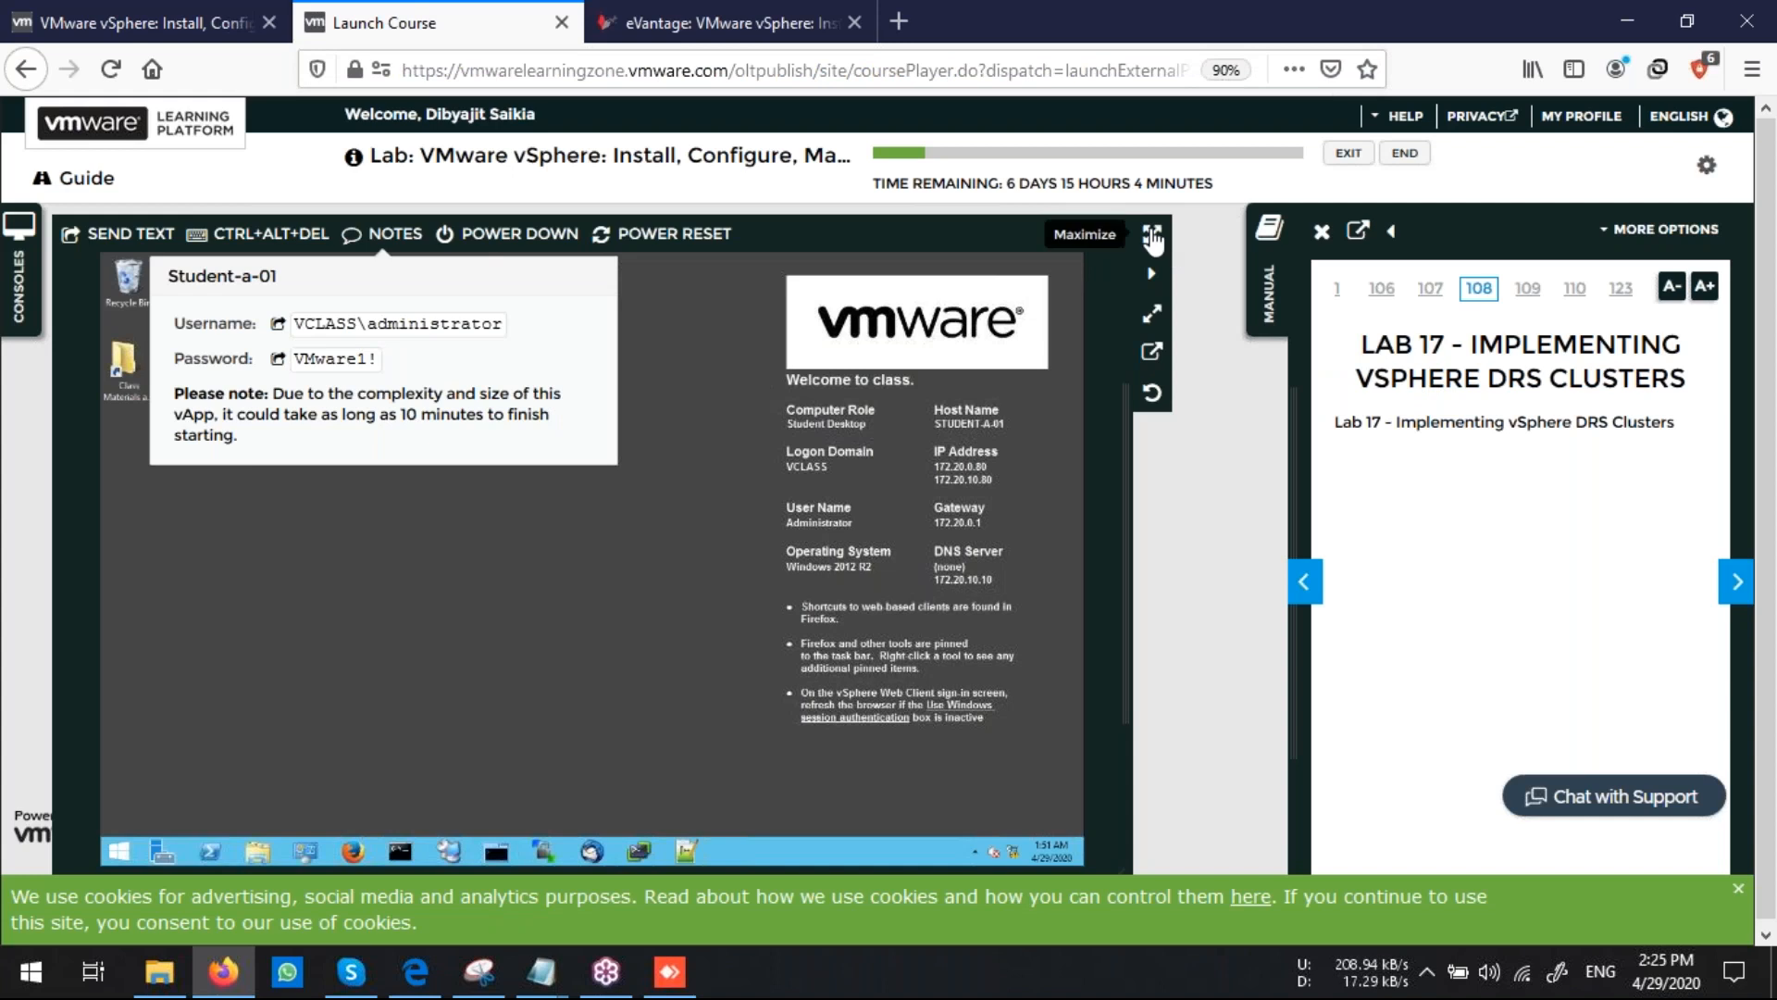
Dismiss the cookie notice and page the lab manual forward to Task 1, Create a Load Imbalance
click(1737, 891)
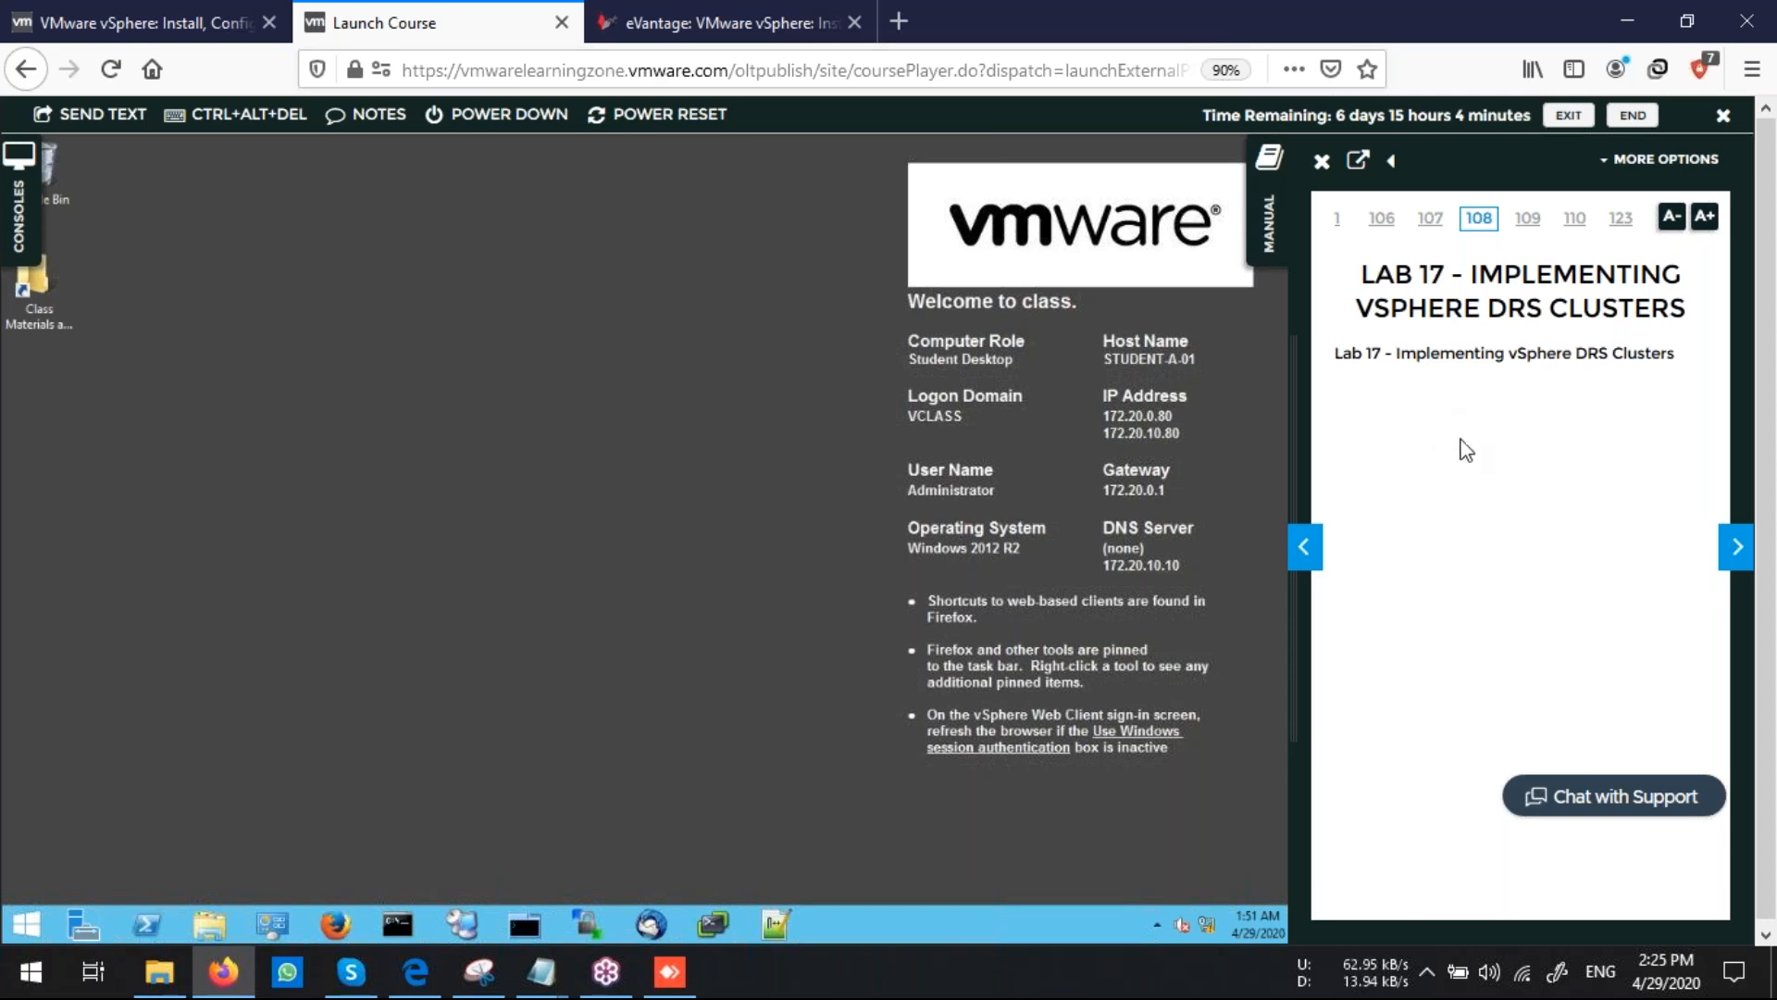
click(1729, 546)
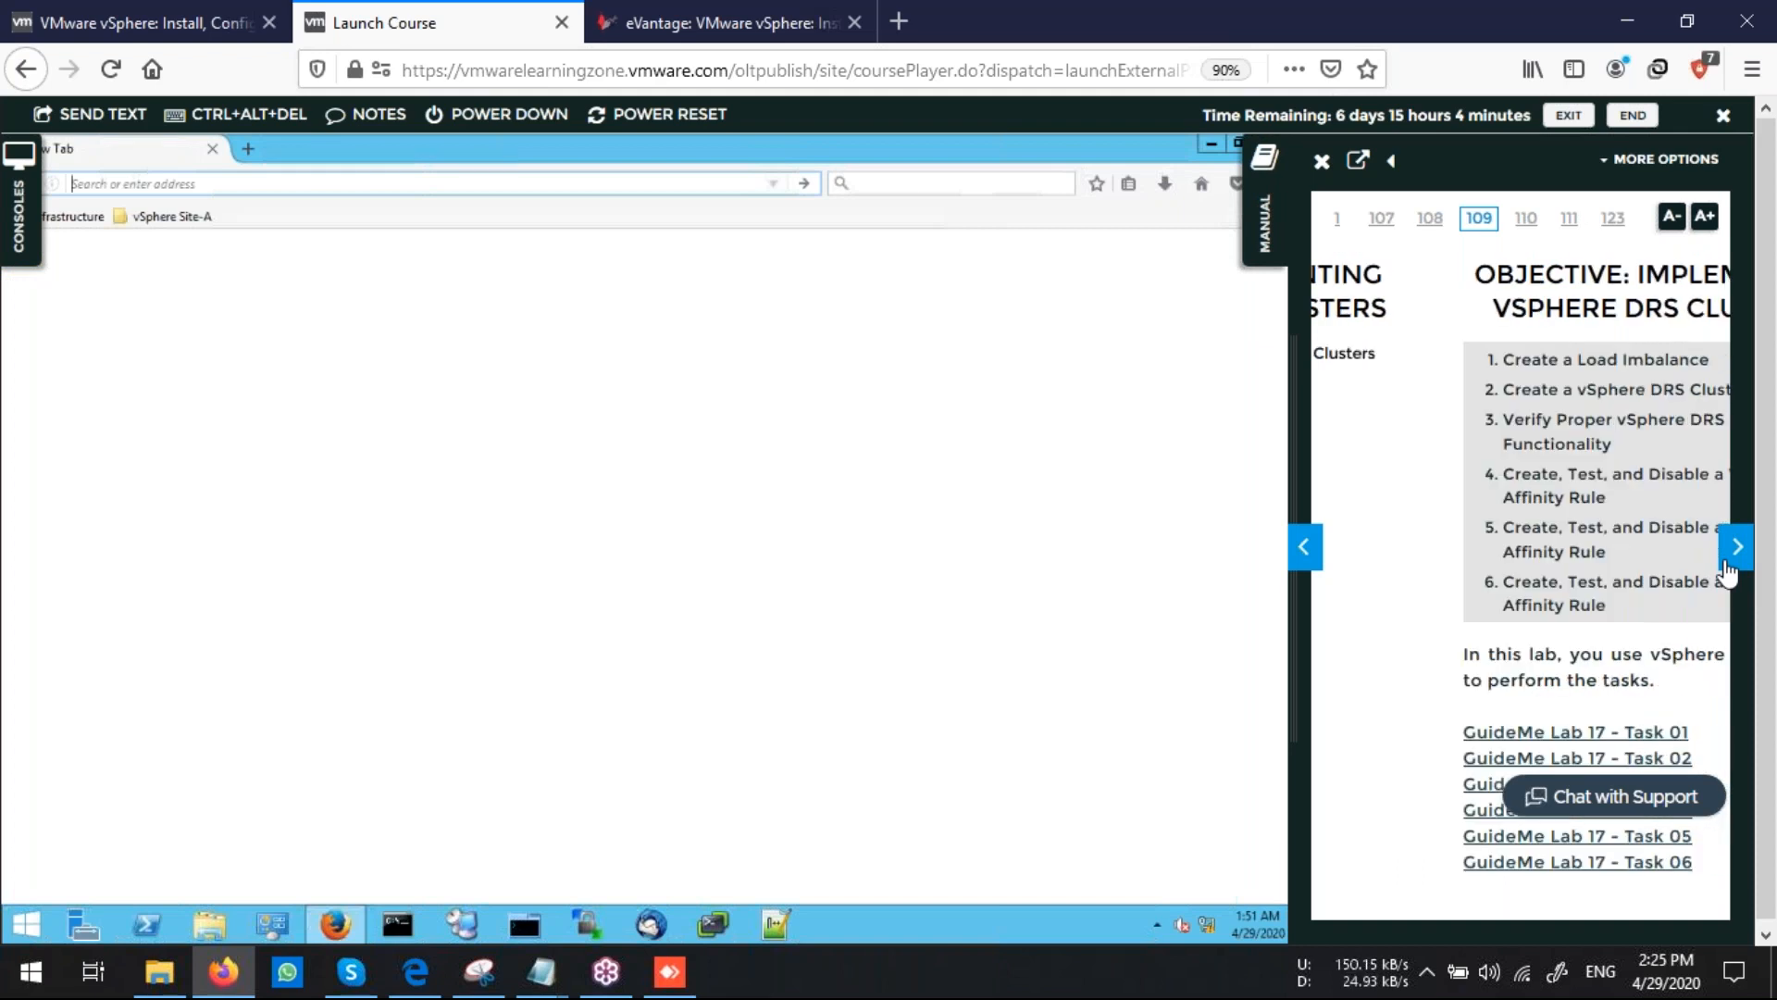
click(1737, 554)
click(1737, 554)
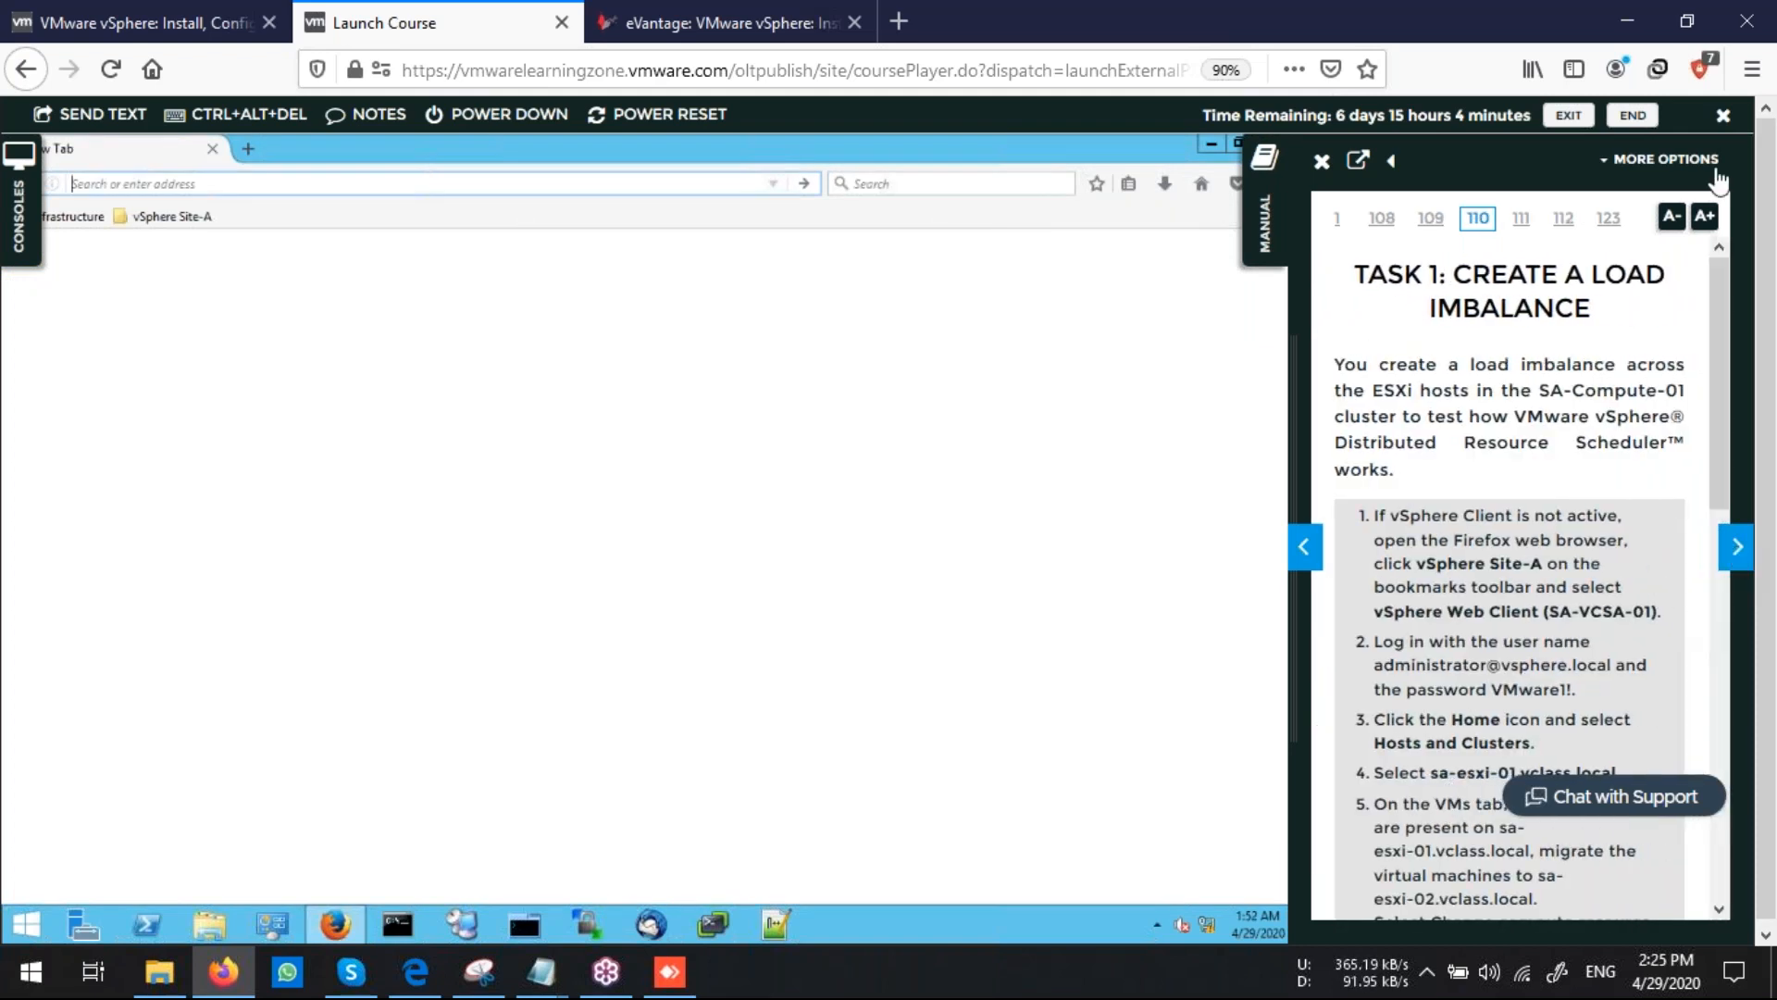
Open the vSphere Web Client (SA-VCSA-01) from the vSphere Site-A bookmarks in the lab browser
click(1750, 111)
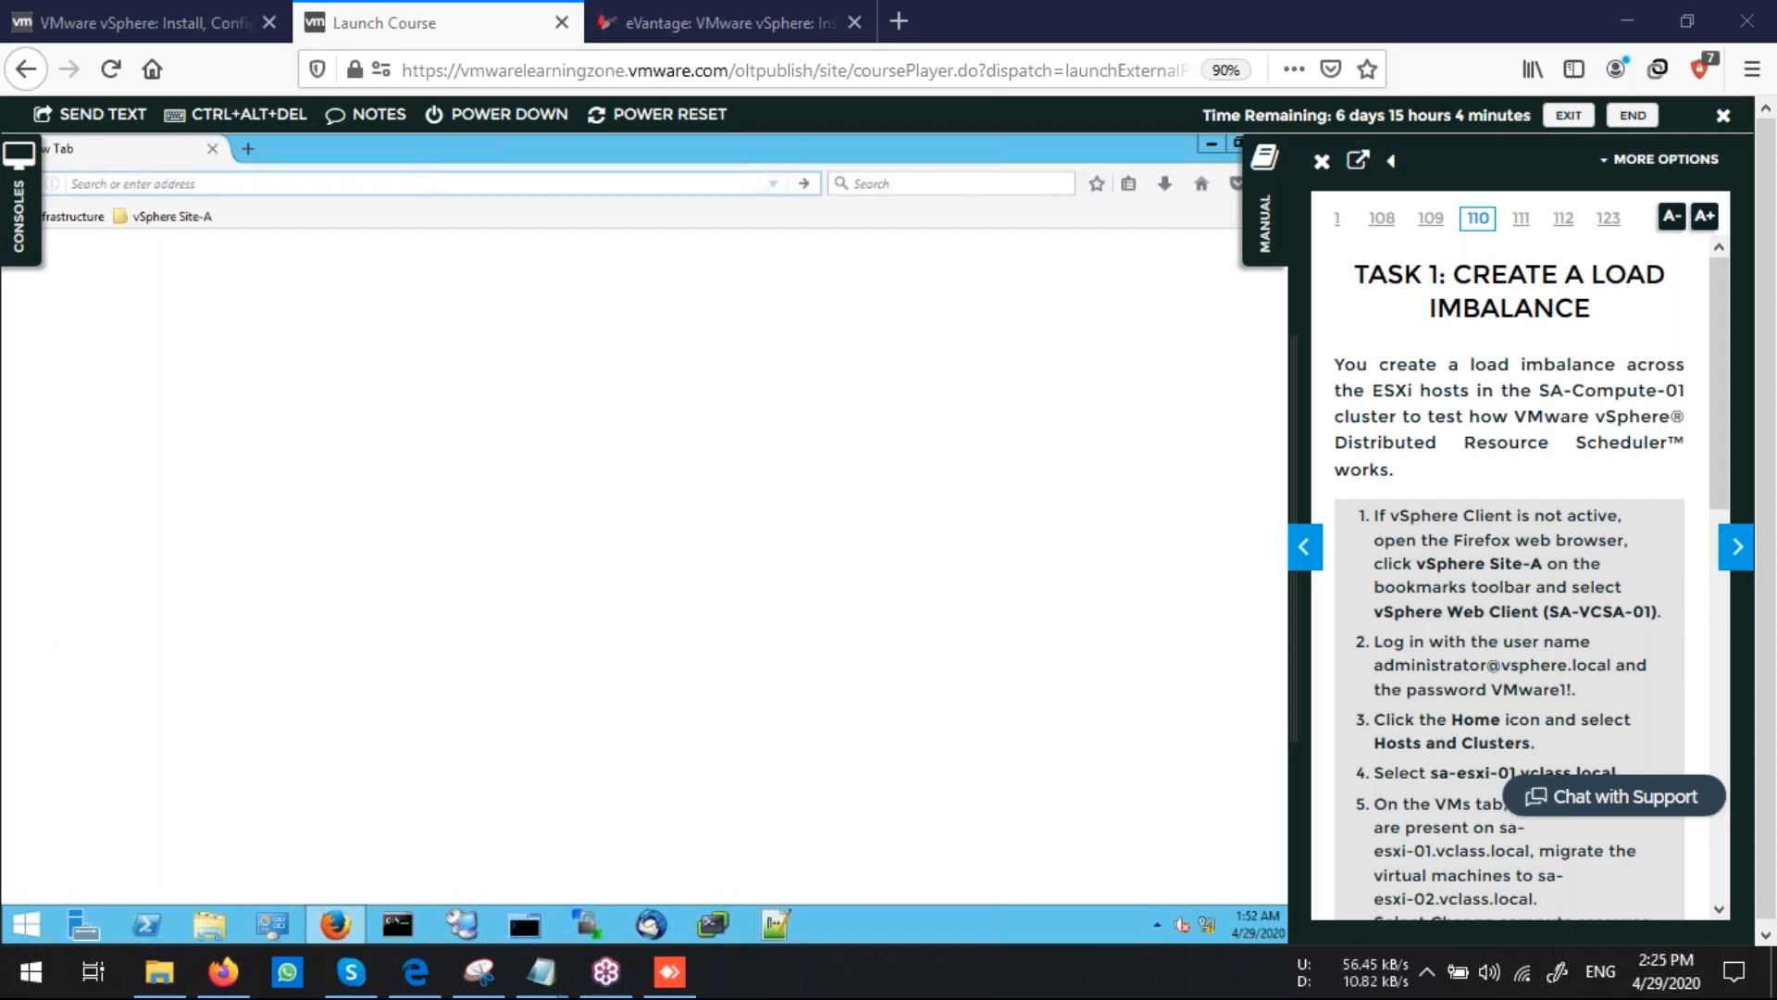
click(162, 216)
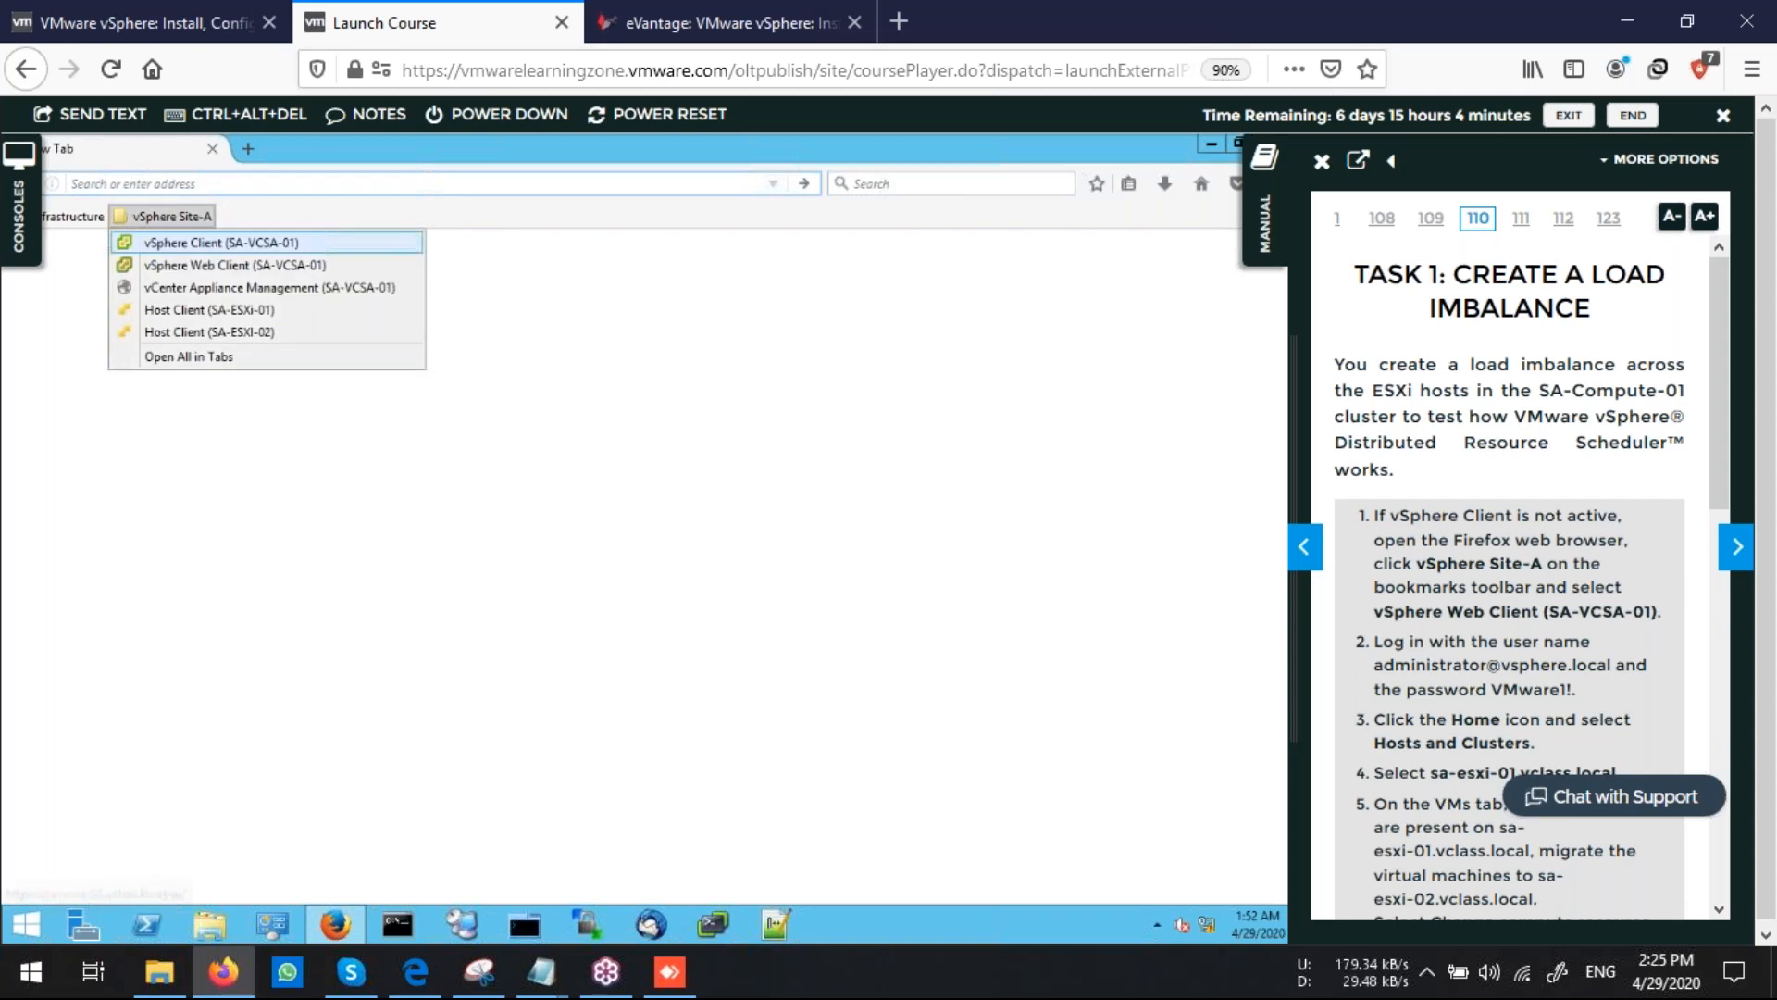
click(167, 266)
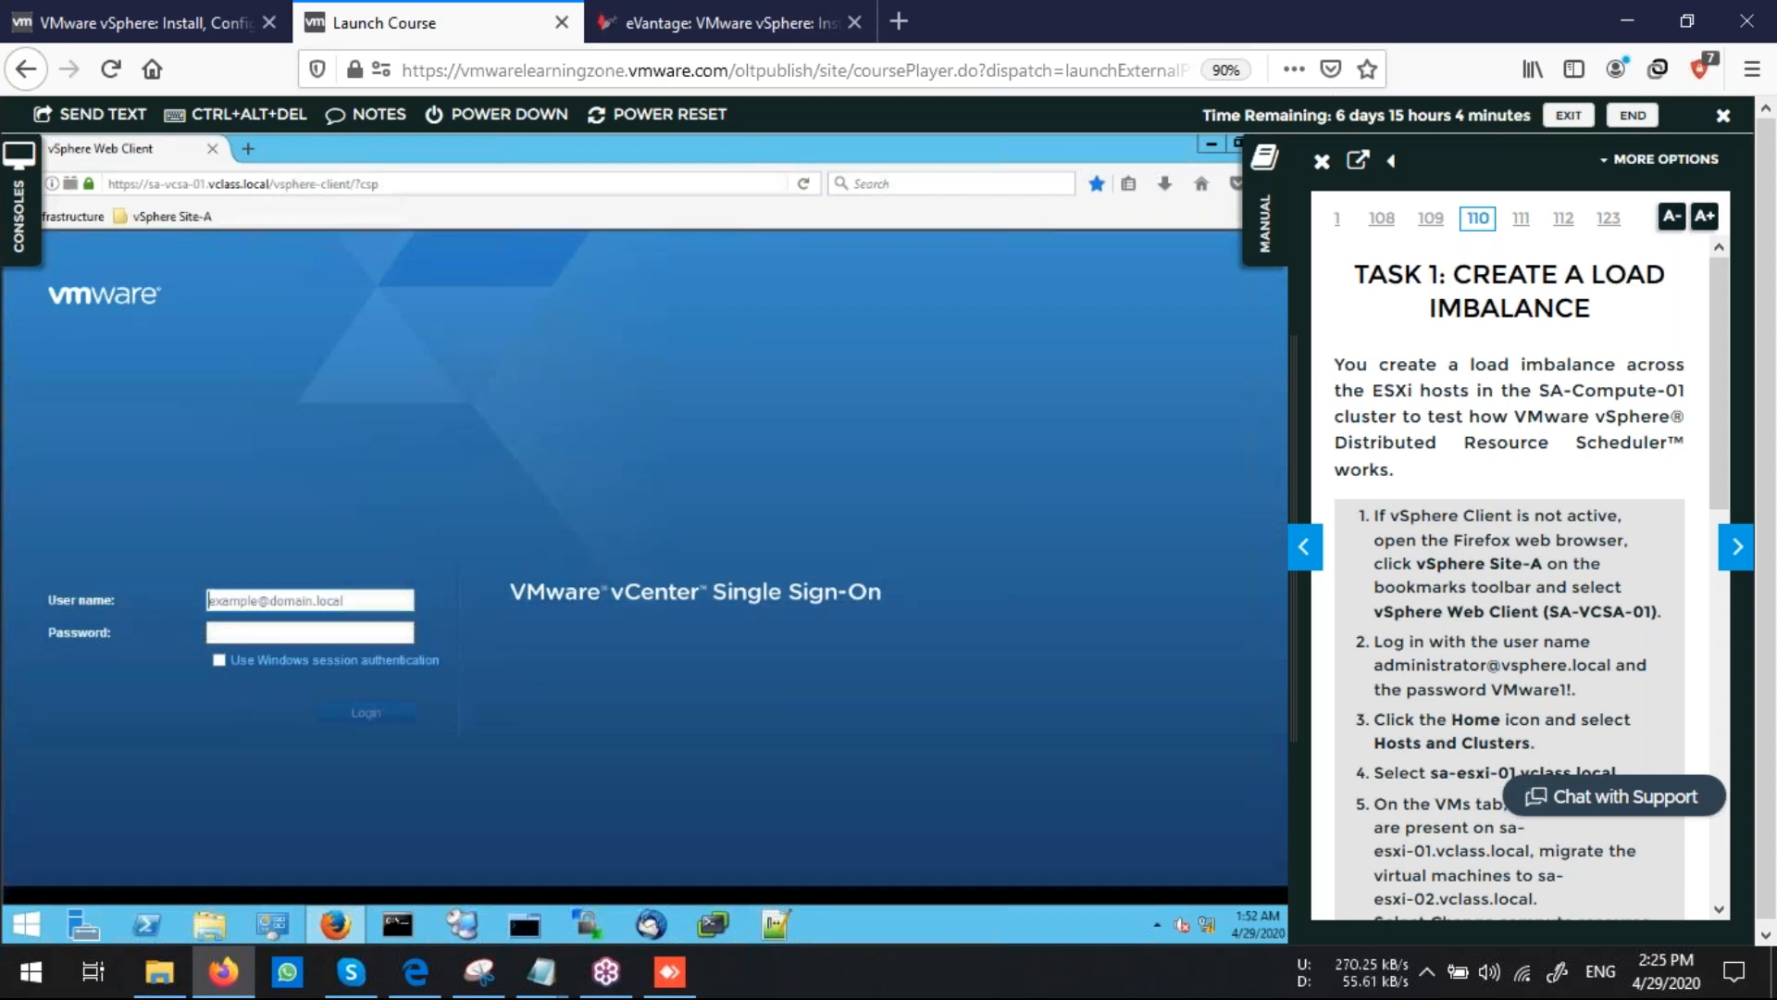
Sign in to vCenter Single Sign-On with the administrator account name and its password
text(administrato)
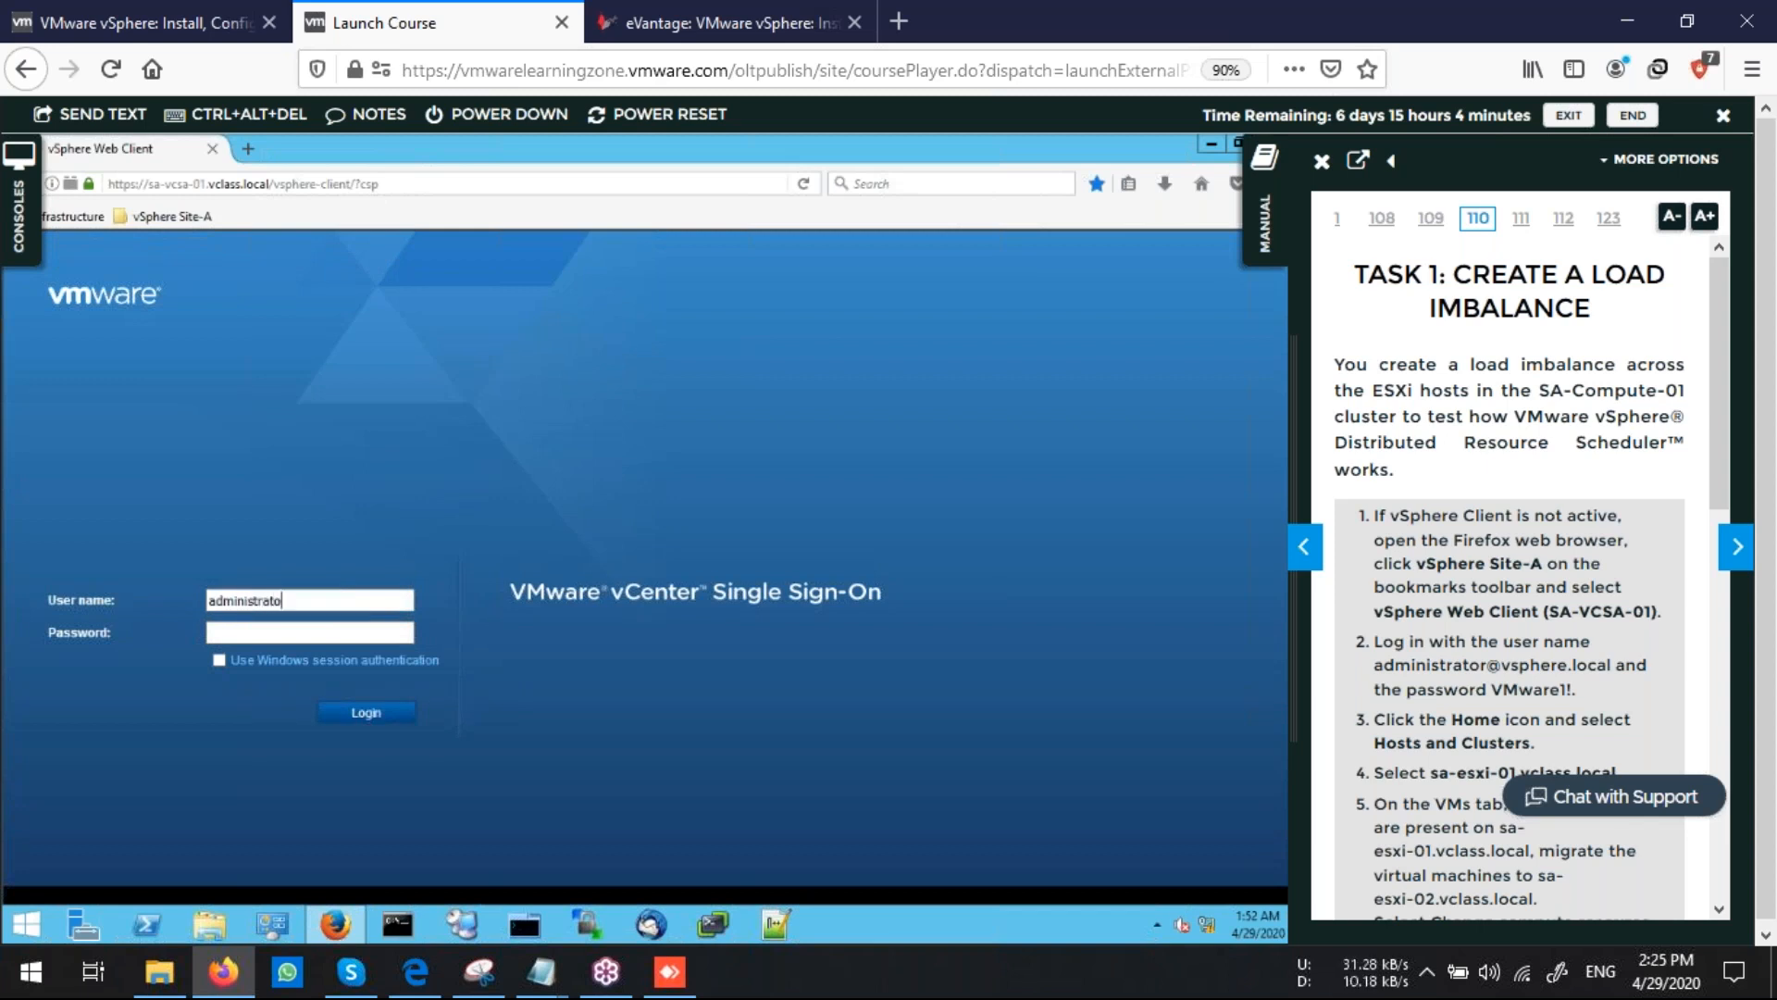
text(r@vsphere.local)
key(Tab)
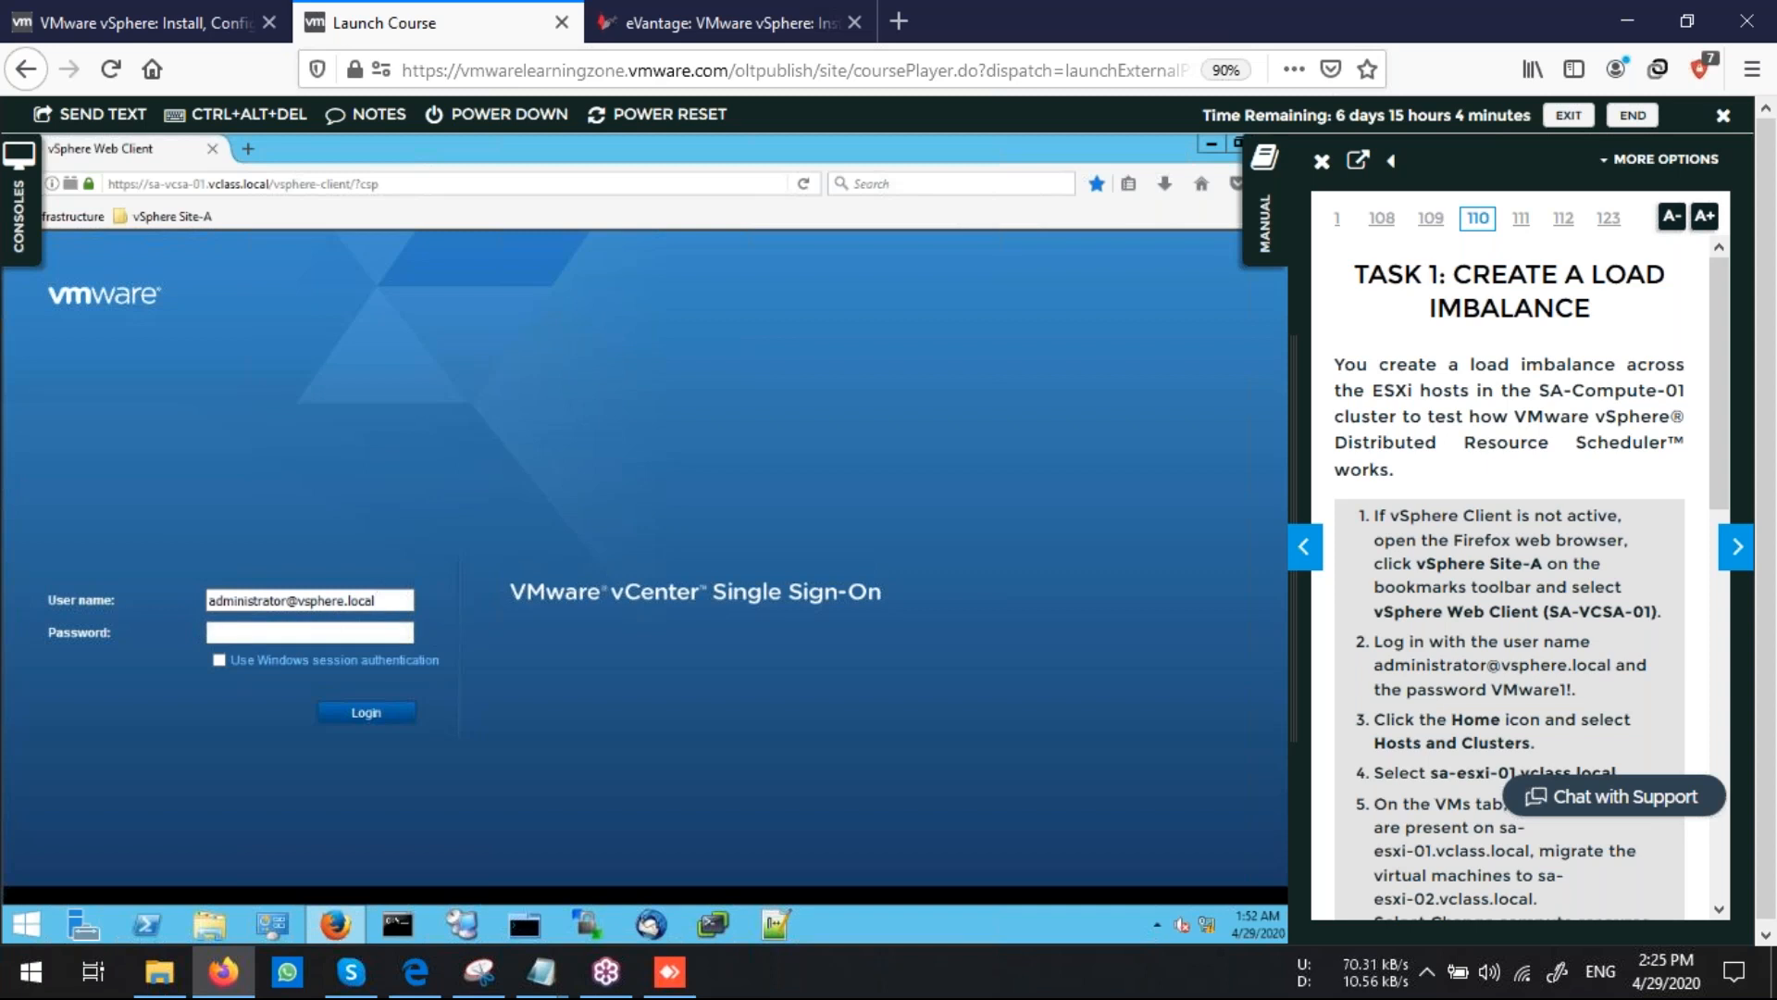
text(VMware!)
key(Return)
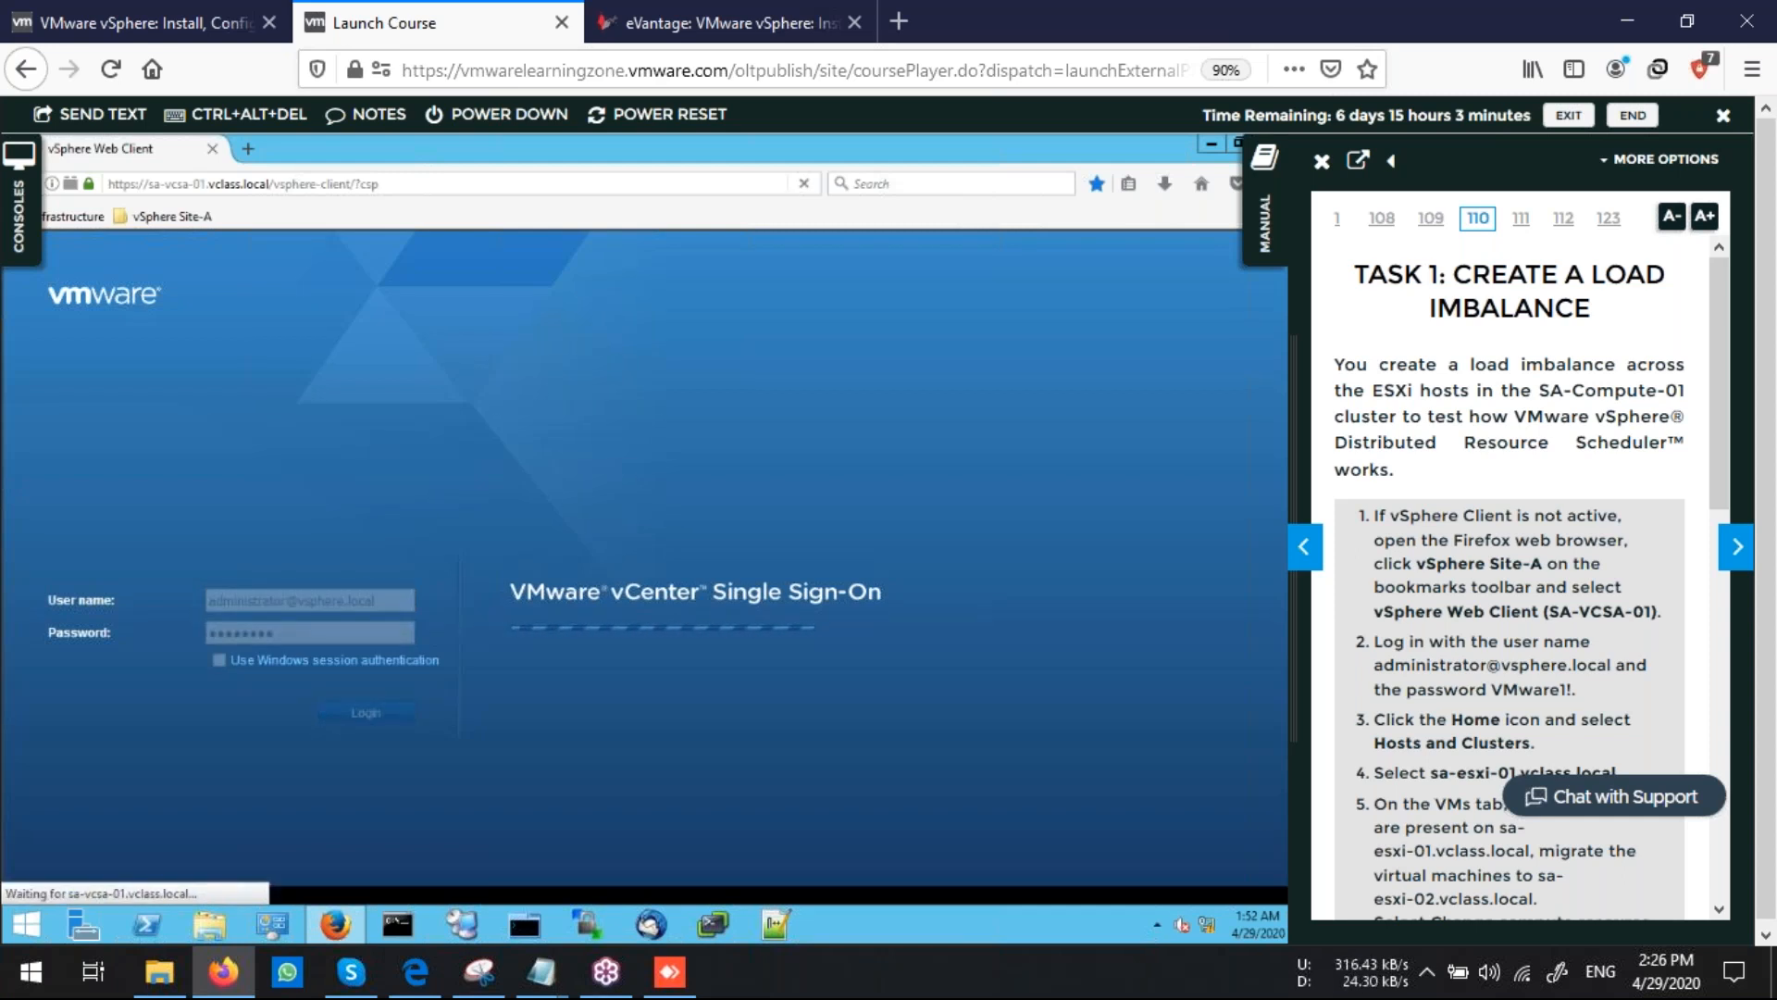
Scroll through the Task 1 instructions in the lab manual and hide the manual panel
scroll(1462, 685, down, 3)
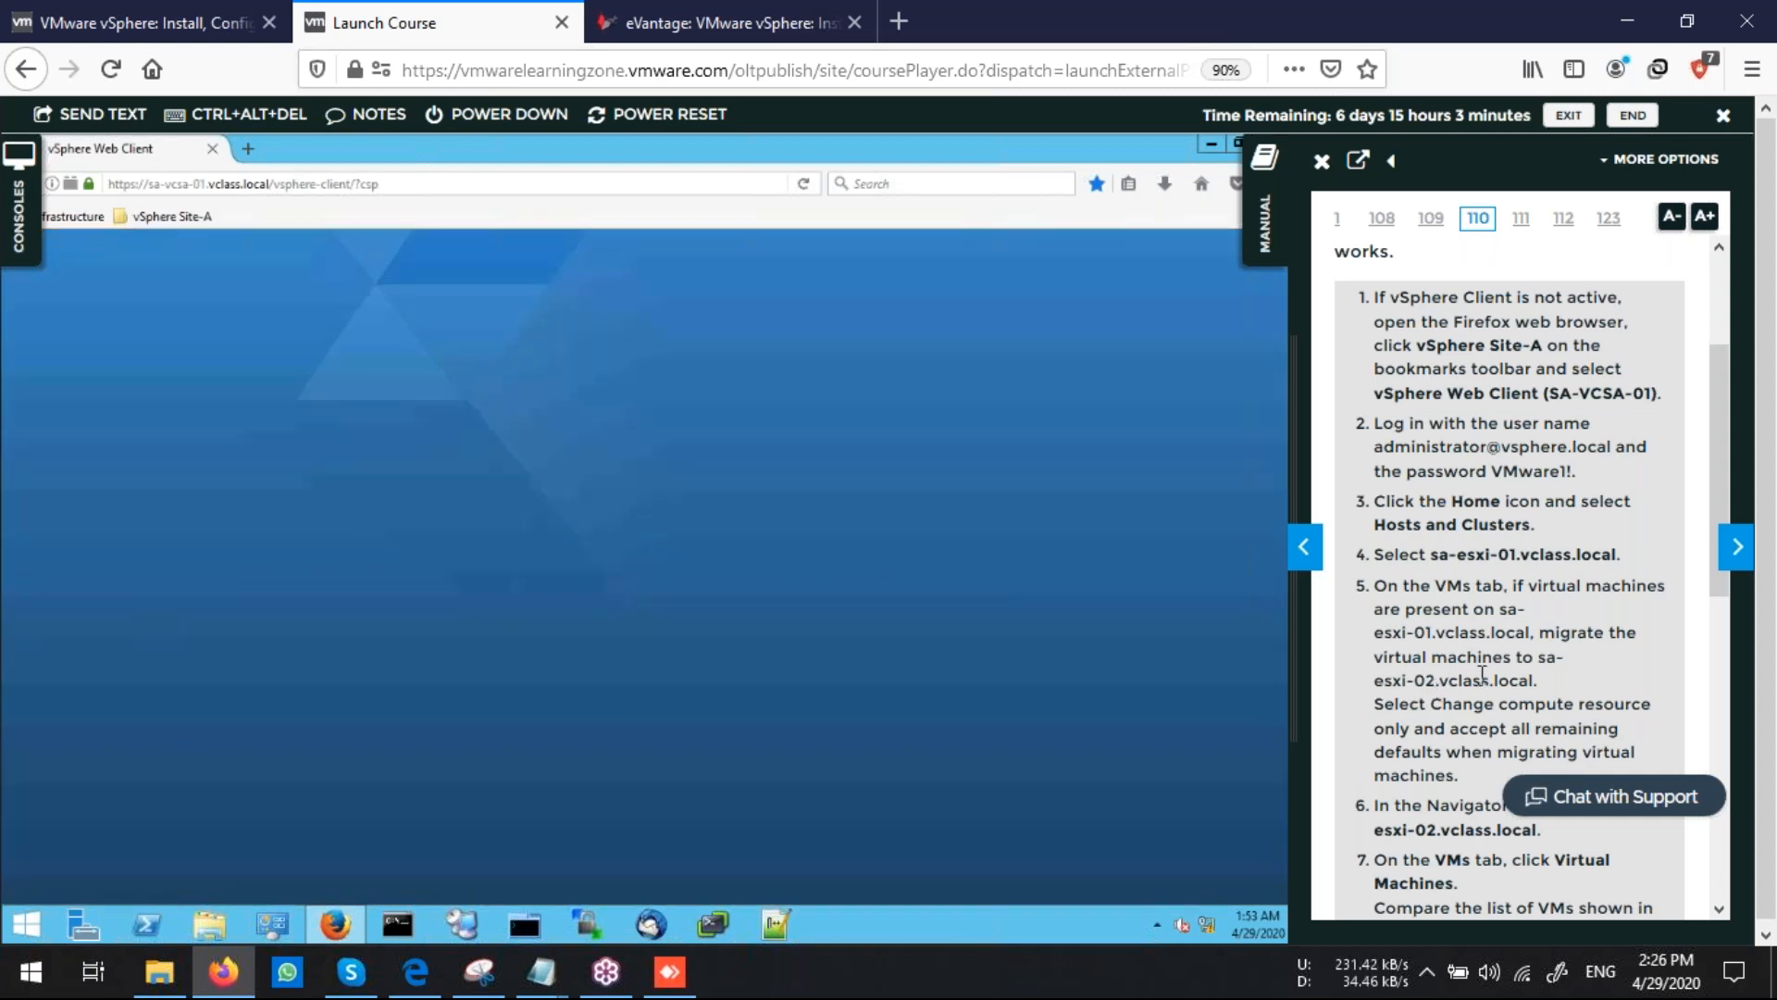
scroll(1445, 690, down, 5)
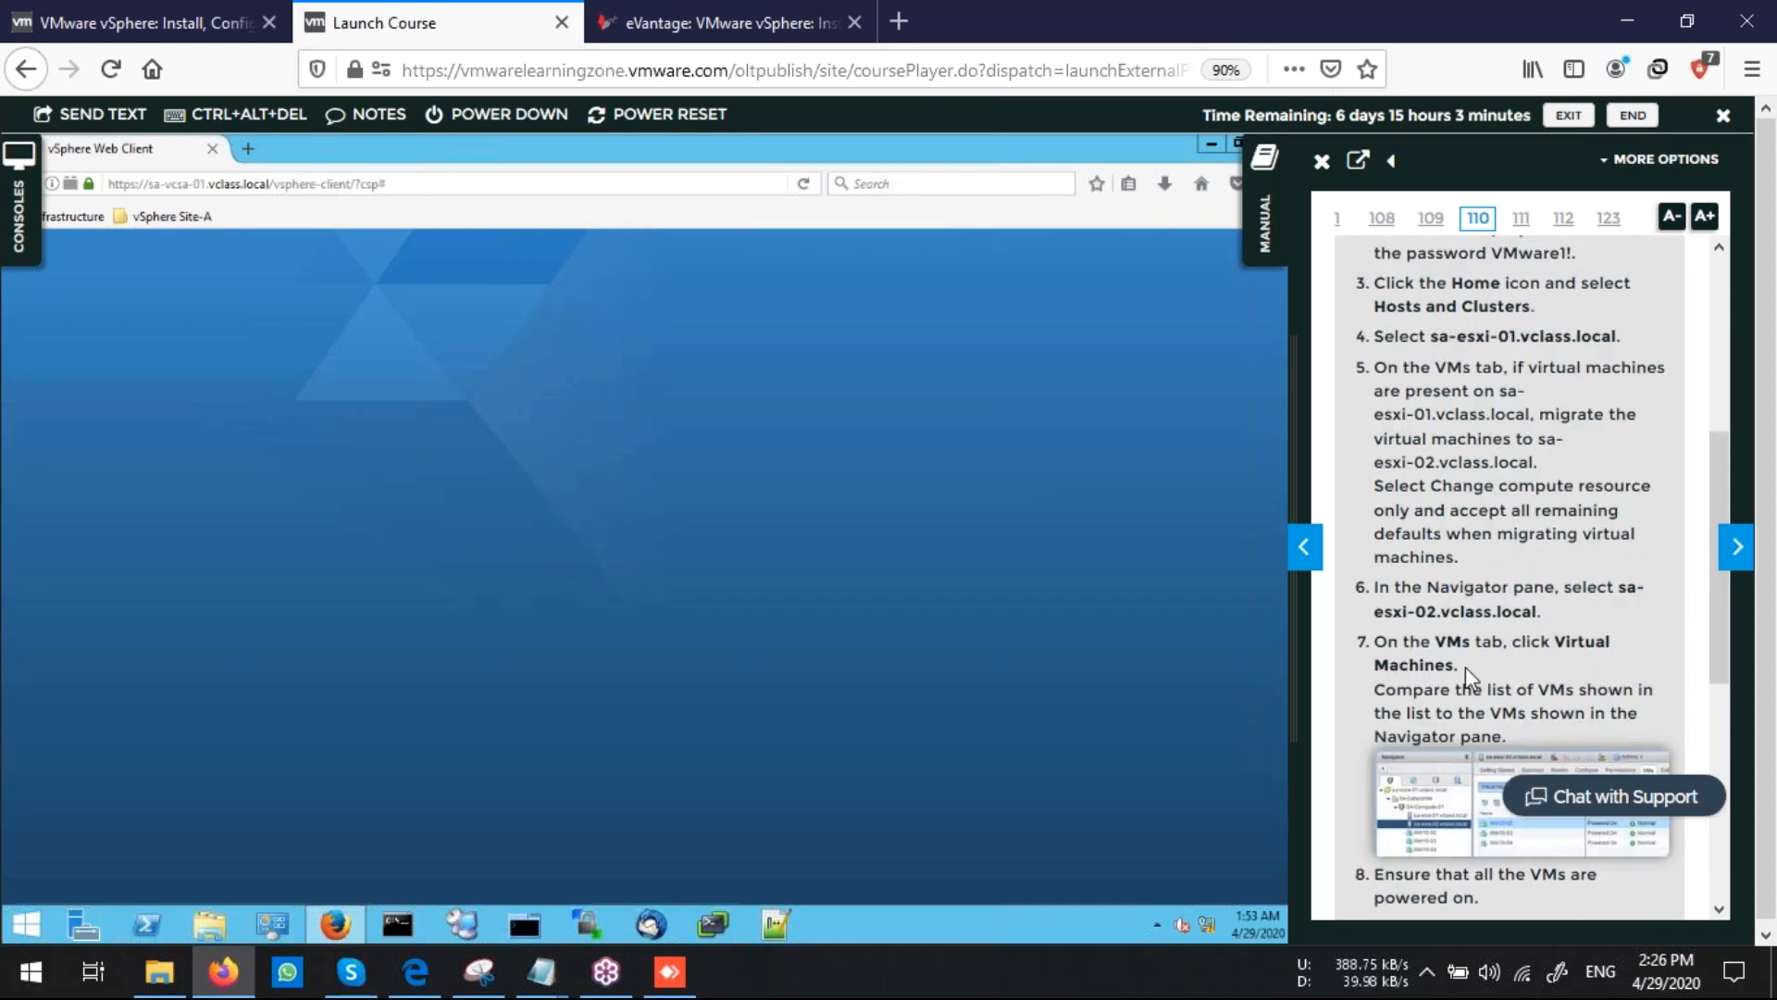
scroll(1471, 676, down, 5)
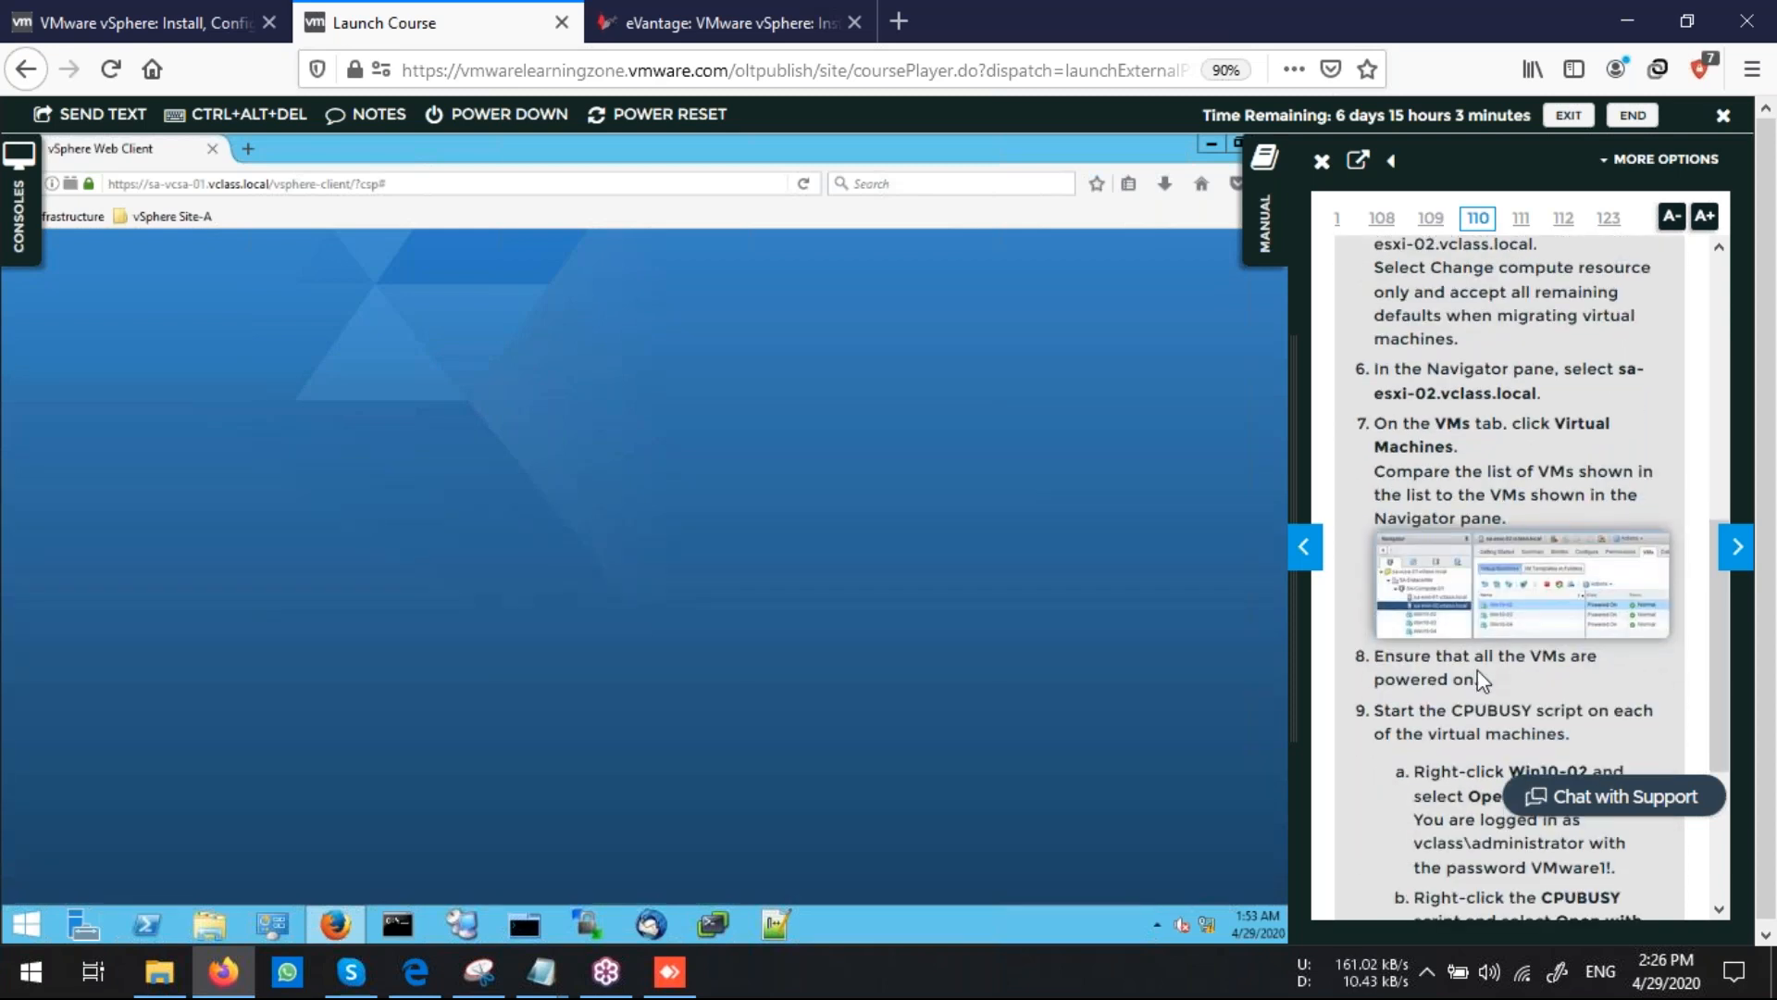
scroll(1478, 681, down, 5)
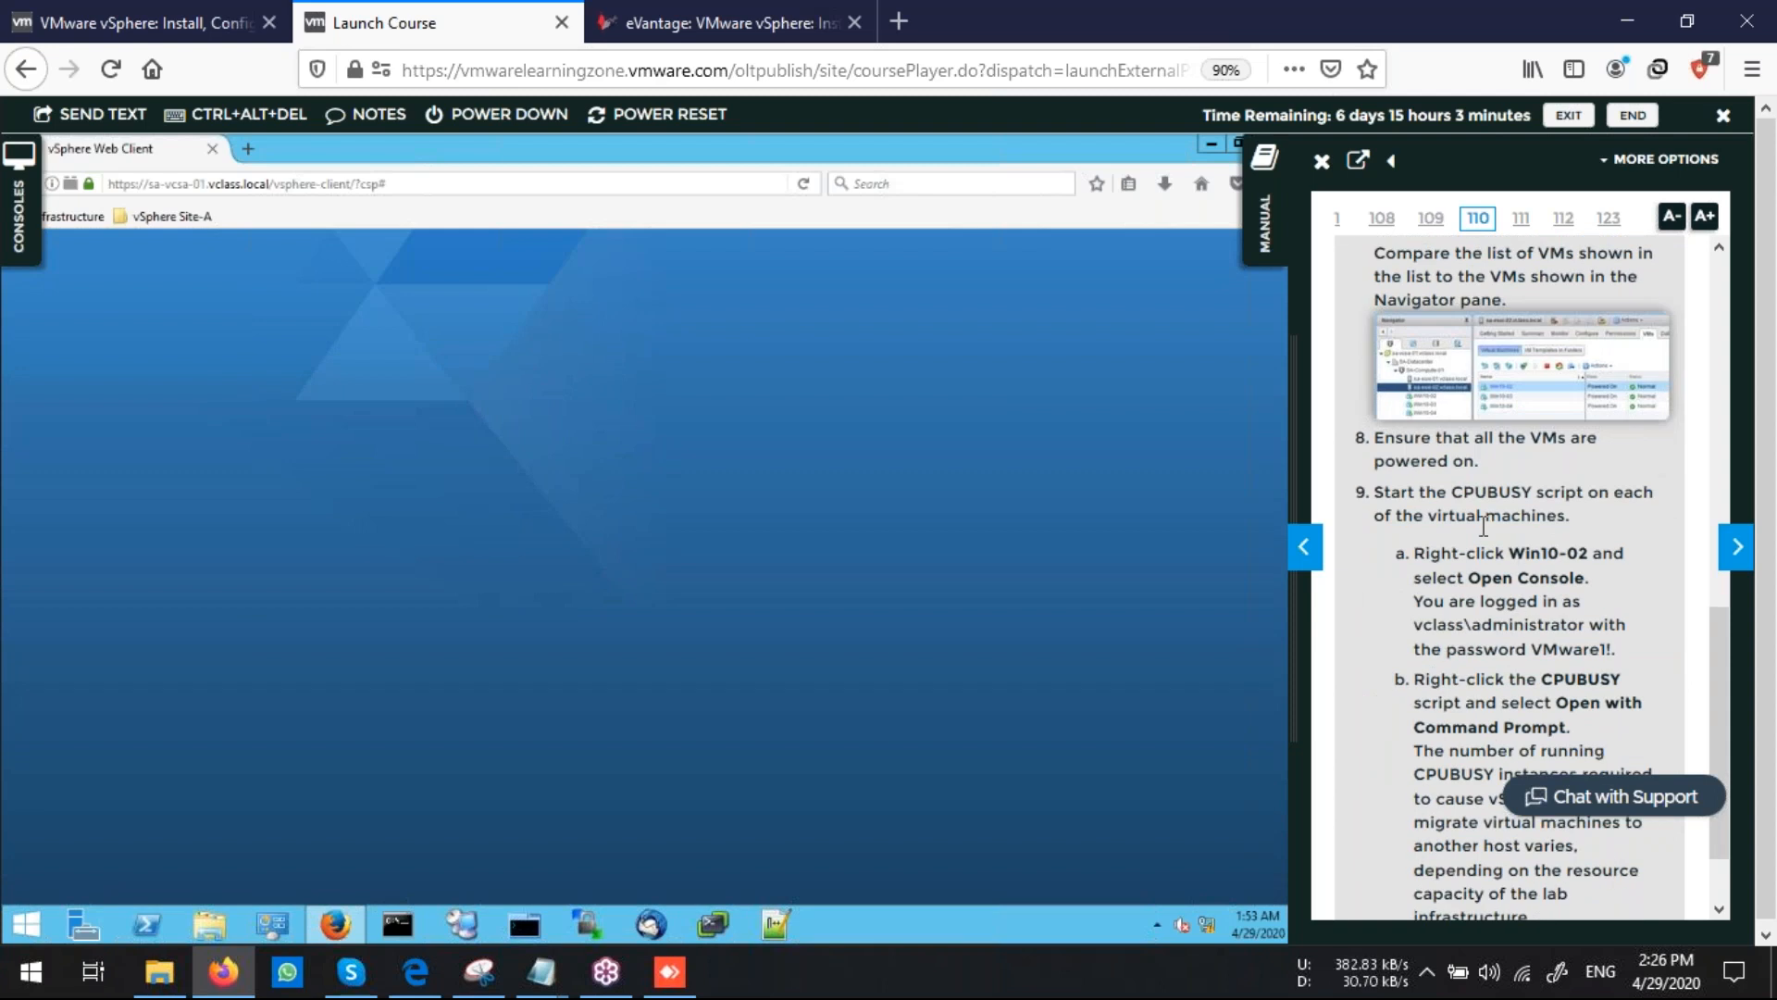
scroll(1555, 566, down, 3)
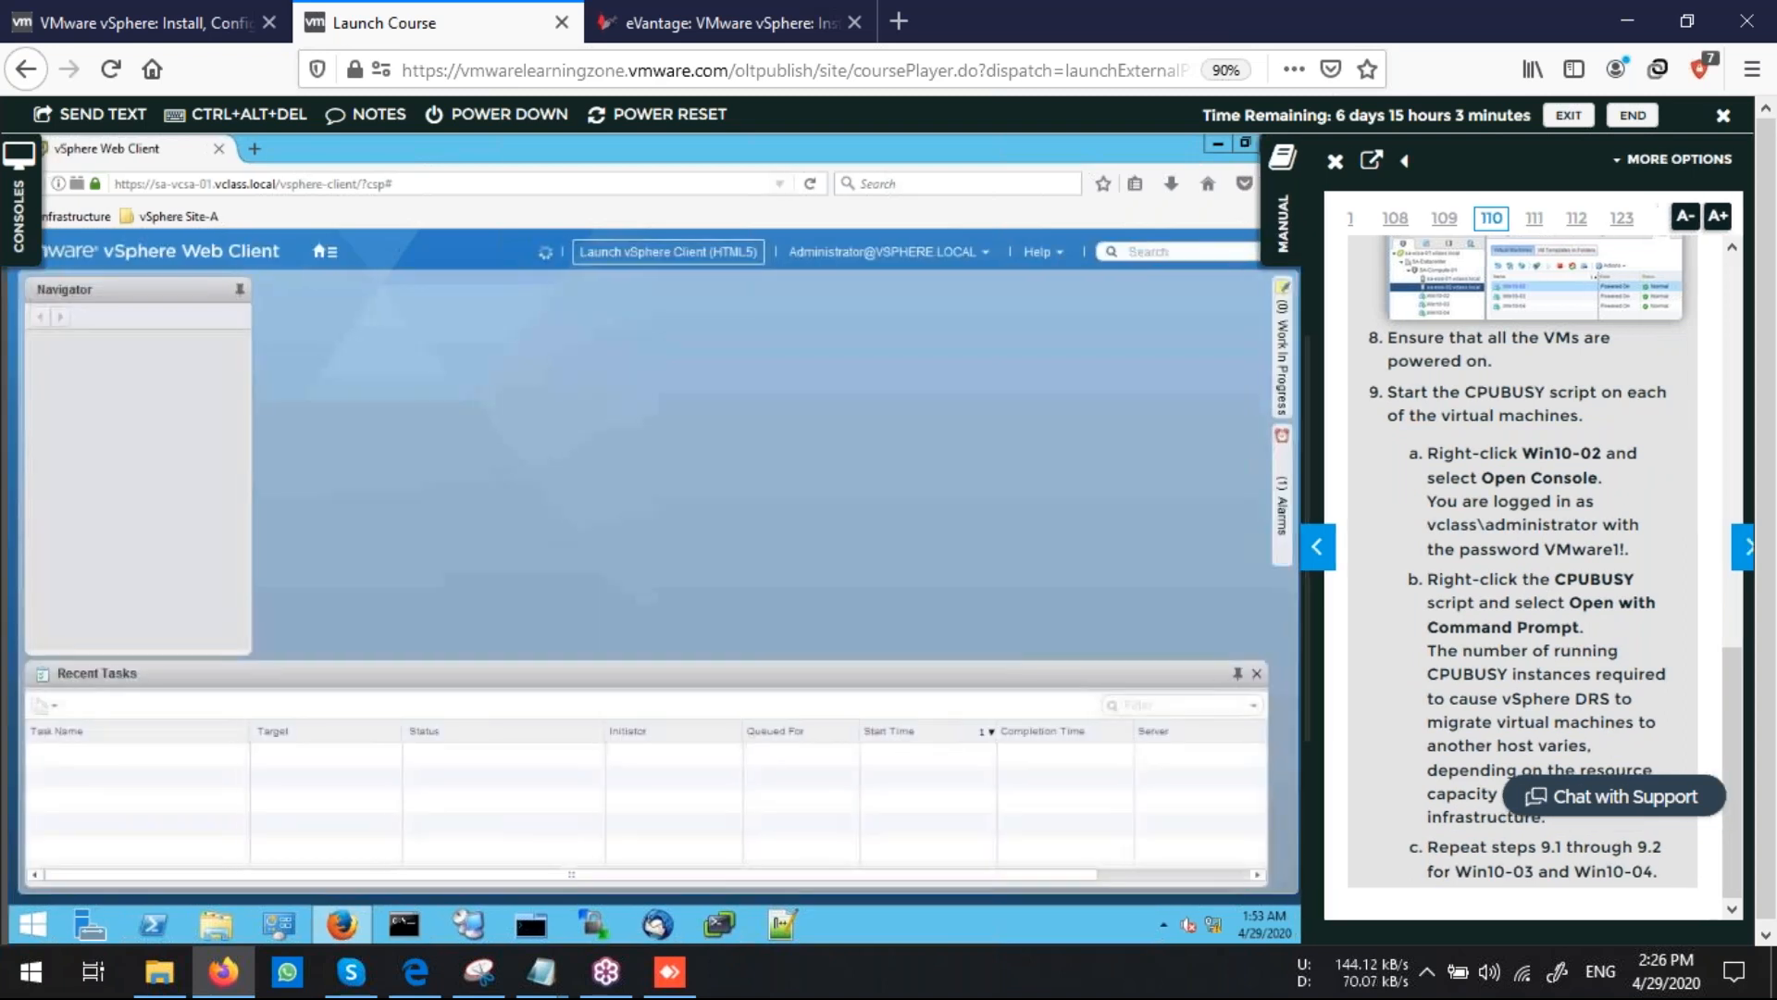
click(1266, 227)
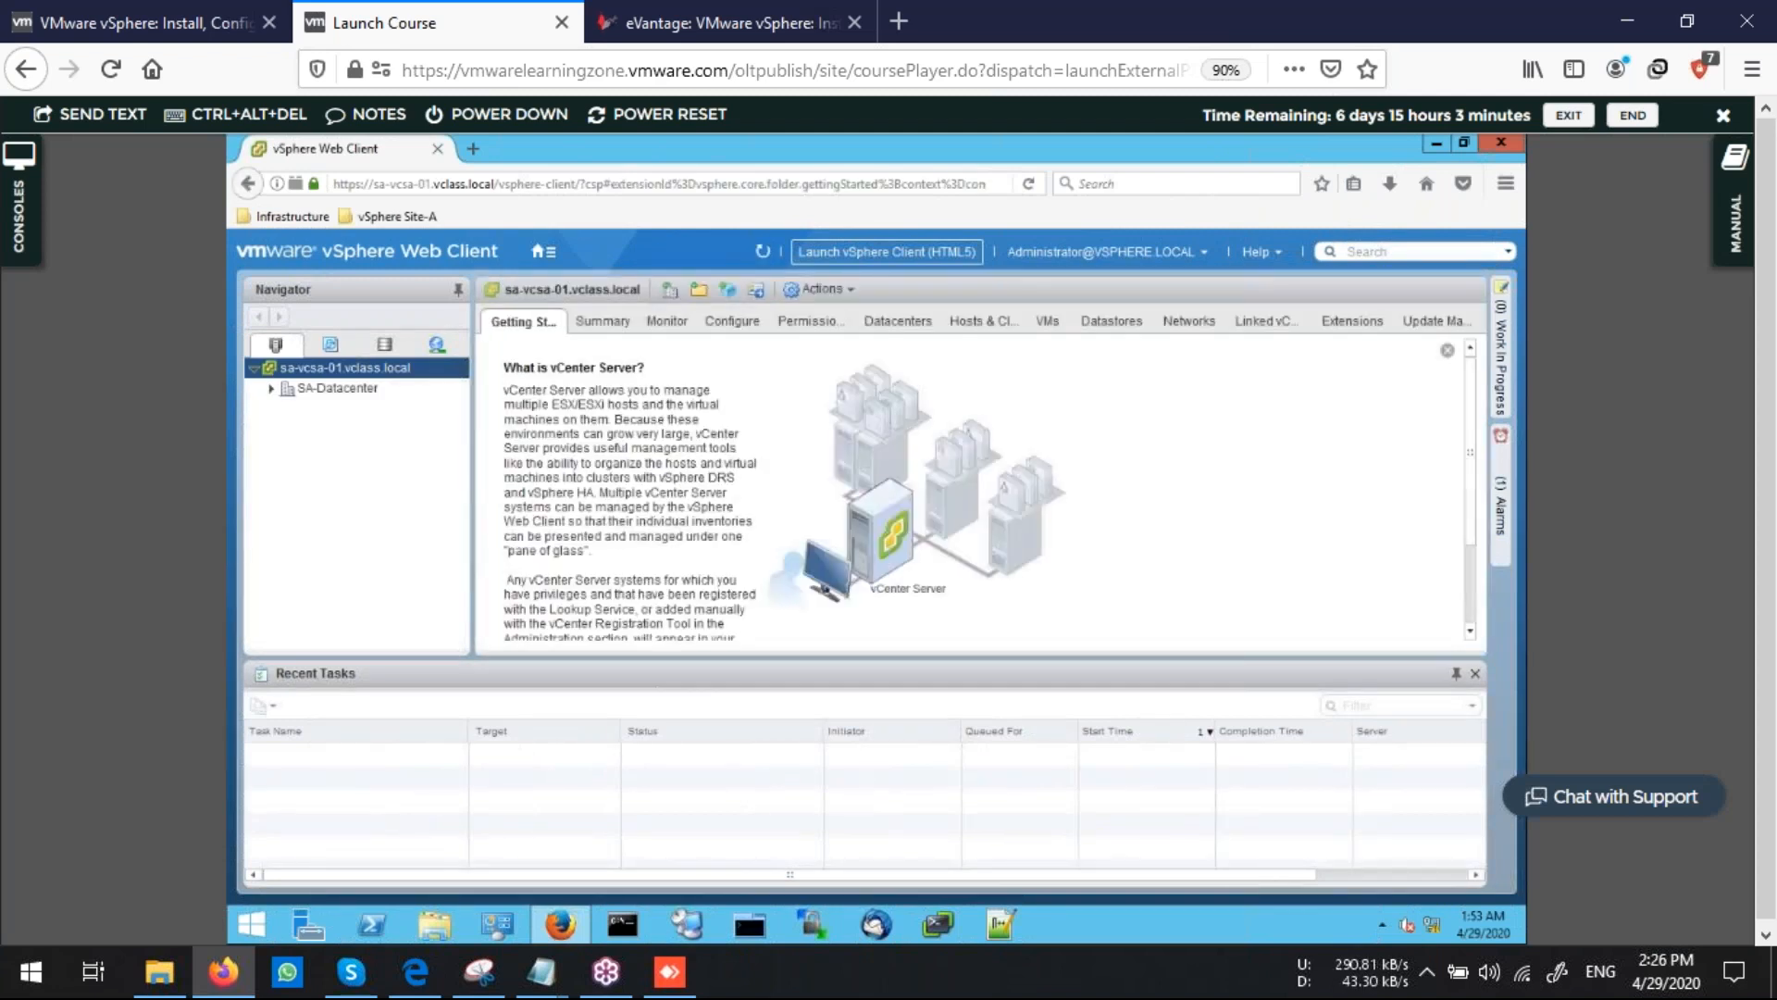
Power on the Win10-03 and Win10-04 virtual machines in the SA-Compute-01 cluster's VM list
click(271, 389)
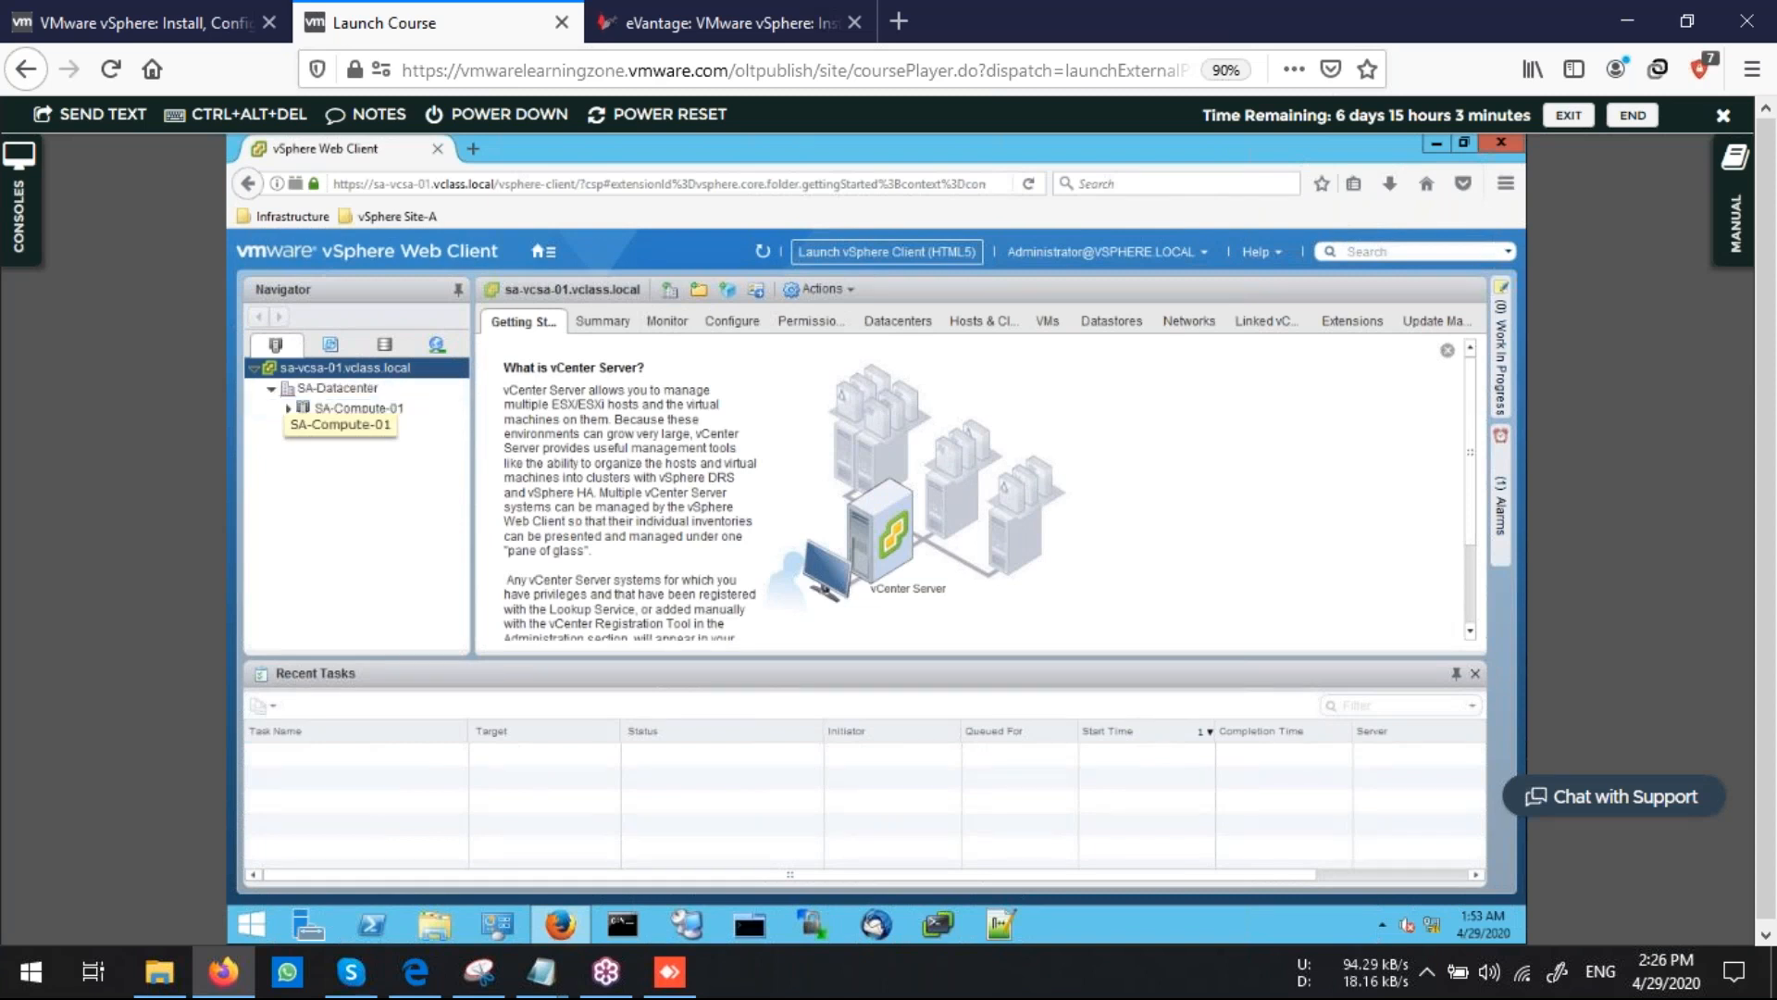
click(355, 412)
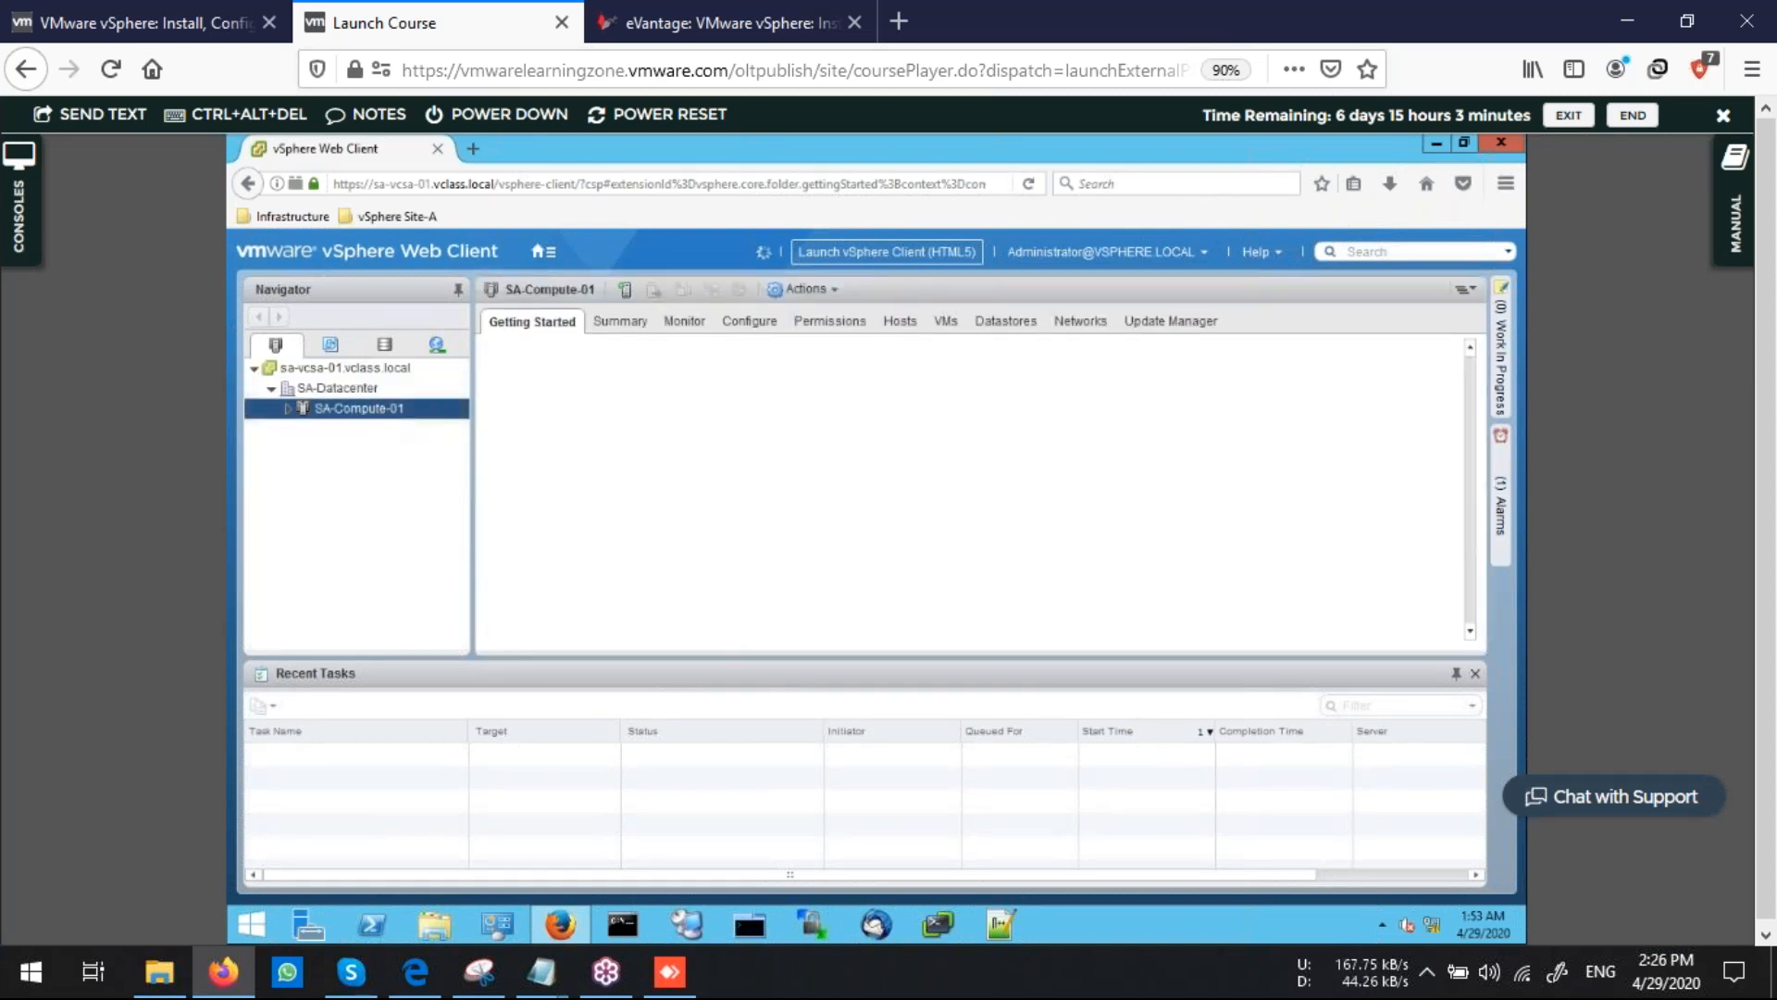
click(942, 321)
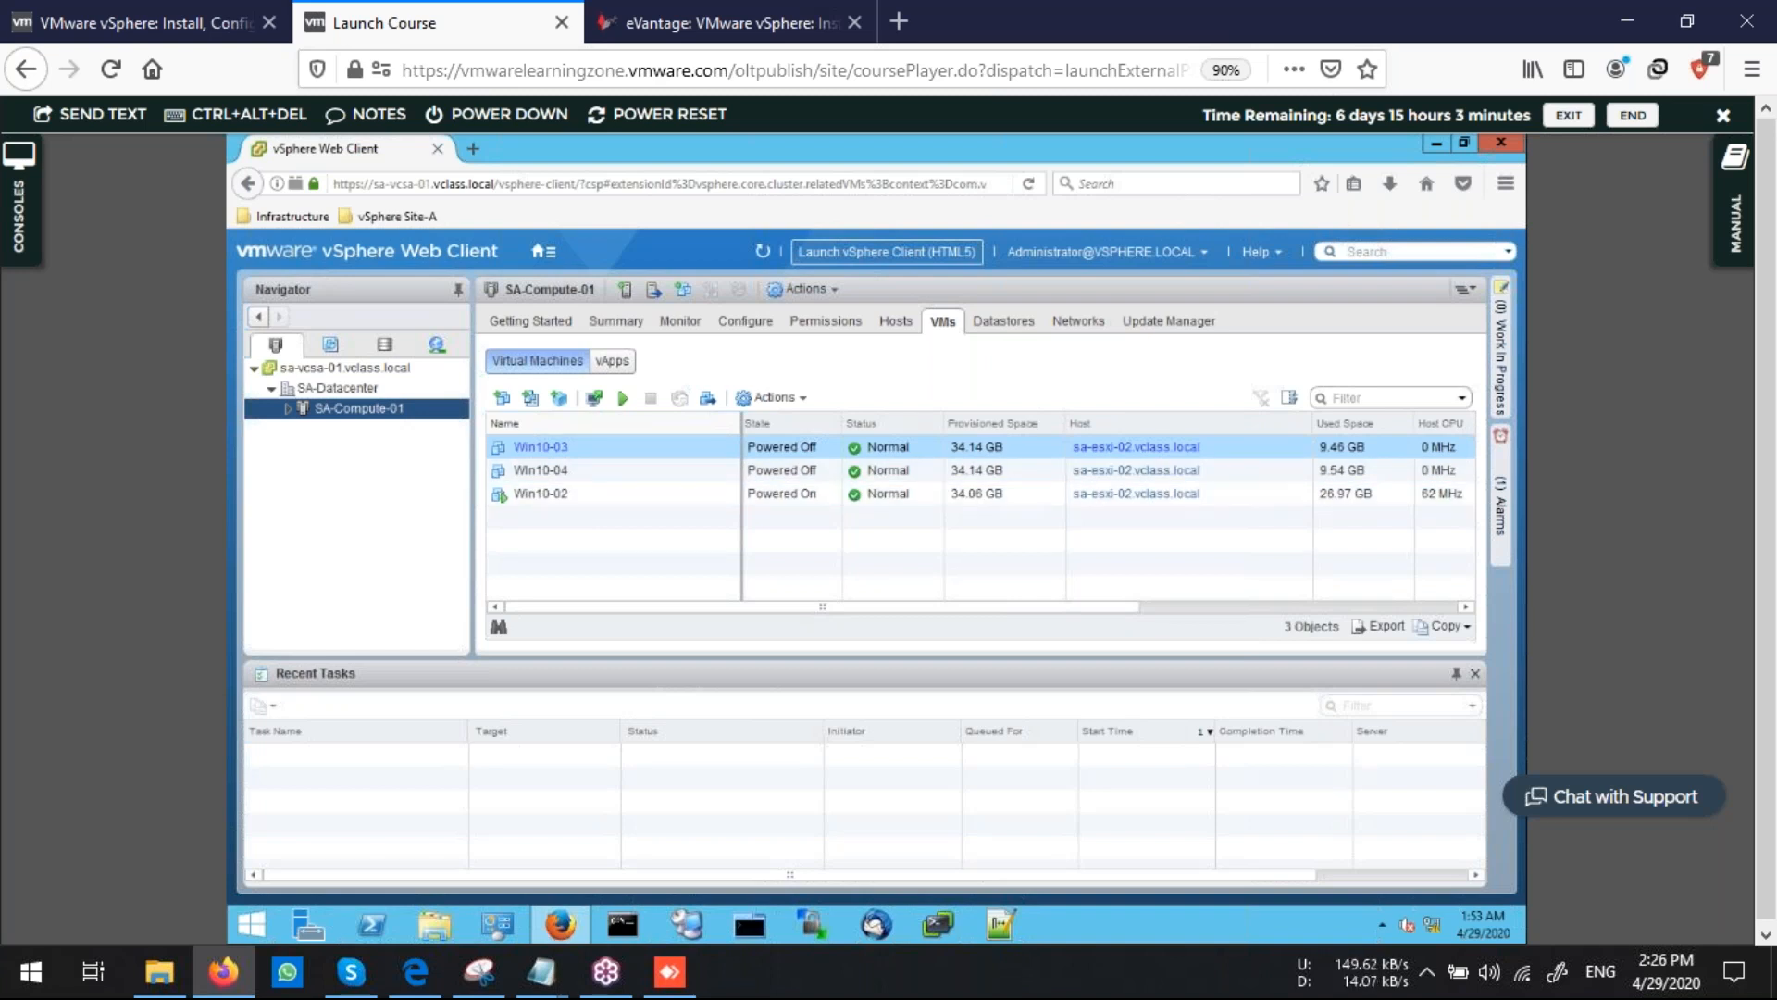
click(541, 470)
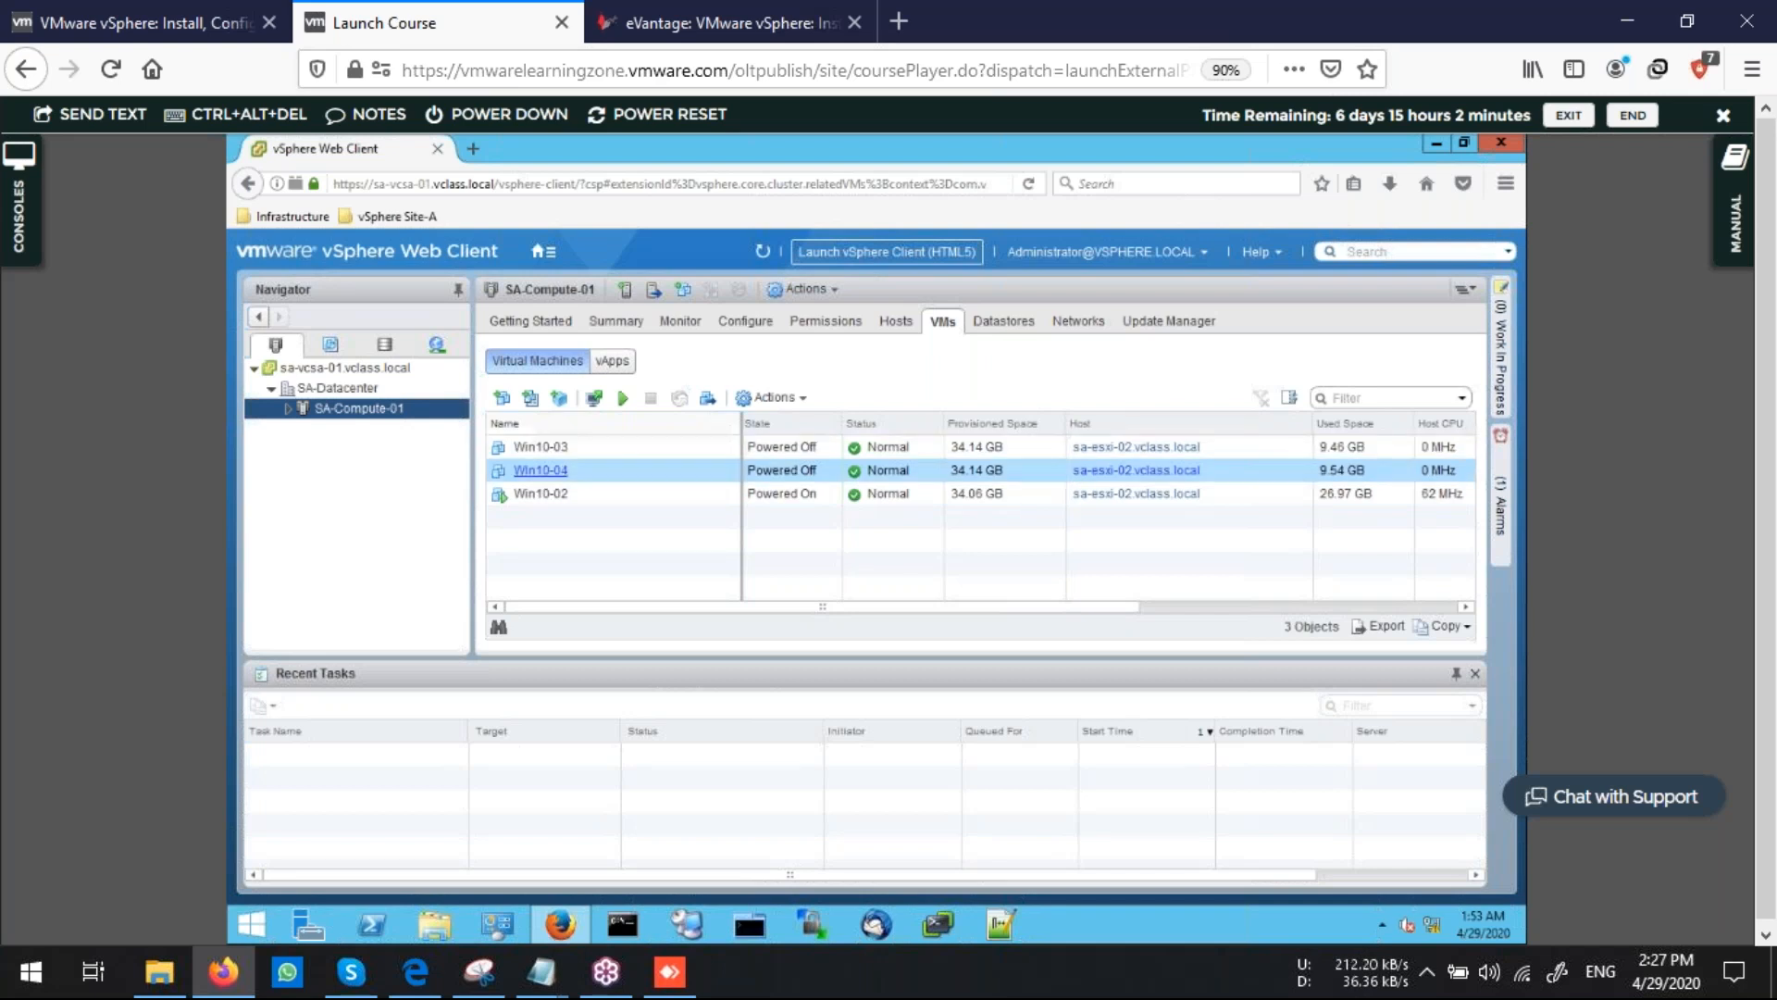
shift+click(541, 470)
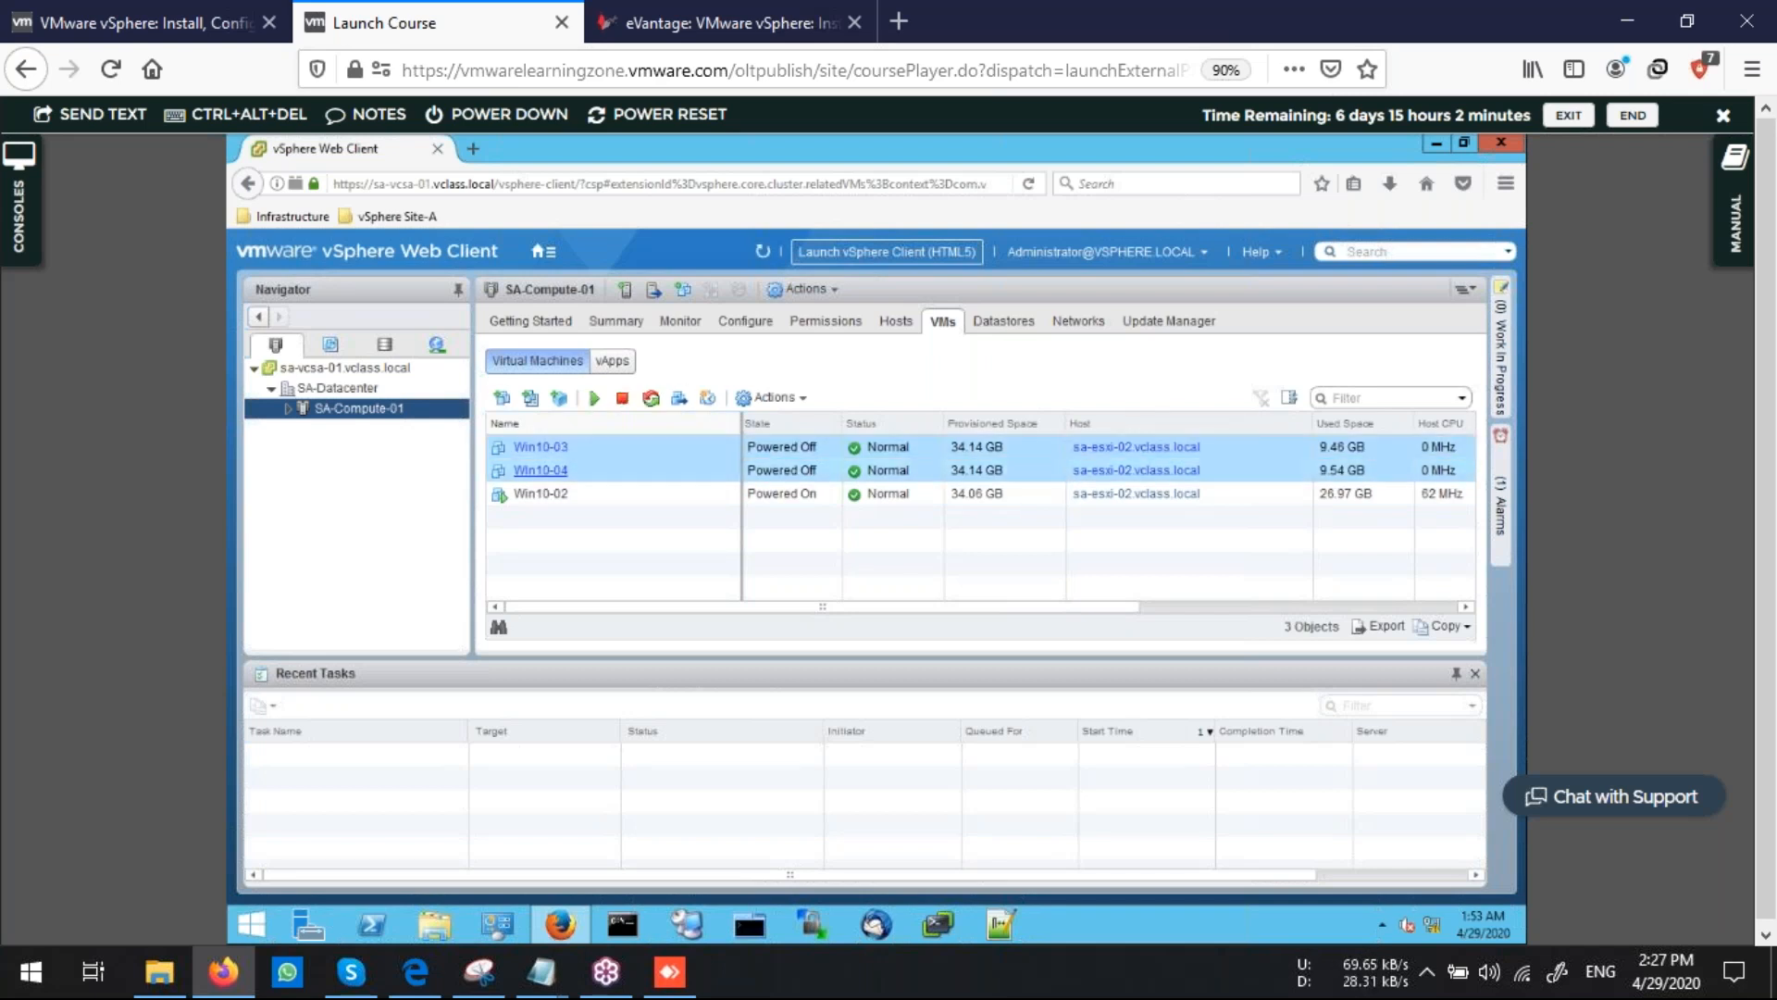
click(595, 400)
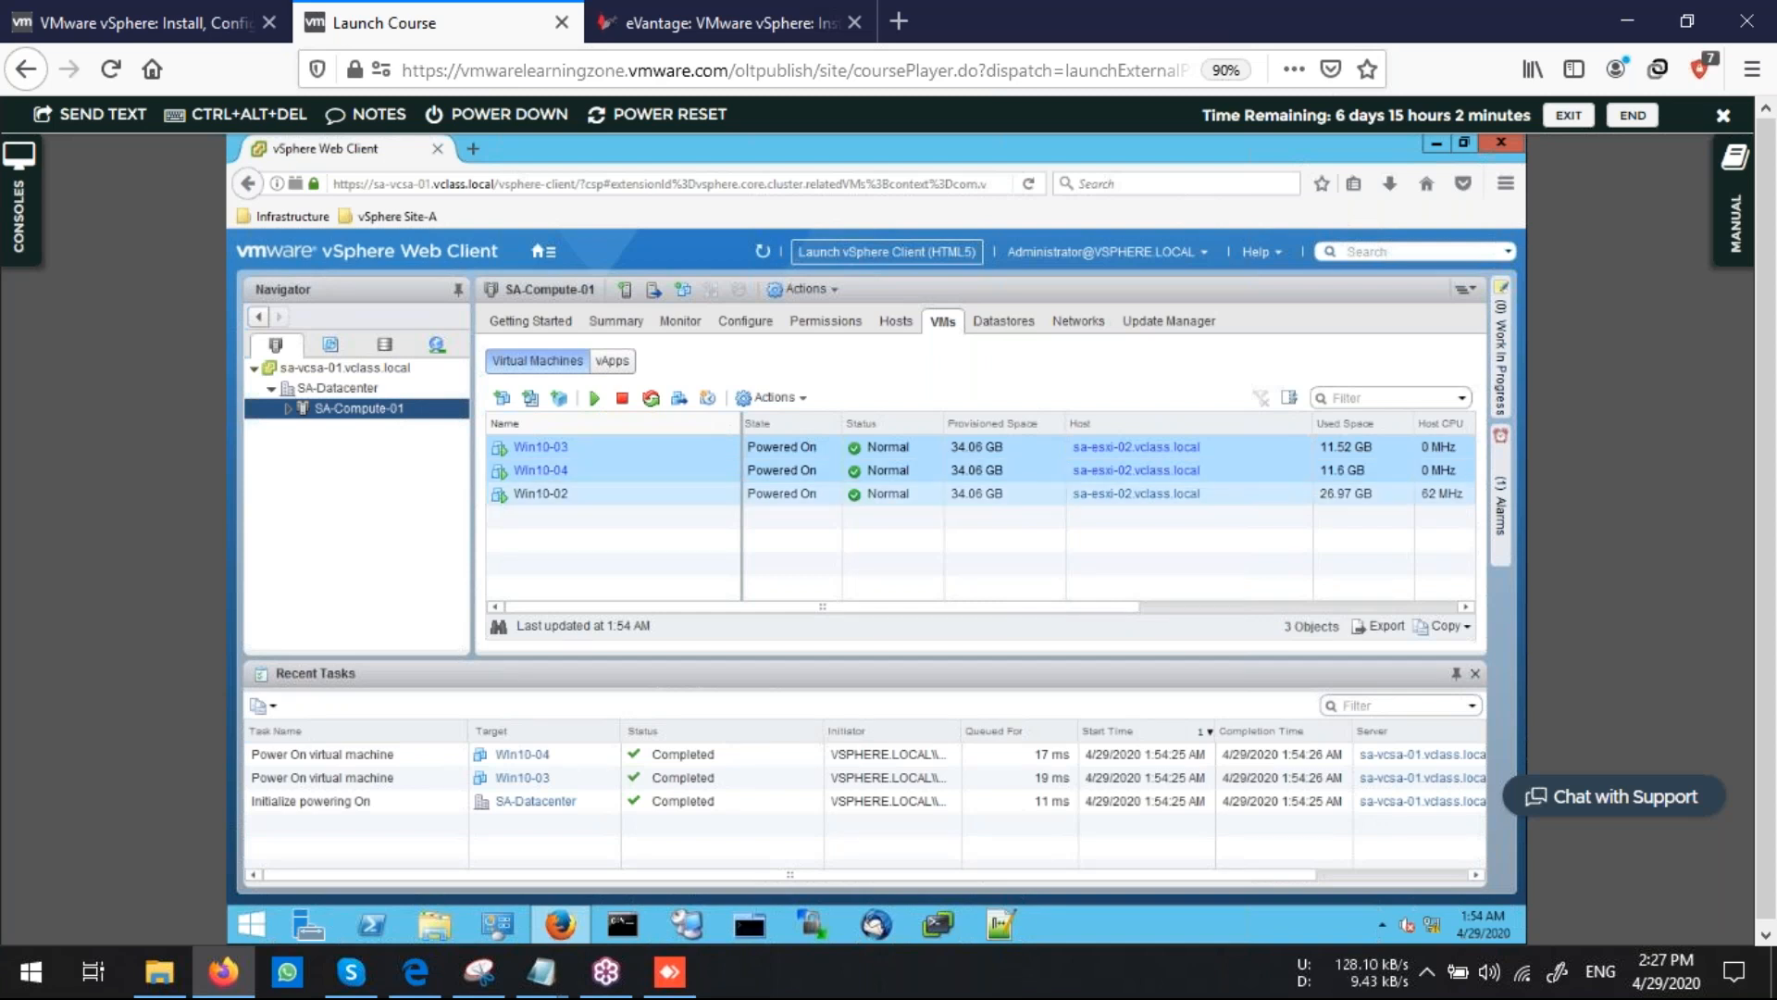
ctrl+click(540, 494)
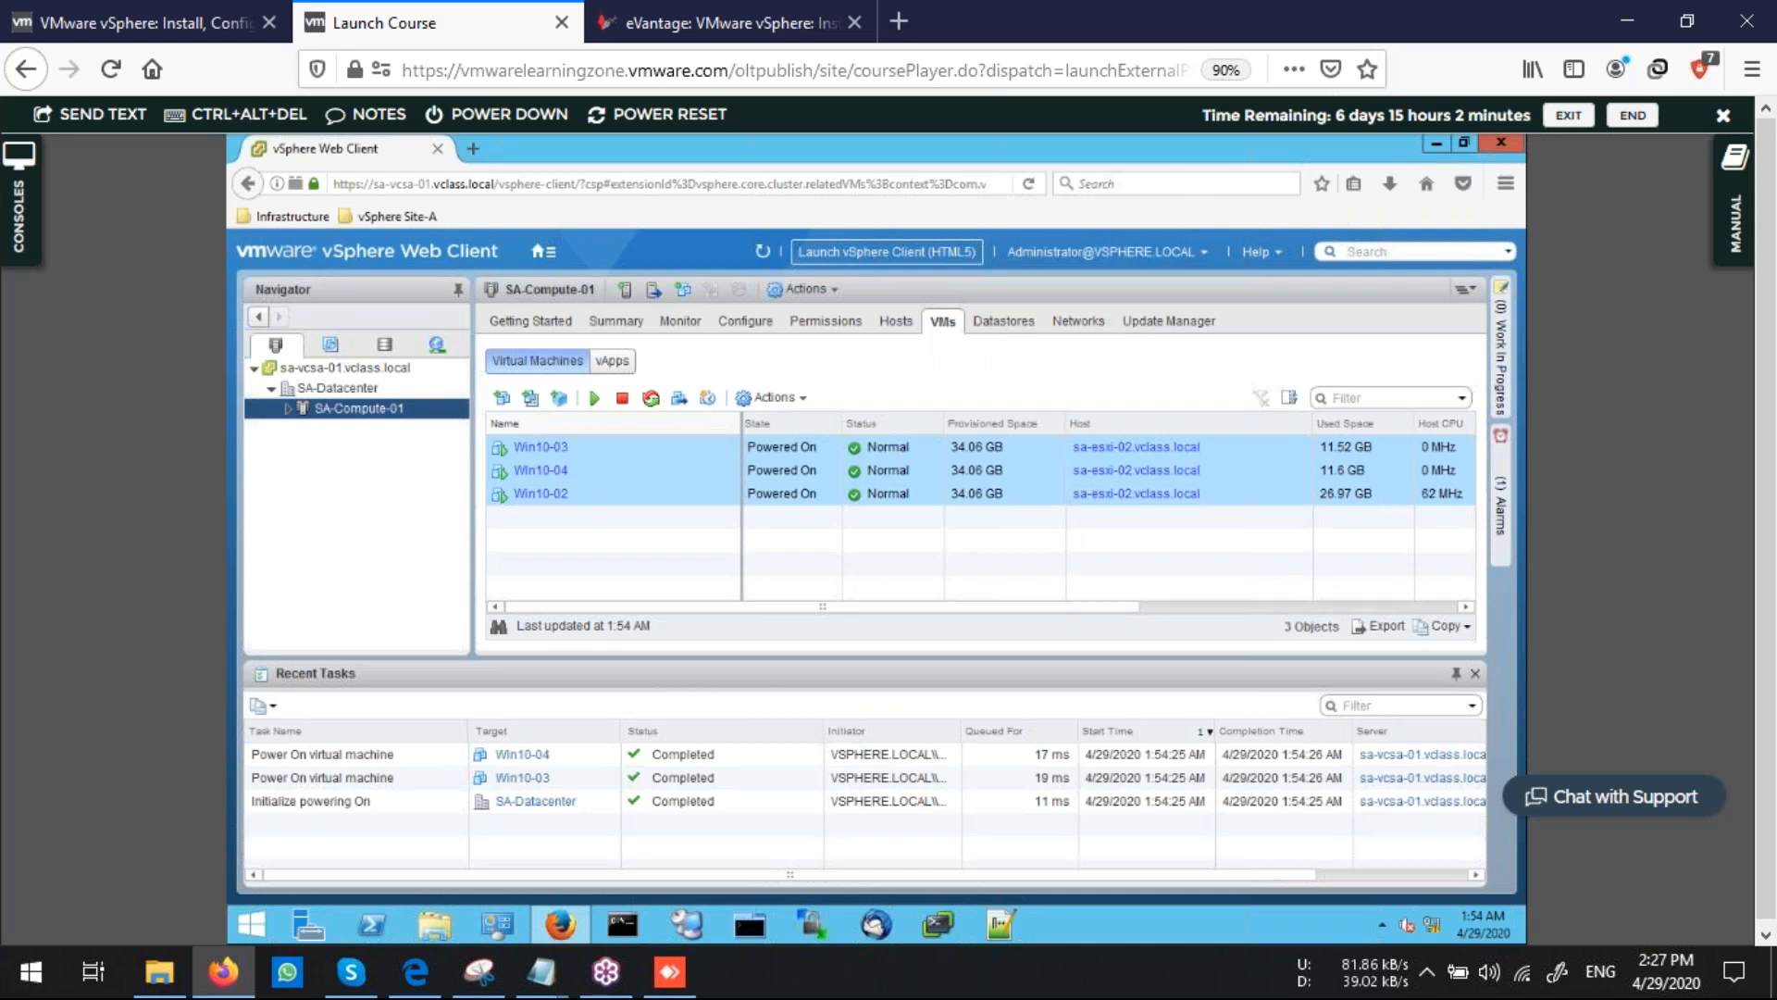
click(771, 397)
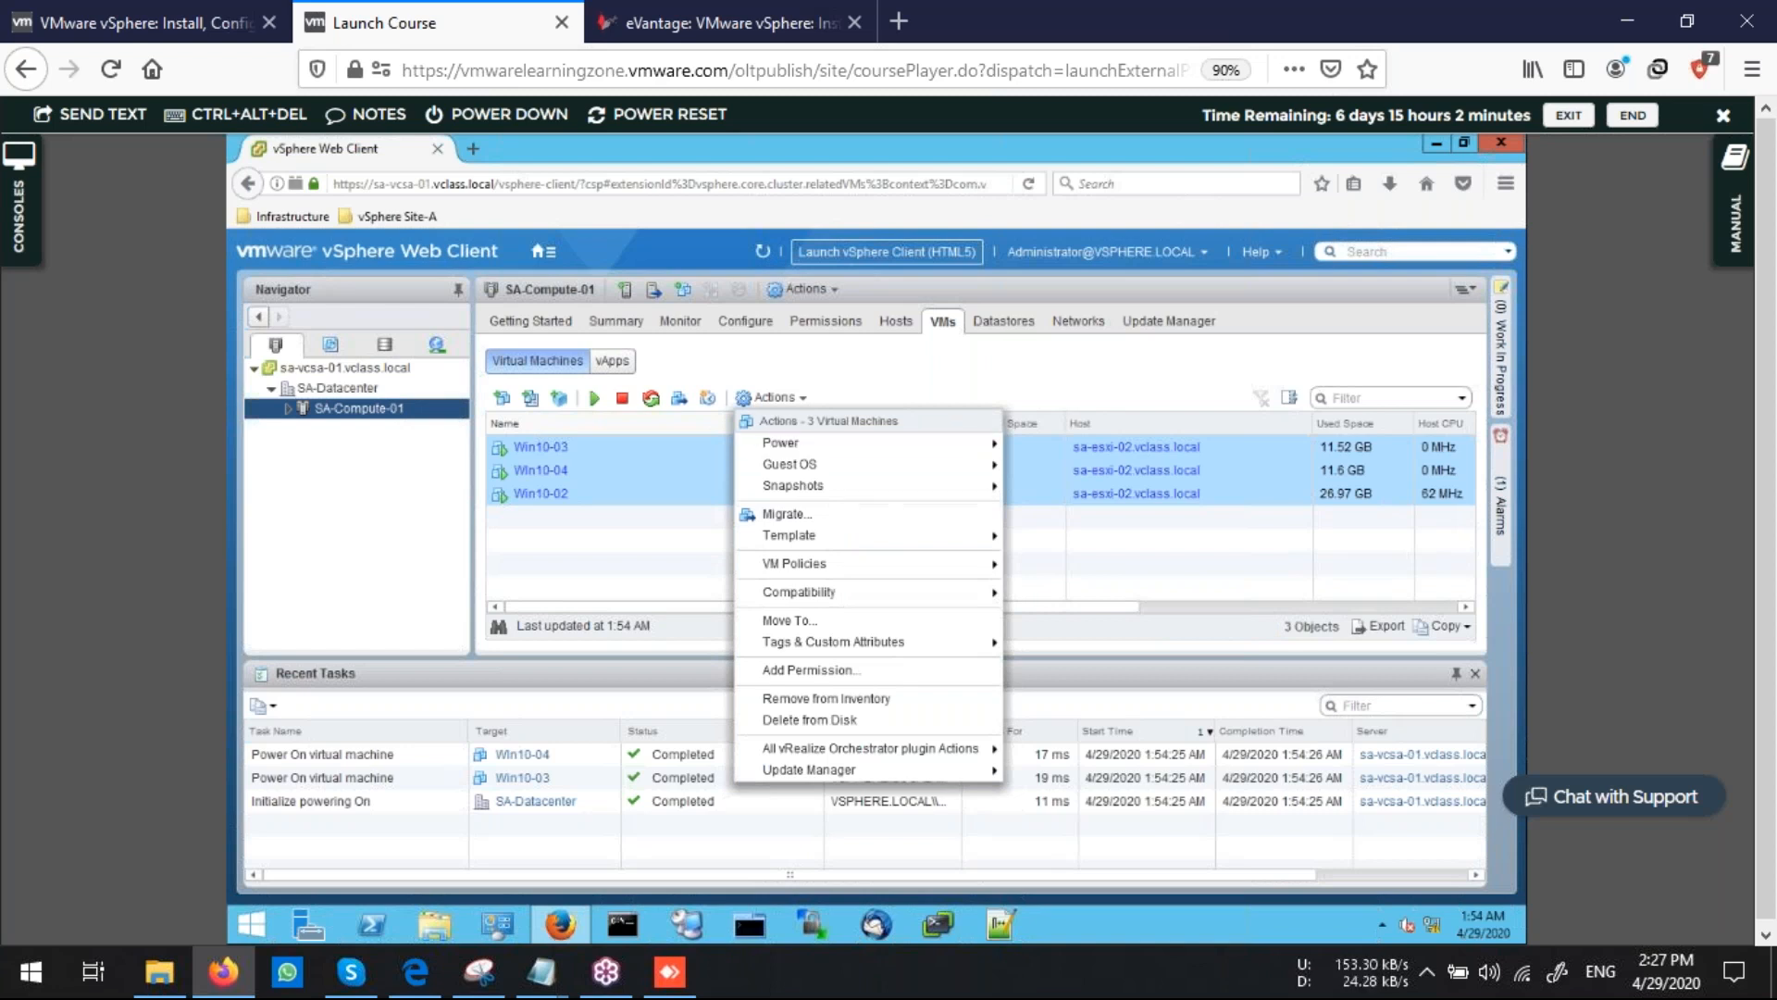
mouse_move(789, 464)
click(532, 494)
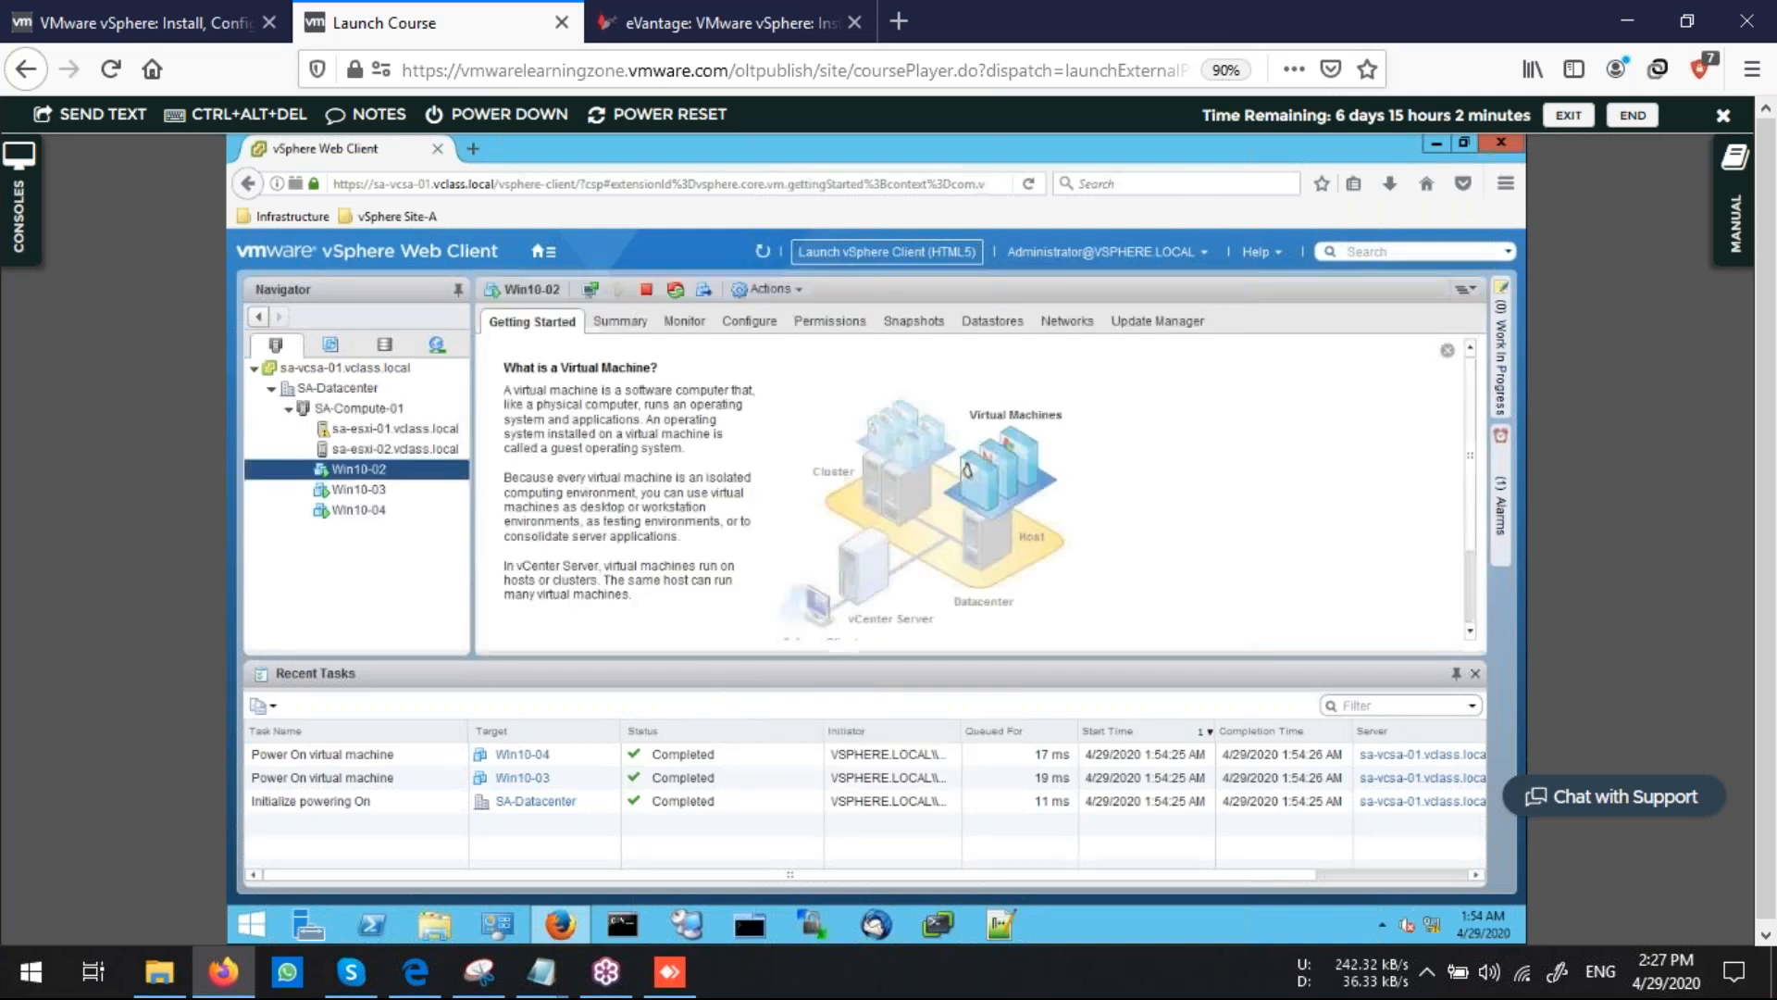
Open a web console for Win10-03 from the SA-Compute-01 cluster's VM list
click(372, 409)
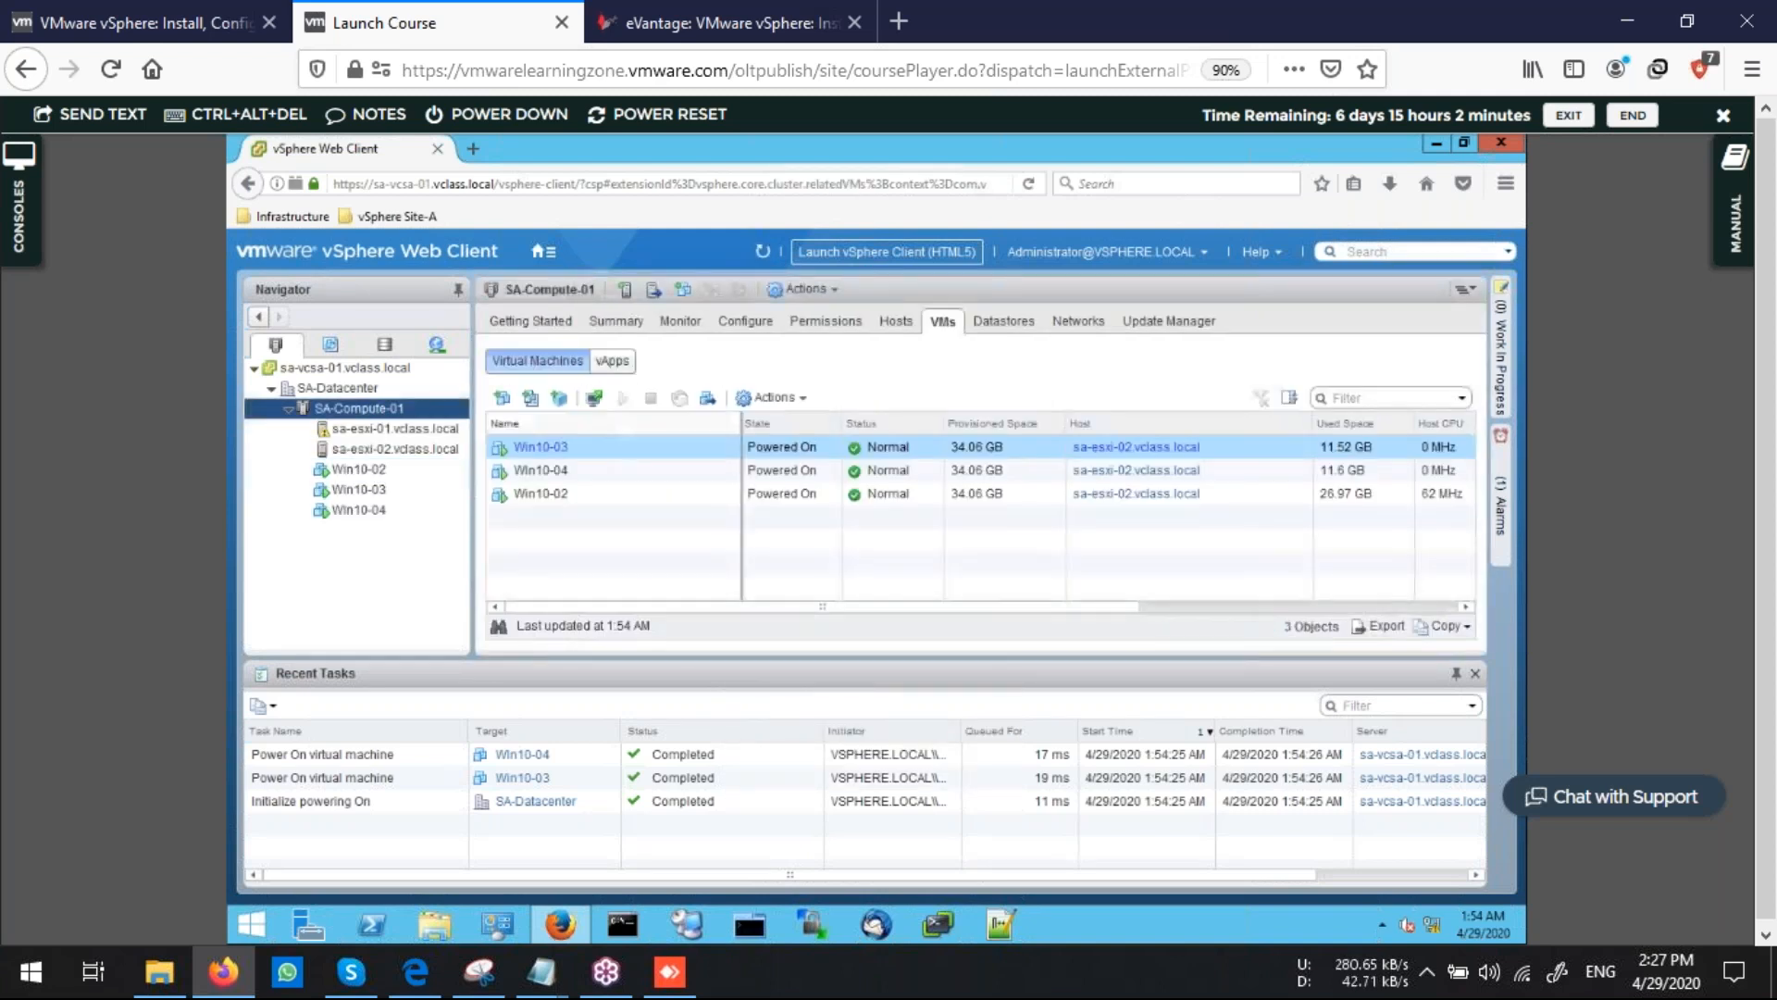
click(595, 398)
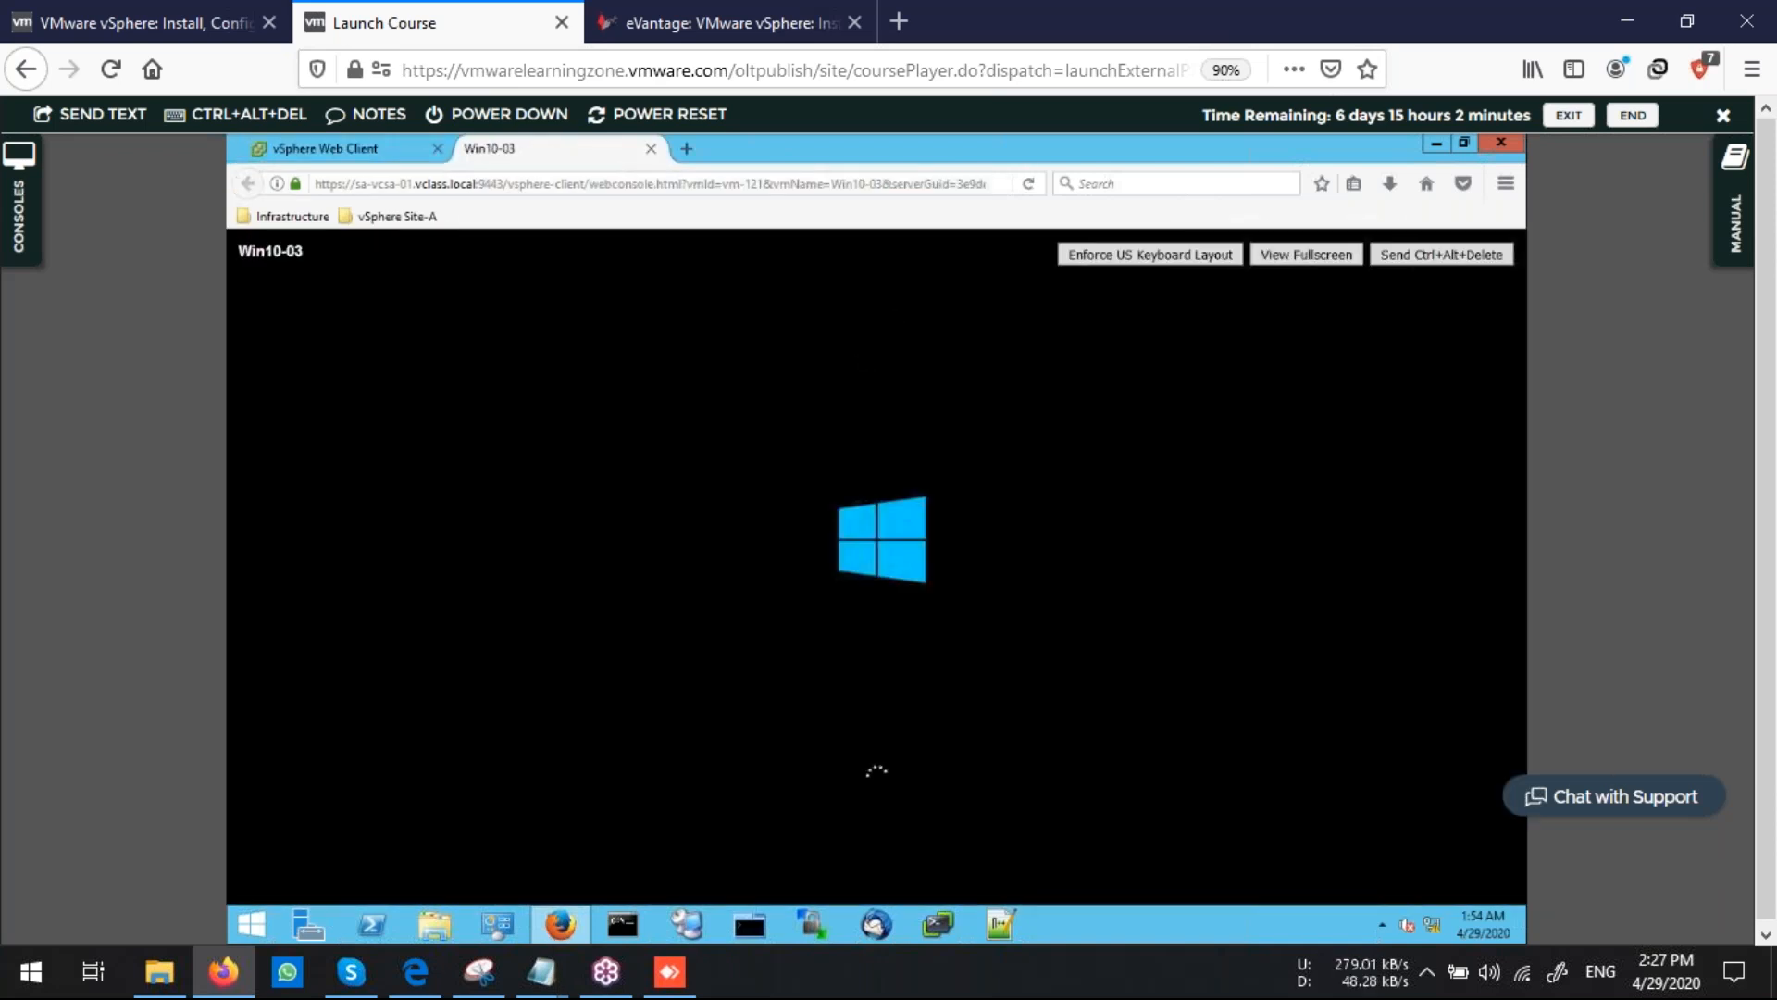
click(343, 149)
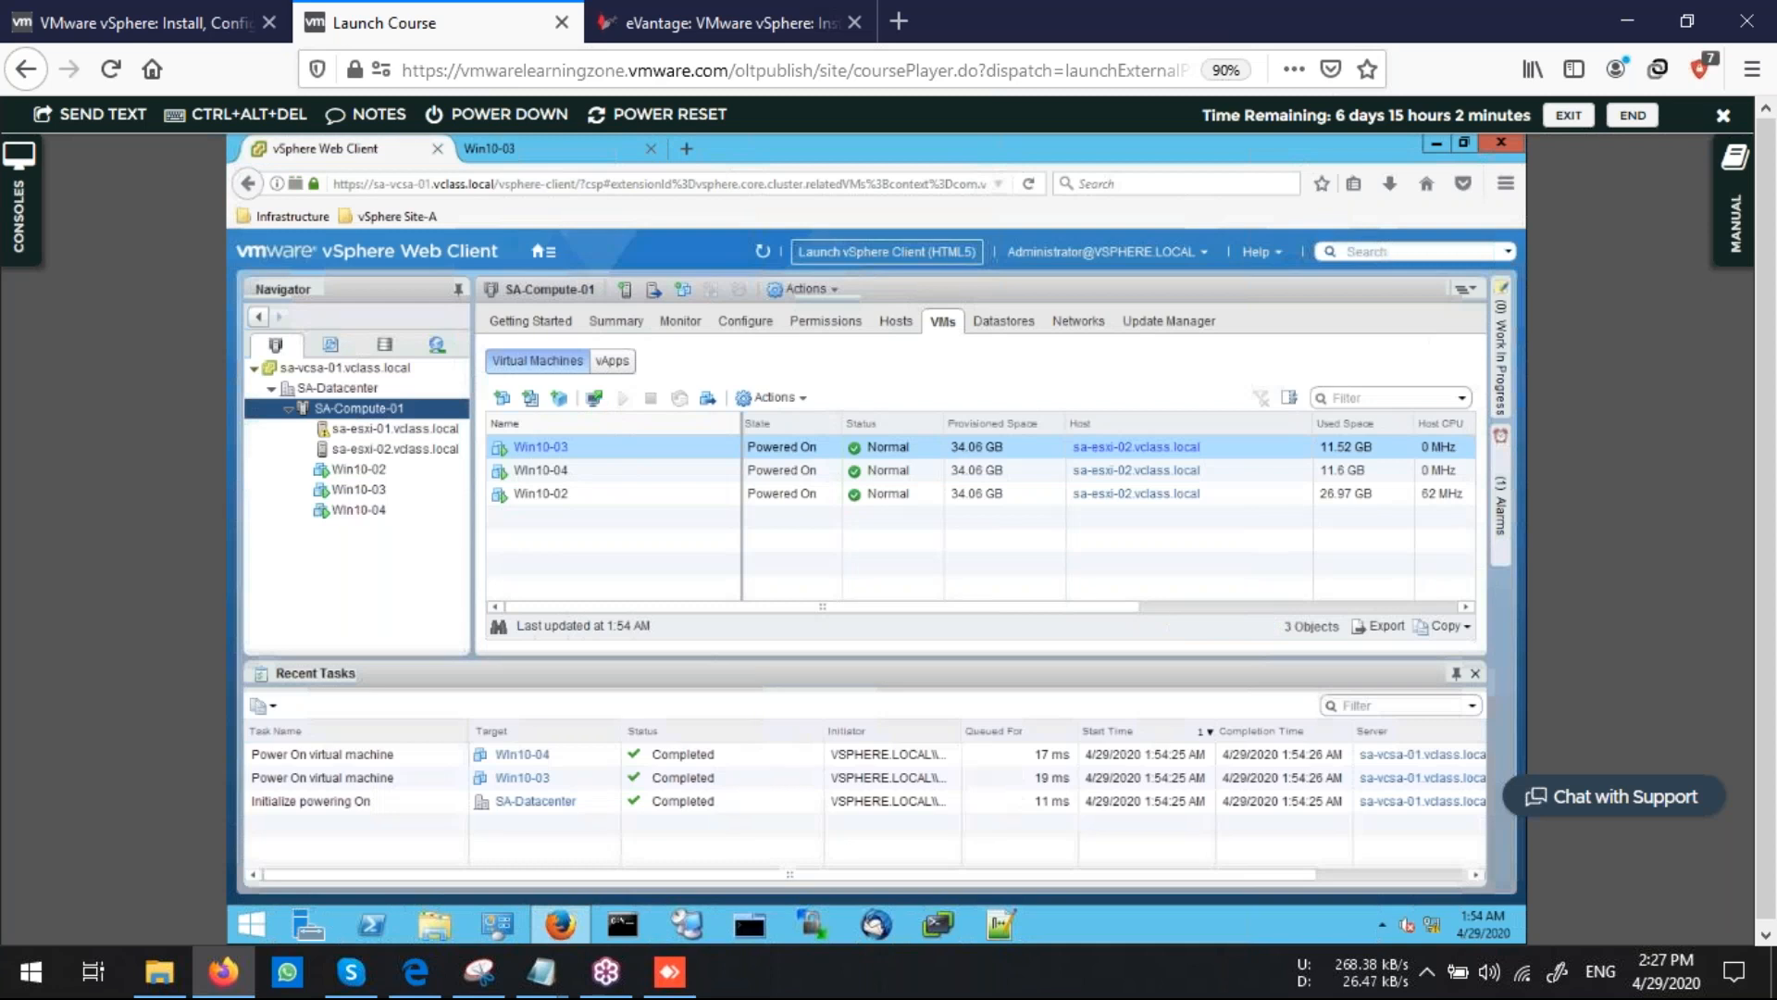
Open a web console for Win10-04 from the cluster's VM list
click(555, 470)
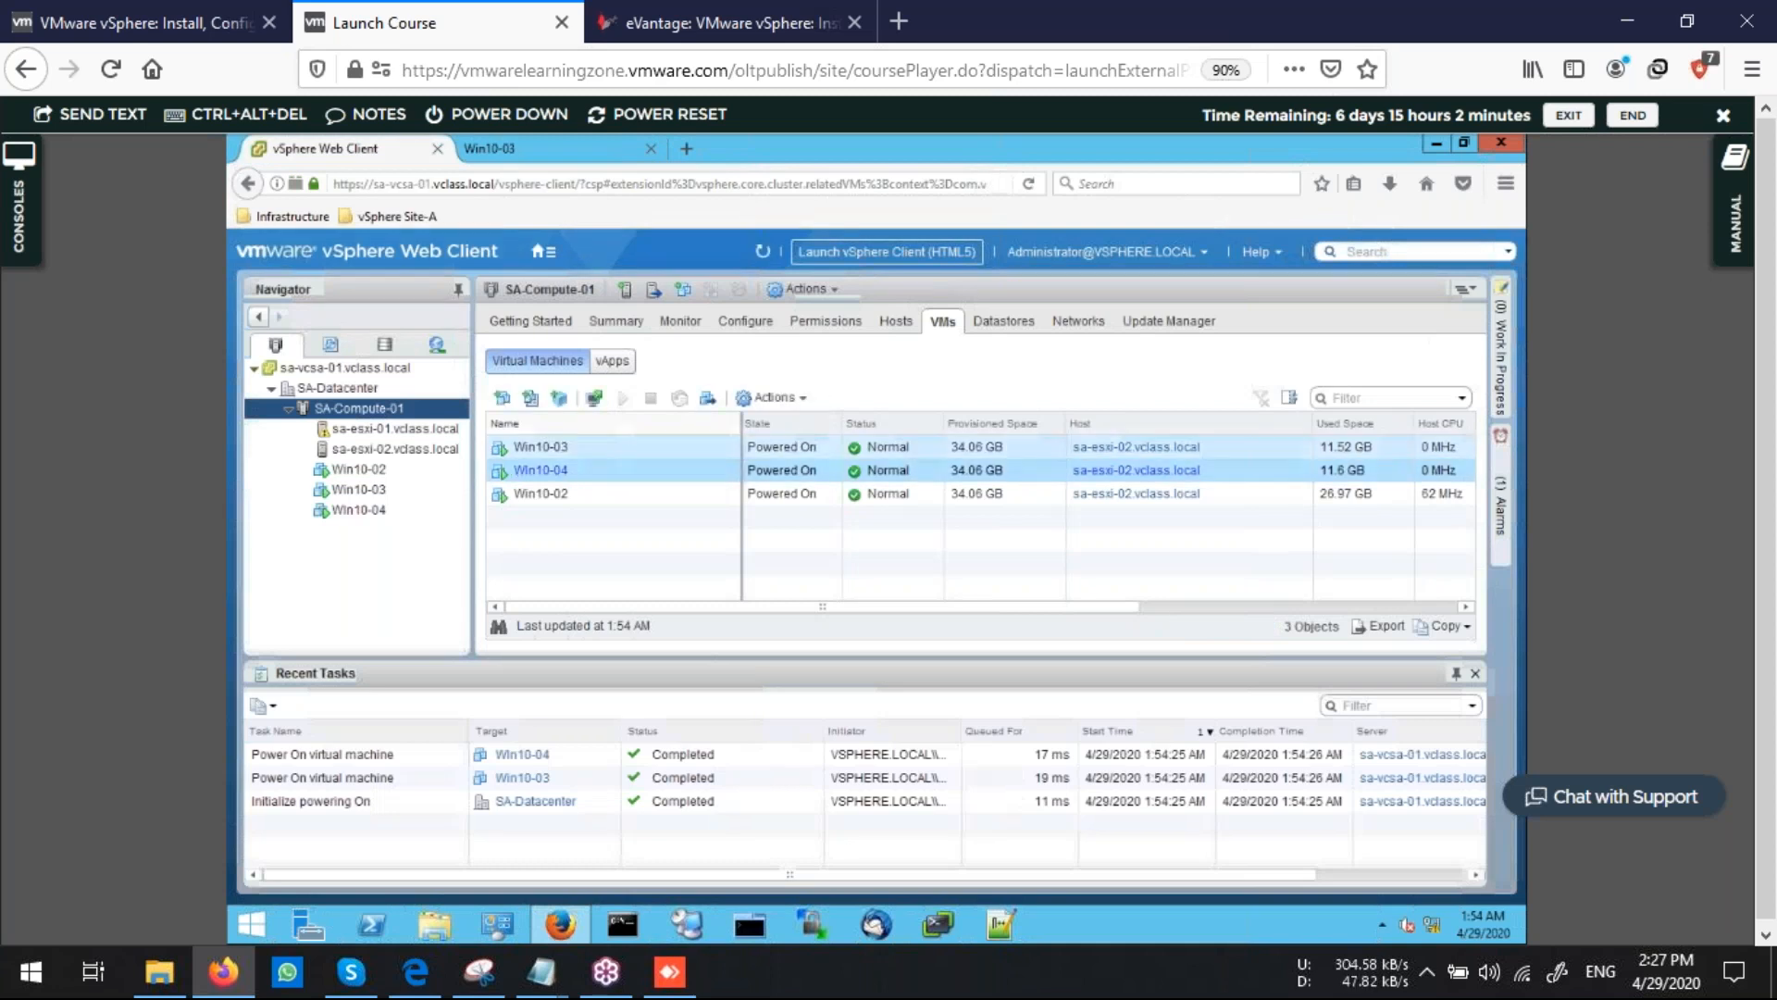
click(595, 398)
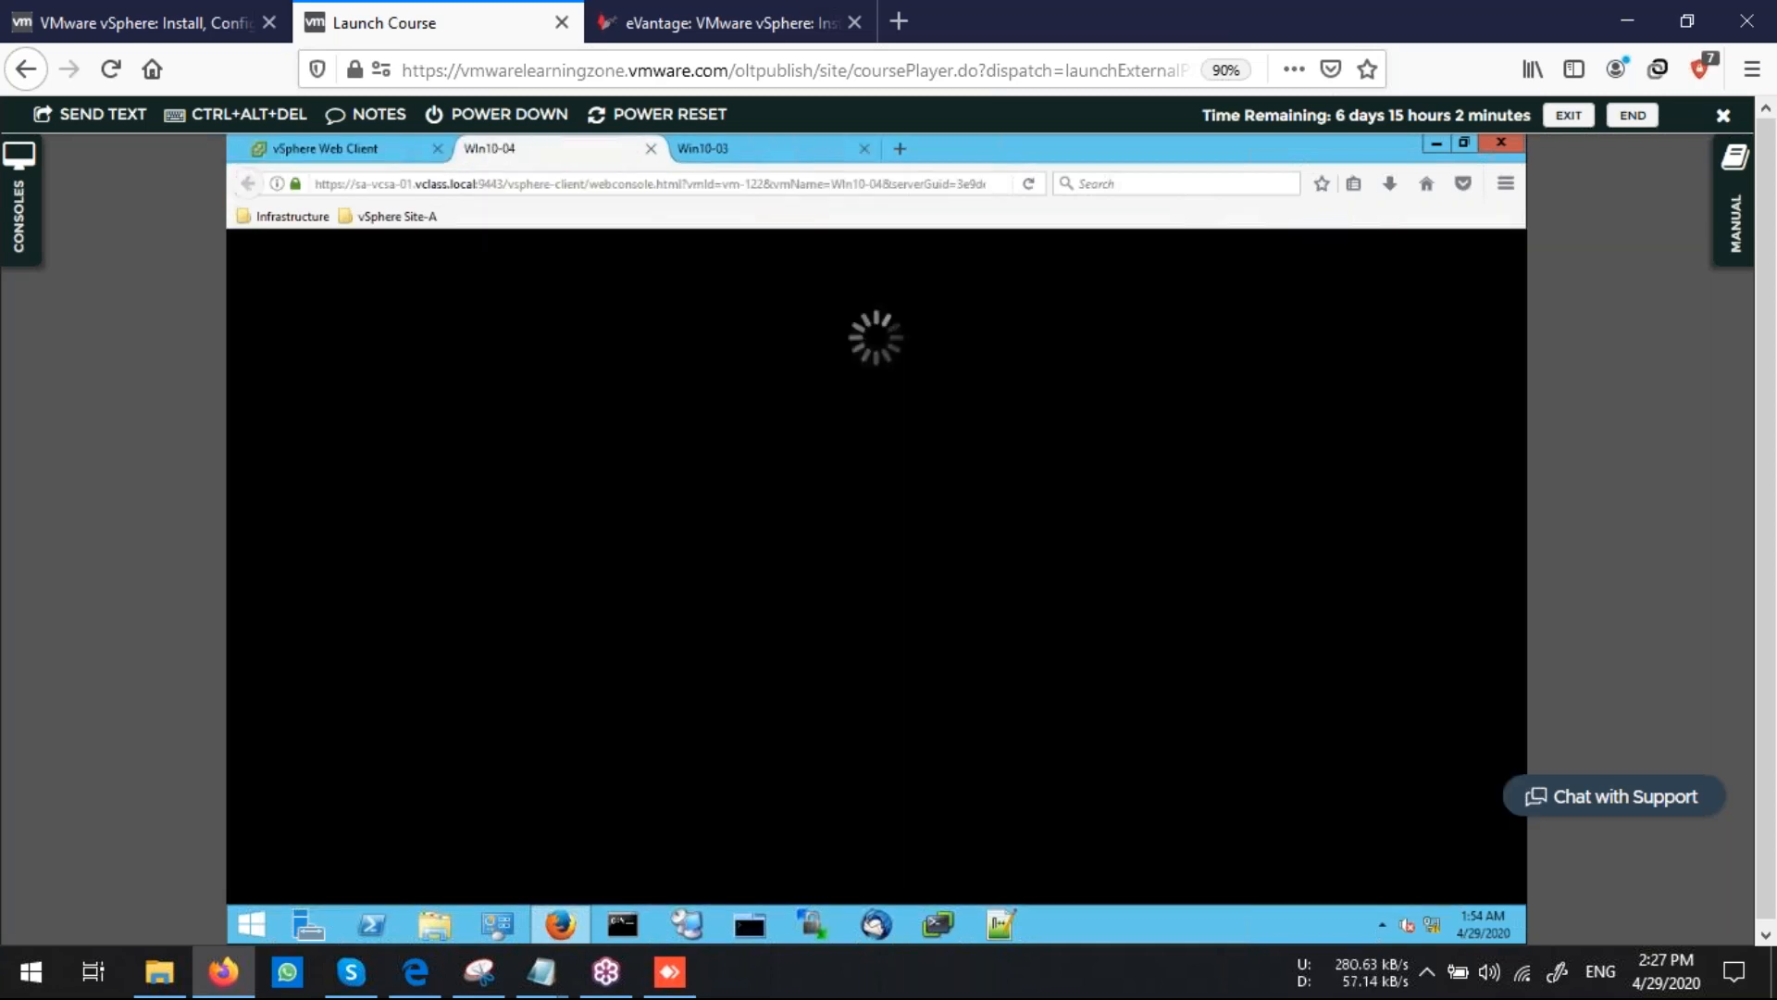
click(326, 149)
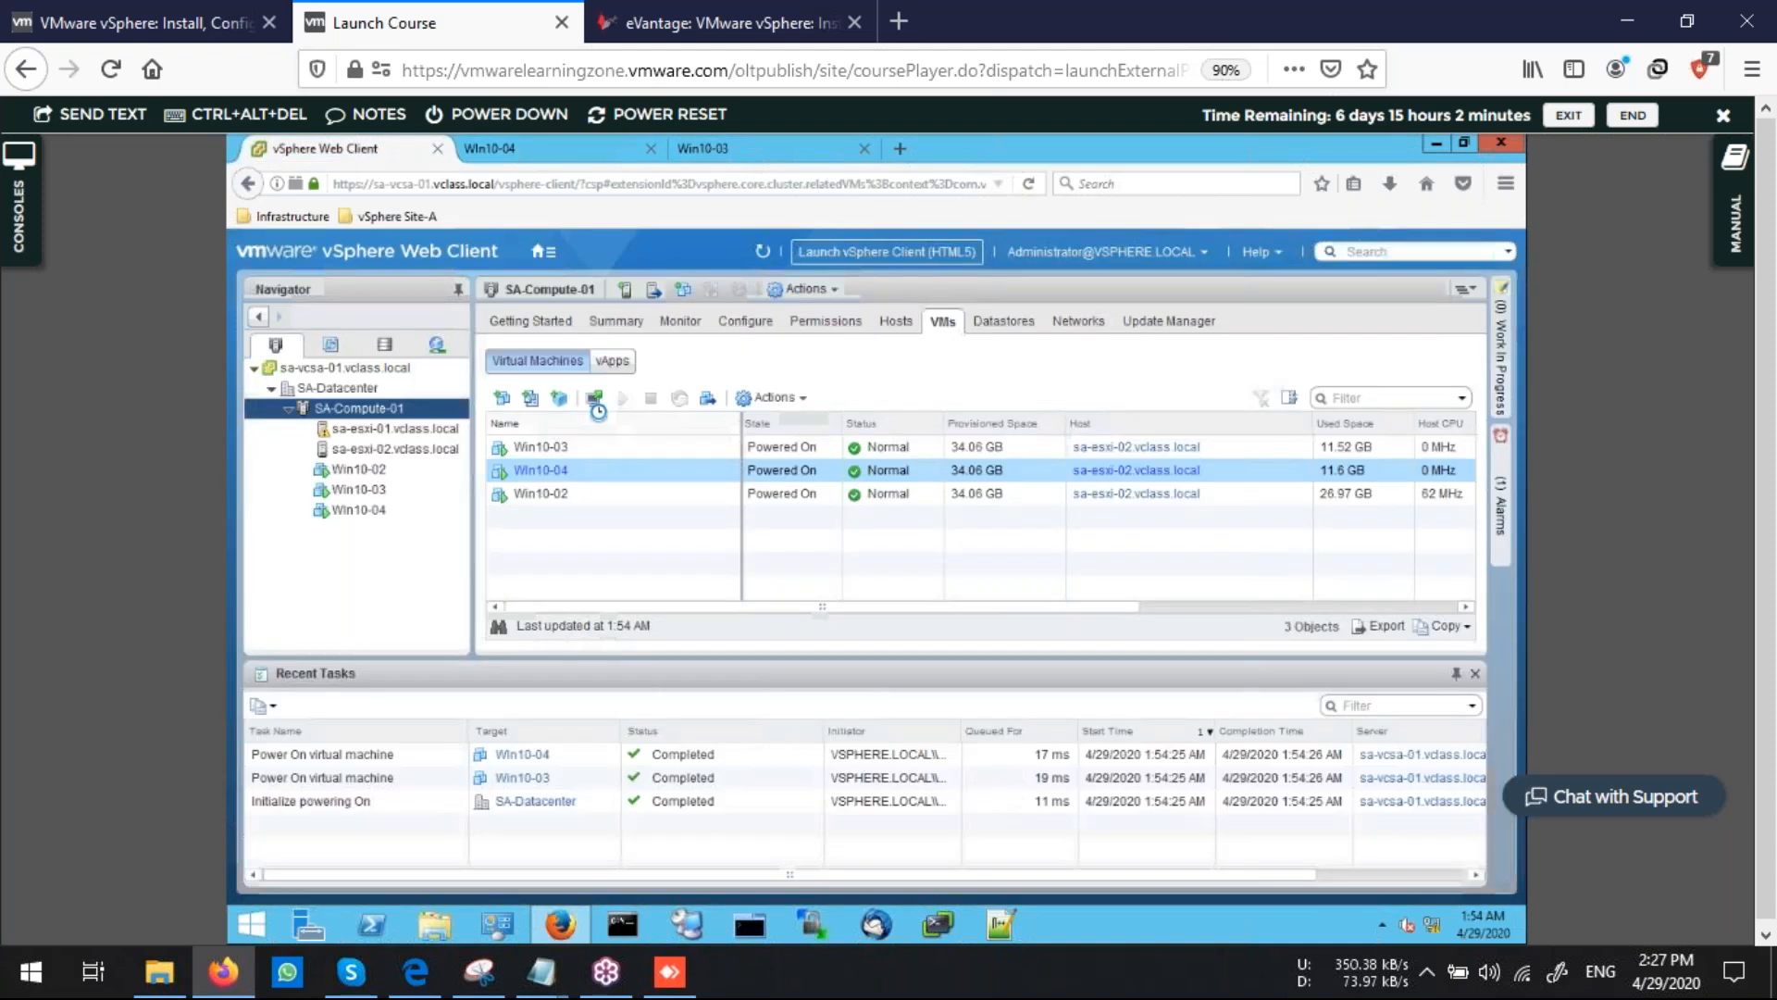
Open a web console for Win10-02 from the cluster's VM list
click(555, 493)
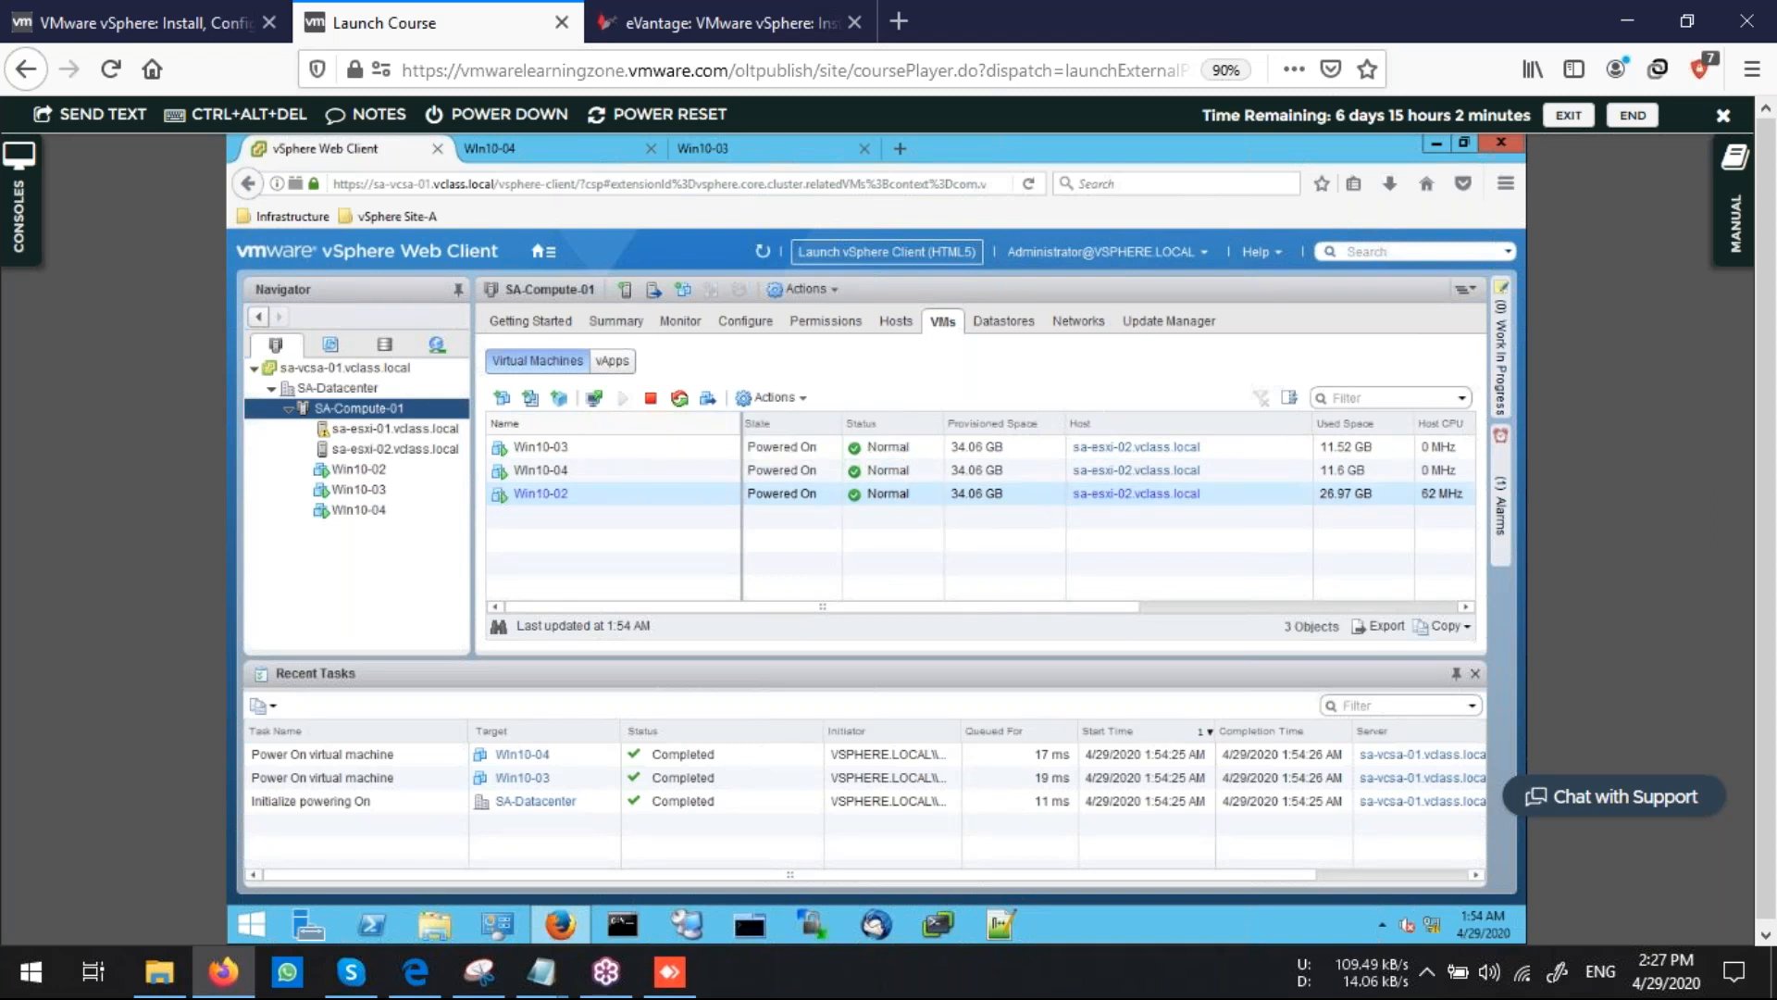
click(594, 398)
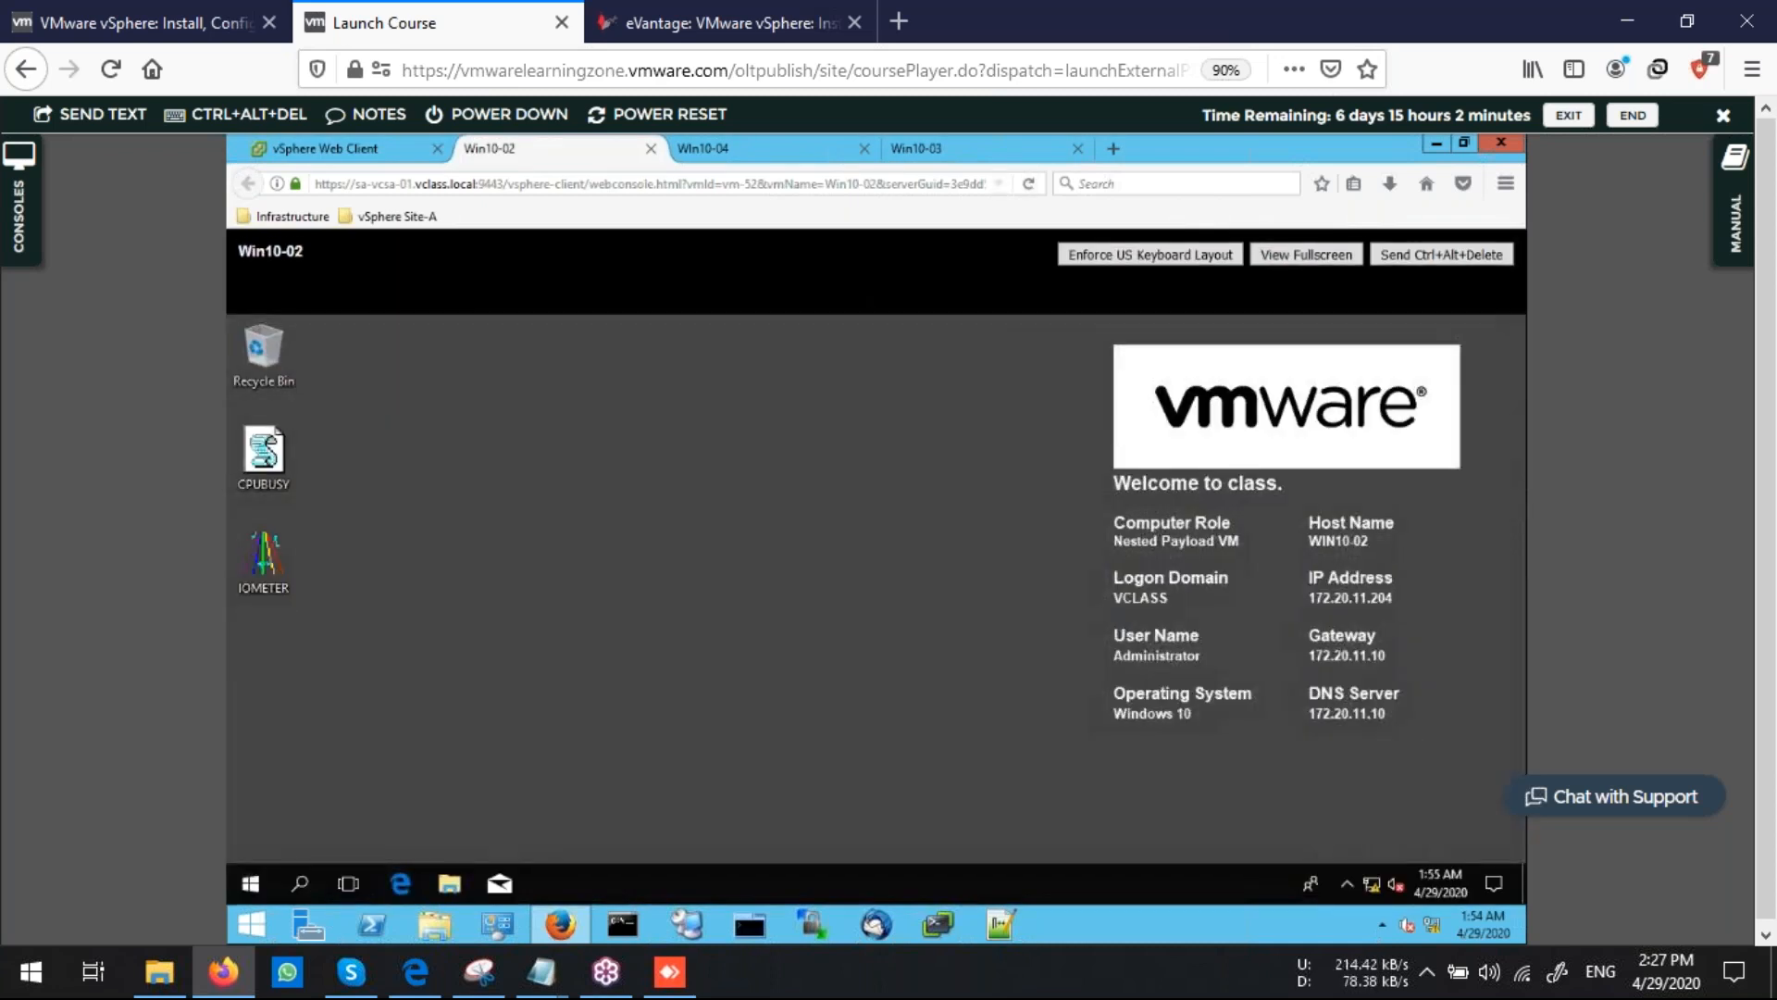
Check the Win10-04 and Win10-03 console tabs and return to the Win10-02 console
click(759, 149)
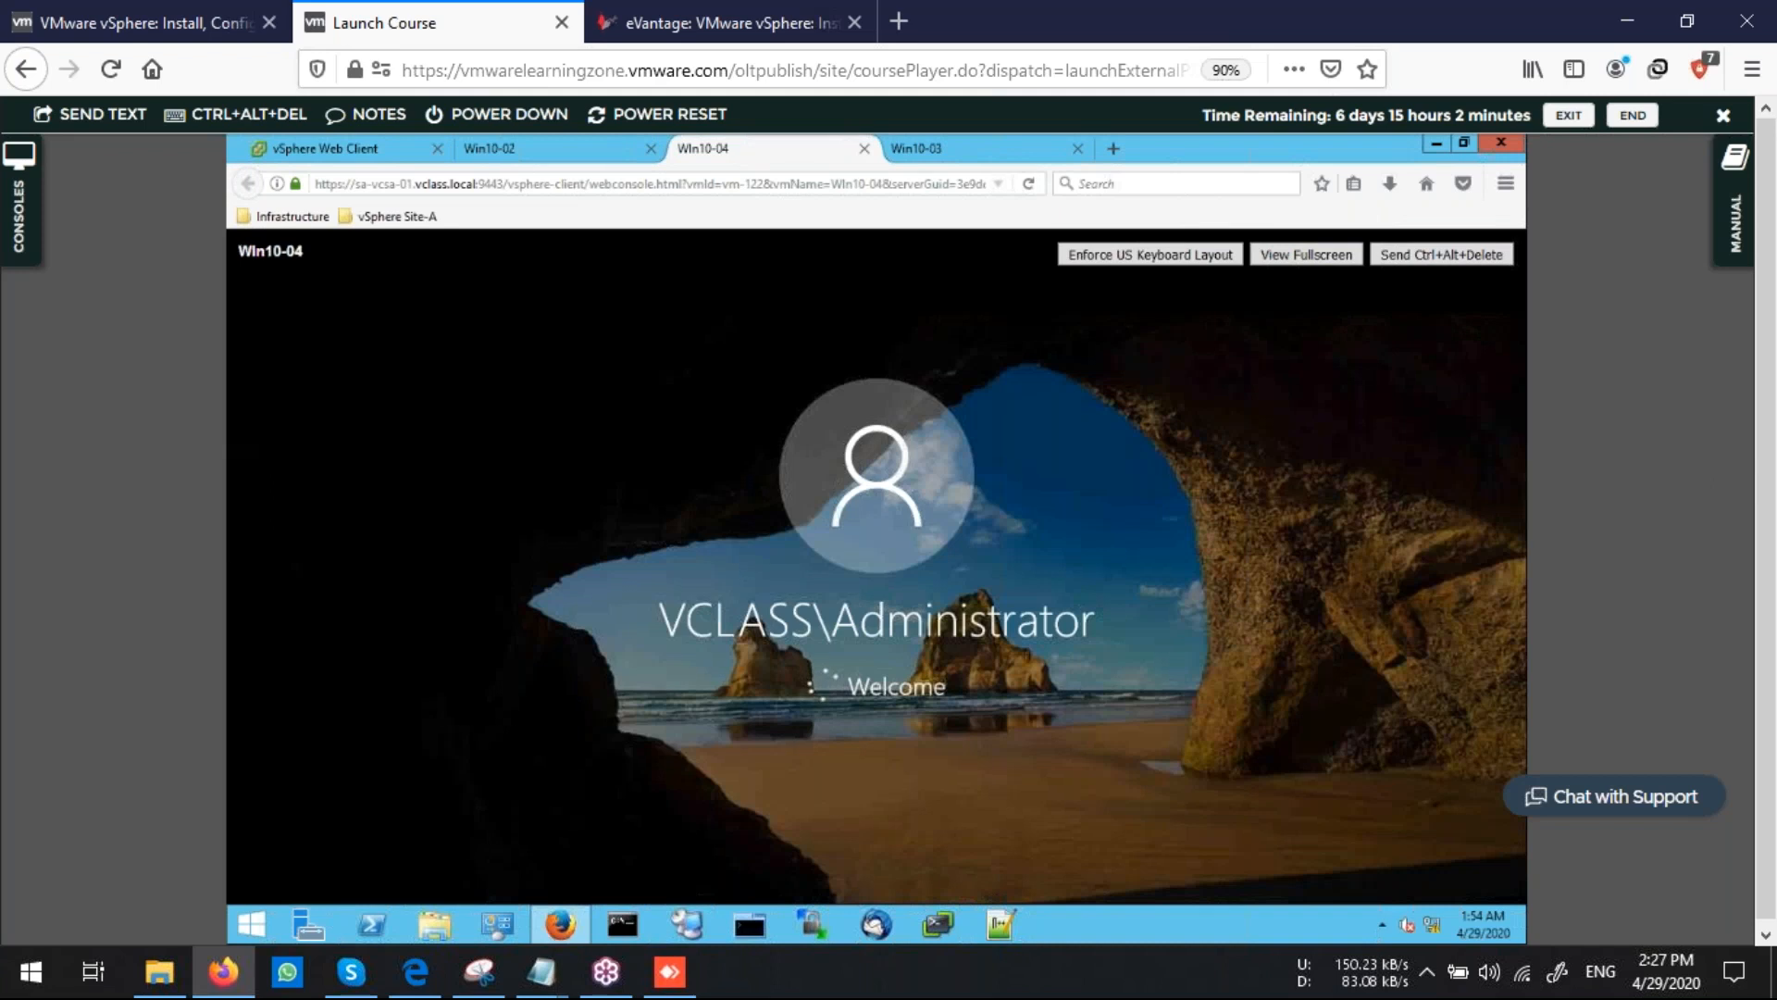
click(972, 149)
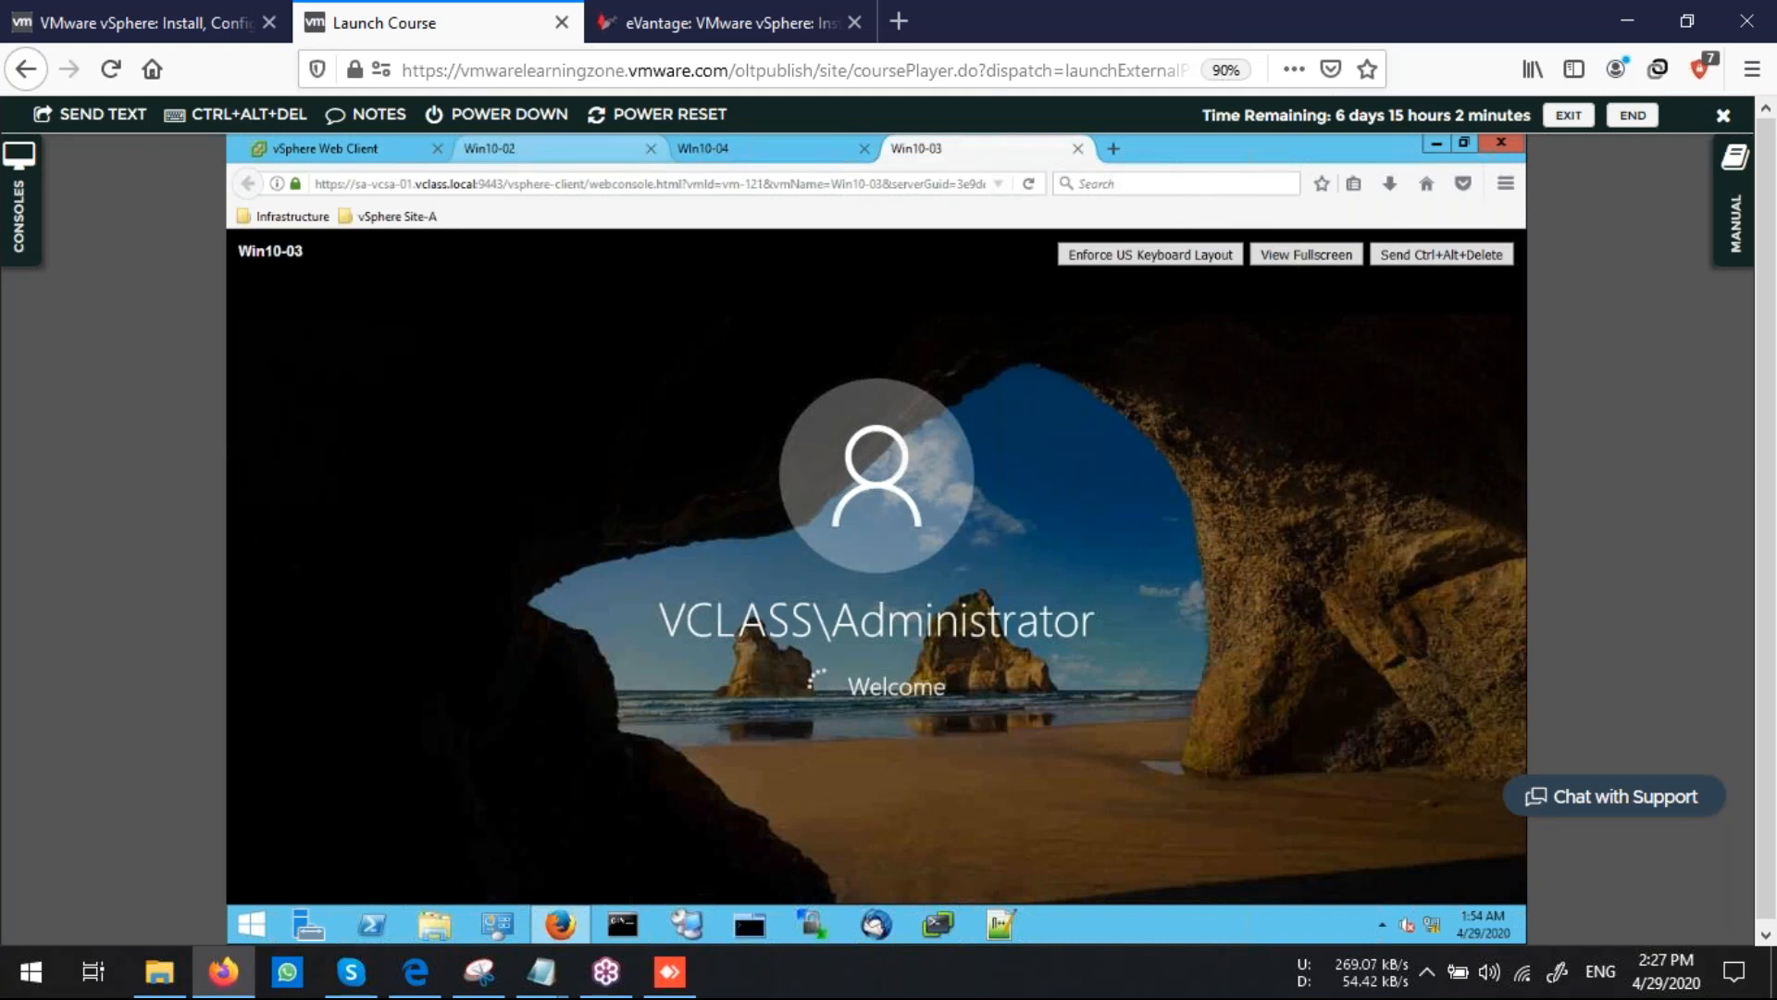
click(546, 149)
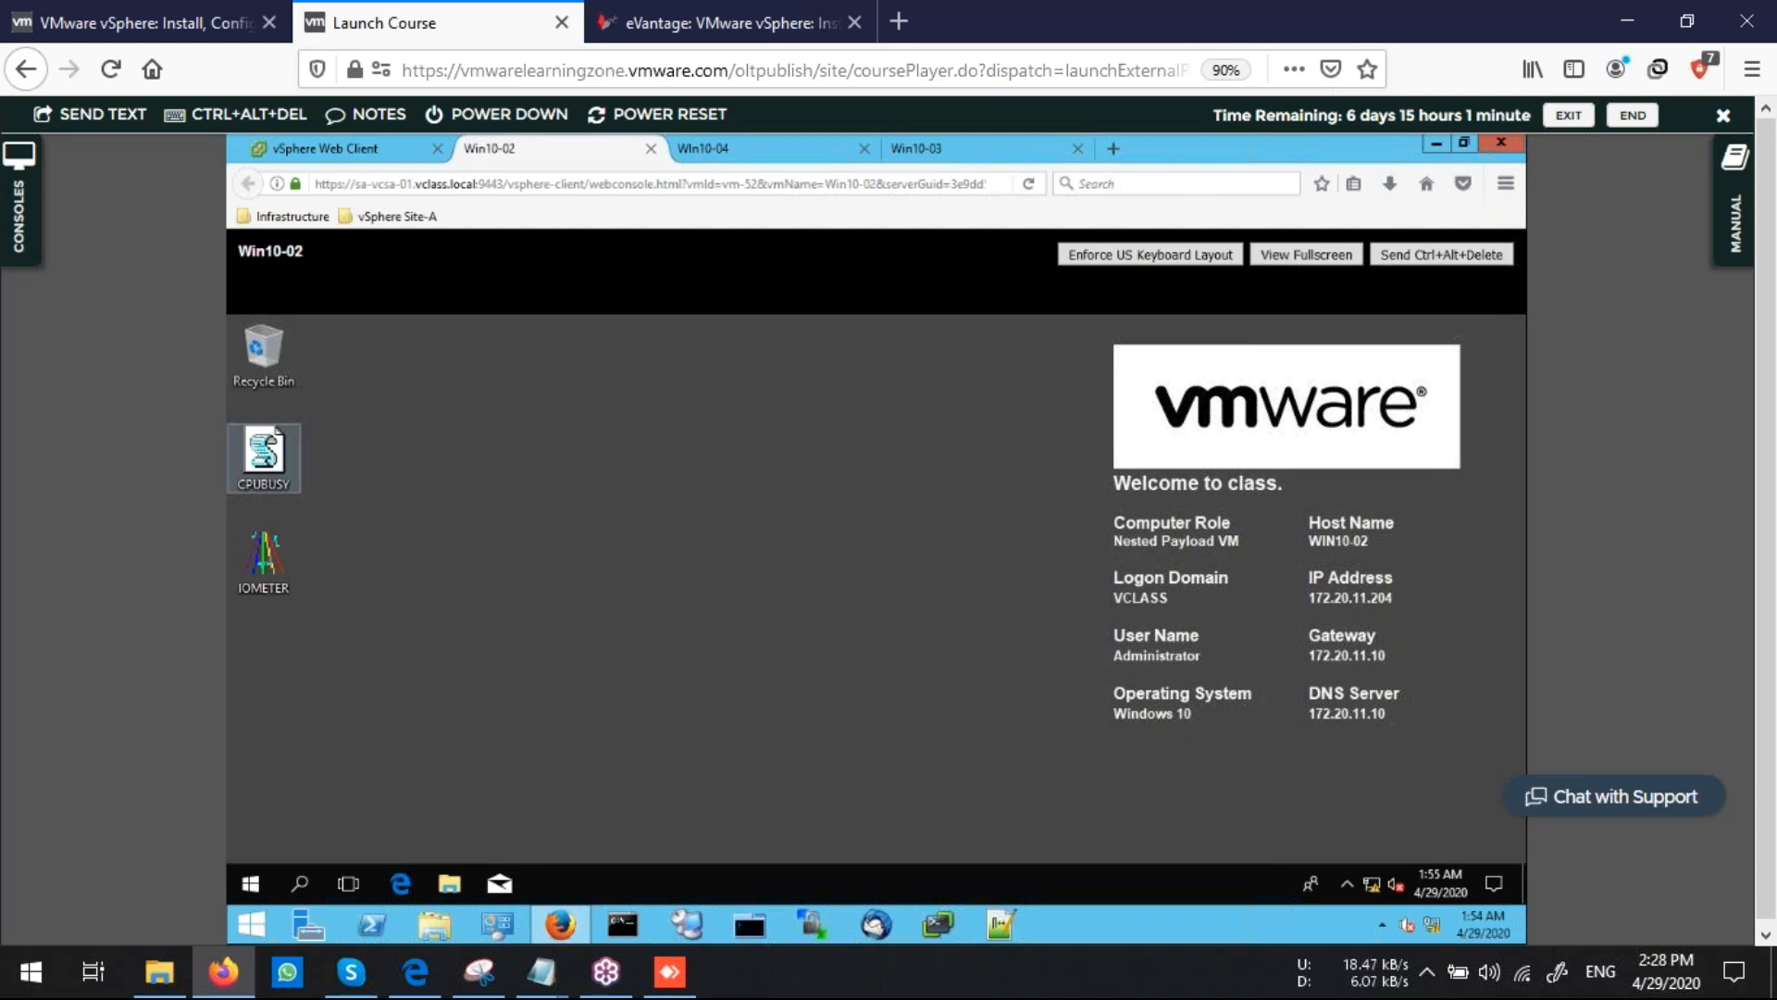
Run the CPUBUSY script with Command Prompt on the Win10-02 desktop
click(264, 459)
right_click(266, 463)
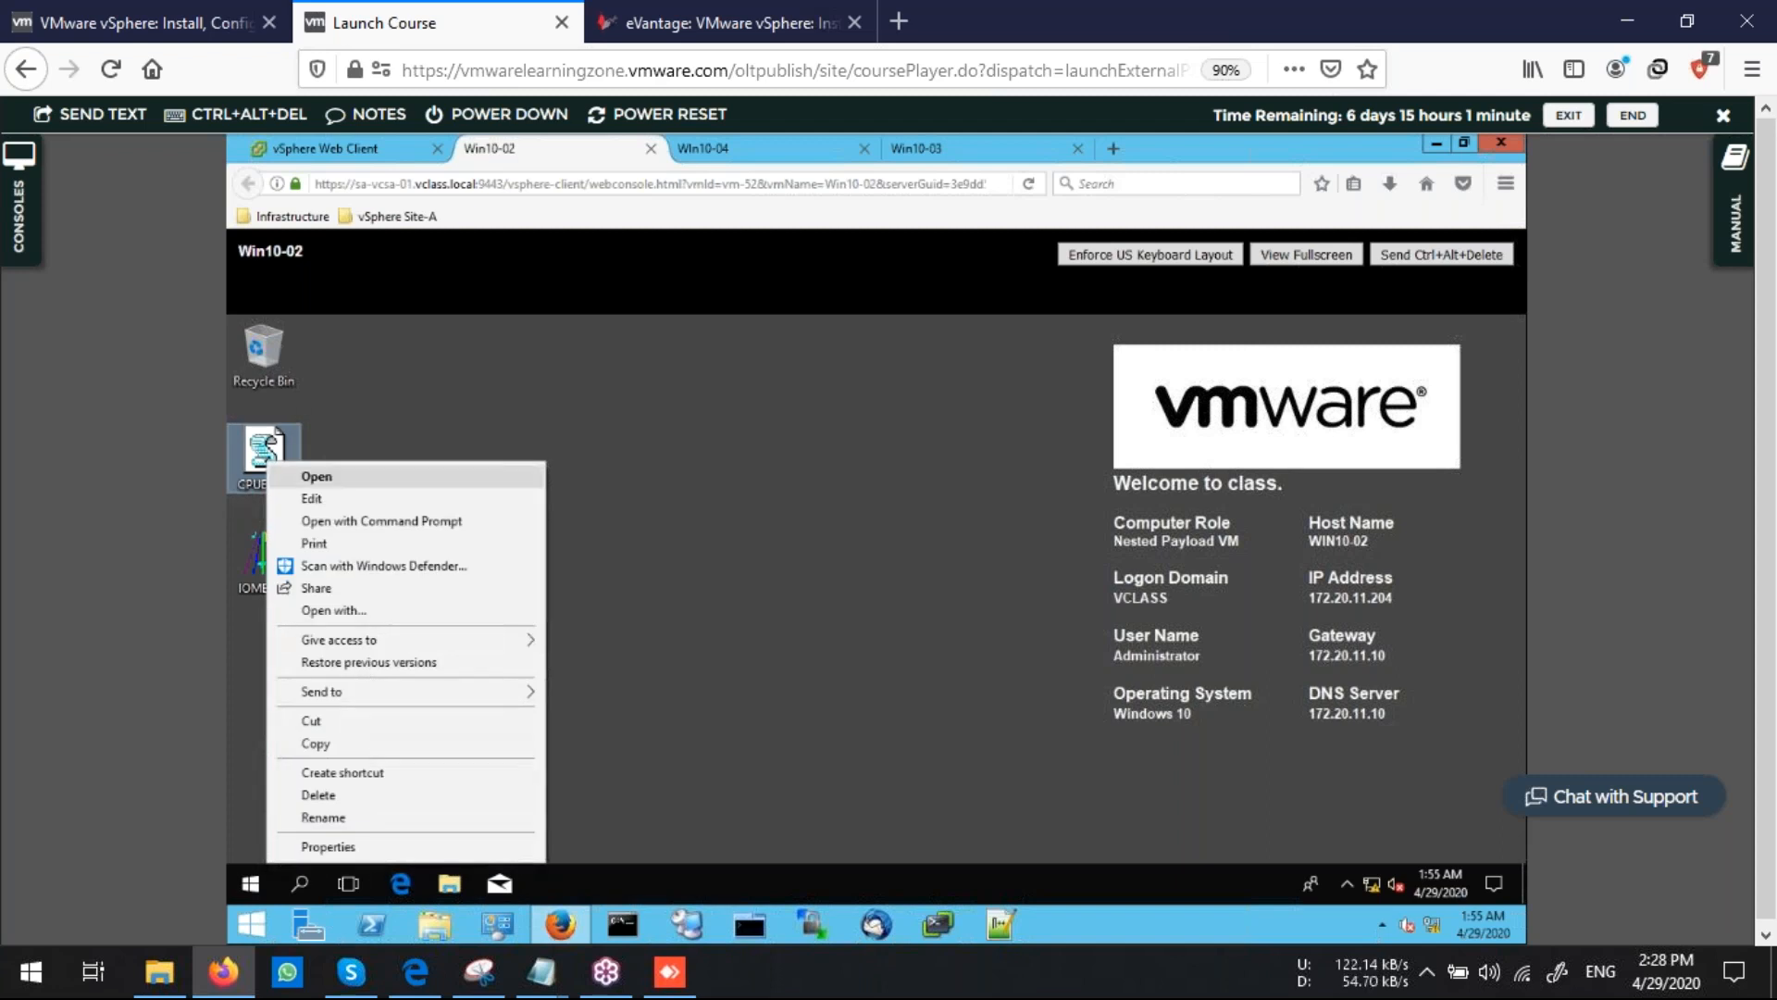
click(382, 521)
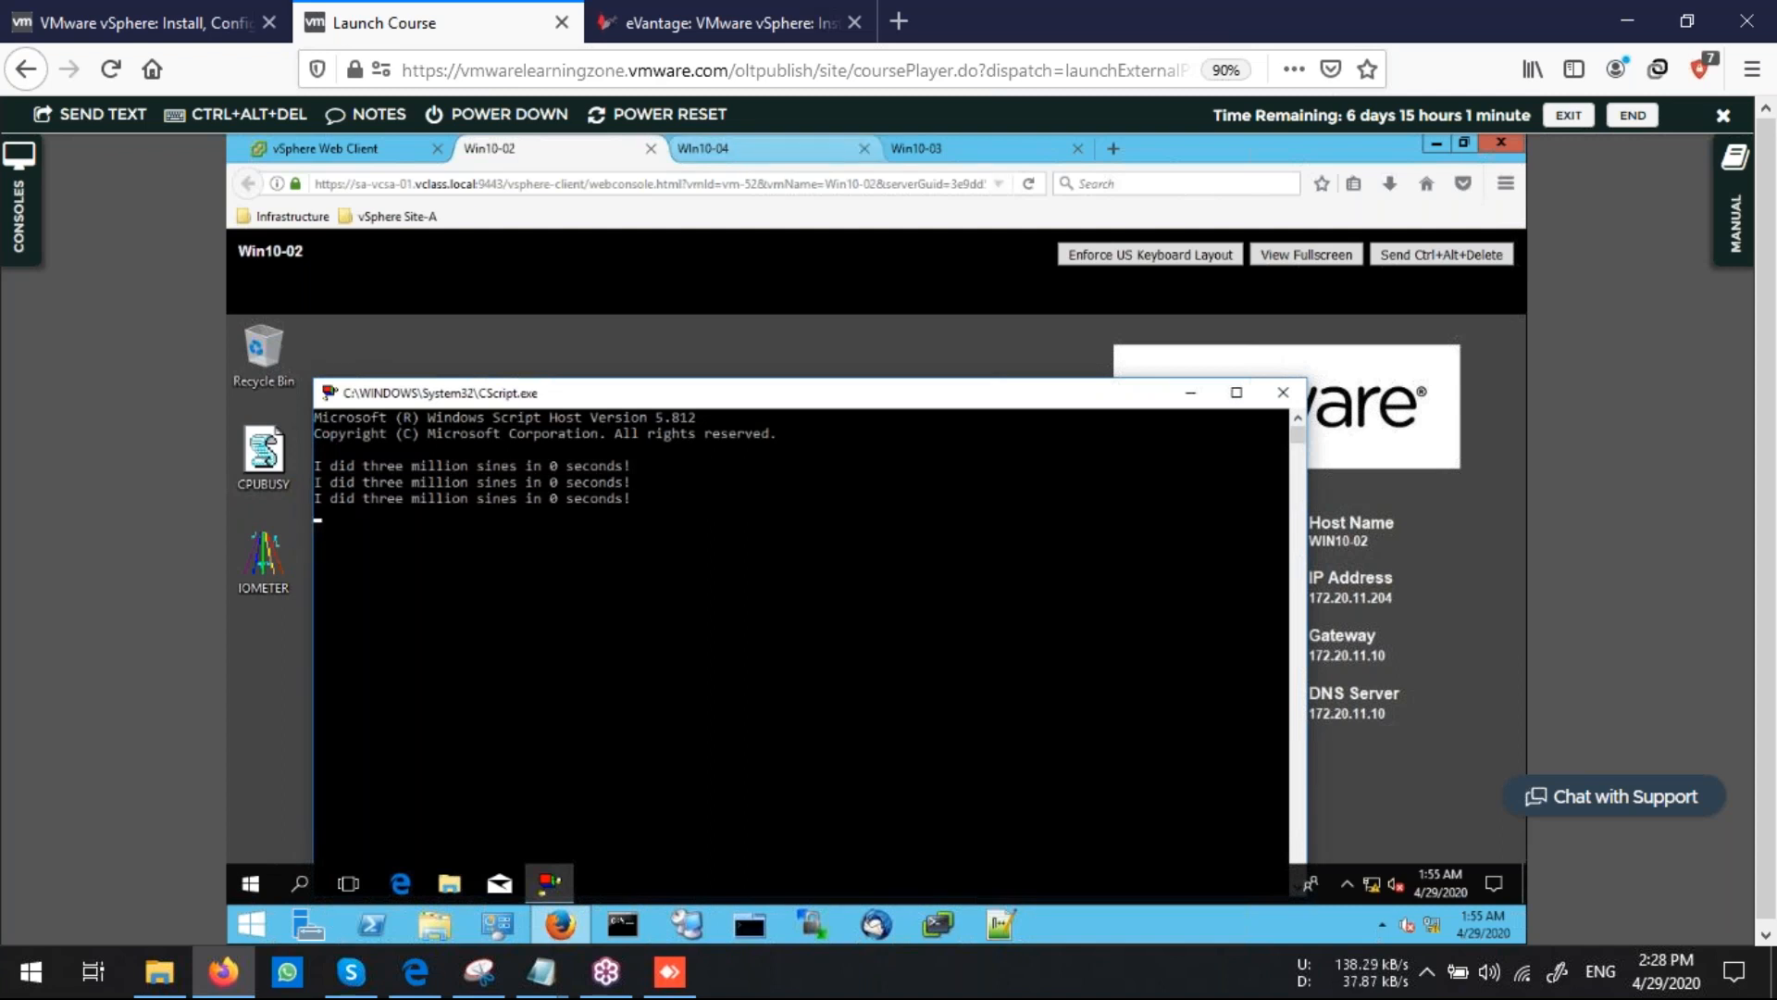
Switch to the Win10-04 console and run its CPUBUSY script with Command Prompt
click(703, 148)
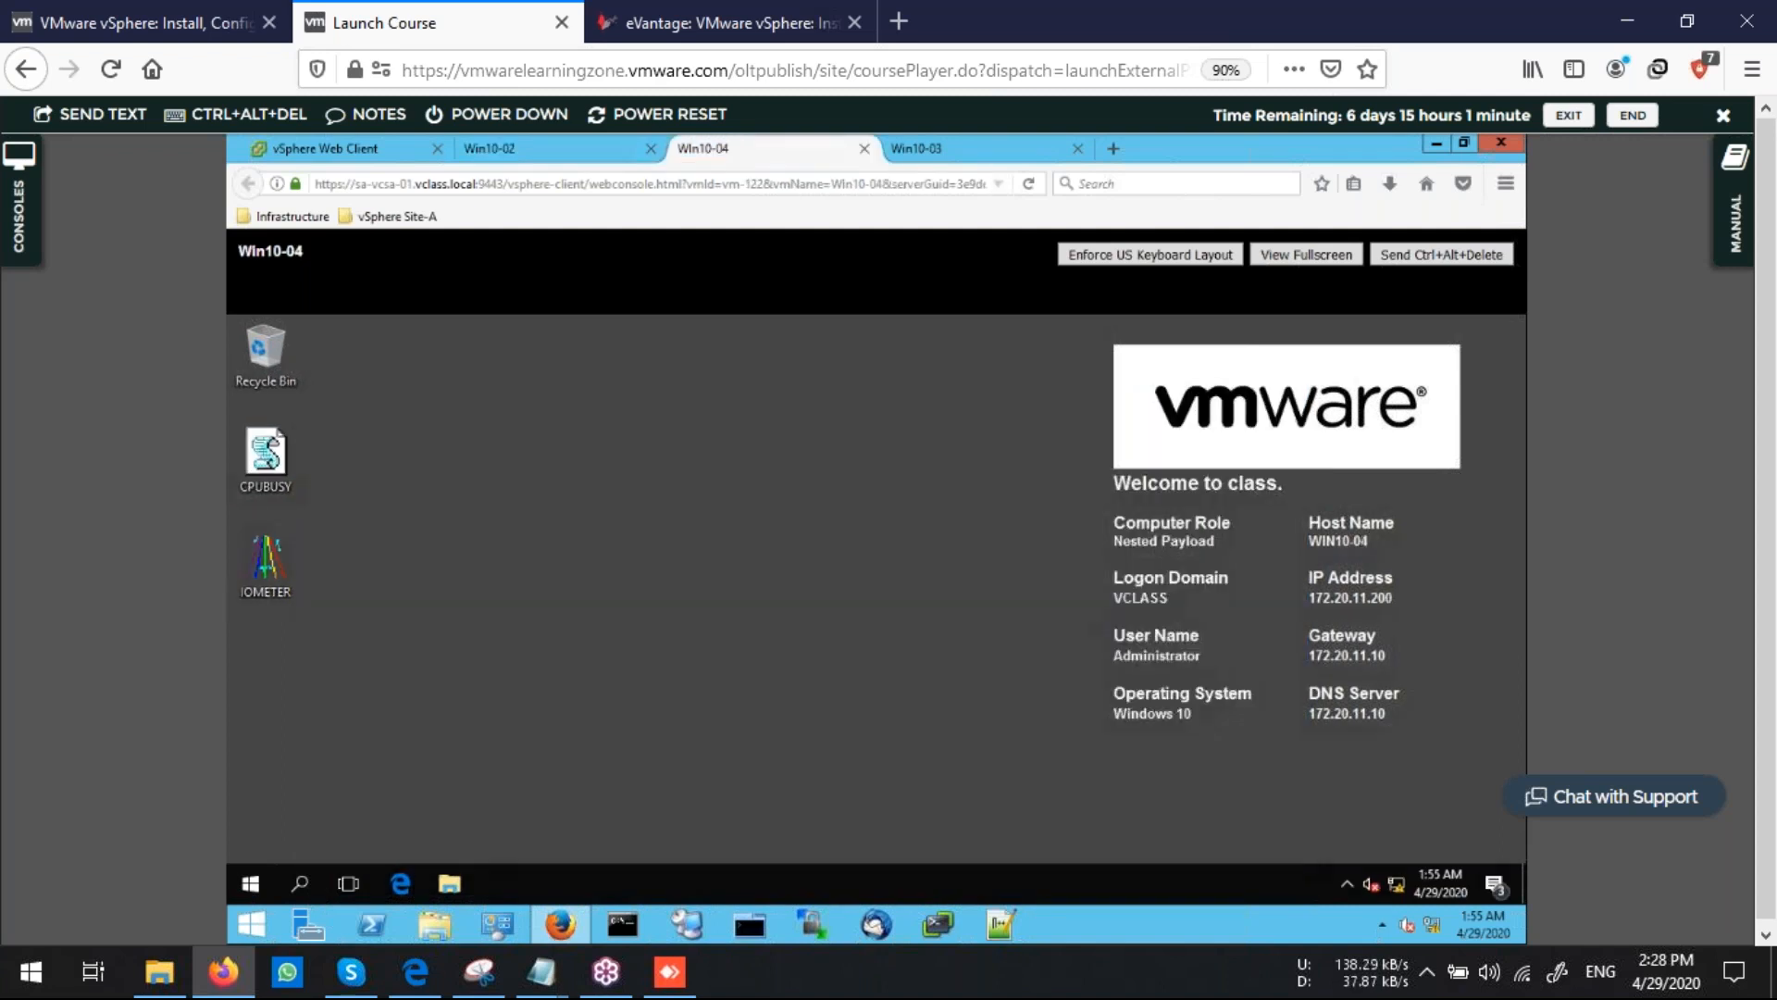
right_click(273, 447)
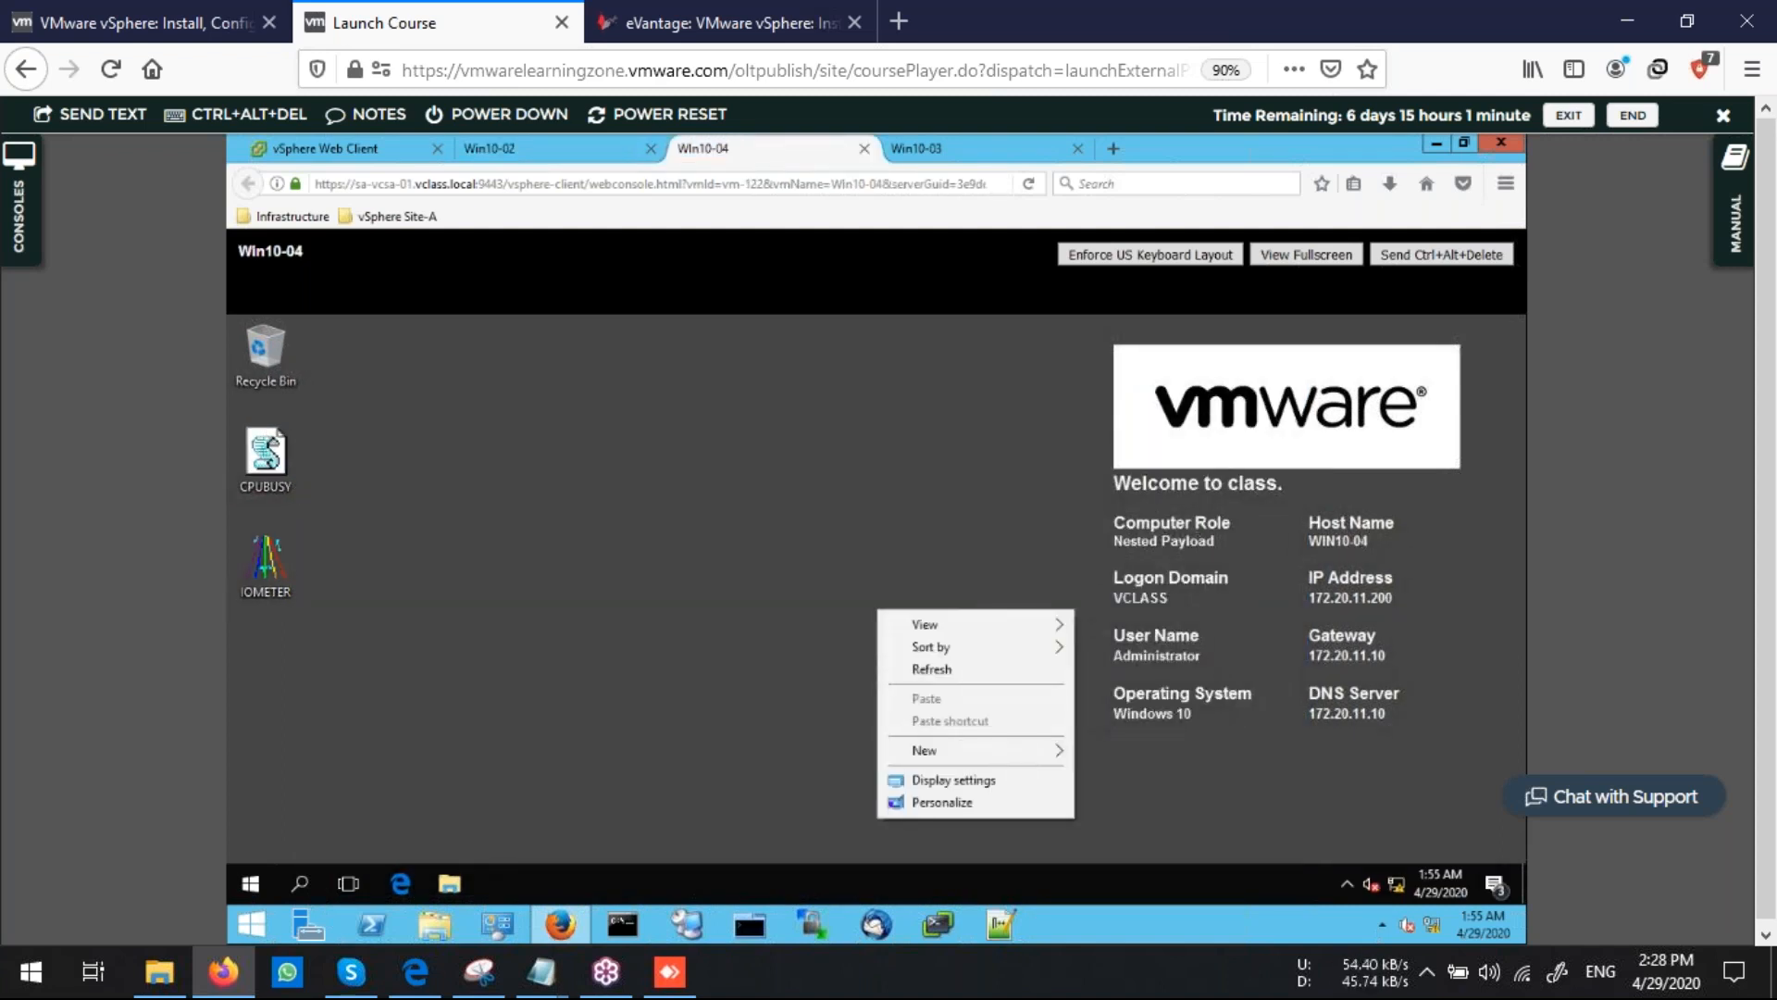
click(268, 454)
right_click(265, 434)
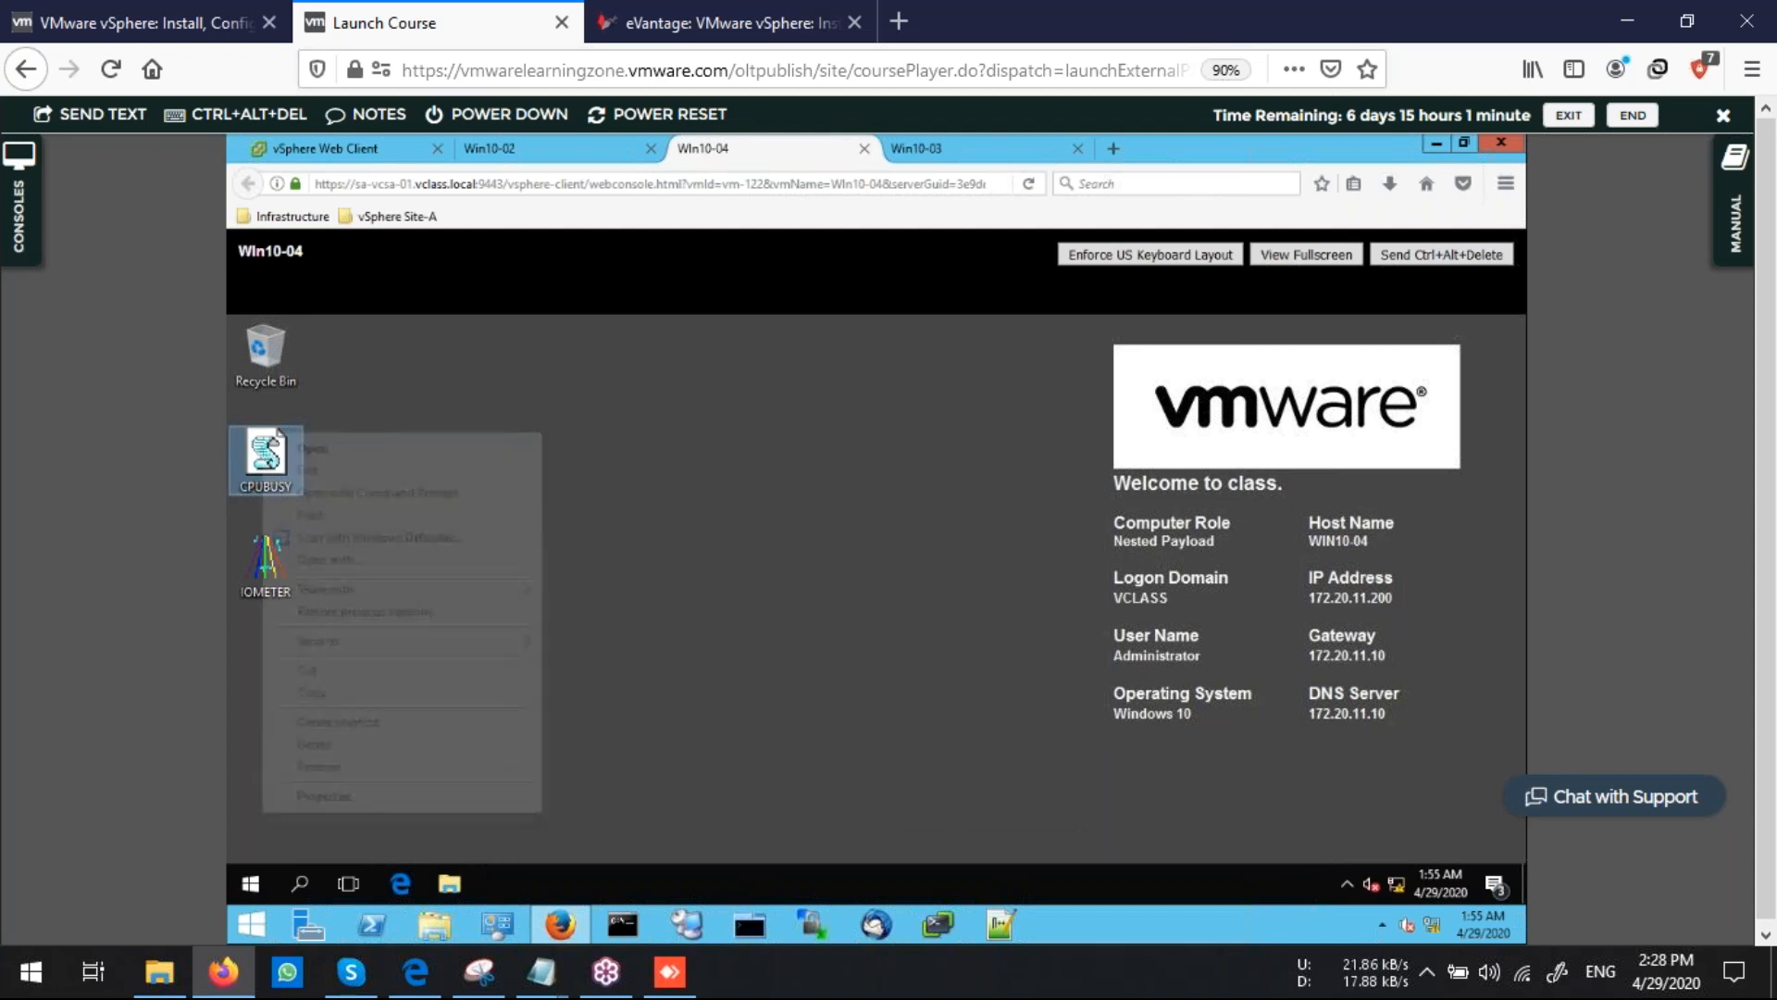
click(370, 493)
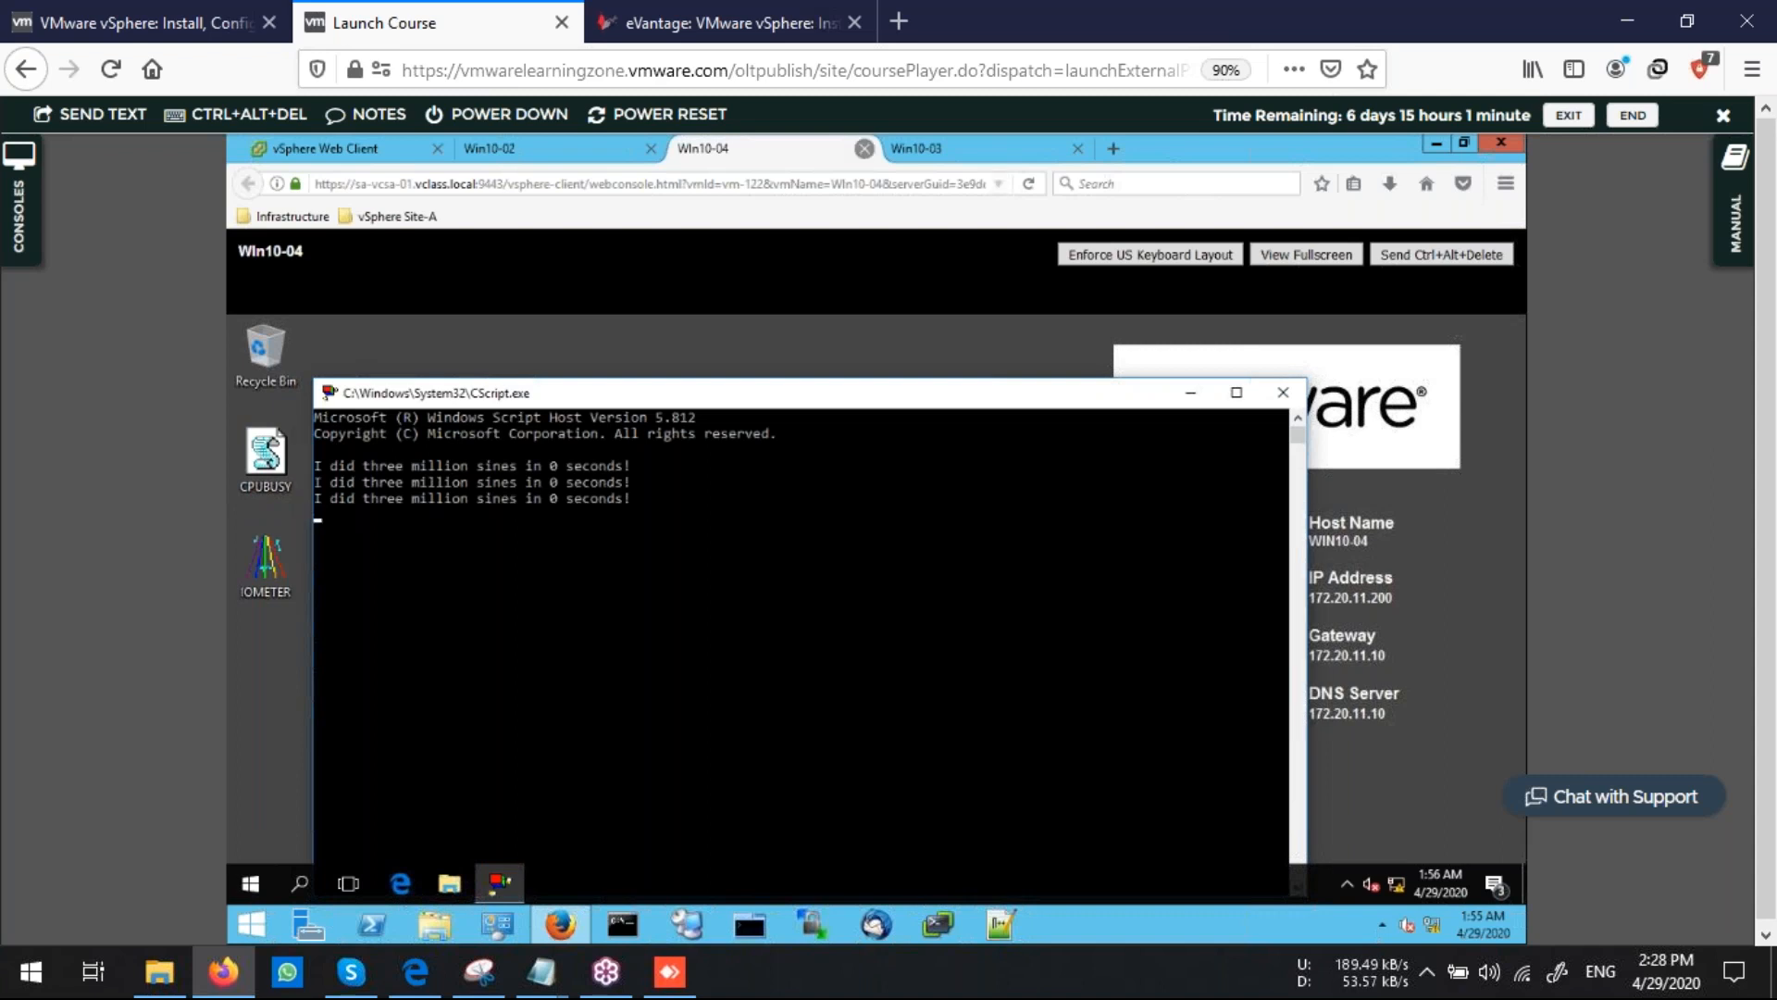
Switch to the Win10-03 console and run its CPUBUSY script with Command Prompt
click(963, 149)
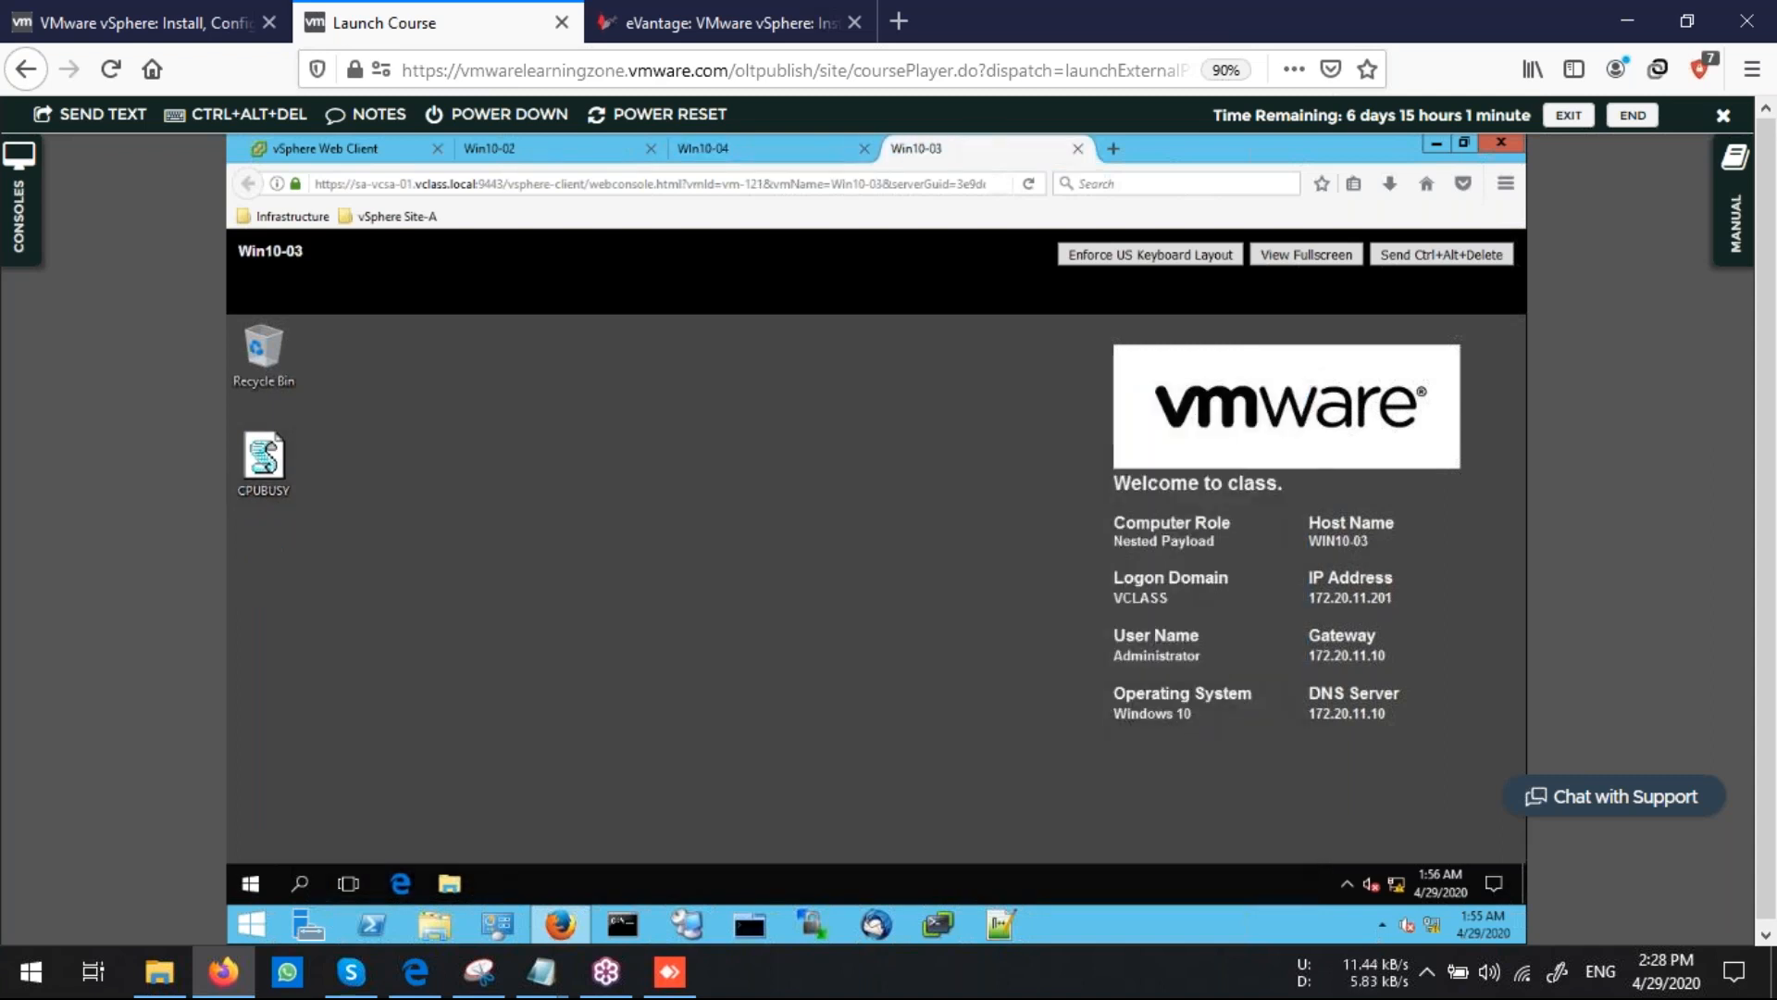
double_click(266, 465)
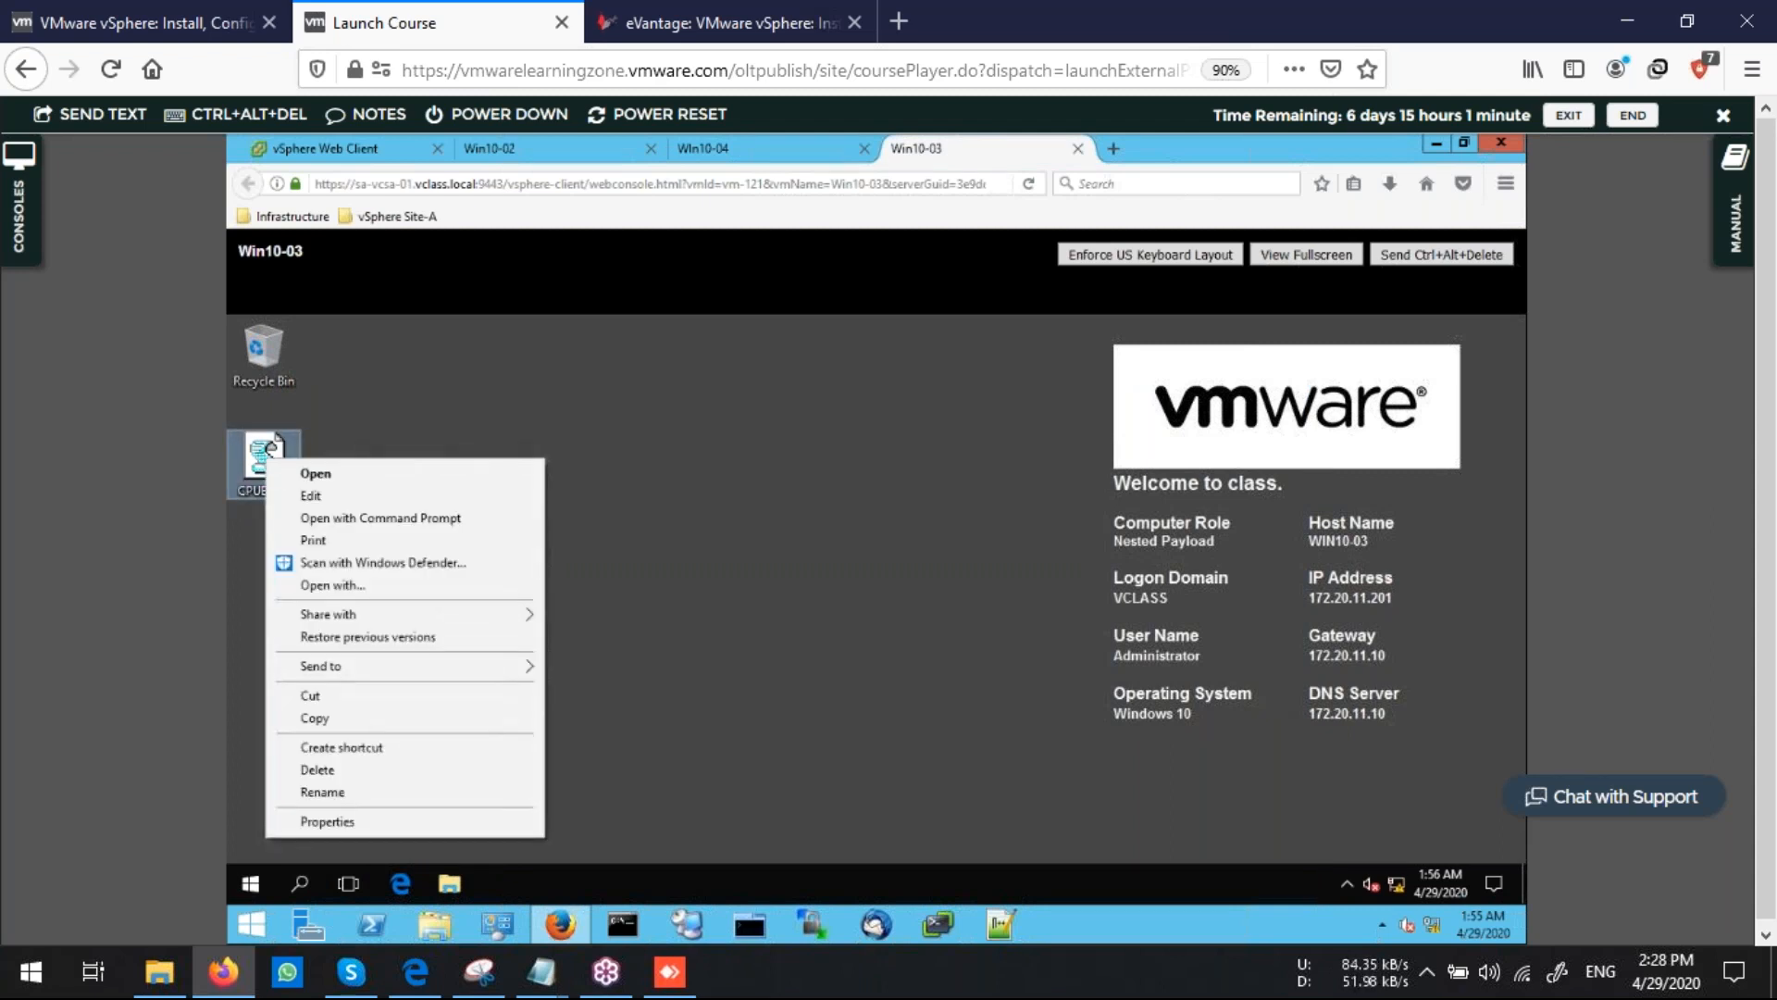
click(370, 517)
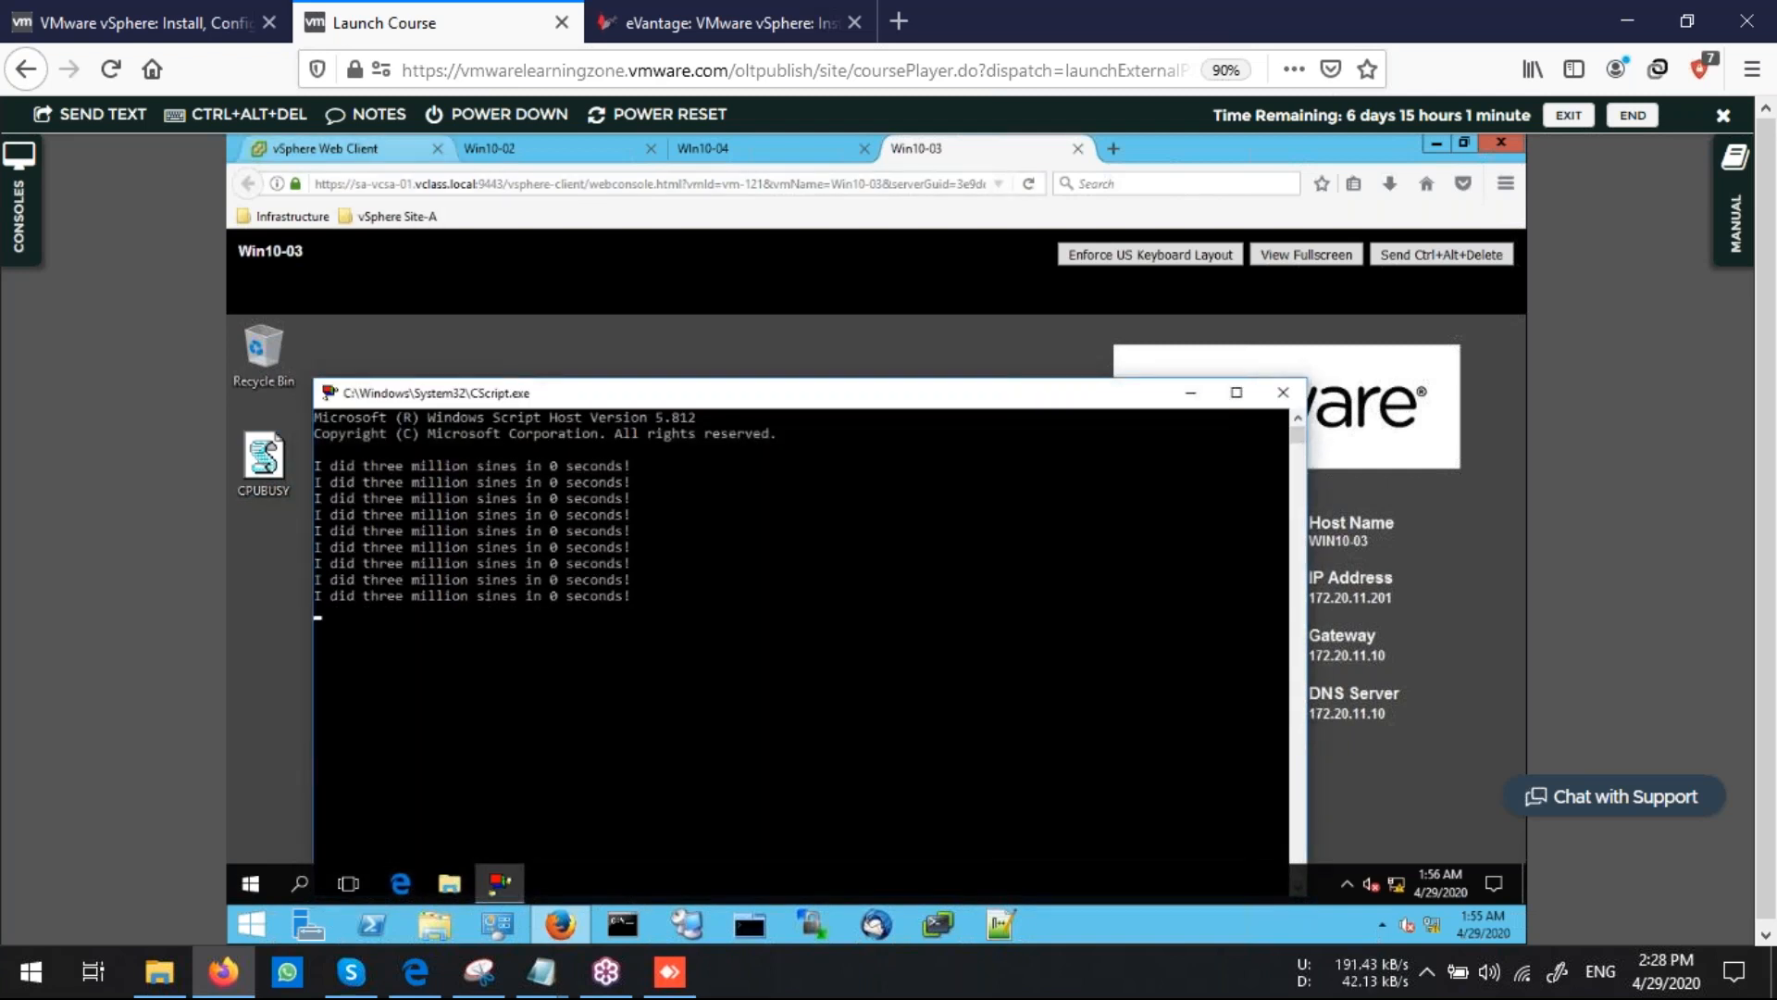
Return to vSphere Web Client, open the sa-esxi-02 host's summary and refresh it
click(352, 149)
click(395, 450)
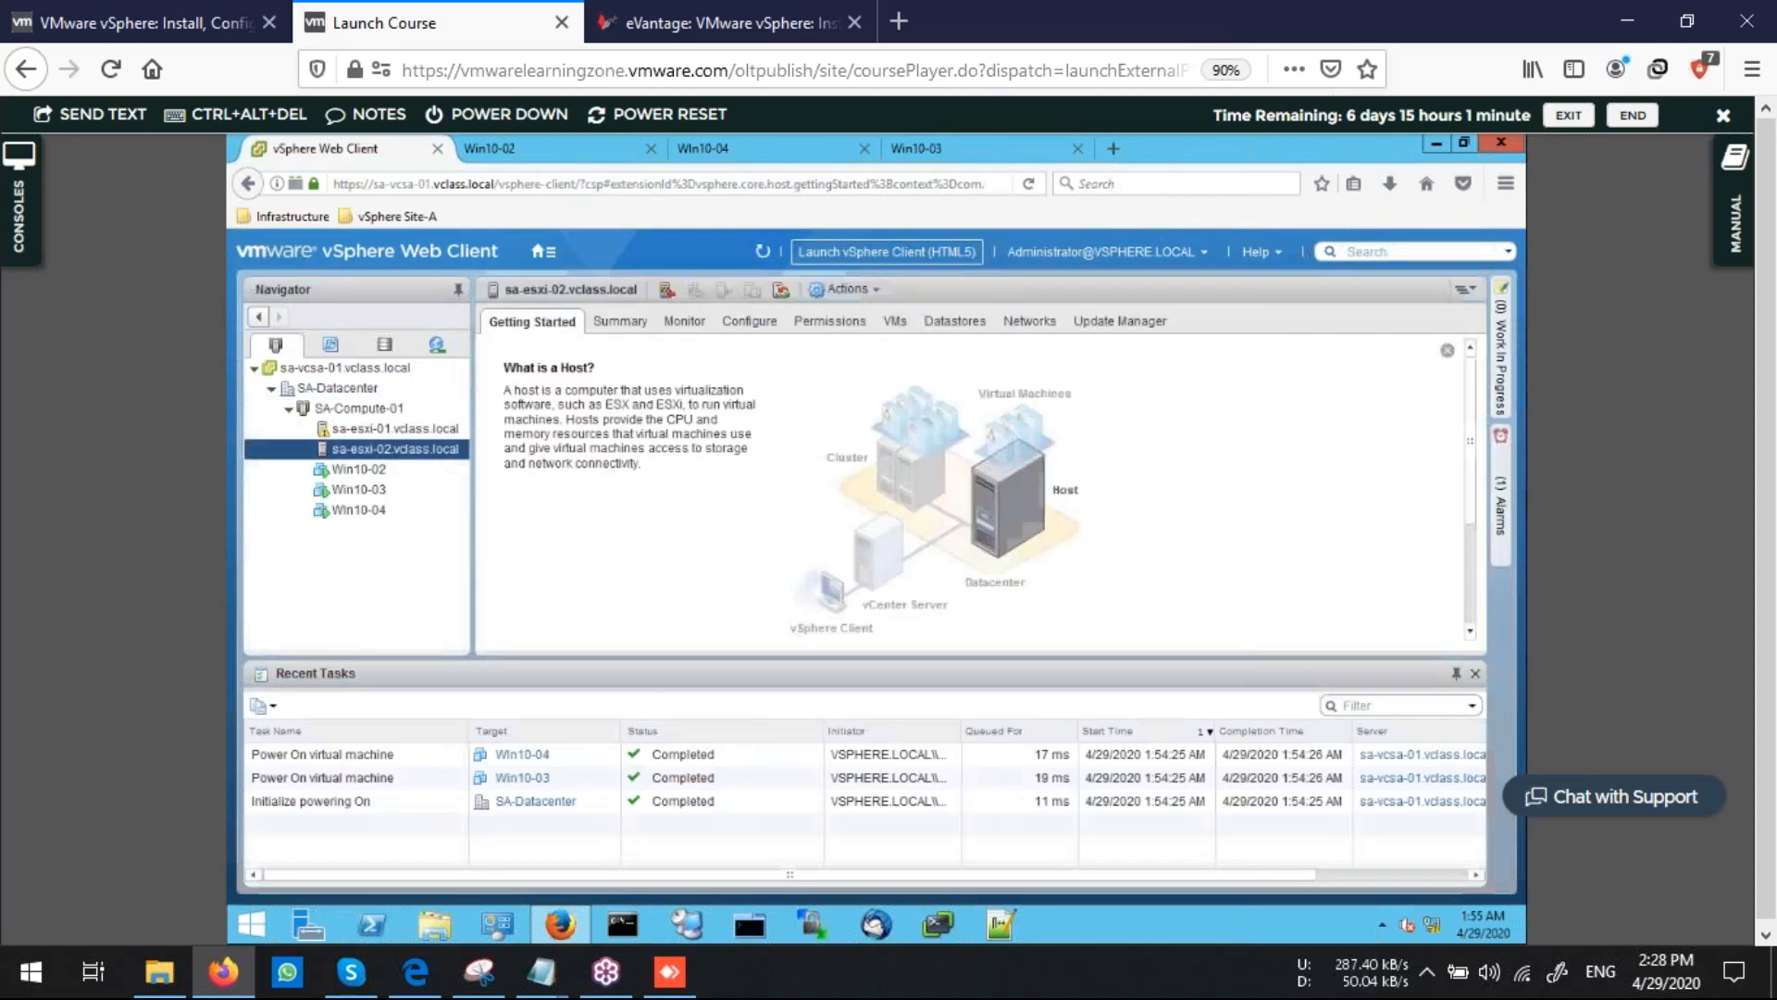
click(619, 321)
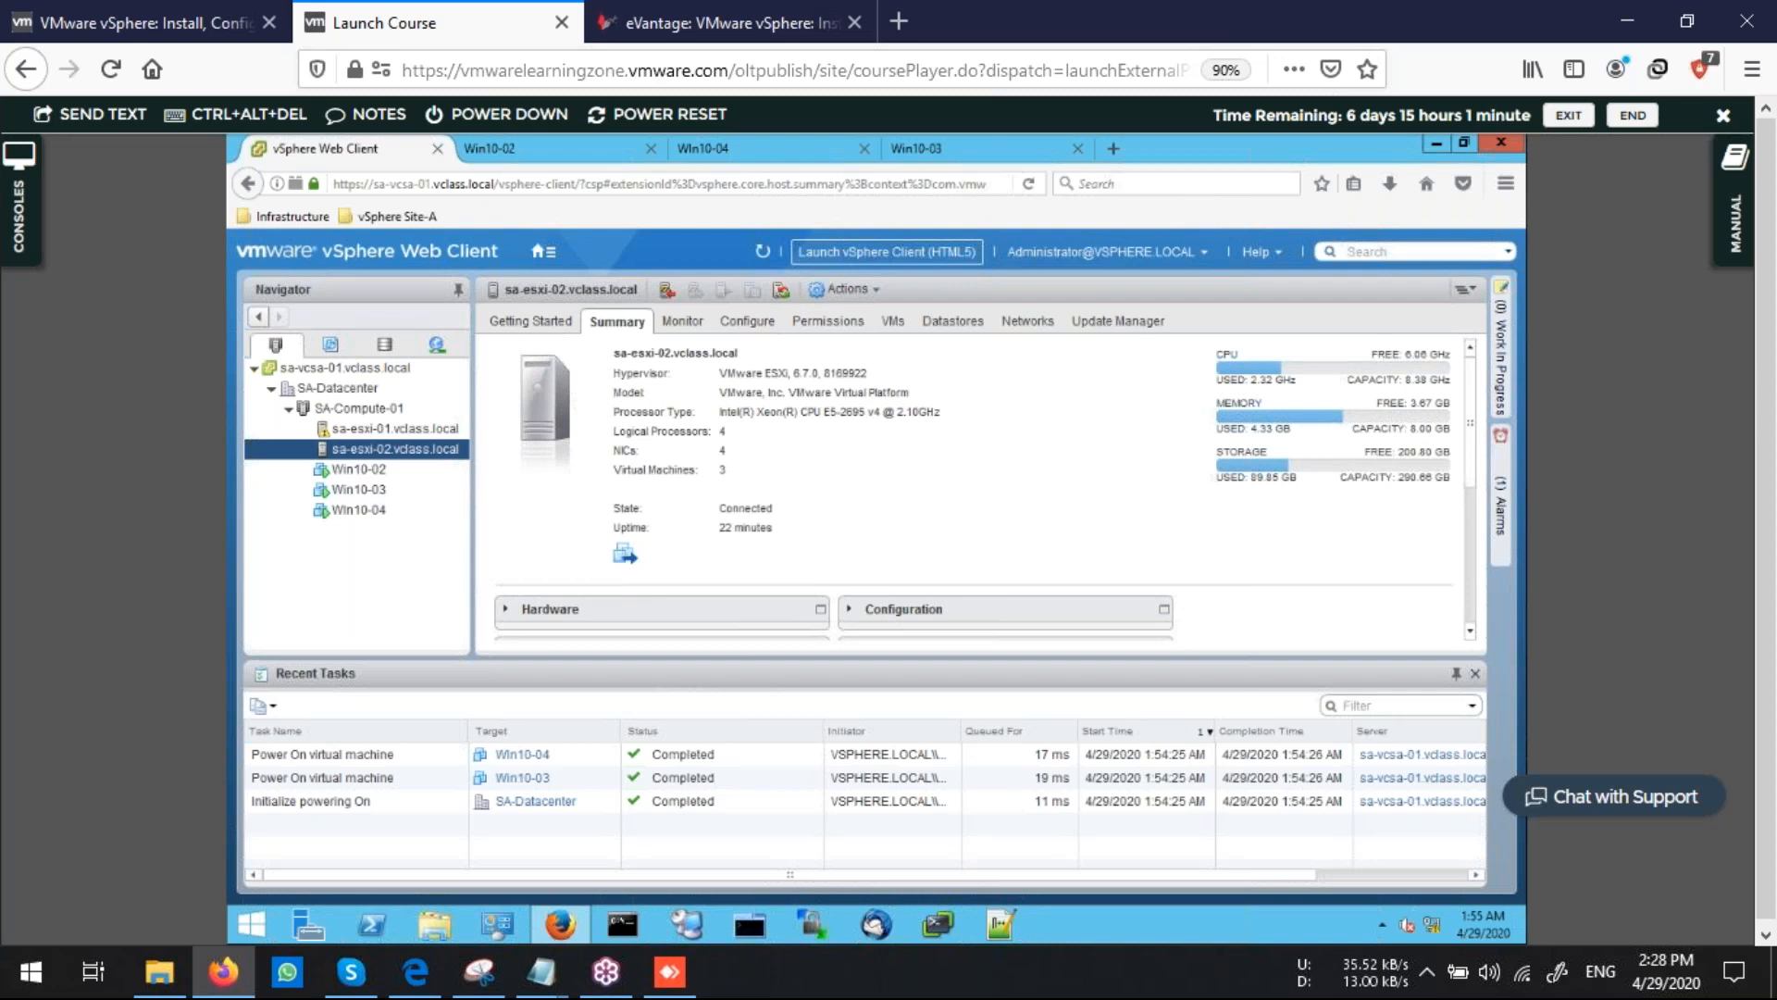
click(762, 251)
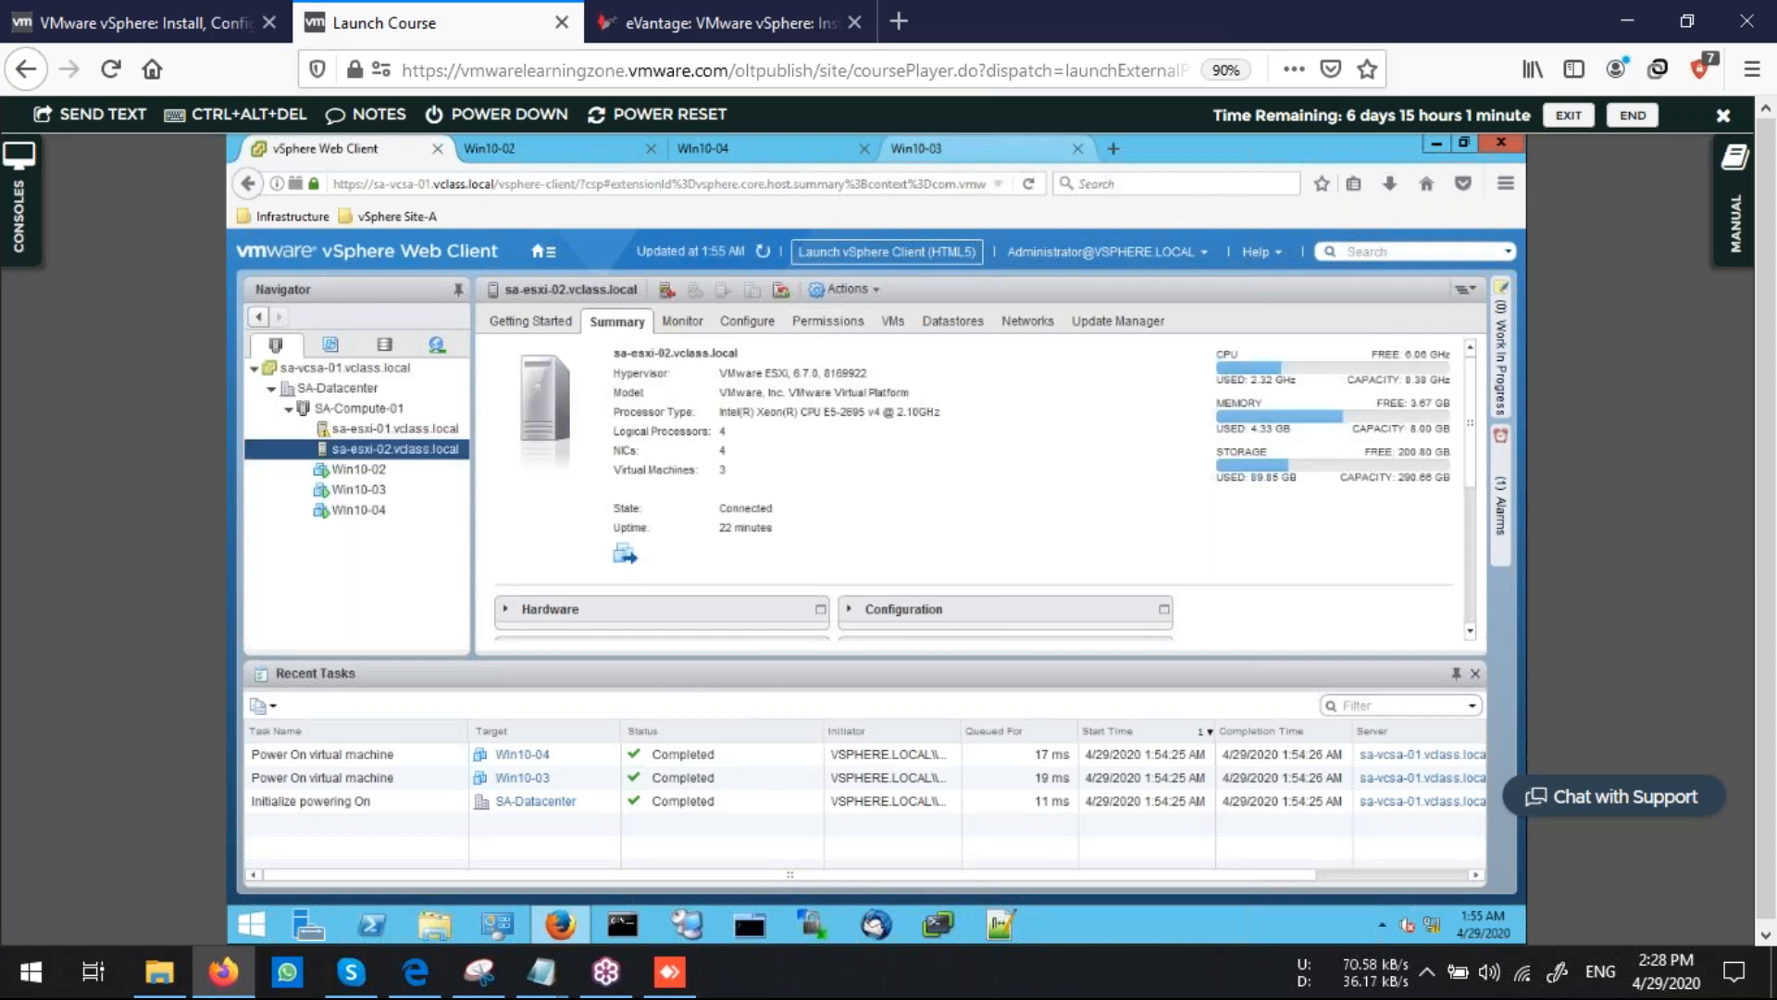
Check the running CPUBUSY windows on Win10-03, Win10-04 and Win10-02, returning to vSphere Web Client
click(925, 149)
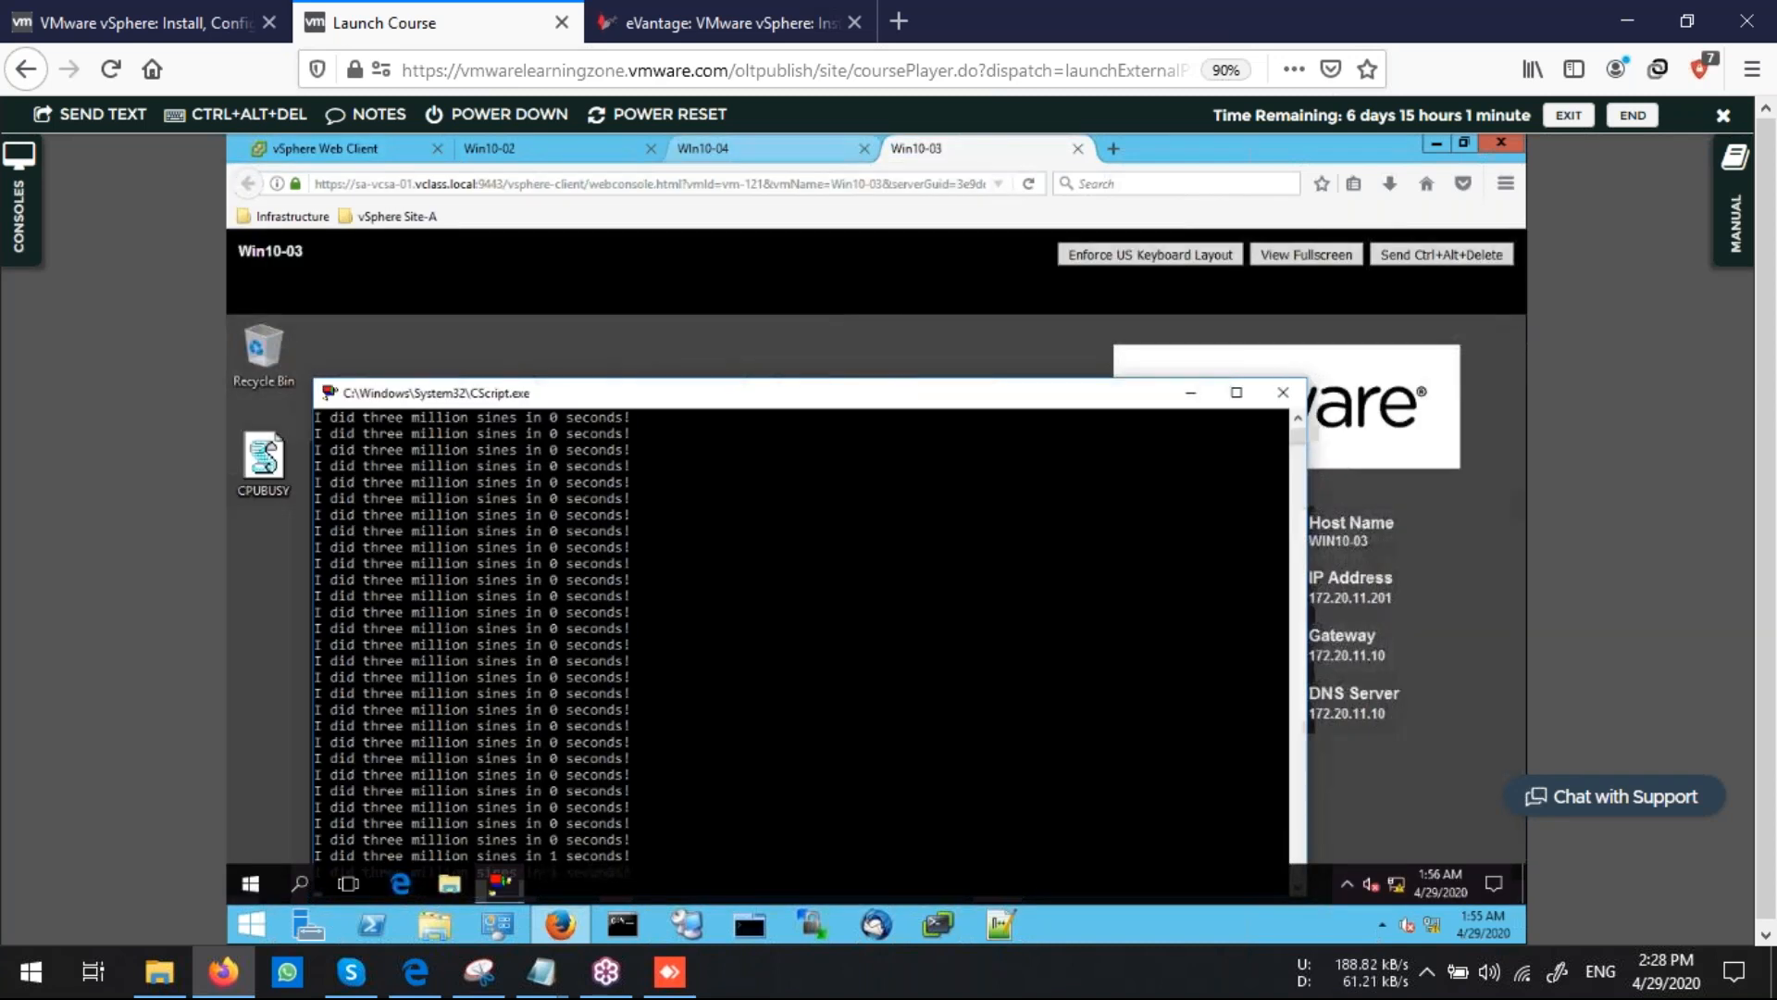
click(740, 149)
click(527, 149)
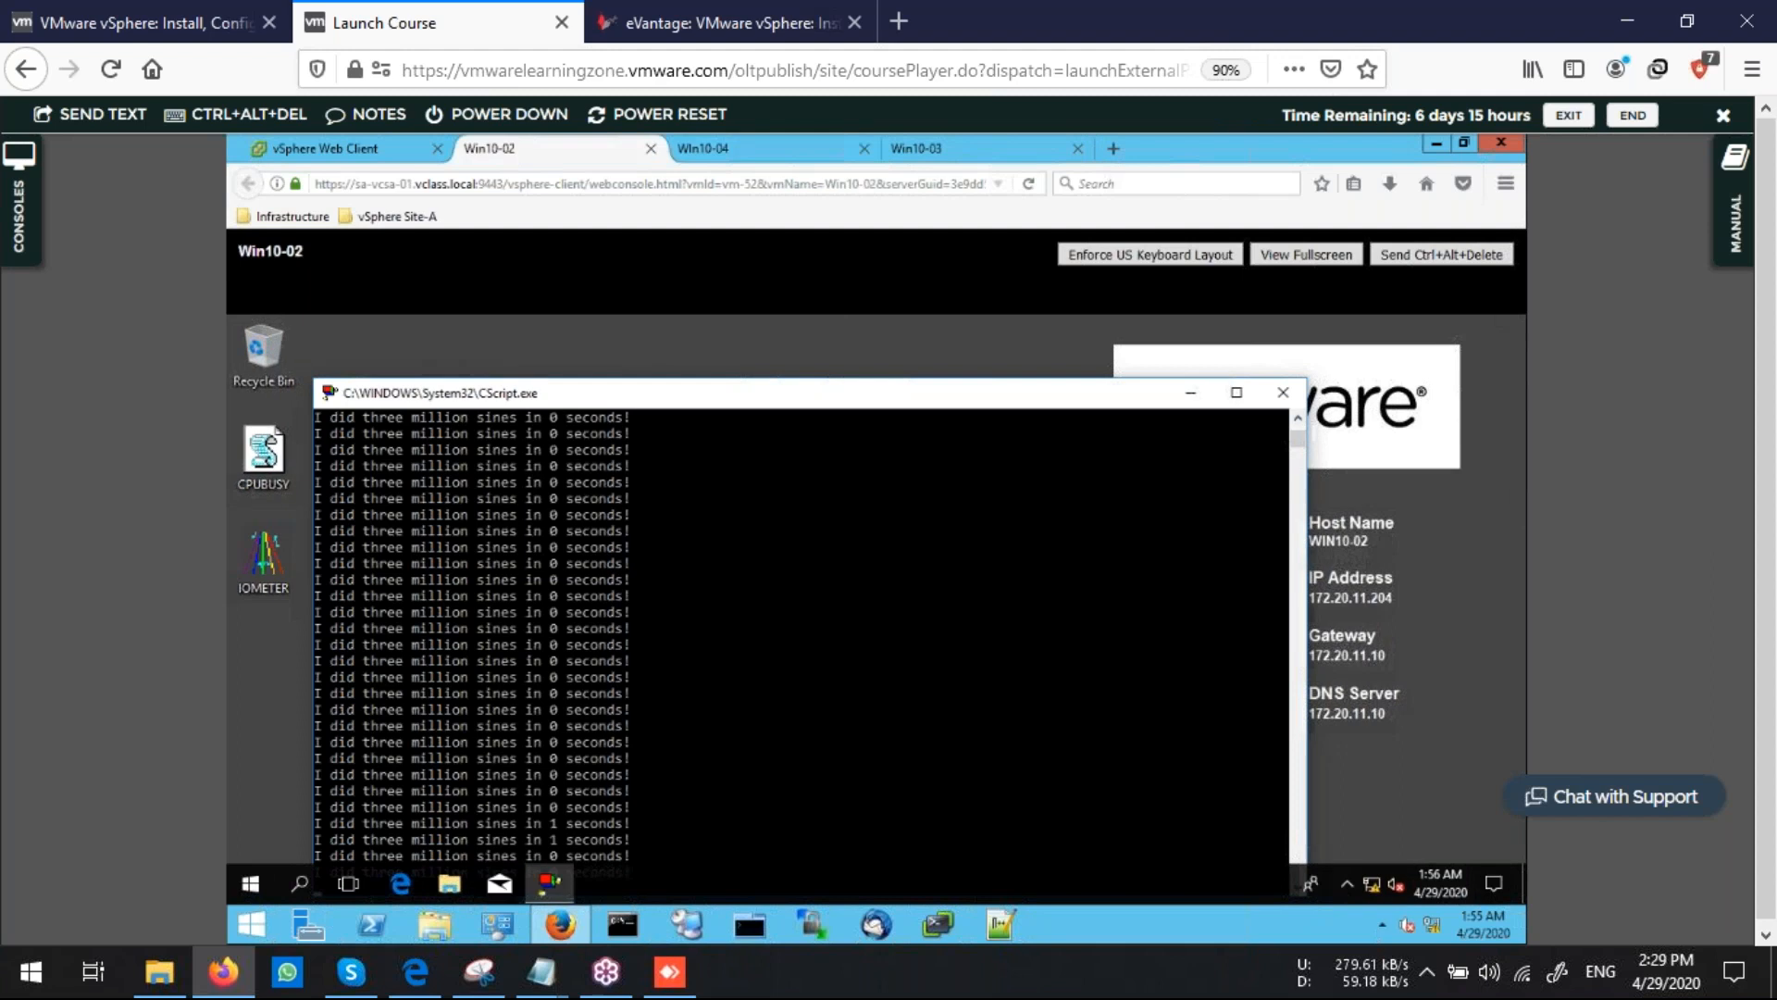
click(338, 149)
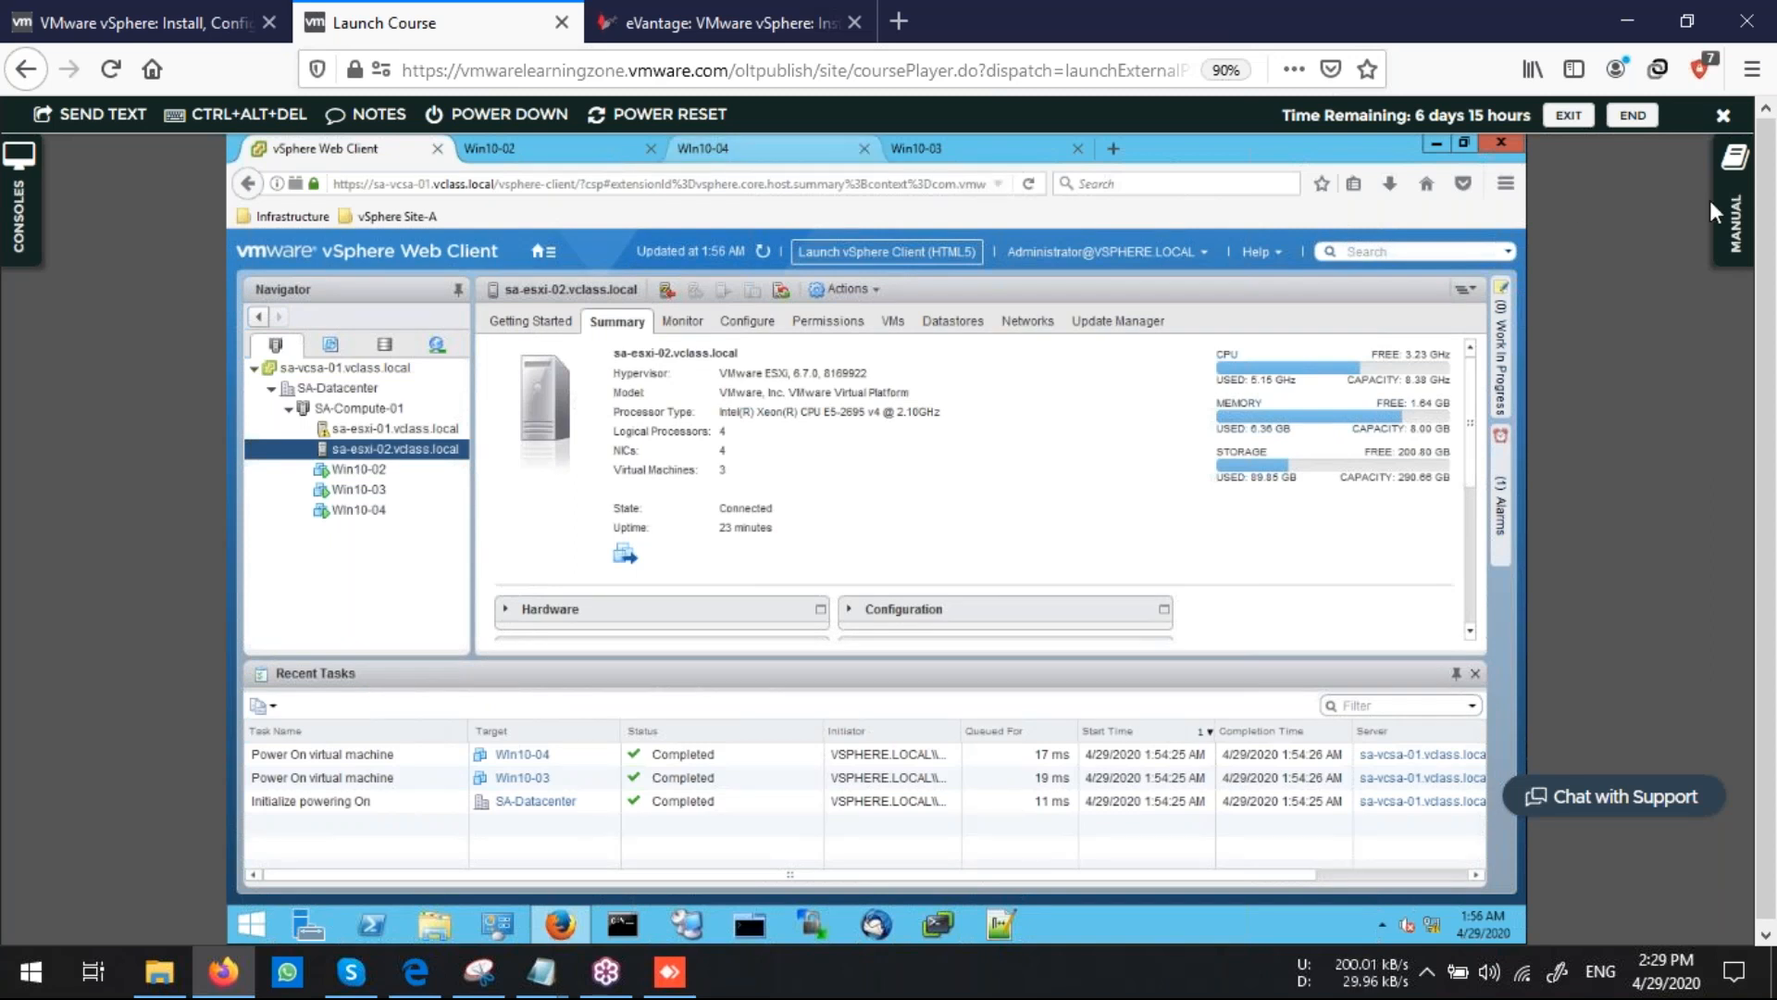
Open the lab manual panel and advance to the next task page
click(1727, 220)
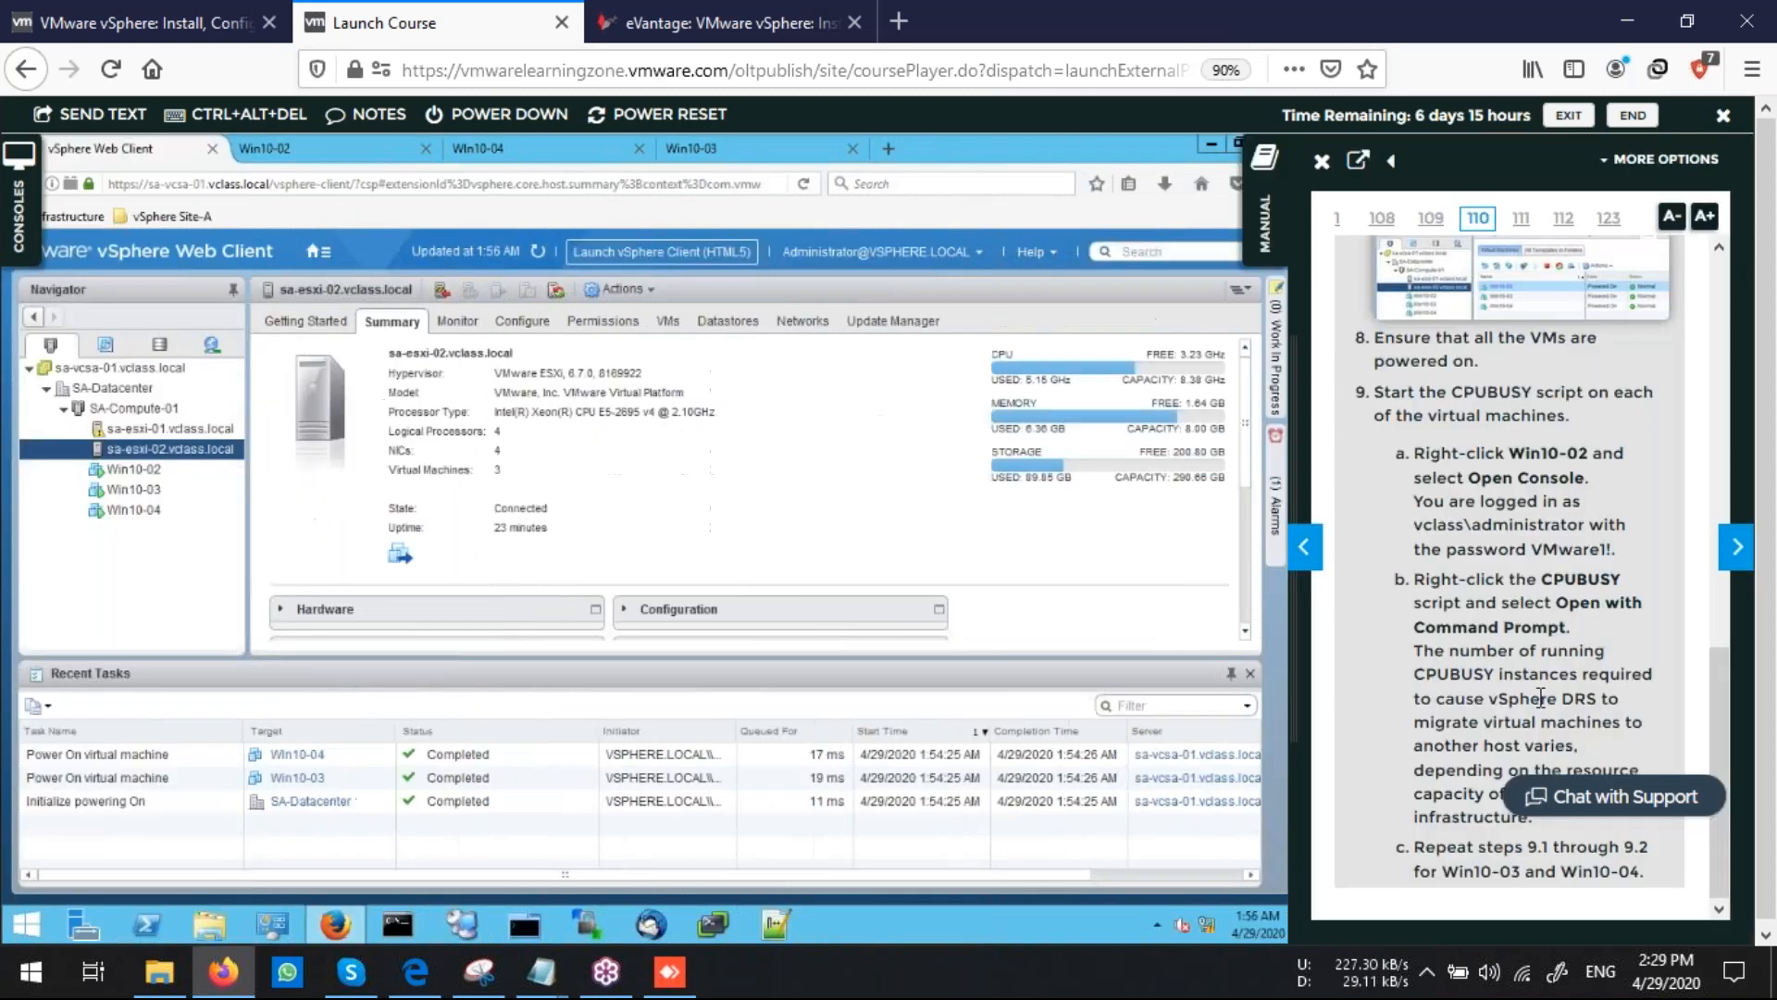
scroll(1541, 699, down, 2)
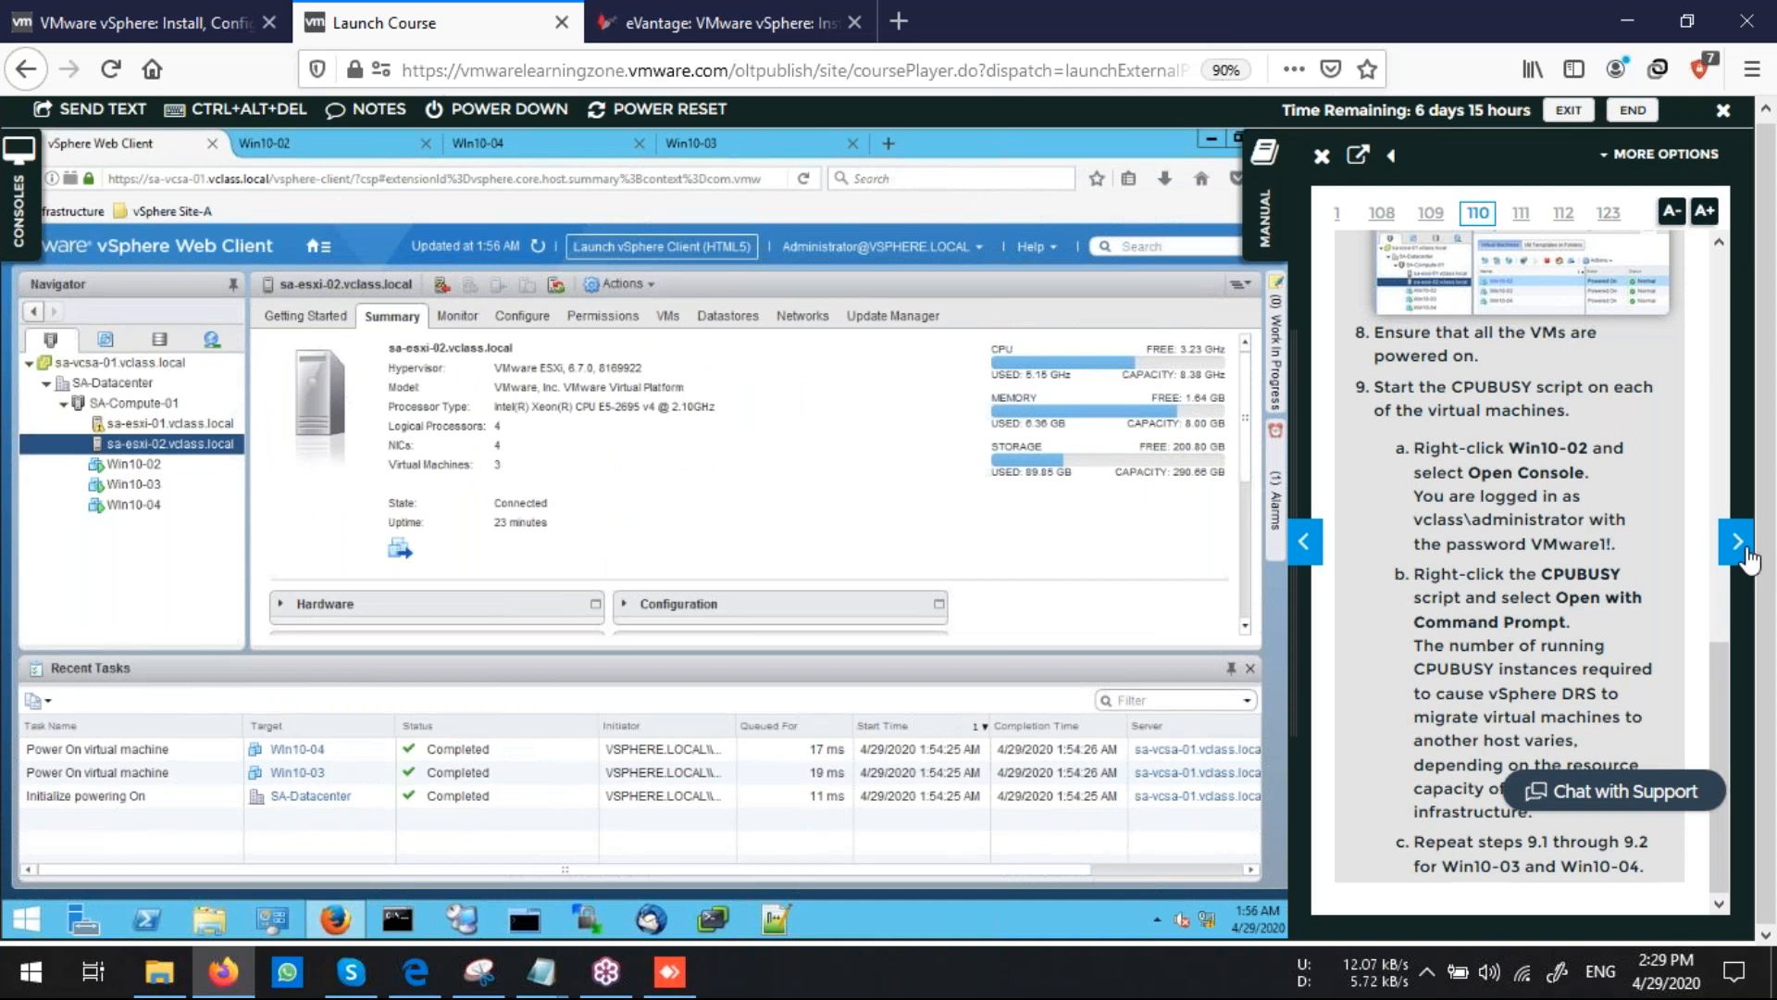
click(1745, 555)
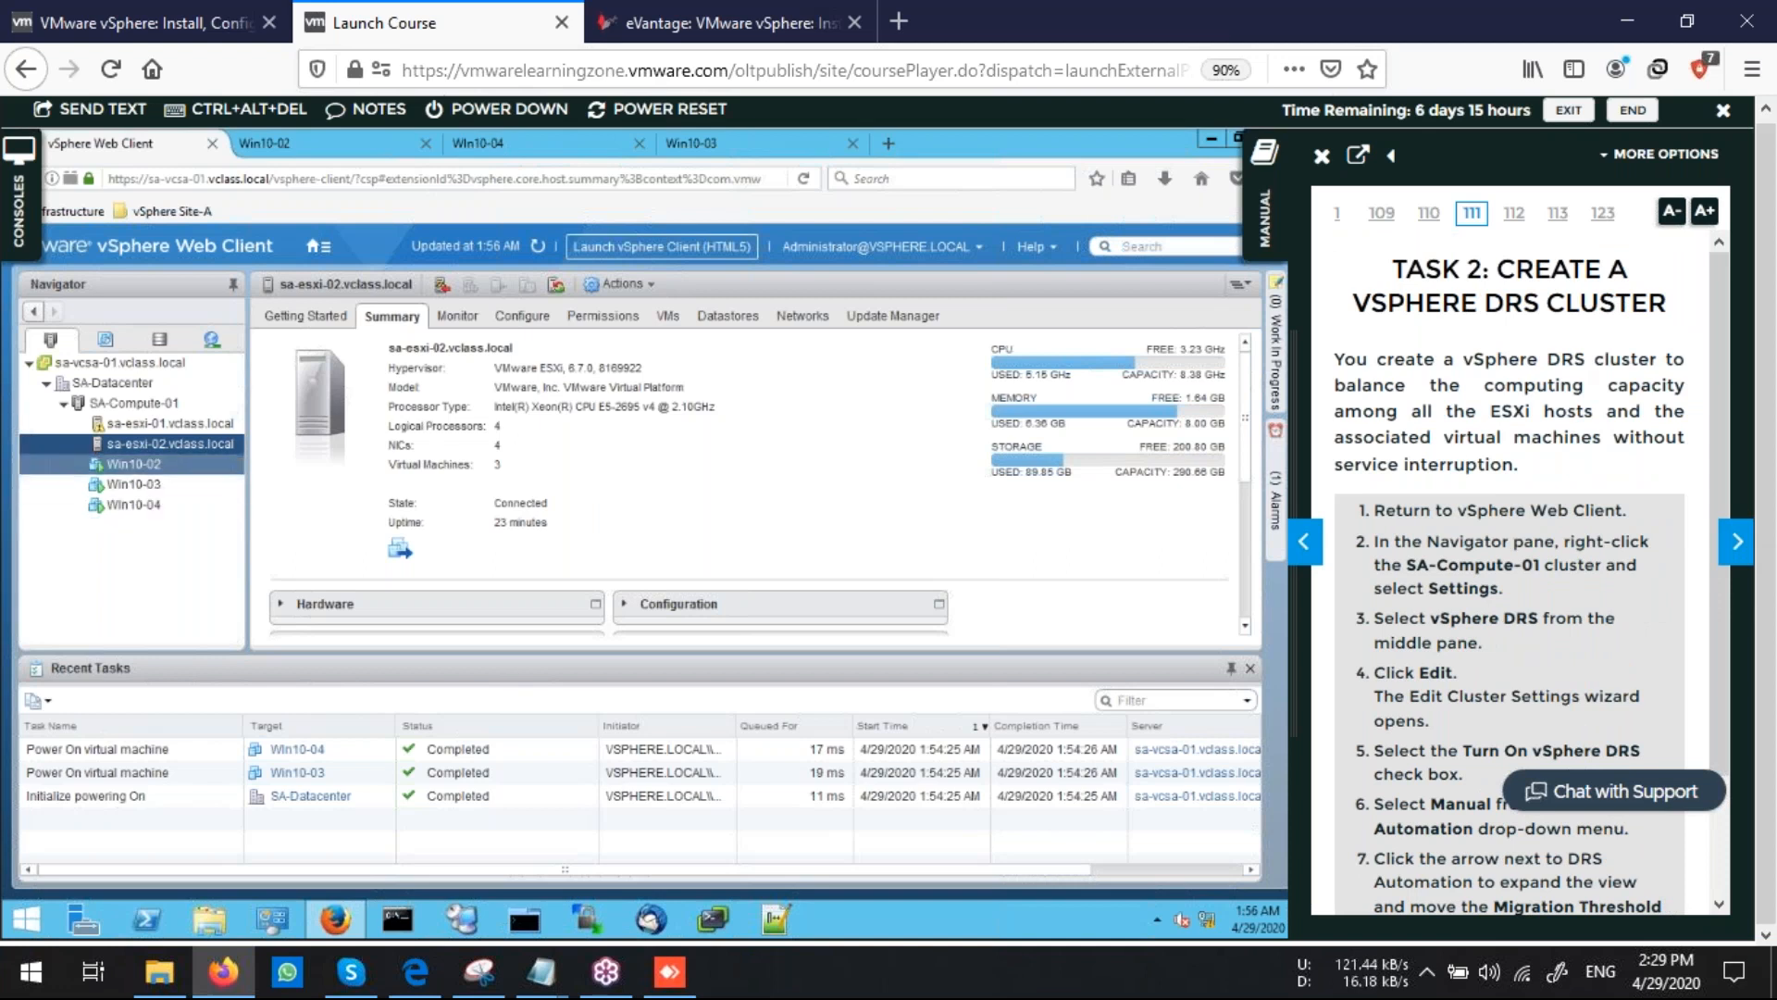
Edit the SA-Compute-01 cluster settings to turn on vSphere DRS with Manual automation
click(162, 403)
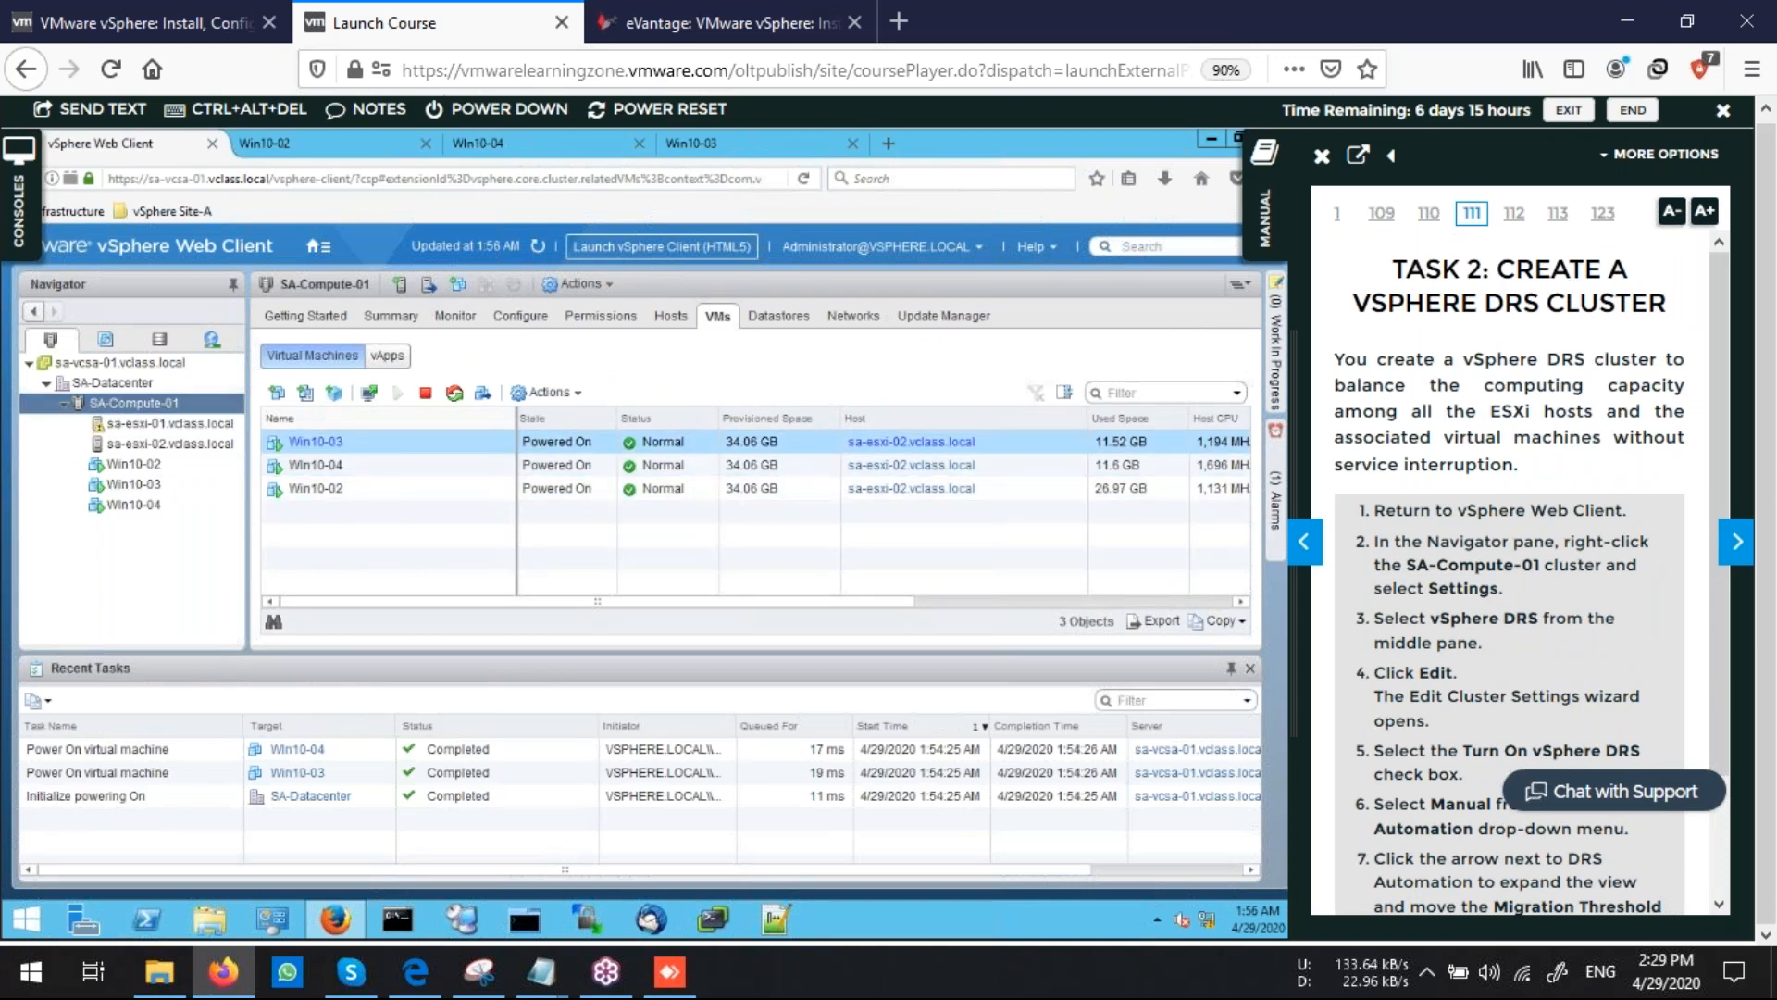
right_click(135, 406)
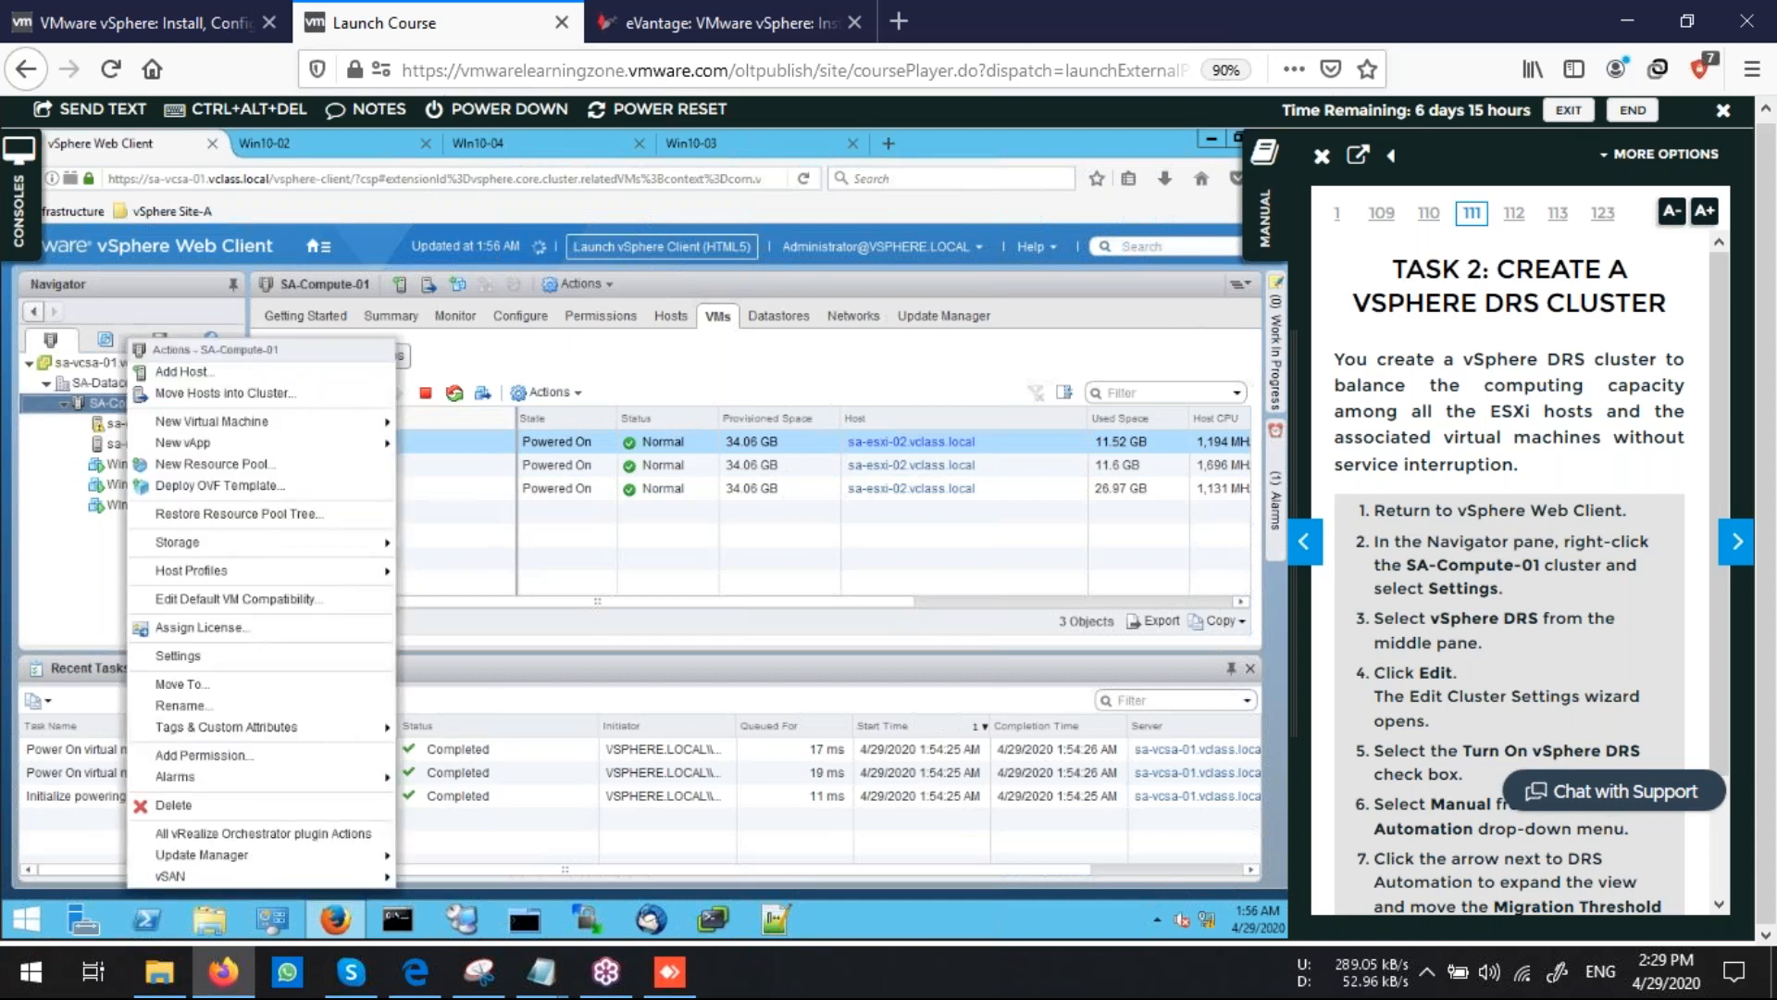
click(185, 655)
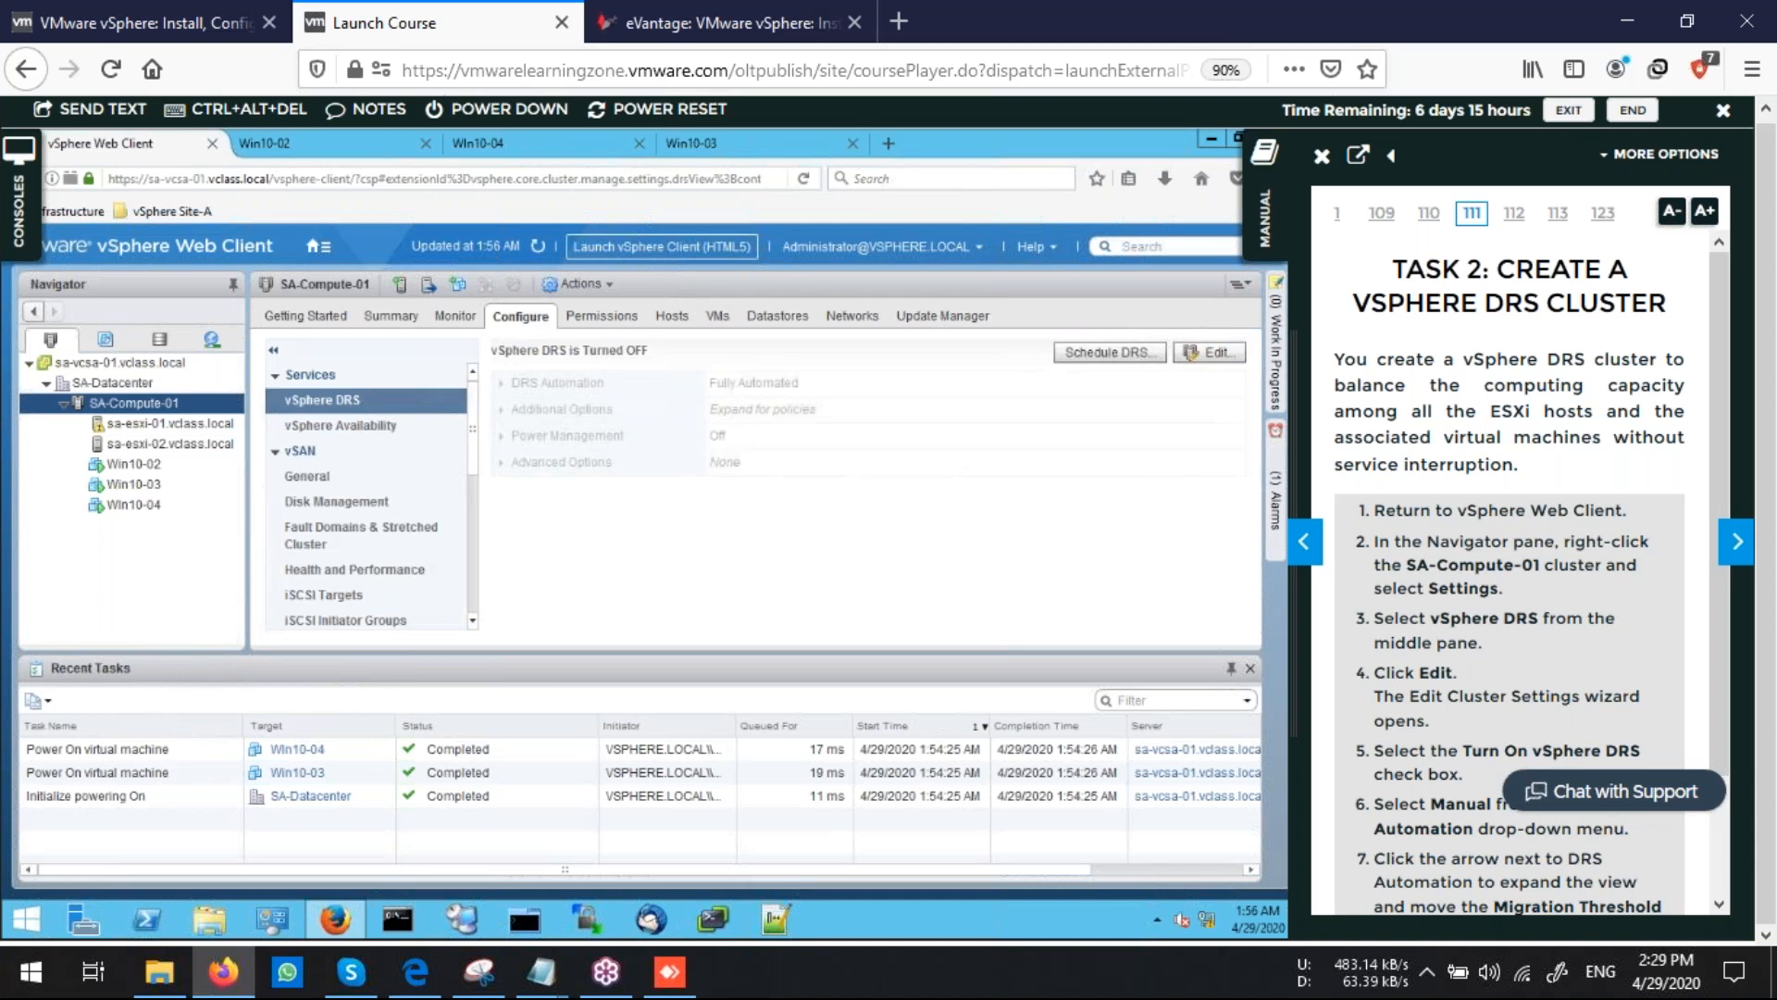
click(1217, 358)
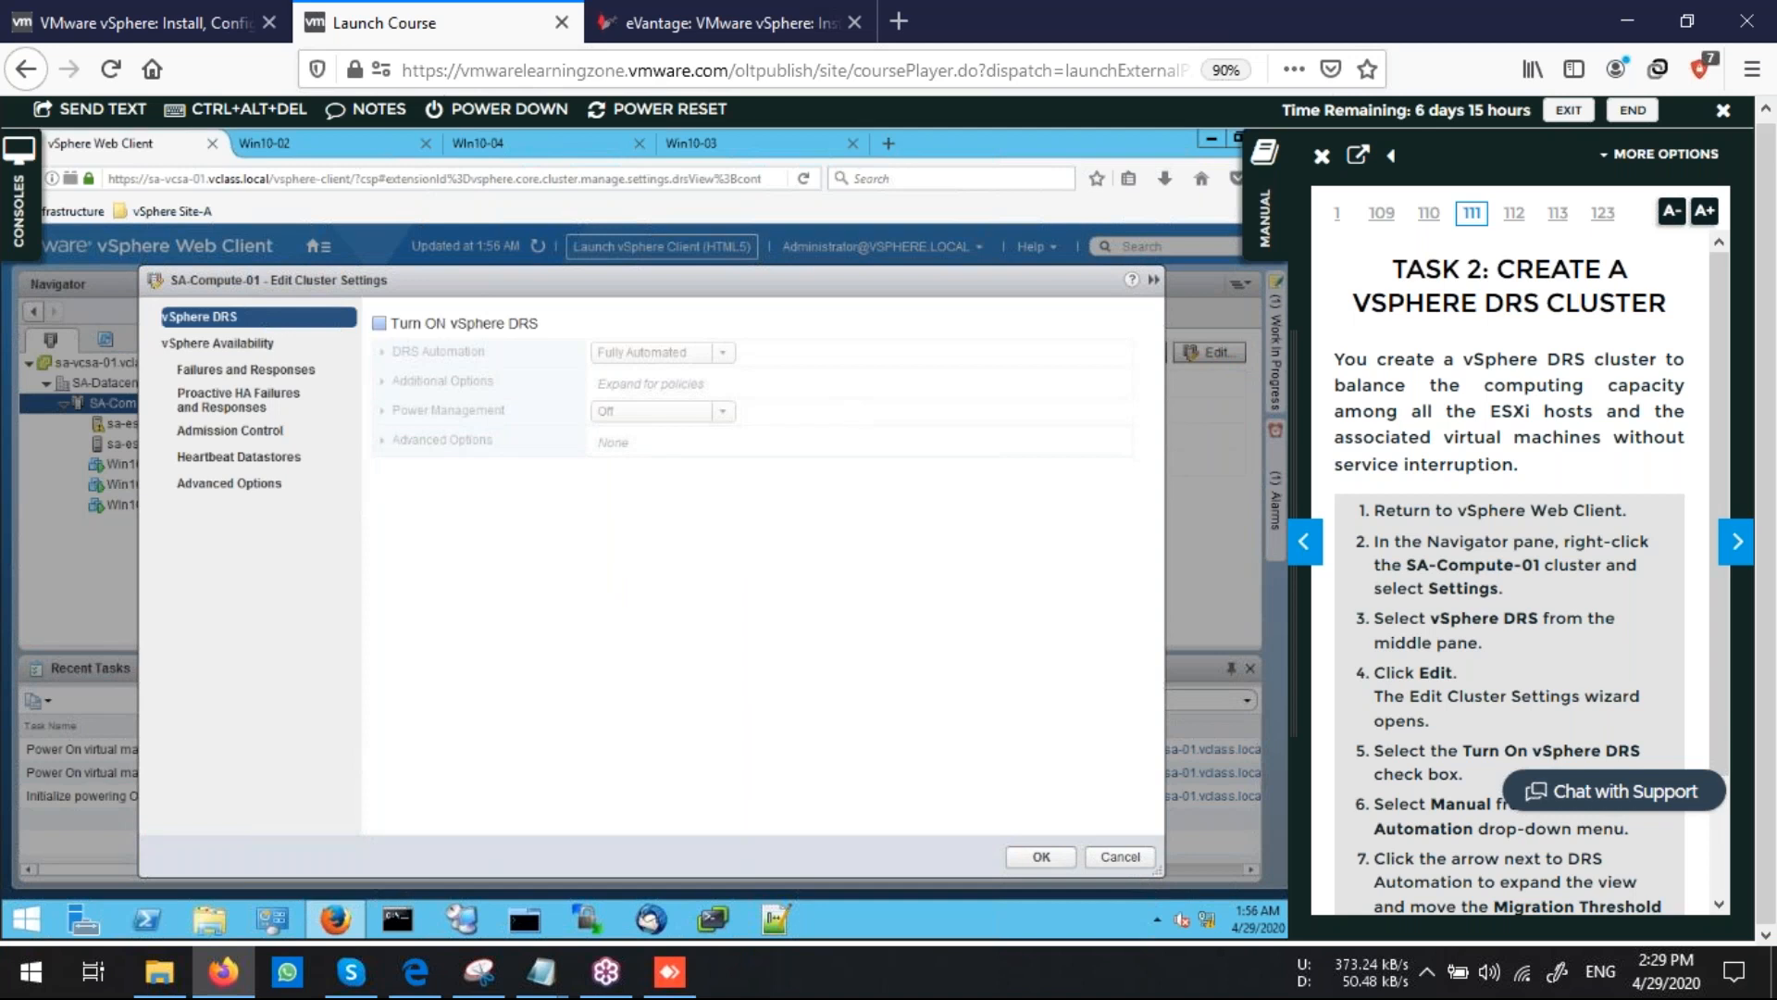
click(379, 323)
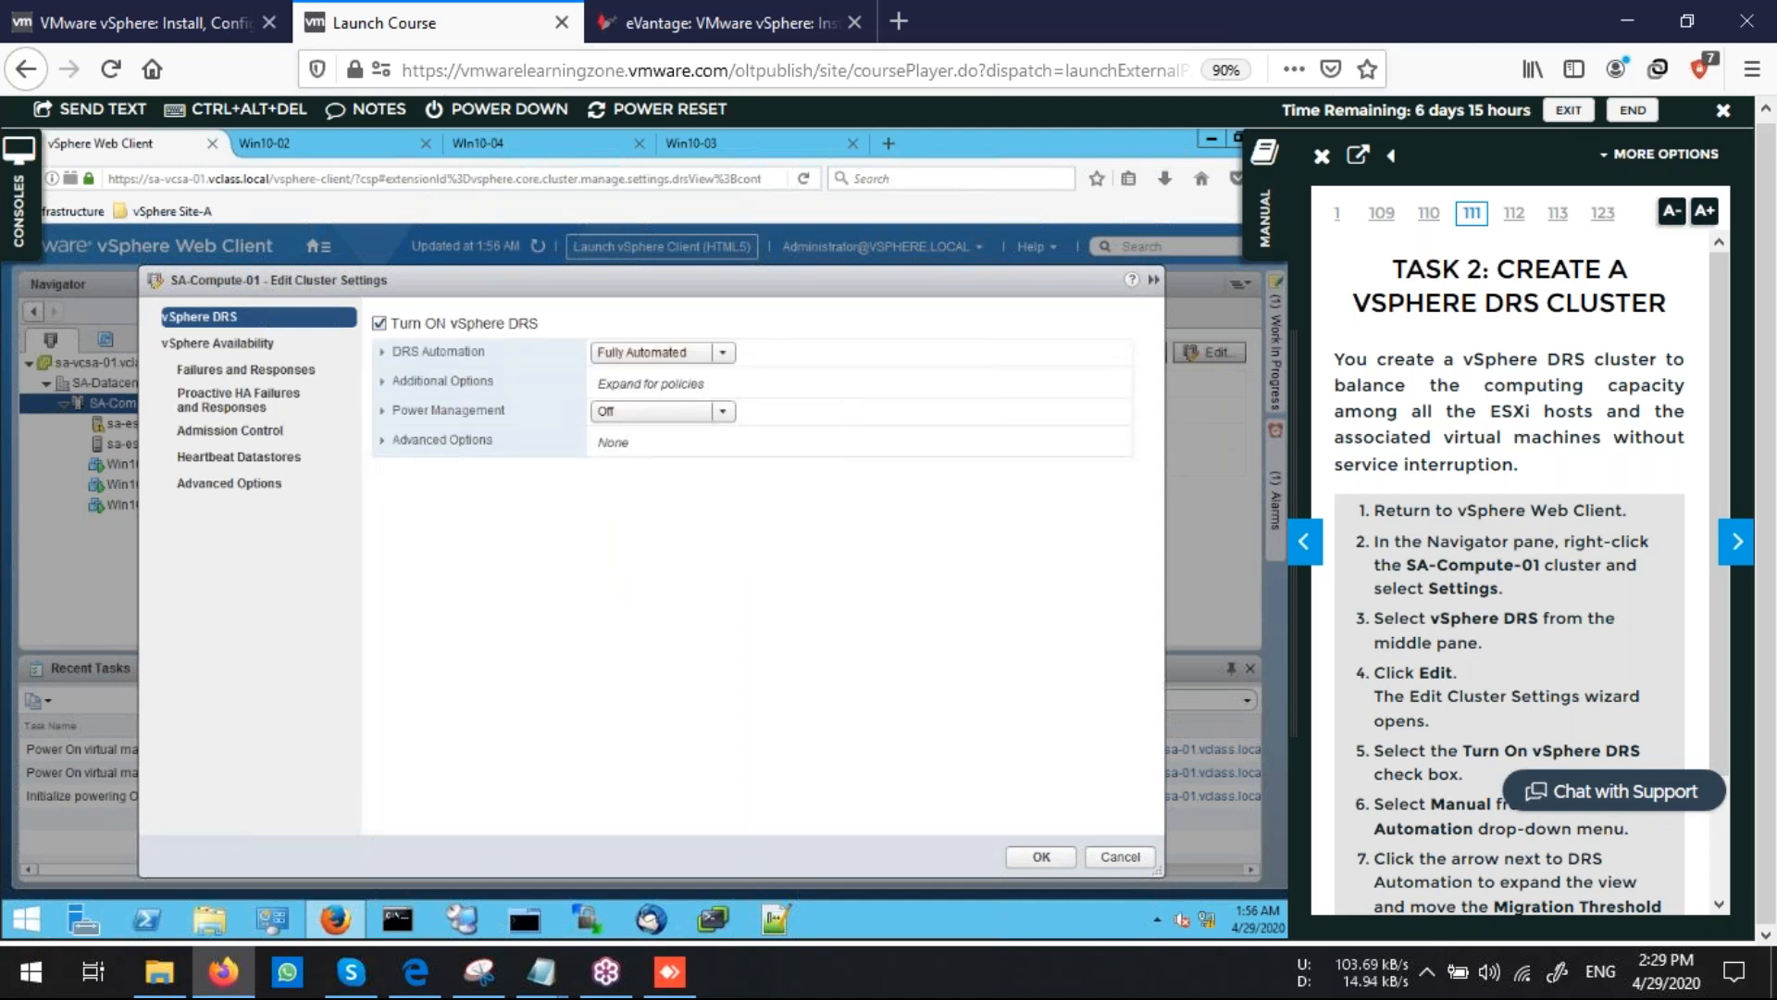
click(723, 353)
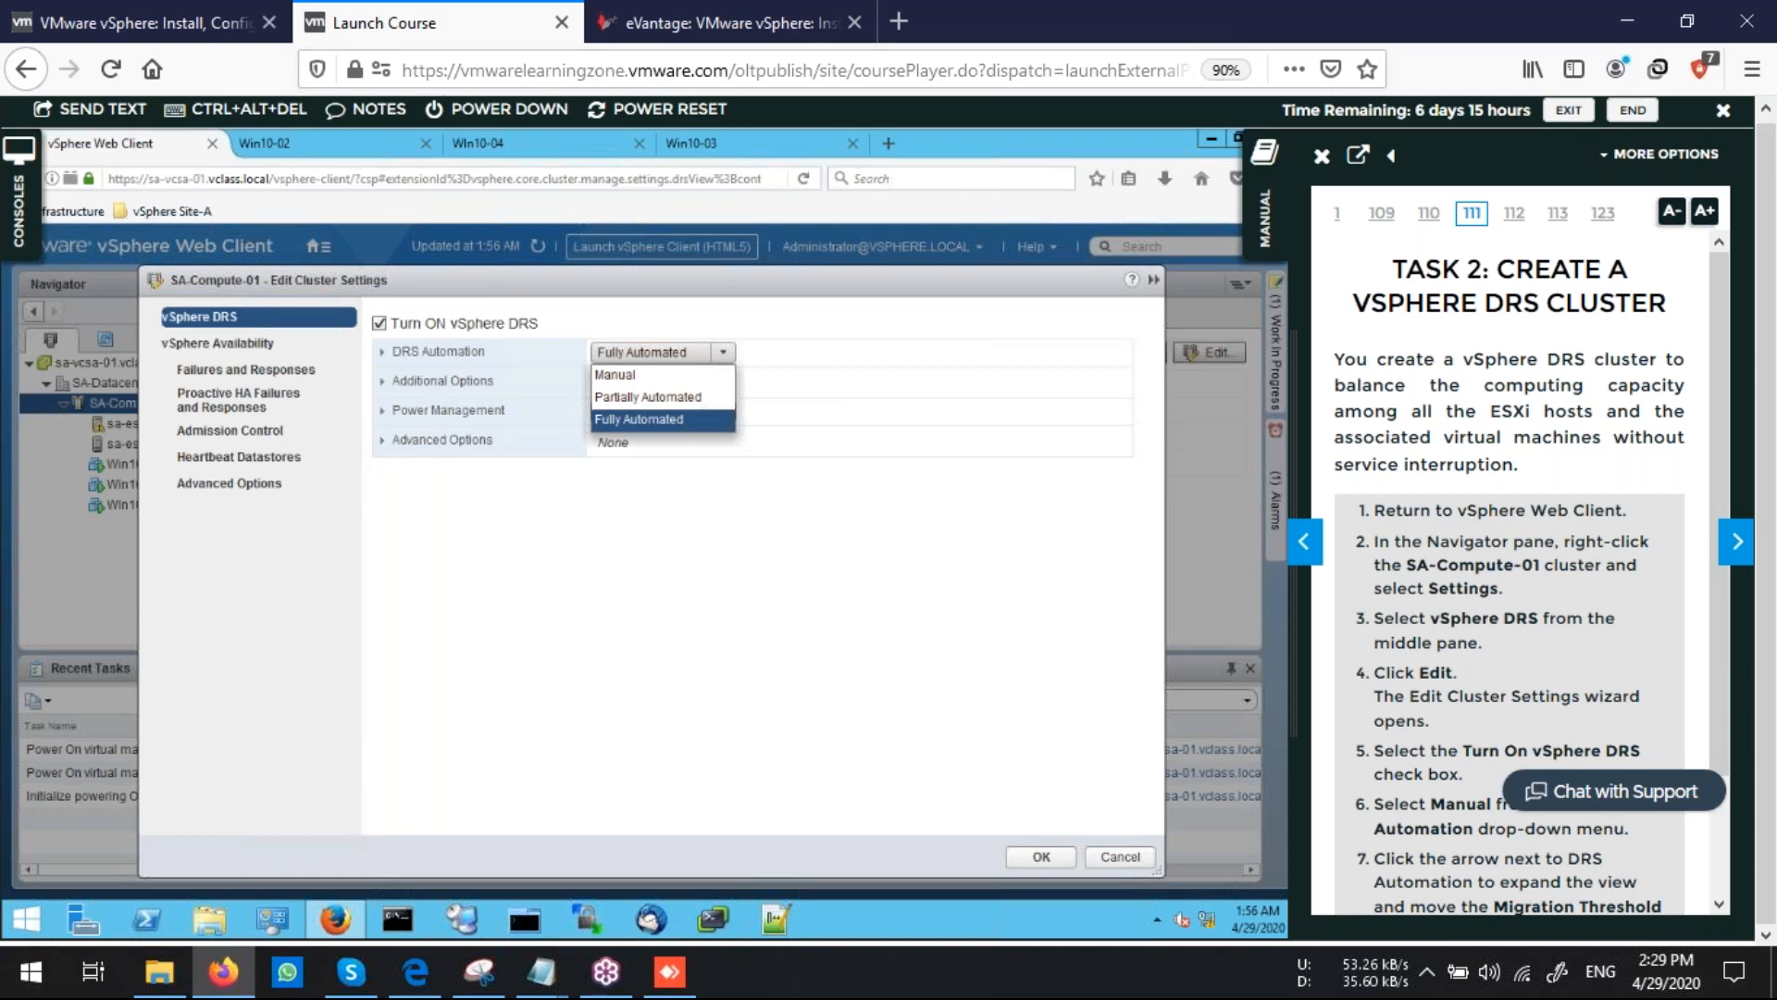
click(615, 373)
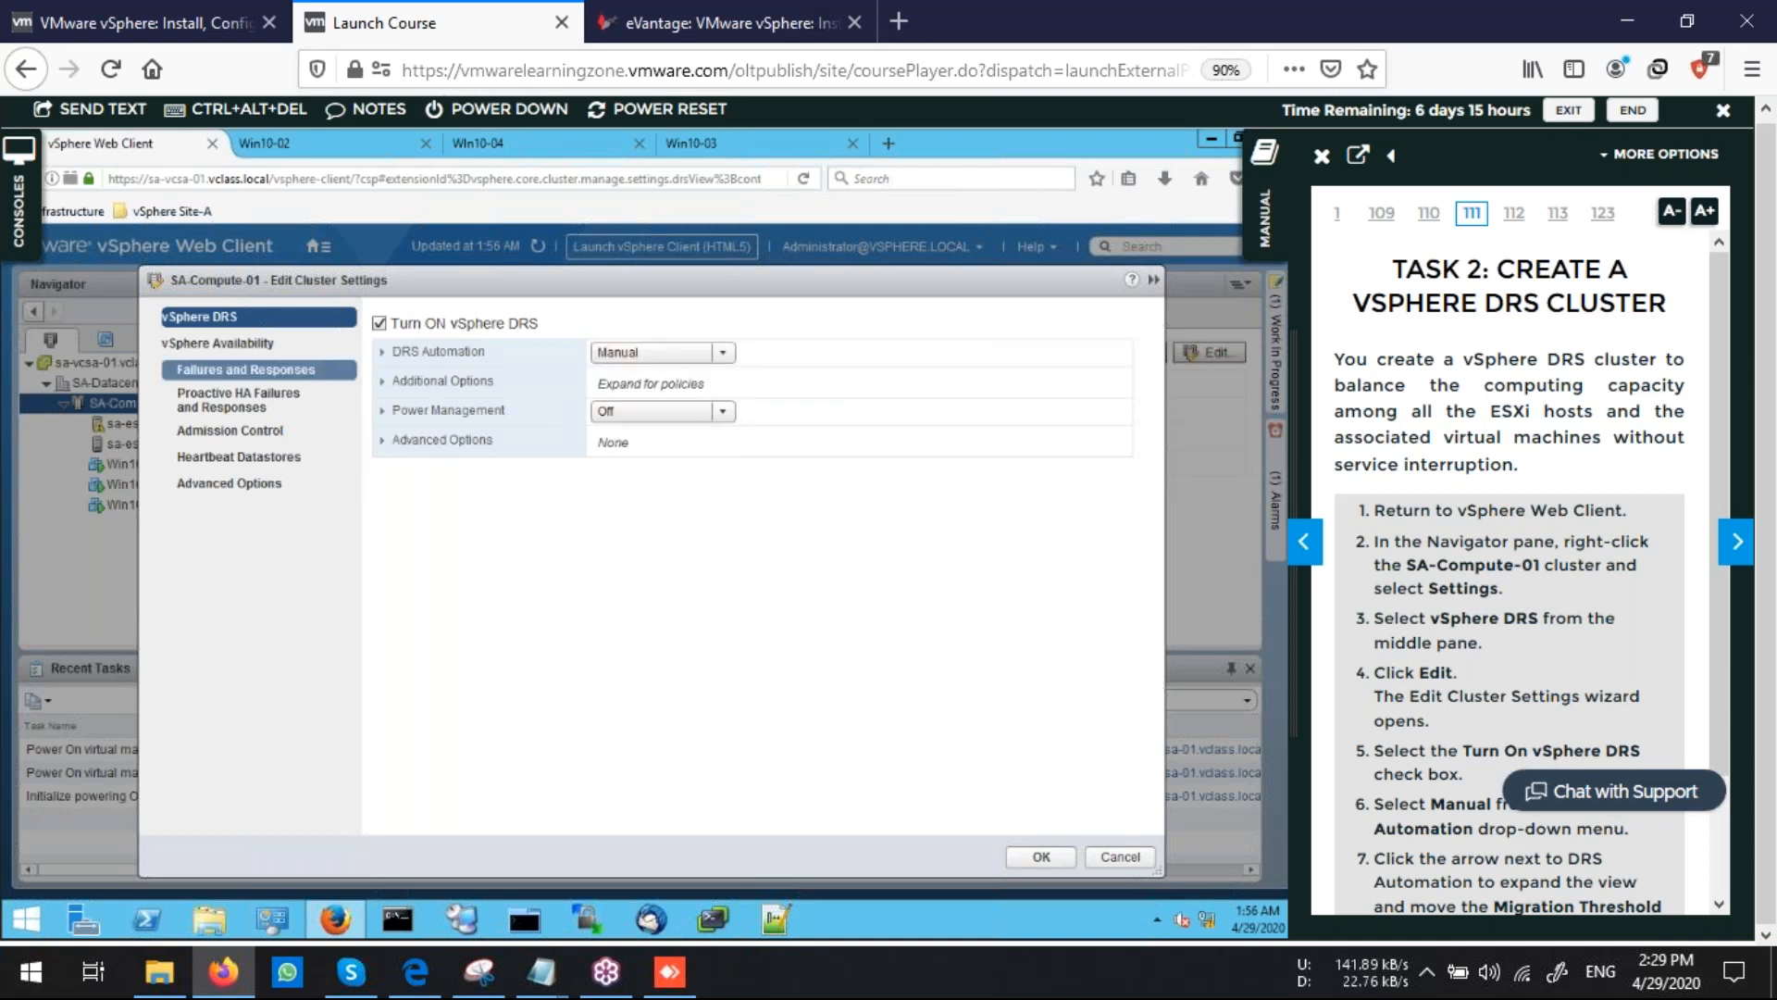
Set the DRS migration threshold to Aggressive and save the cluster settings
click(382, 352)
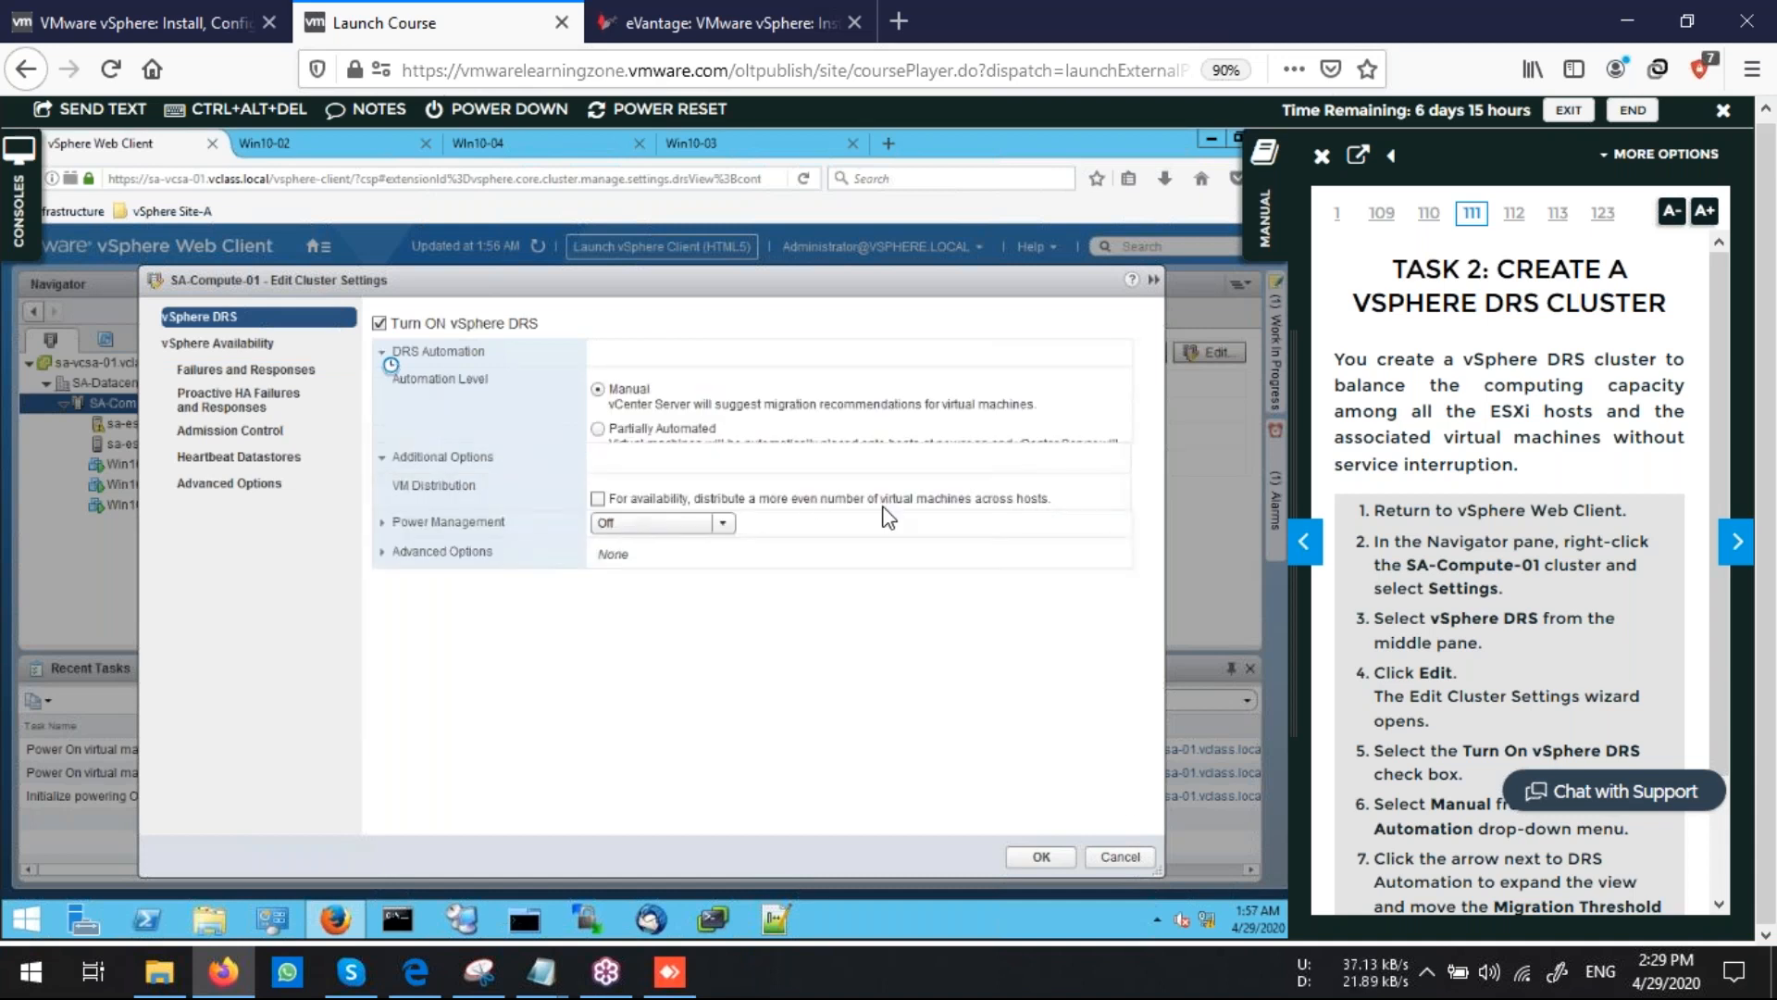
drag(773, 557, 871, 557)
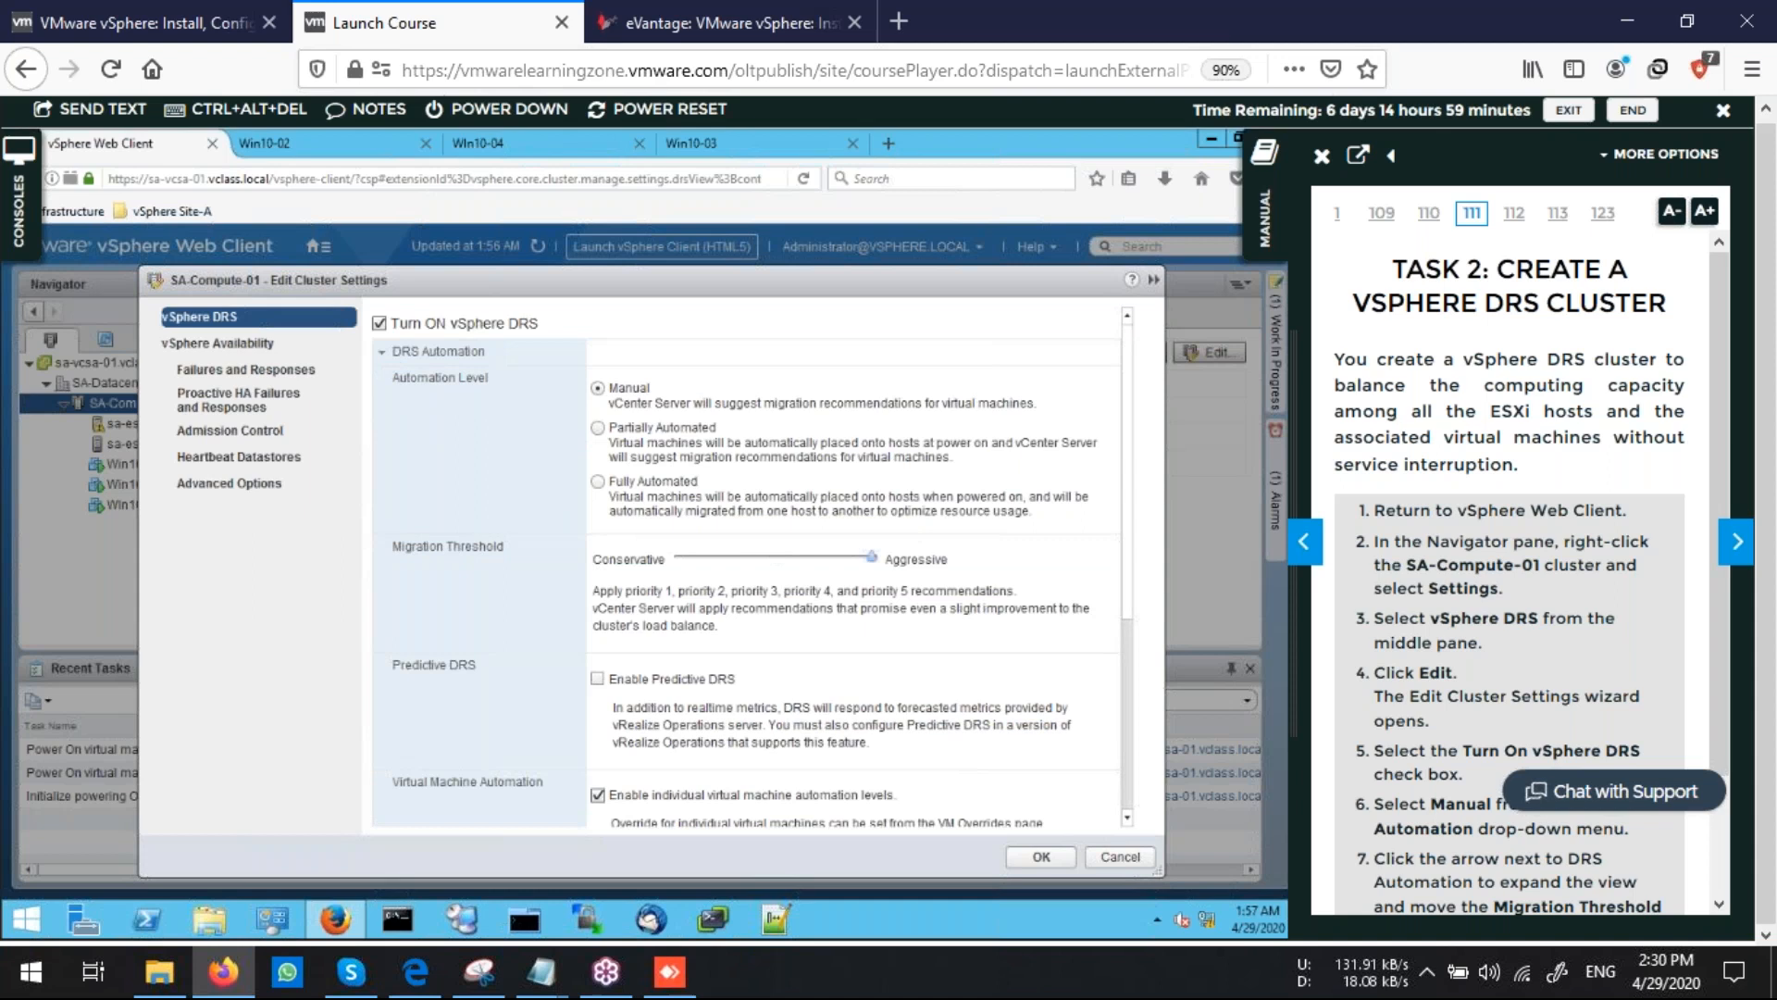
scroll(1592, 567, down, 3)
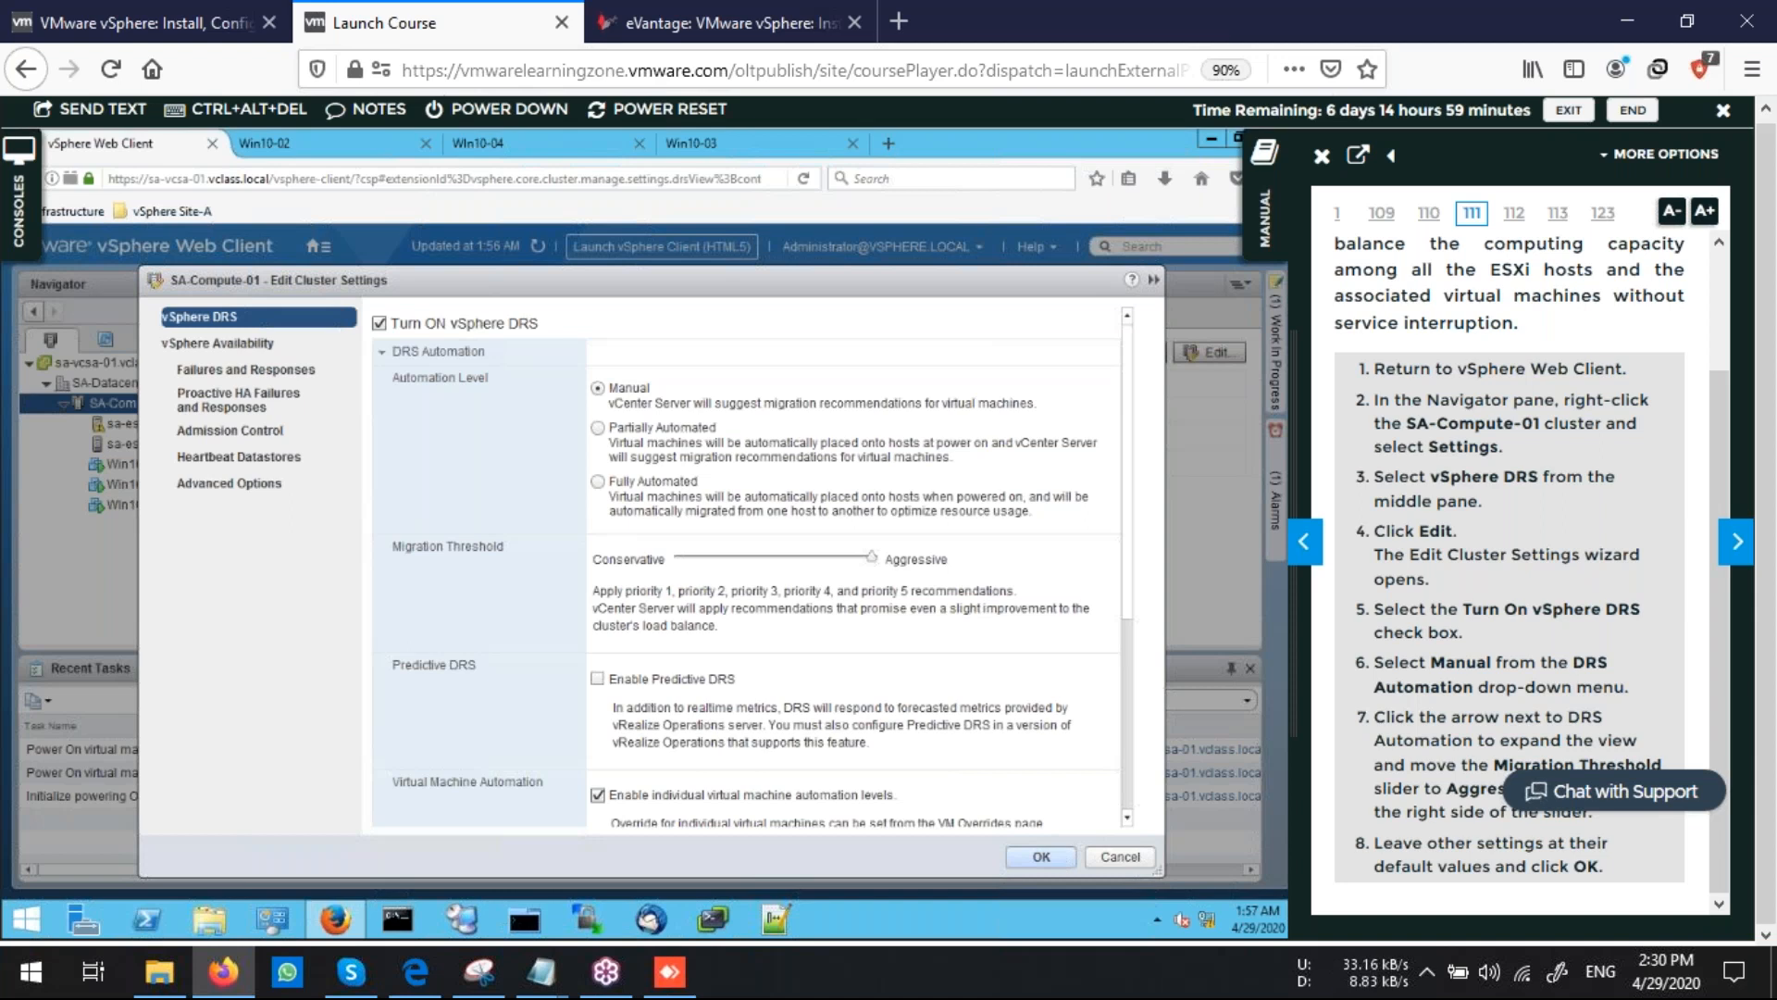
click(1041, 857)
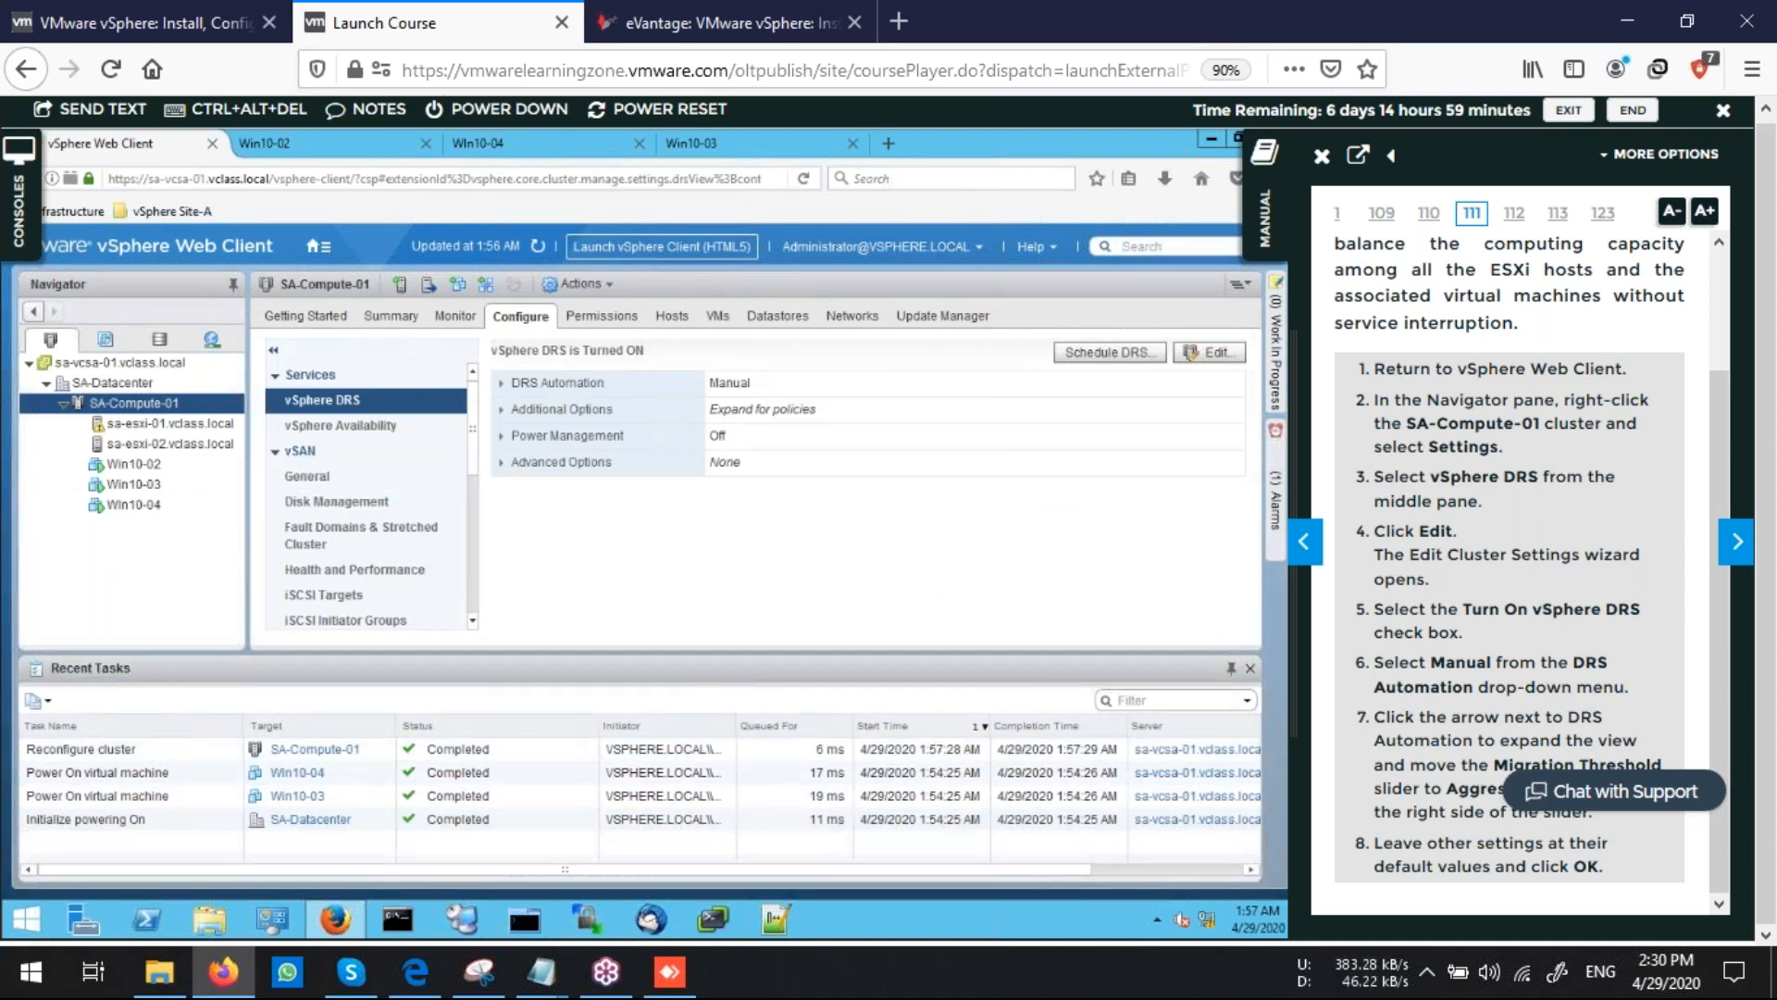
Run DRS Now on SA-Compute-01 and review sa-esxi-02's summary and the cluster's DRS recommendations
click(1734, 544)
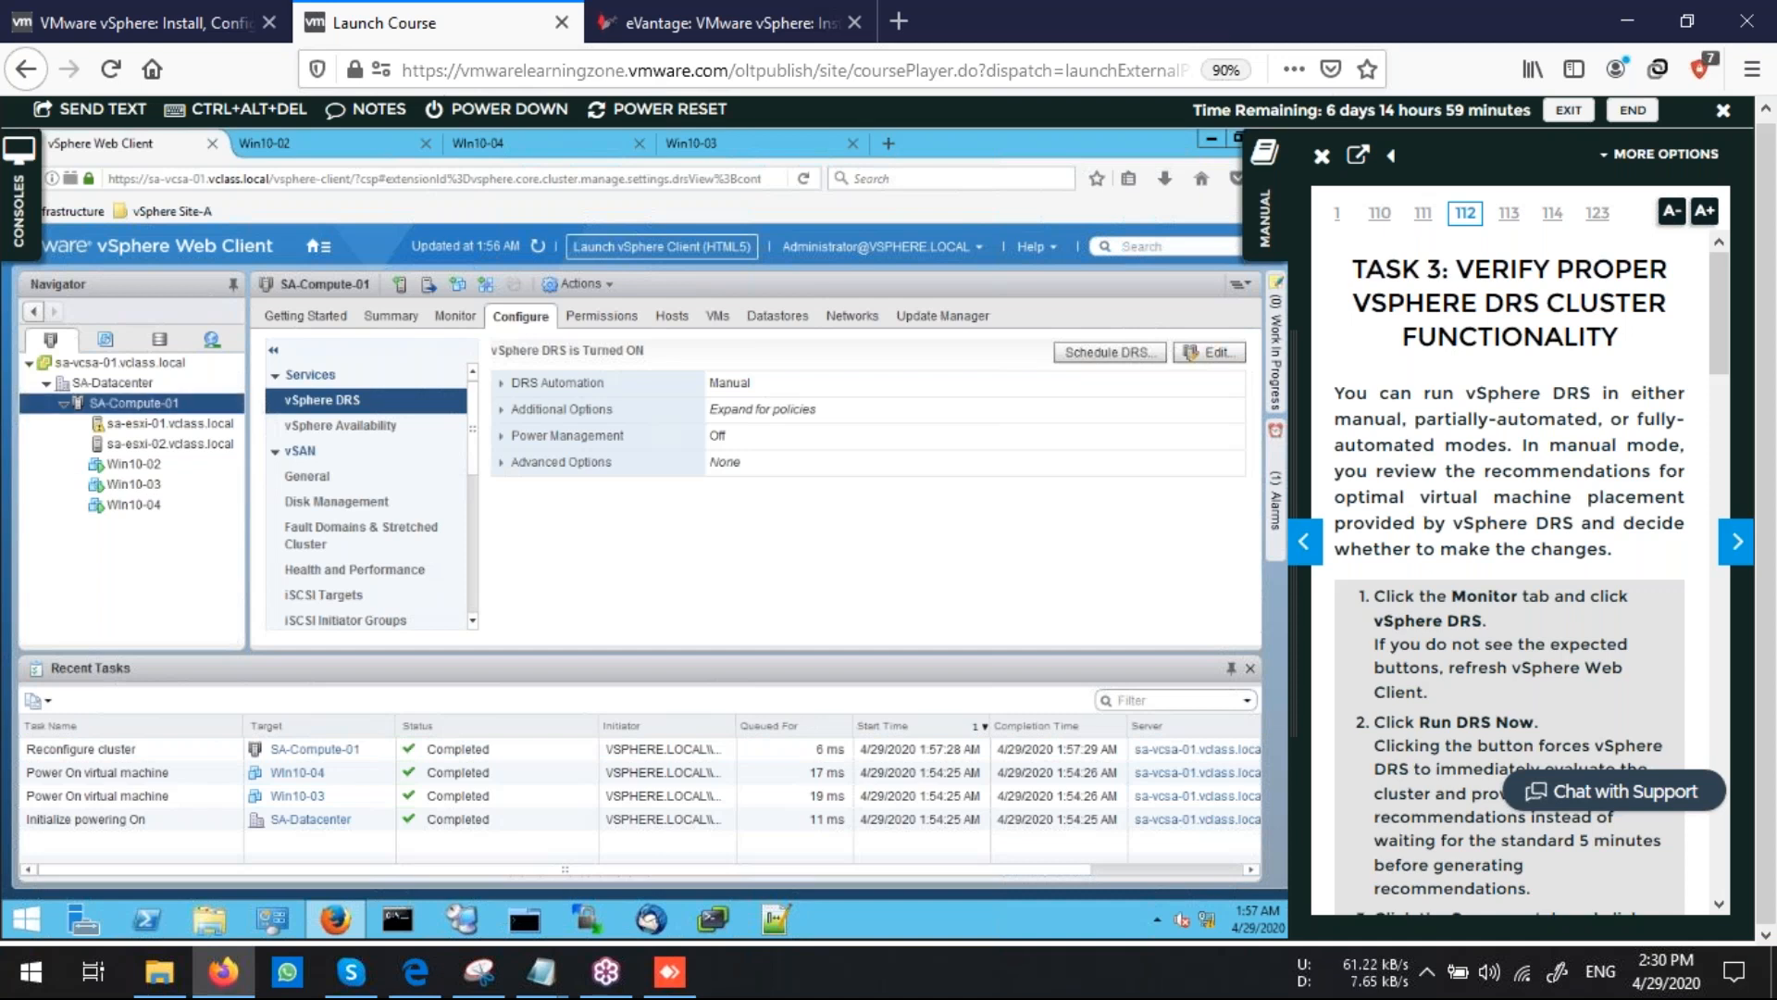
click(457, 318)
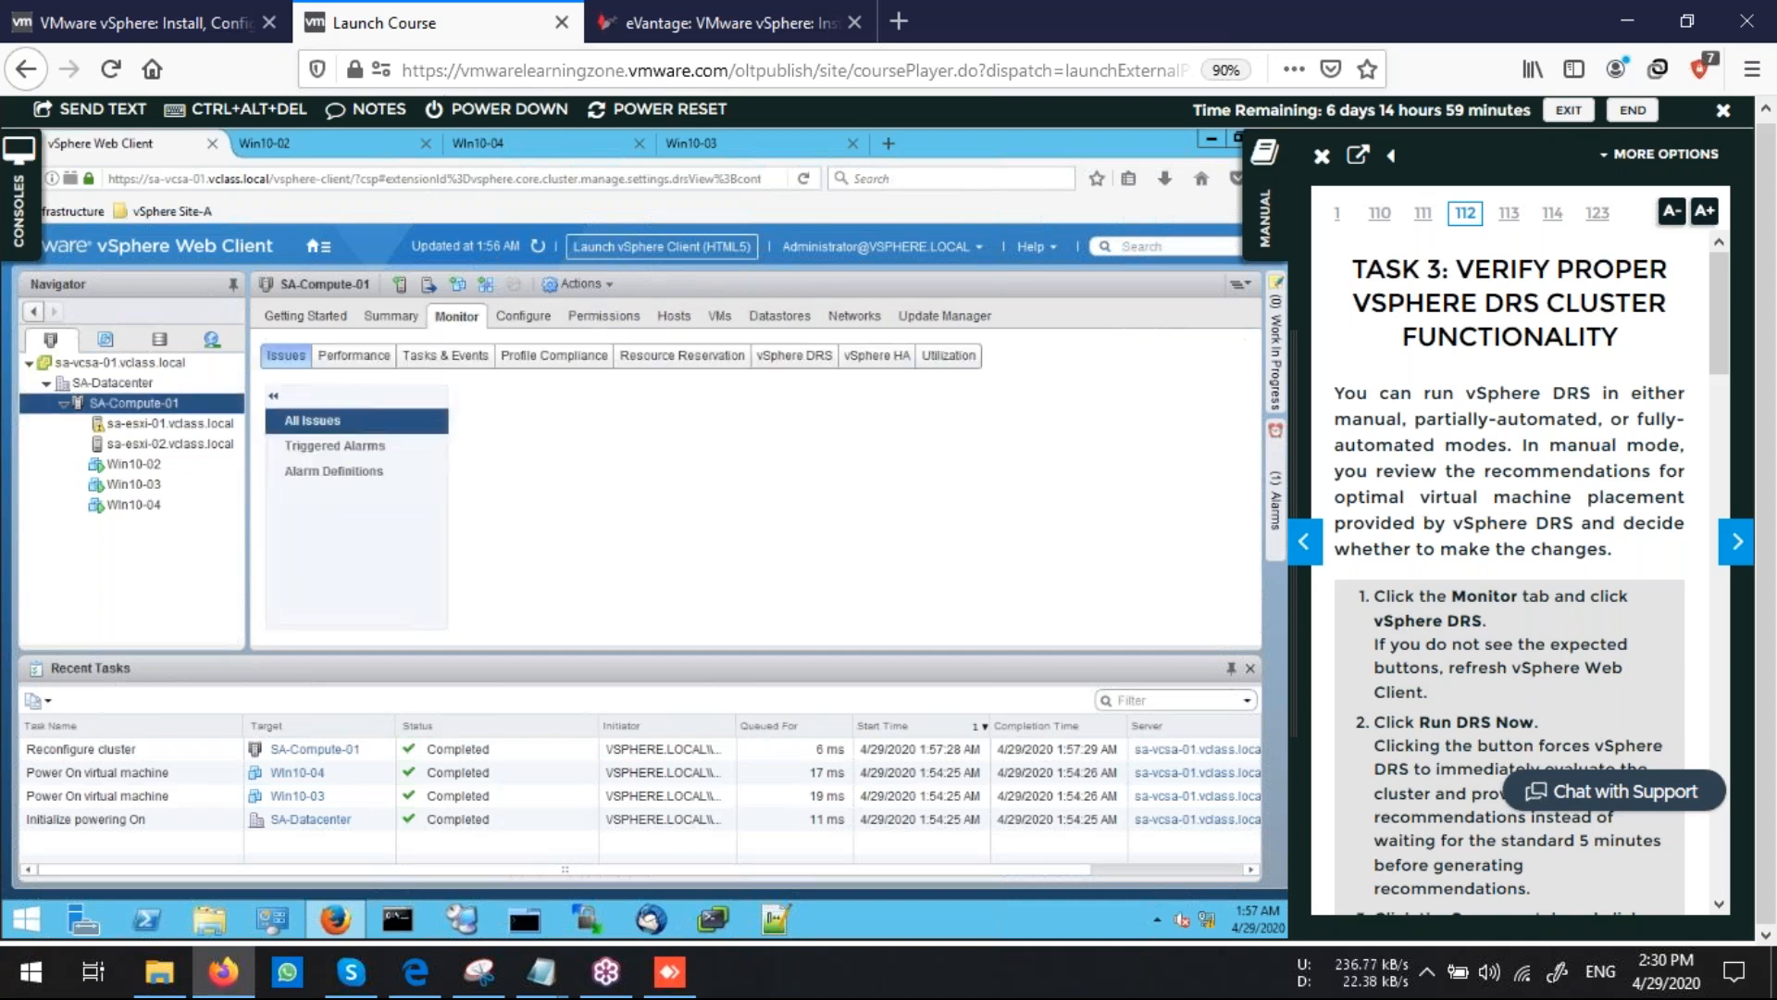
click(794, 356)
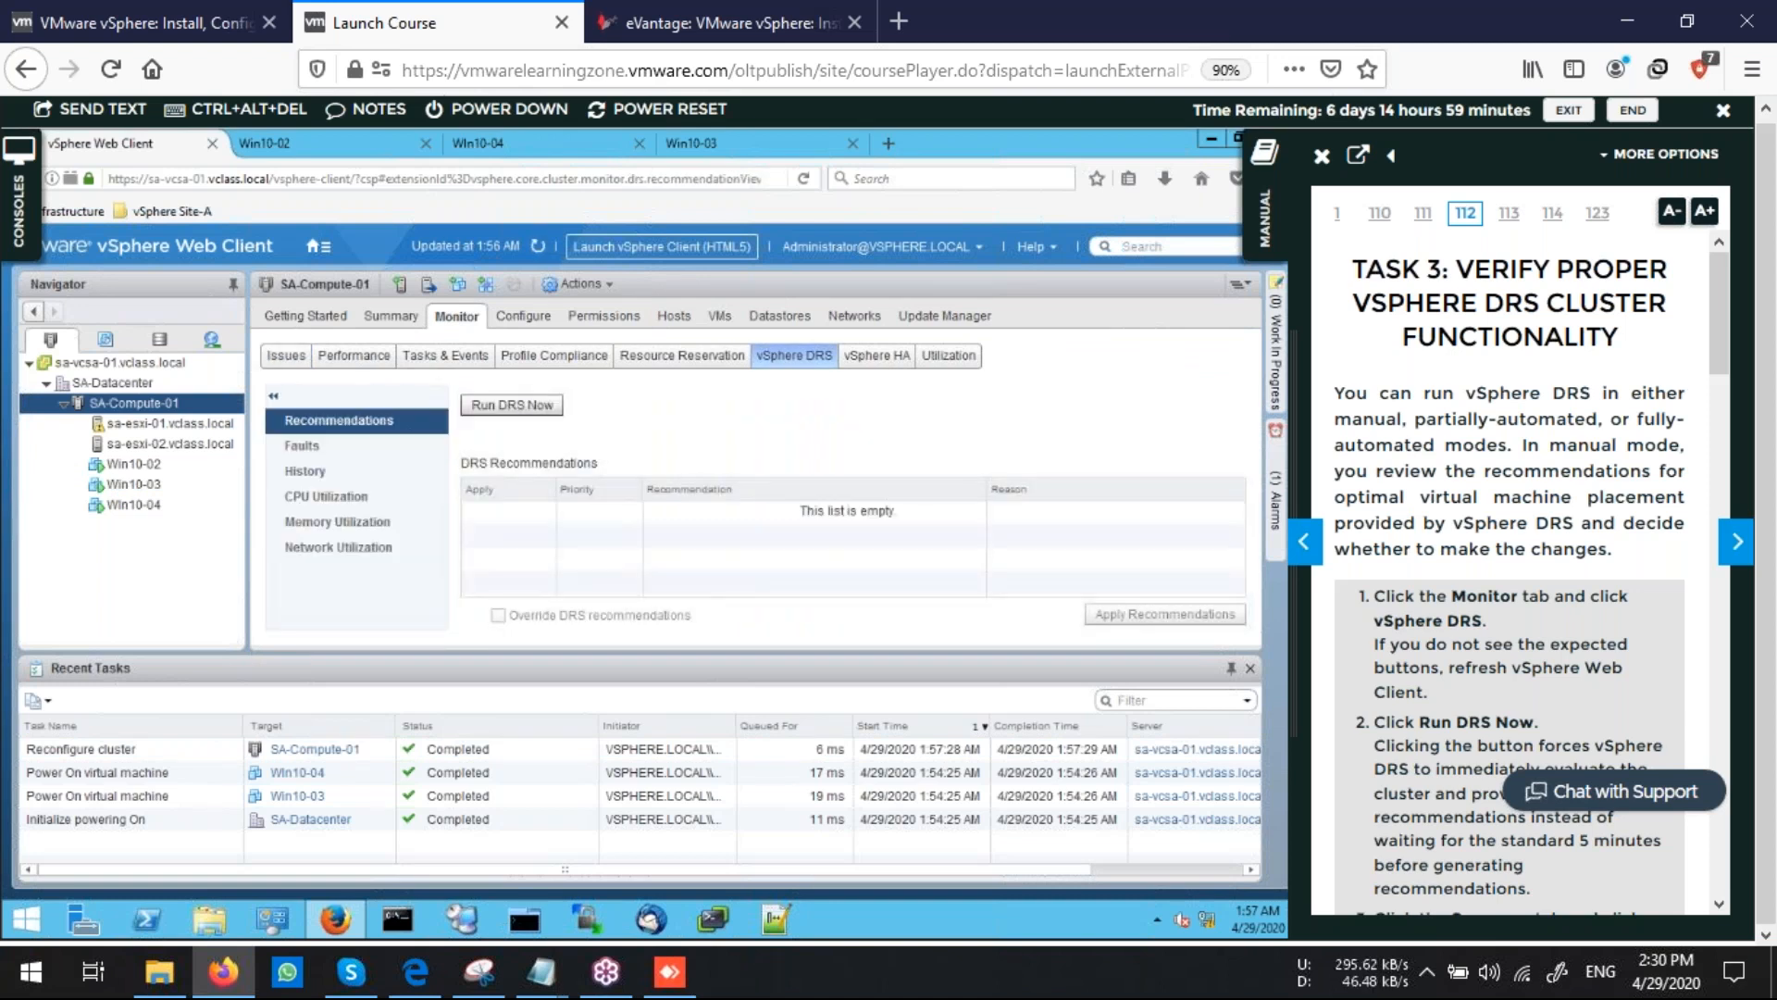
click(512, 405)
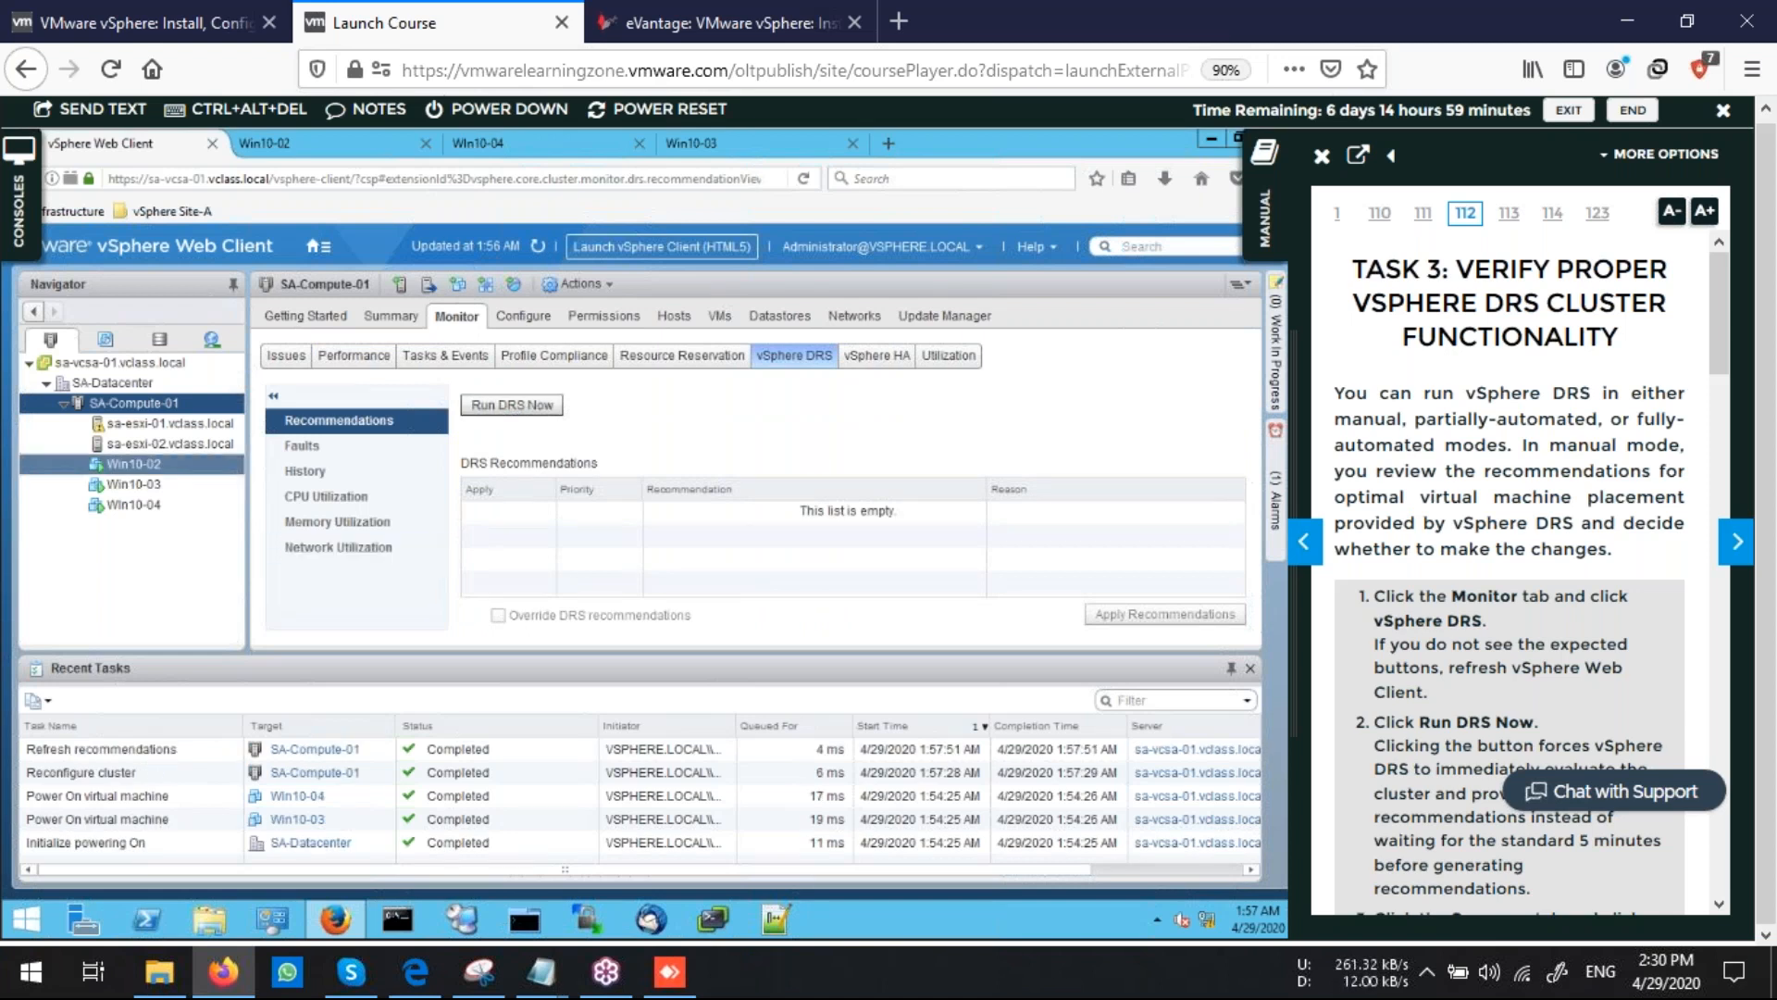
click(170, 444)
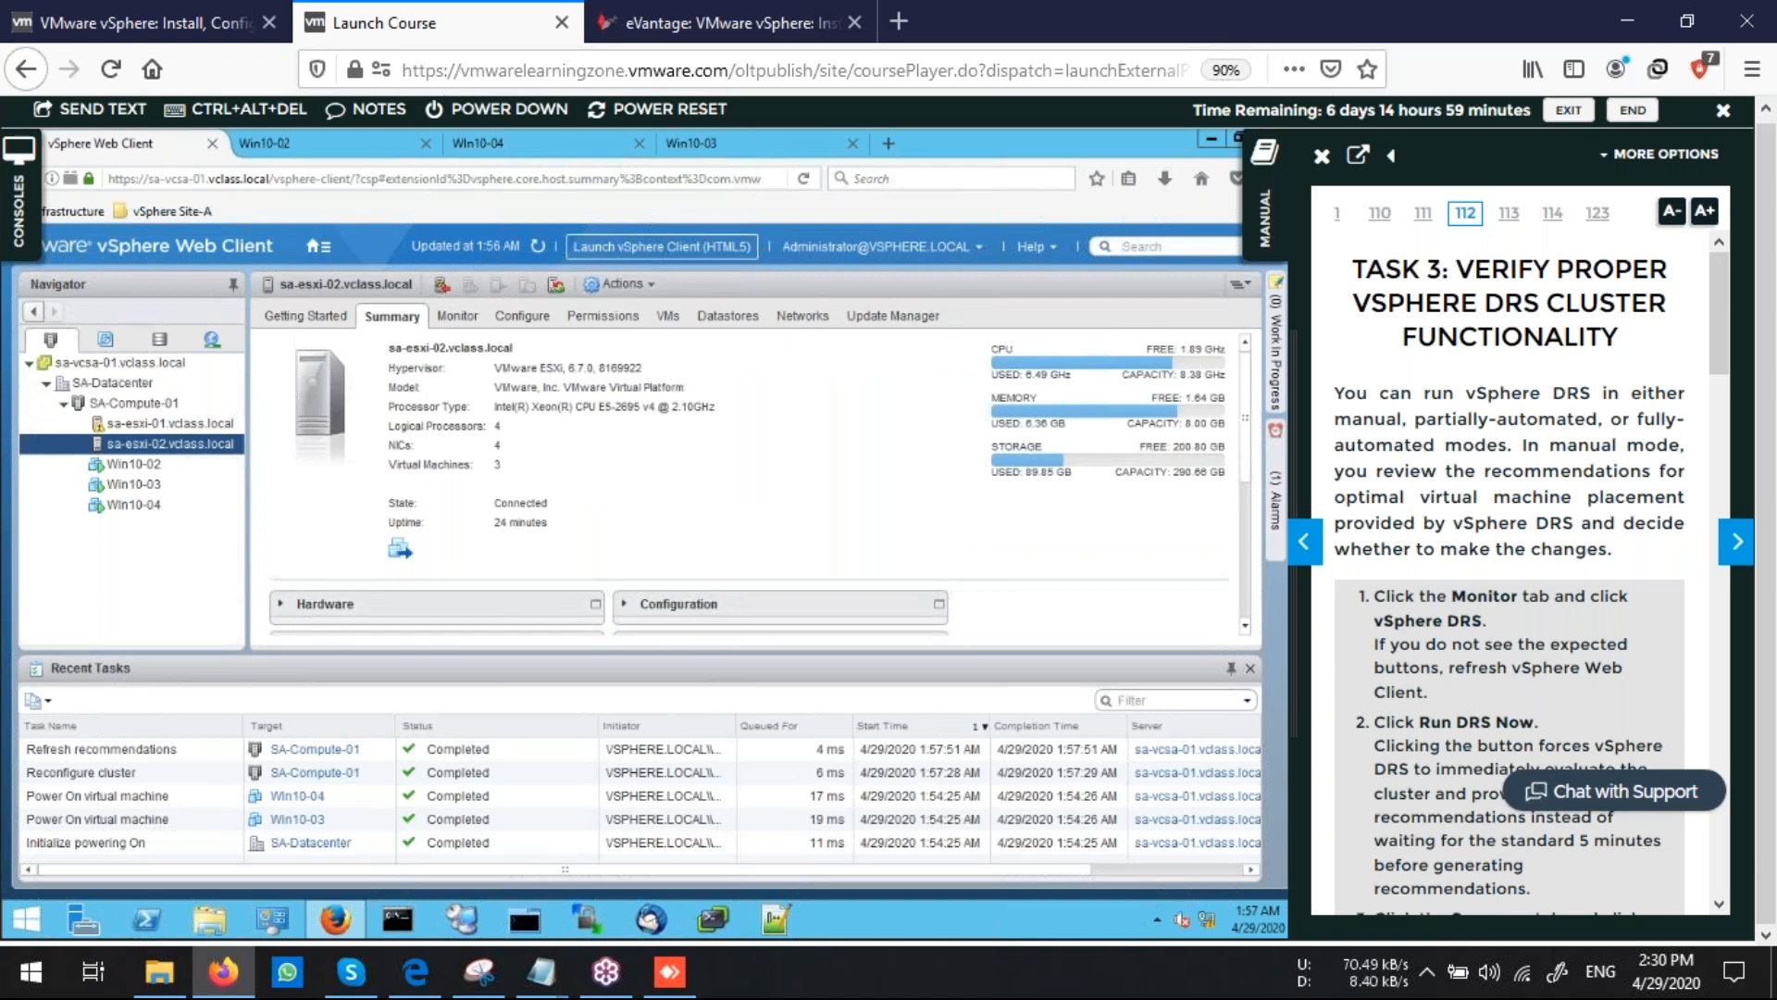
click(134, 403)
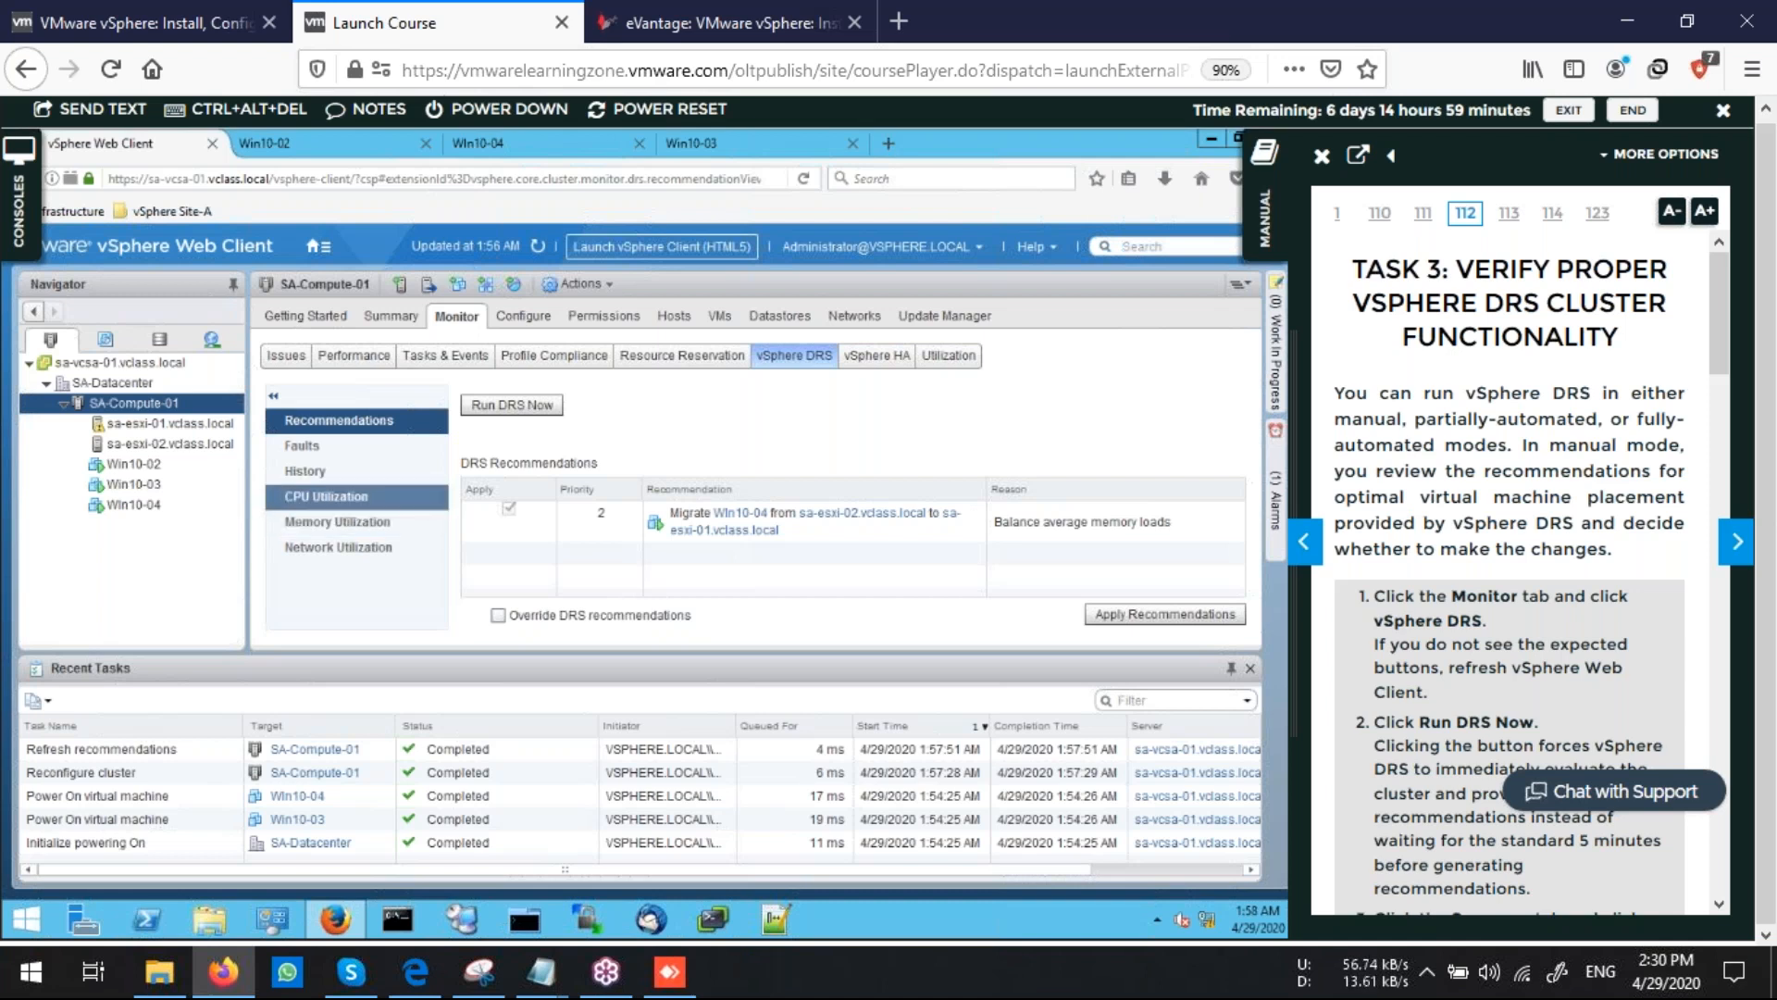
Check the cluster's per-host CPU utilization, then reset the sa-esxi-01 filter-registration warning to green on the cluster summary
click(326, 497)
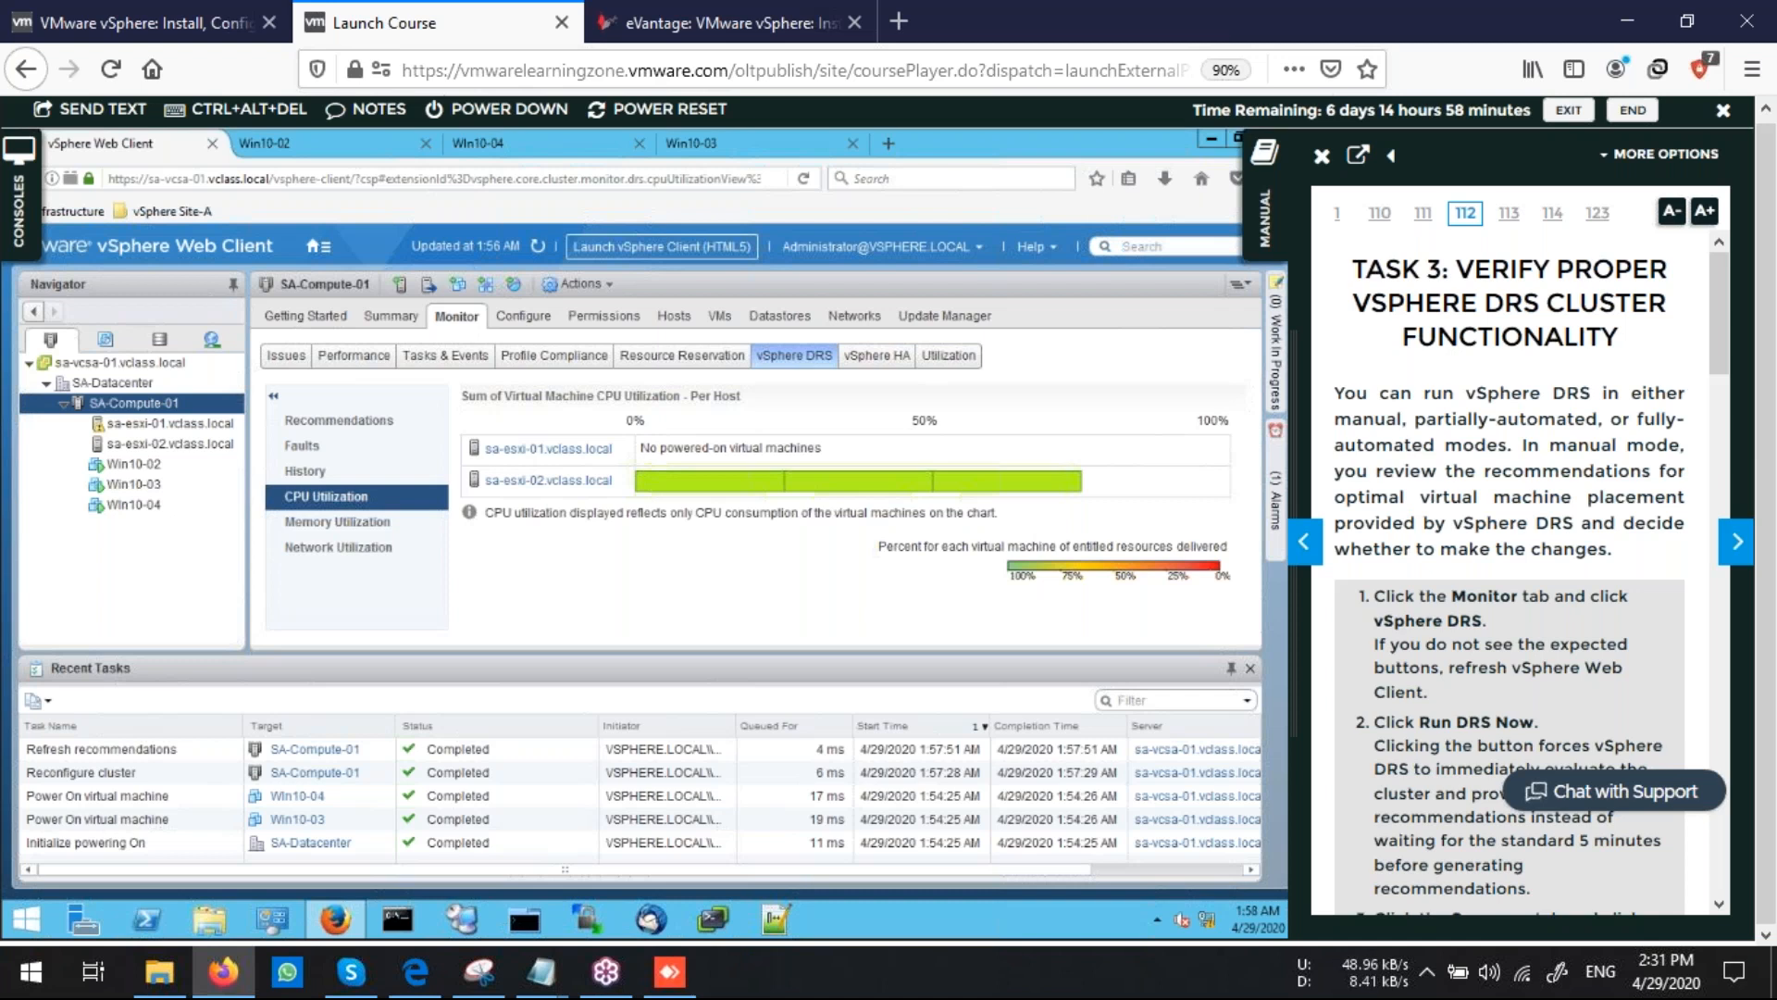
click(391, 317)
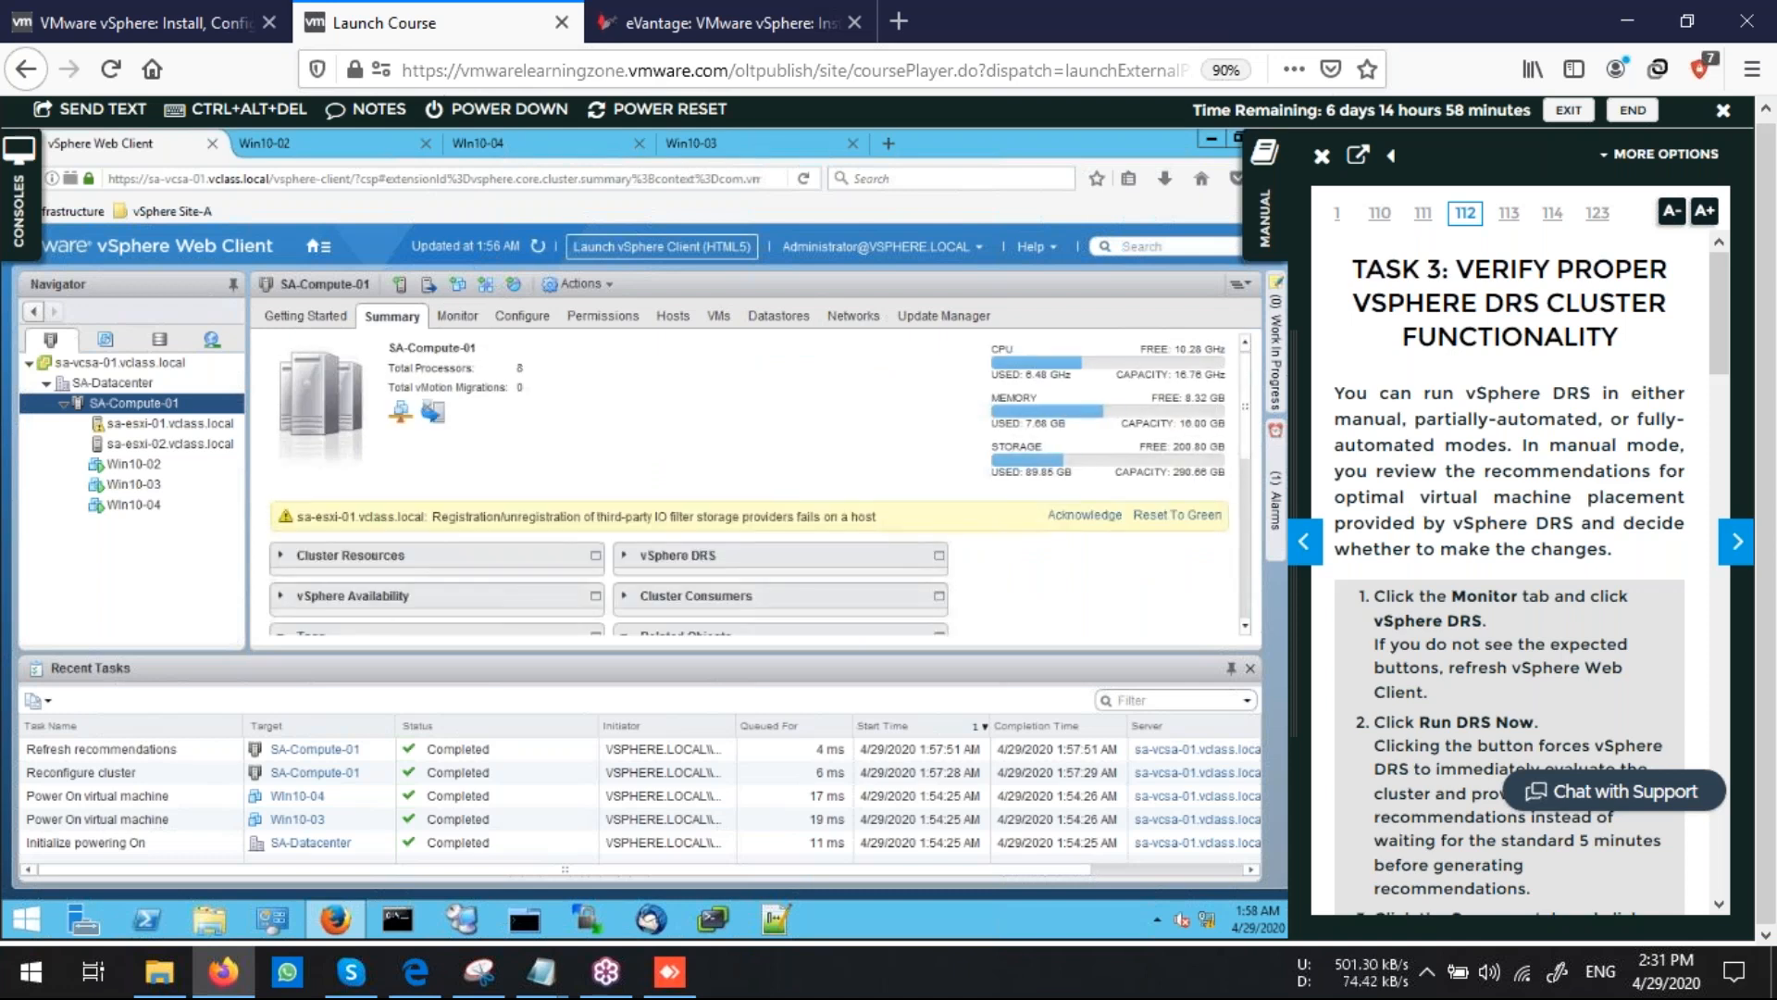
click(1177, 515)
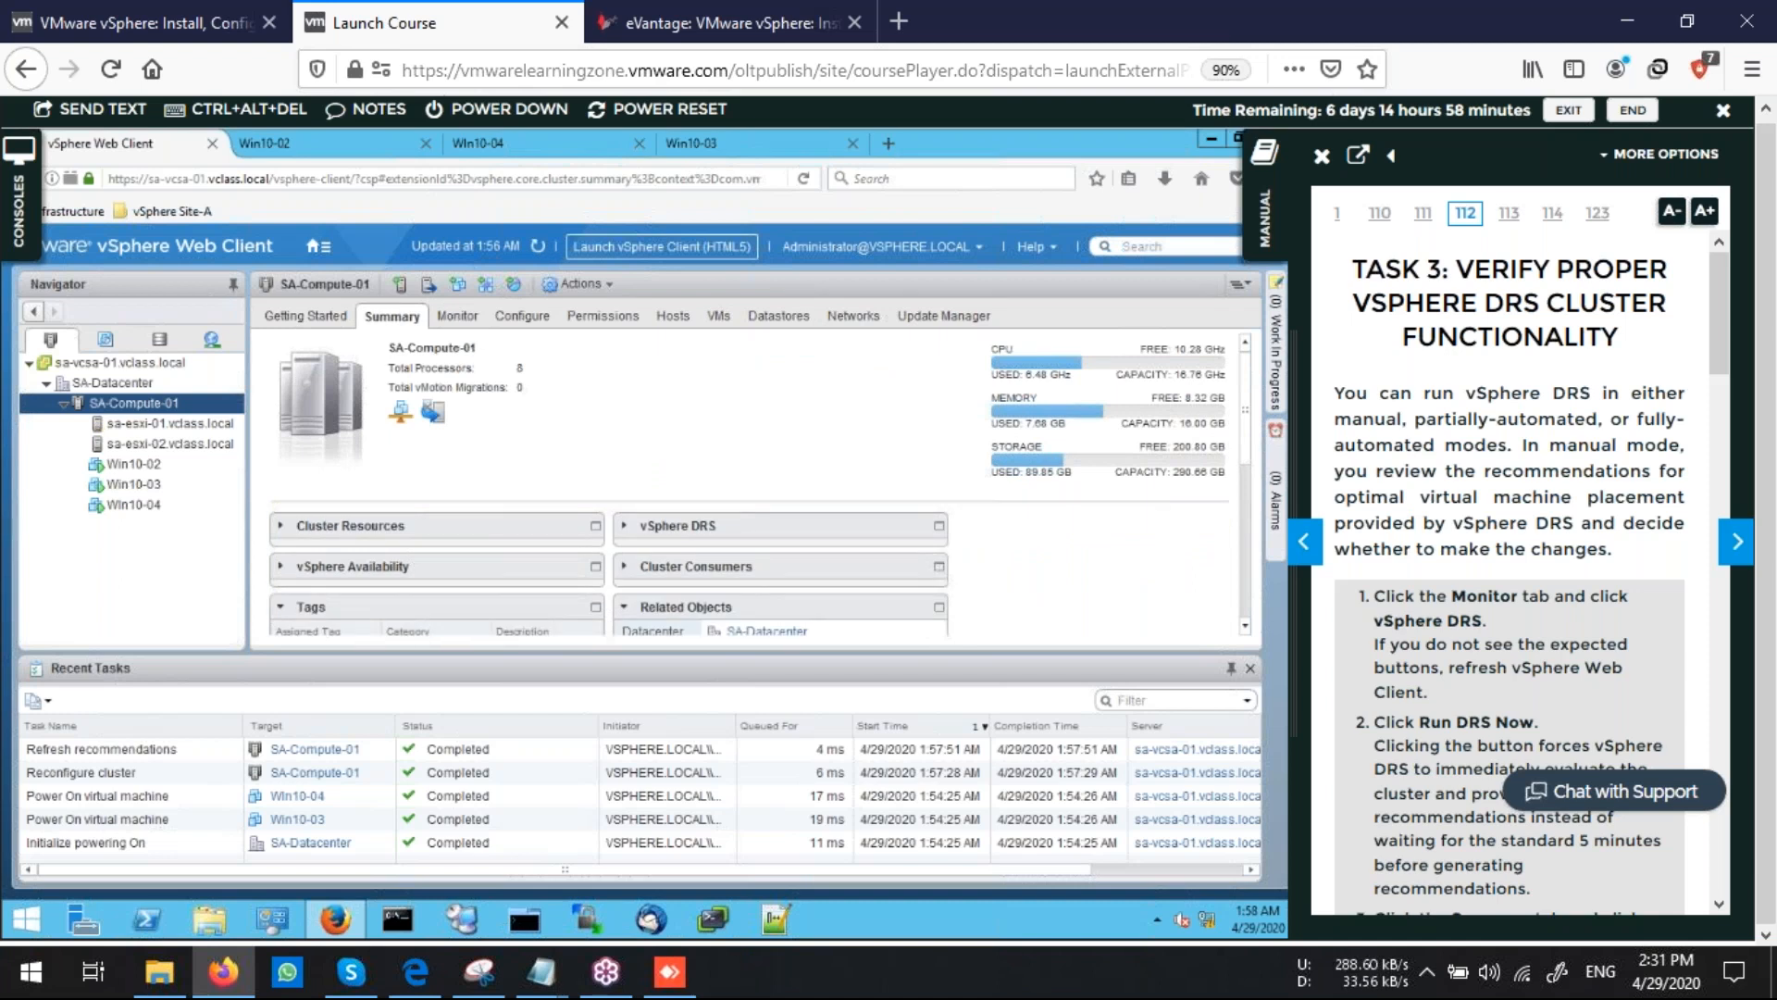
Expand the vSphere DRS pane on the SA-Compute-01 summary and review its balance gauge and settings
scroll(1184, 524, down, 3)
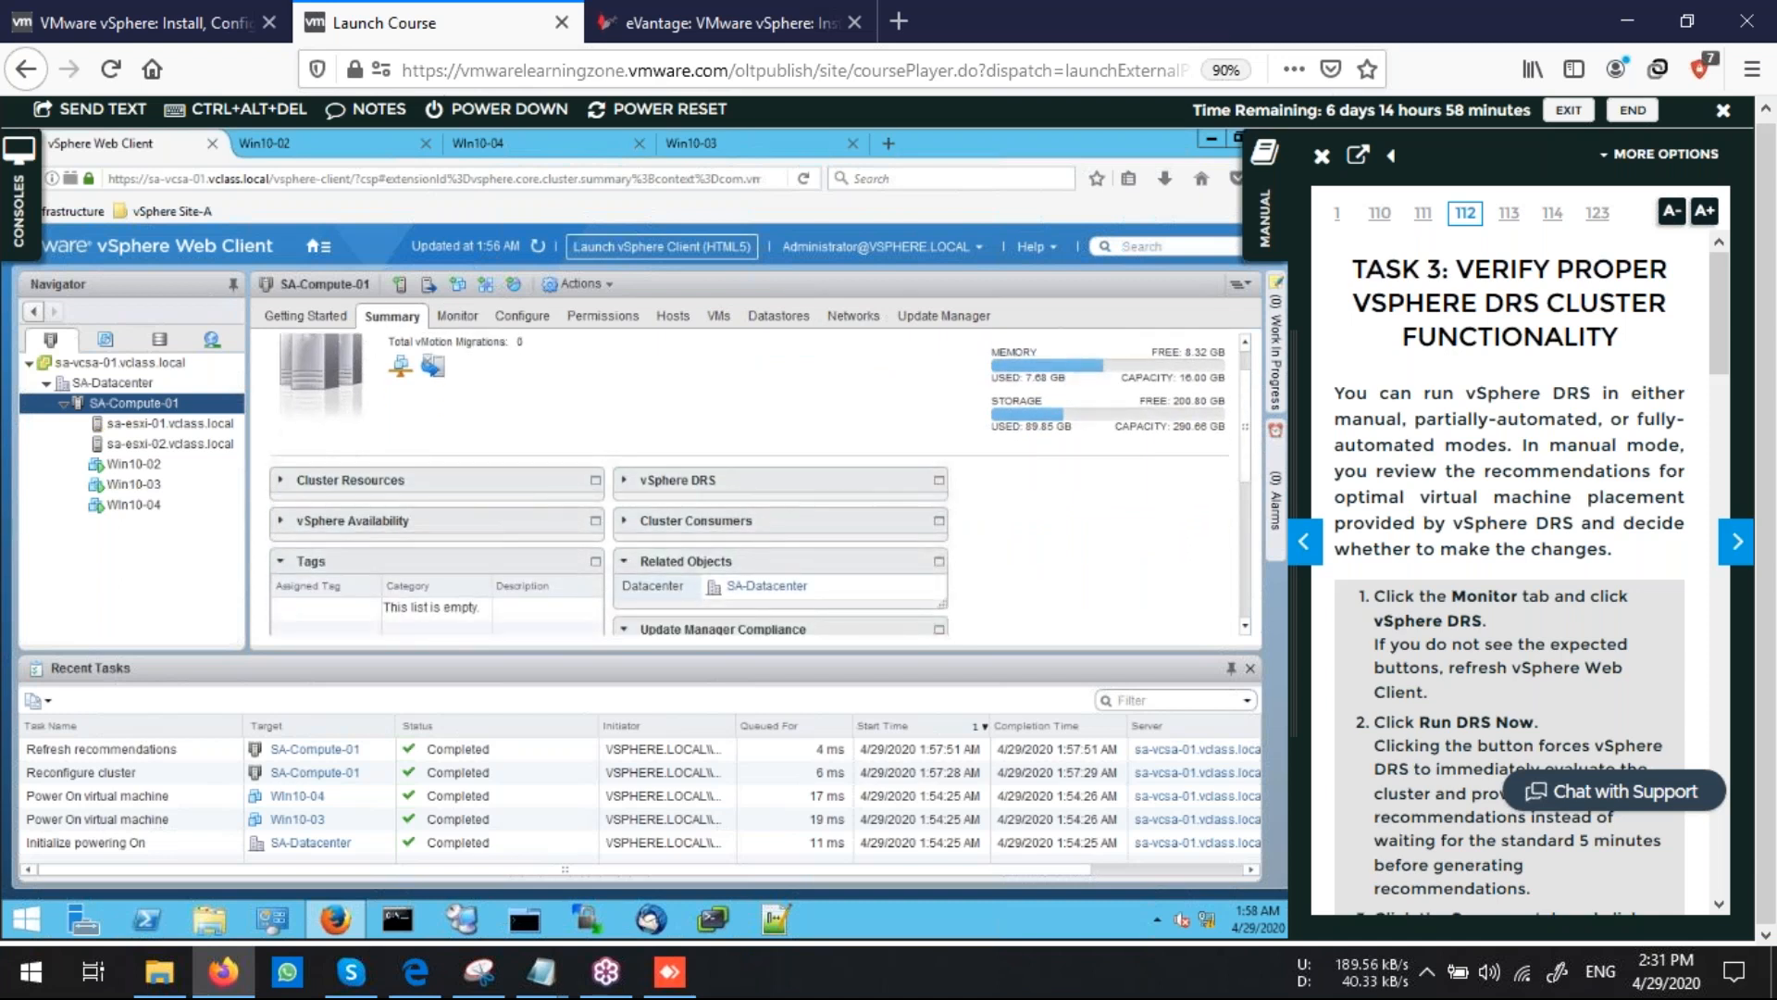
click(624, 481)
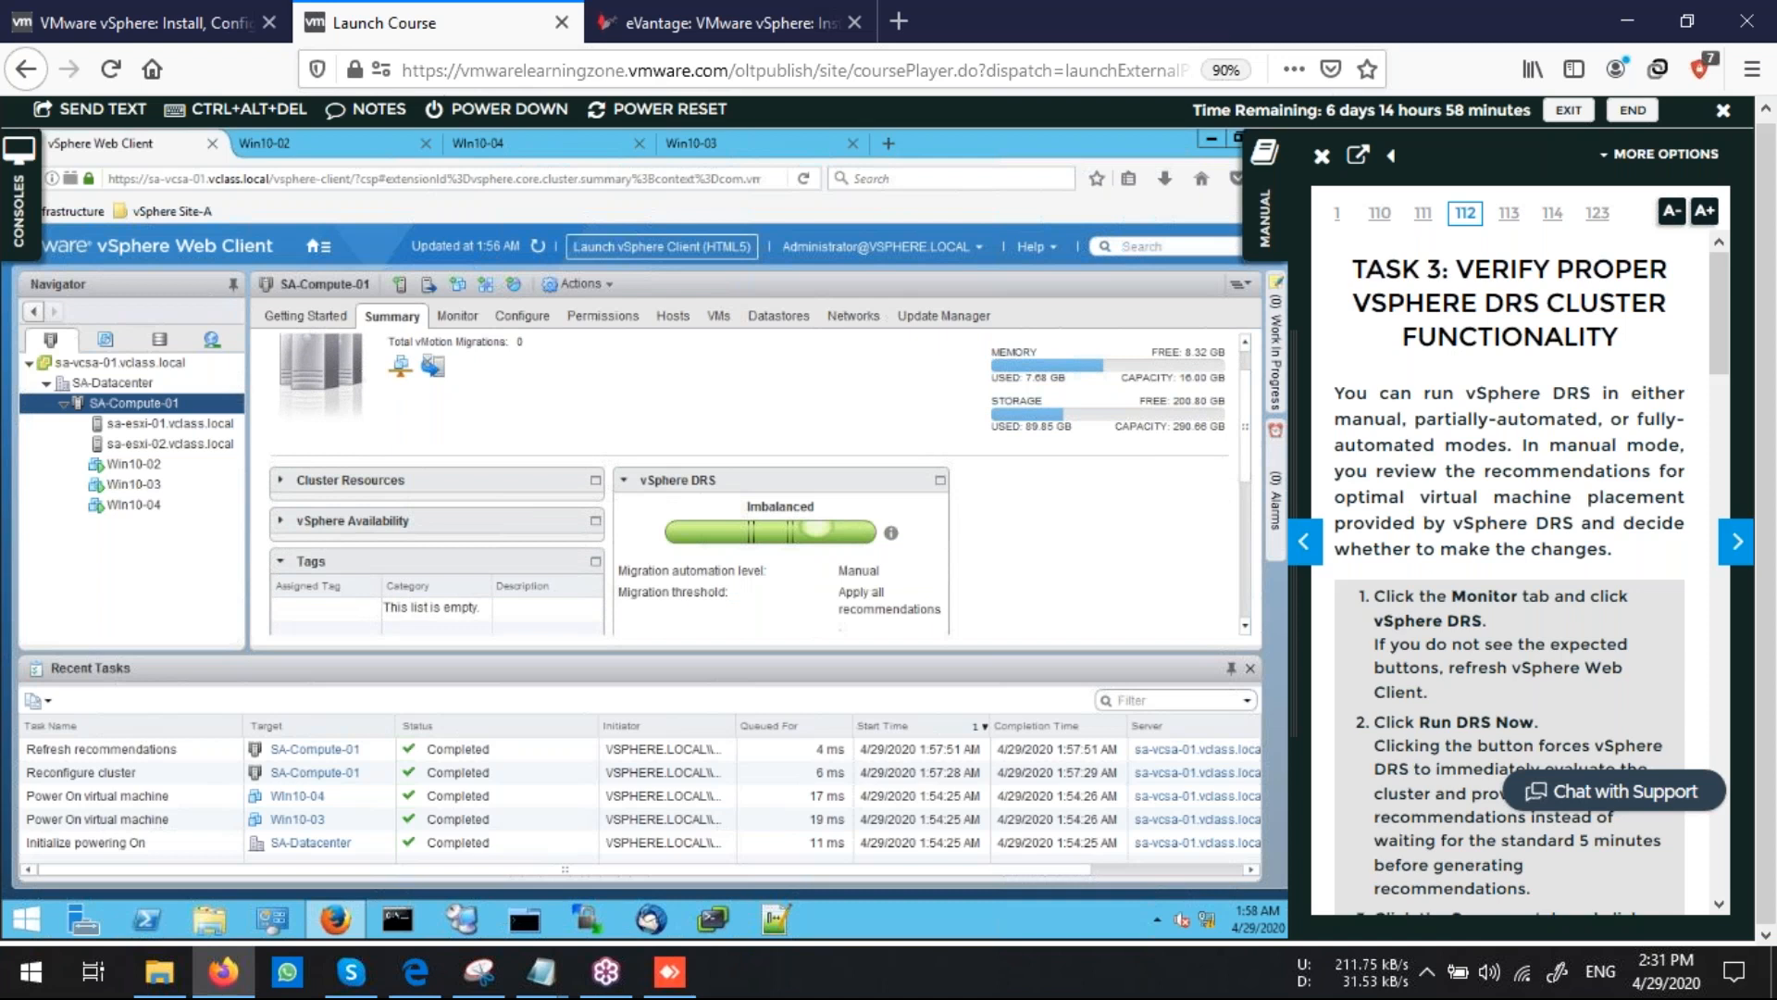
scroll(759, 518, down, 1)
scroll(759, 482, down, 2)
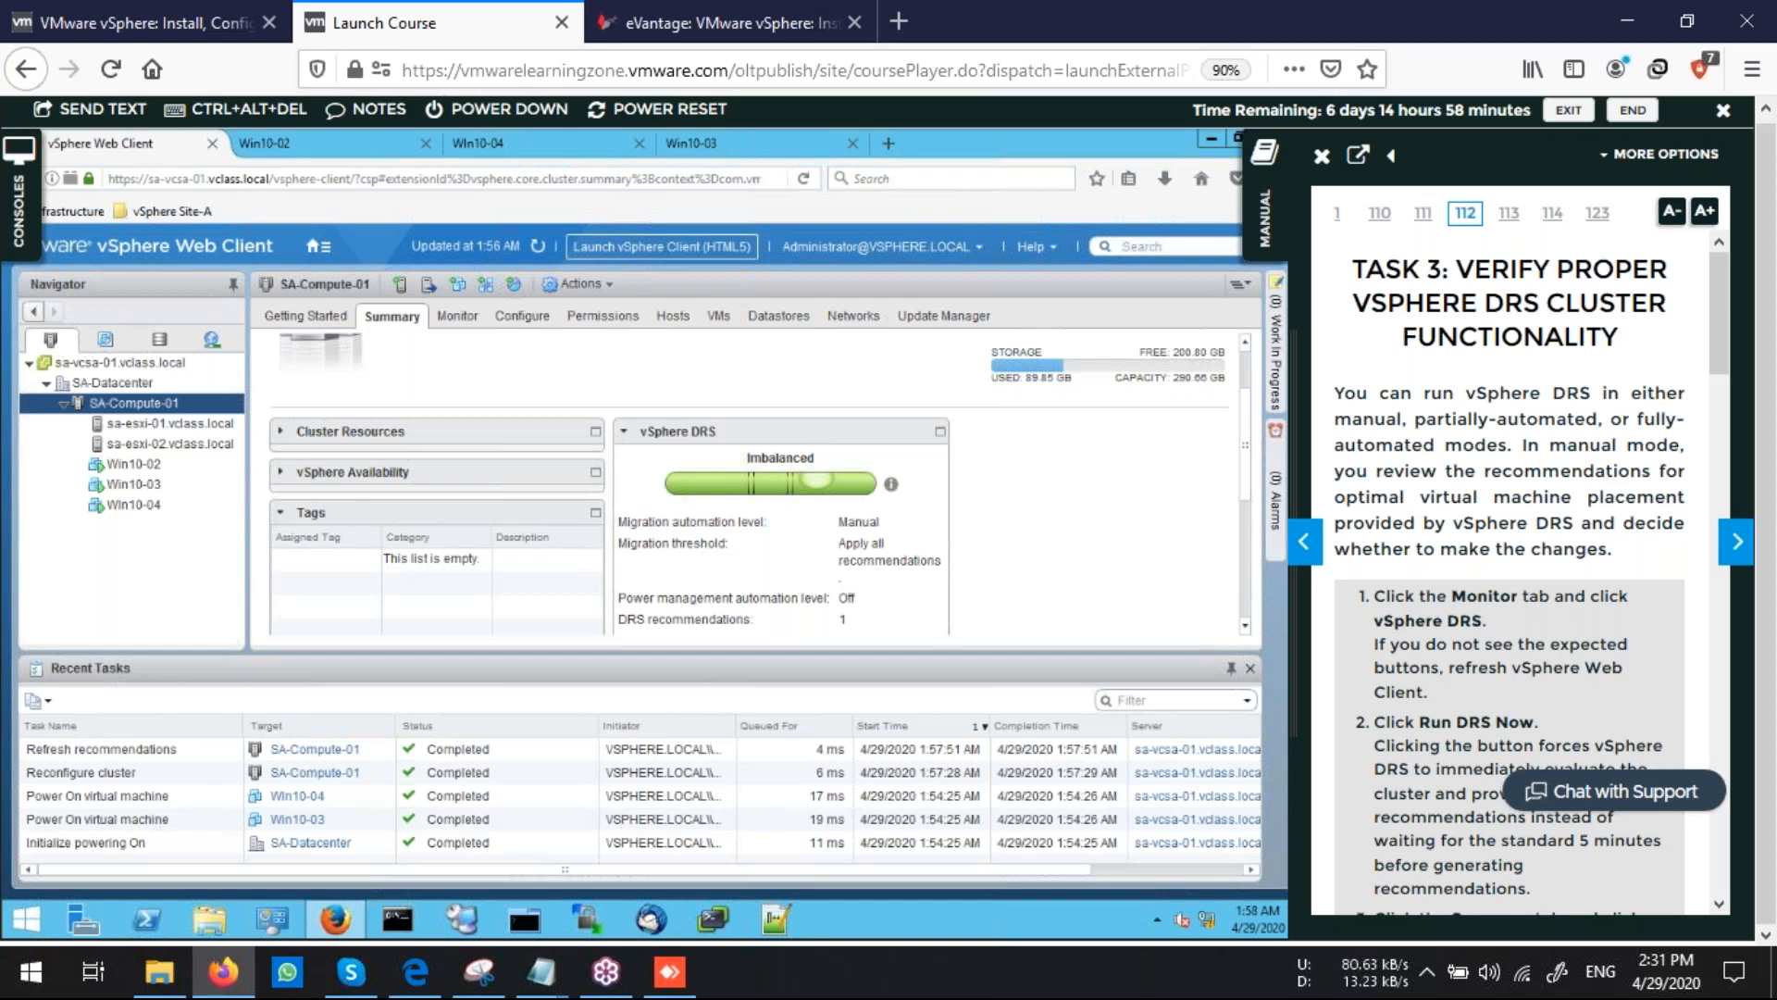
scroll(655, 600, down, 1)
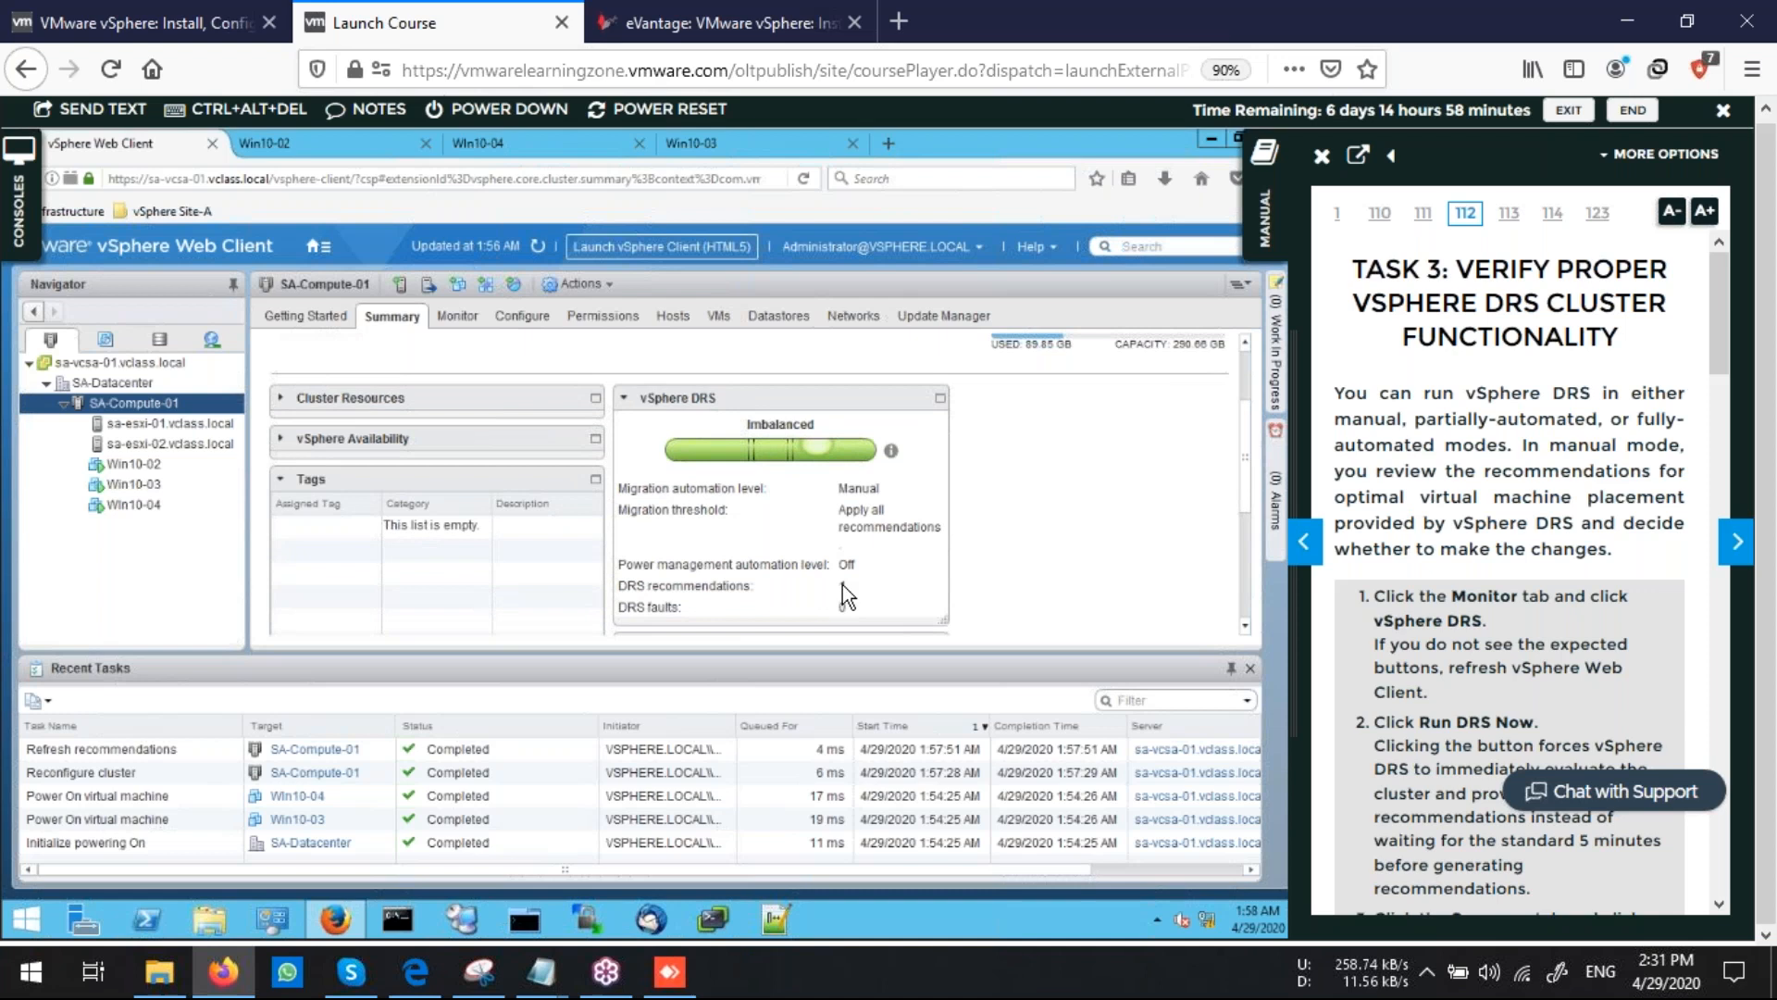
Open SA-Compute-01's DRS recommendations and apply the recommended Win10-04 migration
click(457, 316)
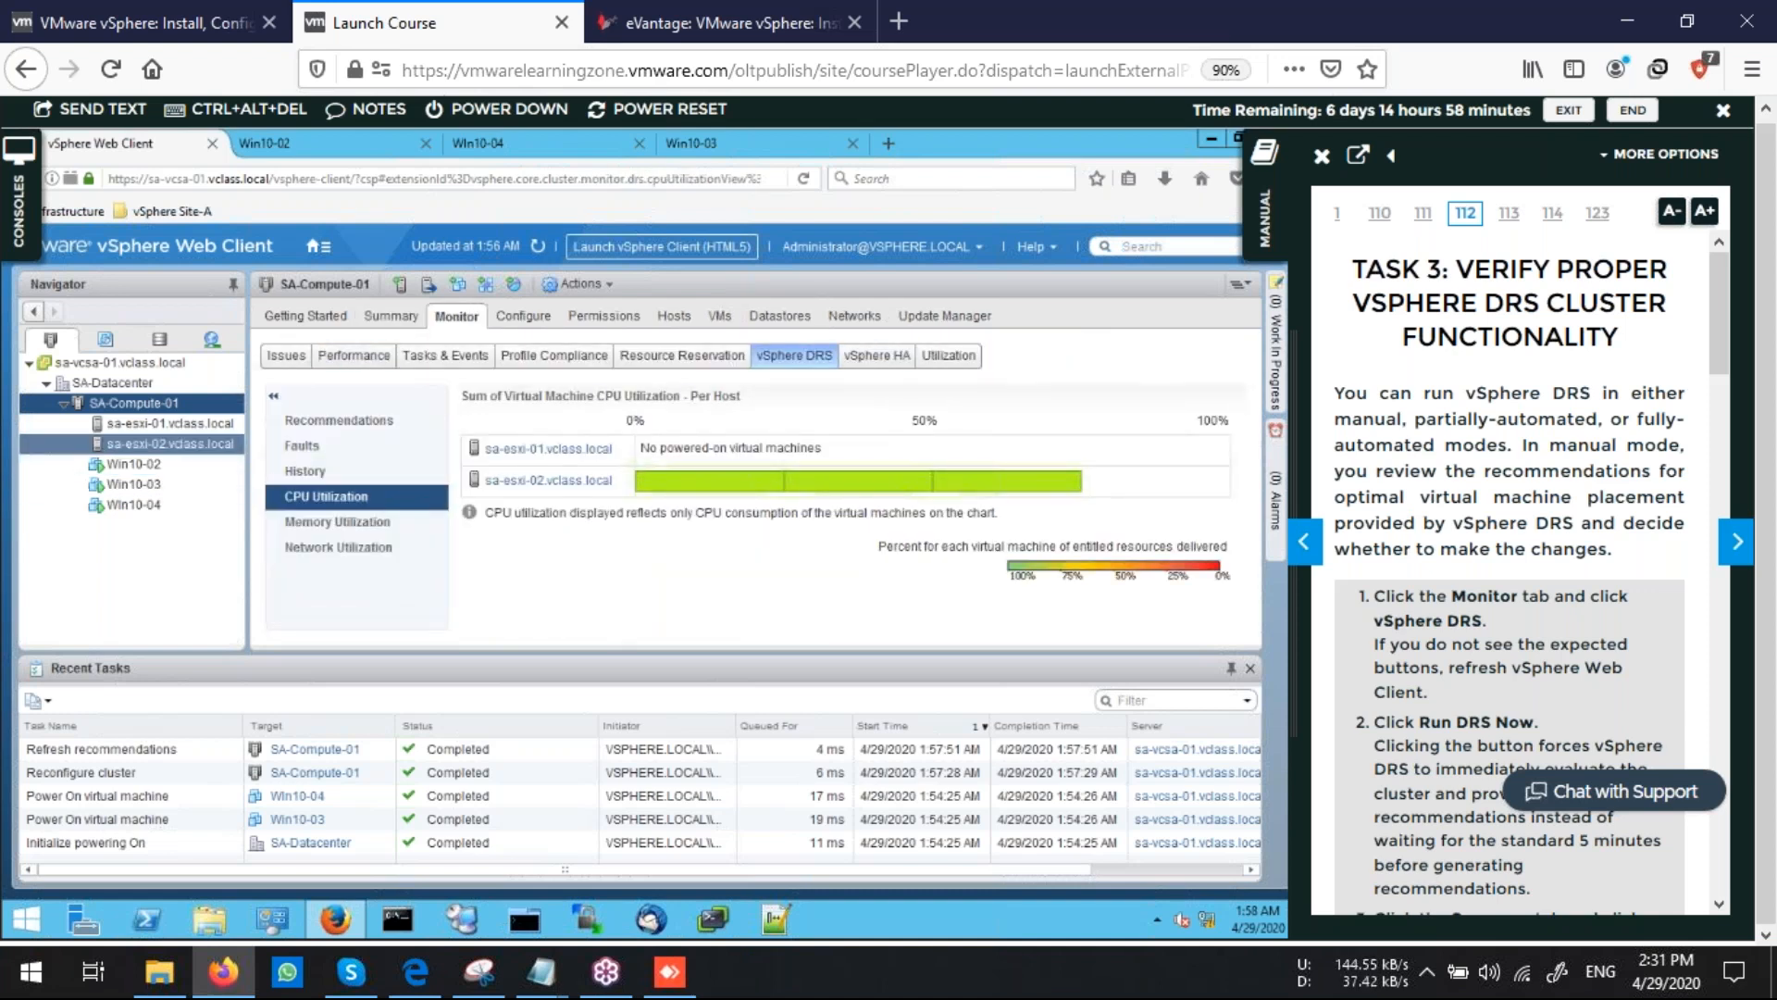
click(339, 420)
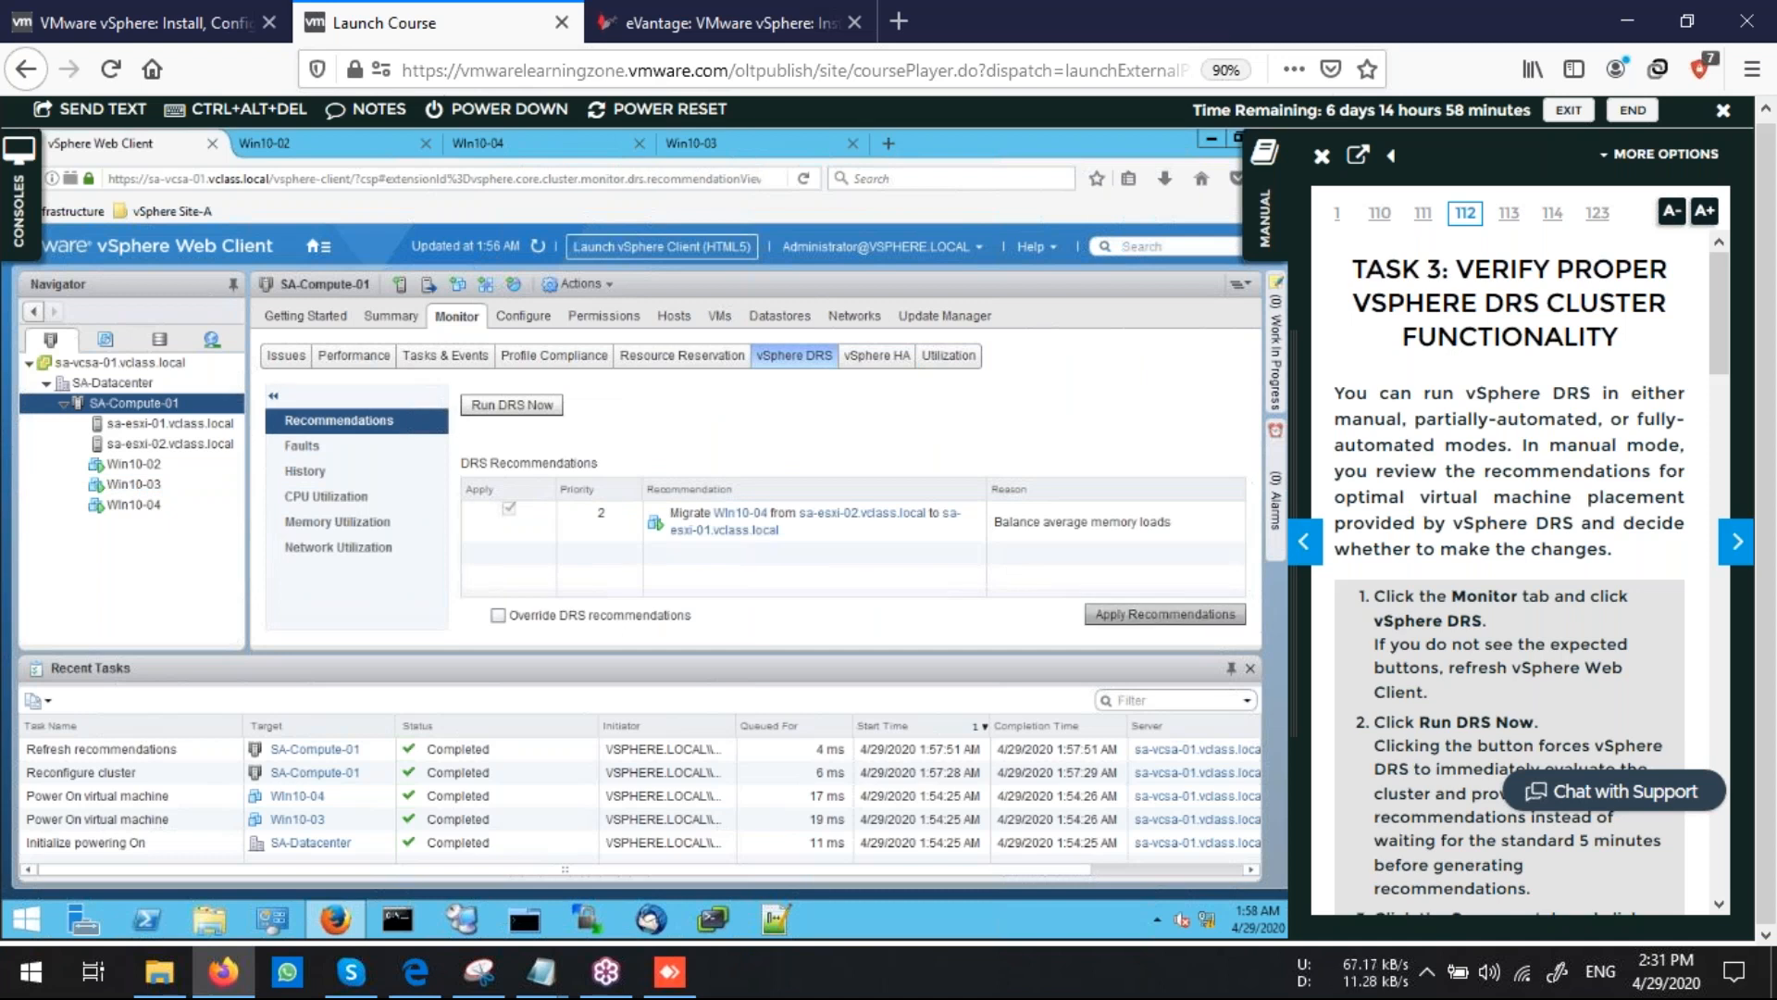
click(1166, 614)
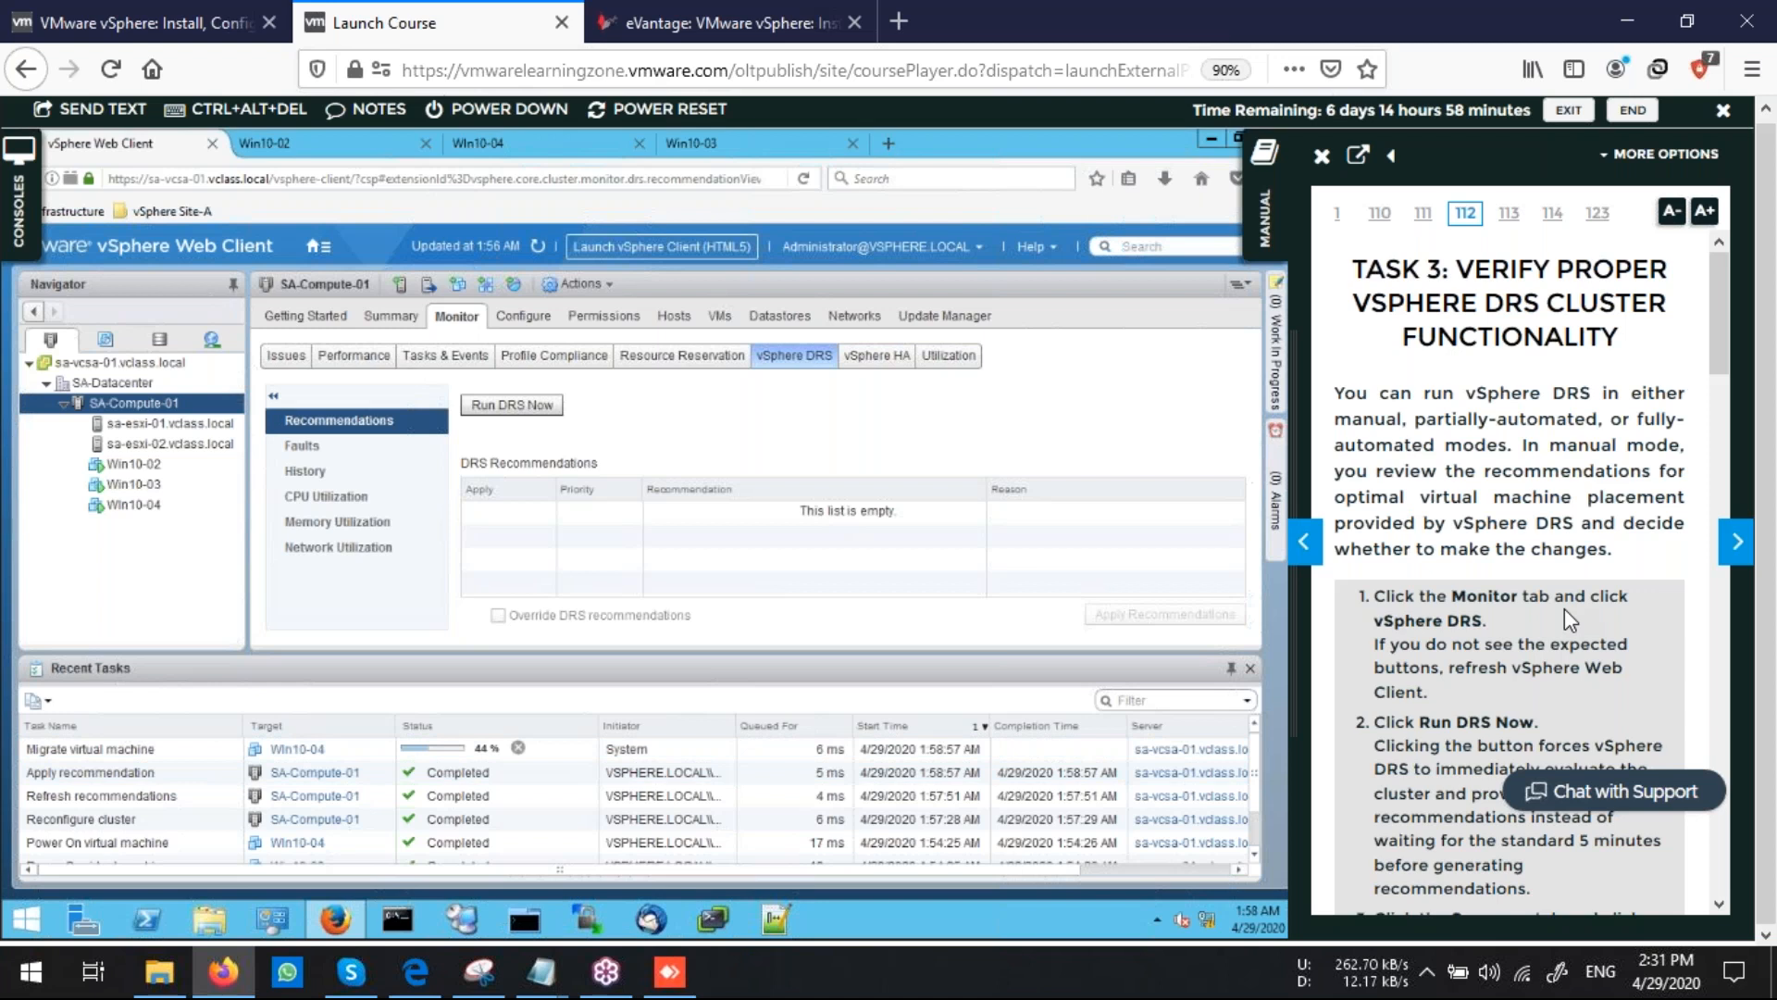
Review Win10-04's host placement, the cluster's per-host CPU utilization and the refreshed vSphere DRS summary
scroll(1564, 608, down, 5)
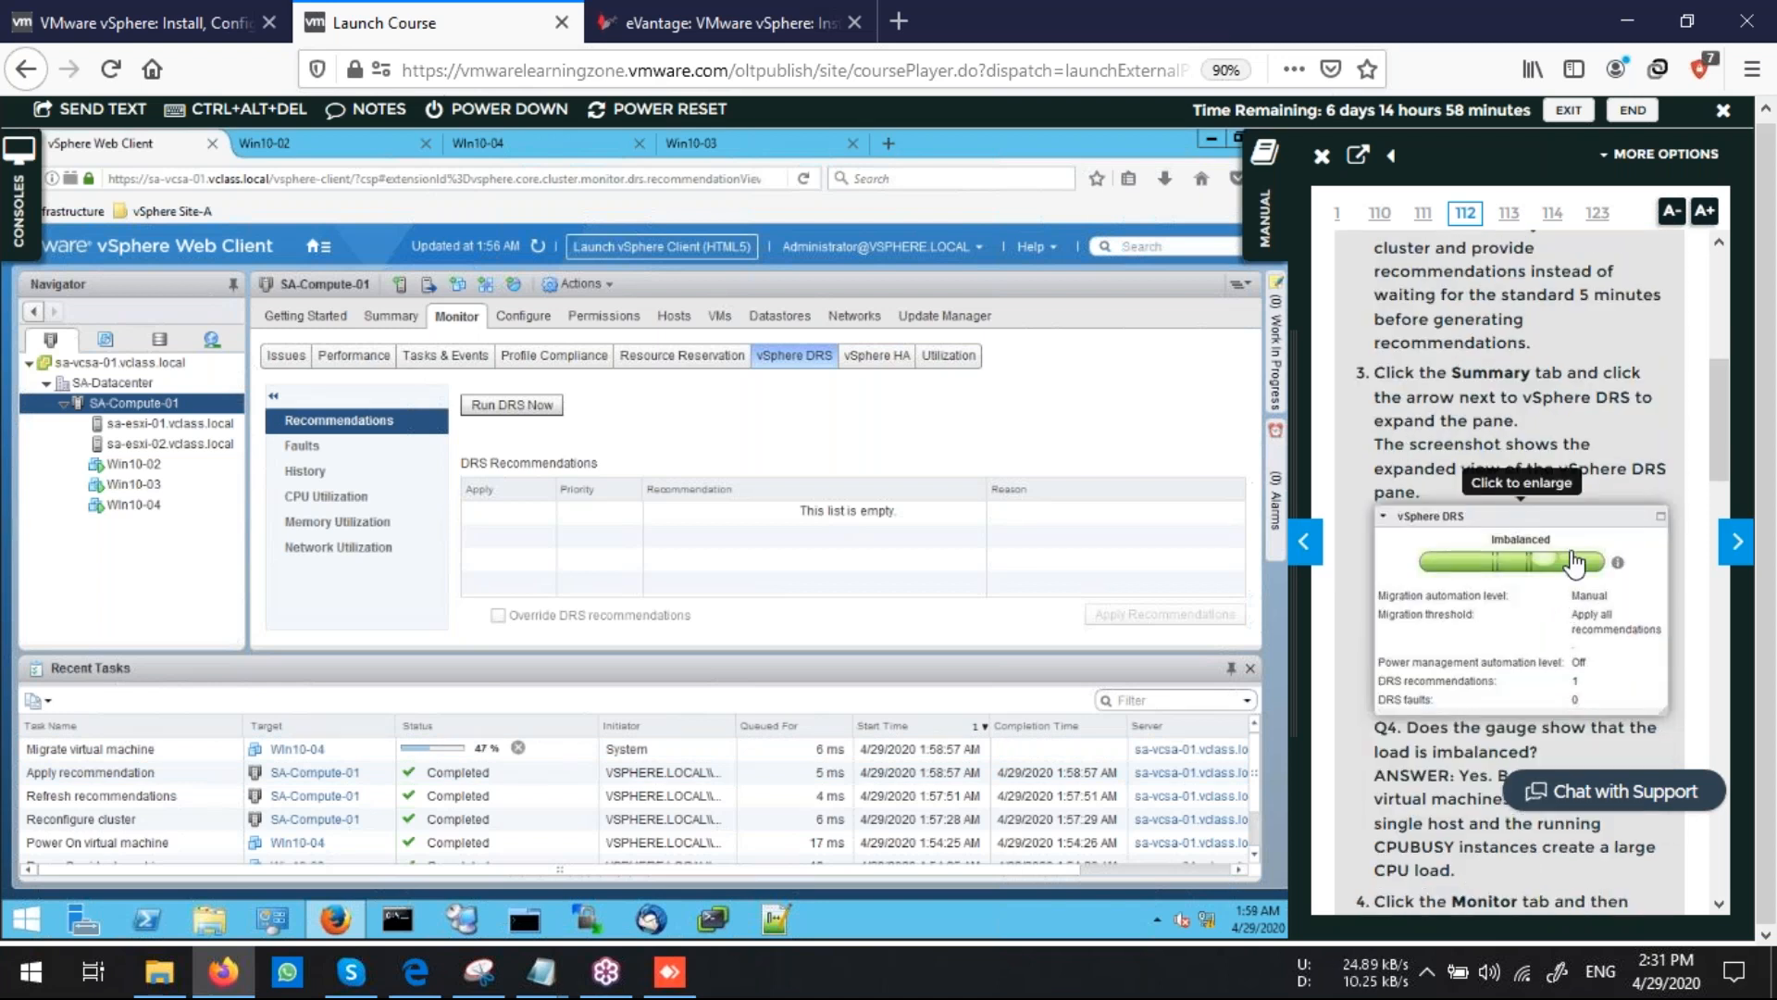
scroll(1574, 562, down, 6)
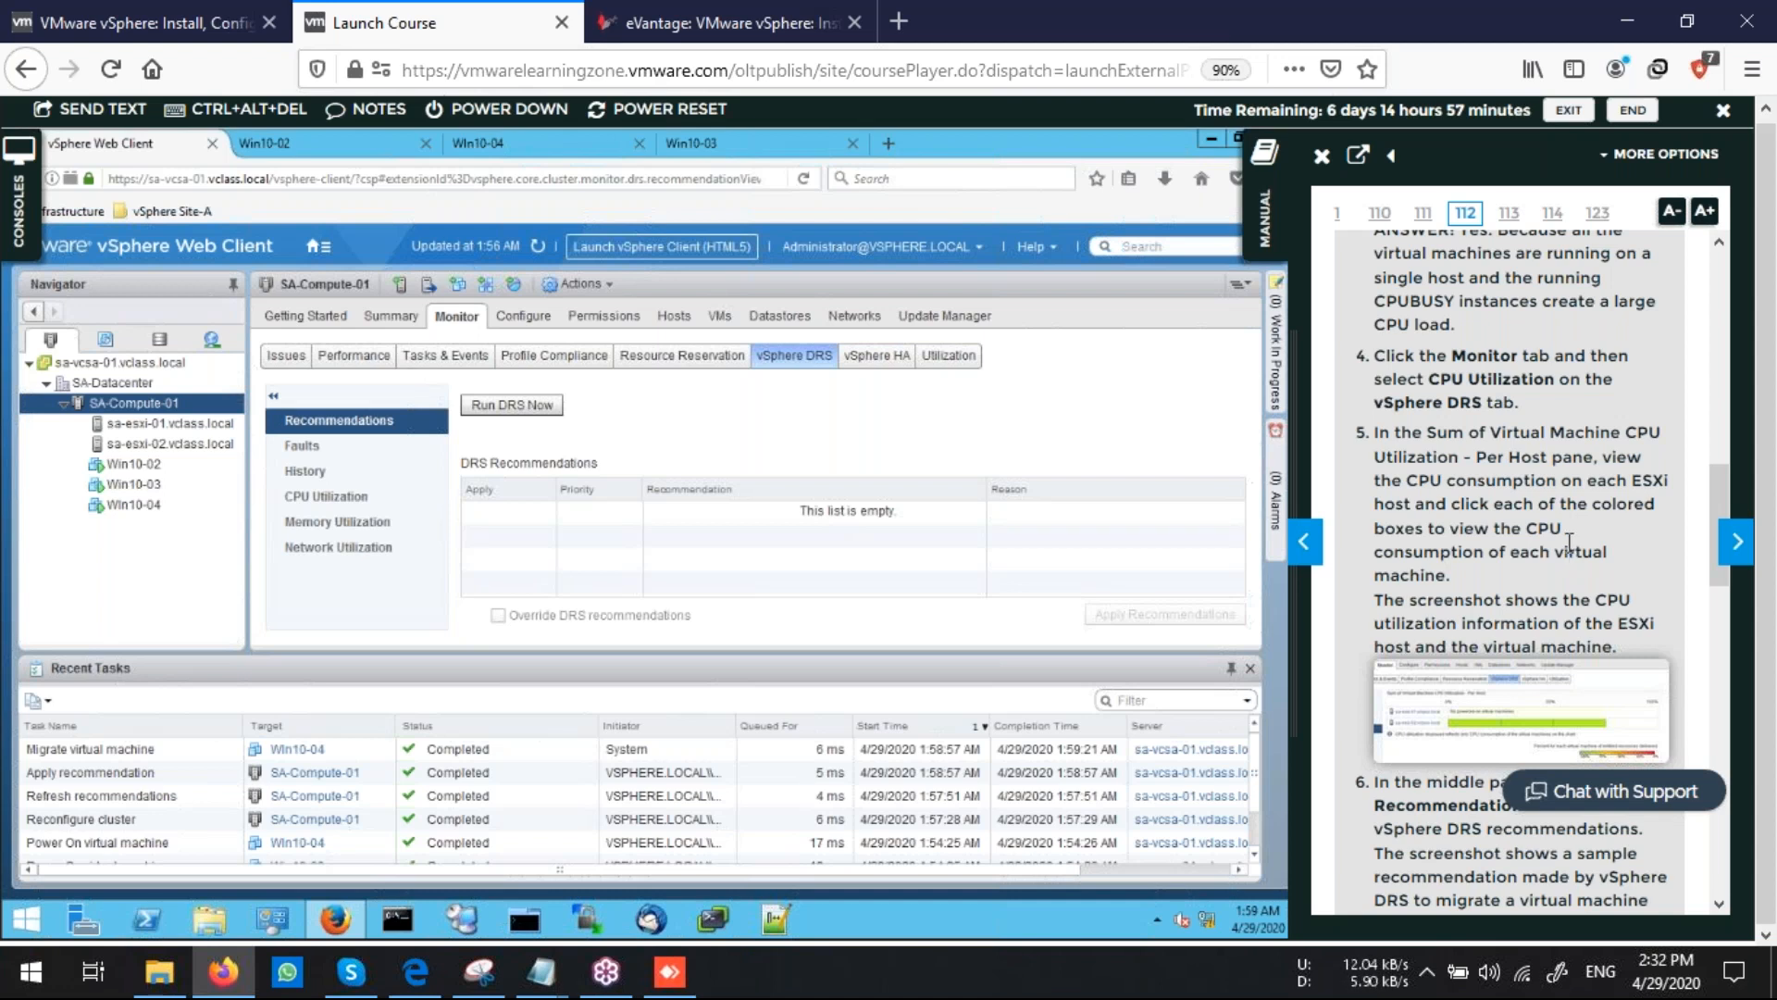
click(133, 505)
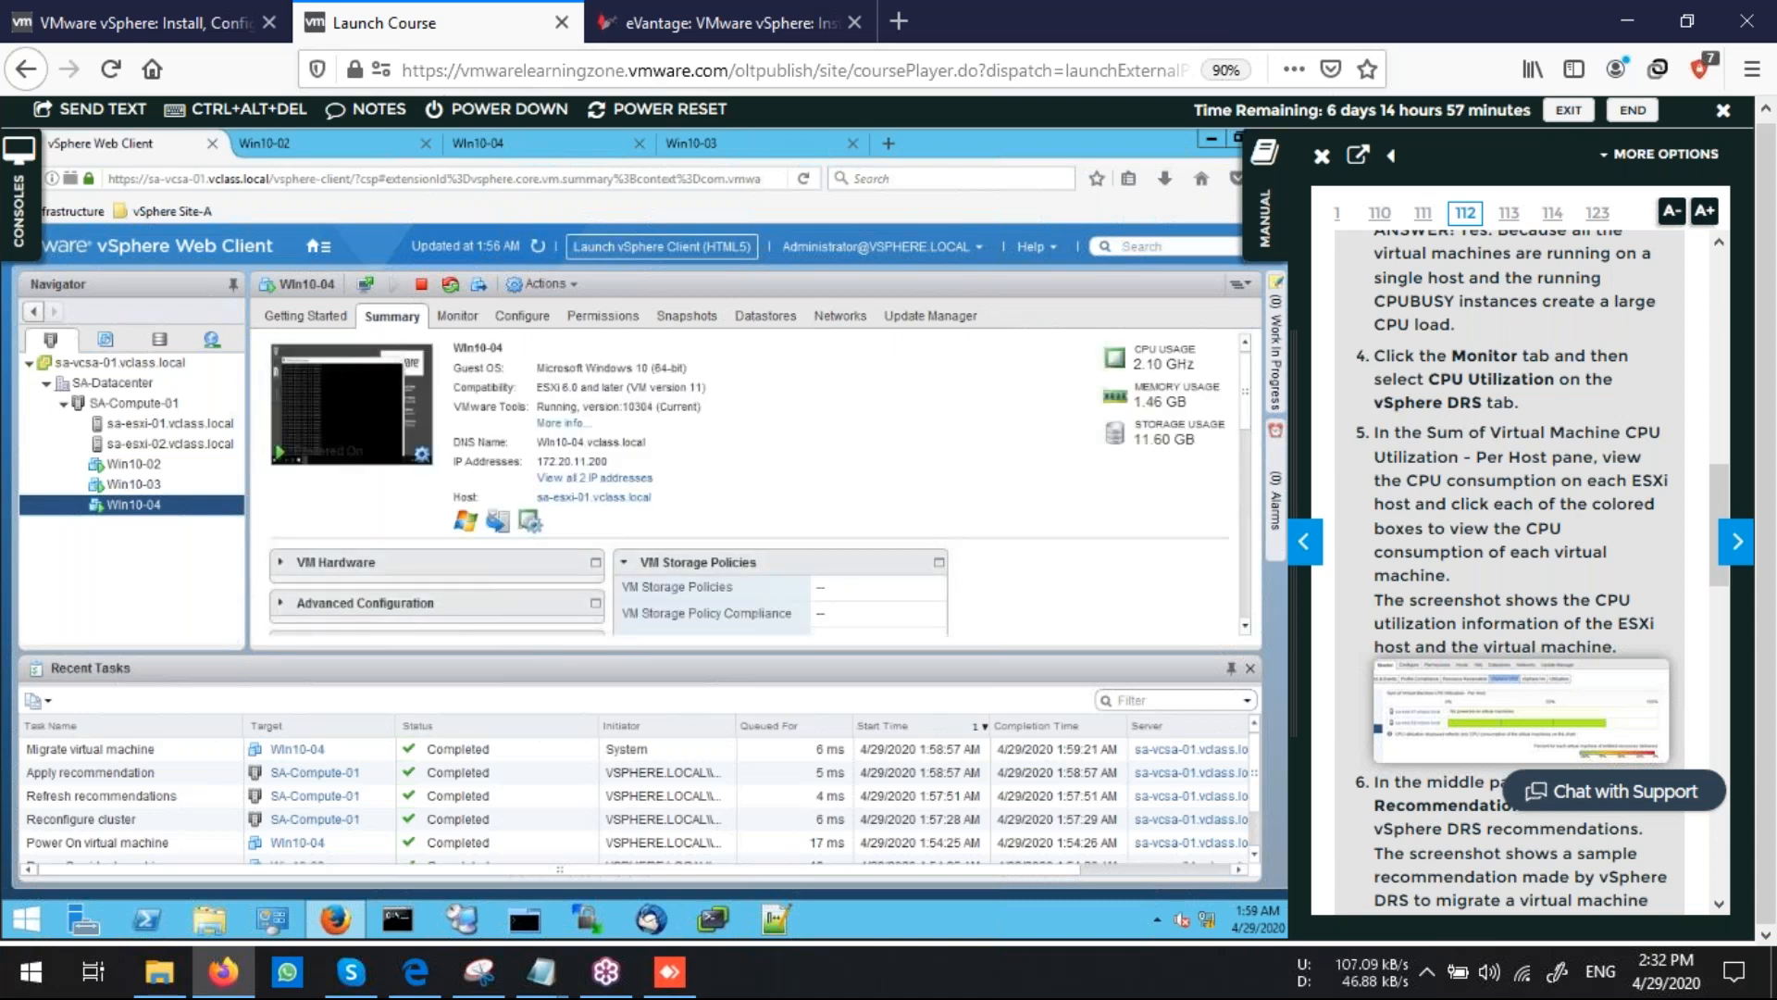
click(134, 403)
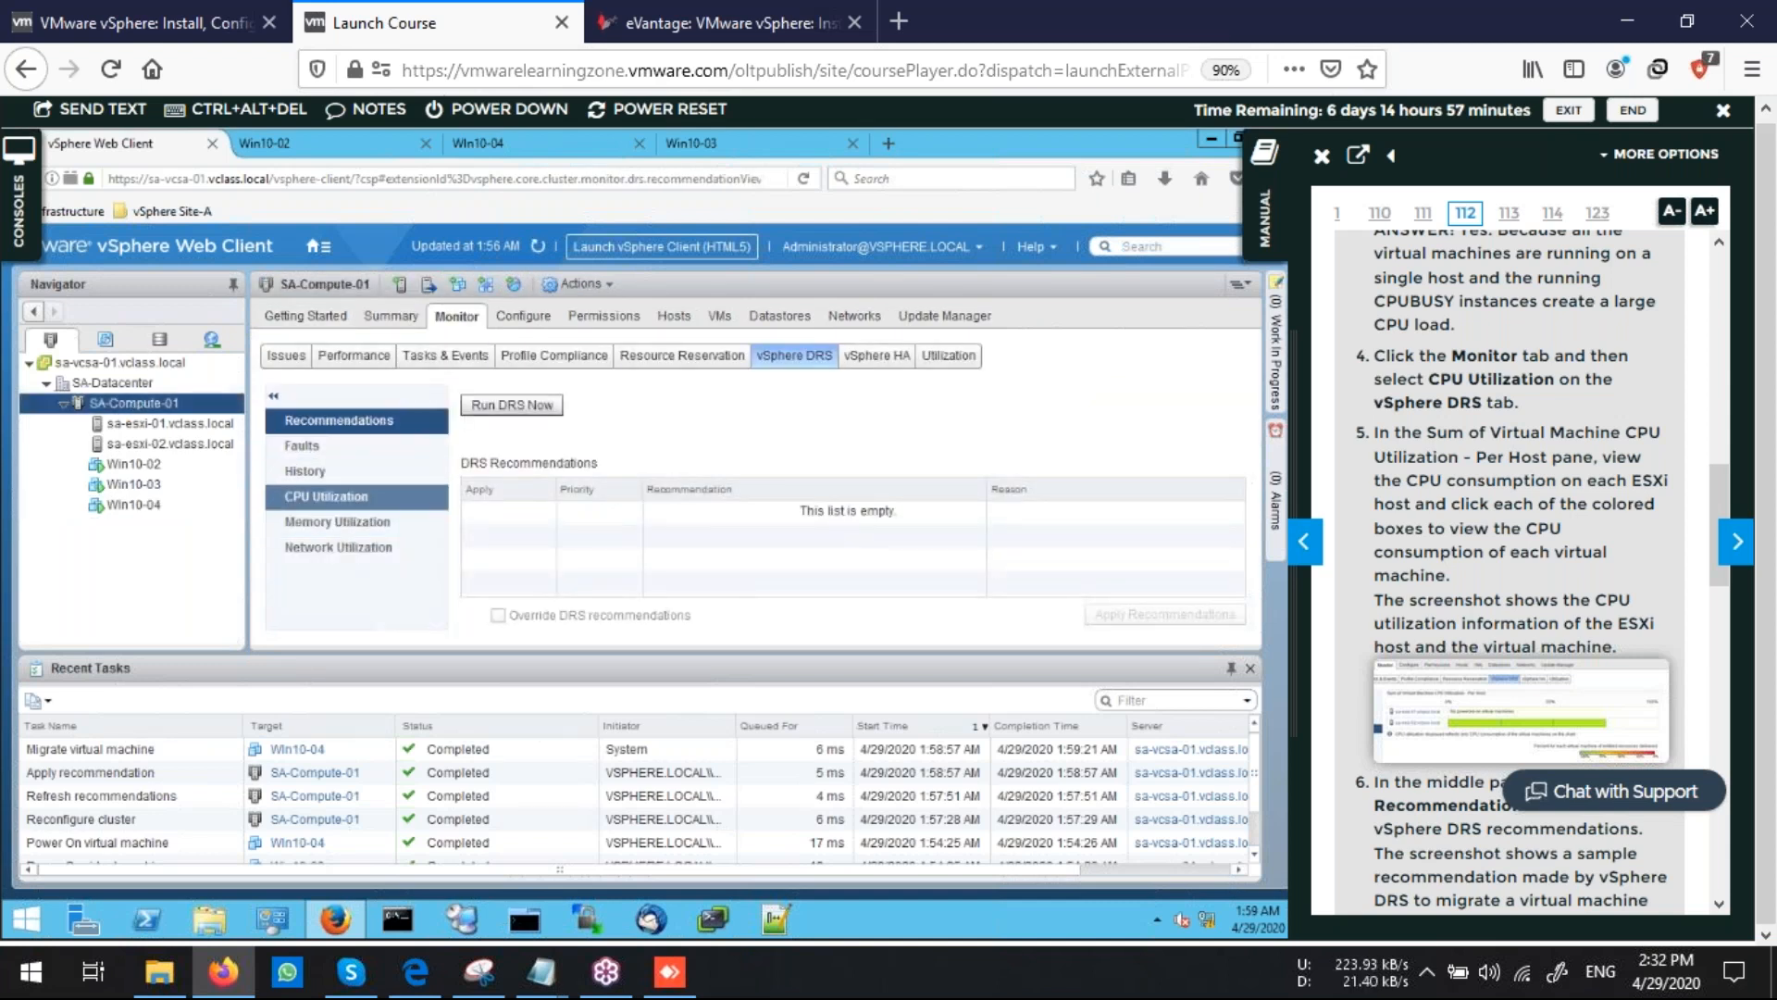
click(326, 496)
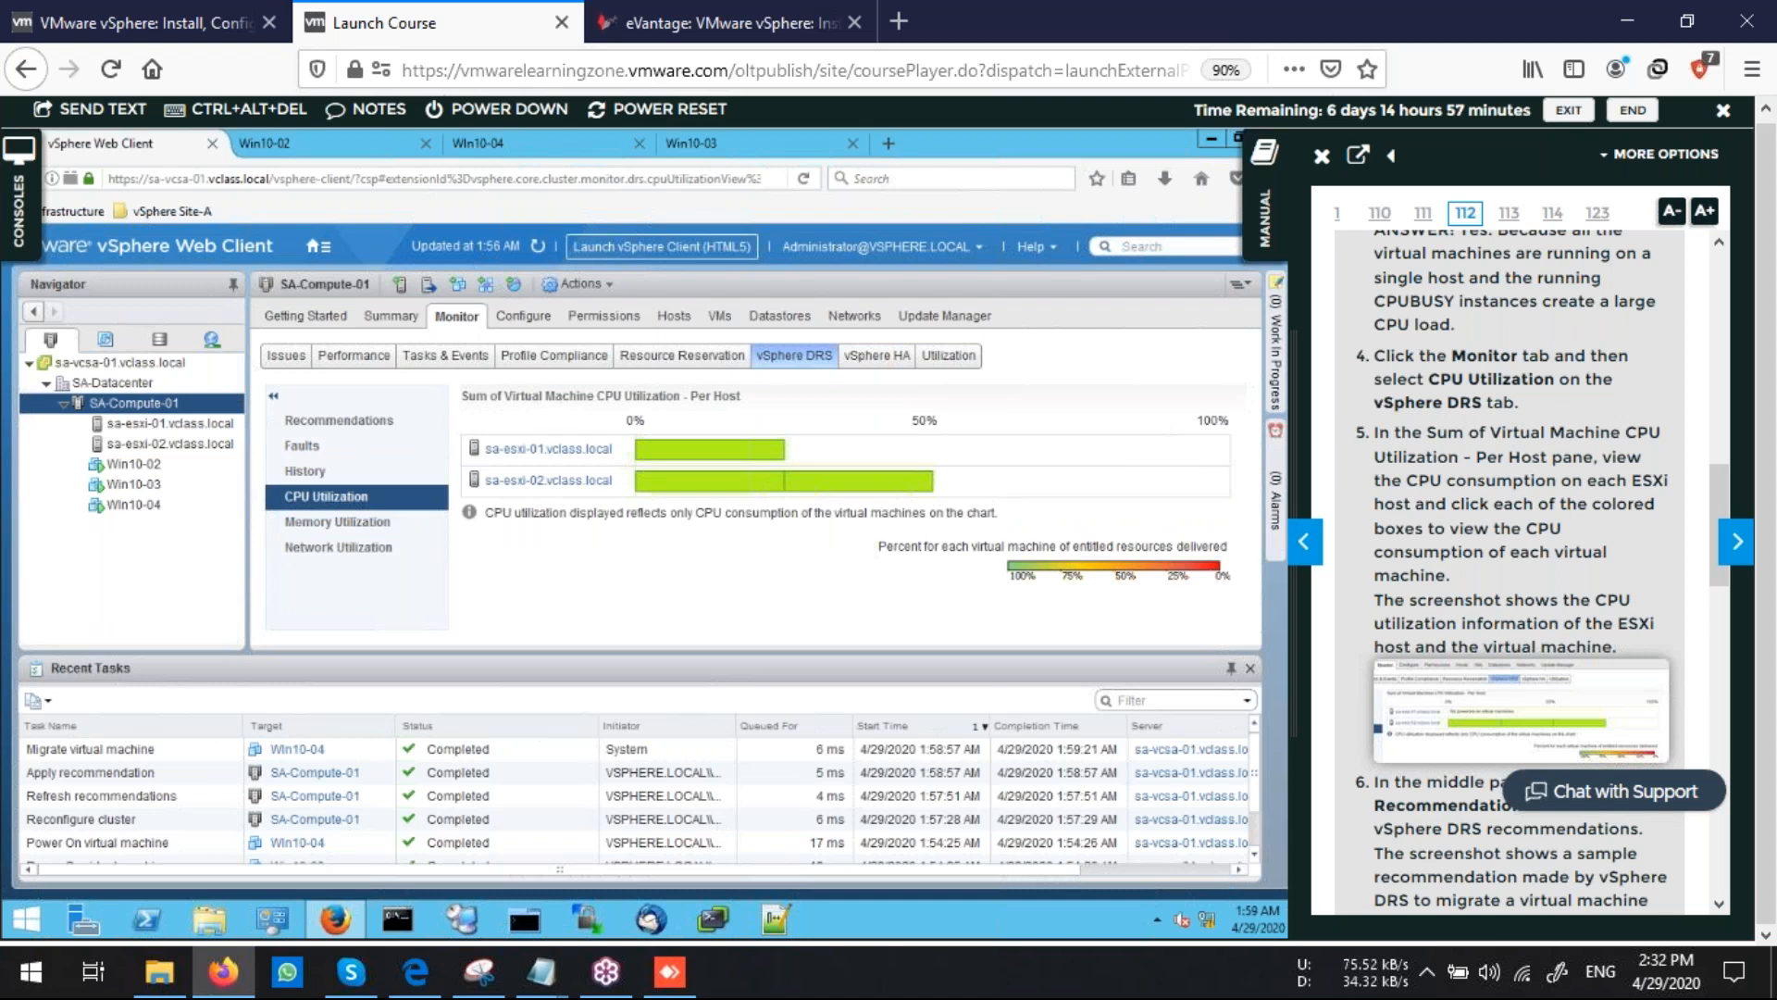
click(369, 317)
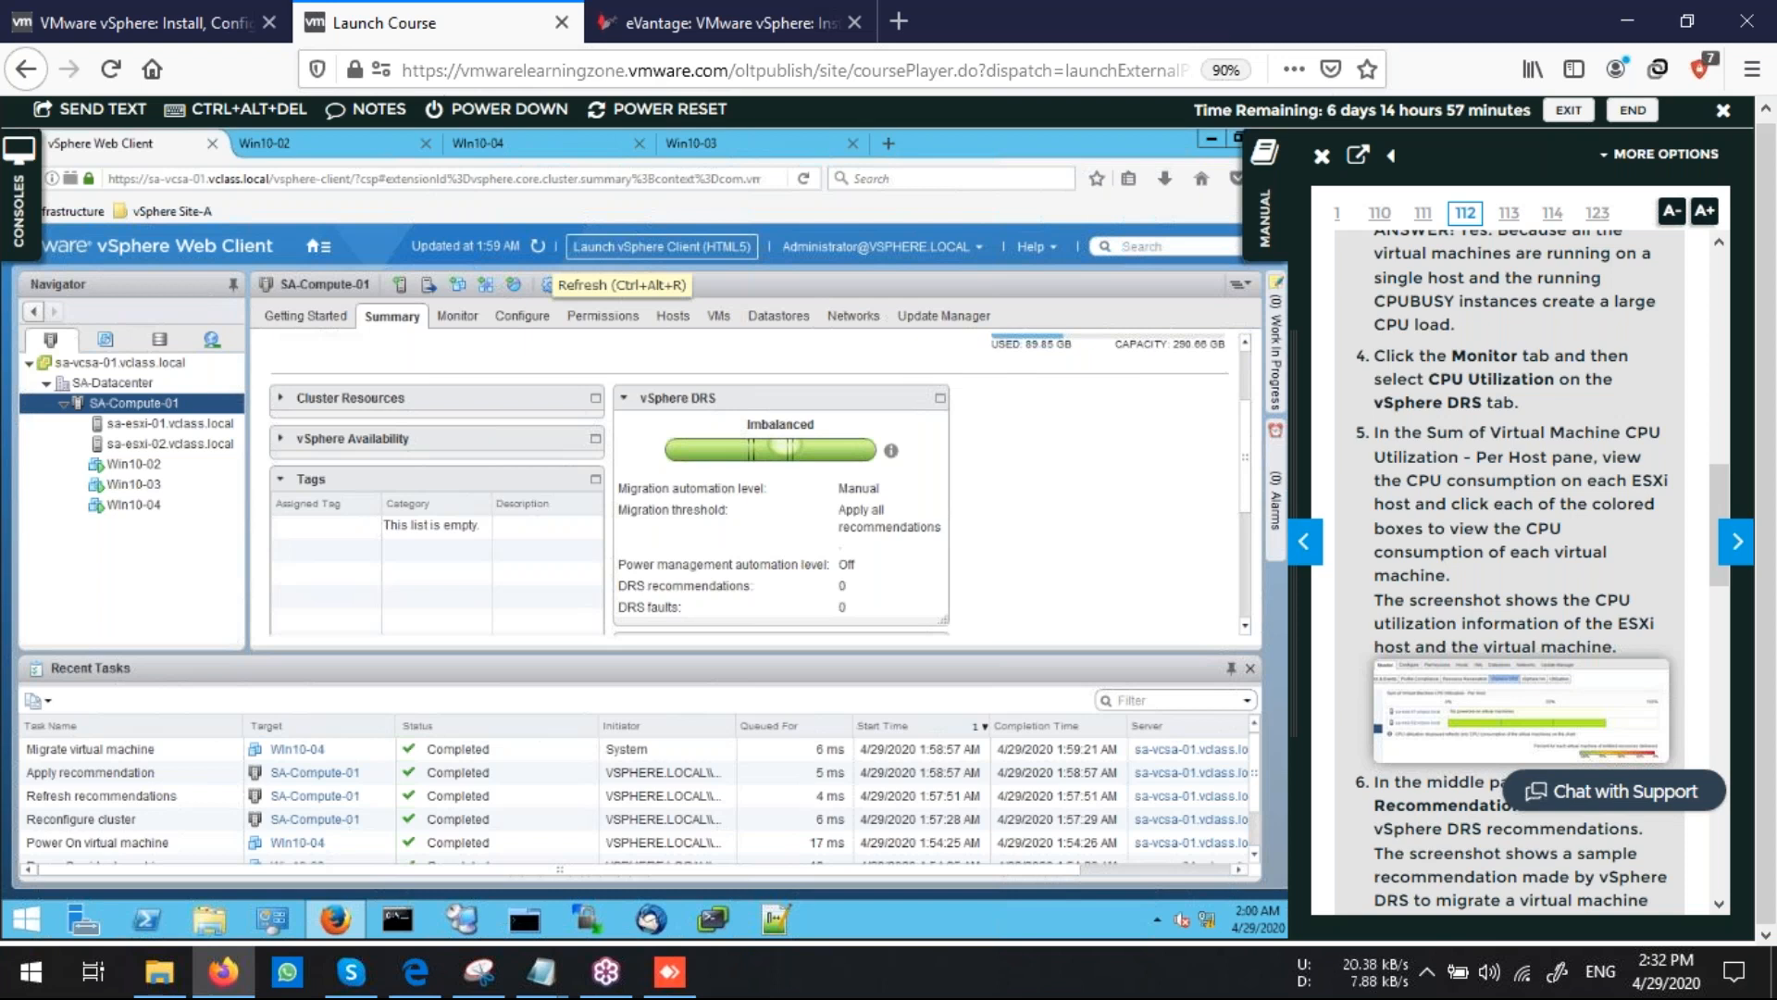
click(537, 246)
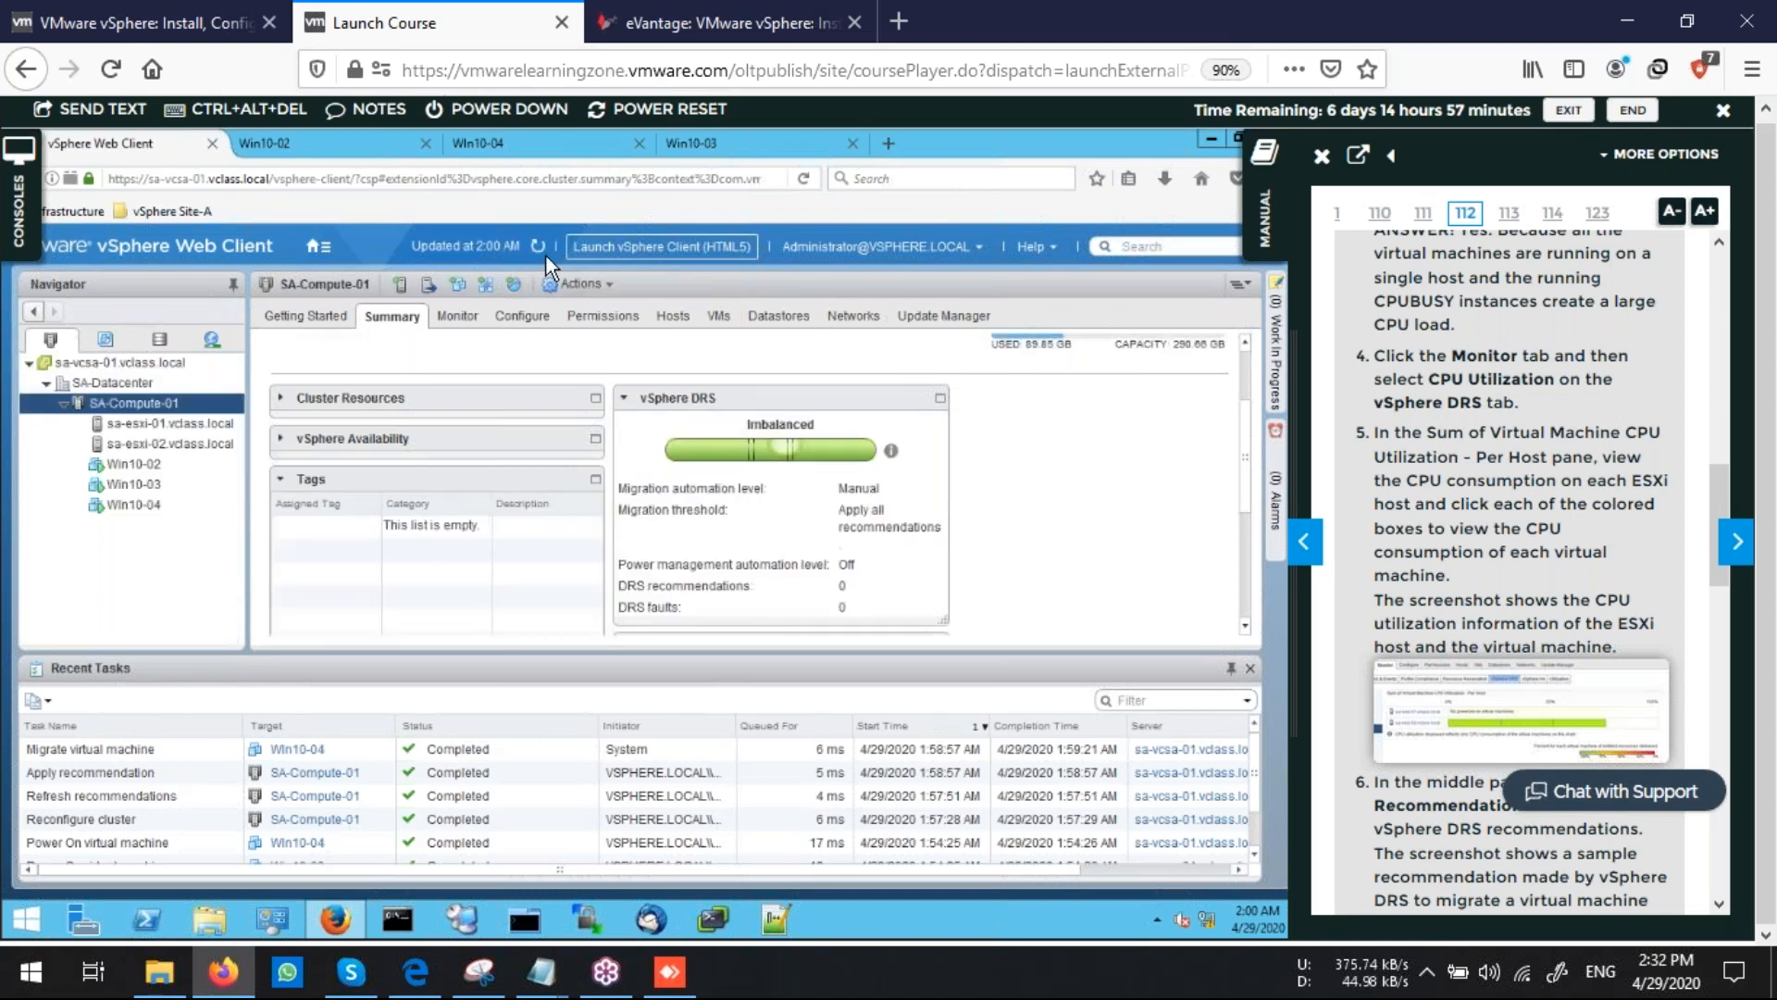
Stop the CPUBUSY script in the Win10-02 console by closing its script window
scroll(1522, 638, down, 5)
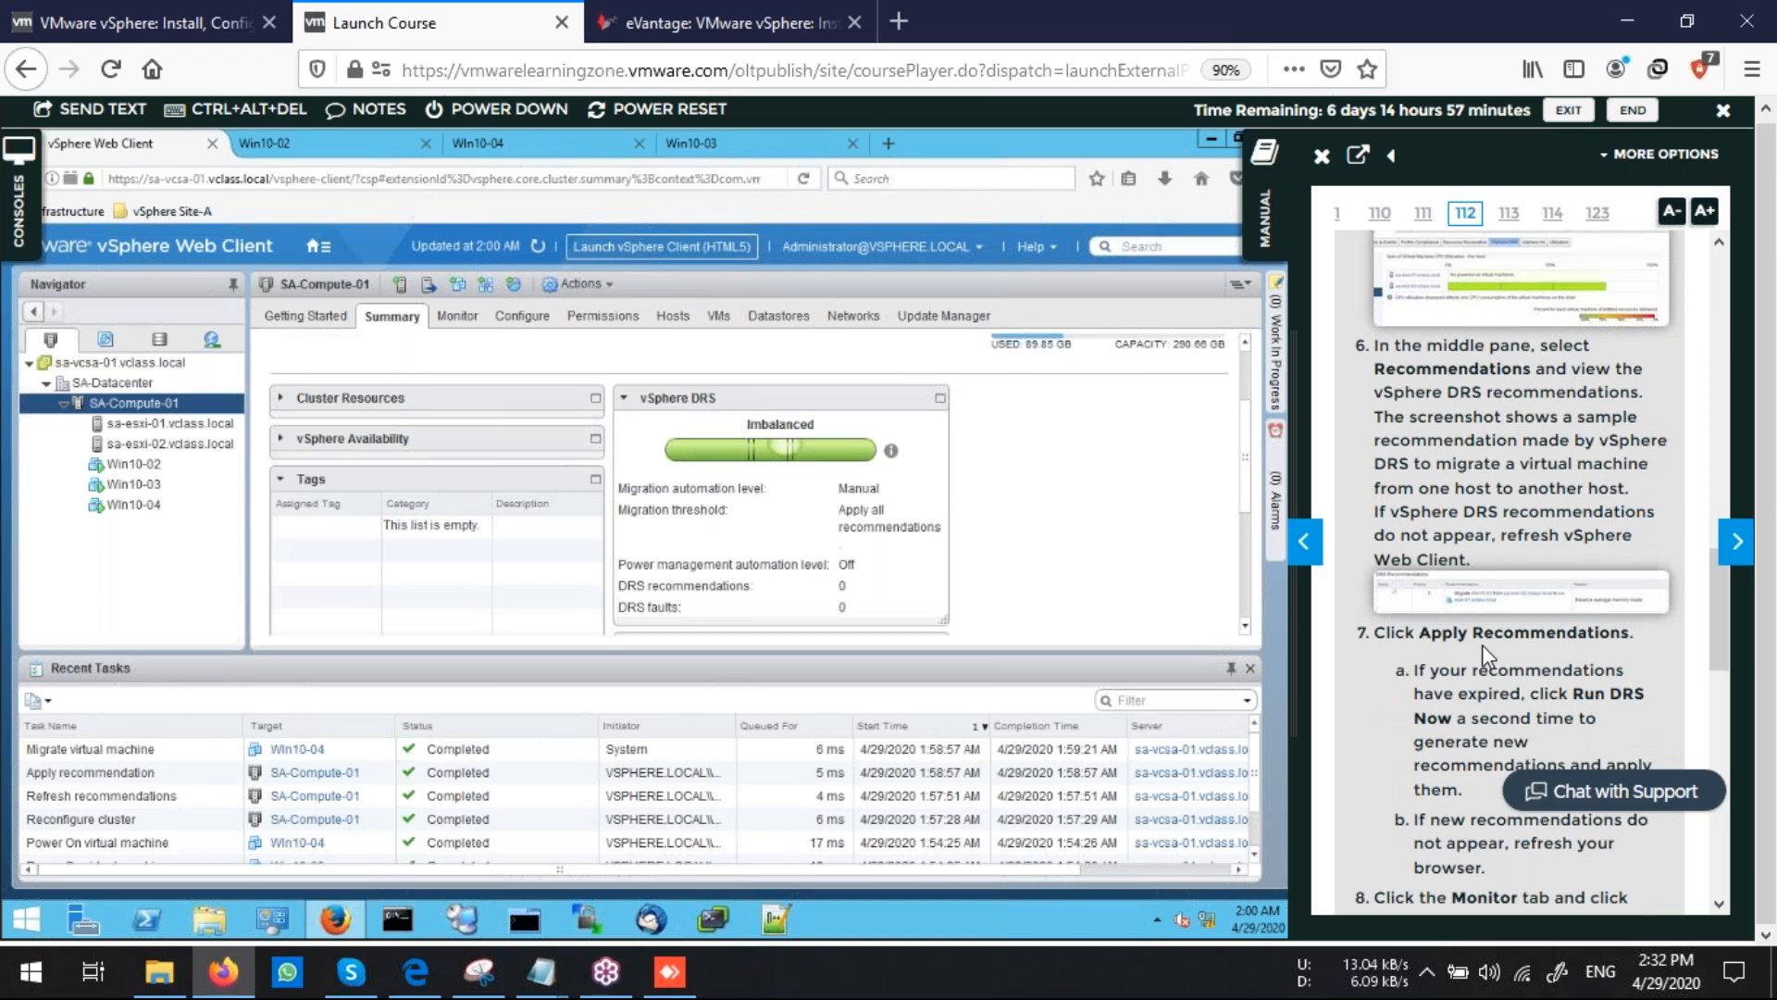
scroll(1481, 644, down, 4)
scroll(1485, 645, down, 5)
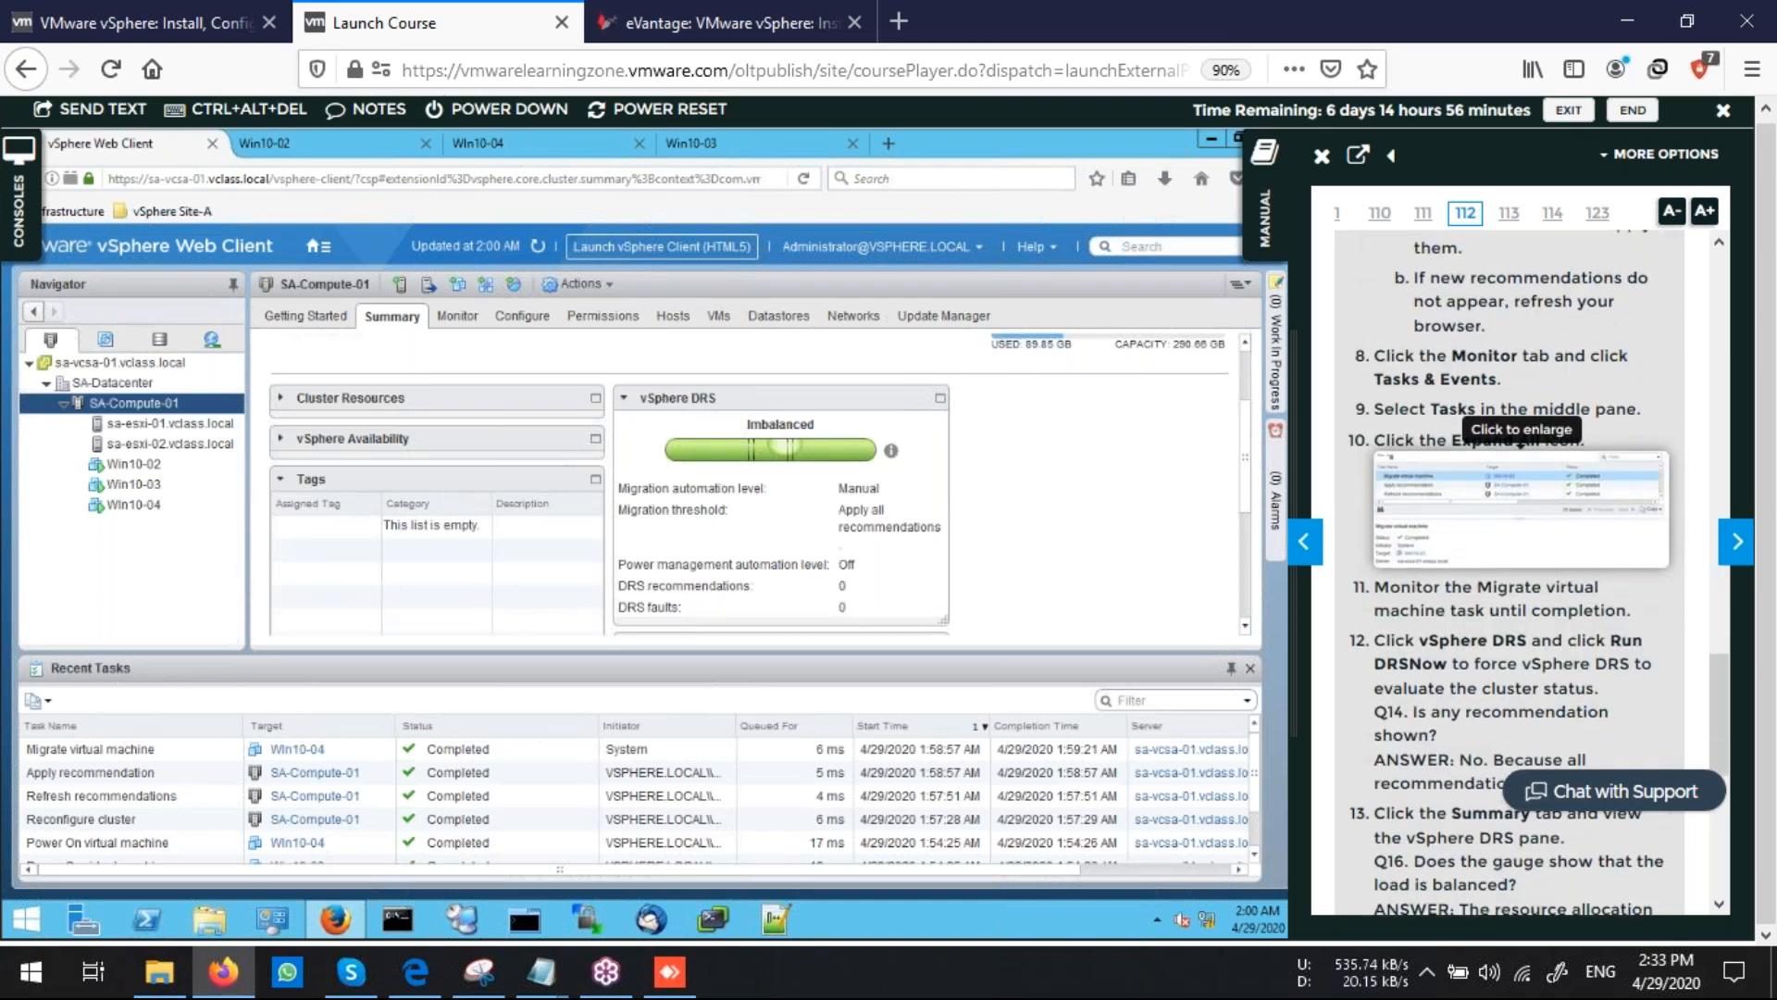
scroll(1485, 645, down, 5)
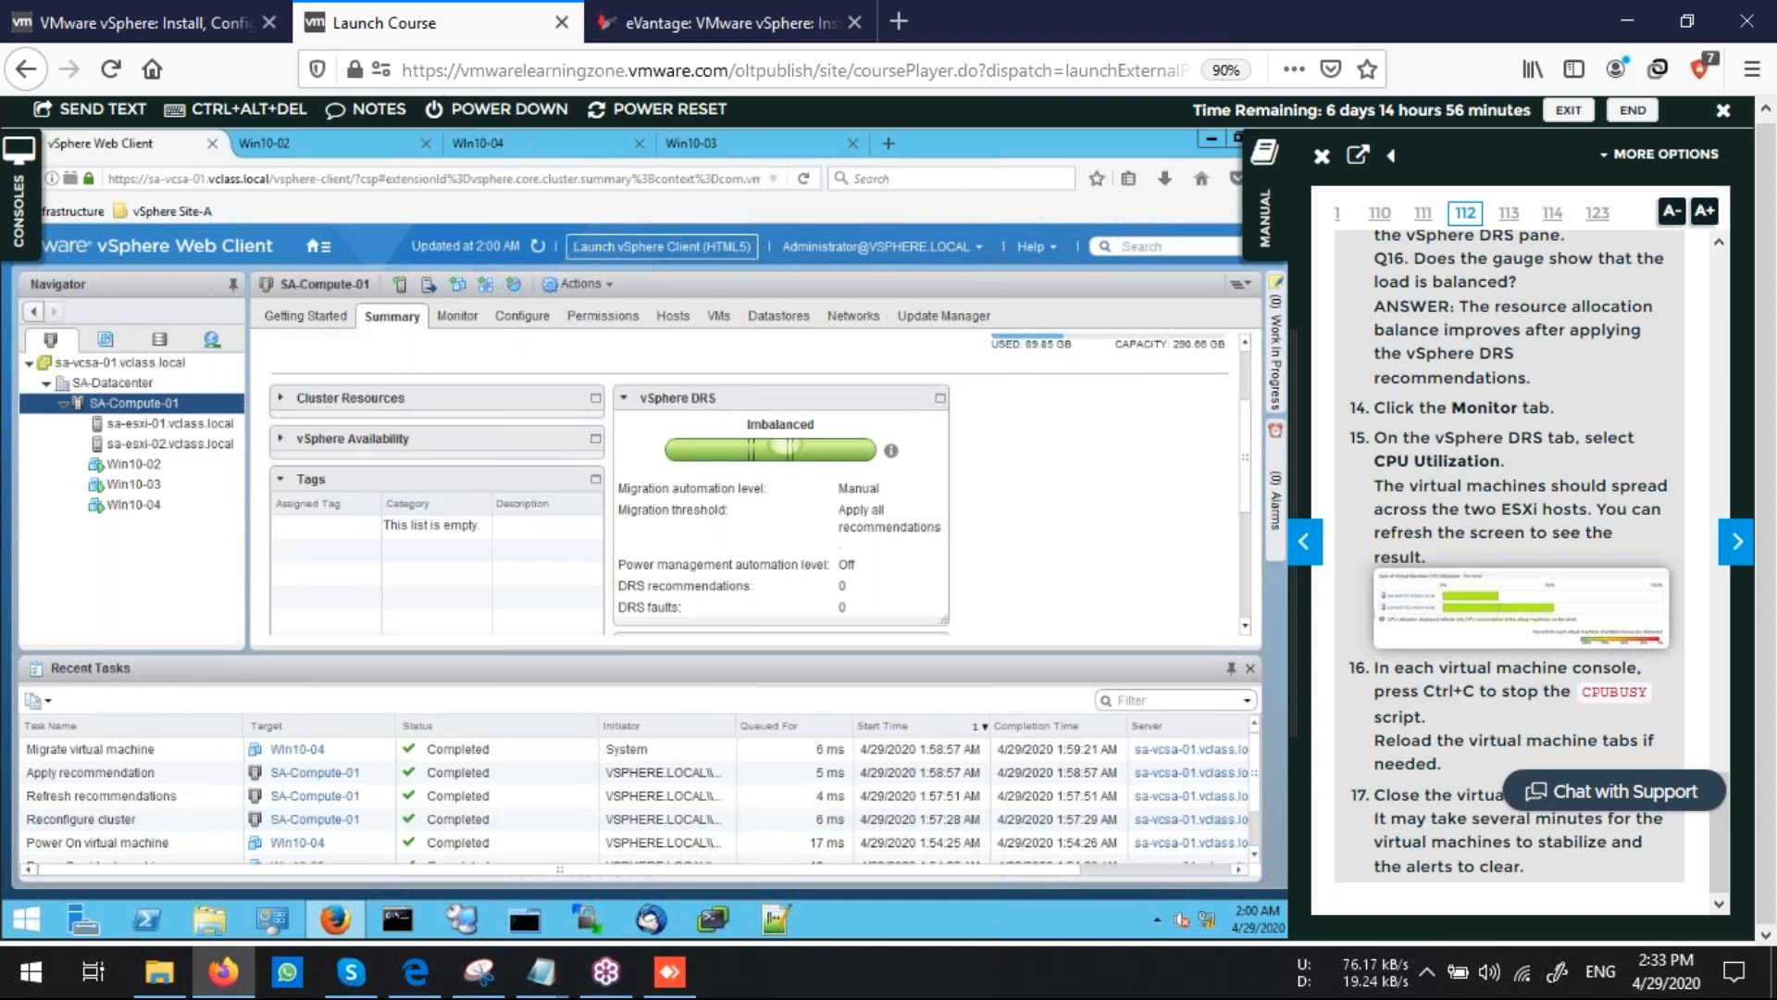
click(287, 143)
click(1057, 387)
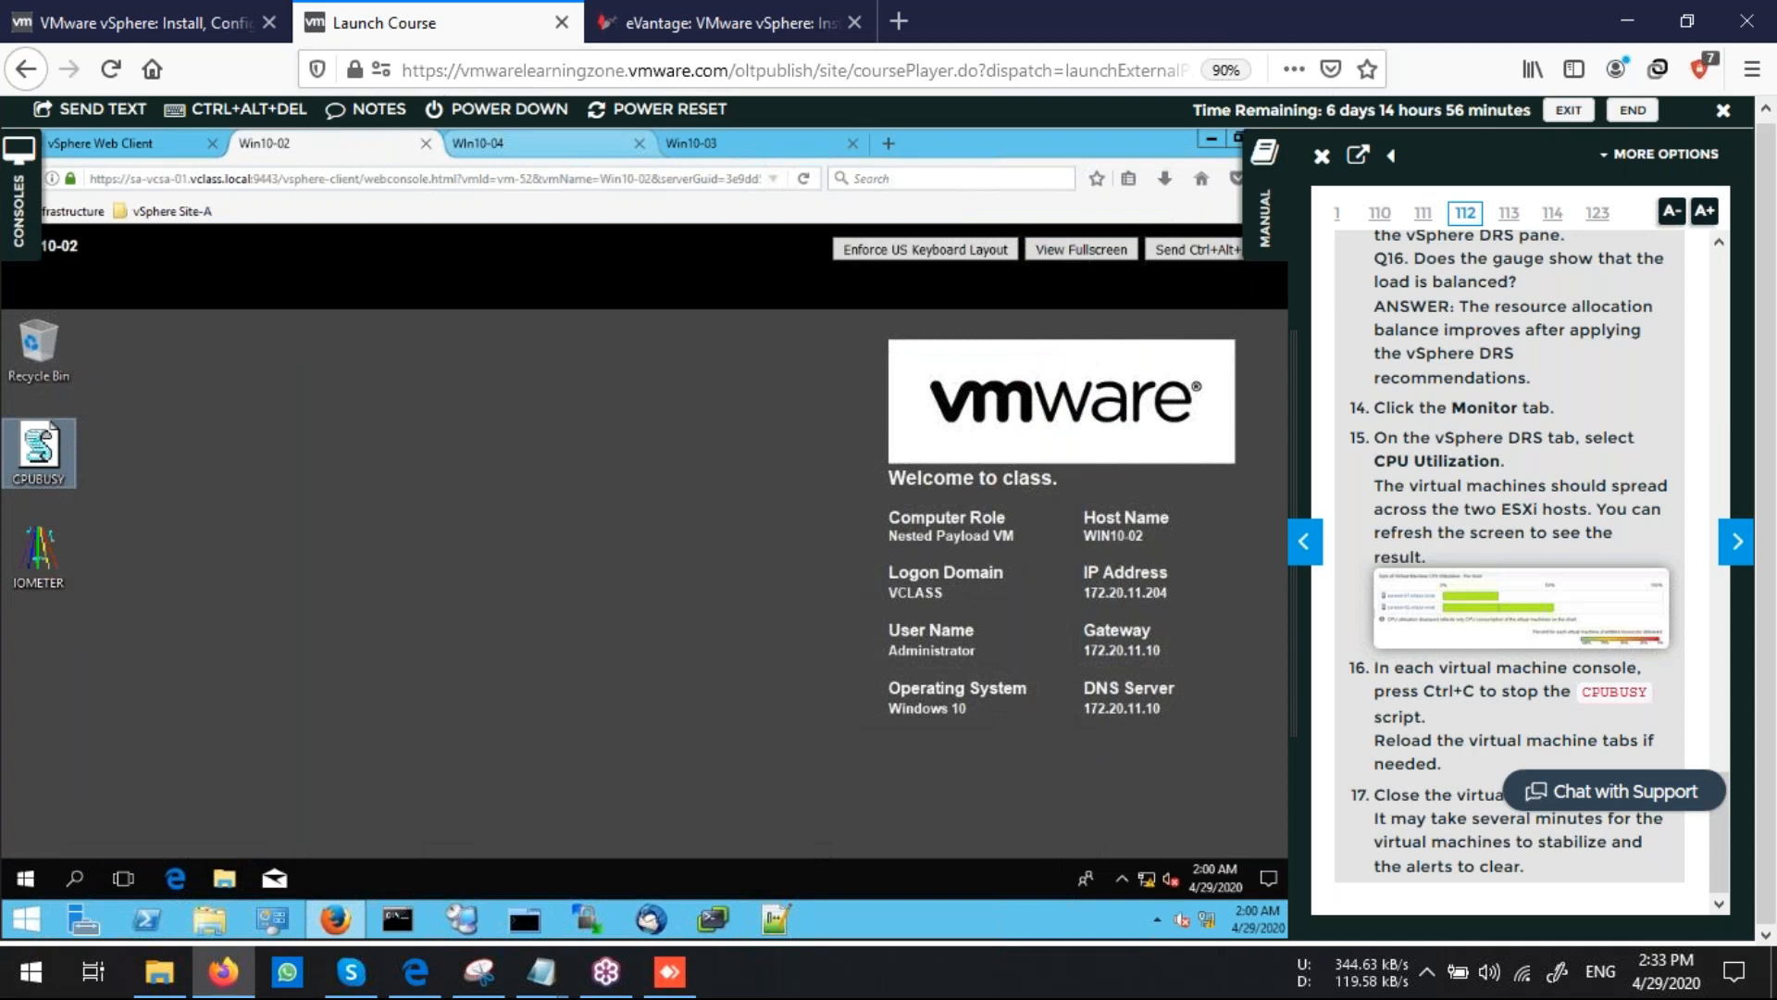
Reload the Win10-04 console and close the CPUBUSY script windows in Win10-04 and Win10-03
click(500, 144)
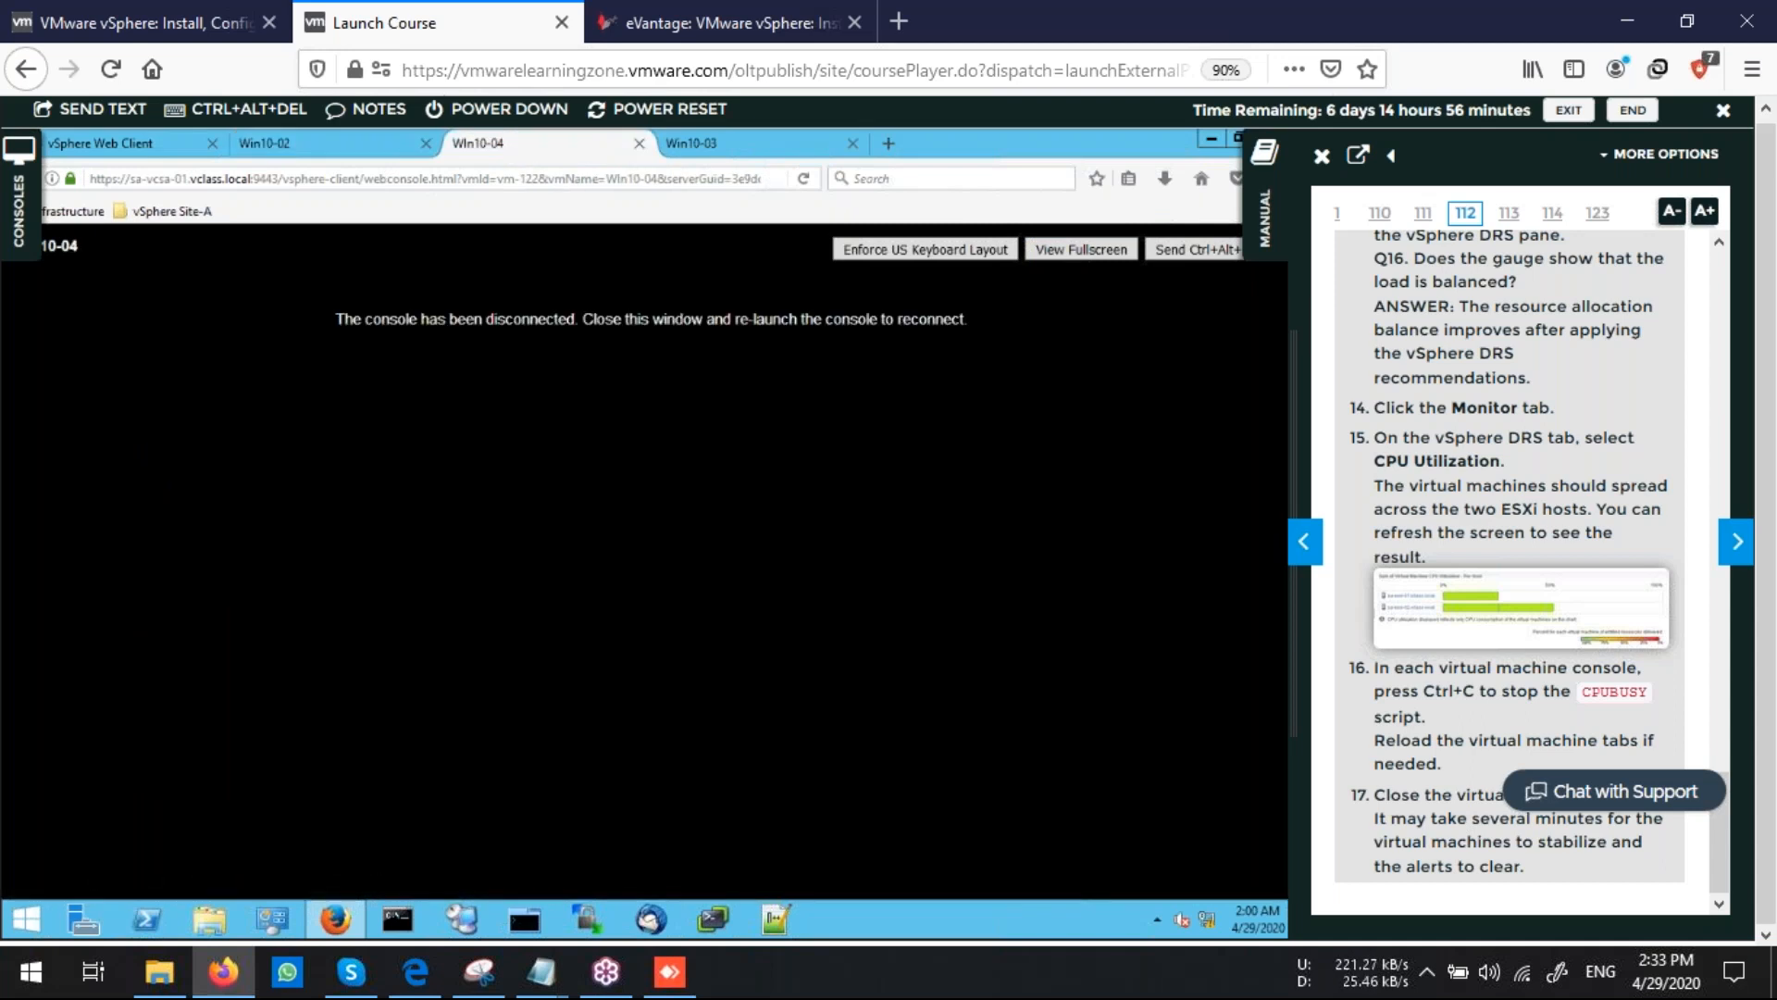
click(804, 178)
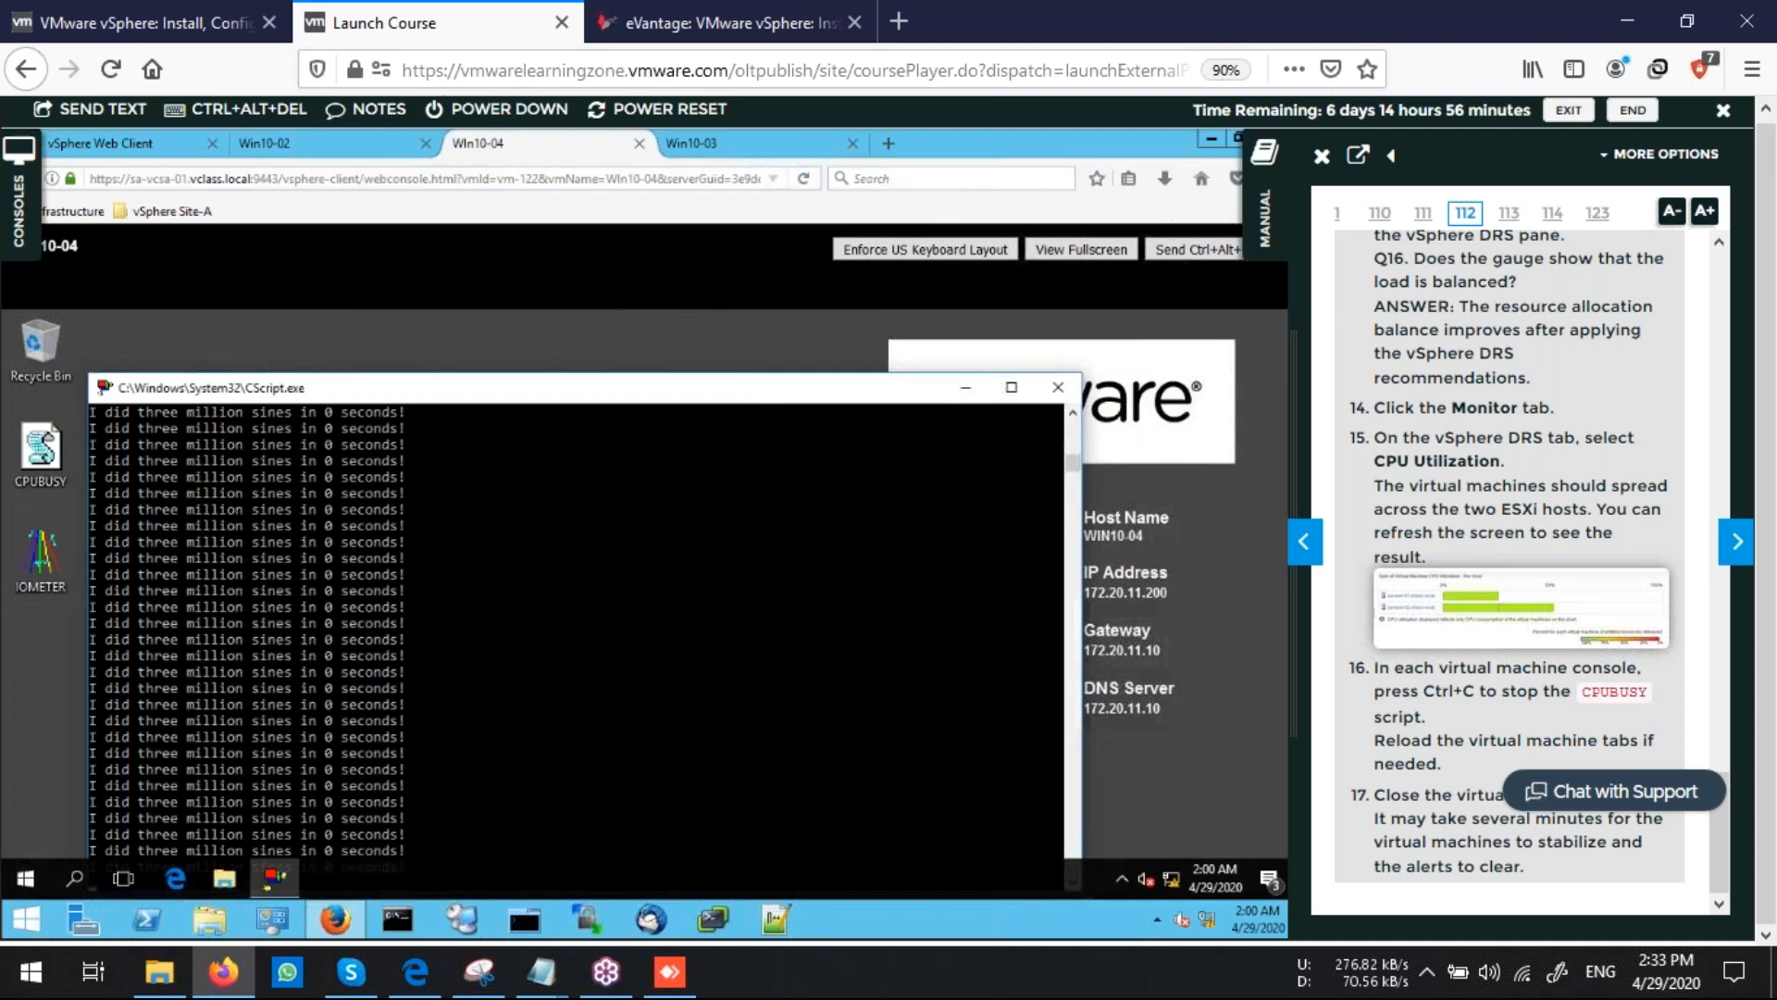
click(1058, 387)
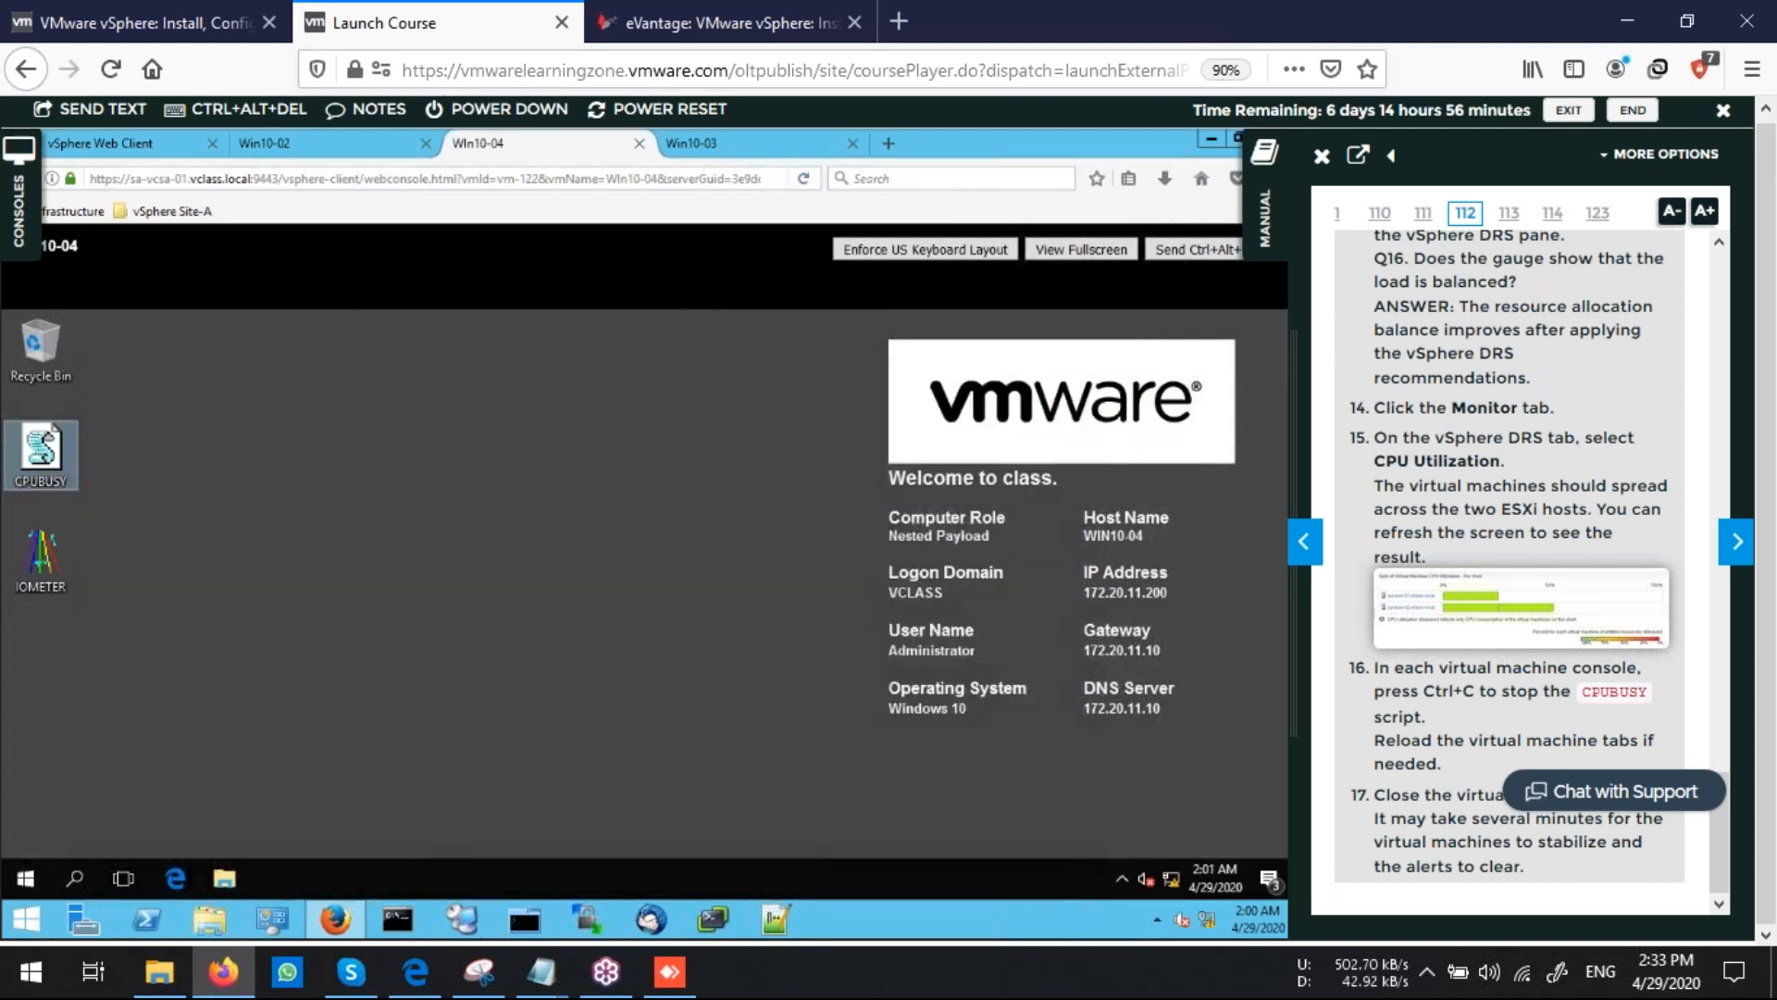
click(732, 143)
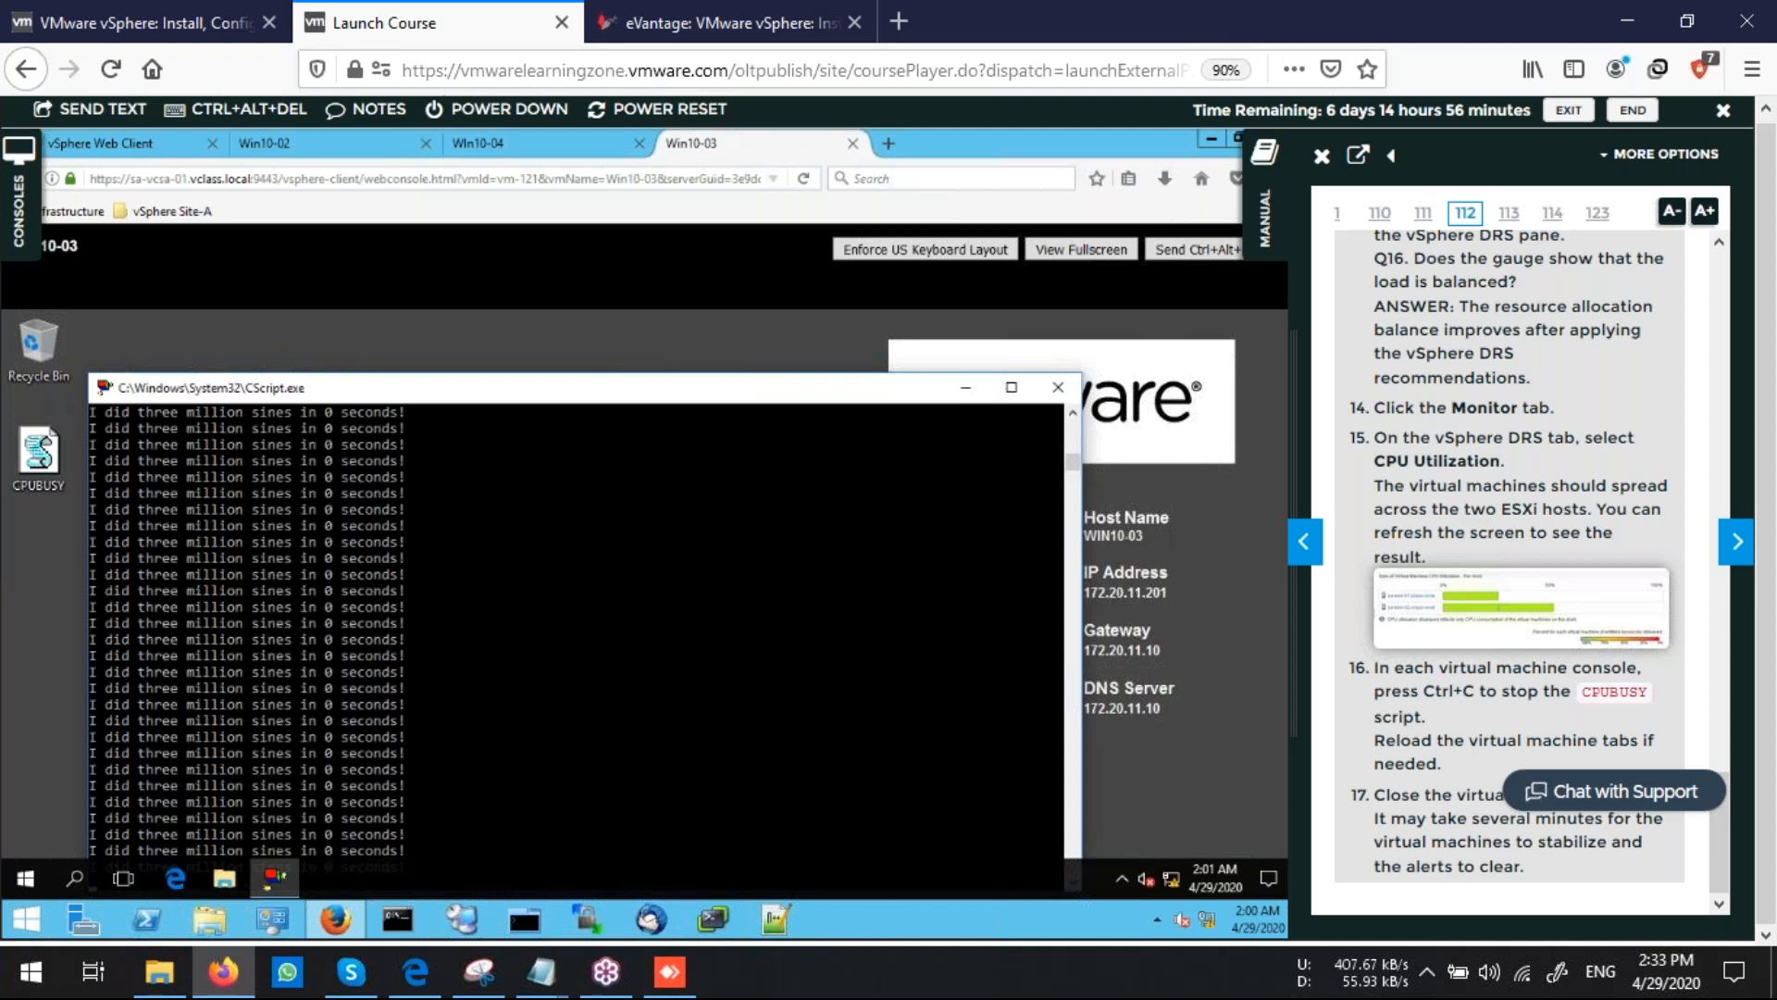
click(1058, 387)
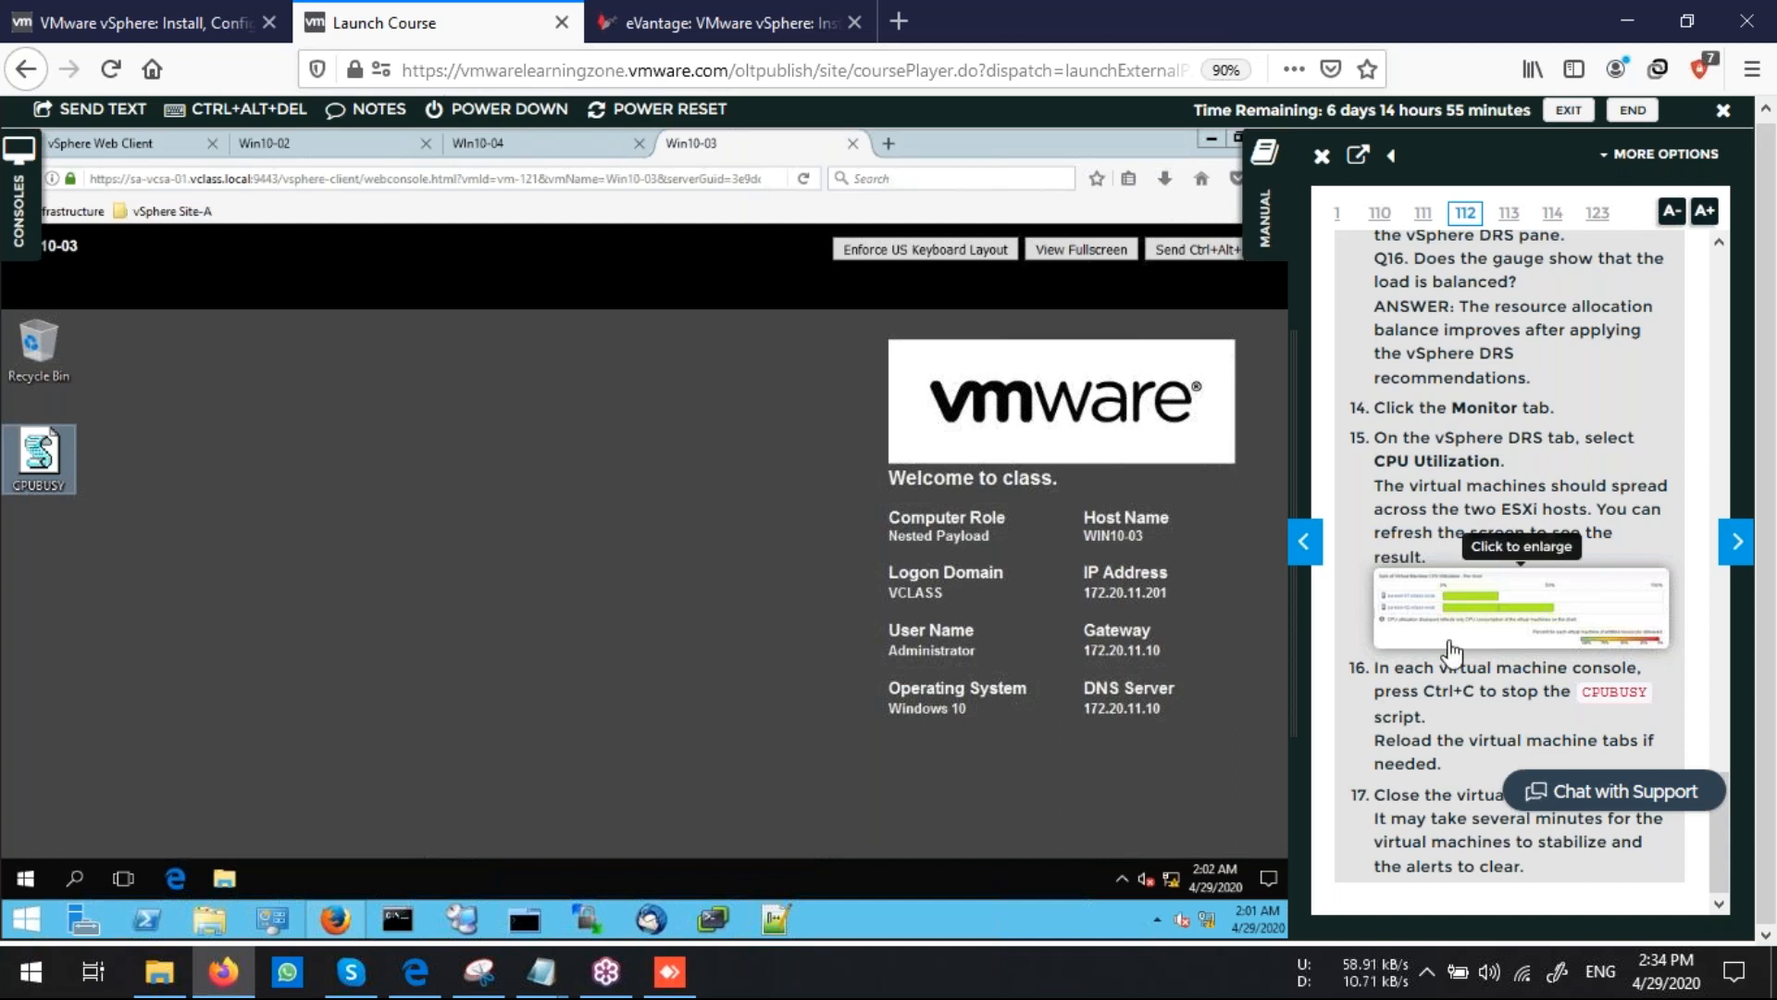
scroll(1452, 653, up, 10)
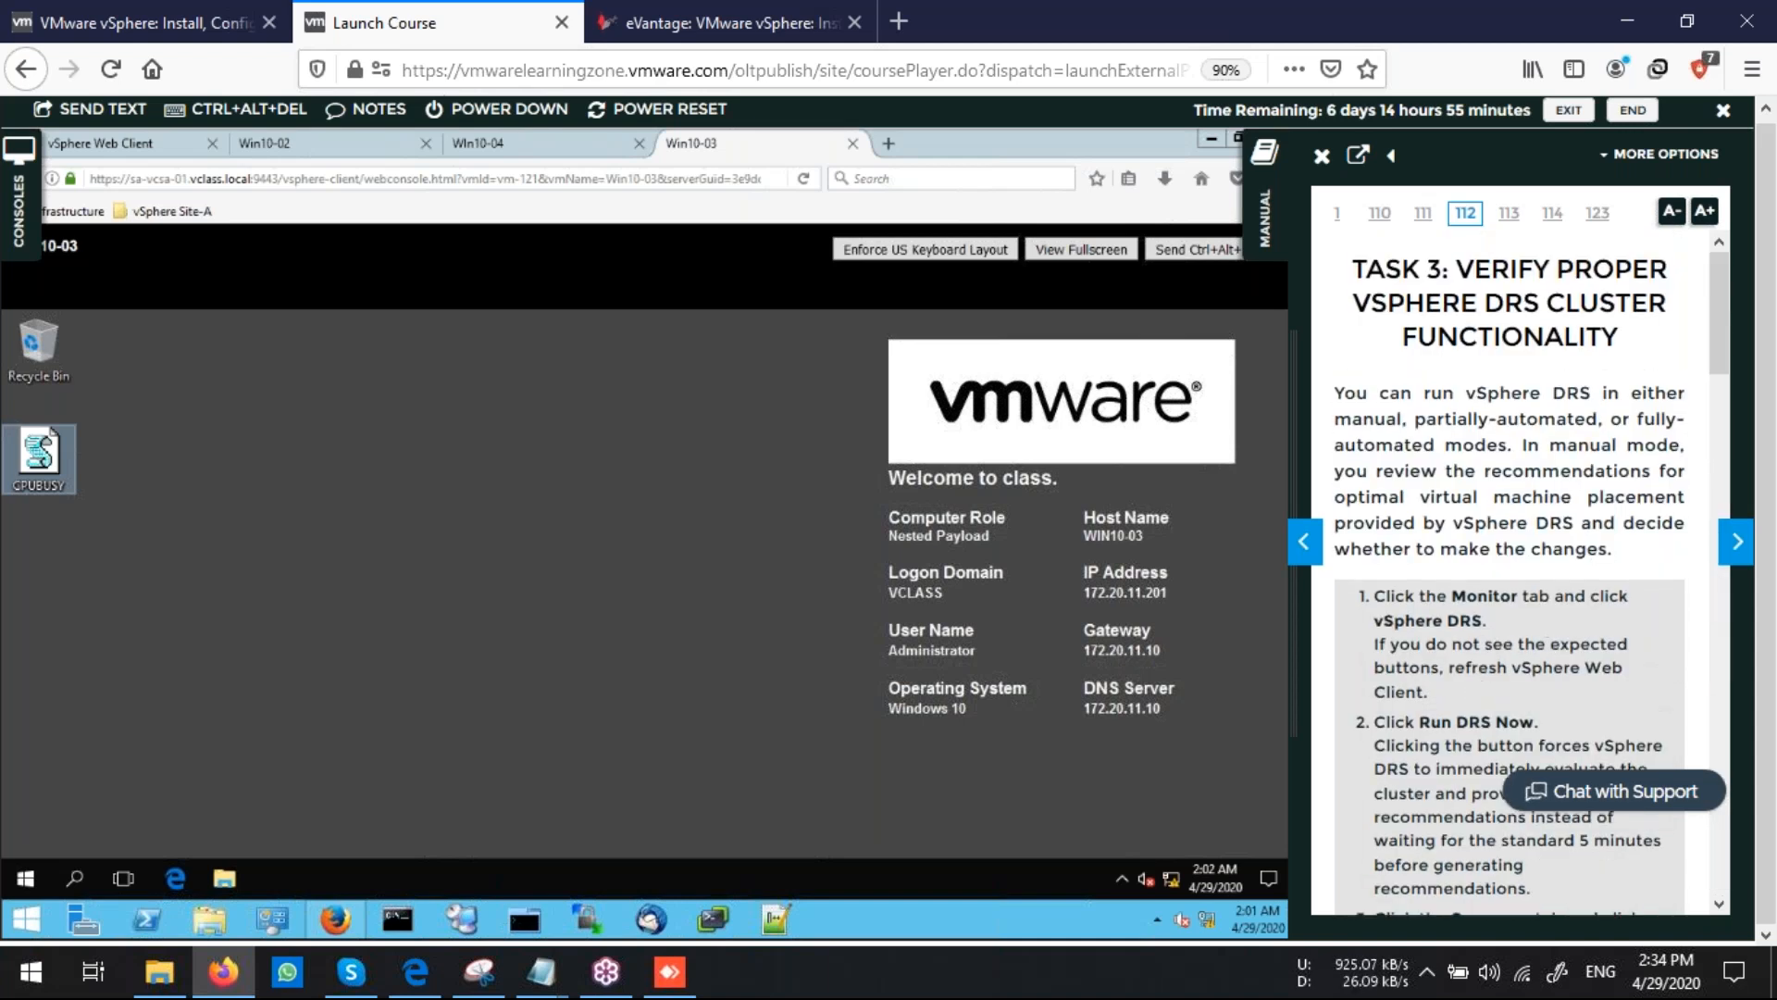
click(1008, 976)
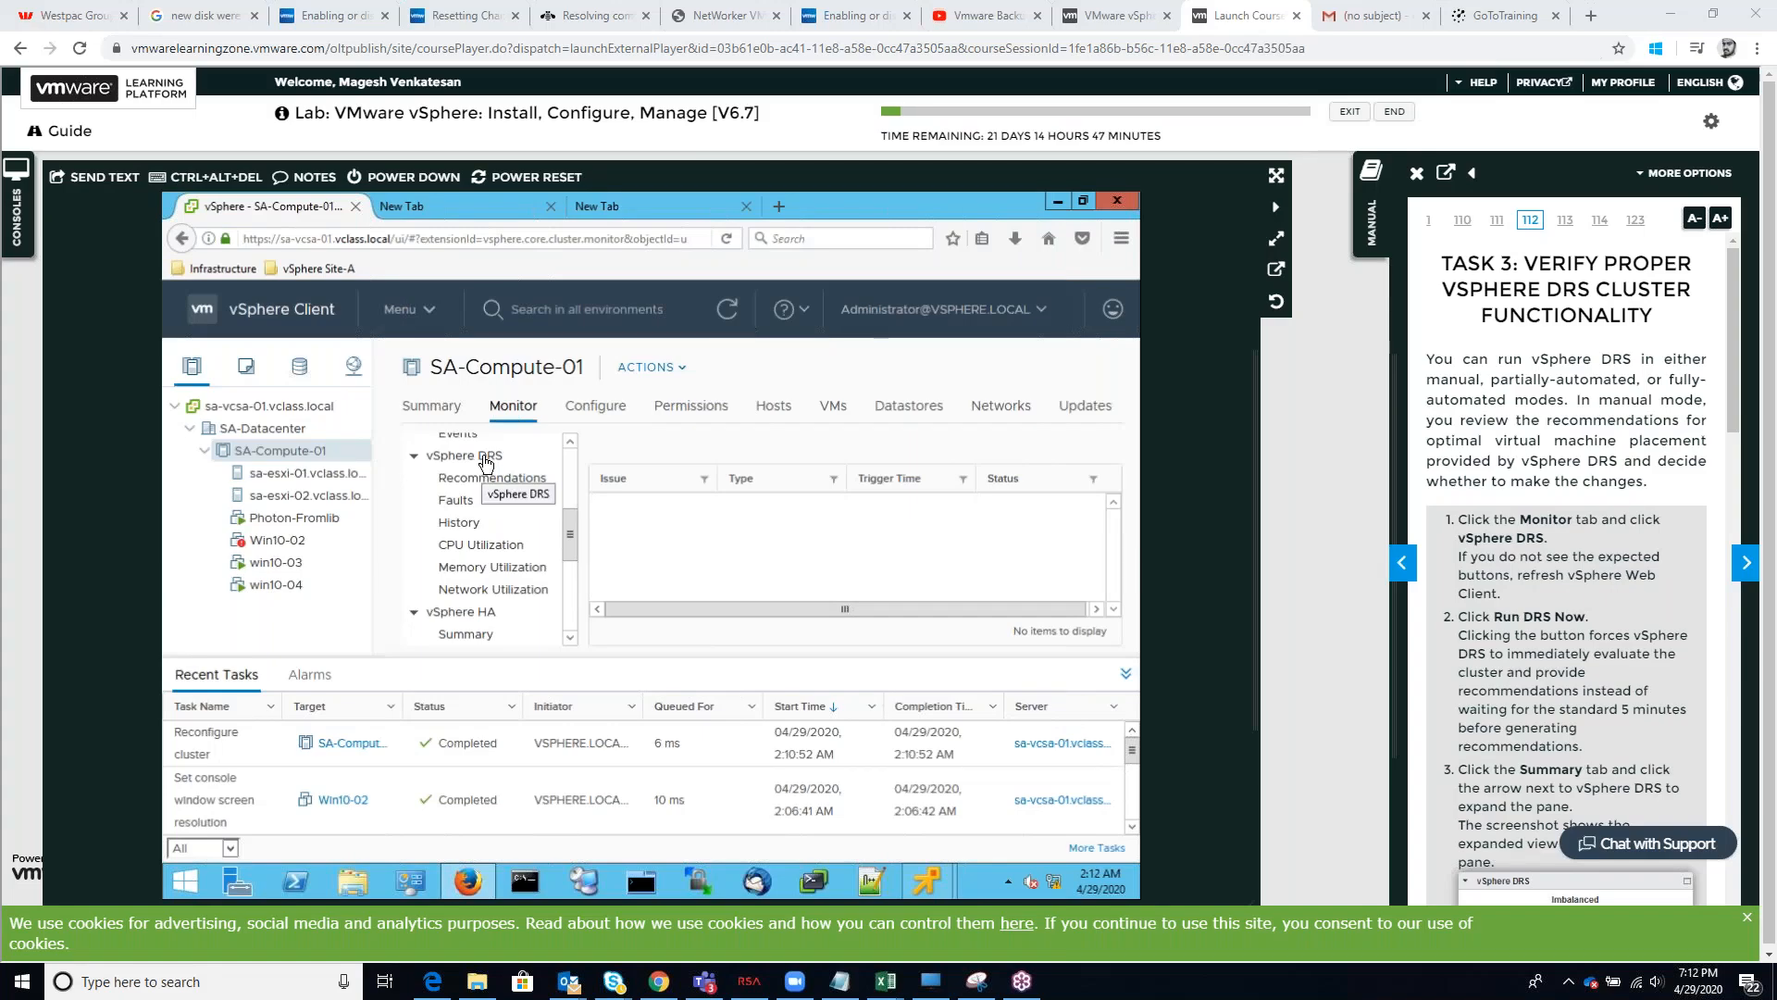
Open the vSphere Web Client from the vSphere Site-A bookmark folder in a new browser tab
click(487, 462)
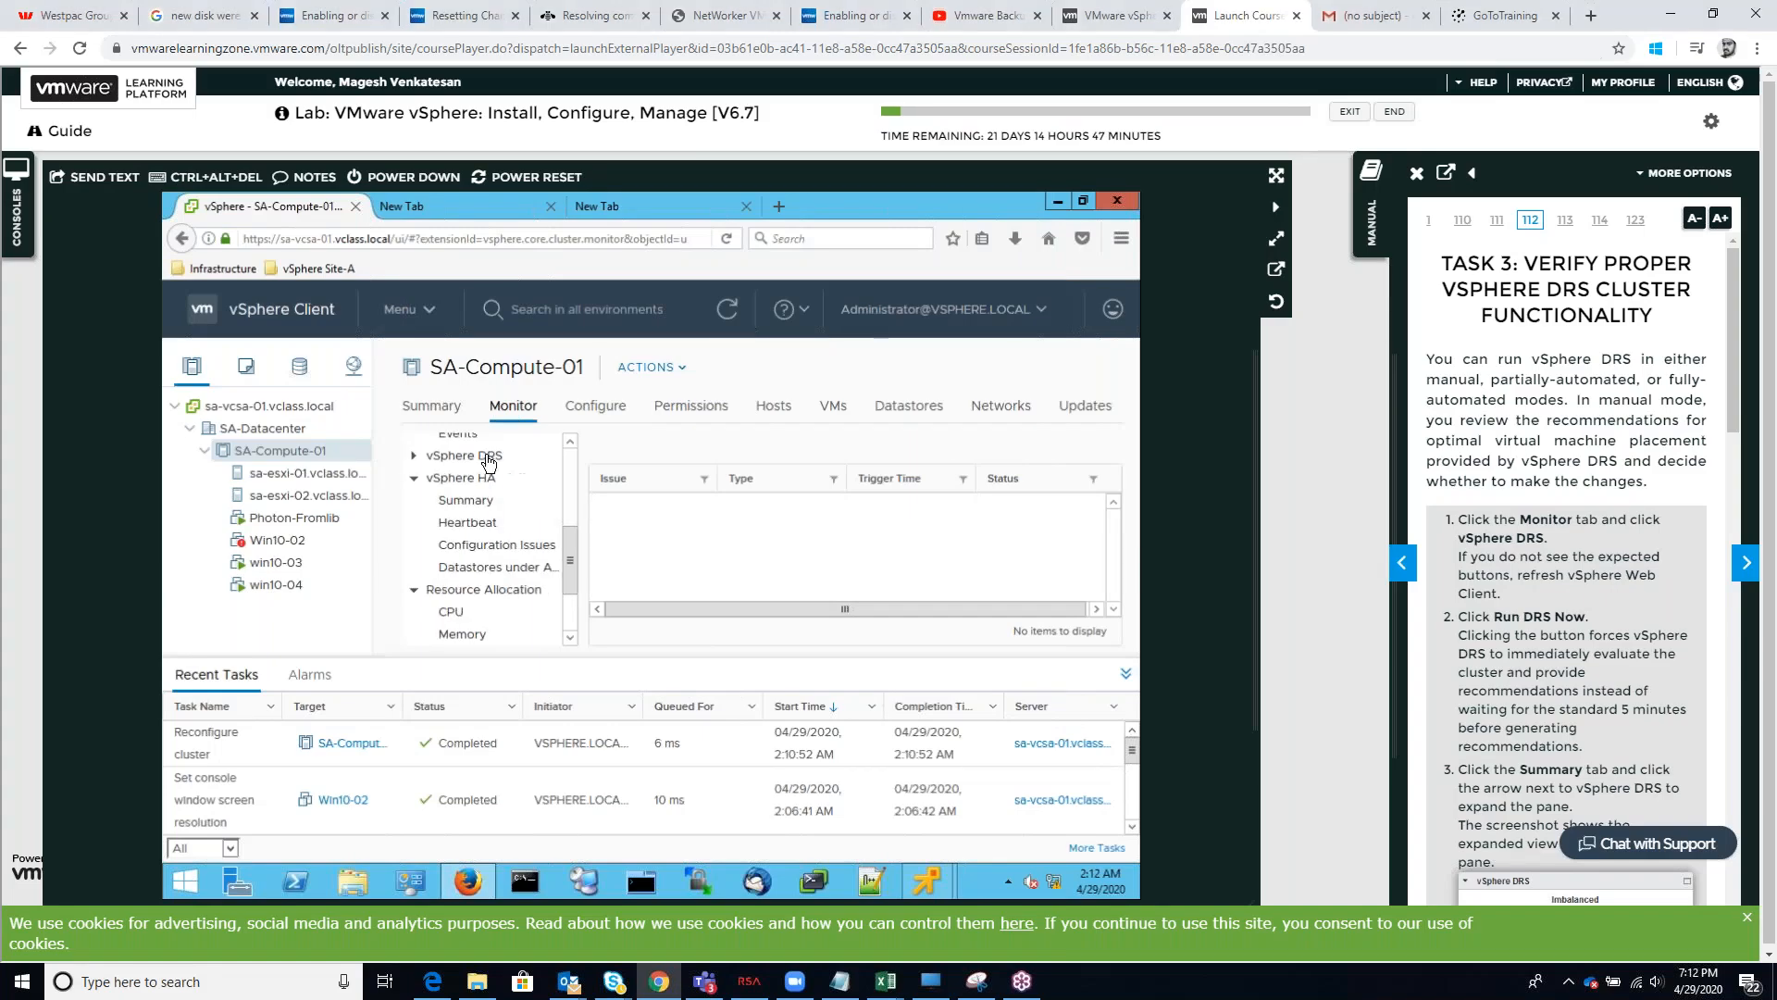
click(489, 461)
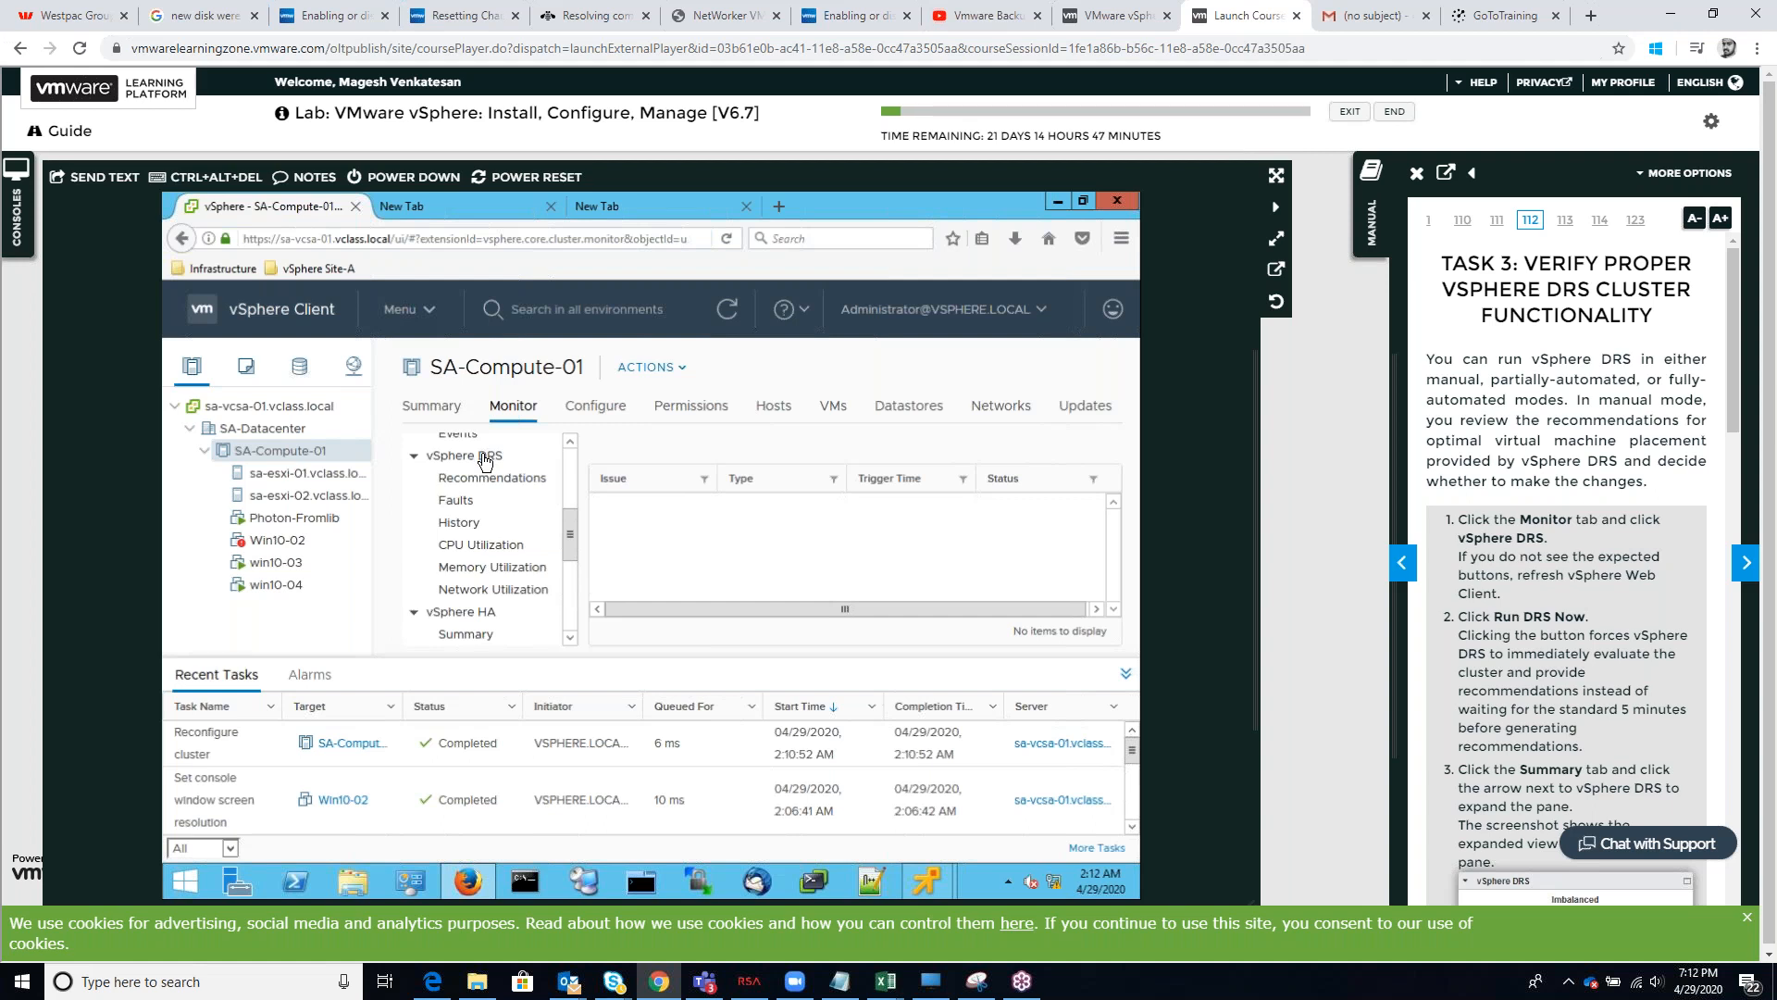
click(498, 208)
click(639, 207)
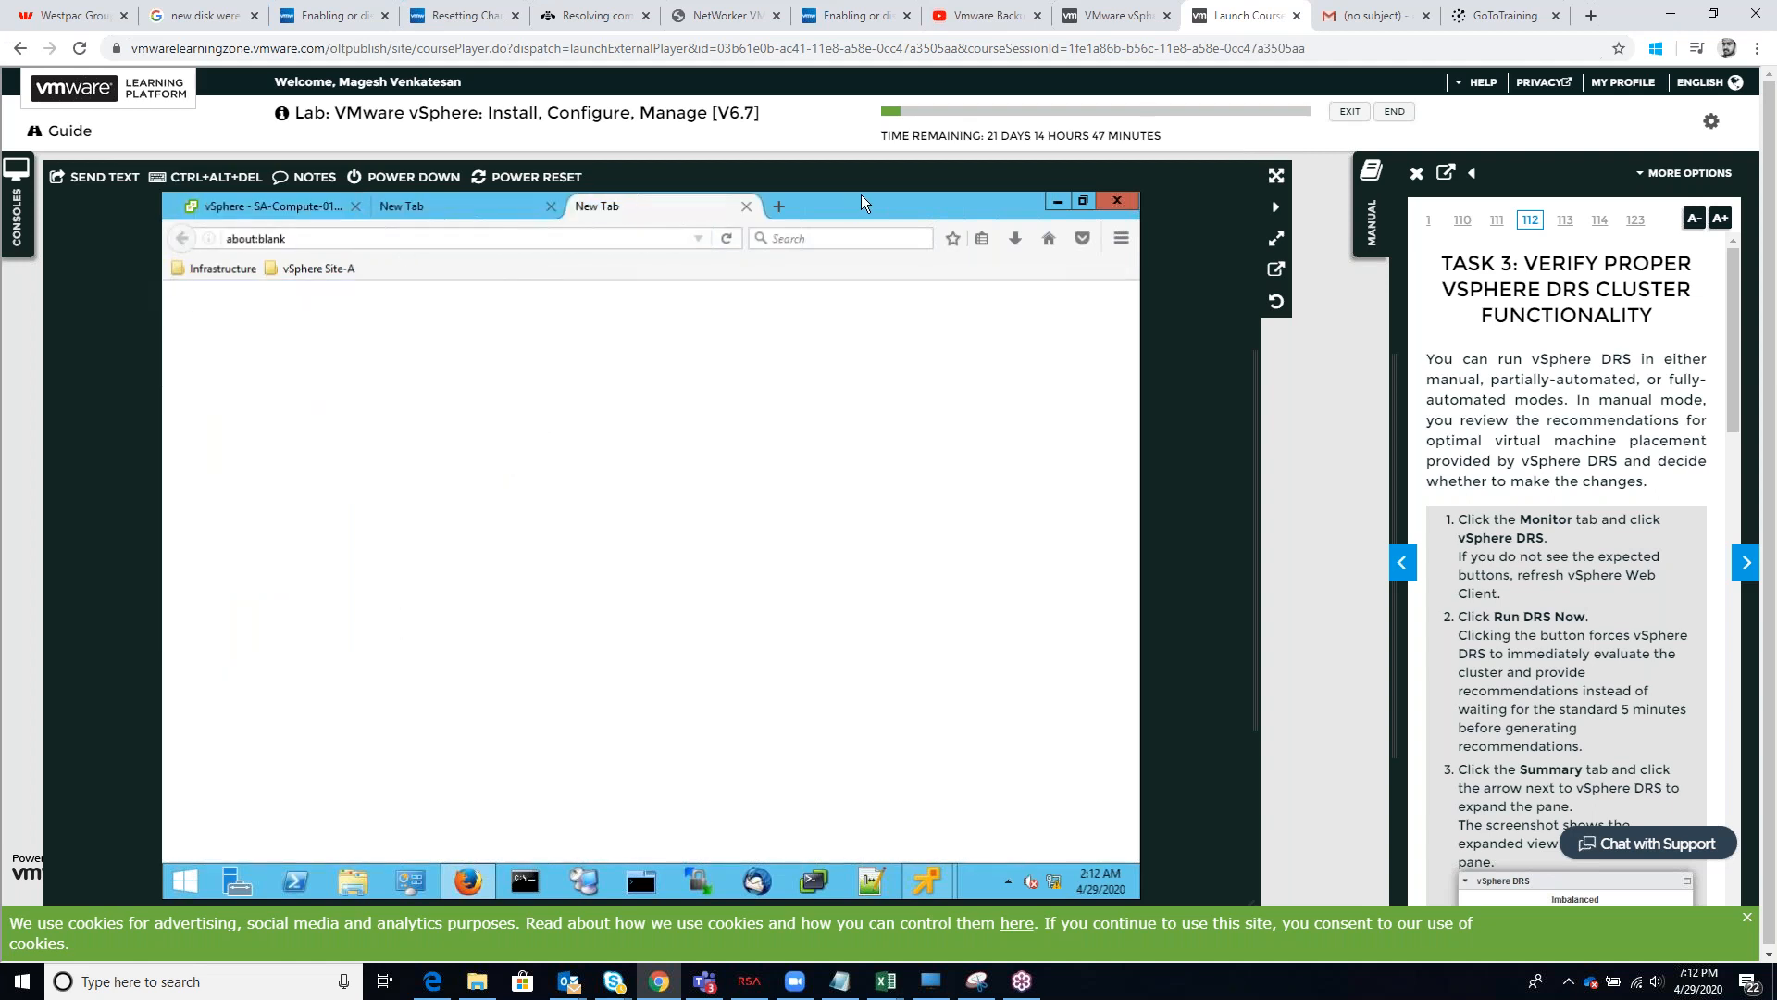
click(782, 208)
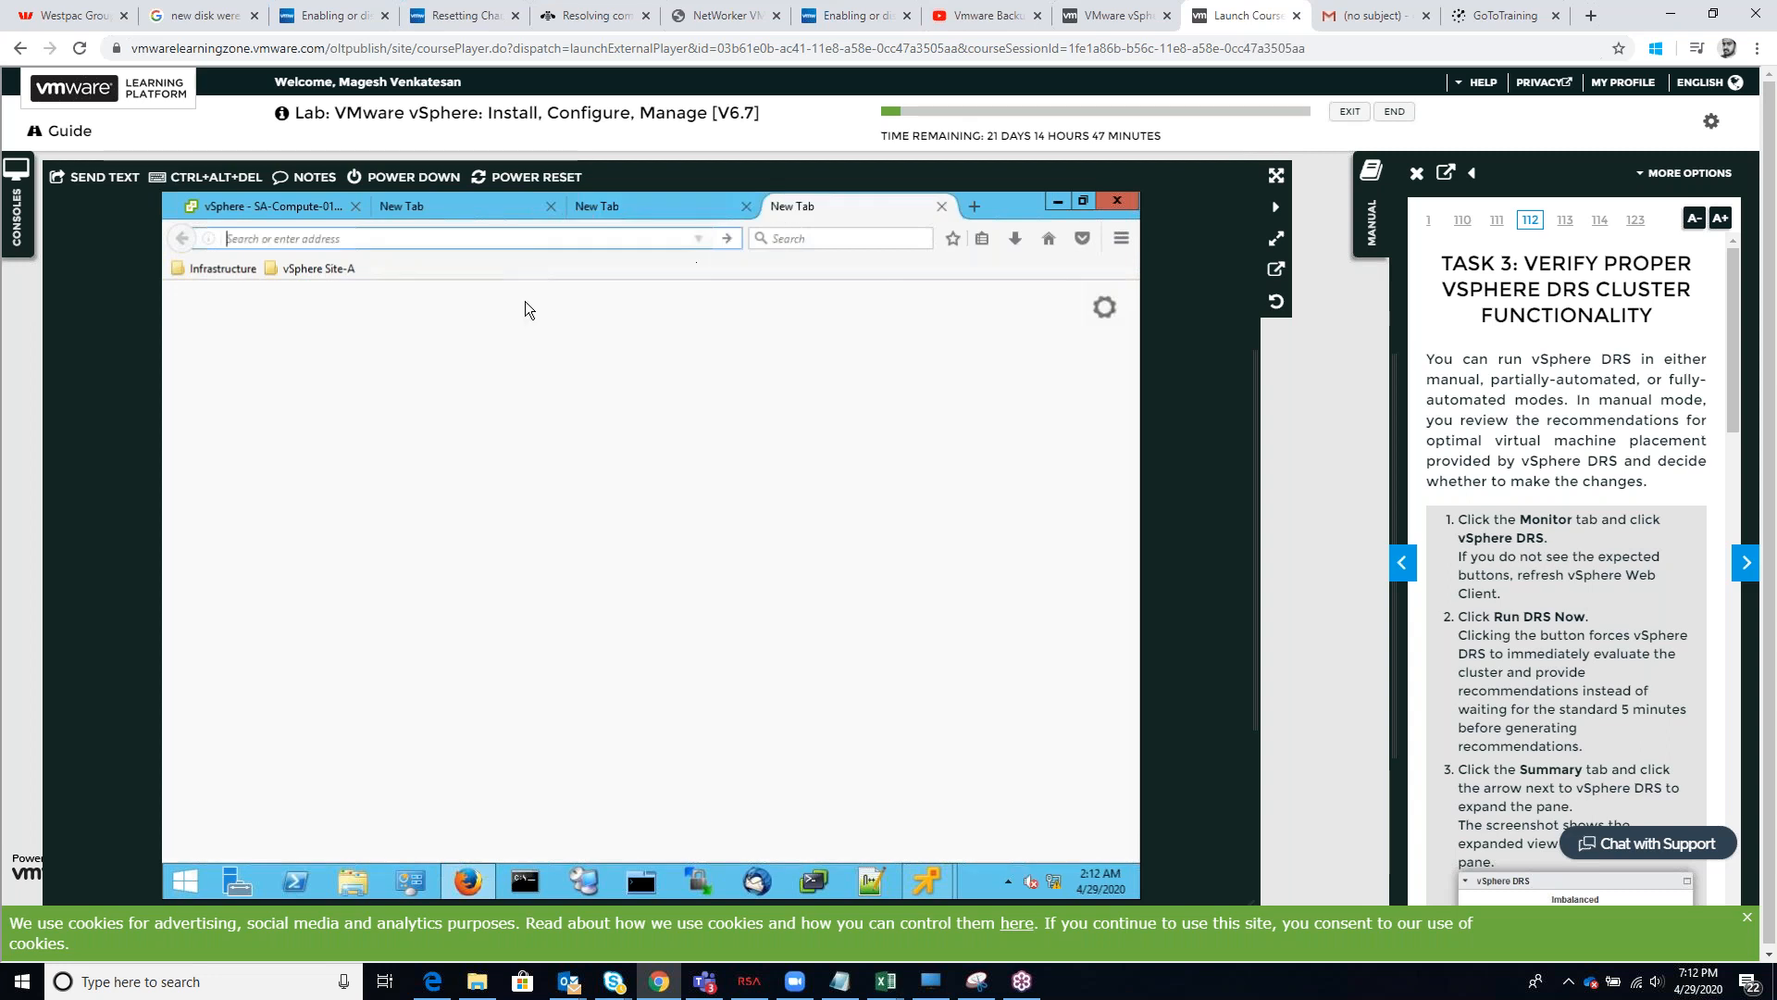
click(316, 268)
click(341, 314)
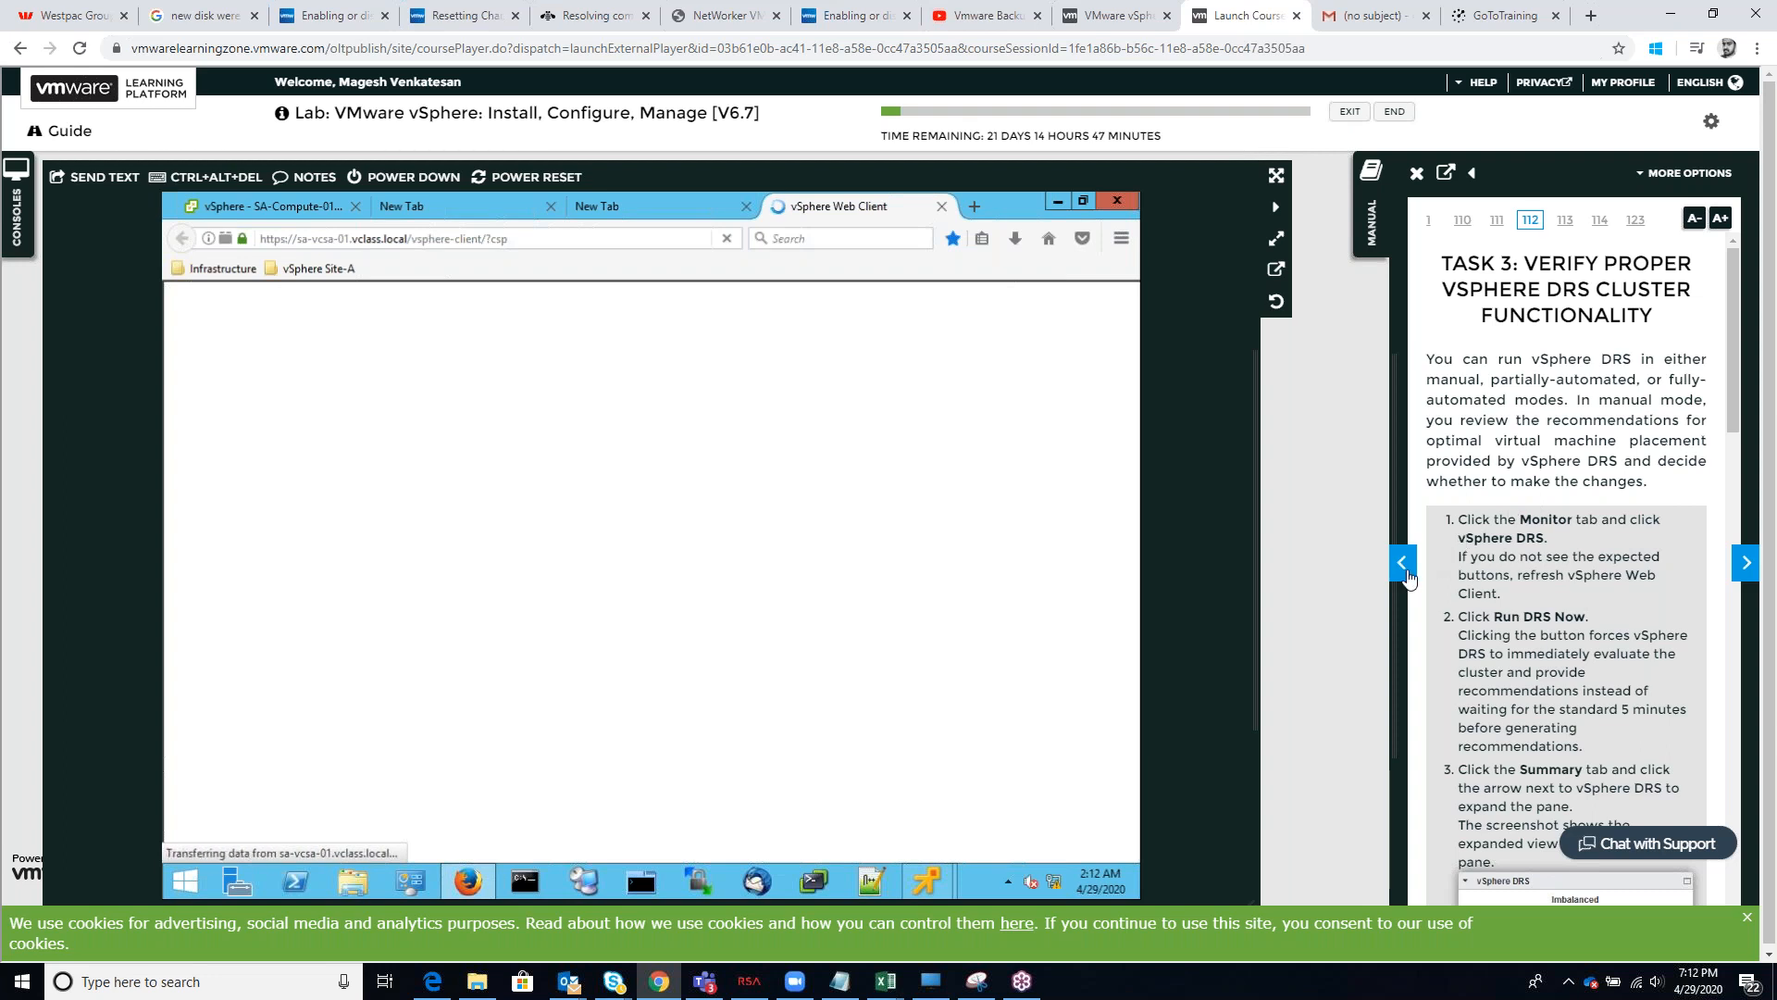
Return the lab manual to Task 1 and select the SA-Compute-01 cluster under SA-Datacenter
click(1403, 565)
click(1403, 565)
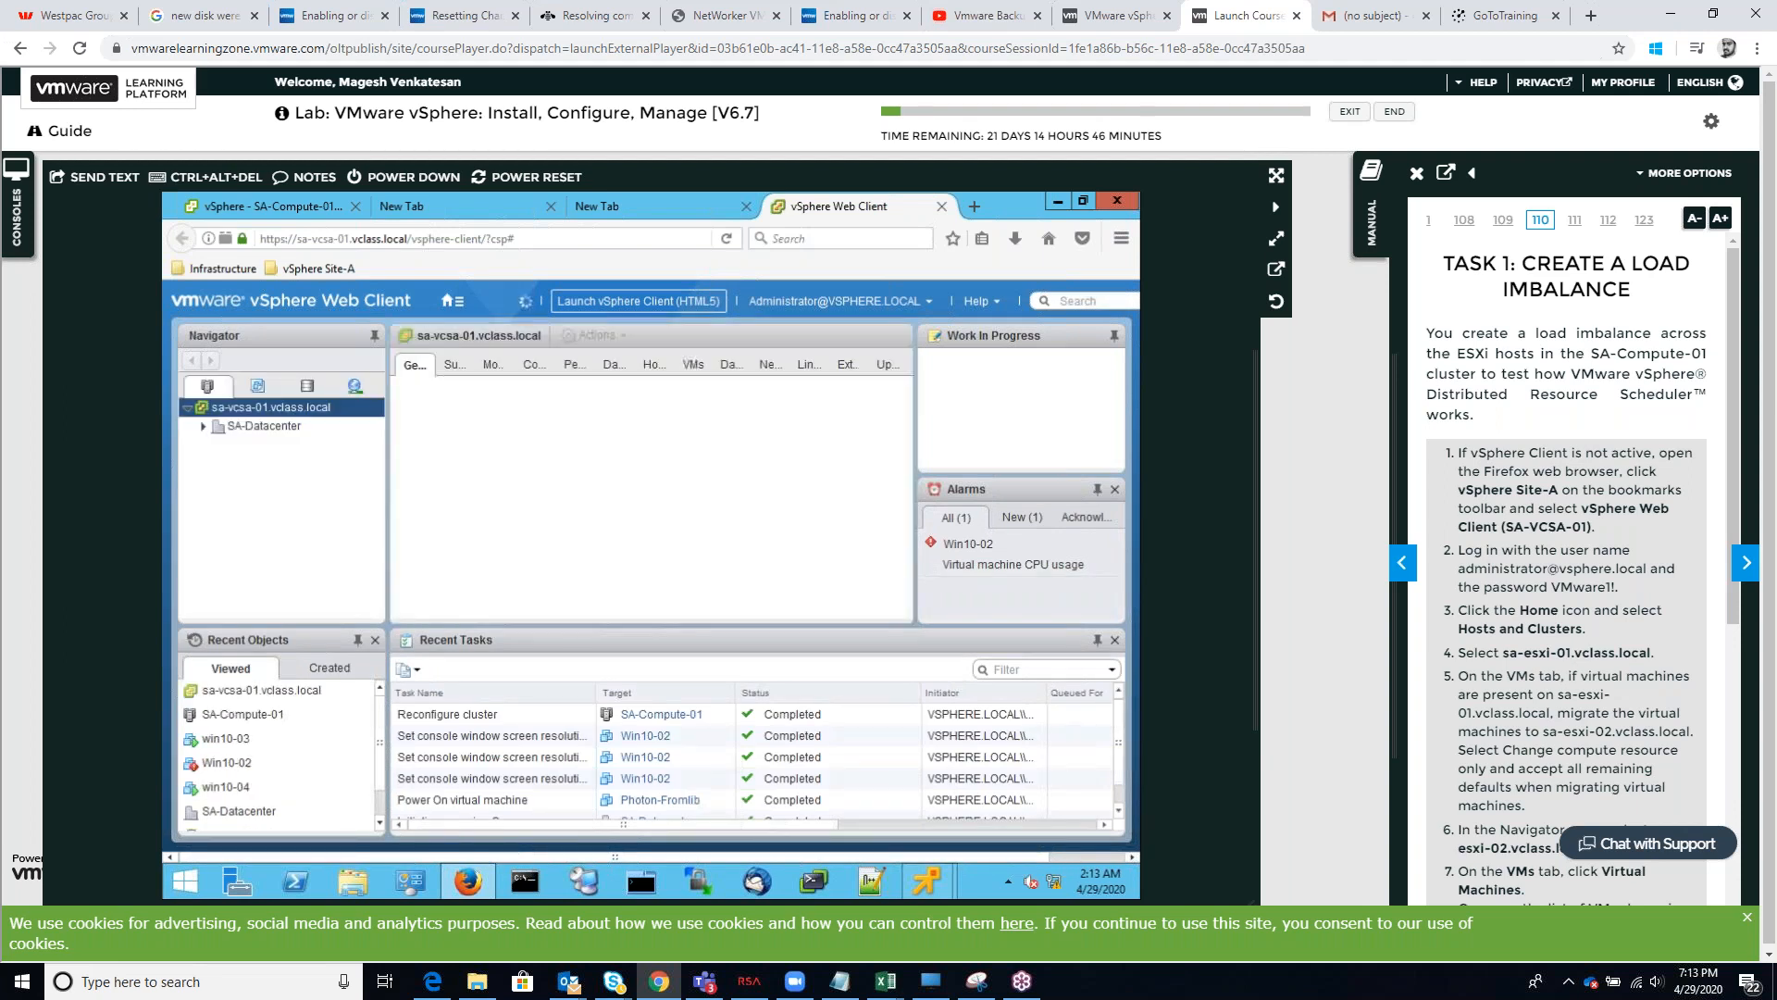
click(204, 427)
click(299, 446)
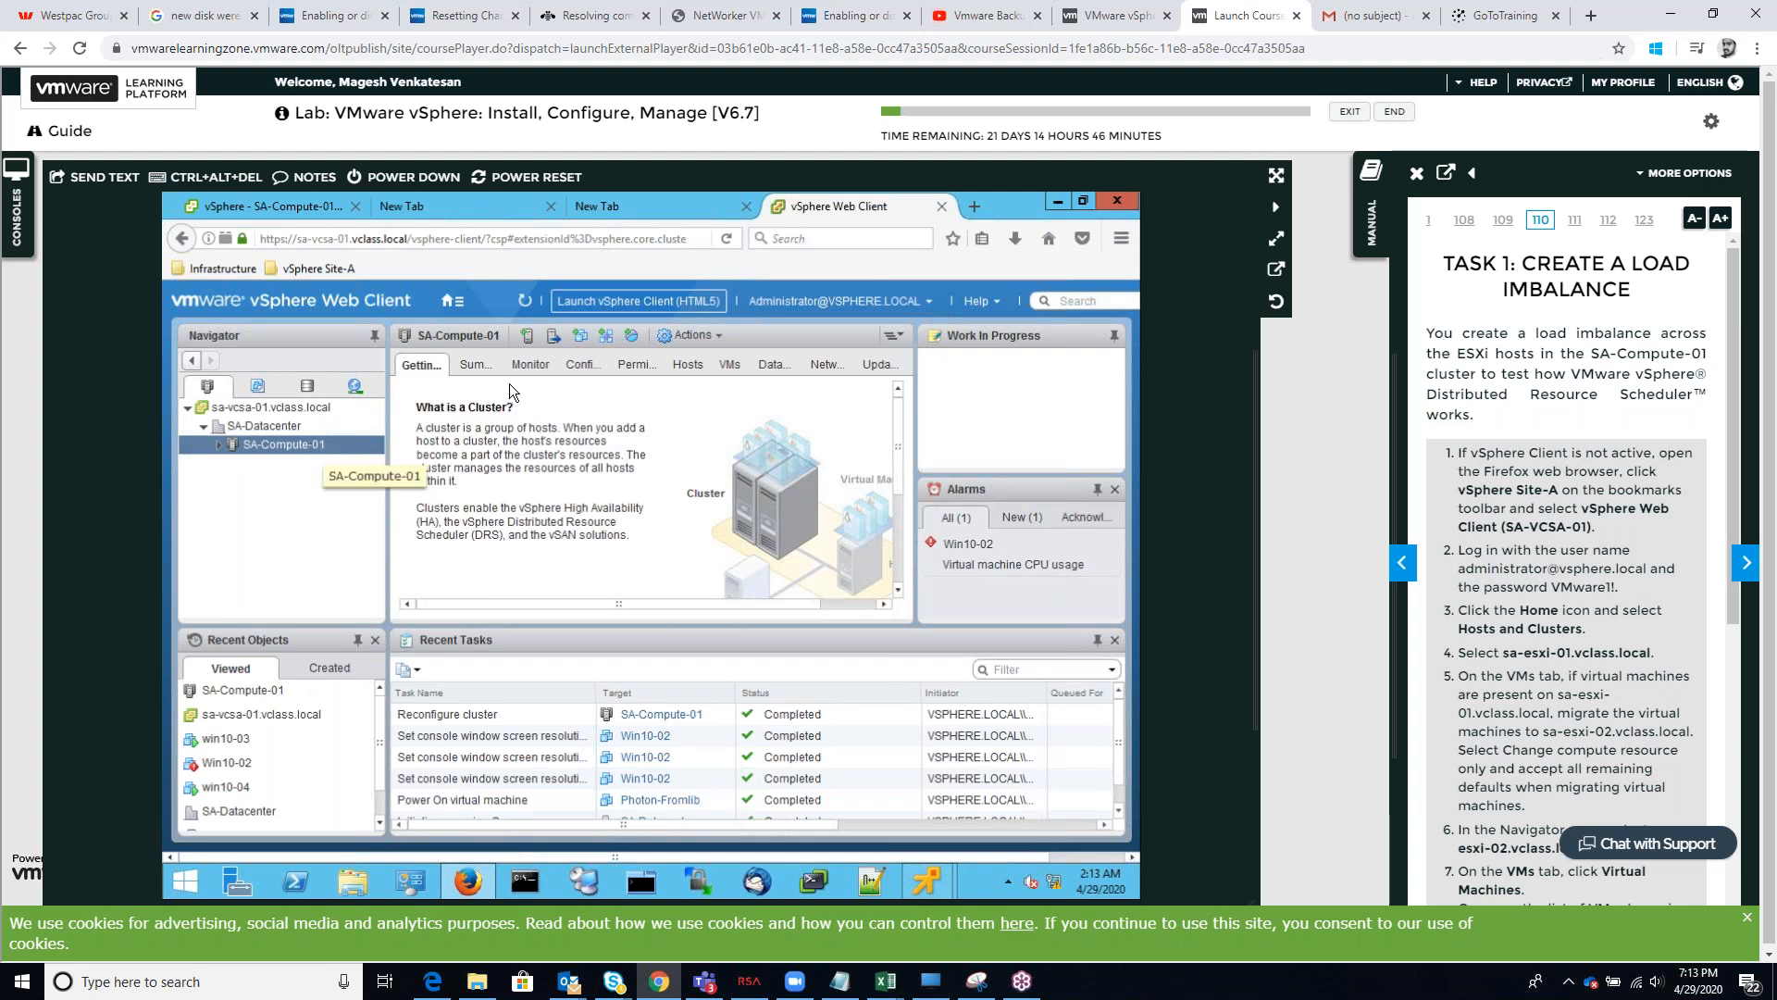
Open the cluster's vSphere DRS monitoring view and run DRS now
click(530, 364)
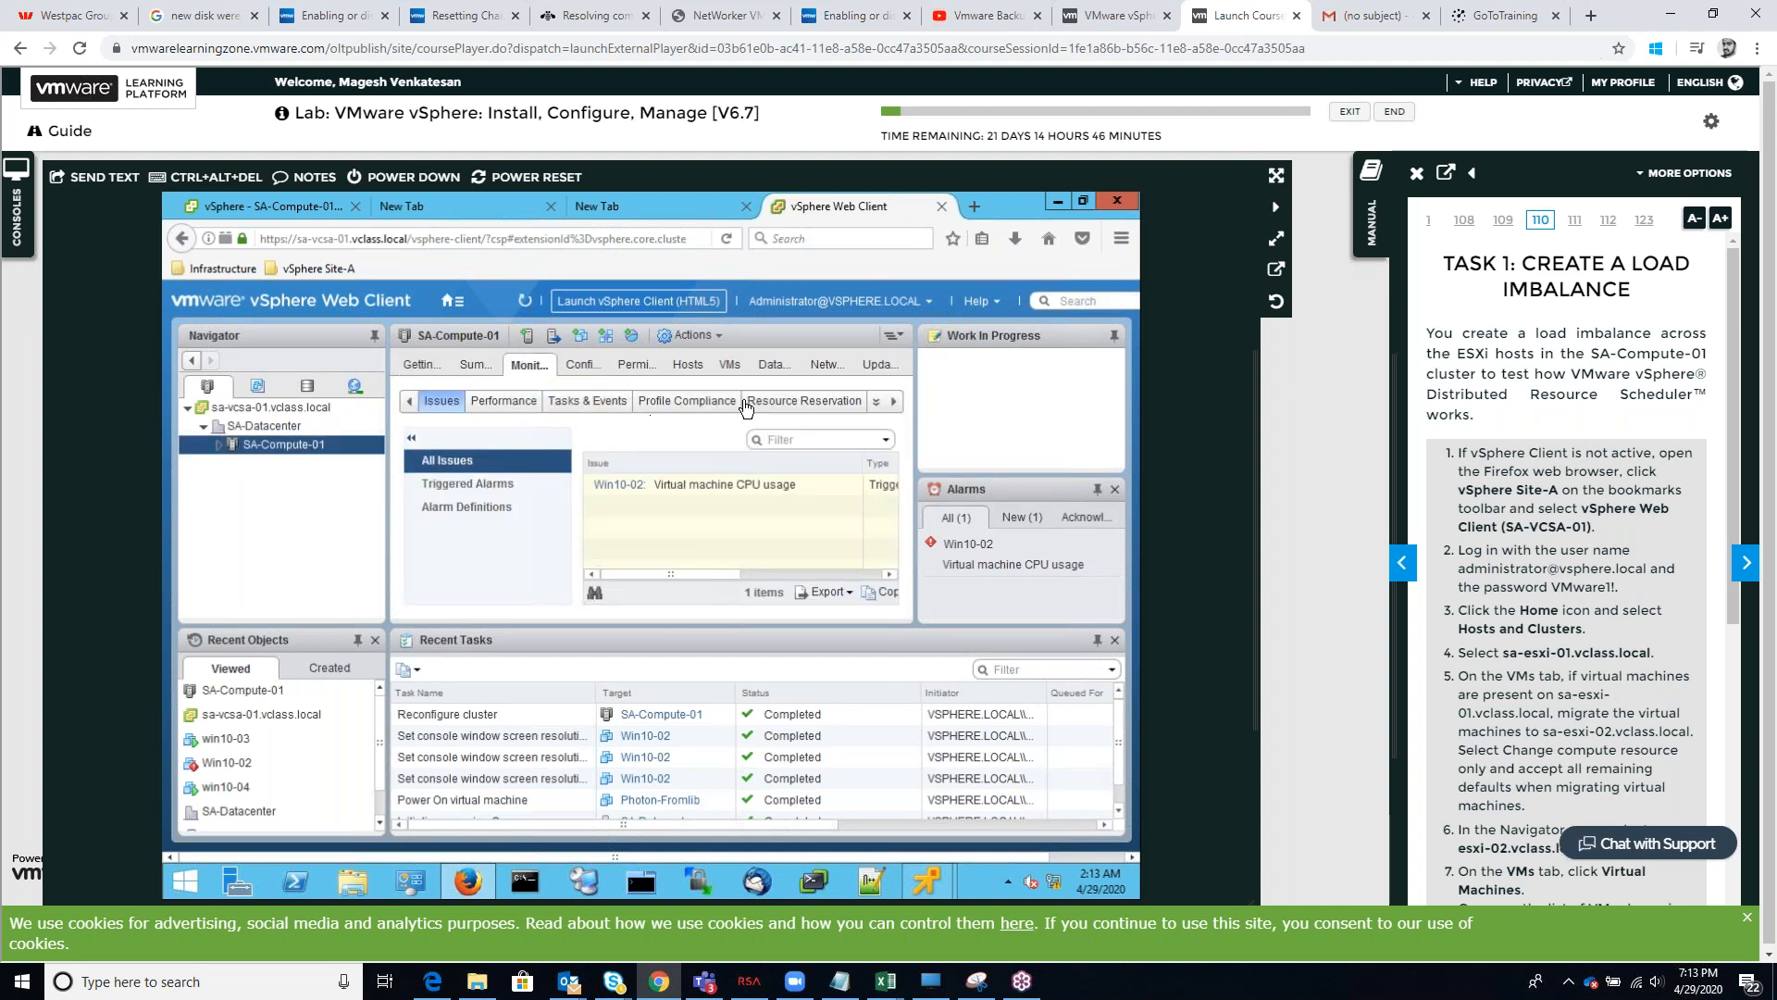
click(893, 402)
click(826, 404)
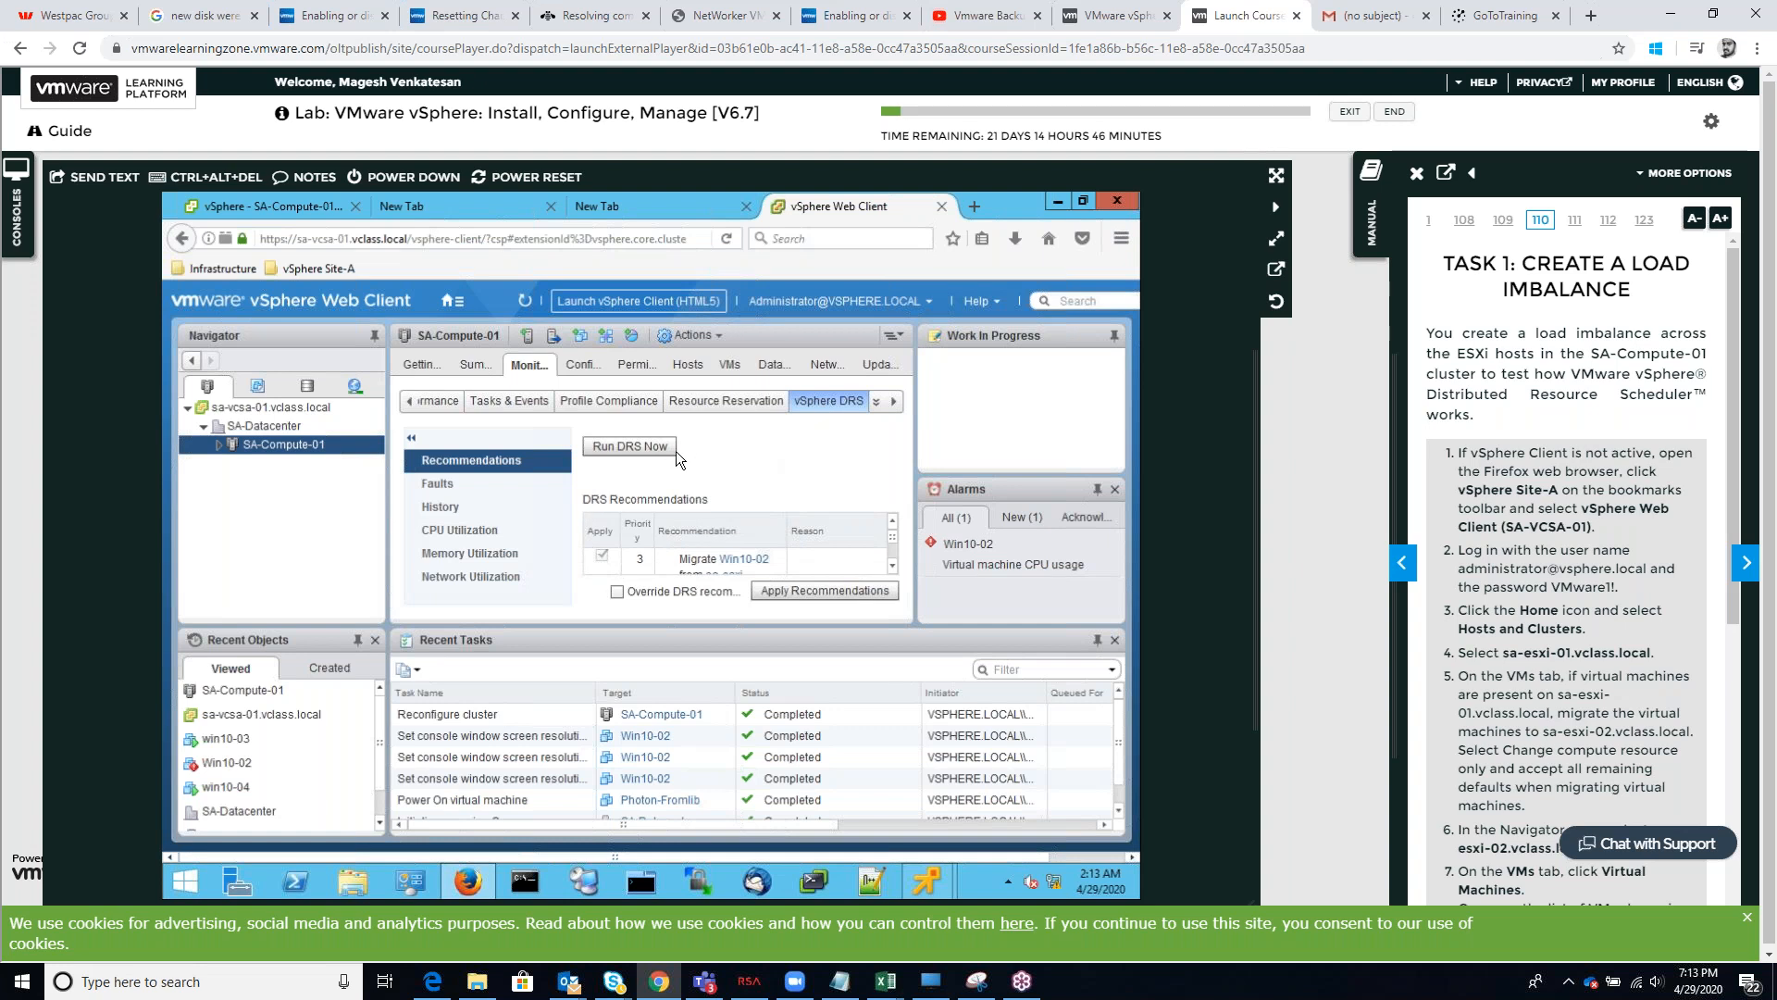
click(656, 448)
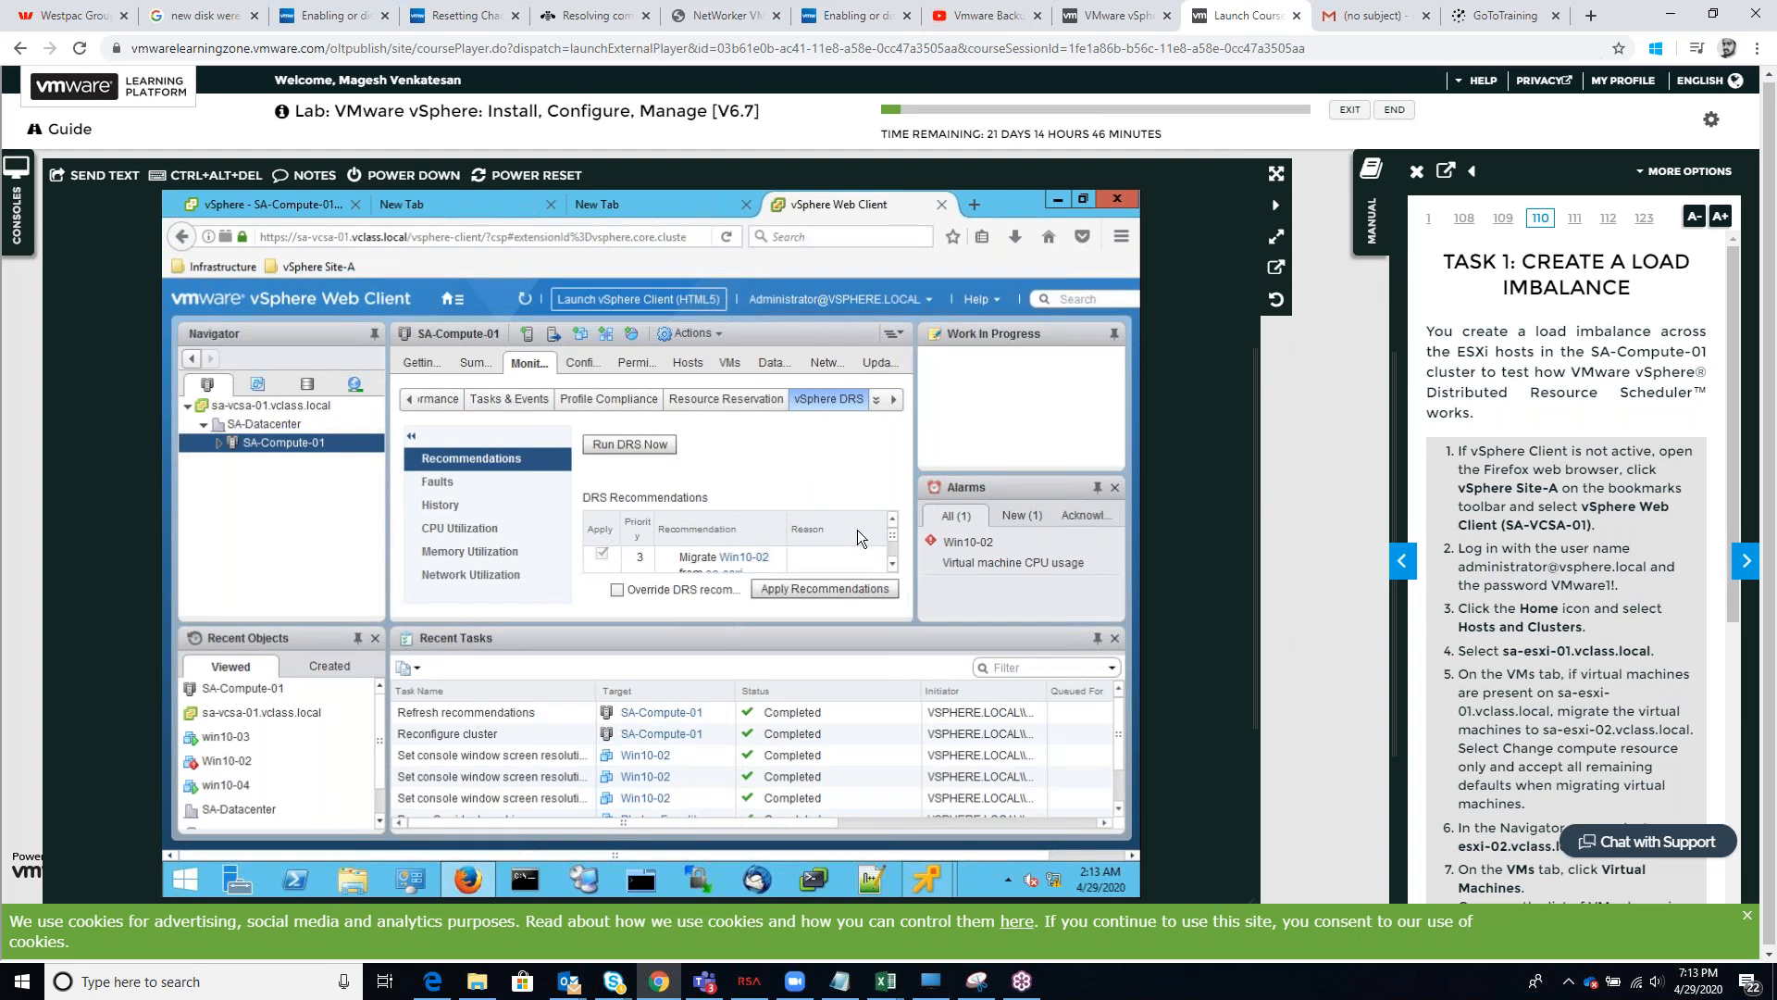
Try to apply the DRS recommendations, dismiss the error and run DRS again
scroll(857, 539, down, 2)
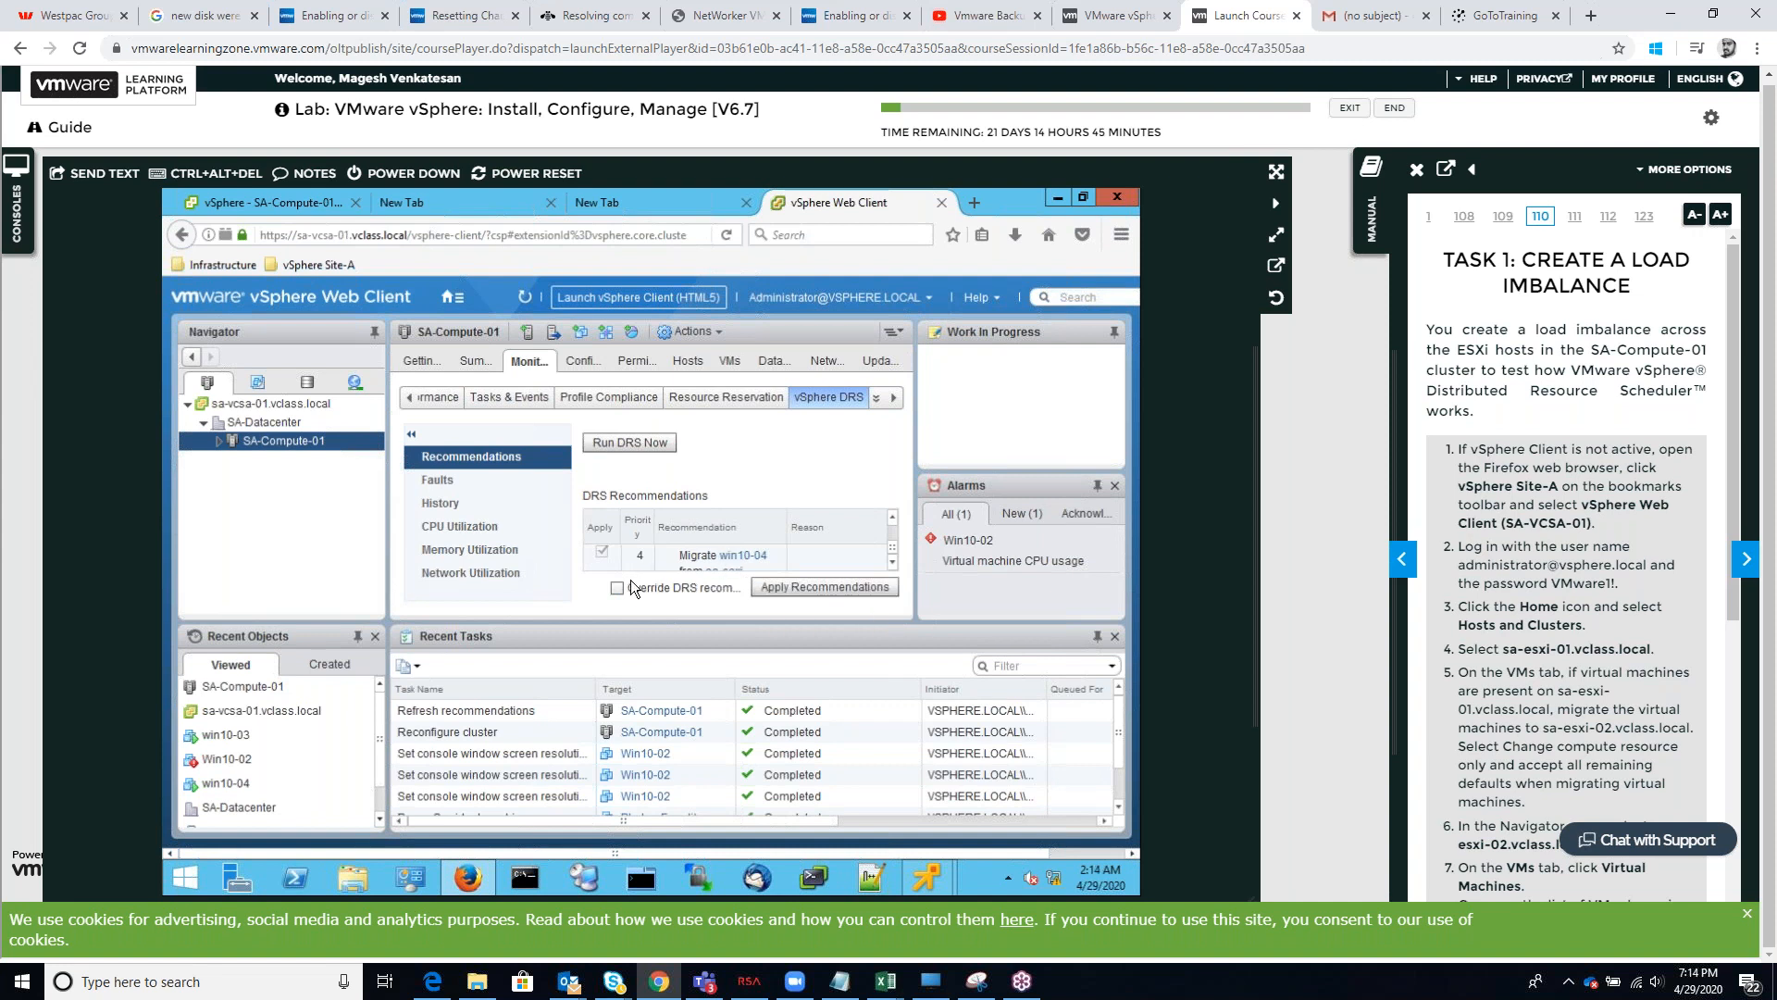
click(772, 591)
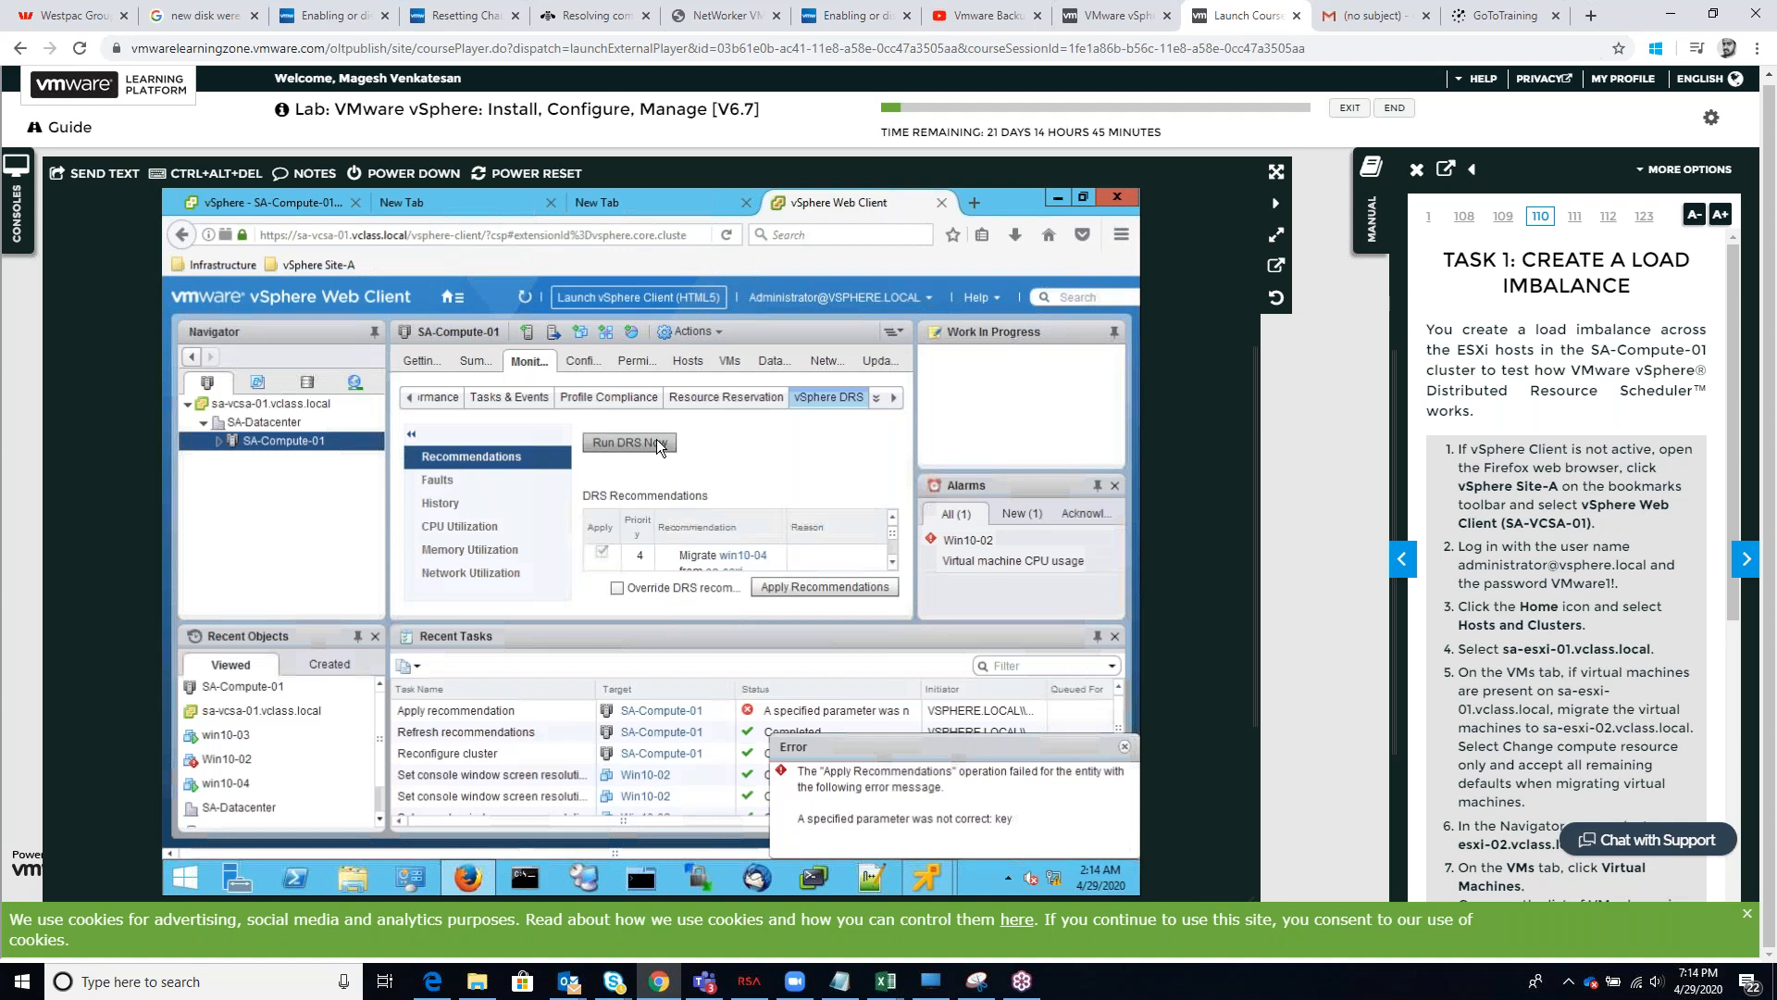
click(666, 444)
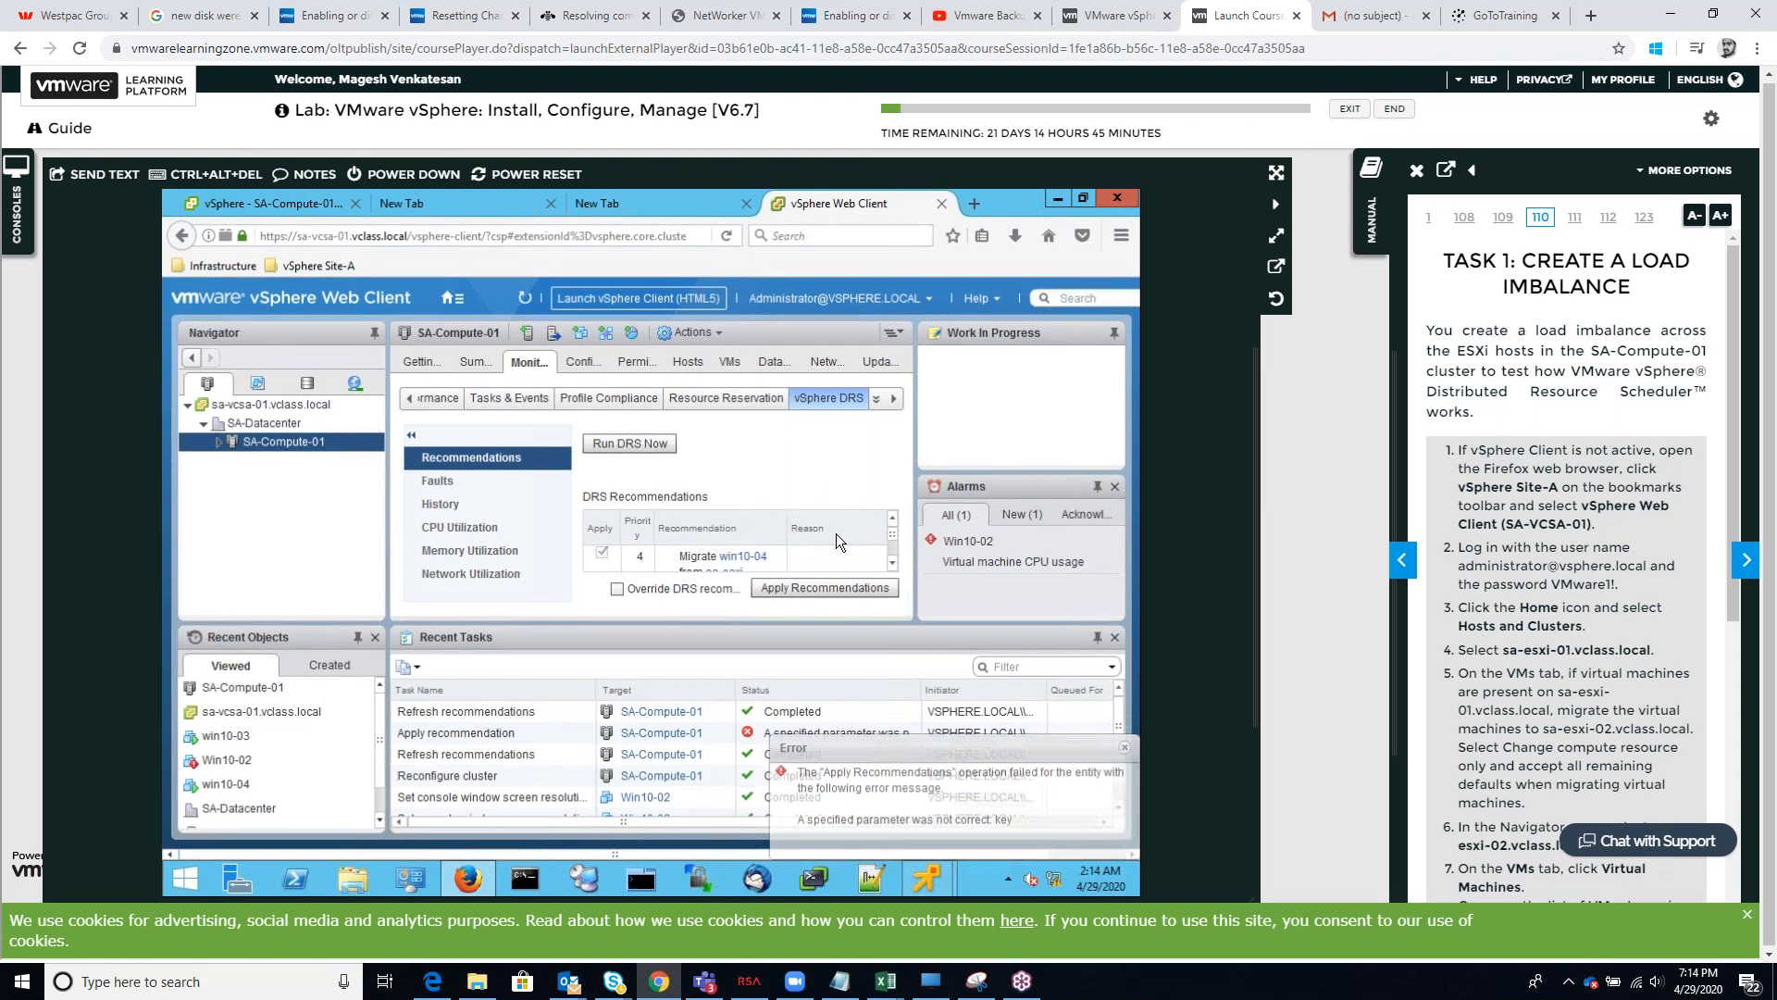
Refresh the Web Client and run DRS again to regenerate the recommendations
scroll(840, 548, up, 2)
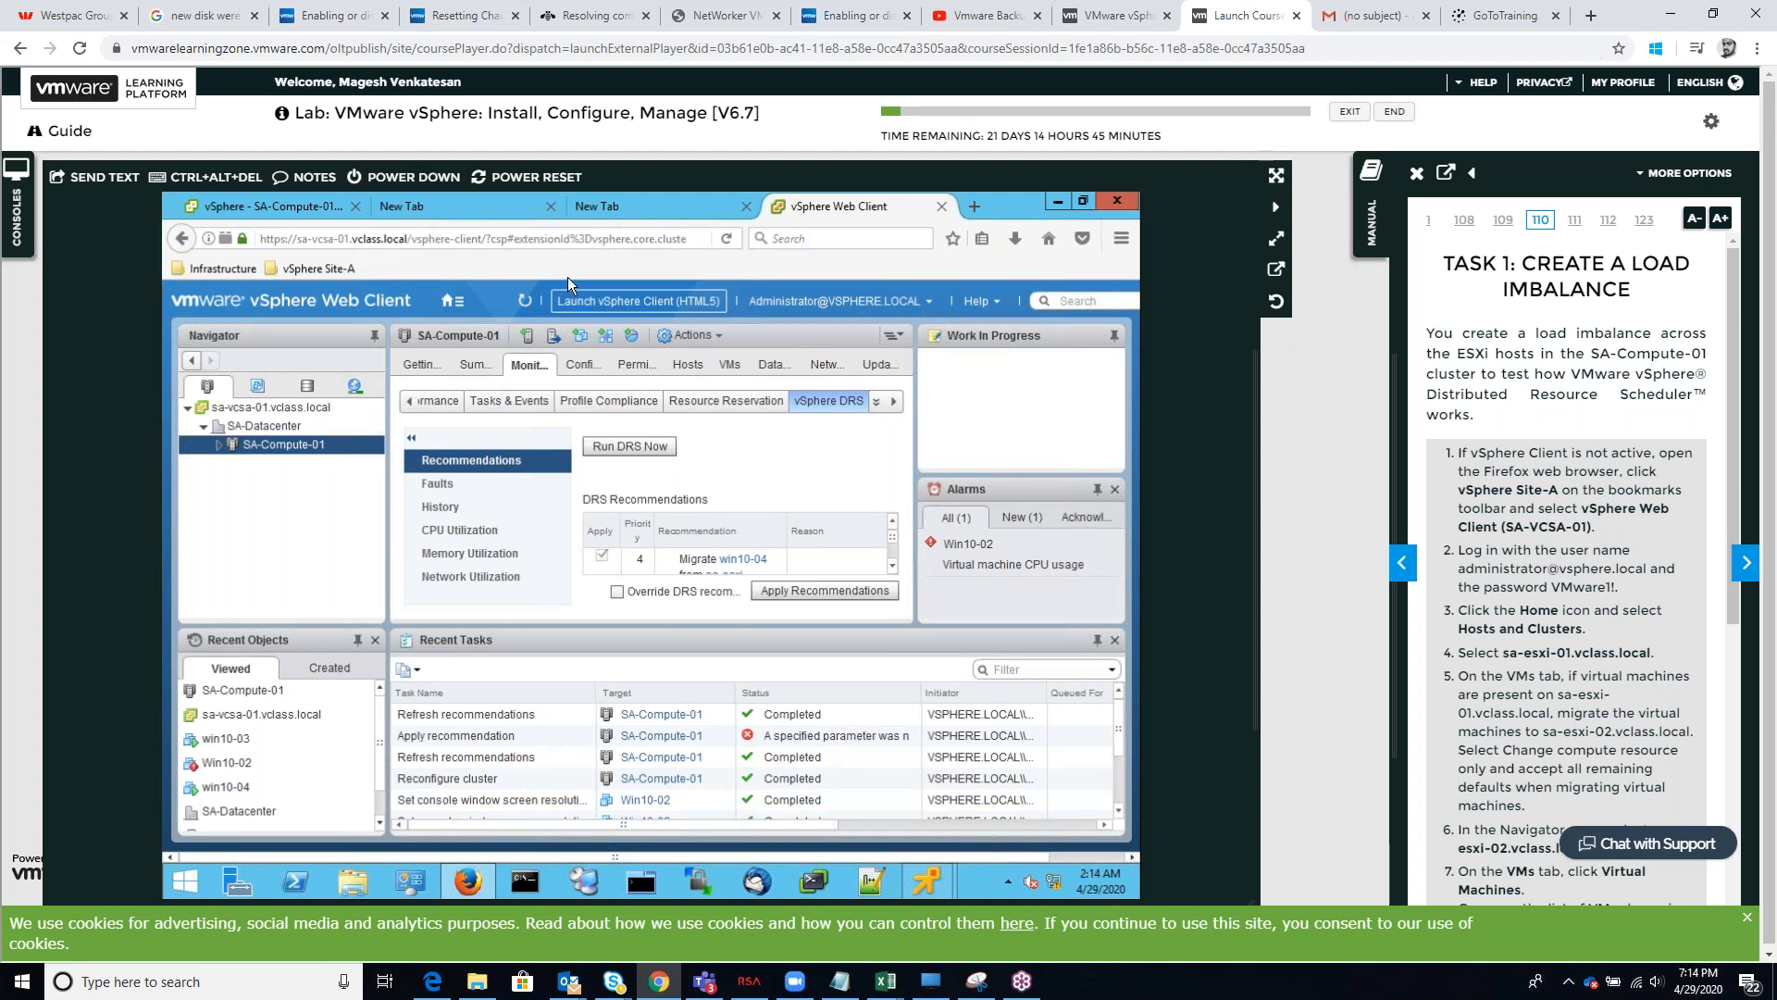
click(524, 301)
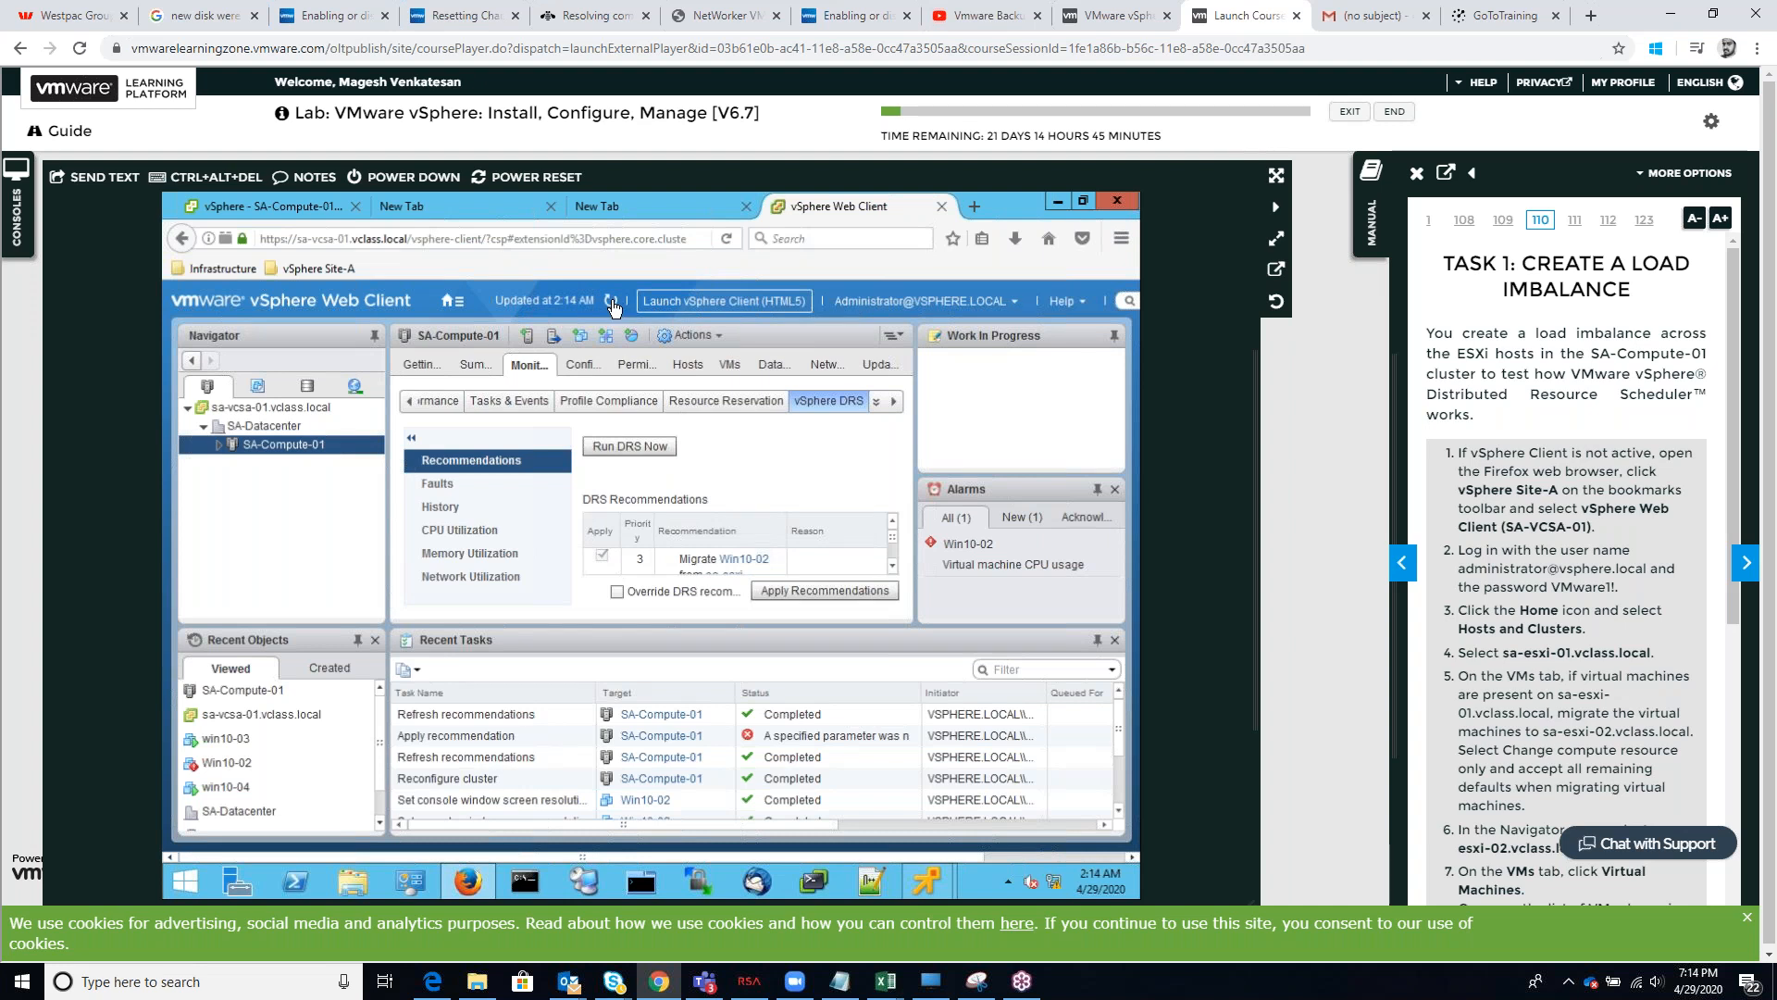
click(612, 302)
click(608, 453)
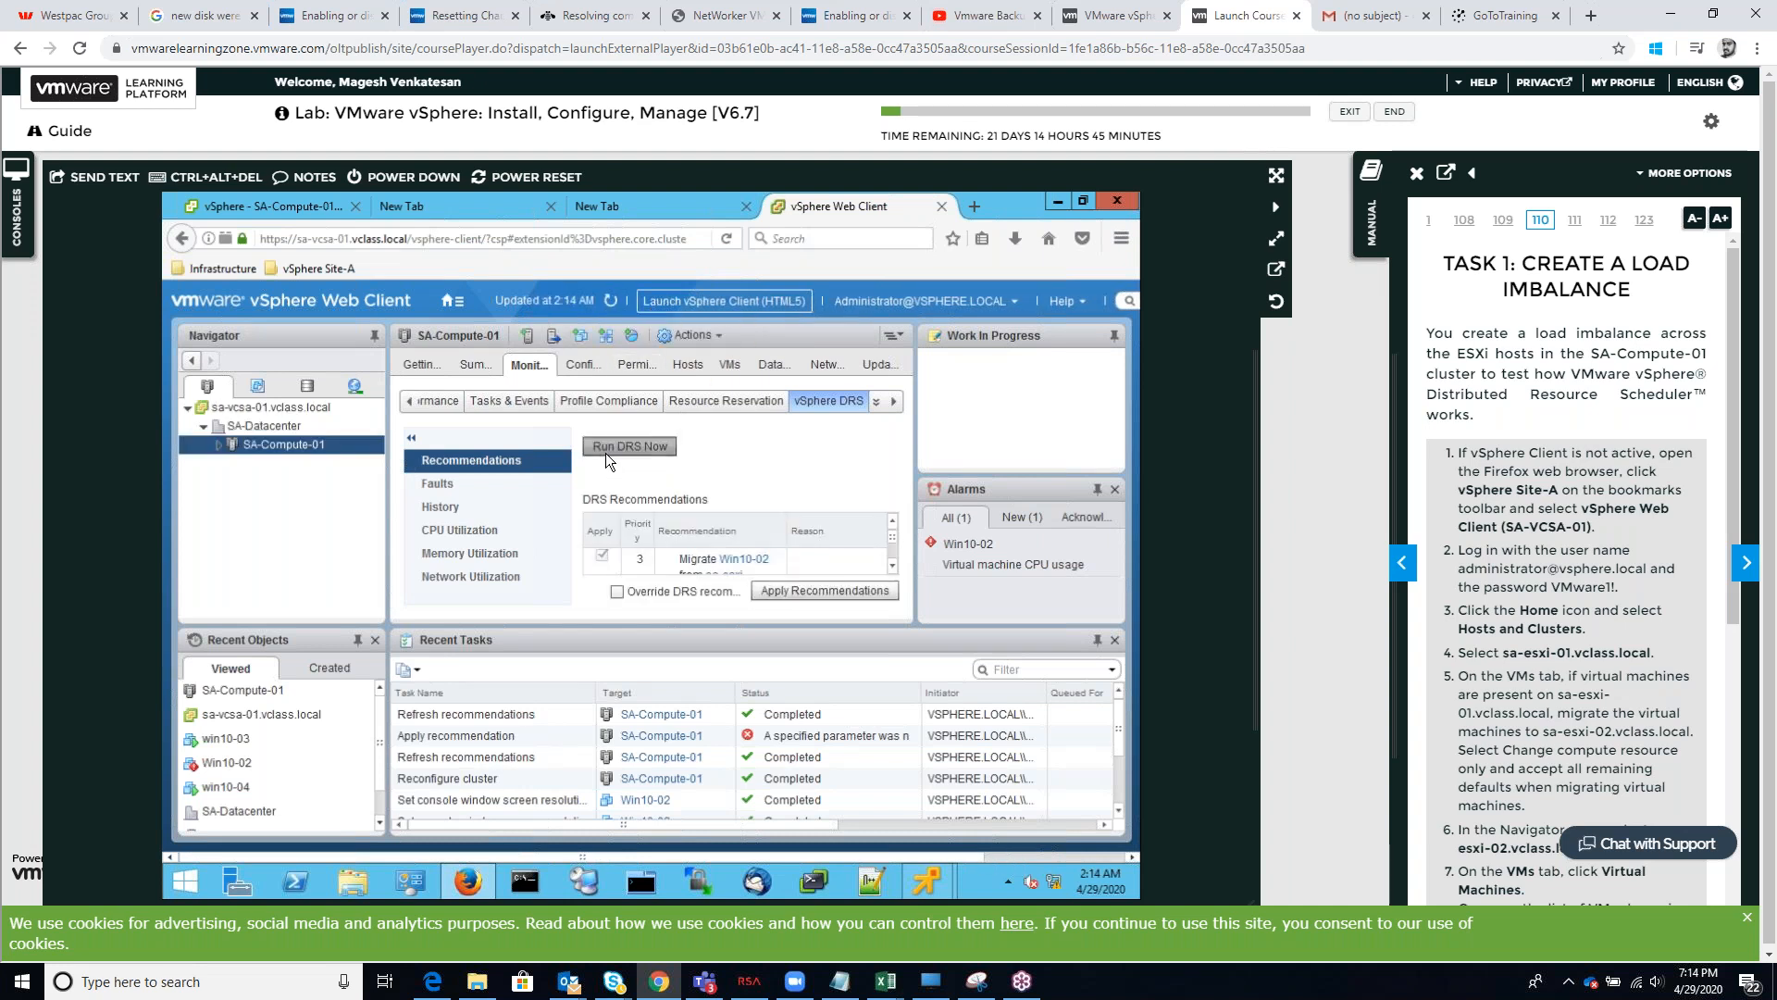
click(611, 301)
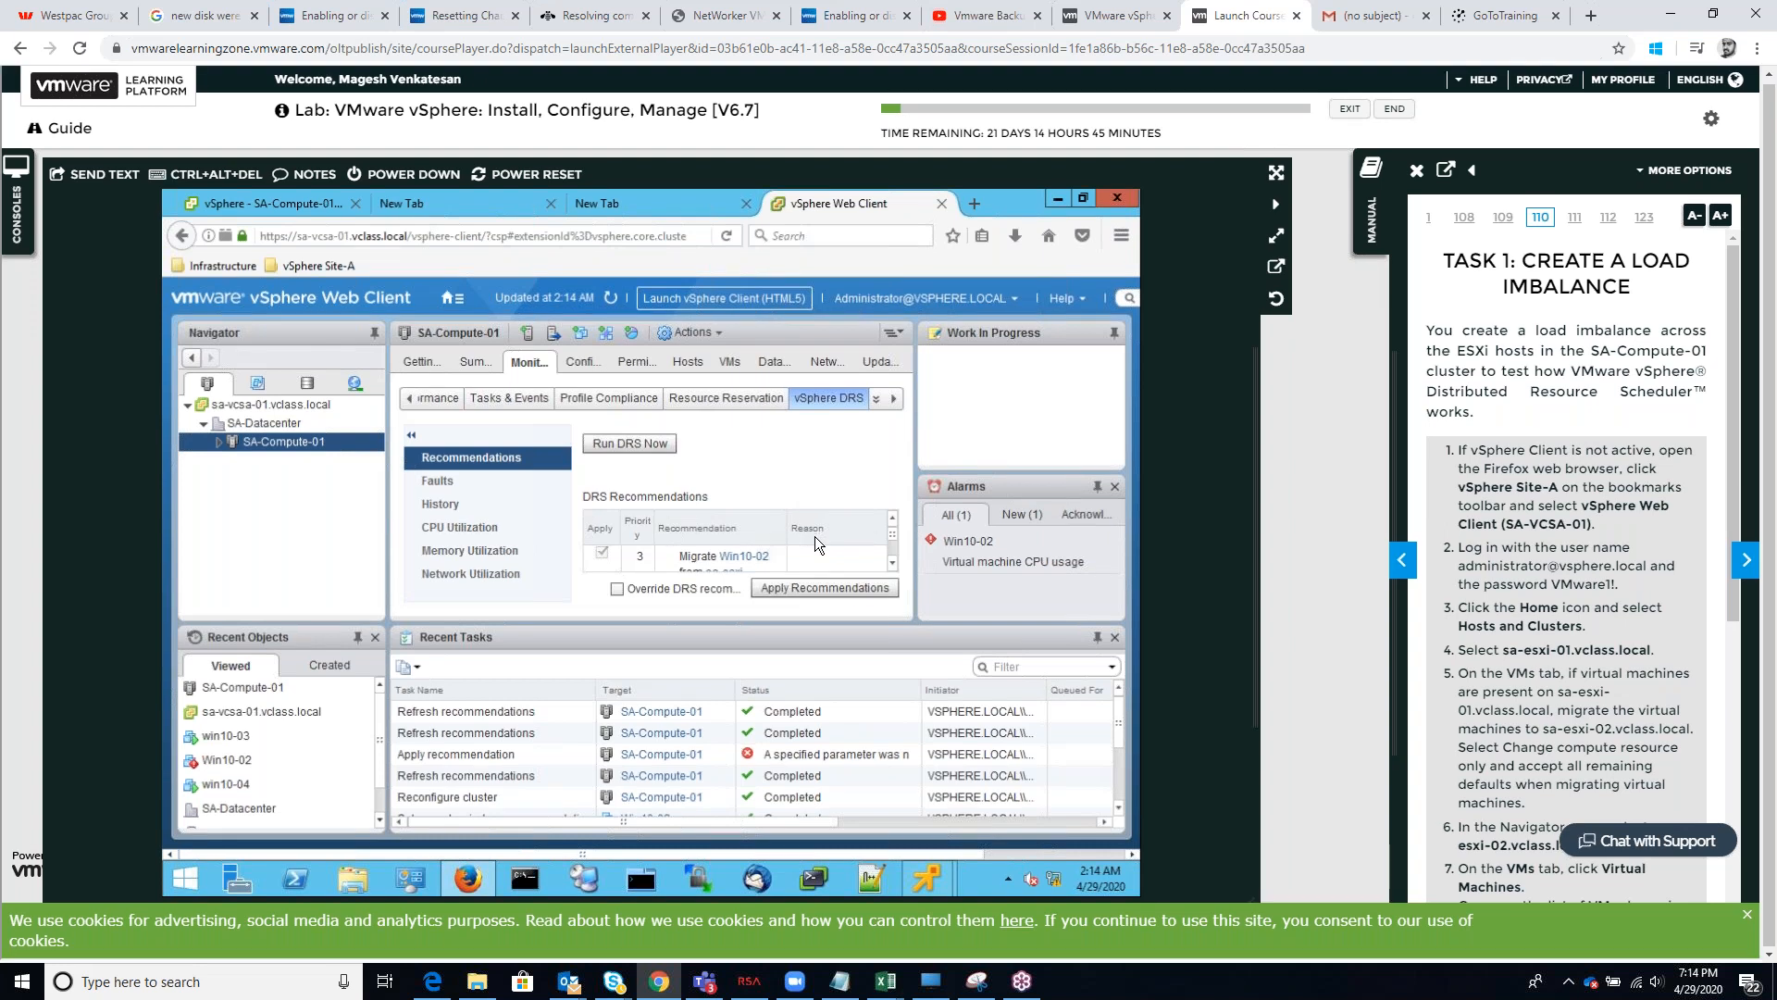
Try applying the DRS recommendations again, dismiss the error and rerun DRS
click(893, 564)
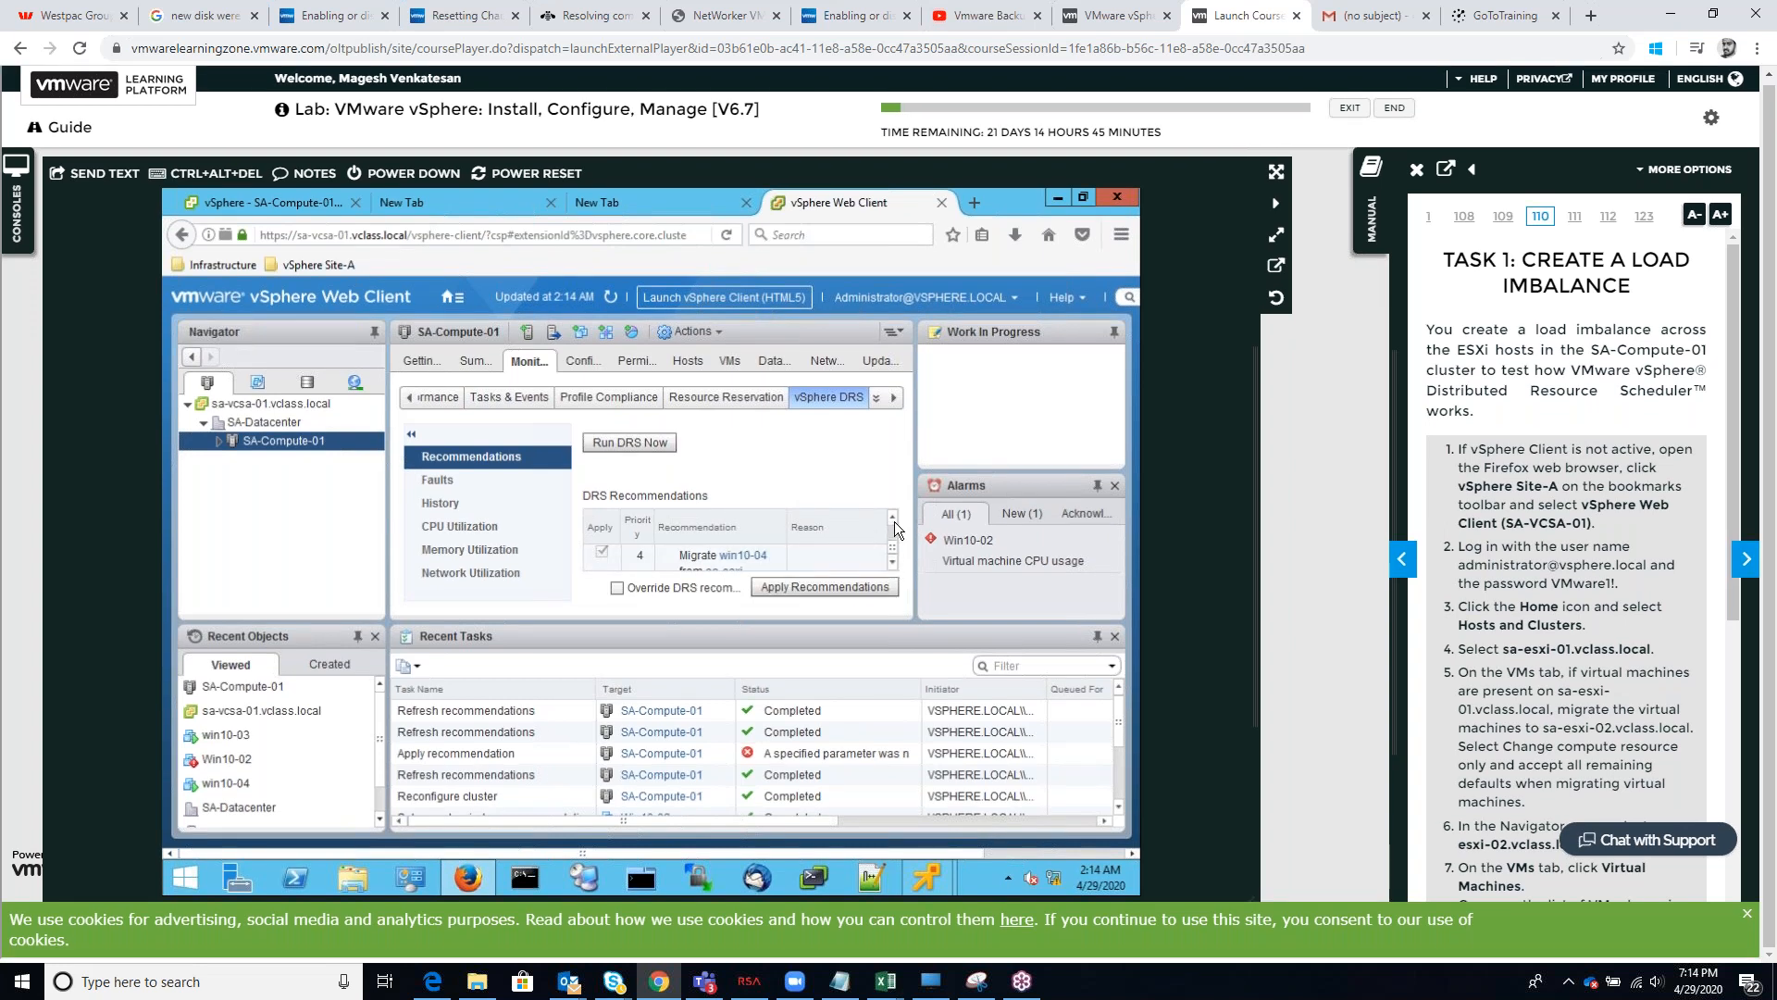
mouse_move(893, 543)
mouse_down()
mouse_move(896, 527)
mouse_move(898, 559)
mouse_move(901, 522)
mouse_move(904, 560)
mouse_up()
click(791, 588)
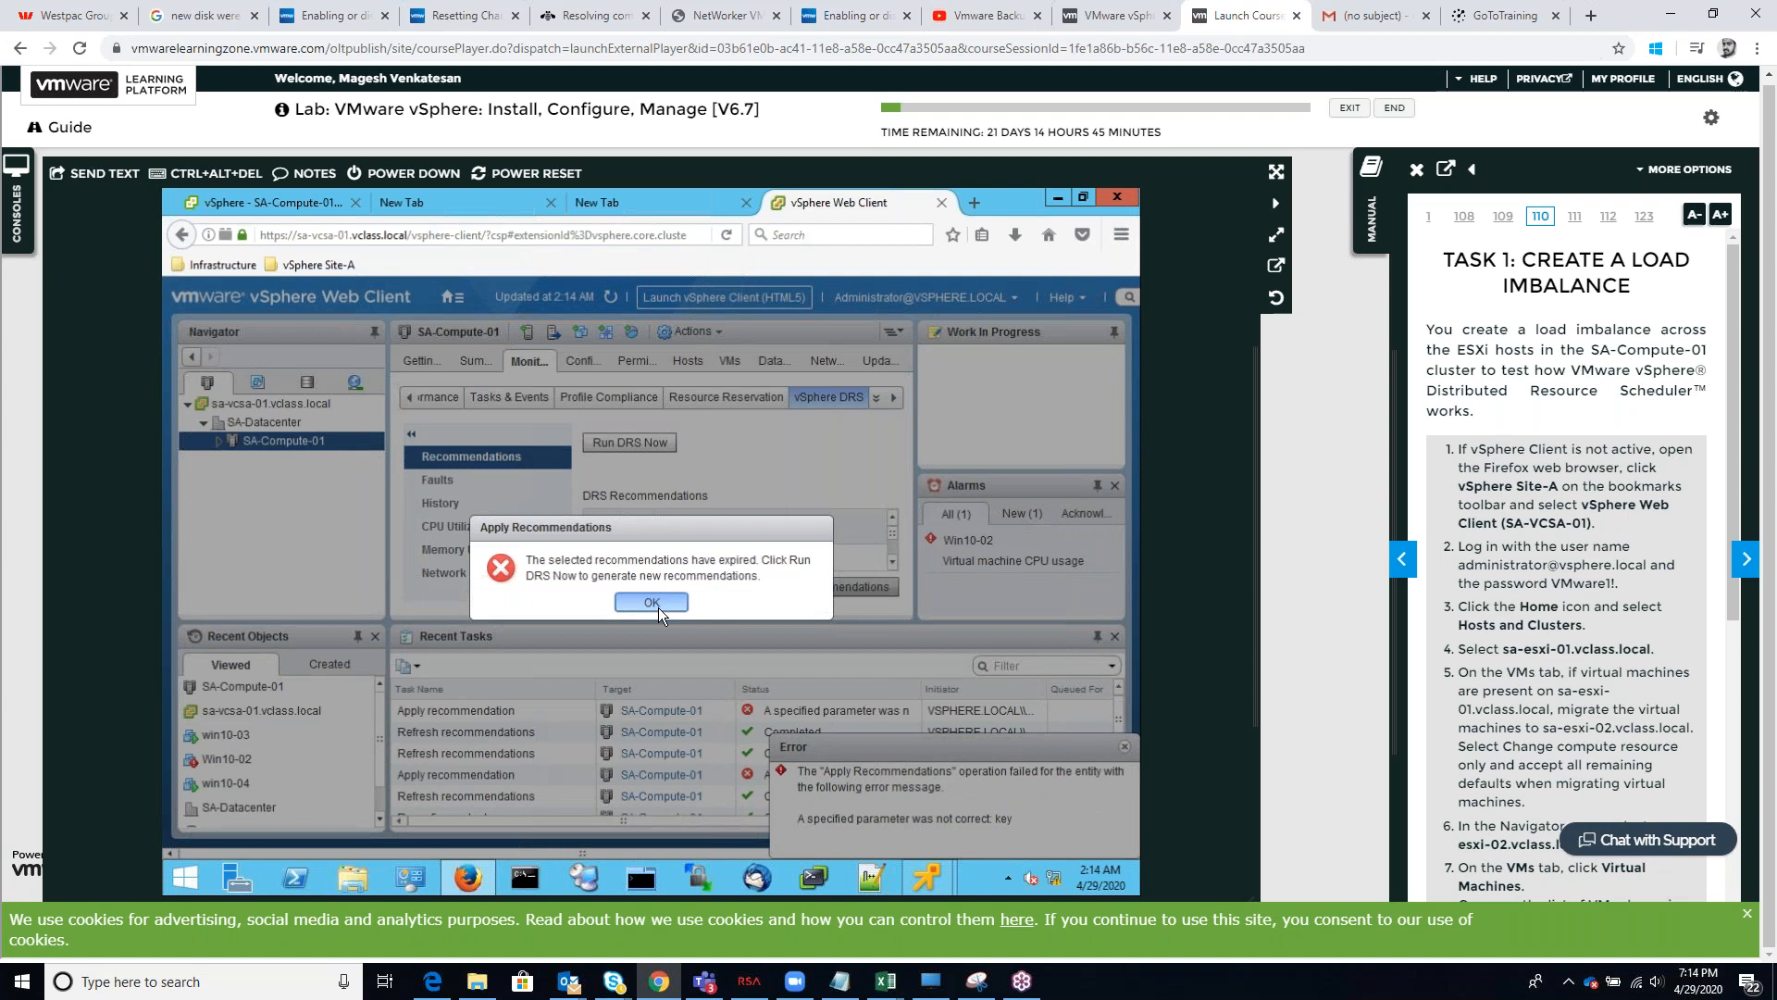
click(658, 608)
click(617, 588)
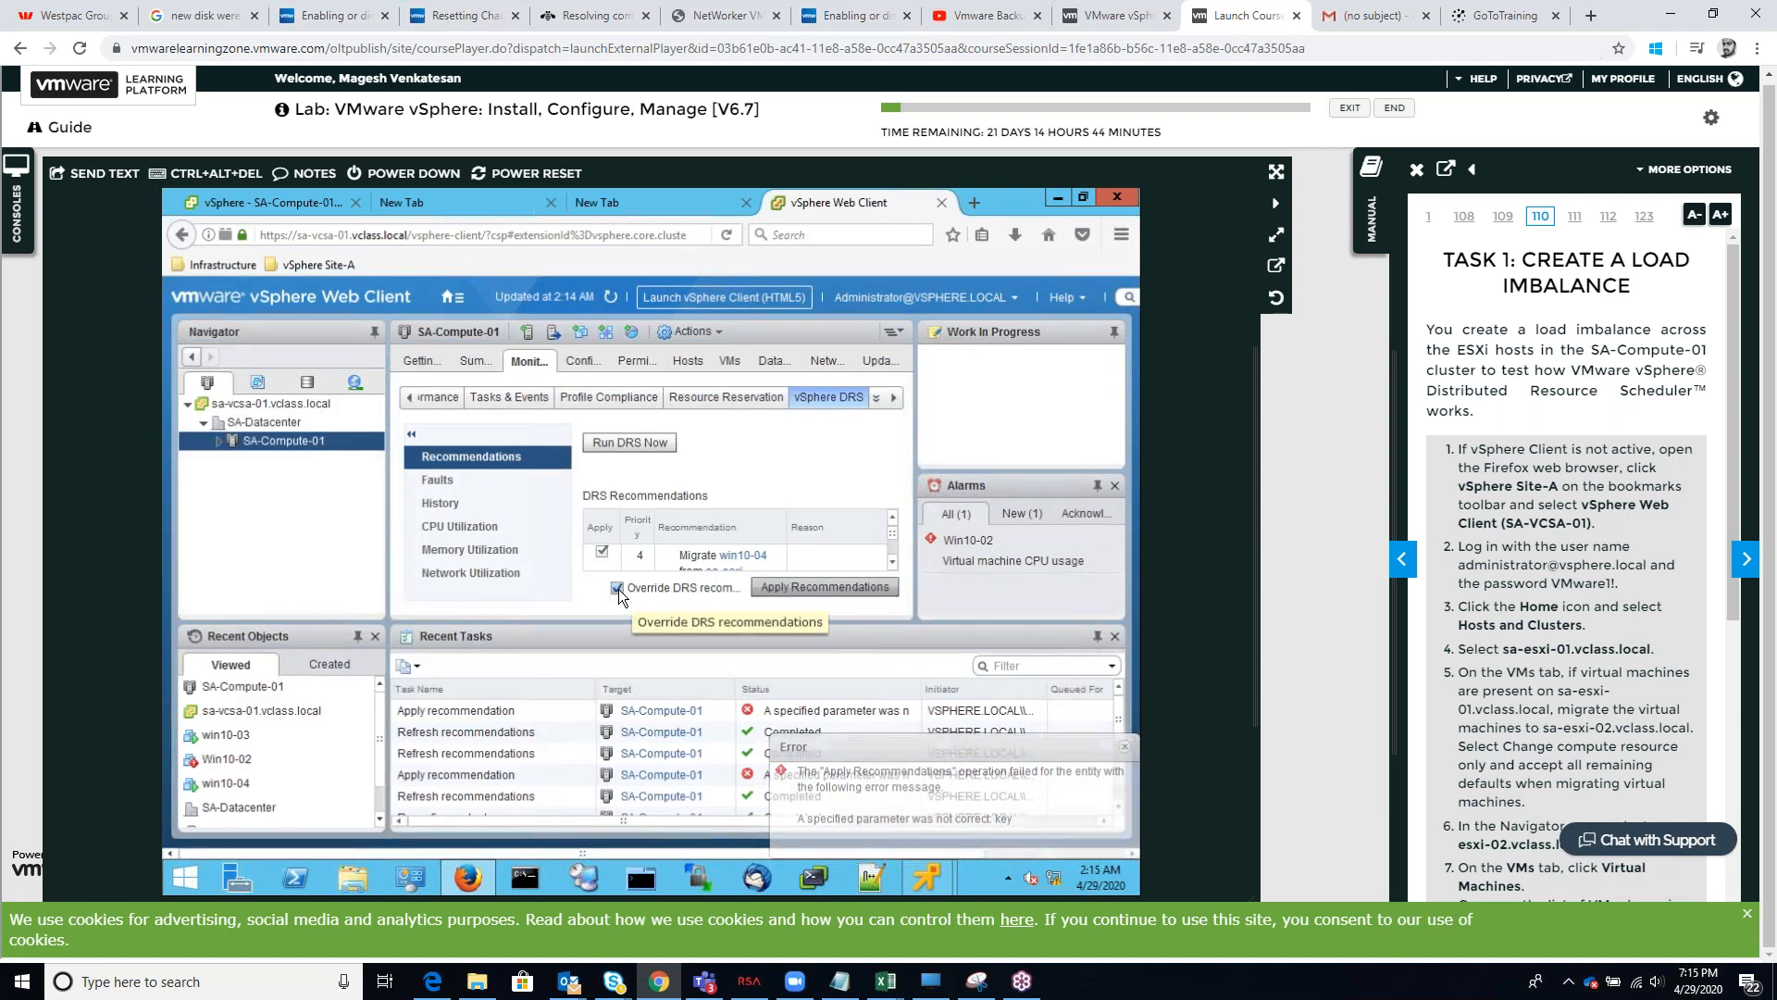
click(618, 589)
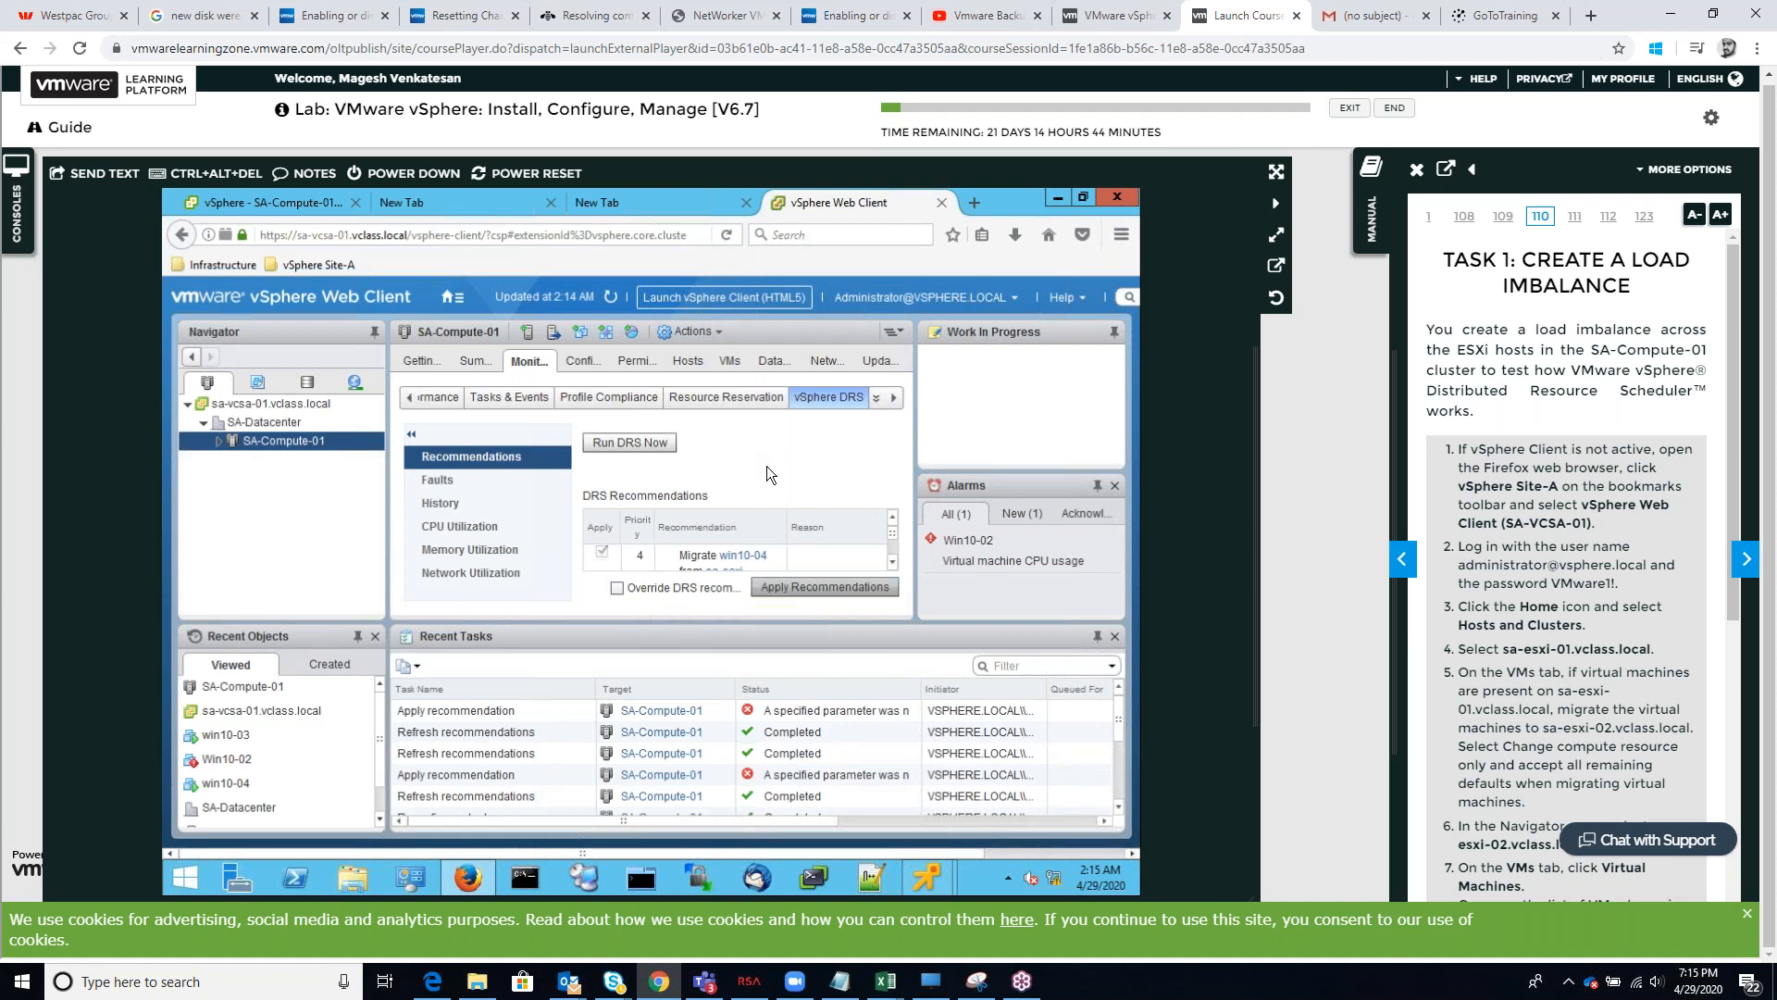
click(656, 441)
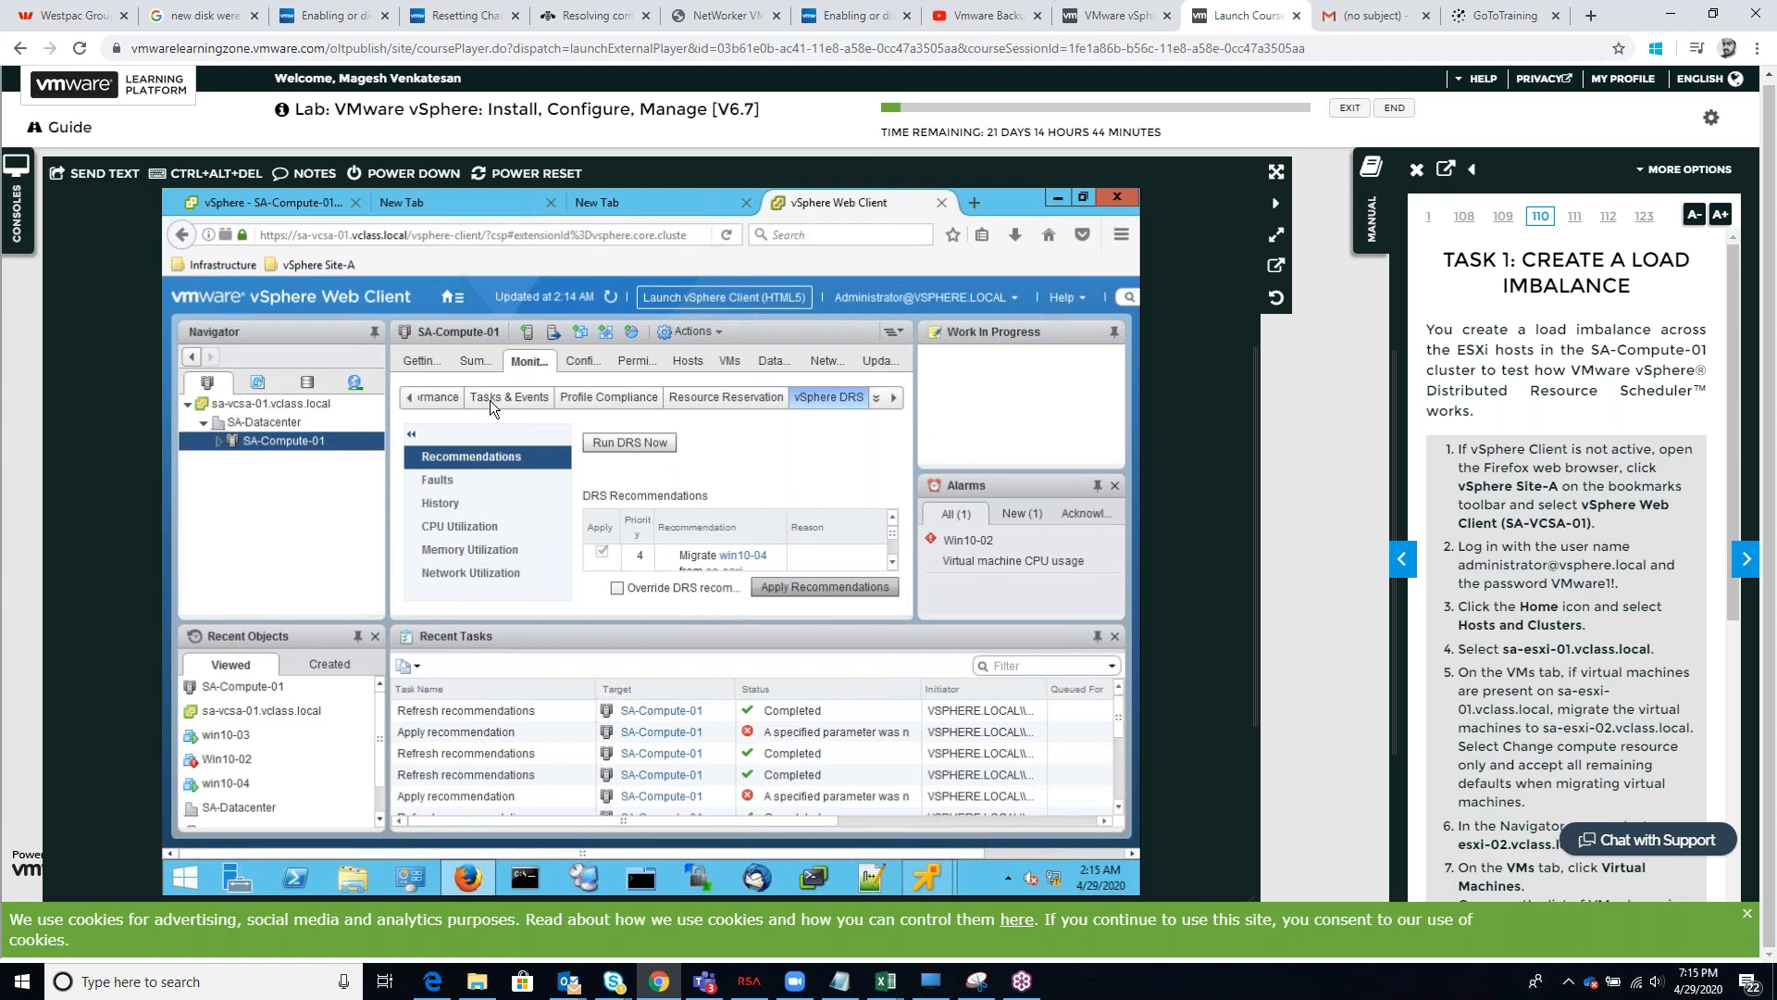
On the cluster summary, reset the Win10-02 CPU usage alarm to green and expand the vSphere DRS portlet to inspect it
click(474, 361)
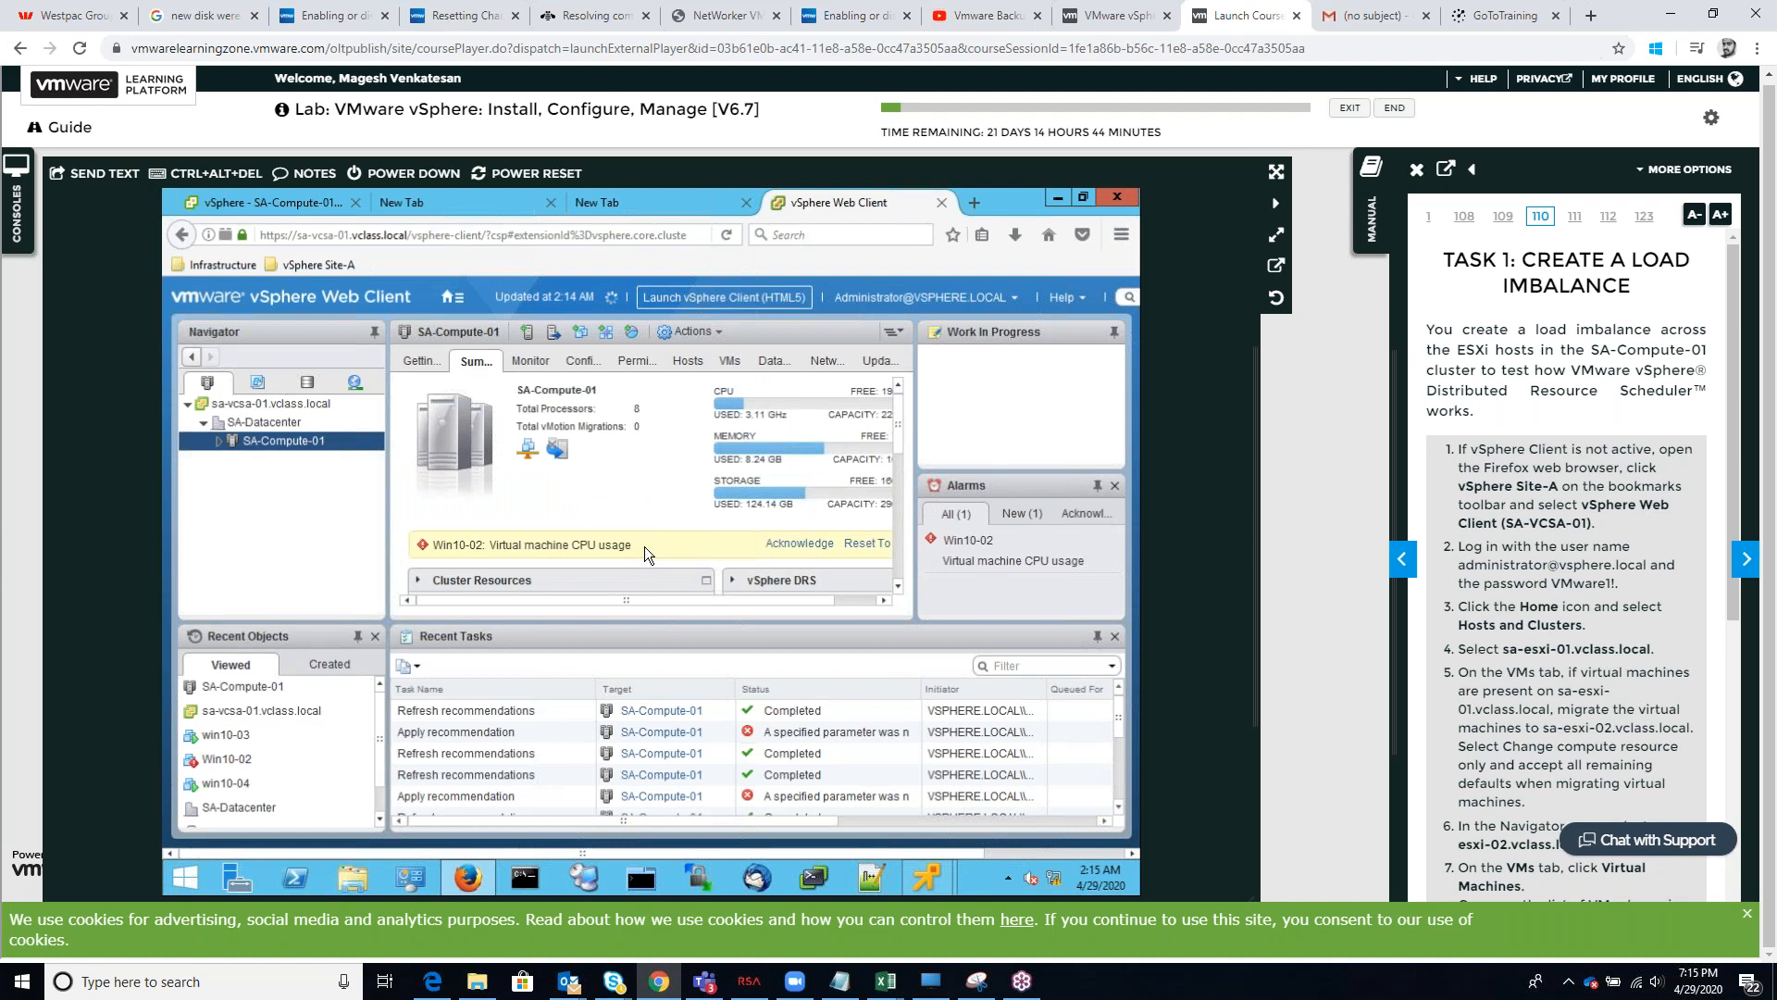
click(875, 545)
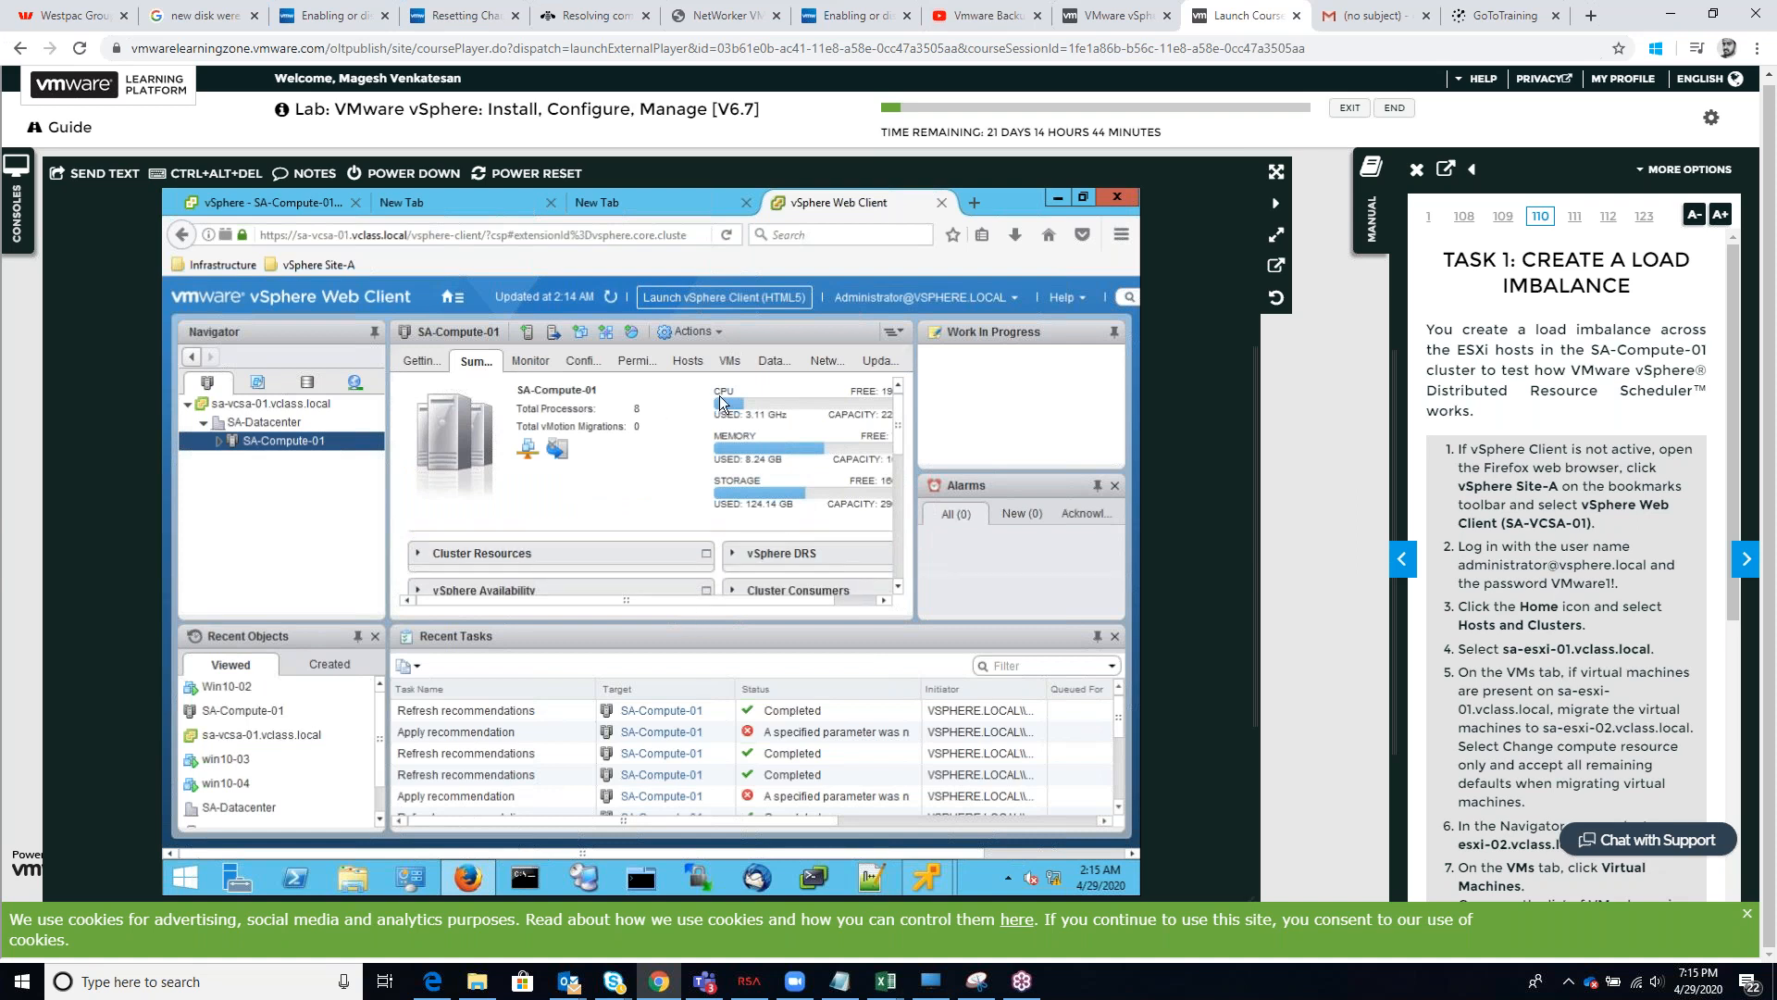
click(735, 551)
scroll(886, 559, down, 1)
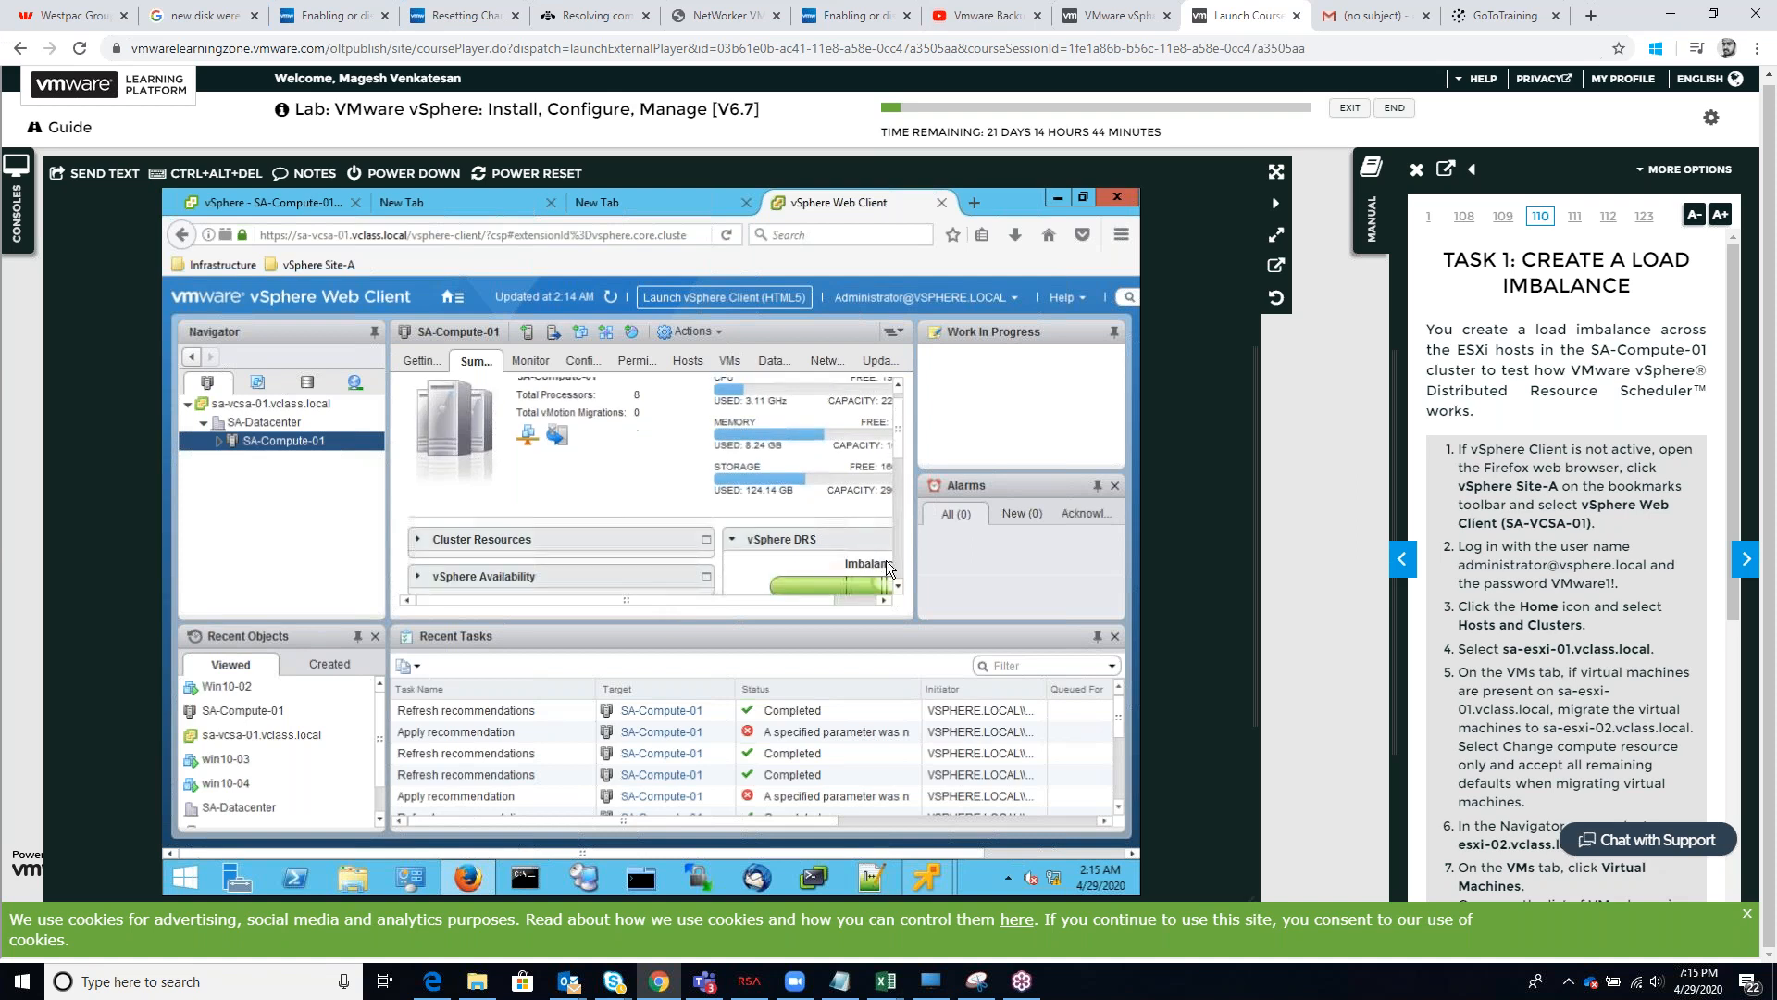
scroll(886, 559, down, 2)
scroll(855, 591, right, 2)
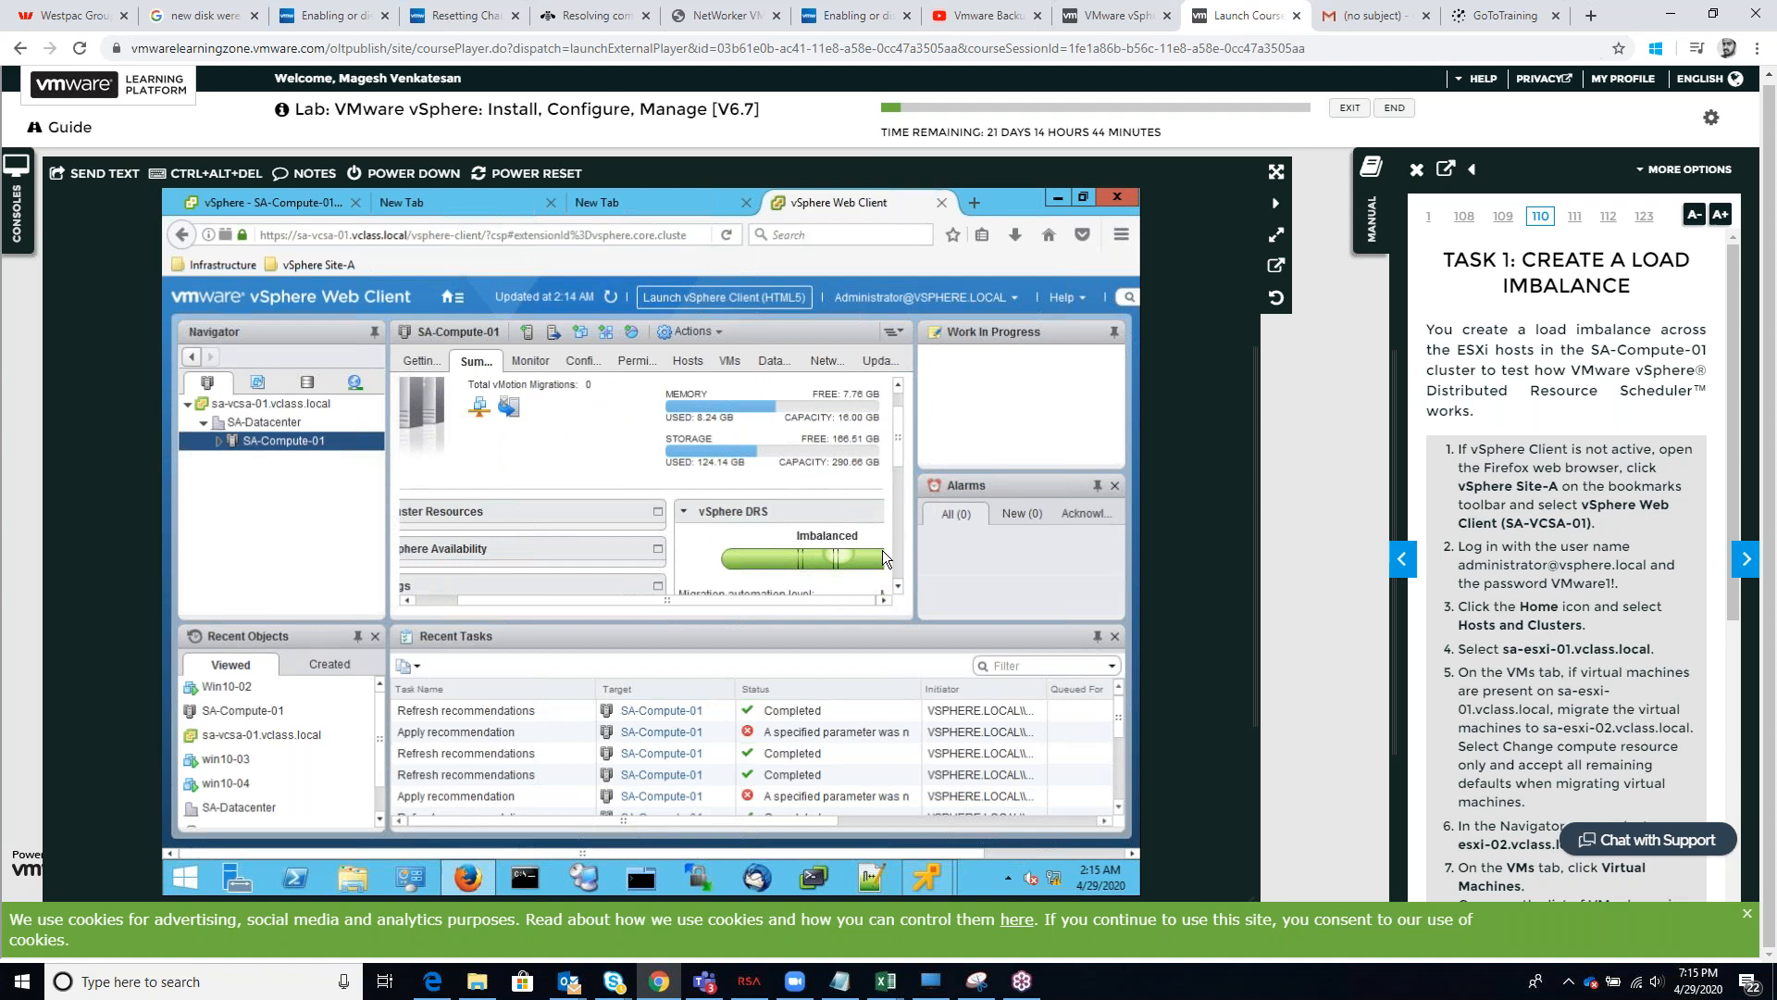
scroll(881, 546, down, 1)
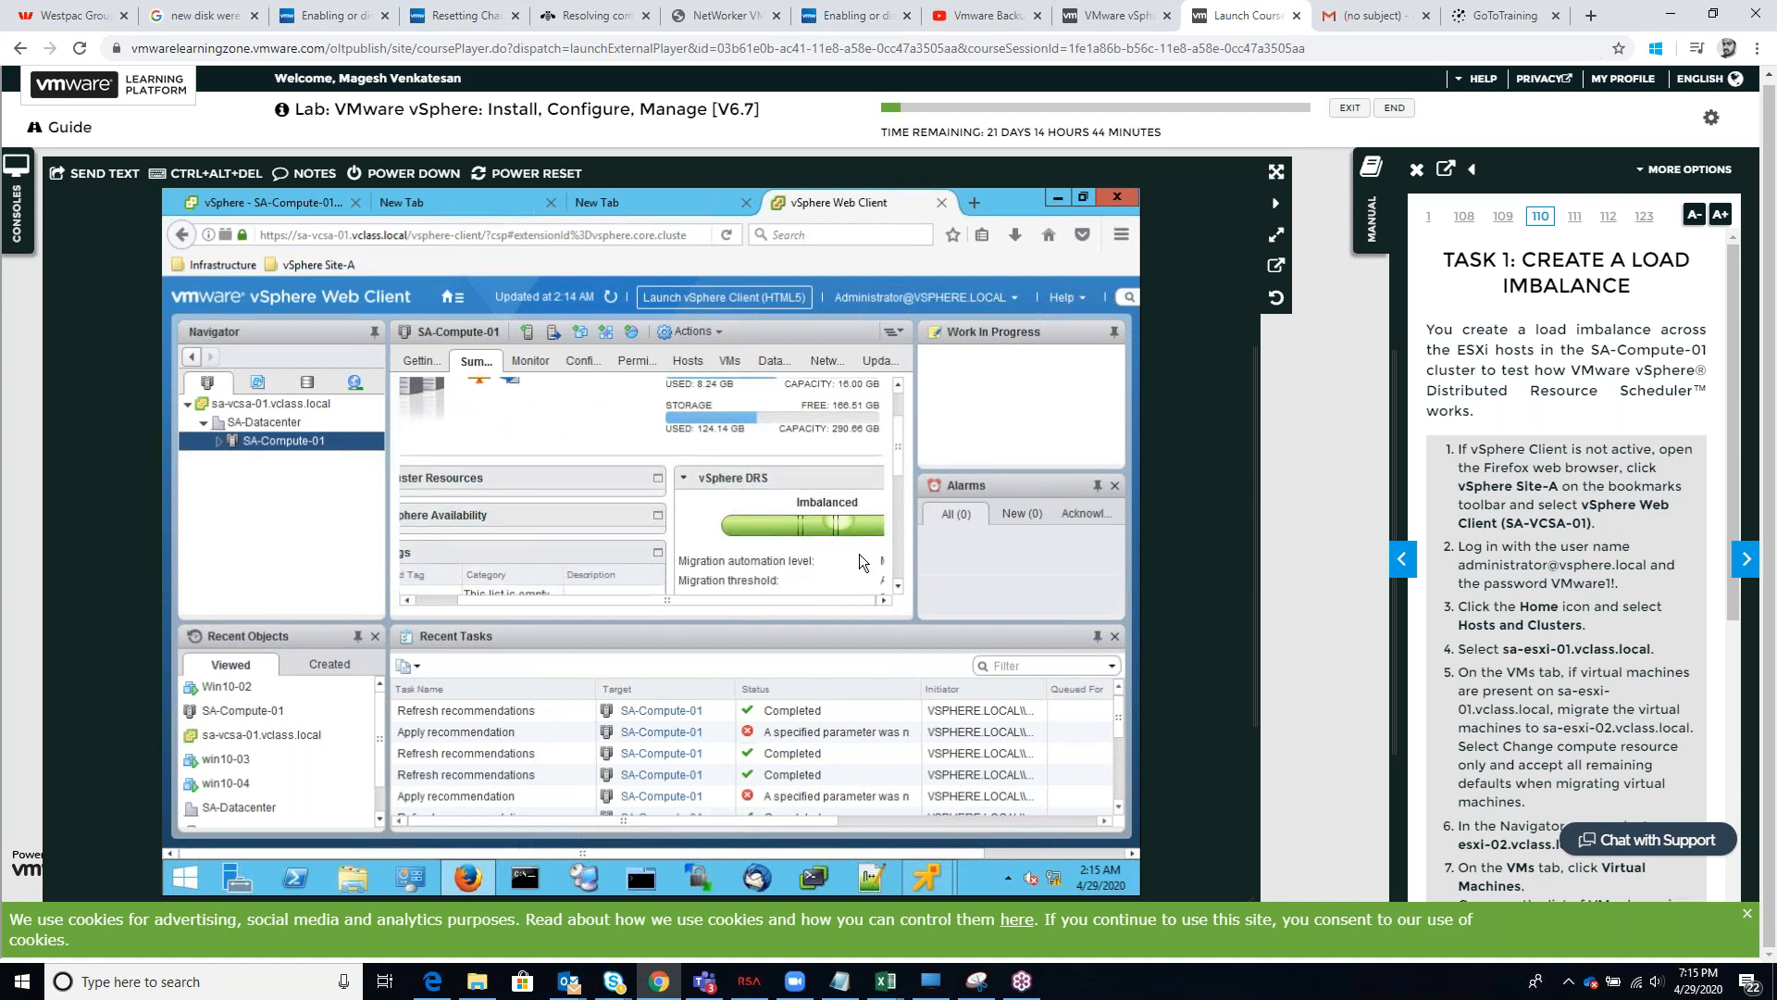
scroll(859, 554, down, 1)
scroll(827, 564, down, 1)
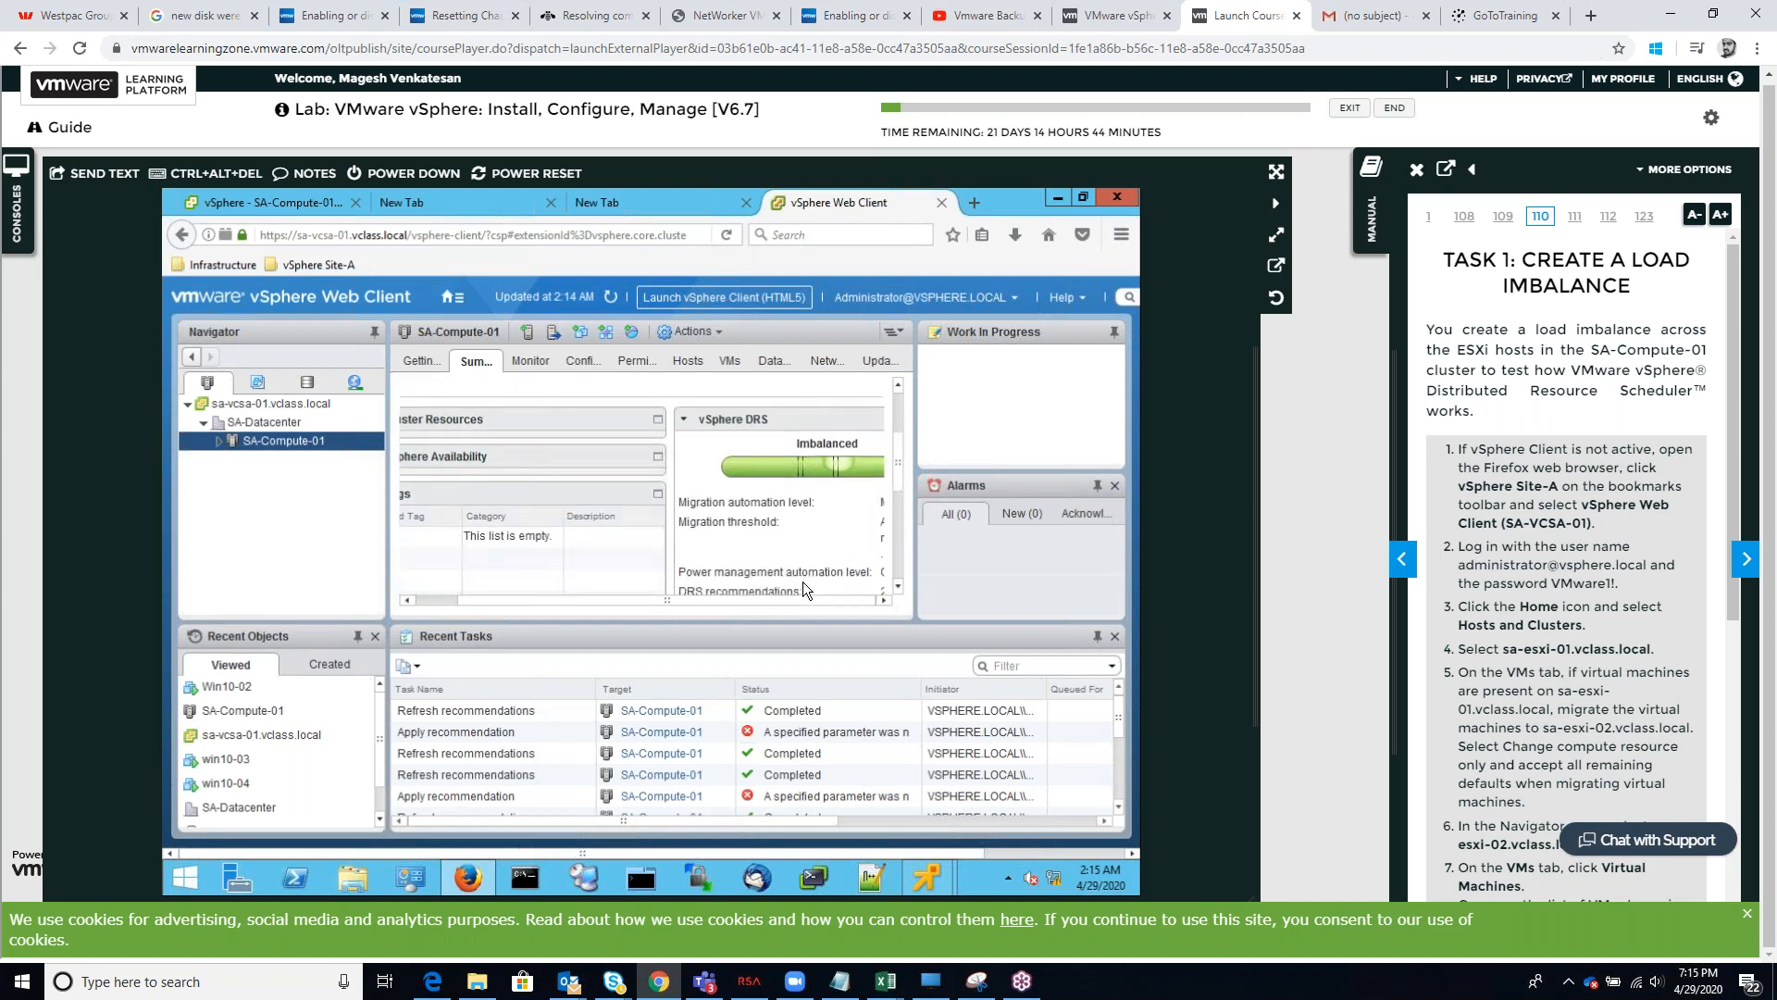
scroll(805, 583, down, 1)
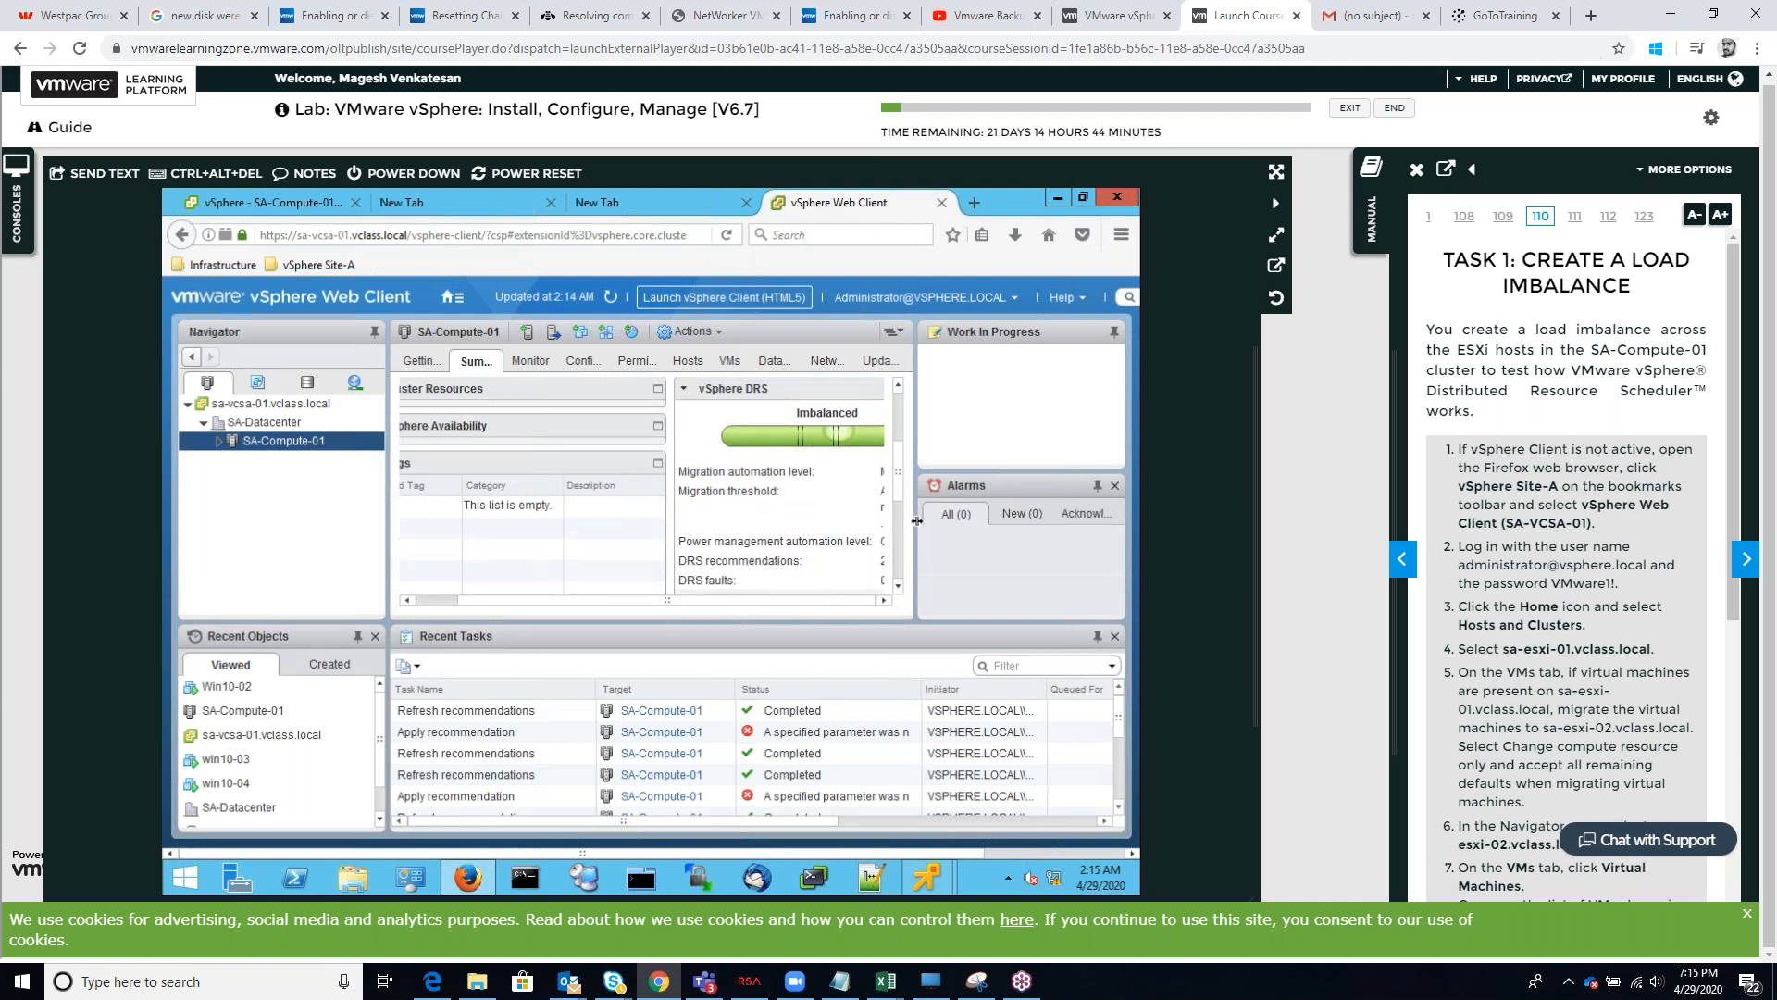
drag(917, 519, 1016, 520)
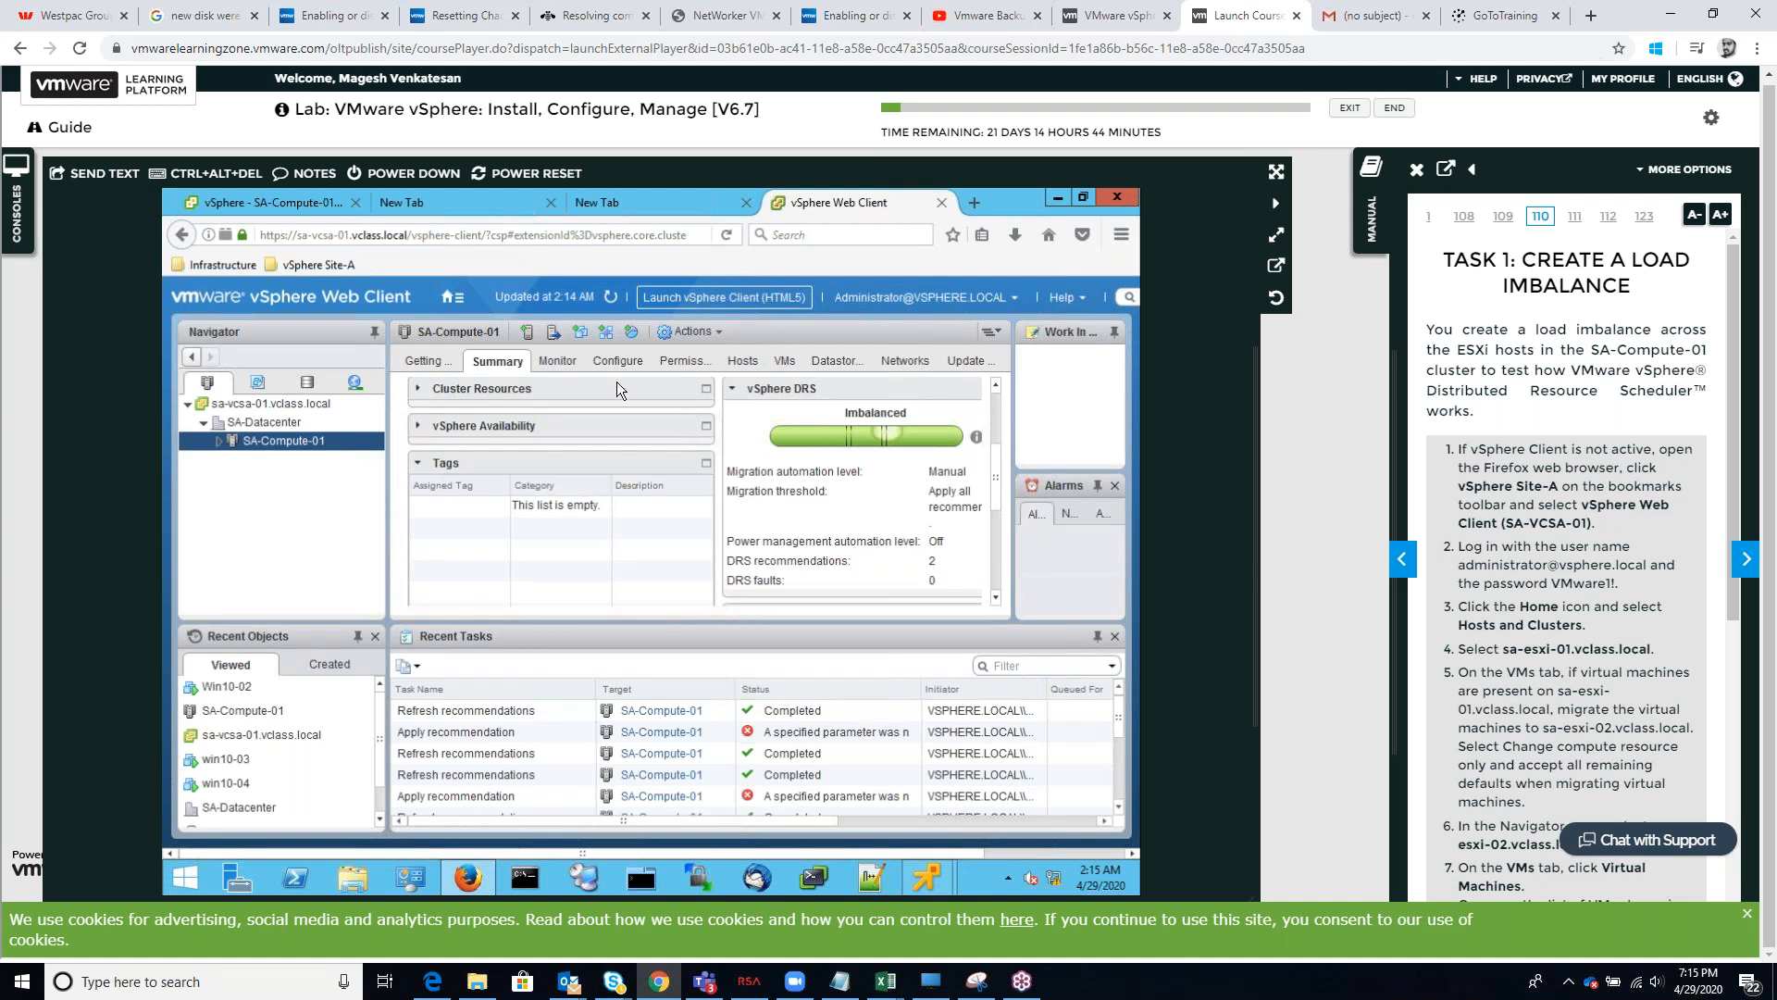
Try once more to apply the DRS recommendations from the vSphere DRS monitoring view, dismissing the error
click(570, 360)
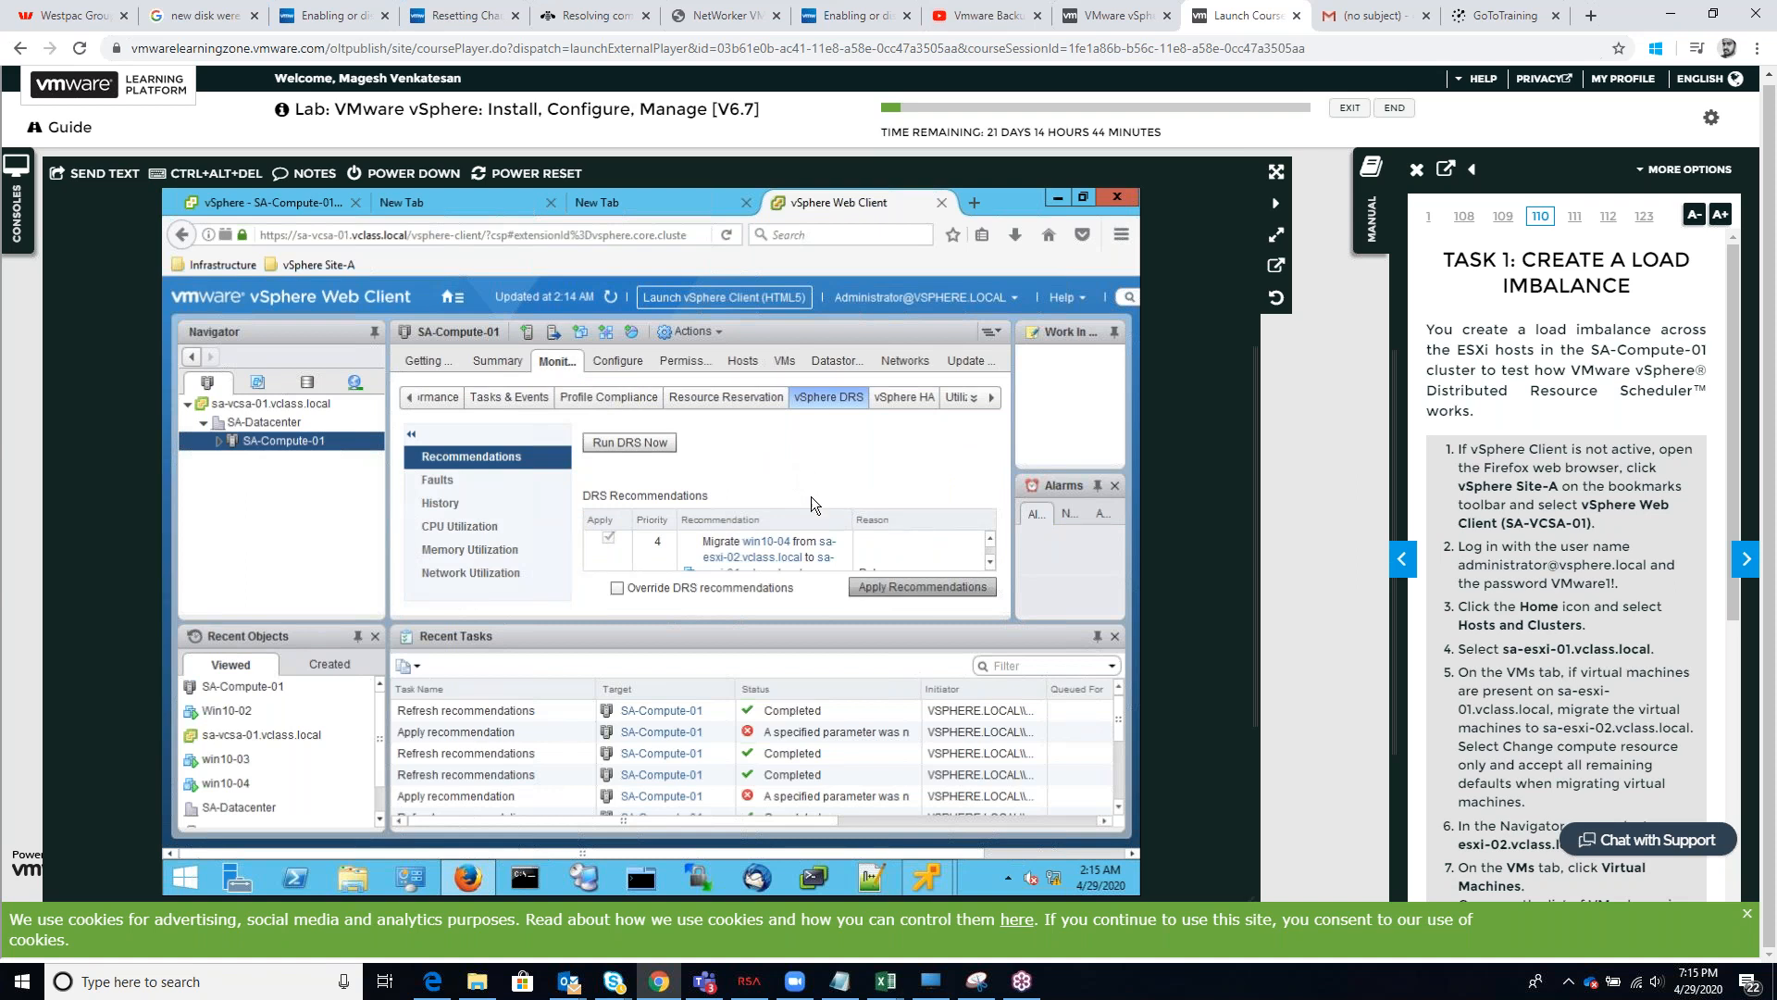
click(867, 589)
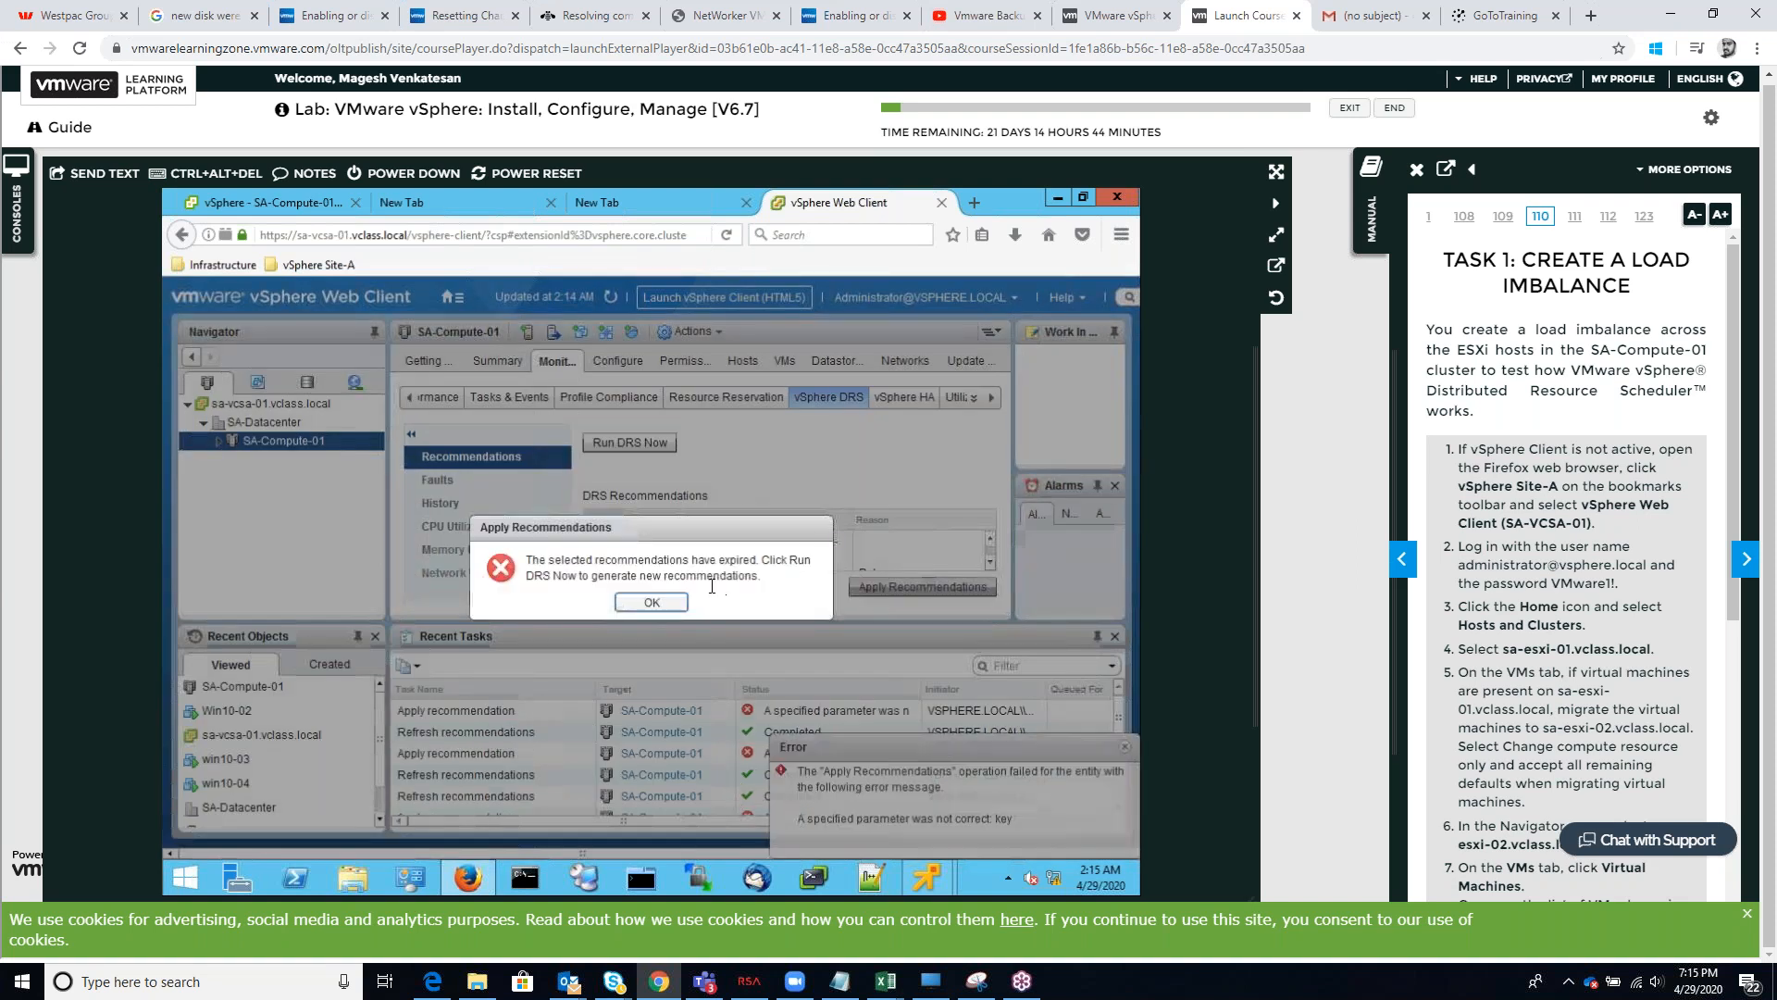
click(653, 602)
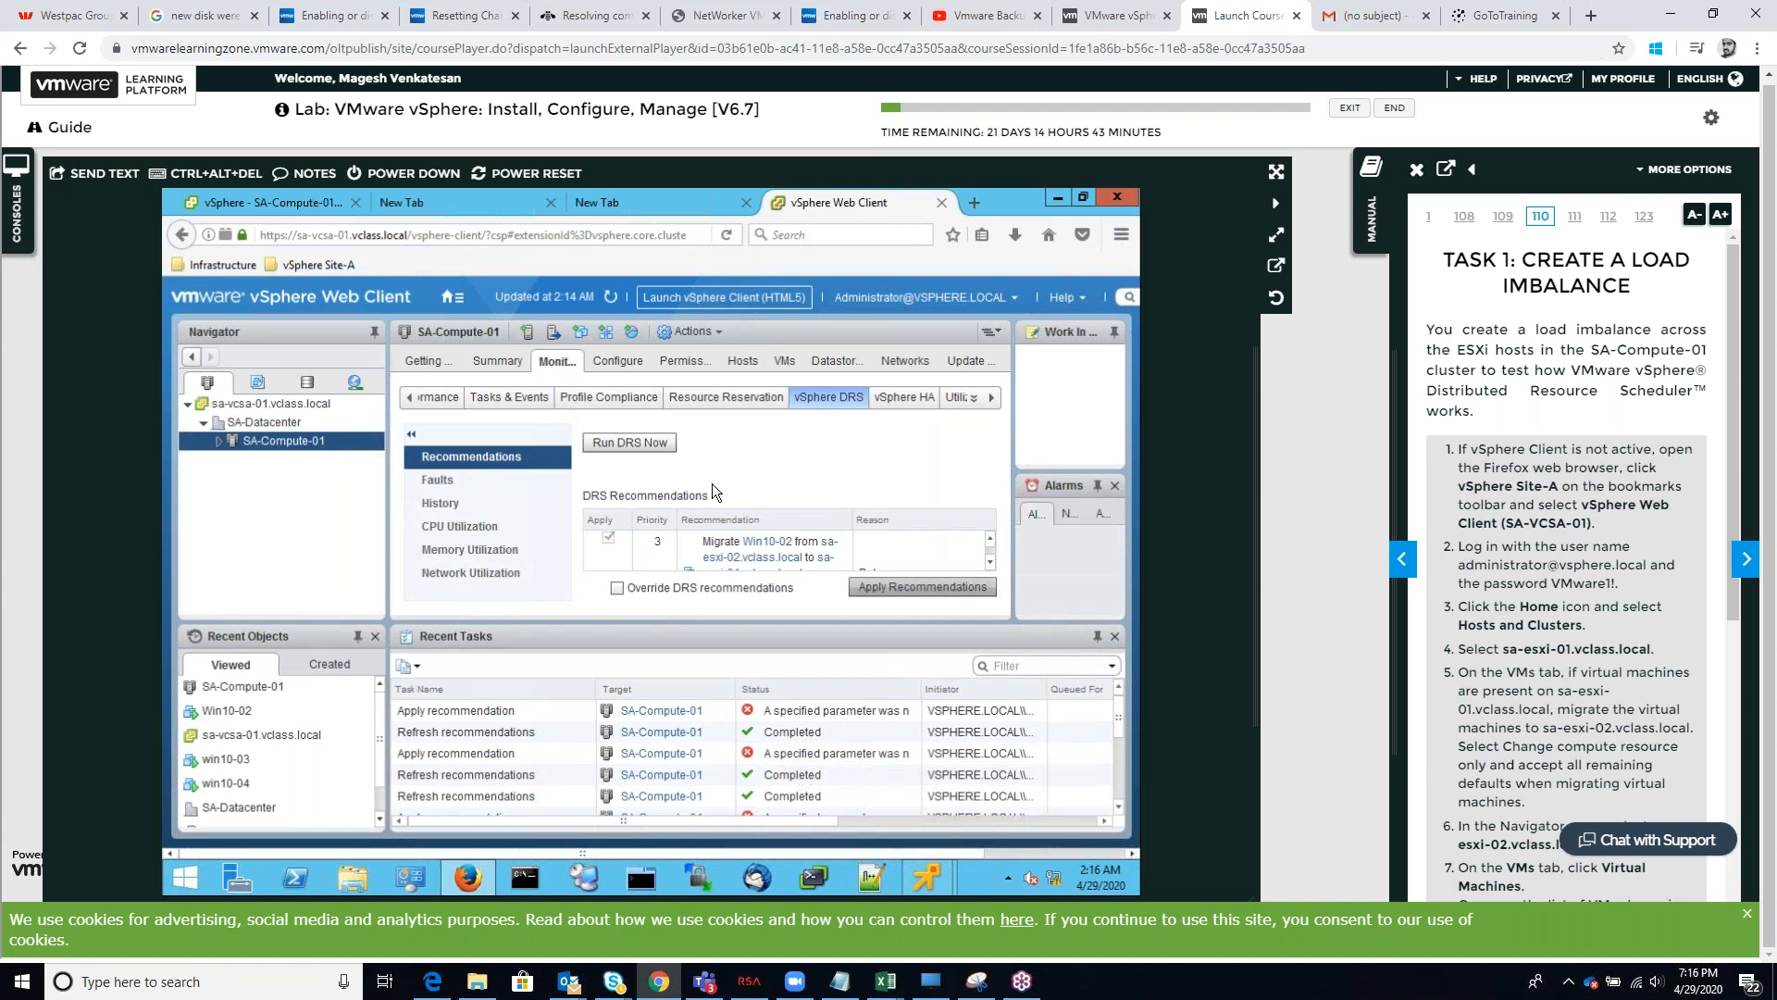
Expand the SA-Compute-01 cluster in the navigator to list its hosts and virtual machines
click(217, 442)
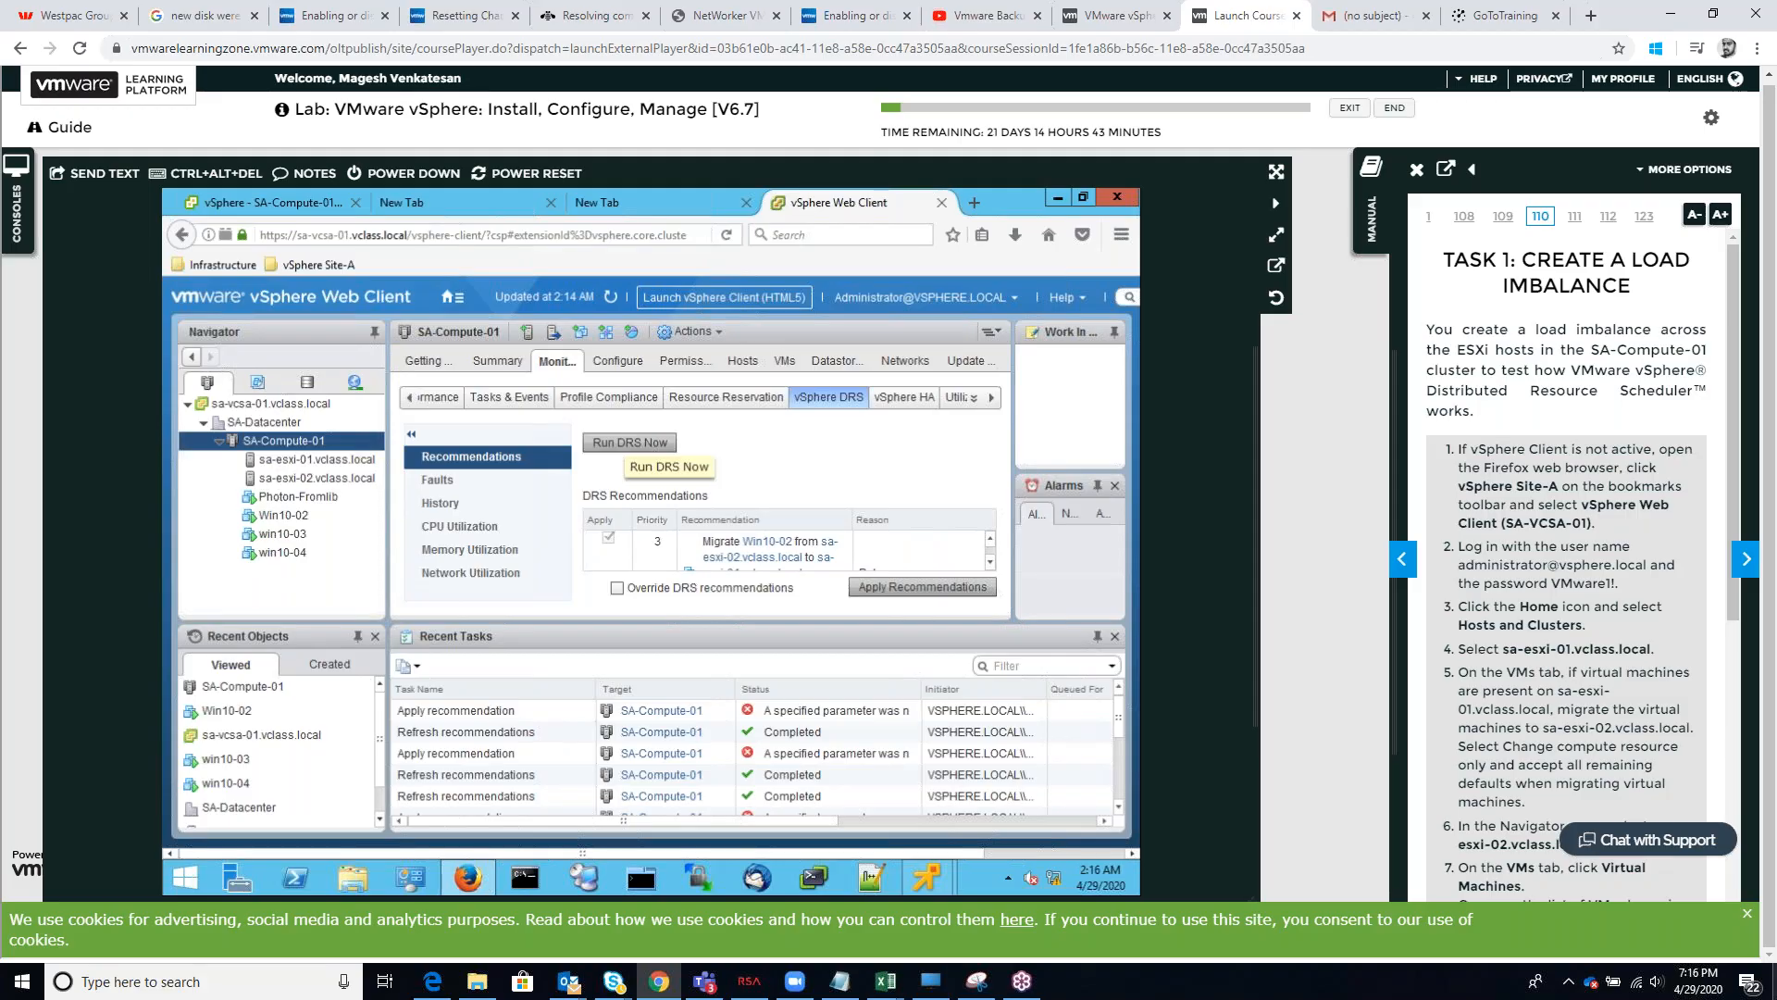
key(super+d)
key(super+d)
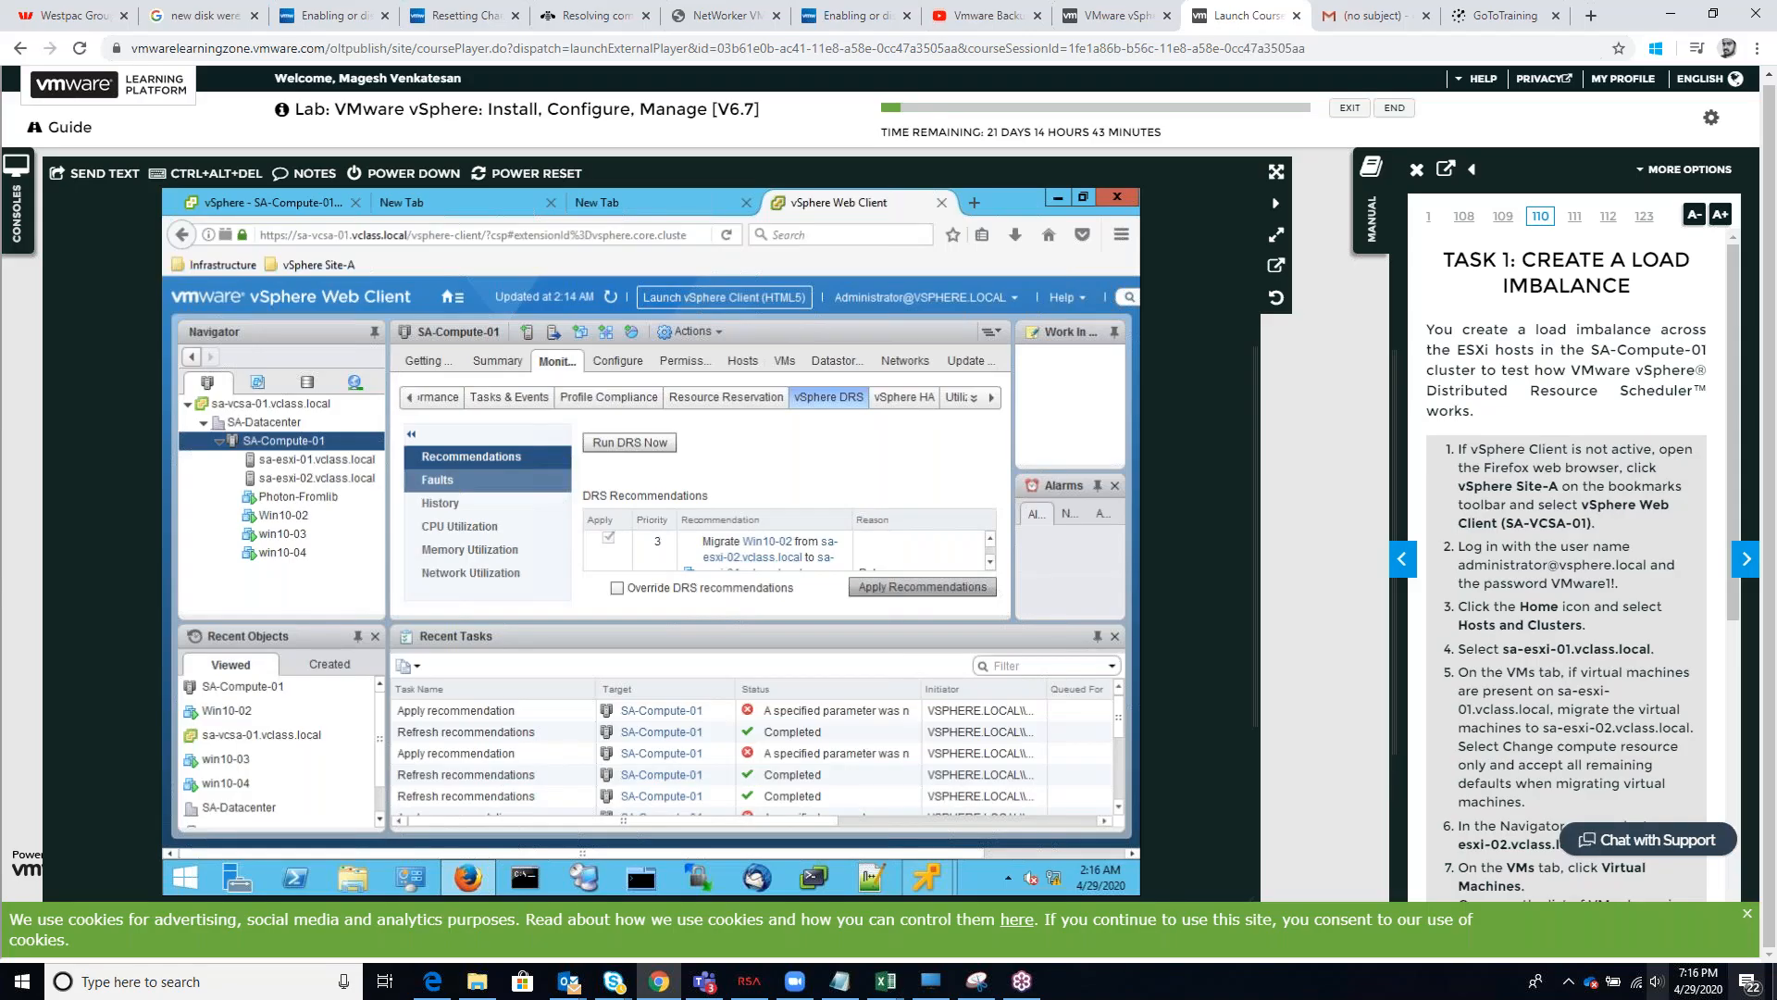
click(1657, 981)
click(1635, 938)
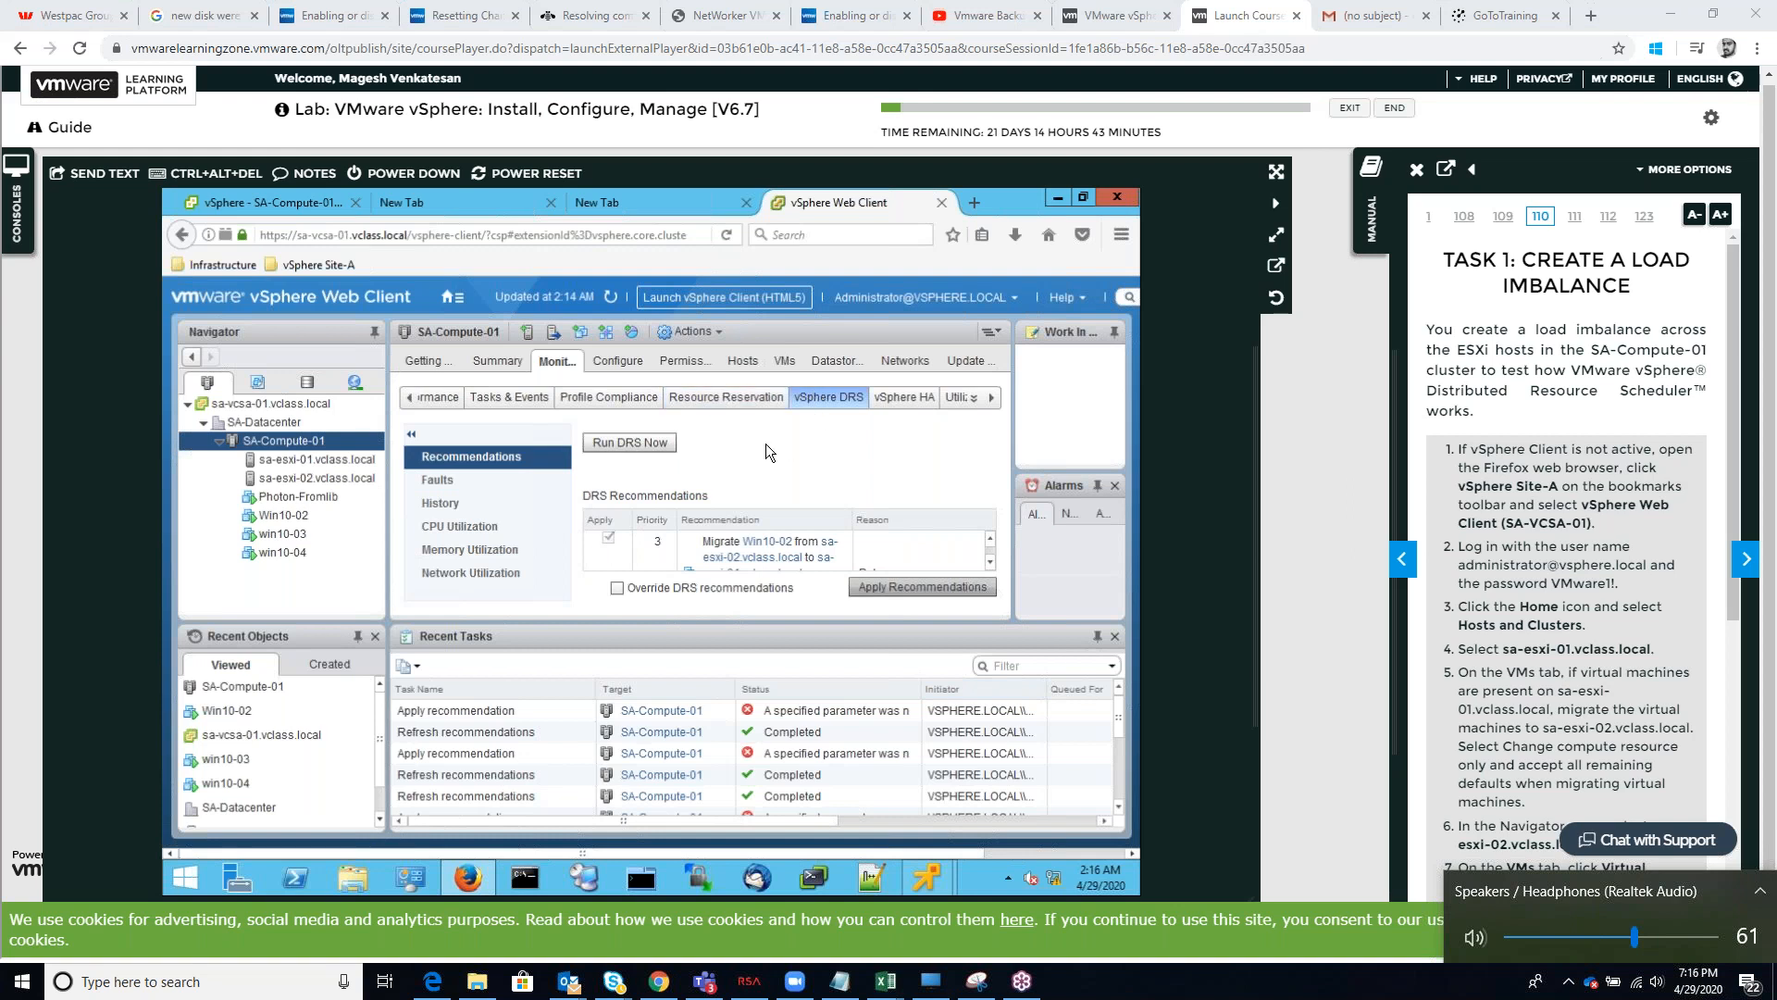
Open the virtual machines list on the cluster's VMs tab
click(782, 361)
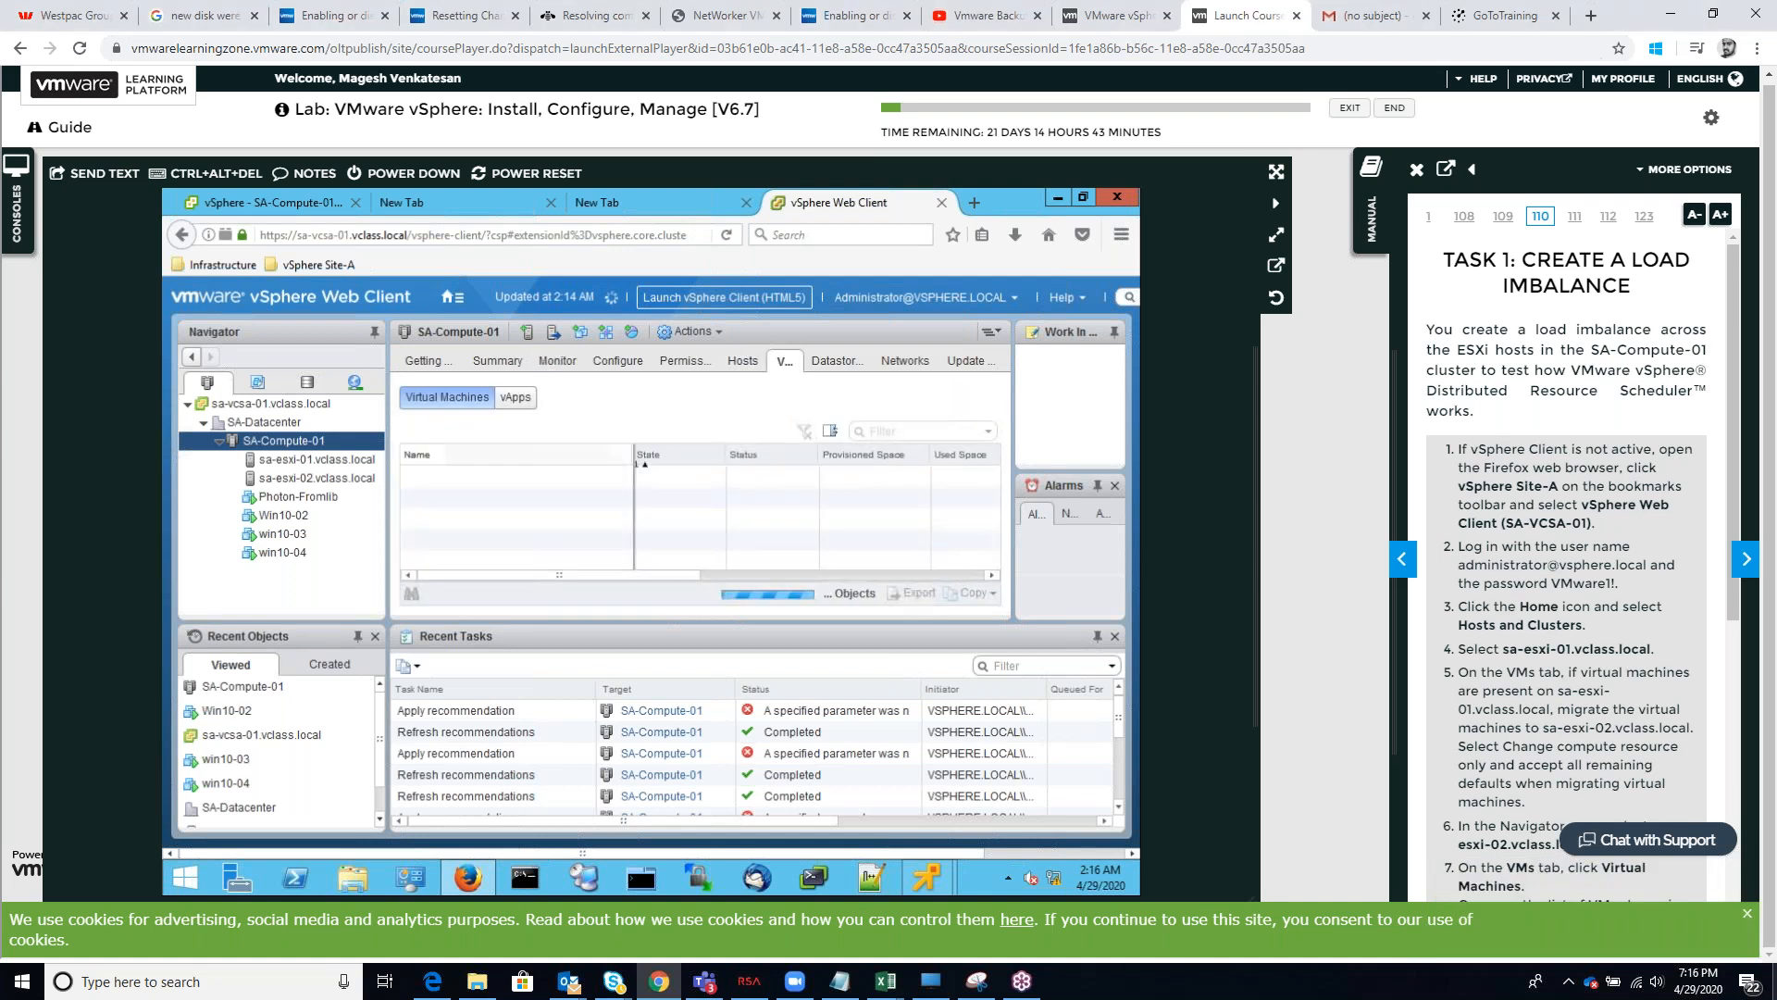
click(1658, 981)
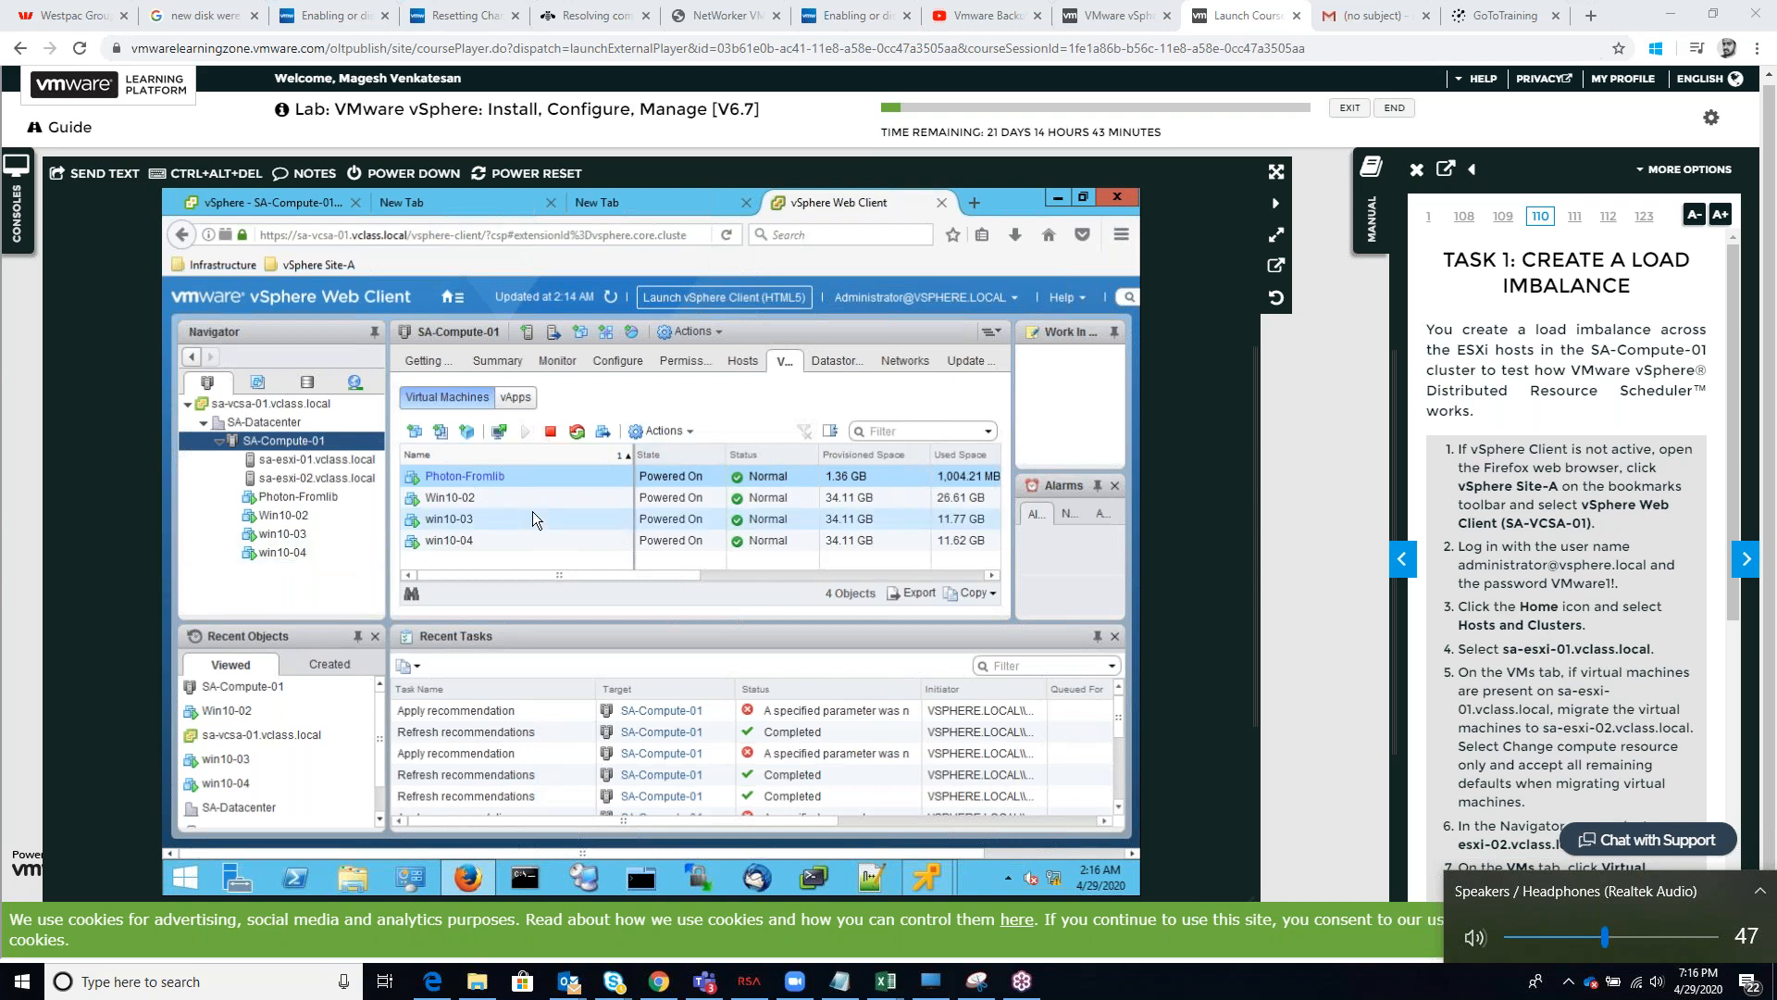
click(725, 470)
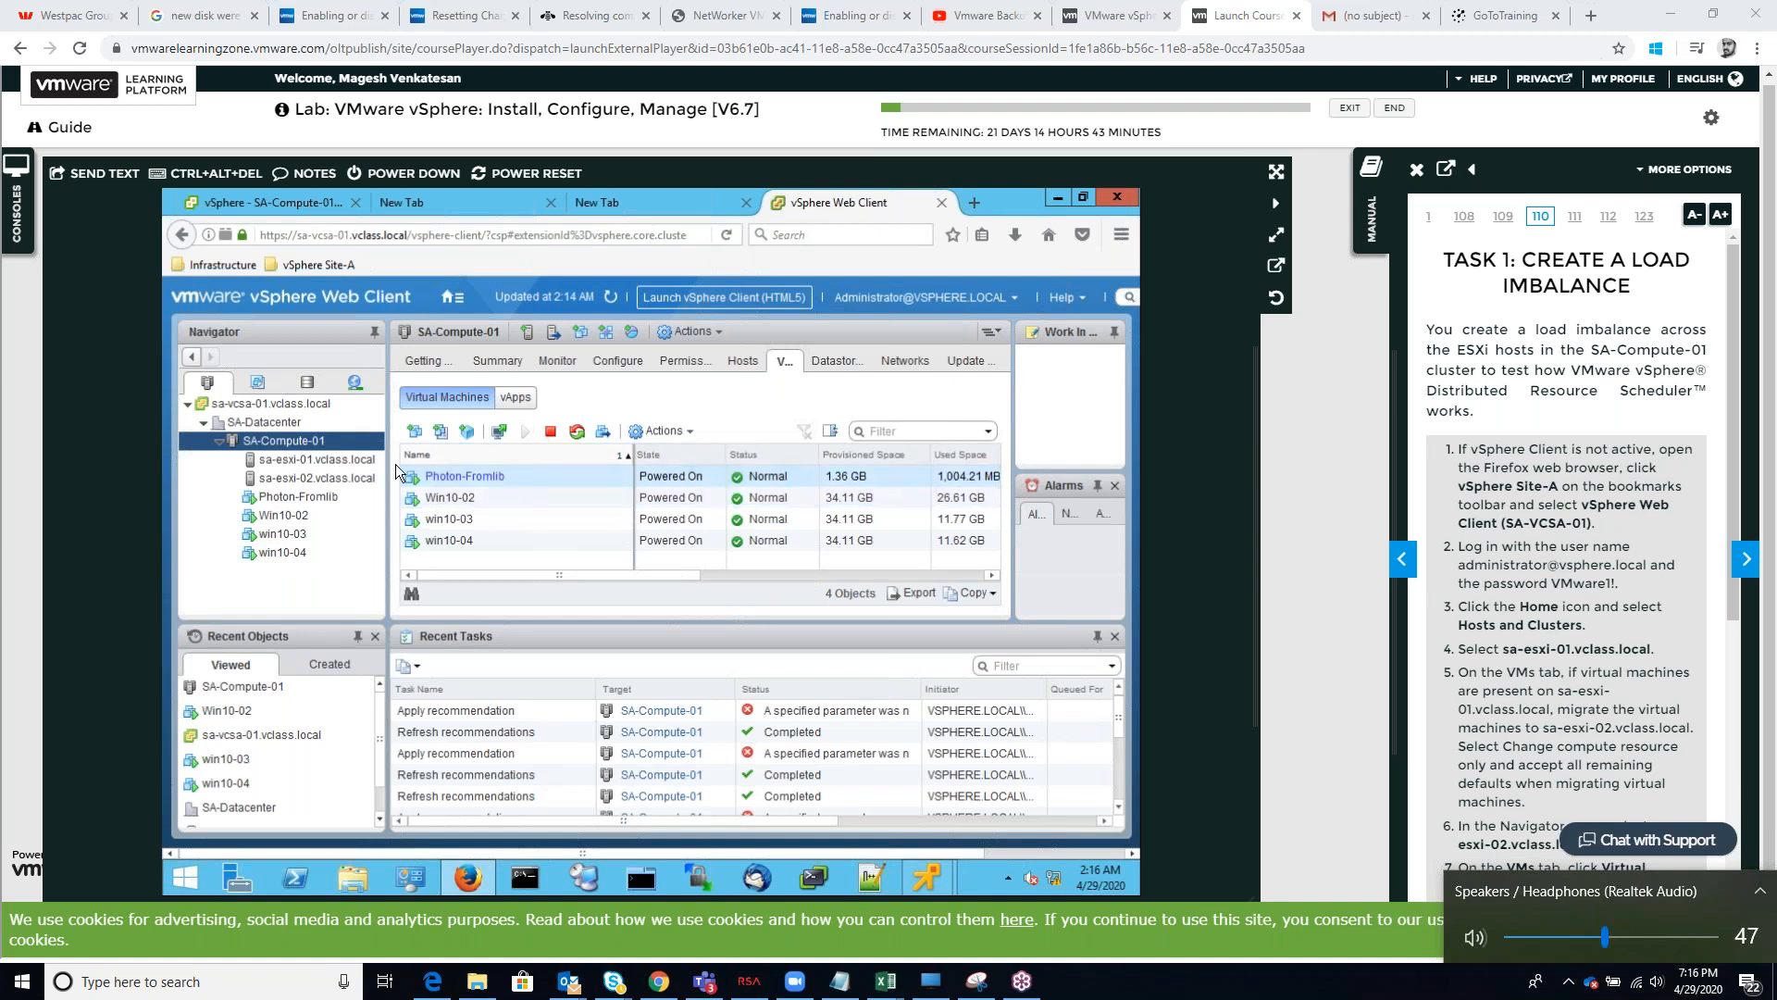
Sort the cluster's virtual machines by name and add the Host column to the list
click(481, 455)
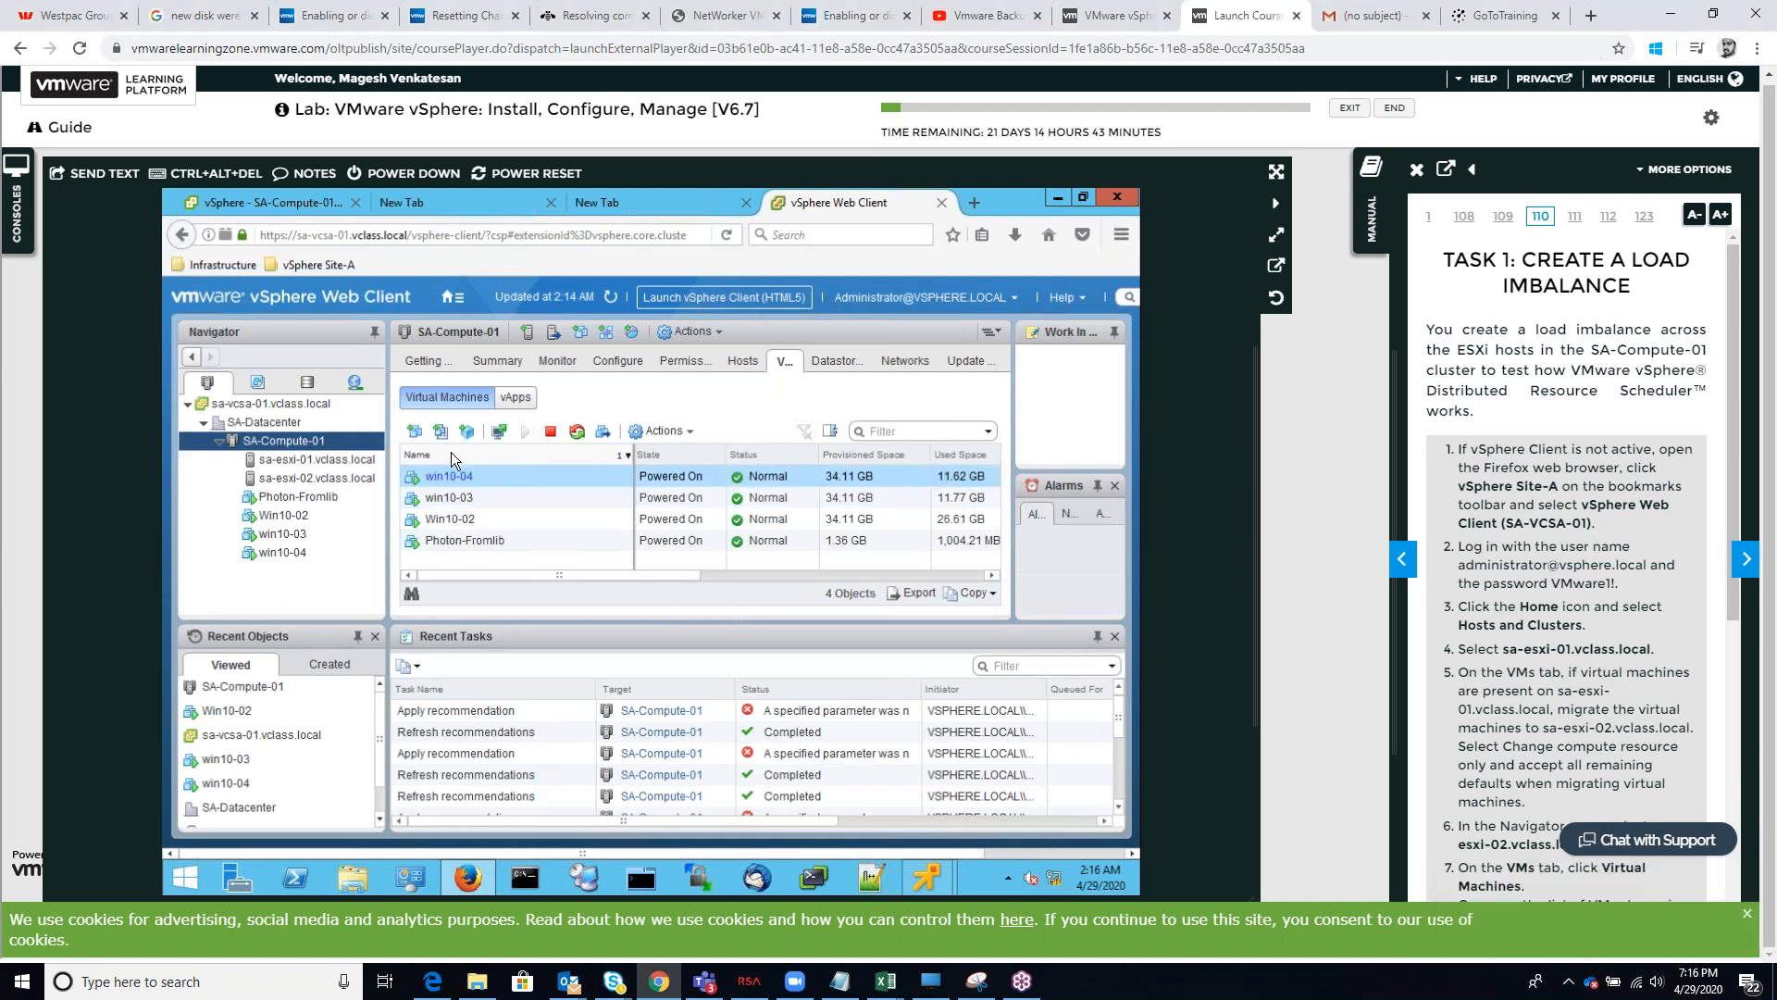
right_click(452, 452)
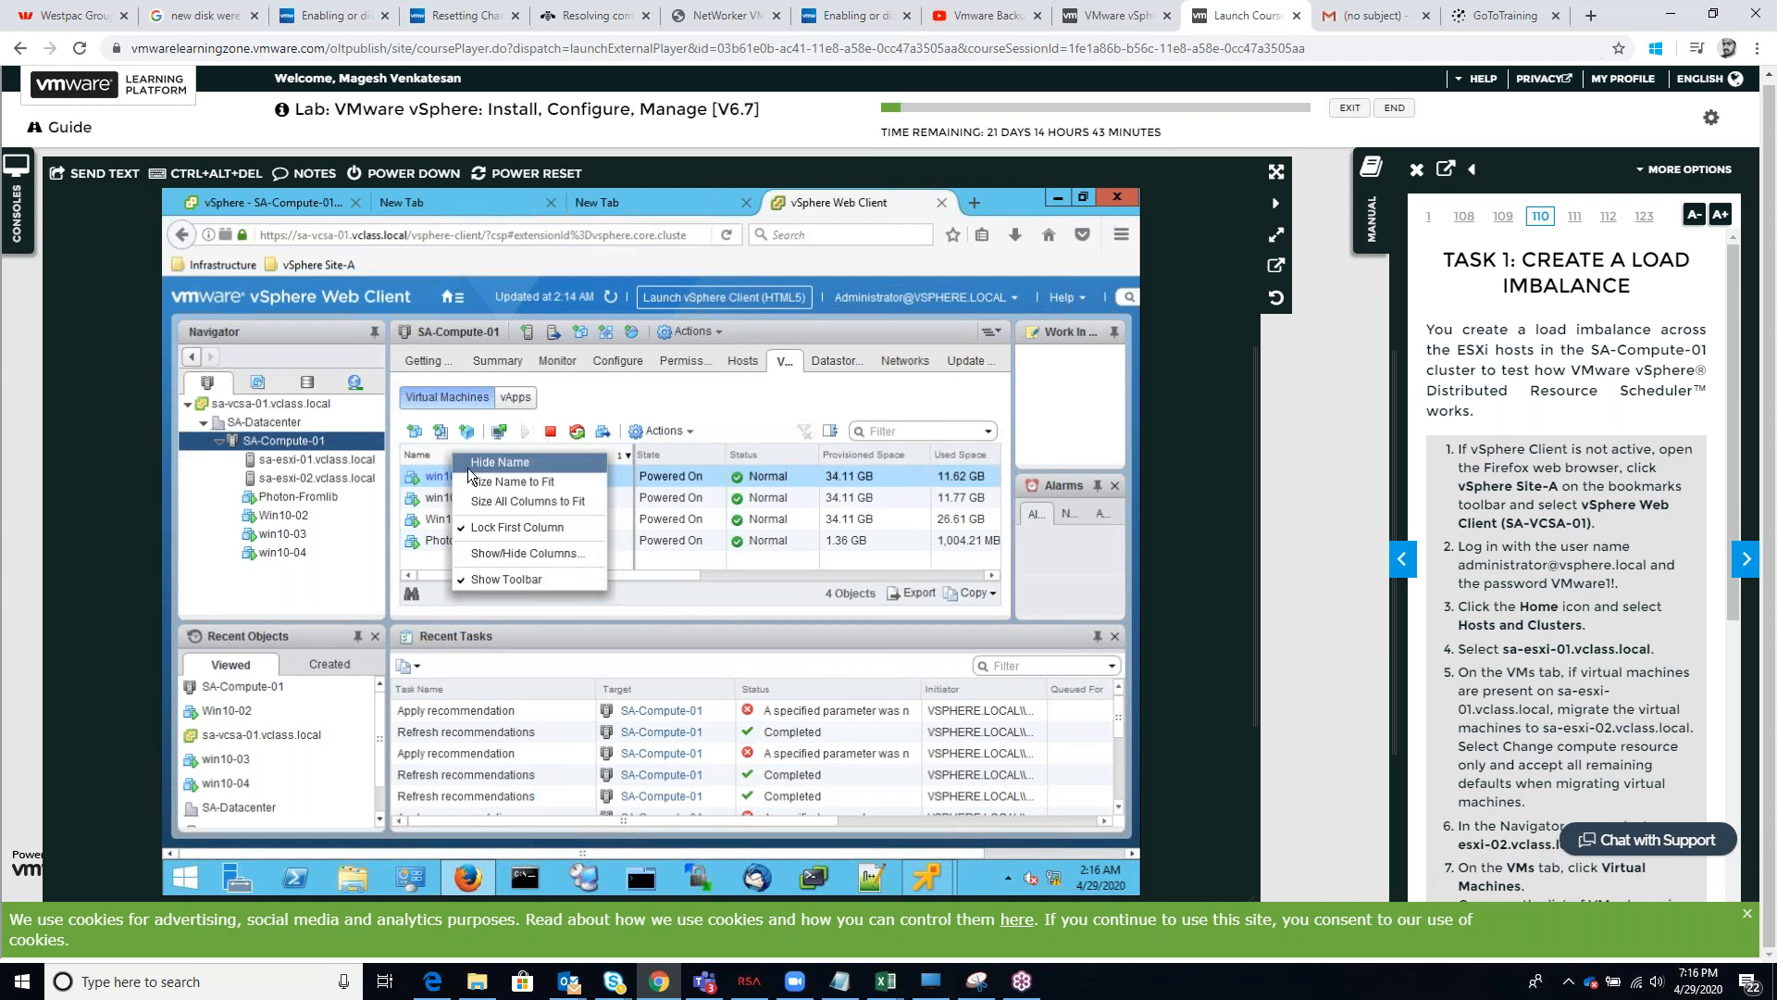
click(484, 553)
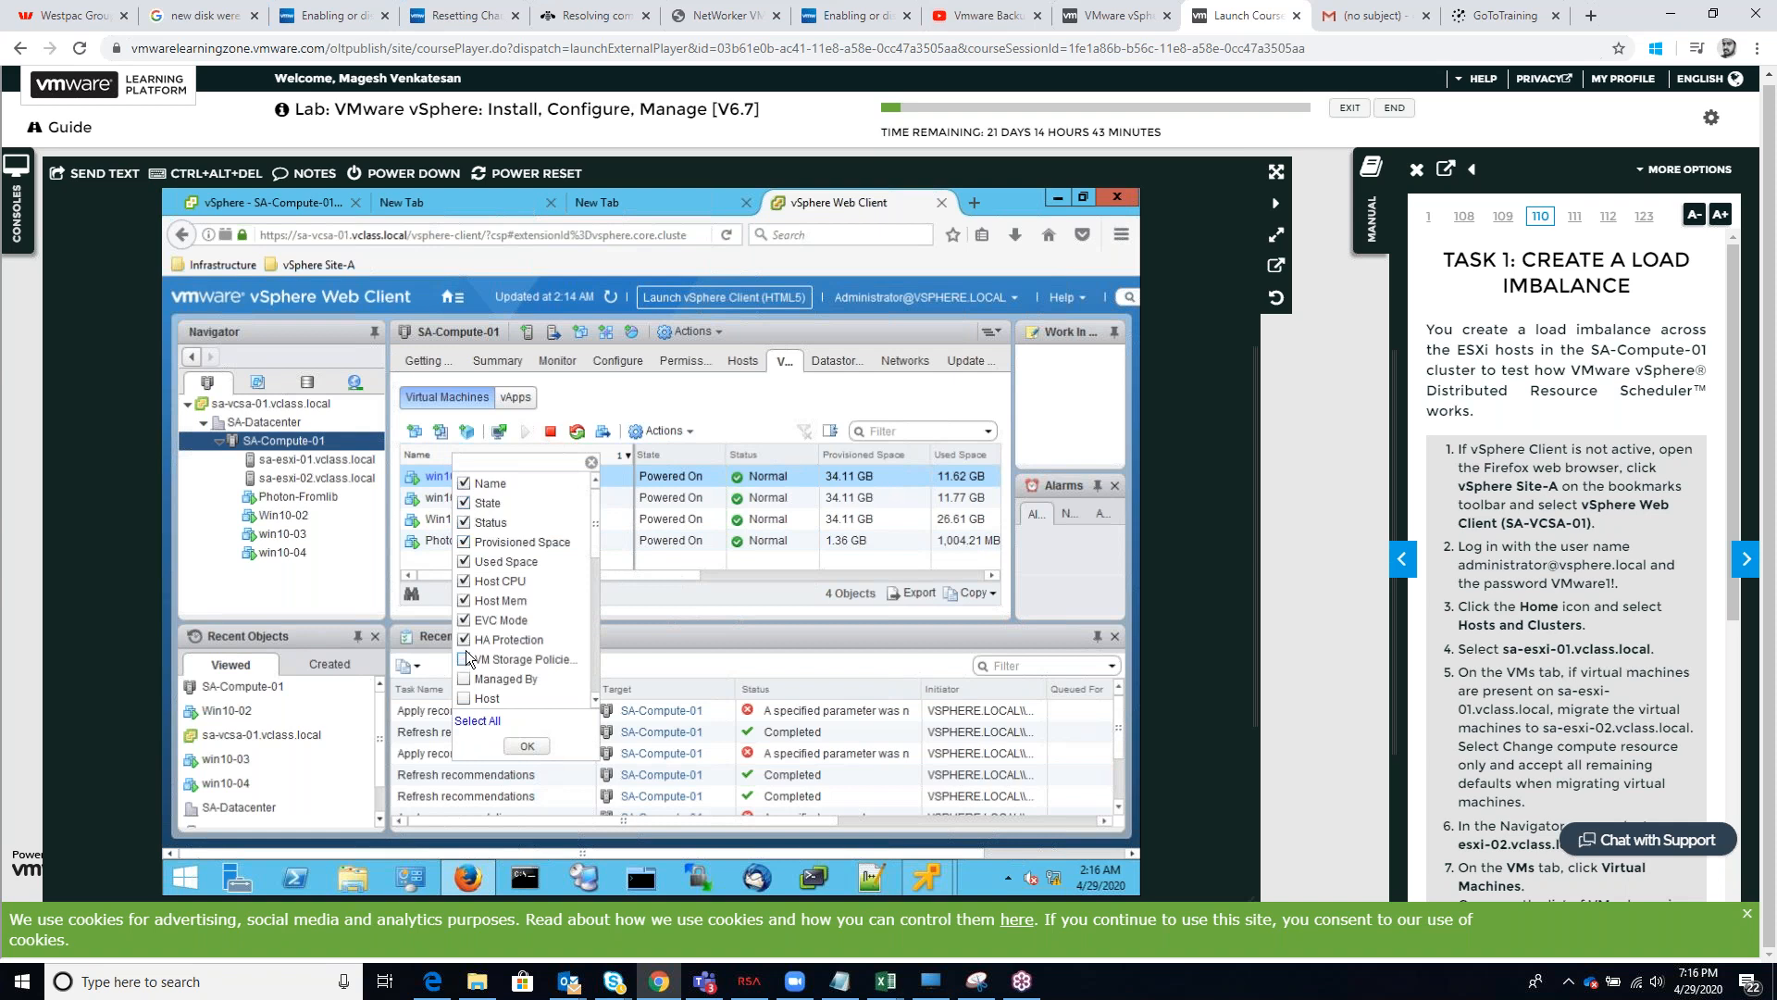
click(465, 697)
click(525, 748)
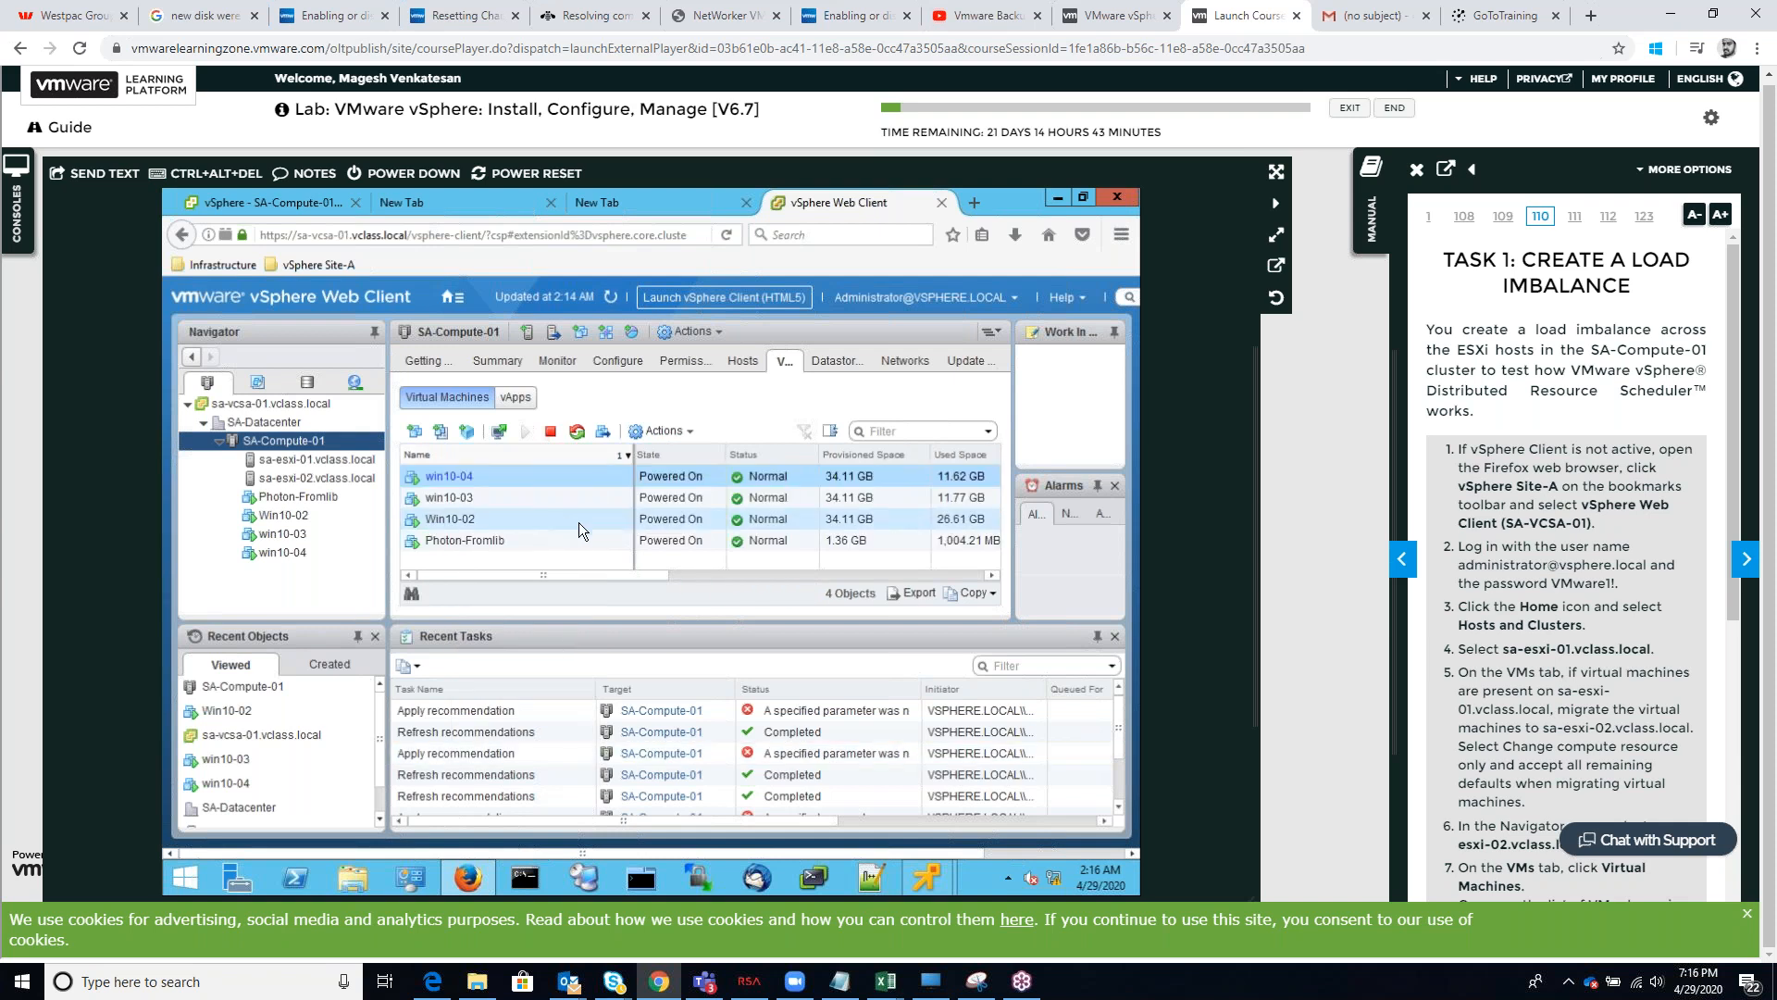
drag(652, 578, 991, 556)
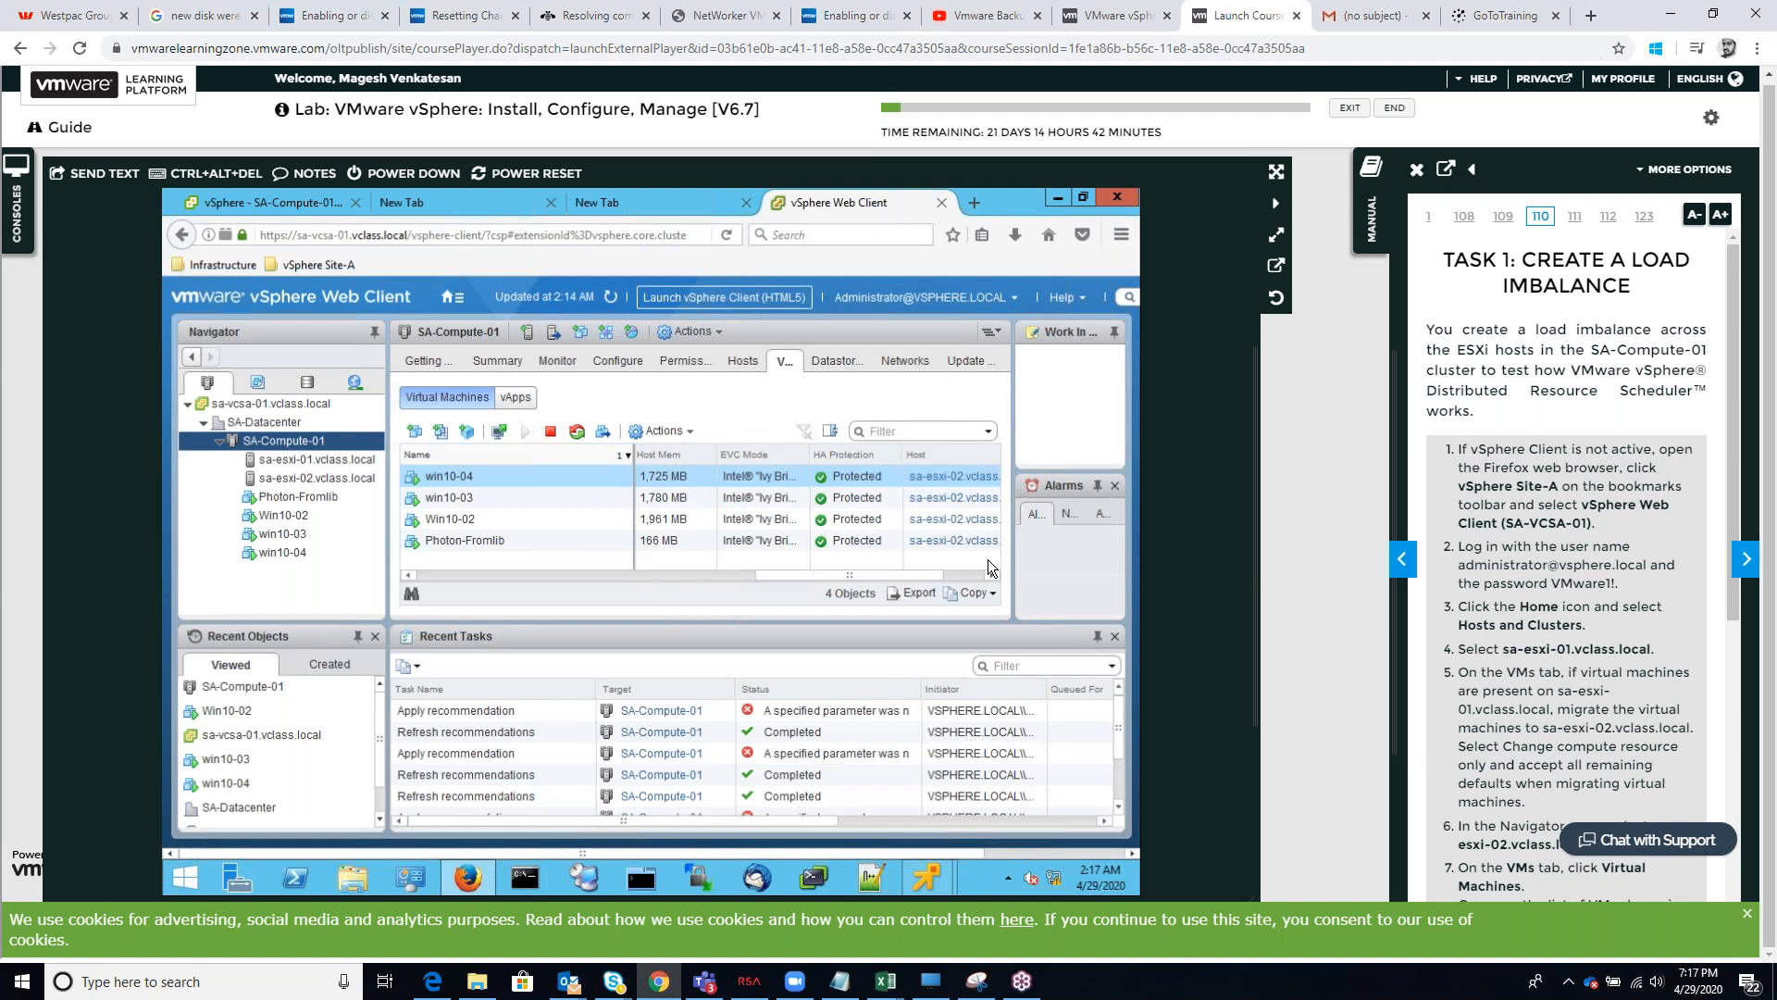
drag(921, 562, 663, 546)
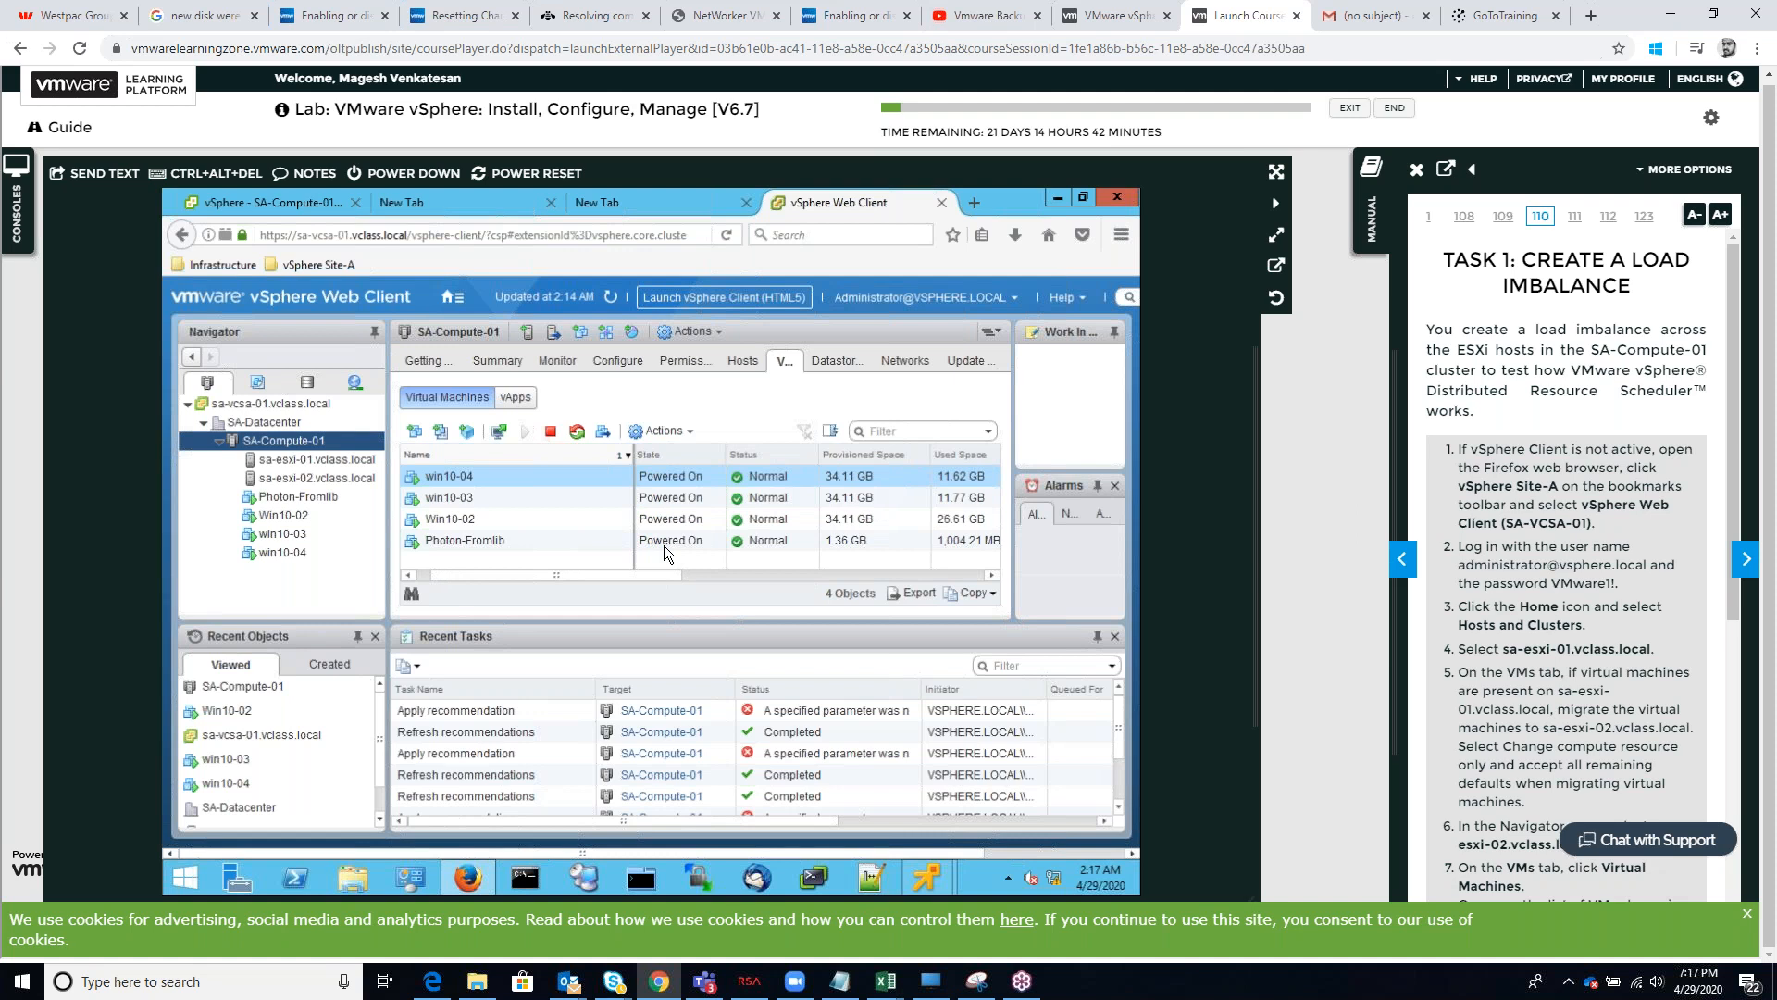
Apply the pending DRS recommendation from the vSphere DRS monitoring view and run DRS again
click(554, 361)
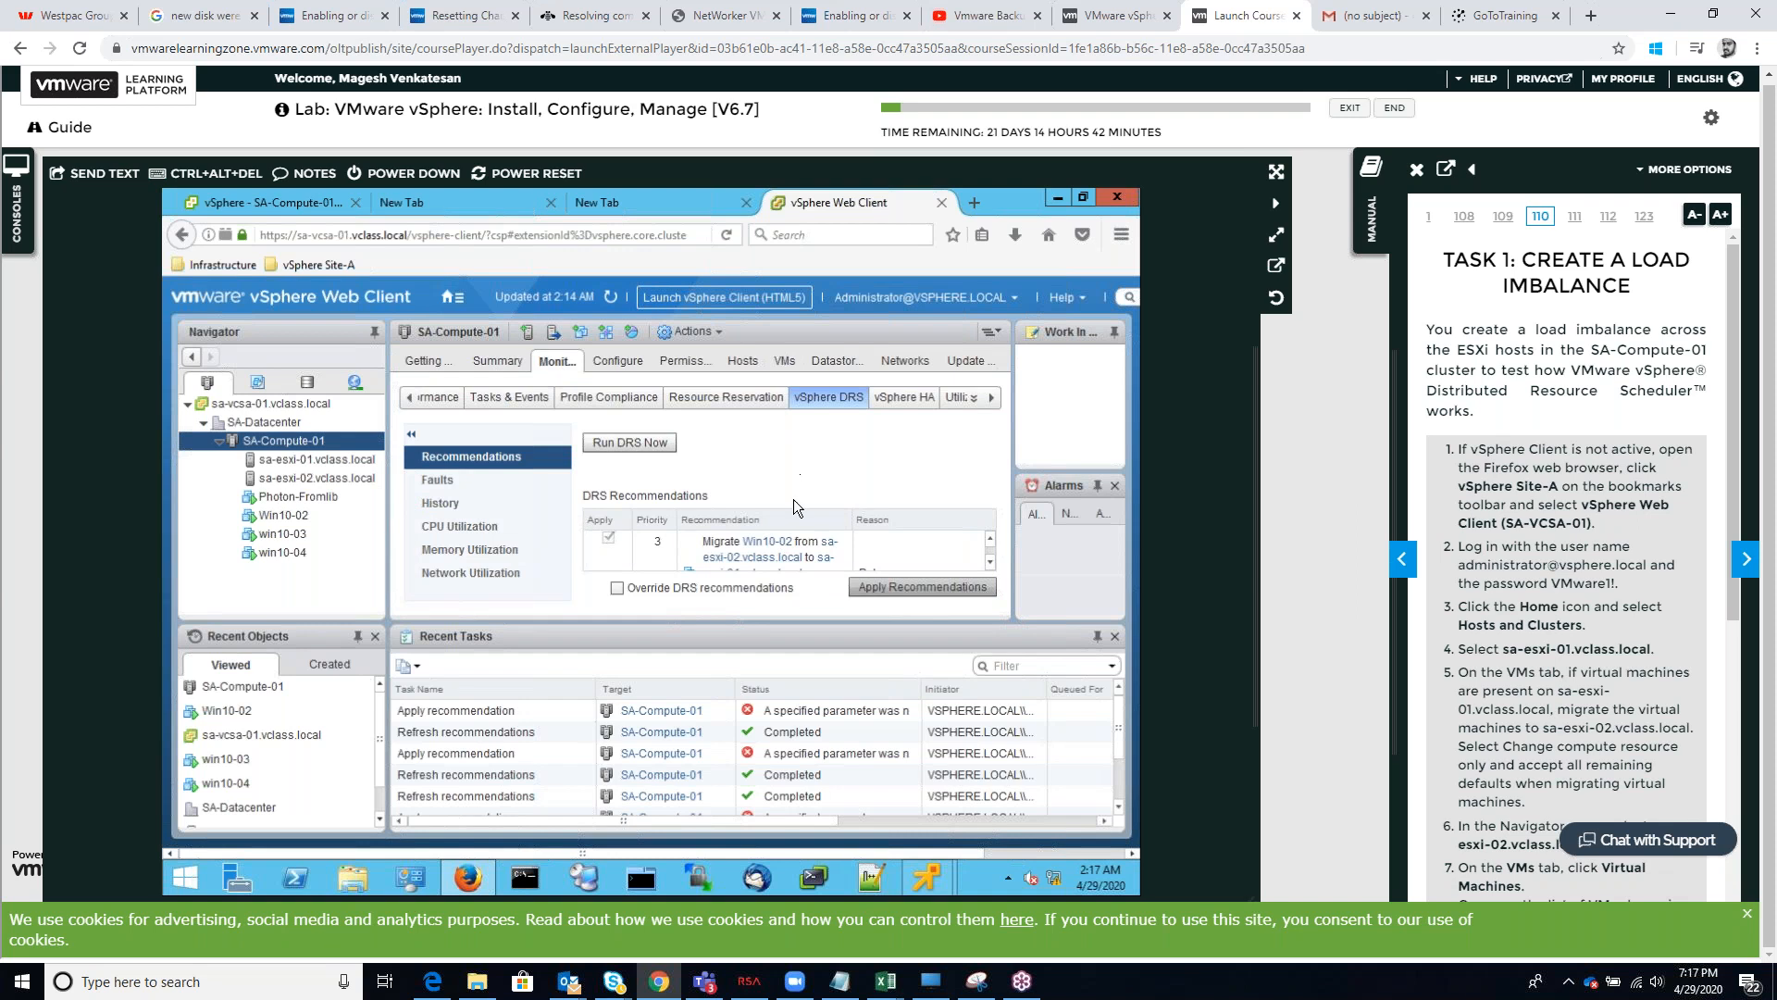
click(871, 587)
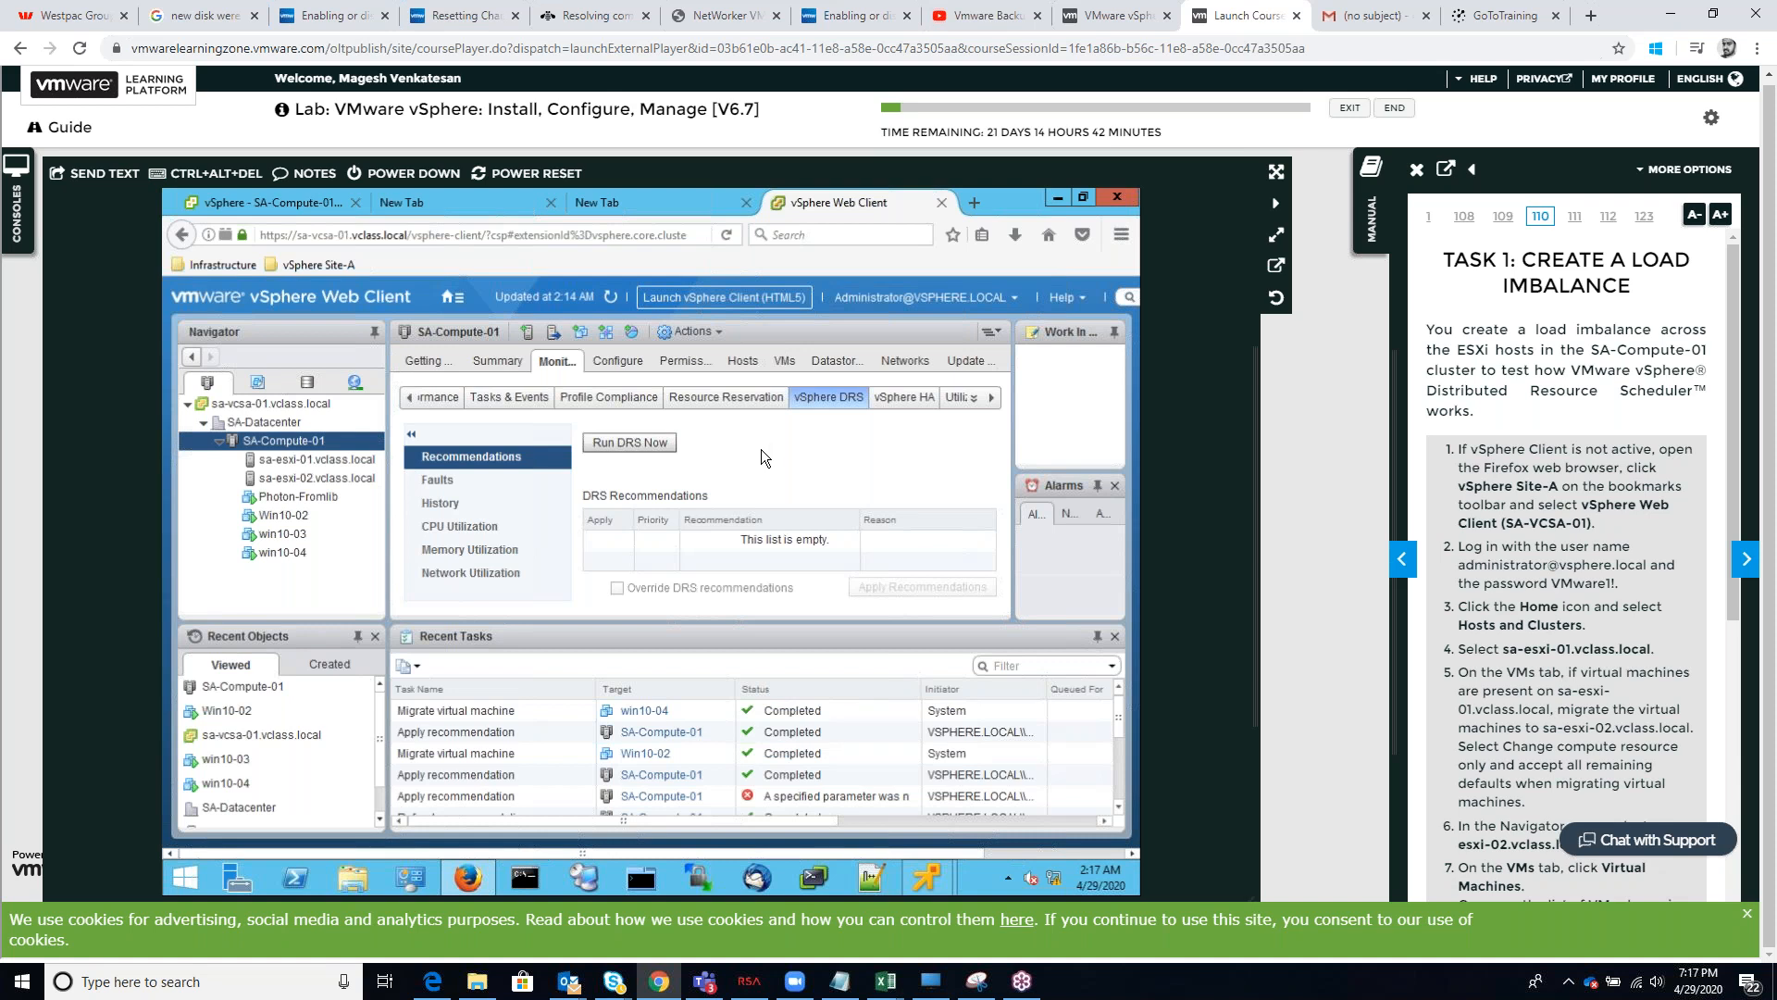
click(614, 447)
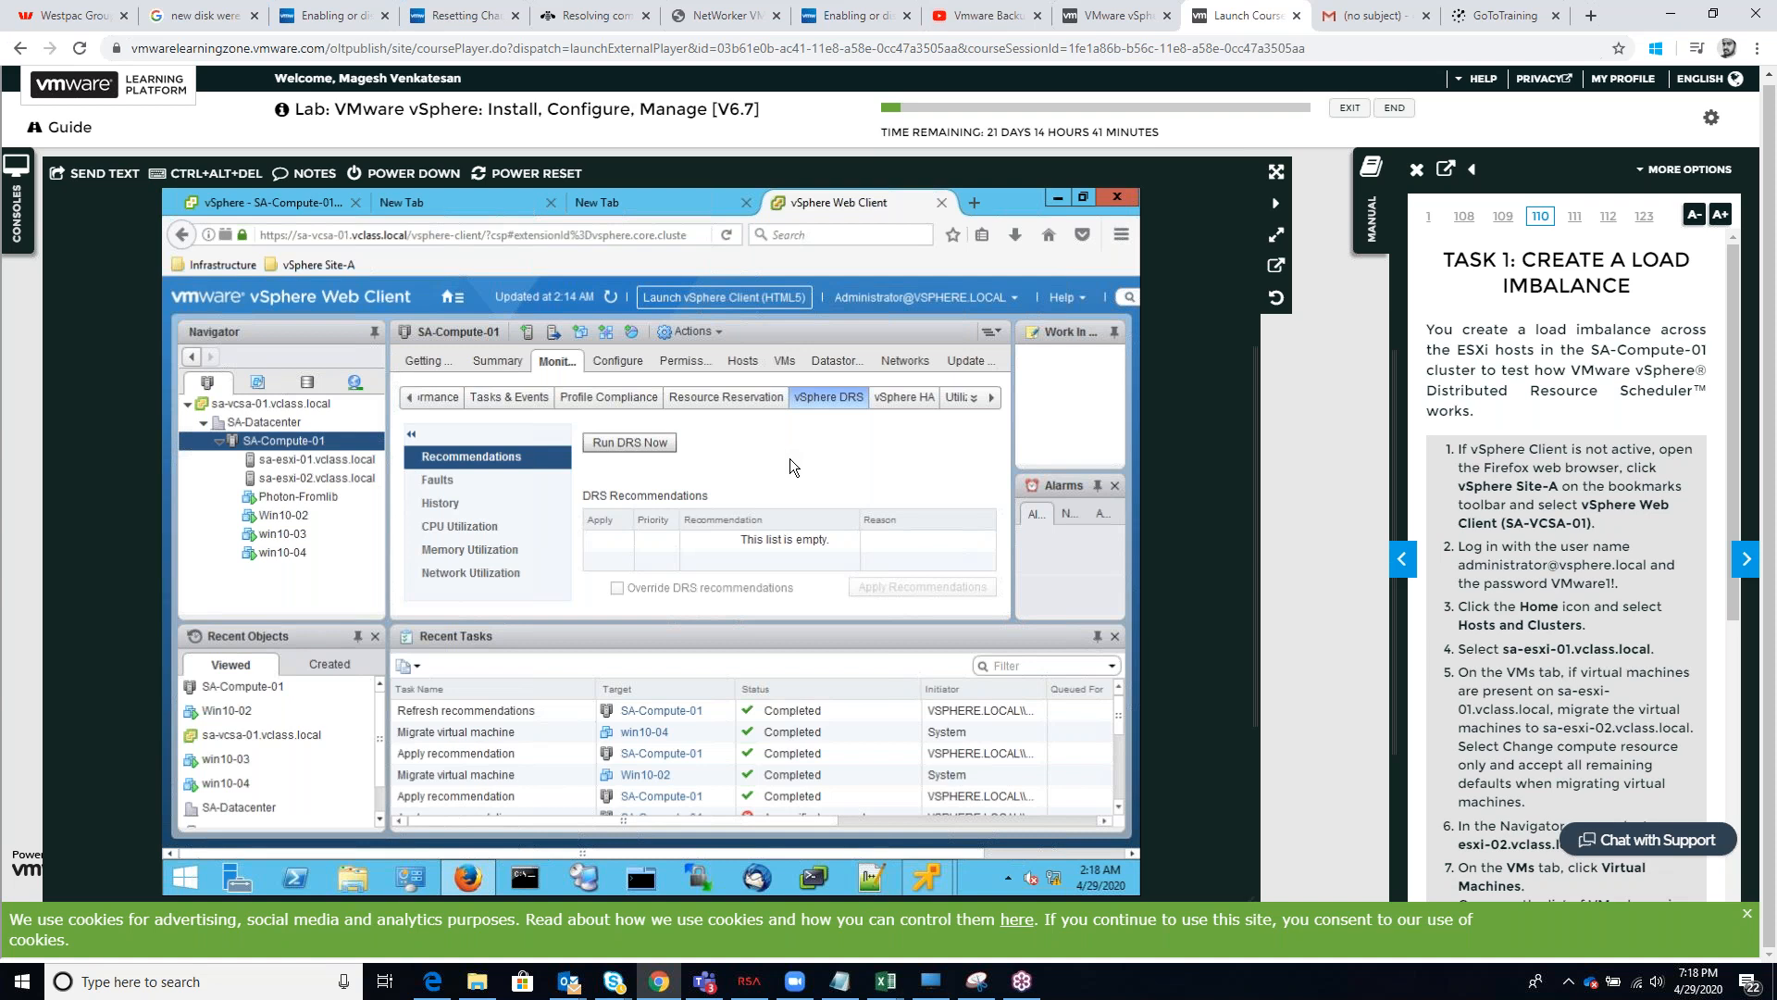
Read through the lab manual's Task 3 instructions and move on to Task 4
click(1404, 572)
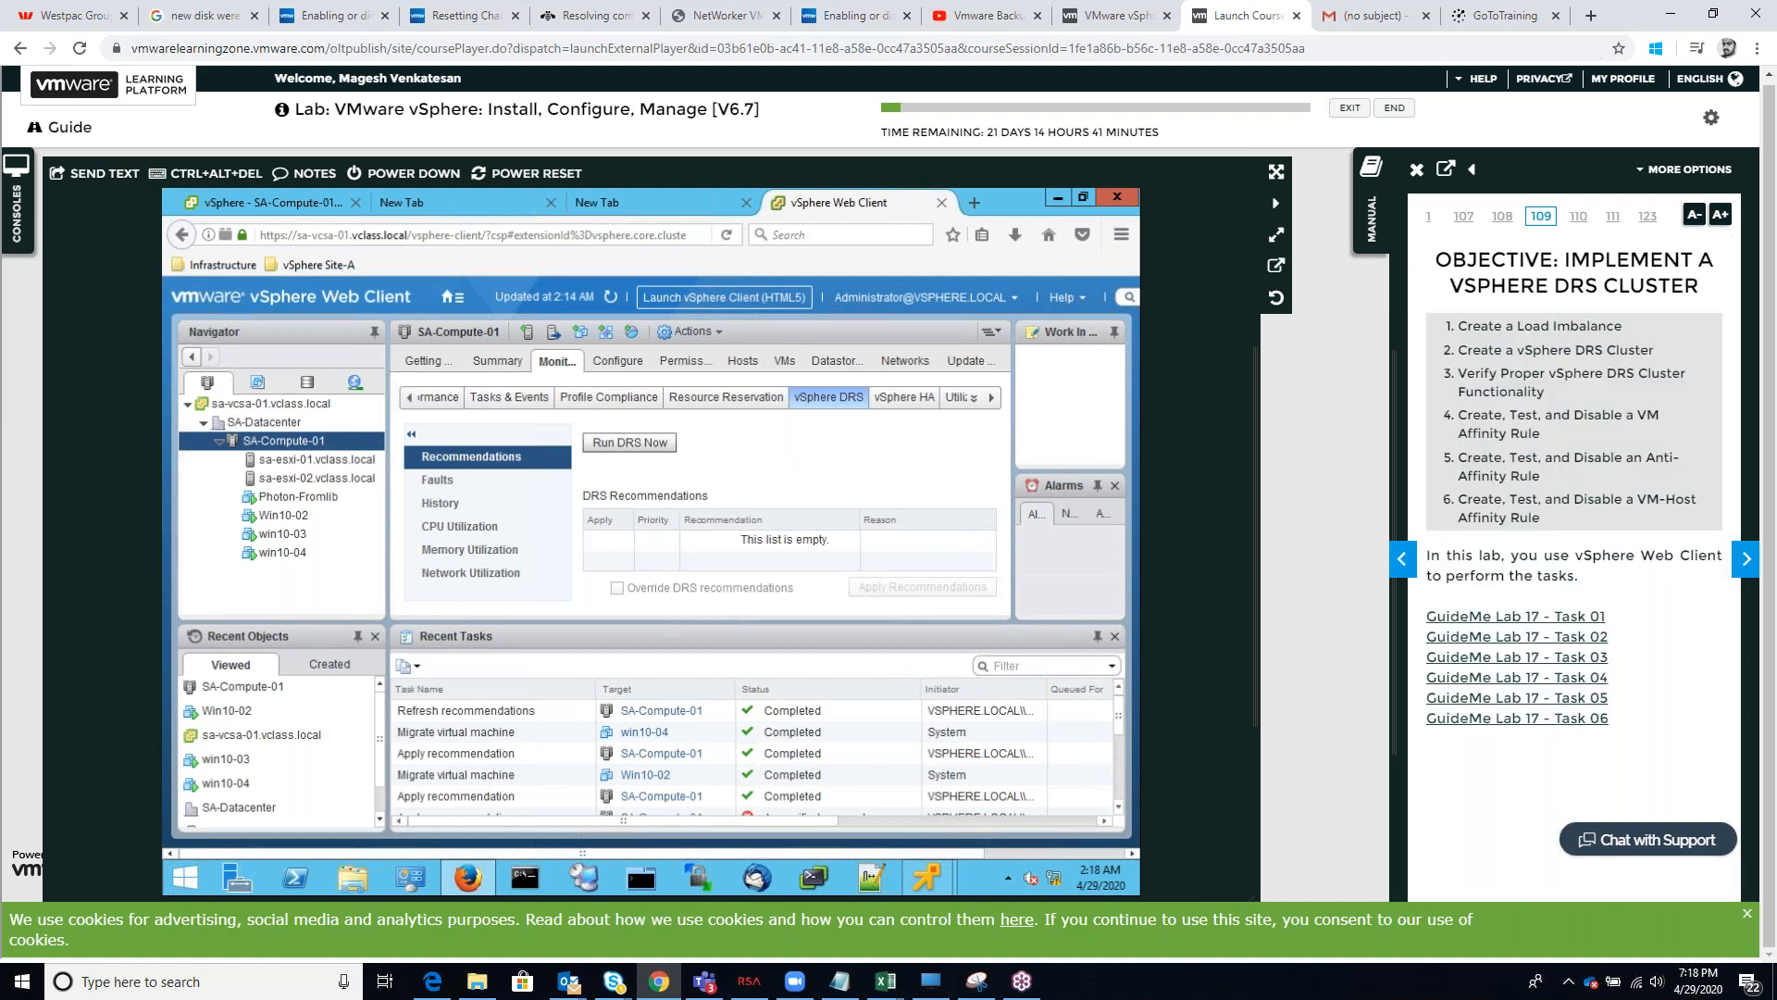
click(1746, 562)
click(1746, 563)
click(1745, 563)
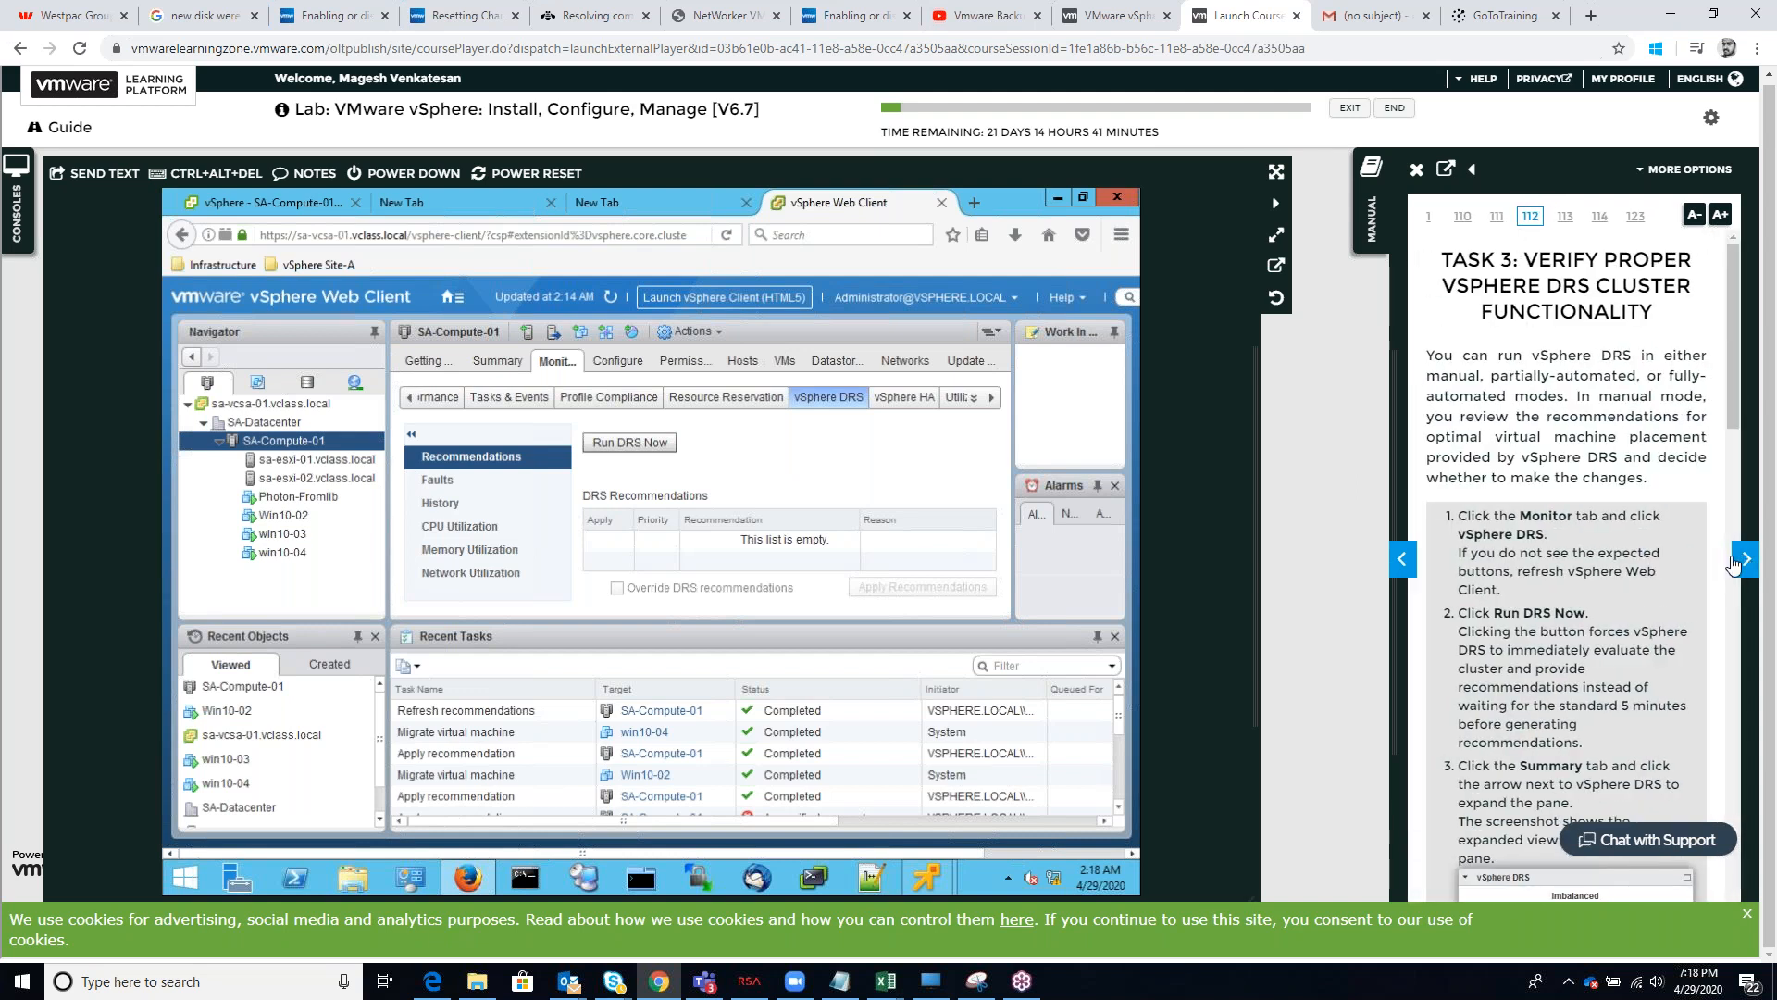
scroll(1631, 655, down, 3)
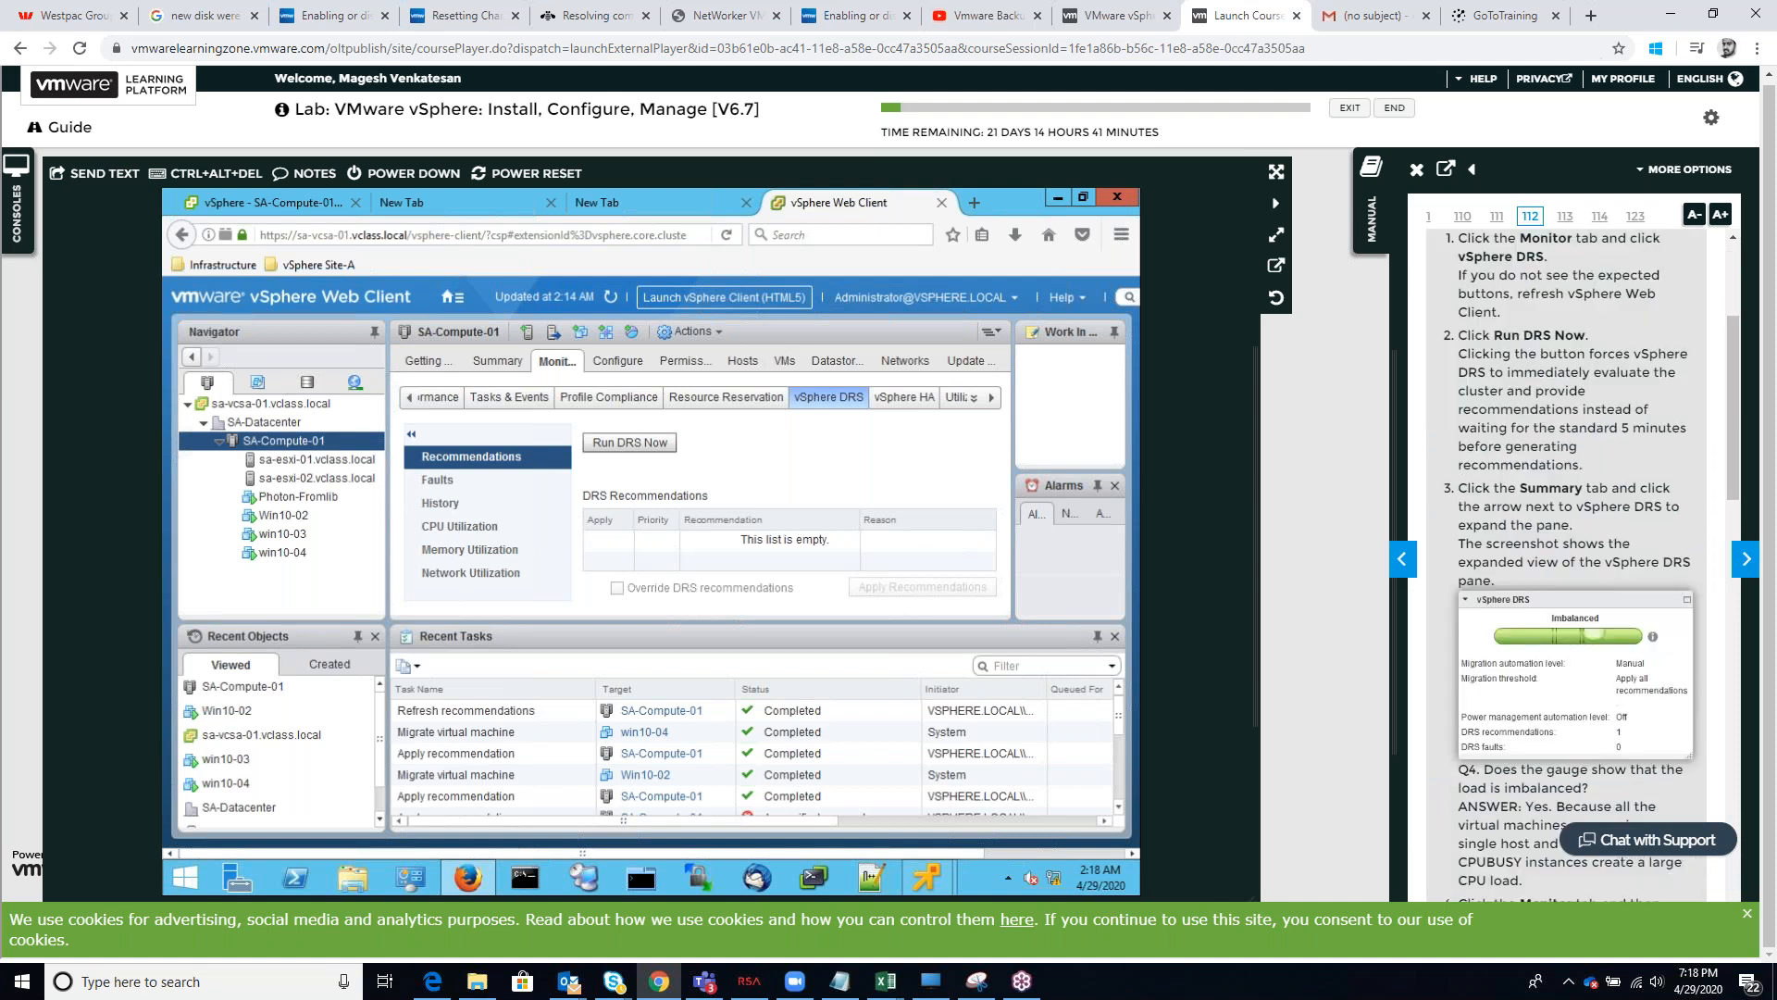
scroll(1633, 659, down, 1)
scroll(1635, 660, down, 8)
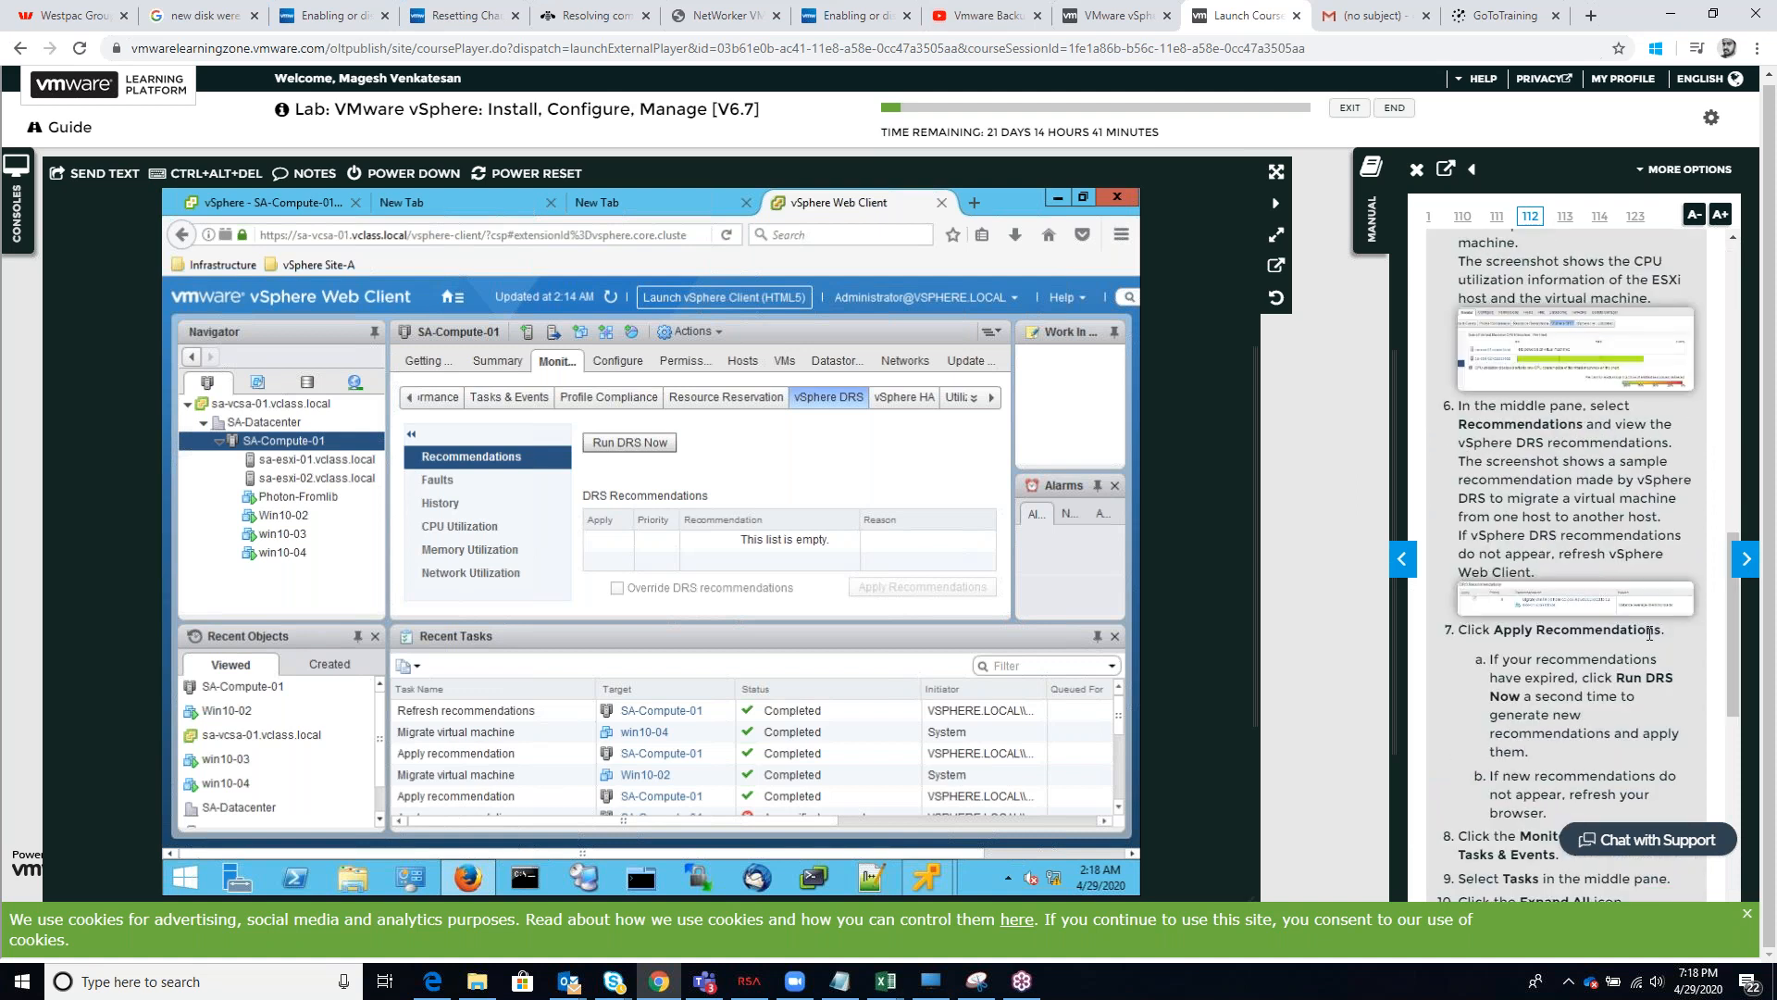
scroll(1649, 633, down, 8)
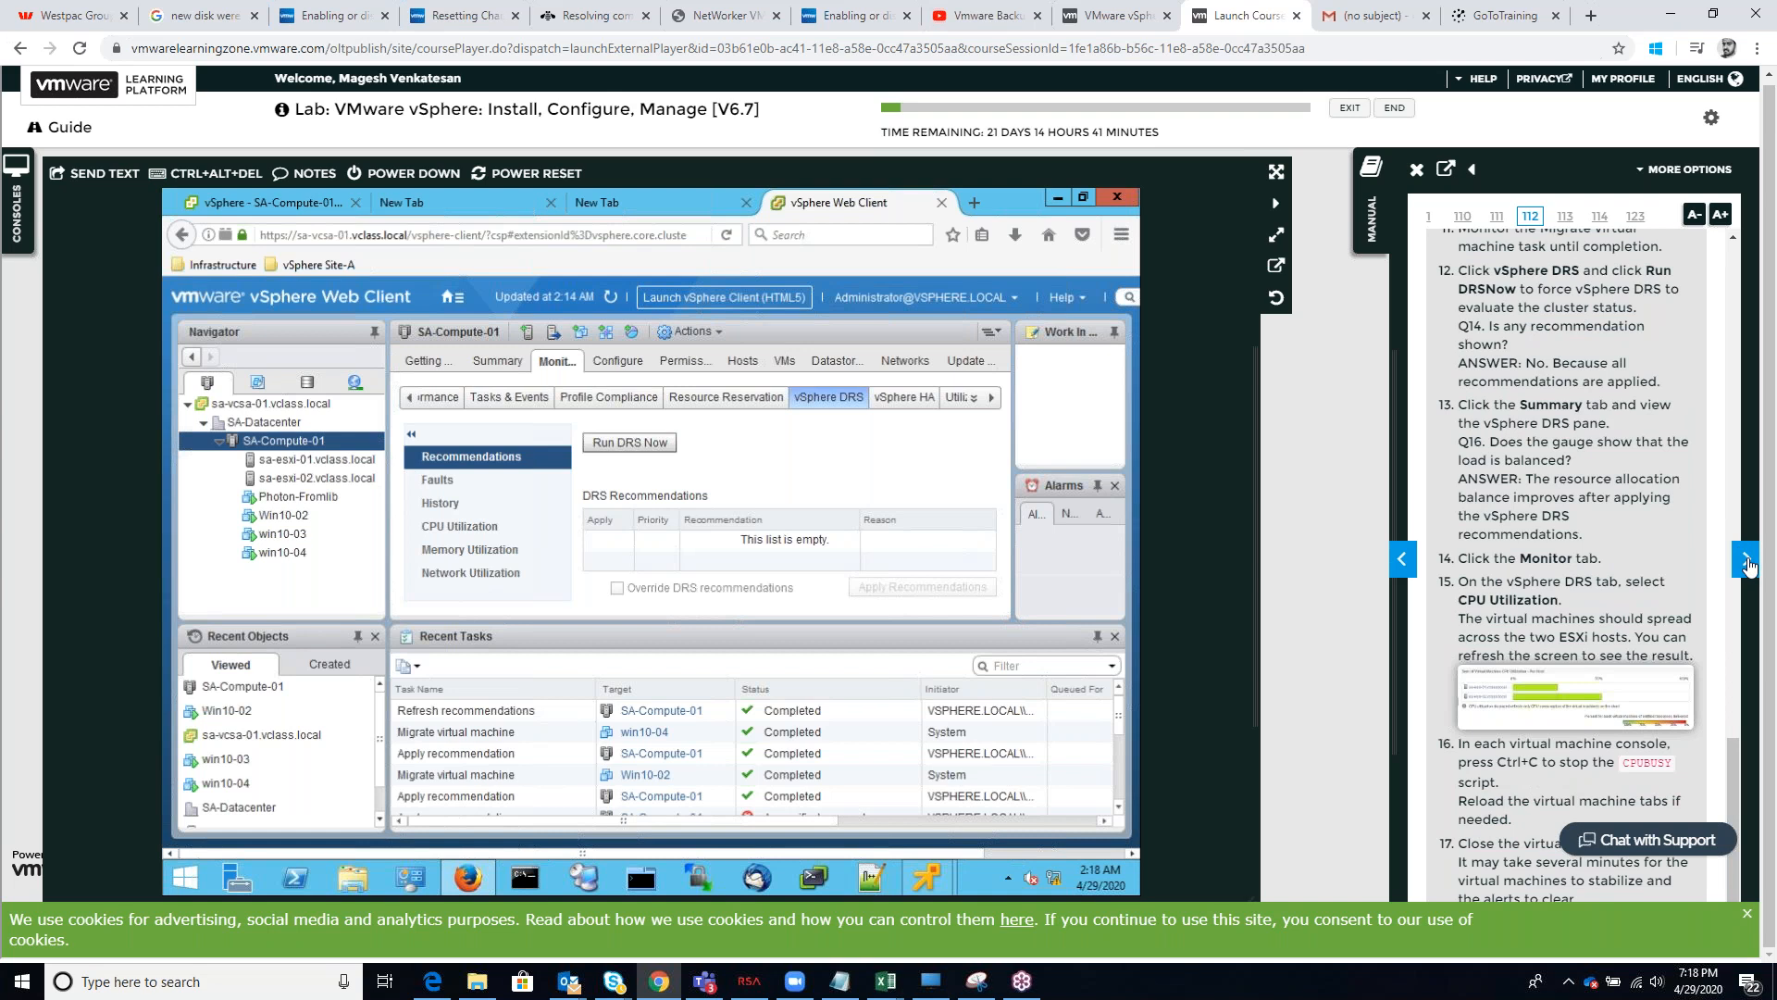
click(1747, 560)
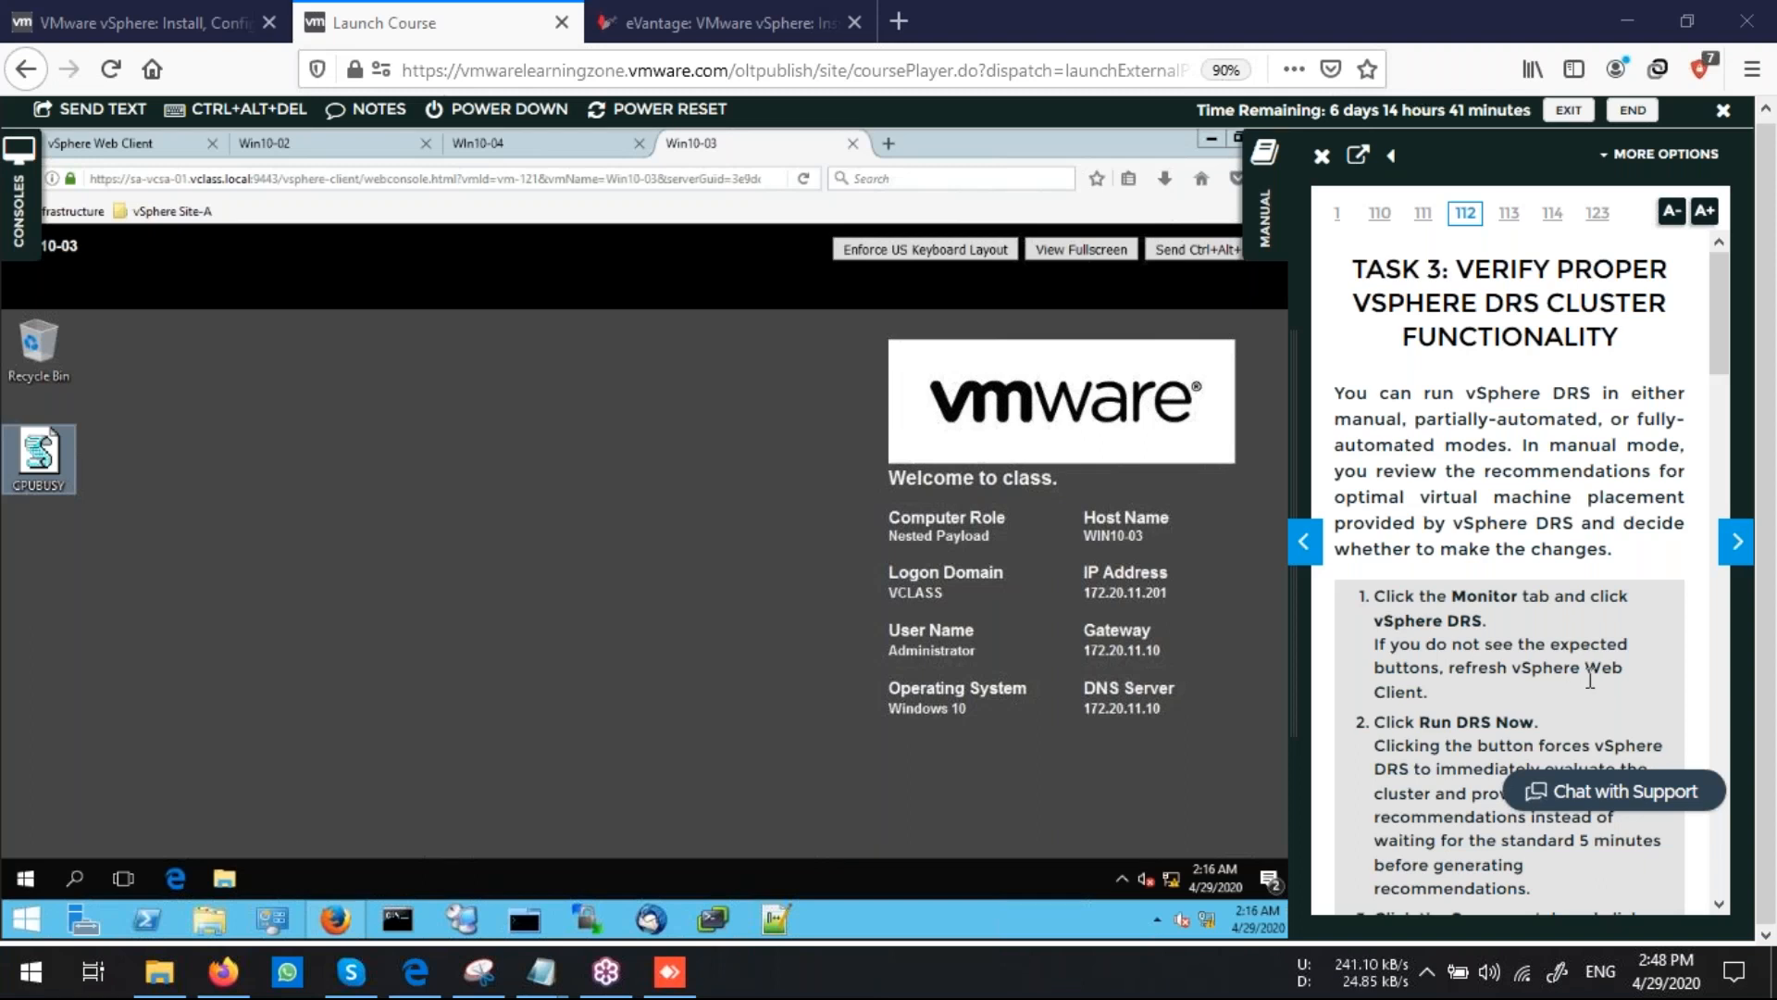
click(1731, 553)
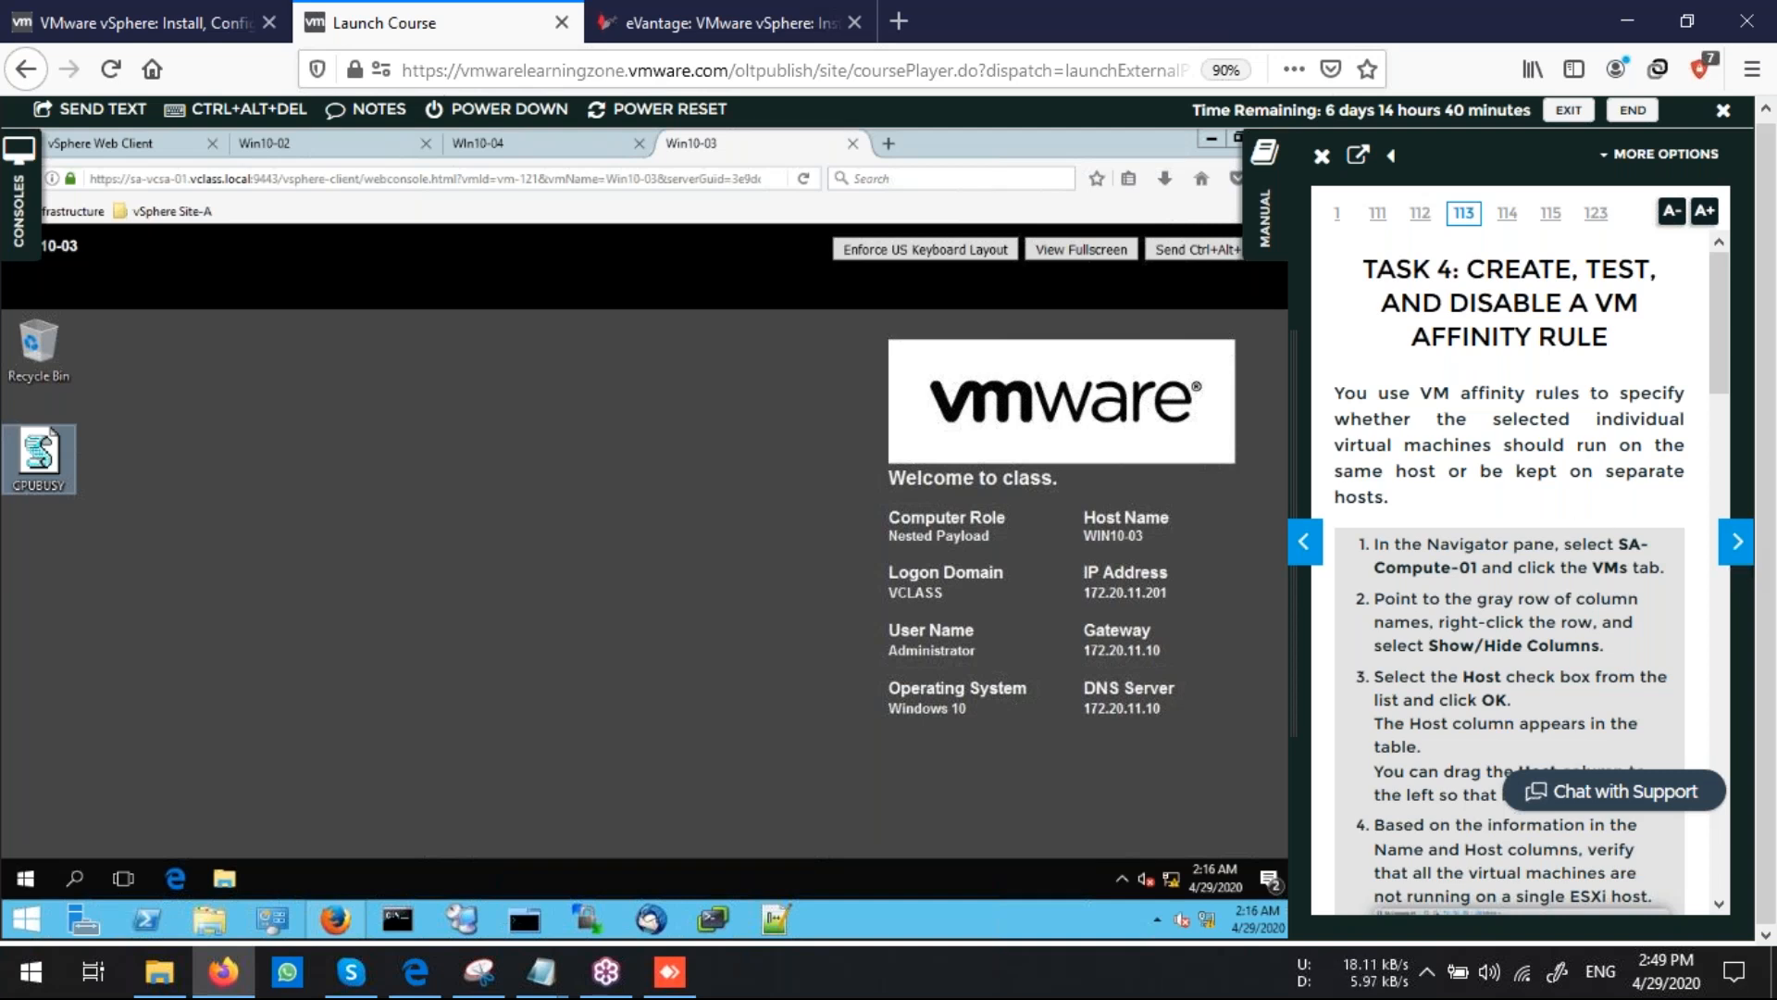
Open the SA-Compute-01 VM/Host Rules settings and start creating a new VM/Host rule
click(336, 919)
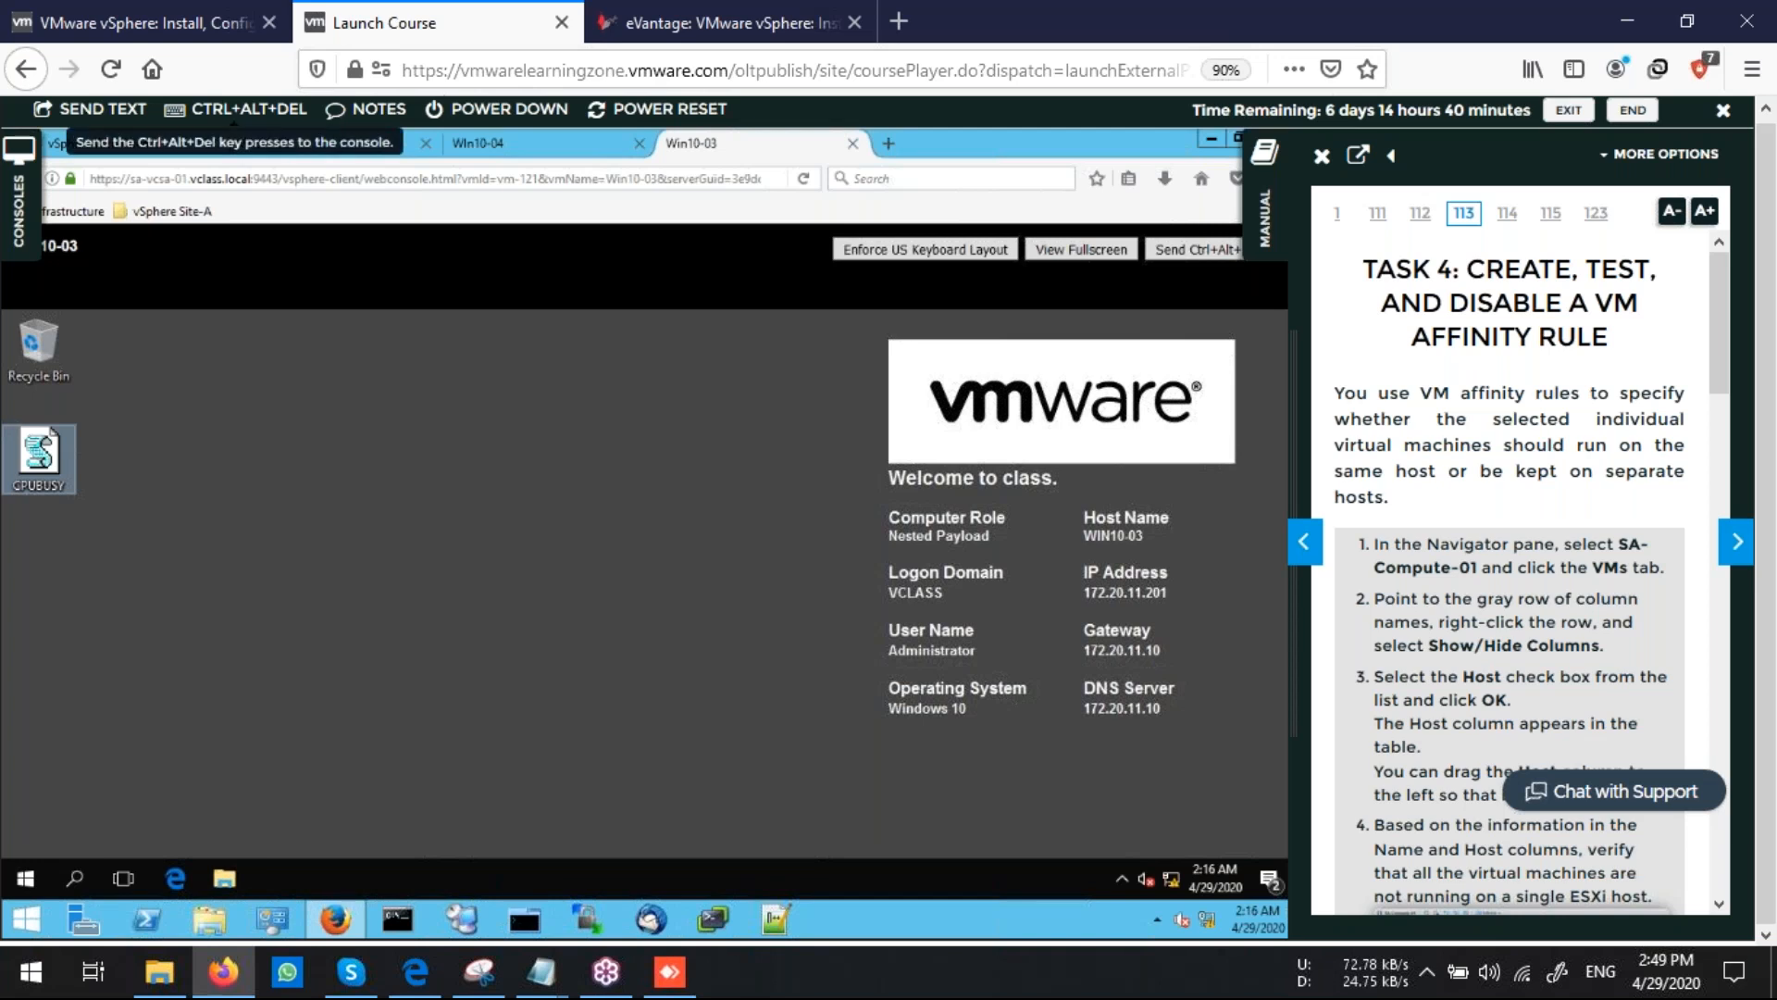
click(121, 144)
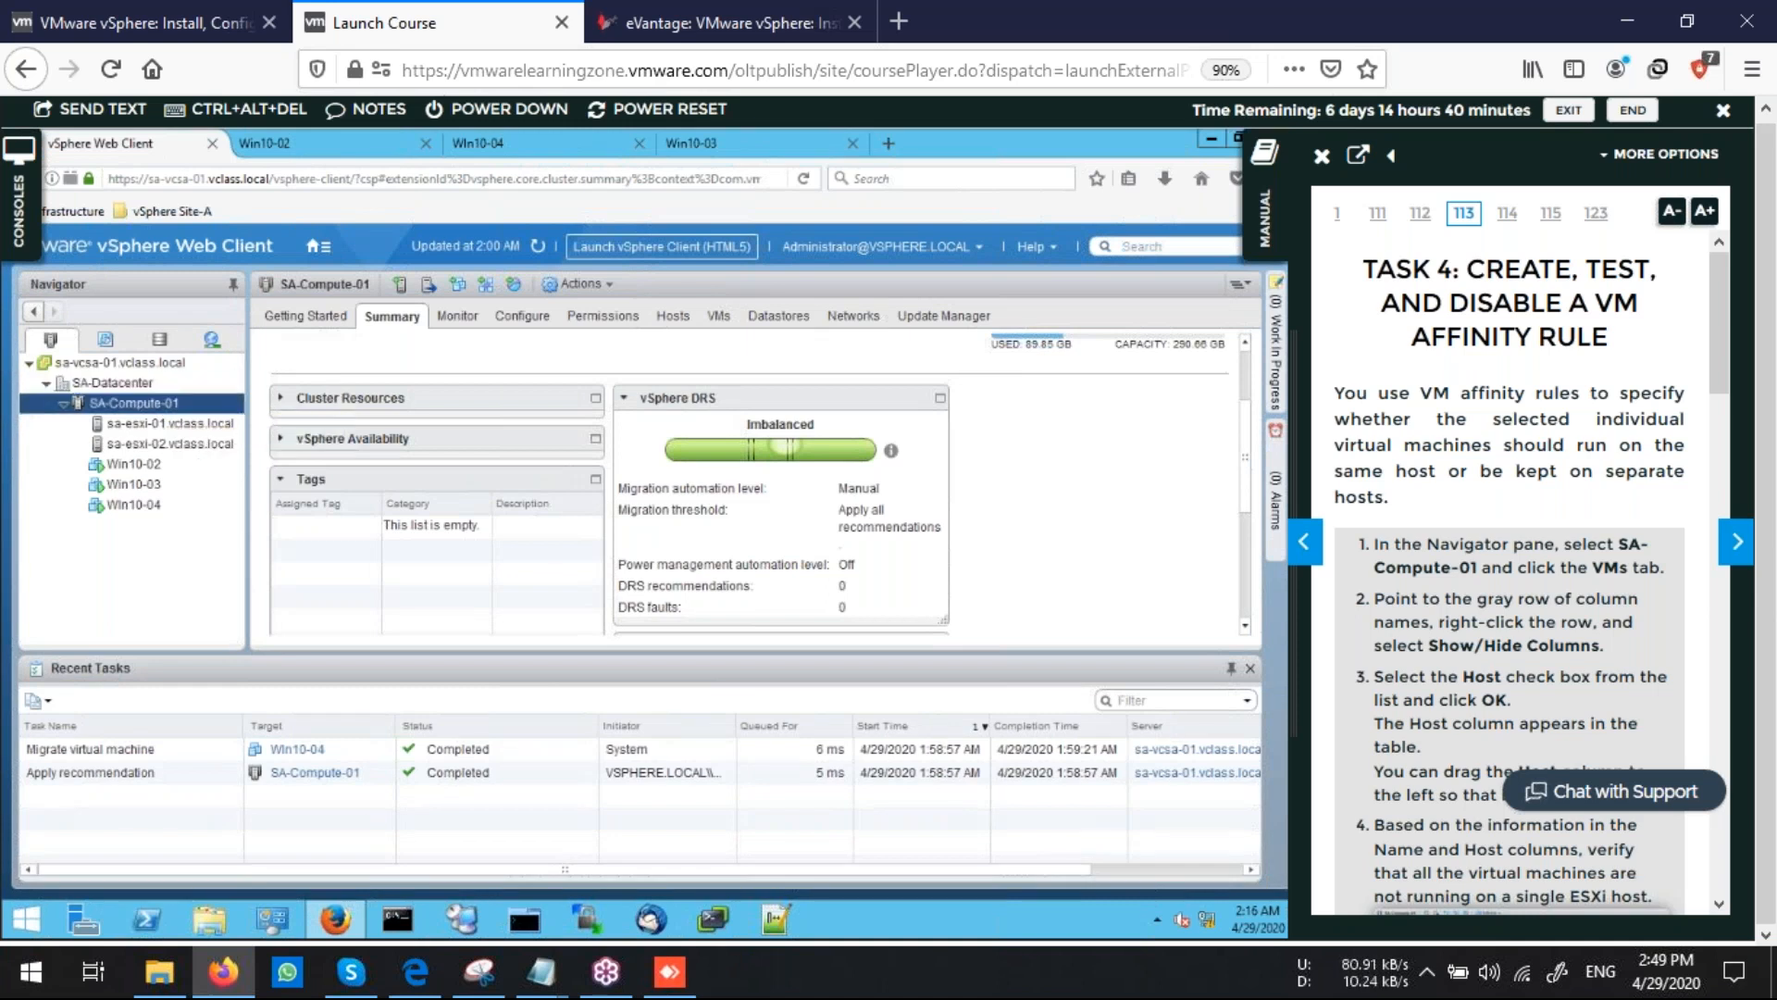
click(521, 316)
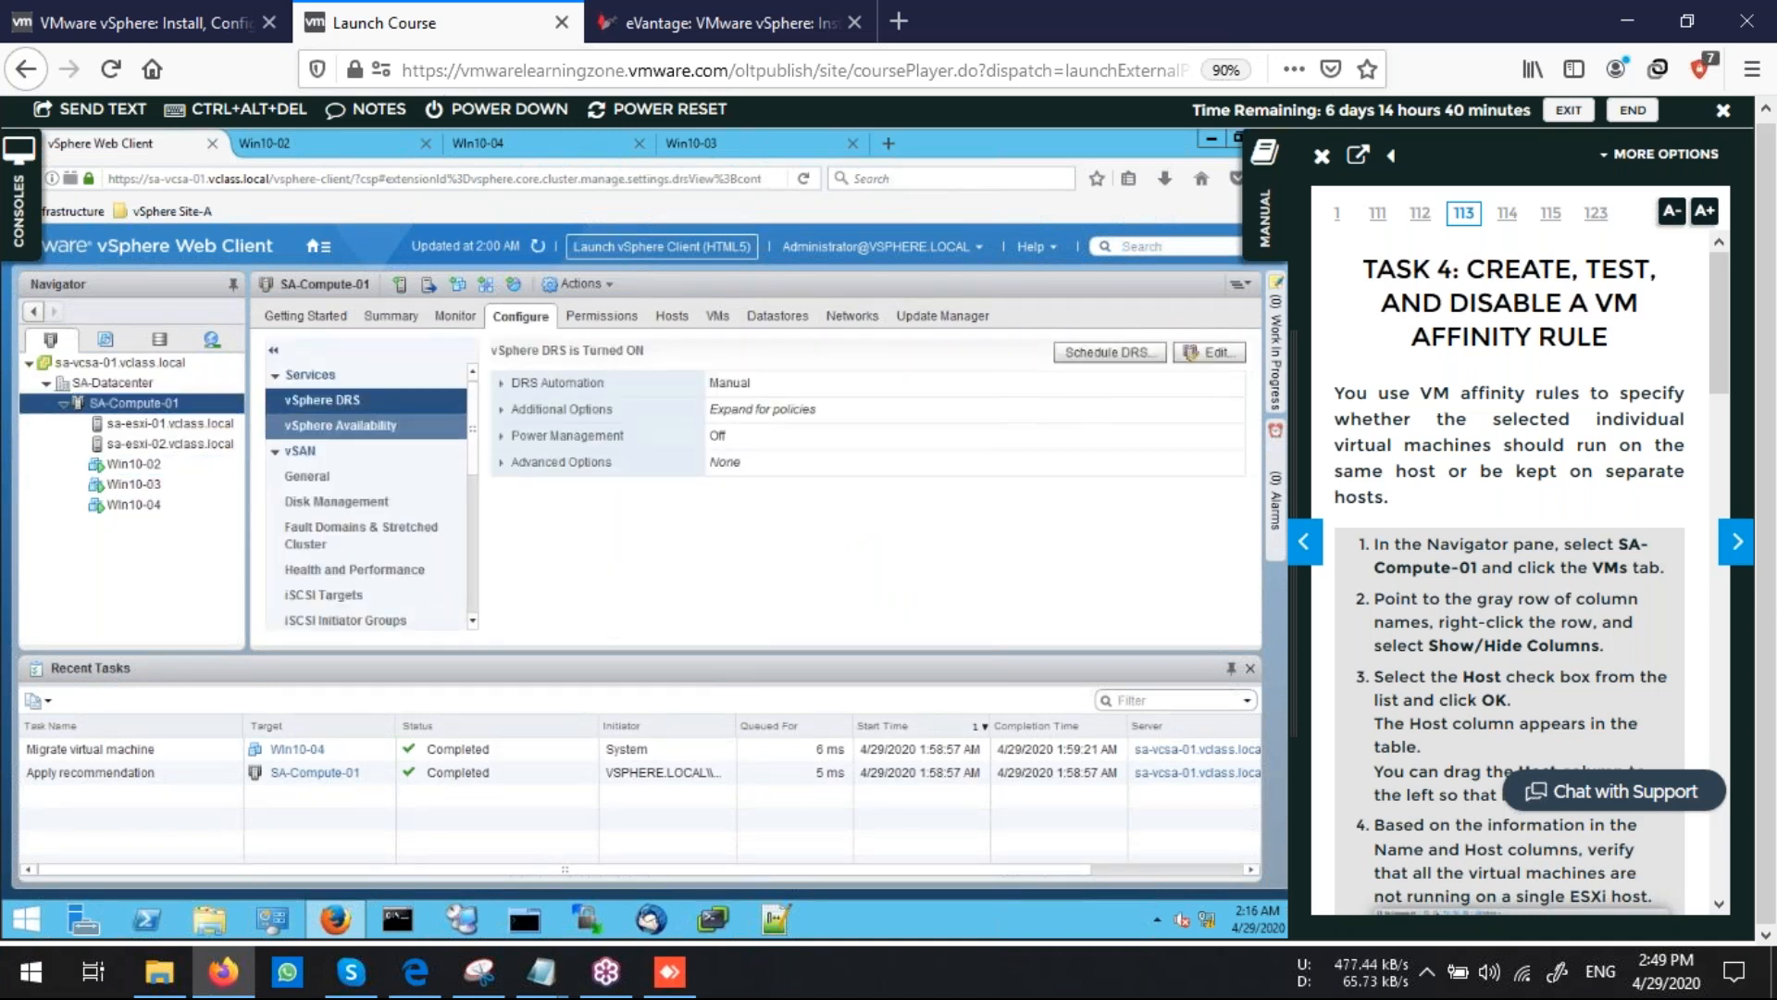
scroll(370, 530, down, 5)
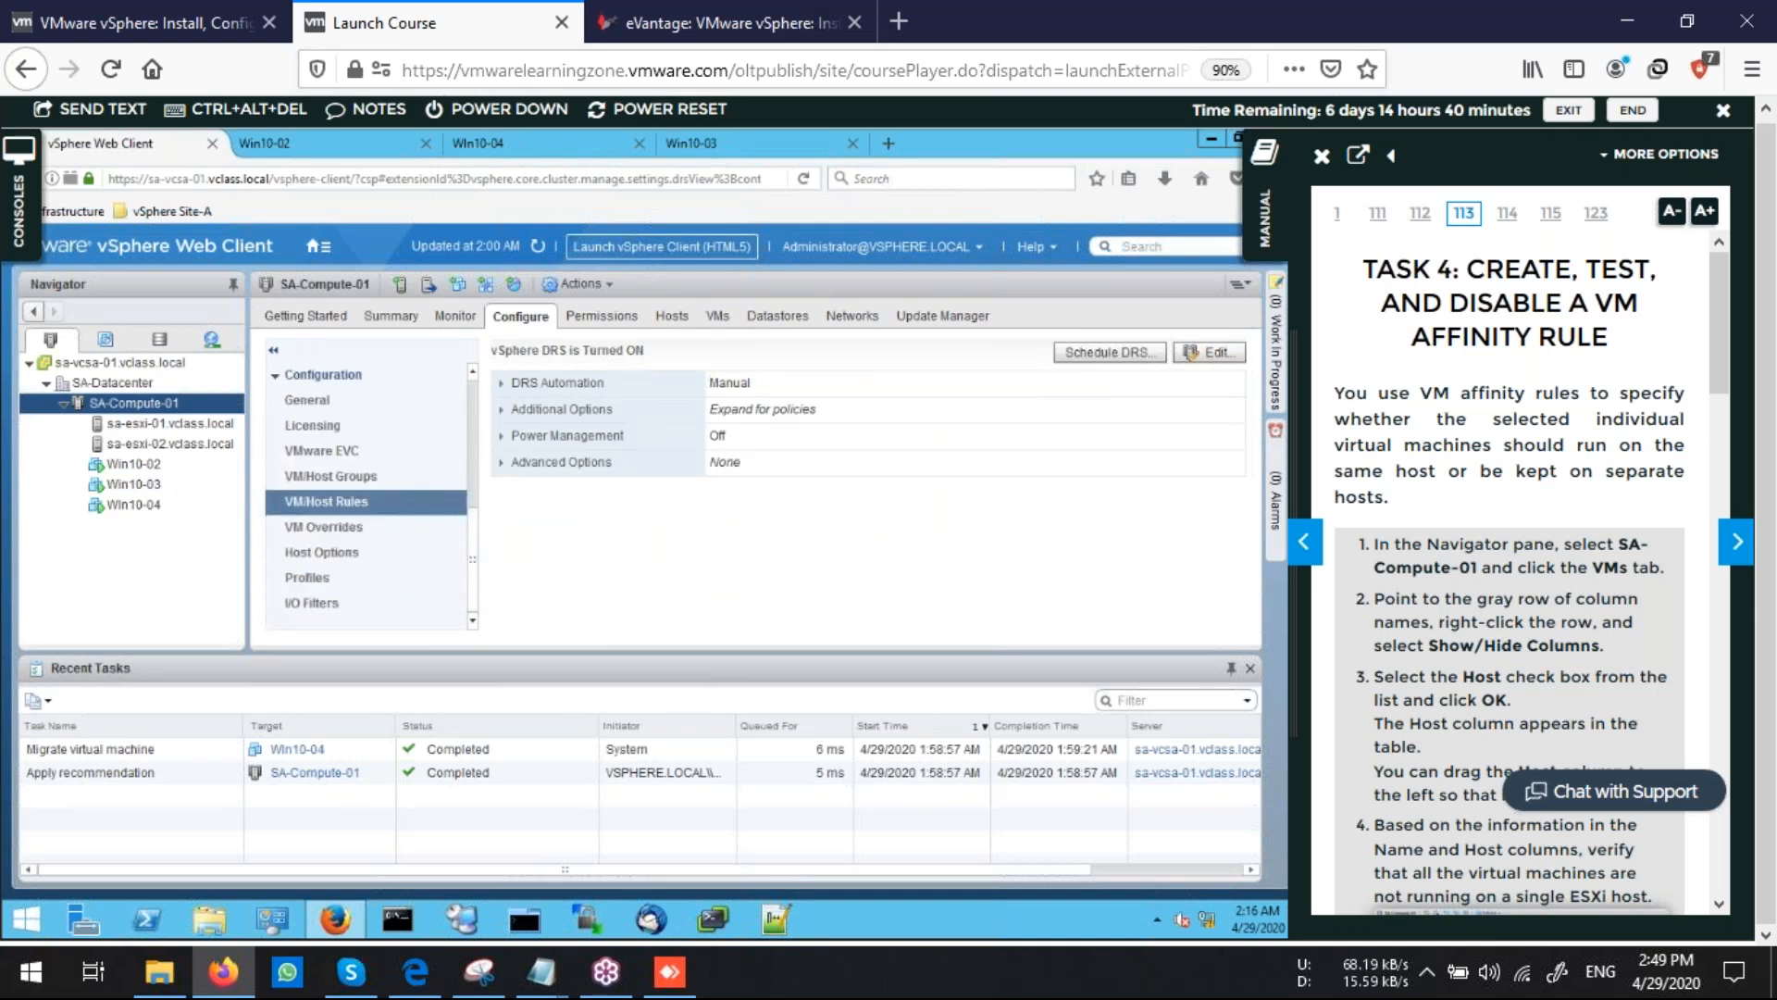
click(327, 502)
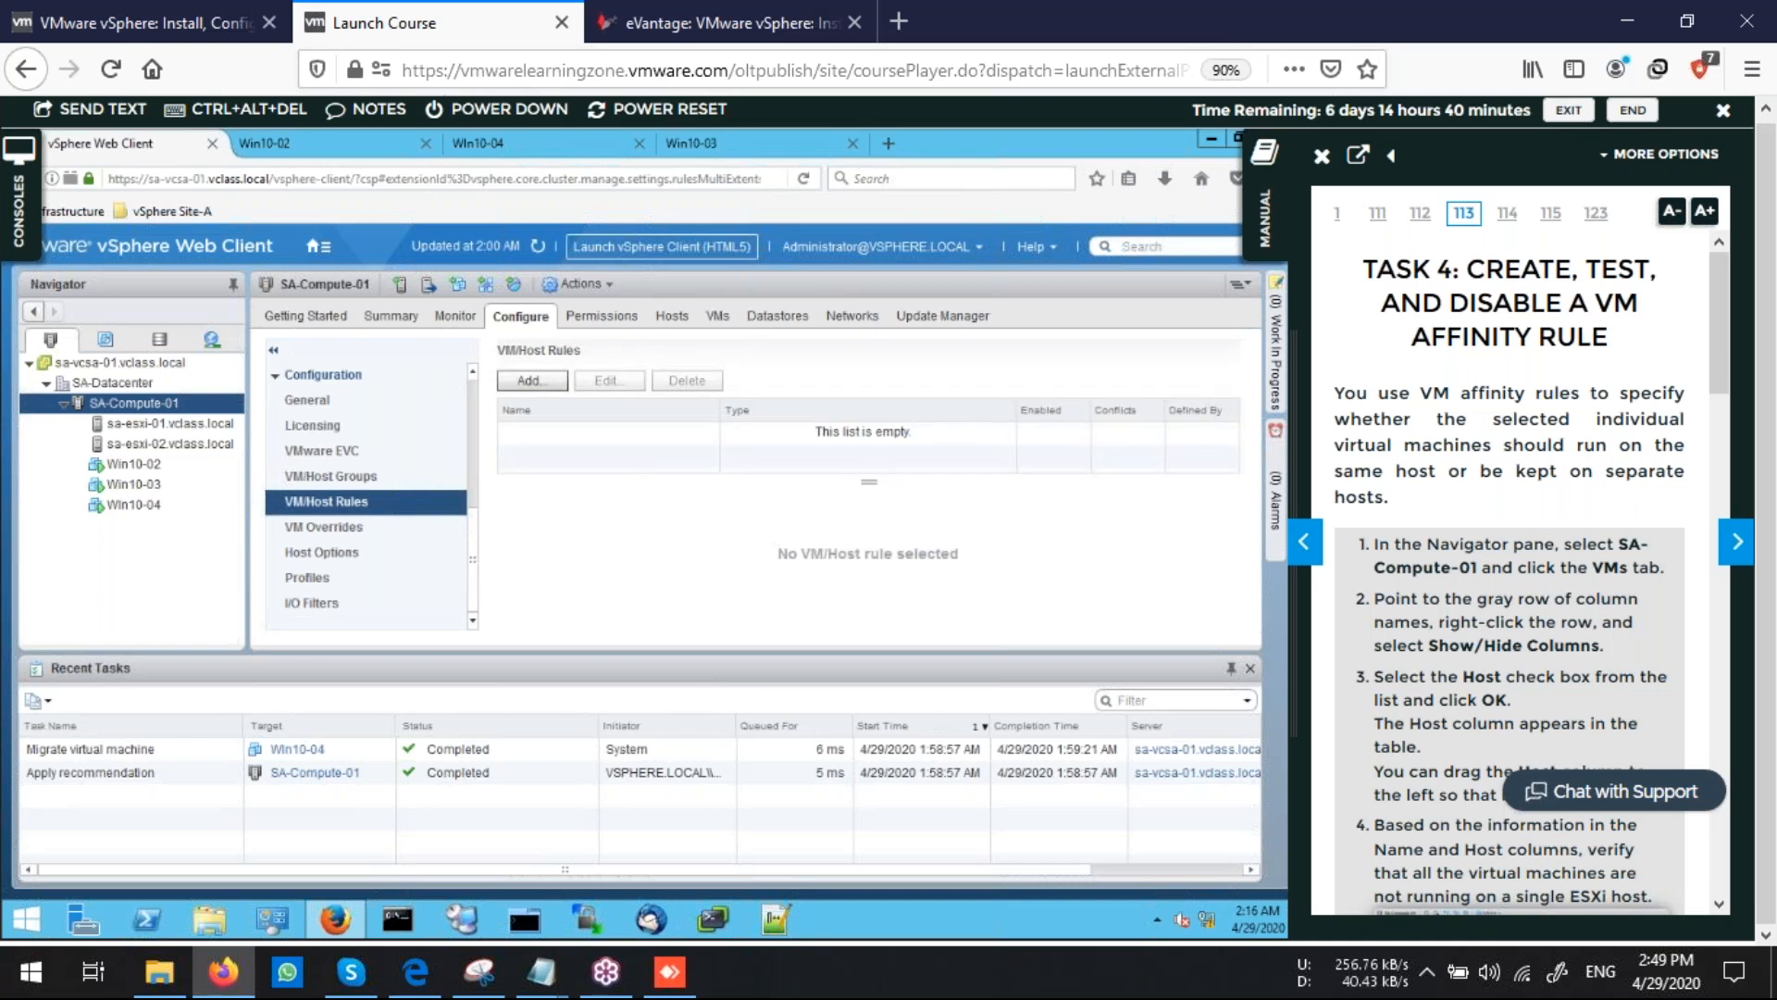
click(532, 380)
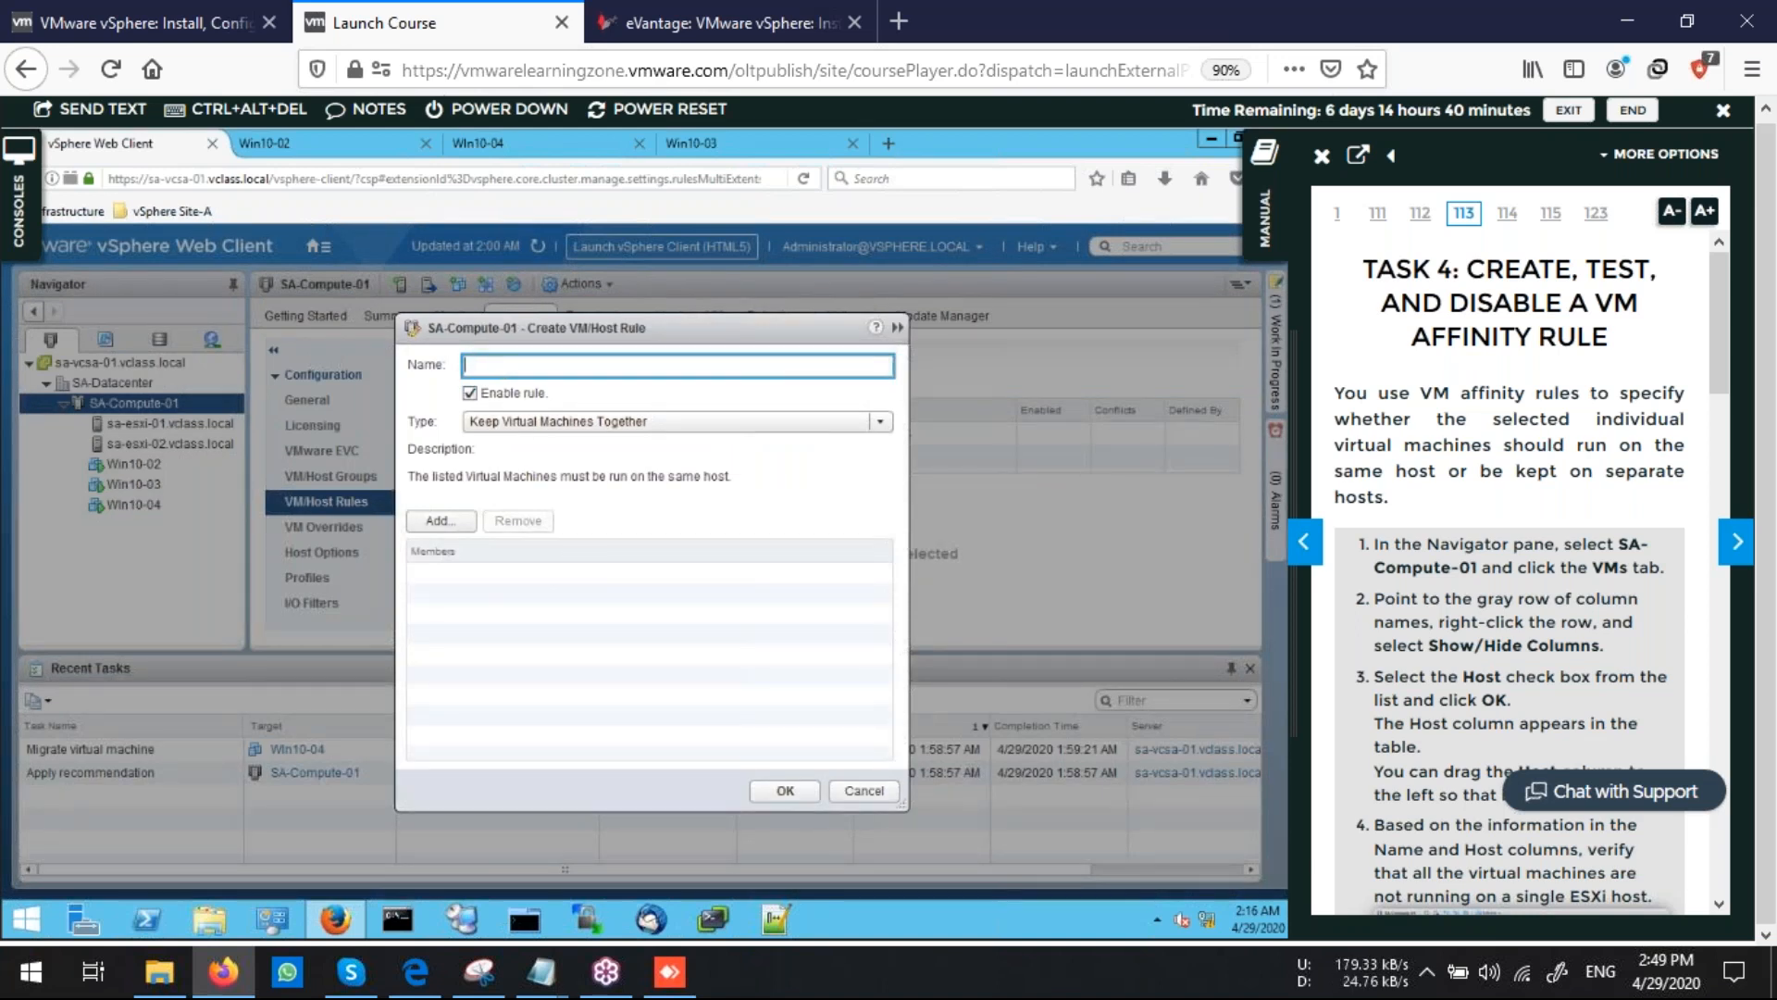
Enter Colocate-Win10-VMs as the rule name, copying it from the lab manual and sending it to the console
scroll(1558, 574, down, 4)
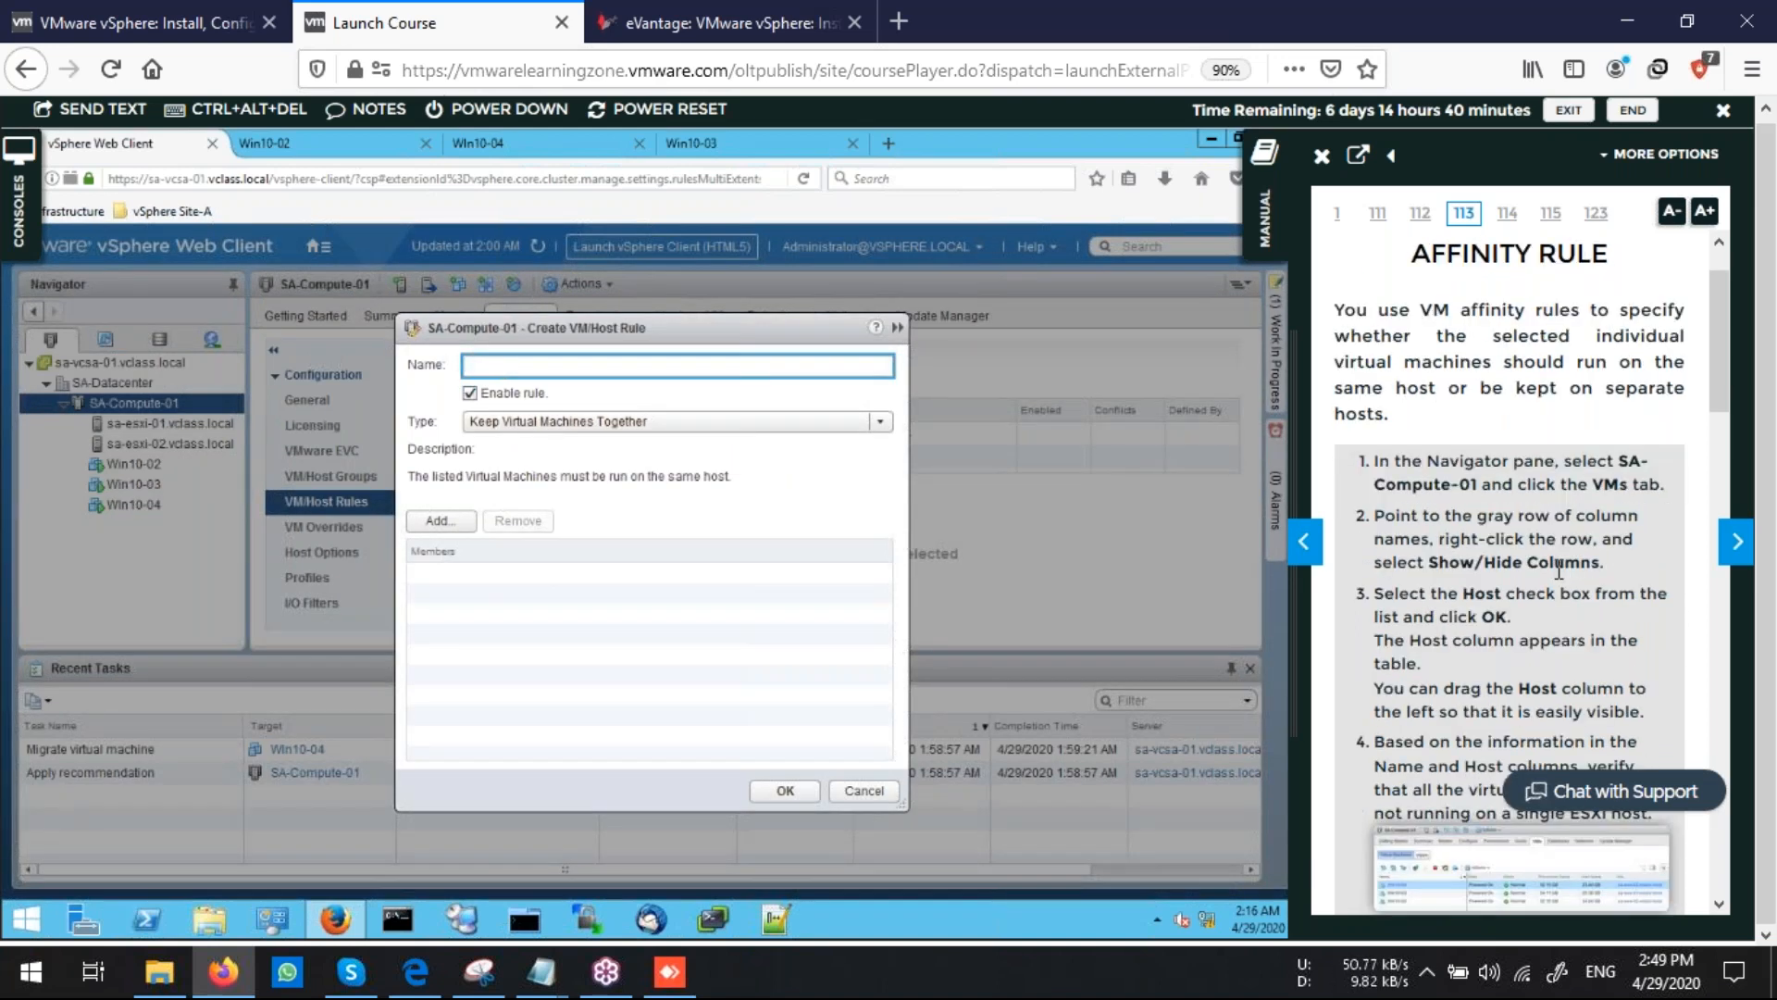
scroll(1559, 574, down, 4)
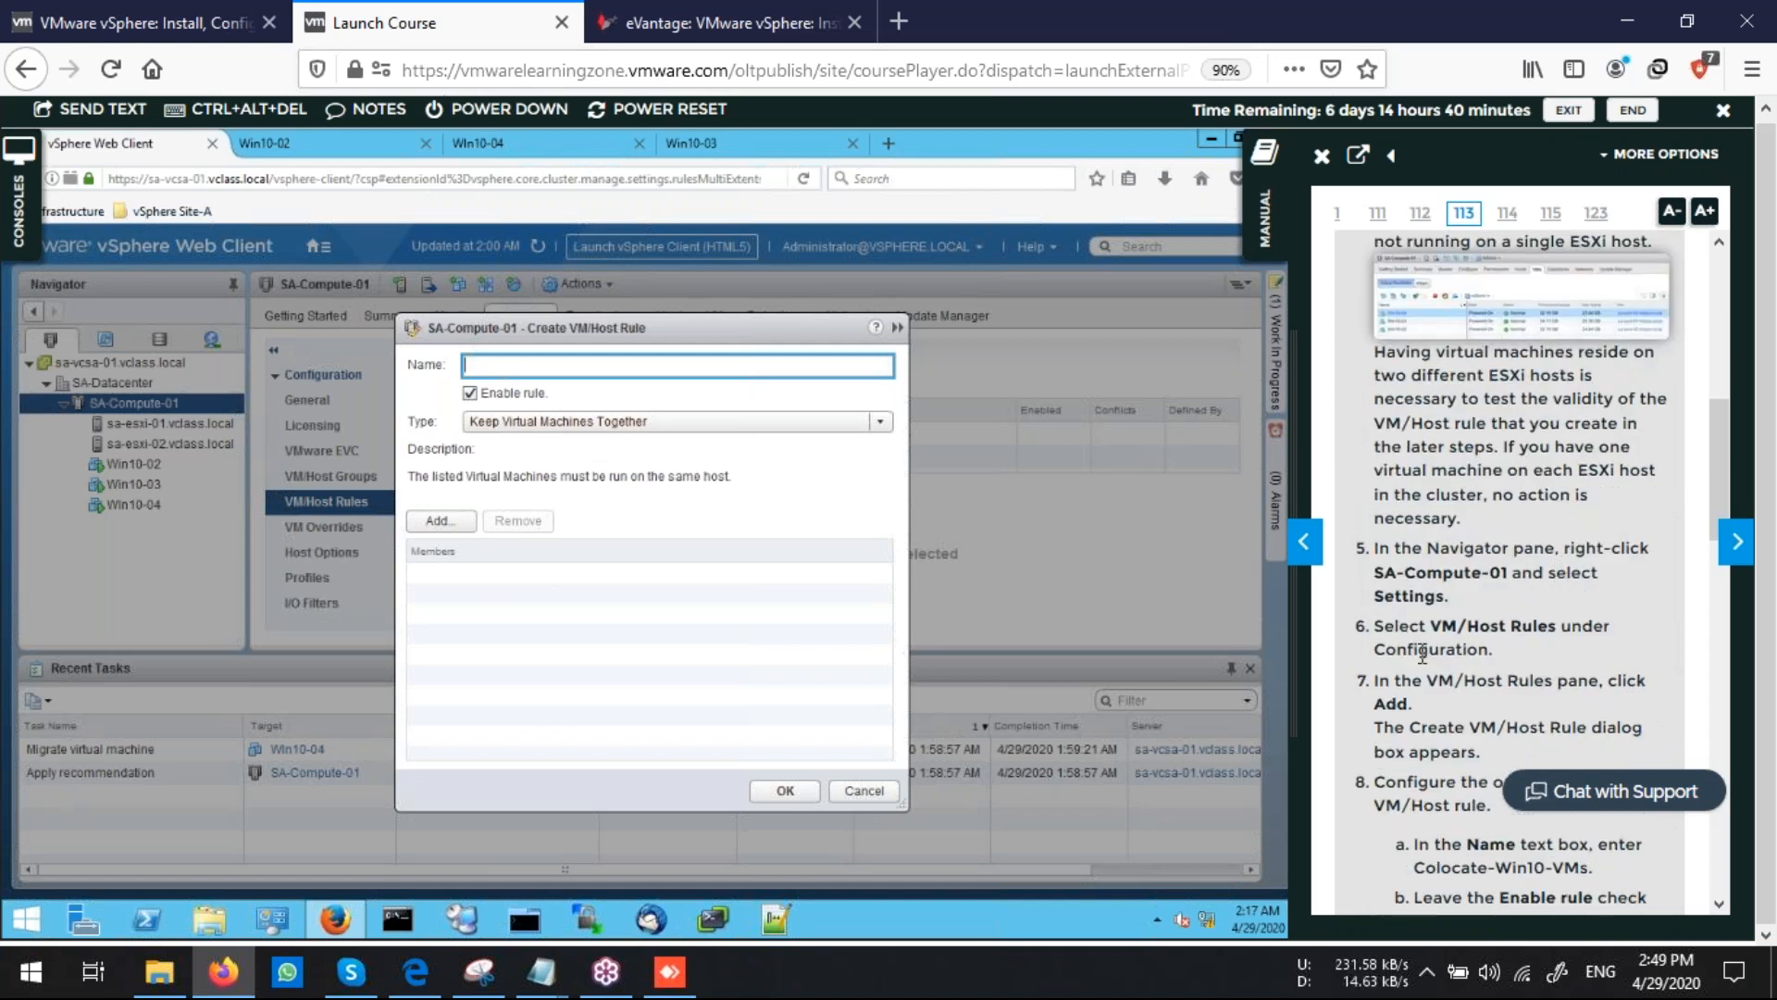
scroll(1547, 680, down, 3)
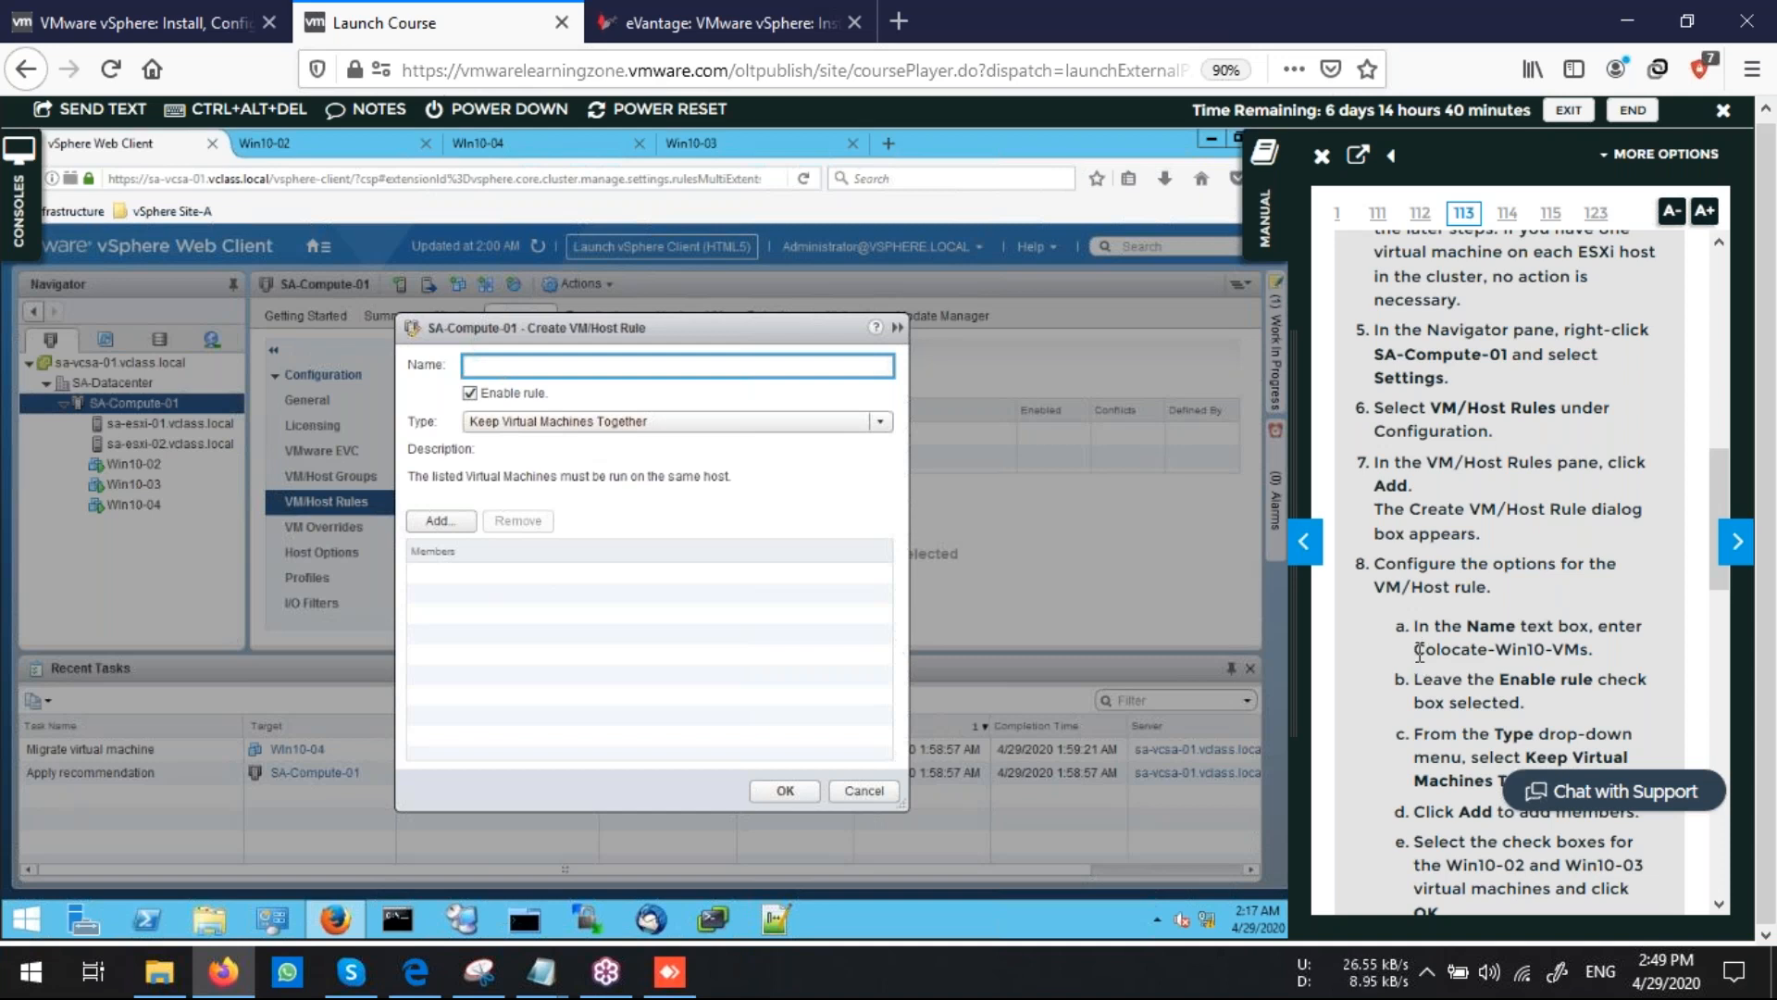
drag(1417, 649, 1588, 652)
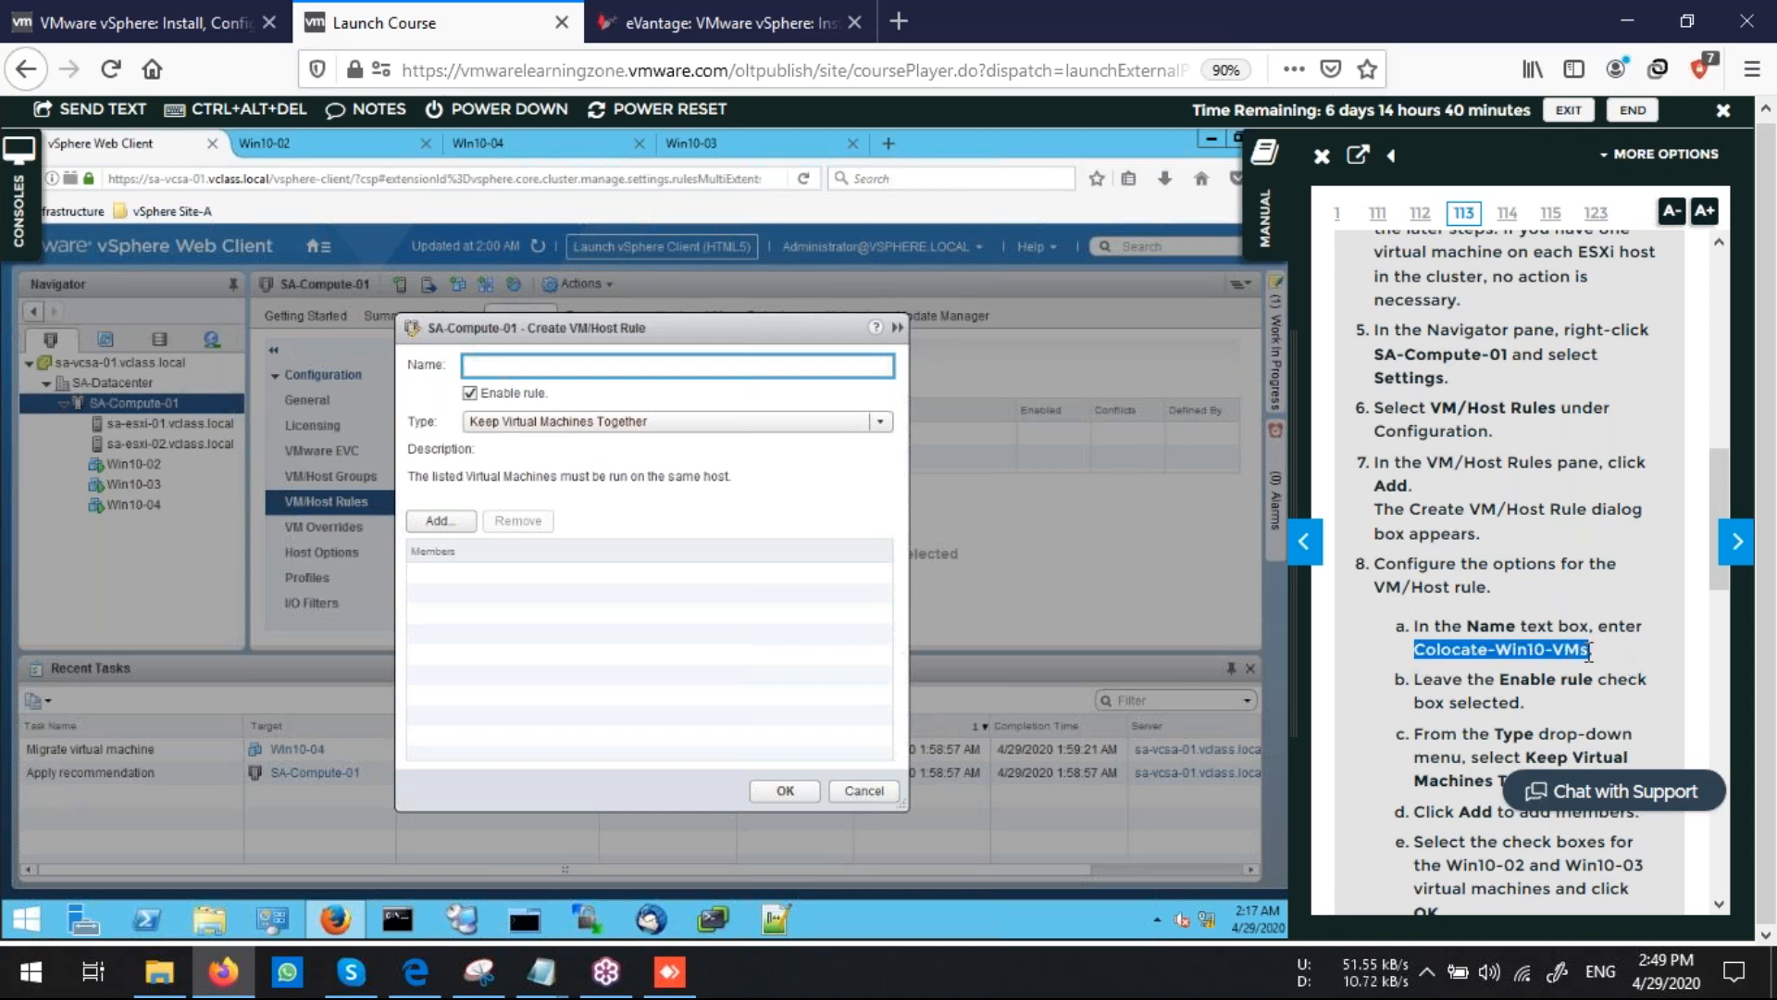
right_click(1347, 652)
click(1371, 675)
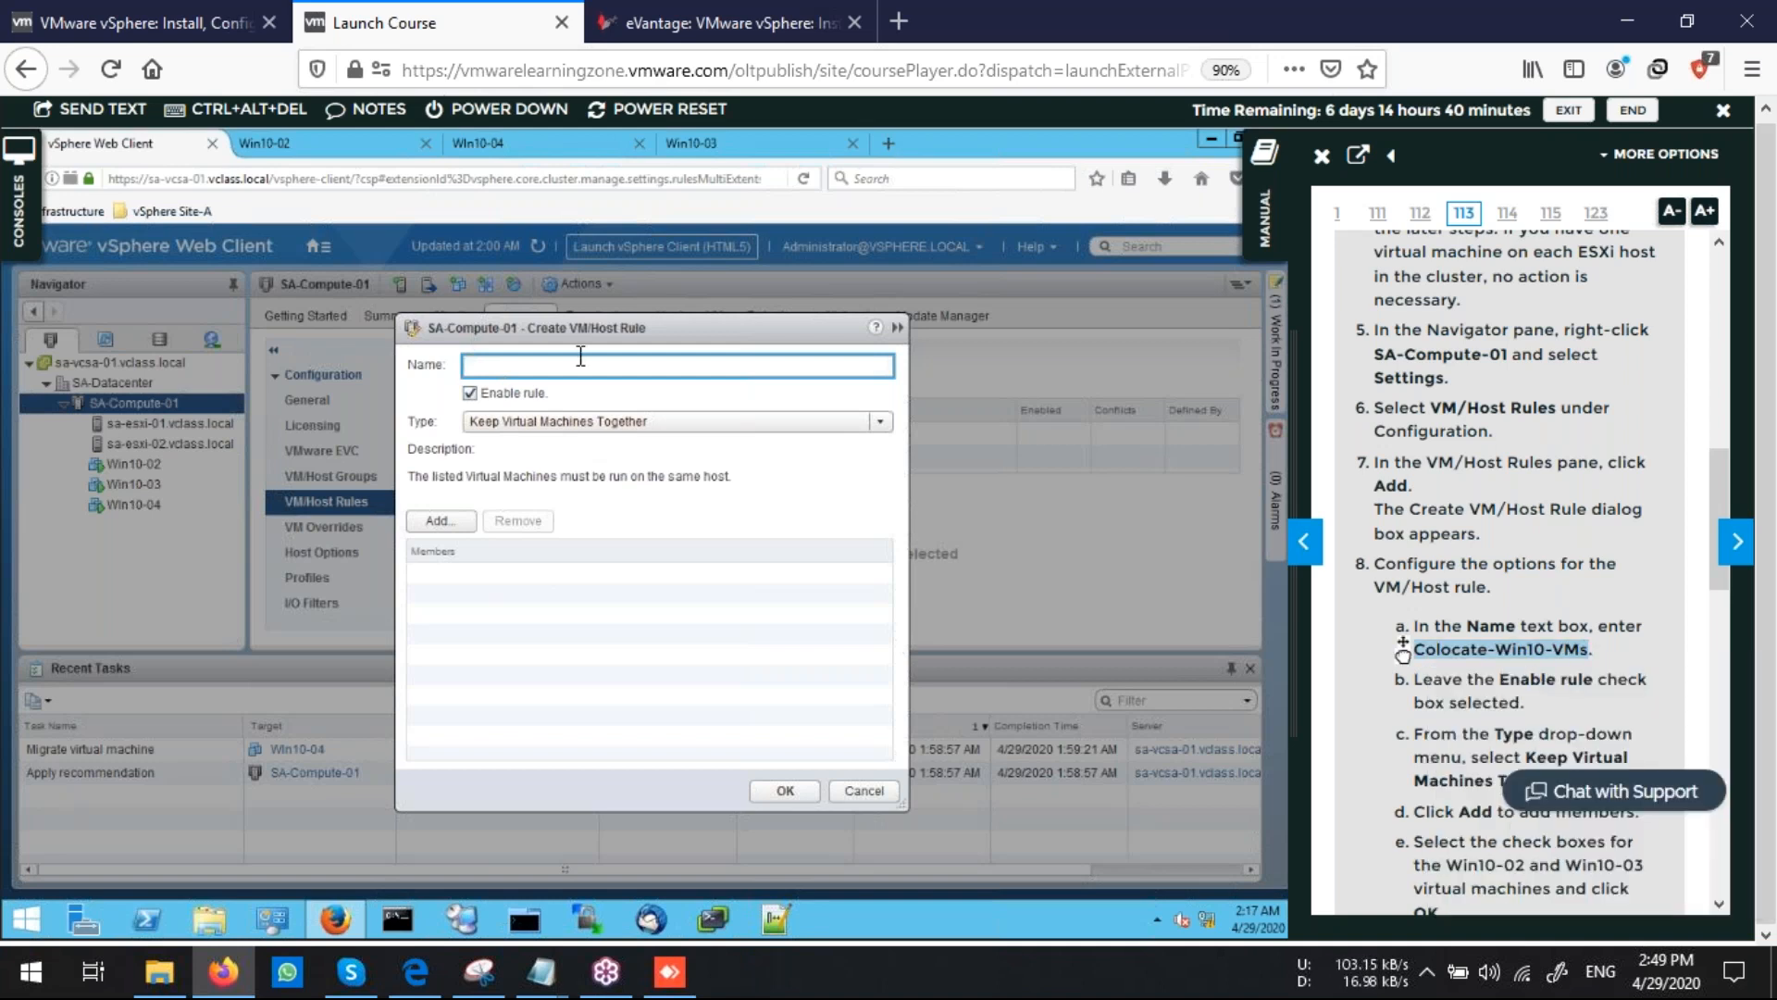
click(67, 107)
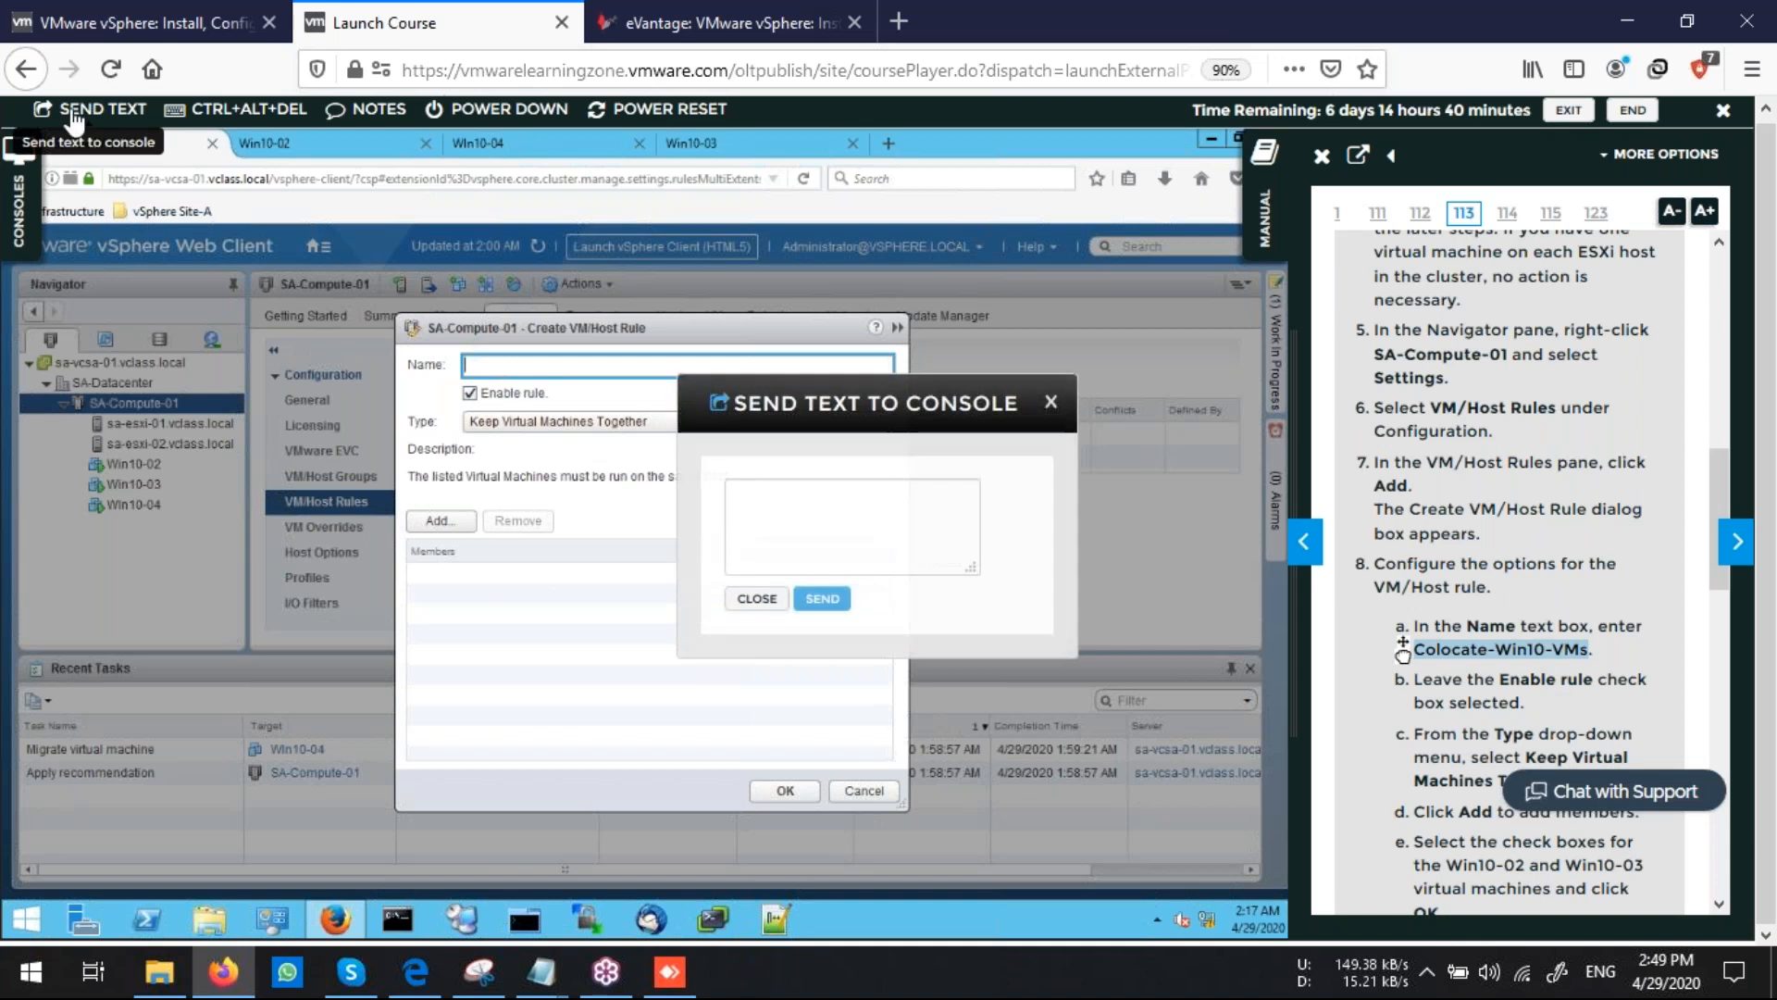
click(834, 522)
key(ctrl+v)
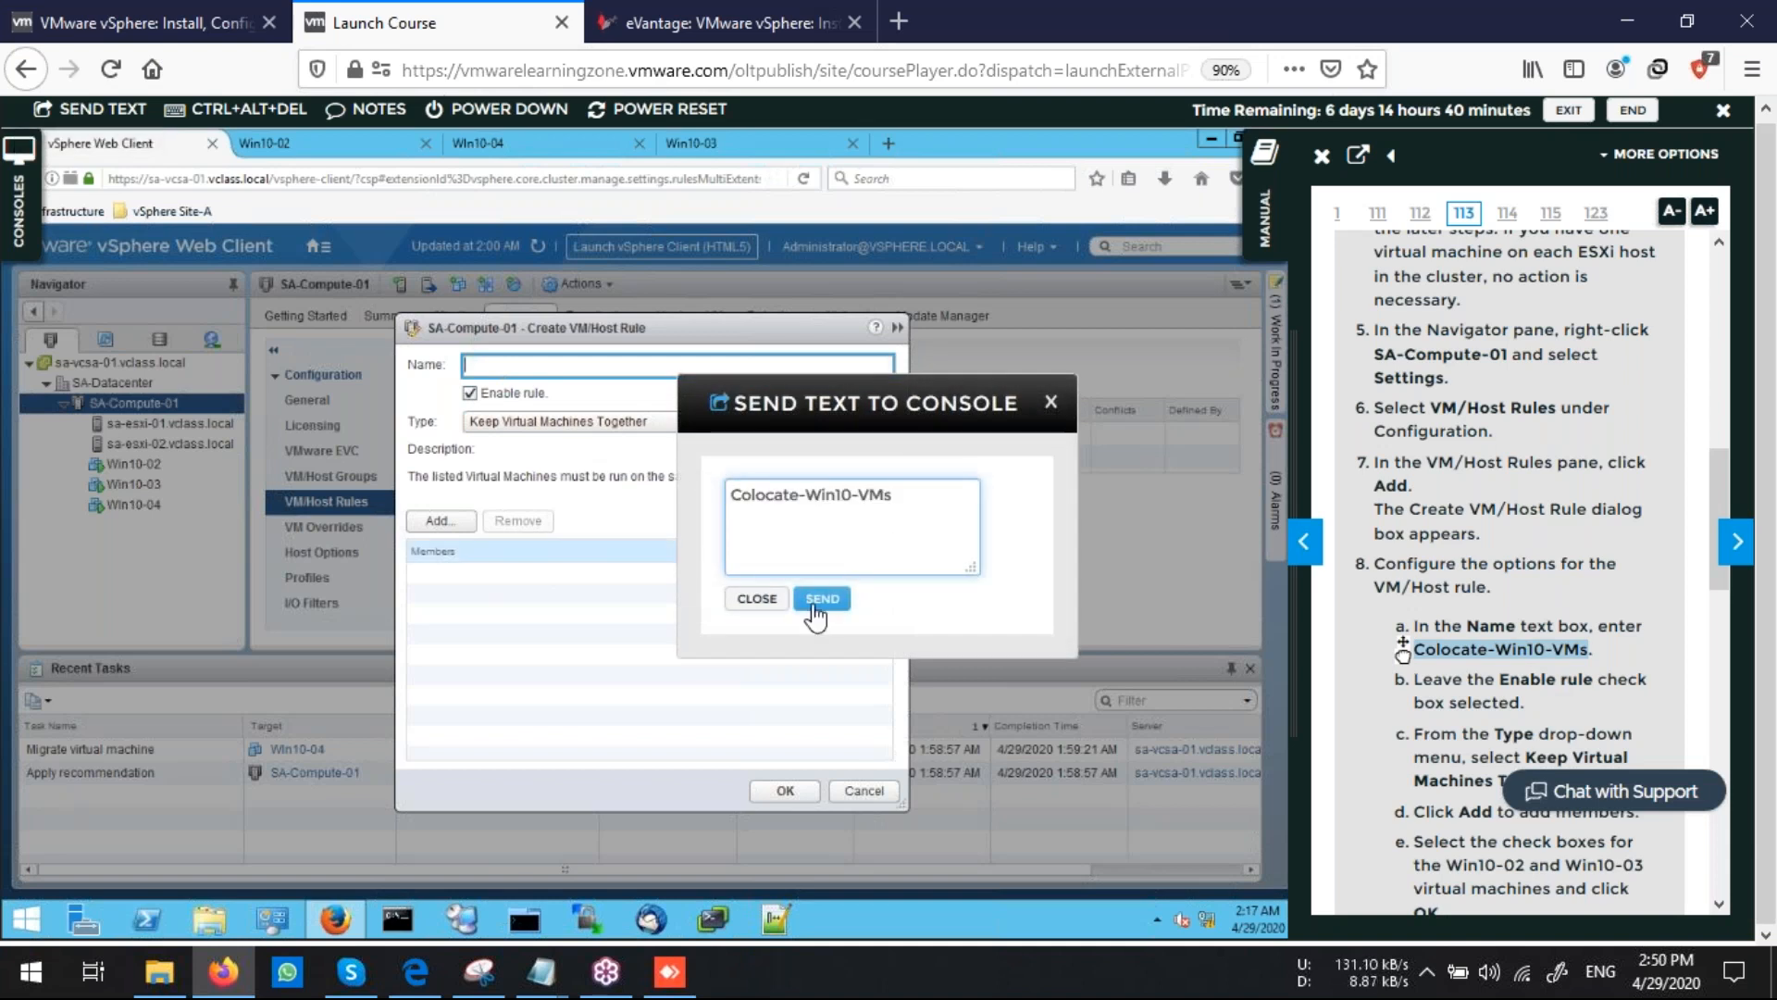
click(822, 598)
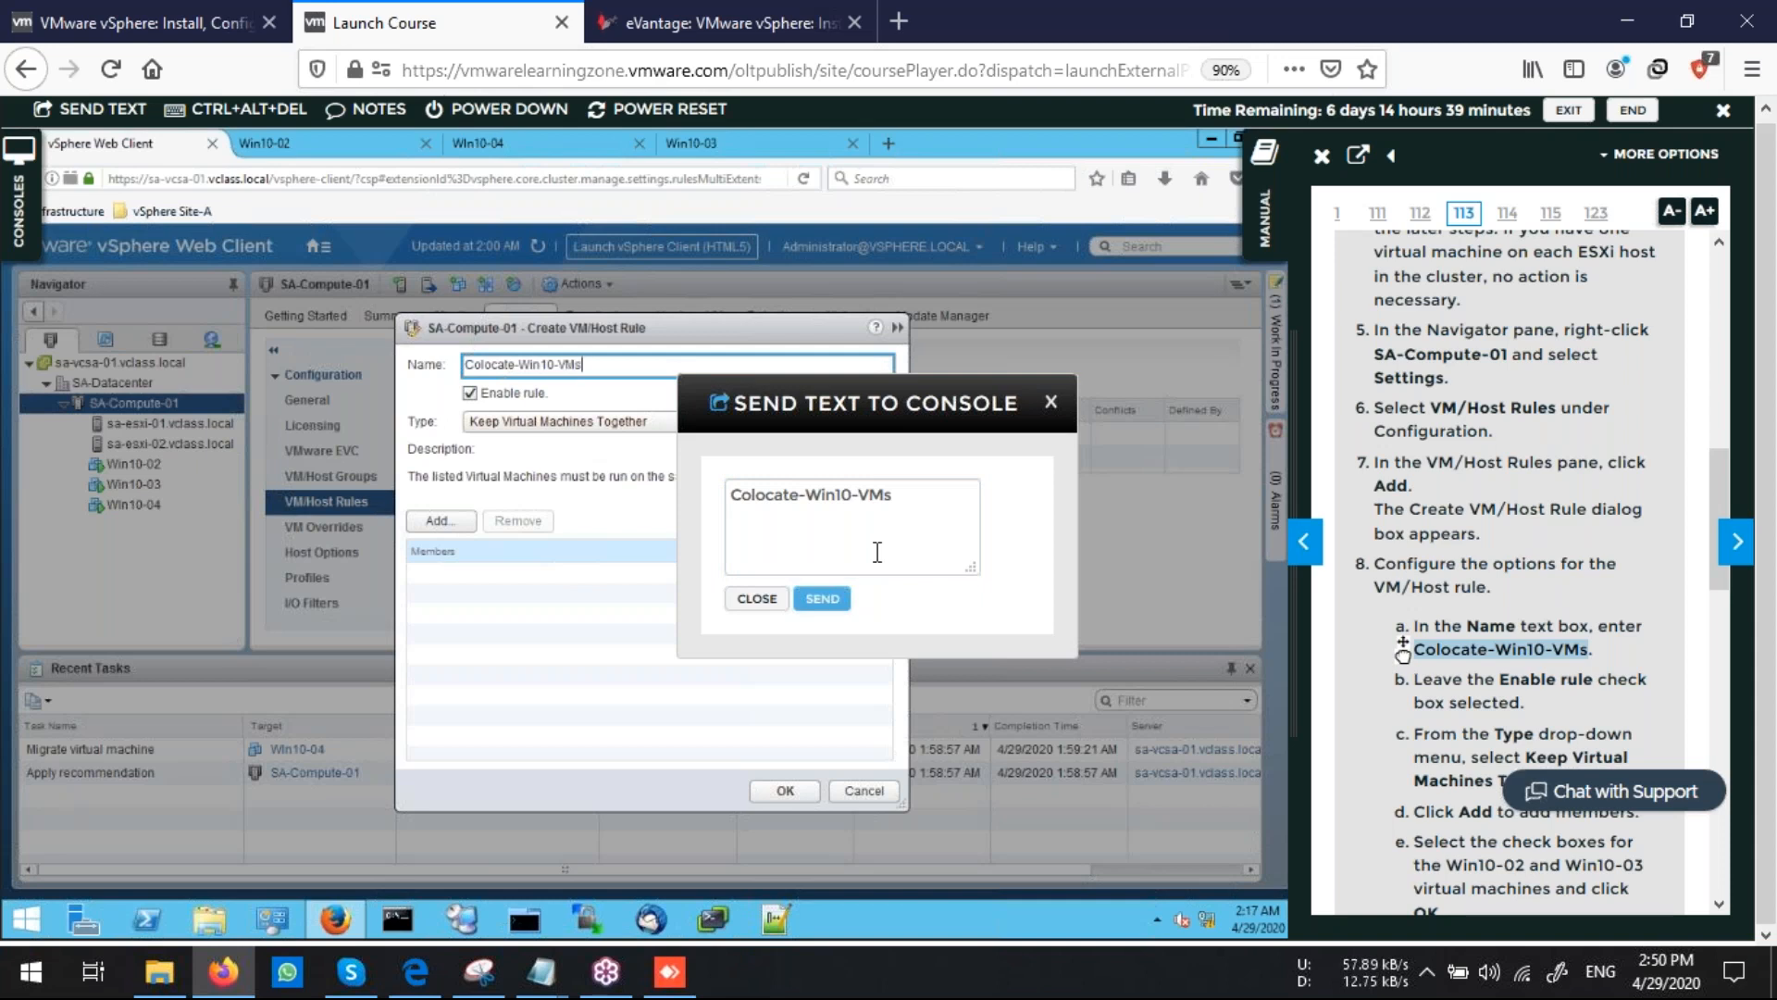
click(756, 598)
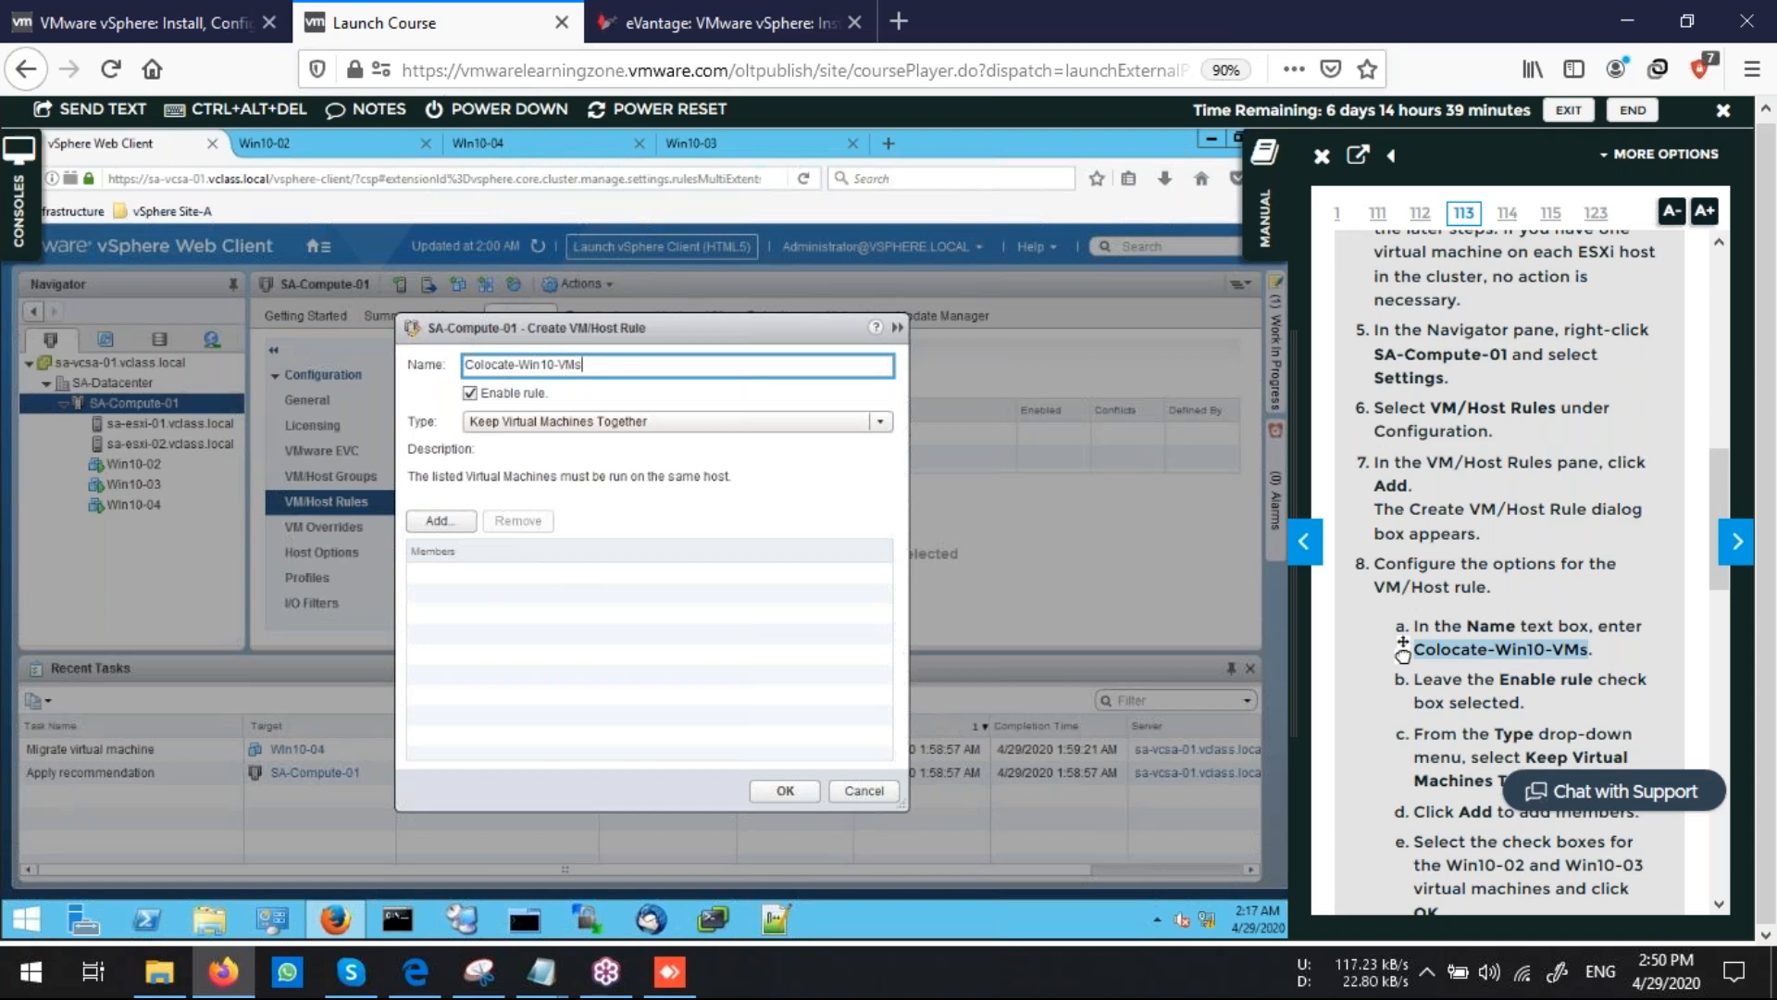
Add Win10-02 and Win10-04 as members of the Keep Virtual Machines Together rule
scroll(1403, 653, down, 3)
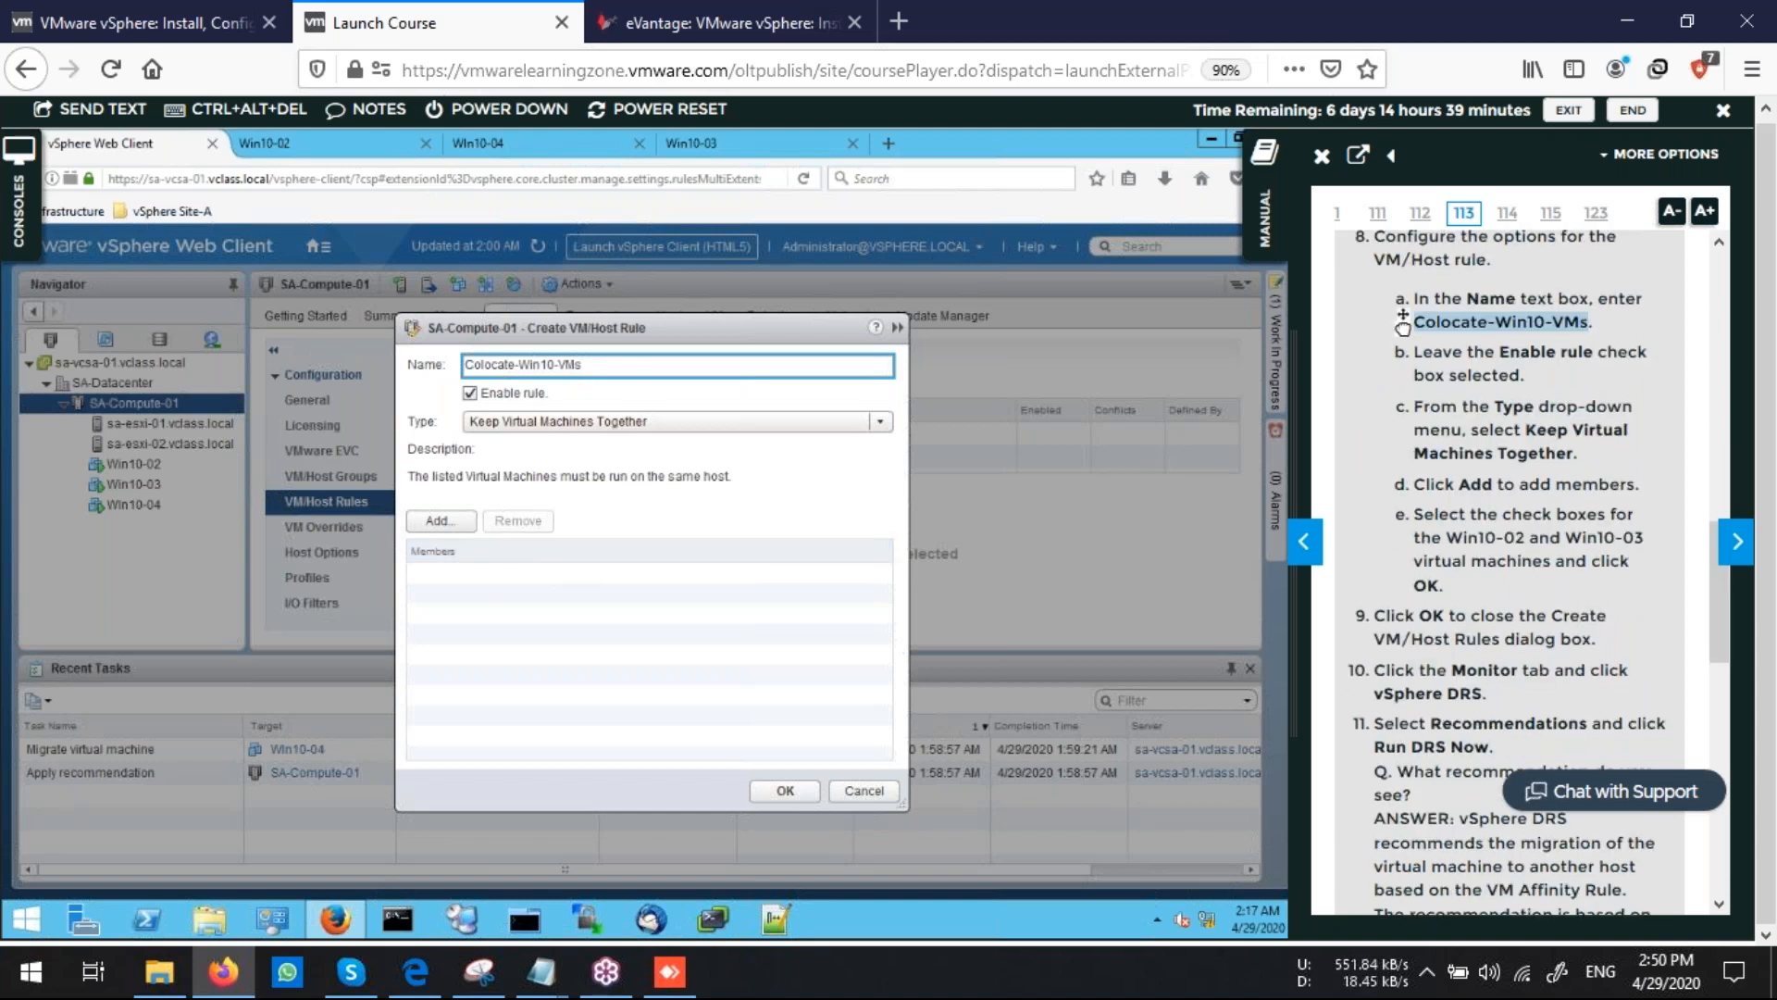
click(442, 521)
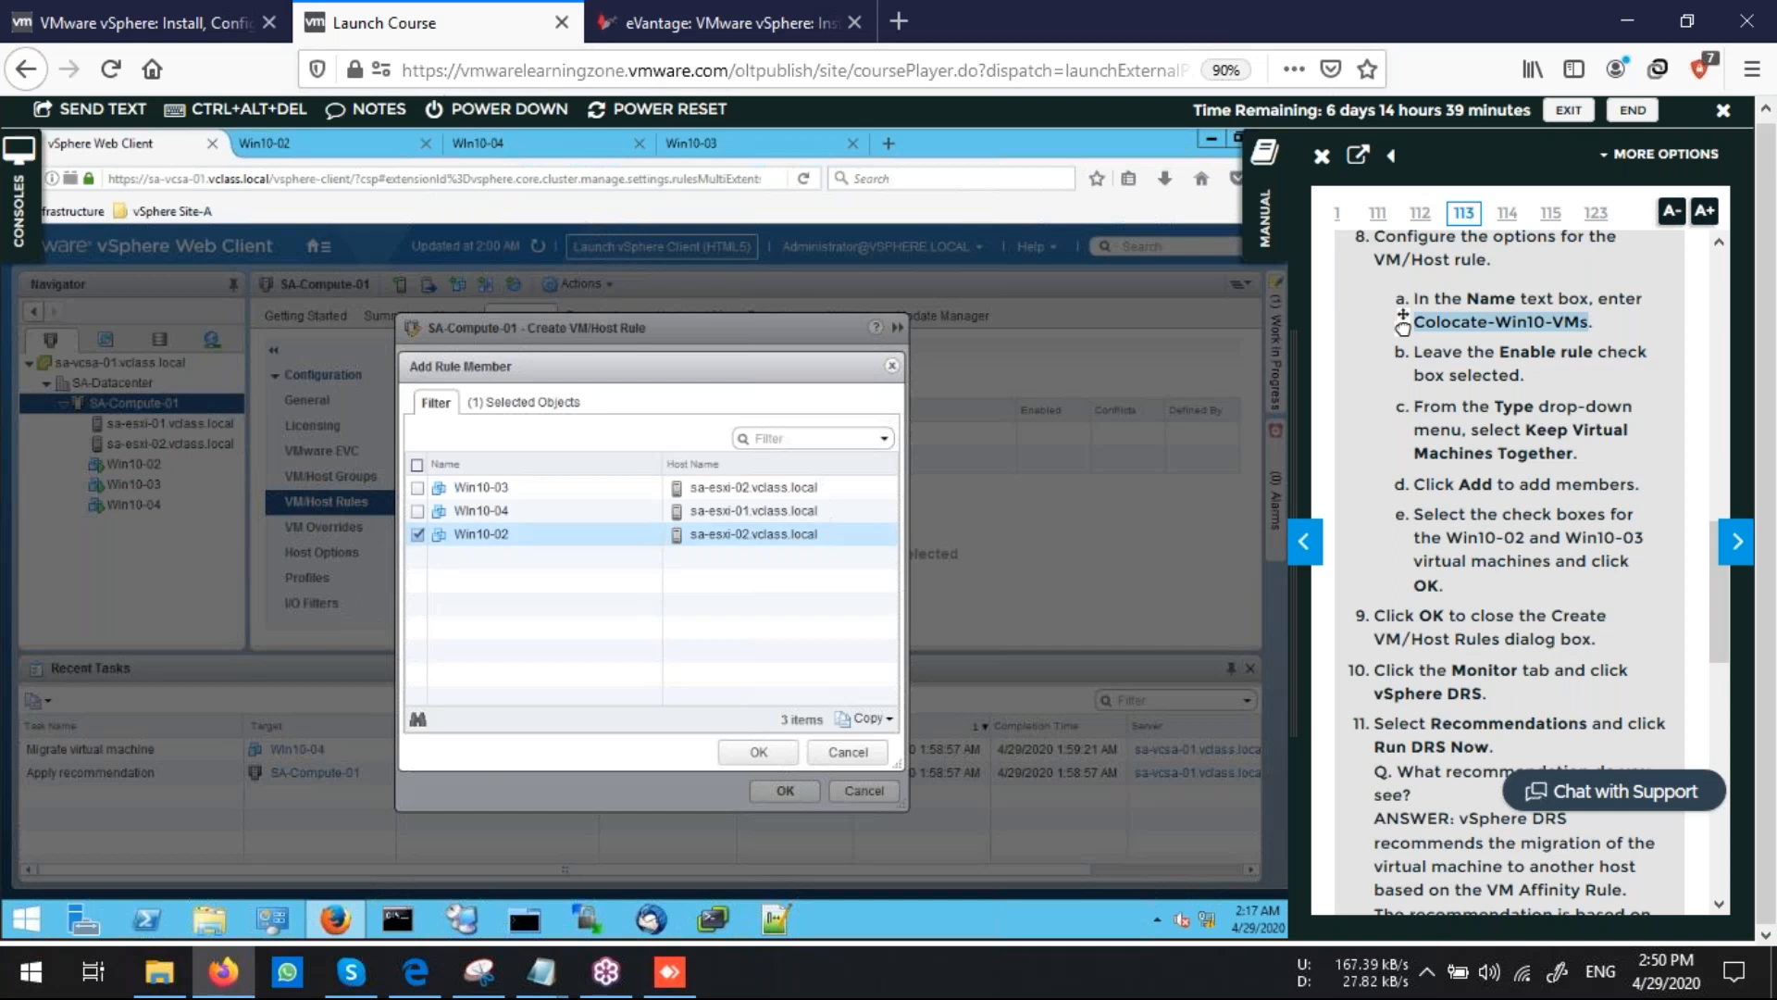
click(418, 534)
click(417, 511)
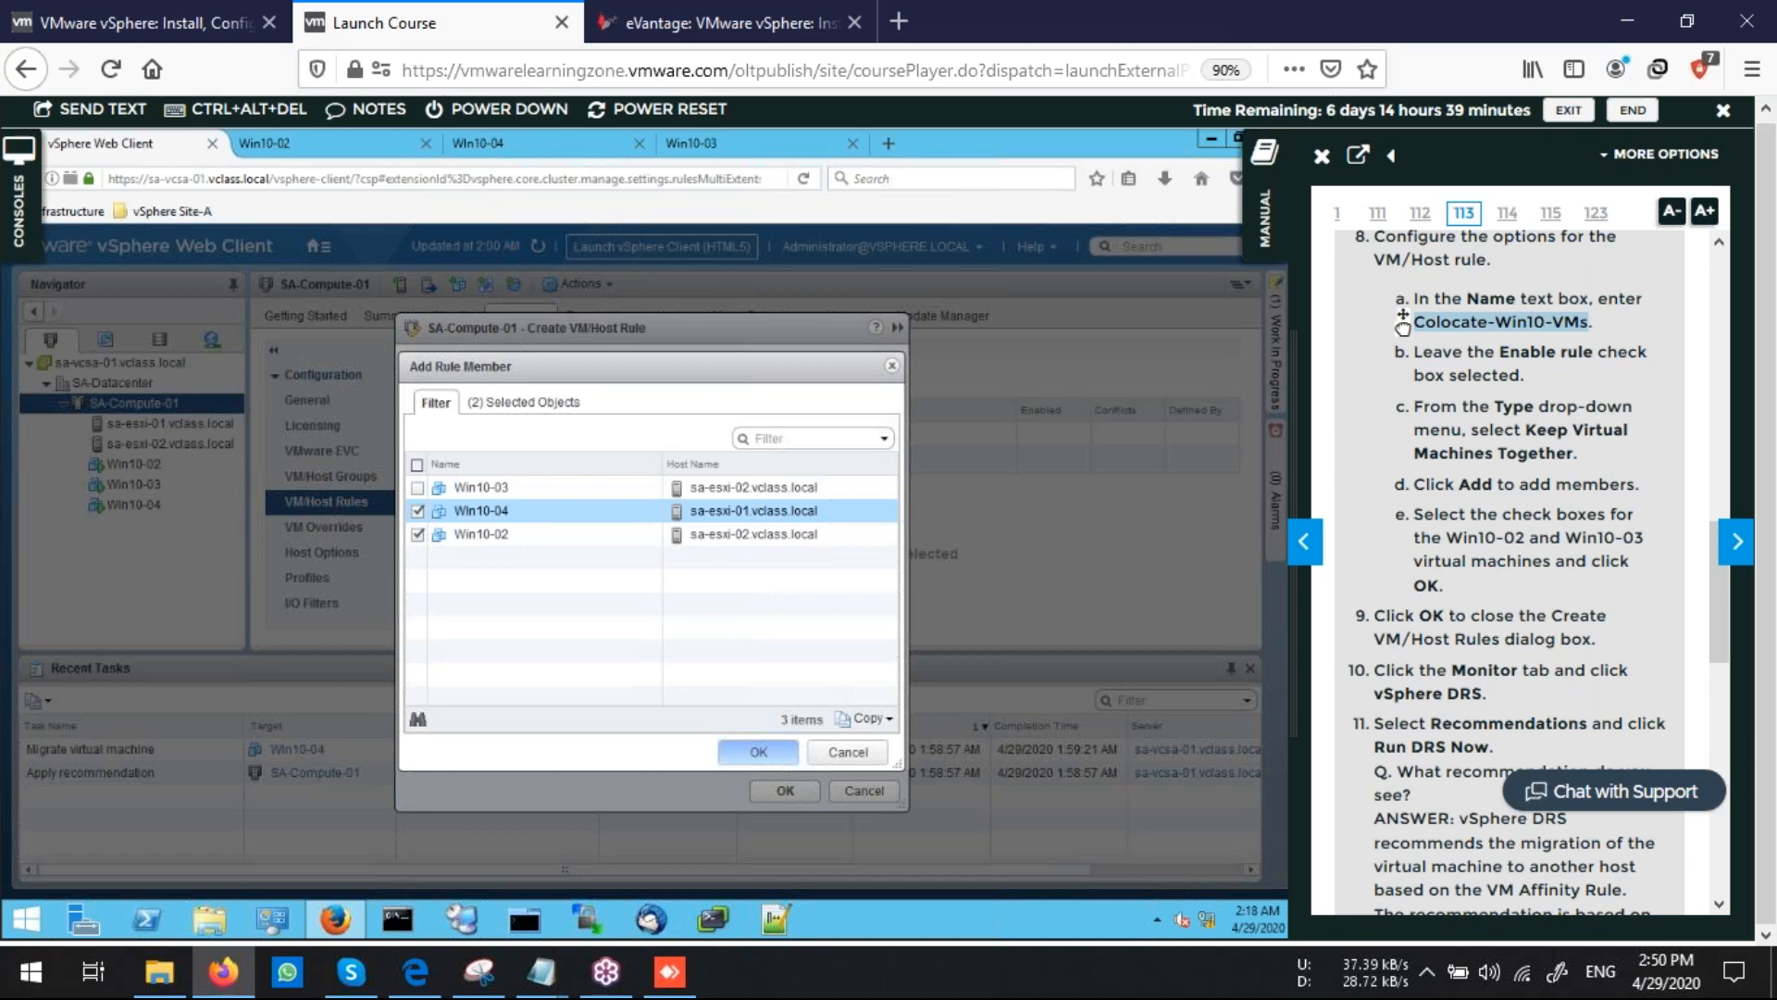
click(758, 752)
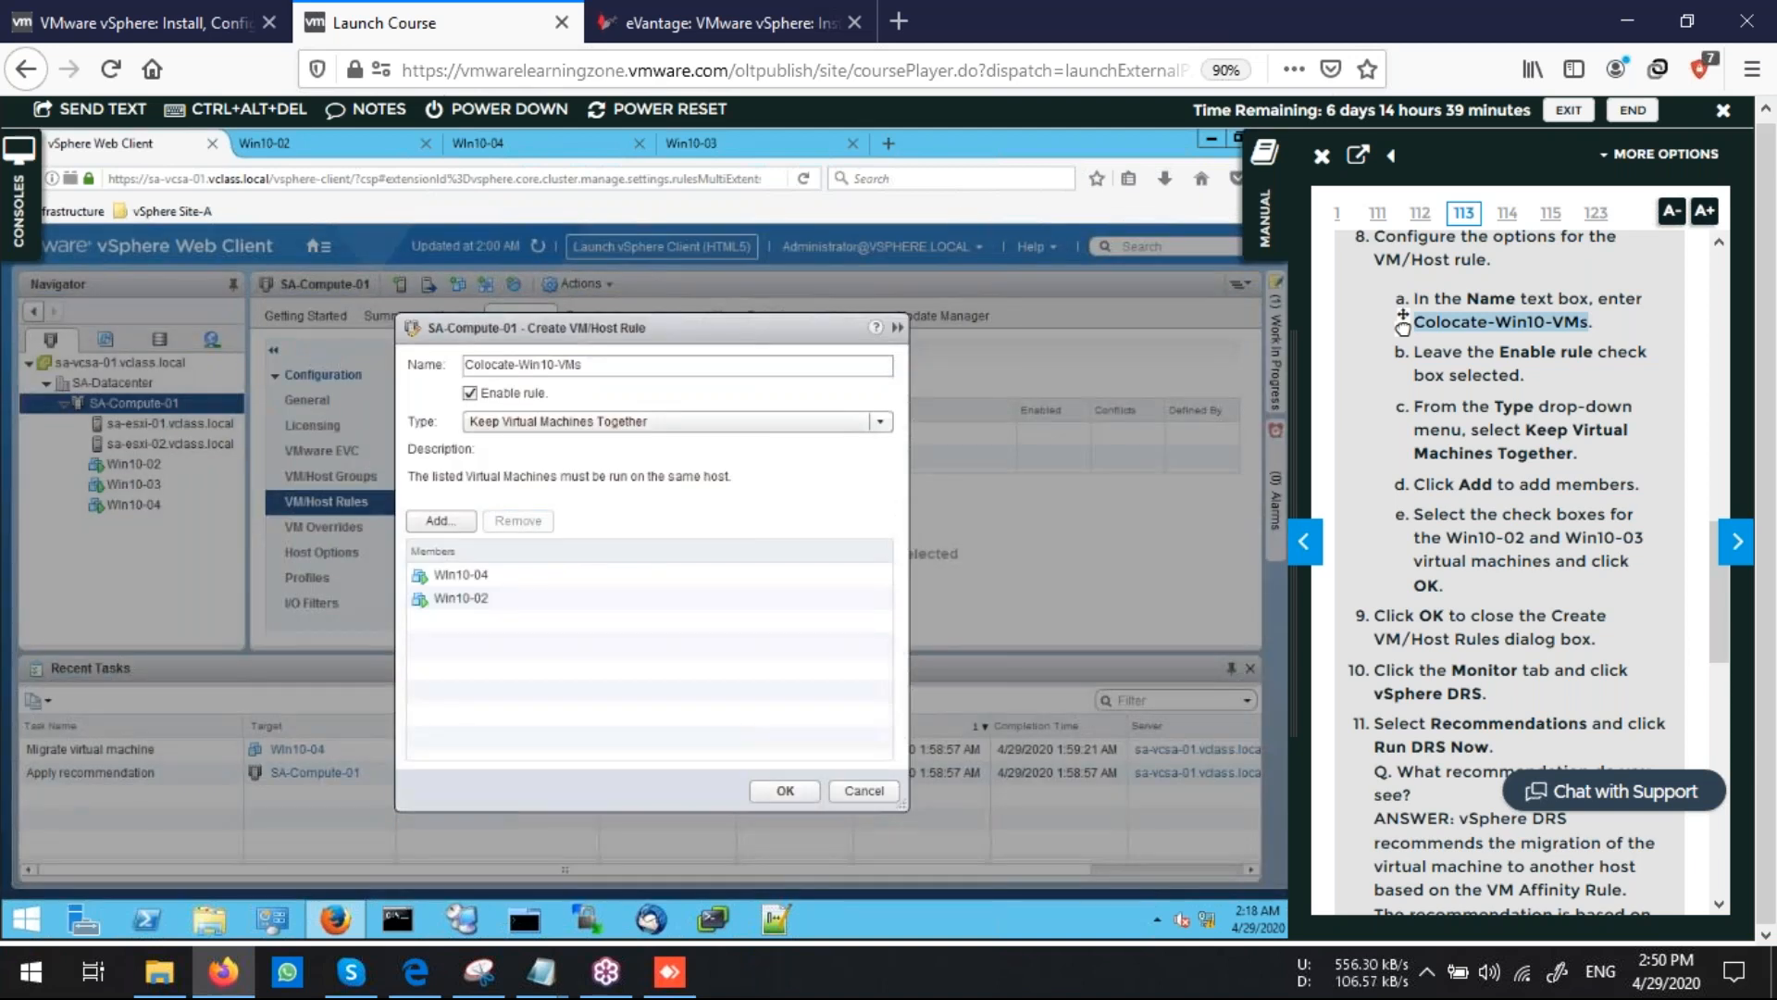
Save the new affinity rule, then run DRS on SA-Compute-01 and apply its recommendations
click(783, 791)
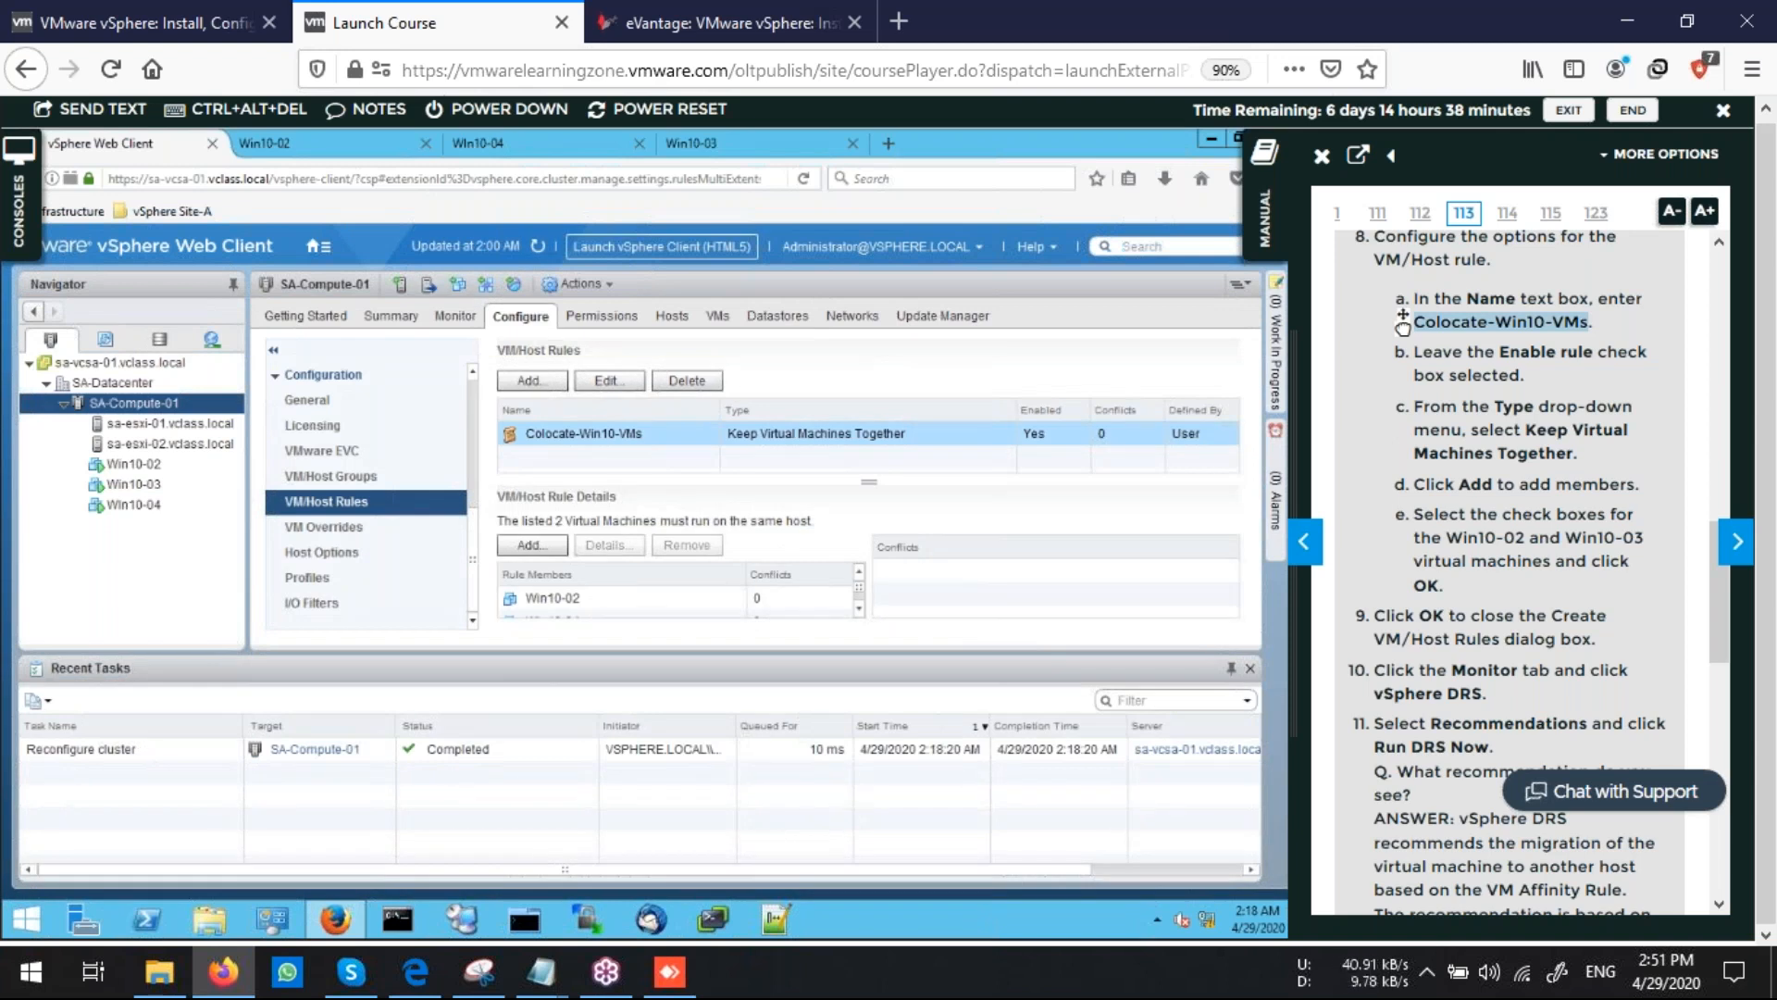
click(456, 316)
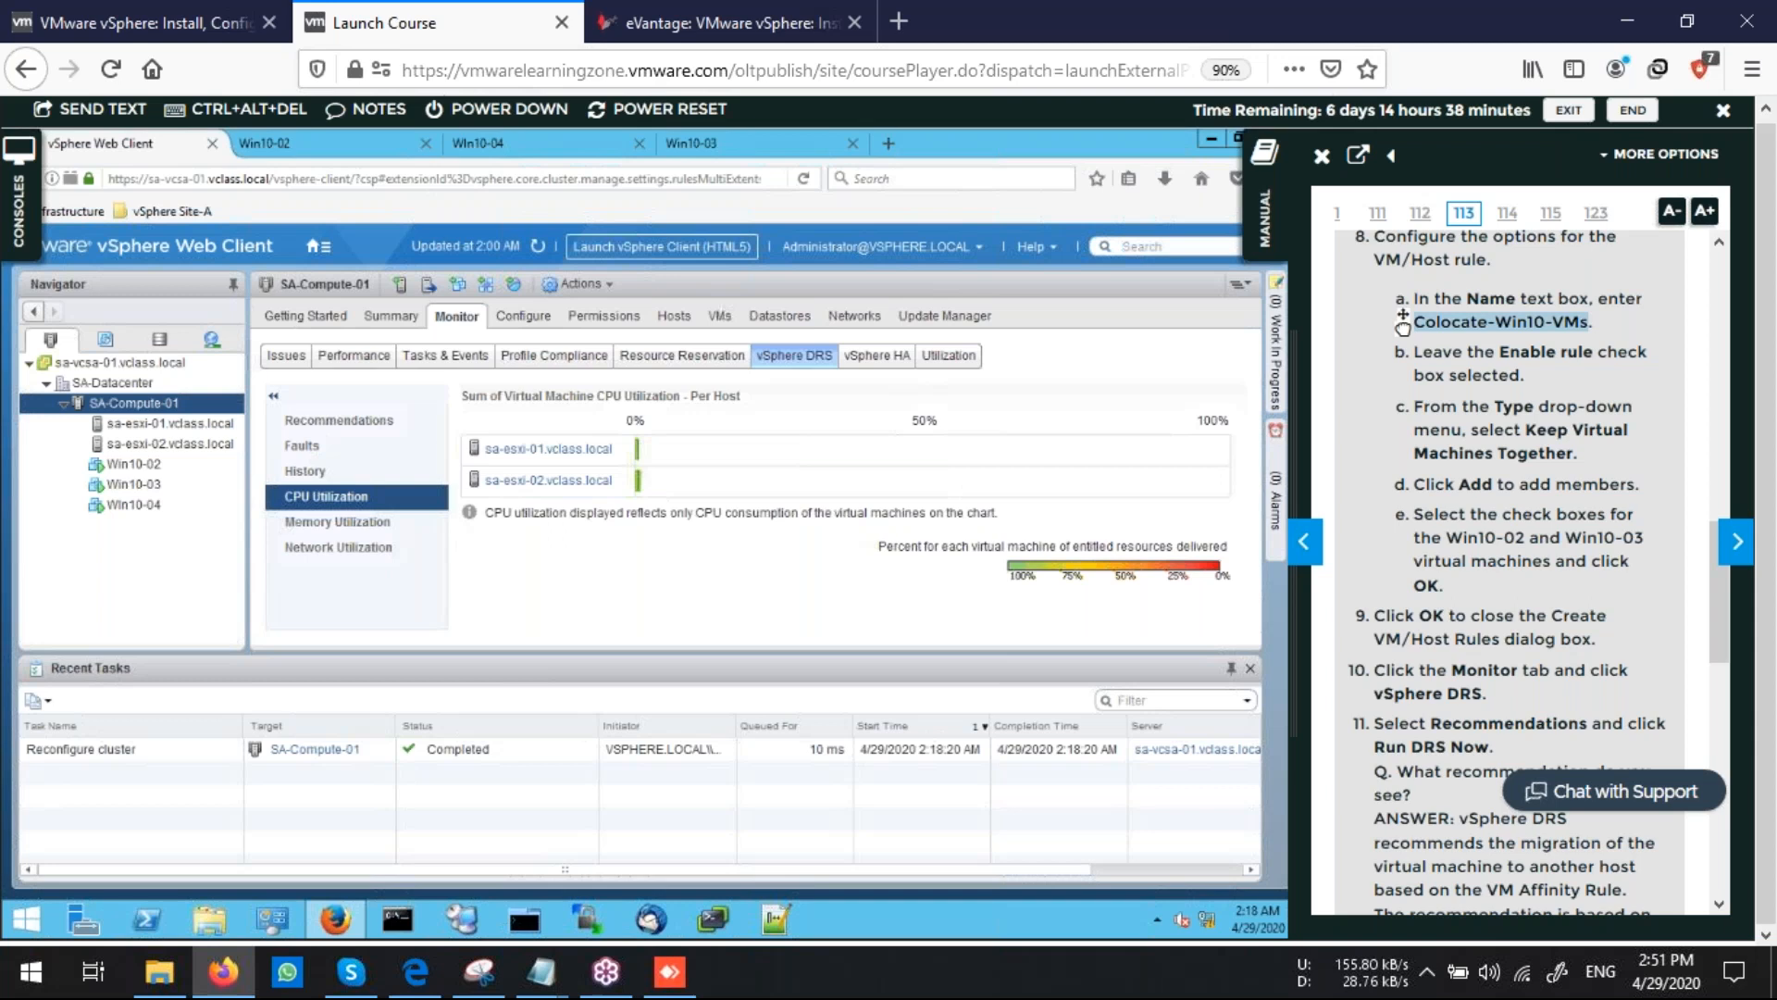
click(339, 420)
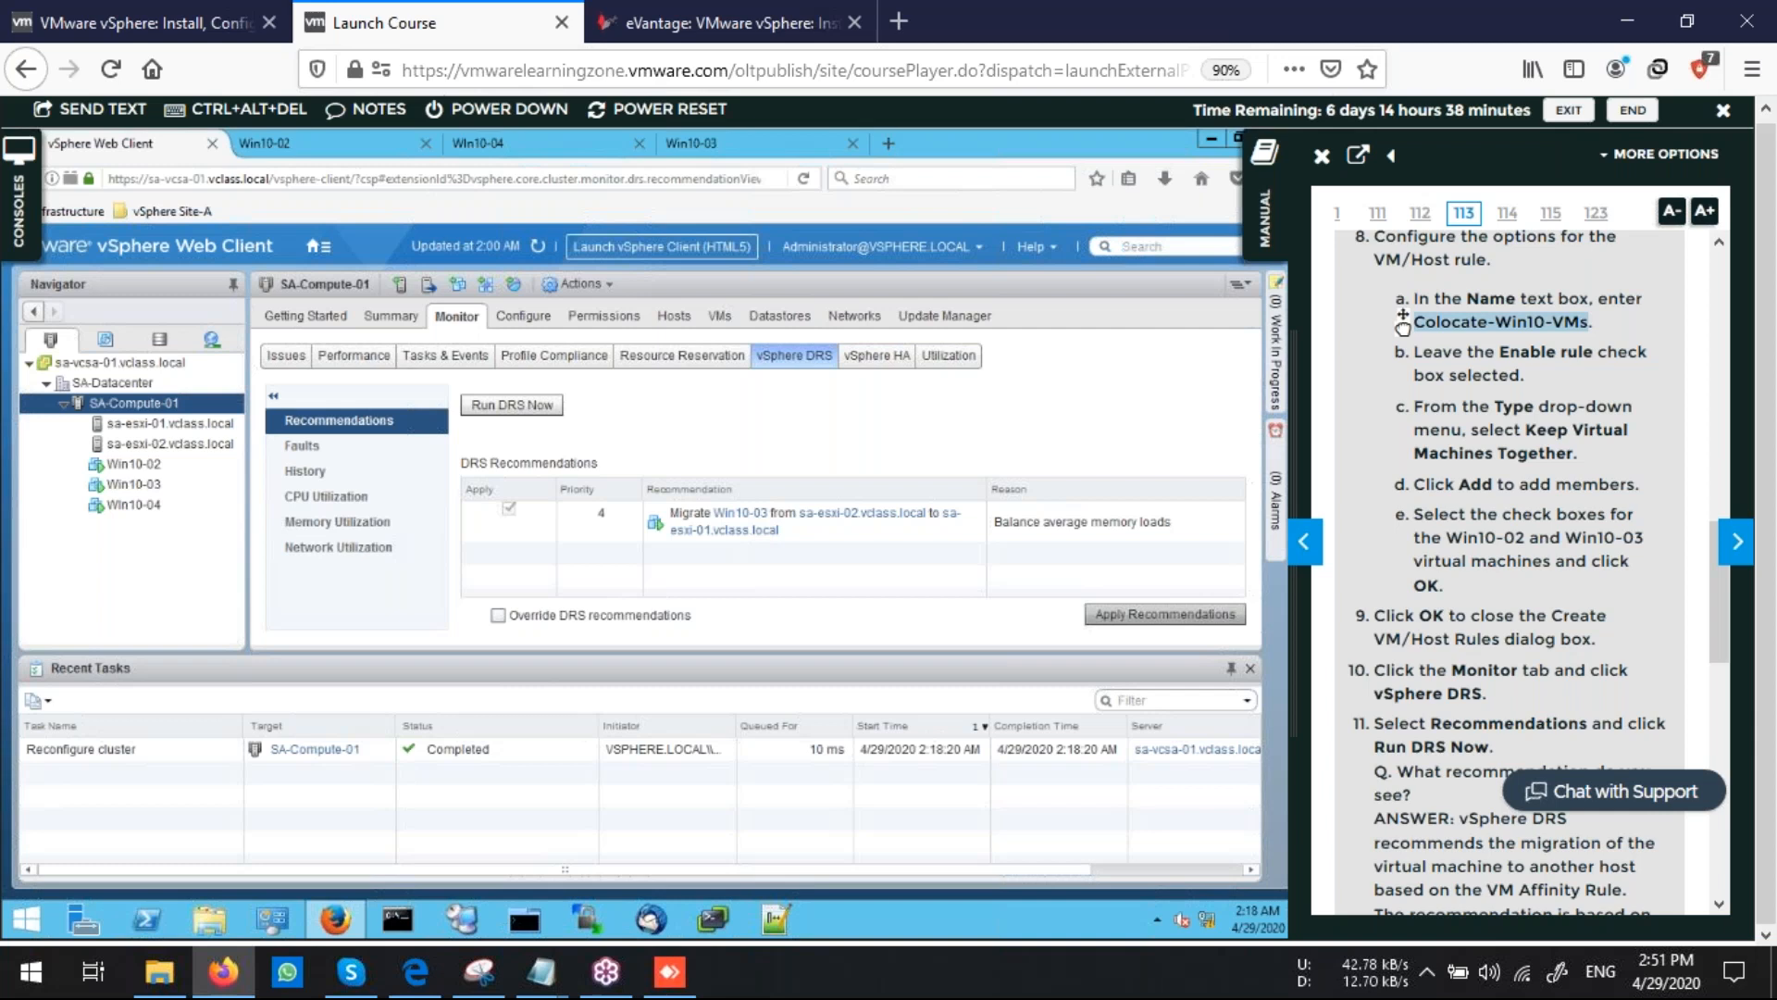
click(526, 409)
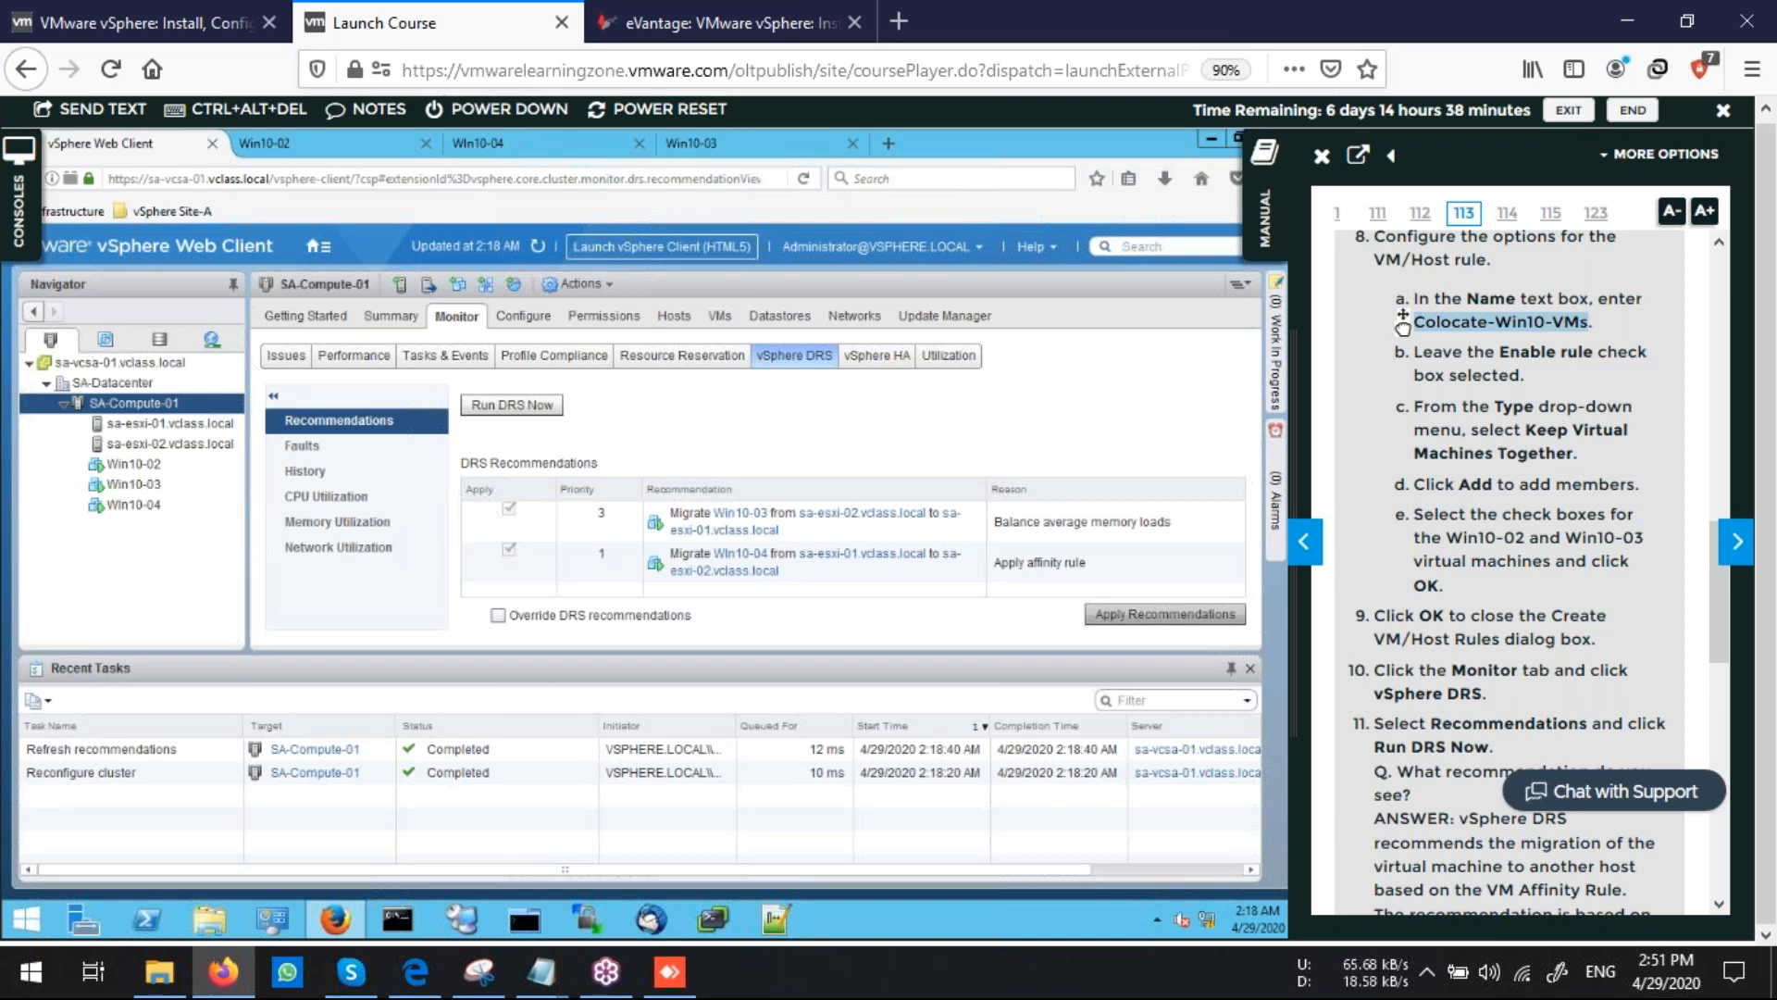
click(1166, 614)
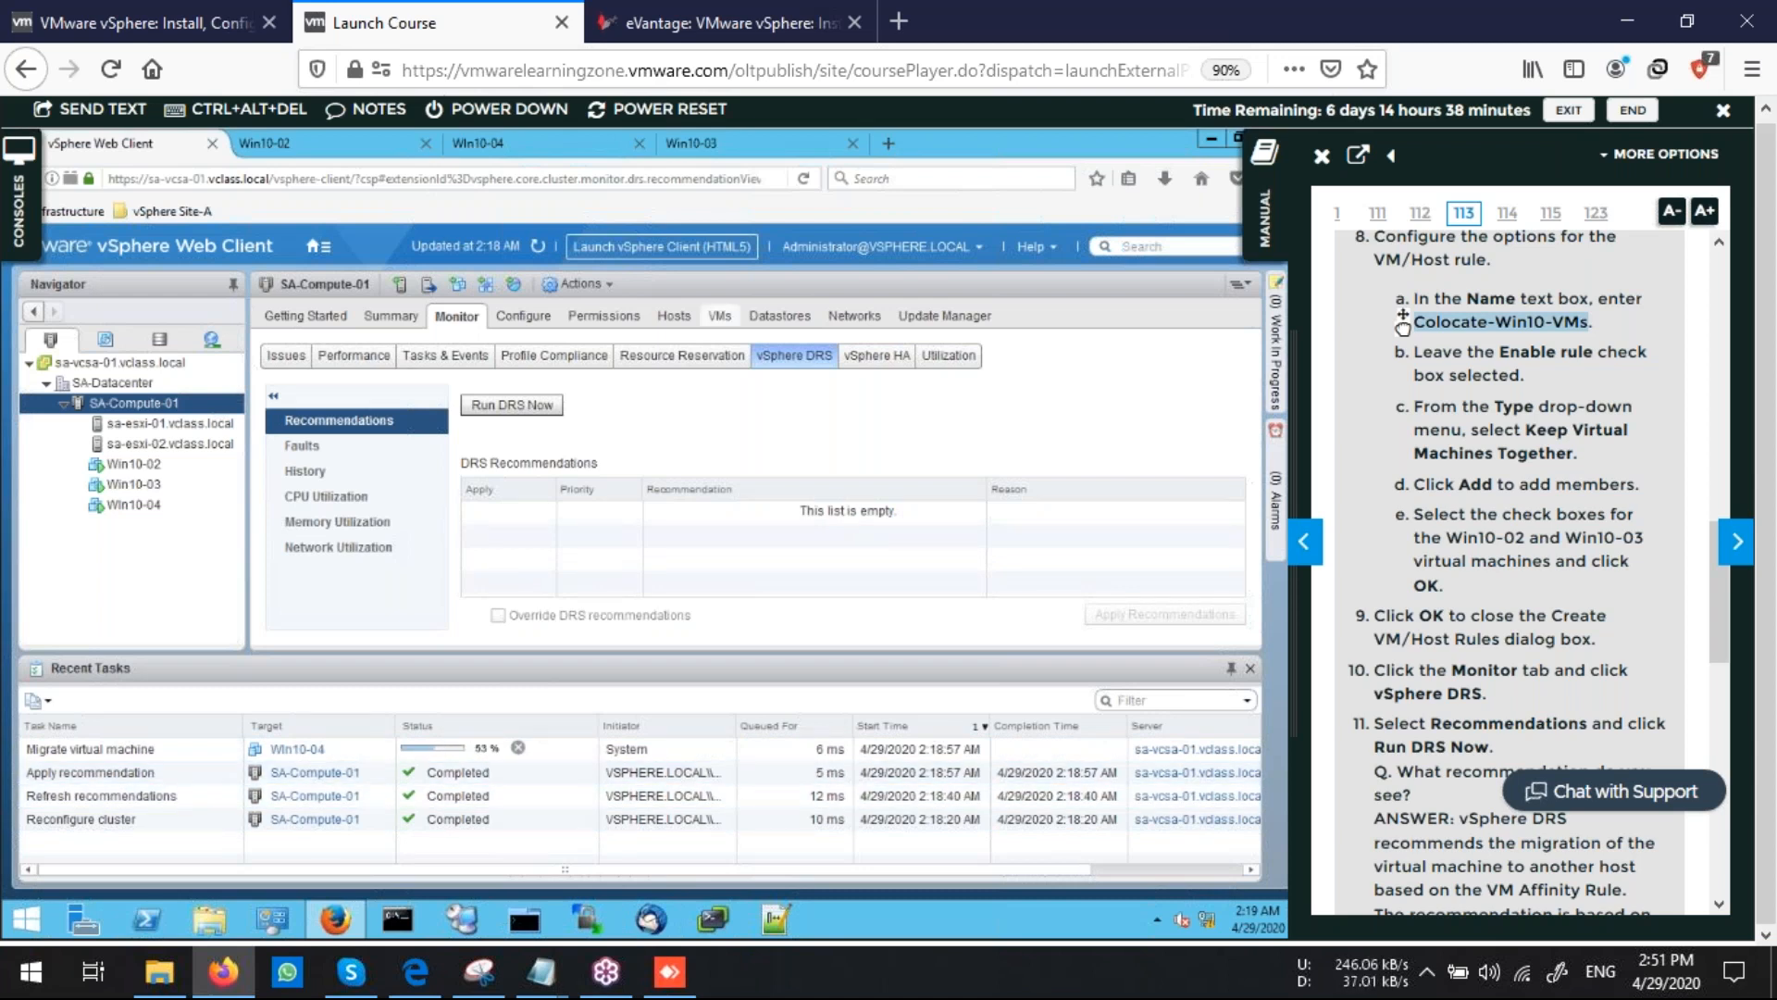
Compare the hosts the Win10 VMs run on with the rule's members and read the following lab manual steps
click(720, 316)
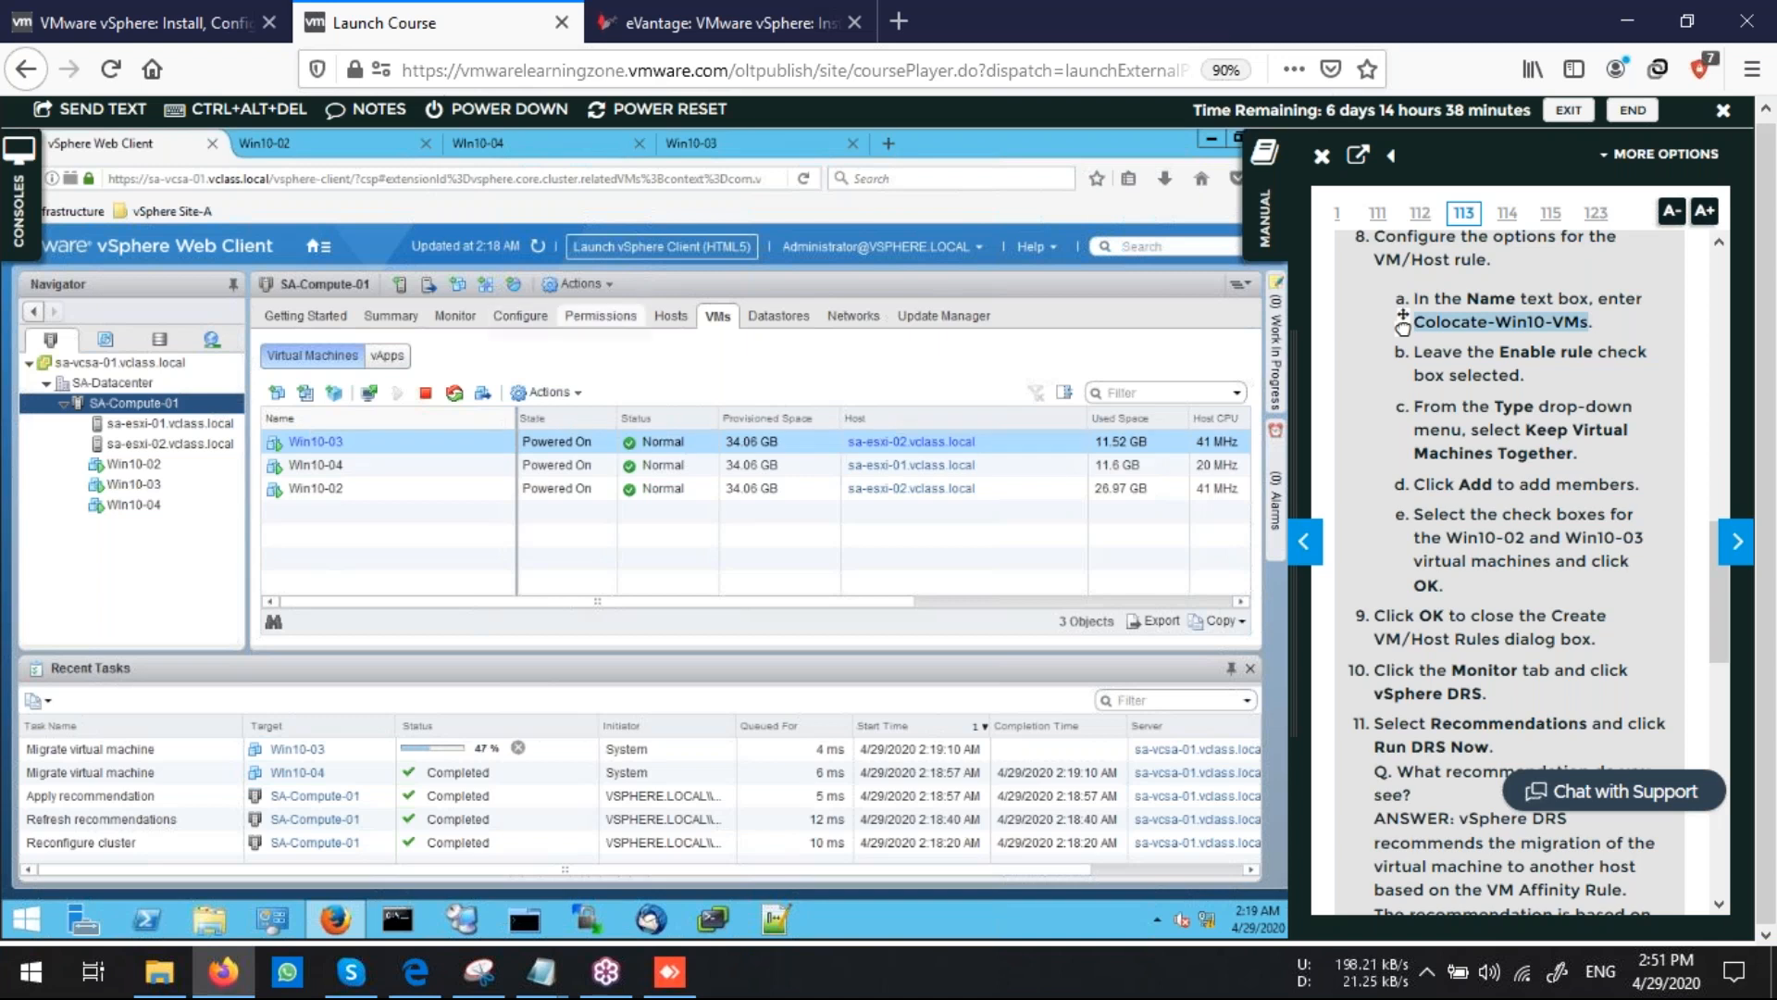
click(520, 316)
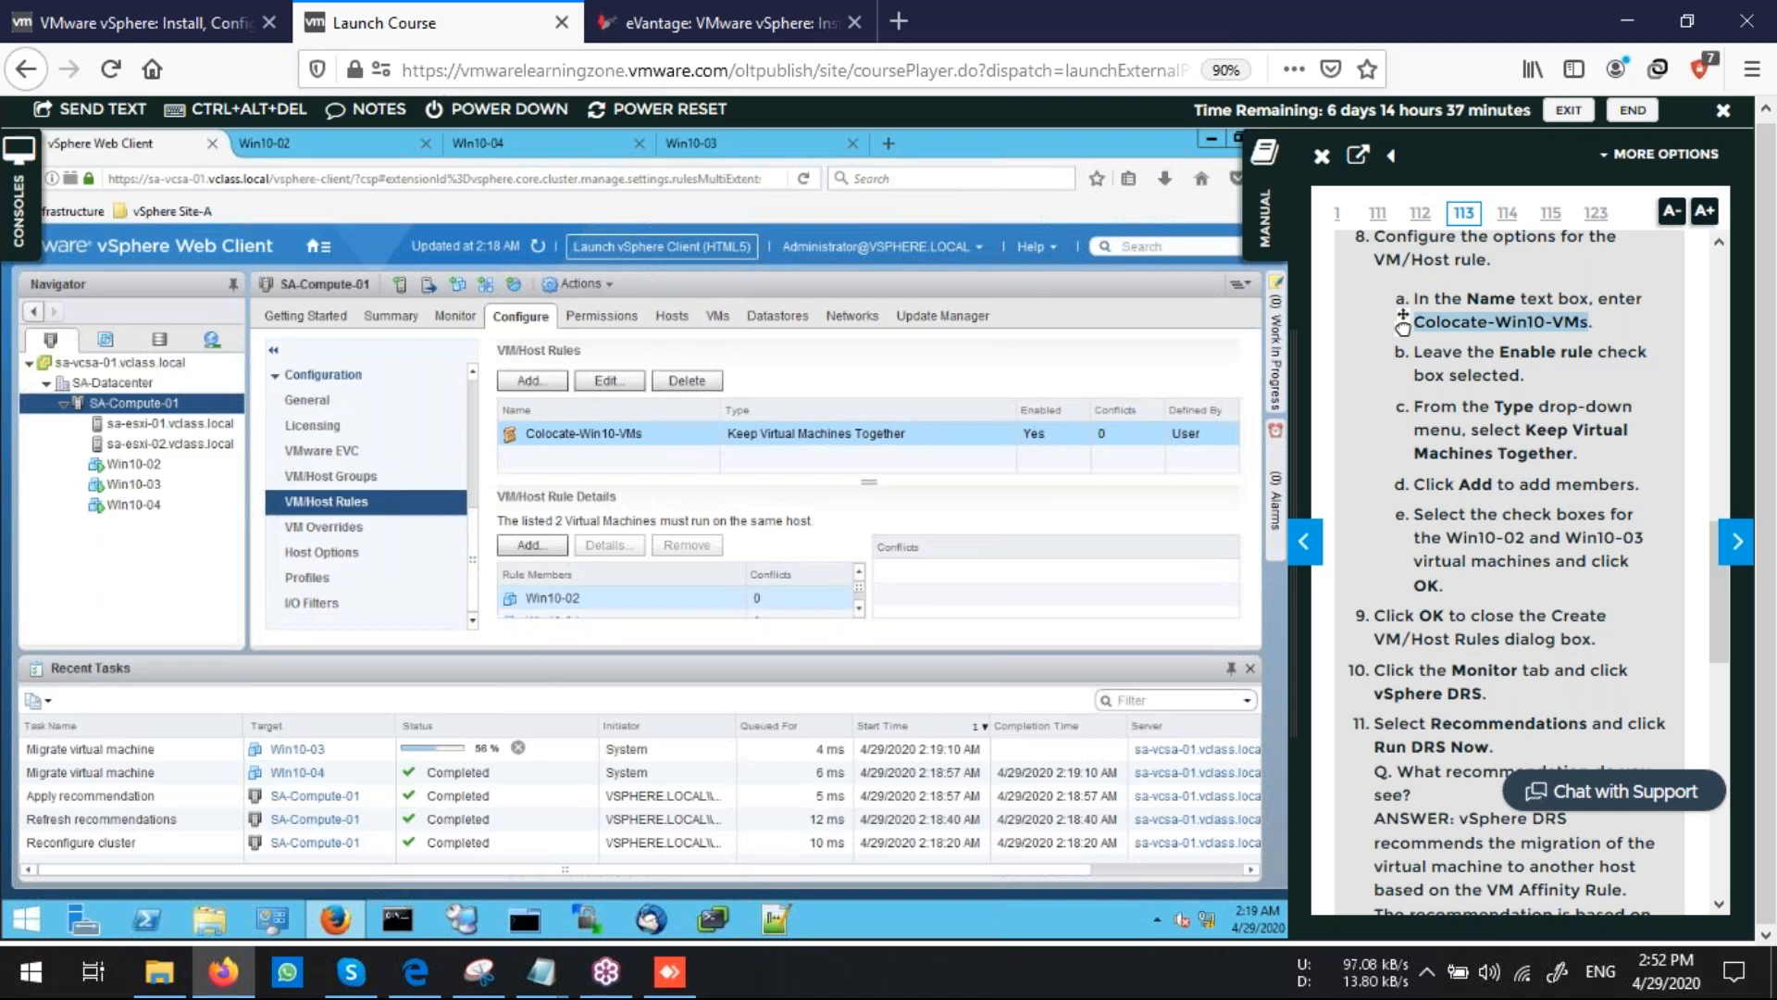
click(858, 609)
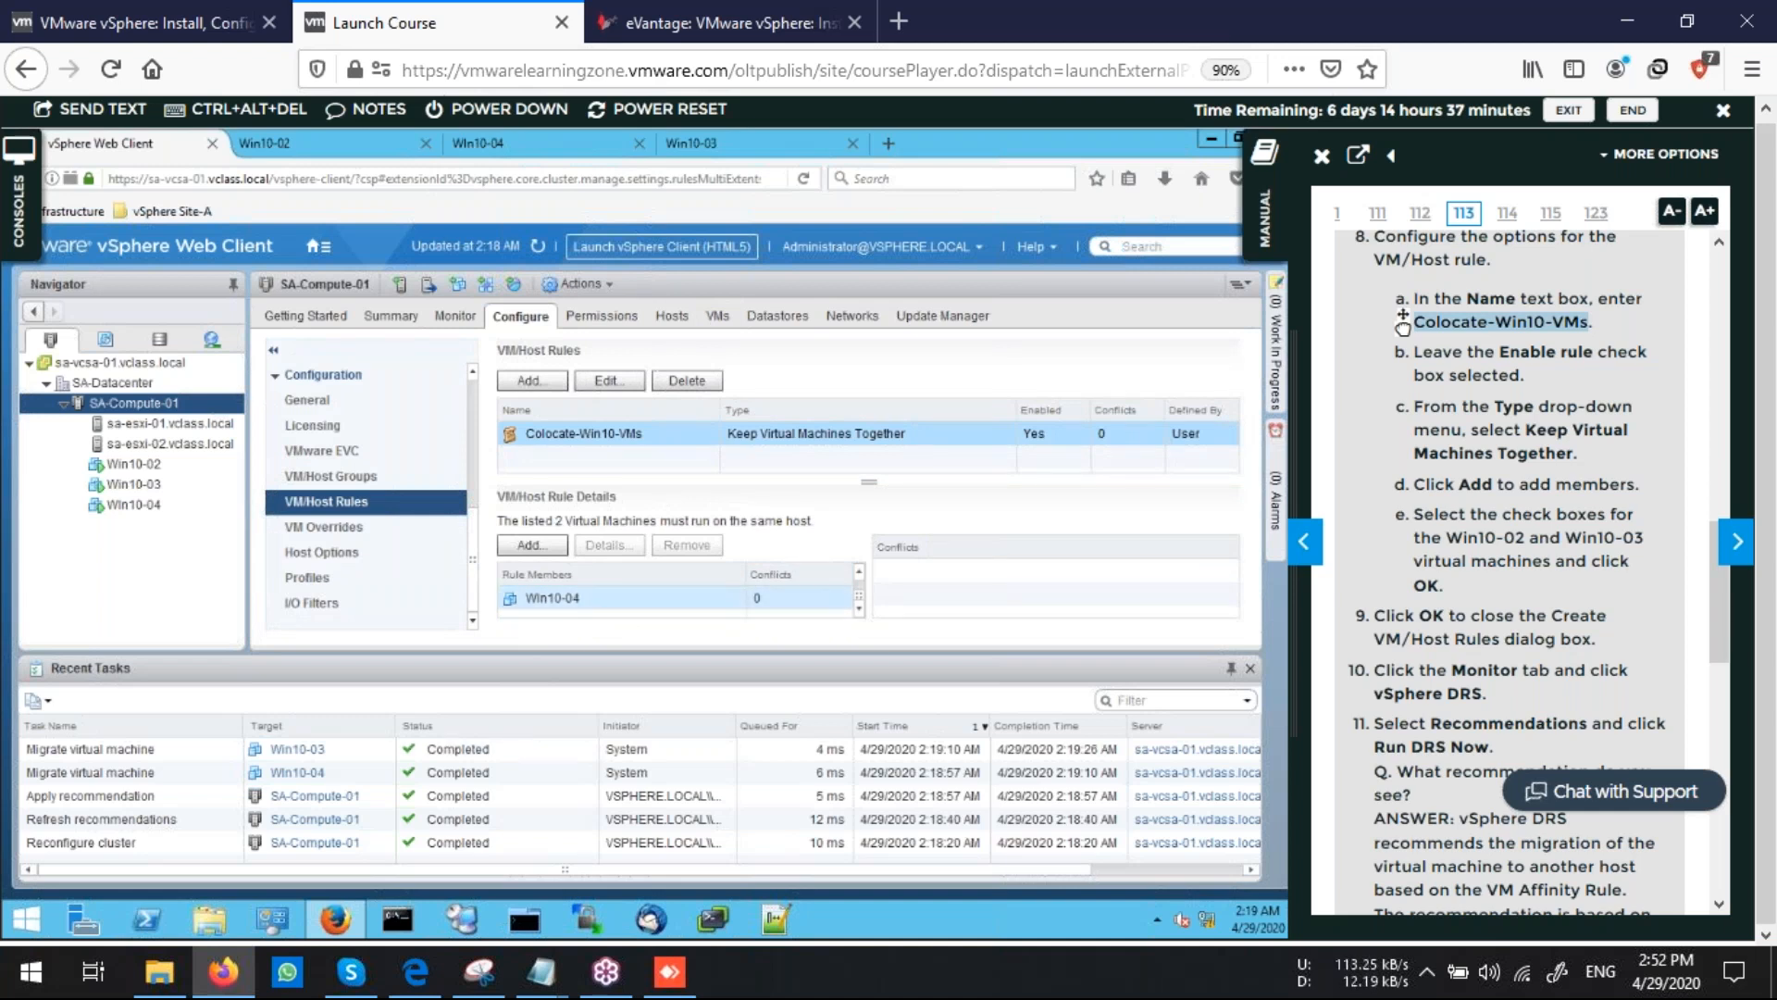
click(719, 316)
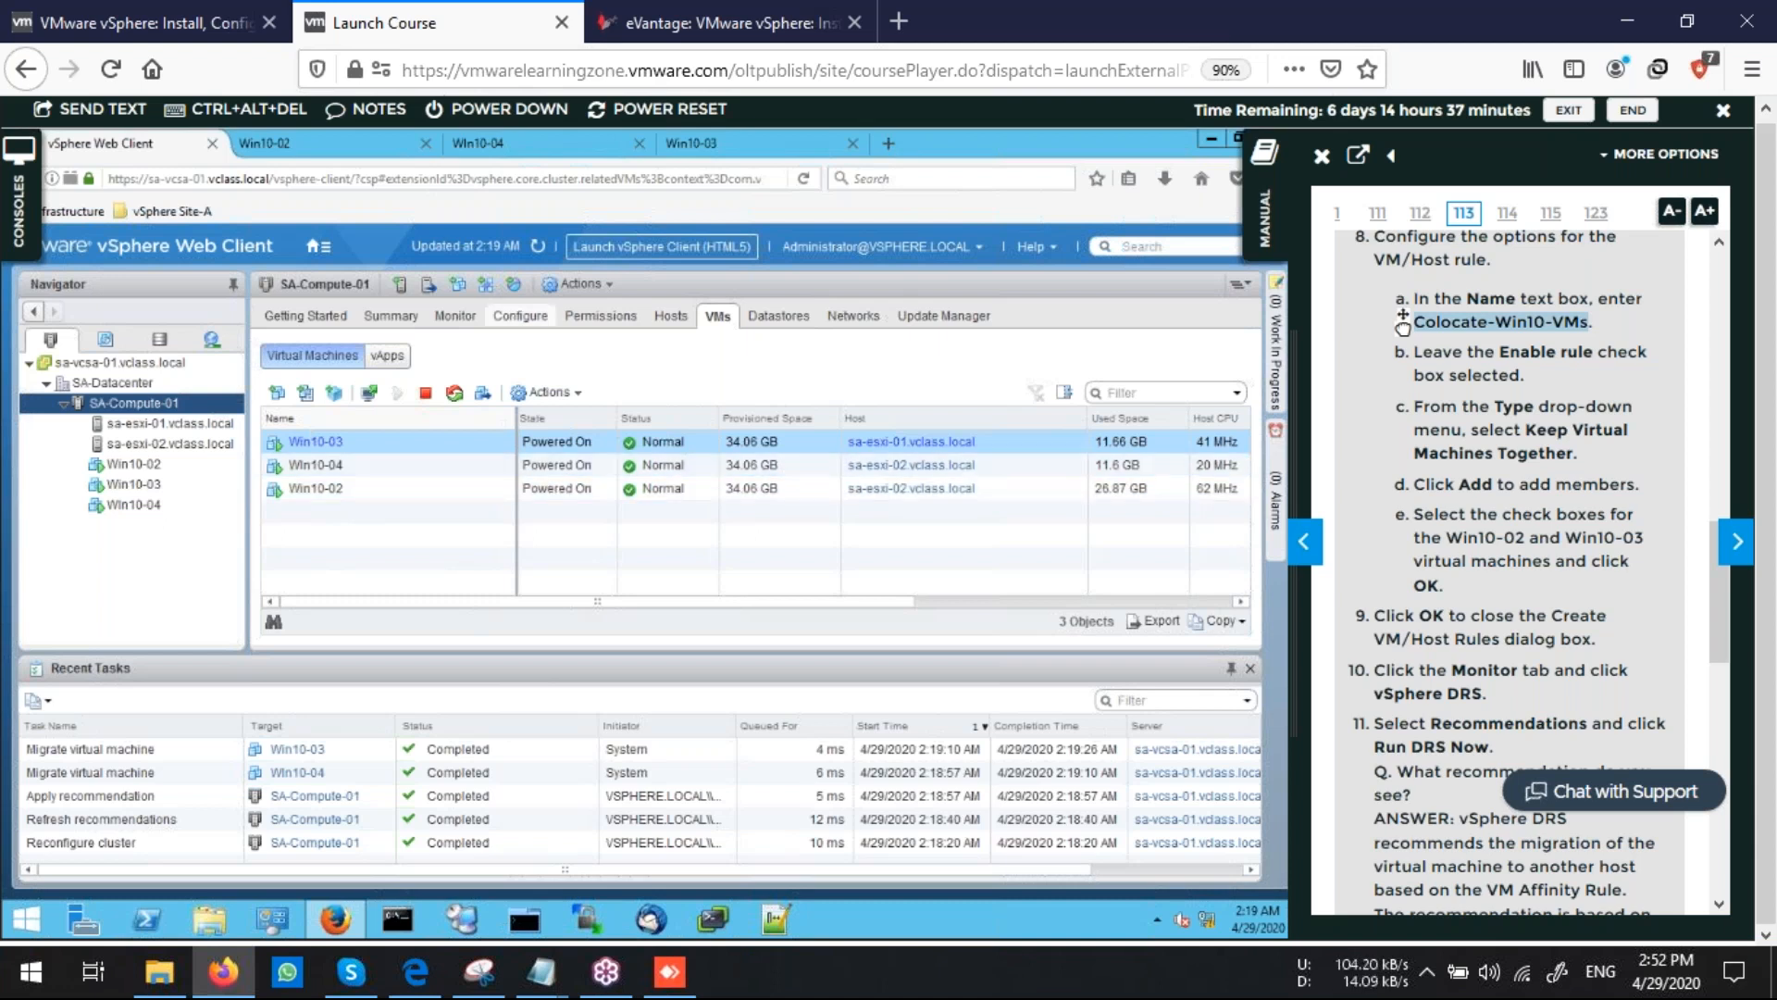
click(520, 317)
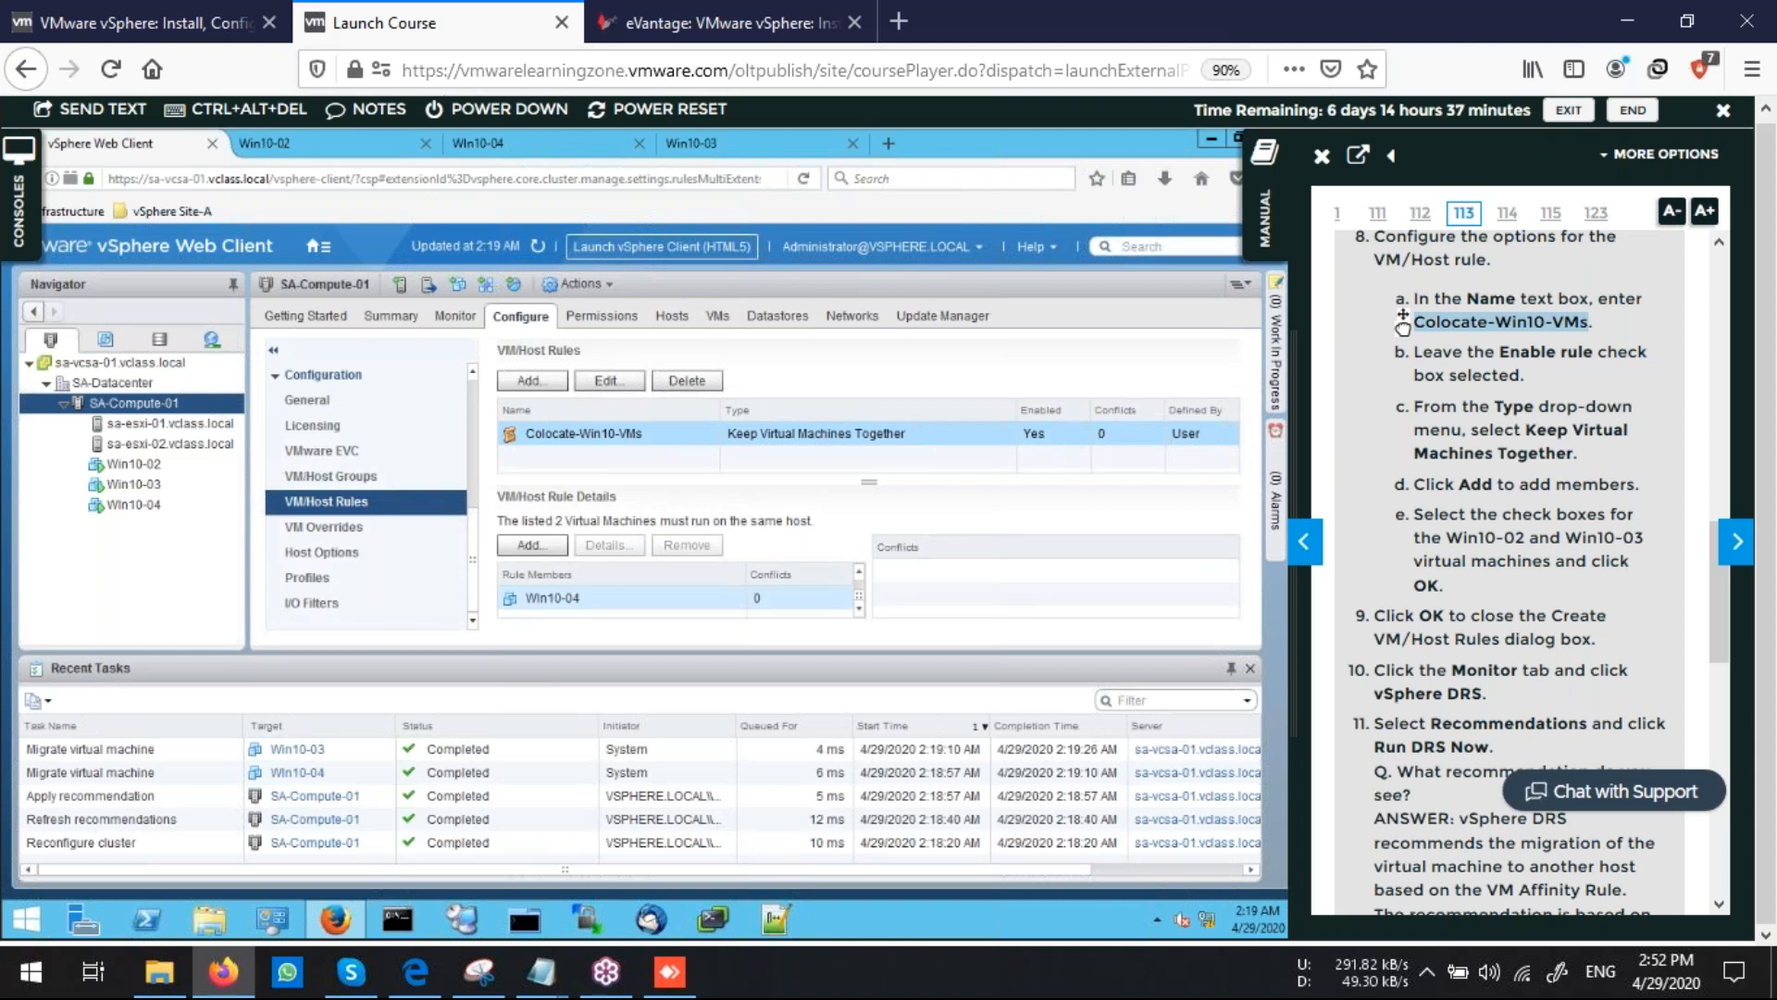
drag(859, 597, 859, 587)
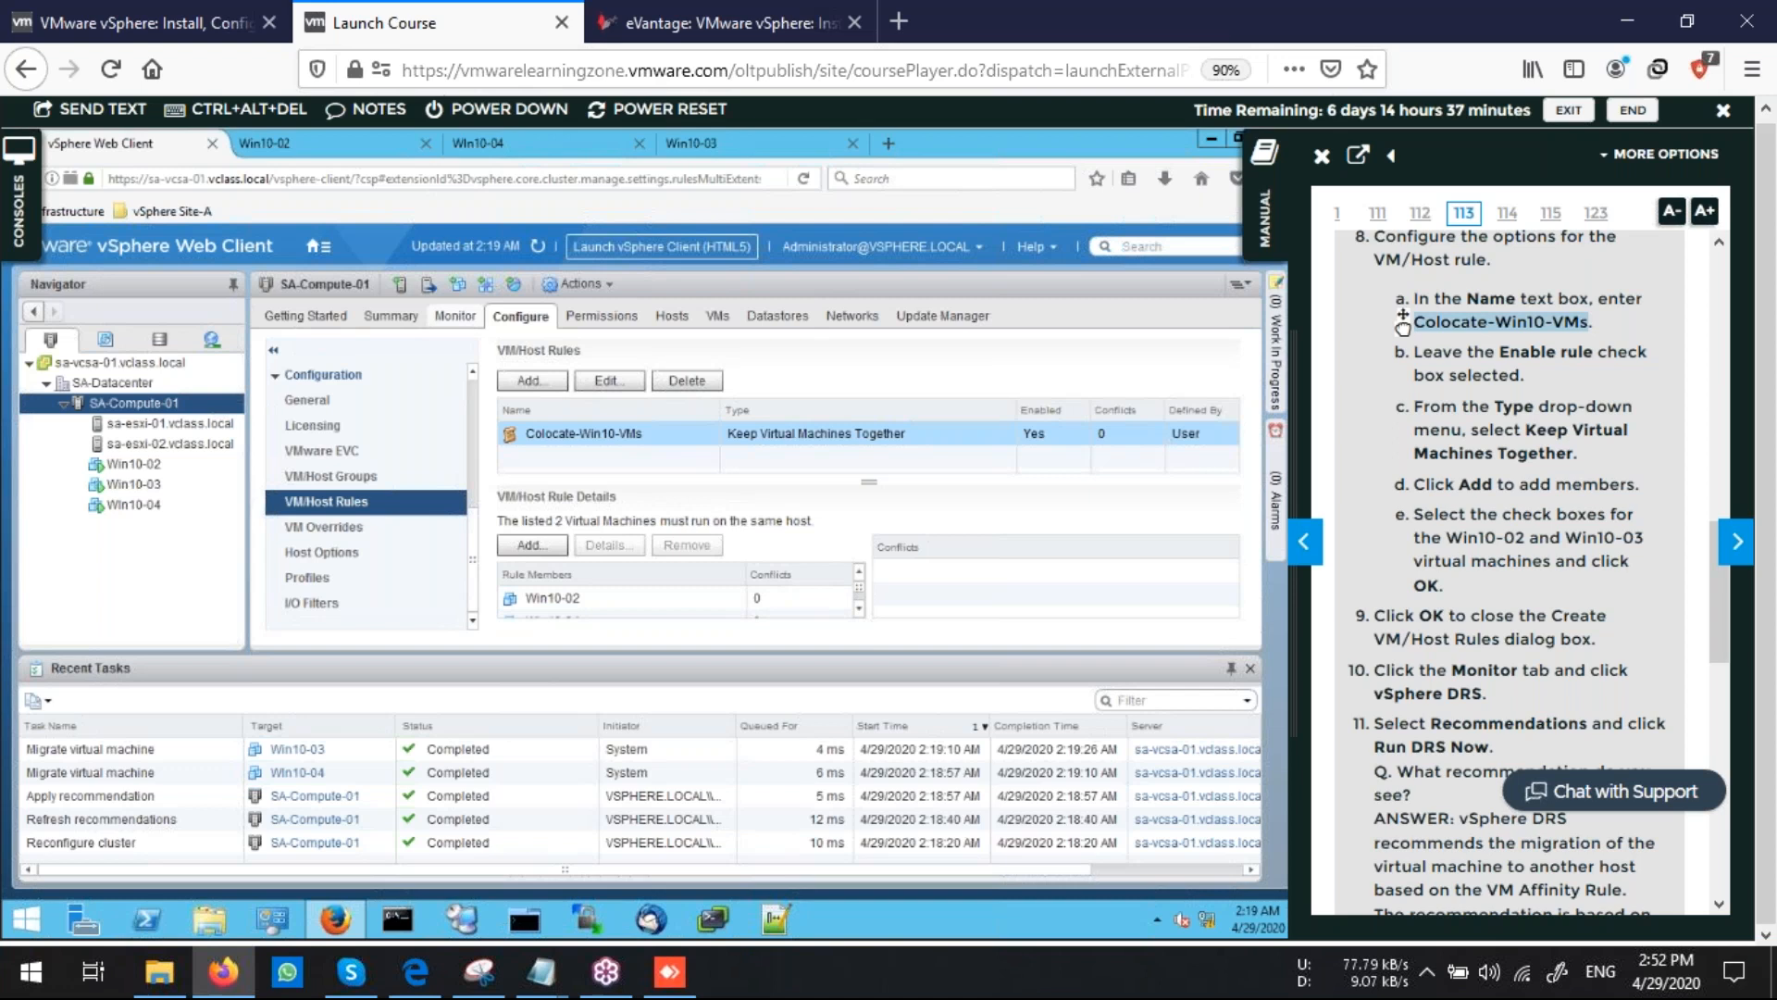
click(717, 315)
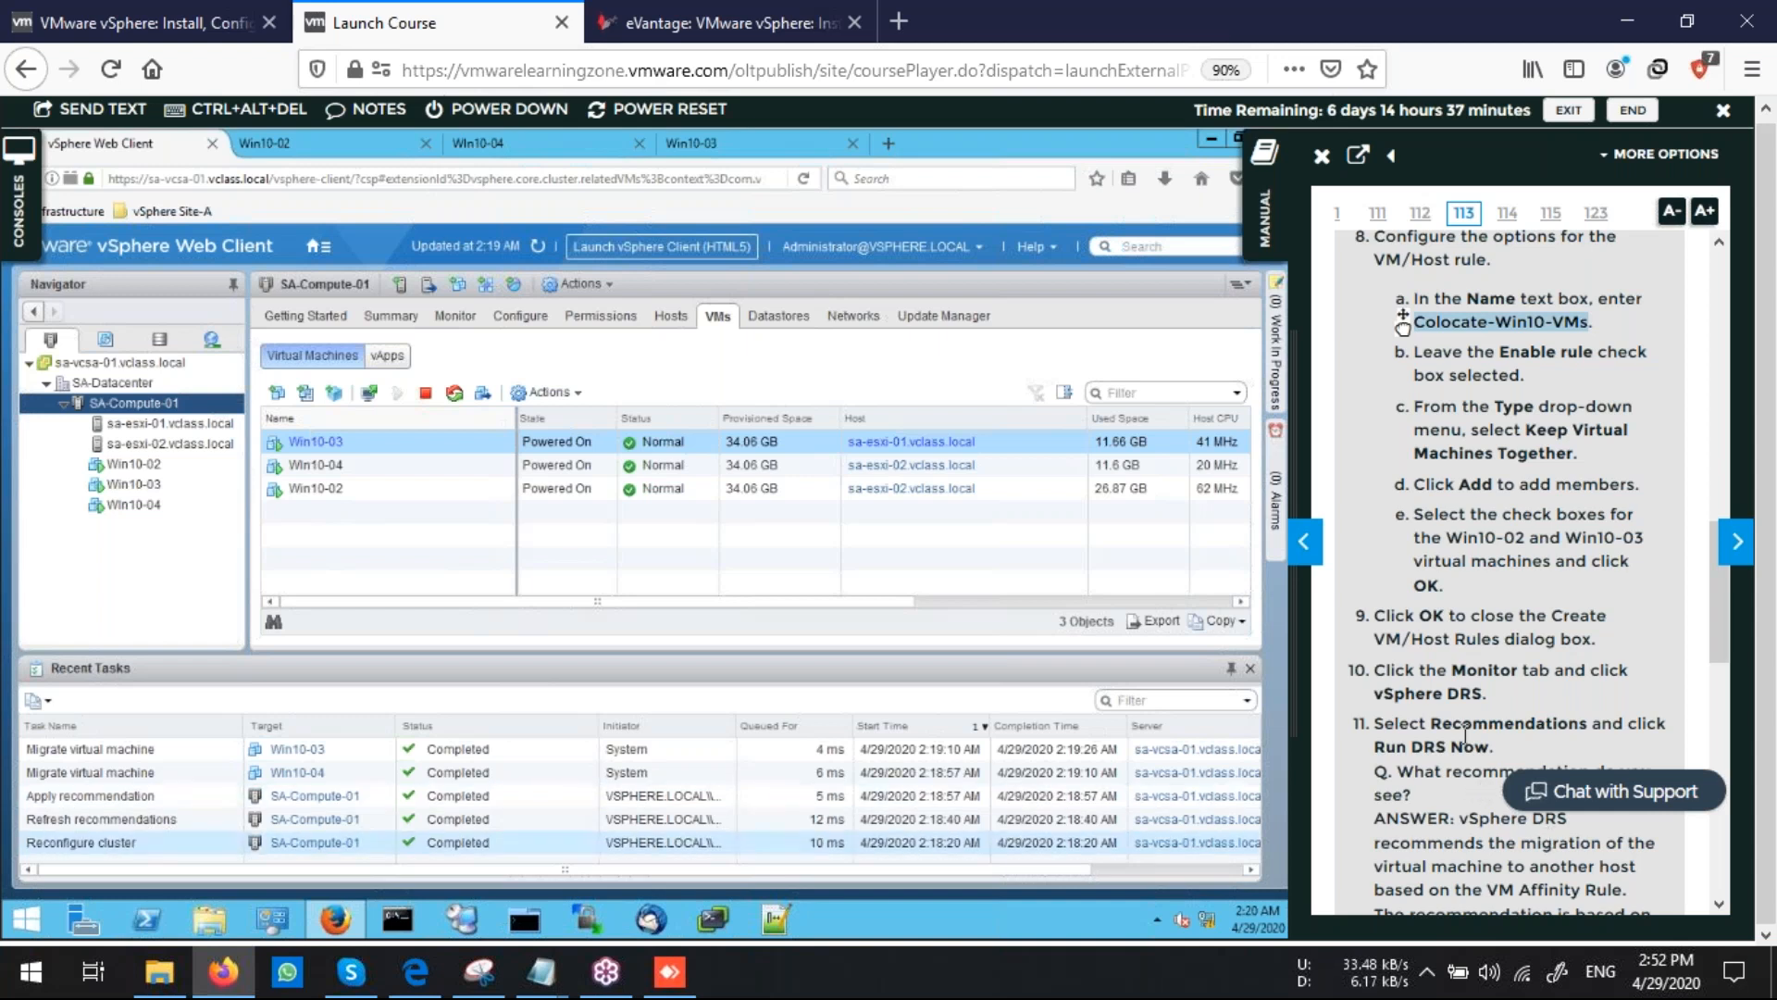
scroll(1465, 735, down, 10)
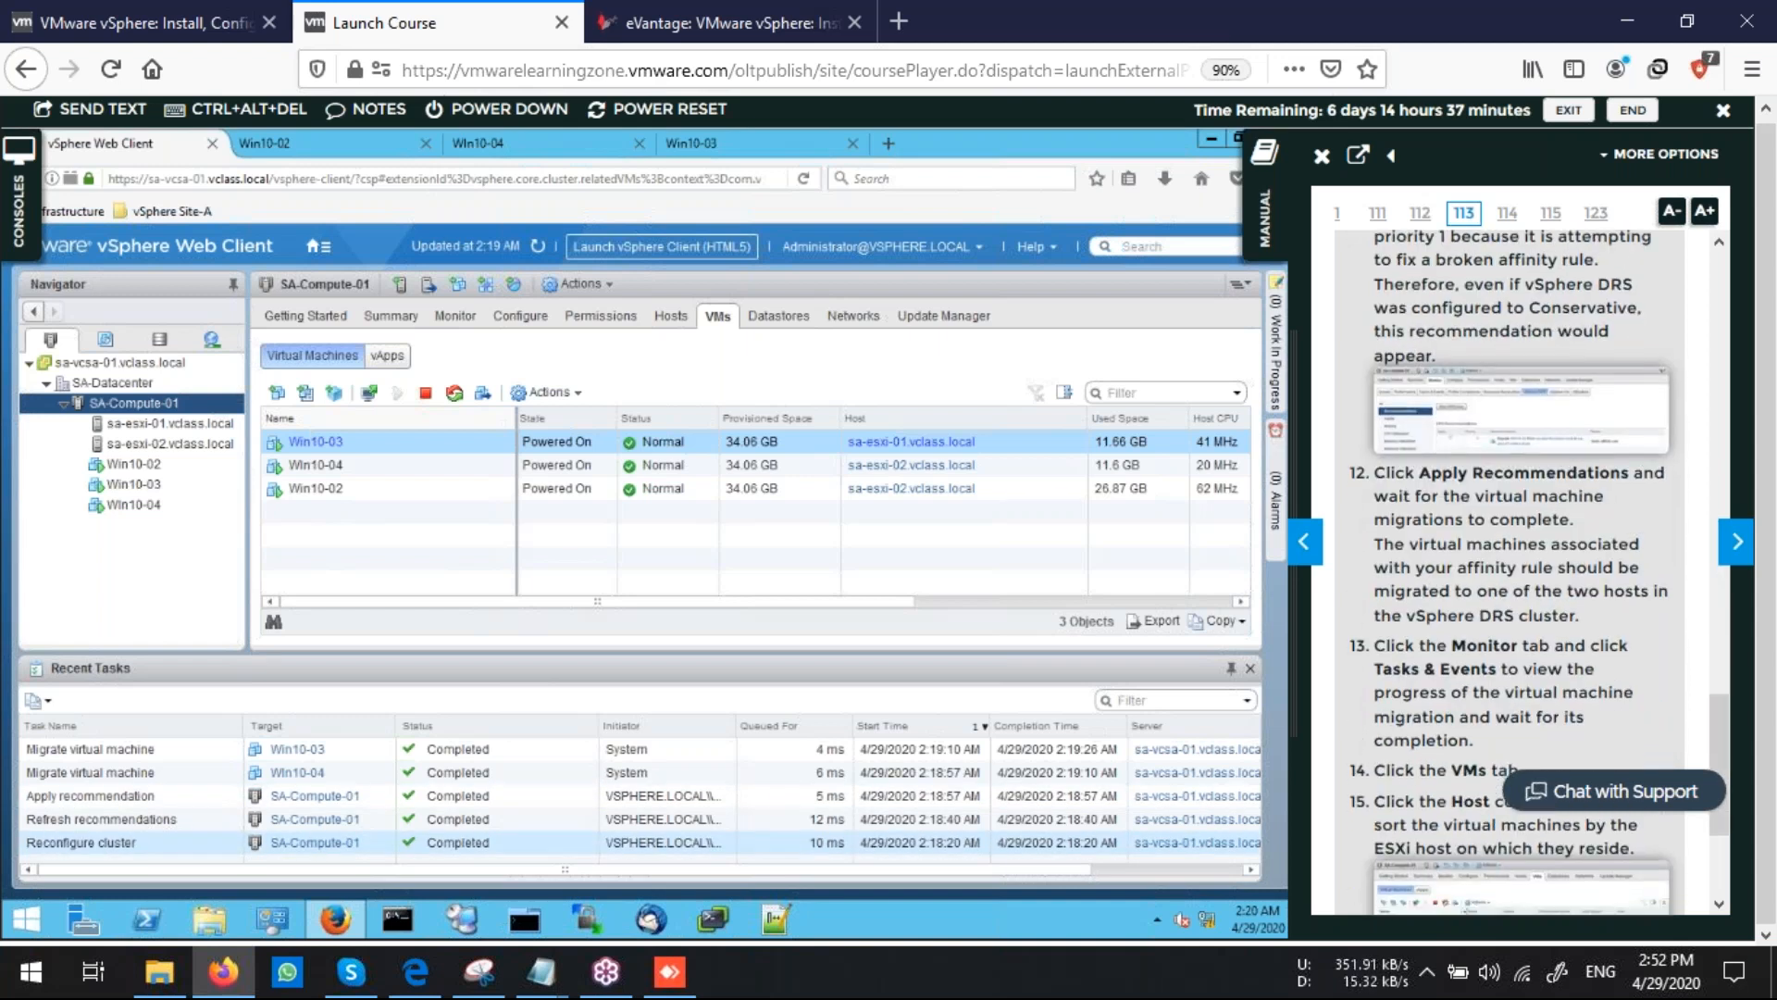
scroll(1466, 737, down, 3)
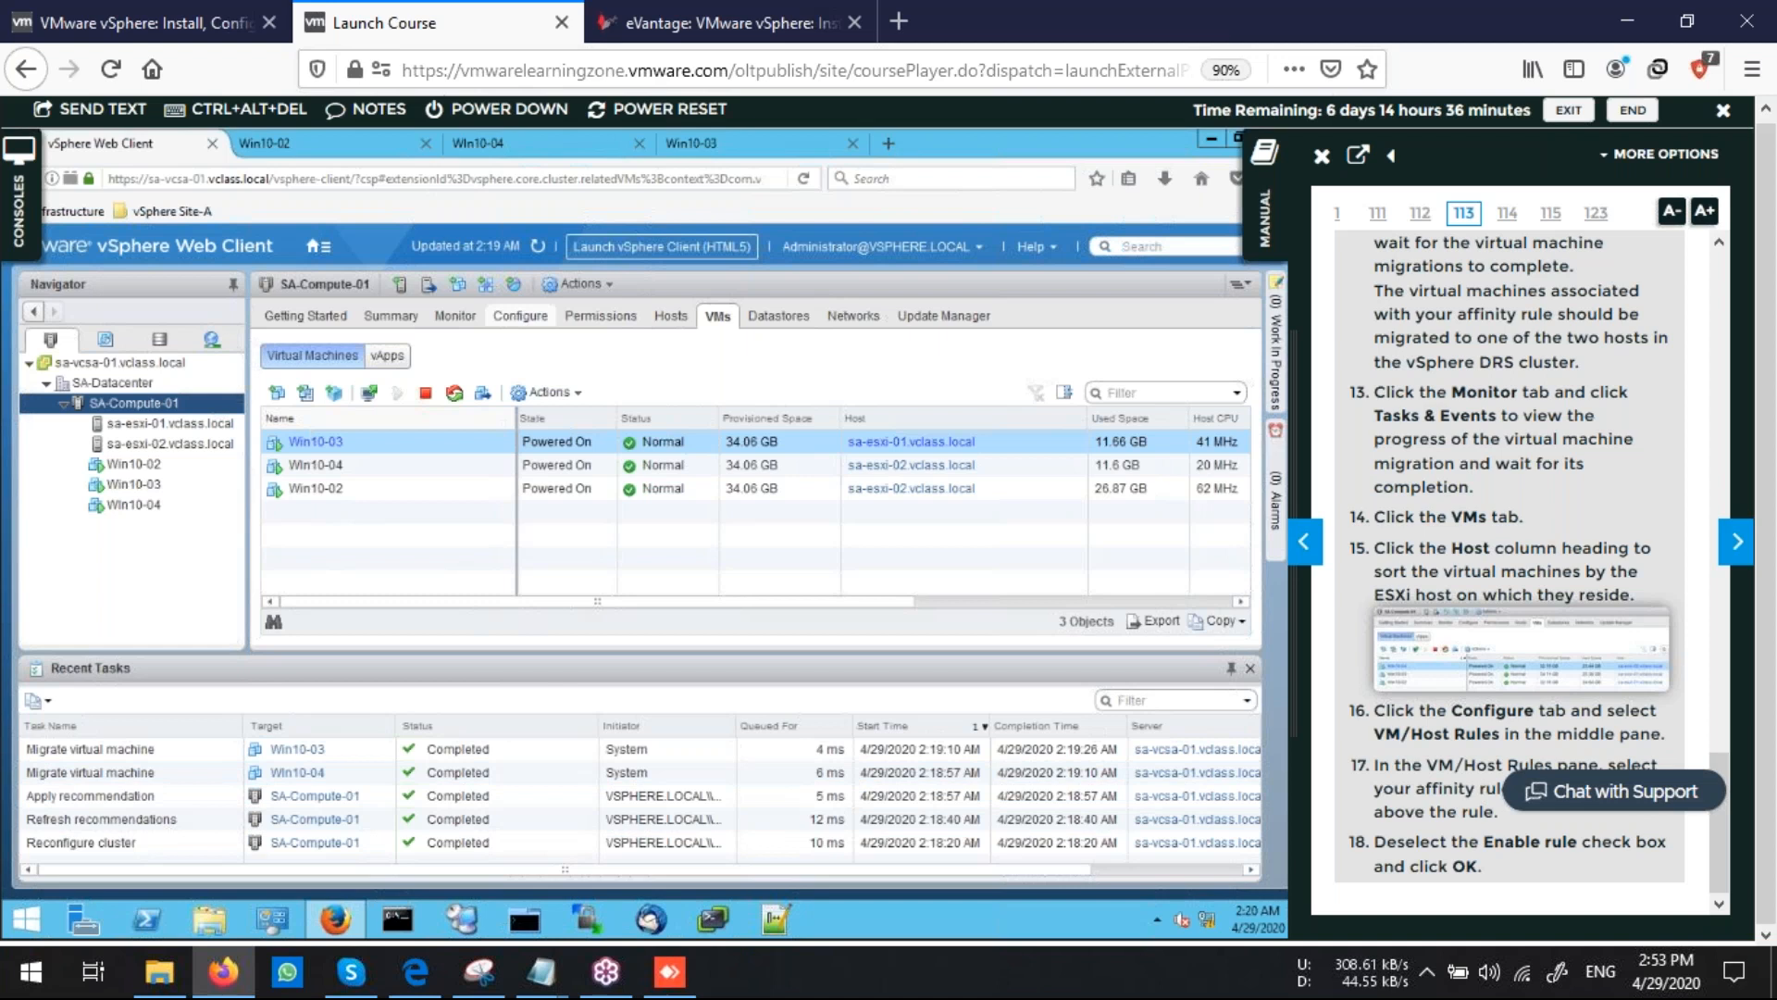
Disable the Colocate-Win10-VMs rule by editing it and clearing its enable option
click(520, 315)
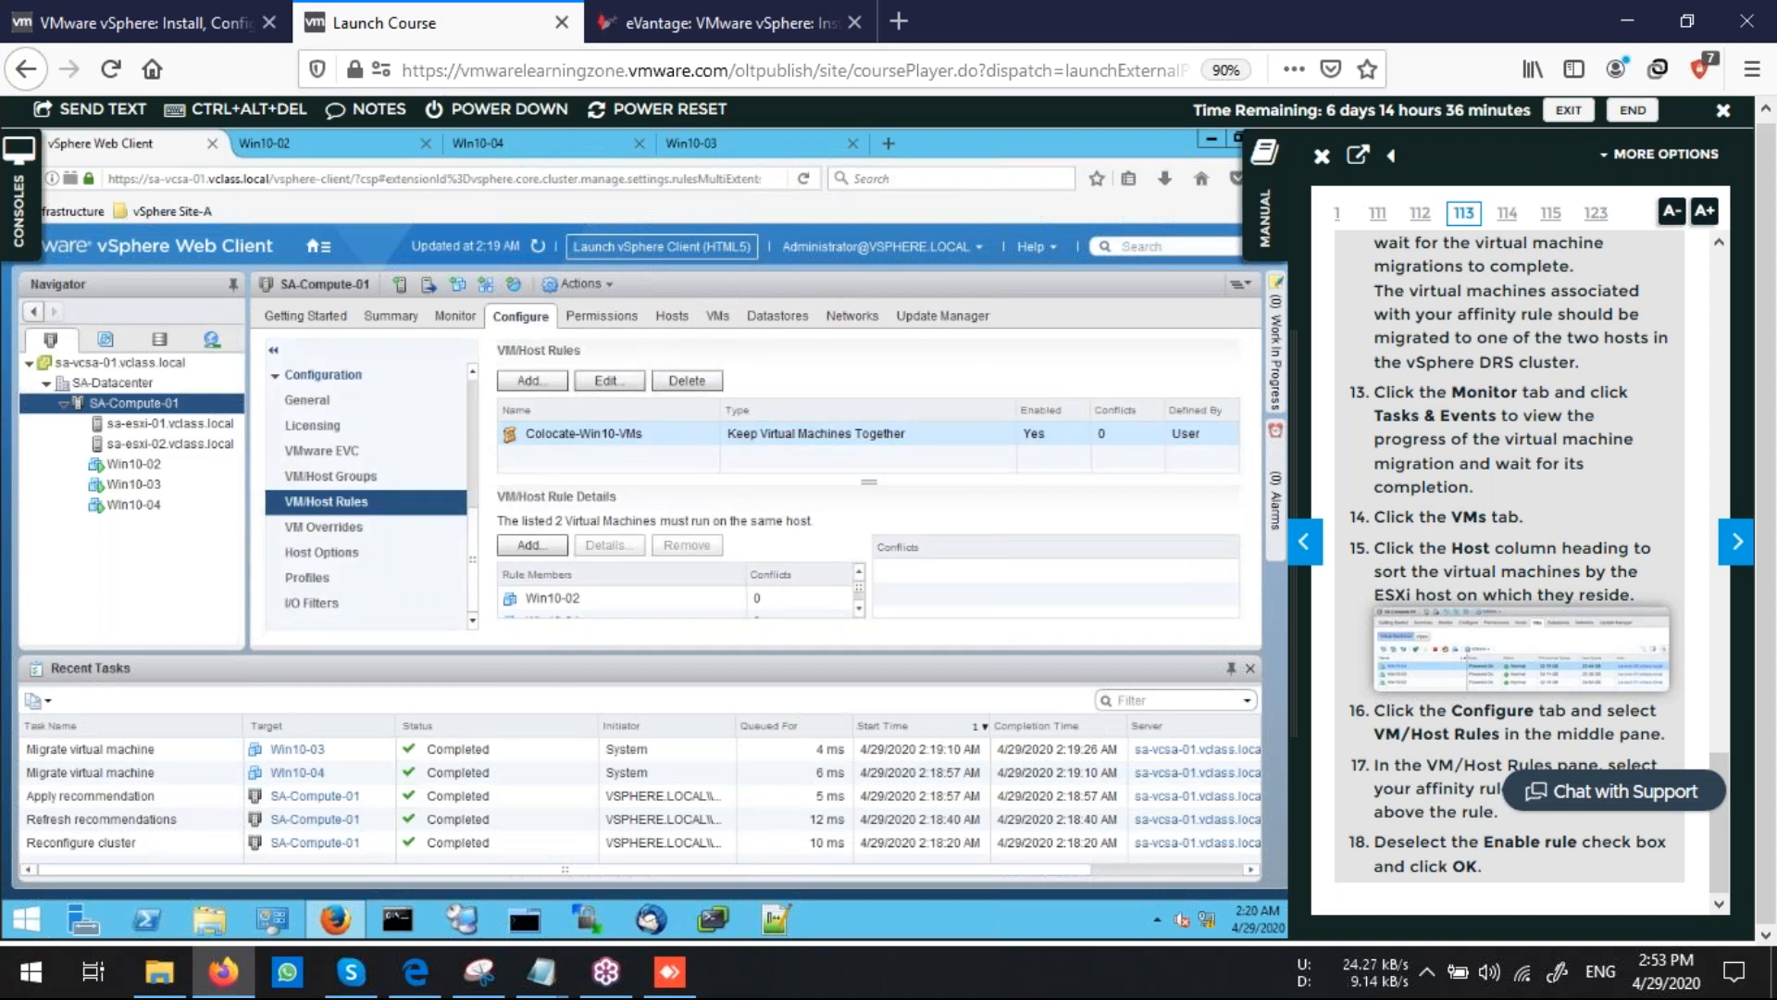
click(606, 381)
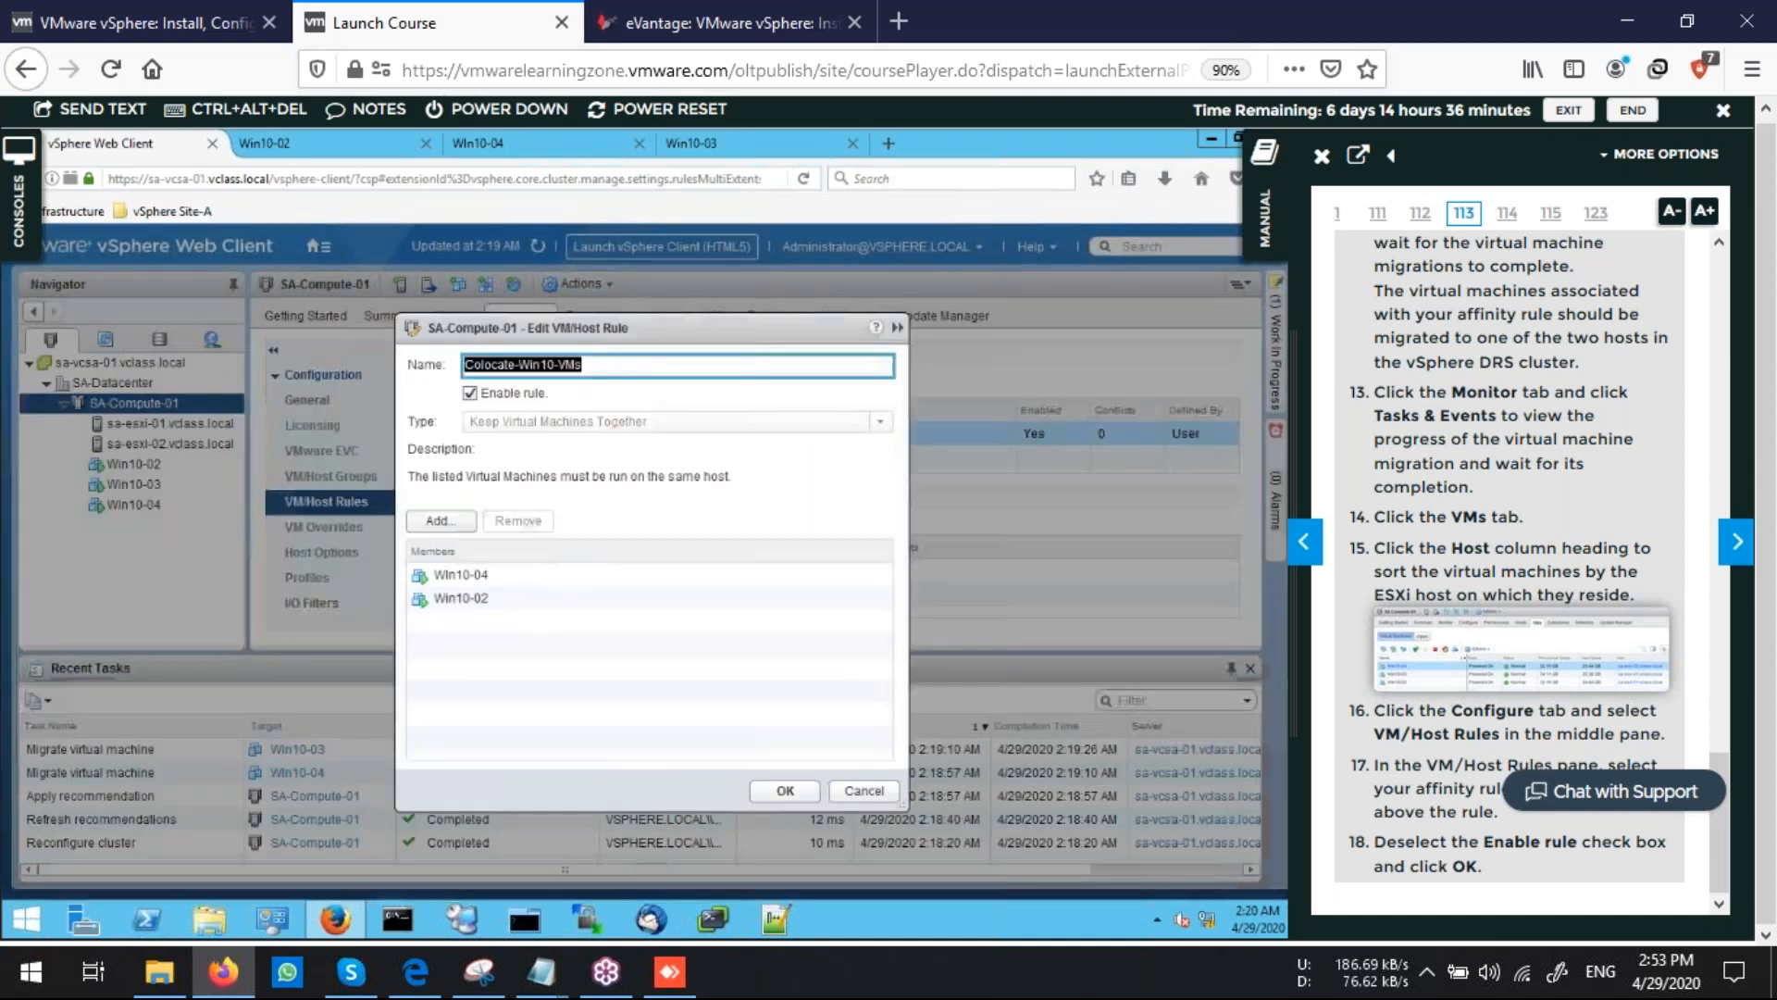
click(469, 392)
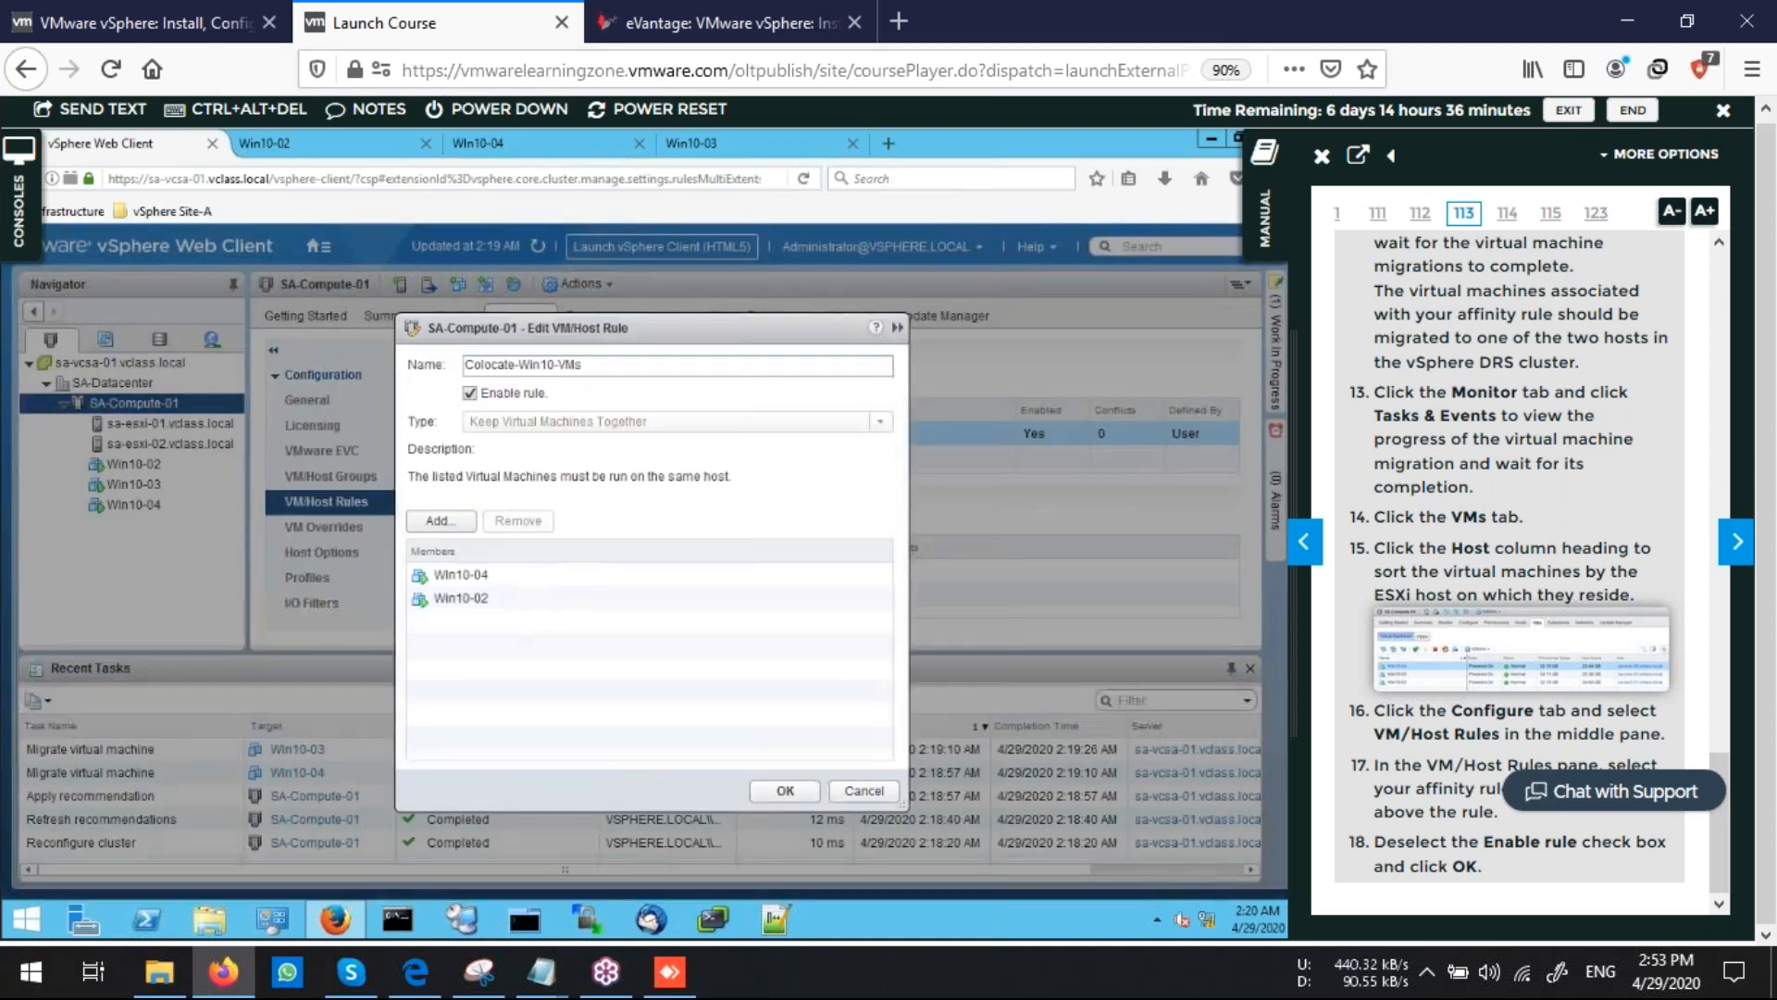
click(785, 790)
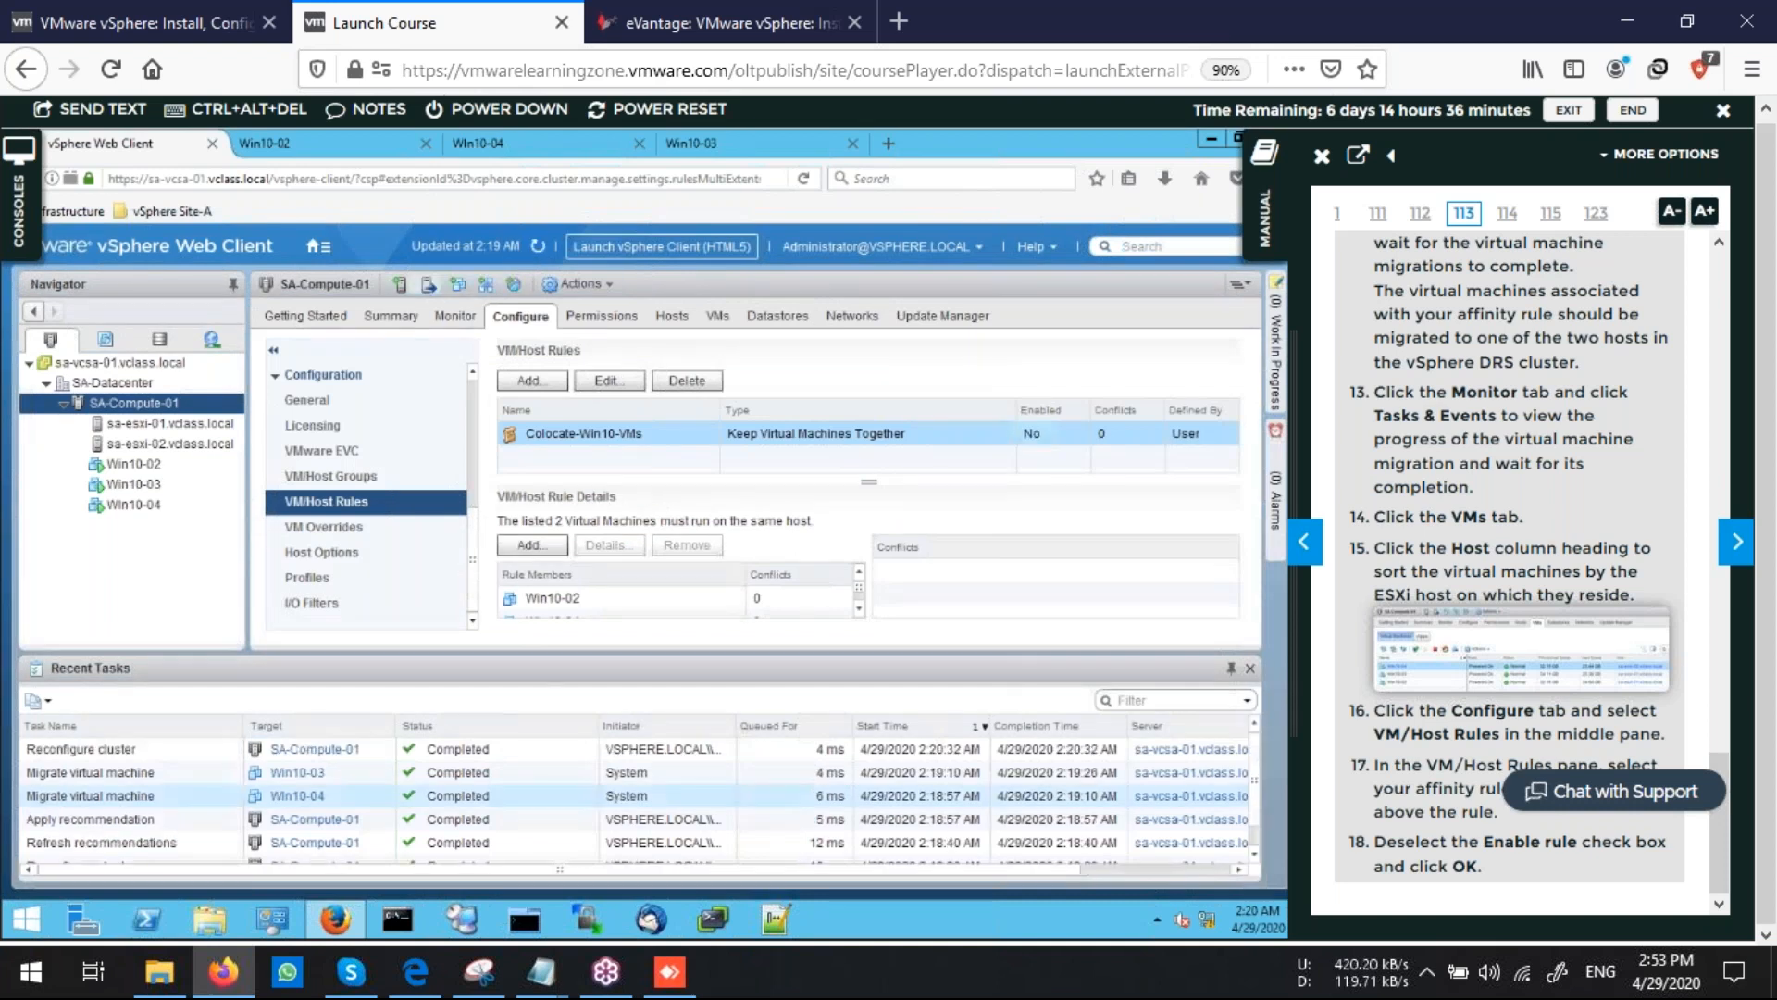
Move to Task 5 in the lab manual and start creating another VM/Host rule
click(1740, 548)
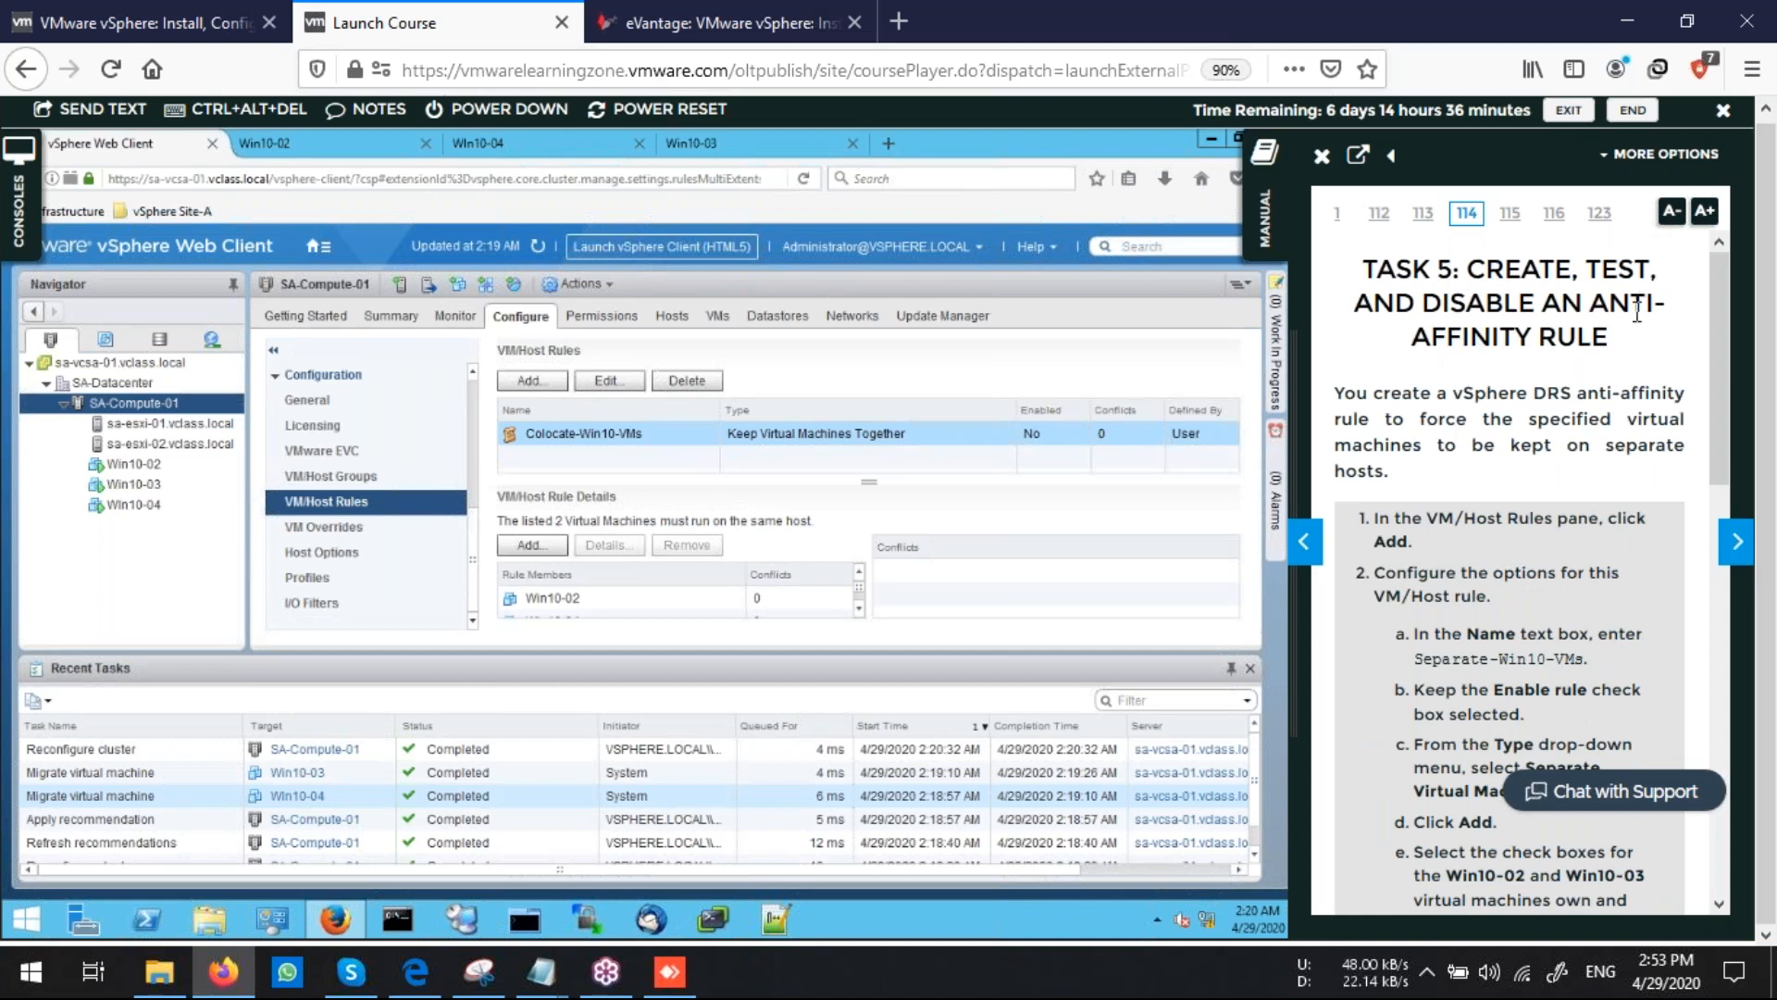
scroll(1492, 685, down, 2)
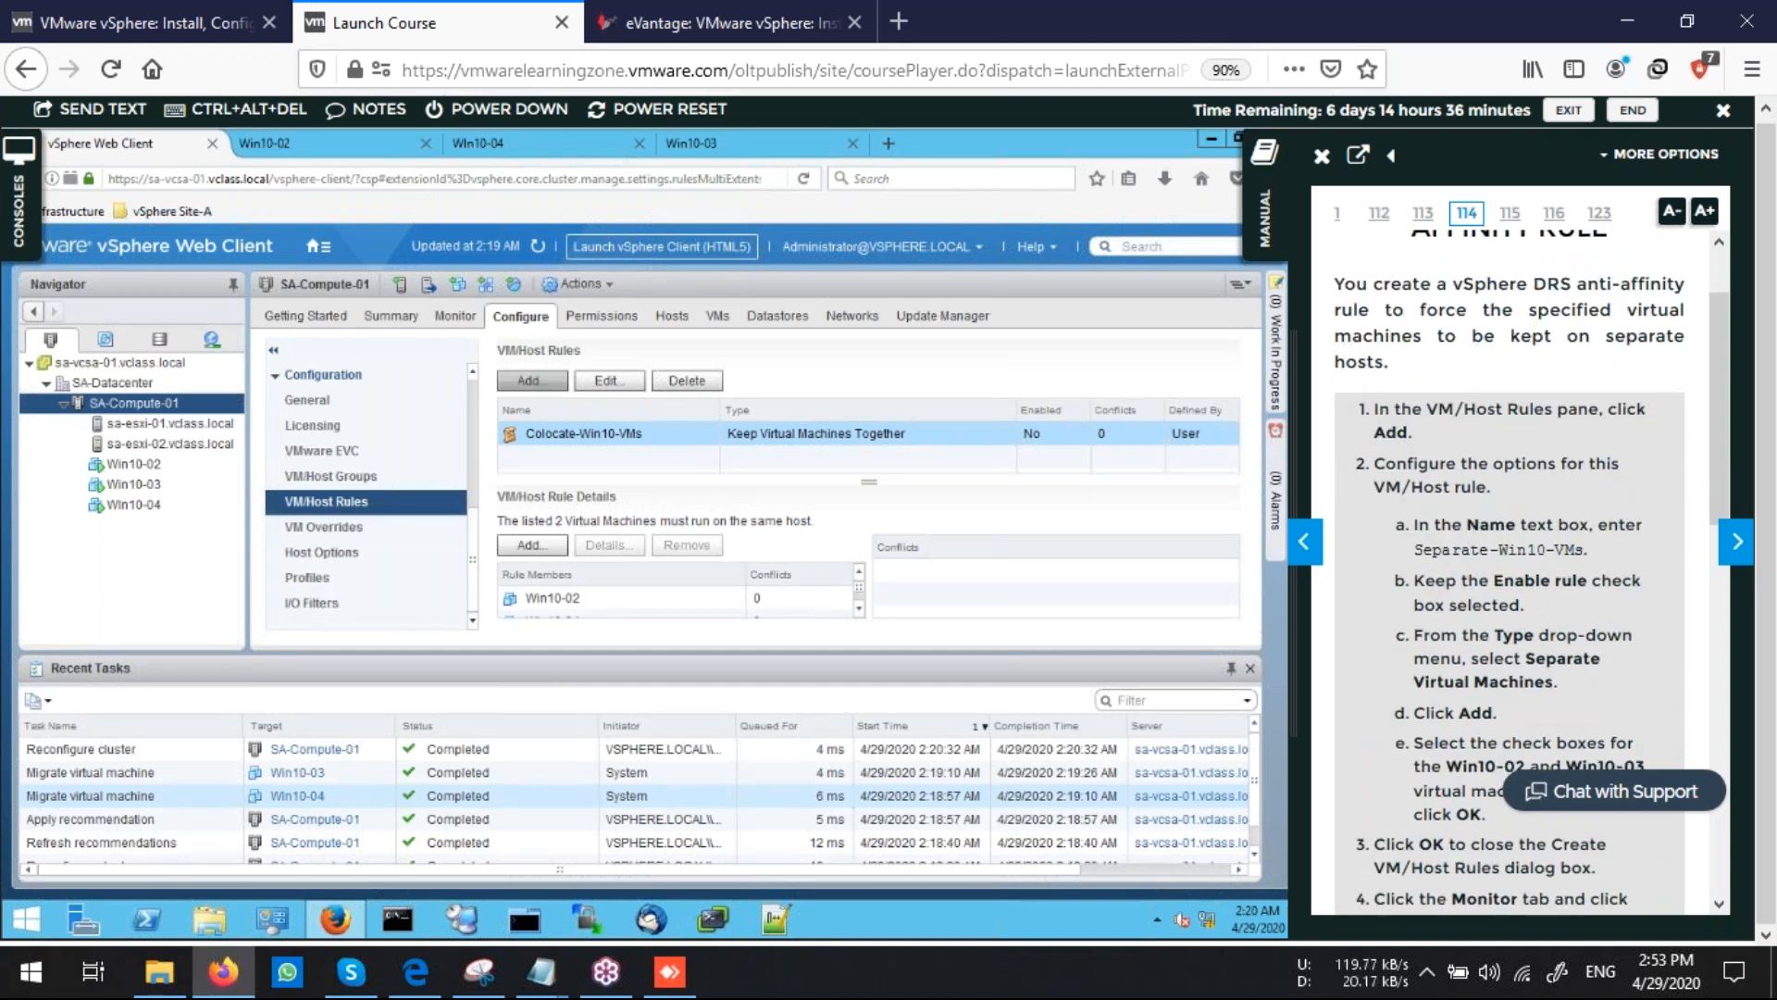
click(531, 380)
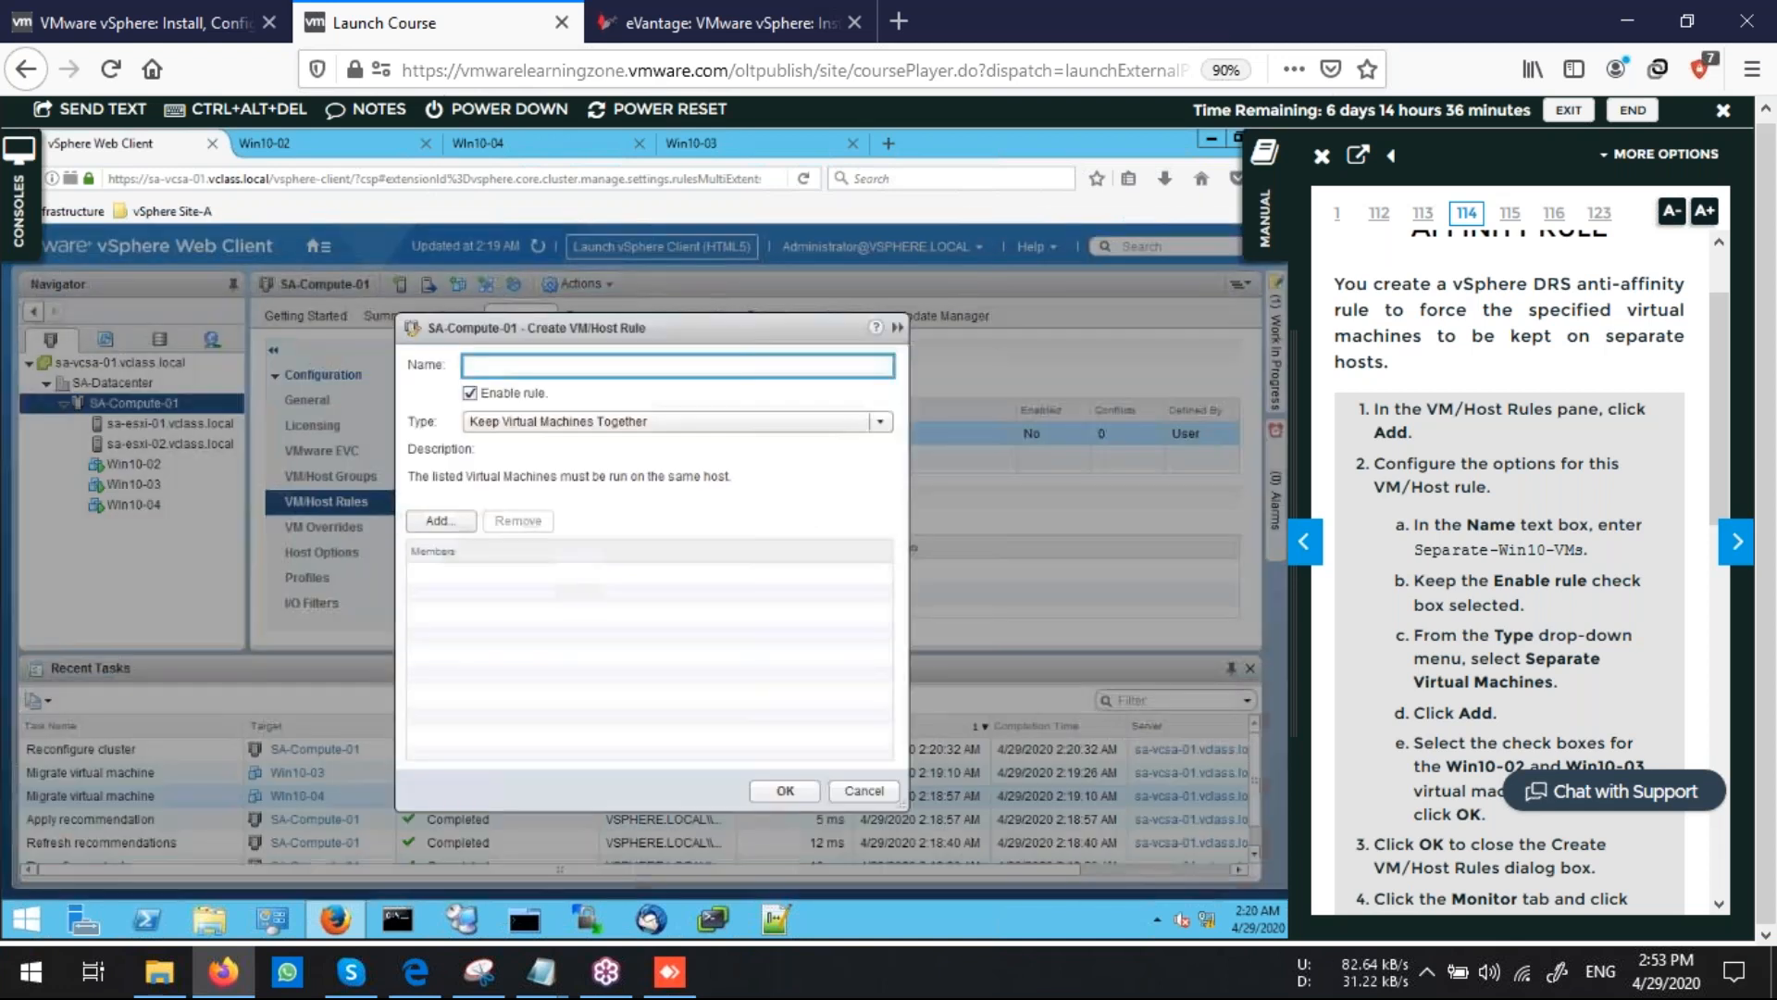
Enter Separate-Win10-VMs as the rule name, copying it from the lab manual and sending it to the console
drag(1414, 550, 1586, 548)
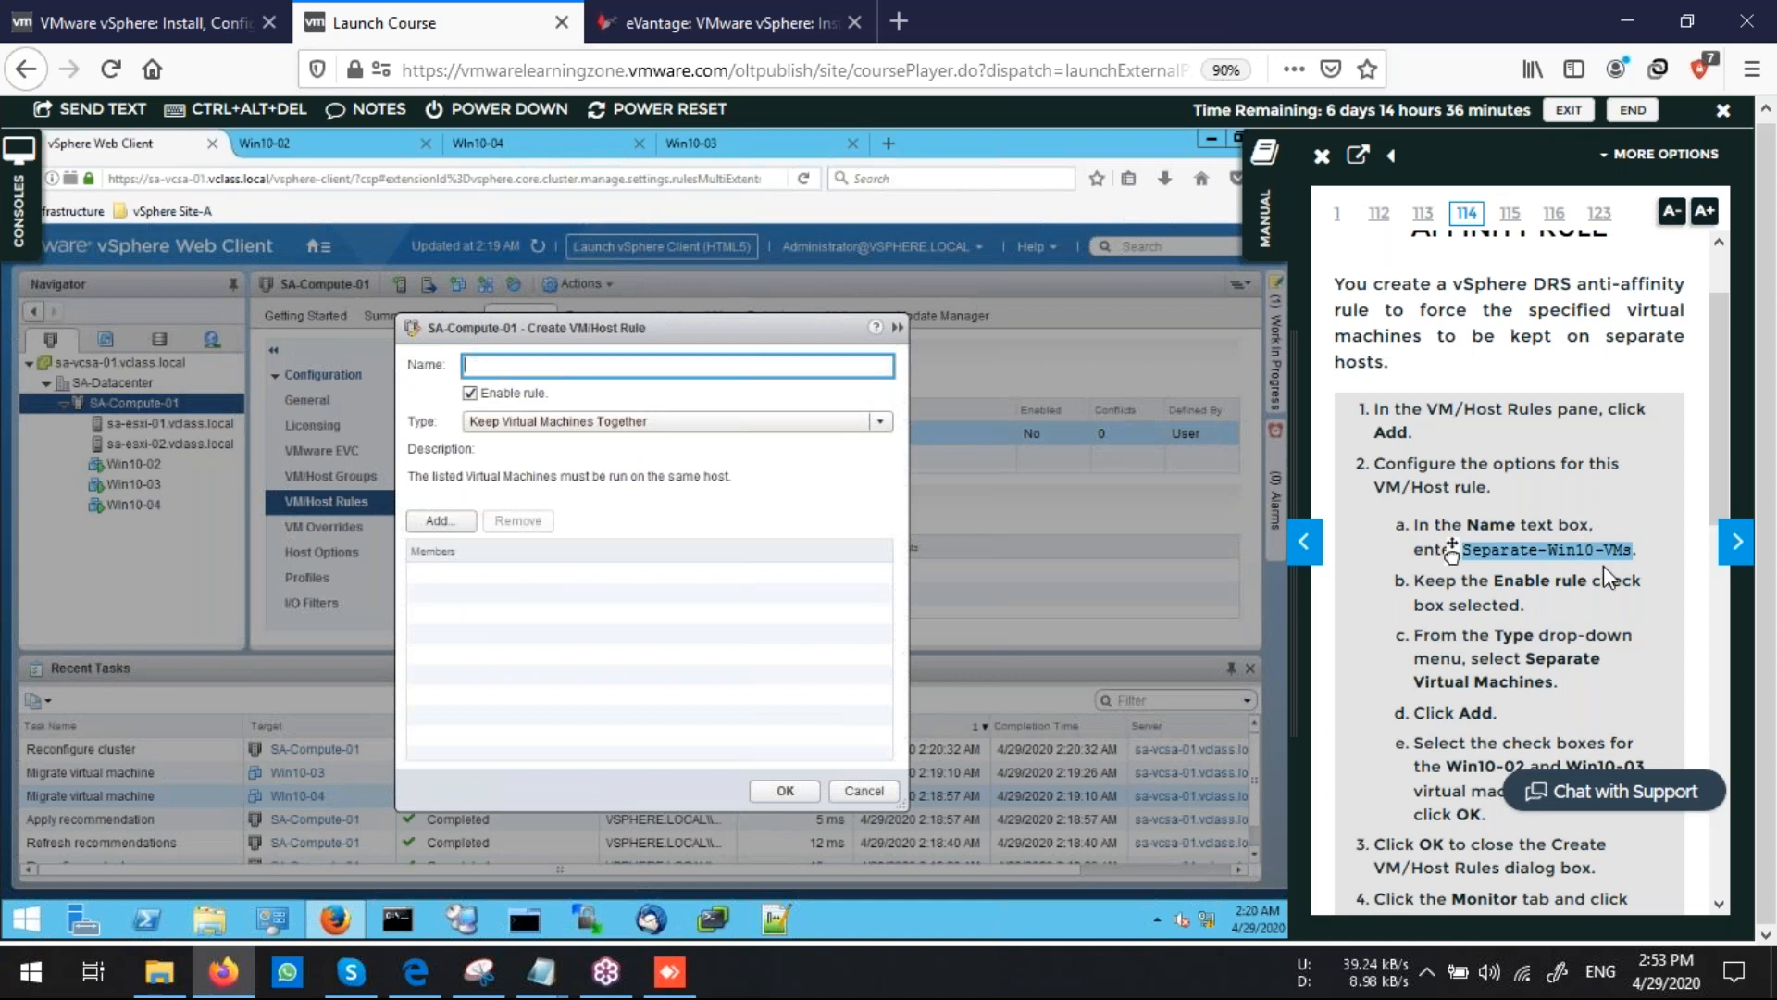
right_click(1538, 562)
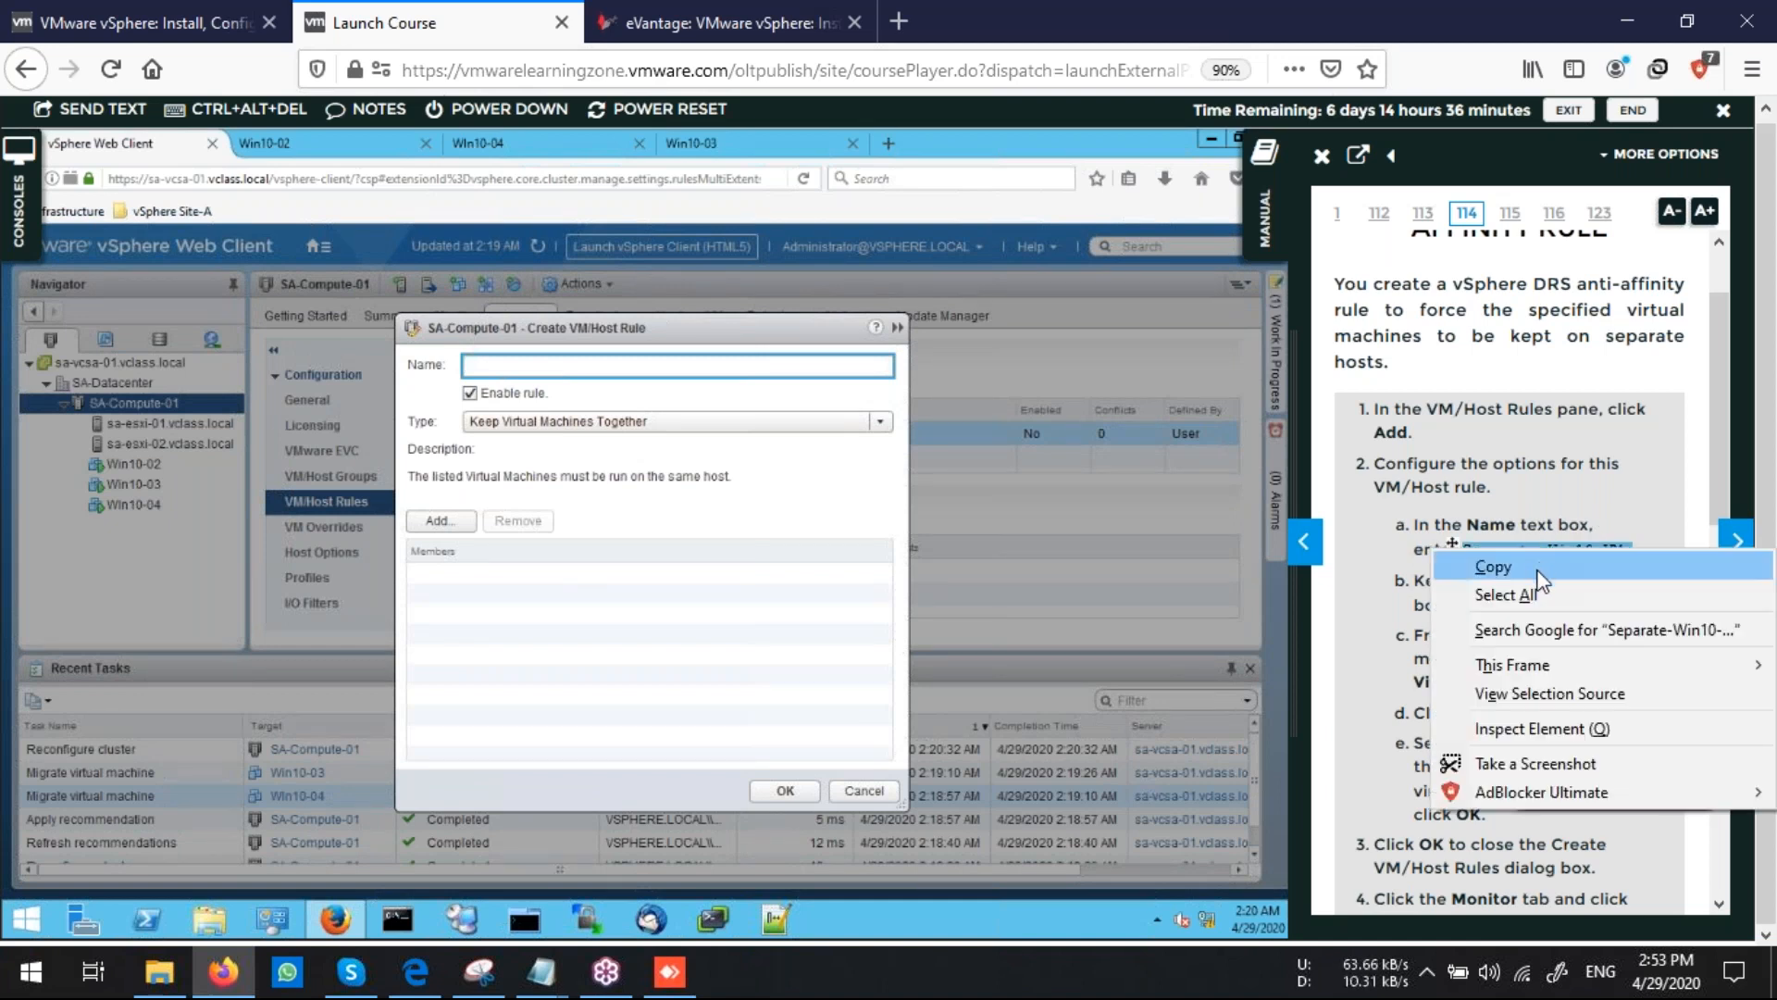
click(1537, 567)
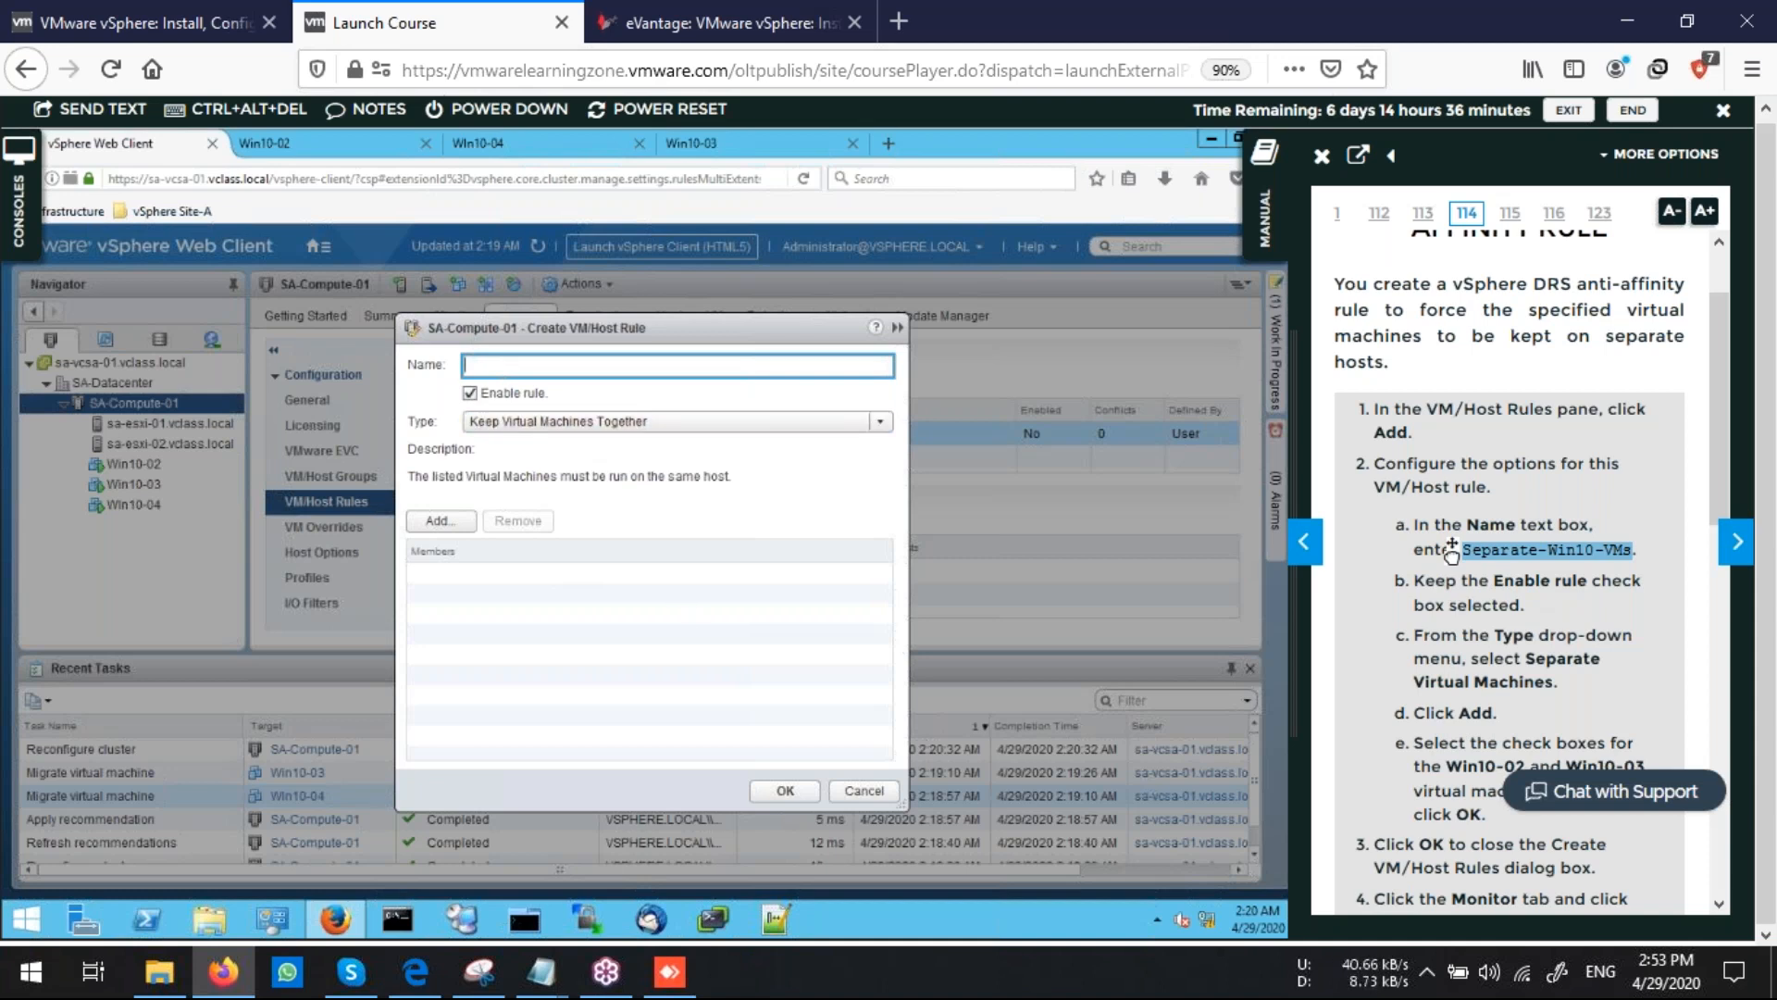
click(109, 116)
key(ctrl+v)
click(819, 600)
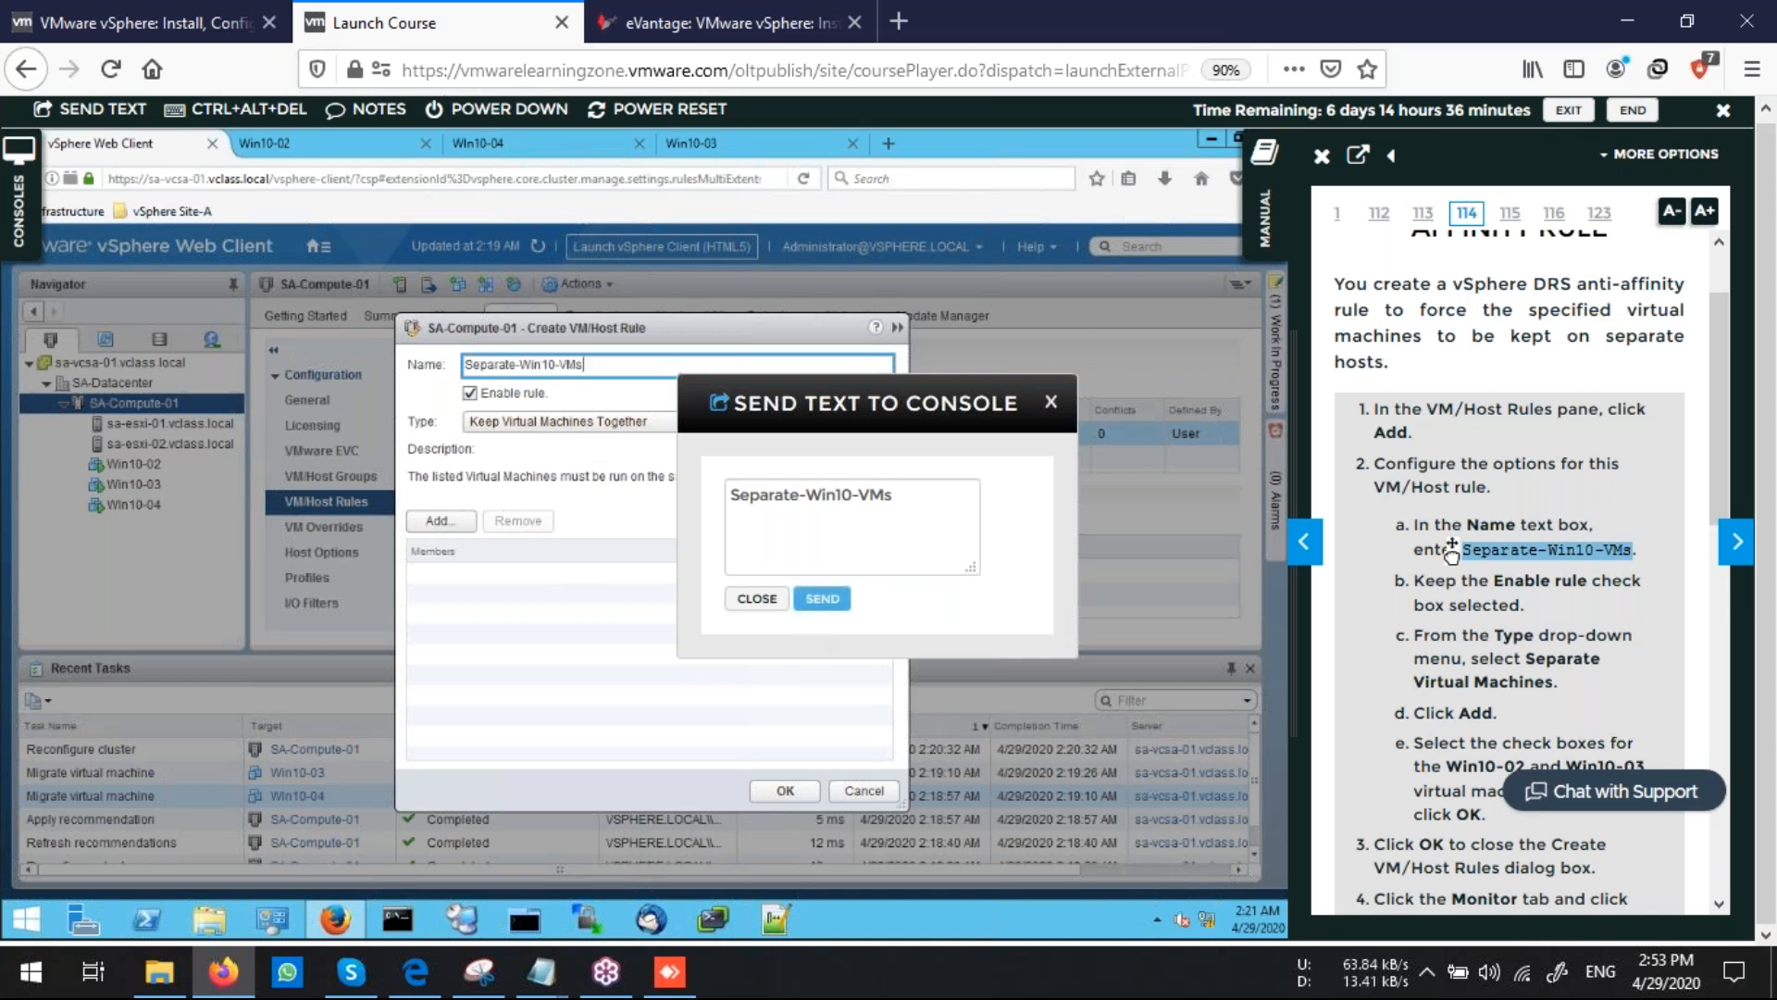
click(757, 600)
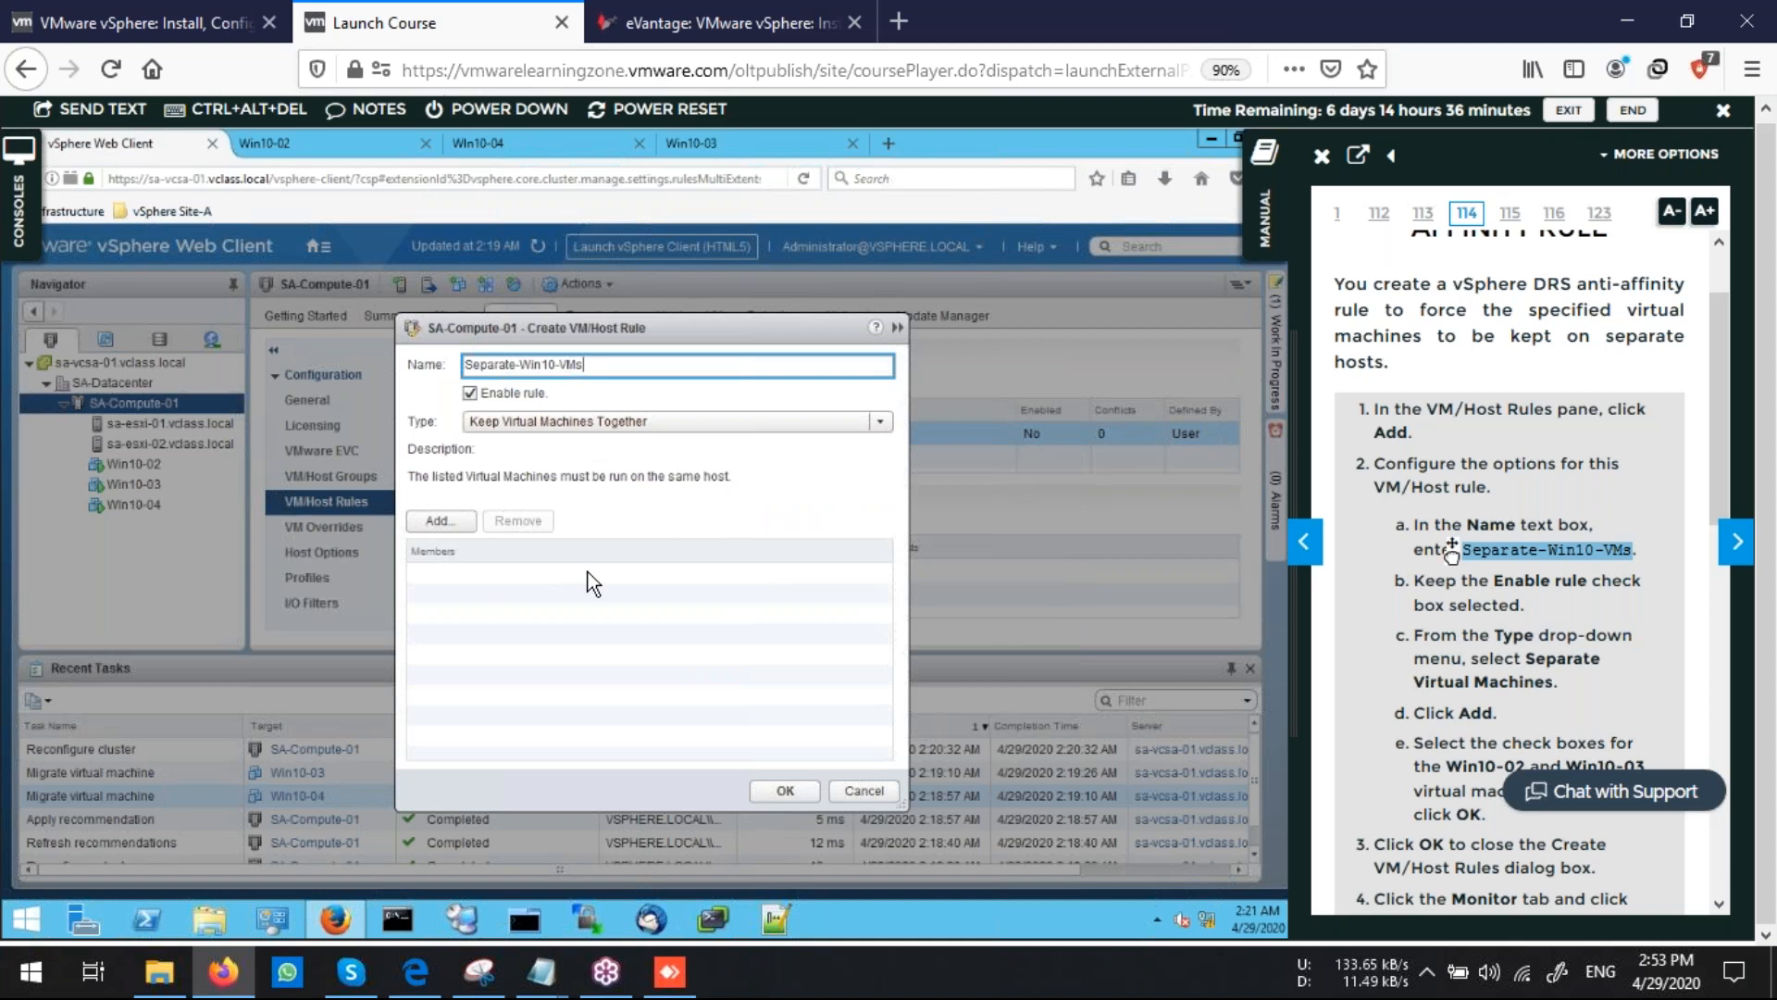
Set the rule type to Separate Virtual Machines and add Win10-04 and Win10-02 as members
click(679, 421)
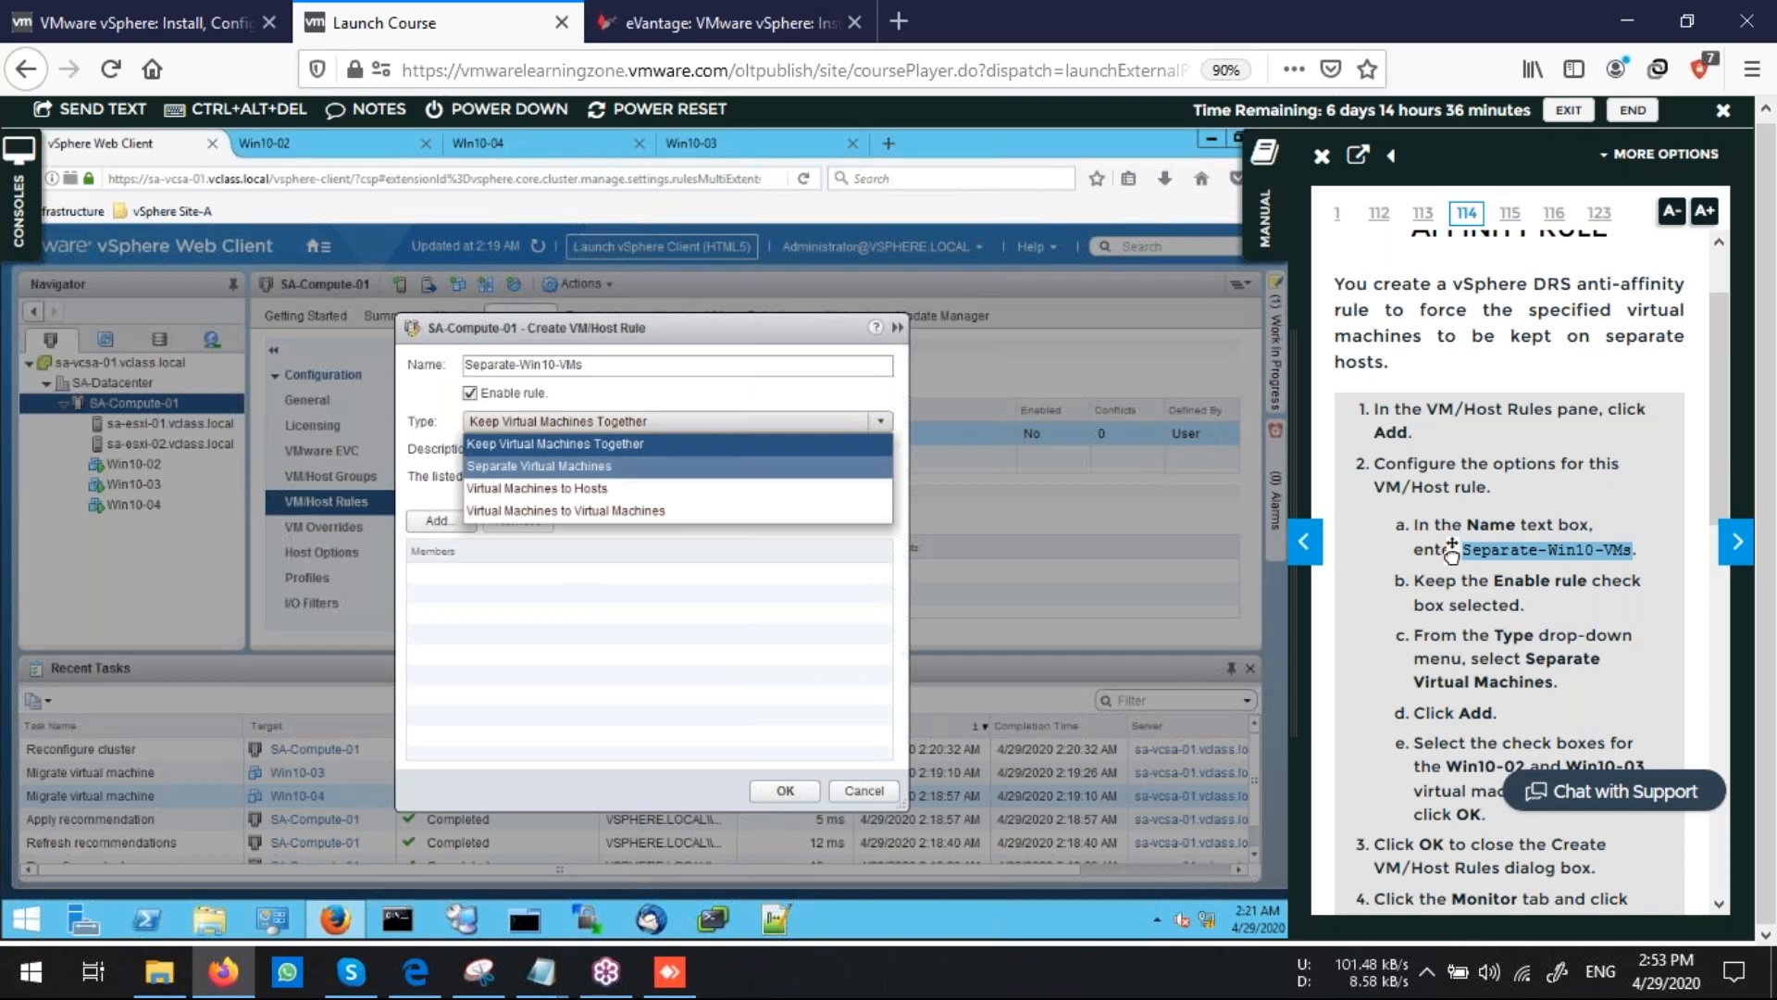
click(540, 465)
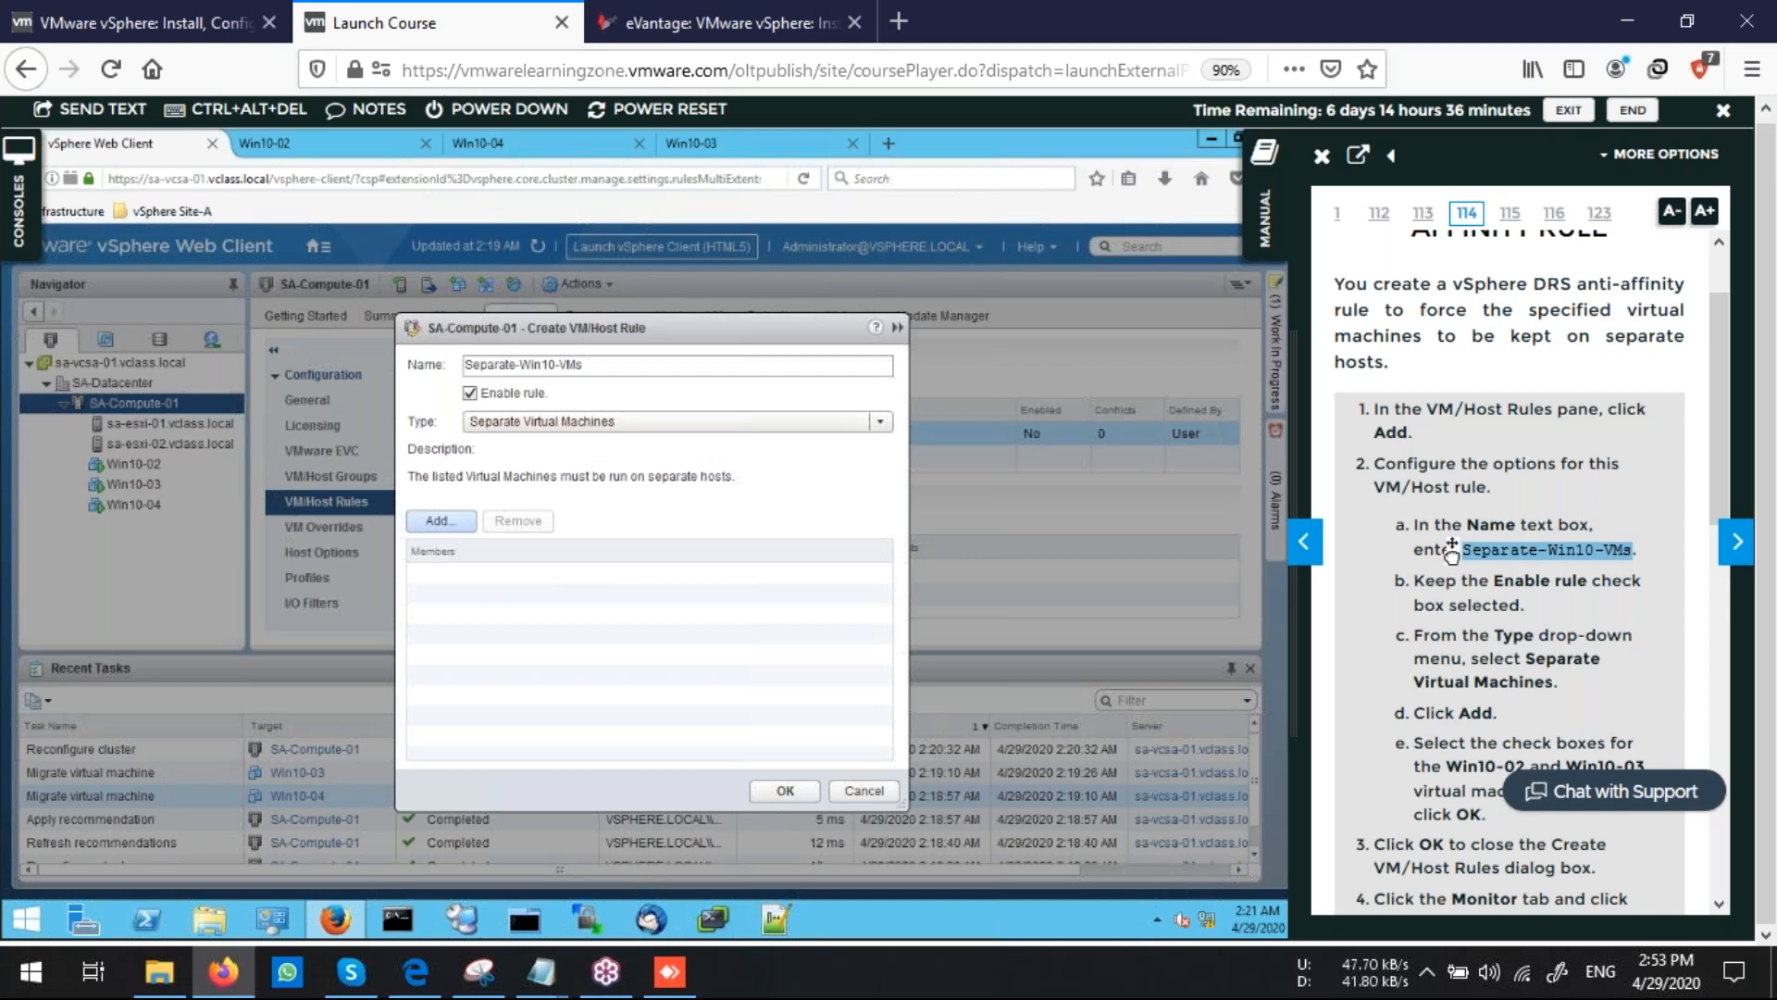
click(441, 520)
click(418, 510)
click(418, 535)
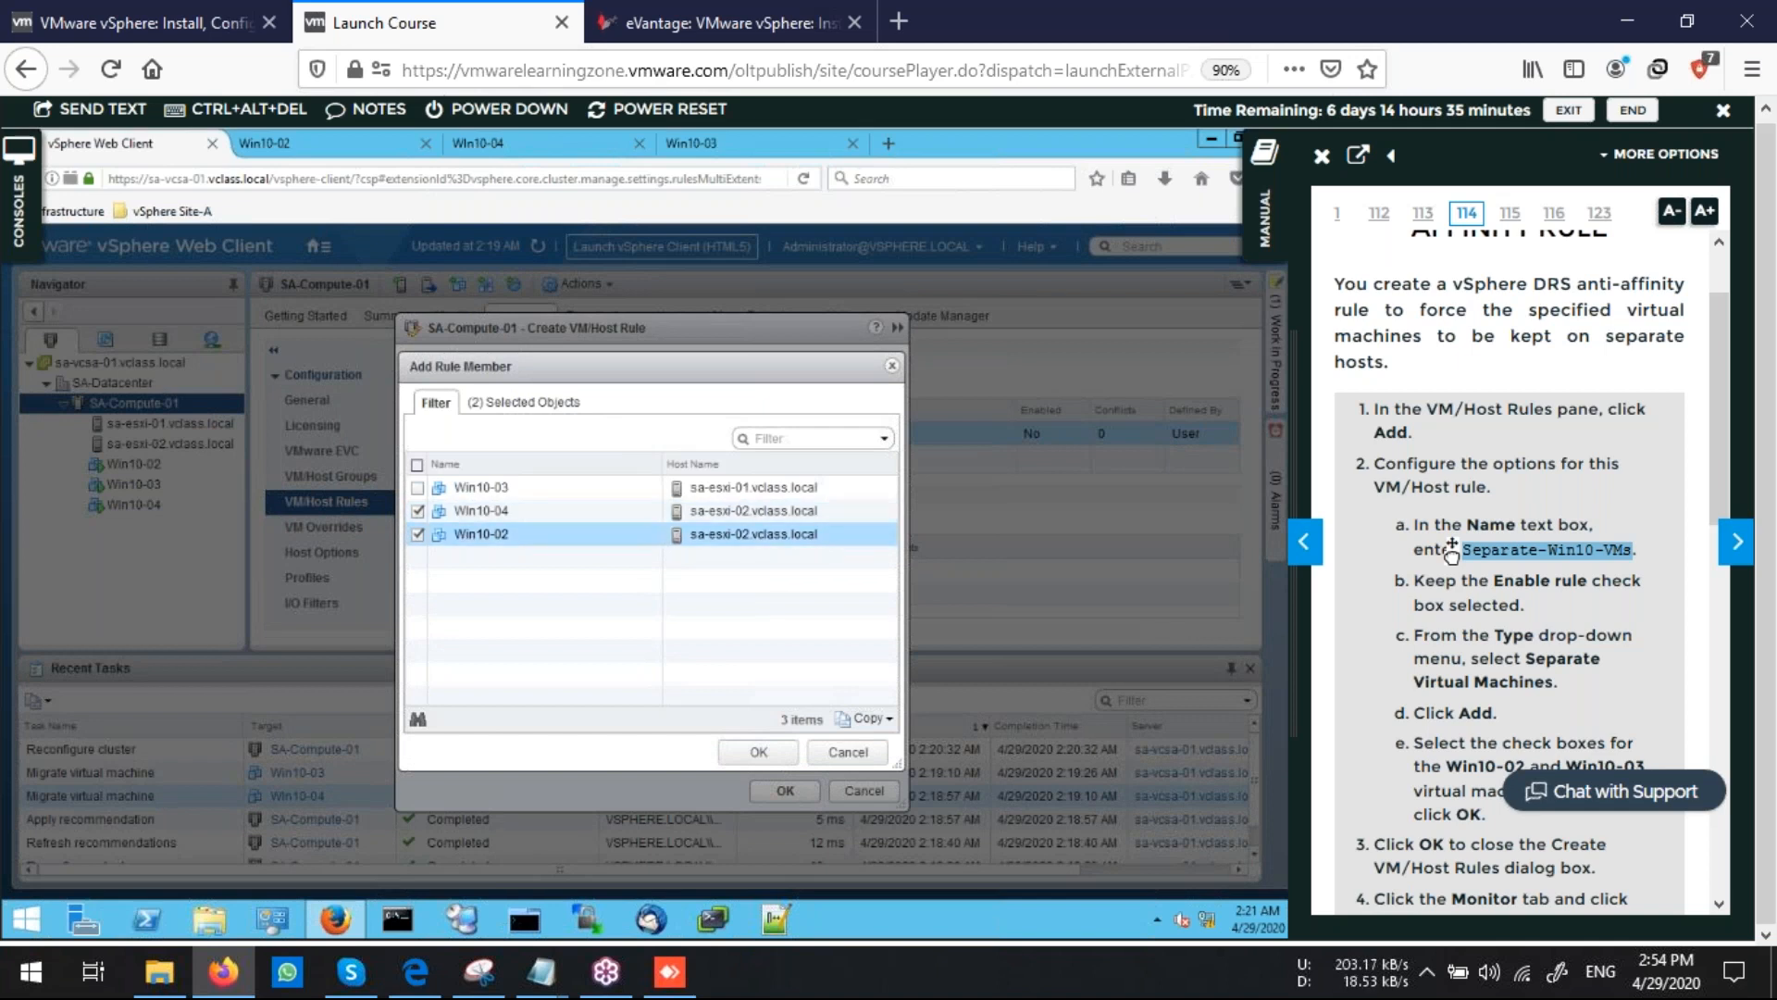
click(758, 751)
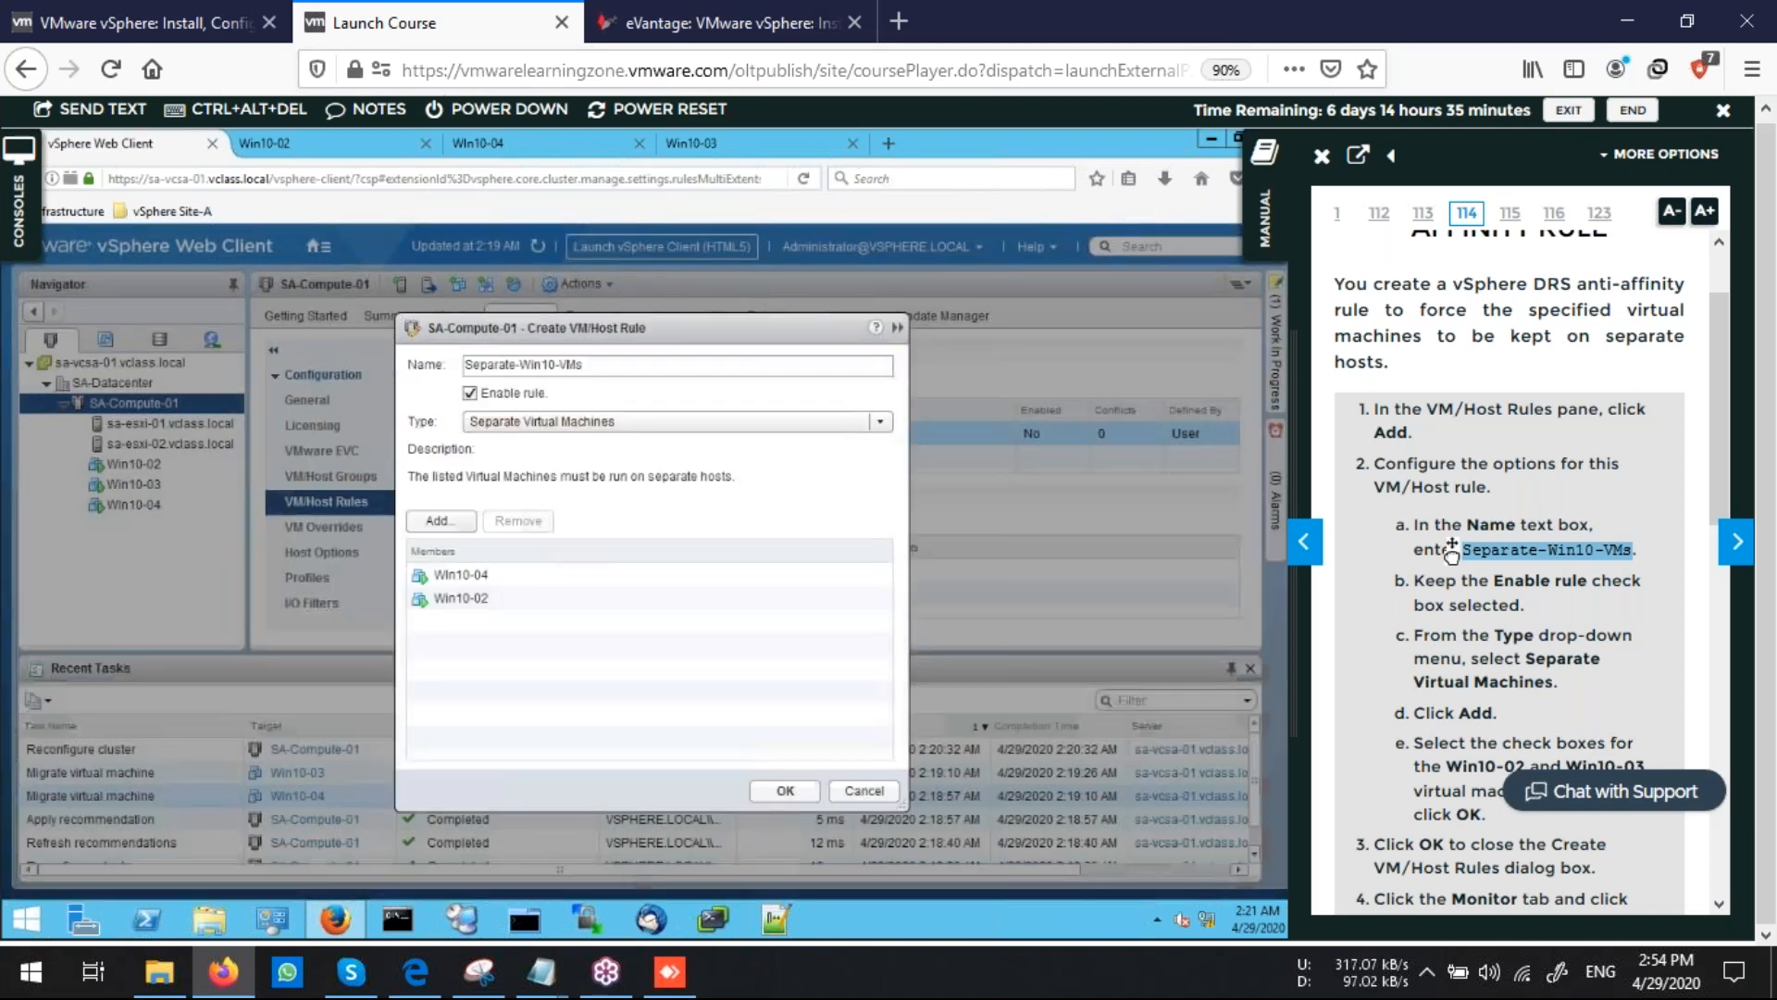
Save the Separate-Win10-VMs rule and open the cluster's vSphere DRS recommendations
click(785, 790)
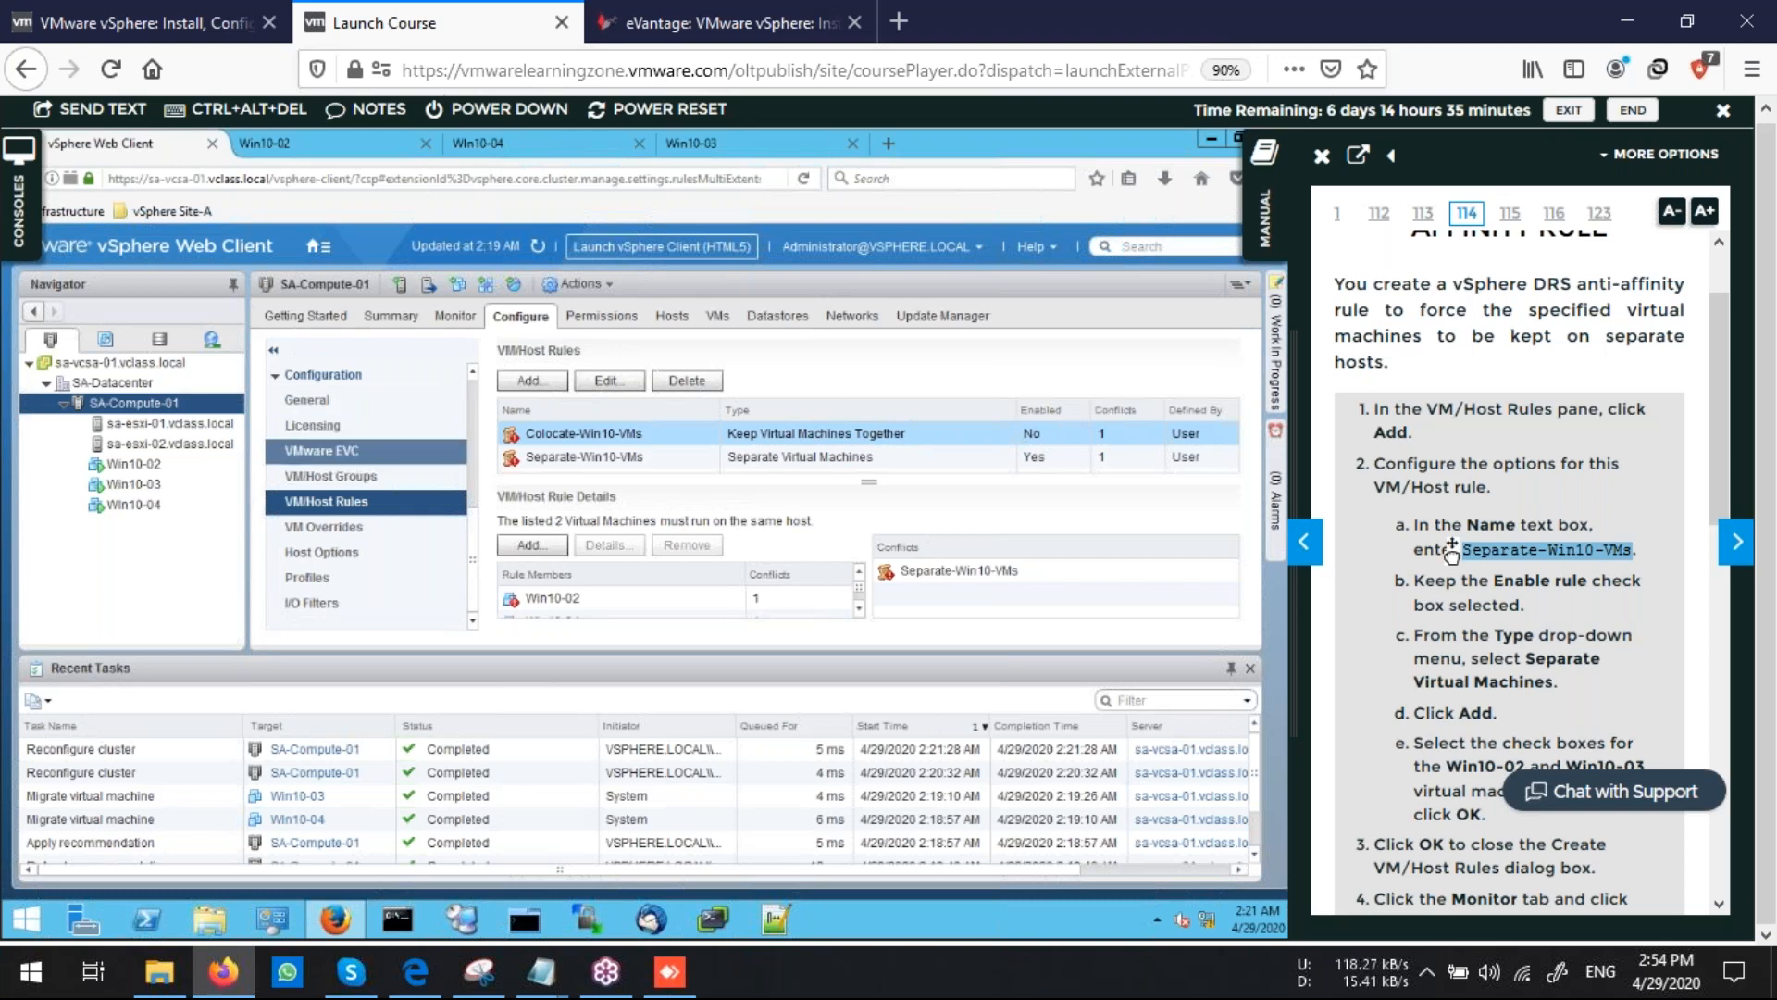
click(455, 316)
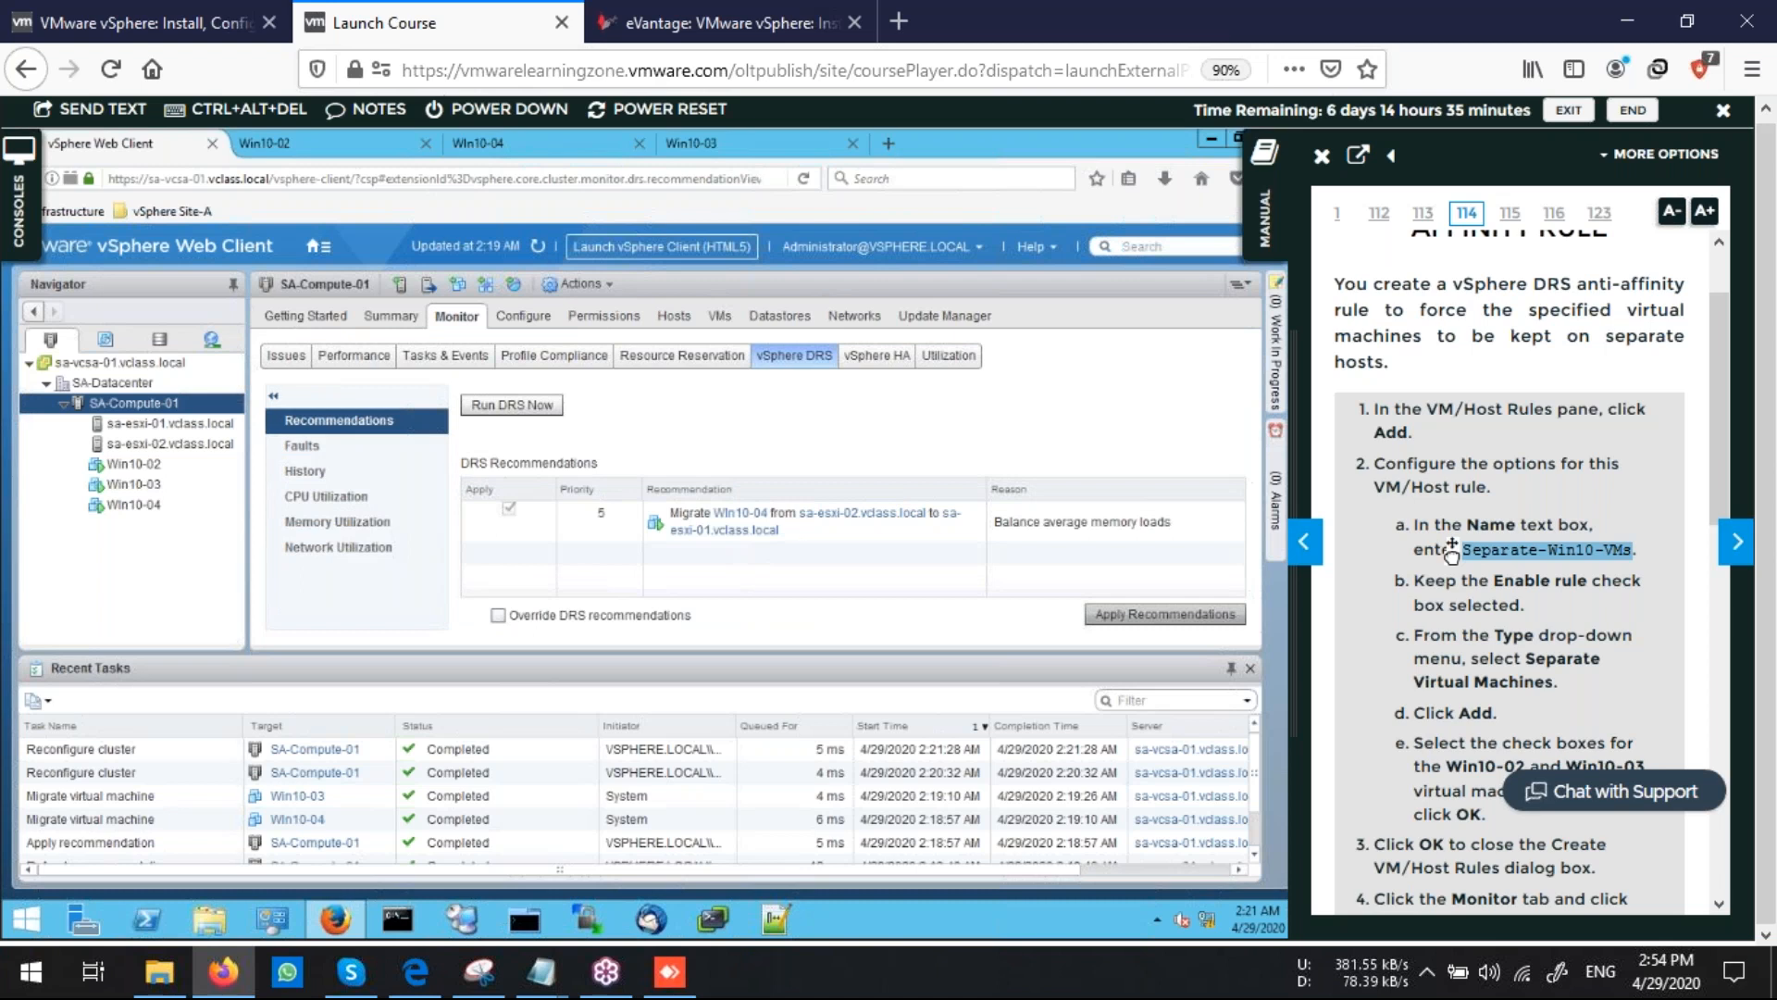
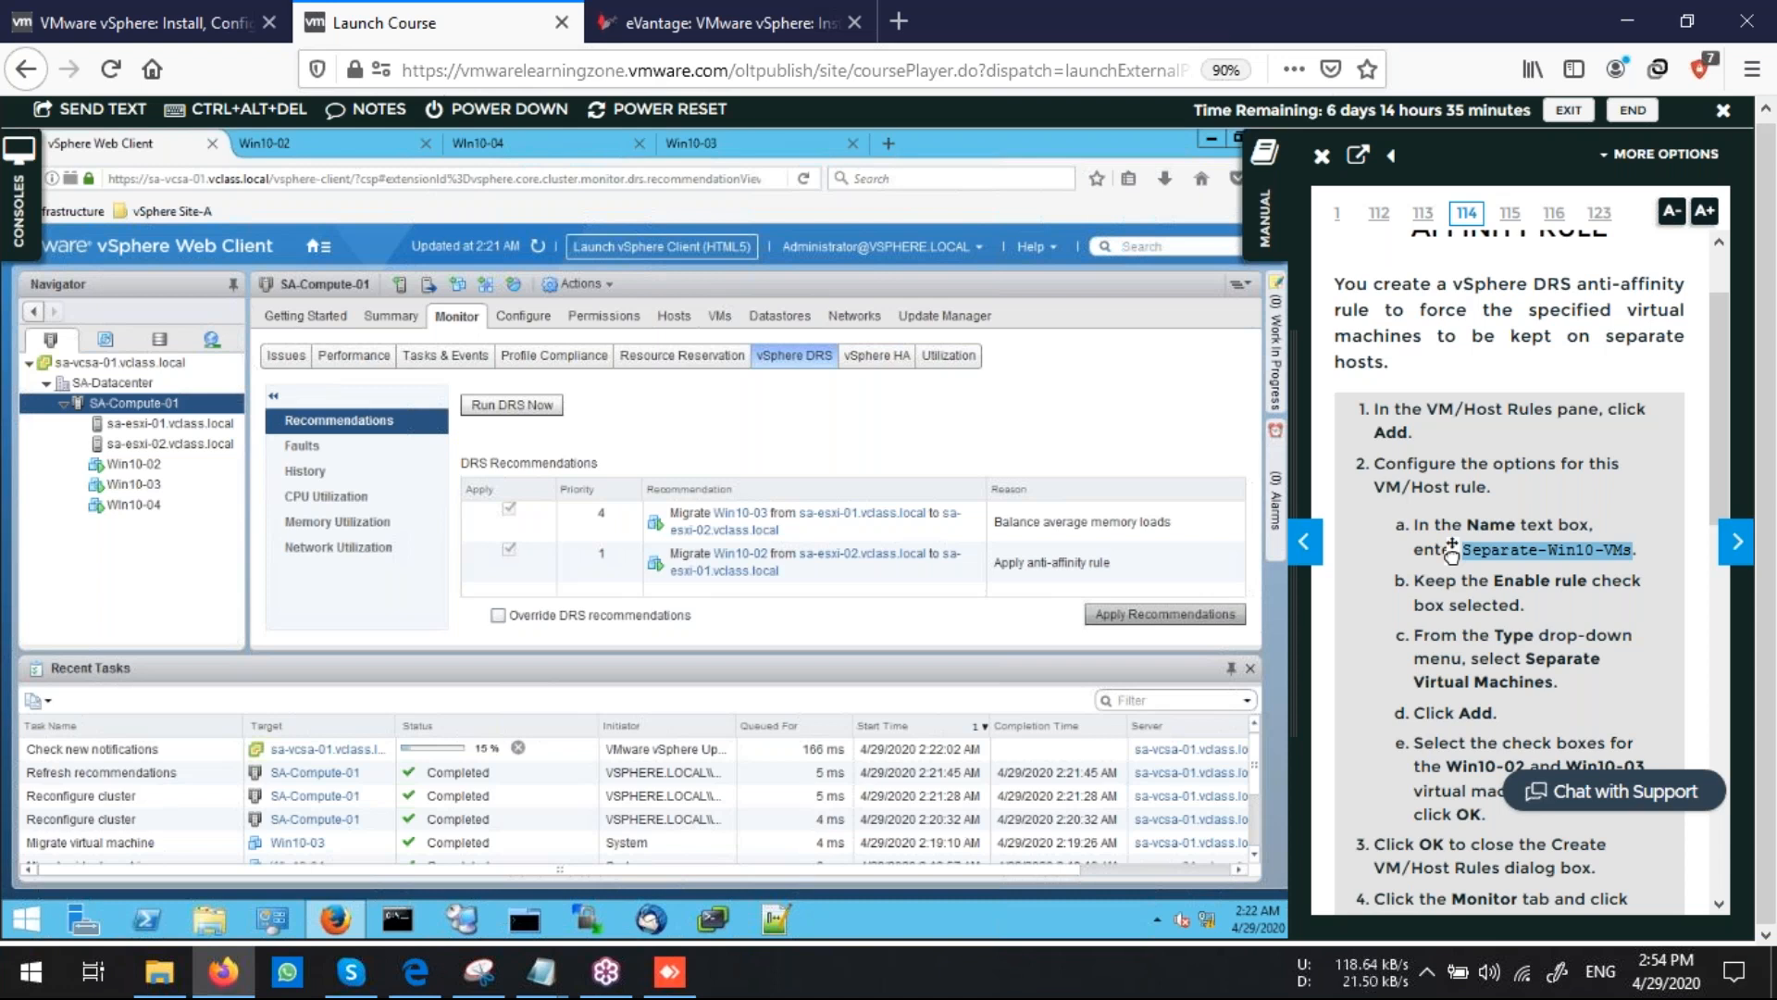
Apply the pending DRS recommendations and check which host each Win10 VM runs on, following the lab manual
click(1141, 616)
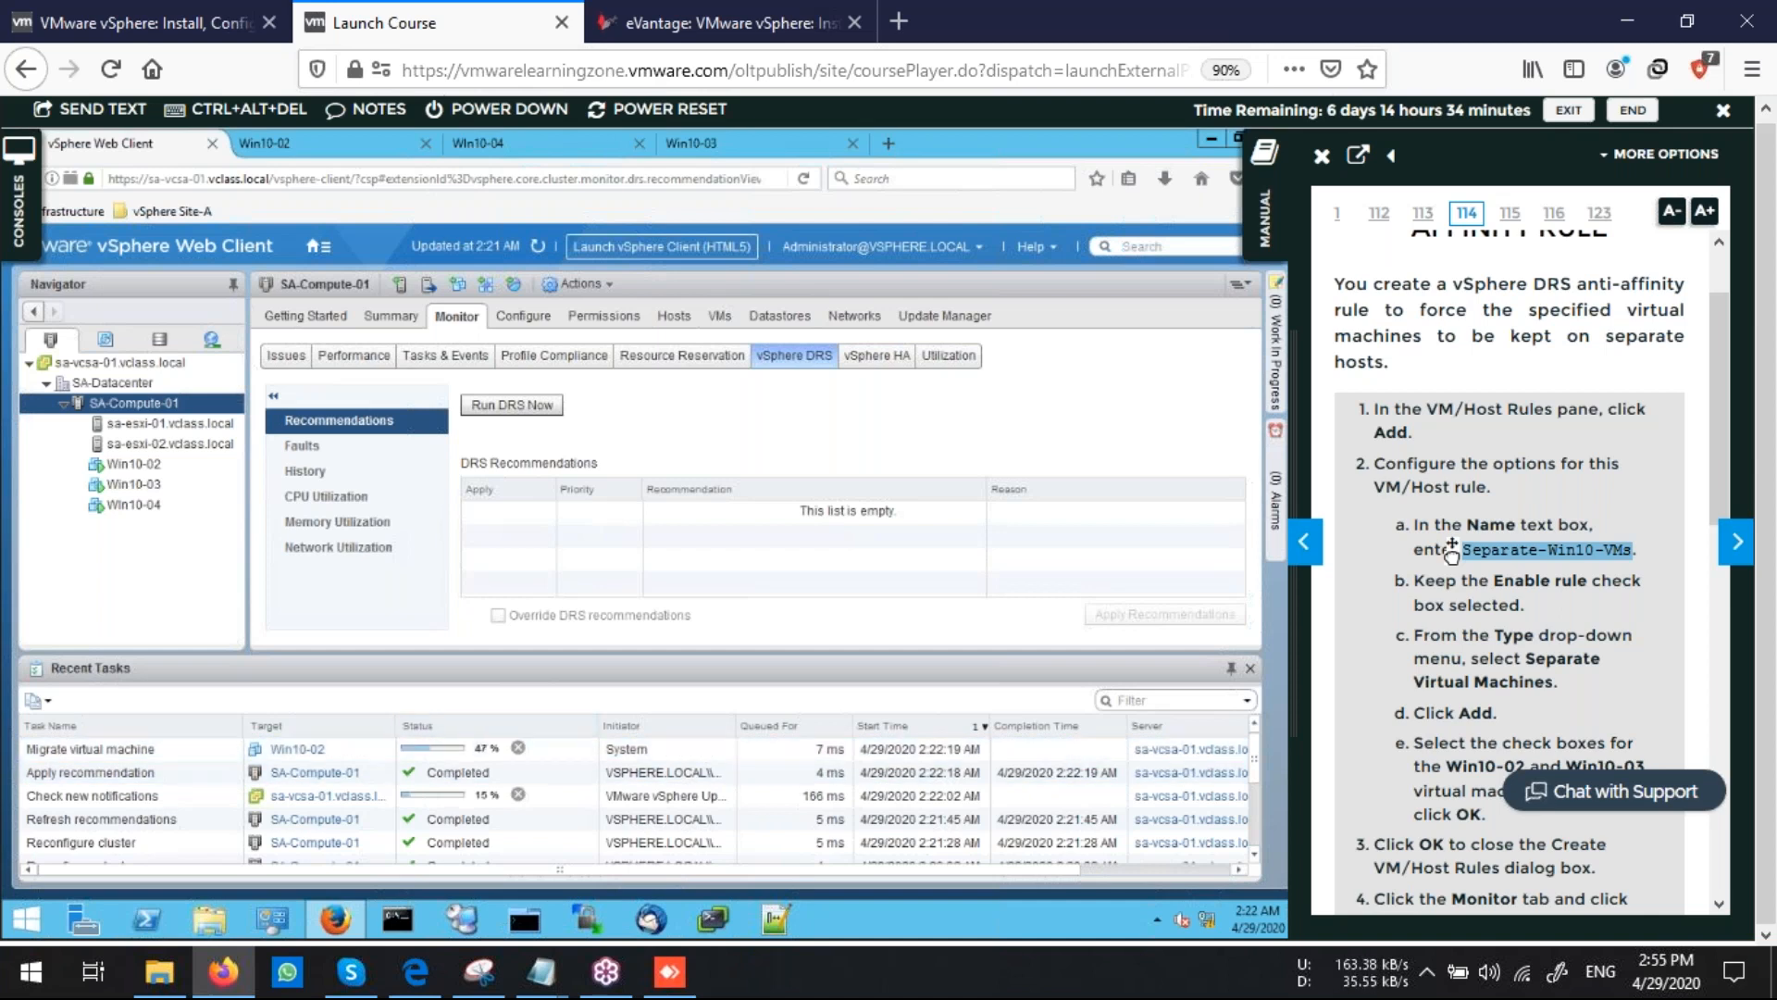
scroll(1451, 540, down, 10)
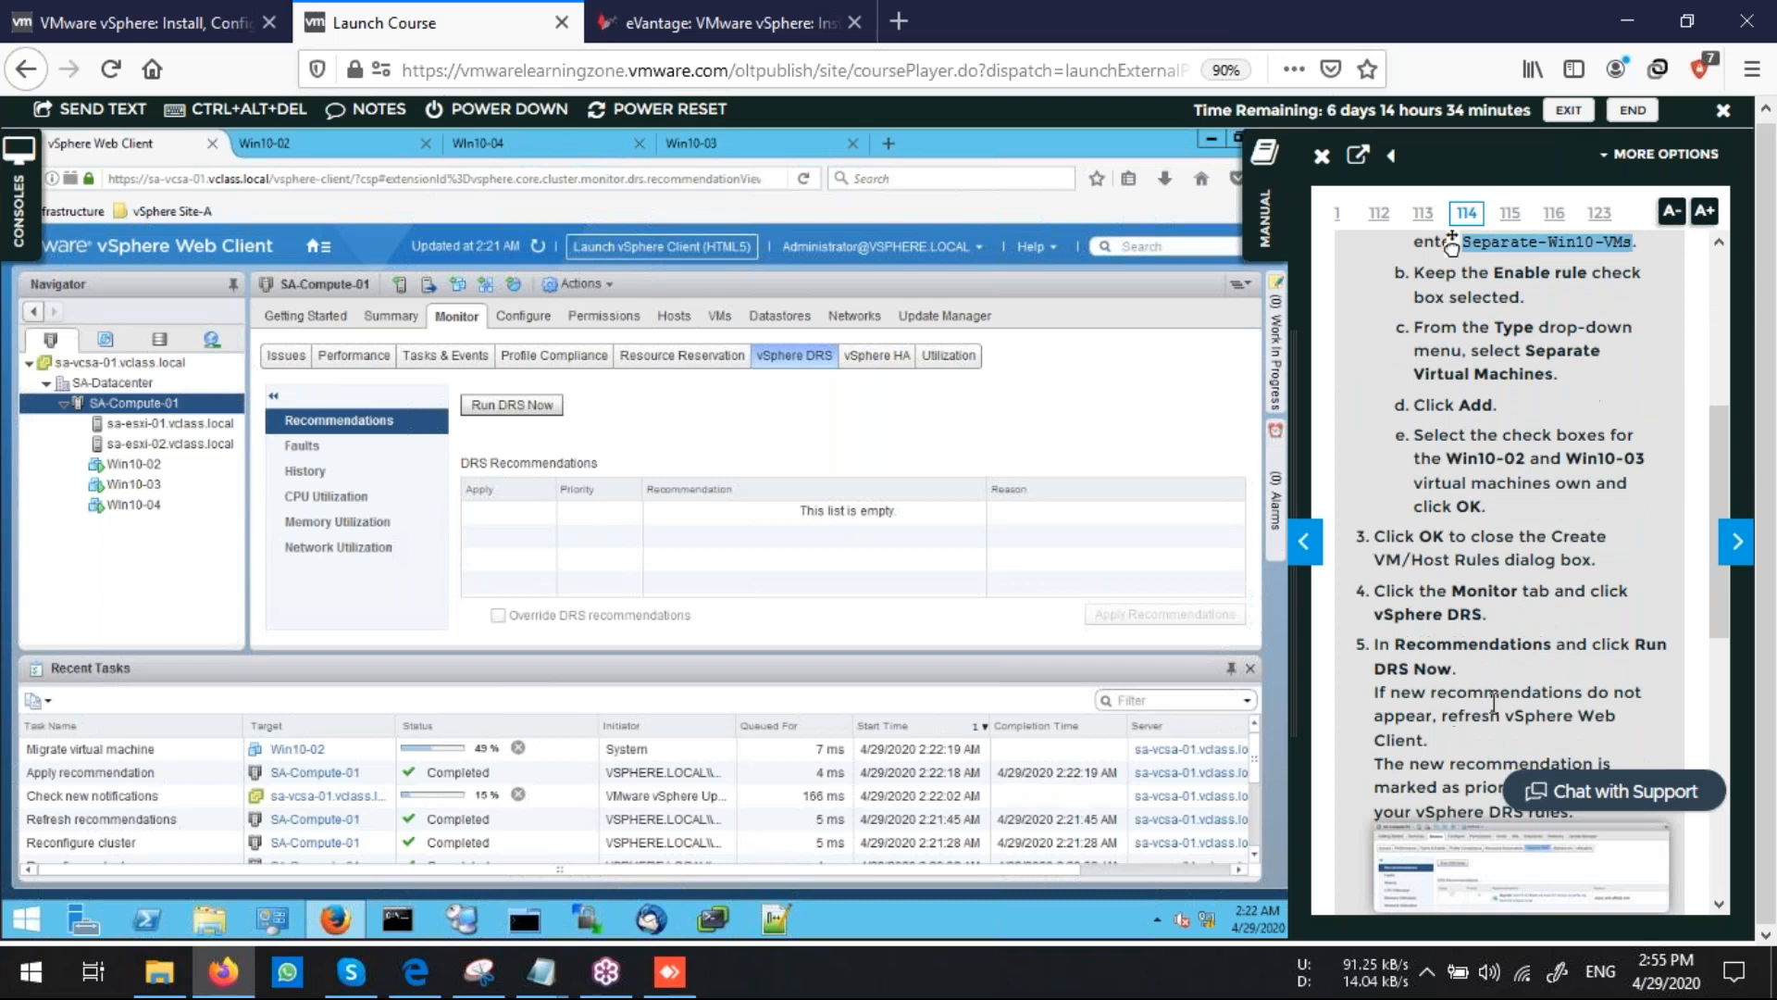
scroll(1497, 709, down, 5)
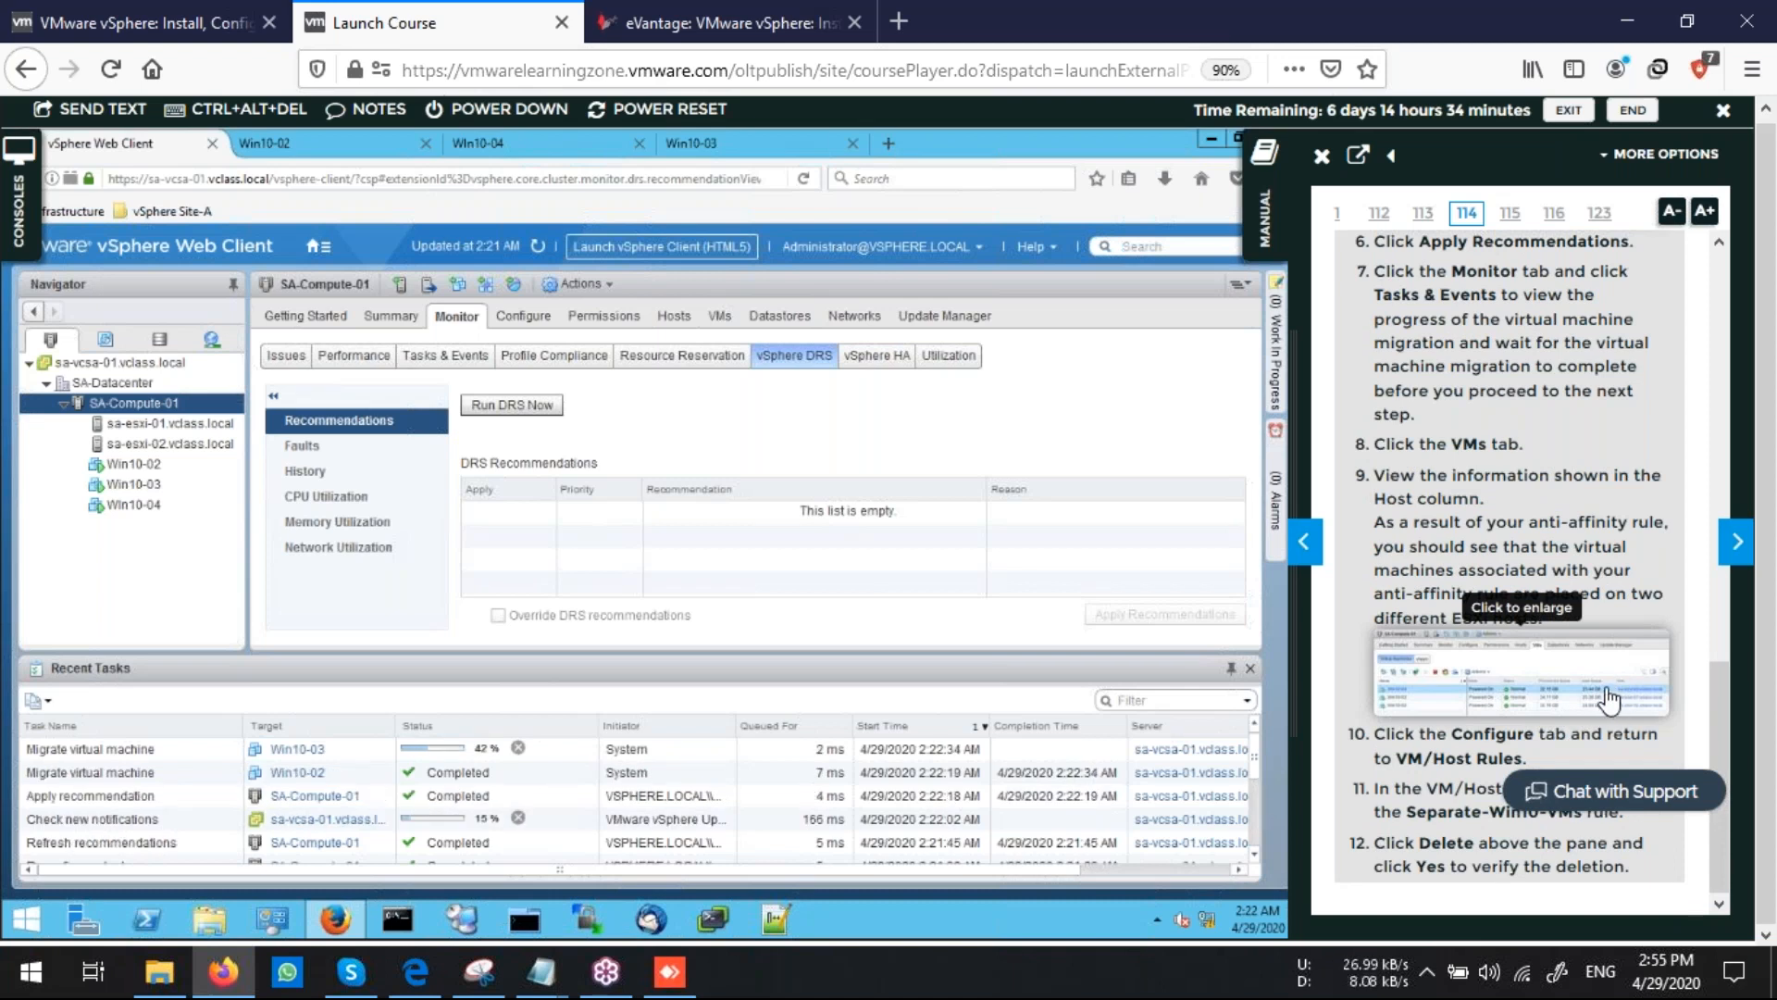
click(1303, 542)
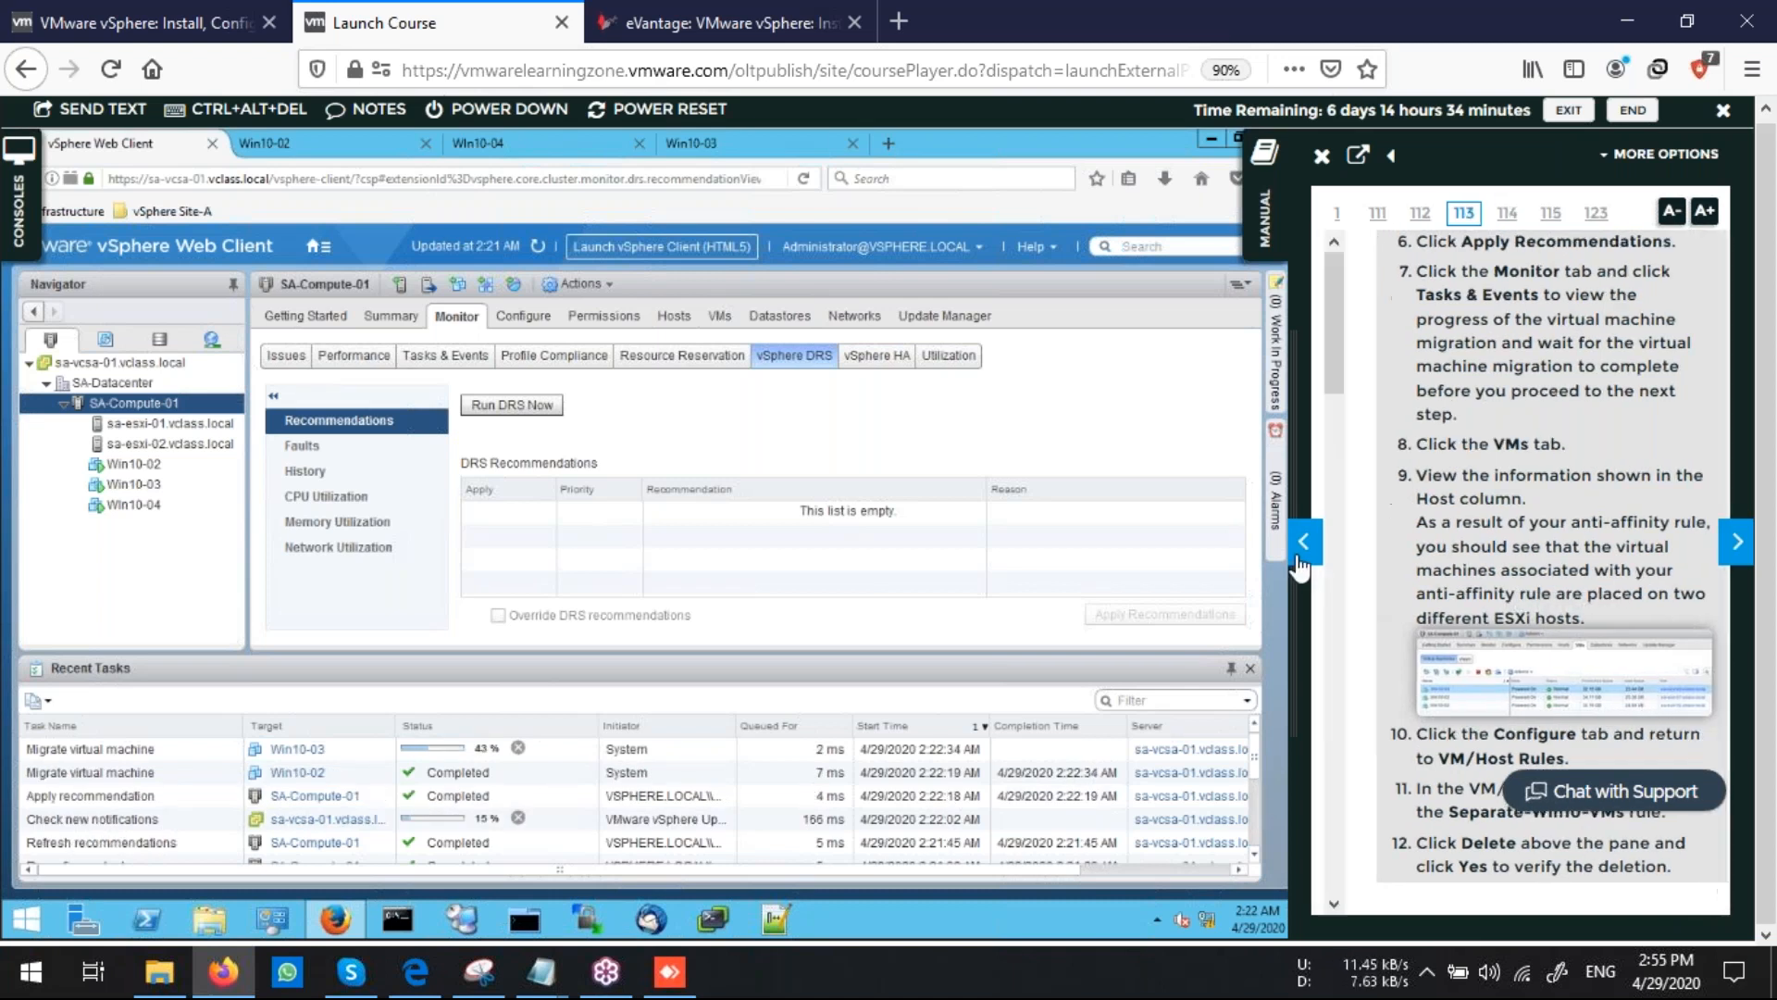
scroll(1560, 657, down, 10)
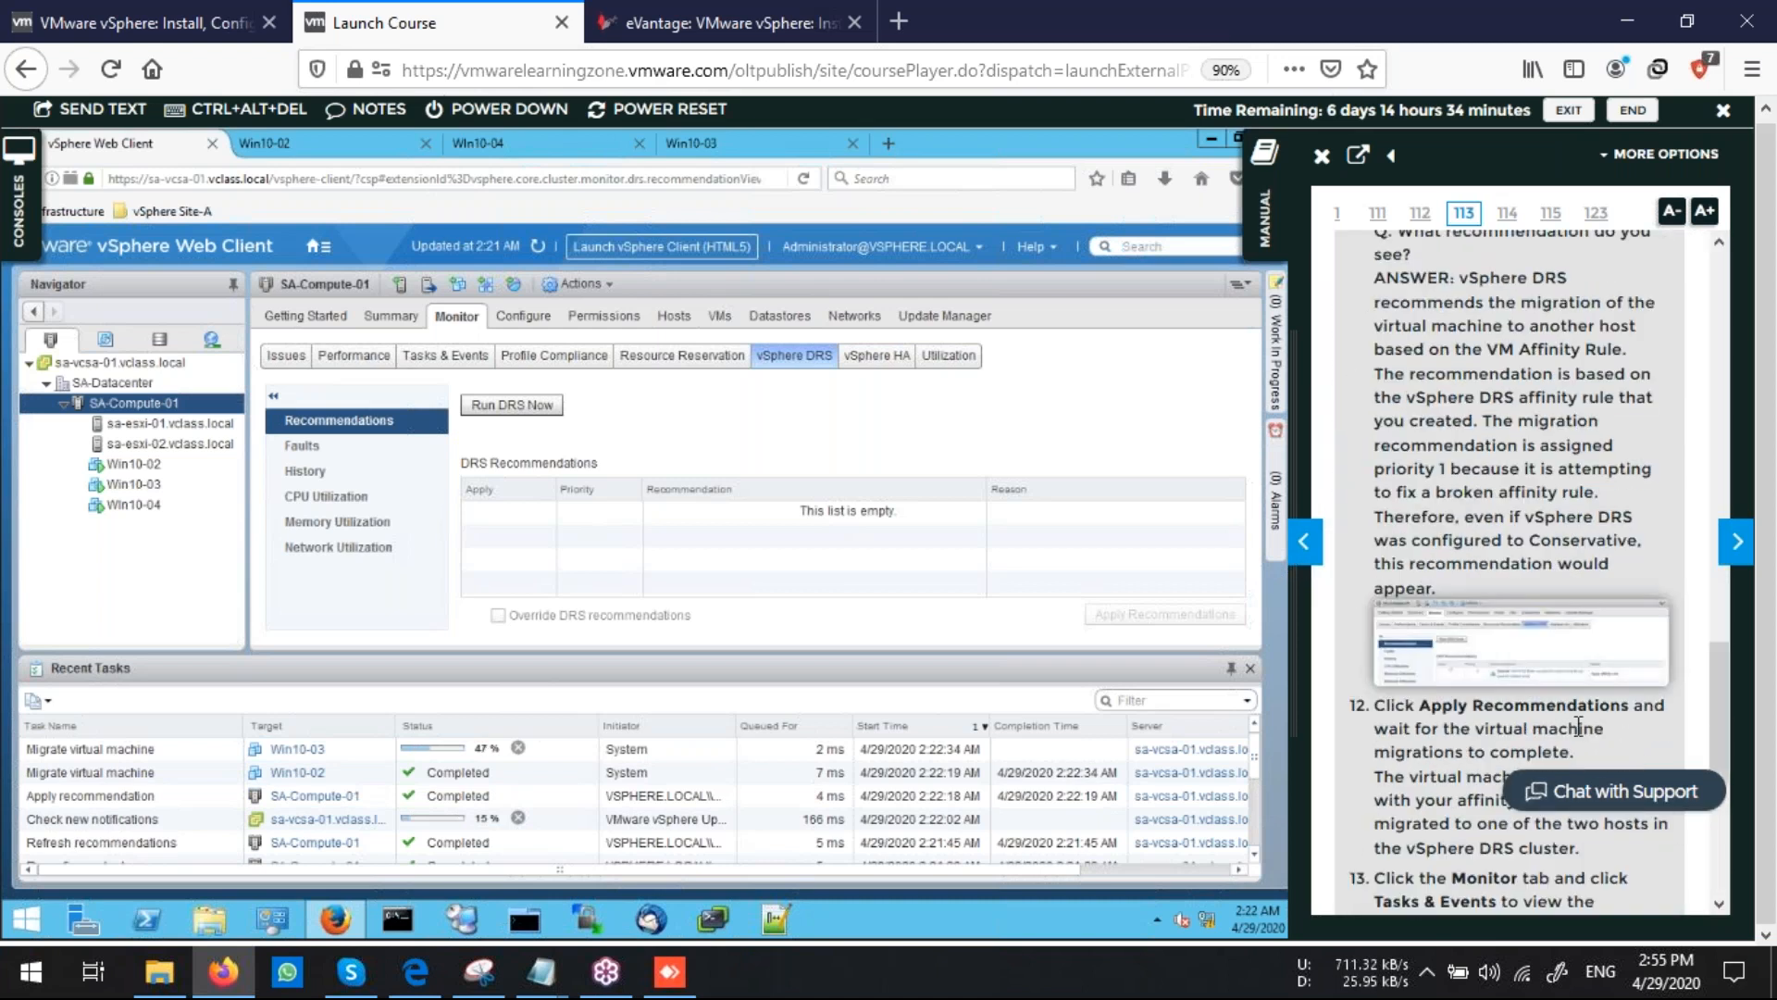
click(1737, 546)
scroll(1519, 678, down, 5)
scroll(1519, 678, down, 5)
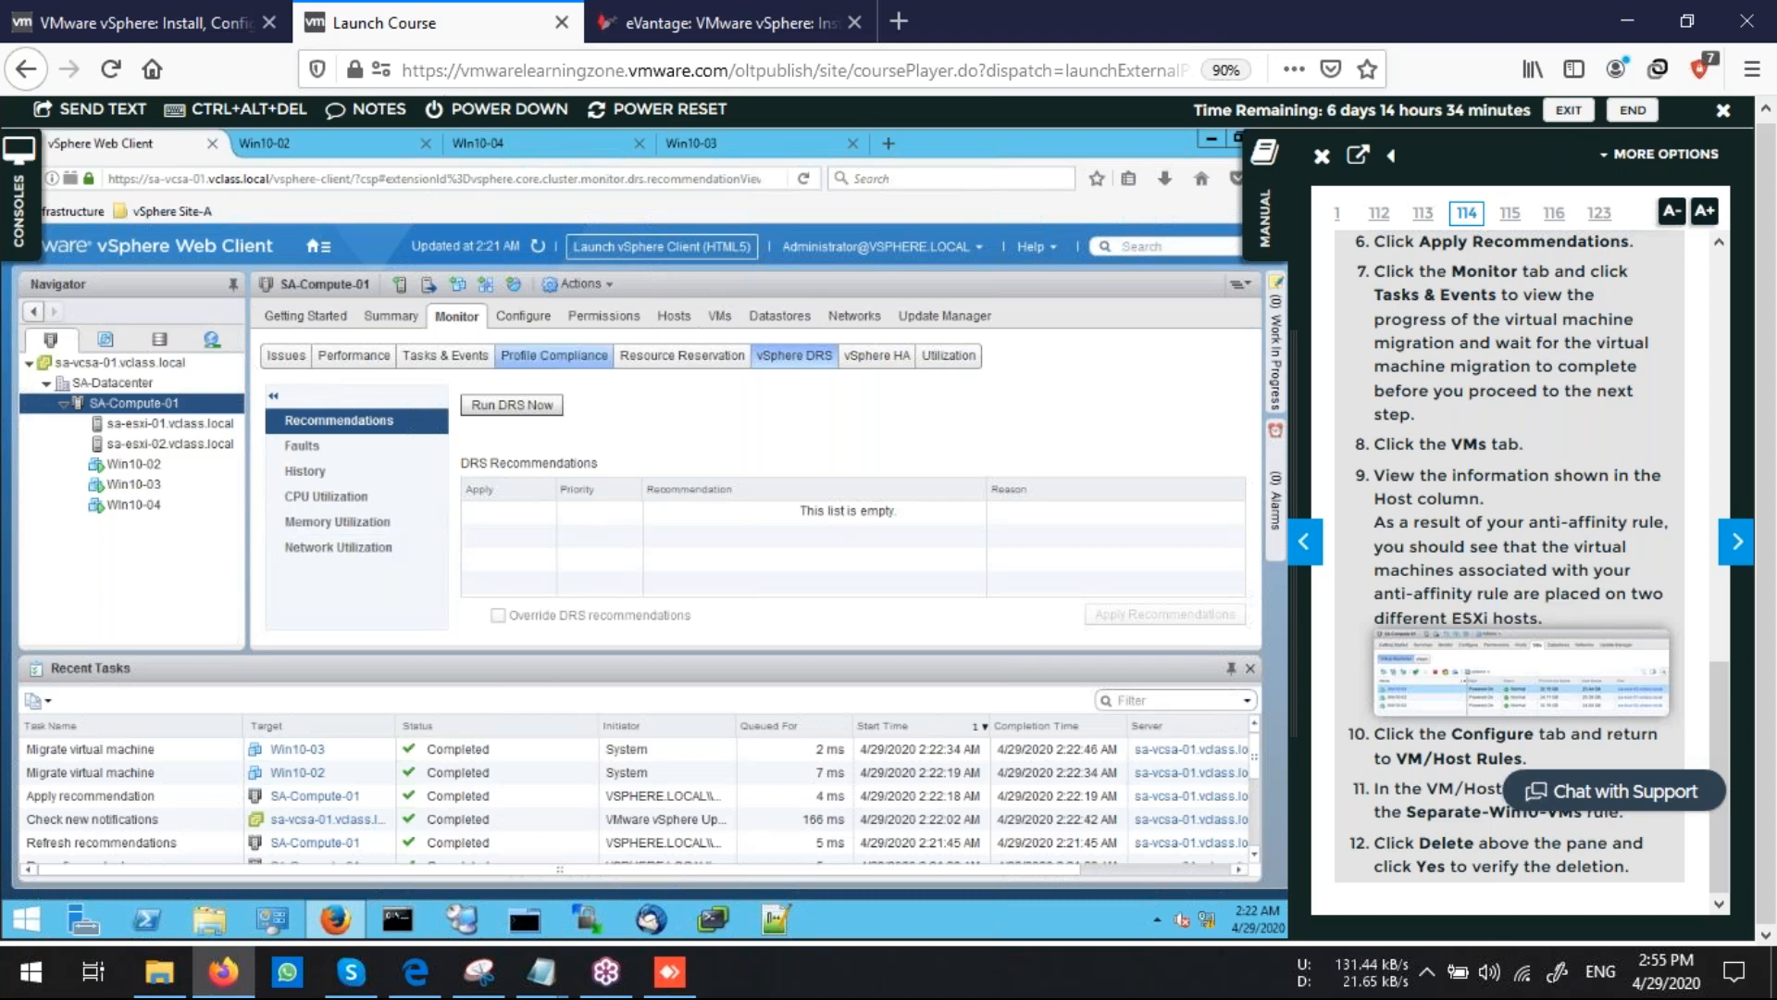
click(718, 315)
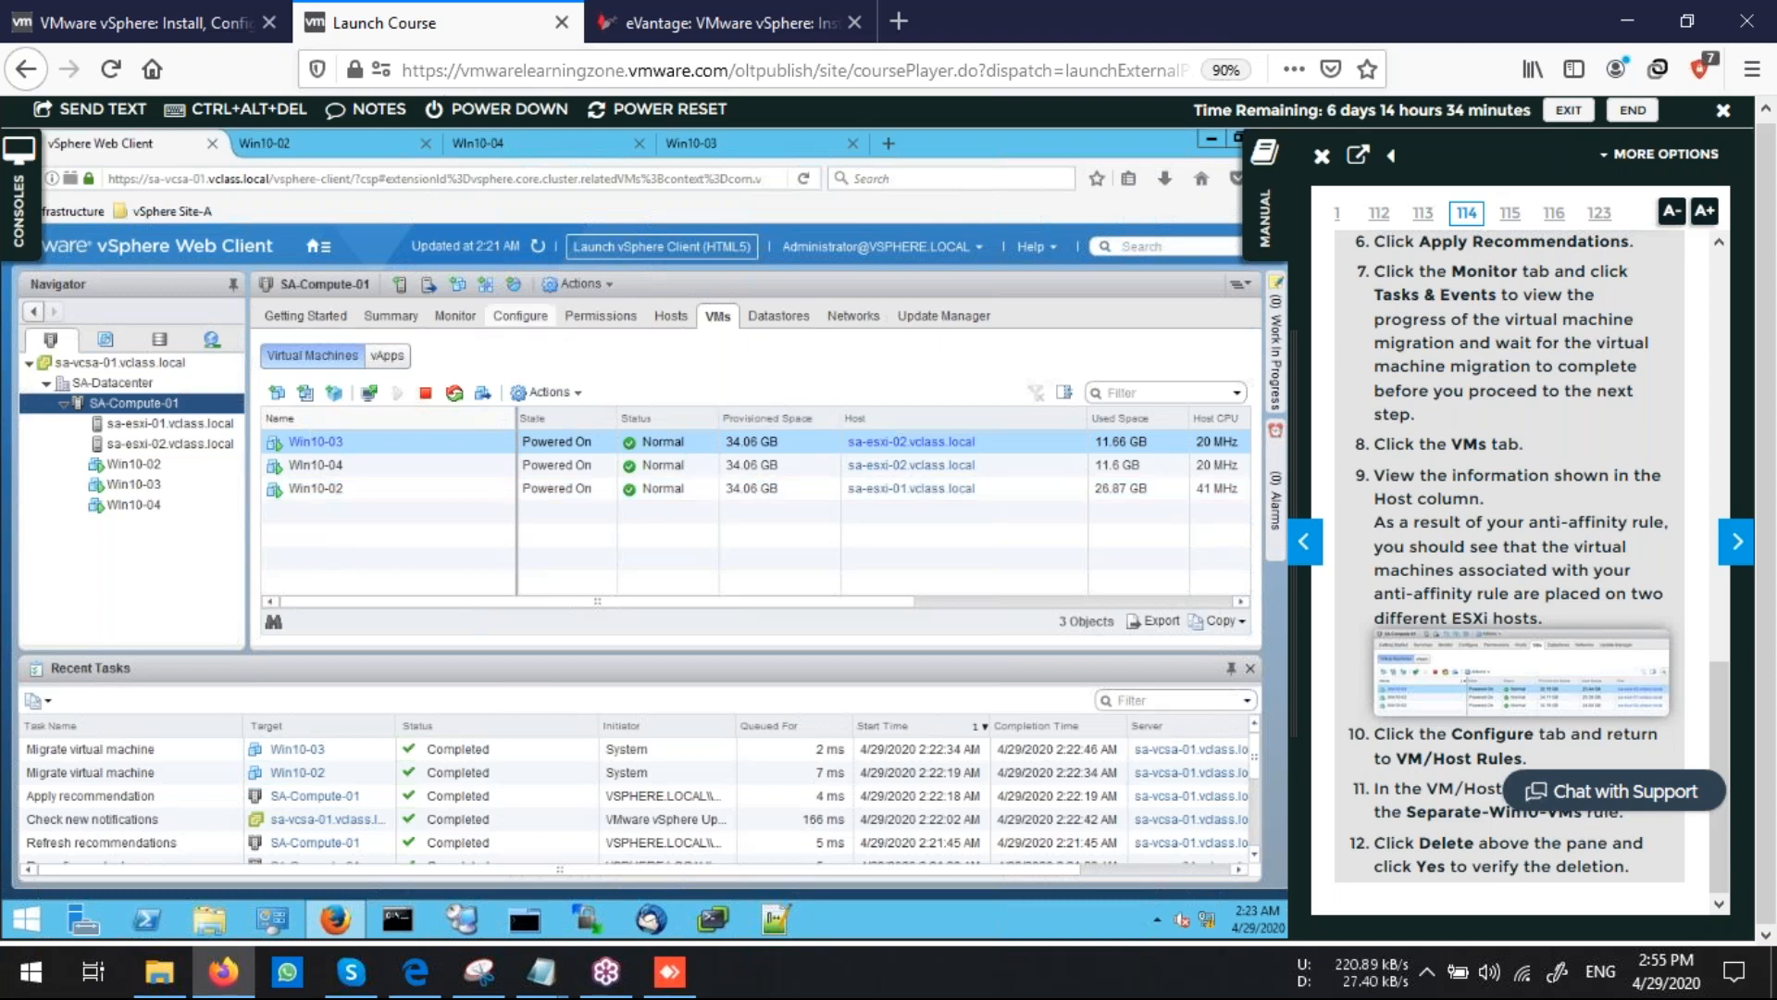
Delete the Separate-Win10-VMs rule from the cluster's VM/Host rules
click(520, 316)
click(584, 457)
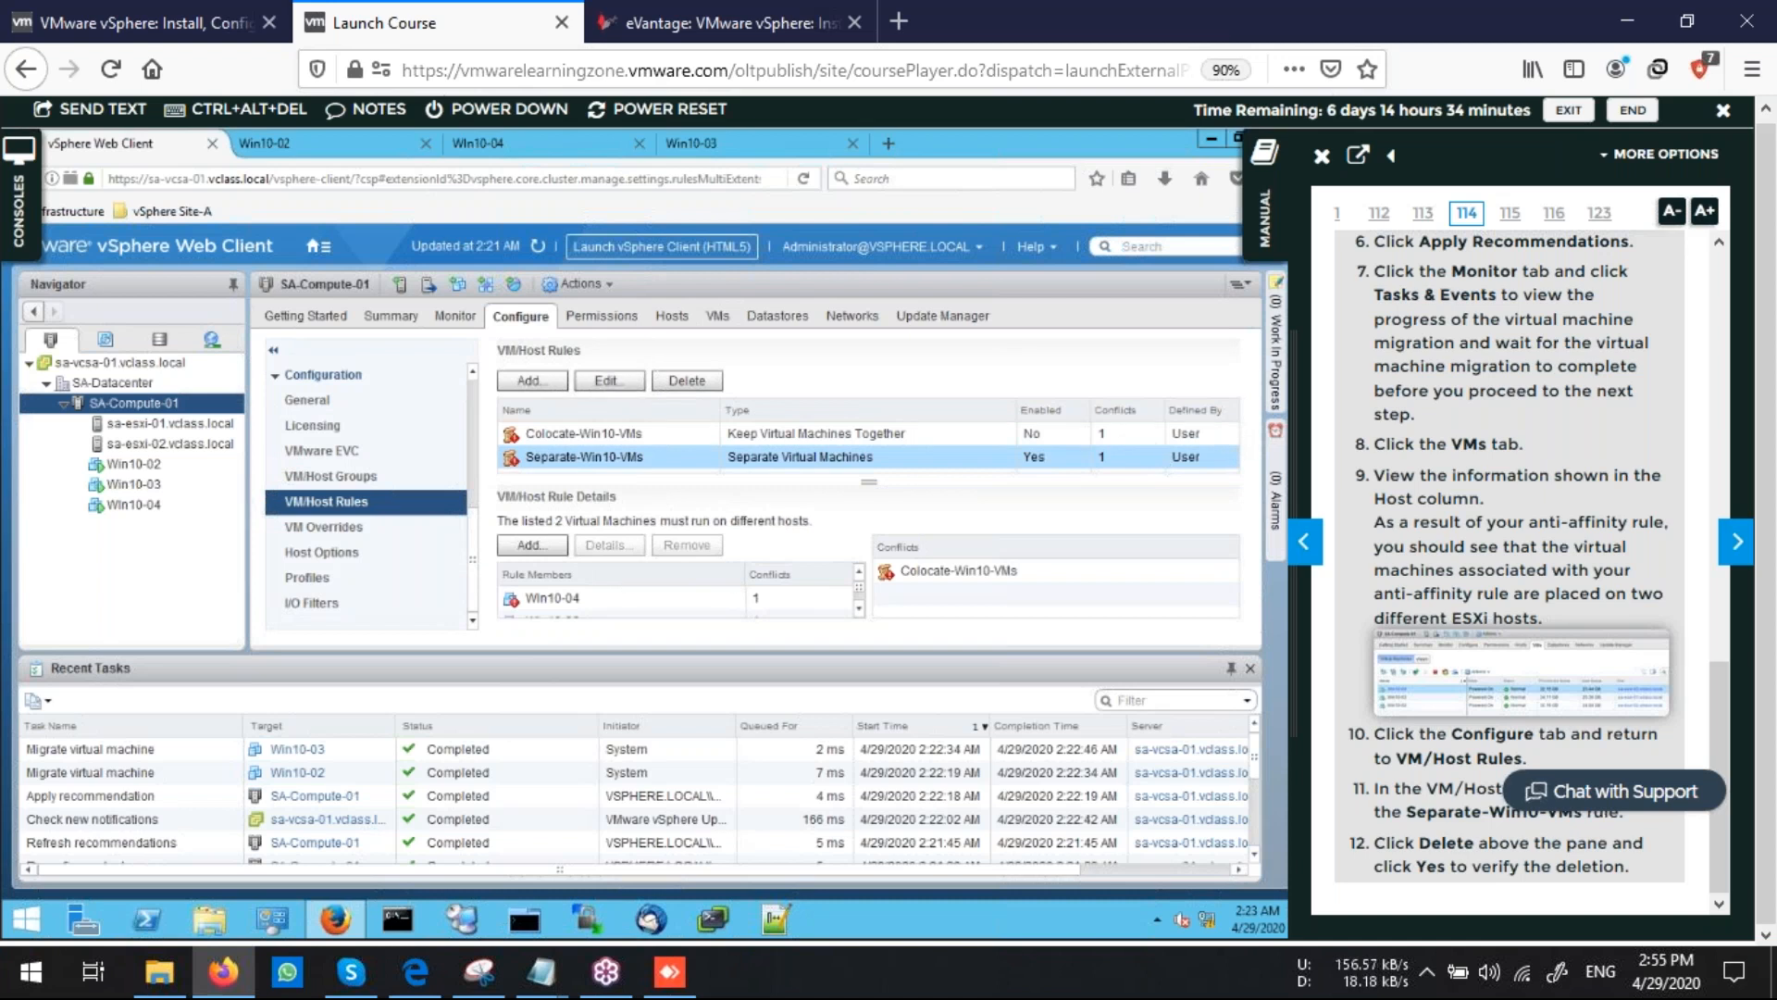
click(687, 381)
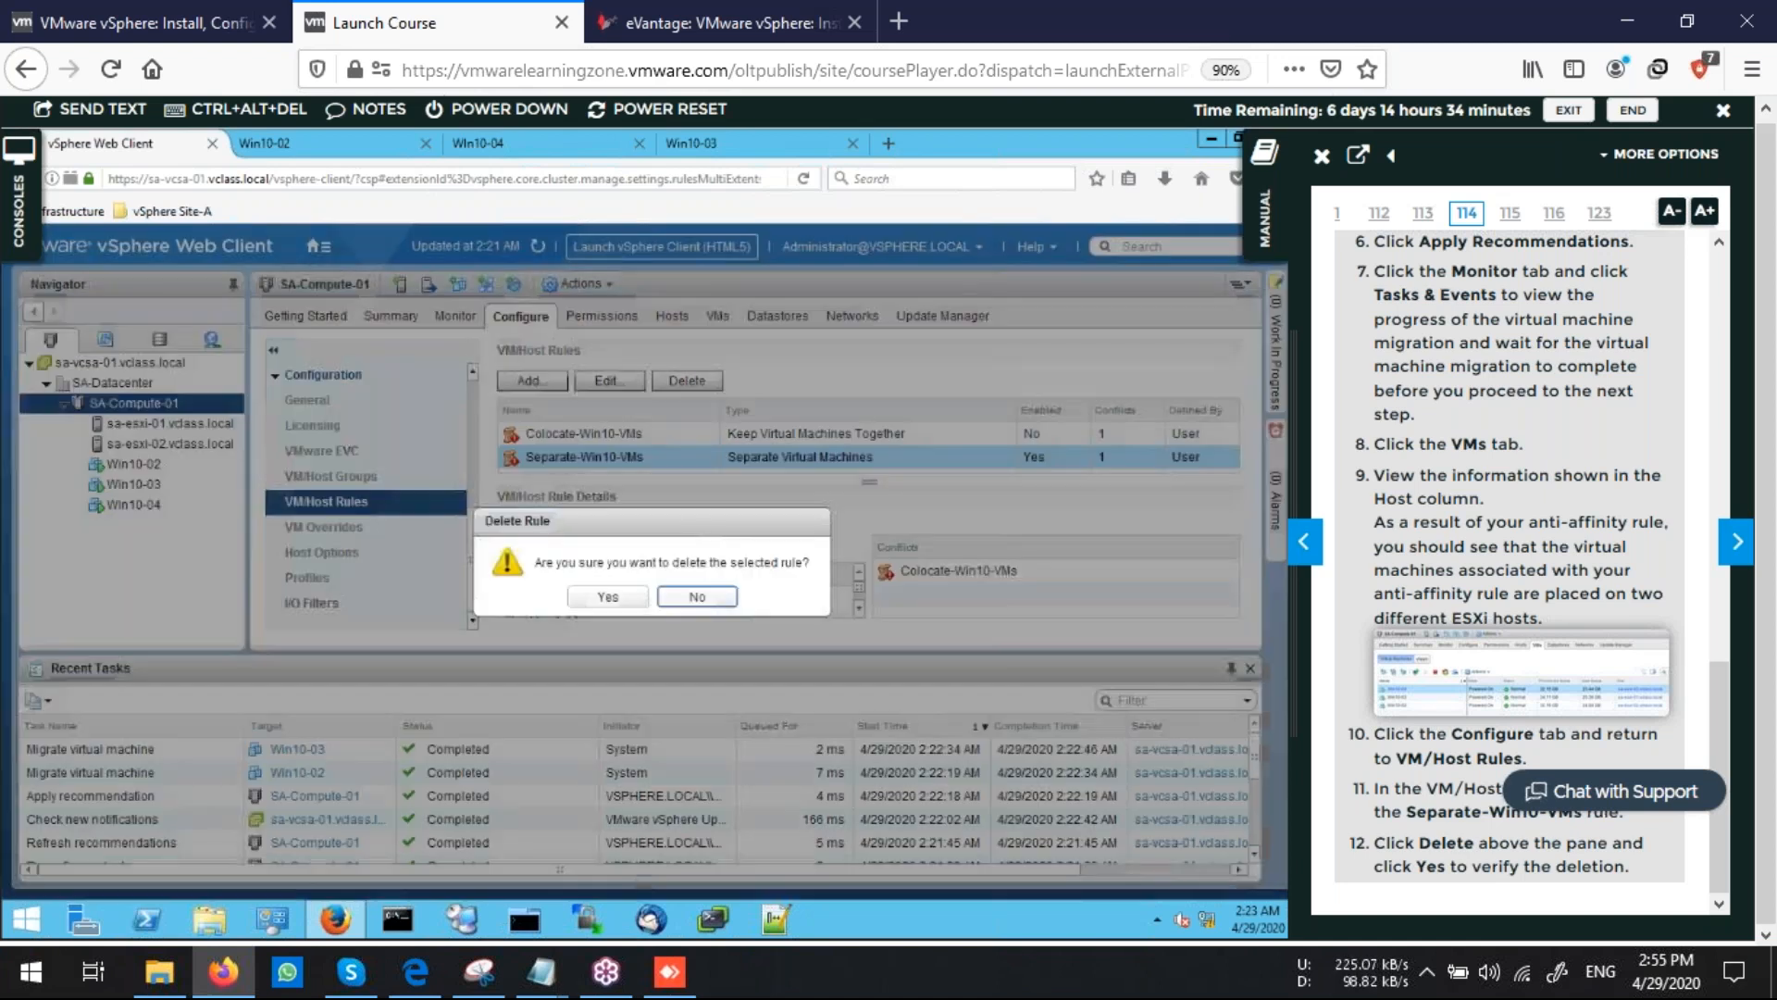
click(607, 597)
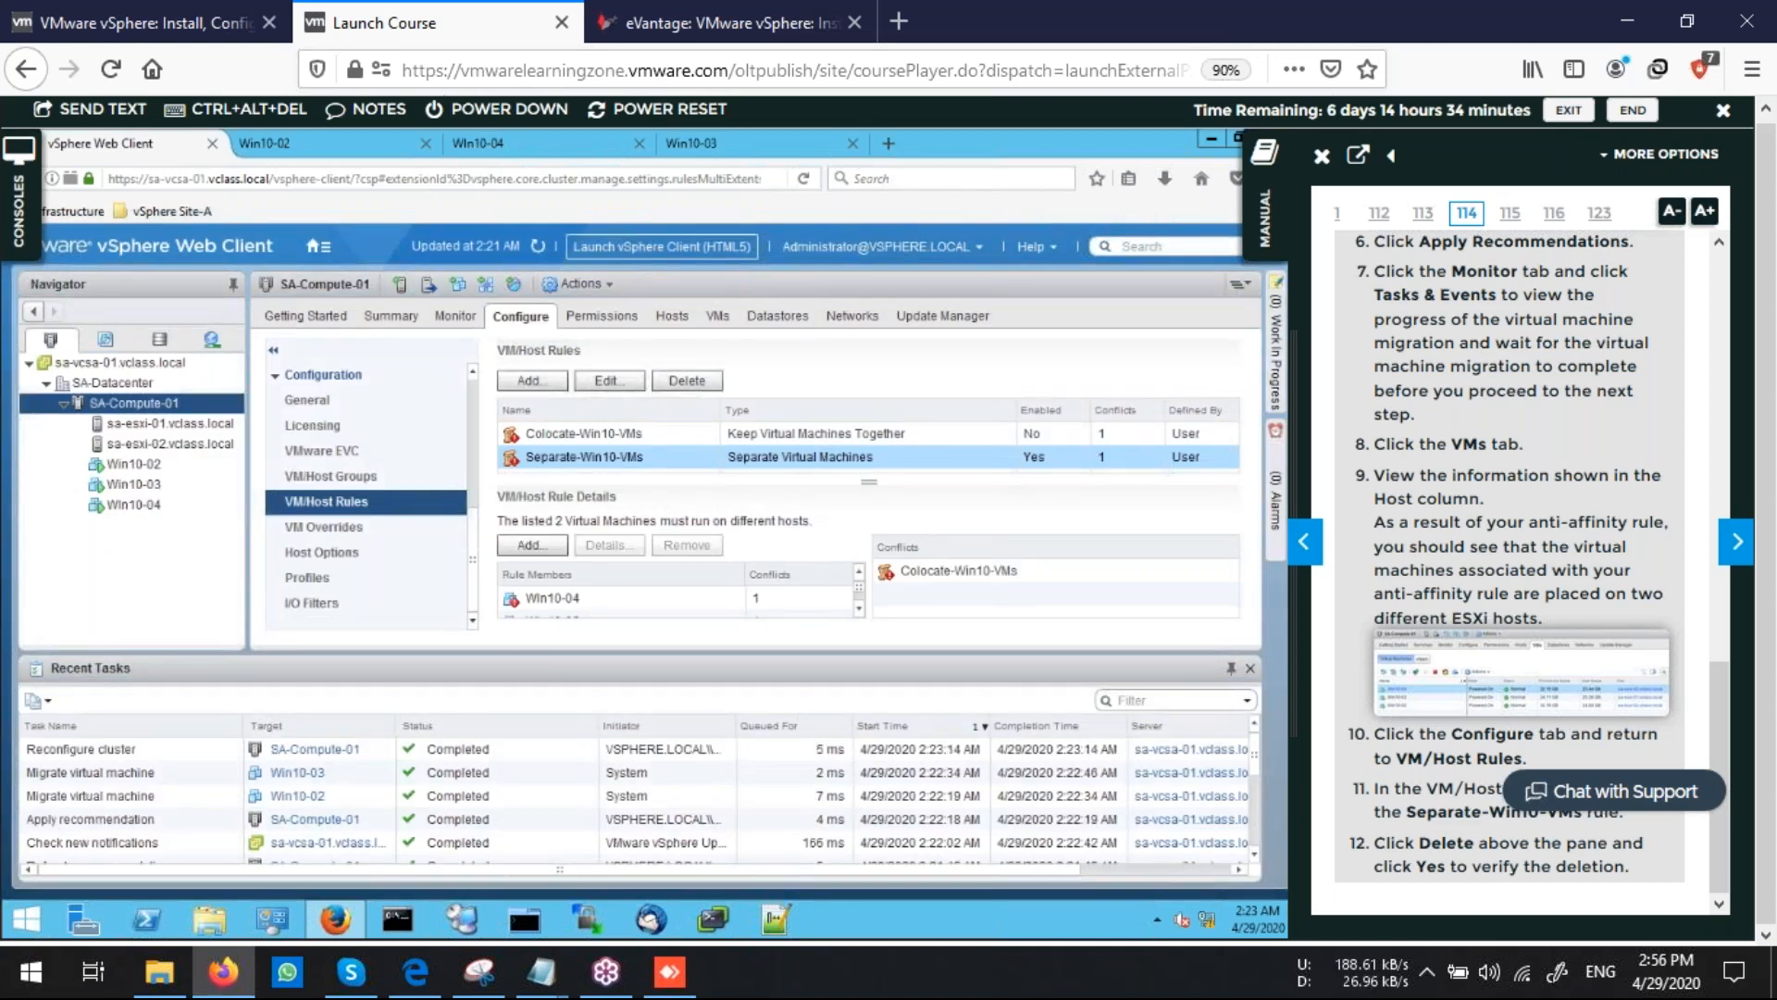
Move to Task 6 in the lab manual and start a VM/Host group named Win10-VMs
click(1736, 543)
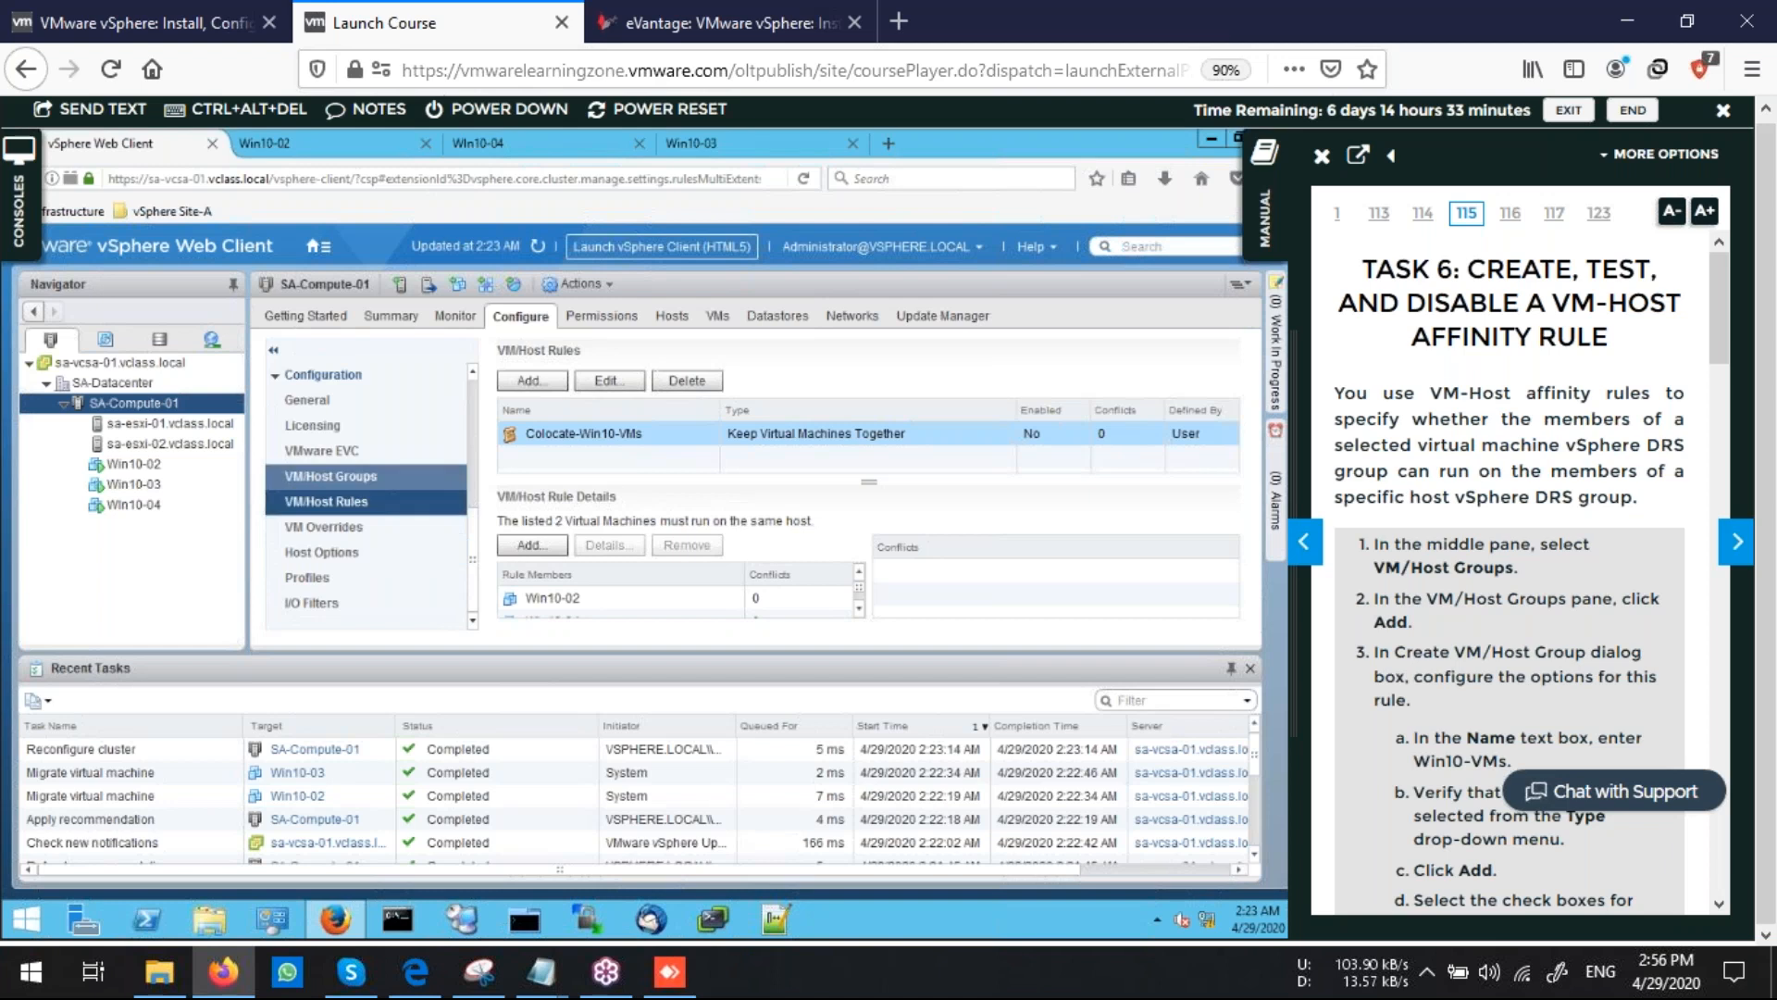
click(331, 476)
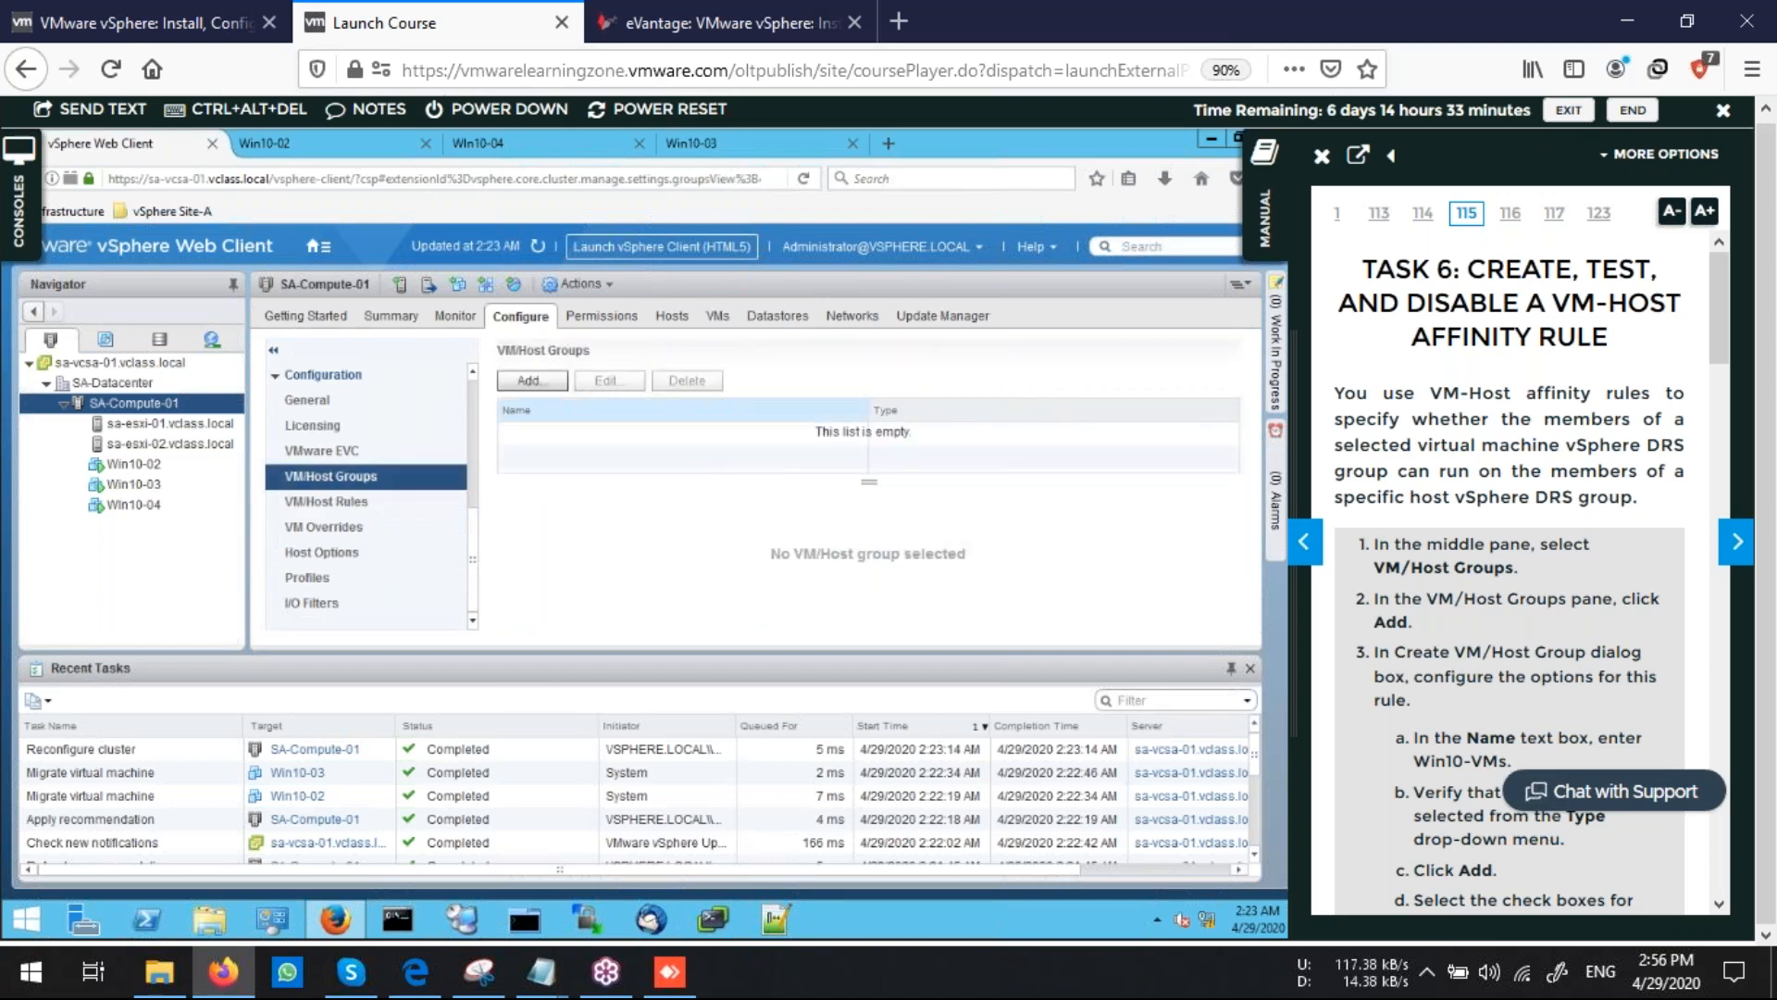
click(533, 380)
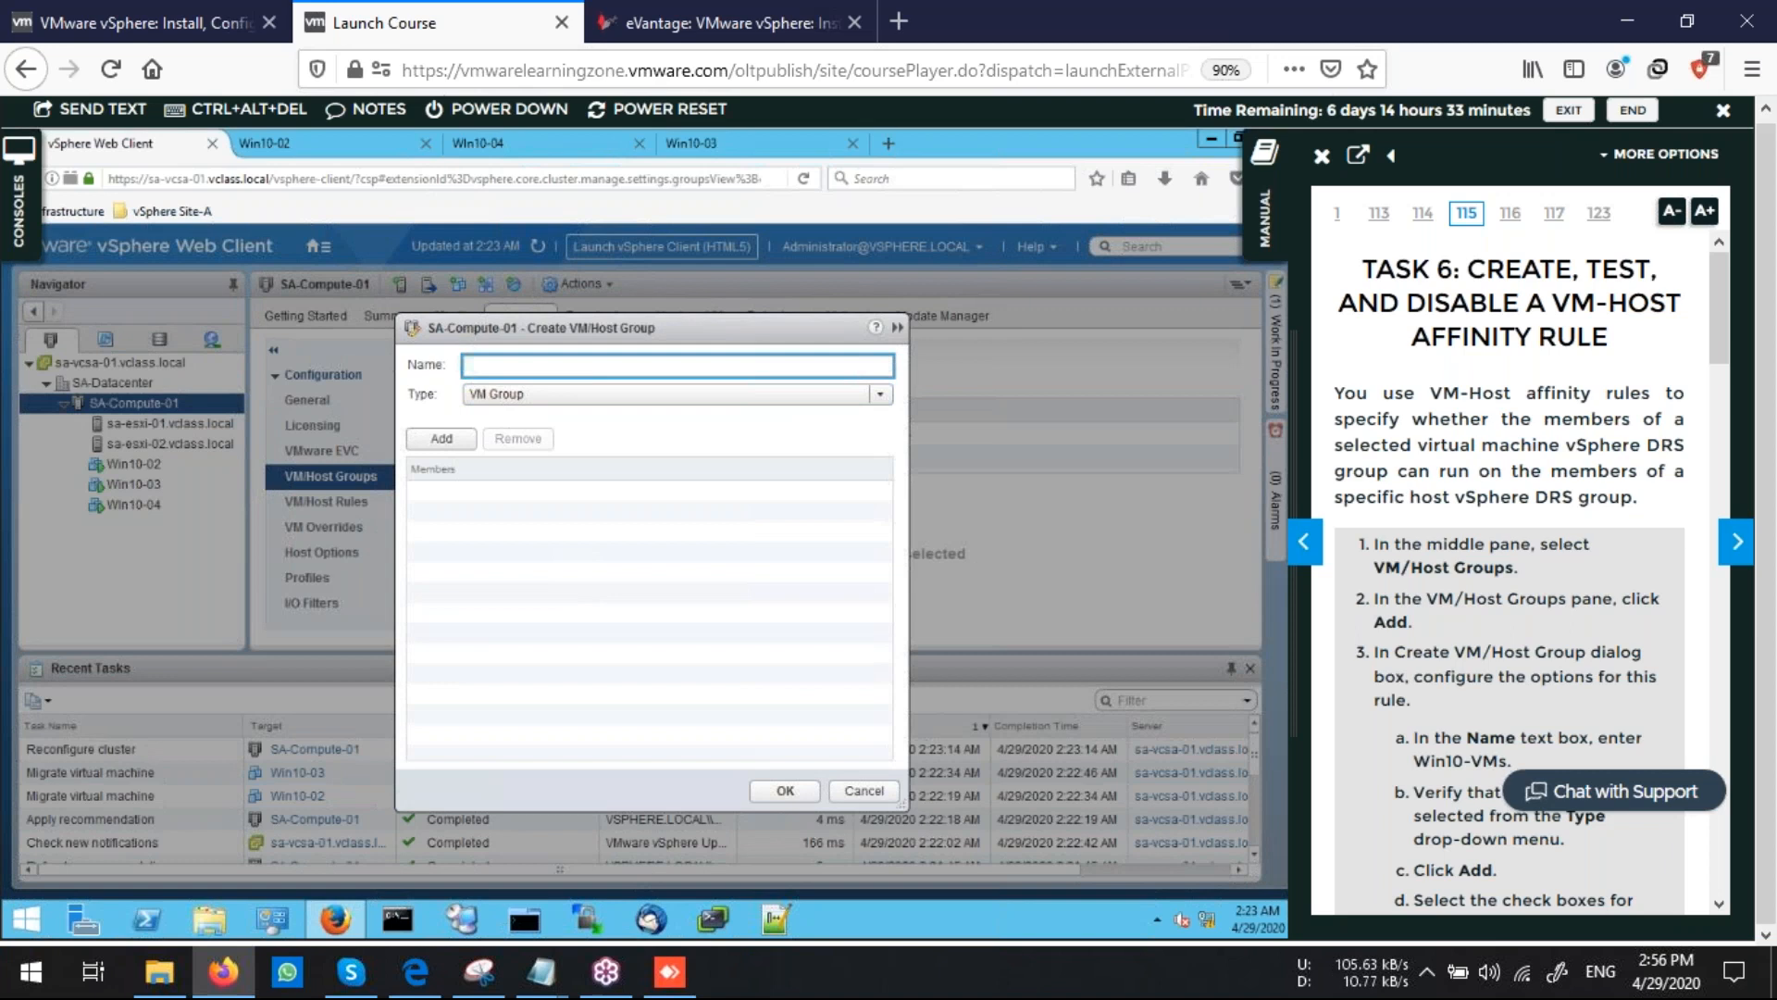
text(Win10-VMs)
key(Tab)
scroll(1575, 584, down, 3)
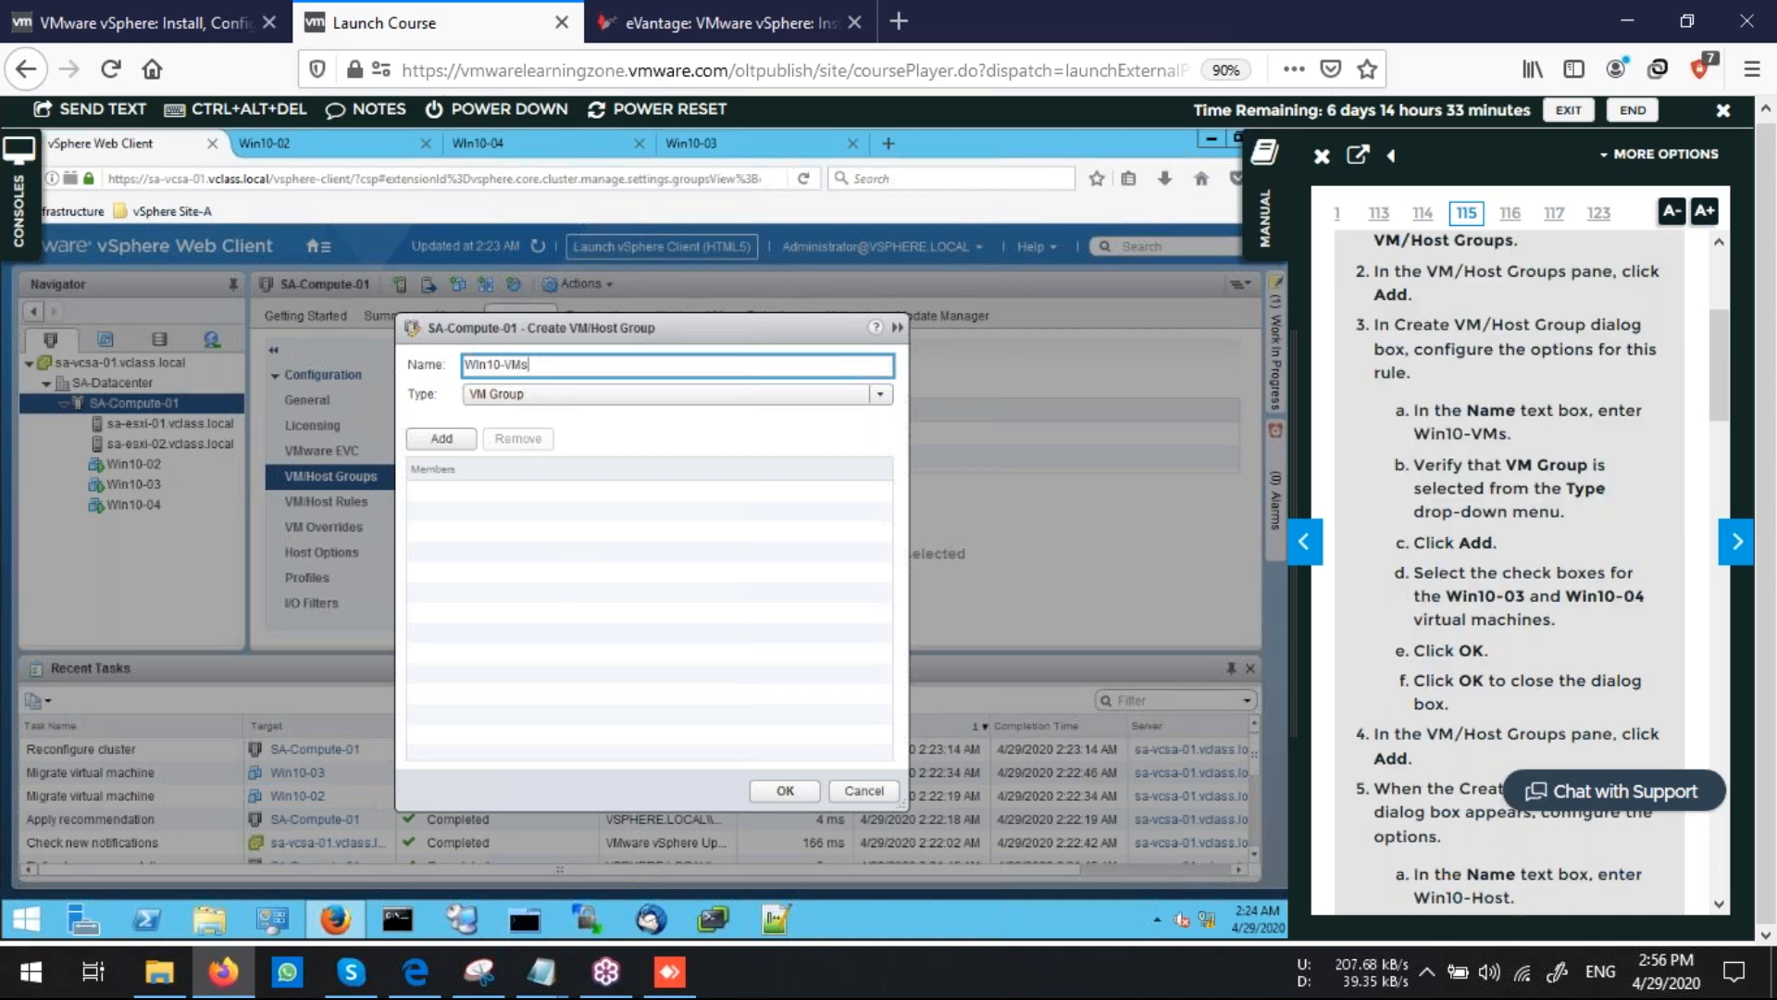
Add Win10-04 and Win10-03 as members of the Win10-VMs group and save it
click(441, 438)
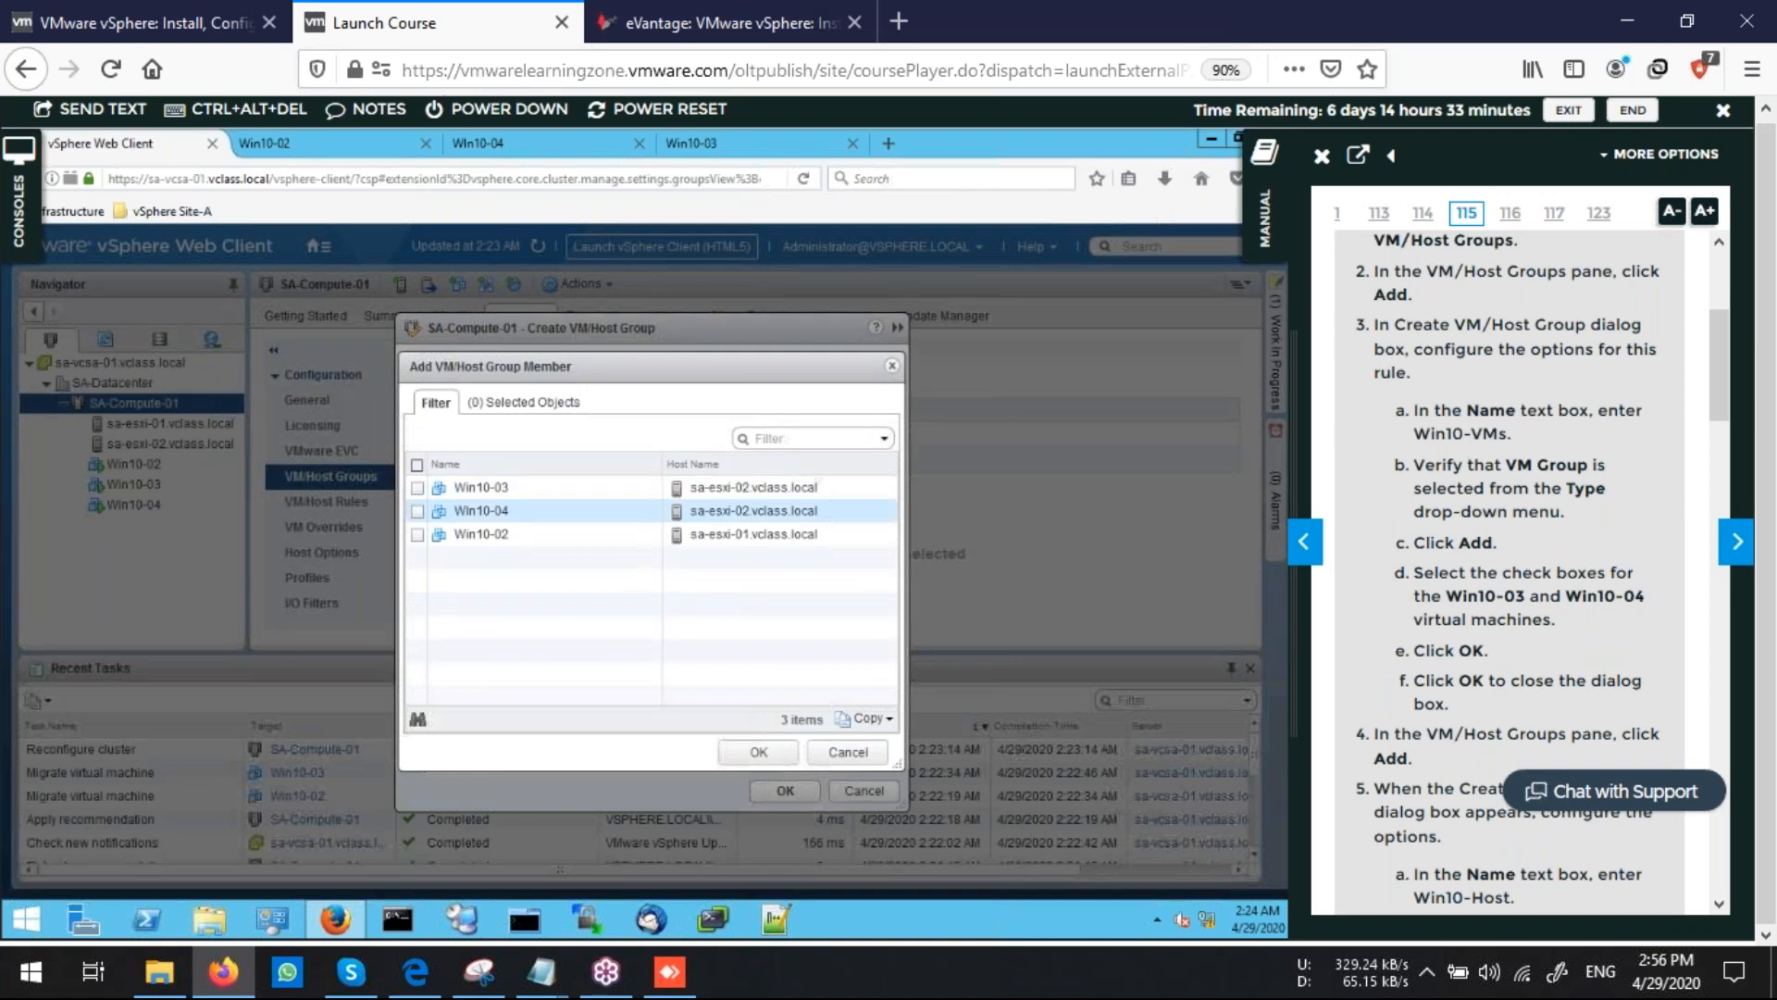
click(417, 511)
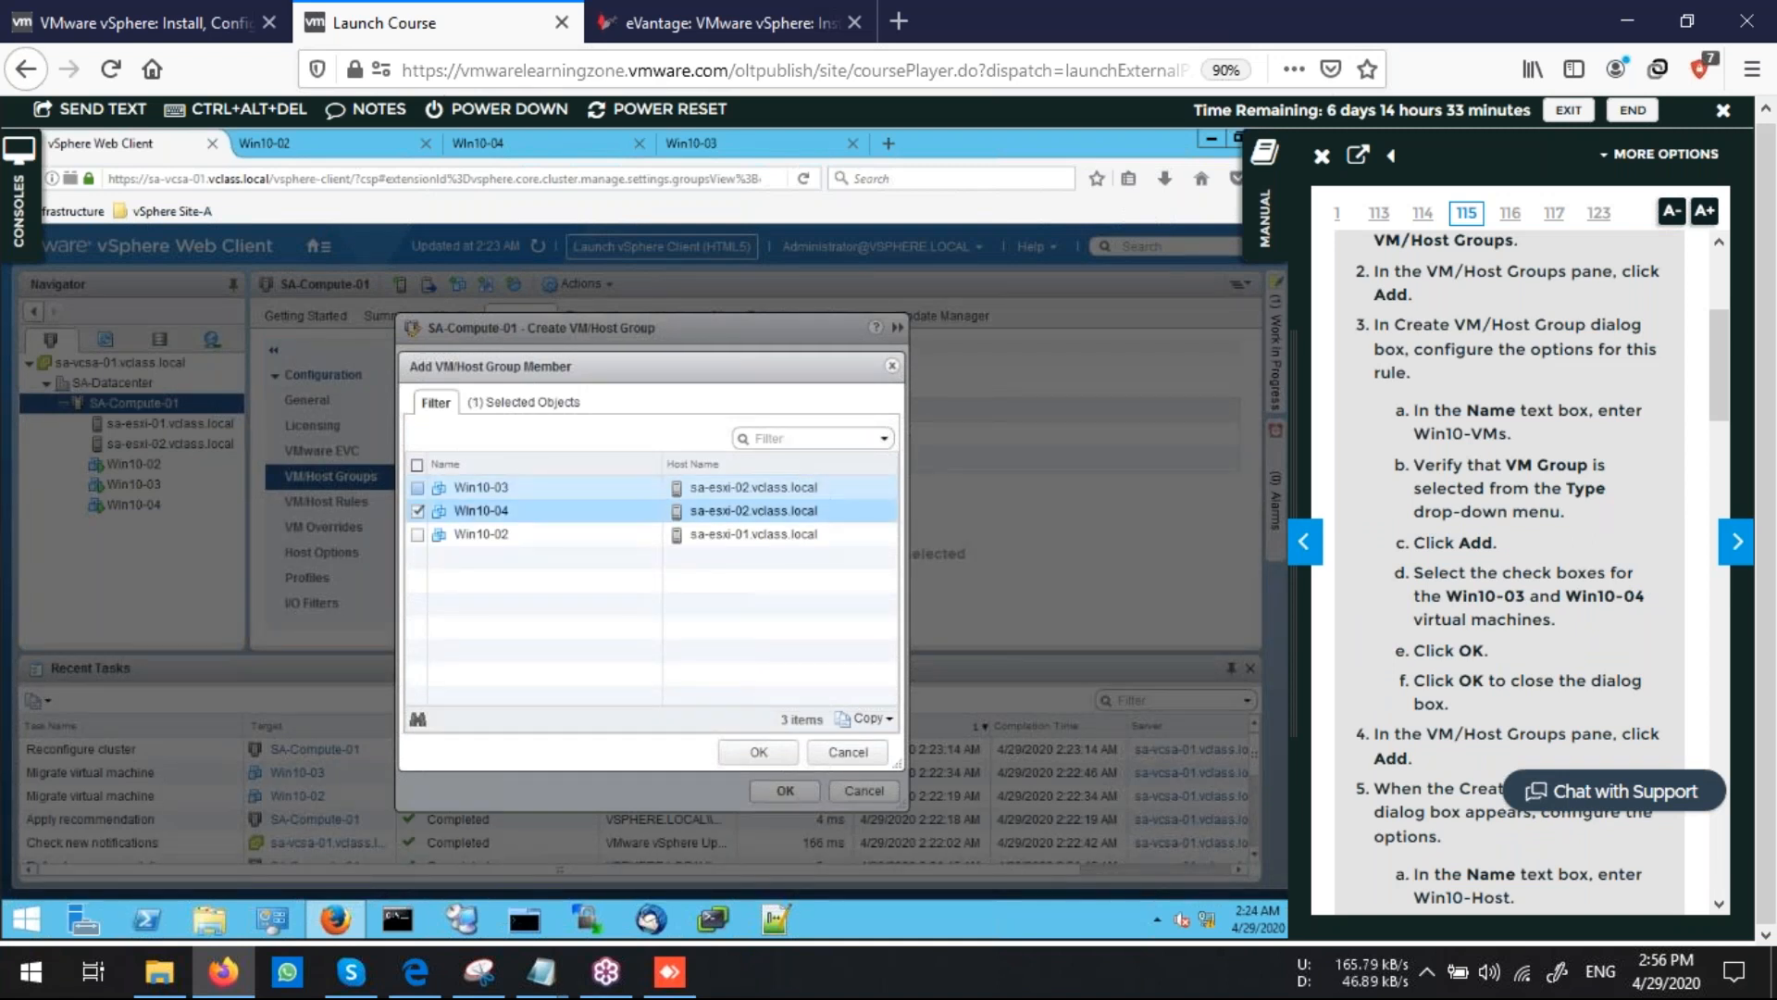
click(418, 488)
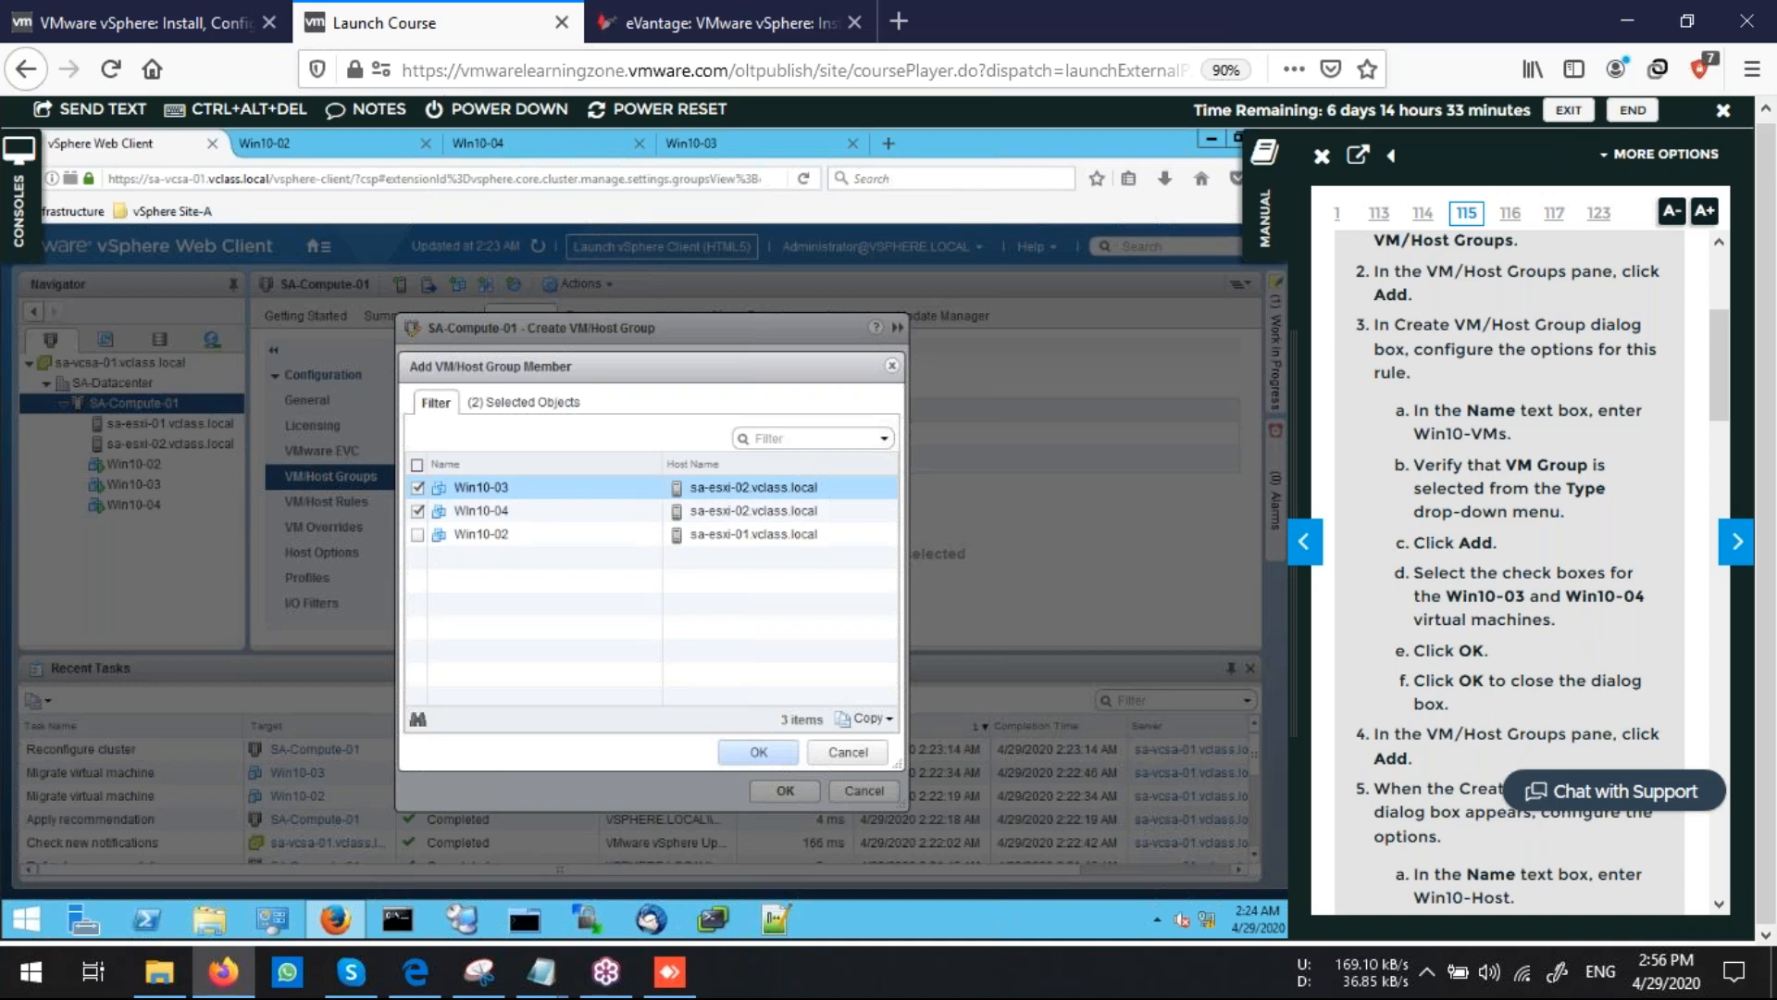
click(758, 751)
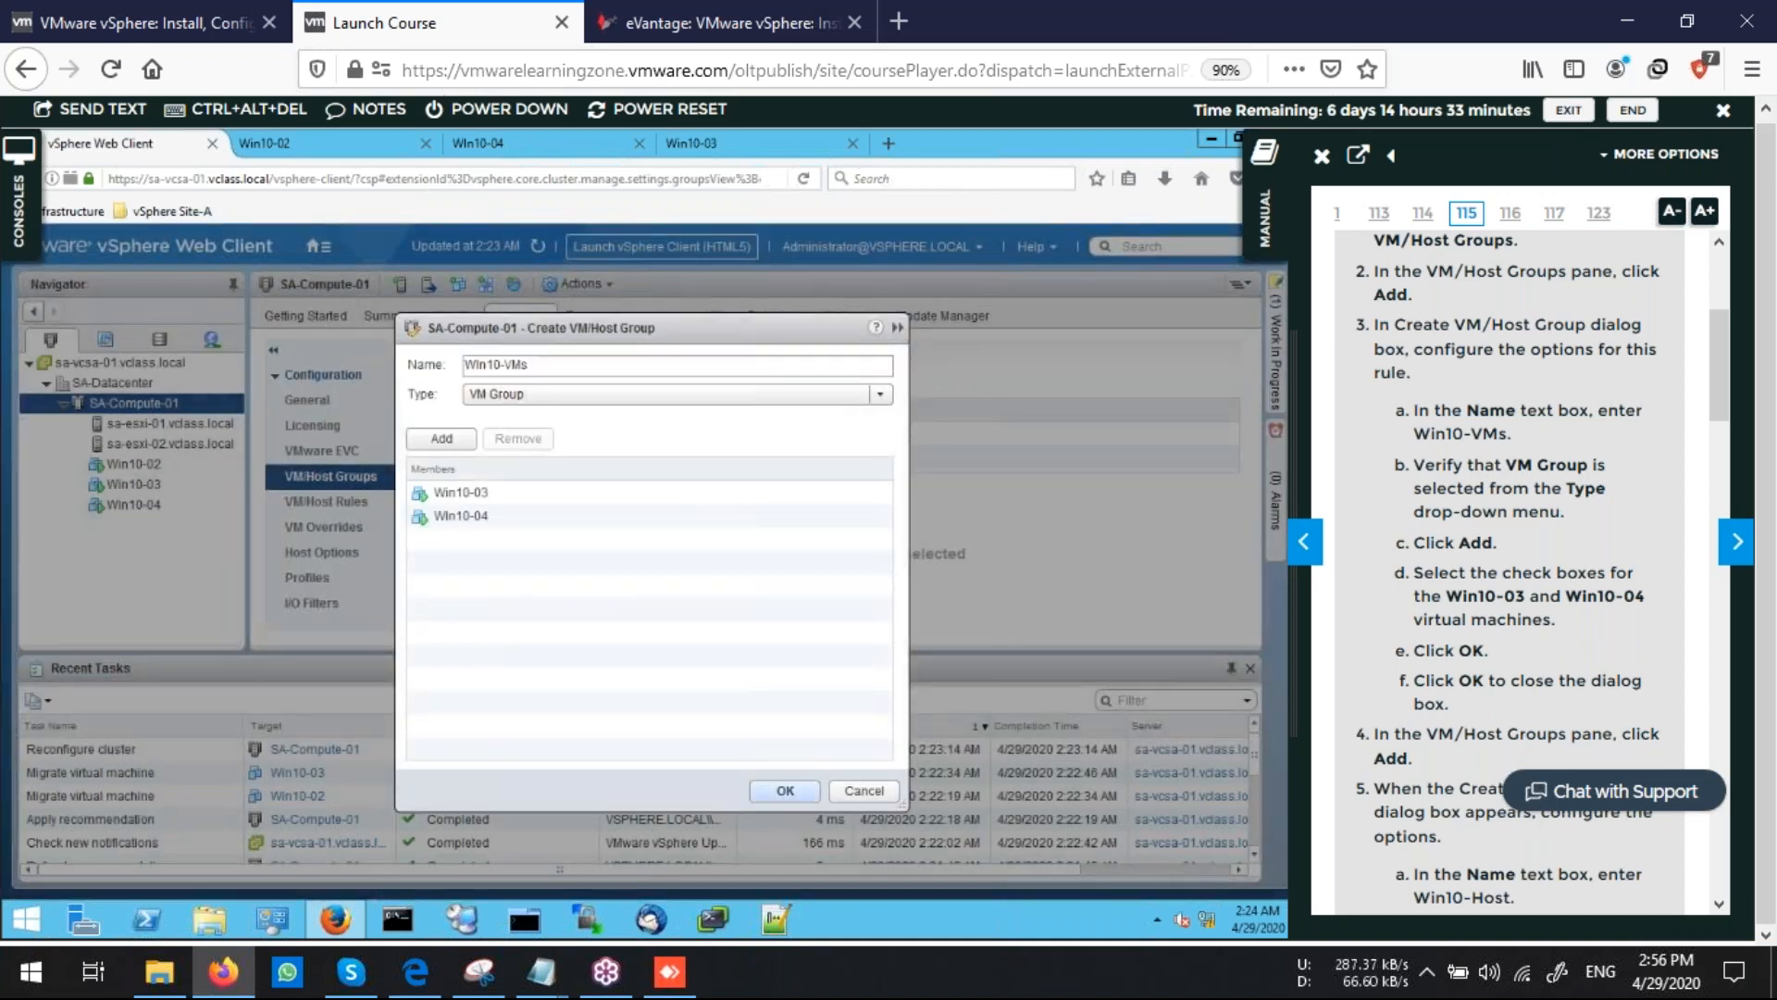
click(785, 790)
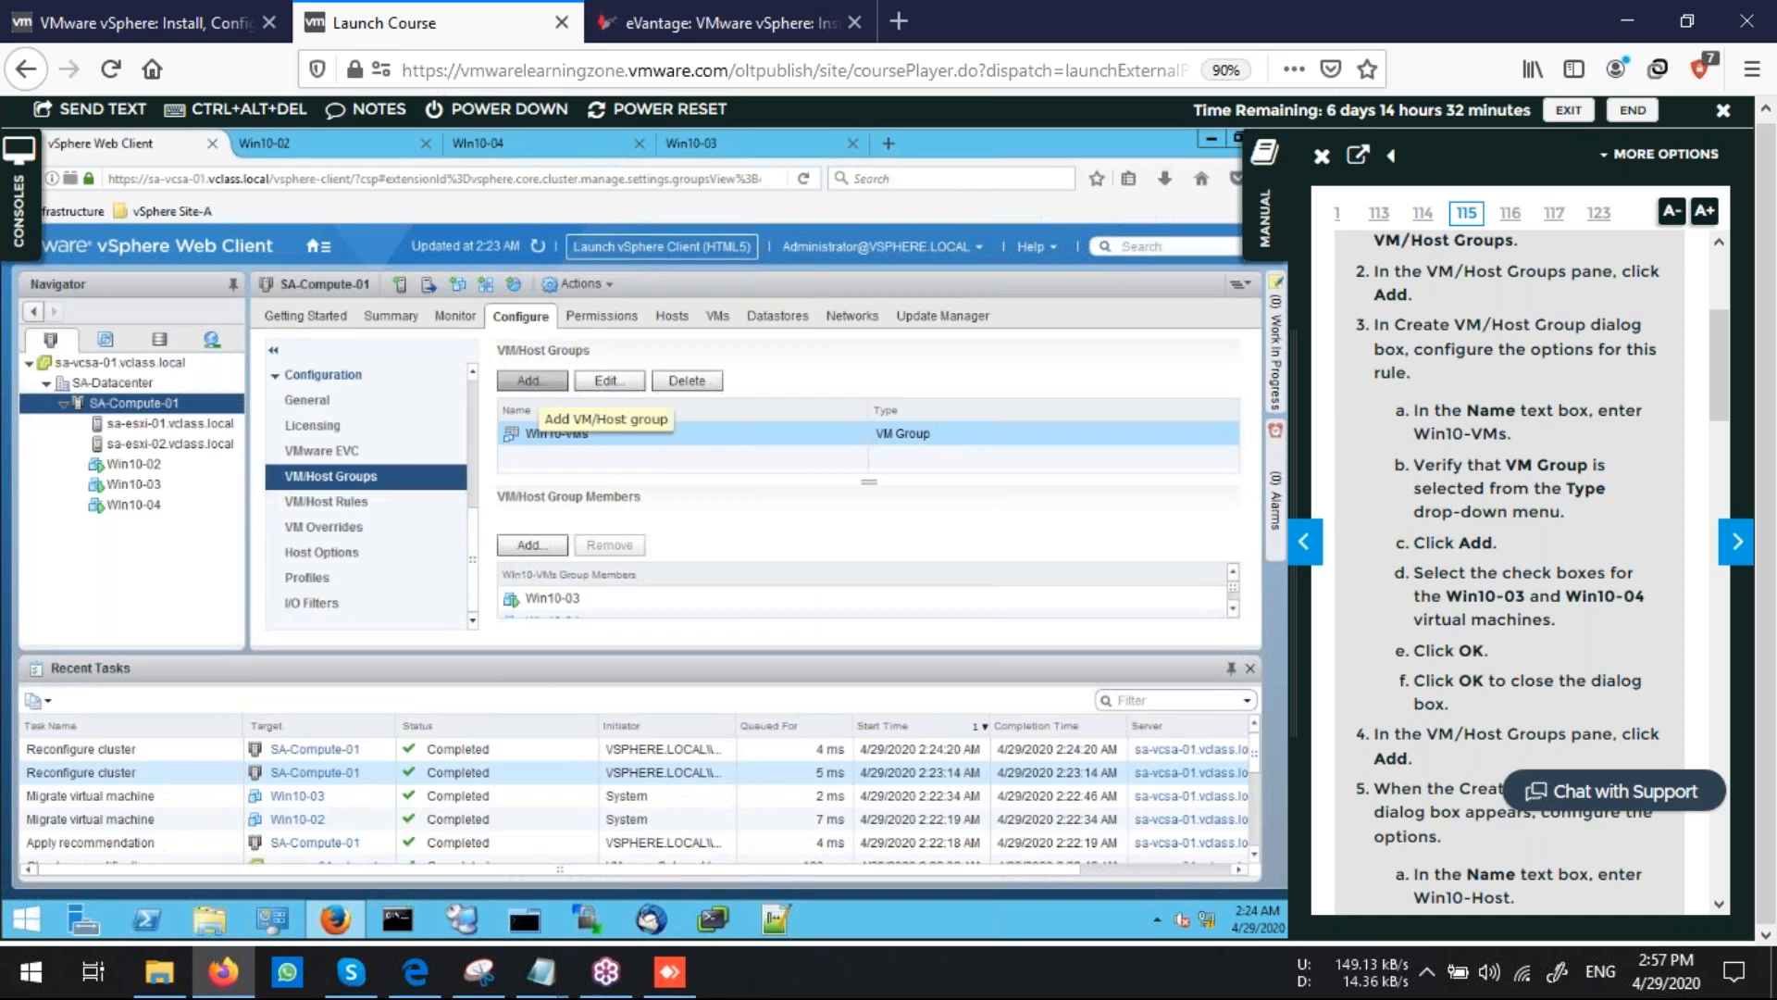
Start a second VM/Host group on the cluster and name it Host Group
click(531, 380)
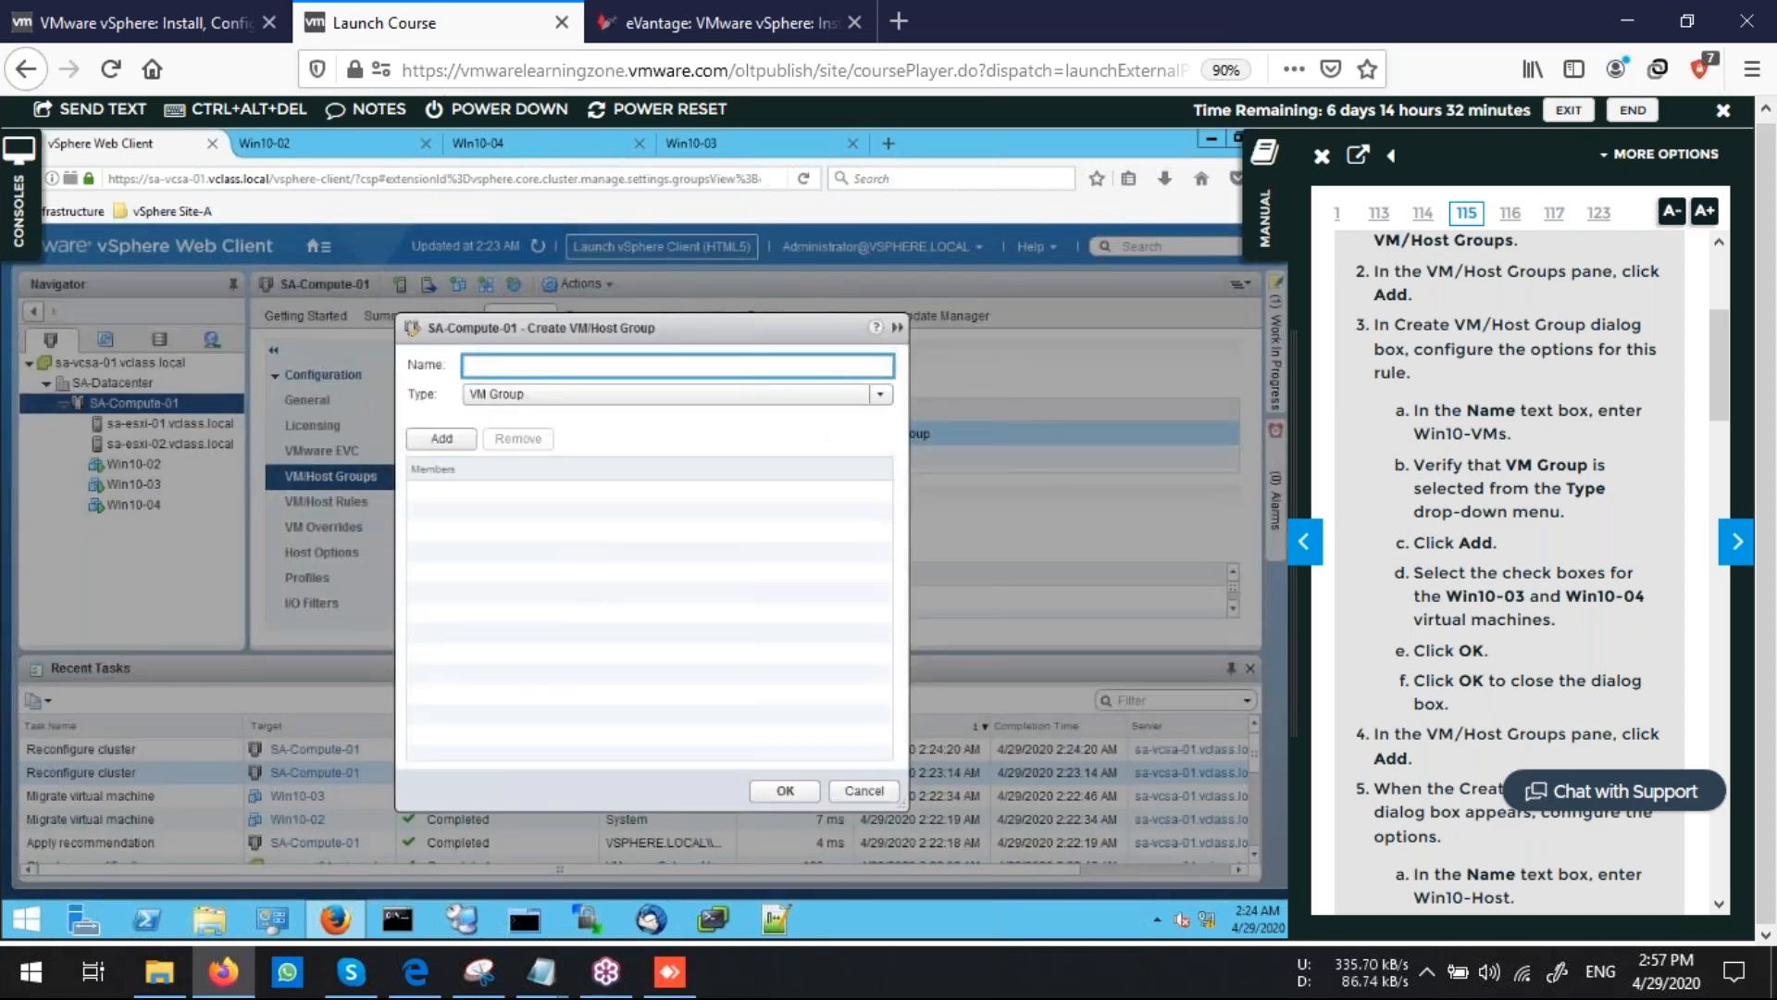
scroll(1400, 460, down, 5)
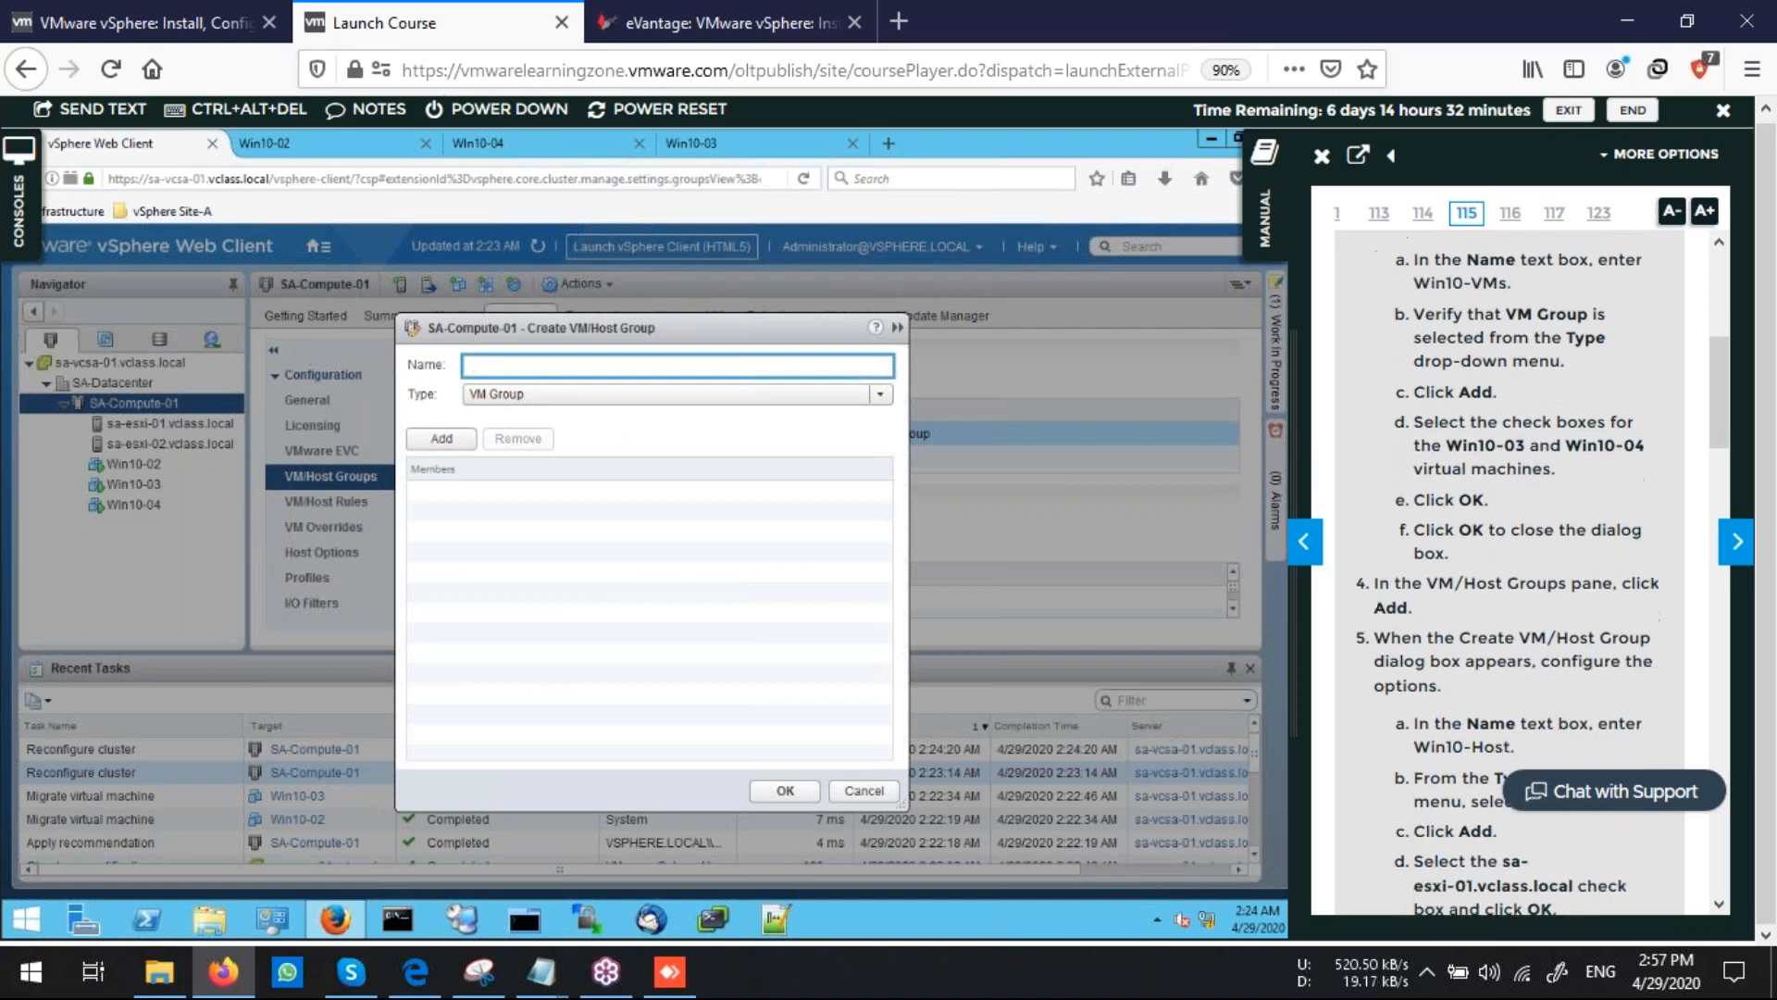
scroll(1518, 555, down, 2)
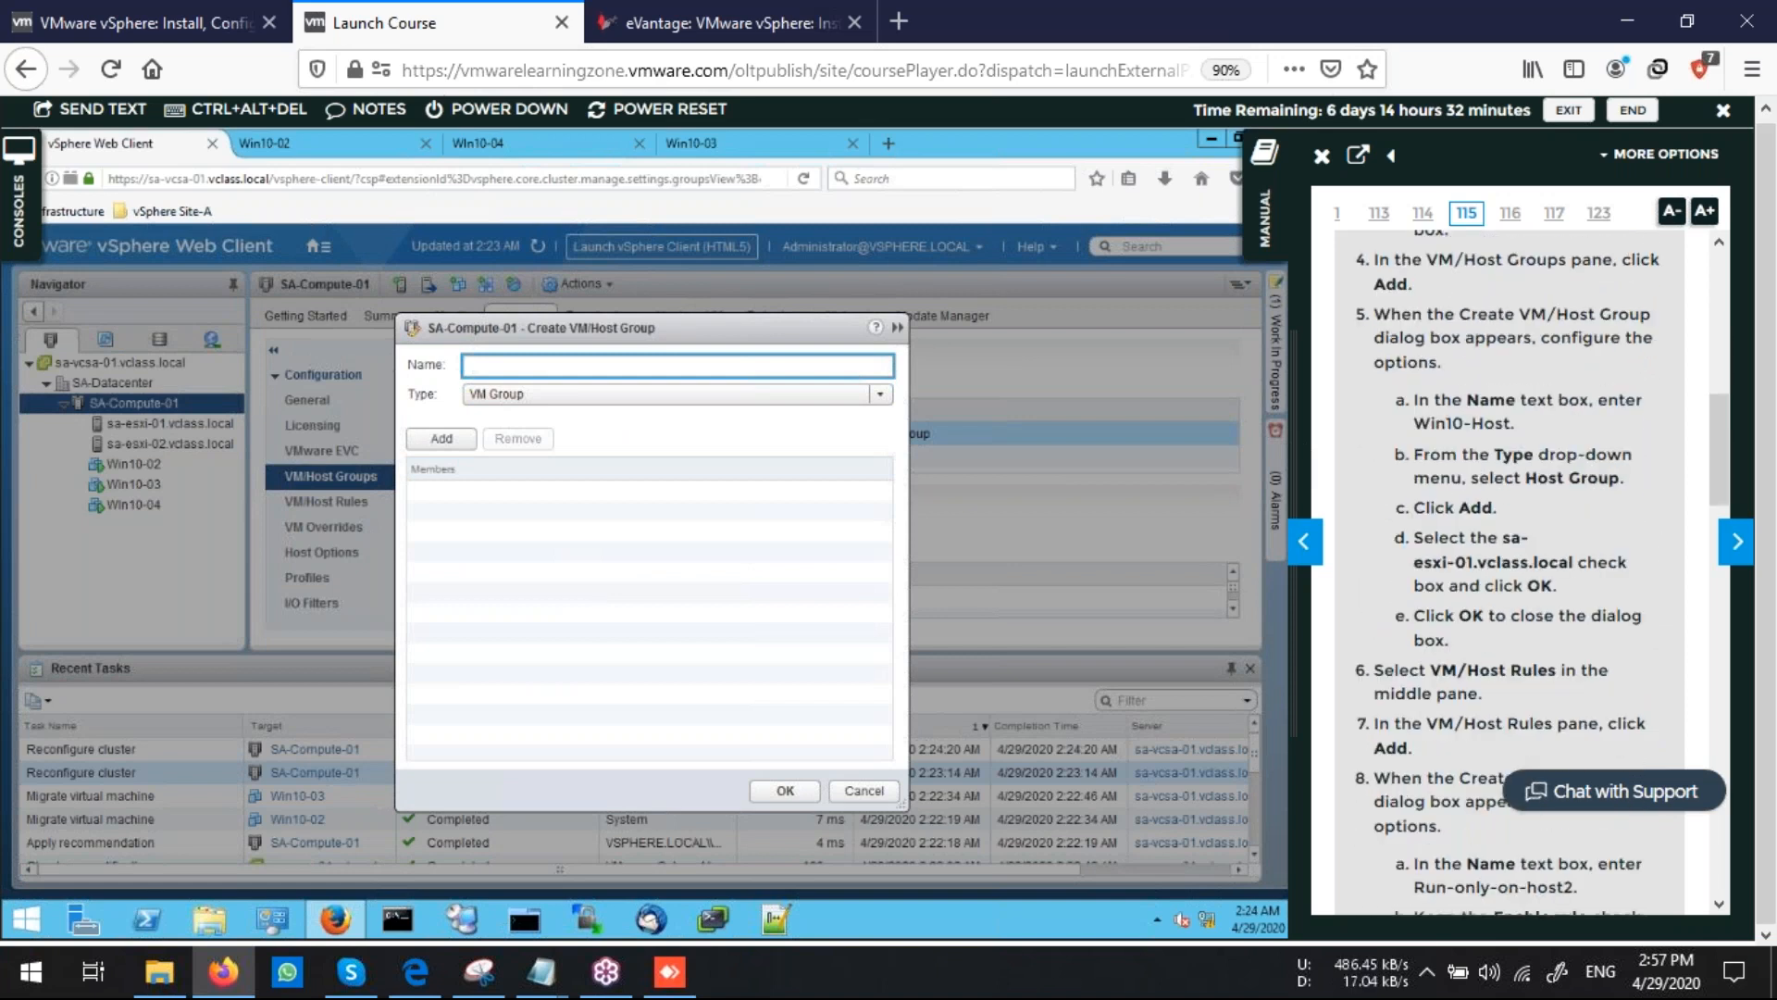
scroll(1518, 555, down, 1)
text(HOst)
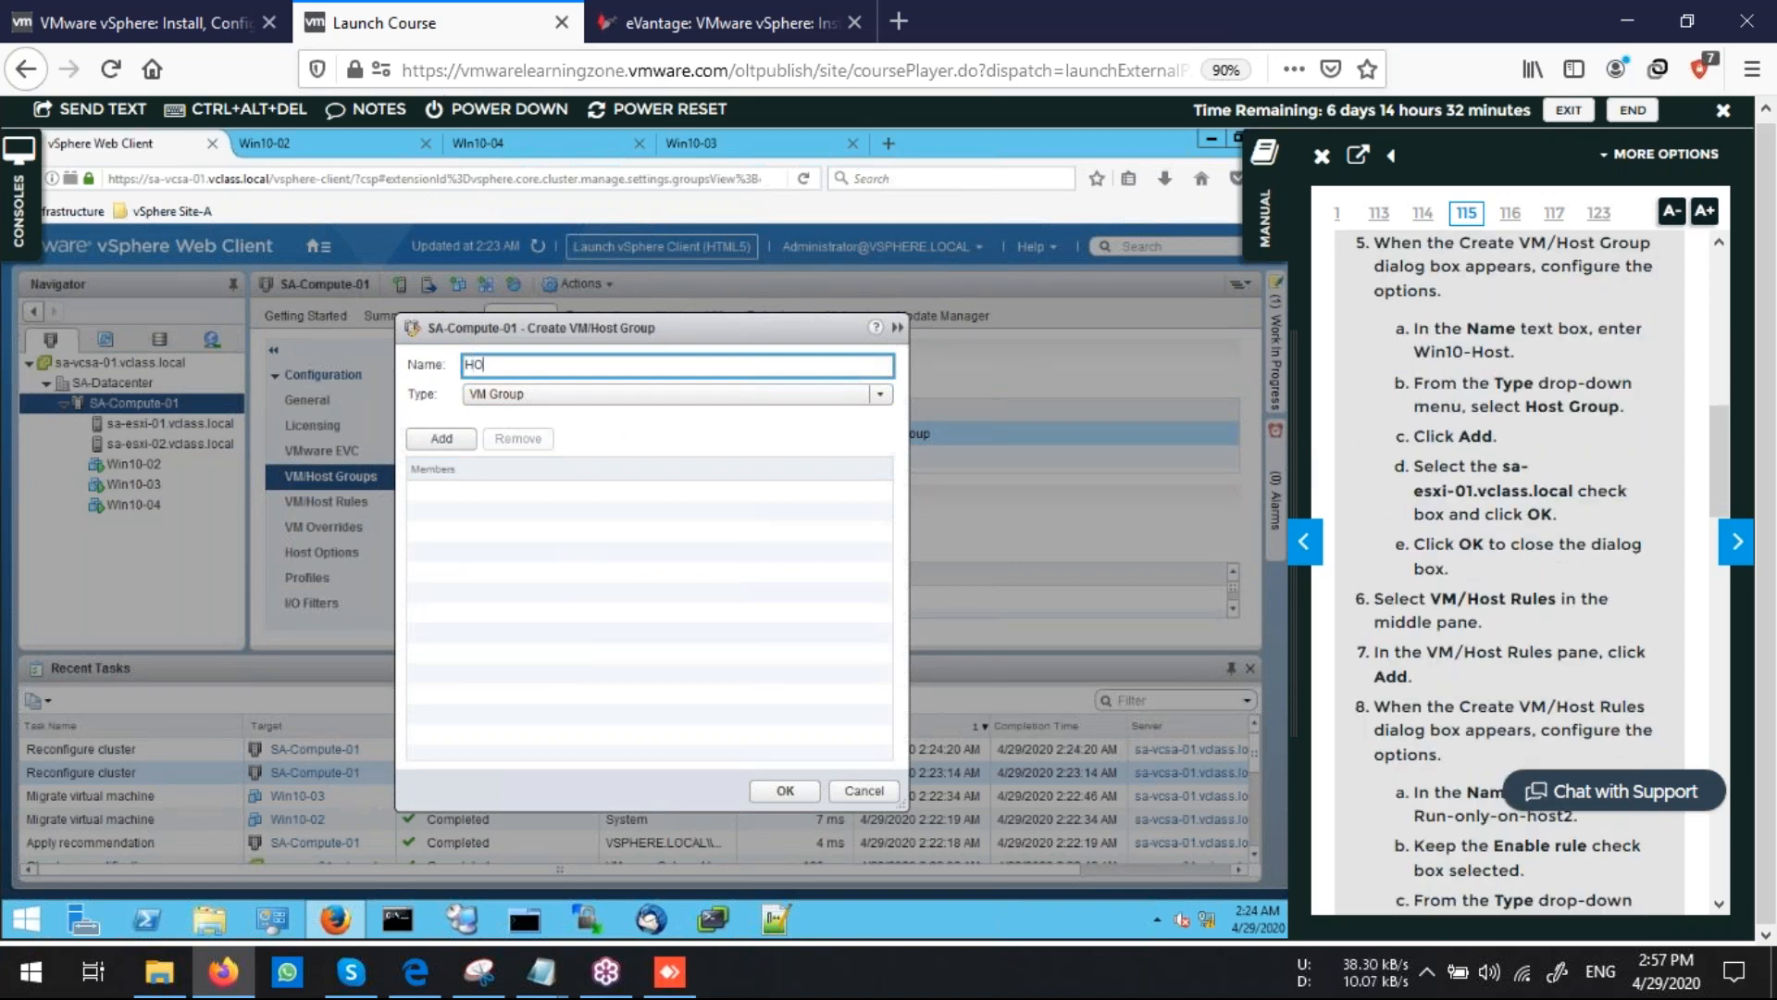
key(BackSpace)
key(BackSpace)
key(BackSpace)
text(ost Group)
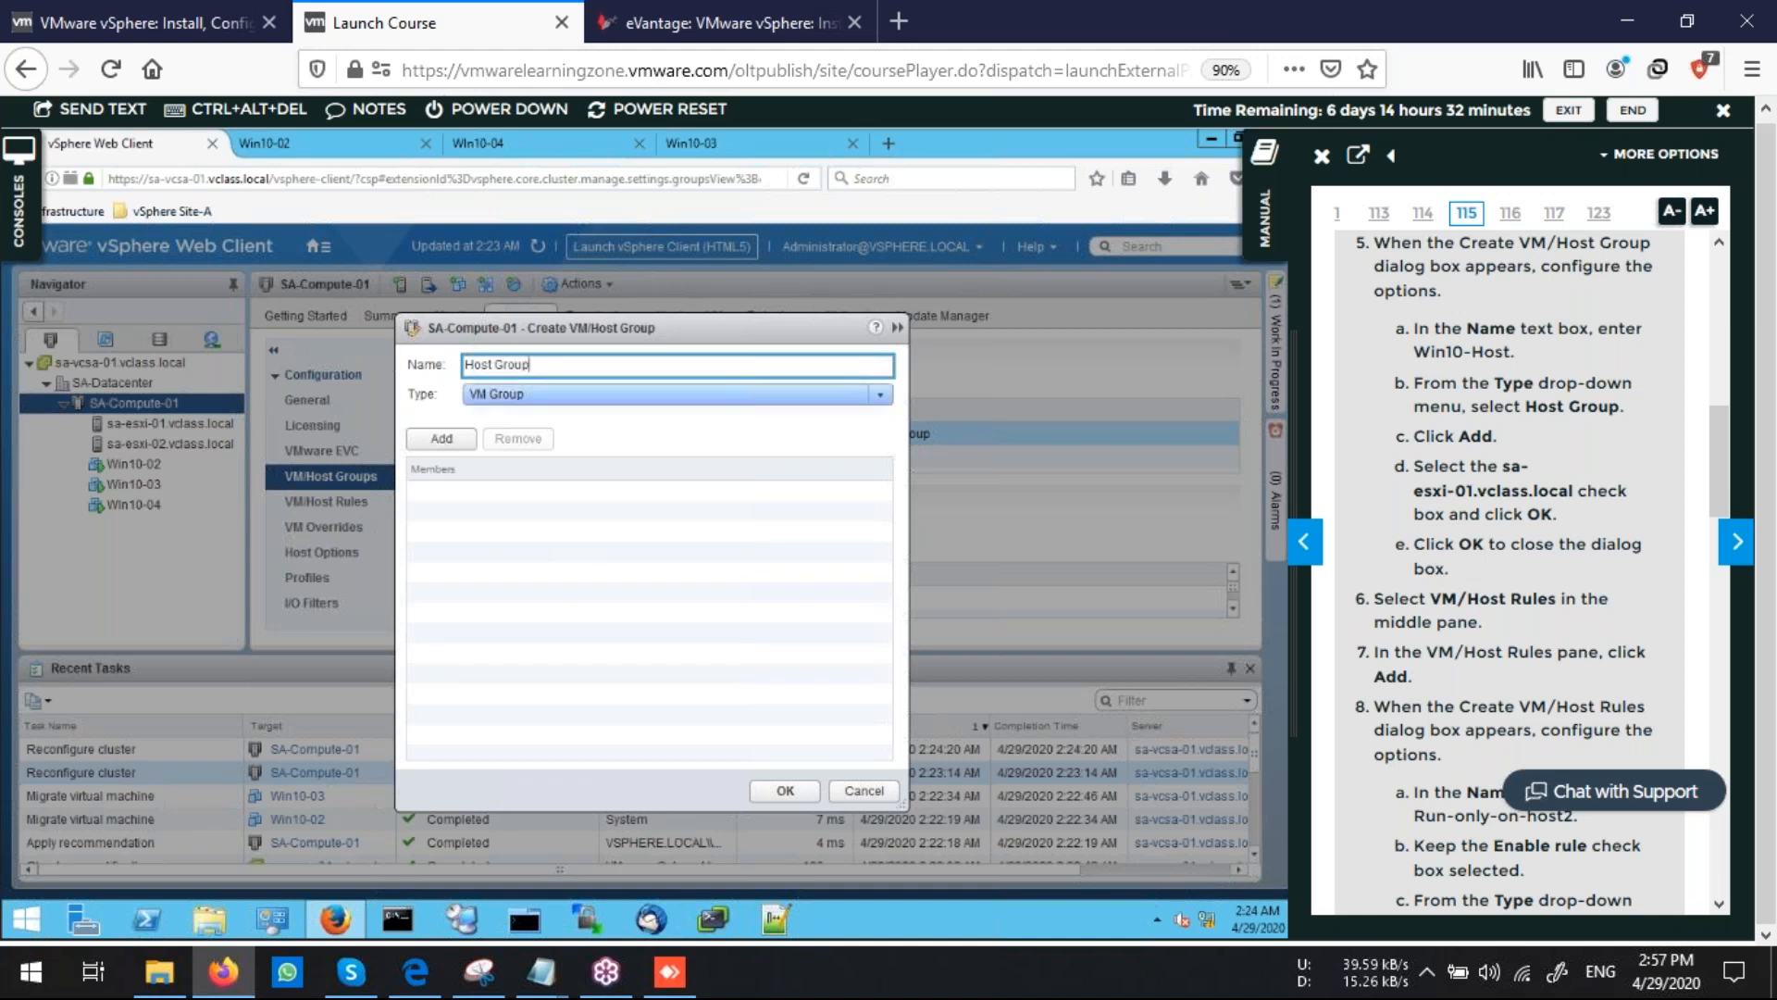
Set the group type to Host Group, add sa-esxi-01.vclass.local as its member and save it
click(677, 394)
click(519, 439)
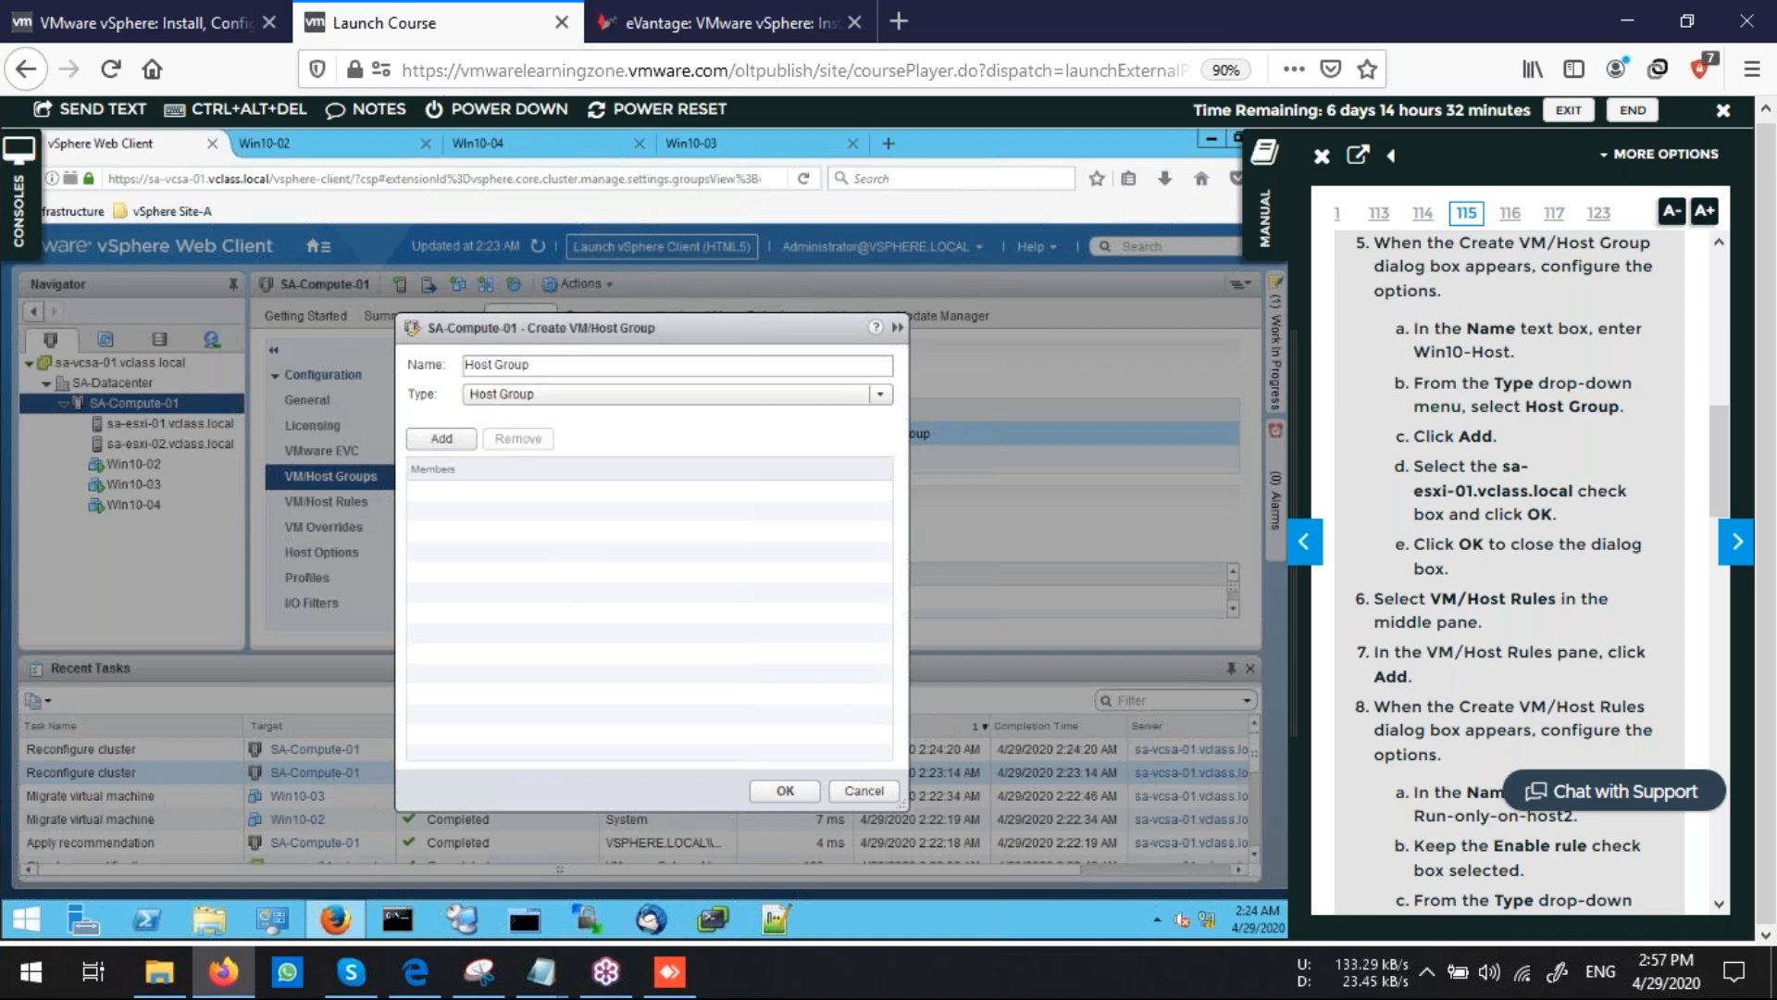
click(441, 438)
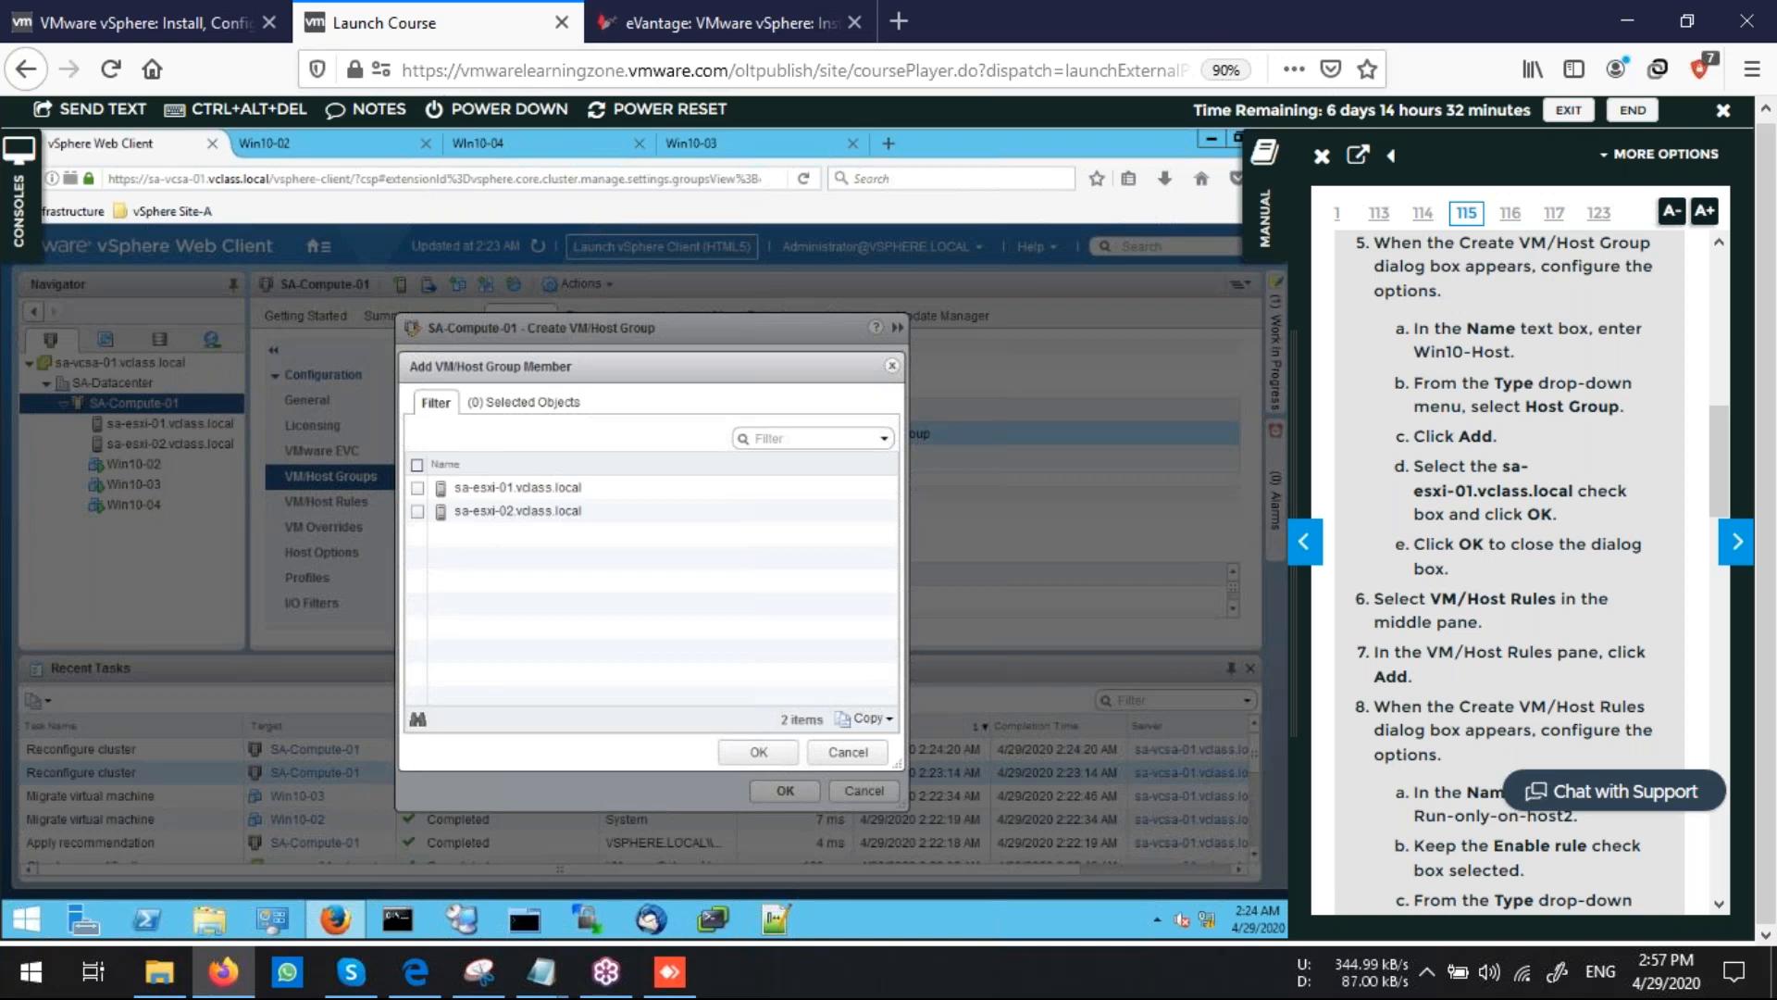
click(417, 488)
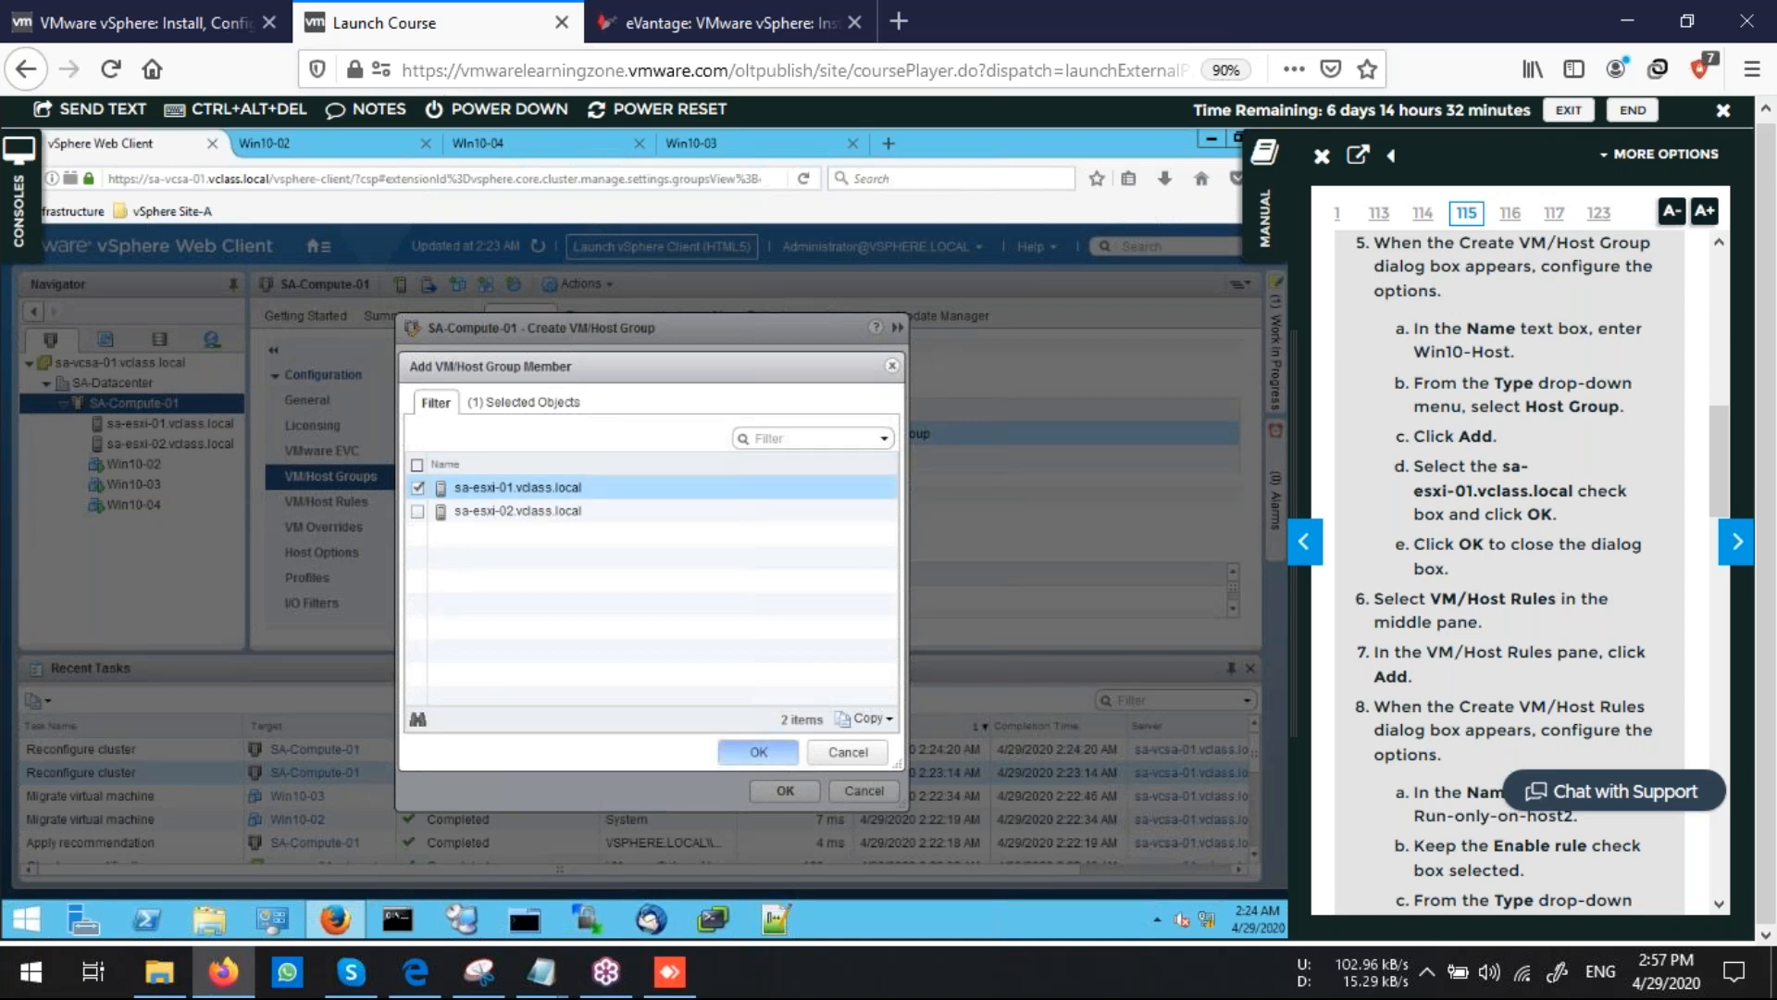
click(758, 752)
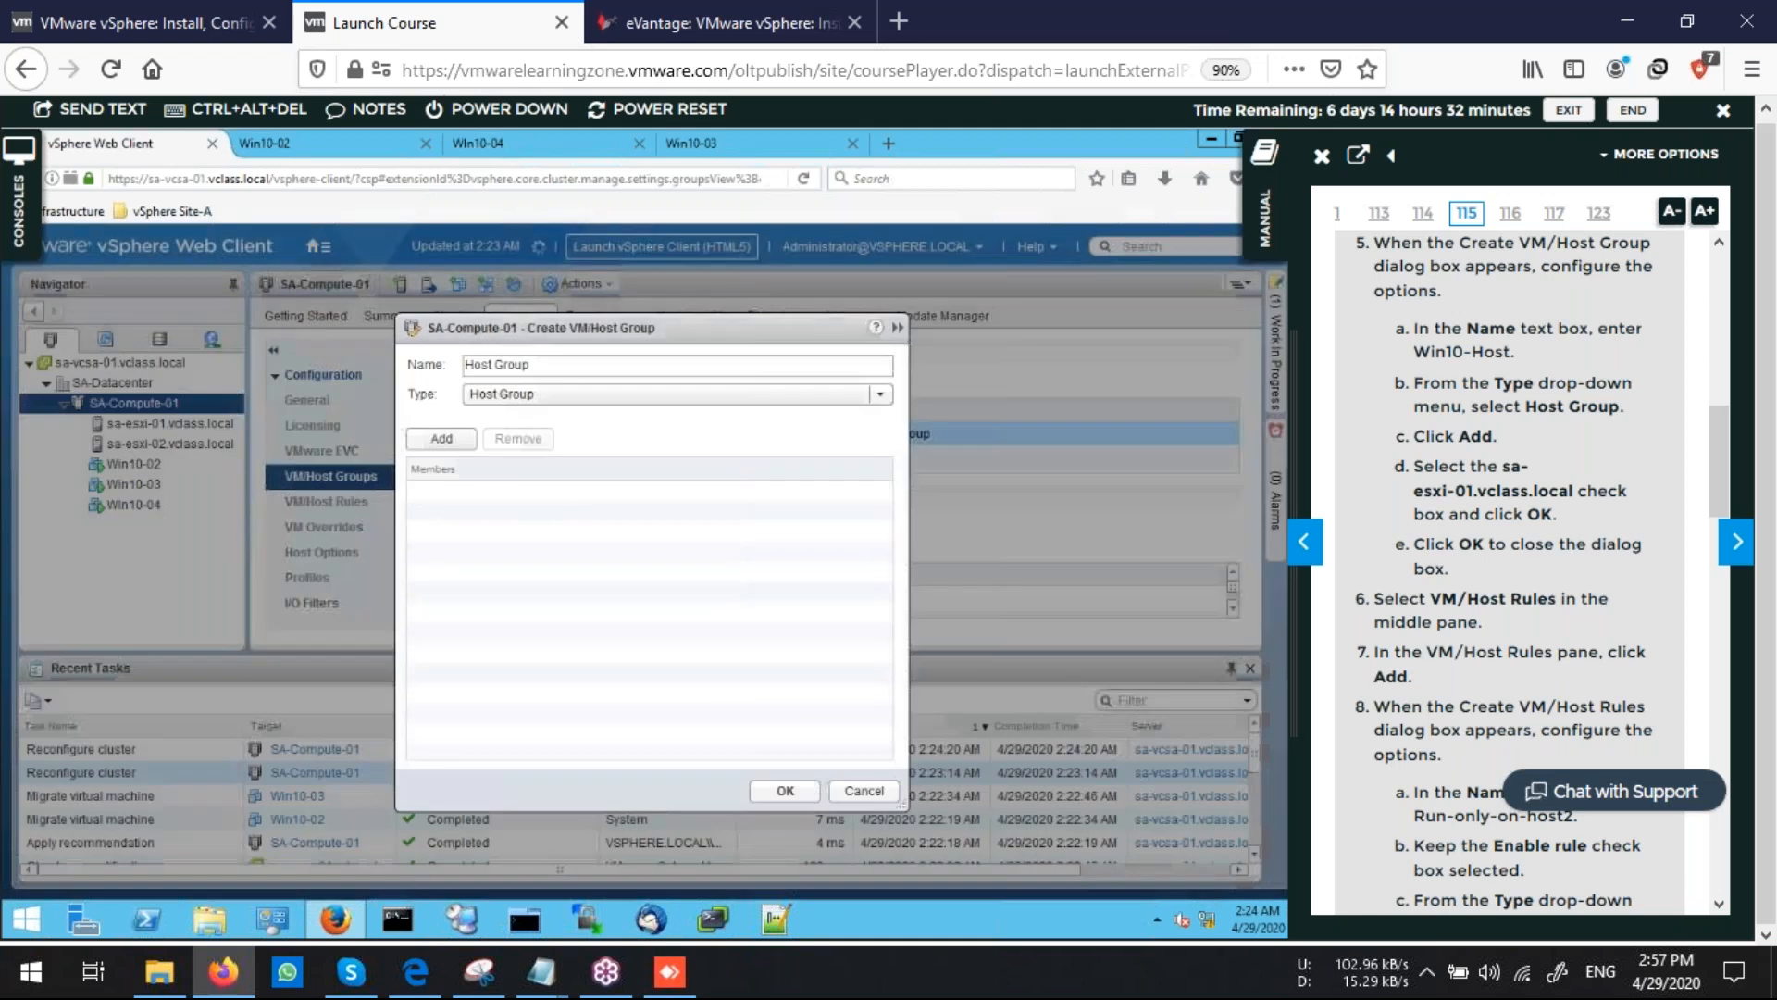
click(785, 791)
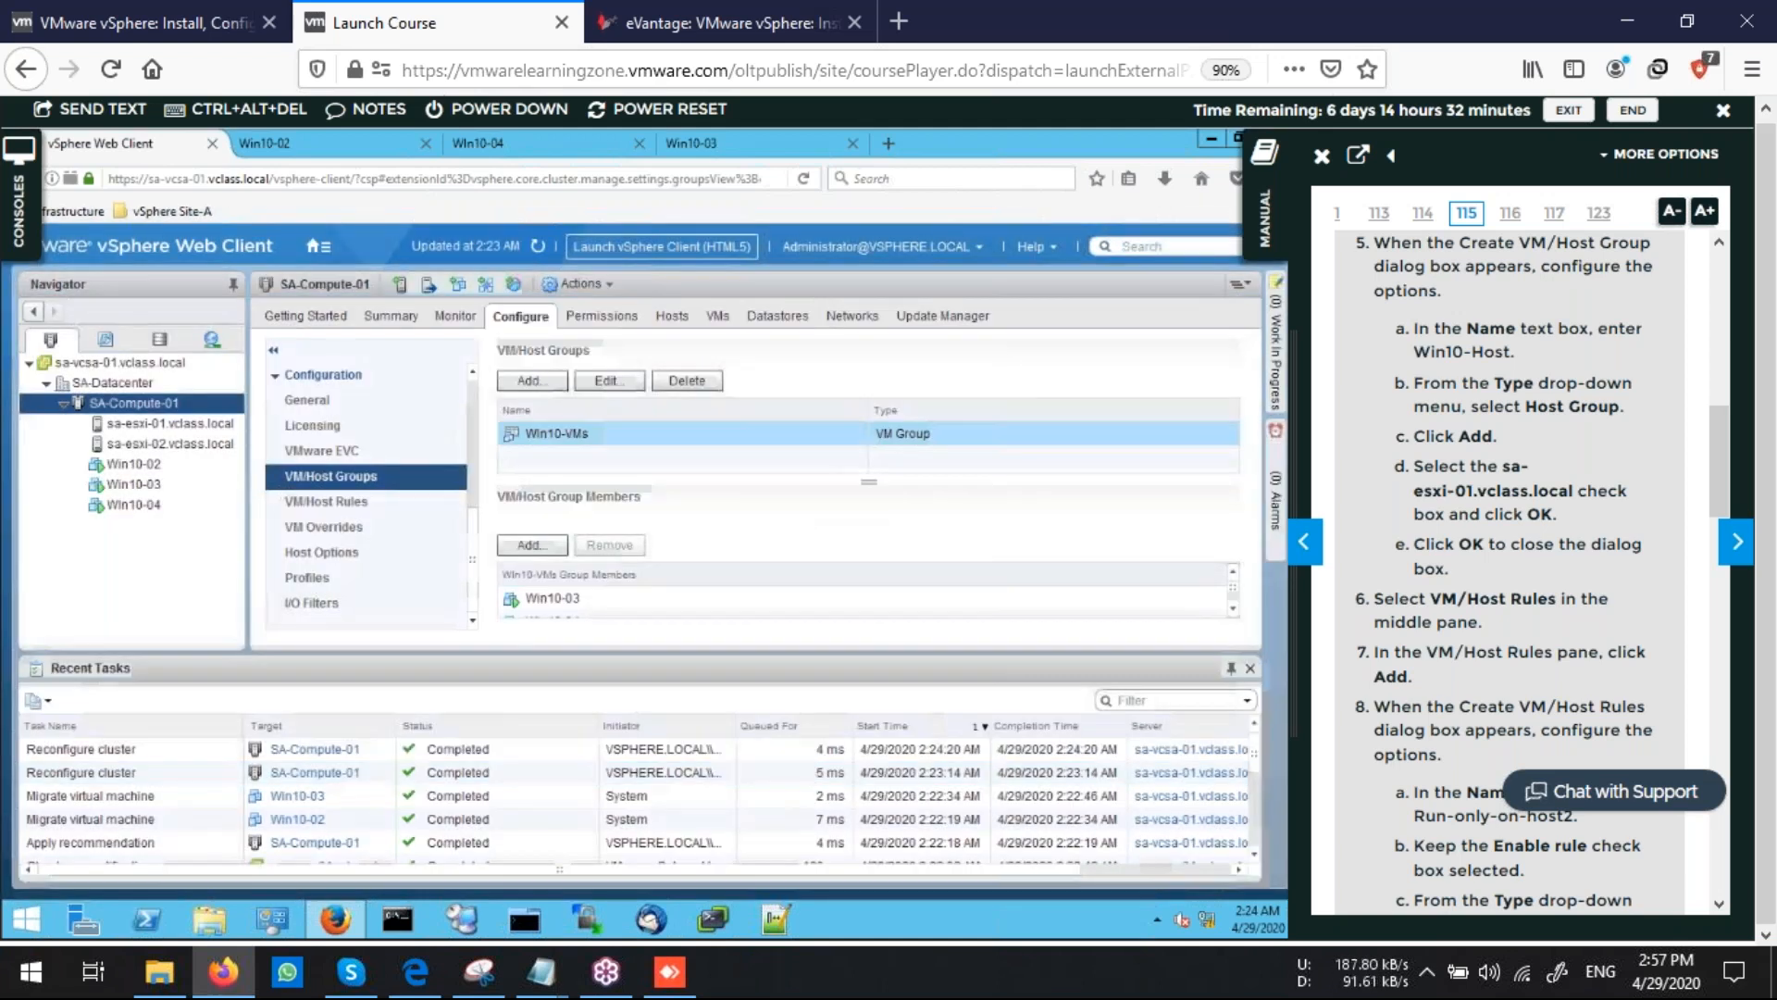
Start a new VM/Host rule on the SA-Compute-01 cluster and name it Run-only-host1
scroll(1518, 581, down, 5)
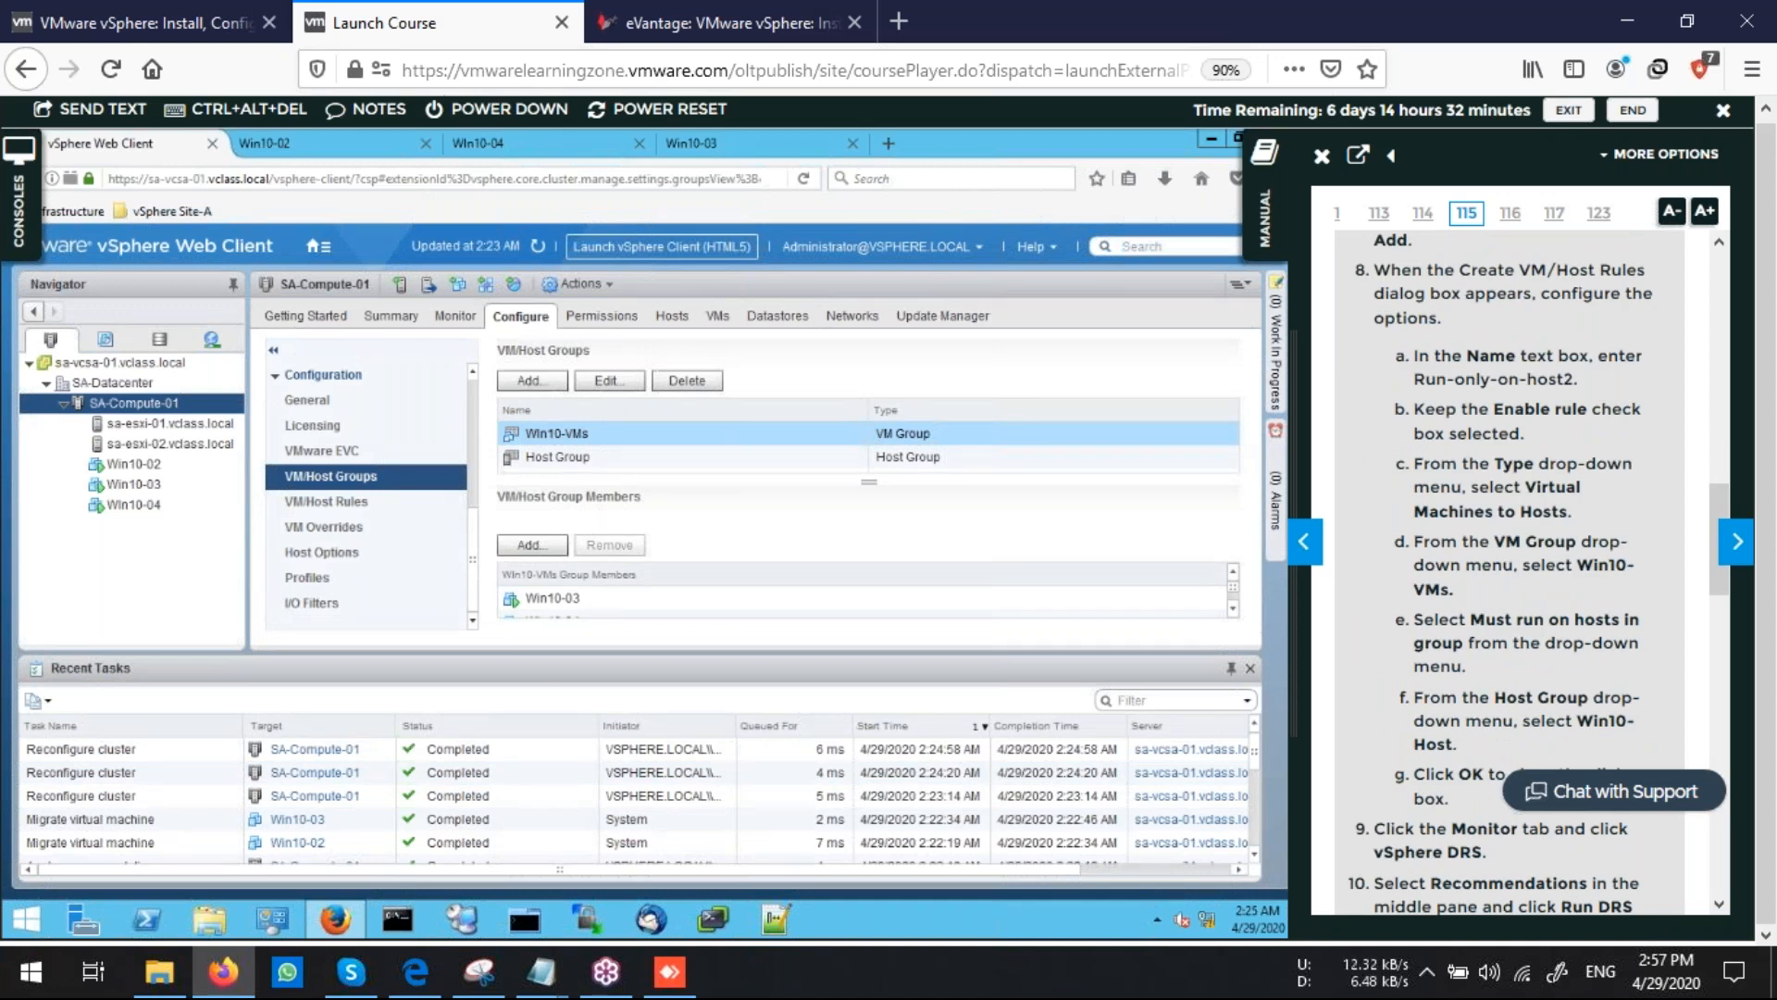
scroll(1527, 589, up, 10)
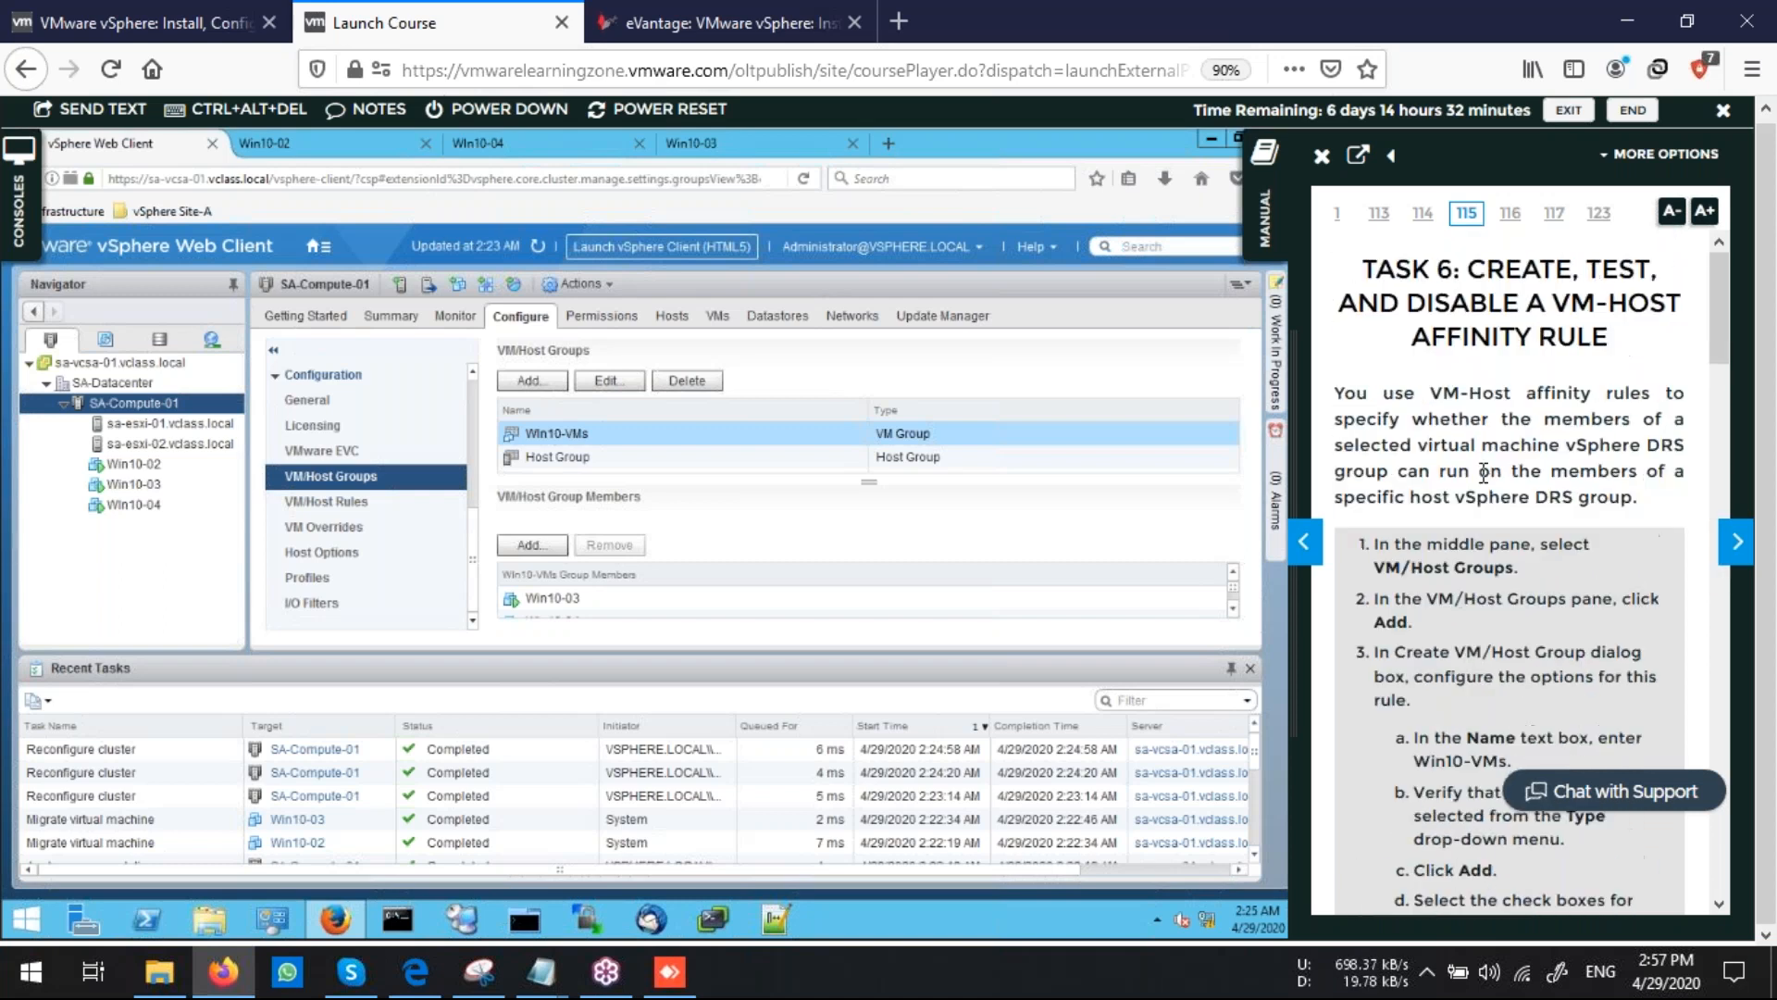
scroll(1514, 630, down, 10)
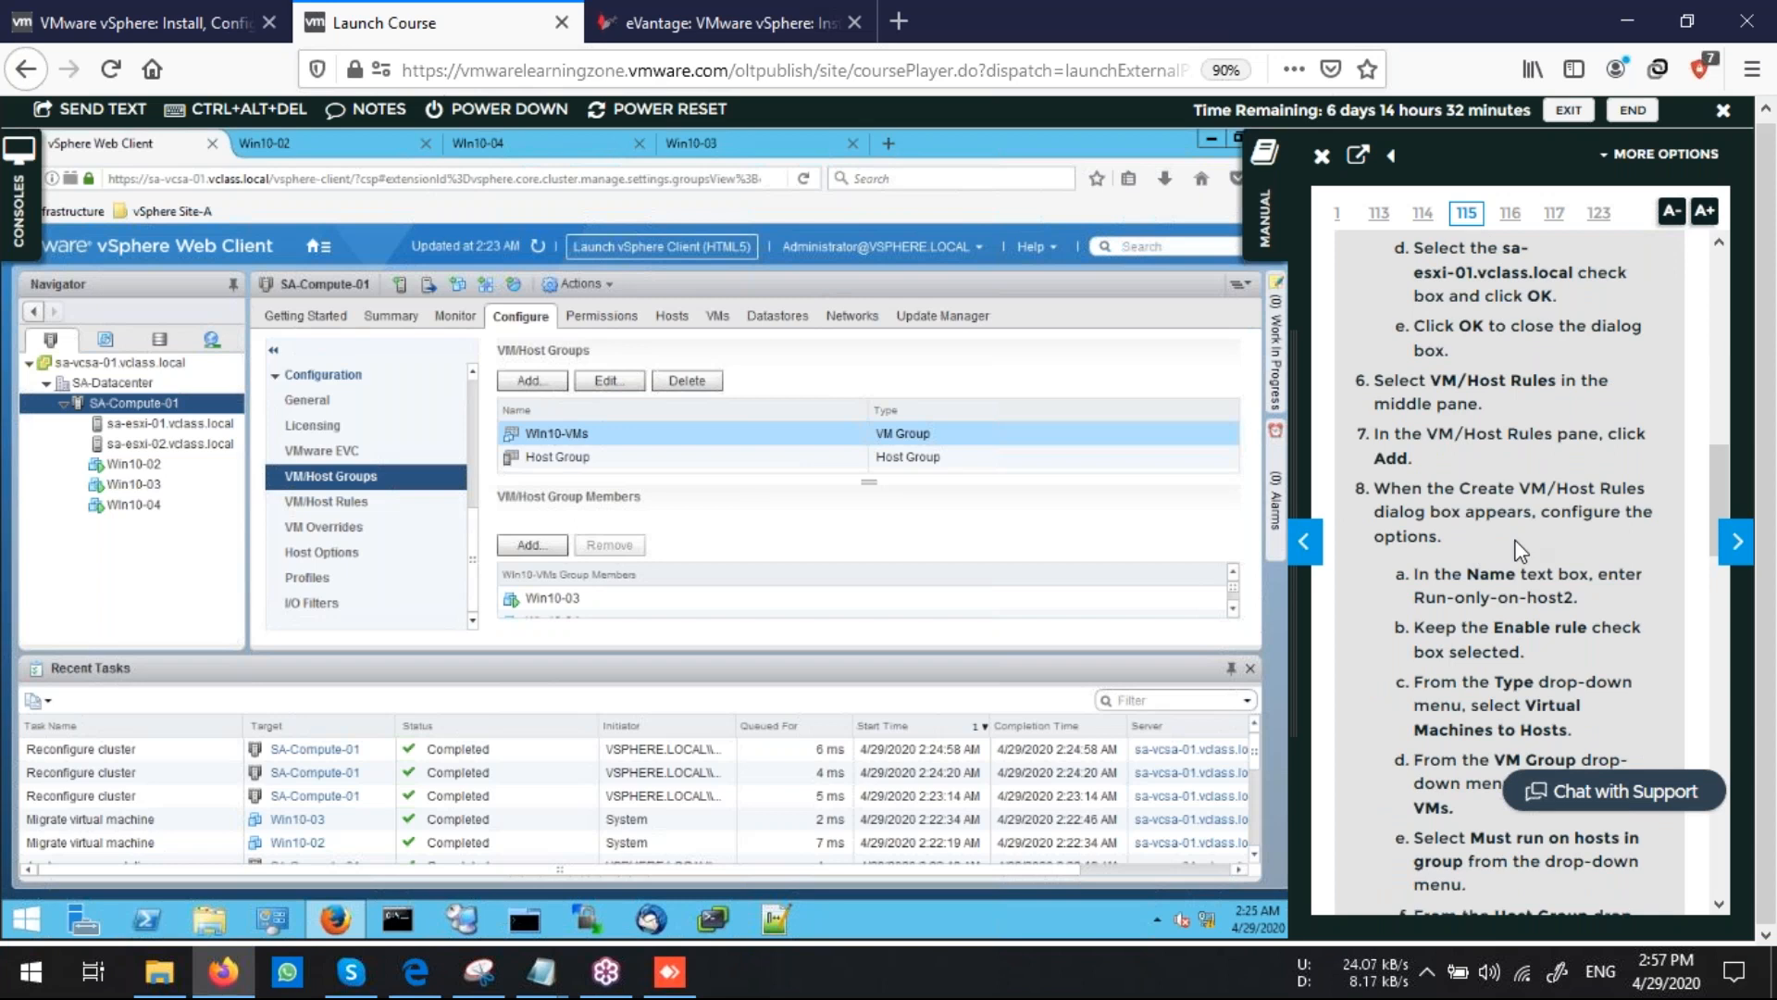
scroll(1518, 551, up, 2)
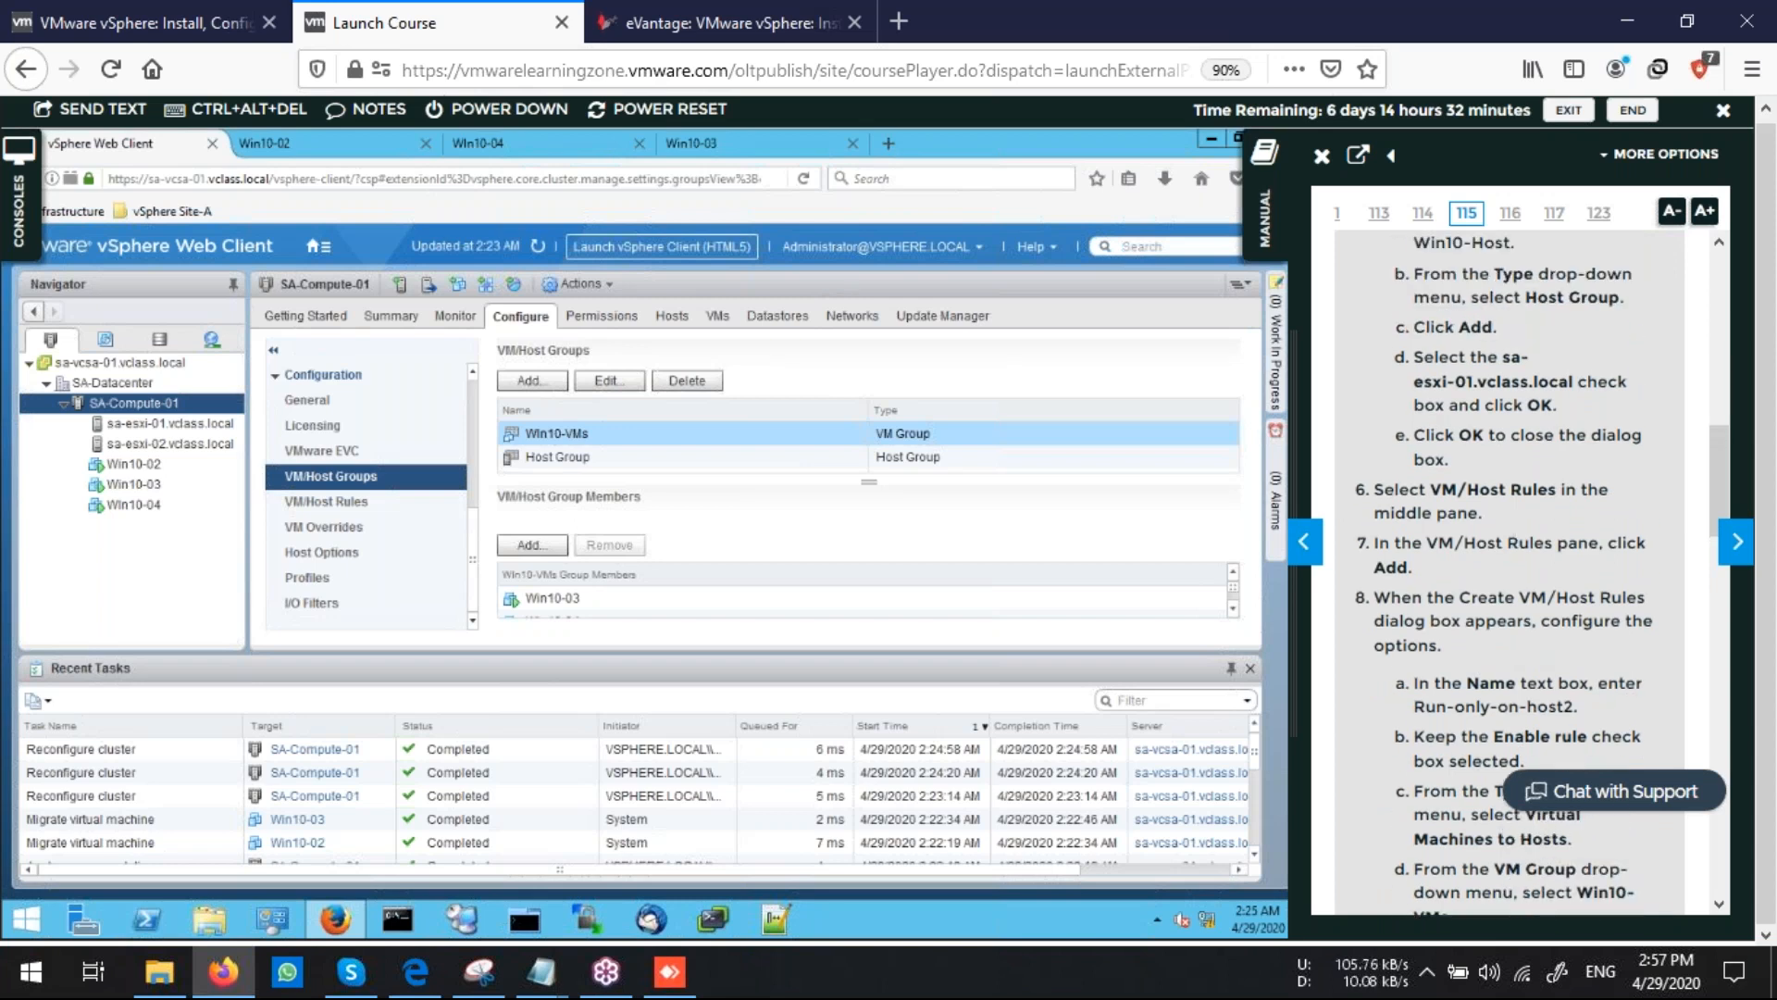
click(327, 501)
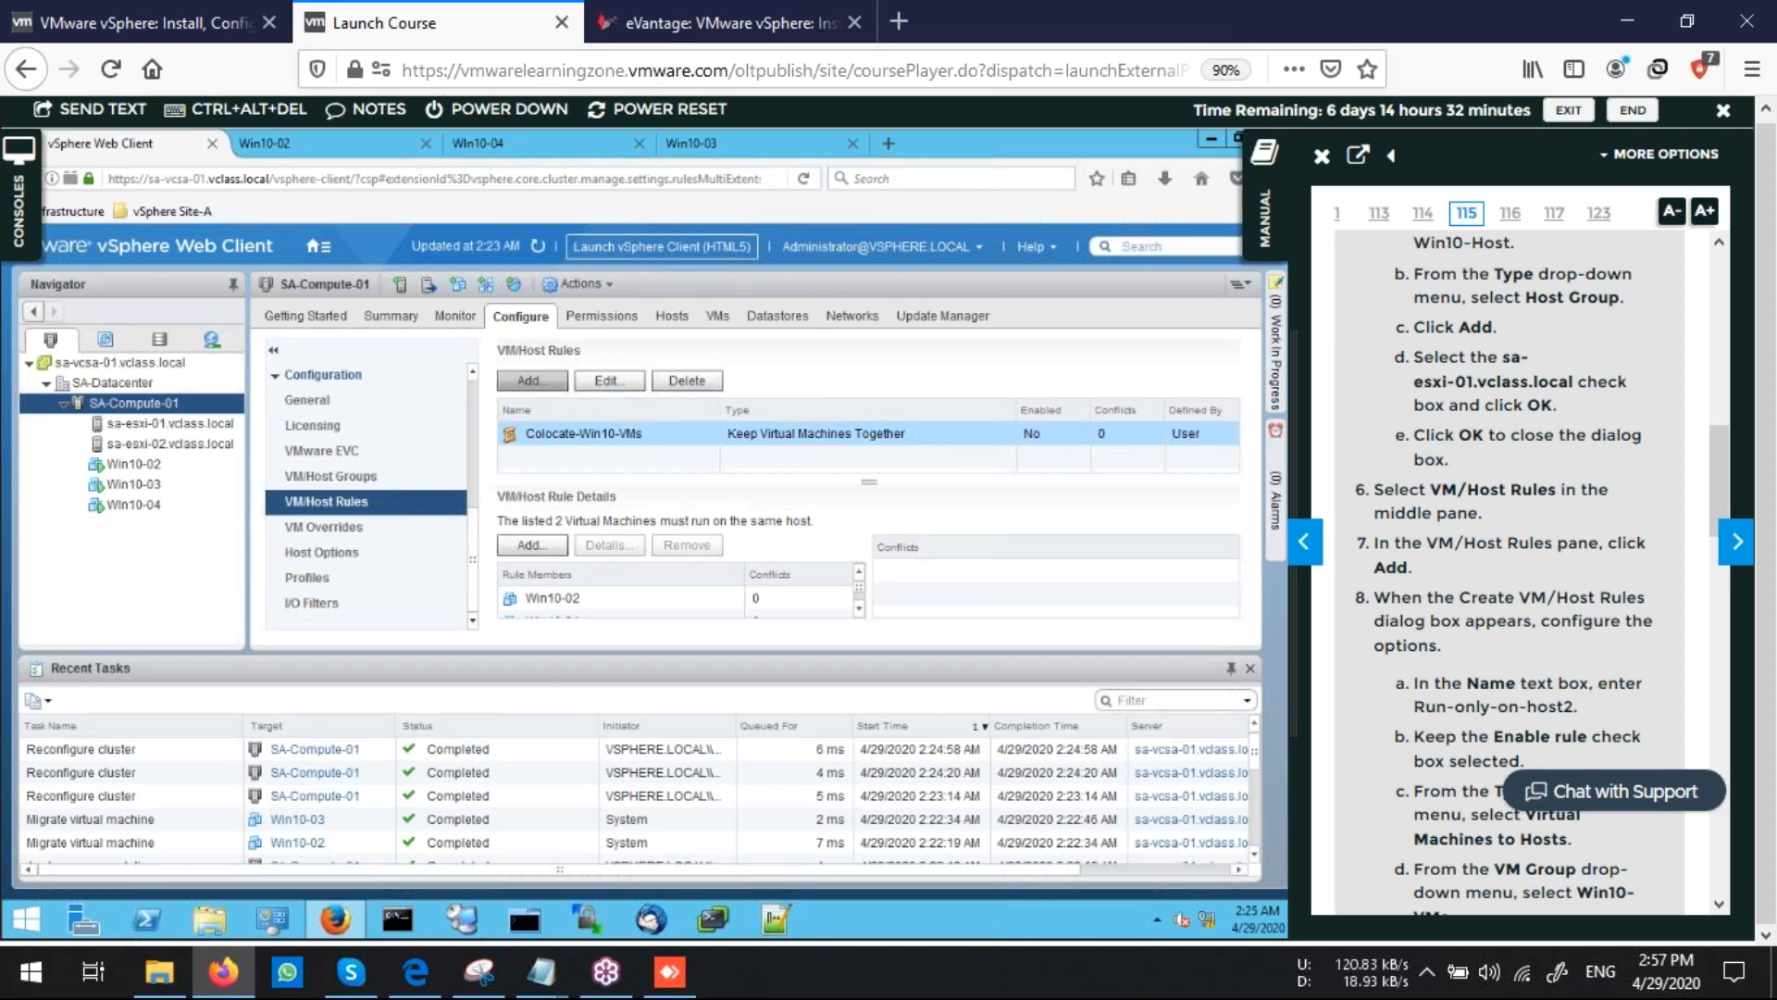
click(556, 381)
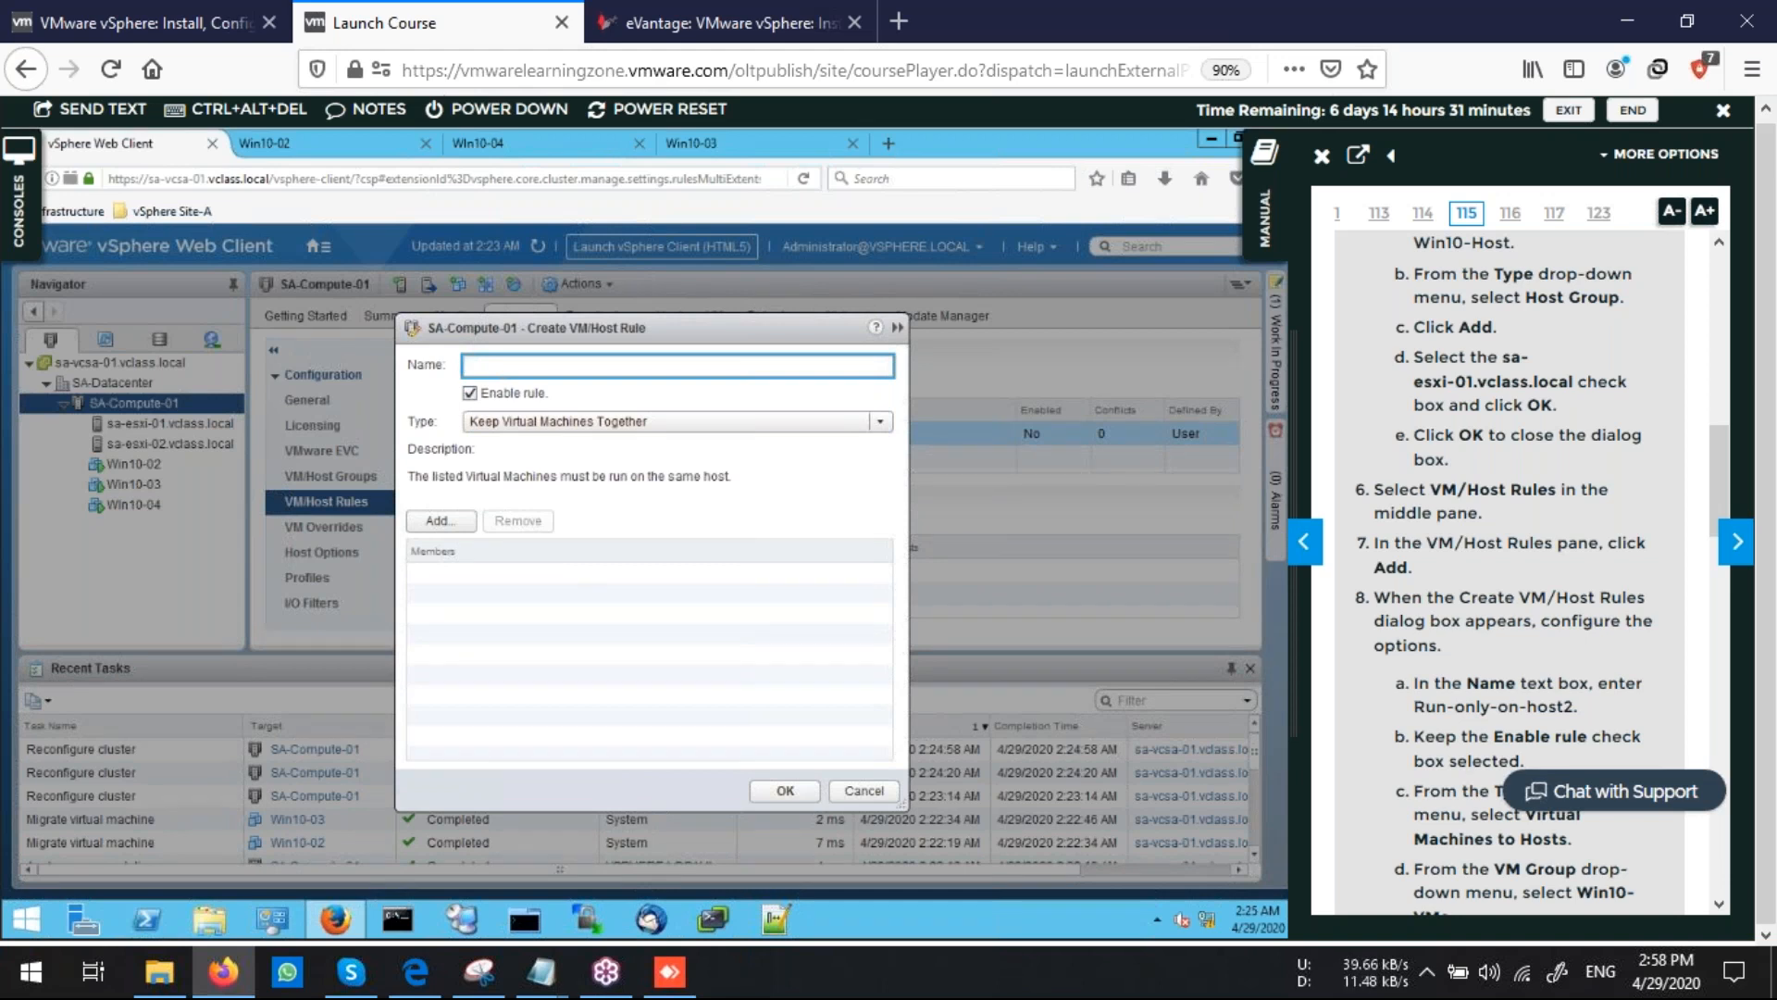
text(Run-only-host1)
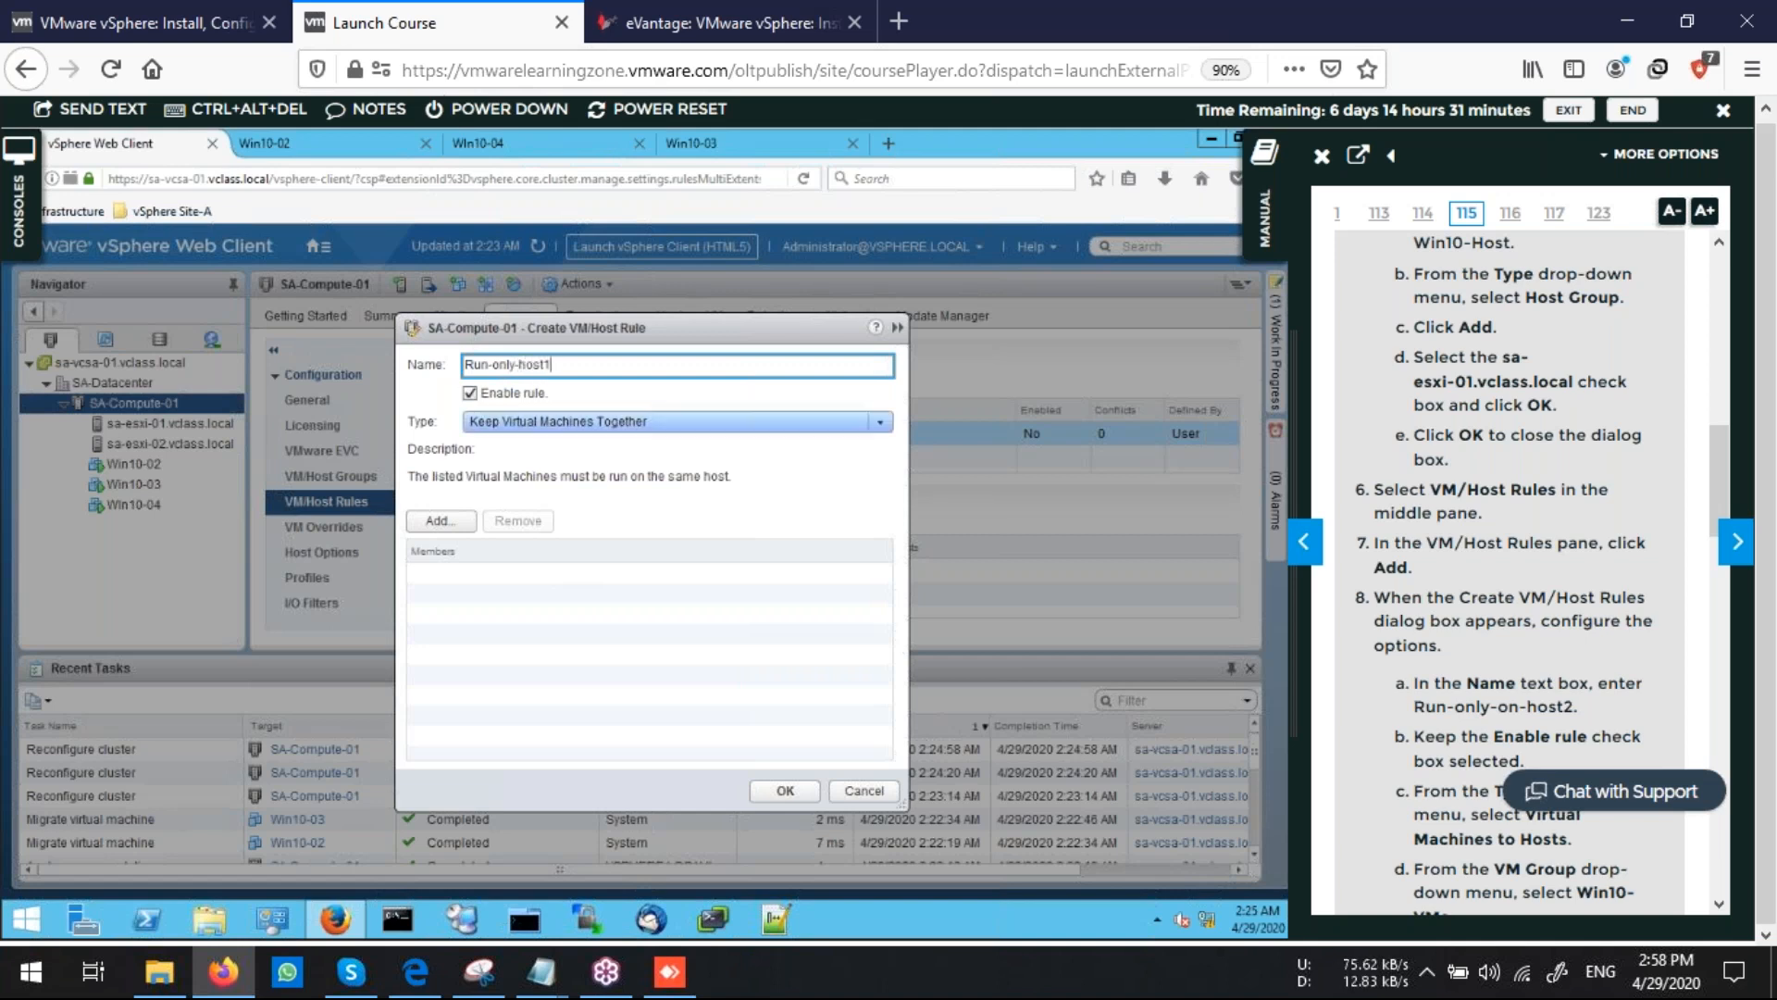
Set the rule type to Virtual Machines to Hosts and keep Win10-VMs as its VM group
click(678, 421)
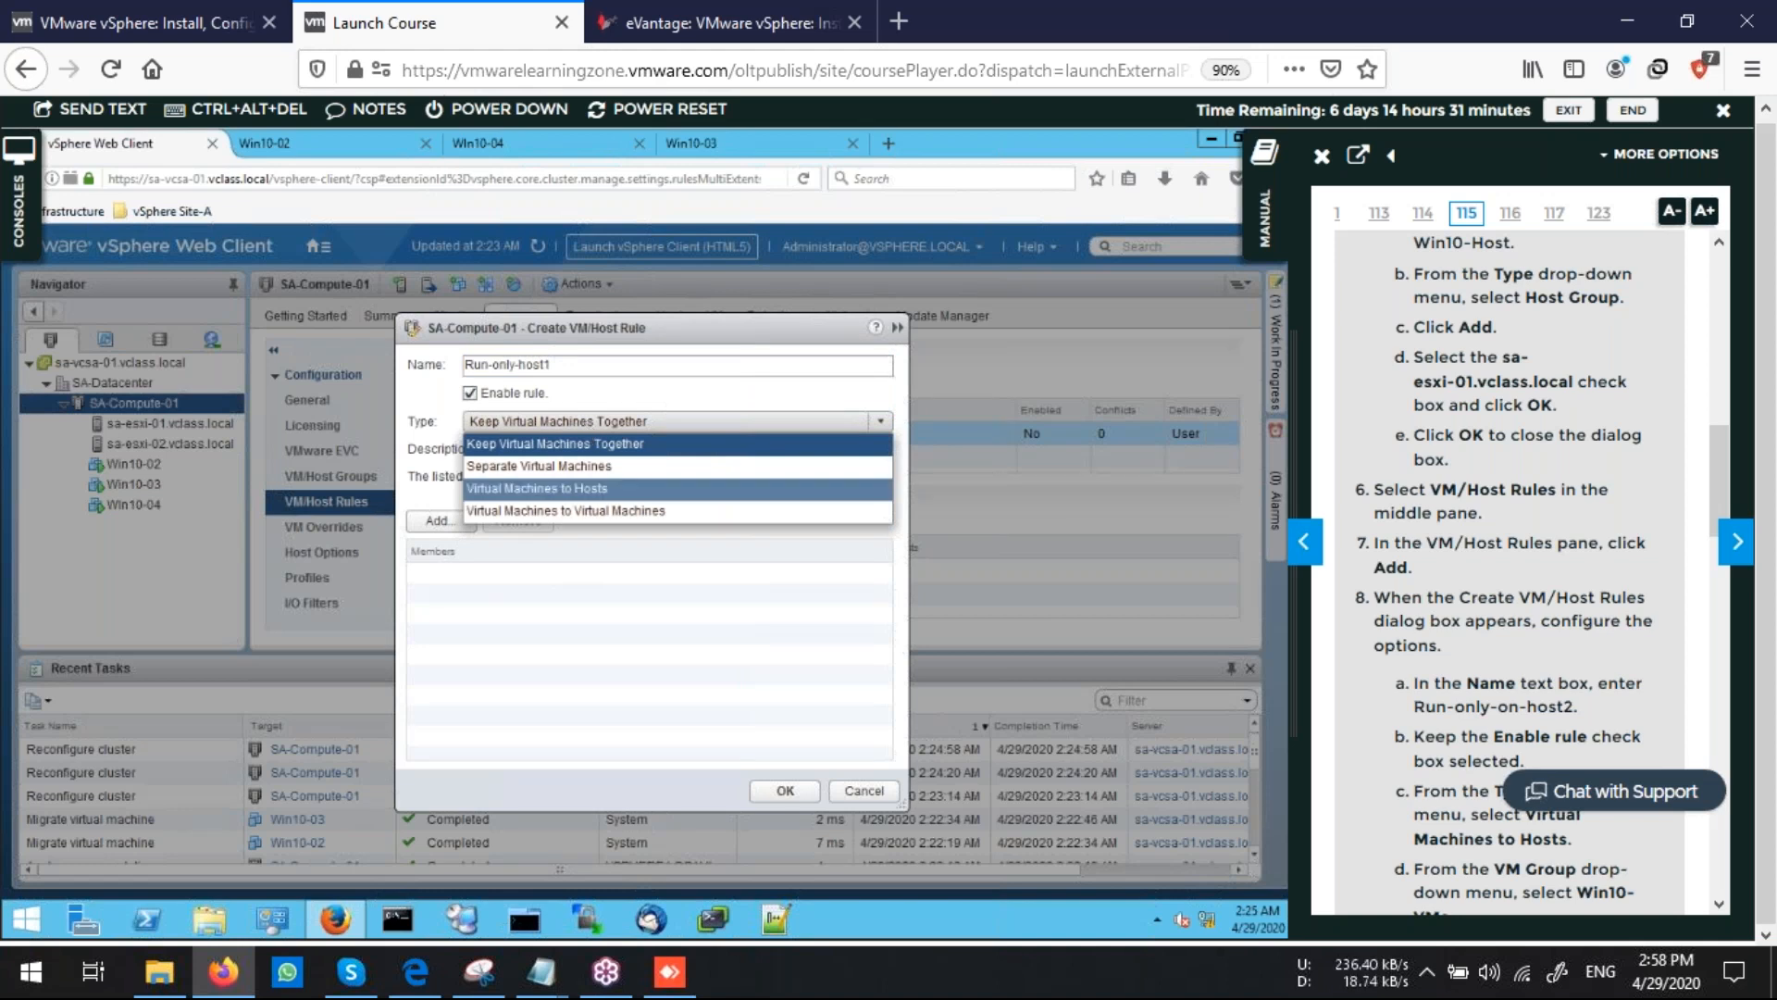
click(537, 488)
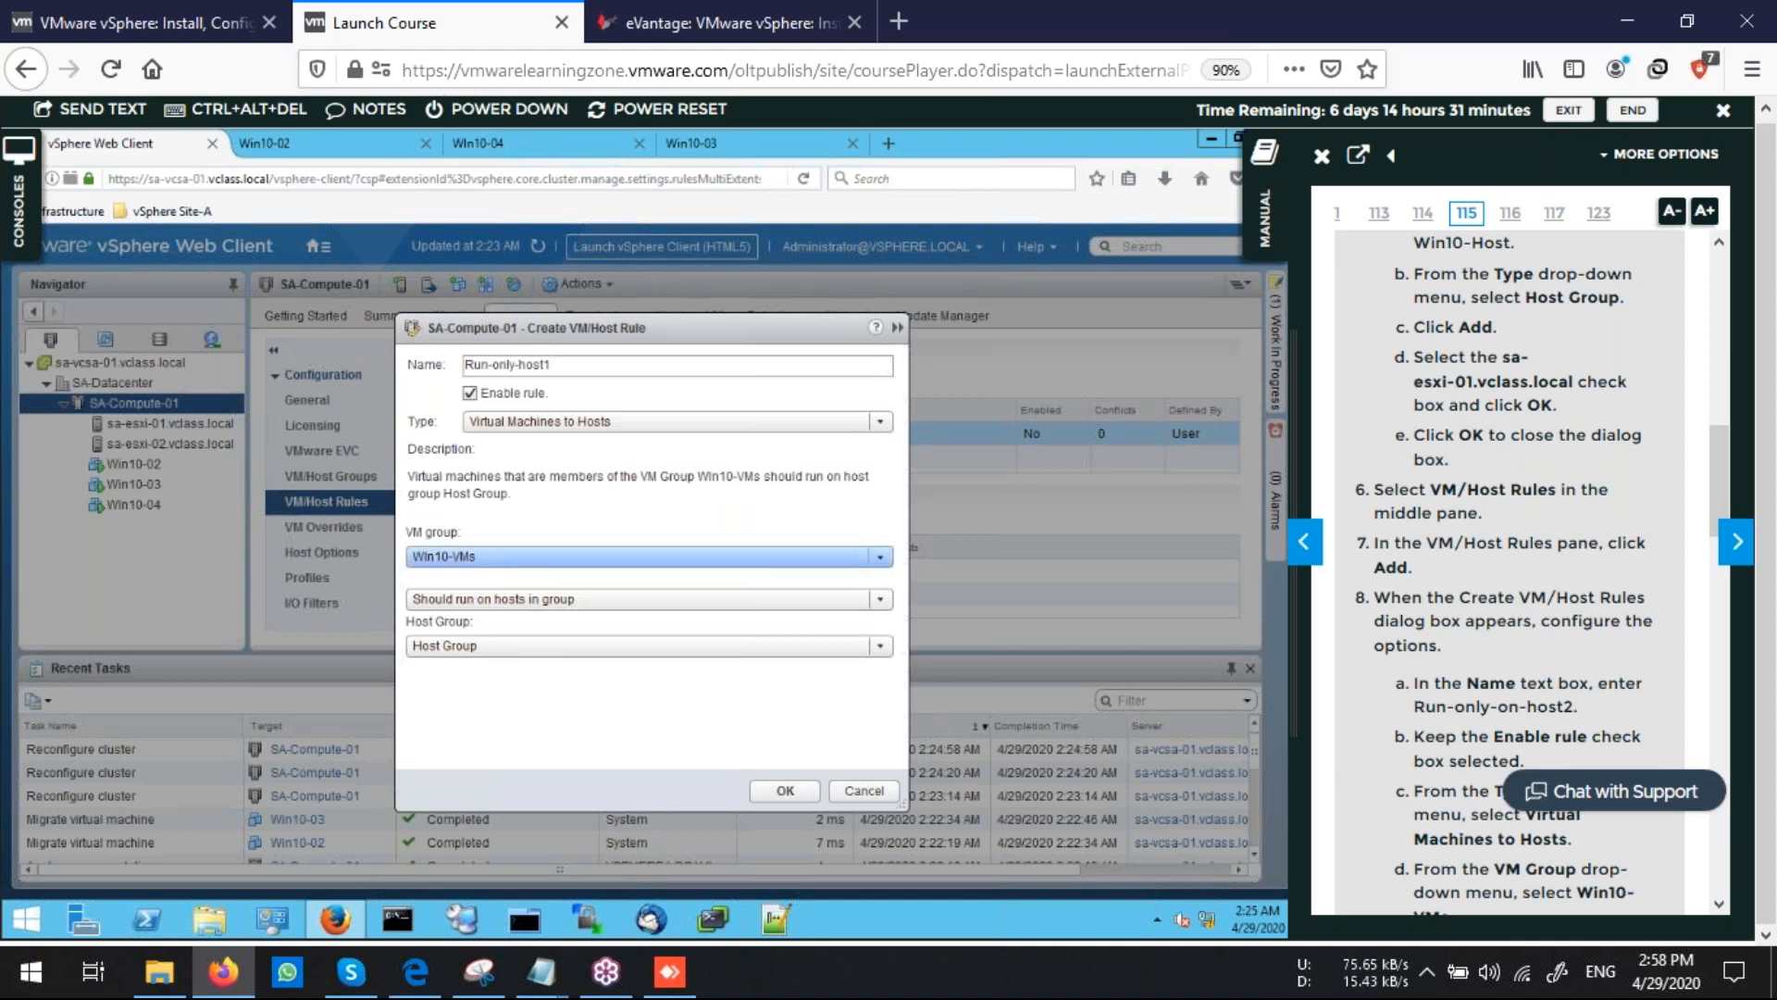
click(650, 557)
click(650, 557)
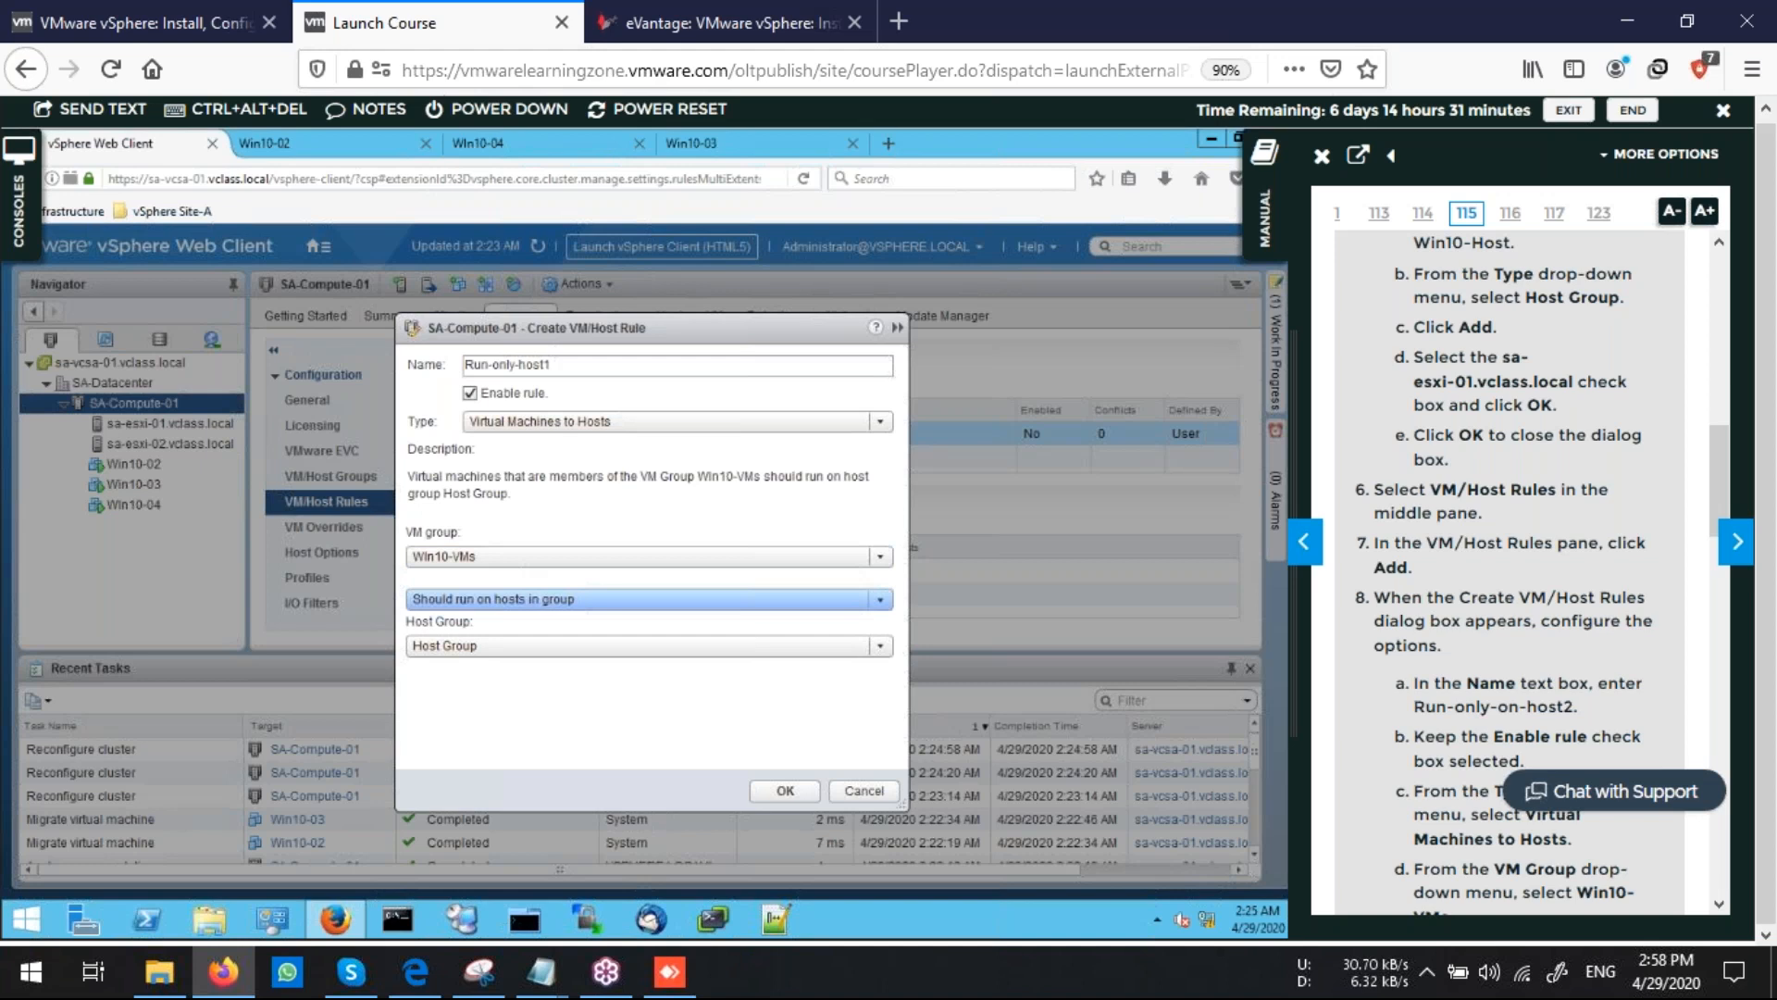
Set the rule to Must run on hosts in group for Host Group and save it
click(649, 599)
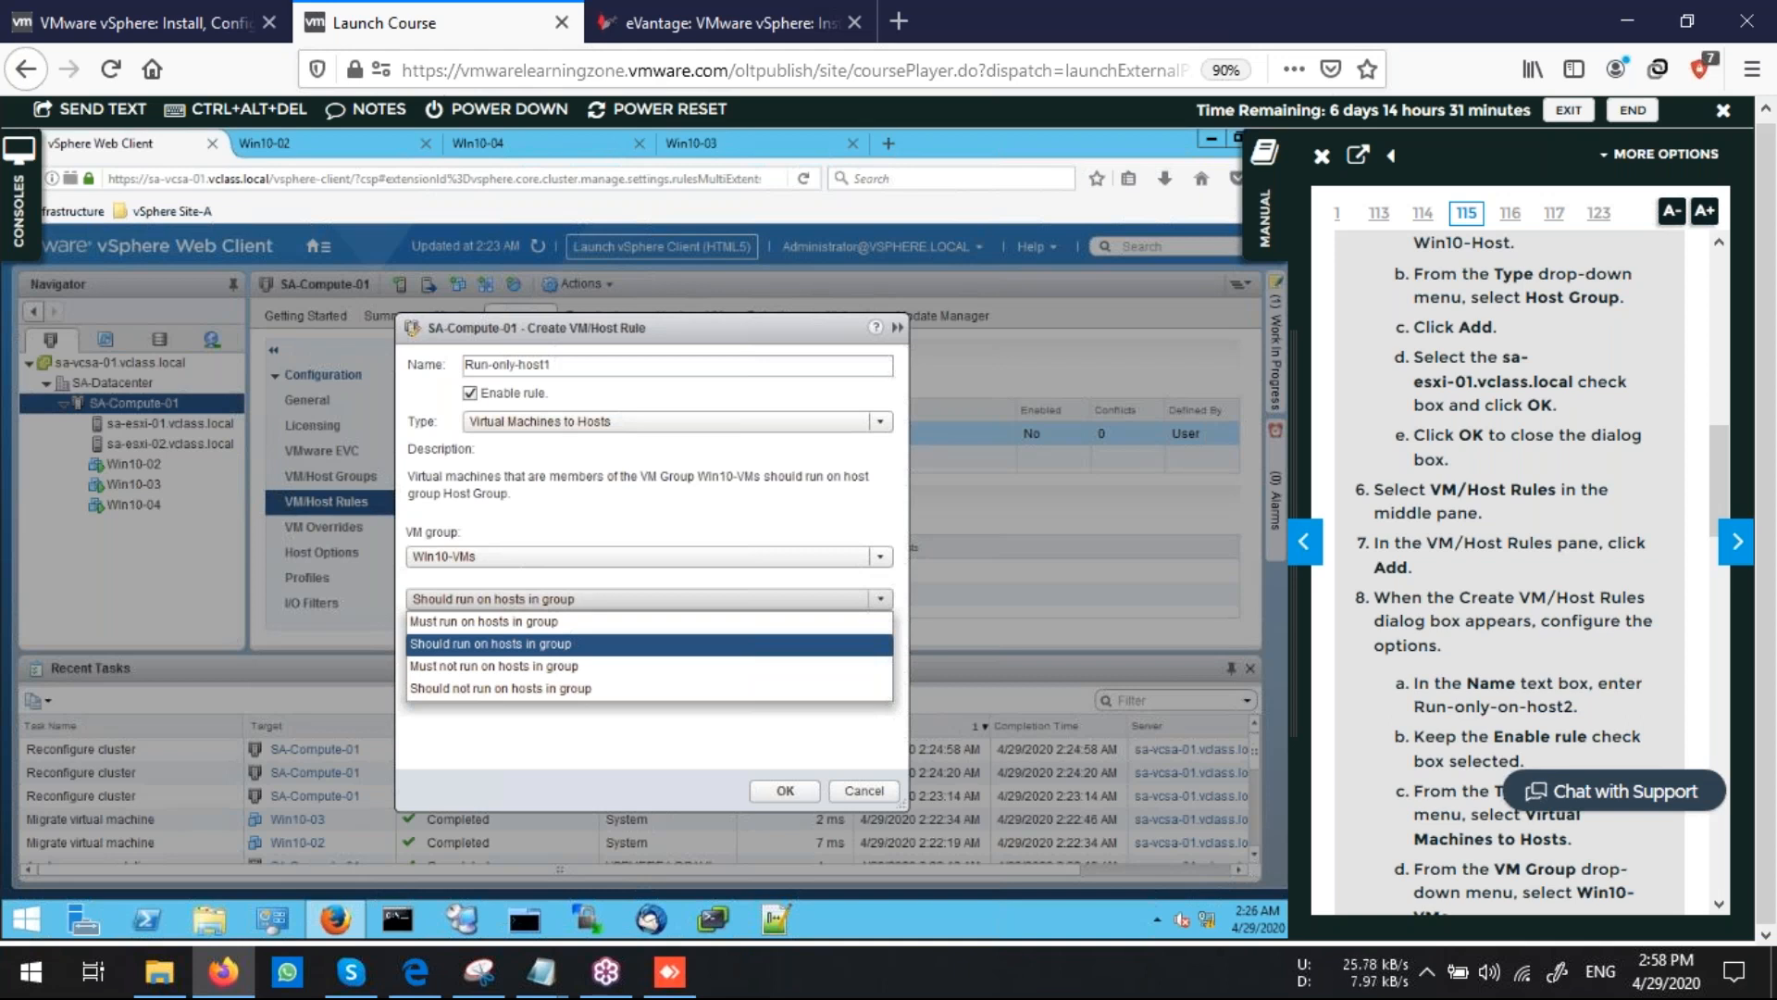
scroll(1535, 661, down, 4)
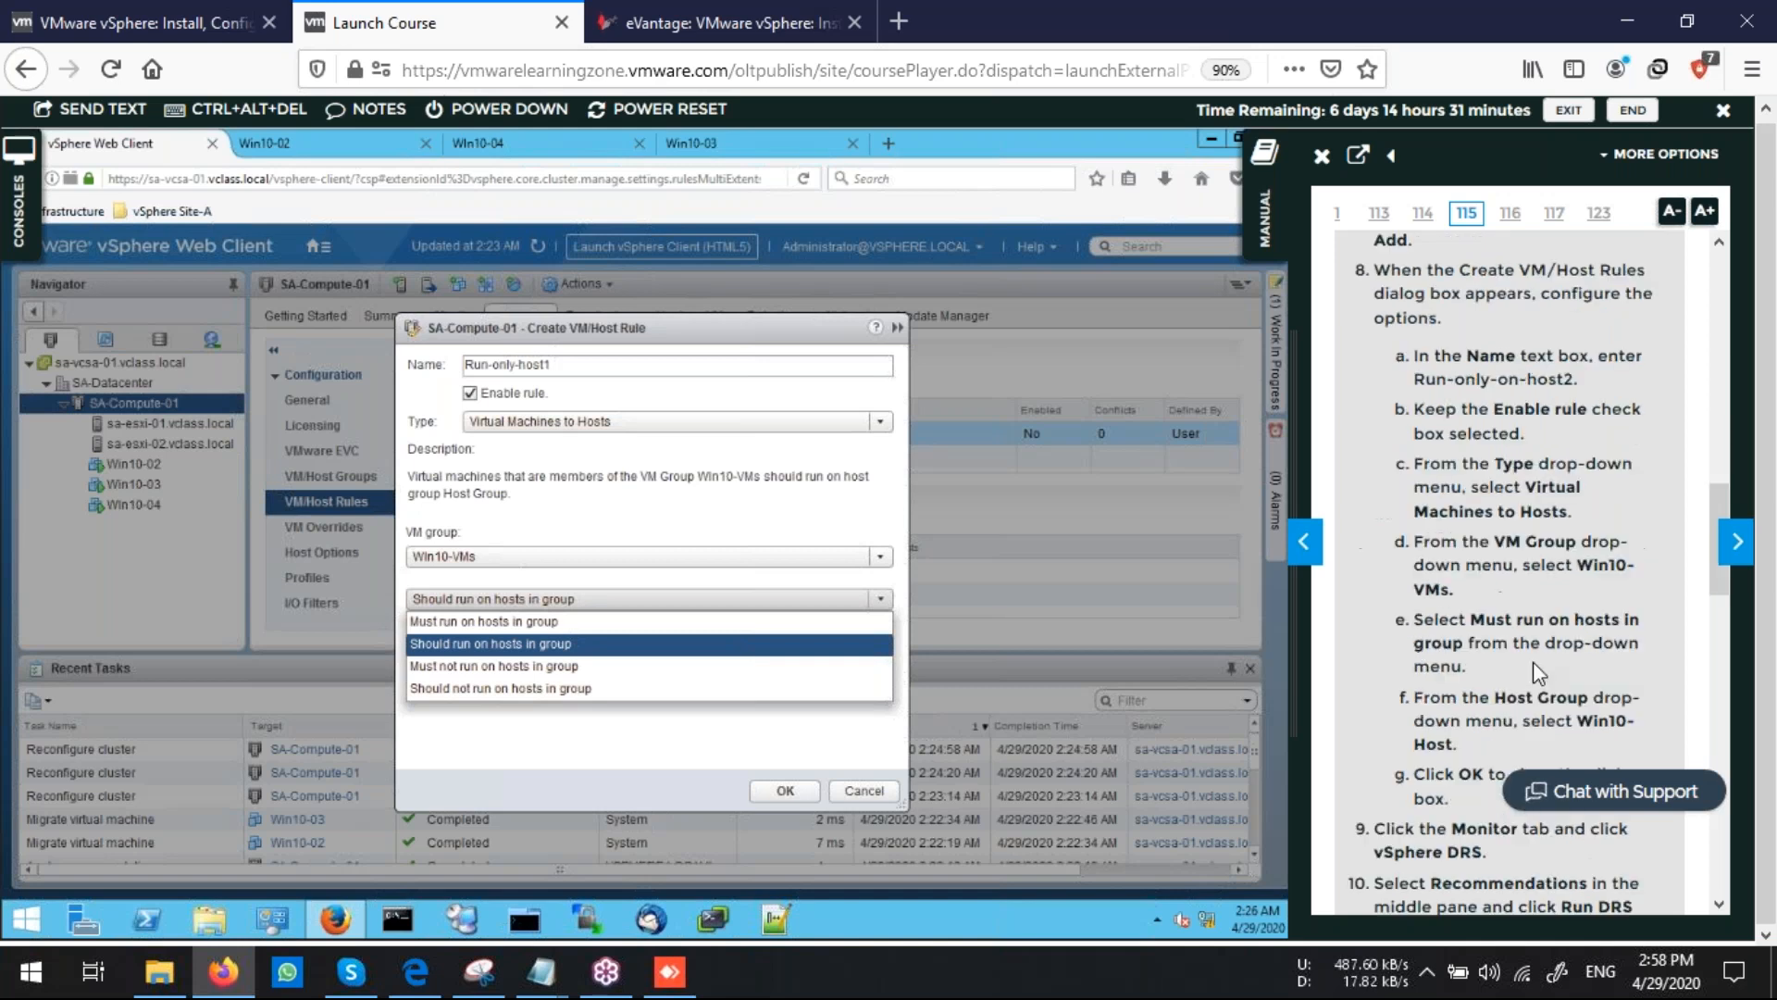
scroll(1531, 664, down, 4)
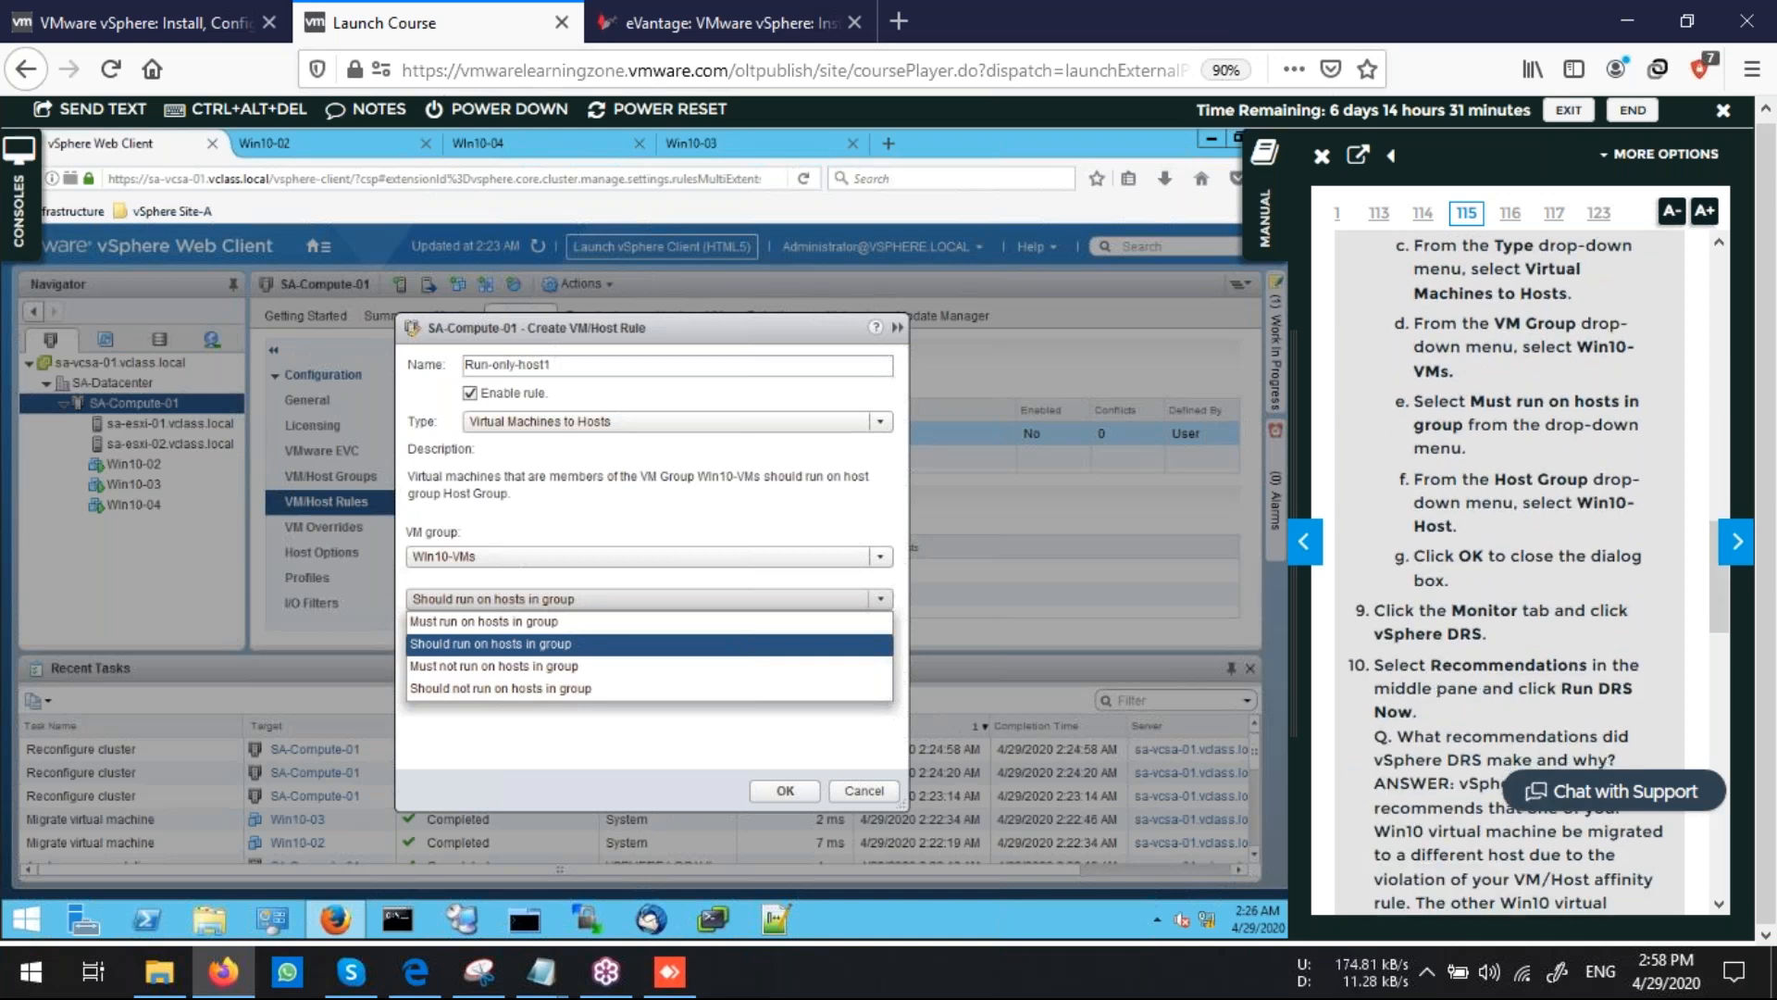
scroll(1439, 659, up, 2)
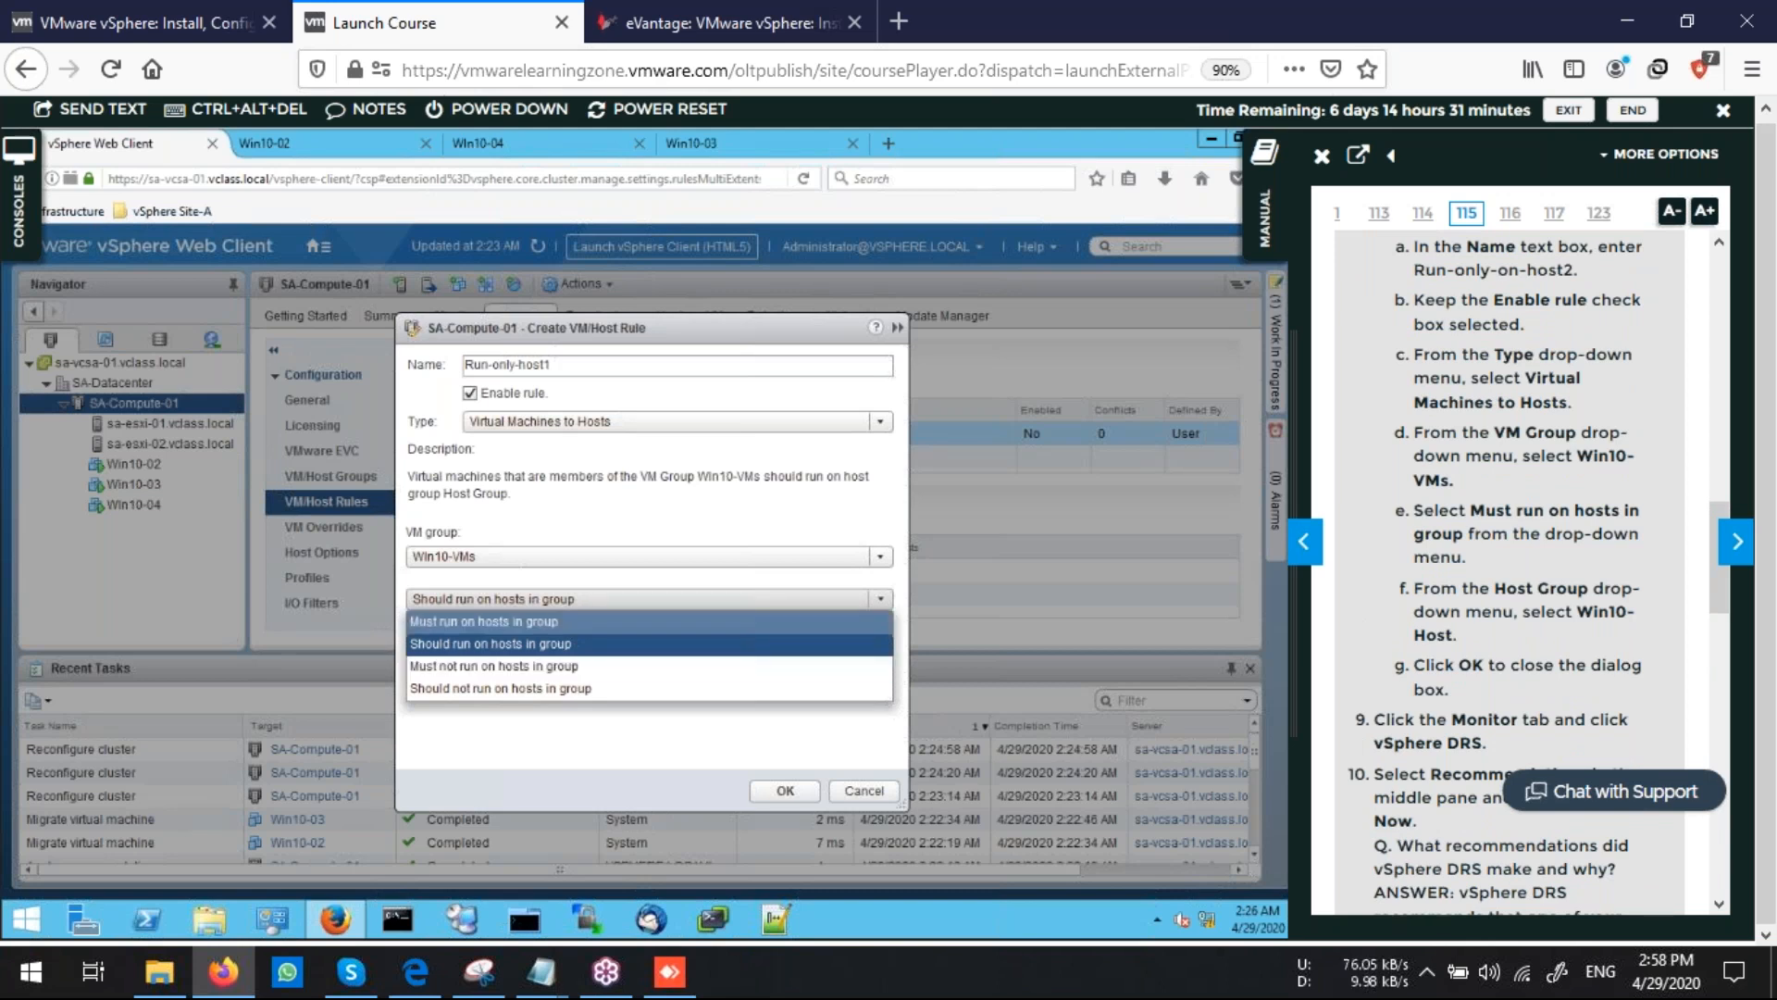
click(484, 621)
click(574, 599)
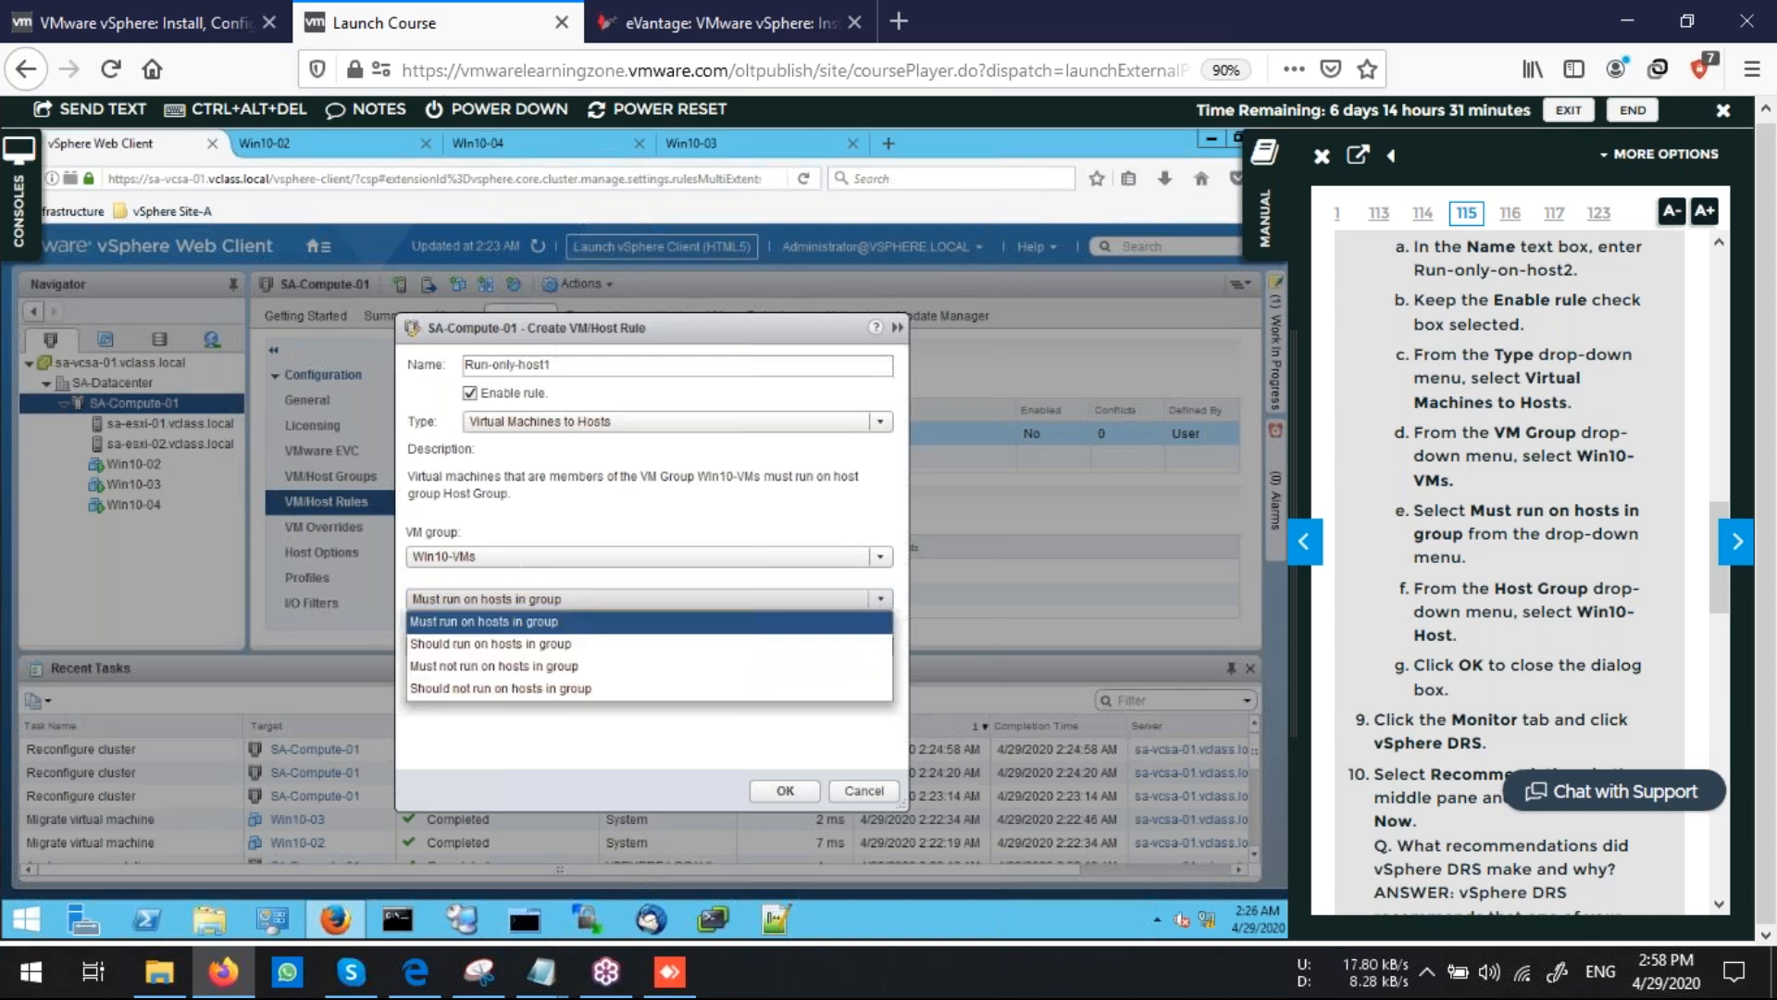
click(518, 622)
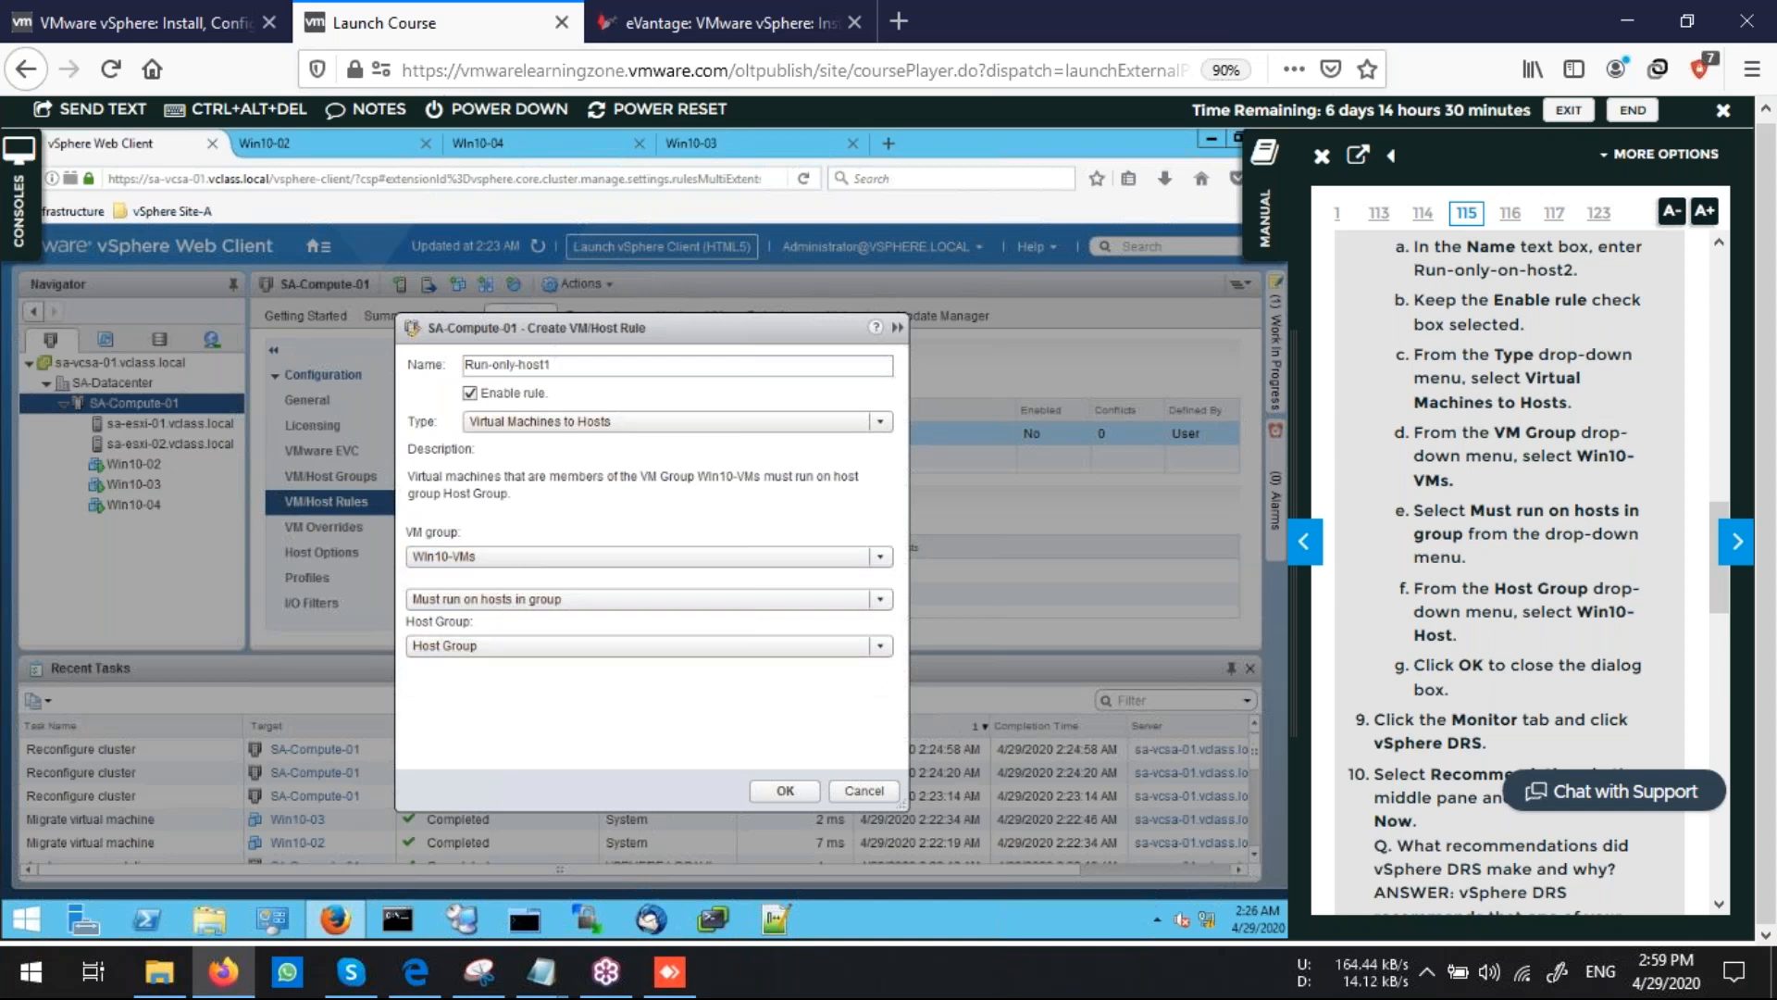
click(785, 790)
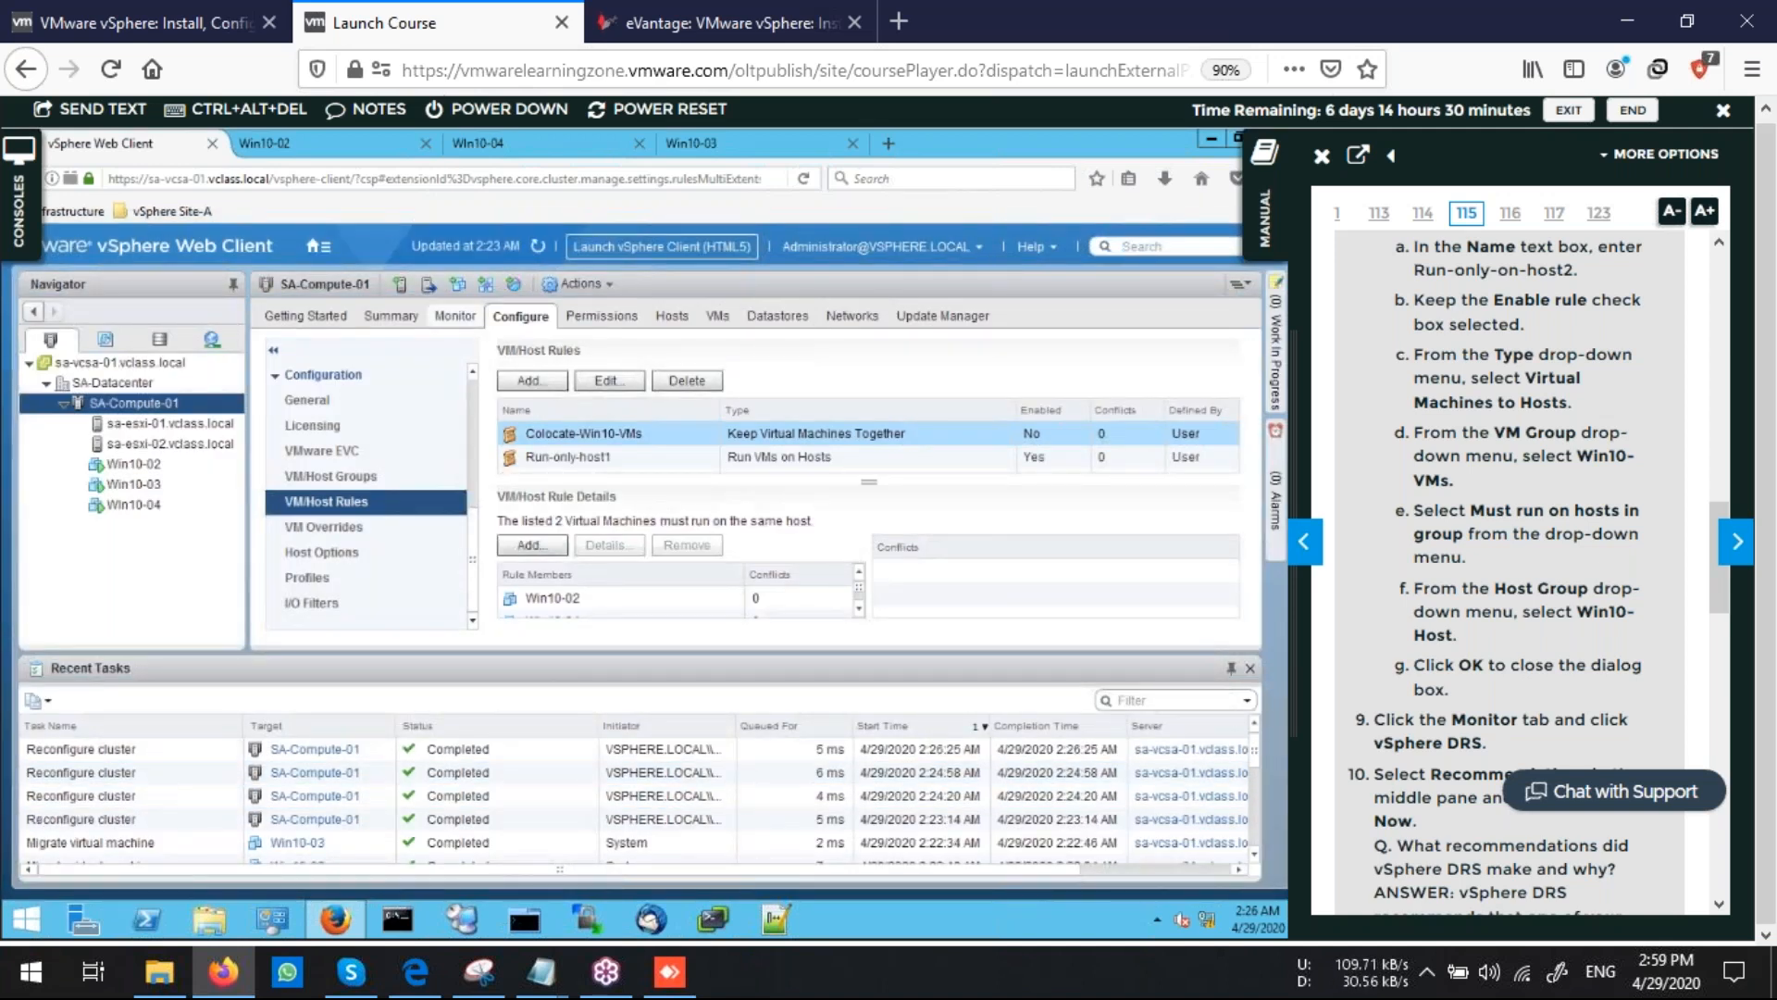
Run DRS on the cluster from its vSphere DRS recommendations and apply the resulting recommendations
click(455, 316)
click(512, 404)
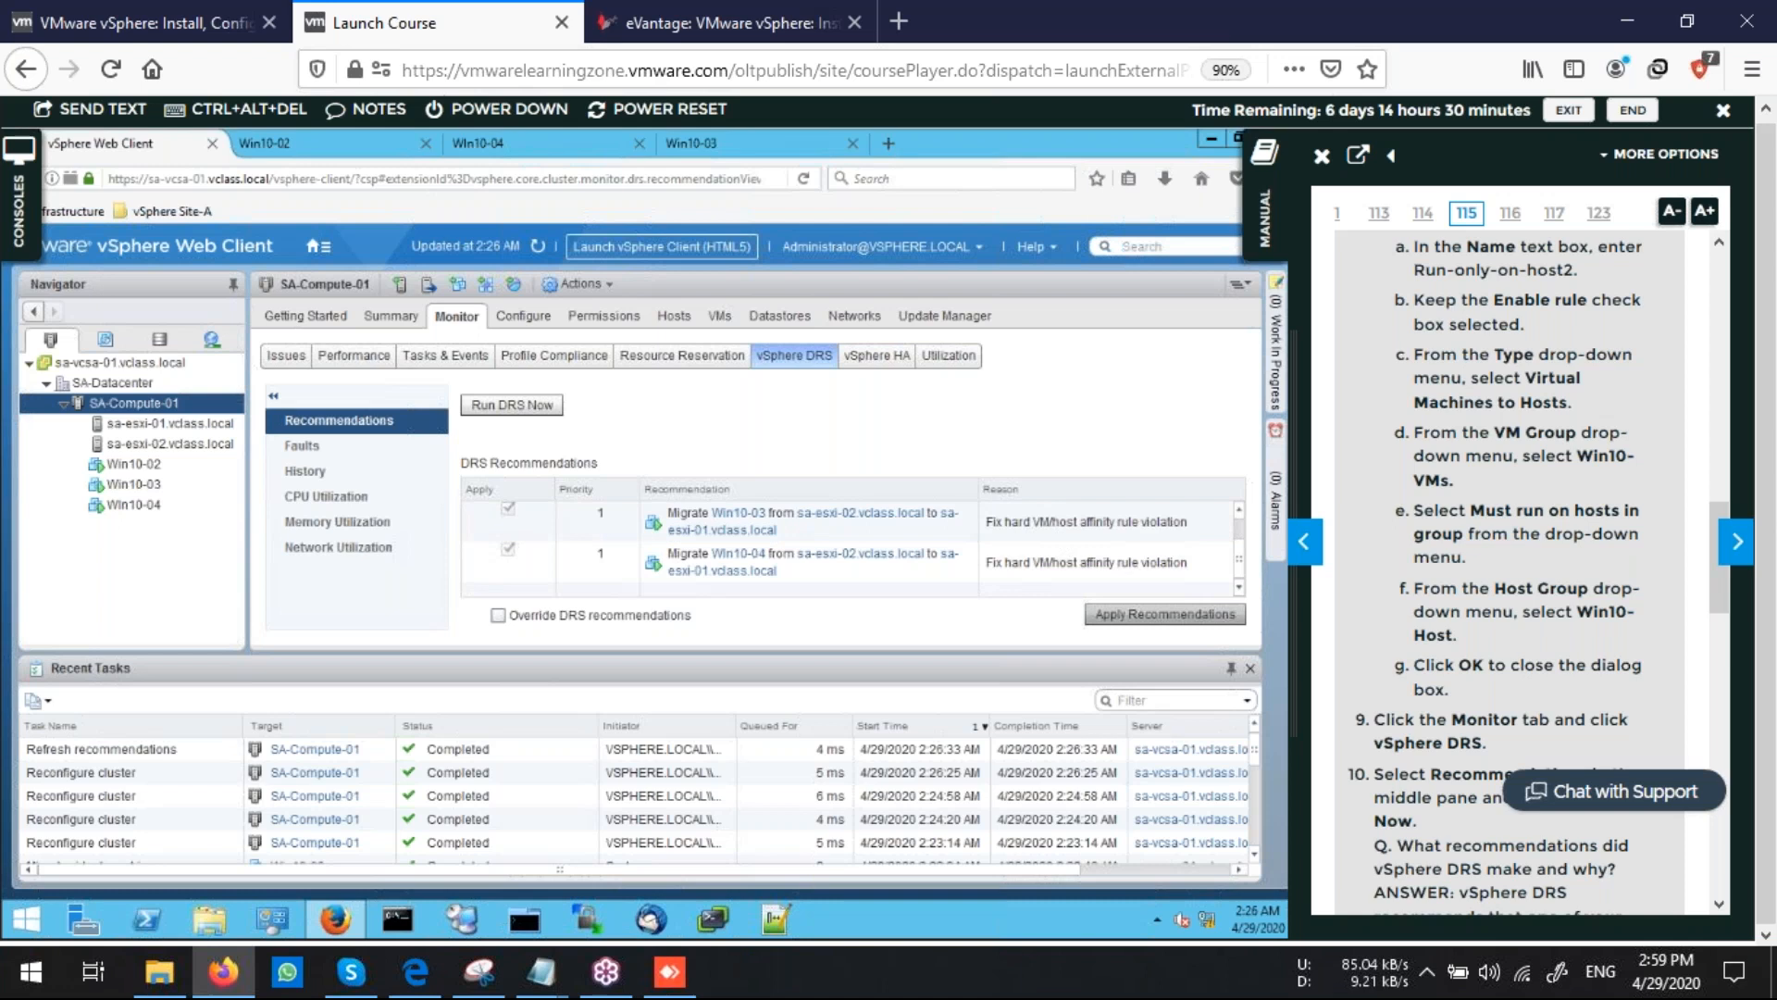
click(1164, 614)
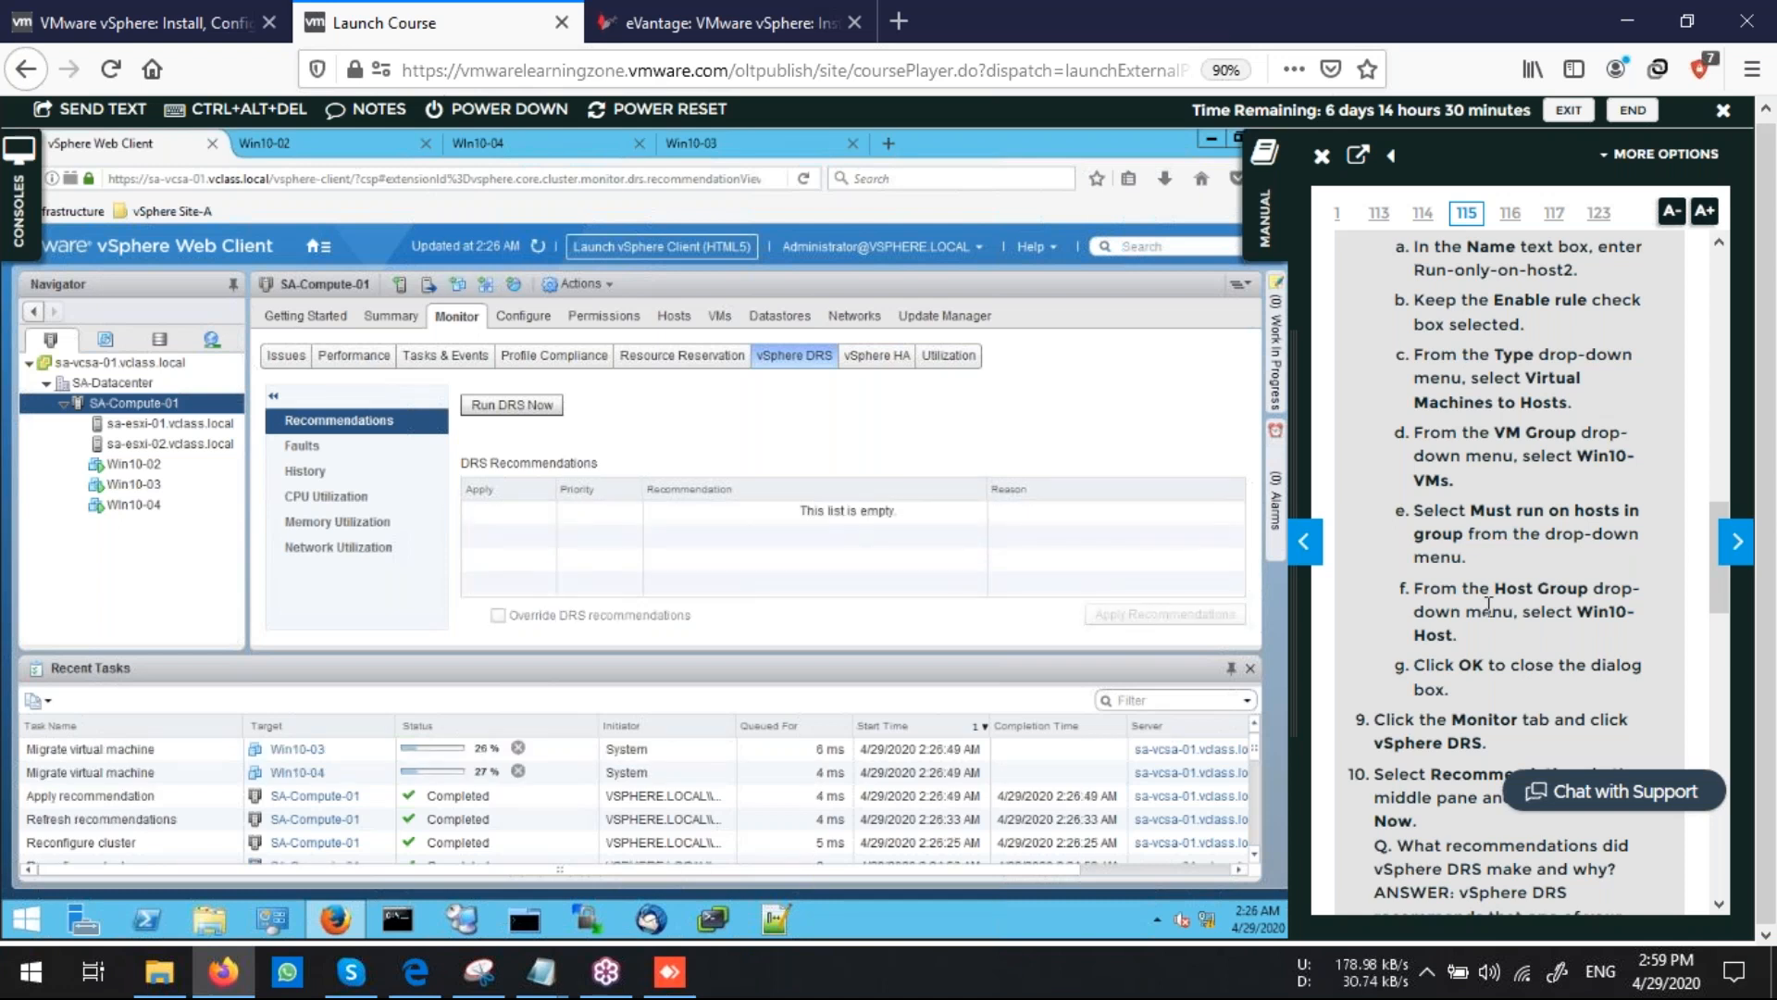
Check in the cluster's virtual machine list which host each Win10 VM runs on after the migrations
scroll(1487, 606, up, 10)
scroll(1488, 606, up, 1)
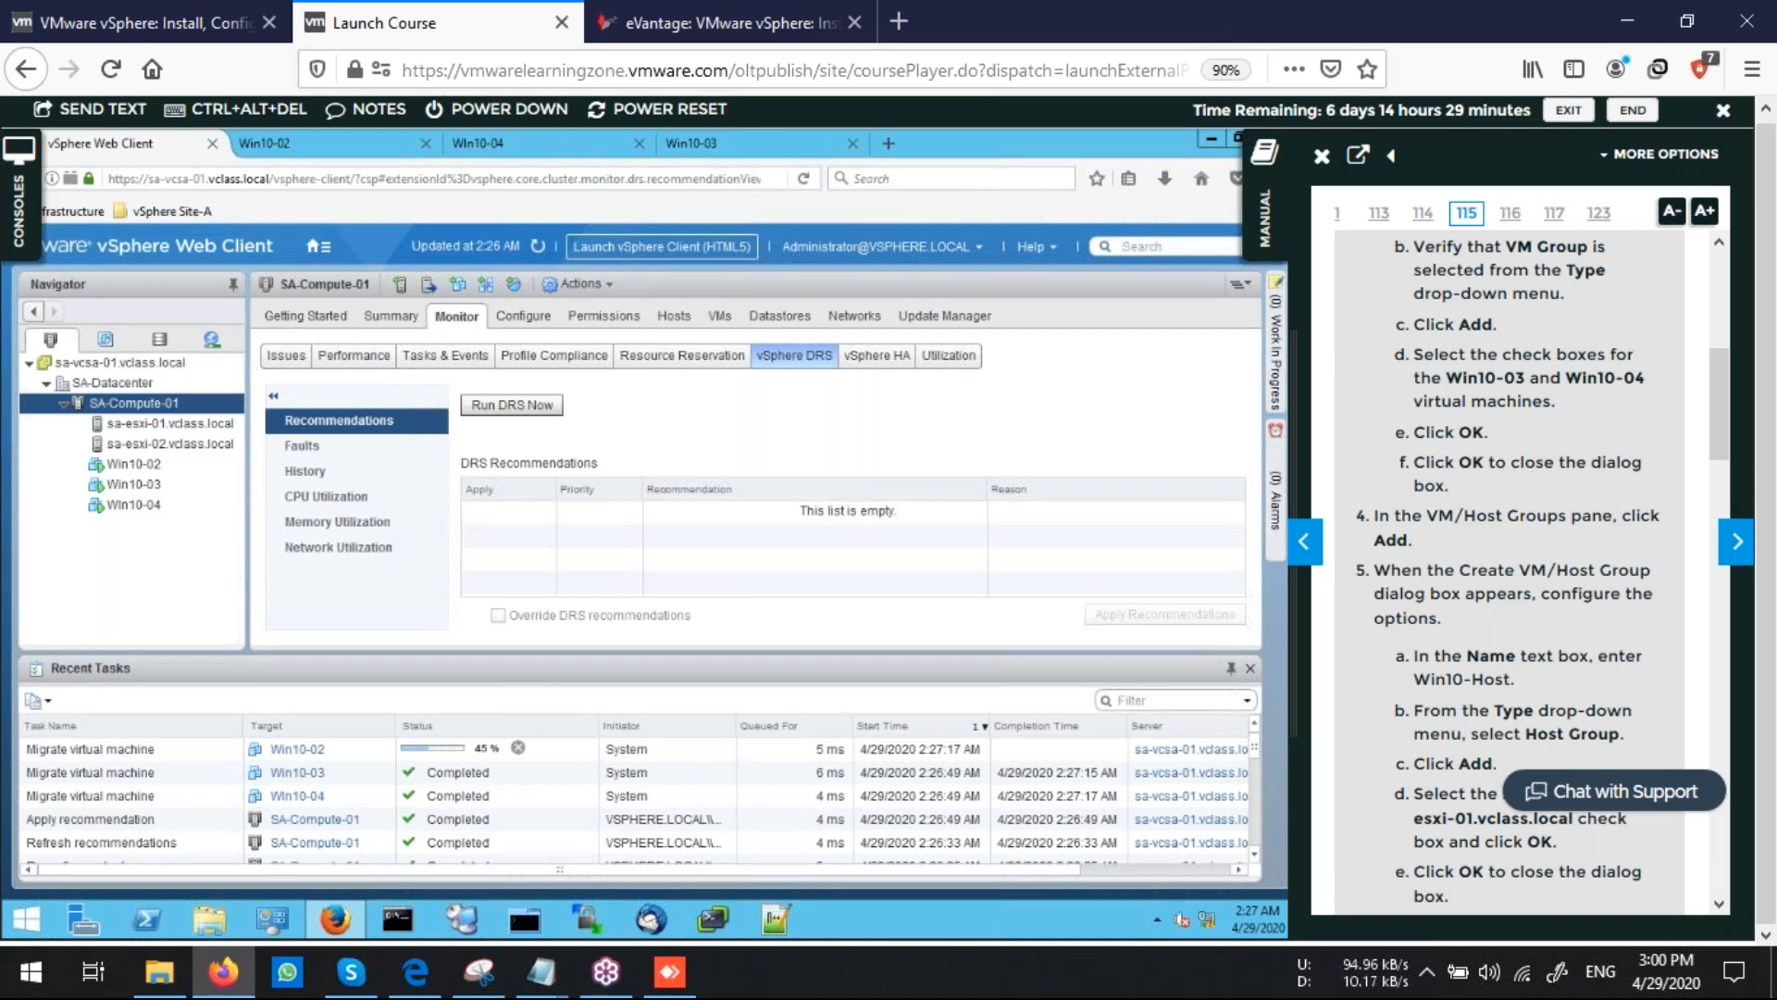
click(719, 316)
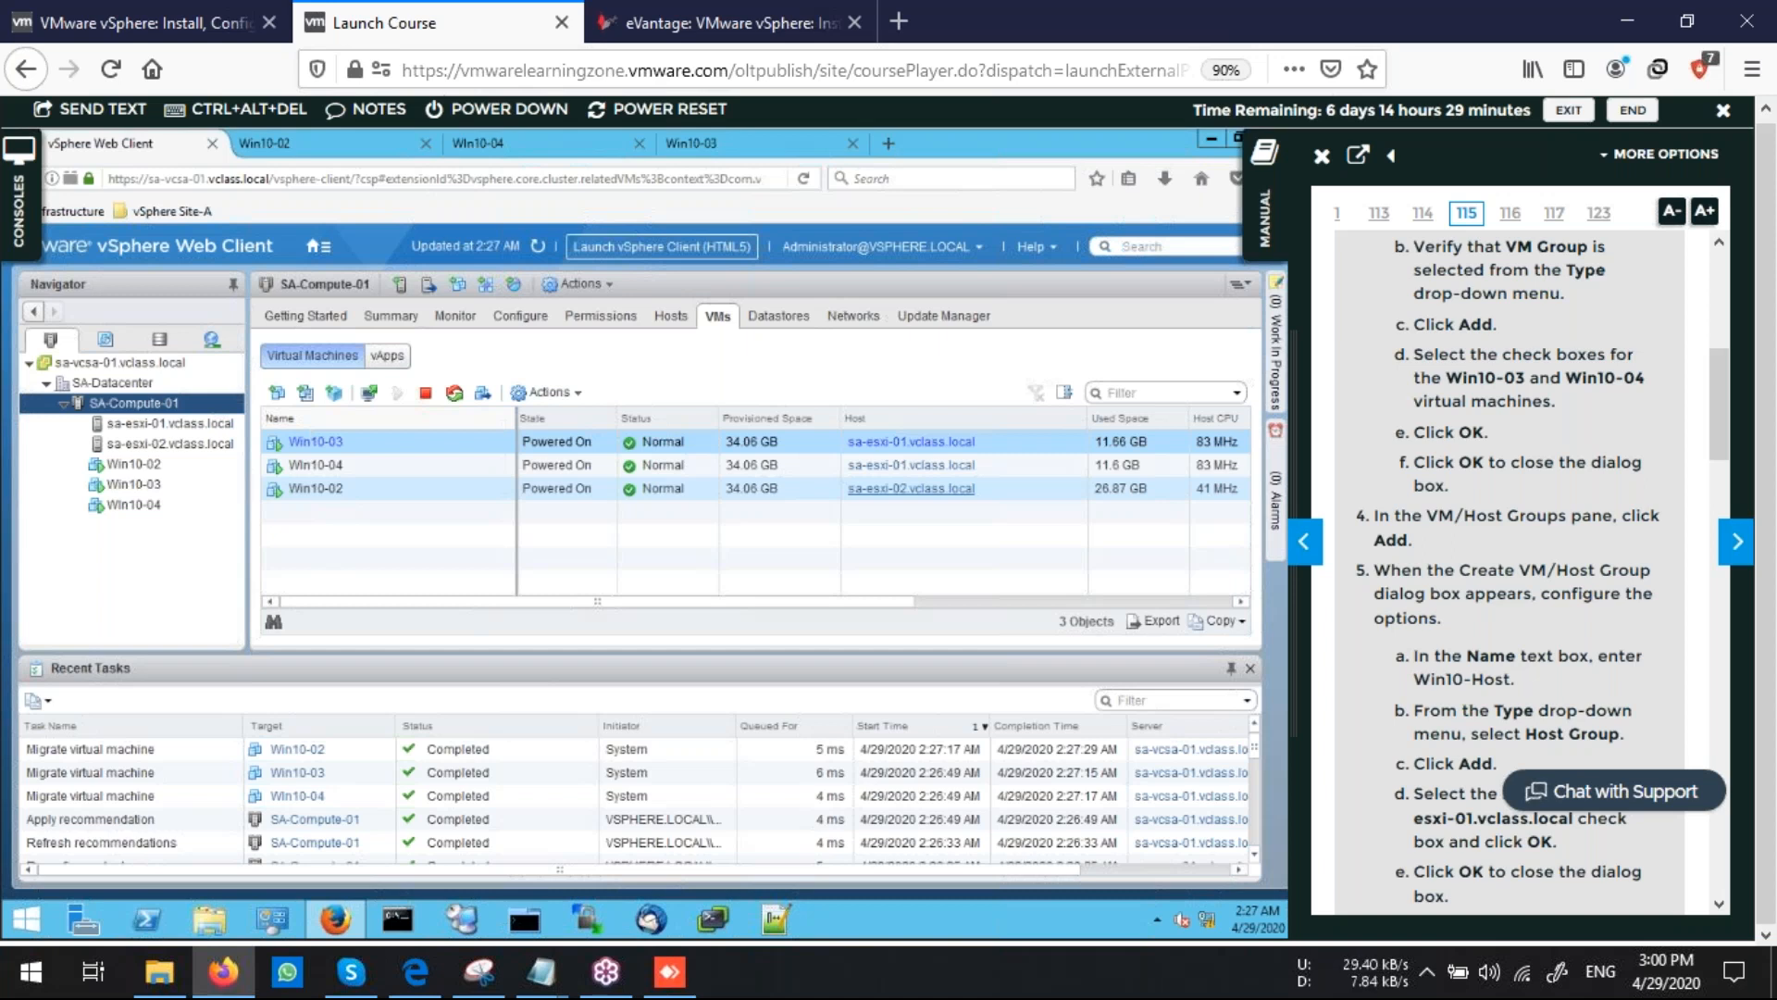
Disable the Run-only-host1 rule in the cluster's VM/Host rules and save the change
scroll(1447, 603, down, 5)
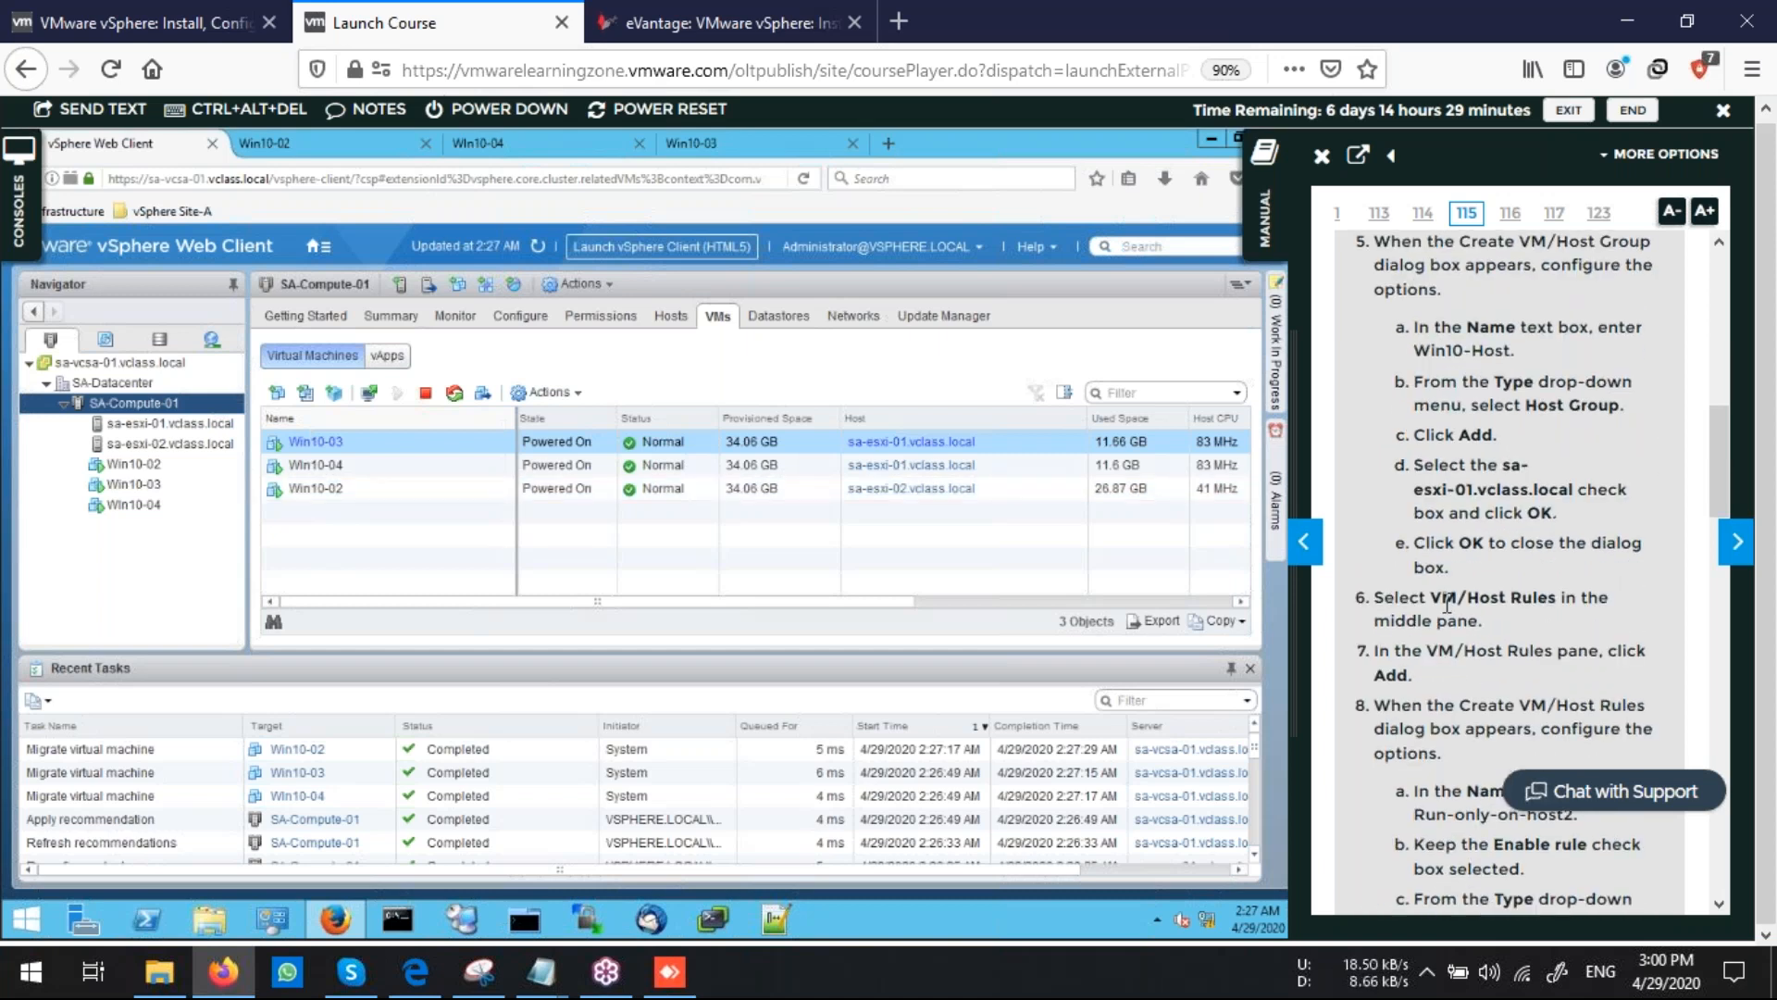
scroll(1448, 603, down, 5)
scroll(1448, 604, down, 3)
scroll(1532, 569, down, 10)
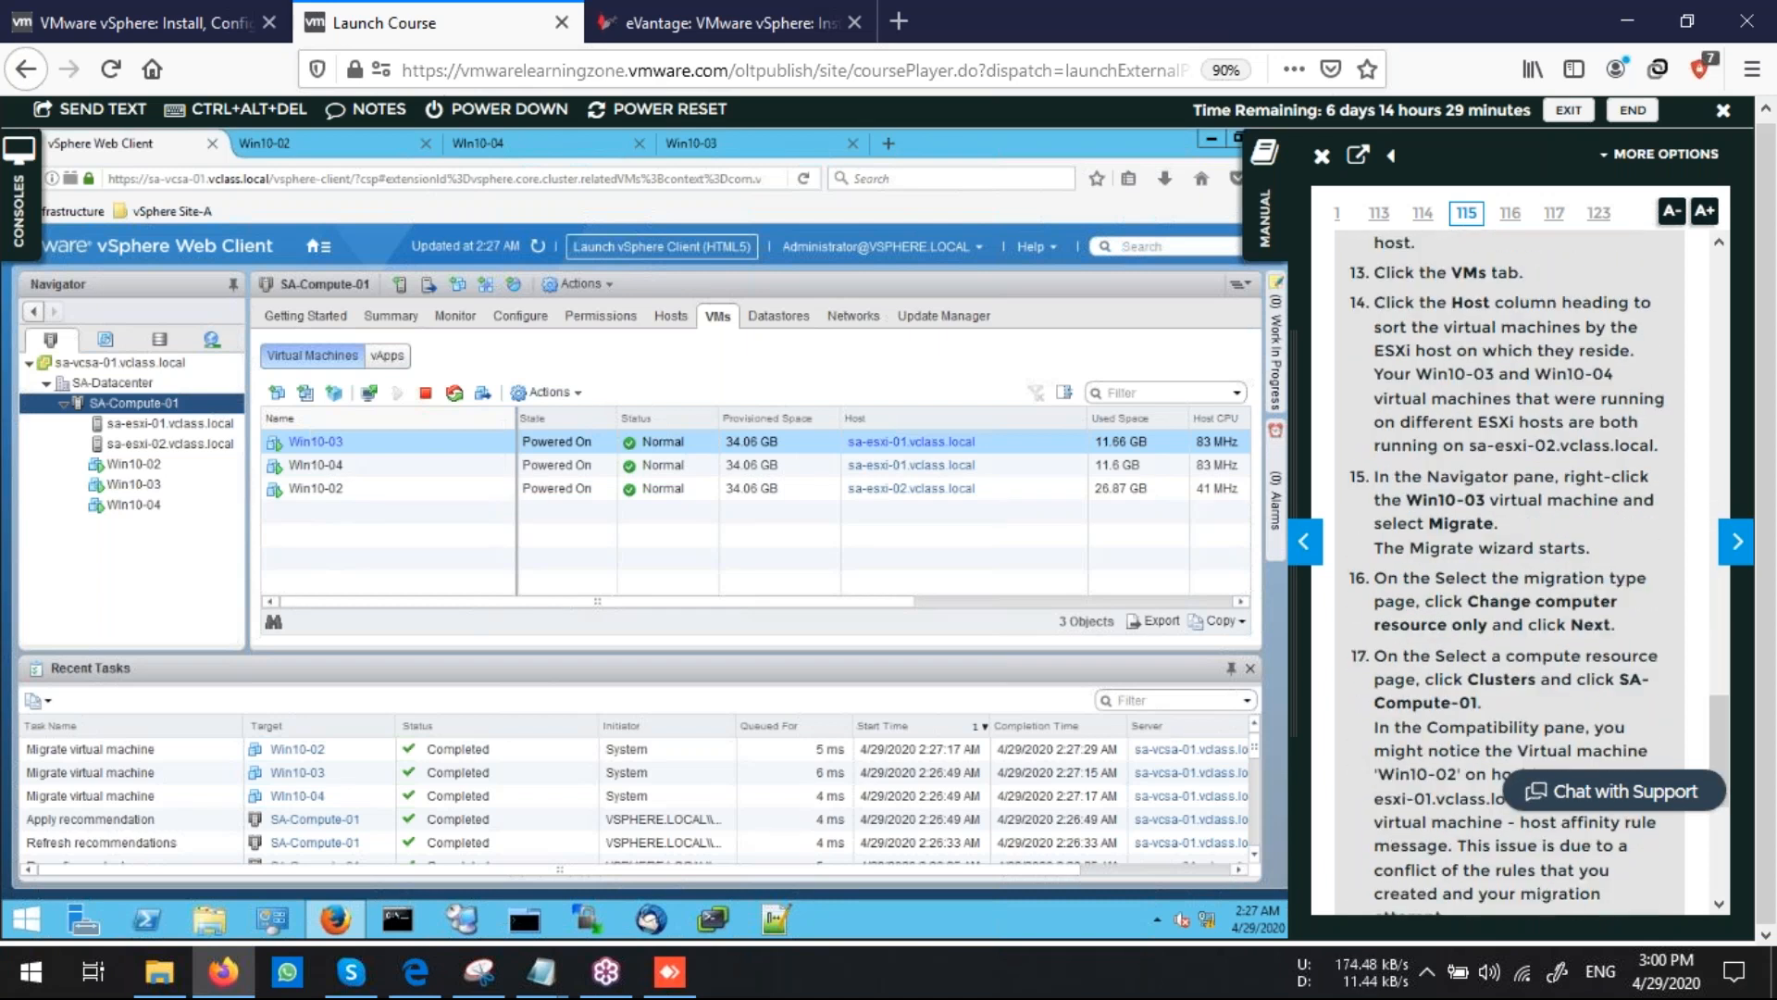
scroll(1527, 518, down, 5)
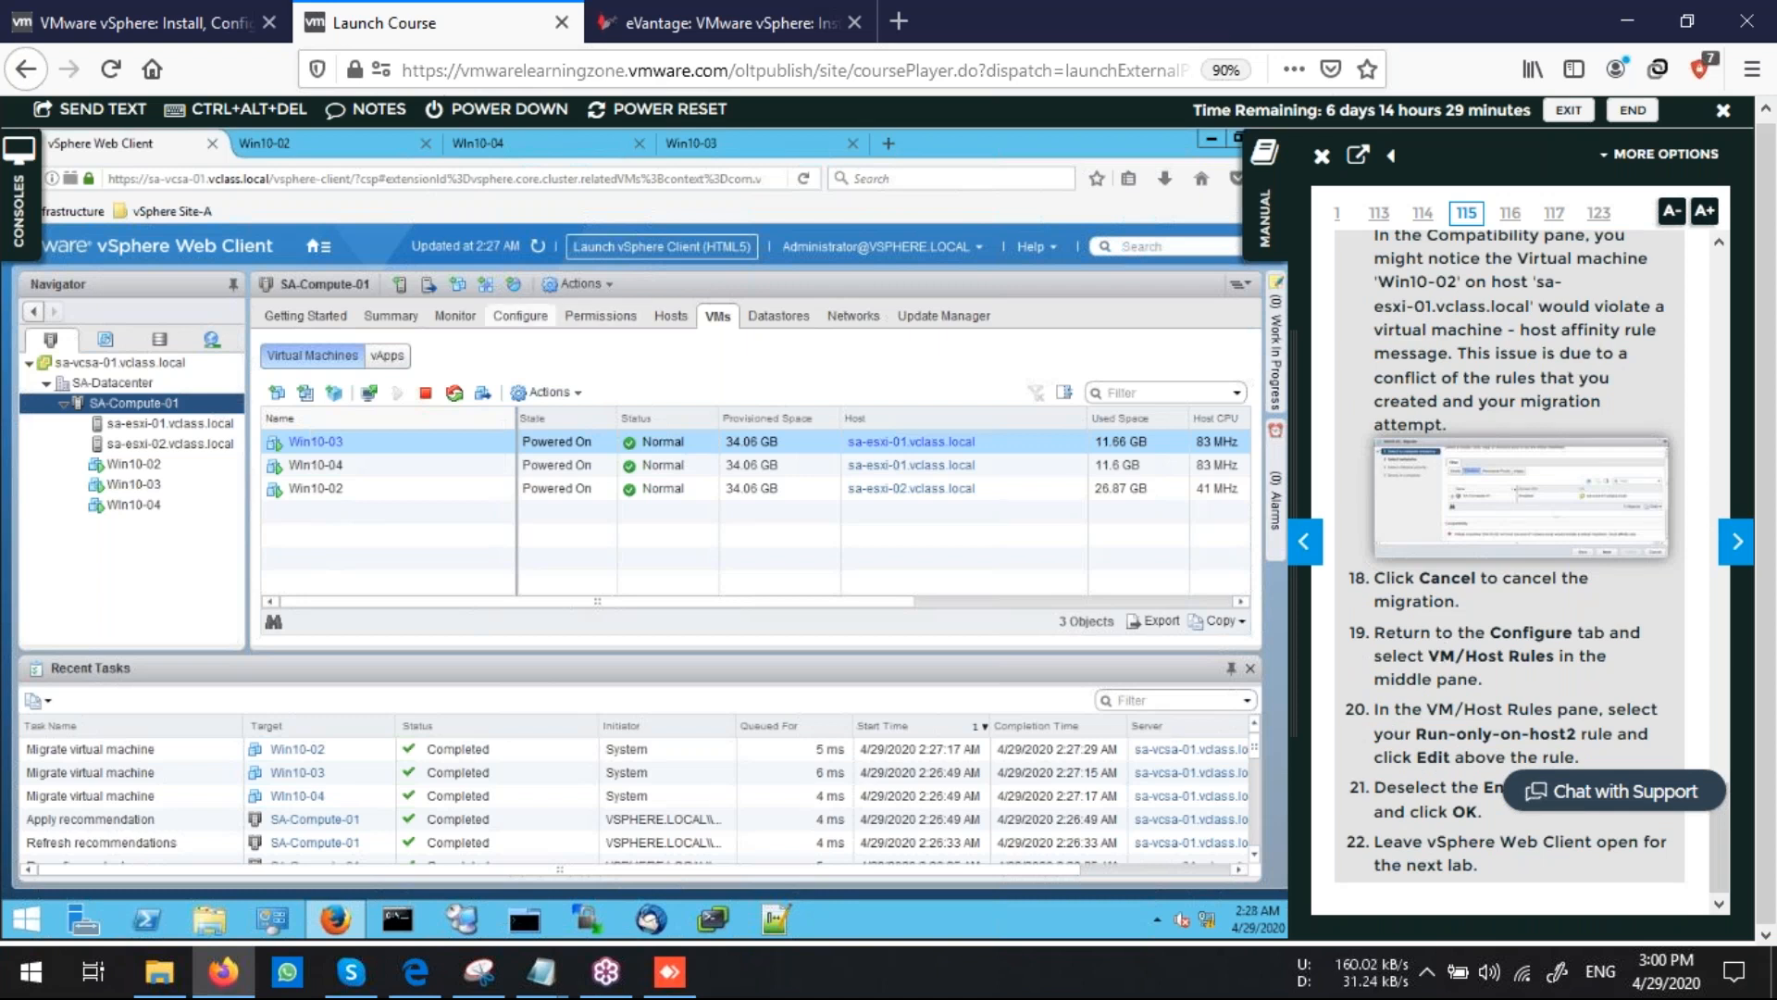
click(520, 315)
click(616, 457)
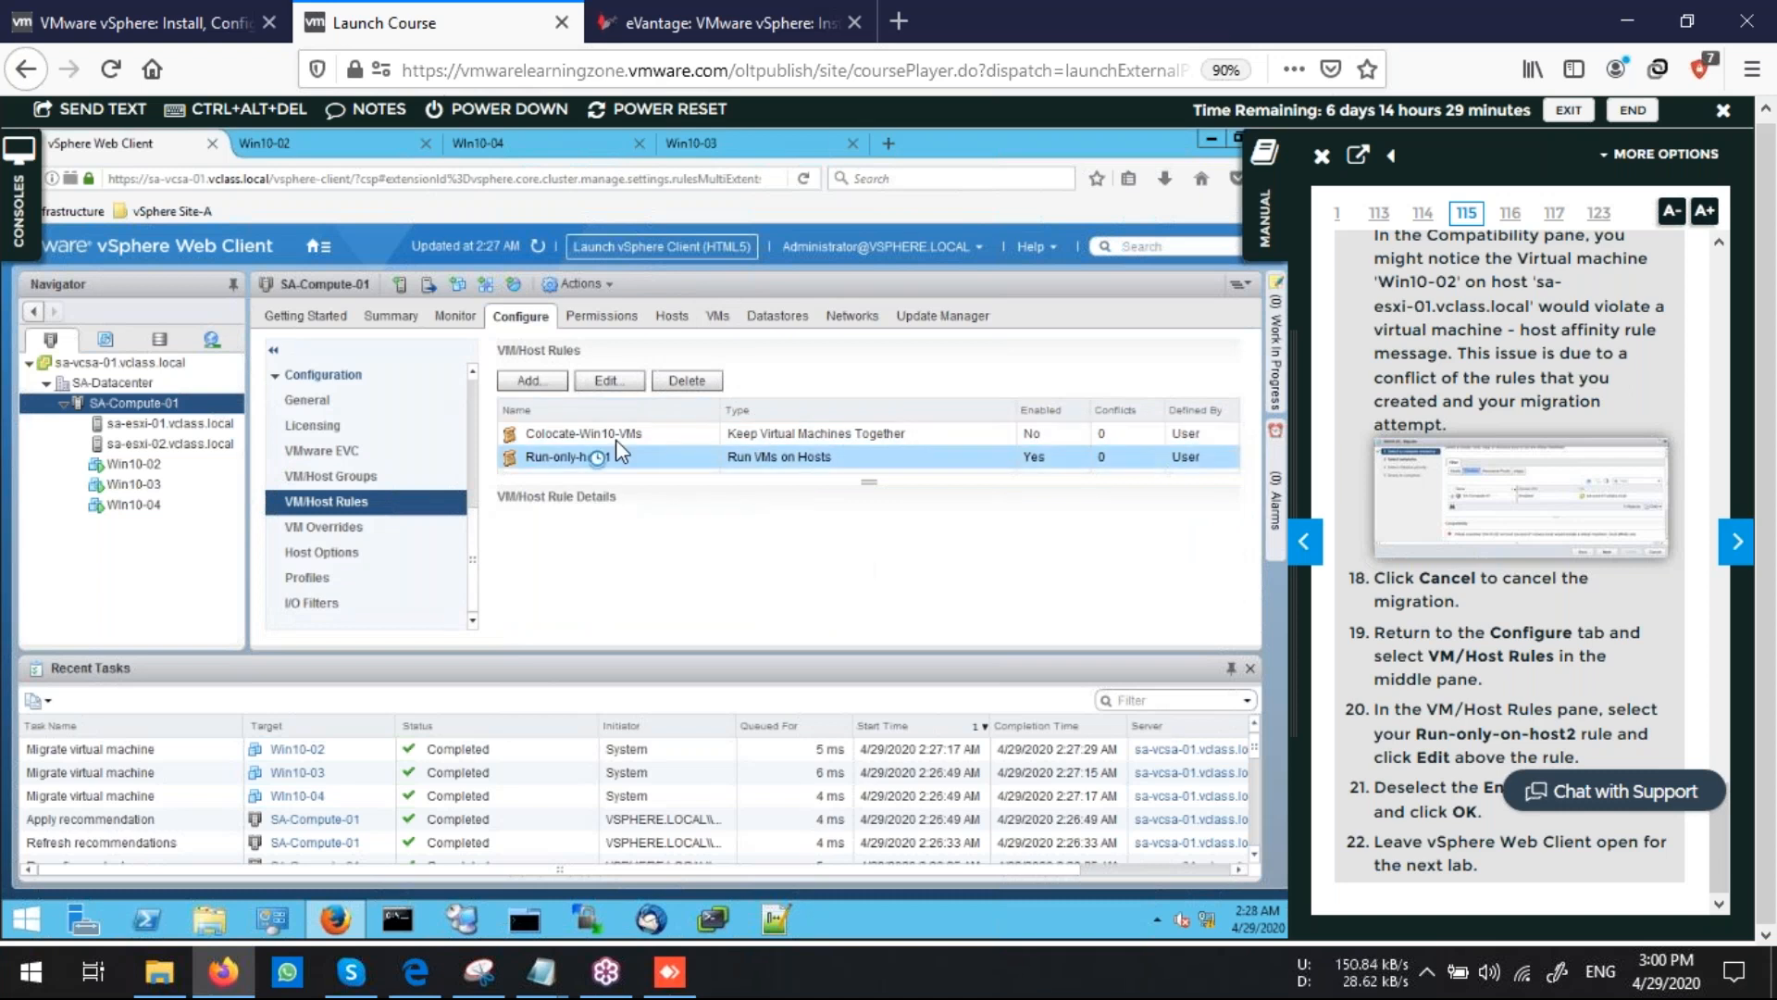
click(606, 380)
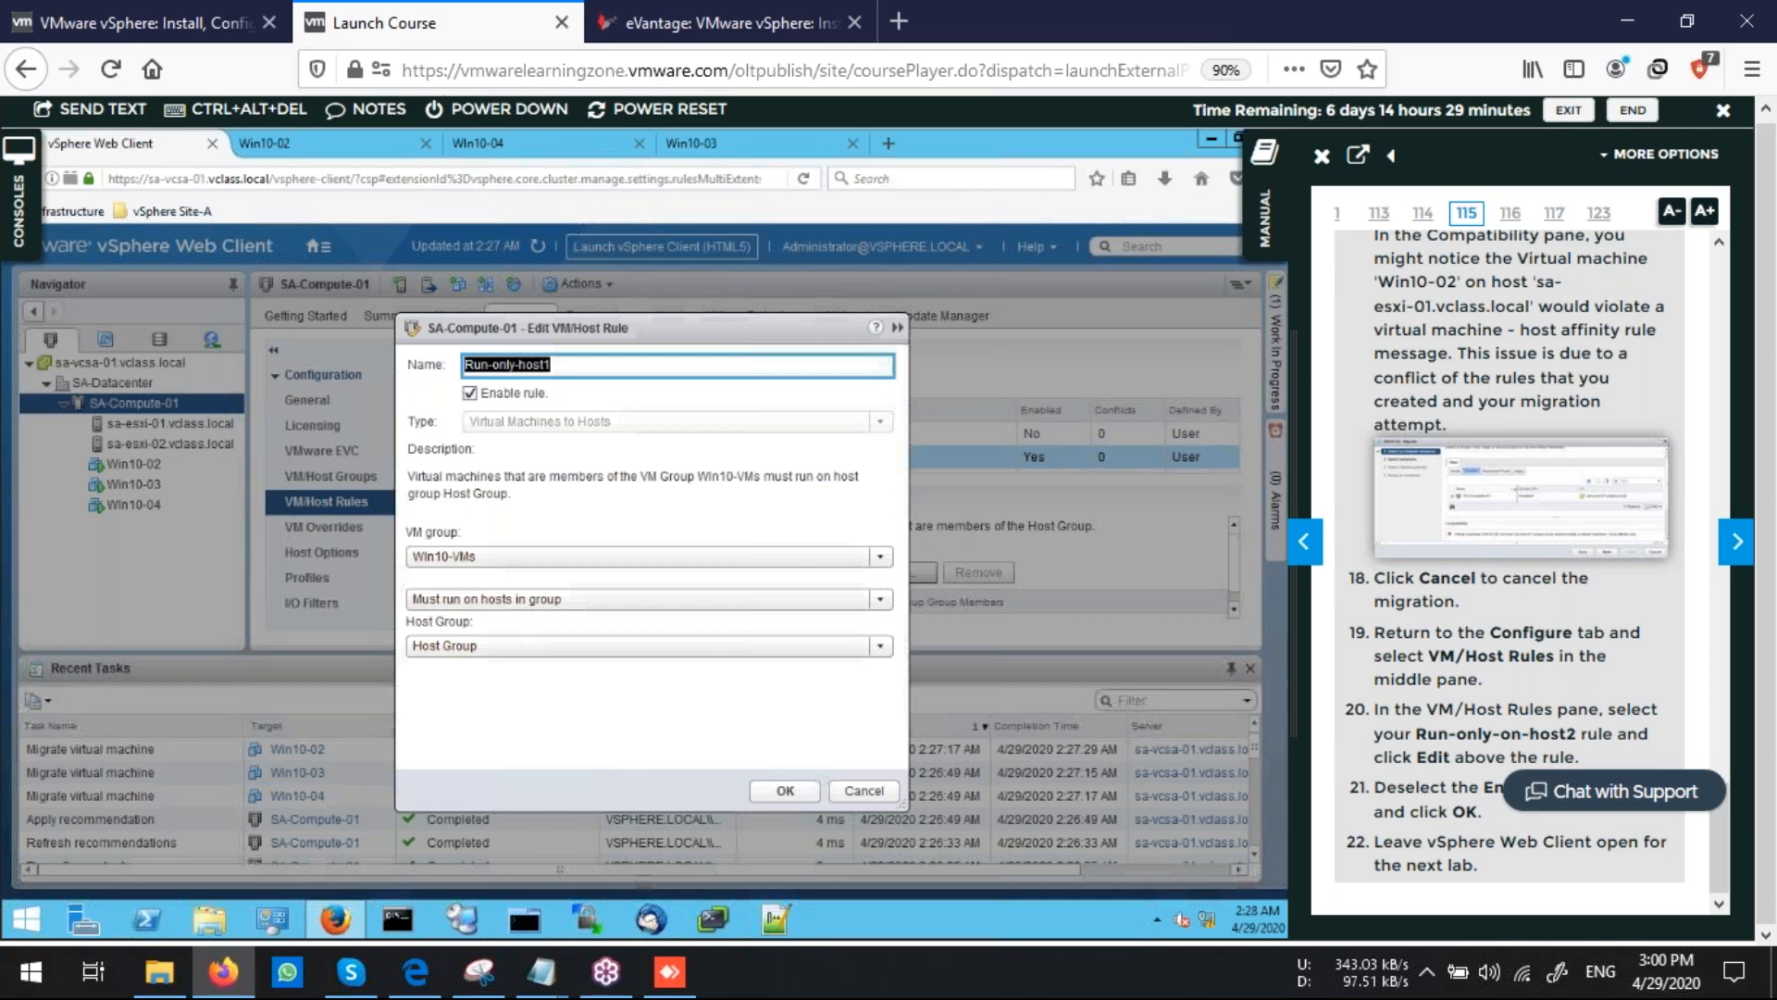
click(470, 393)
click(785, 791)
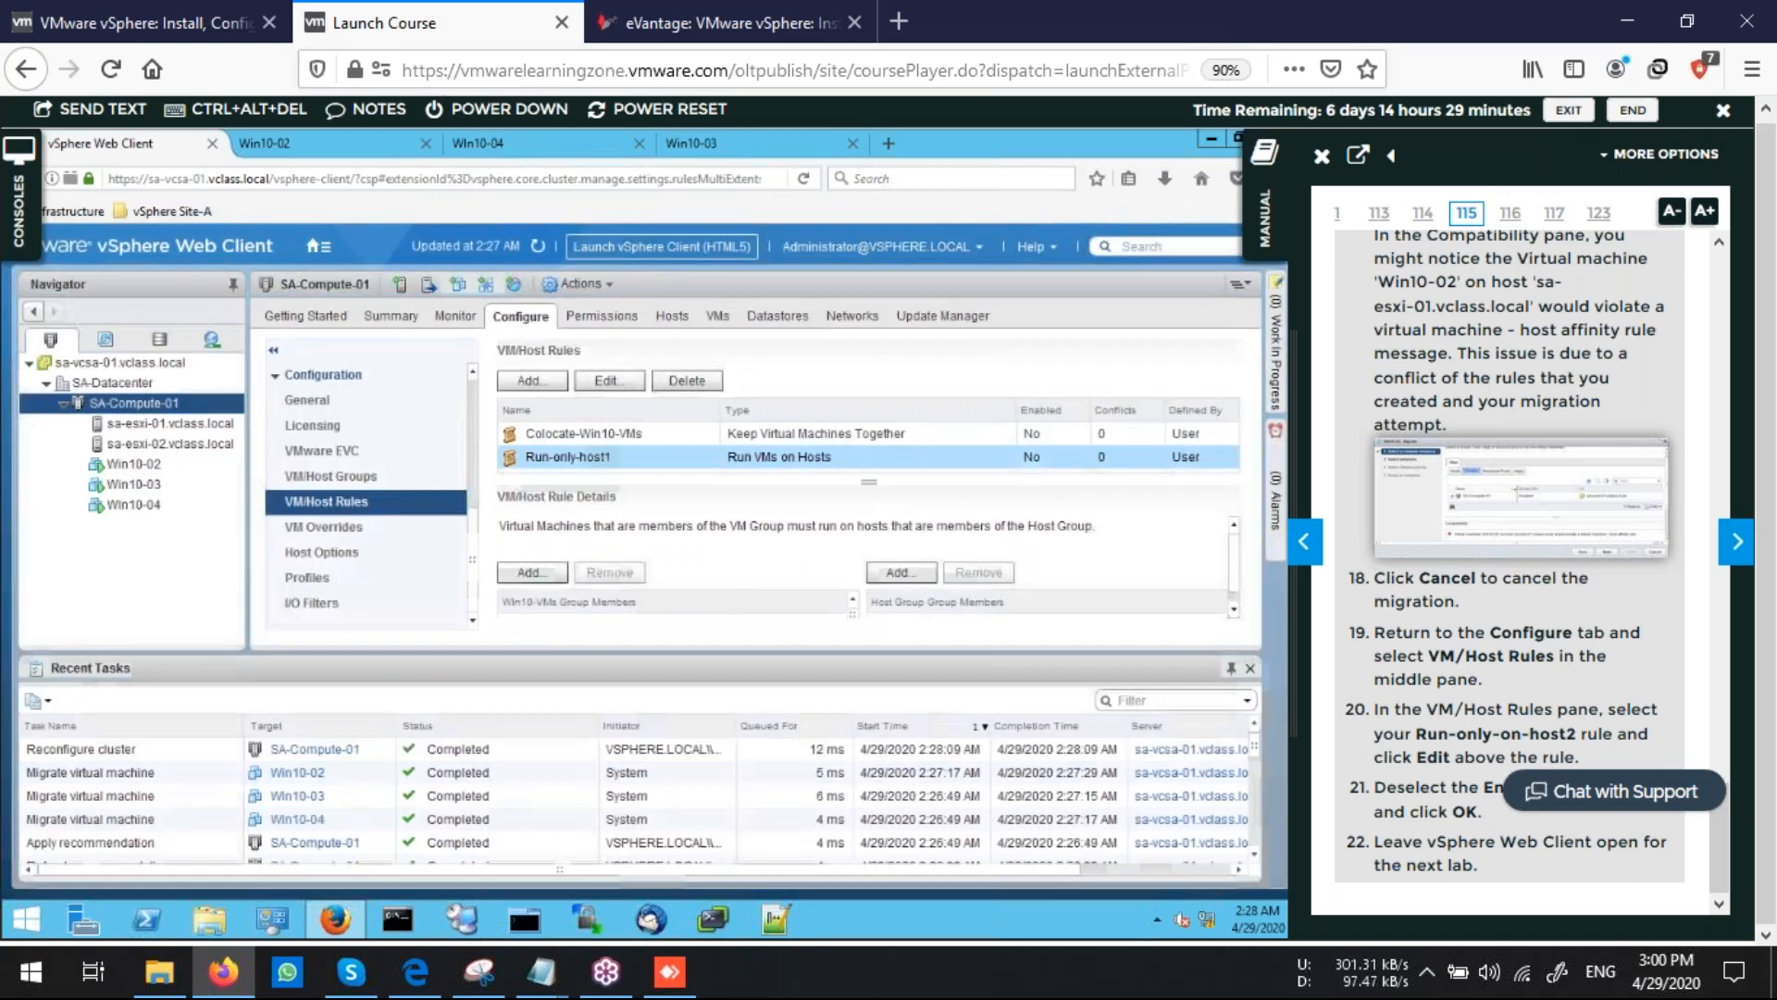
Review the Task 6 instructions in the lab manual back to their beginning, and advance to the next page
scroll(1509, 556, up, 10)
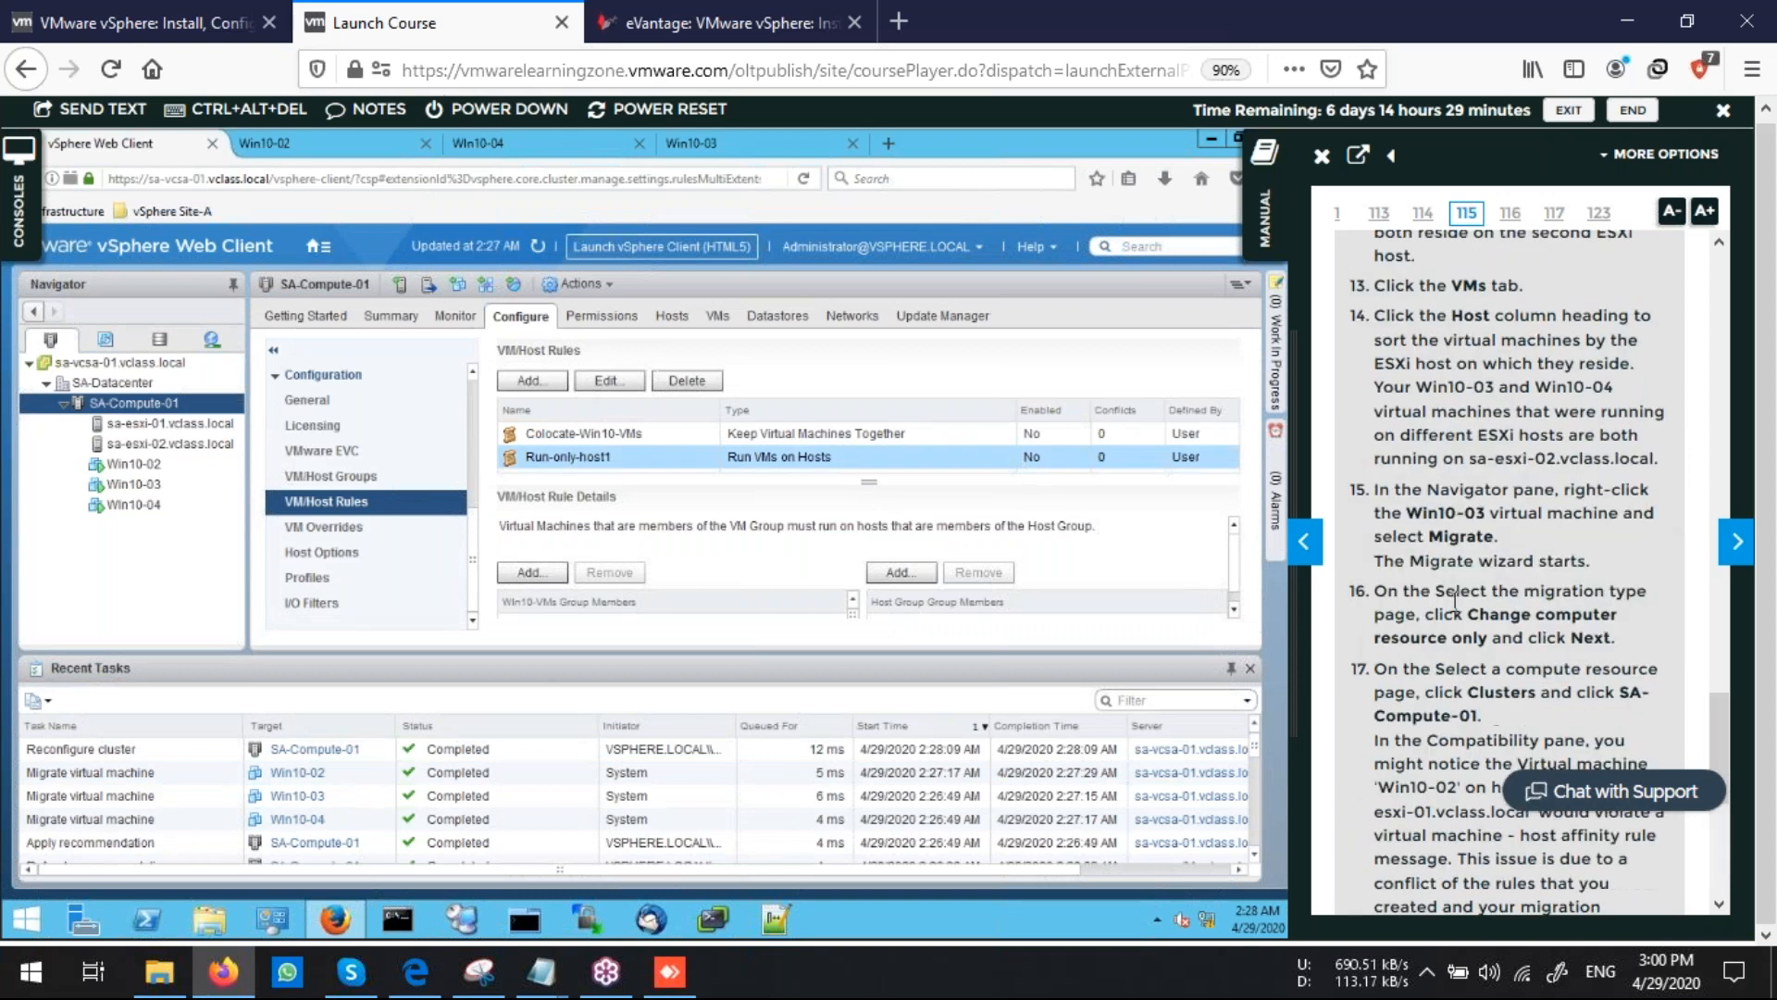
scroll(1445, 607, up, 5)
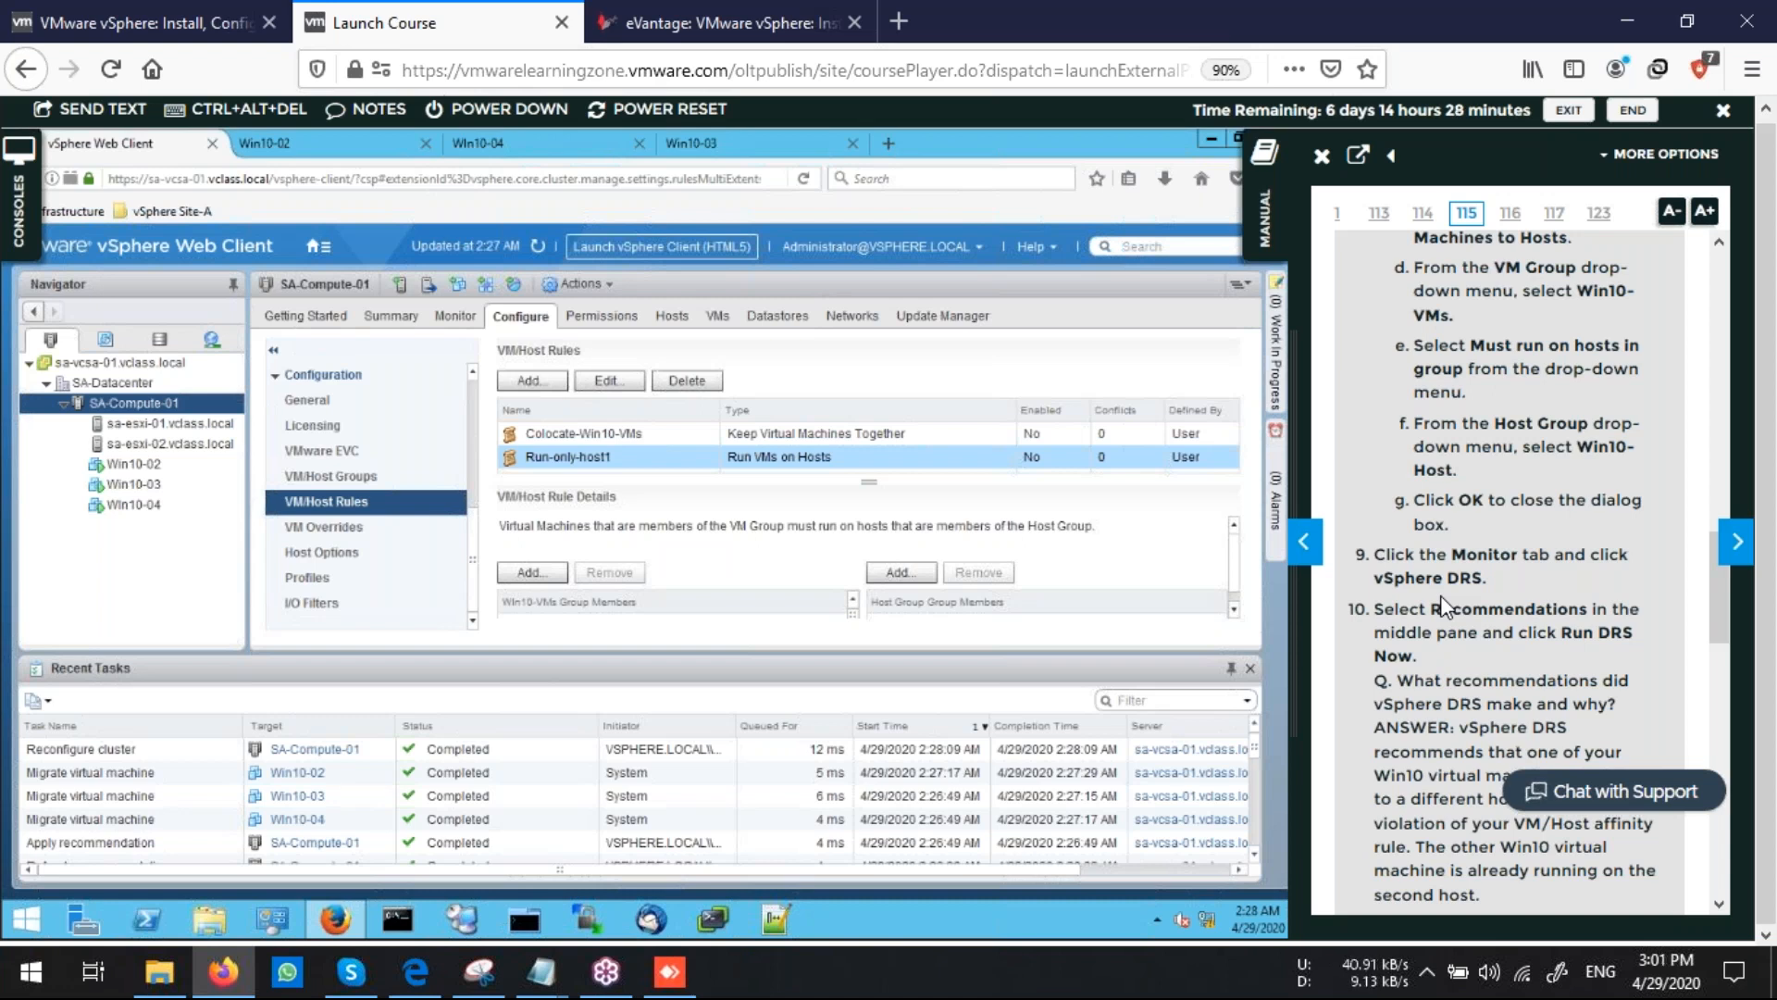
scroll(1564, 611, up, 5)
scroll(1564, 622, up, 3)
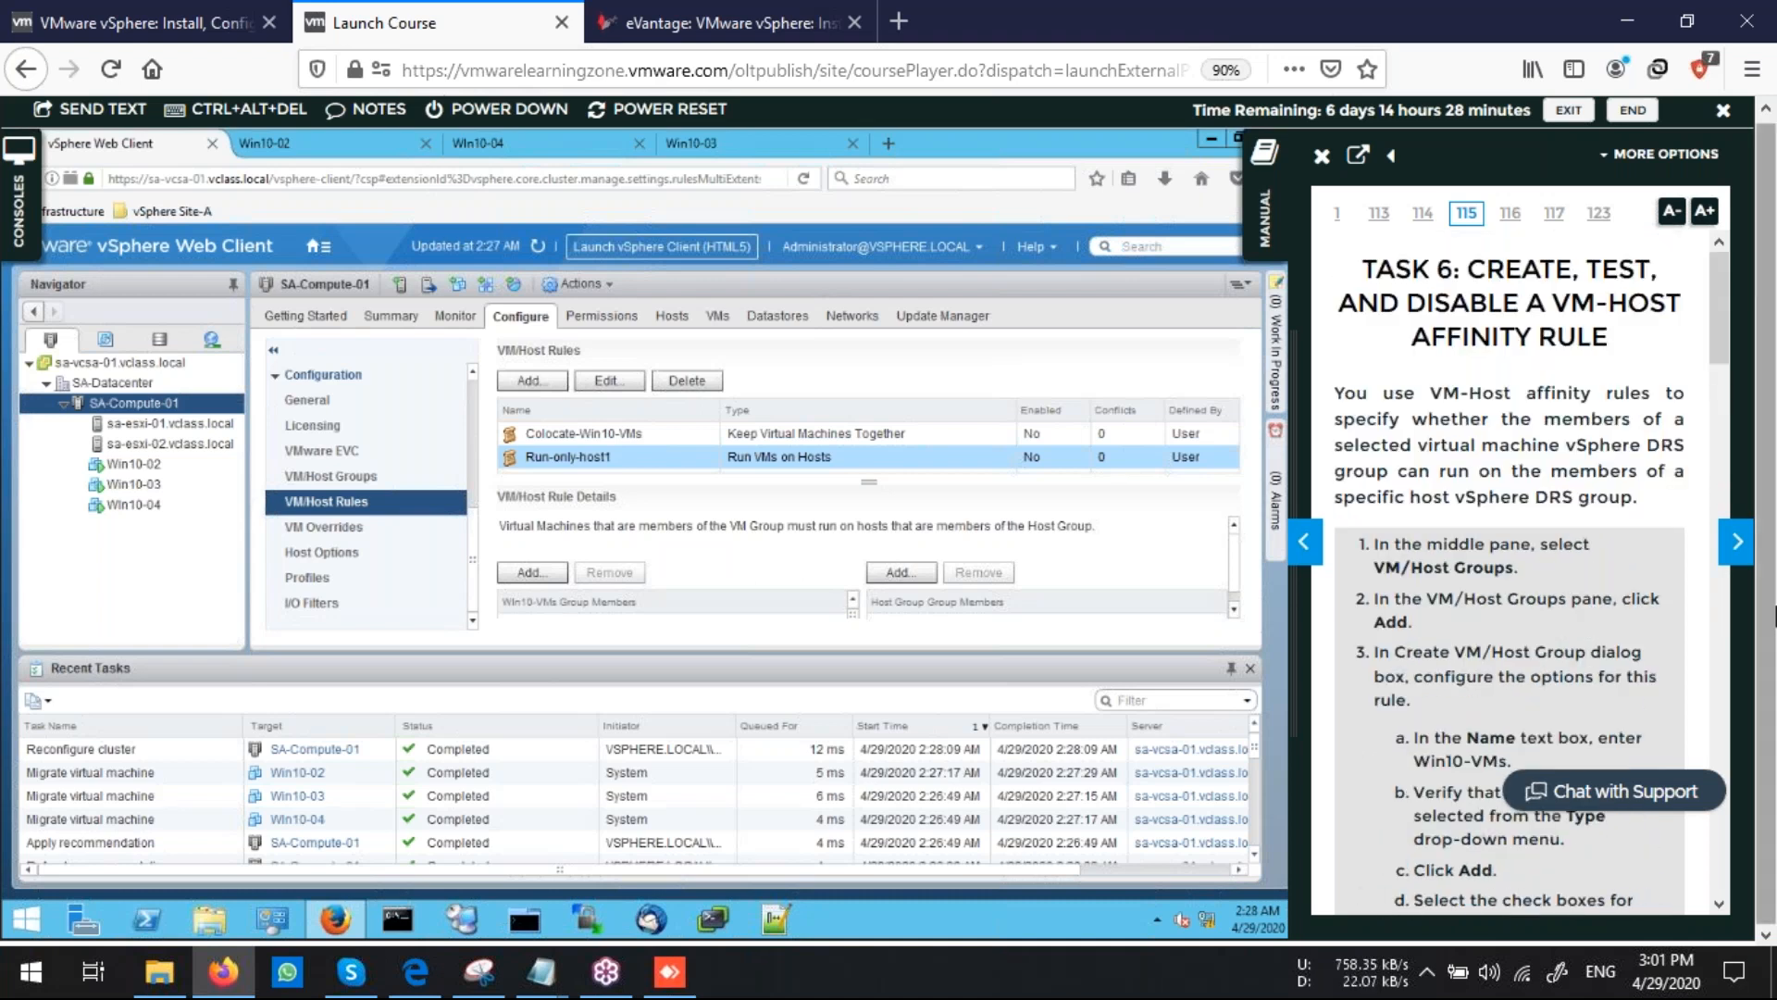
click(1737, 542)
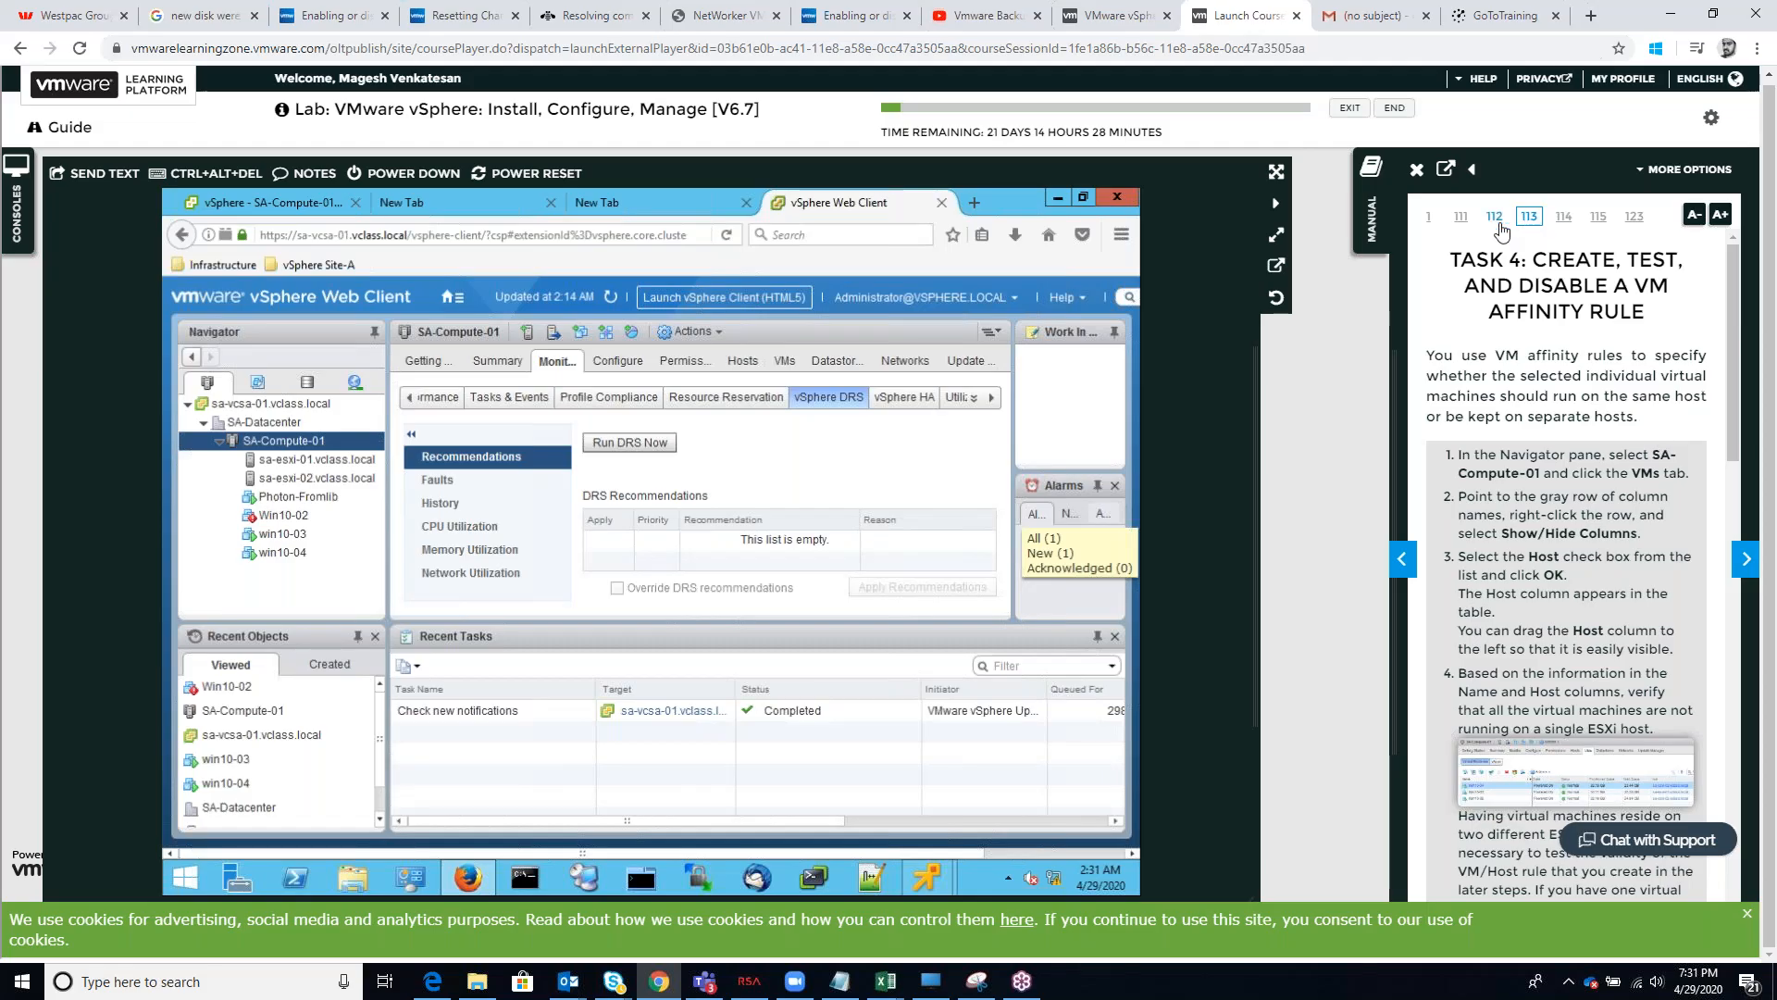
Open page 113 of the other lab session's manual and read through the Task 4 VM affinity rule instructions
click(1500, 225)
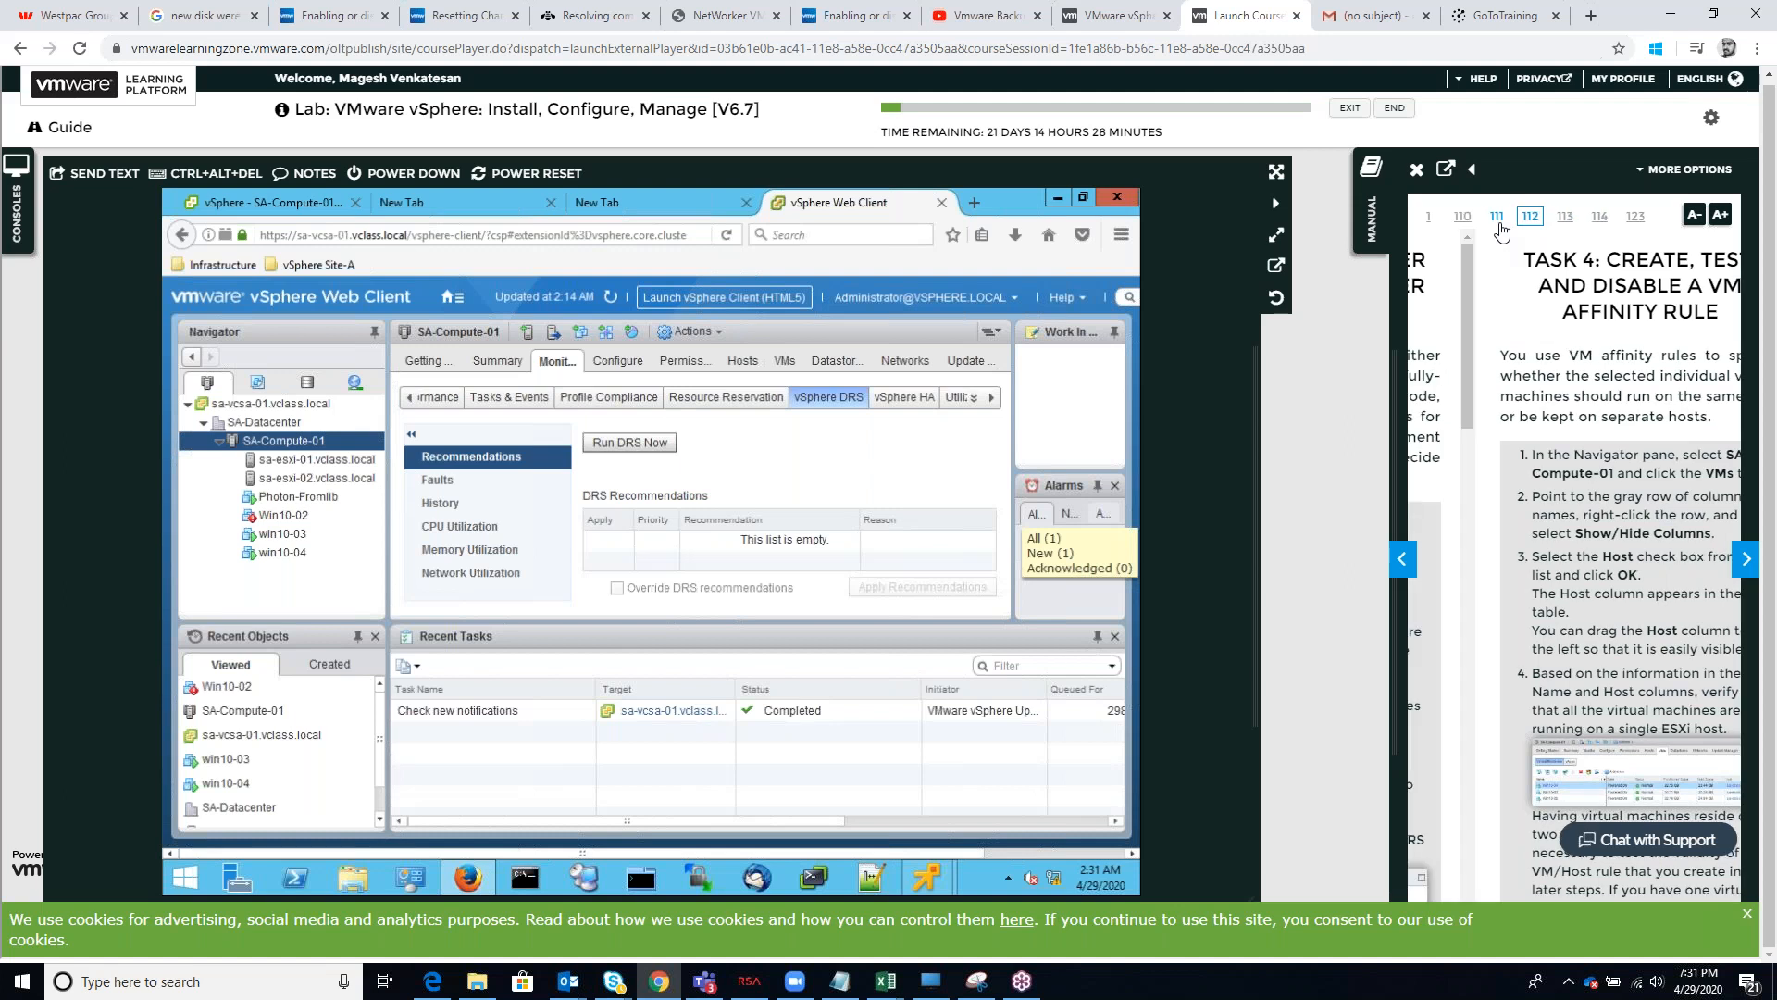
click(1566, 220)
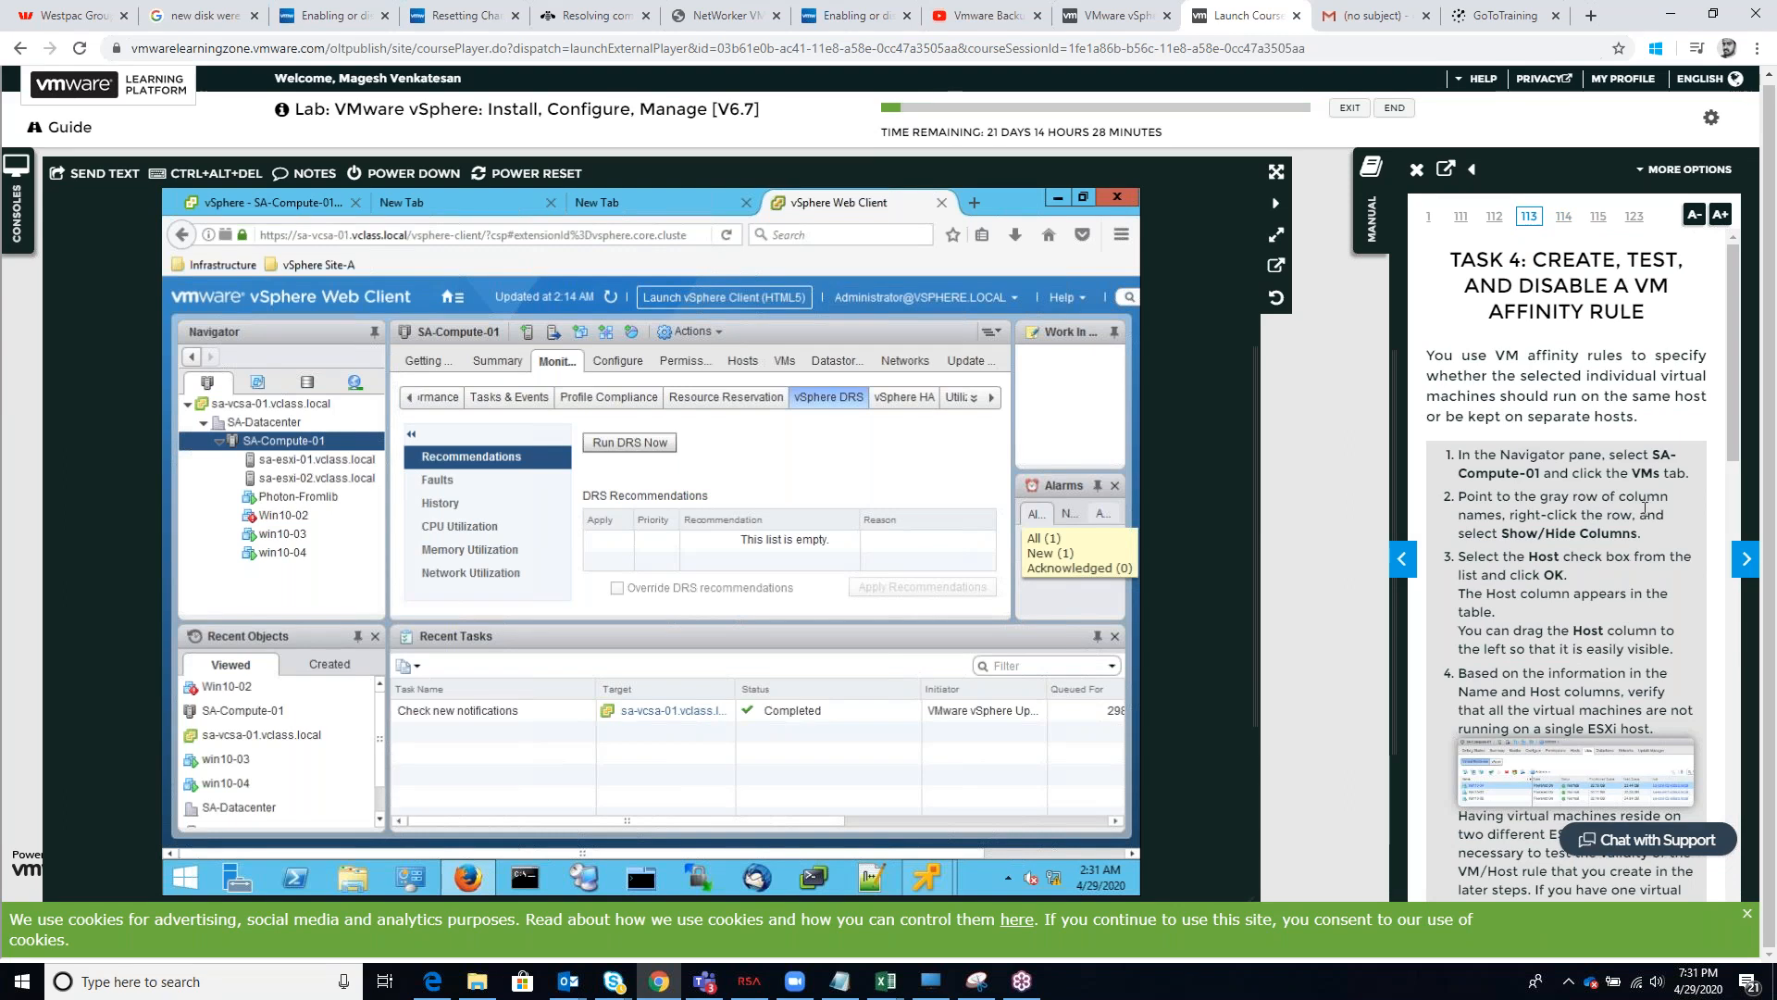
scroll(1514, 434, down, 3)
scroll(1629, 528, down, 6)
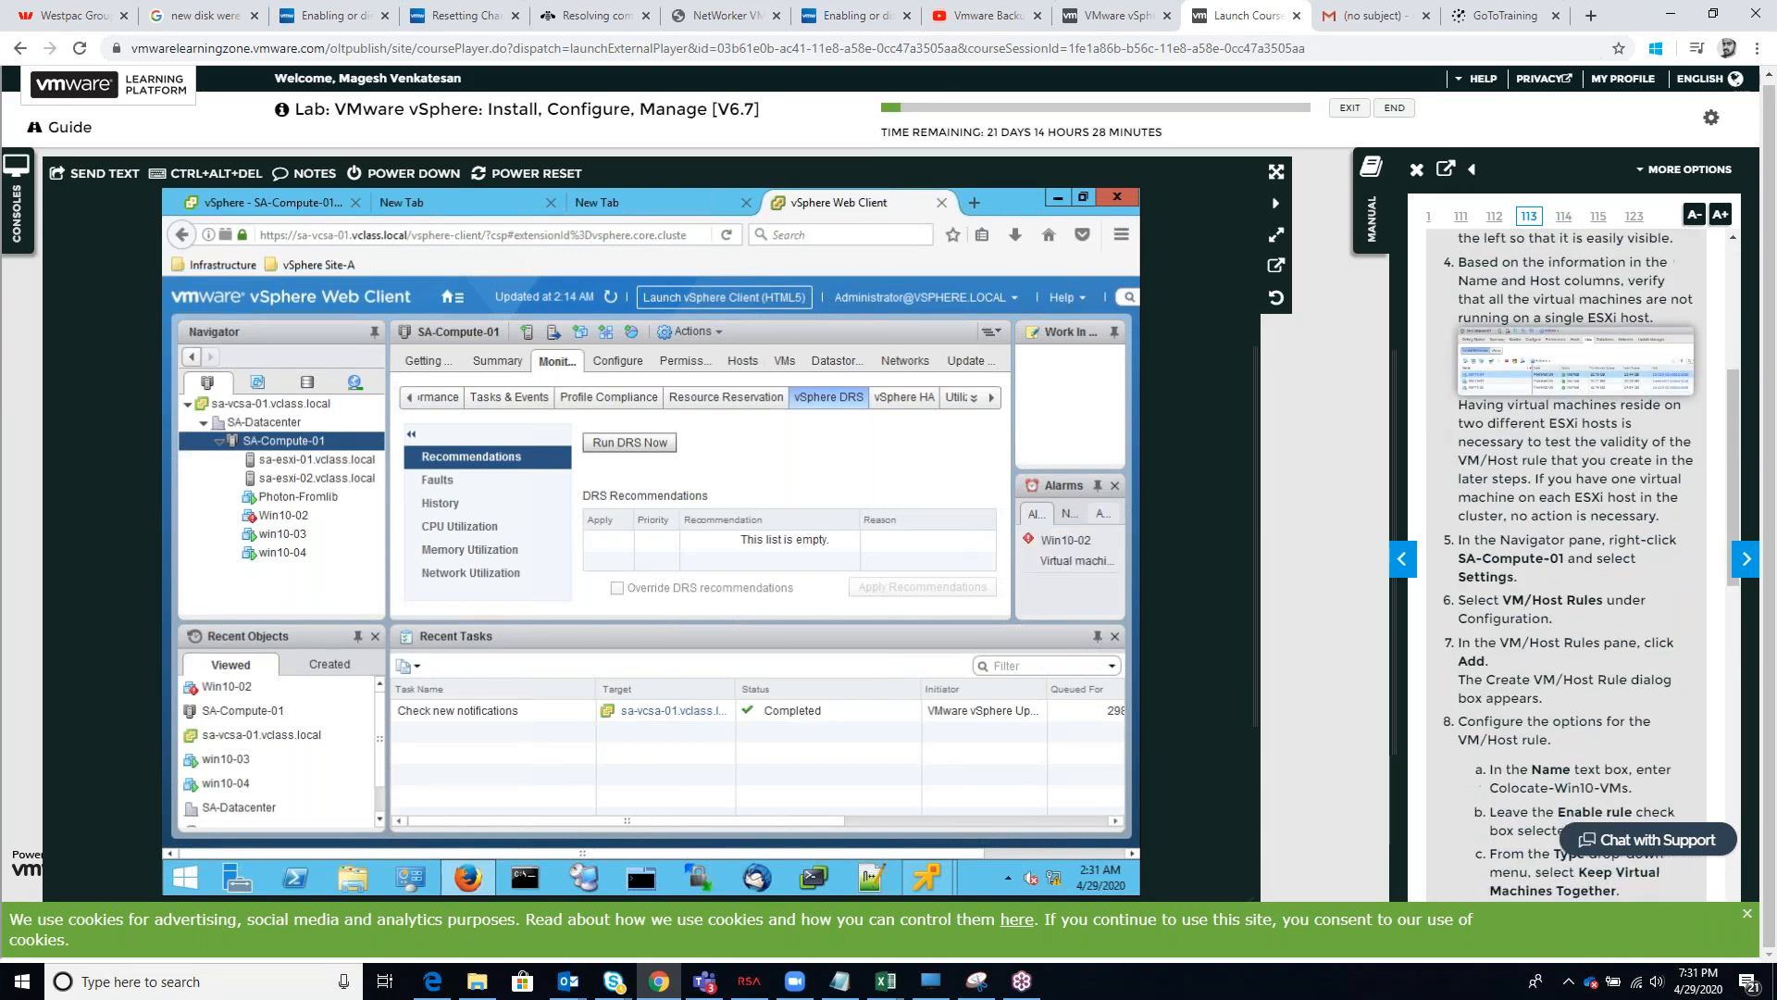
scroll(1628, 528, up, 8)
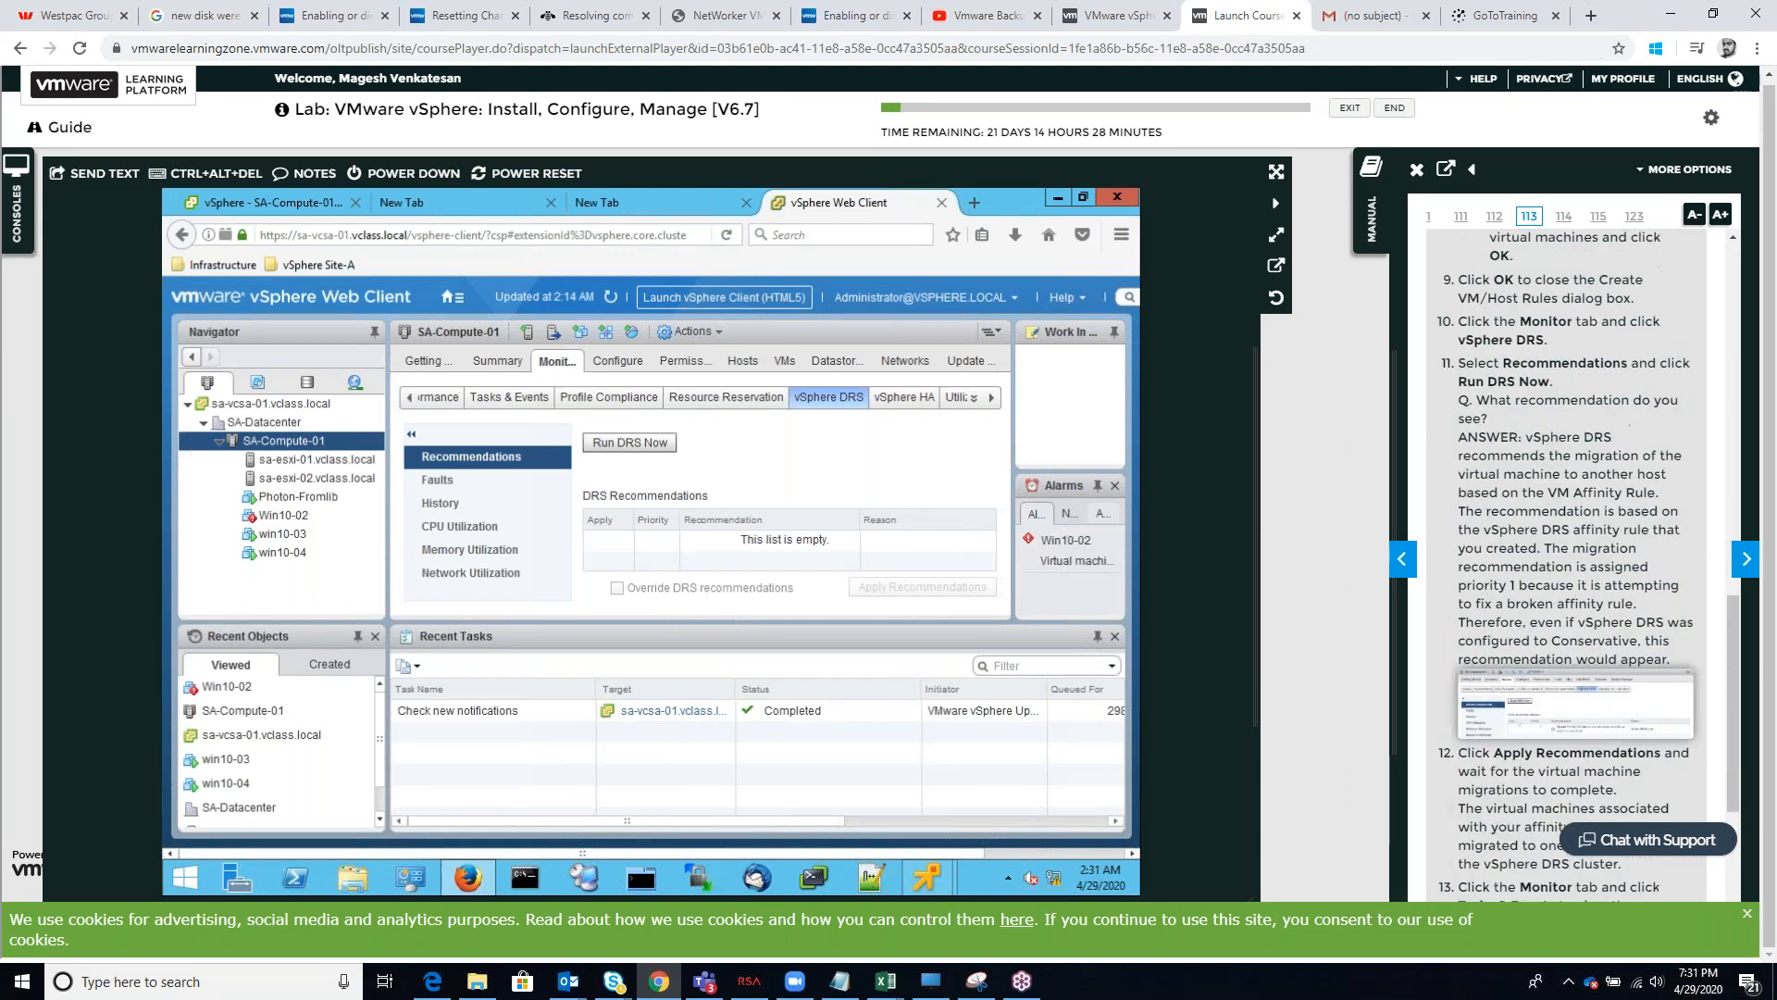
Return to the start of Task 4 in the manual and list the SA-Compute-01 cluster's virtual machines
scroll(1574, 555, up, 2)
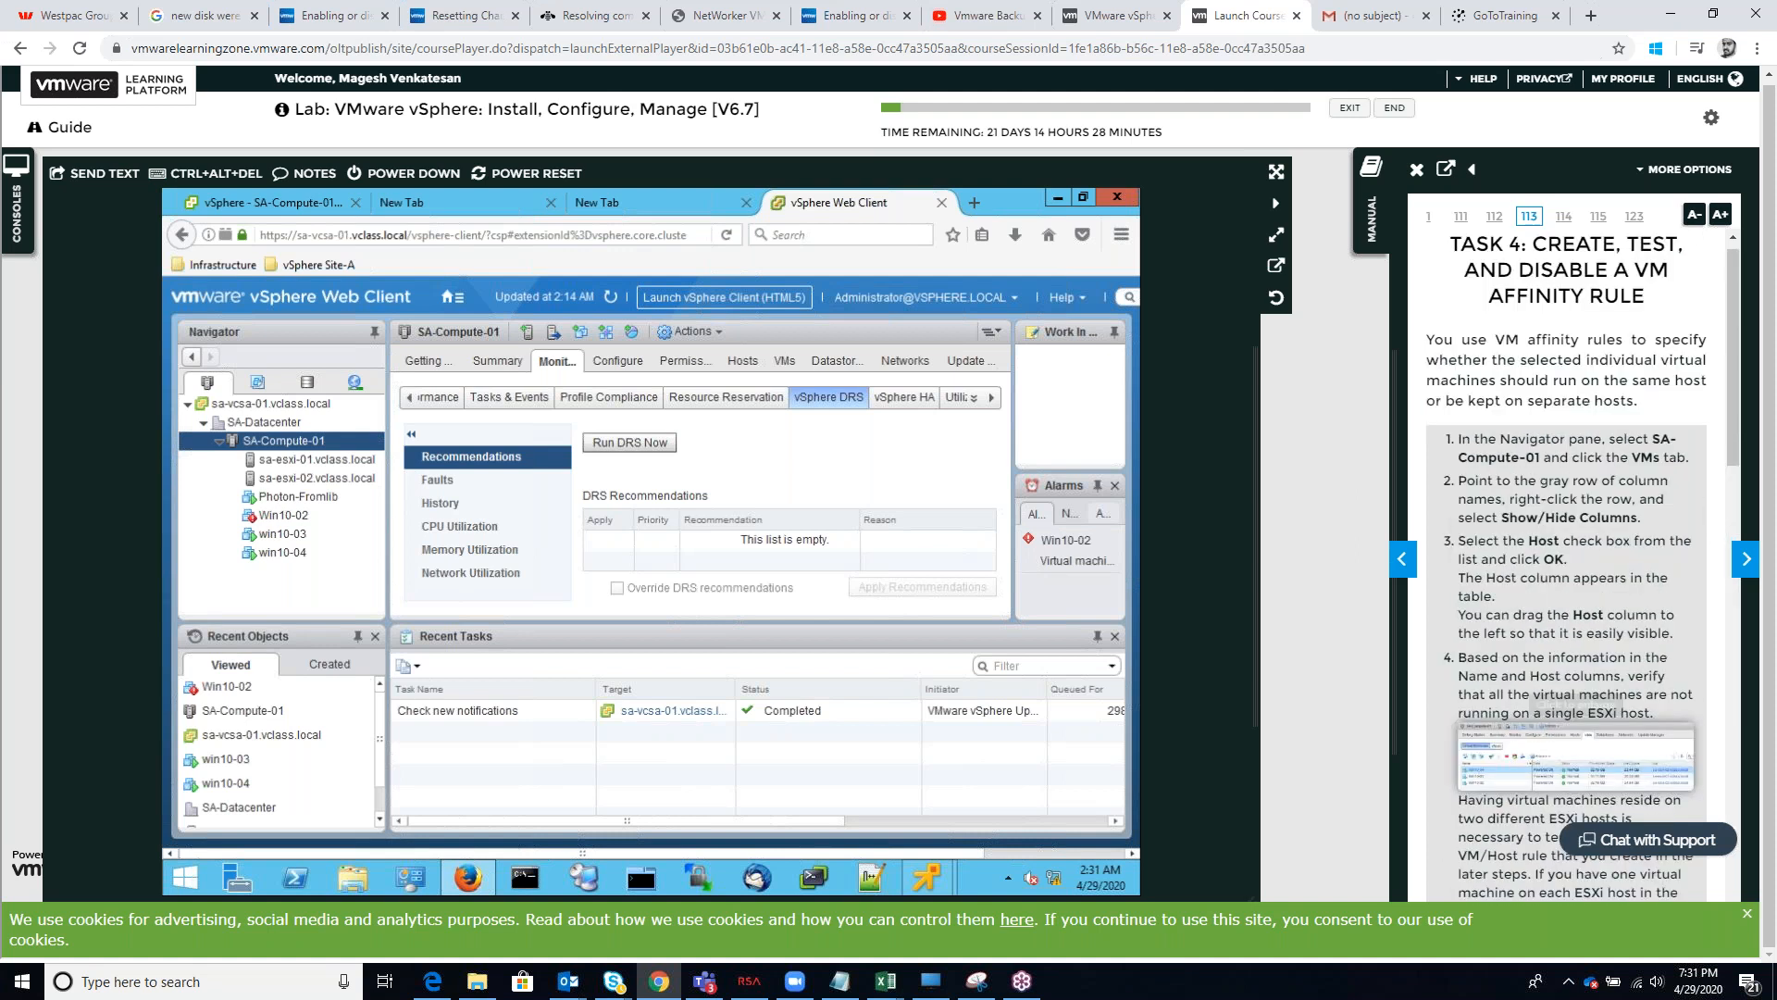
scroll(1573, 726, up, 1)
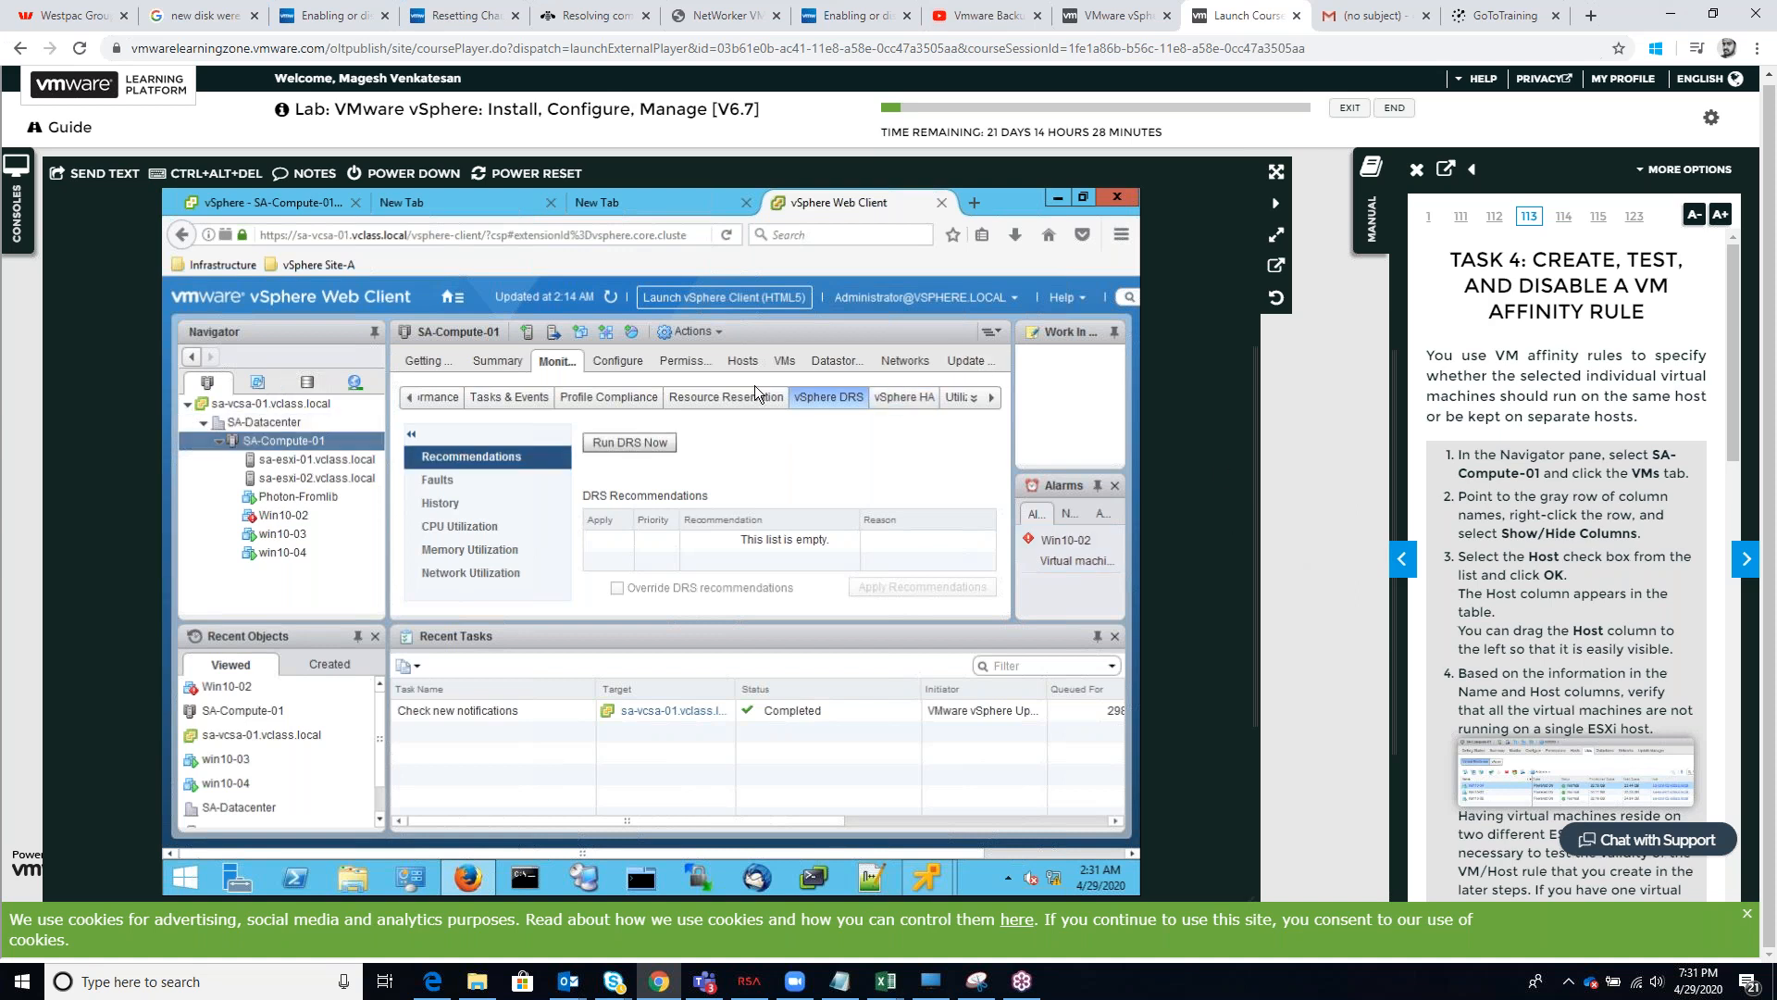
click(789, 361)
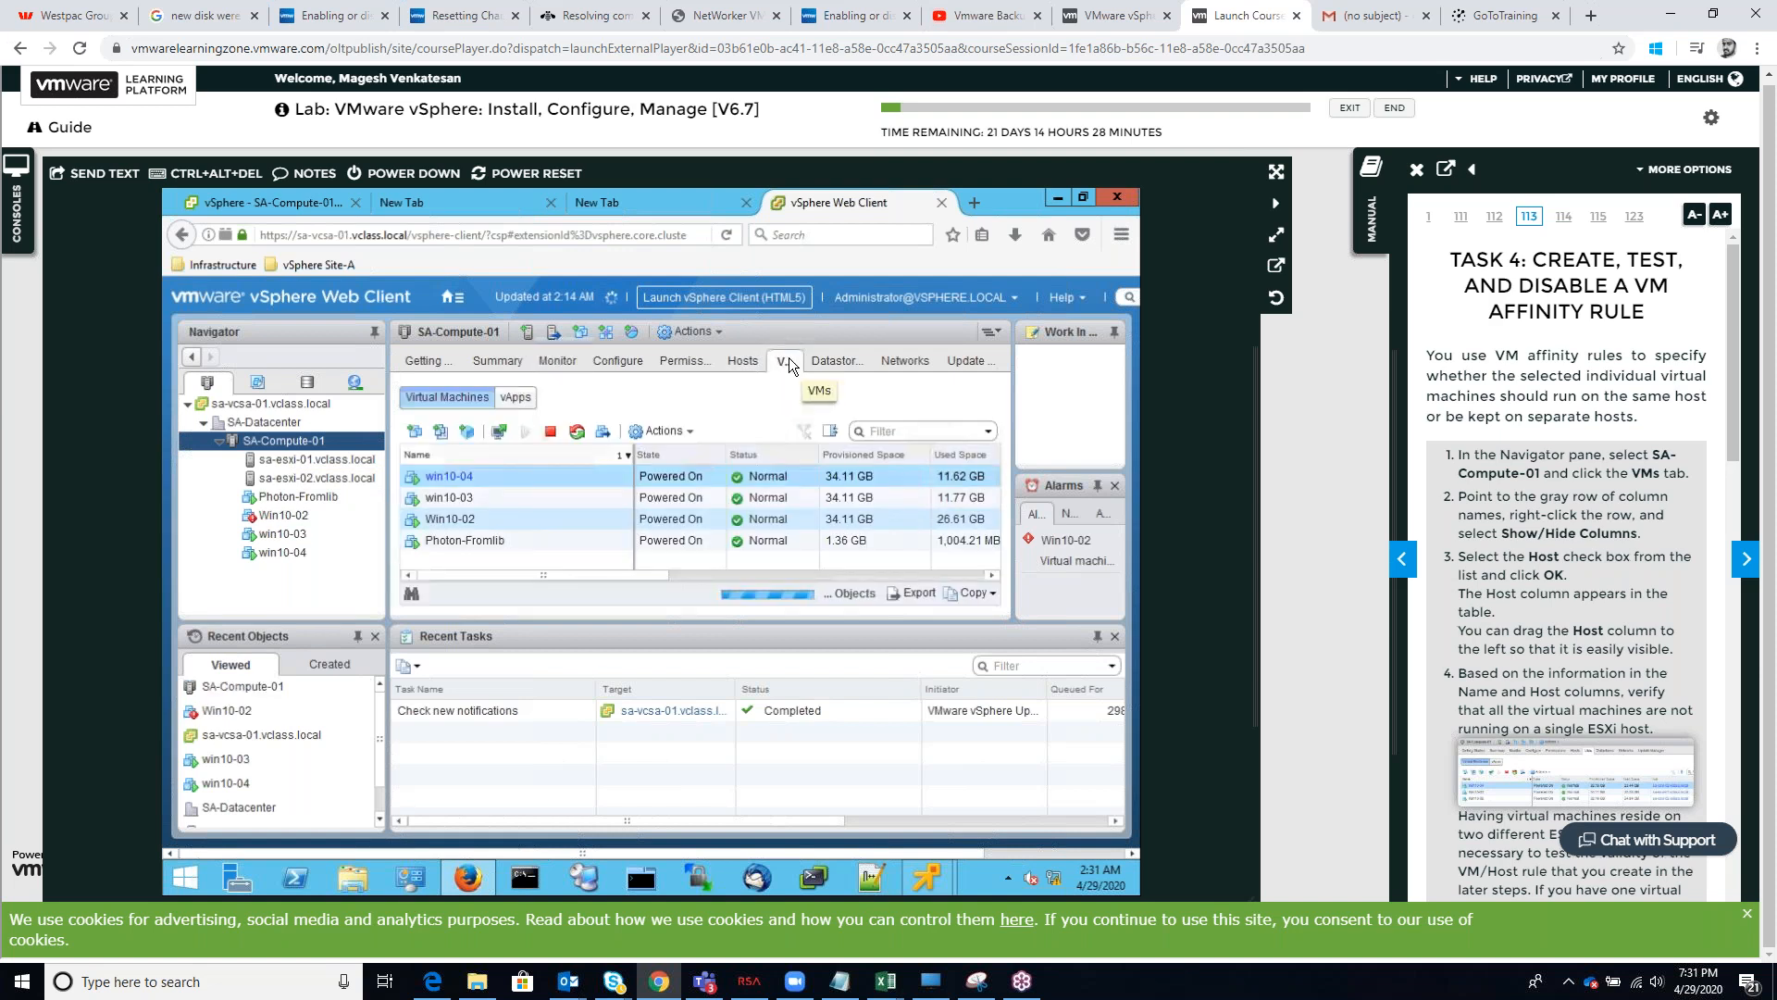
Select Win10-02 in the virtual machine list, widen the alarms area and open the details of its CPU usage alarm
click(527, 524)
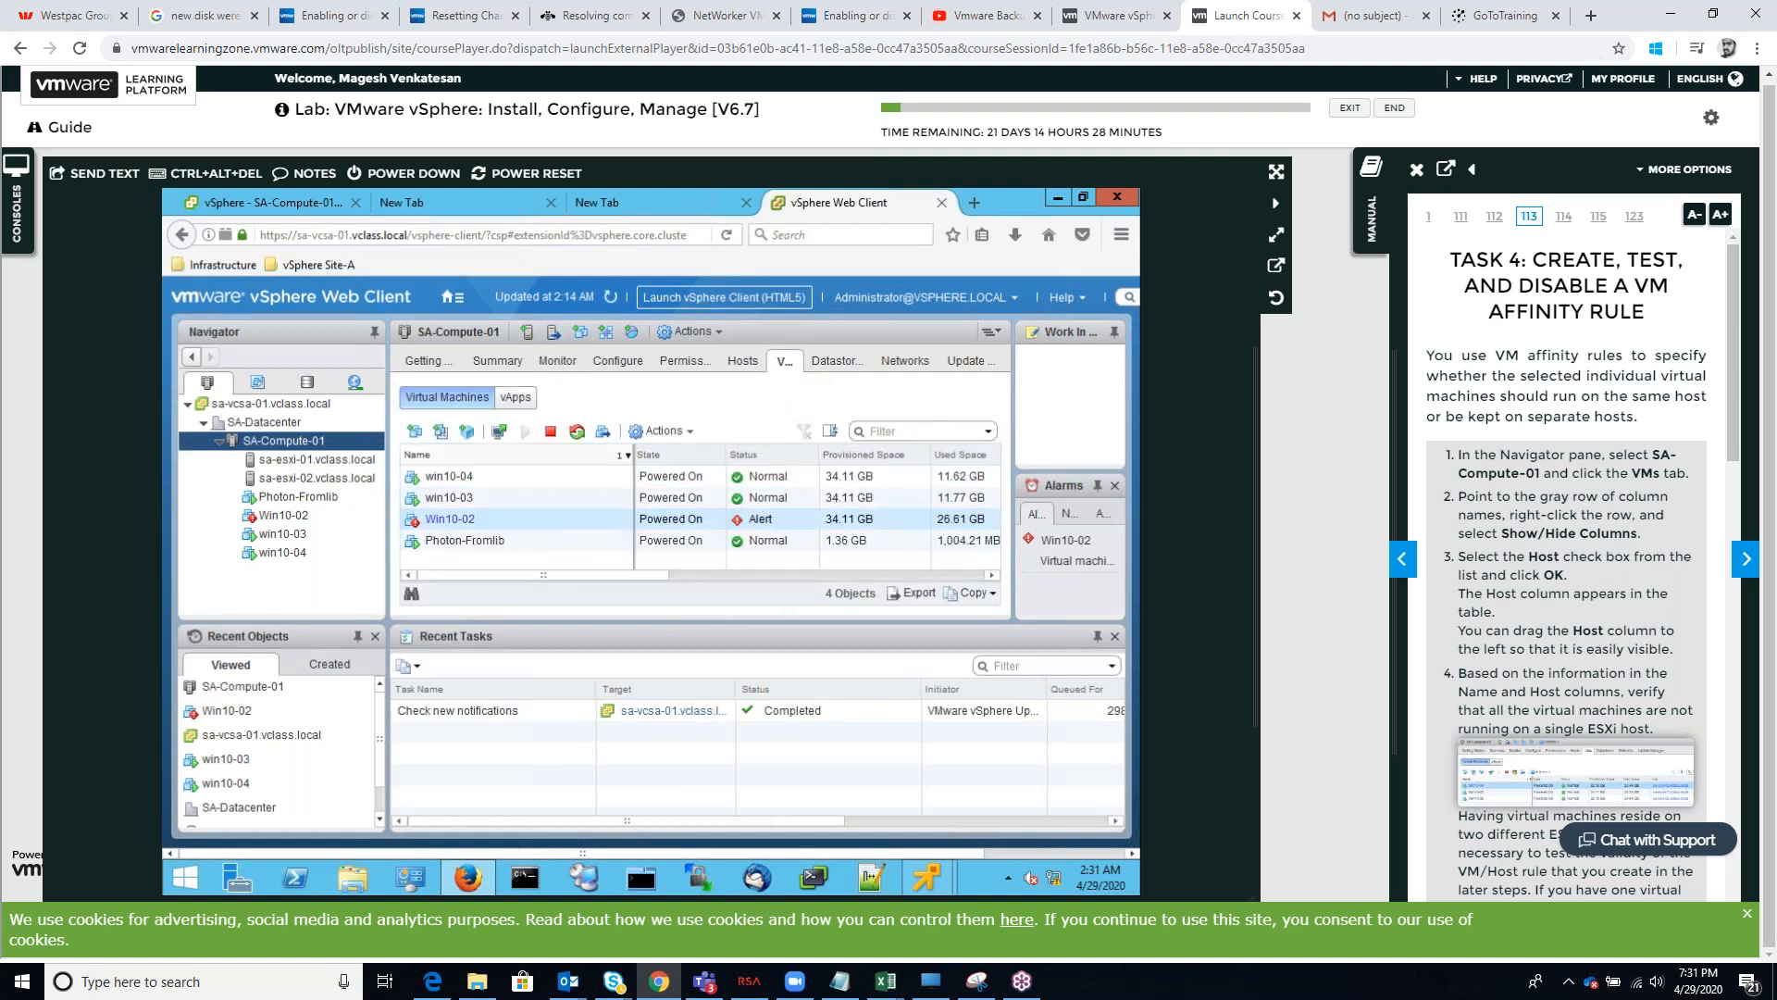
right_click(823, 521)
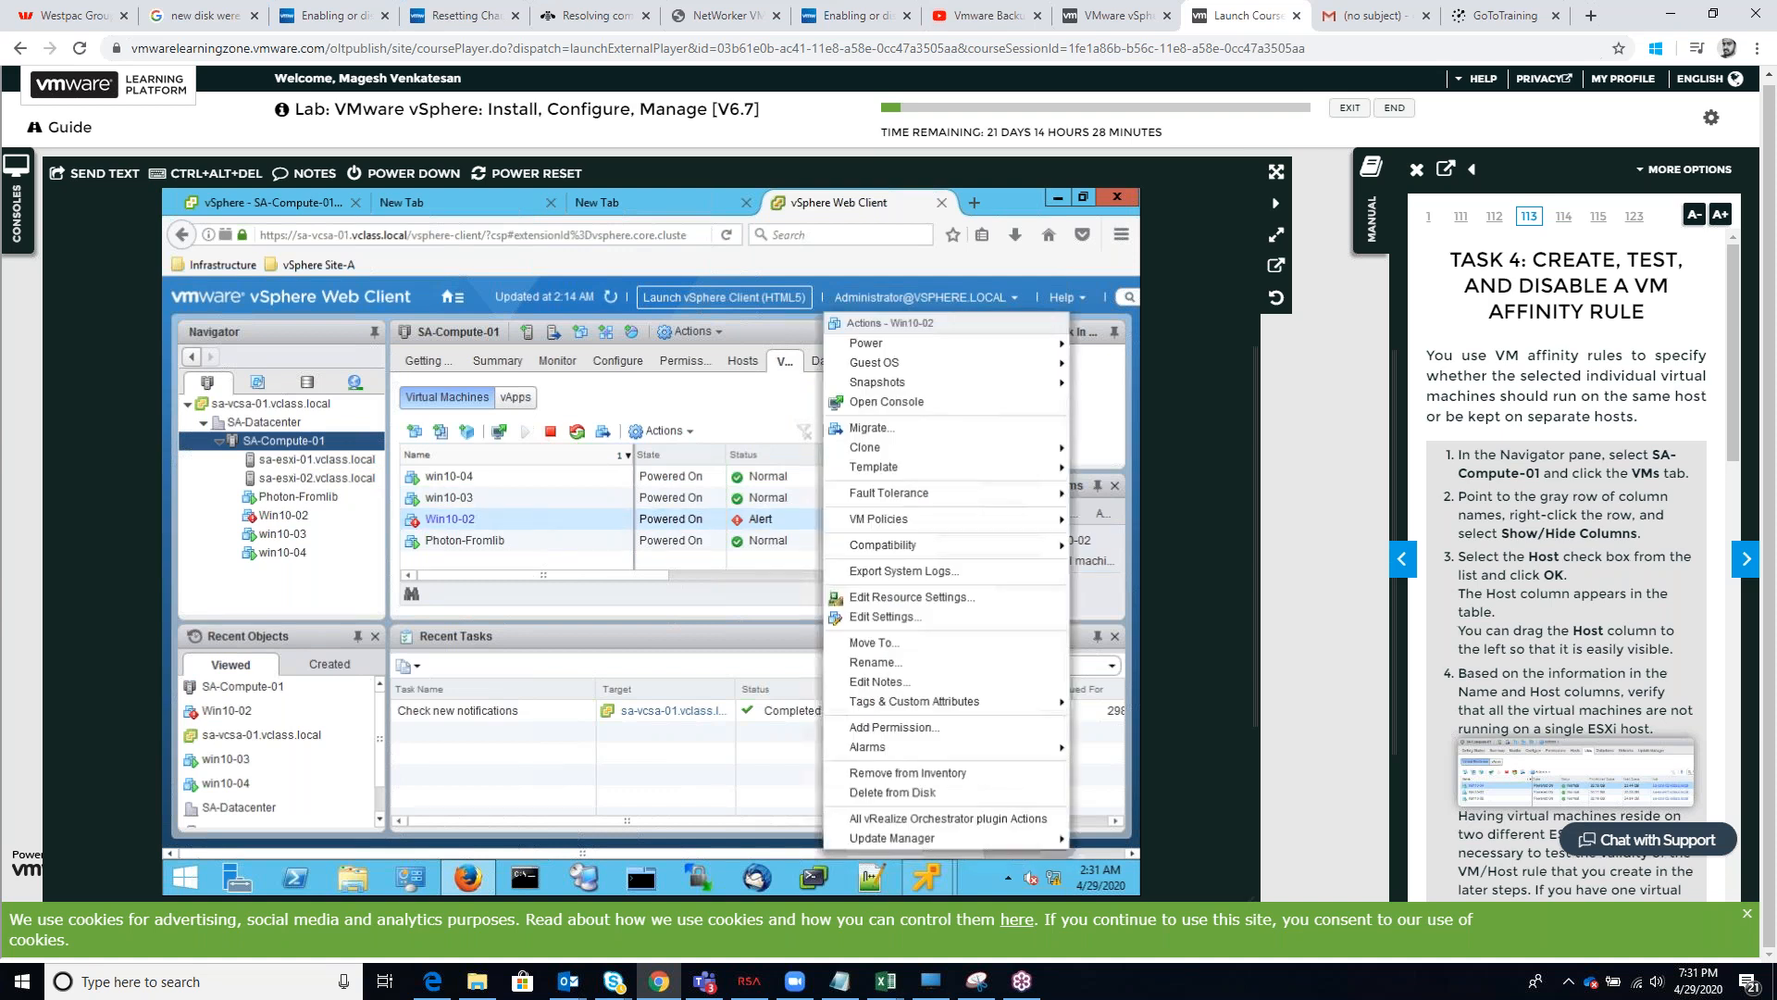
key(Escape)
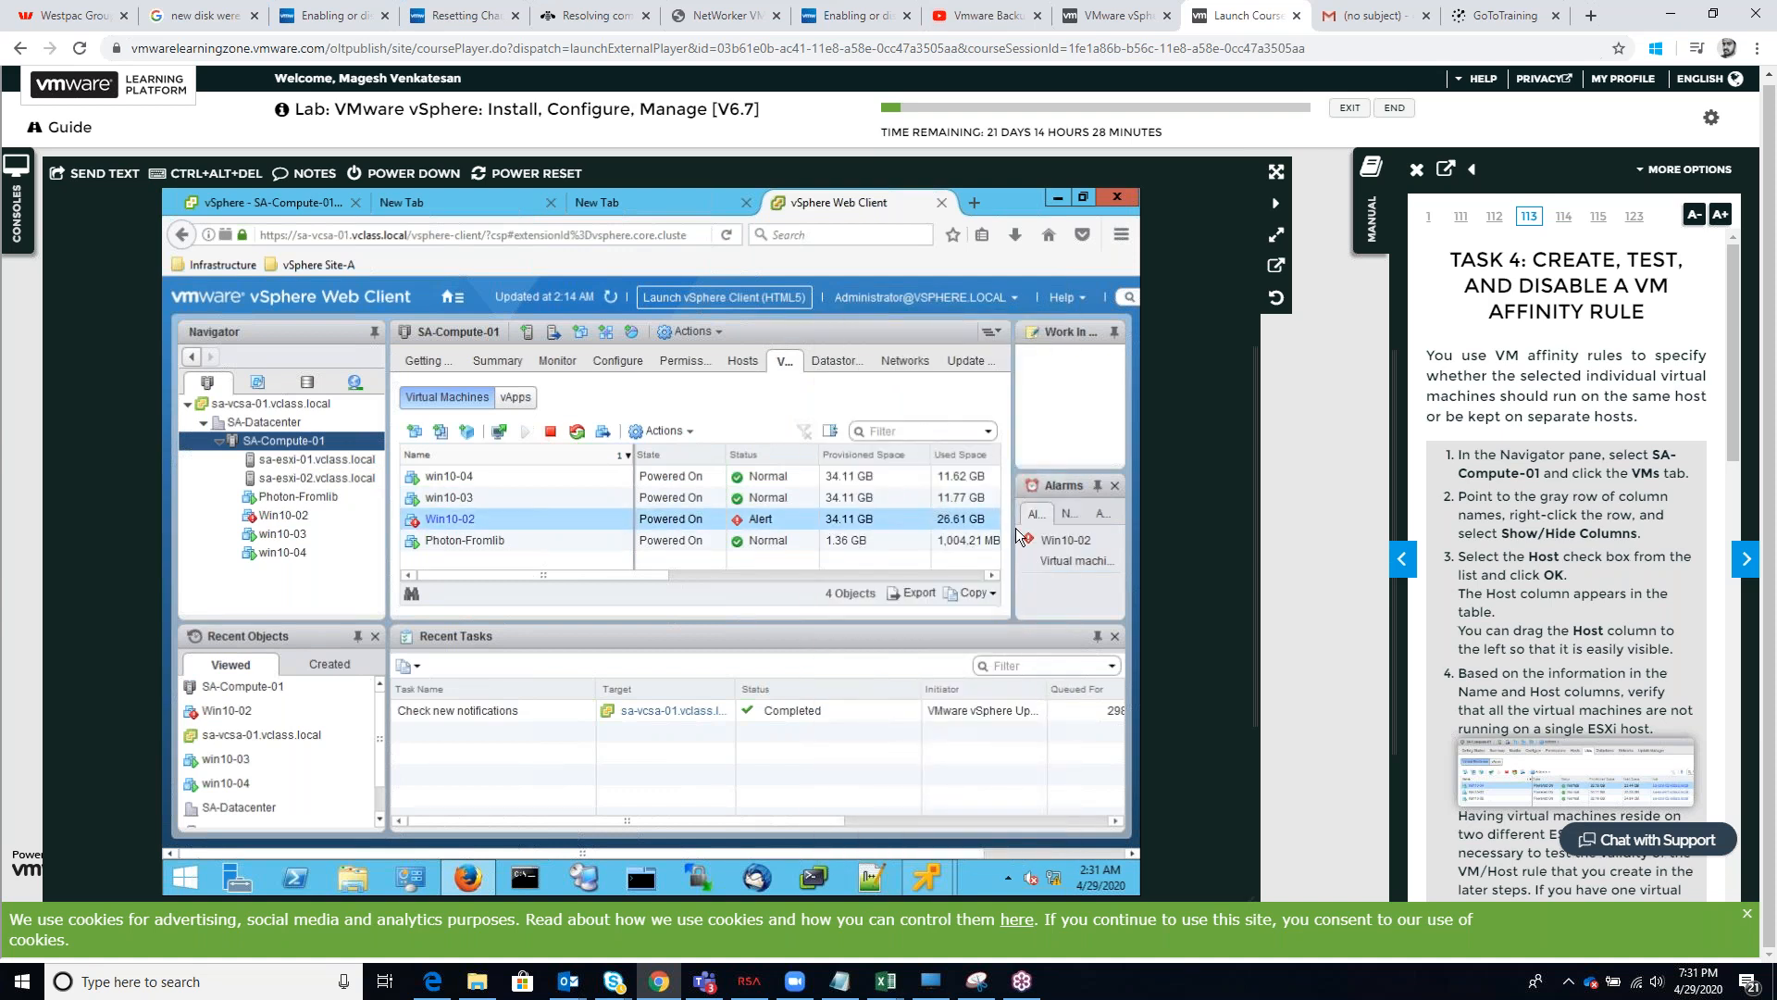
drag(1015, 520, 785, 519)
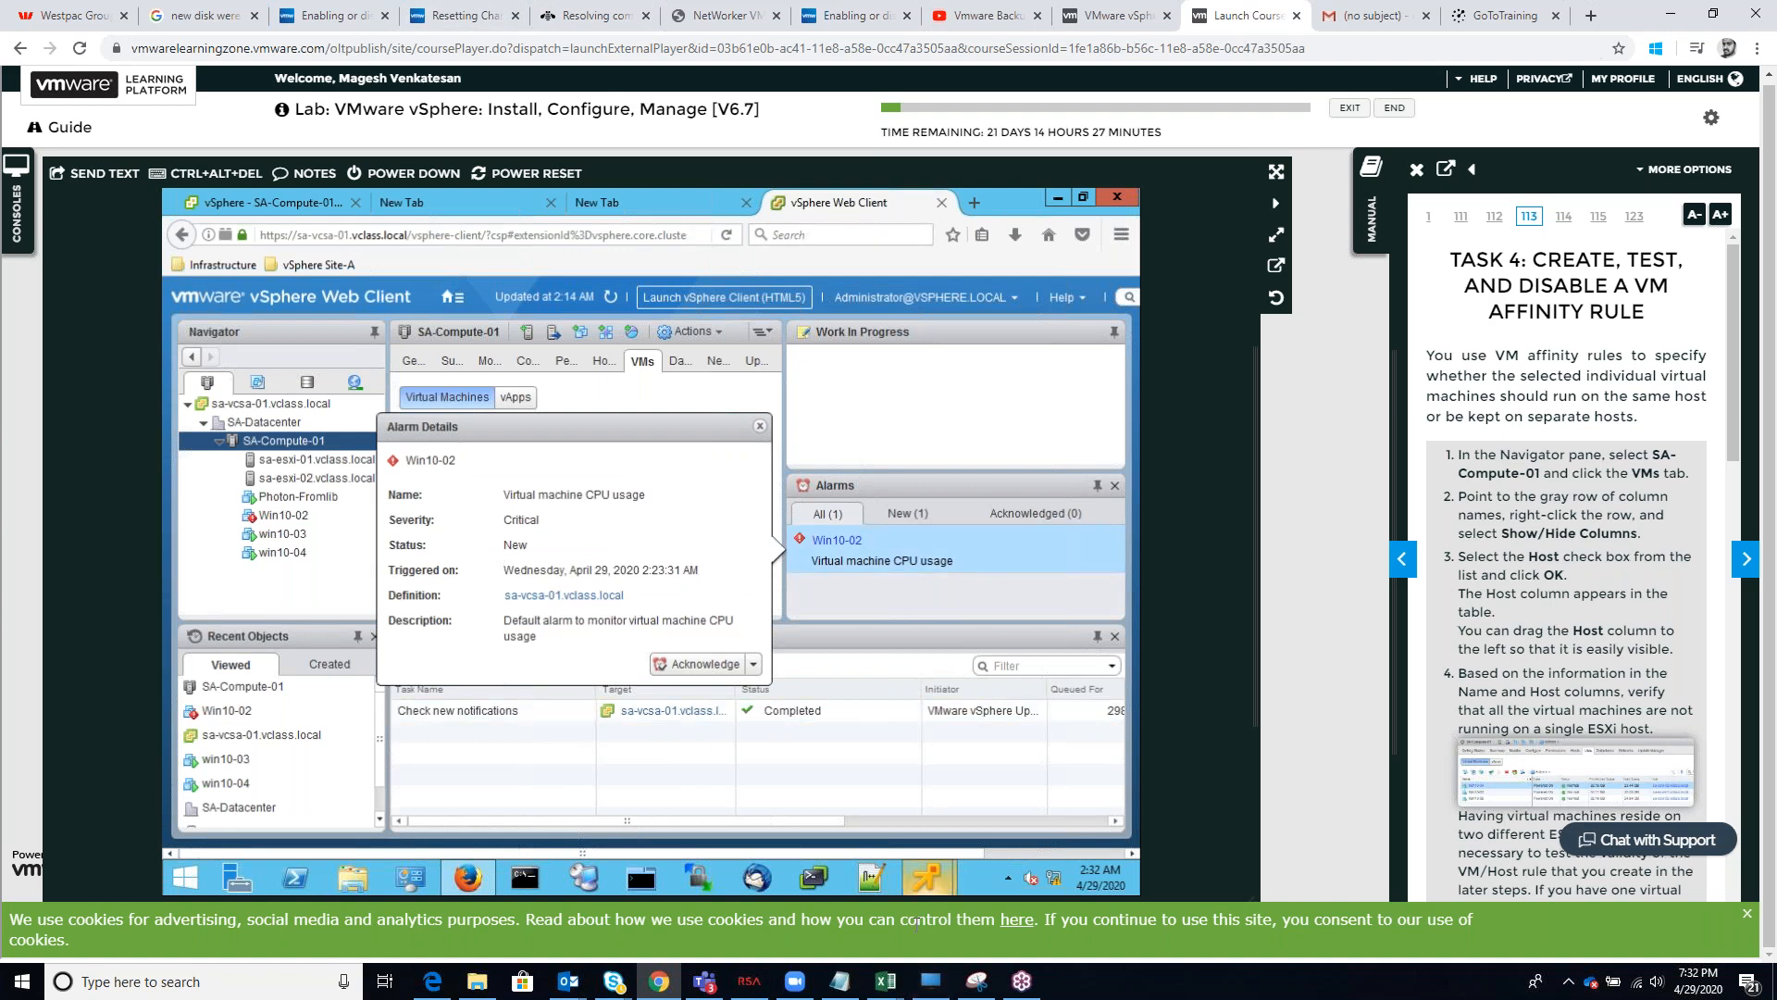
mouse_move(927, 878)
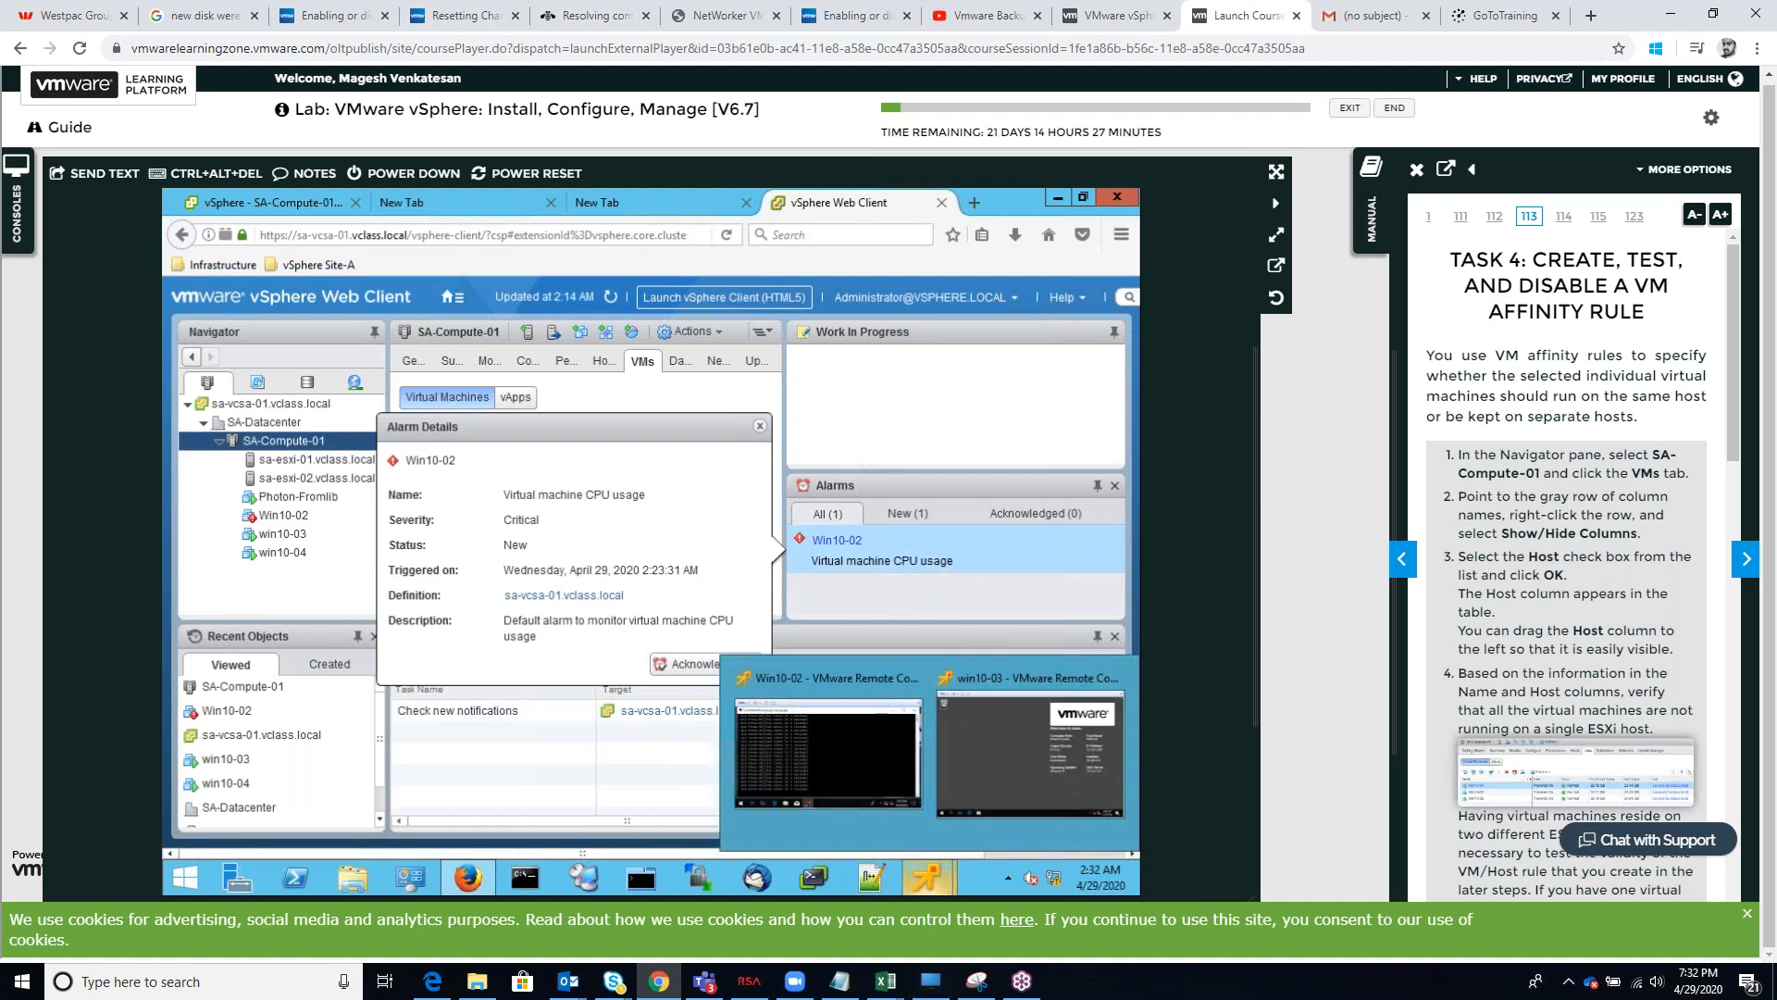
Close the two blank browser tabs and check the cluster's virtual machines in the HTML5 client before returning to the Web Client
click(454, 205)
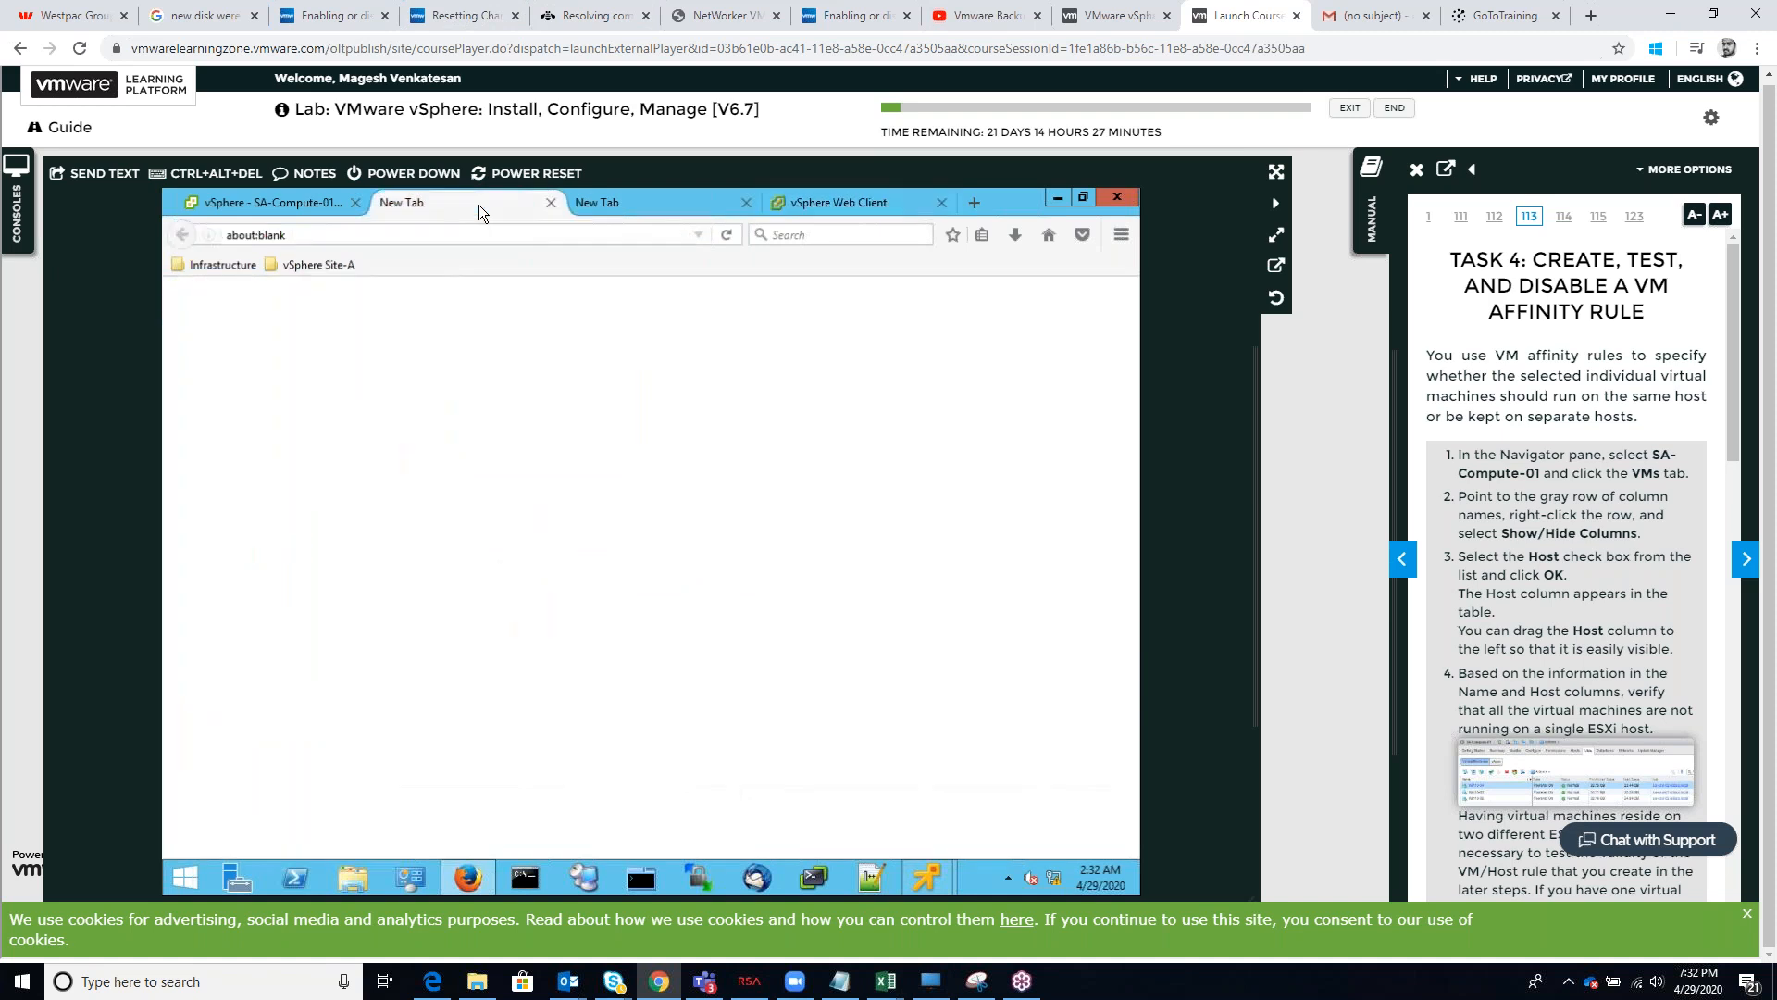
click(550, 202)
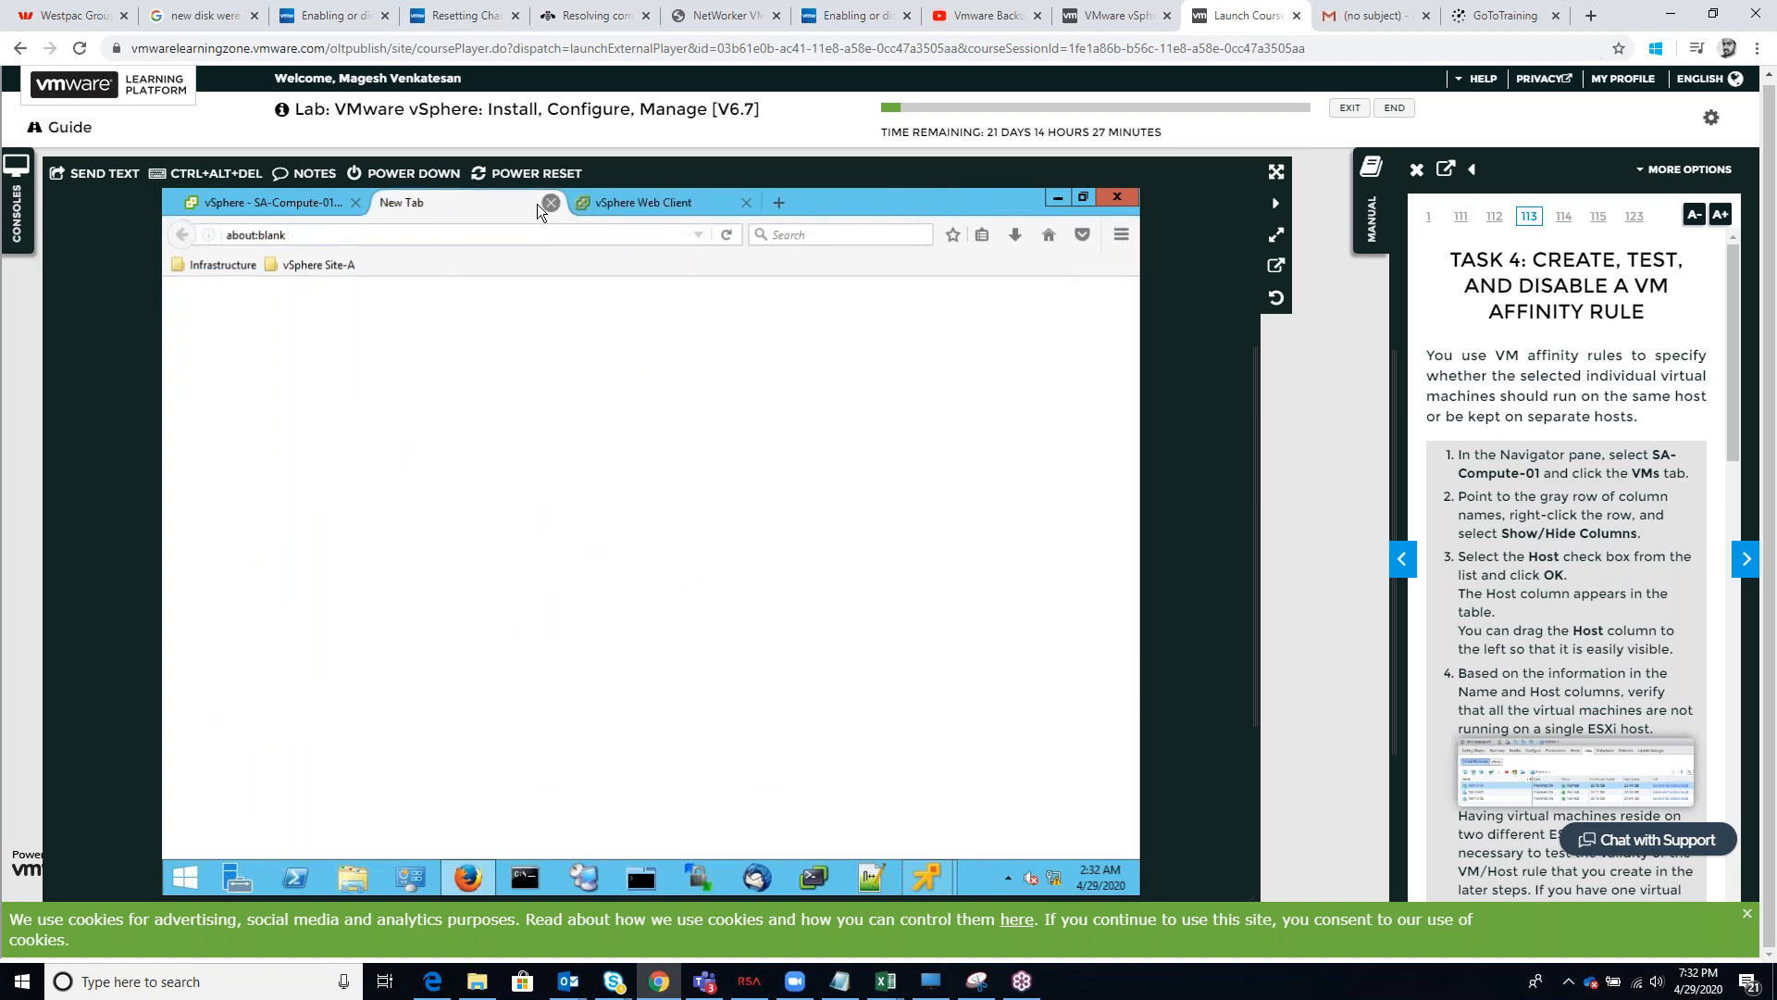
click(537, 203)
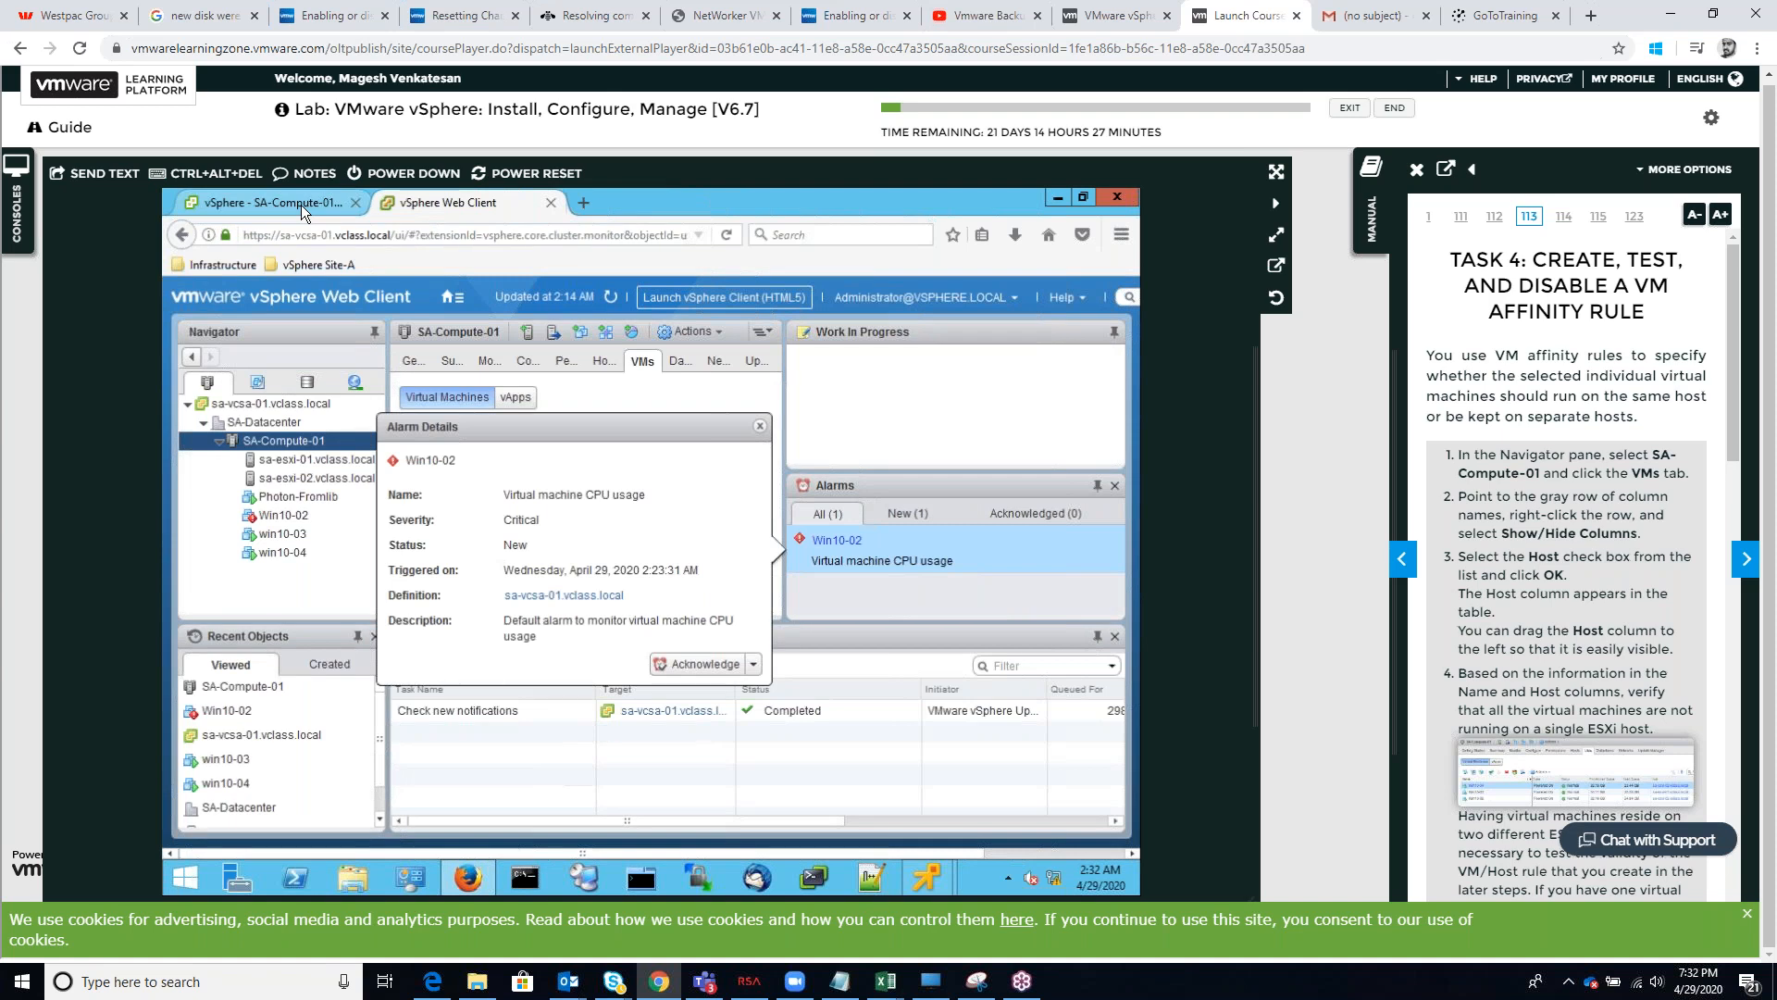
click(301, 204)
click(455, 496)
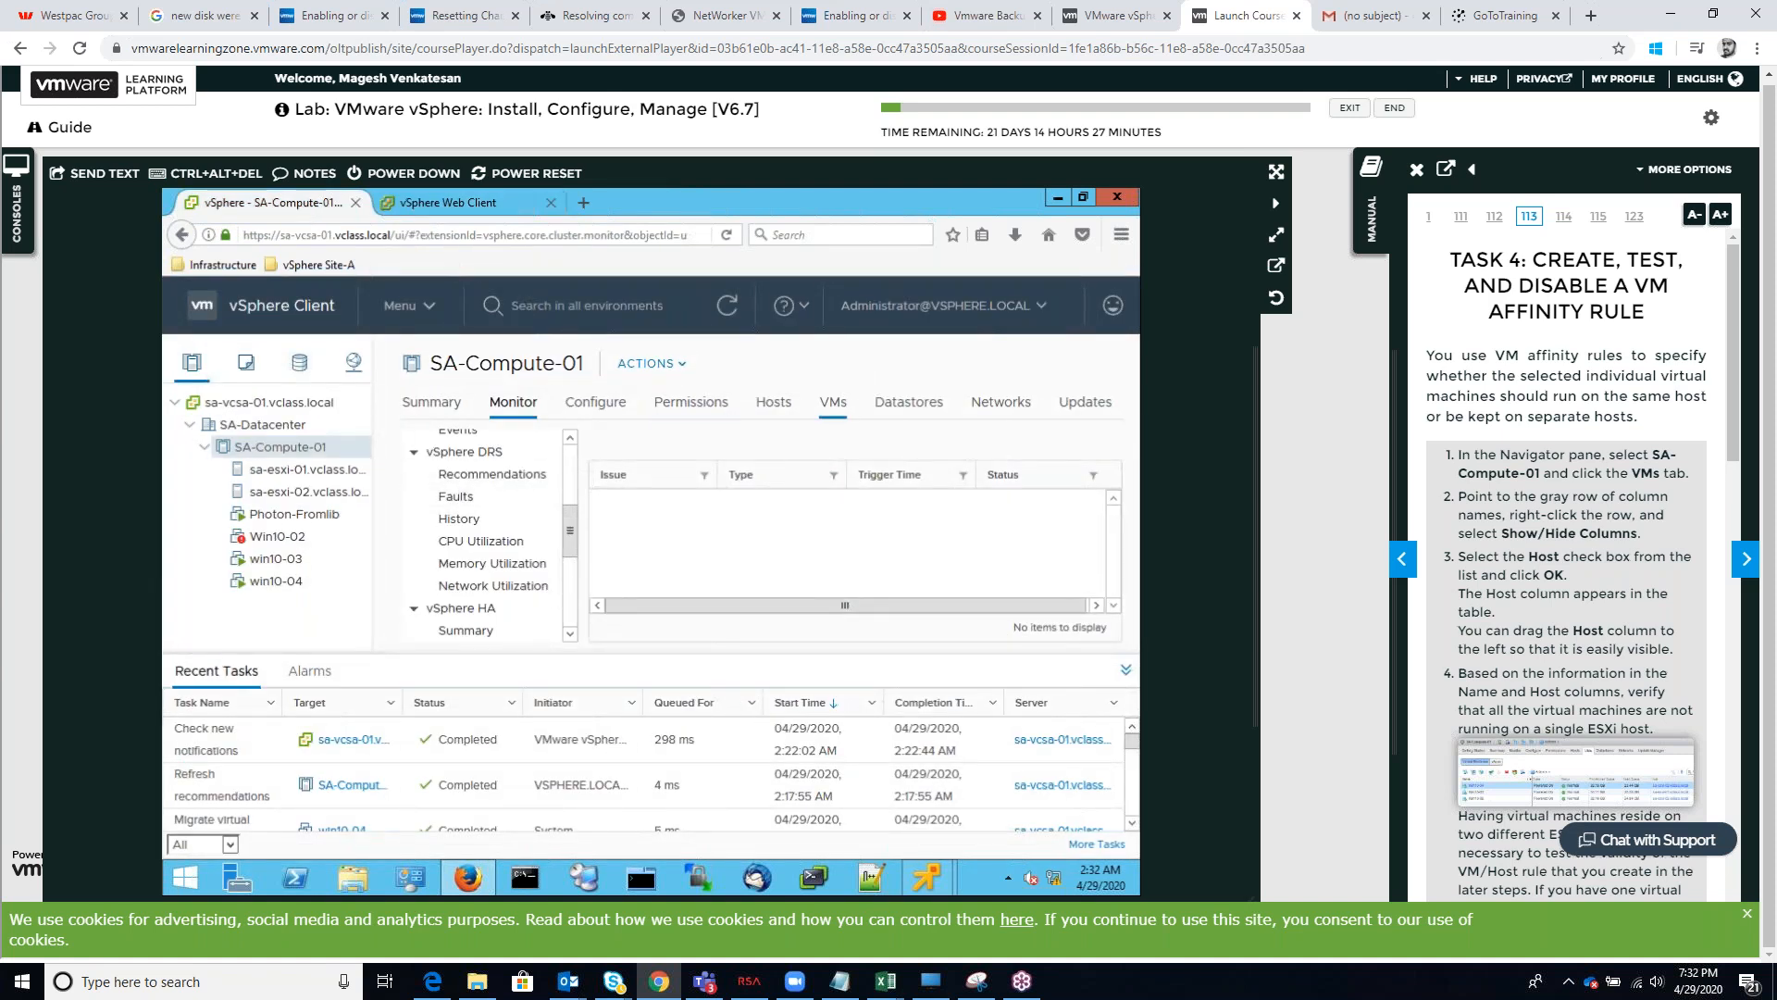
click(459, 203)
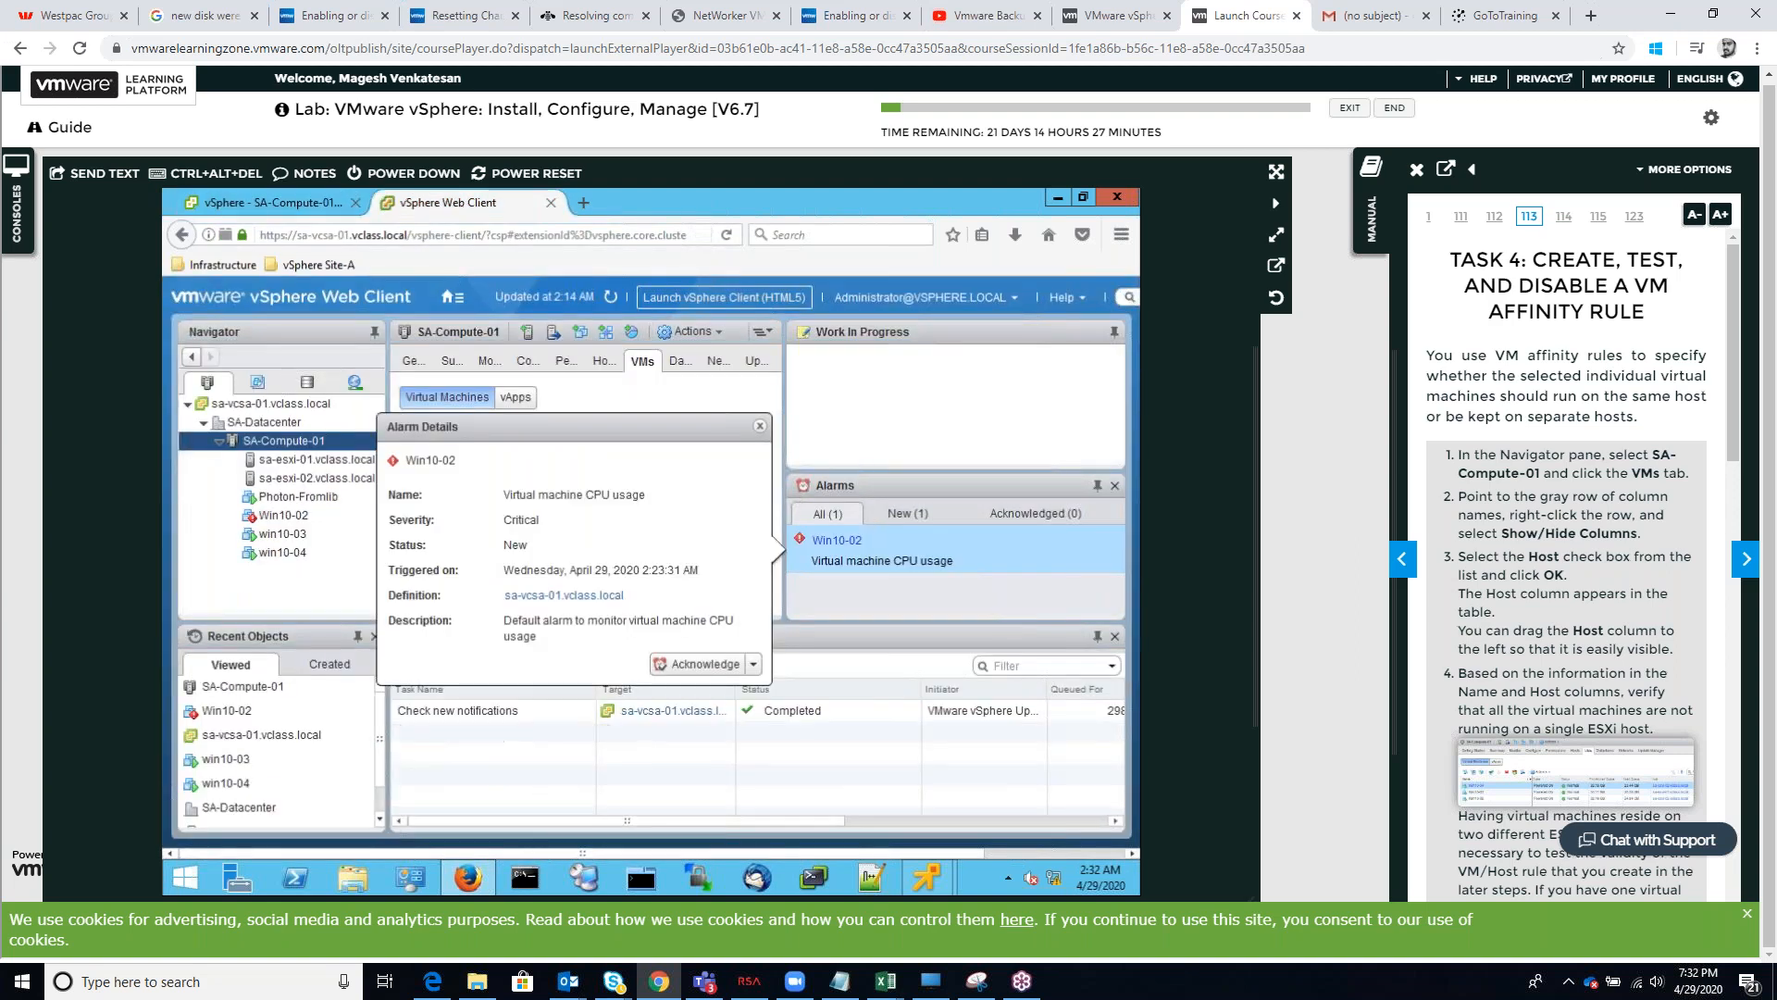
Reset the Win10-02 virtual machine CPU usage alarm to green
click(754, 665)
click(760, 428)
click(754, 665)
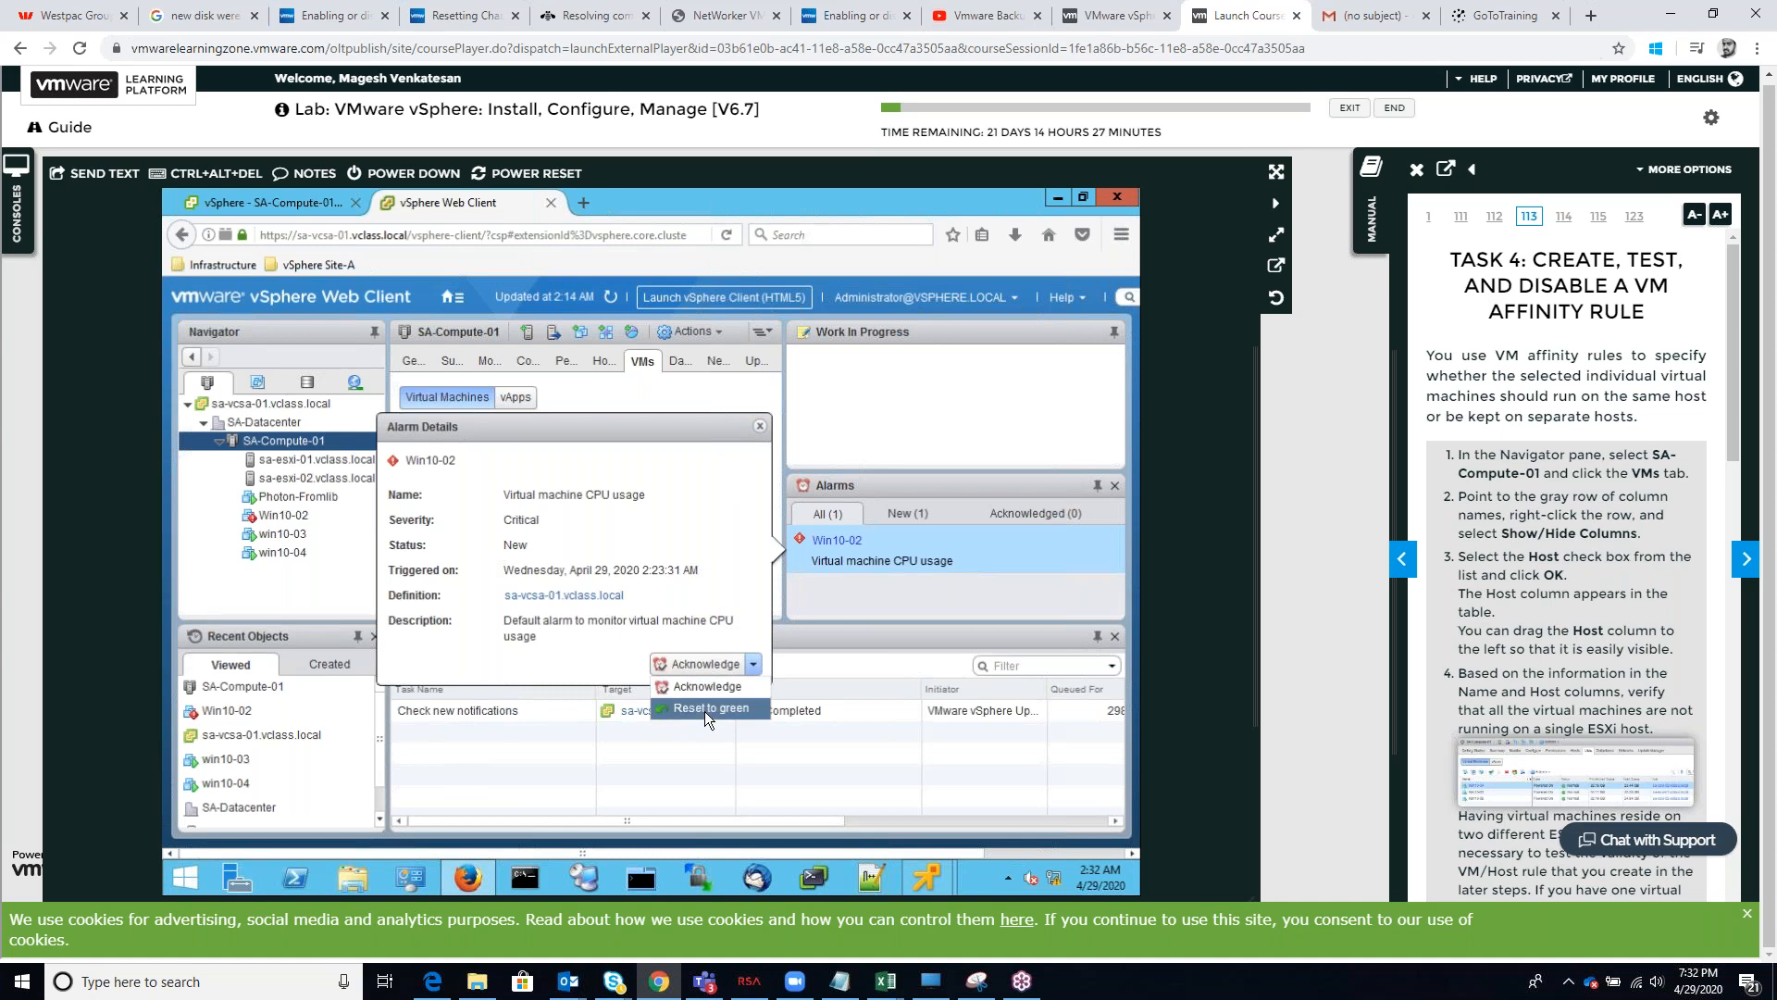
click(708, 708)
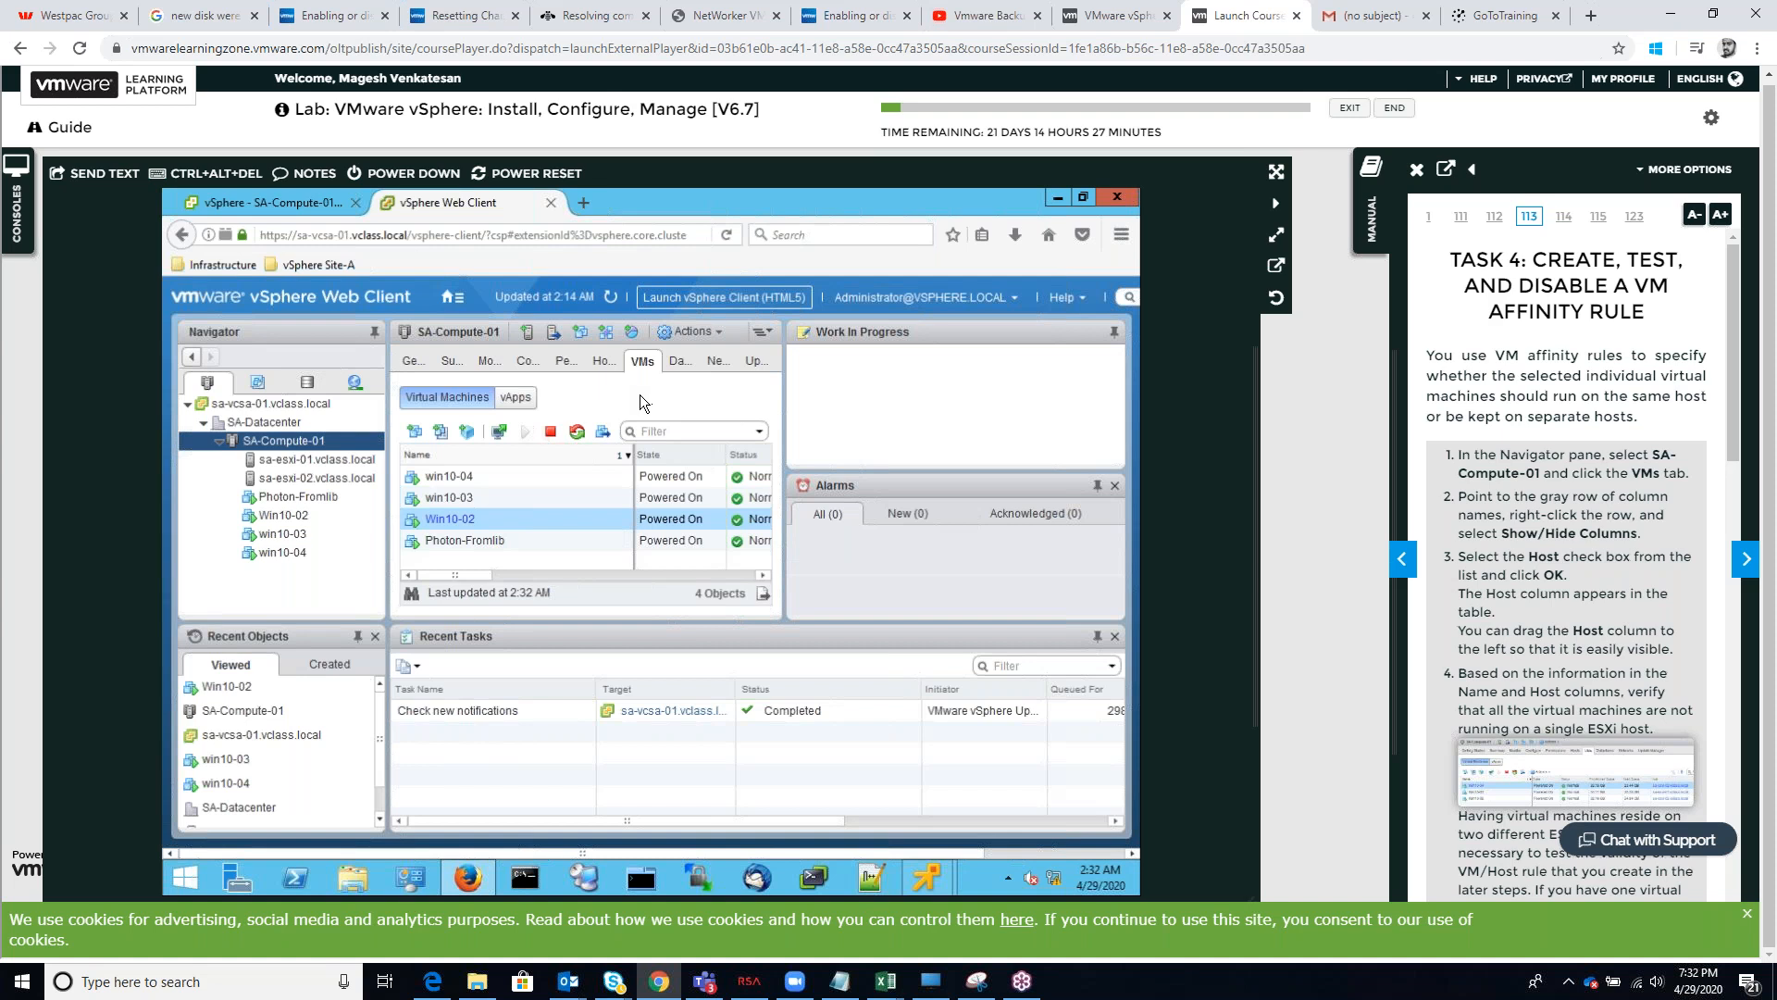
Check Win10-02 in the cluster's virtual machine list and view the cluster's hosts
right_click(465, 523)
click(910, 396)
drag(476, 575, 432, 569)
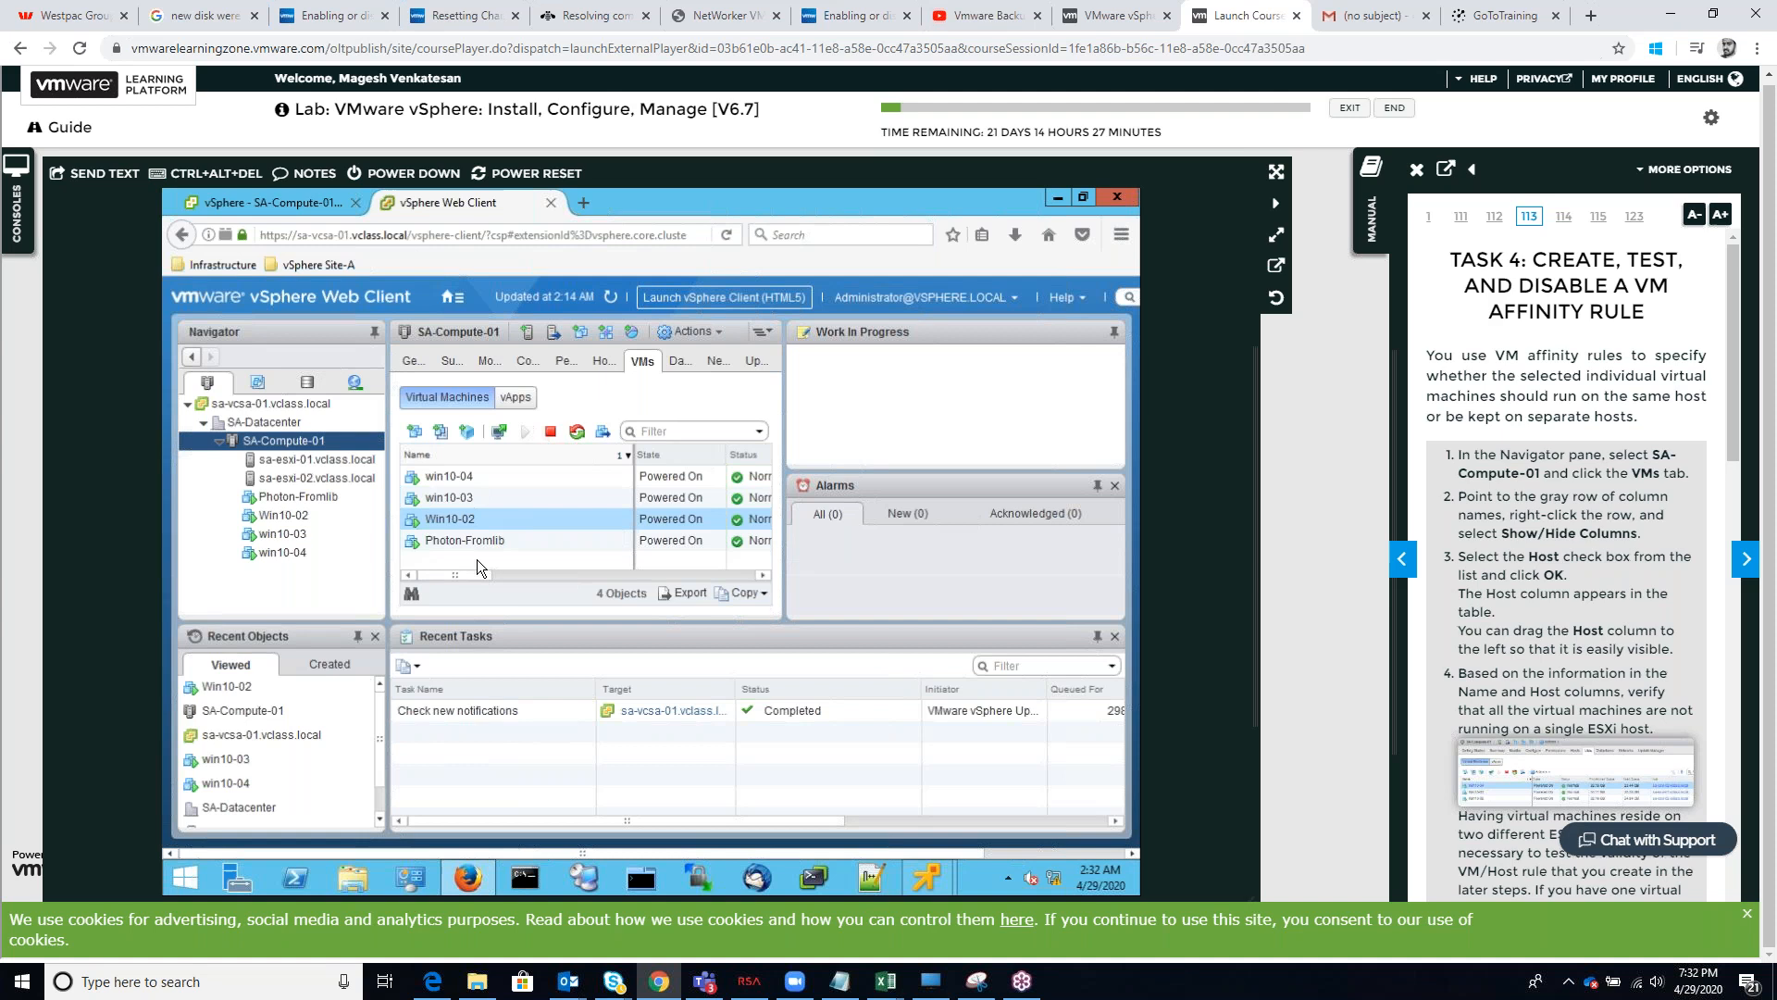
click(600, 360)
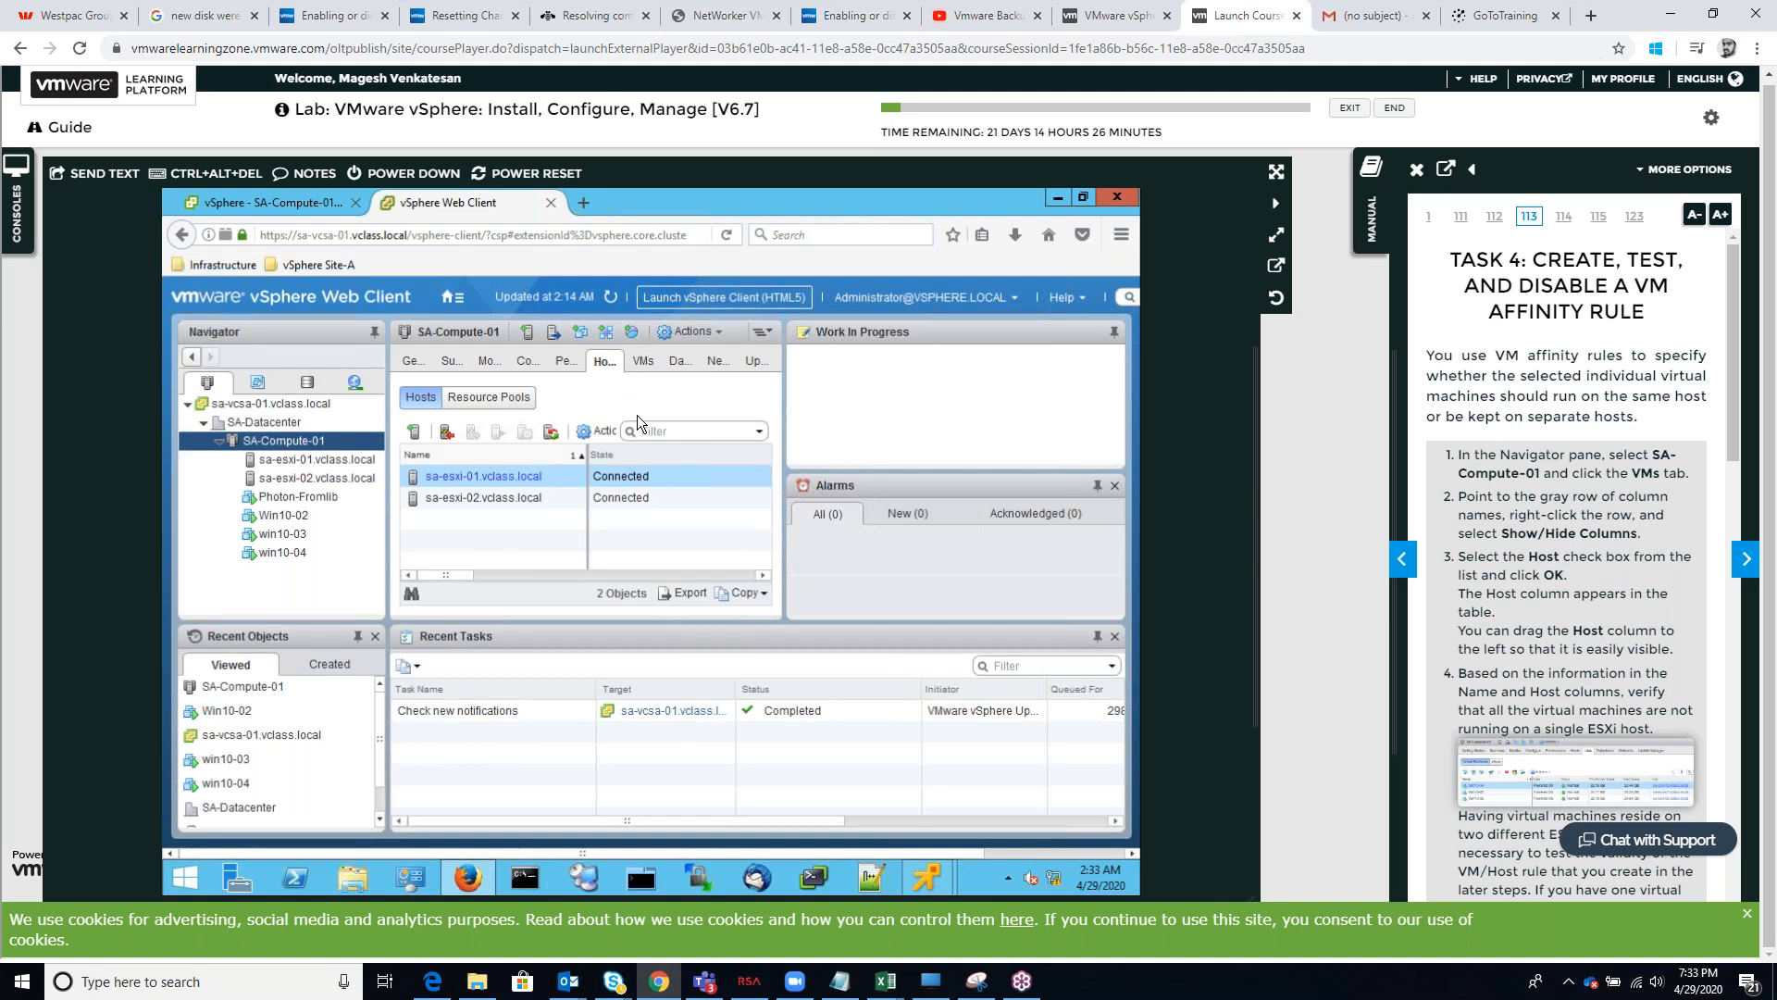
Follow manual steps 5 to 7 to start a new VM/Host rule in the SA-Compute-01 cluster settings
scroll(1669, 710, down, 3)
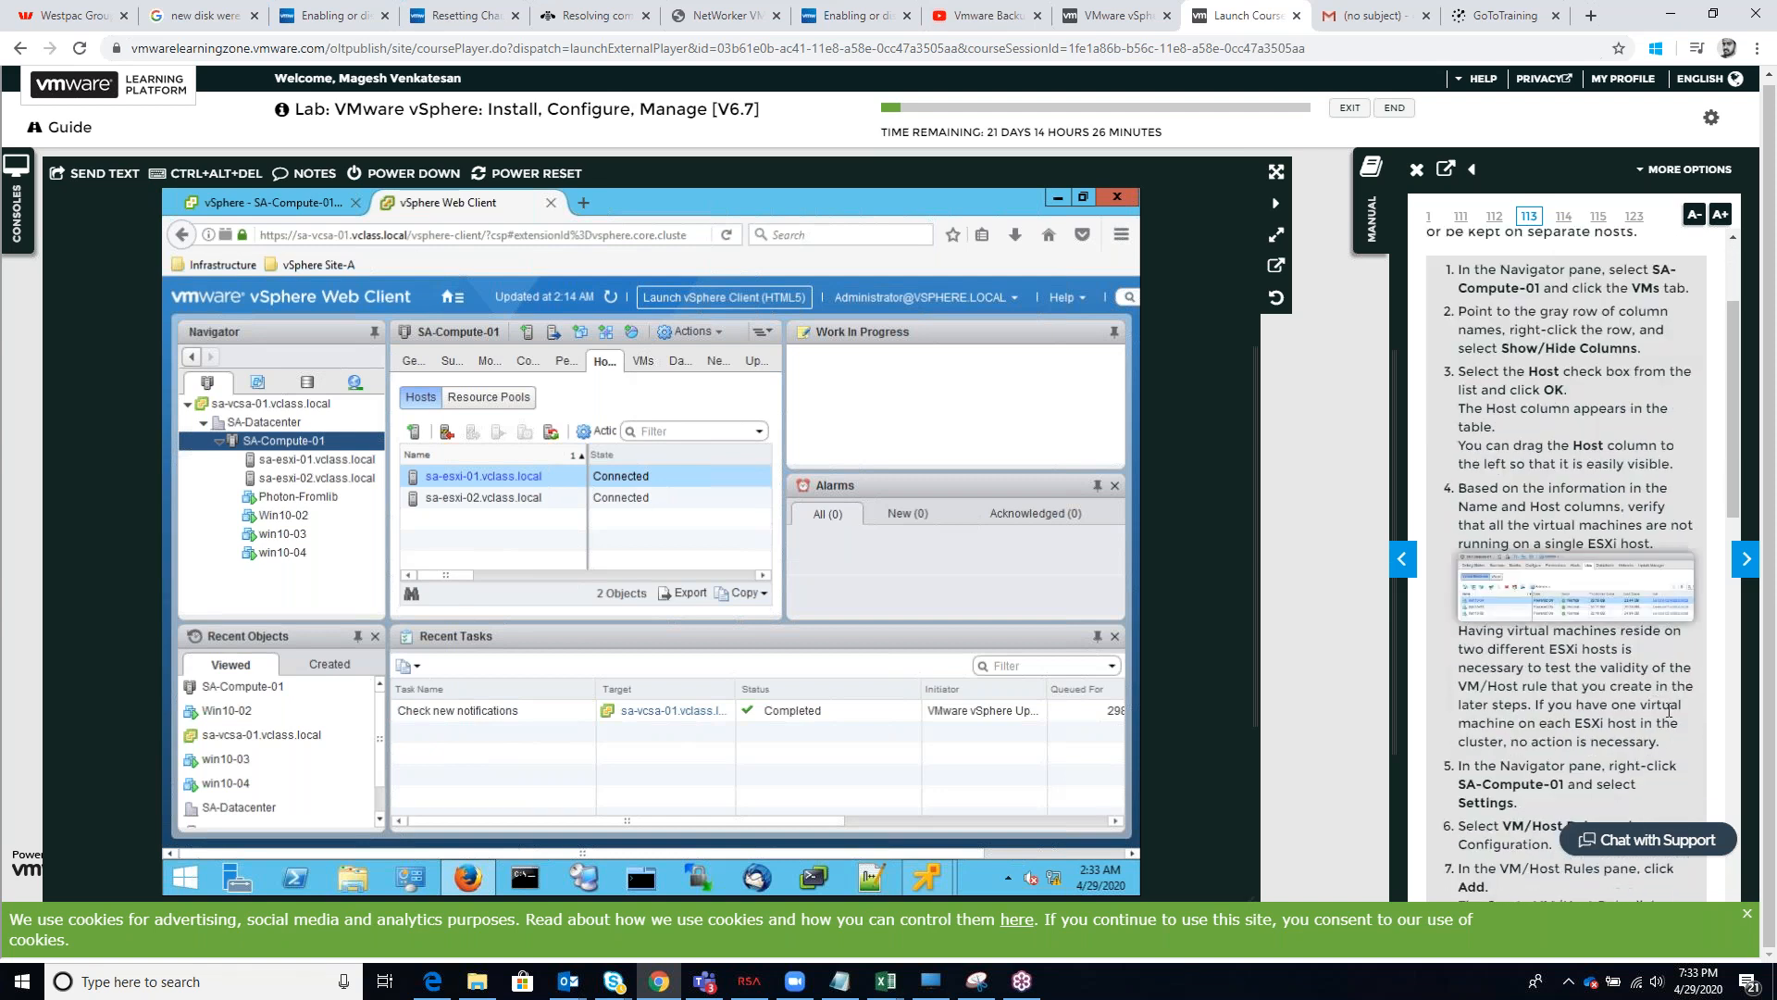
scroll(1669, 710, down, 2)
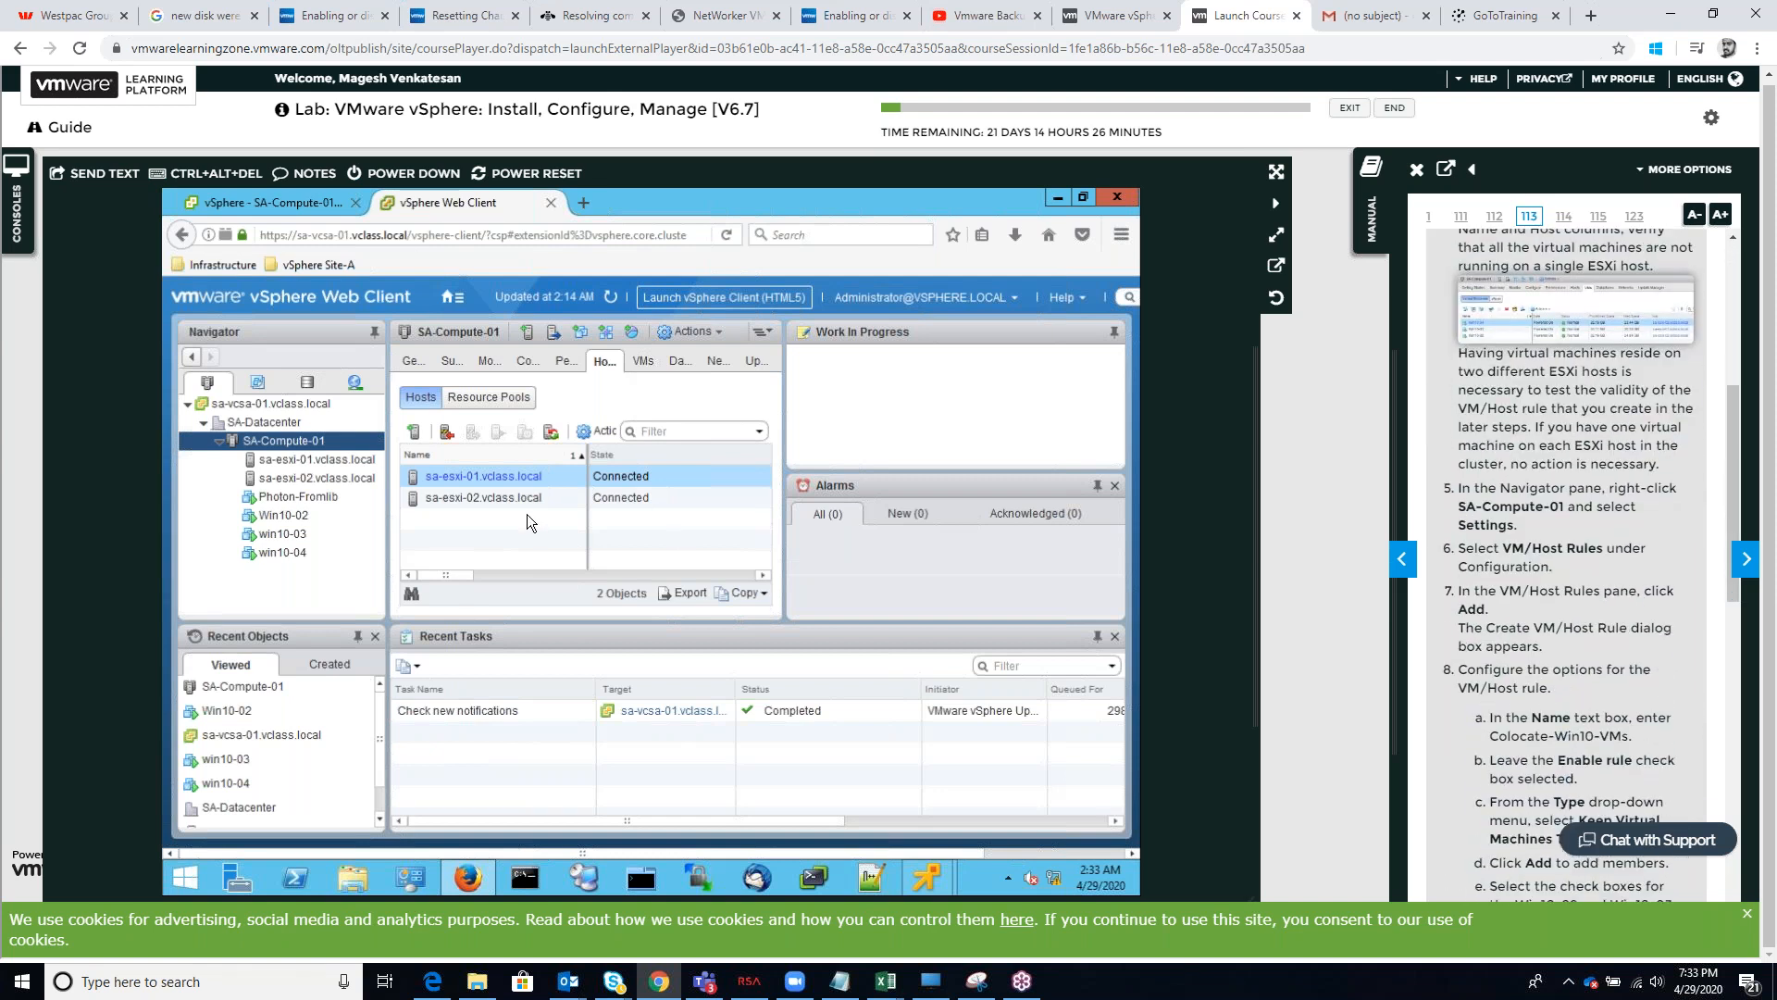
right_click(319, 443)
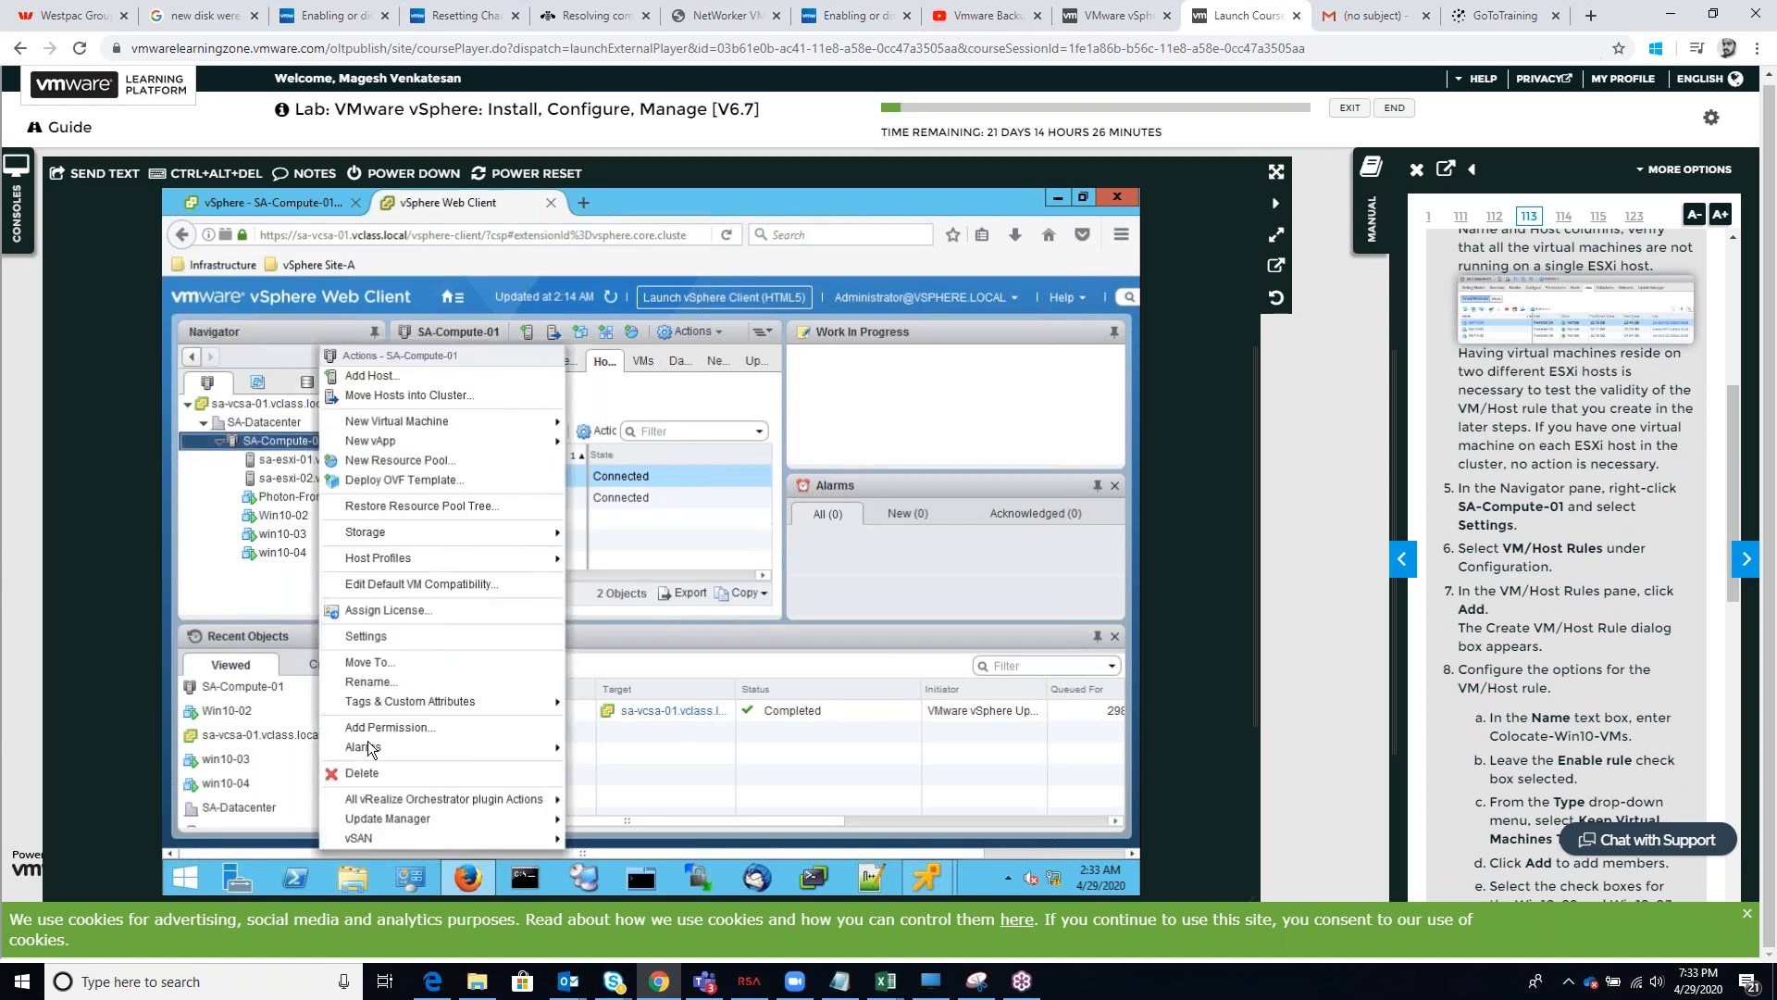
click(383, 636)
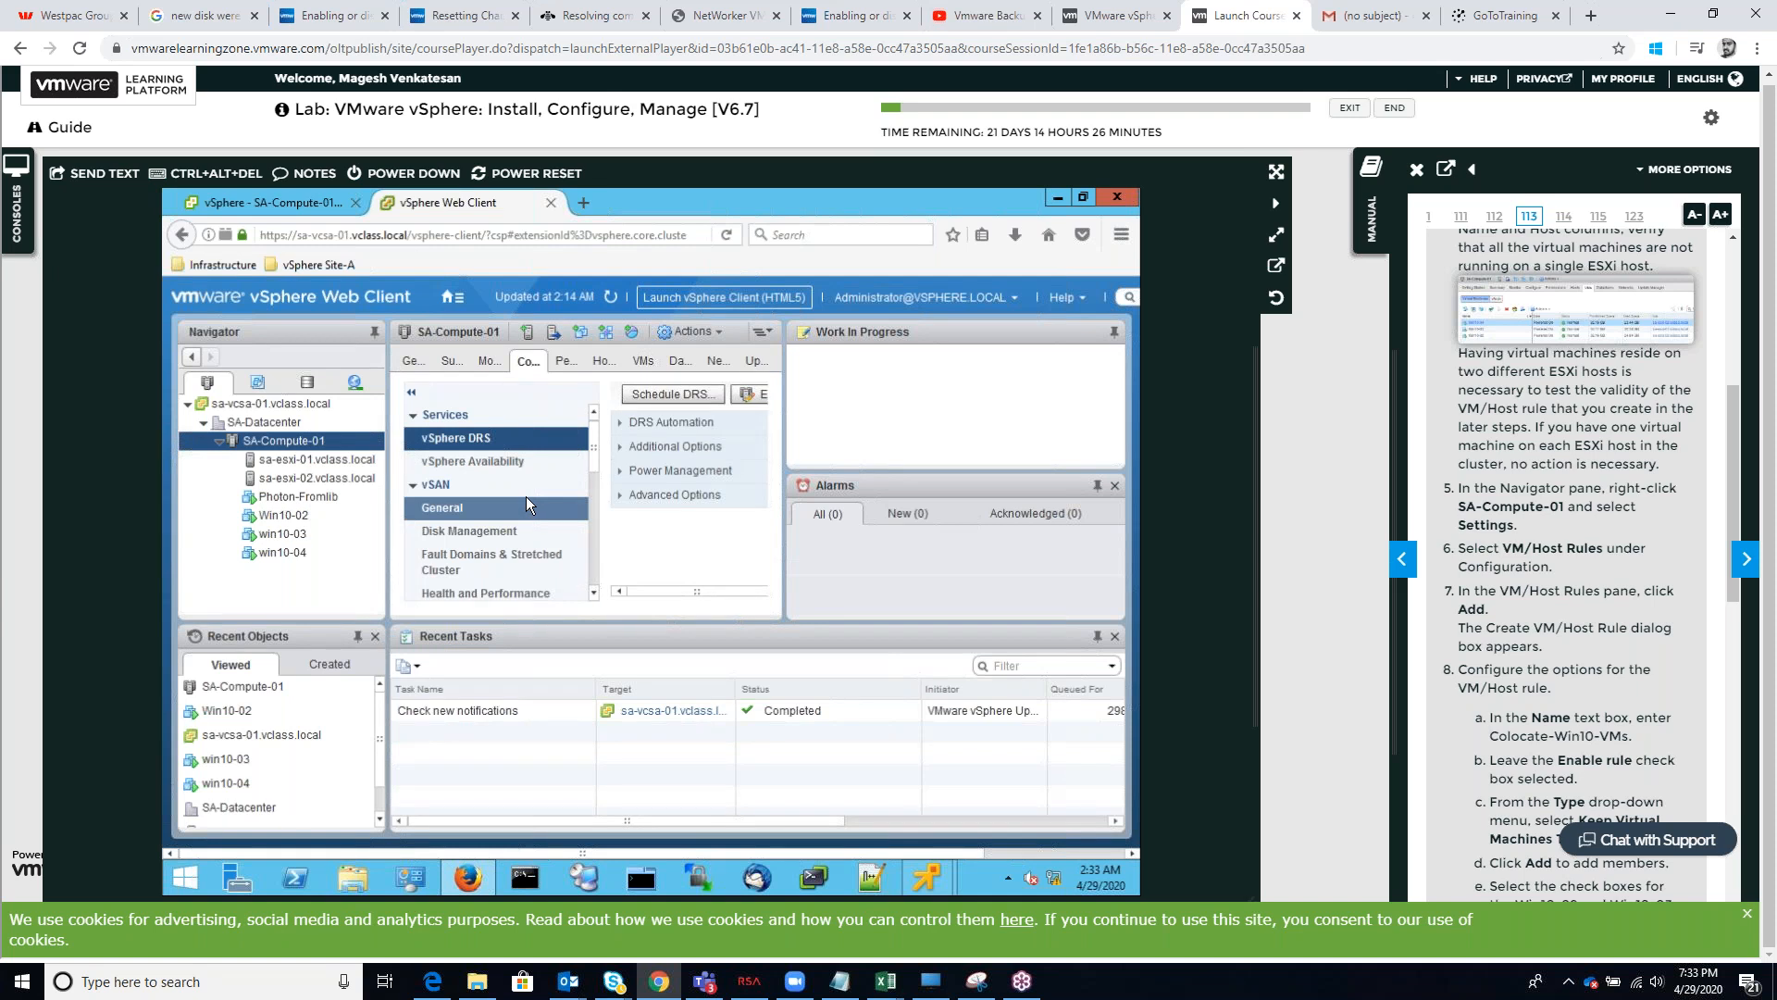
scroll(524, 502, down, 5)
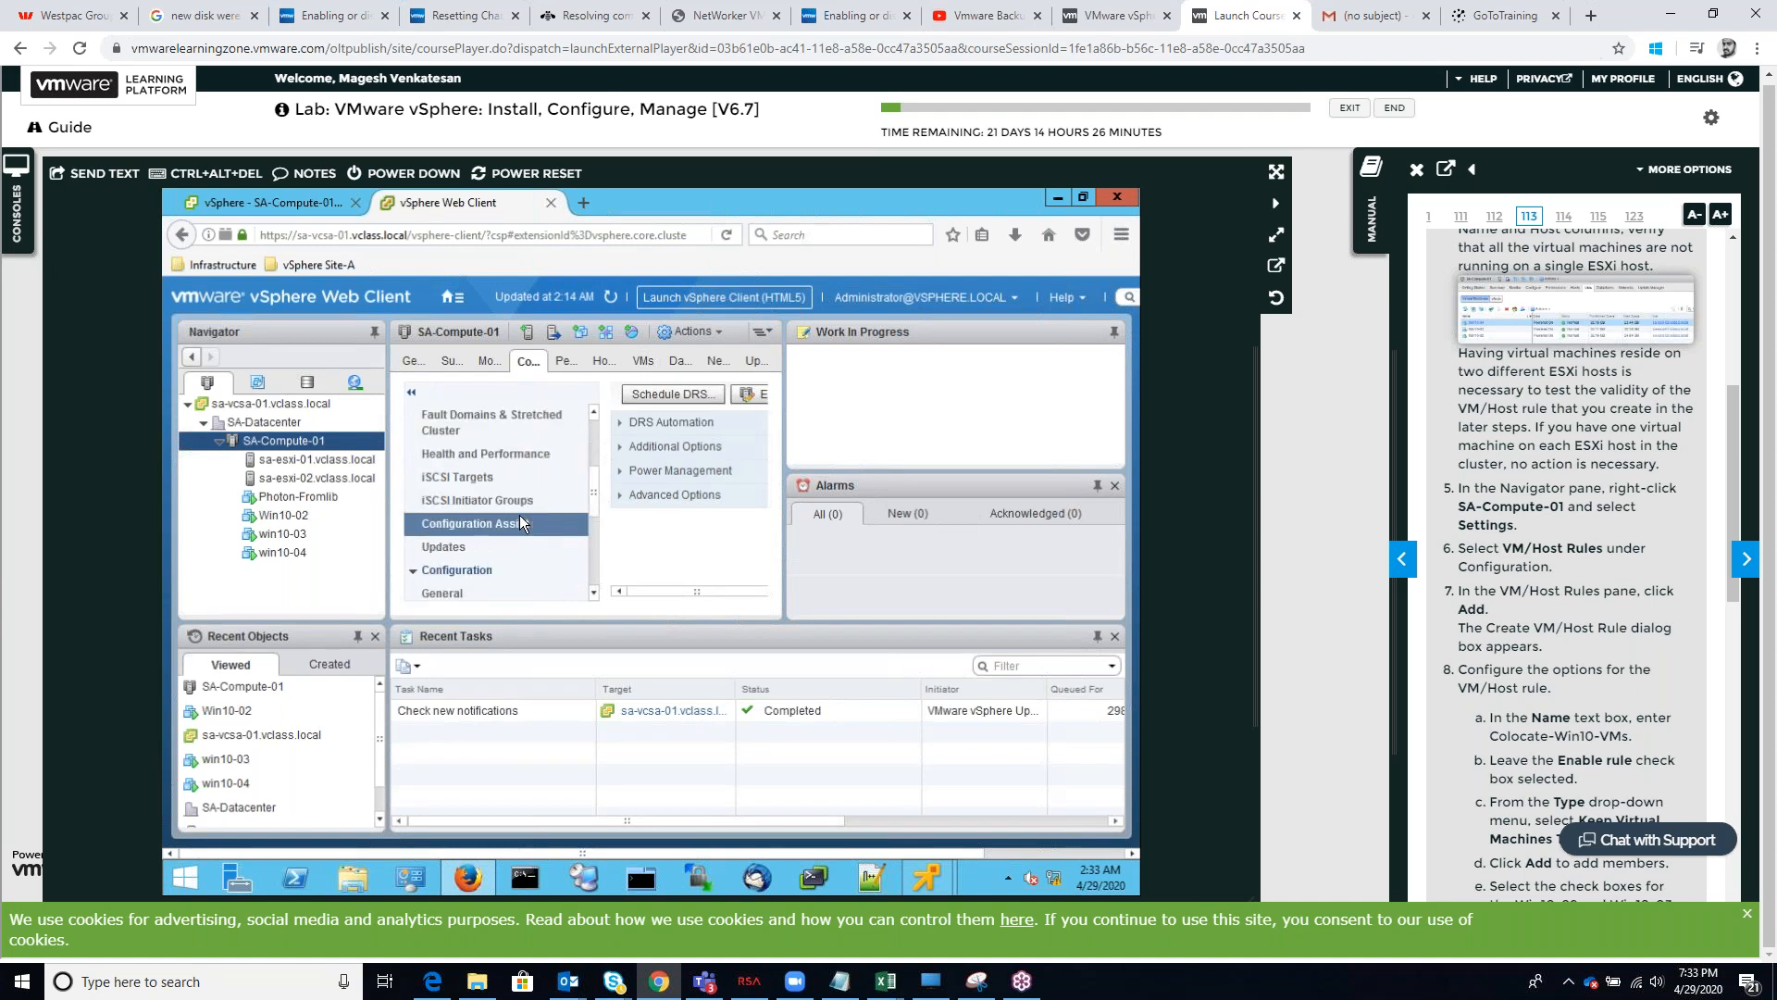
scroll(519, 515, down, 1)
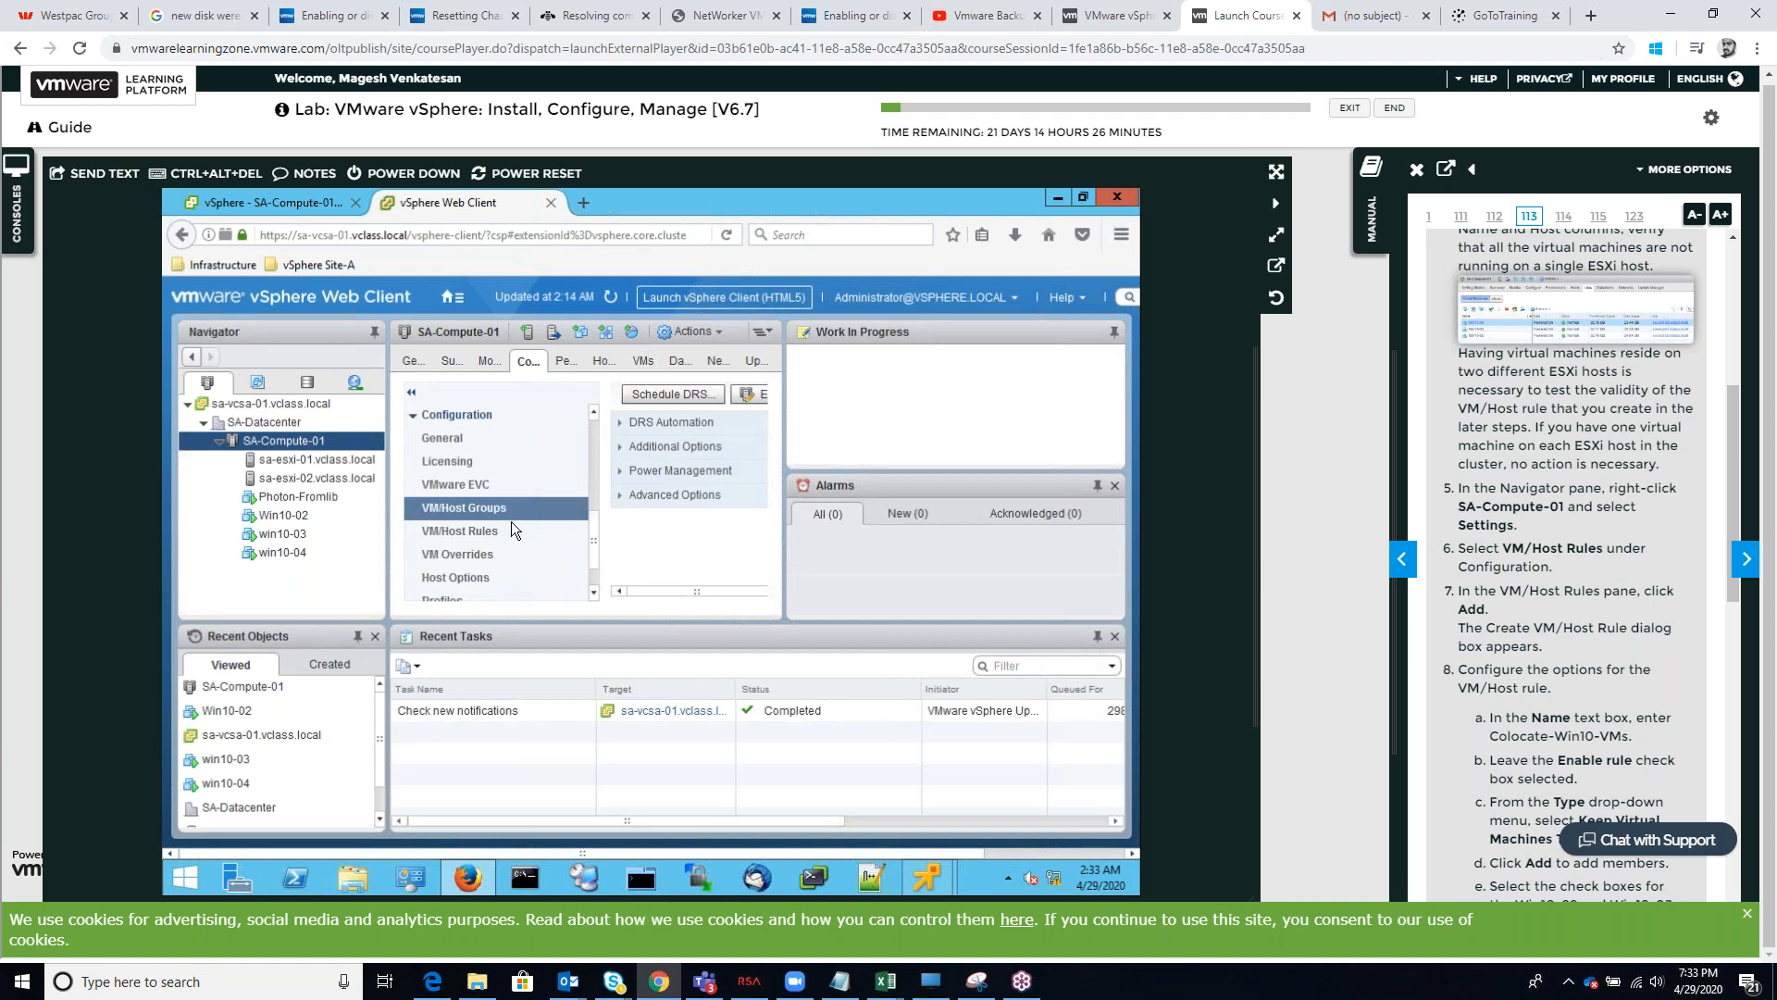
click(501, 530)
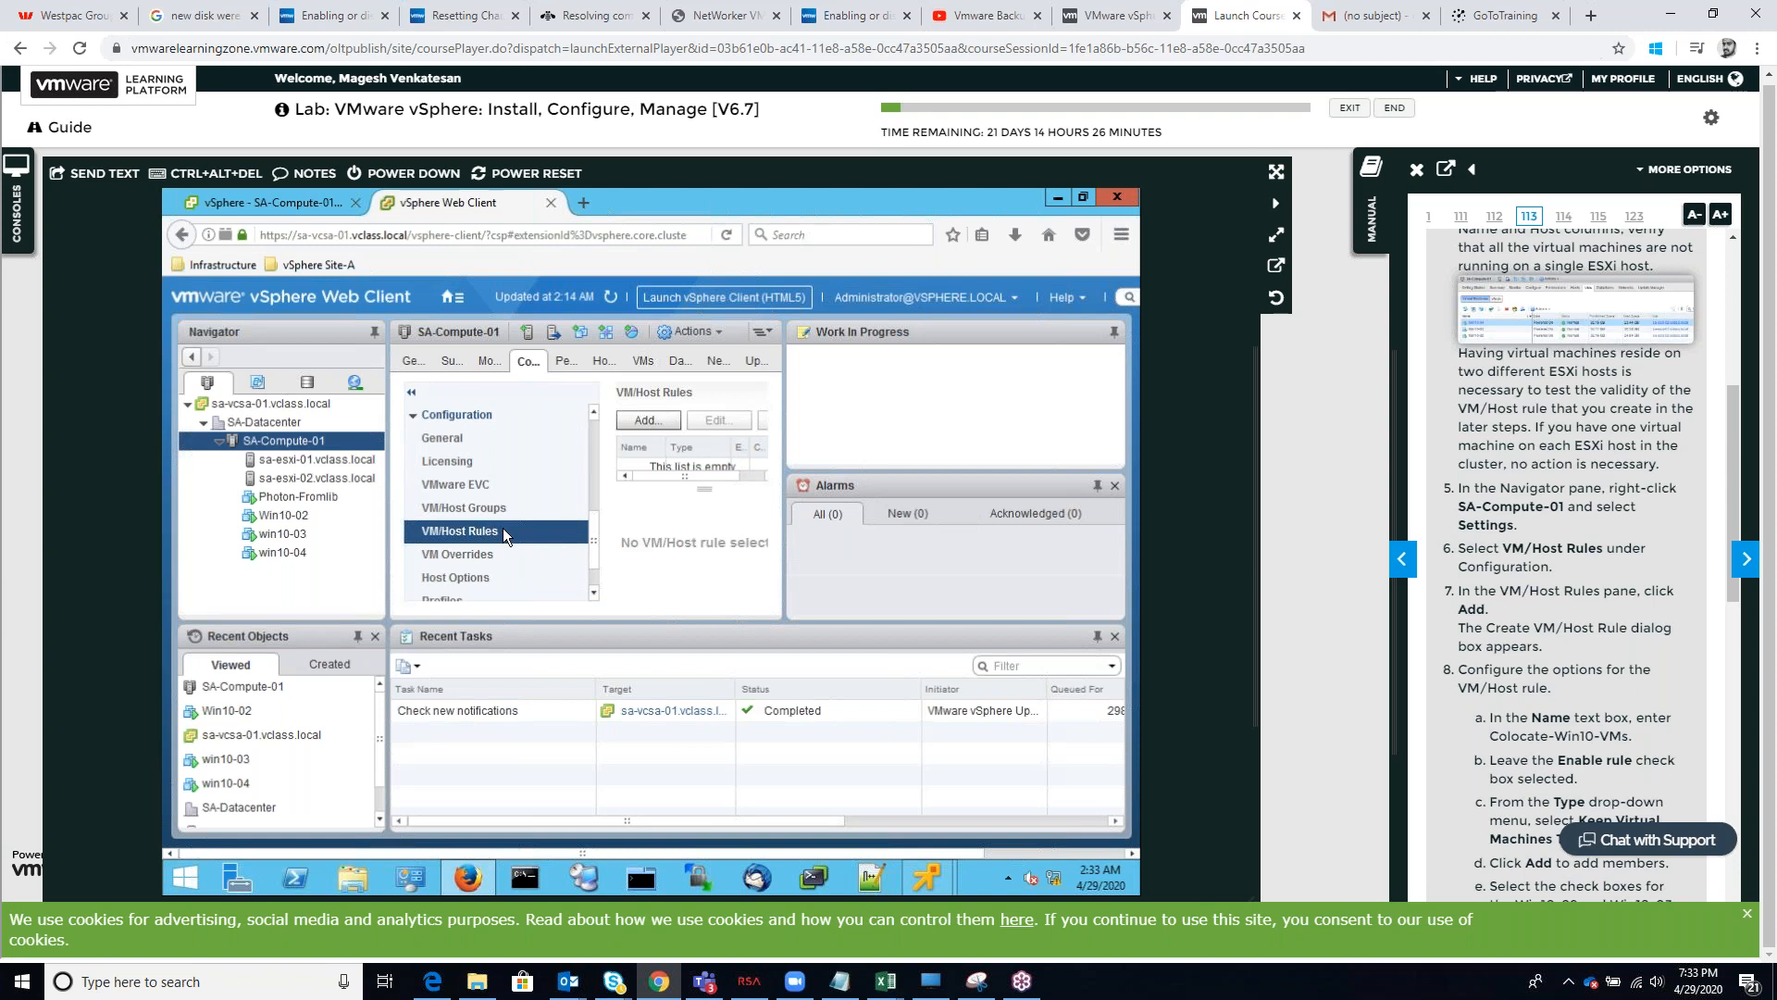
click(667, 424)
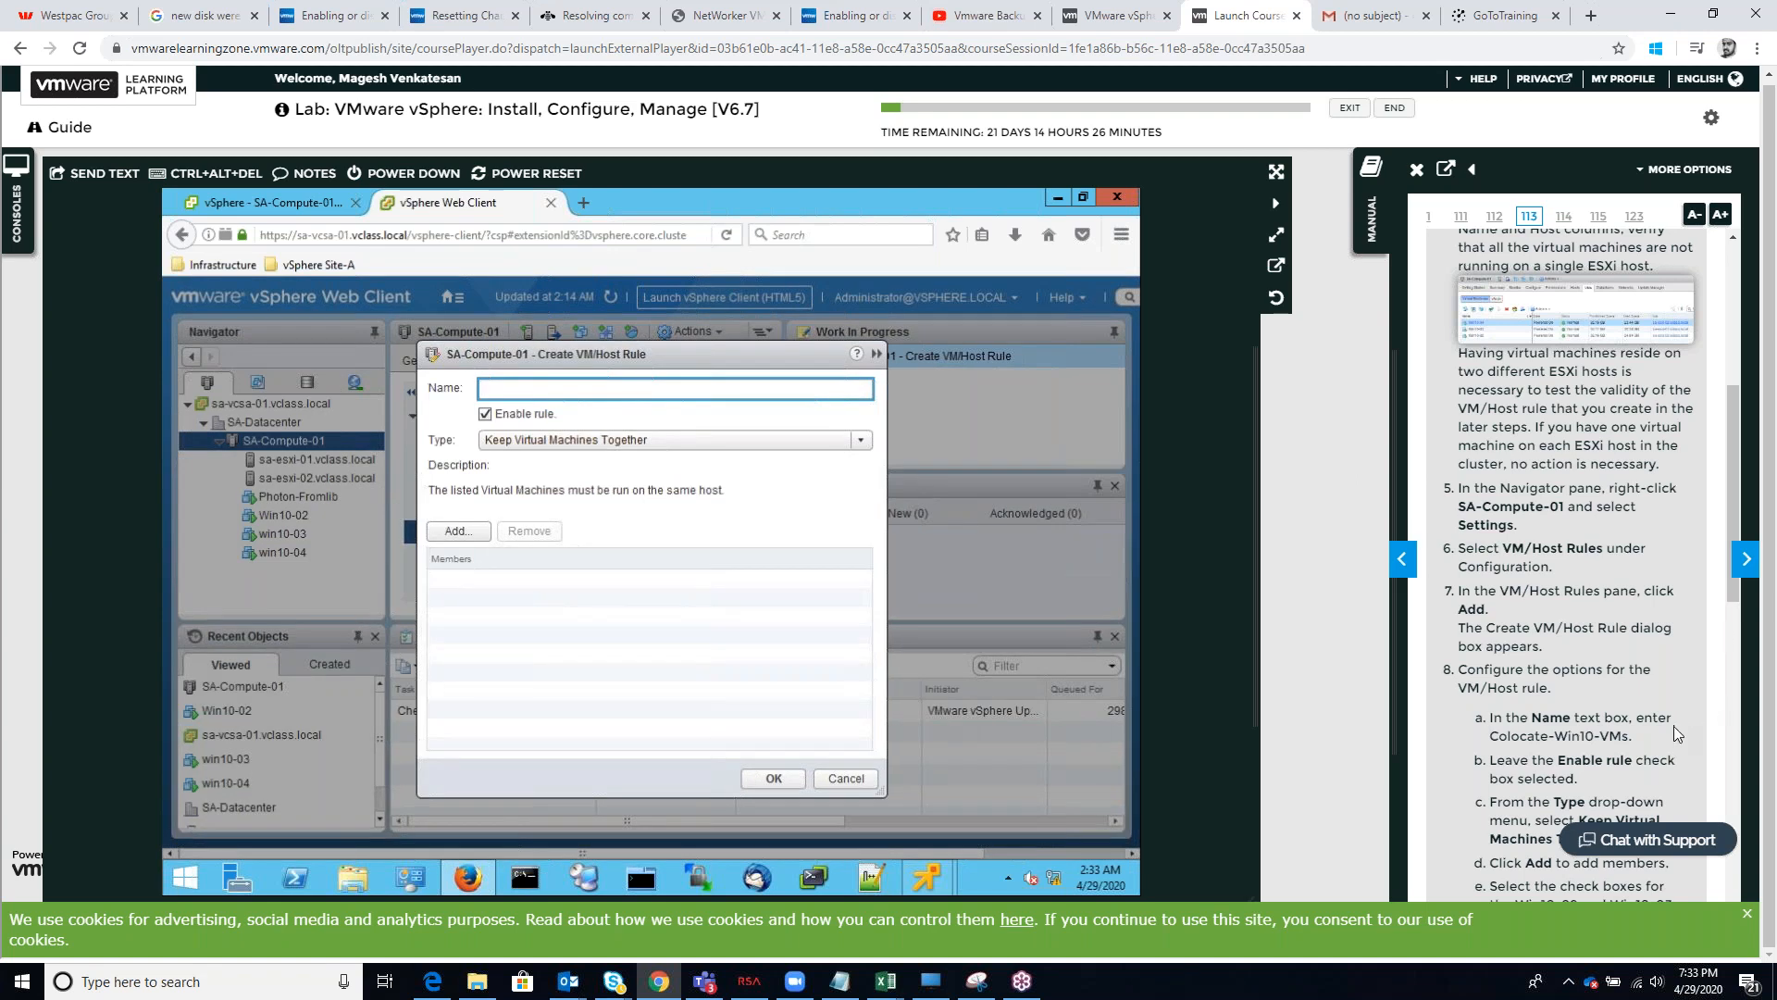
Try to copy the rule name Colocate-Win10-VMs from step 8 of the manual for use in the new rule
drag(1629, 740, 1488, 737)
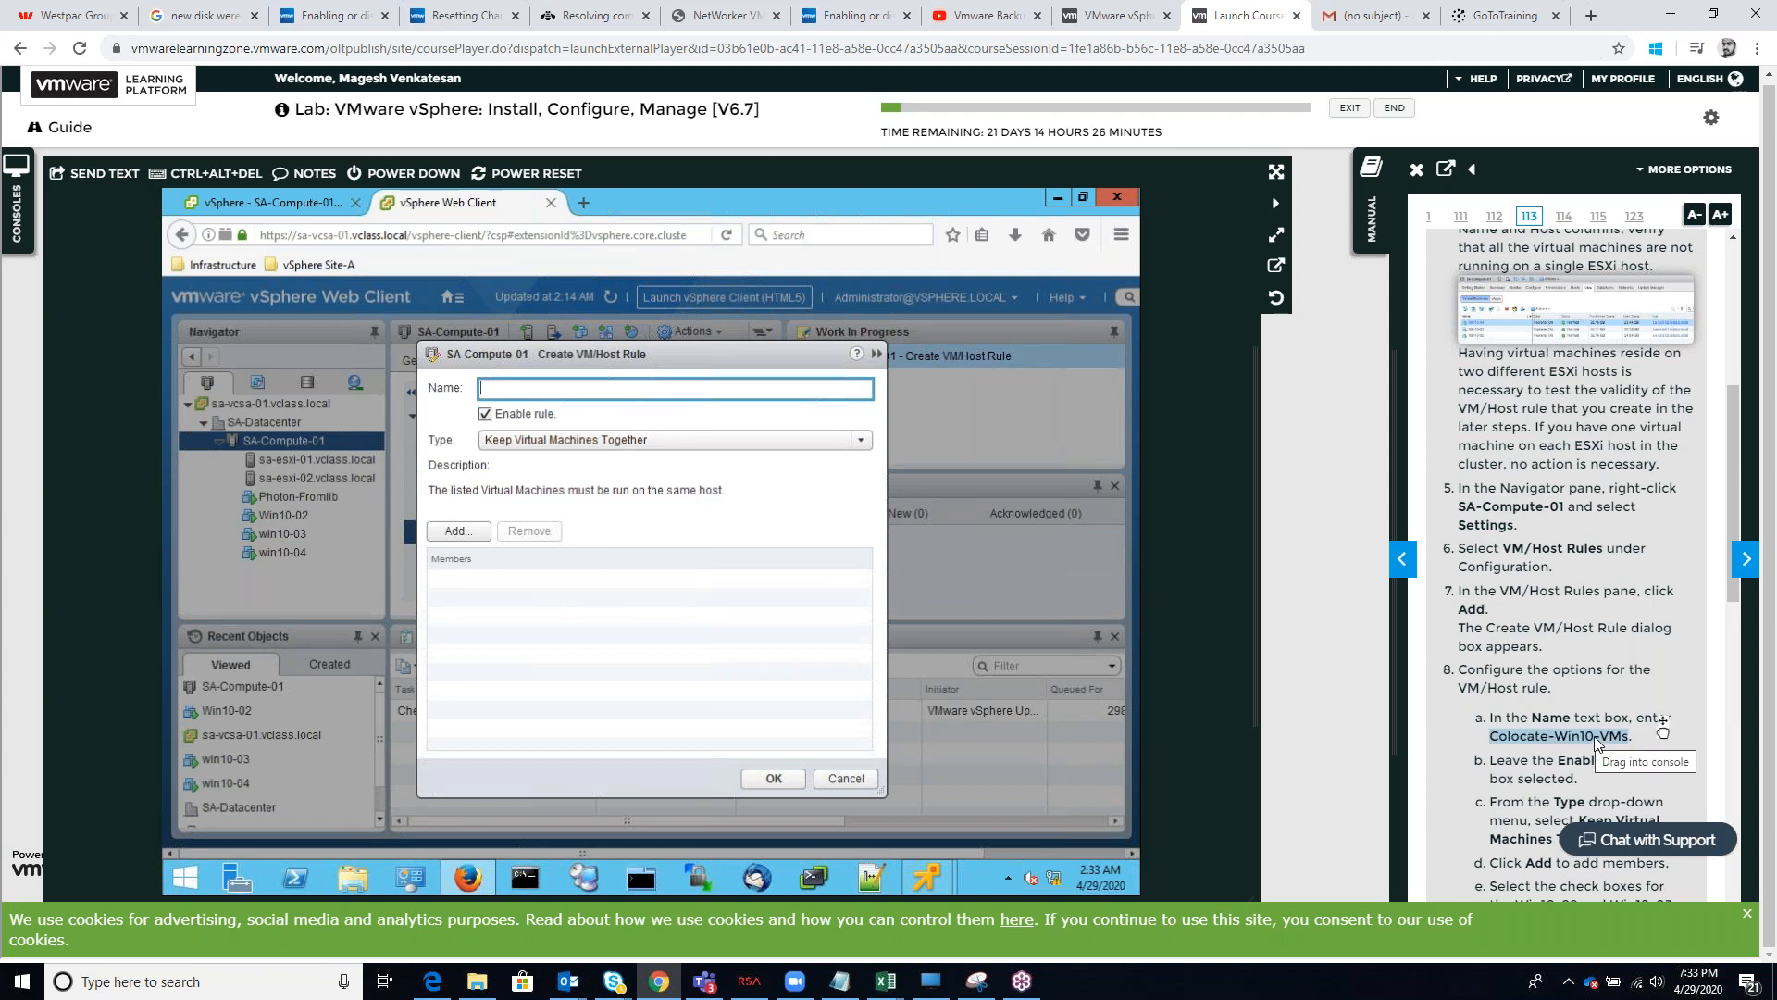
right_click(1527, 737)
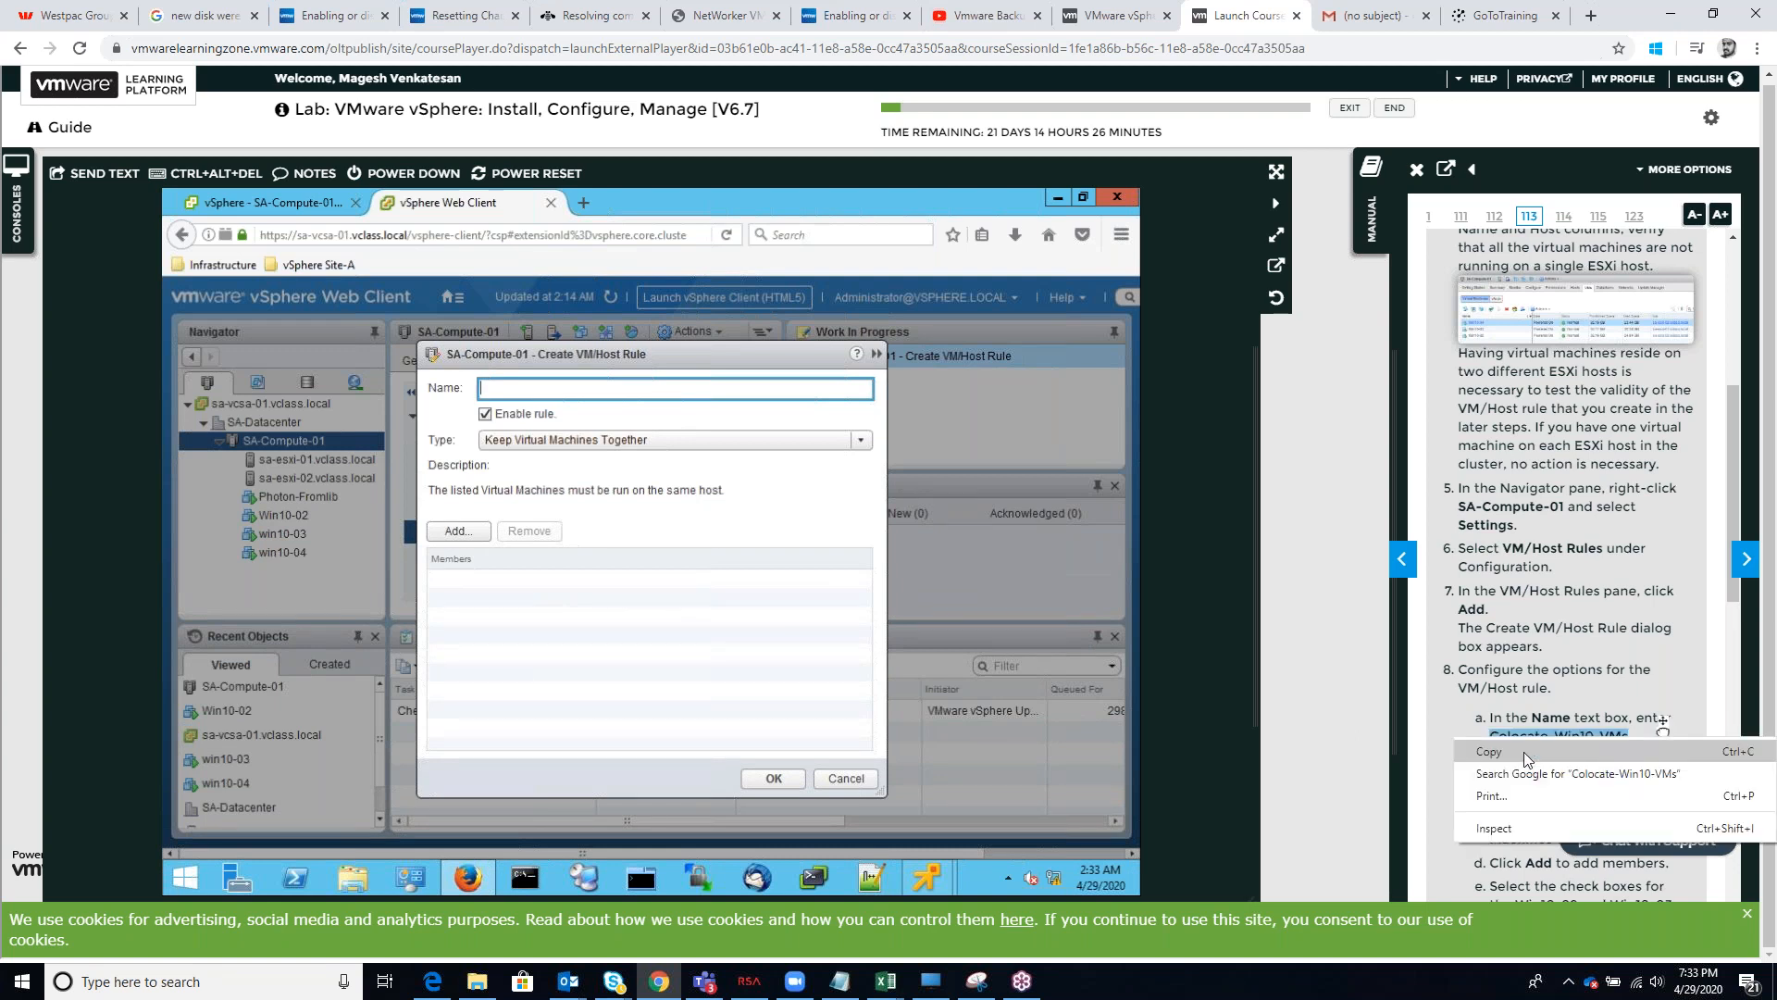
click(1523, 747)
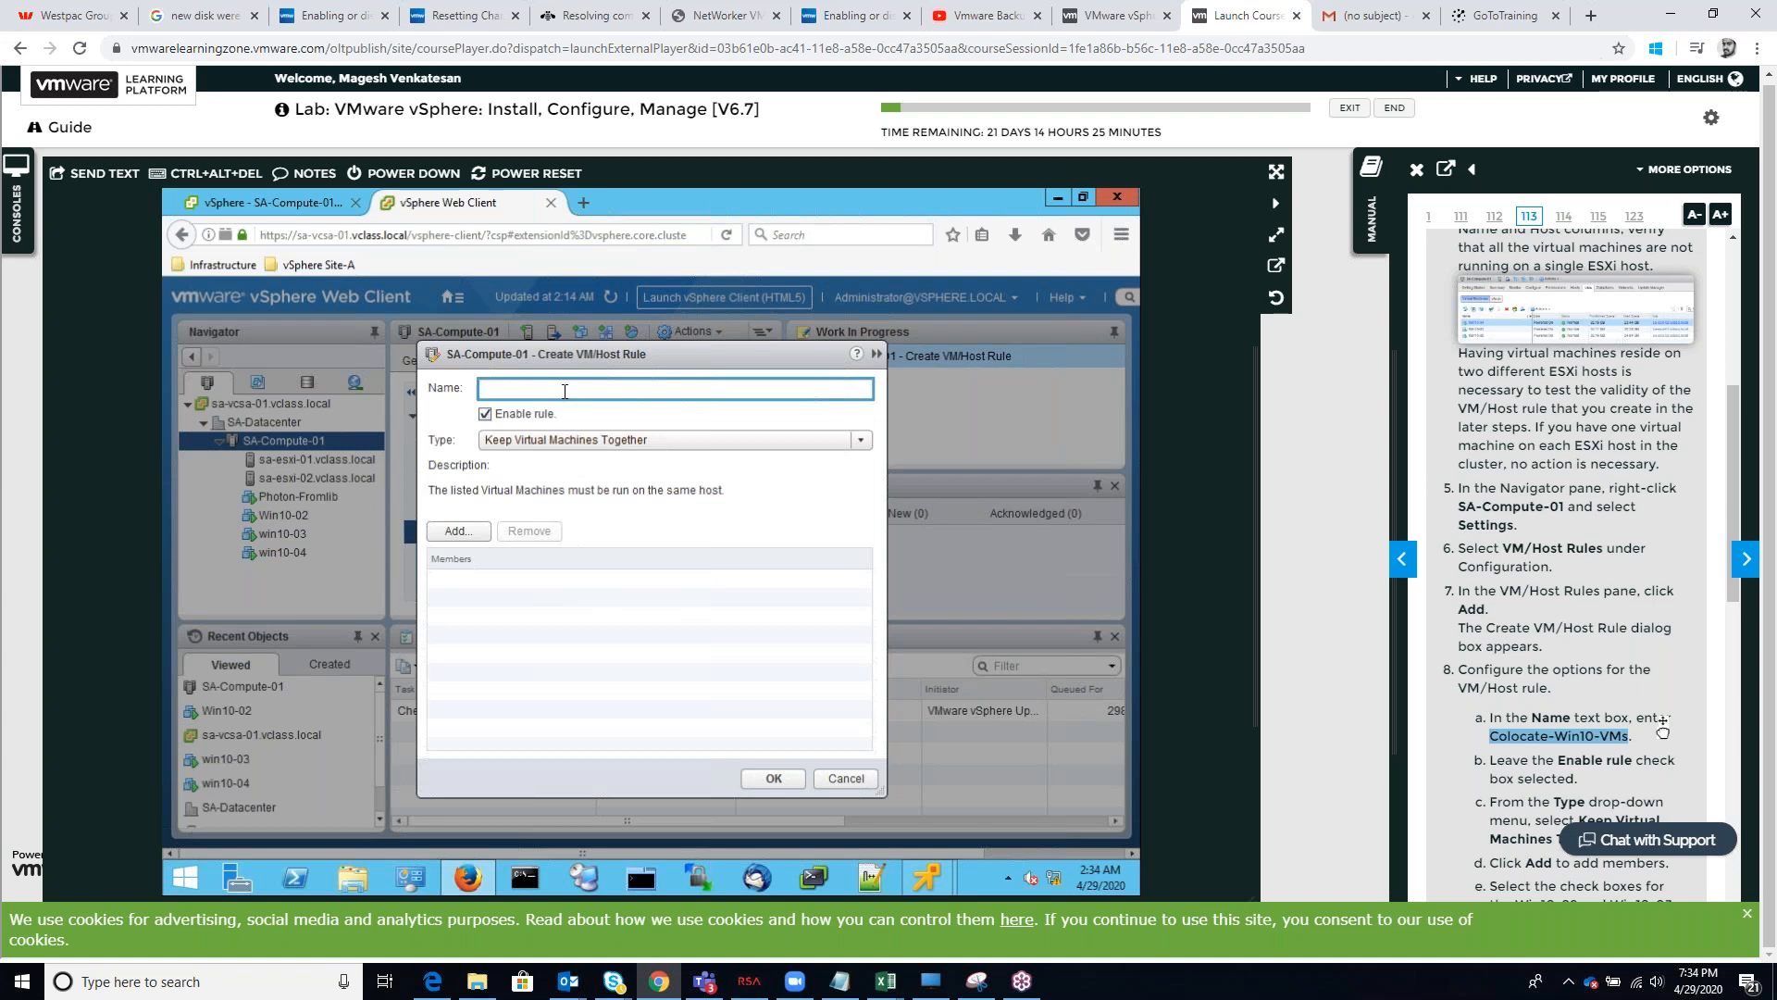
right_click(1566, 735)
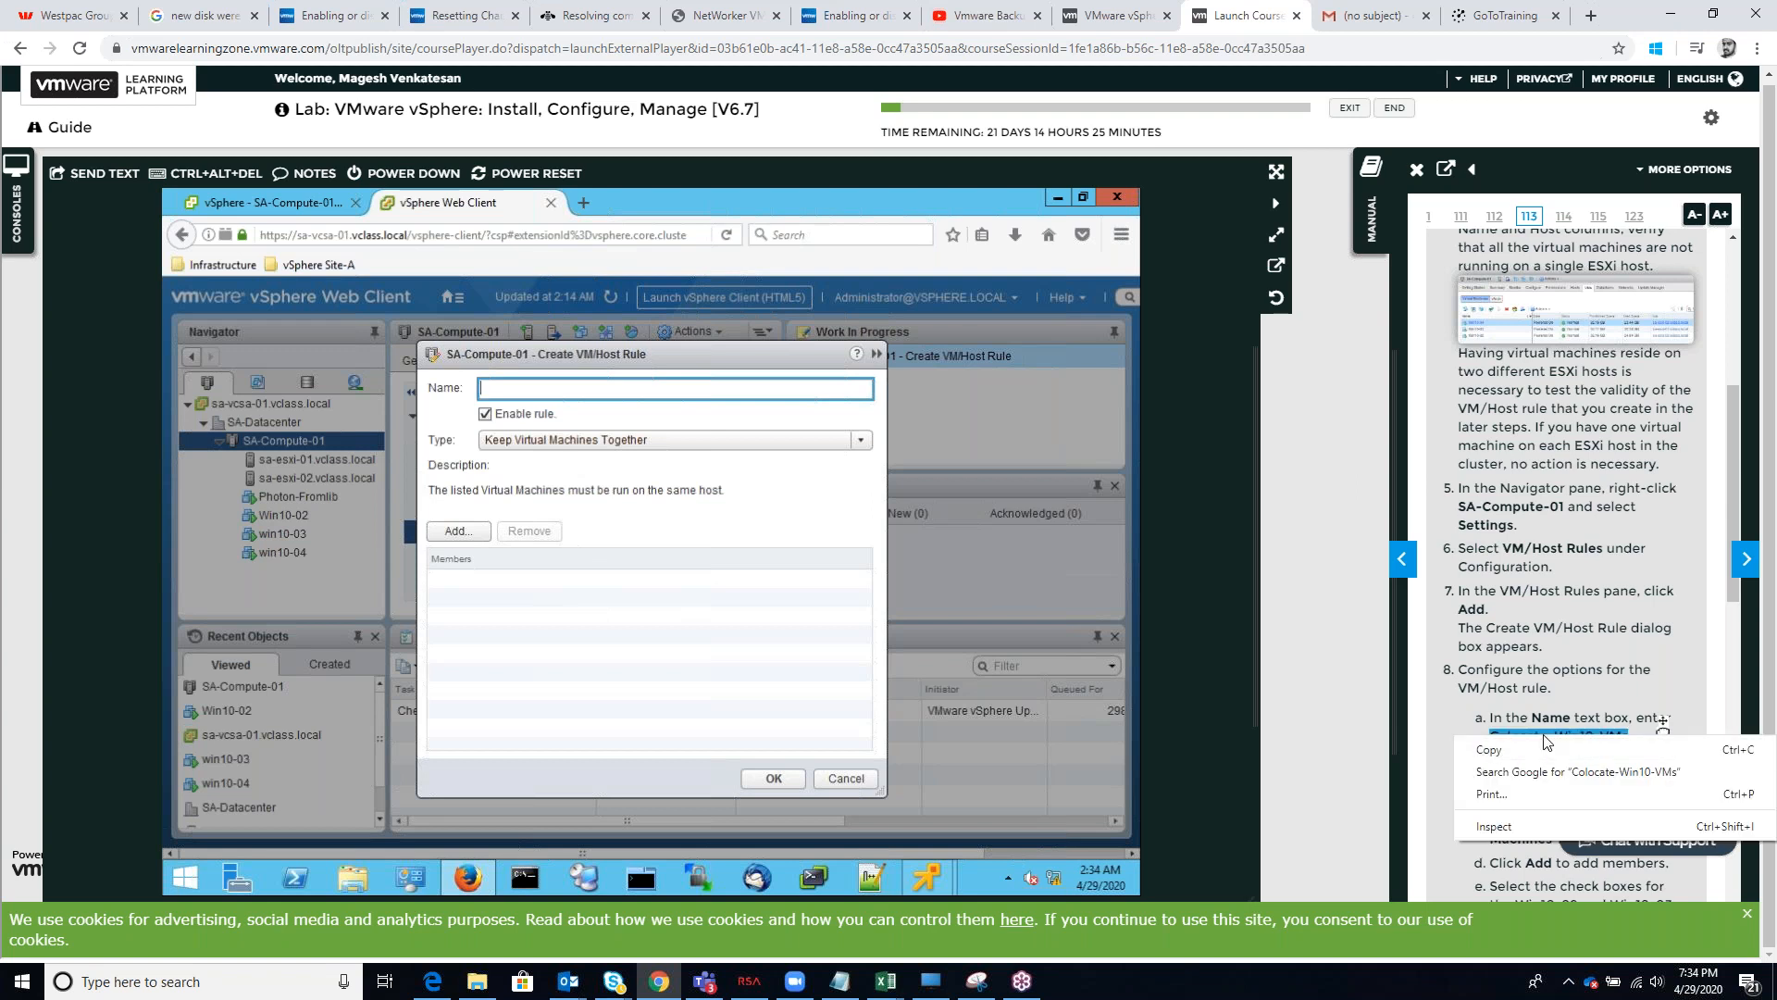
click(1551, 749)
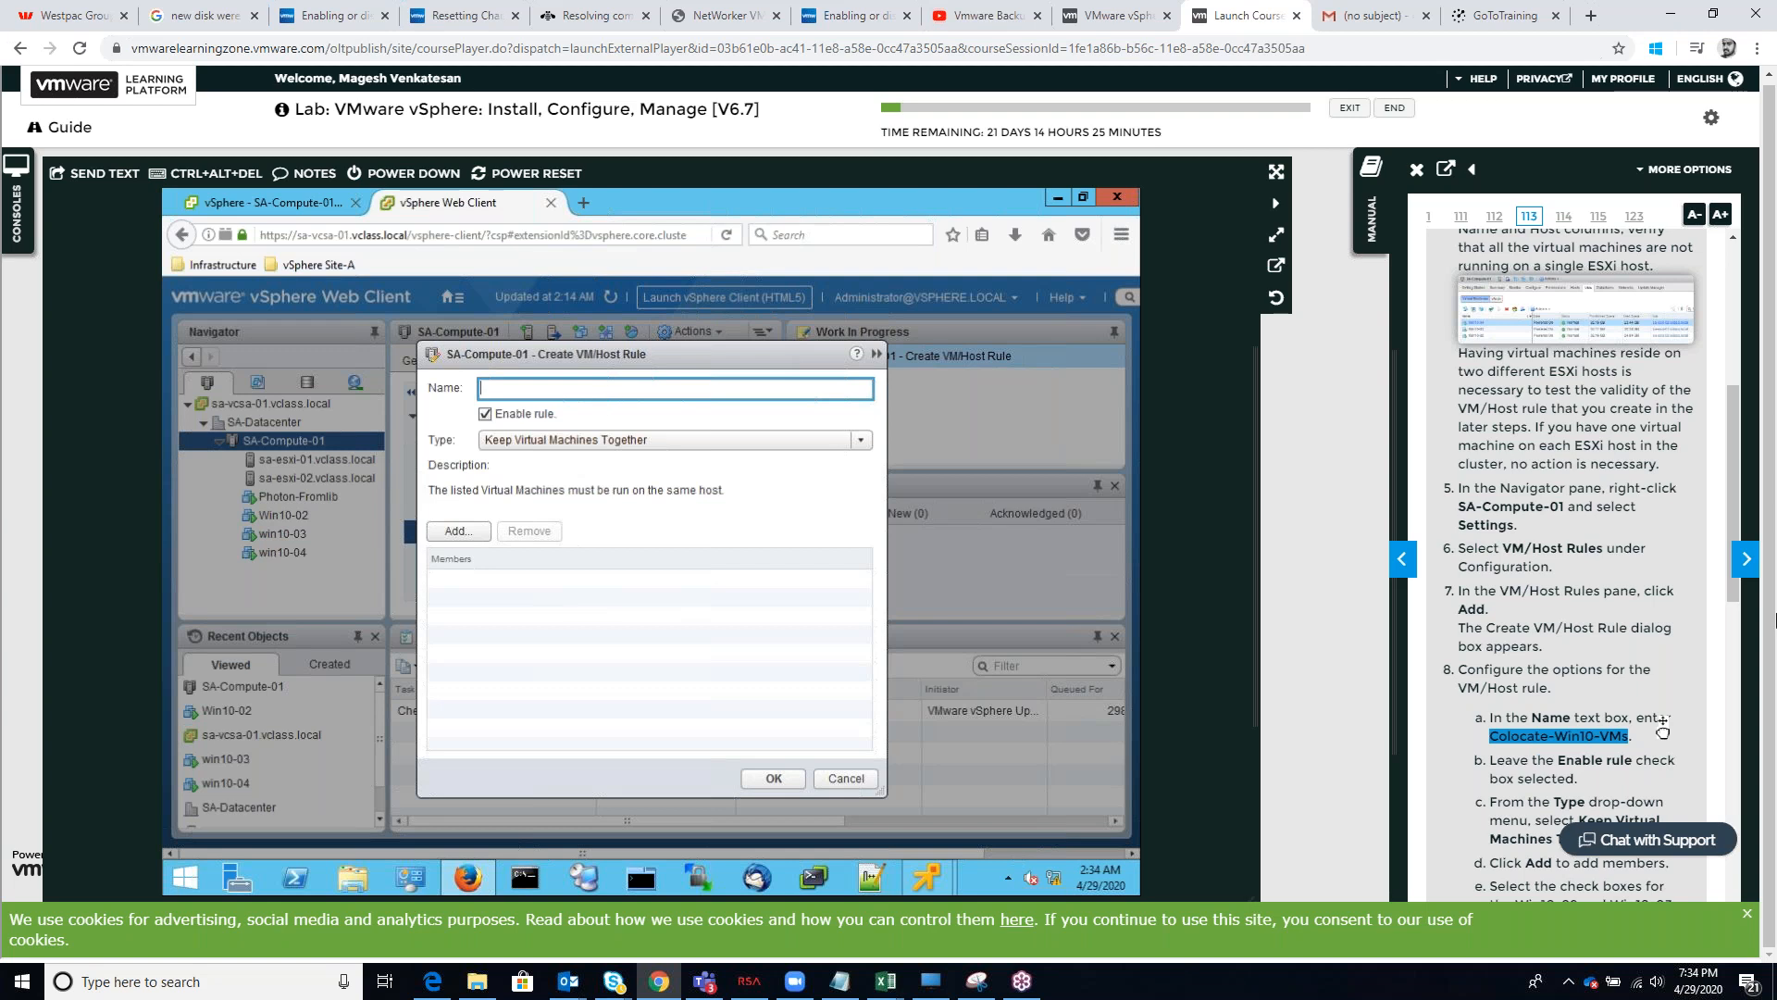
Name the new VM/Host rule Colocate-Win10-VMs
click(620, 375)
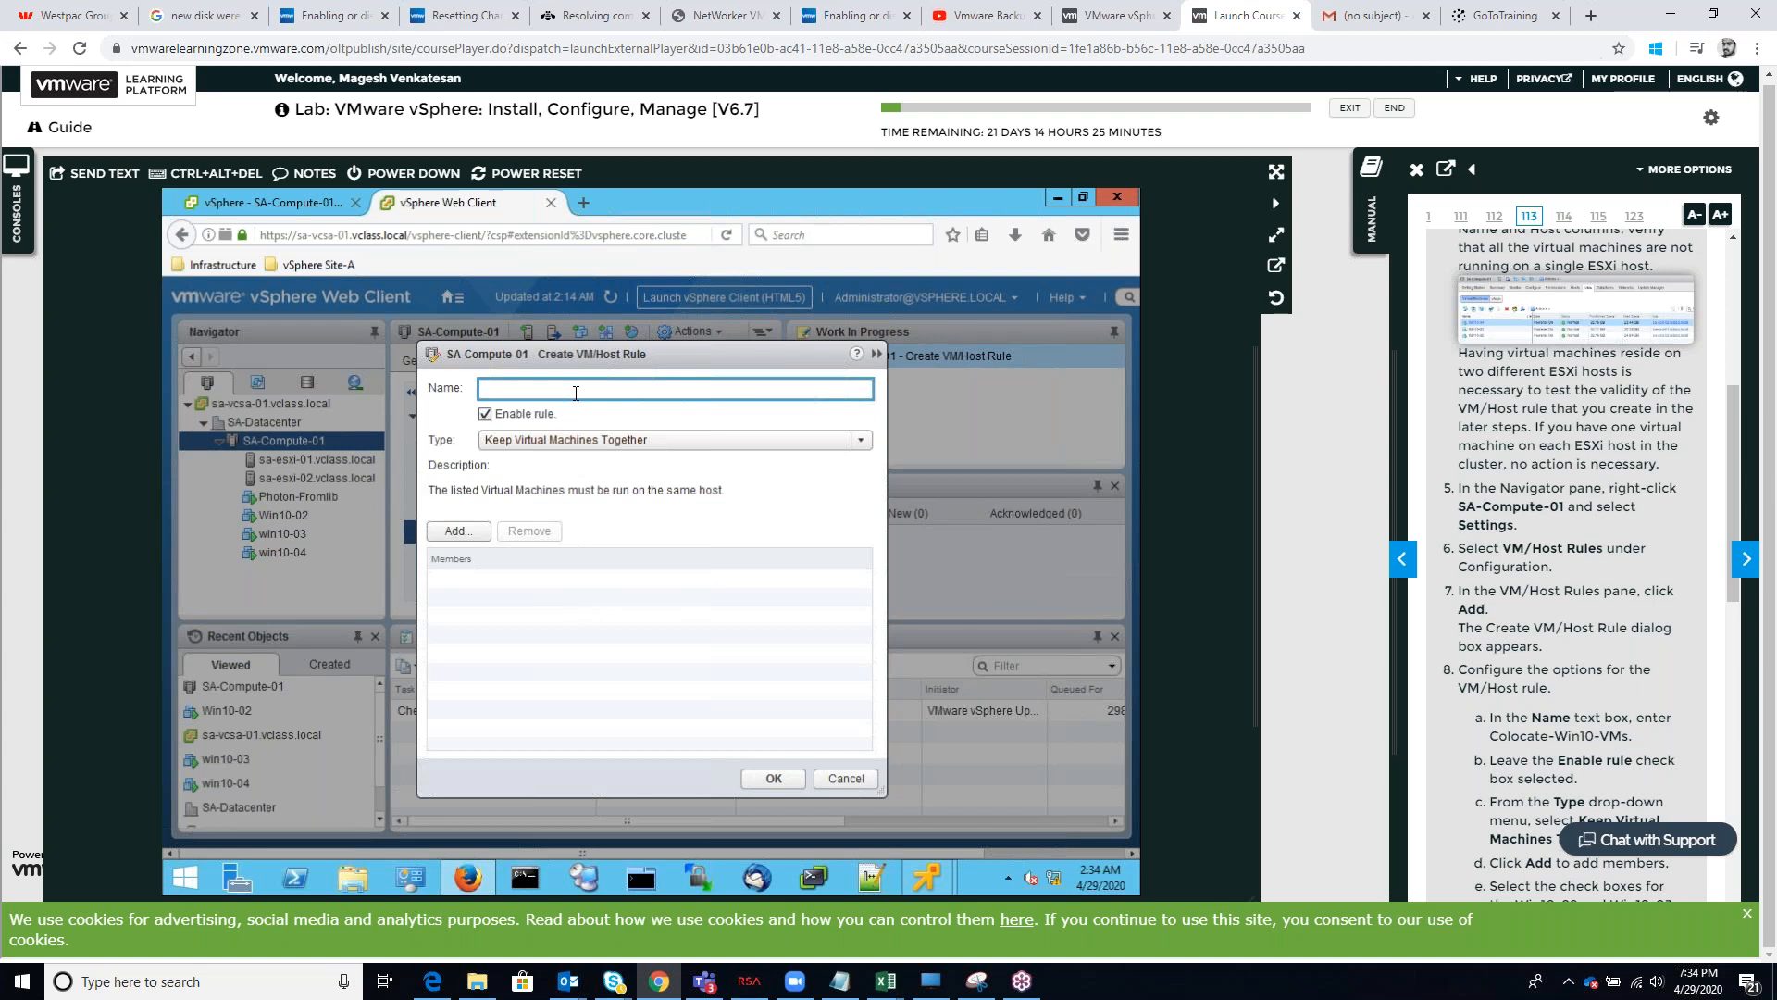
text(Colocate-win10-)
key(Tab)
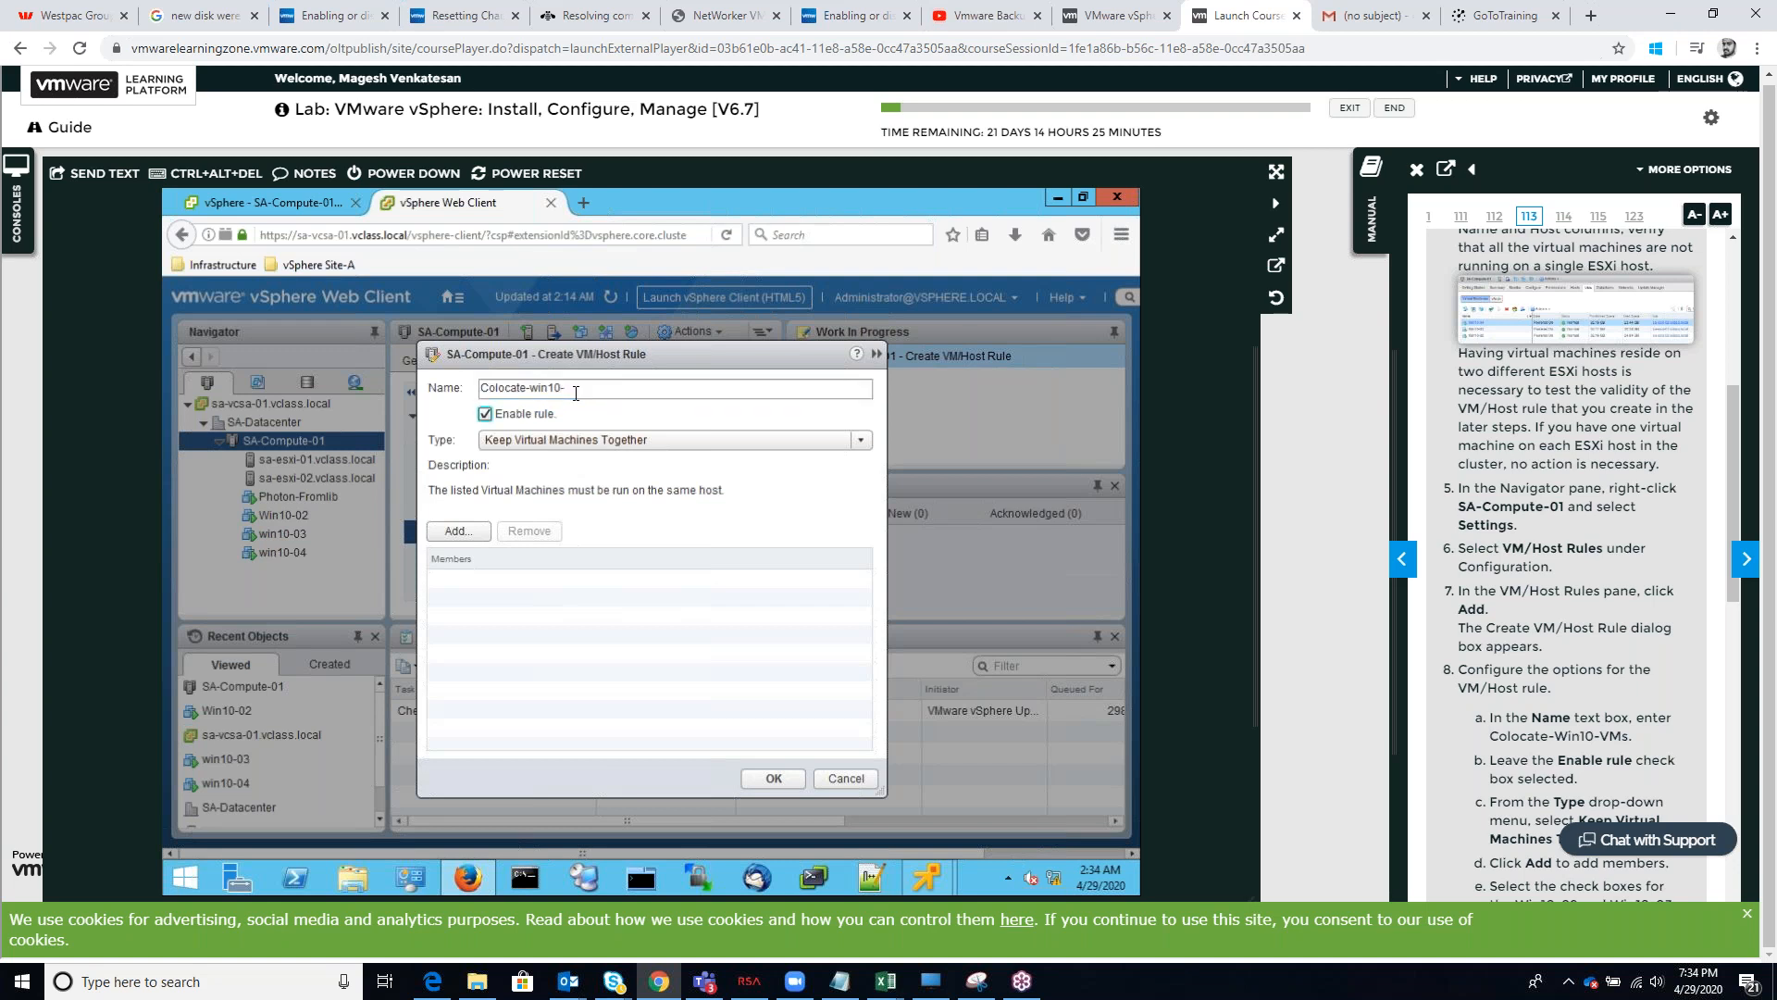
click(641, 387)
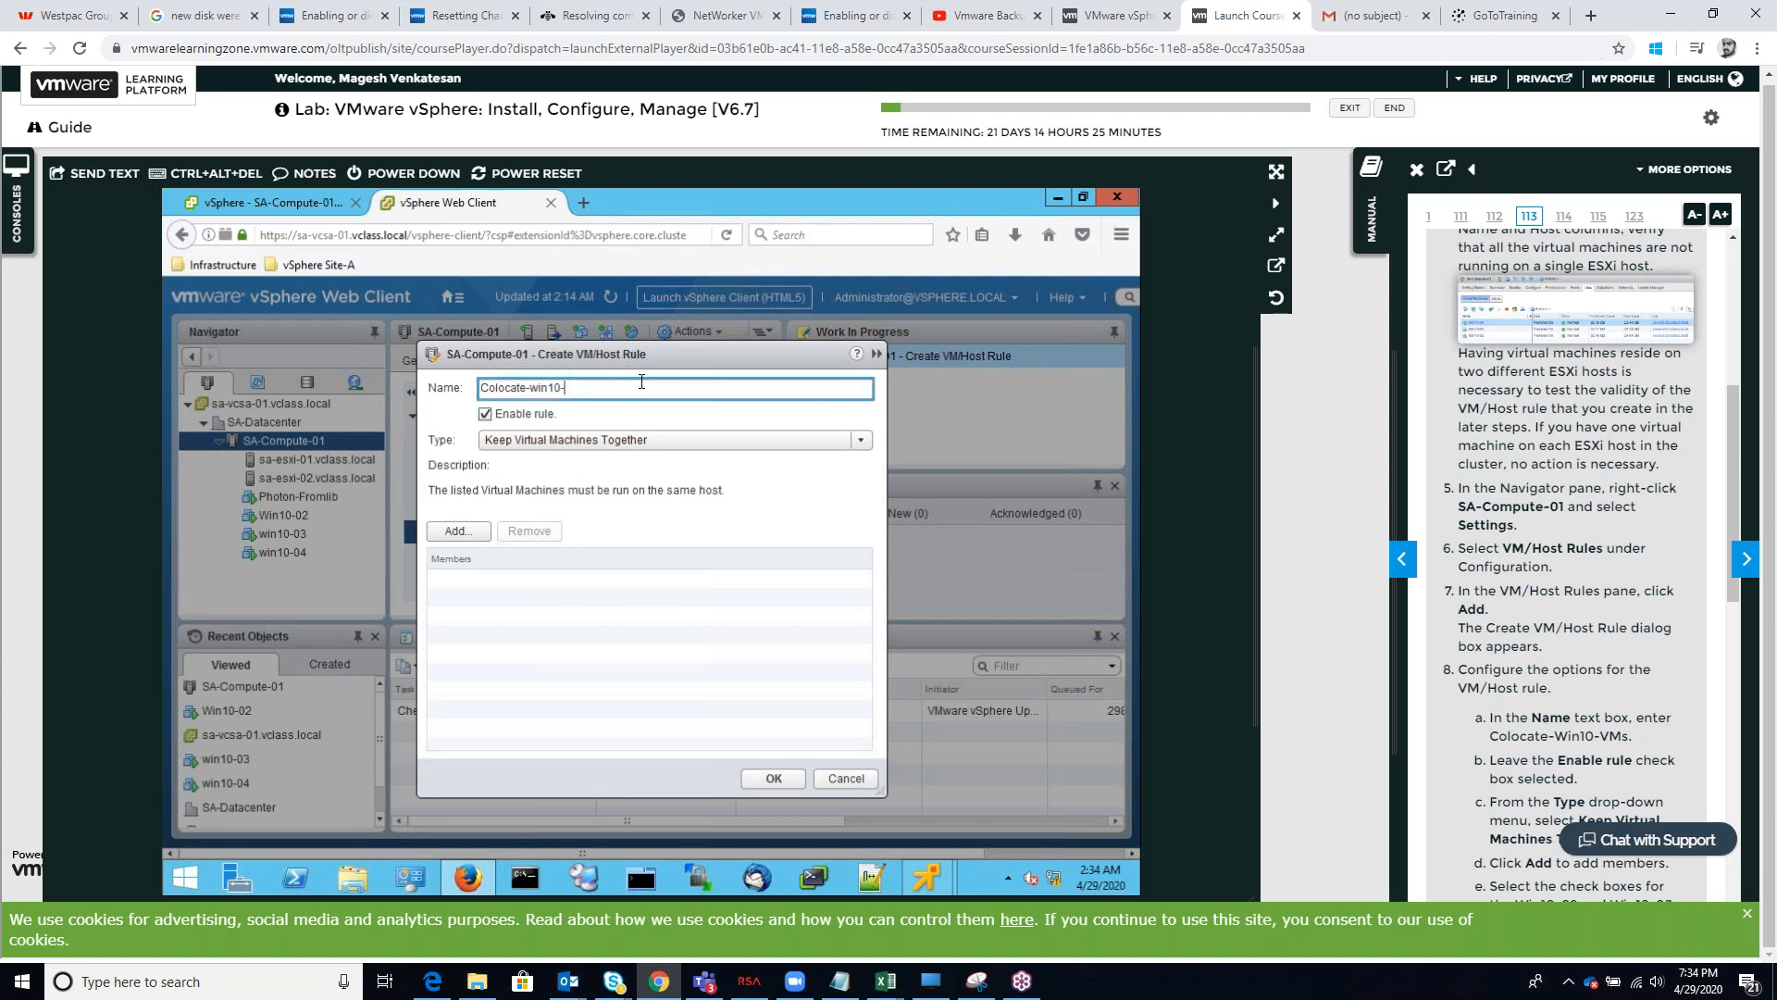
click(542, 387)
key(BackSpace)
text(W)
key(BackSpace)
key(BackSpace)
text(Wi)
text(VMs)
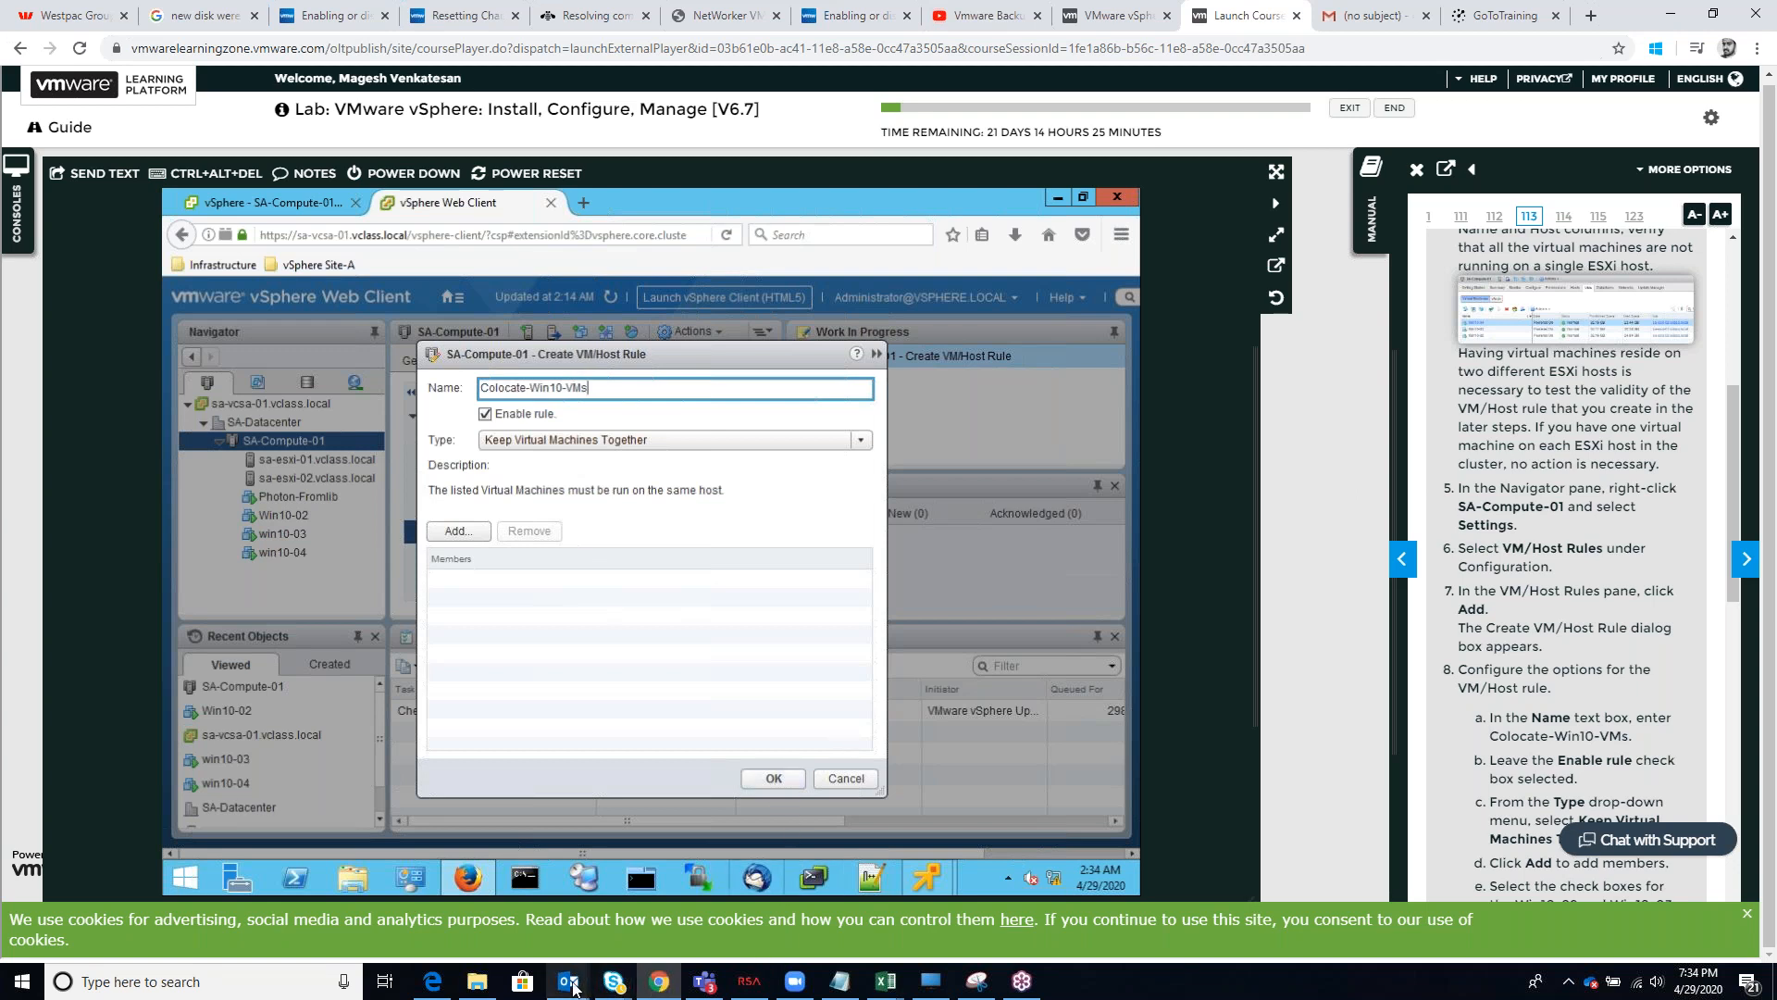
Switch to the Outlook inbox
mouse_move(572, 987)
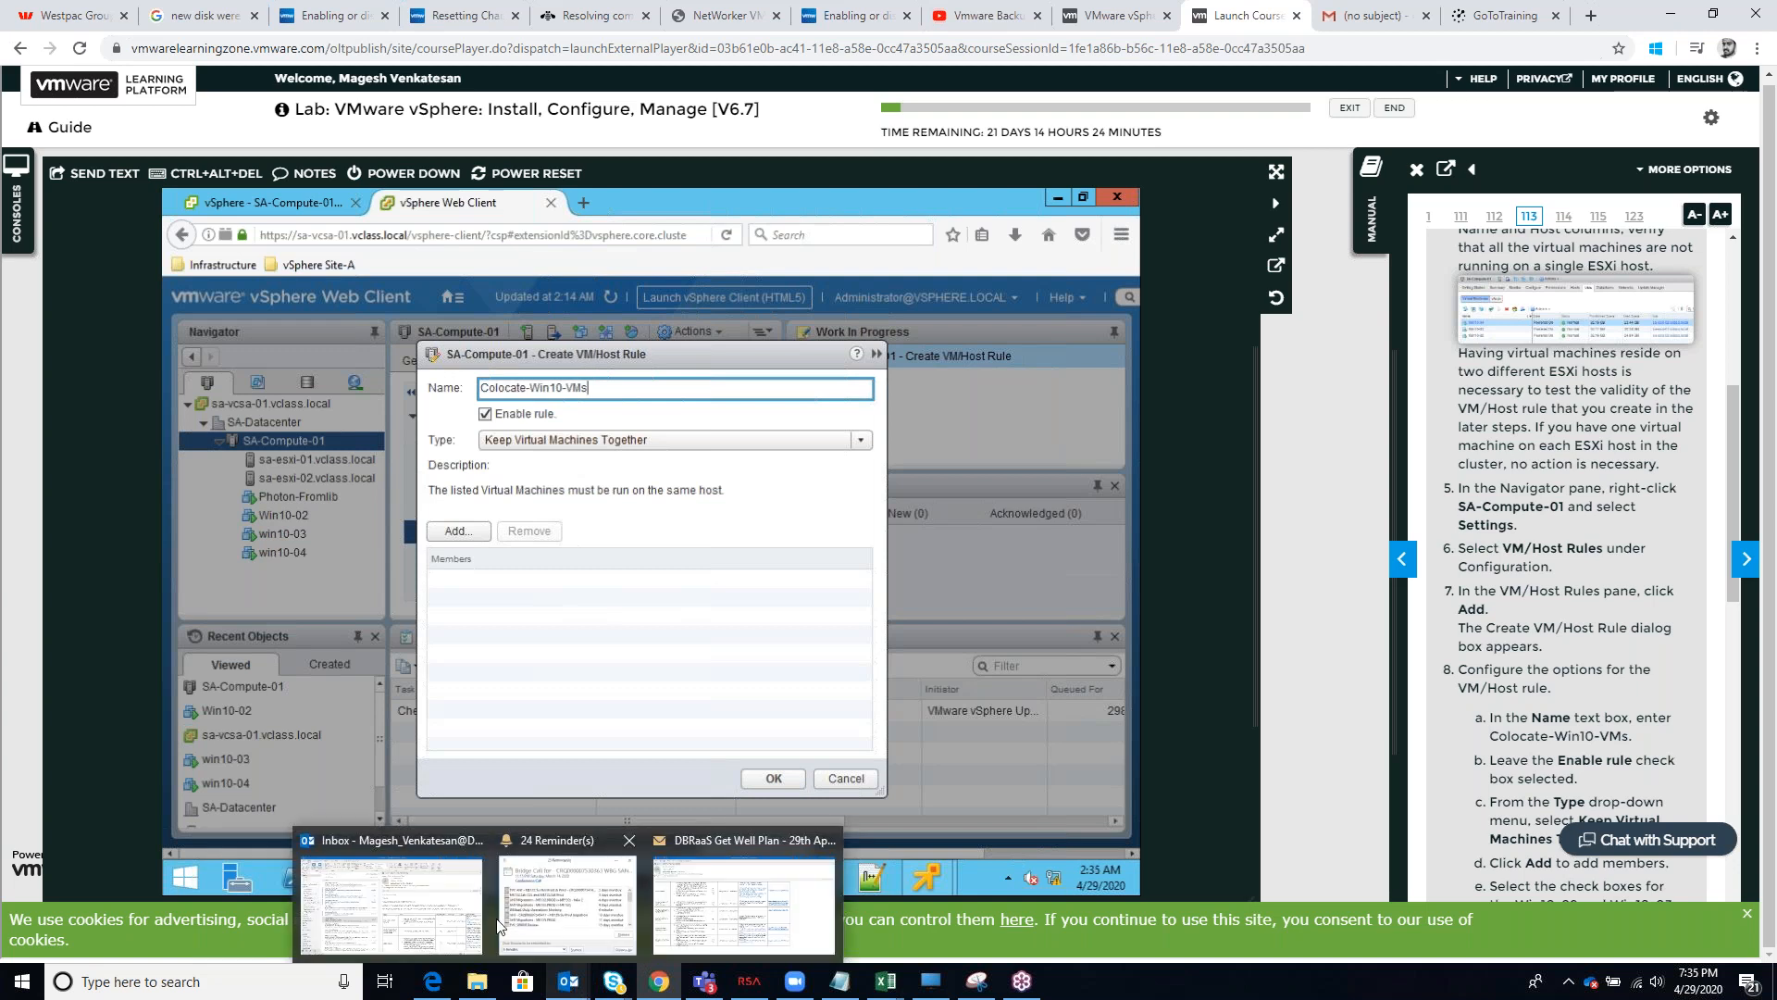
click(405, 895)
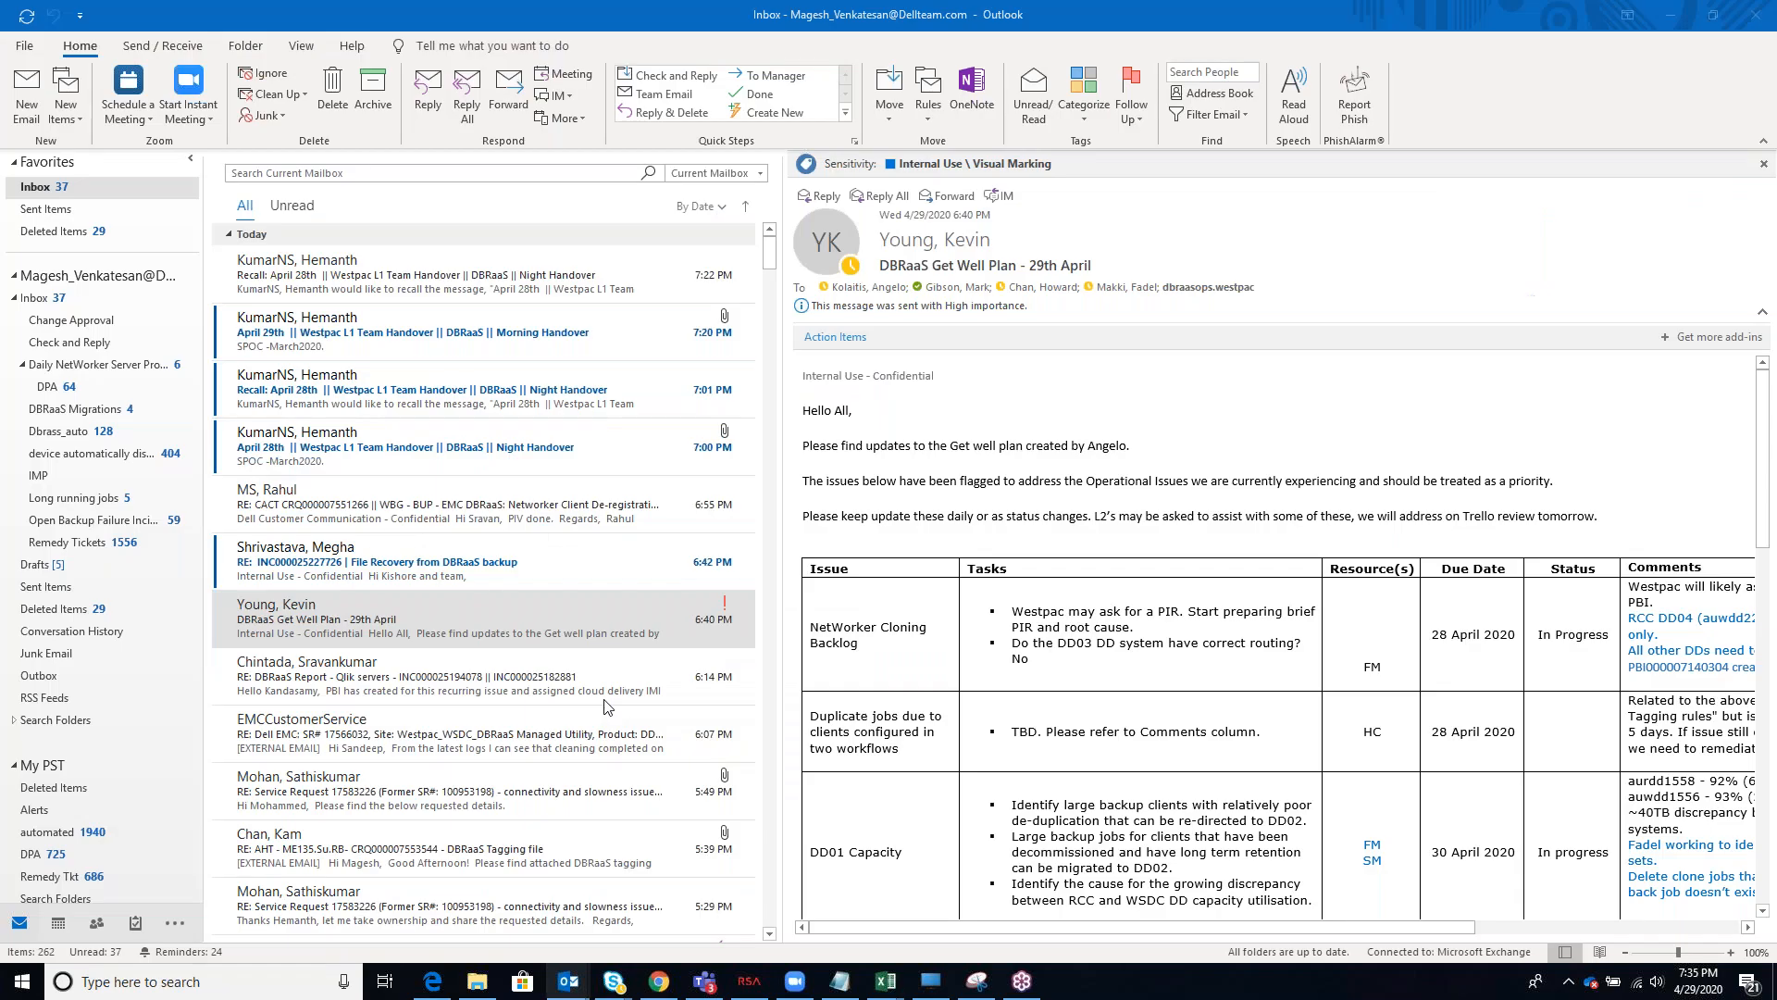
click(344, 174)
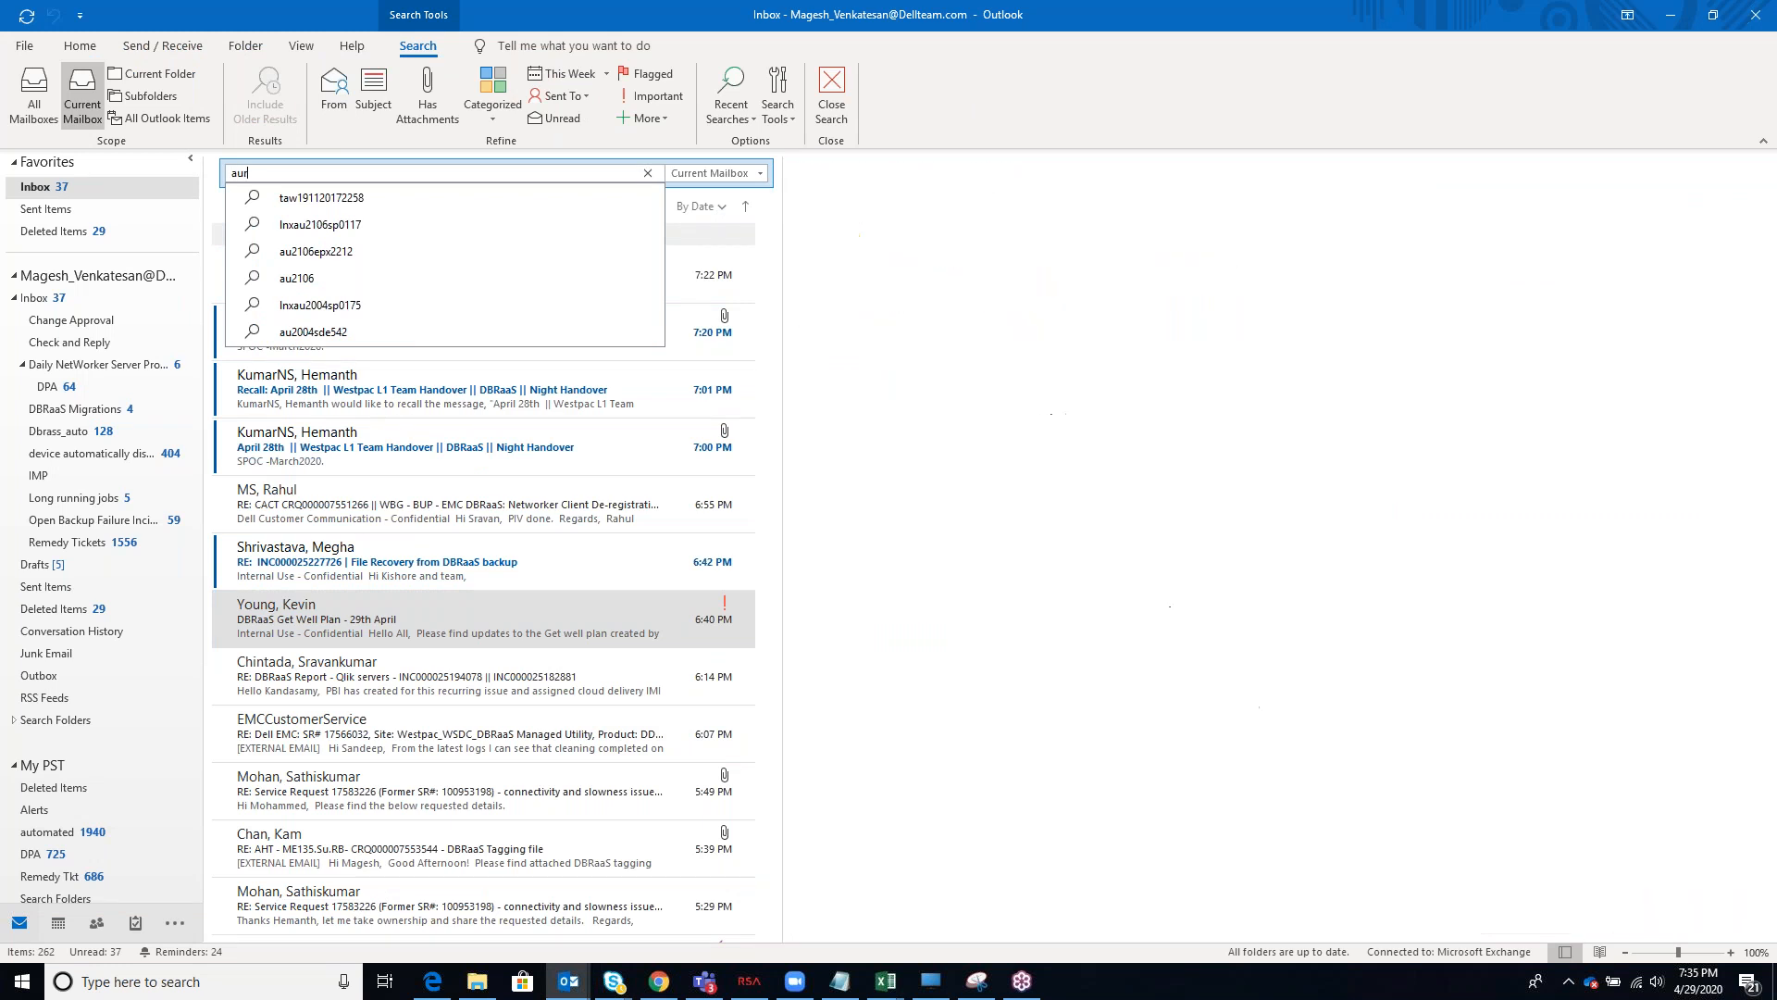
key(BackSpace)
key(BackSpace)
key(BackSpace)
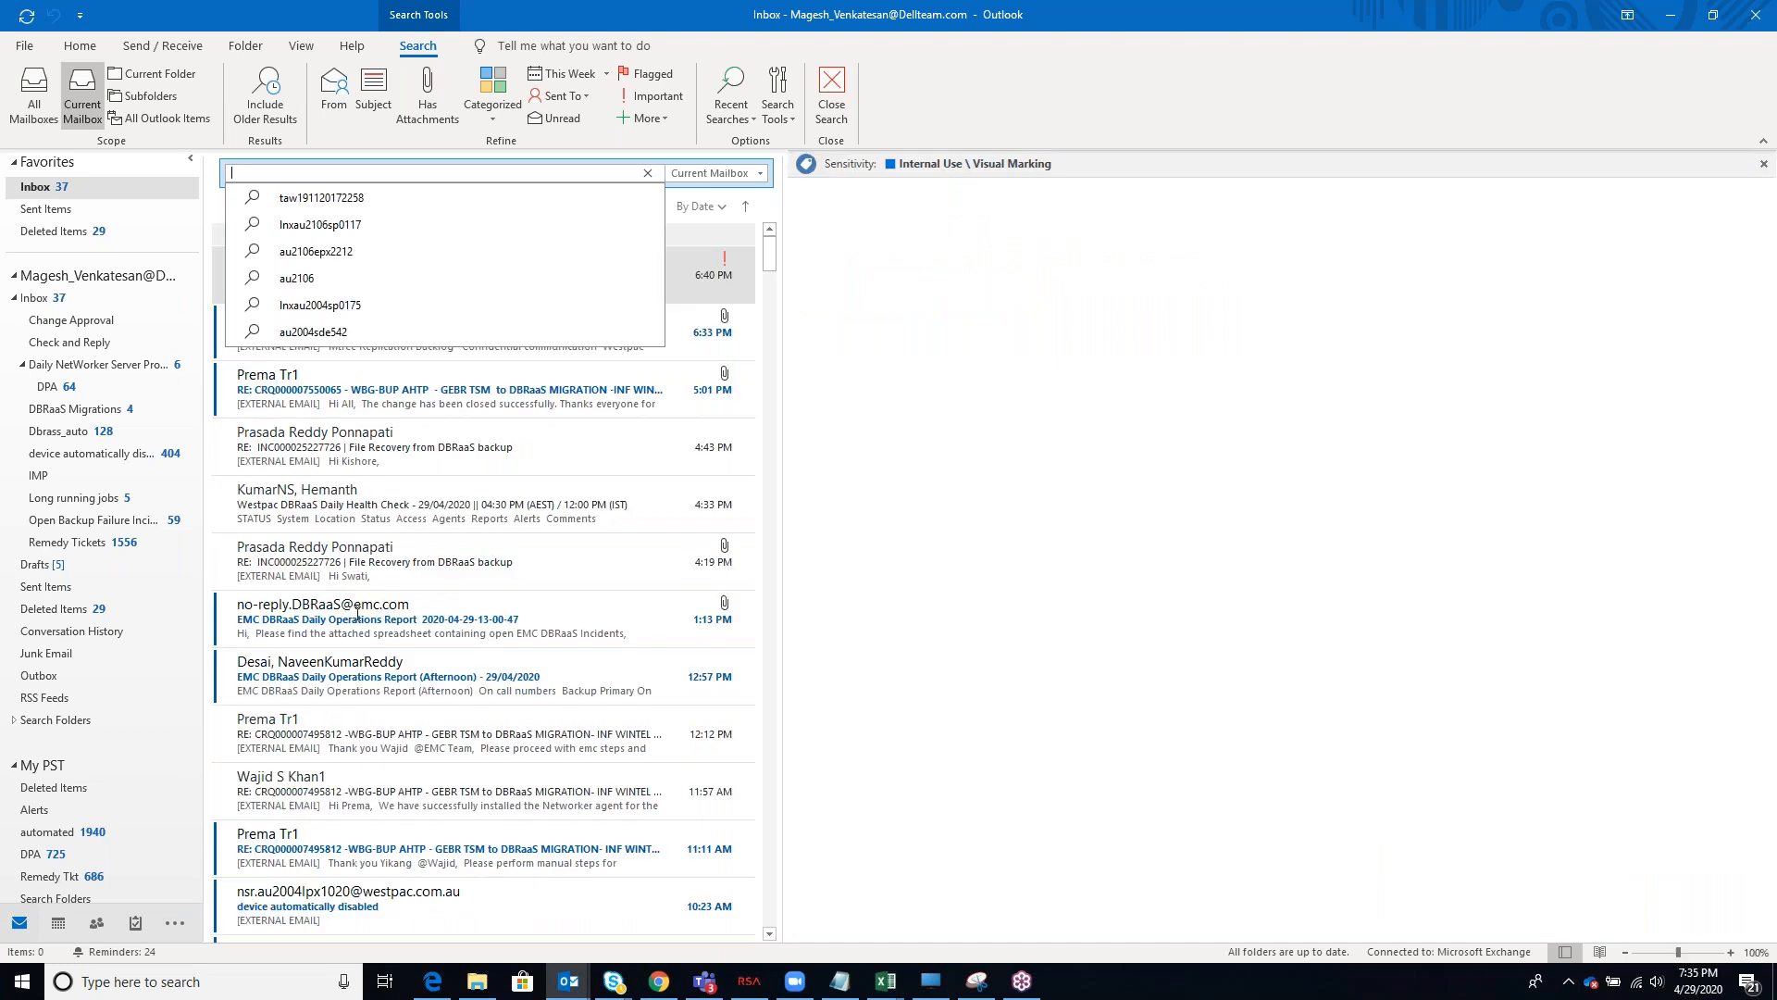
click(354, 618)
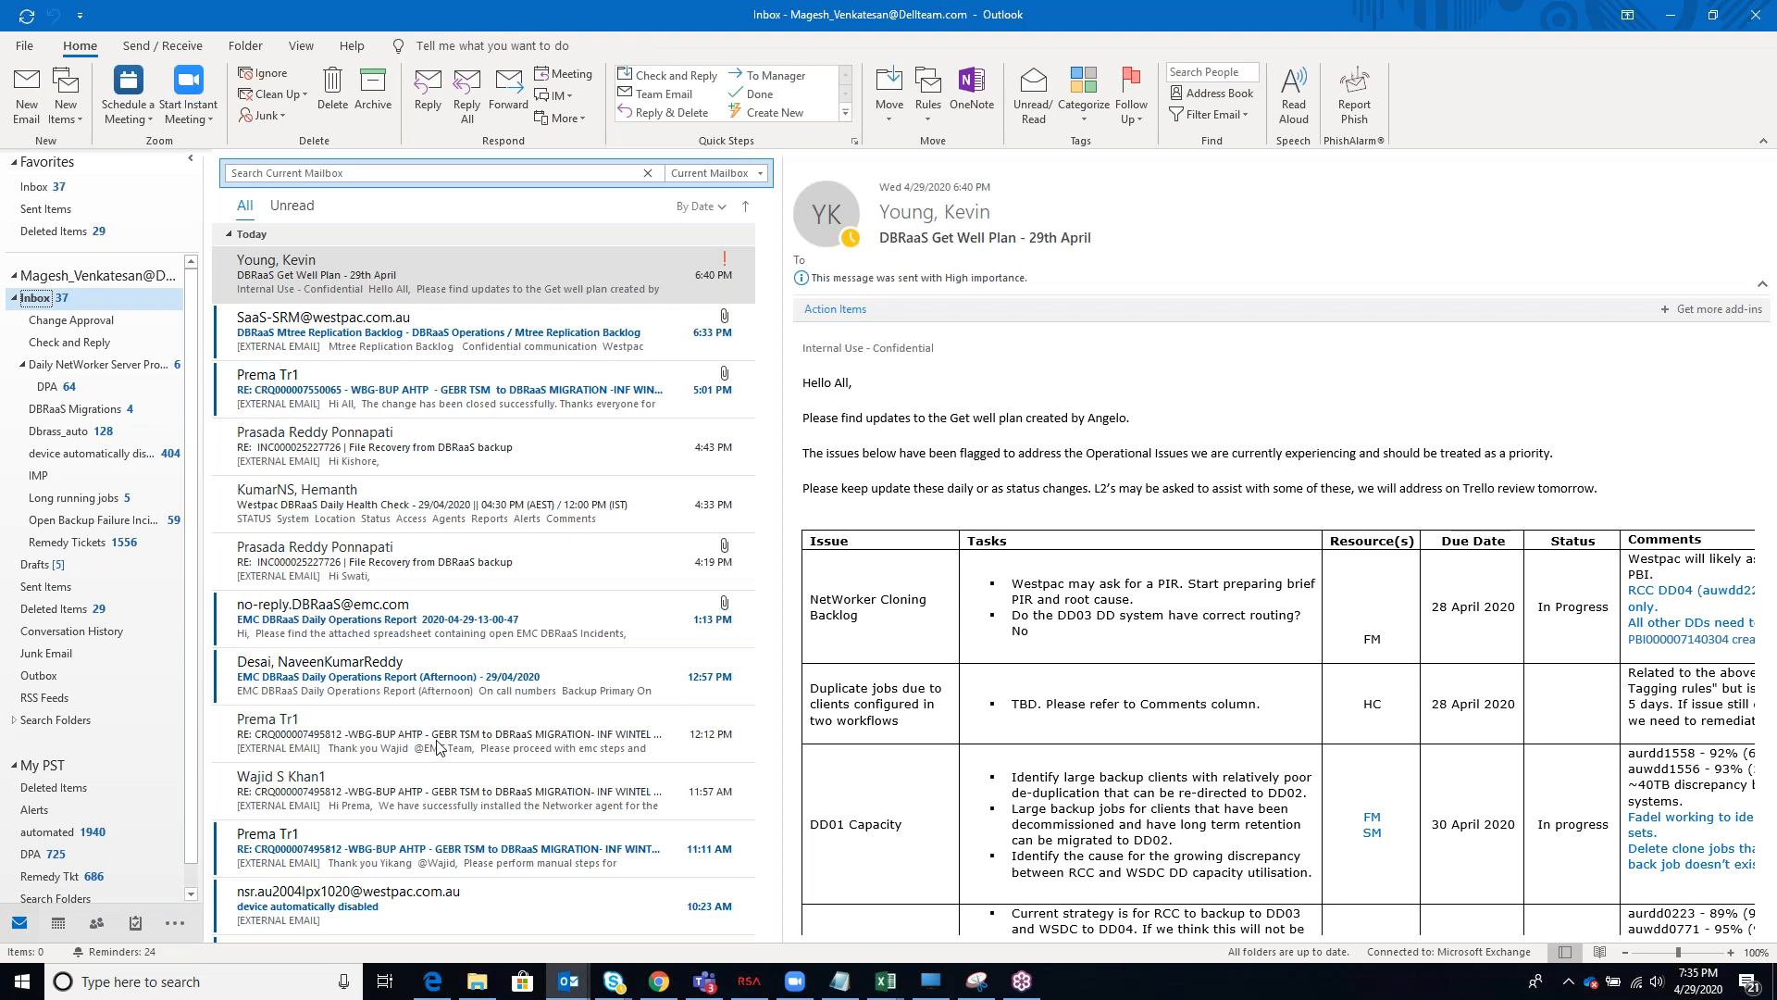
Look through the inbox messages by date and view the Westpac DBRaaS L2 Shift Handover B to A shift message
scroll(445, 748, down, 8)
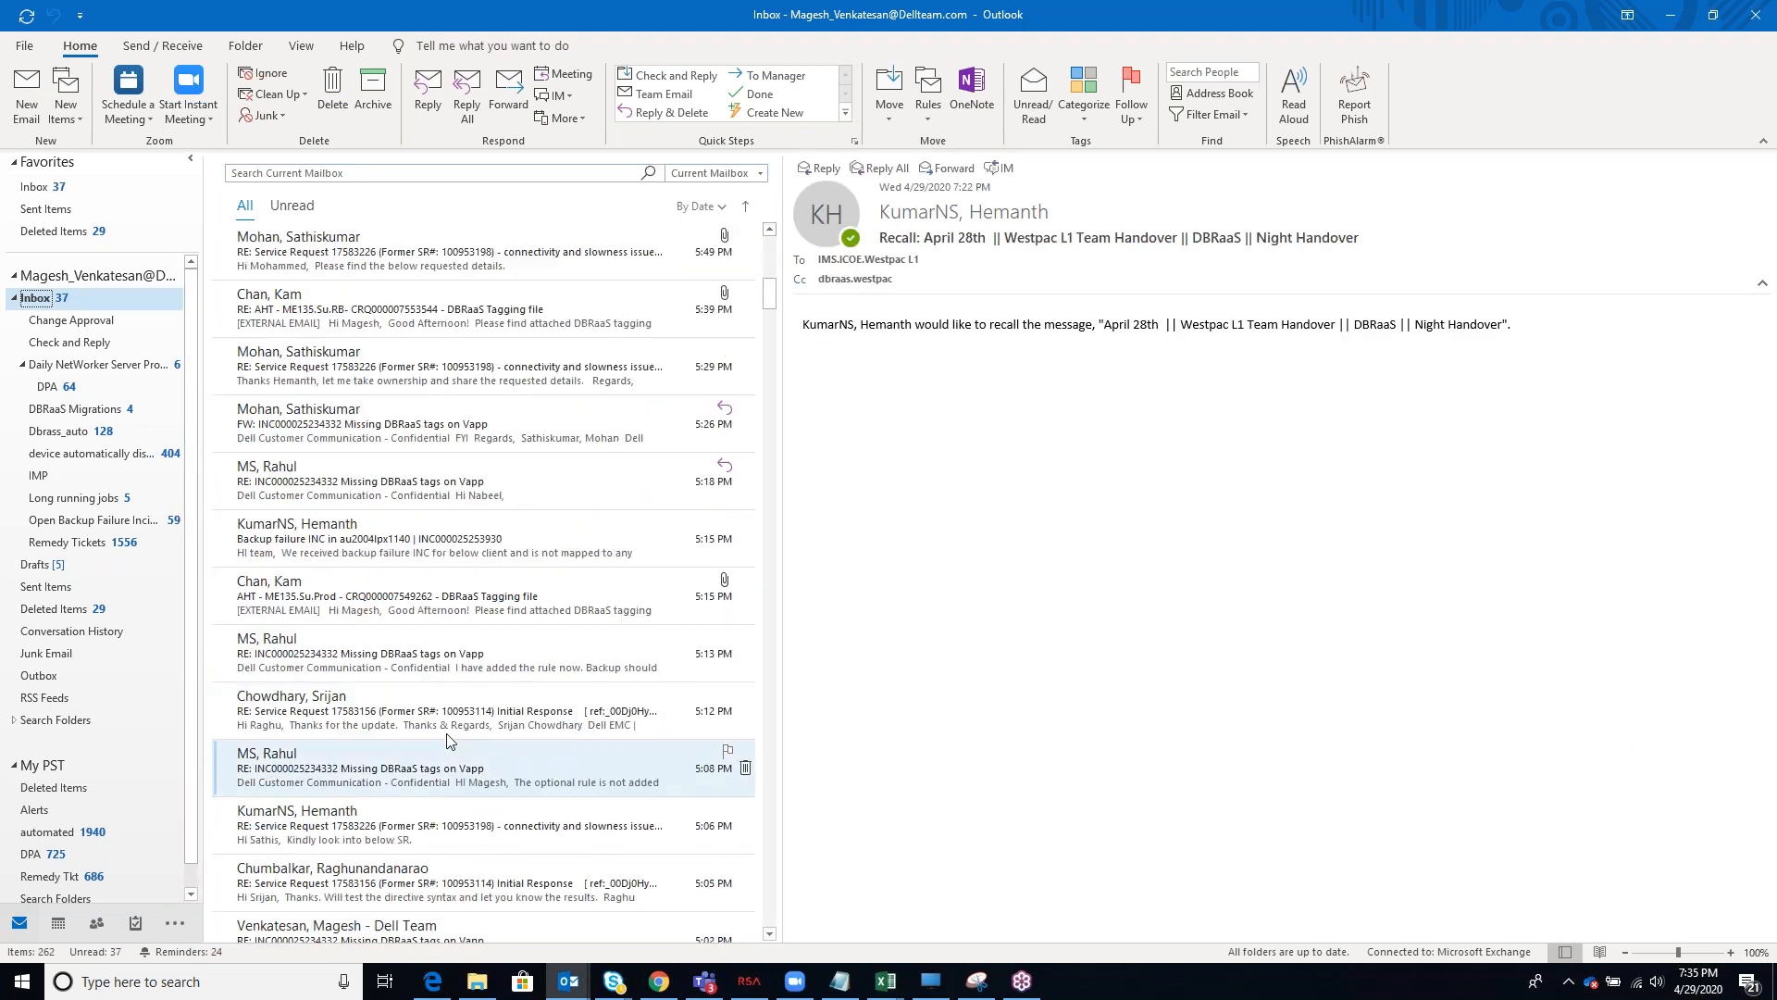
scroll(447, 748, down, 10)
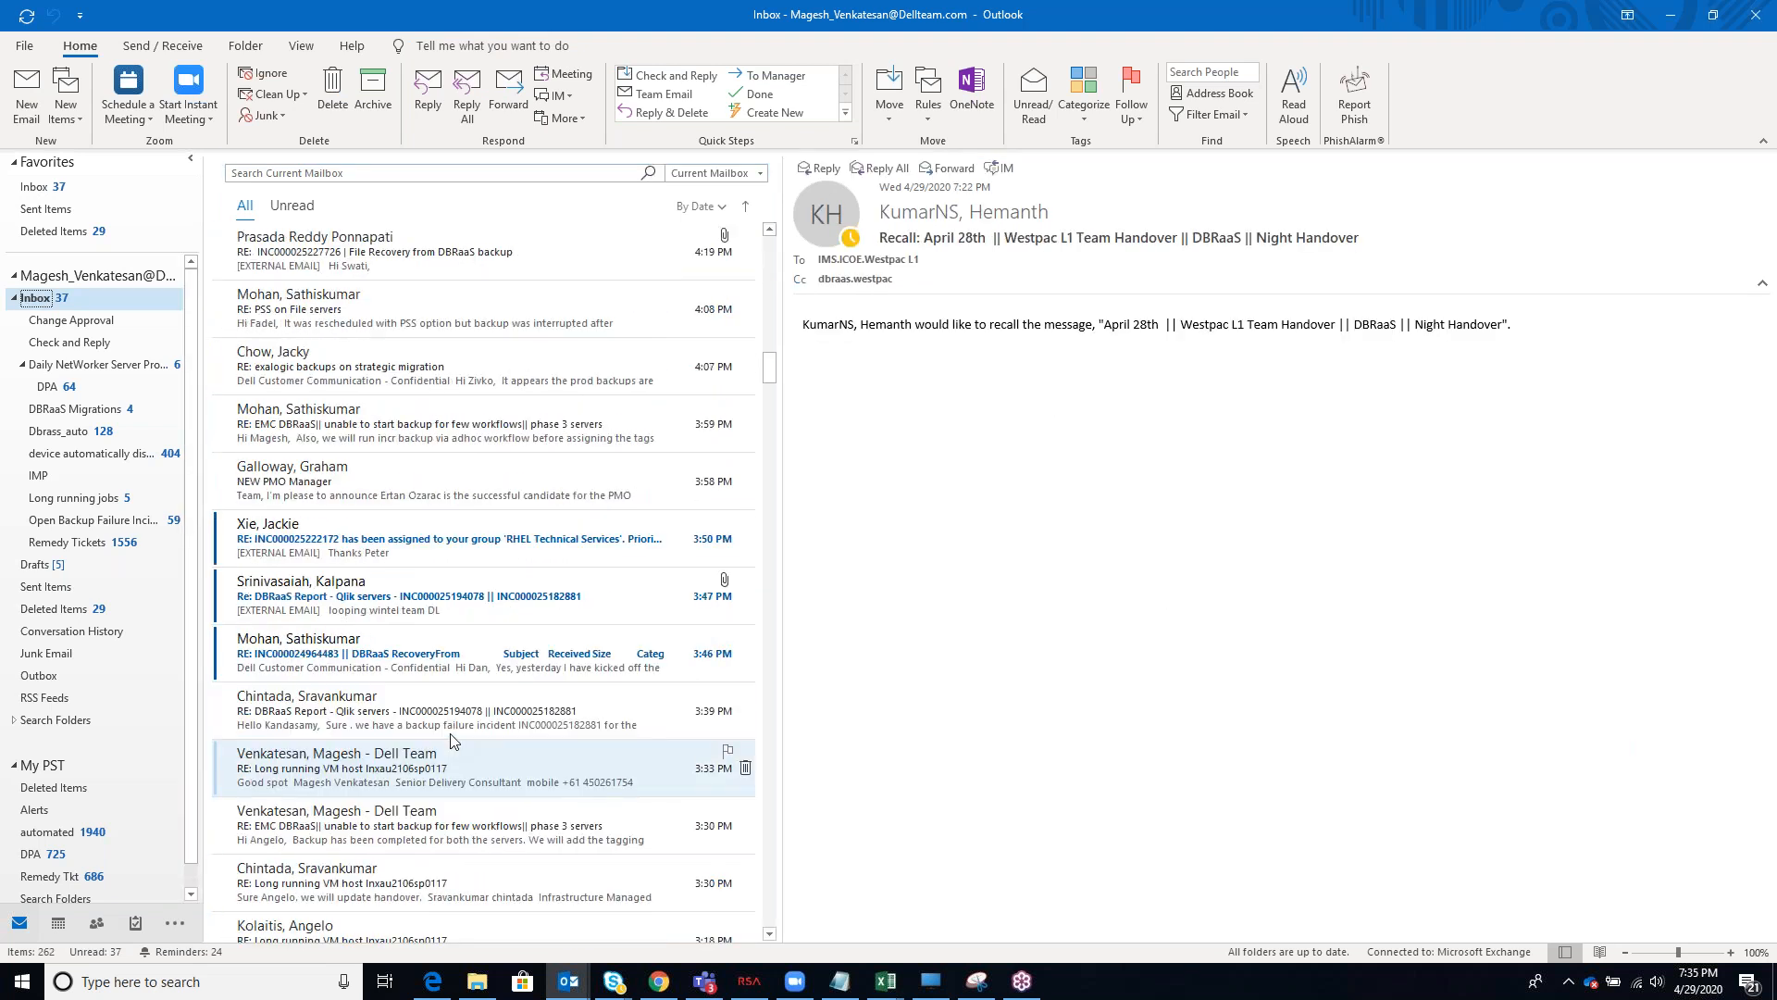
scroll(452, 744, down, 10)
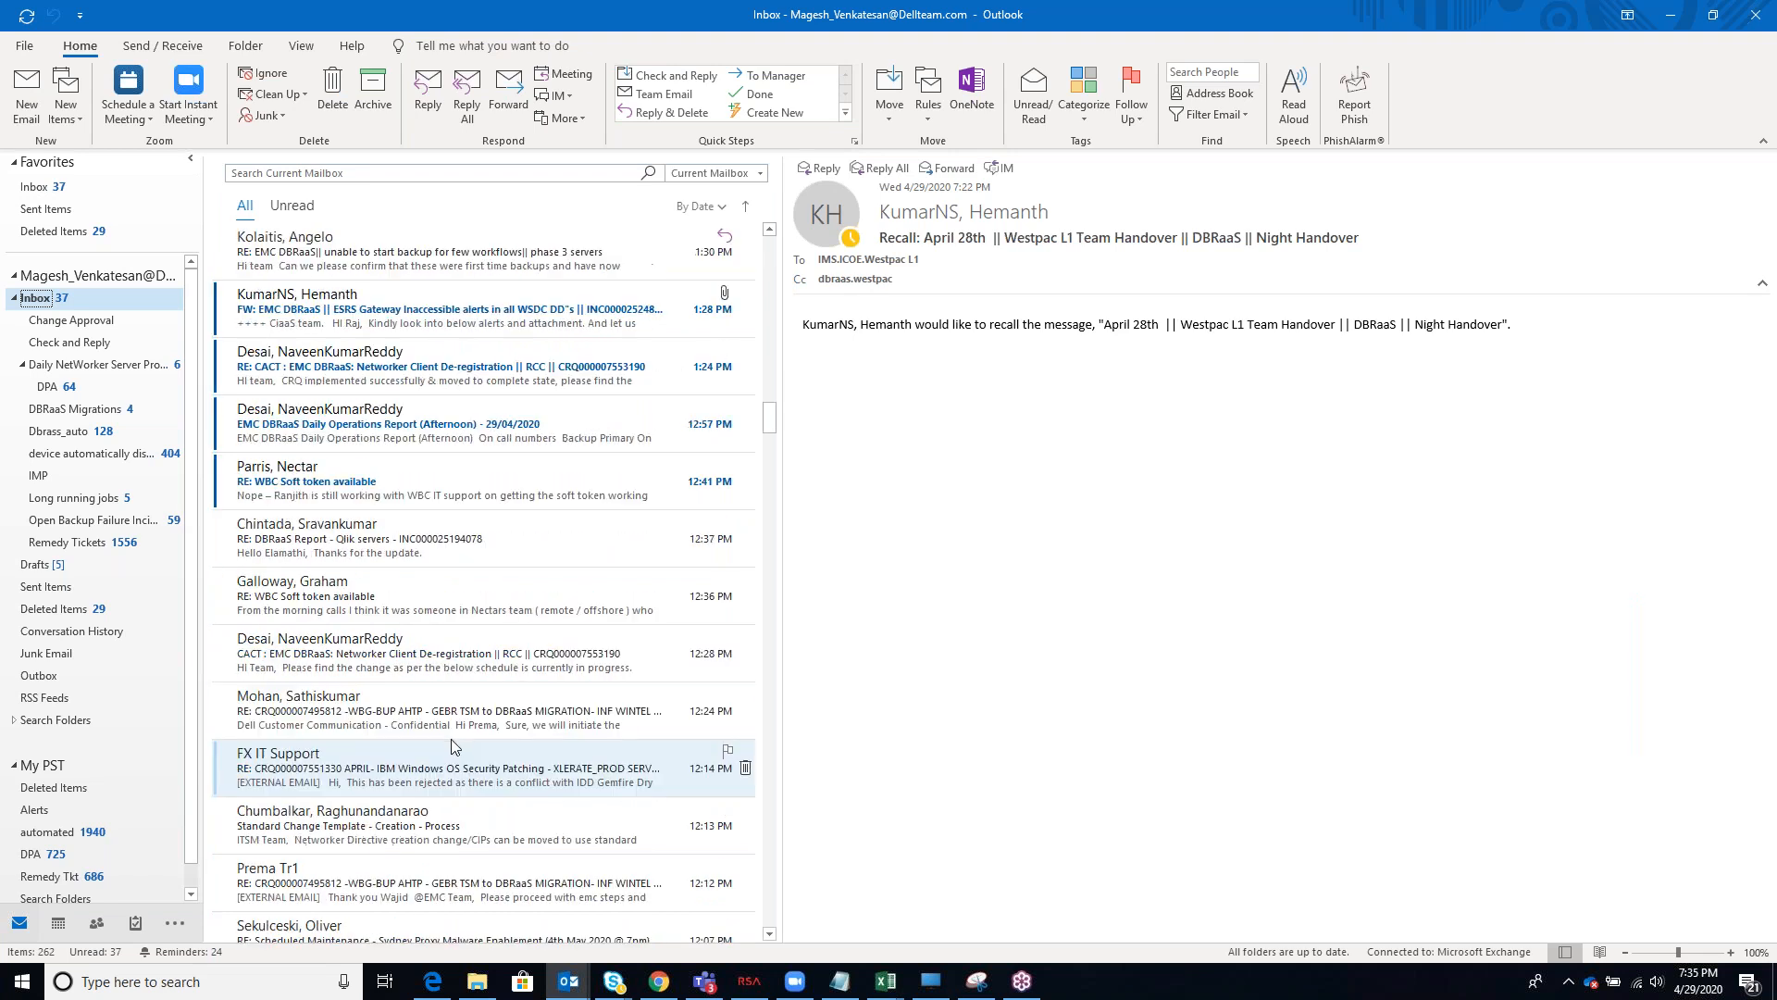
scroll(452, 737, down, 5)
scroll(454, 741, up, 5)
scroll(454, 738, down, 6)
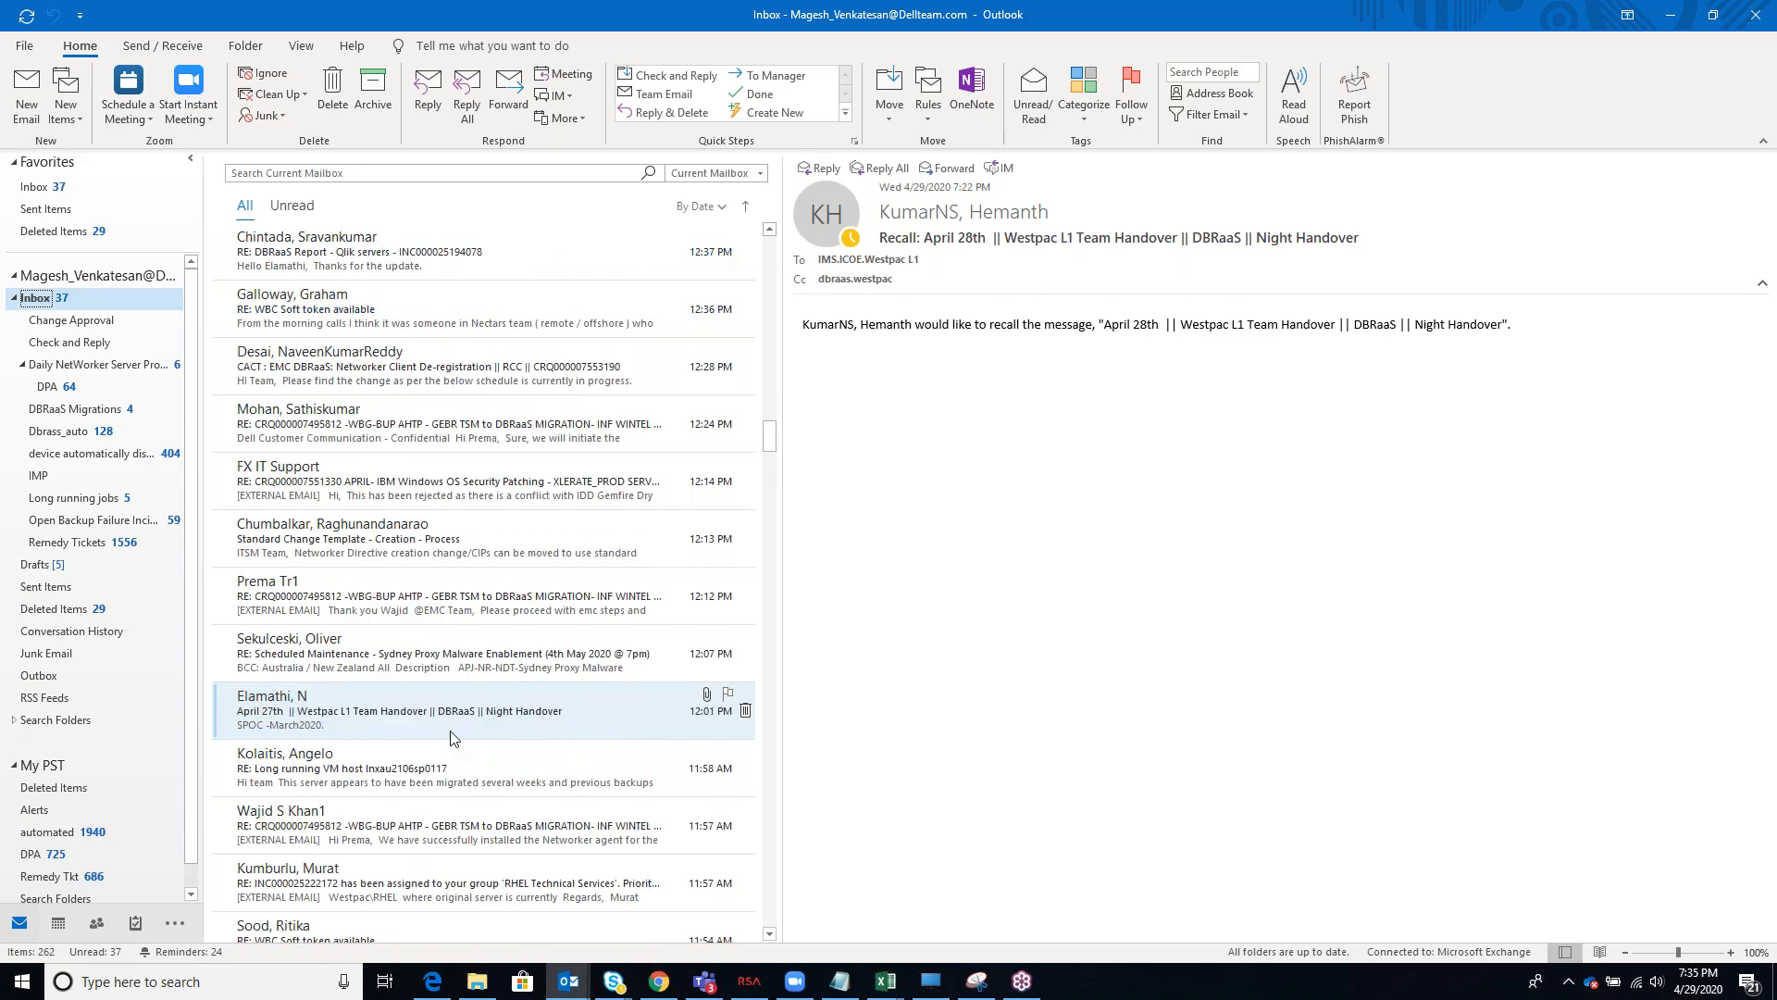
scroll(447, 722, down, 5)
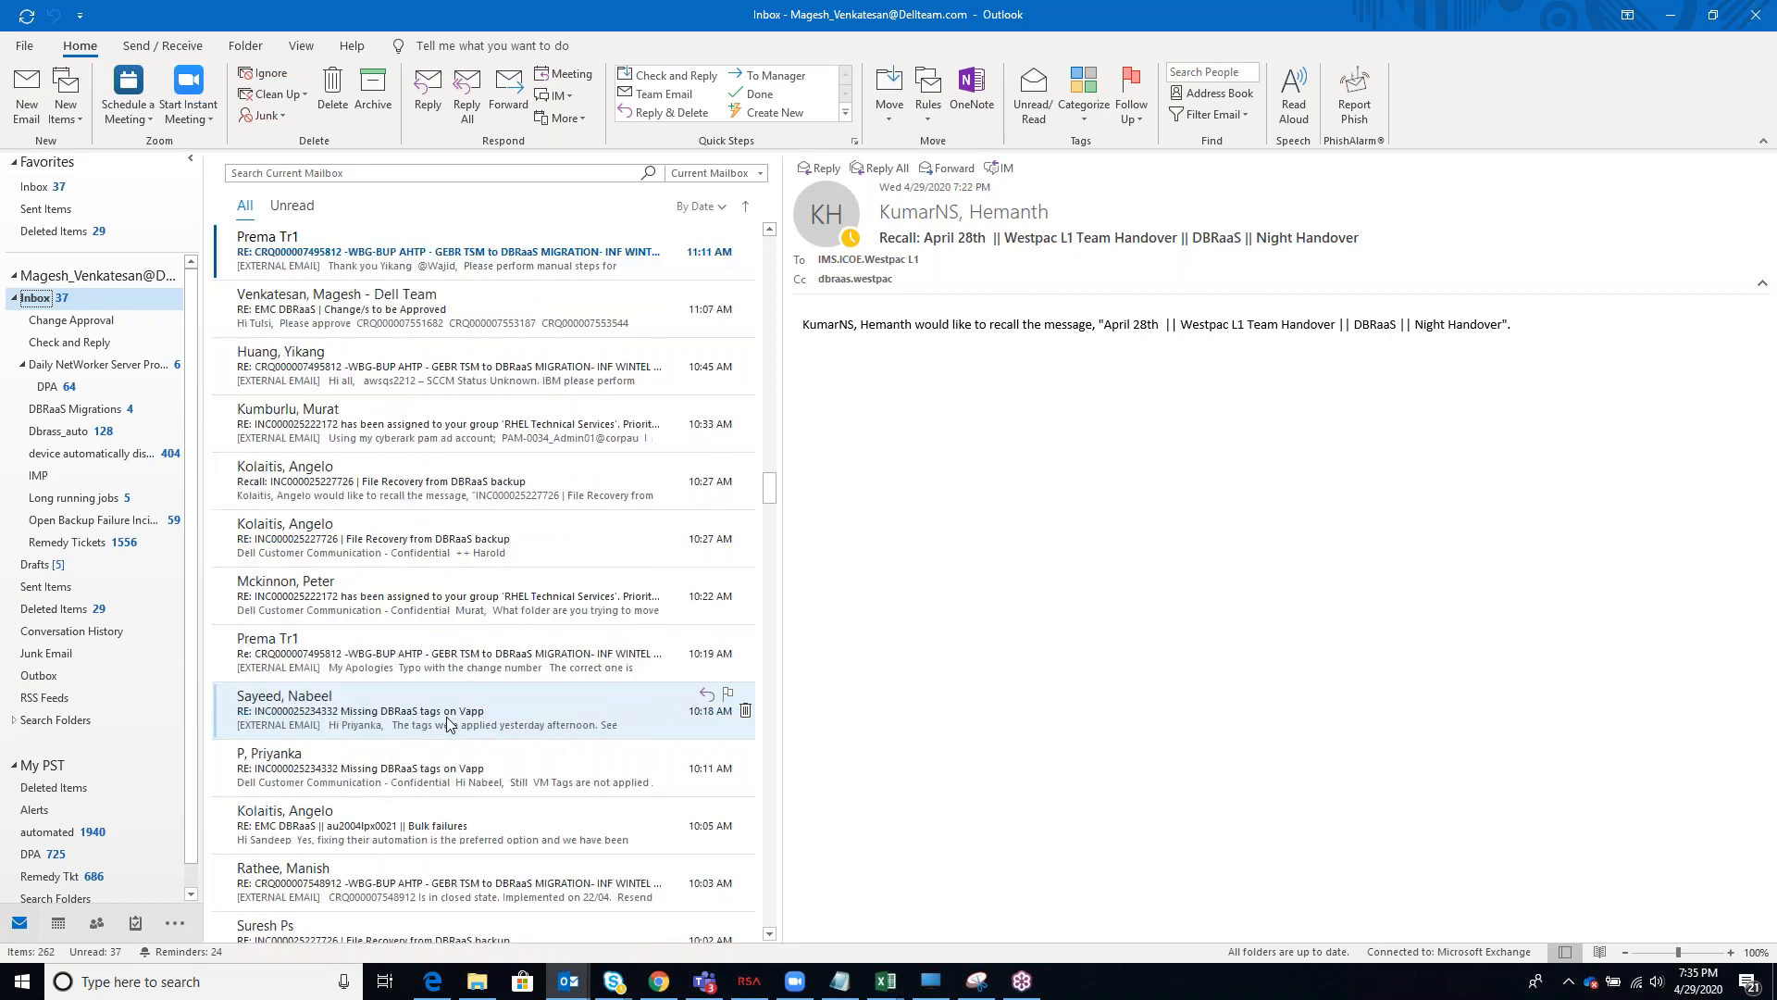
scroll(447, 722, down, 6)
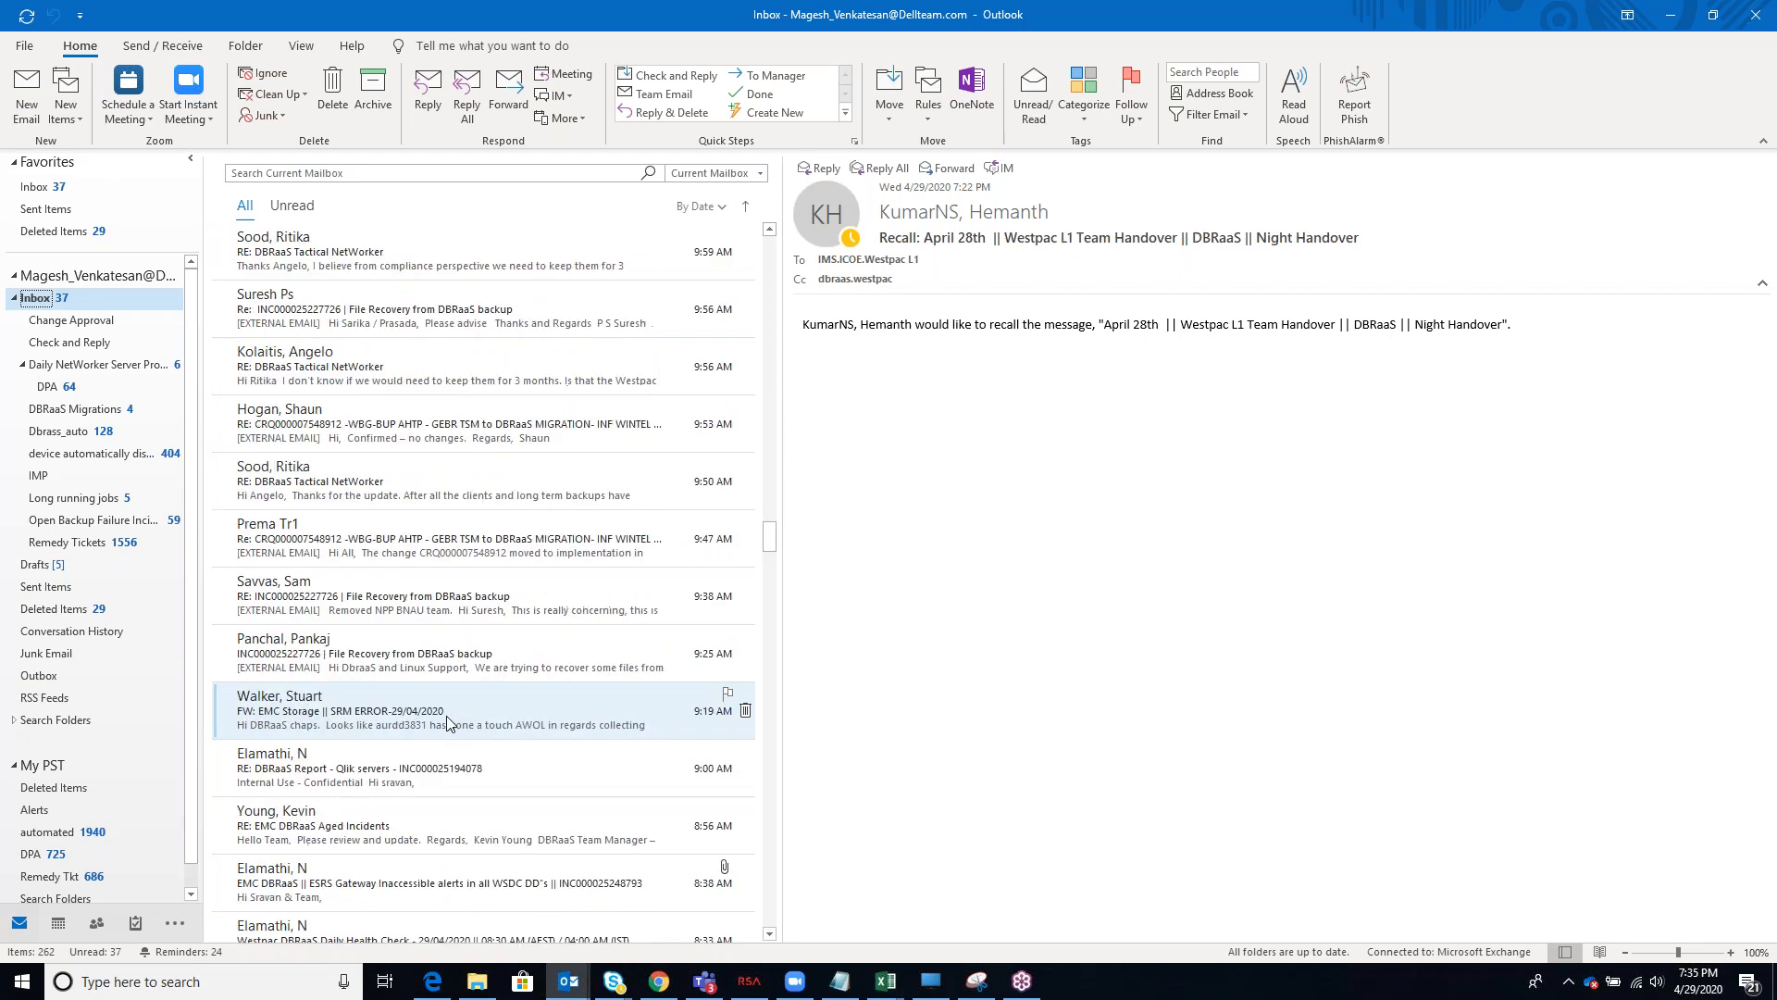
click(414, 730)
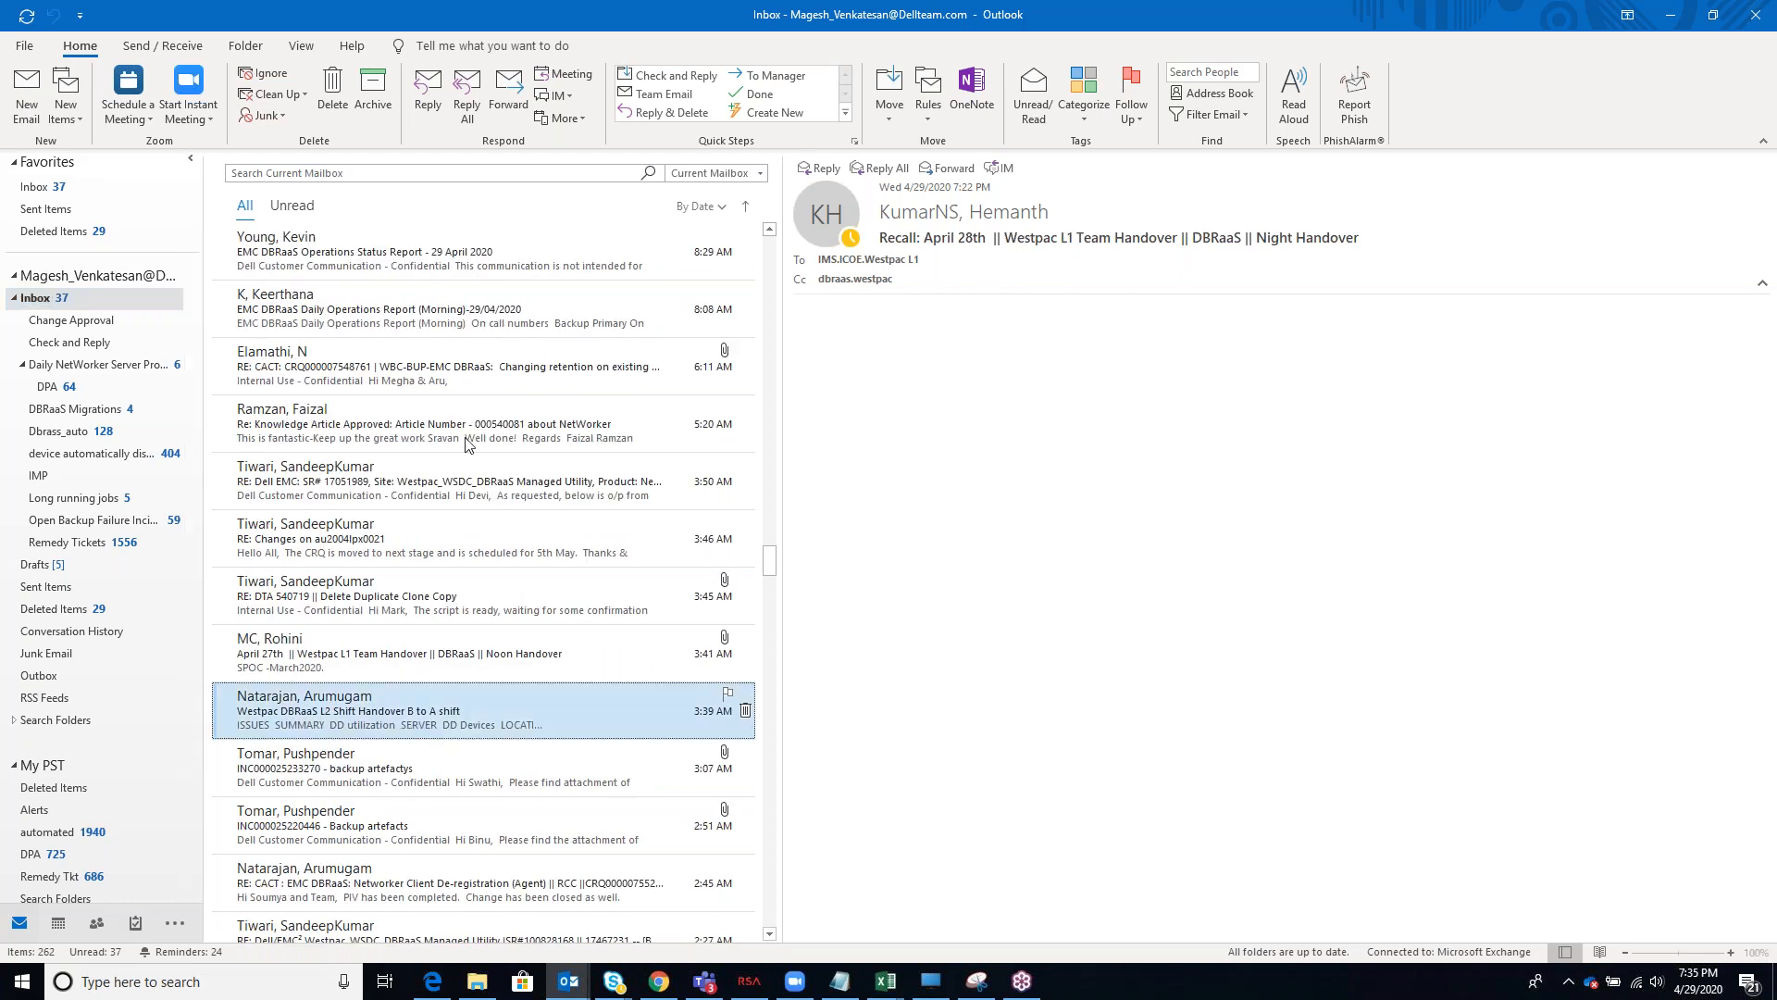
Sort the inbox by sender and select the "RE: Backup Report" message received at 12:15 AM
click(716, 211)
click(648, 349)
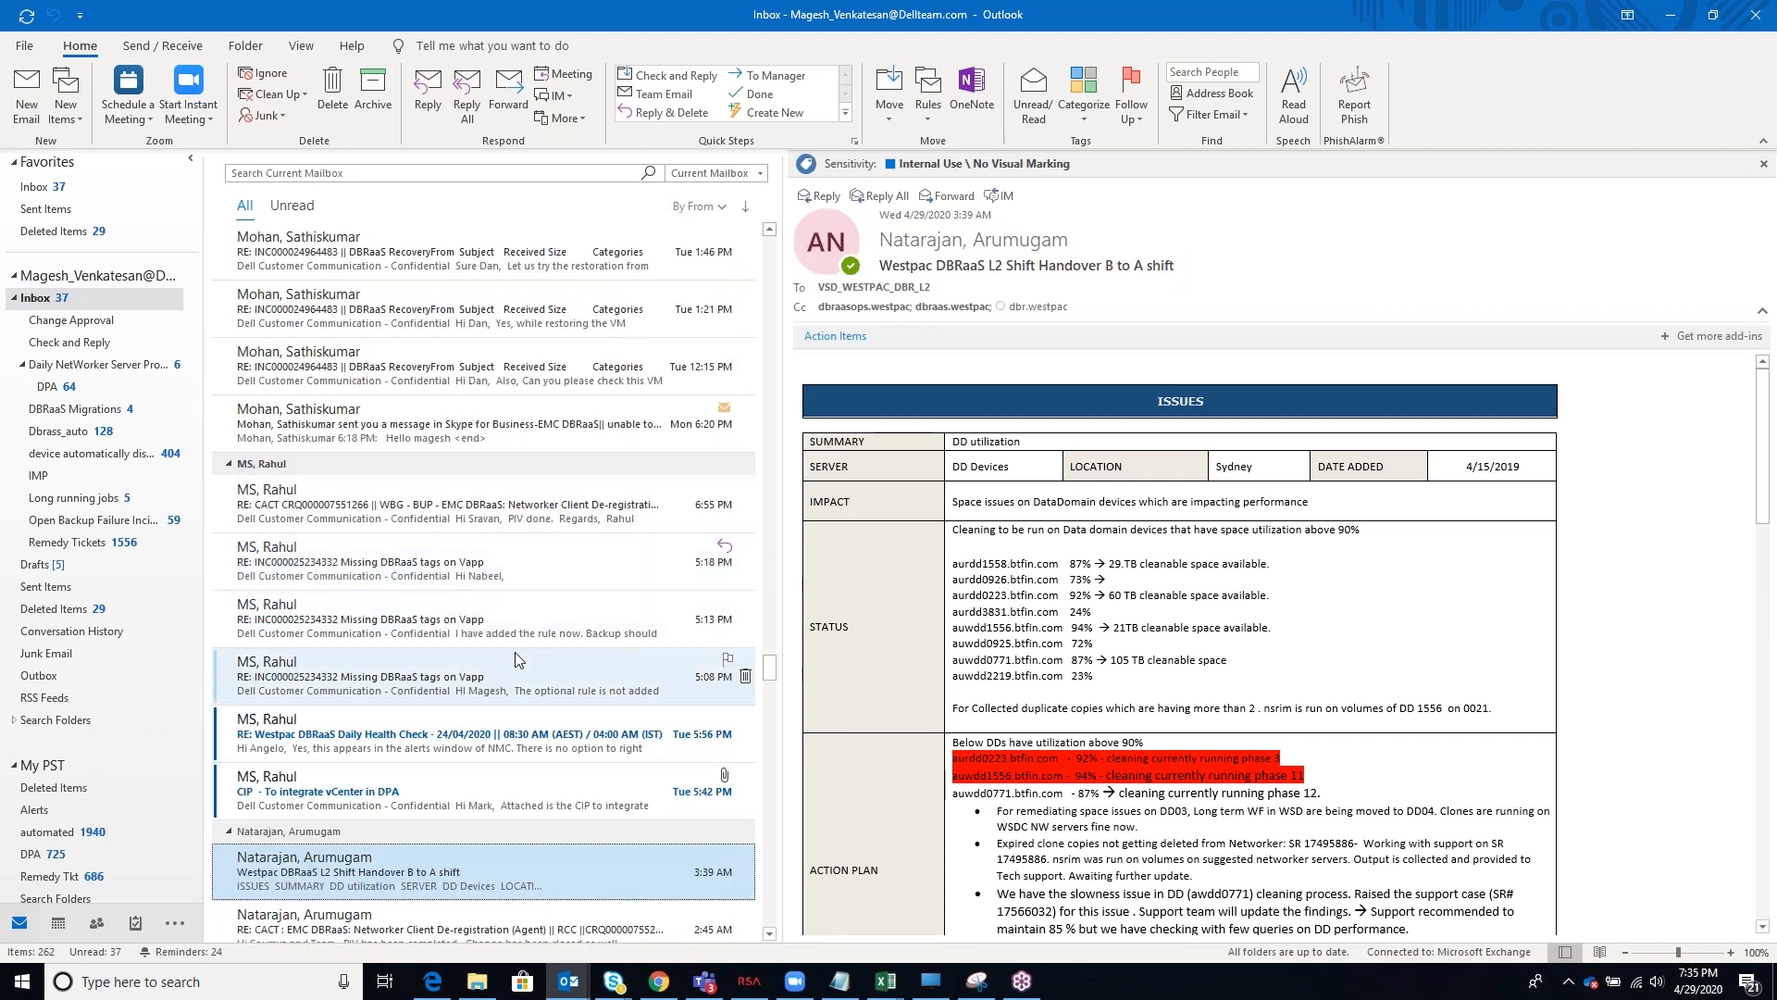
scroll(517, 657, down, 2)
scroll(515, 659, down, 4)
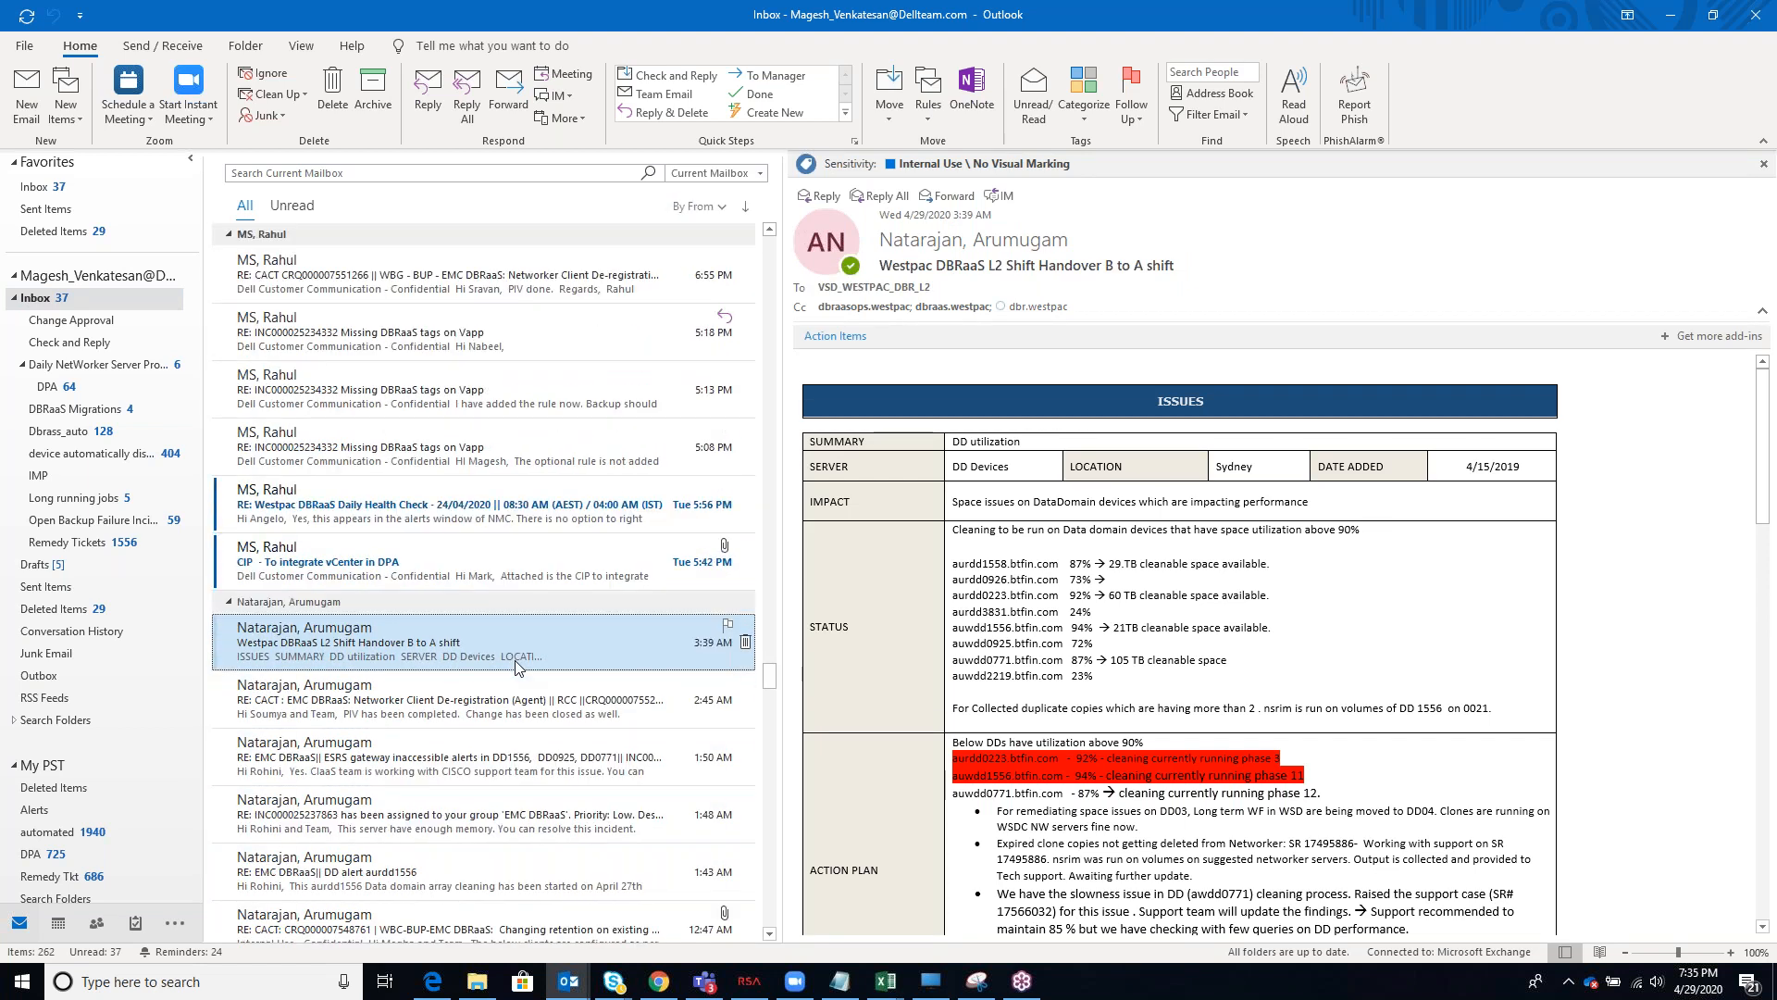
scroll(515, 659, down, 2)
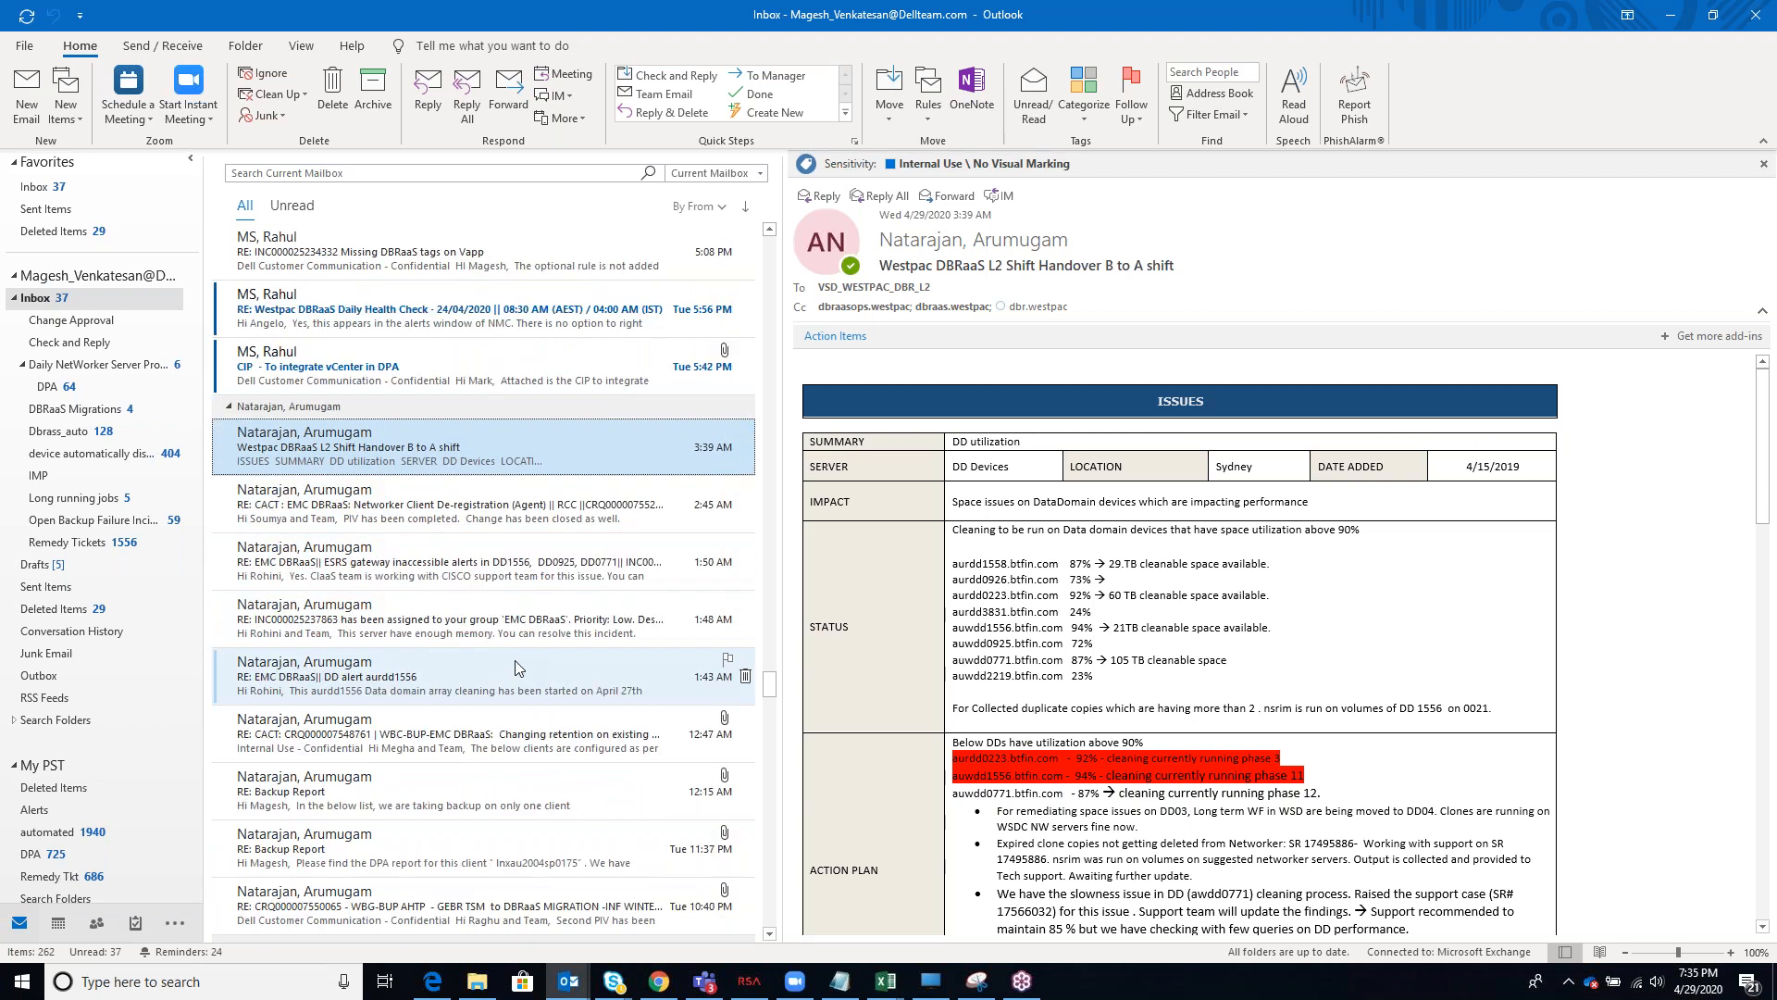
click(432, 796)
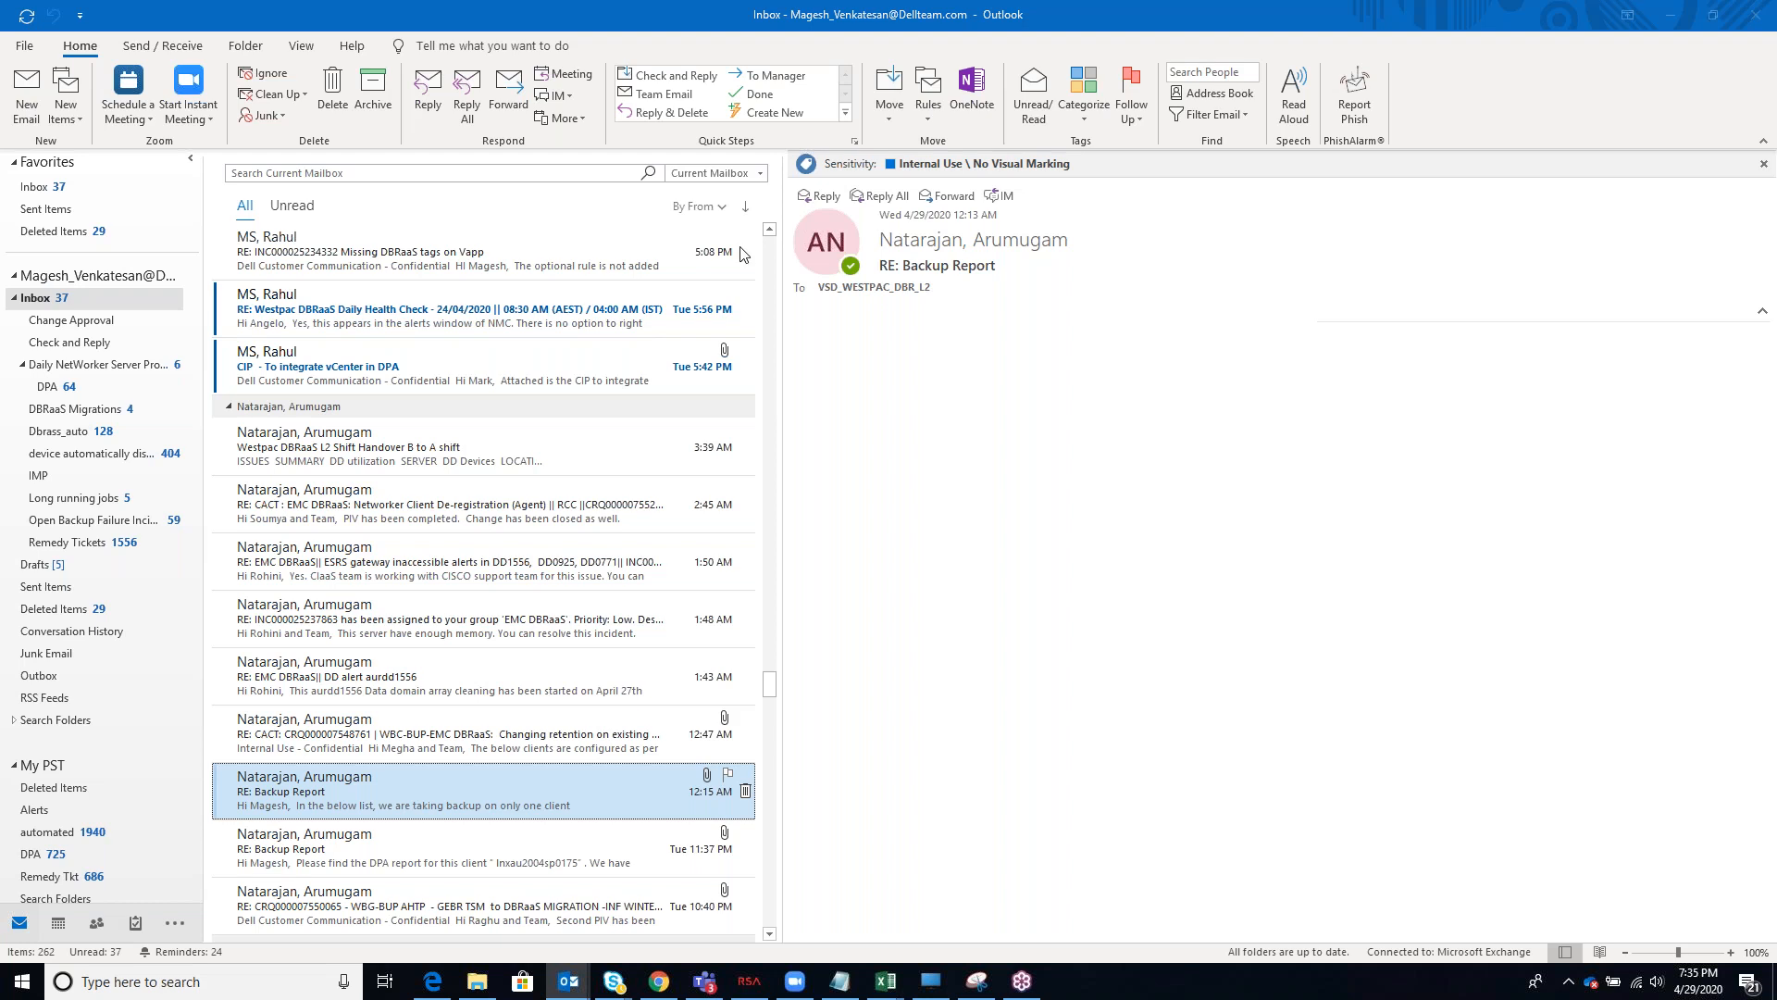
Reply to all on the Backup Report message with "Thank you dude", send it and close the message window
key(Return)
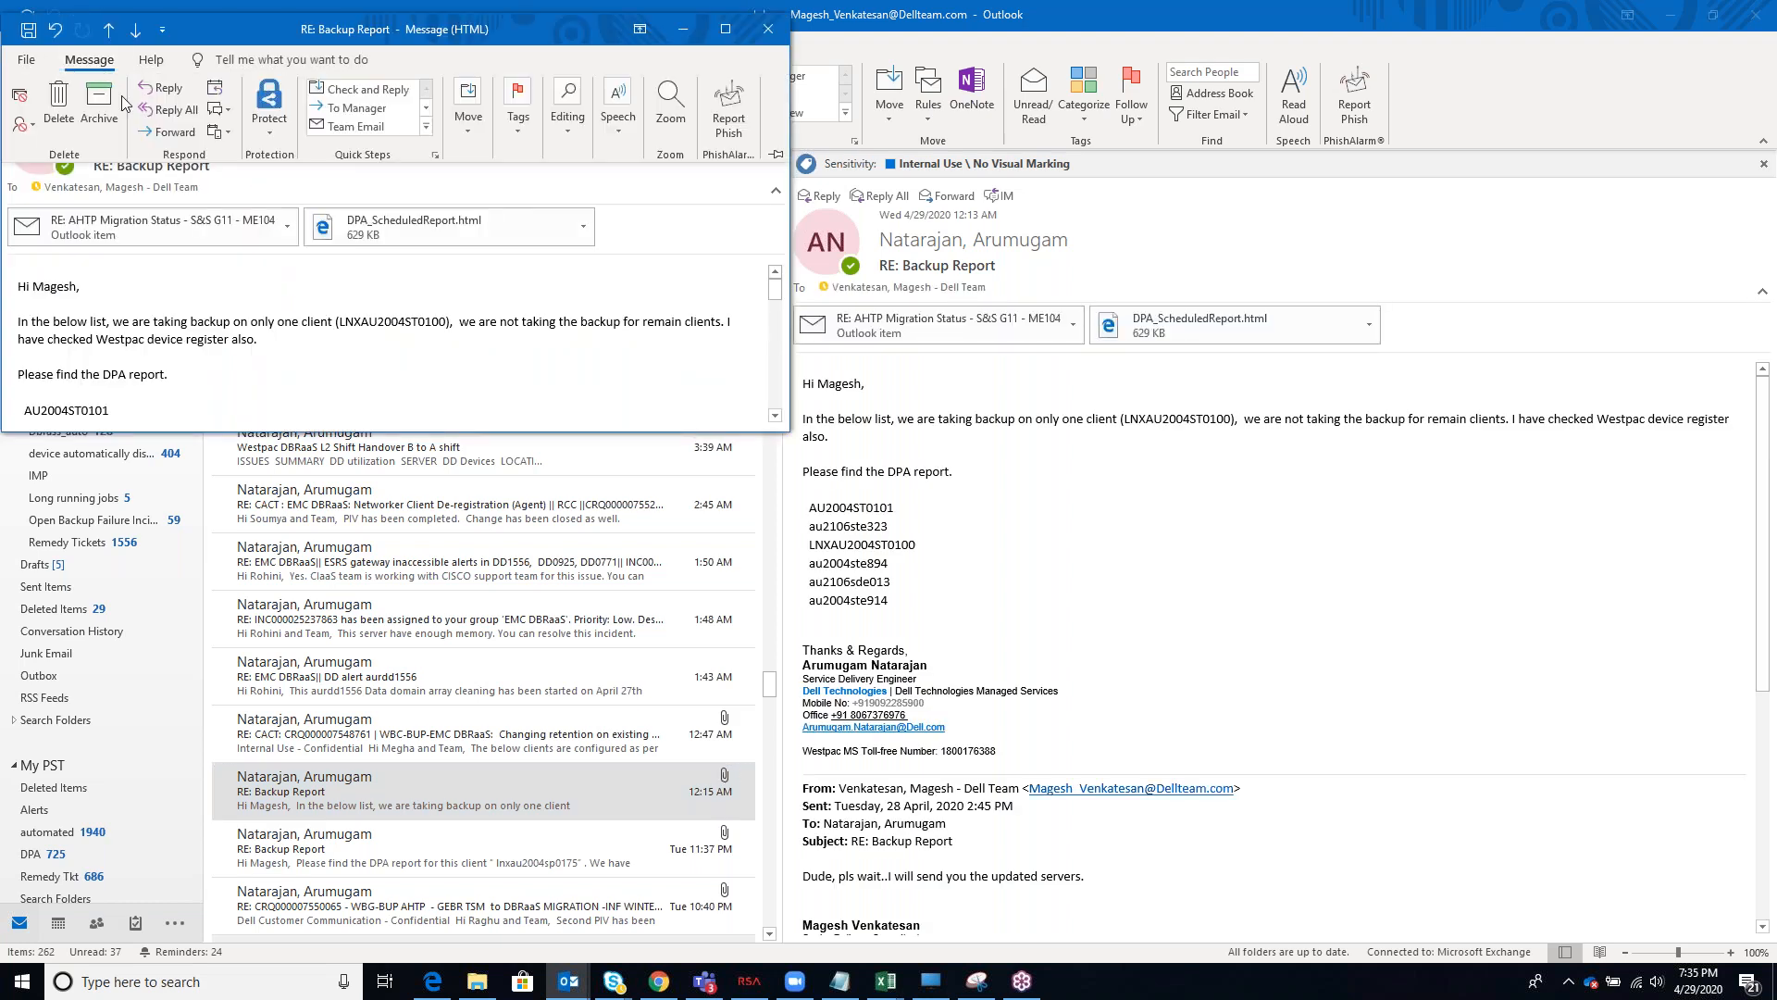
click(172, 110)
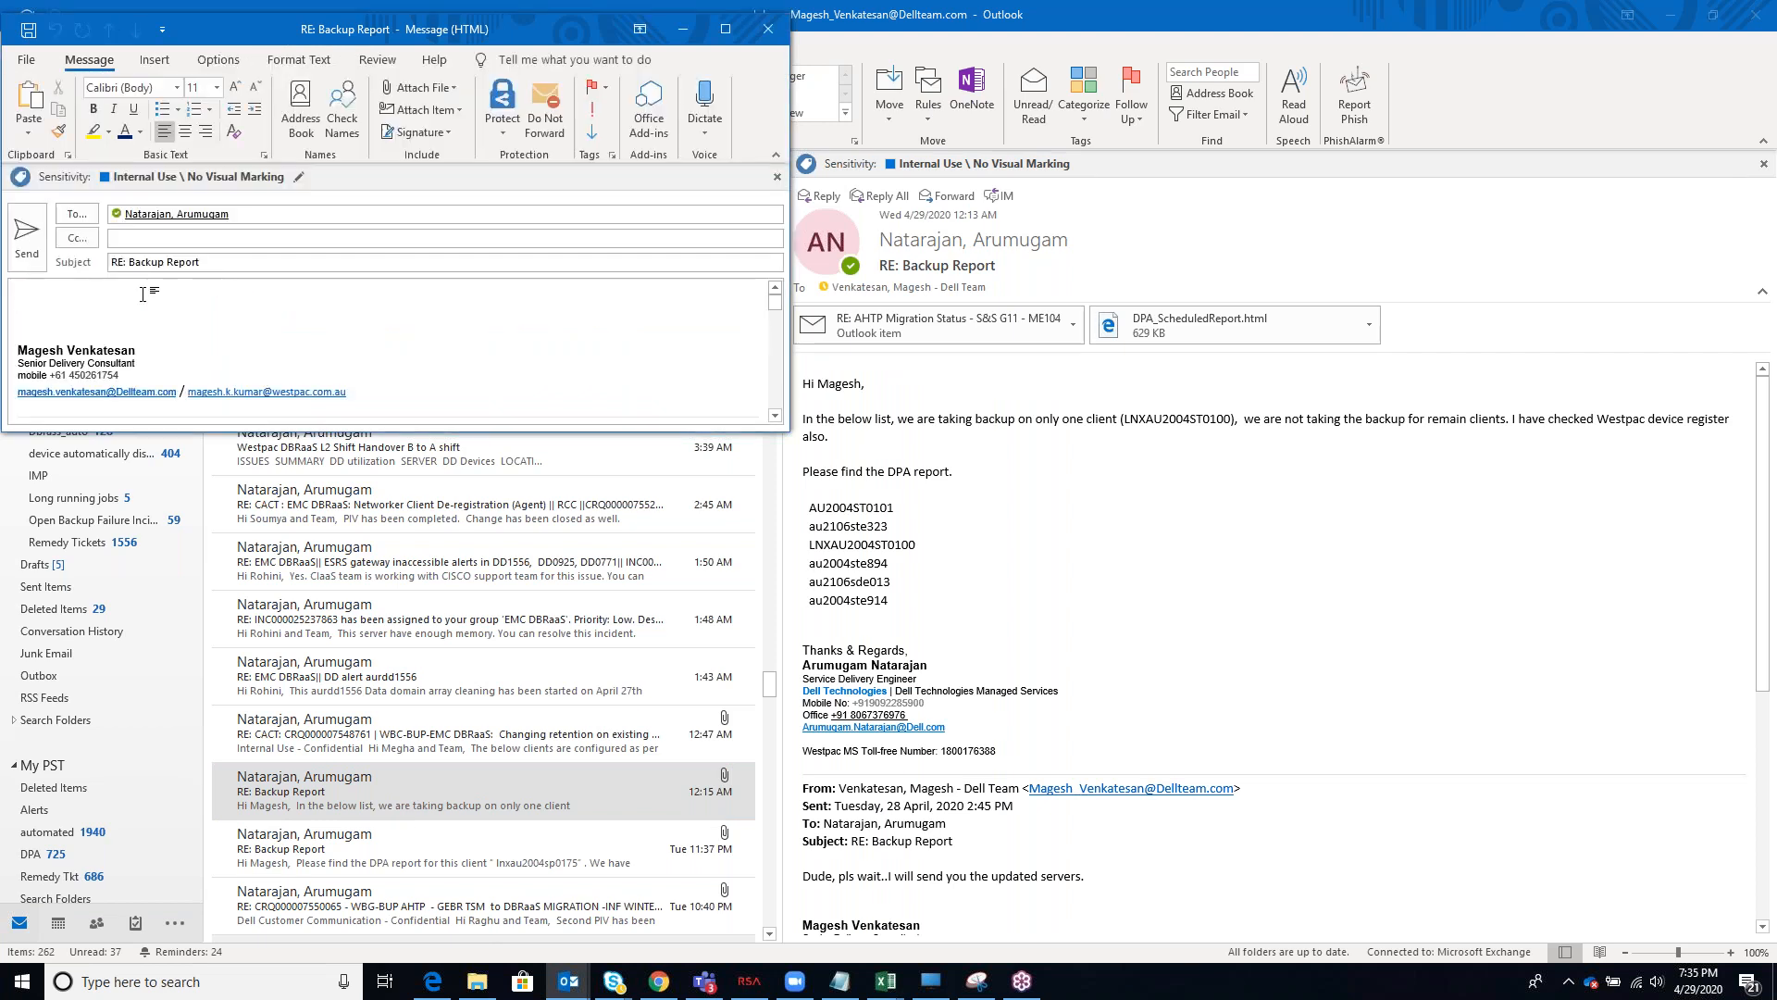
text(Thank you dude)
click(26, 236)
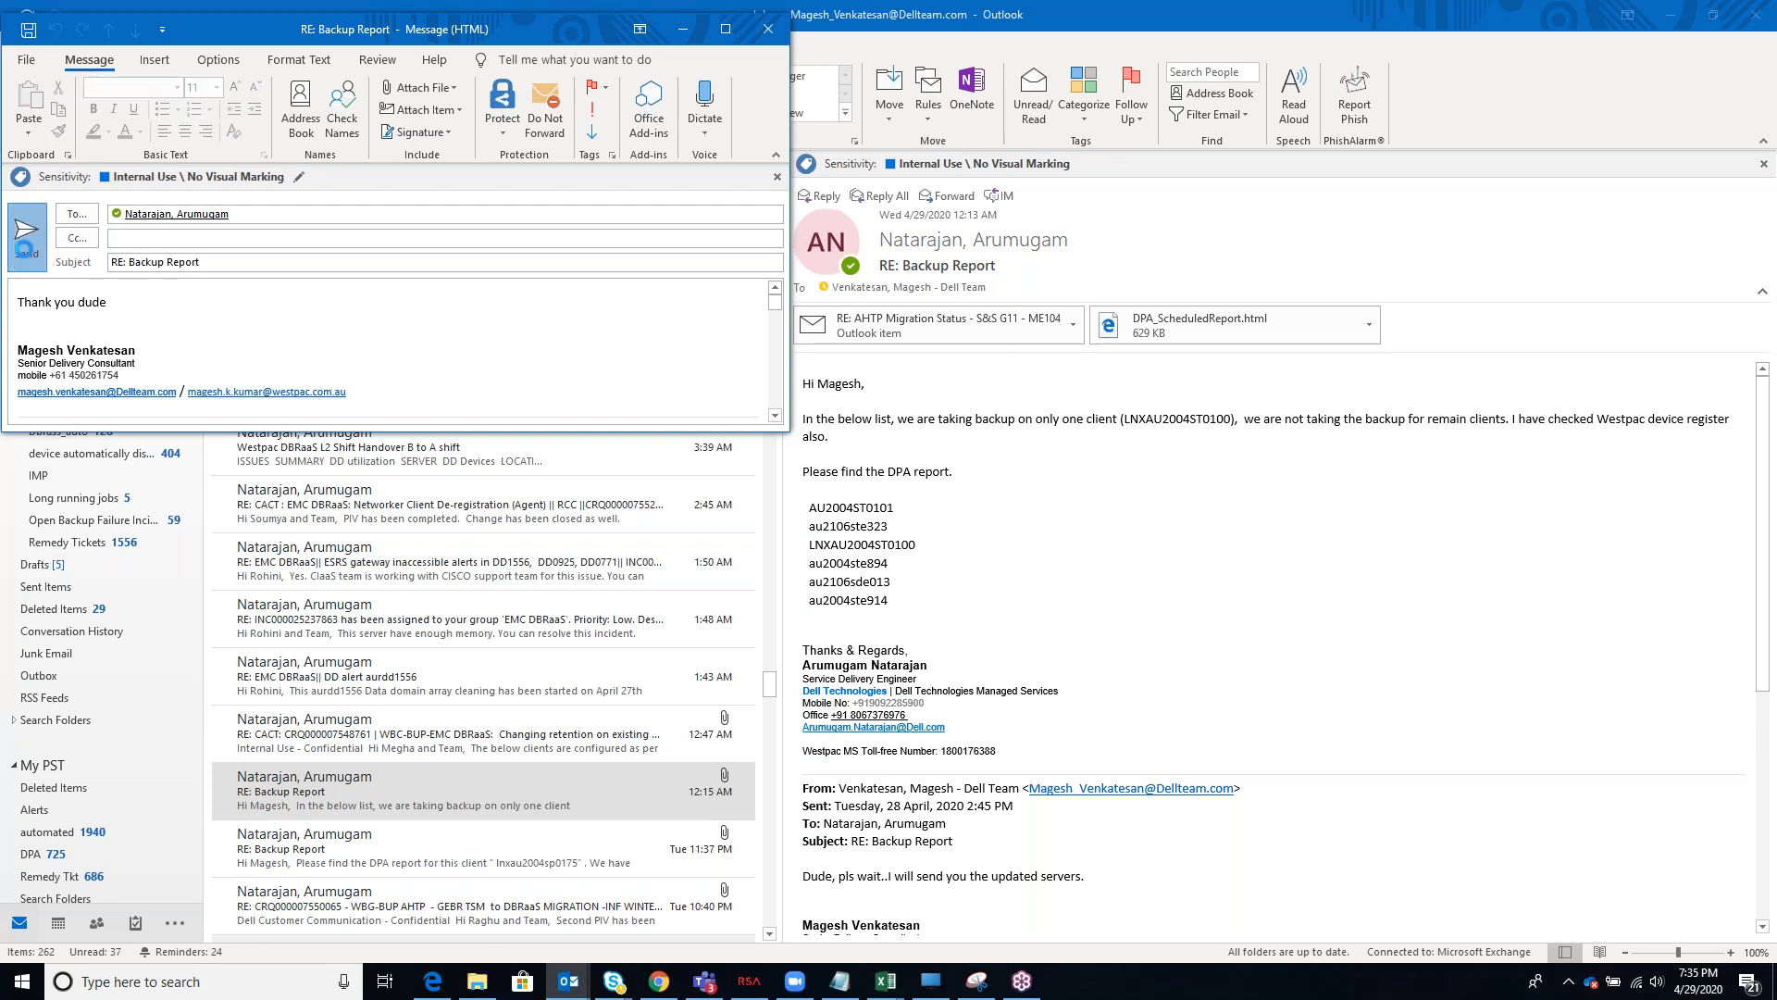
click(767, 27)
Switch back to the VMware lab in Chrome and read steps 8c to 8e of the manual
click(1022, 987)
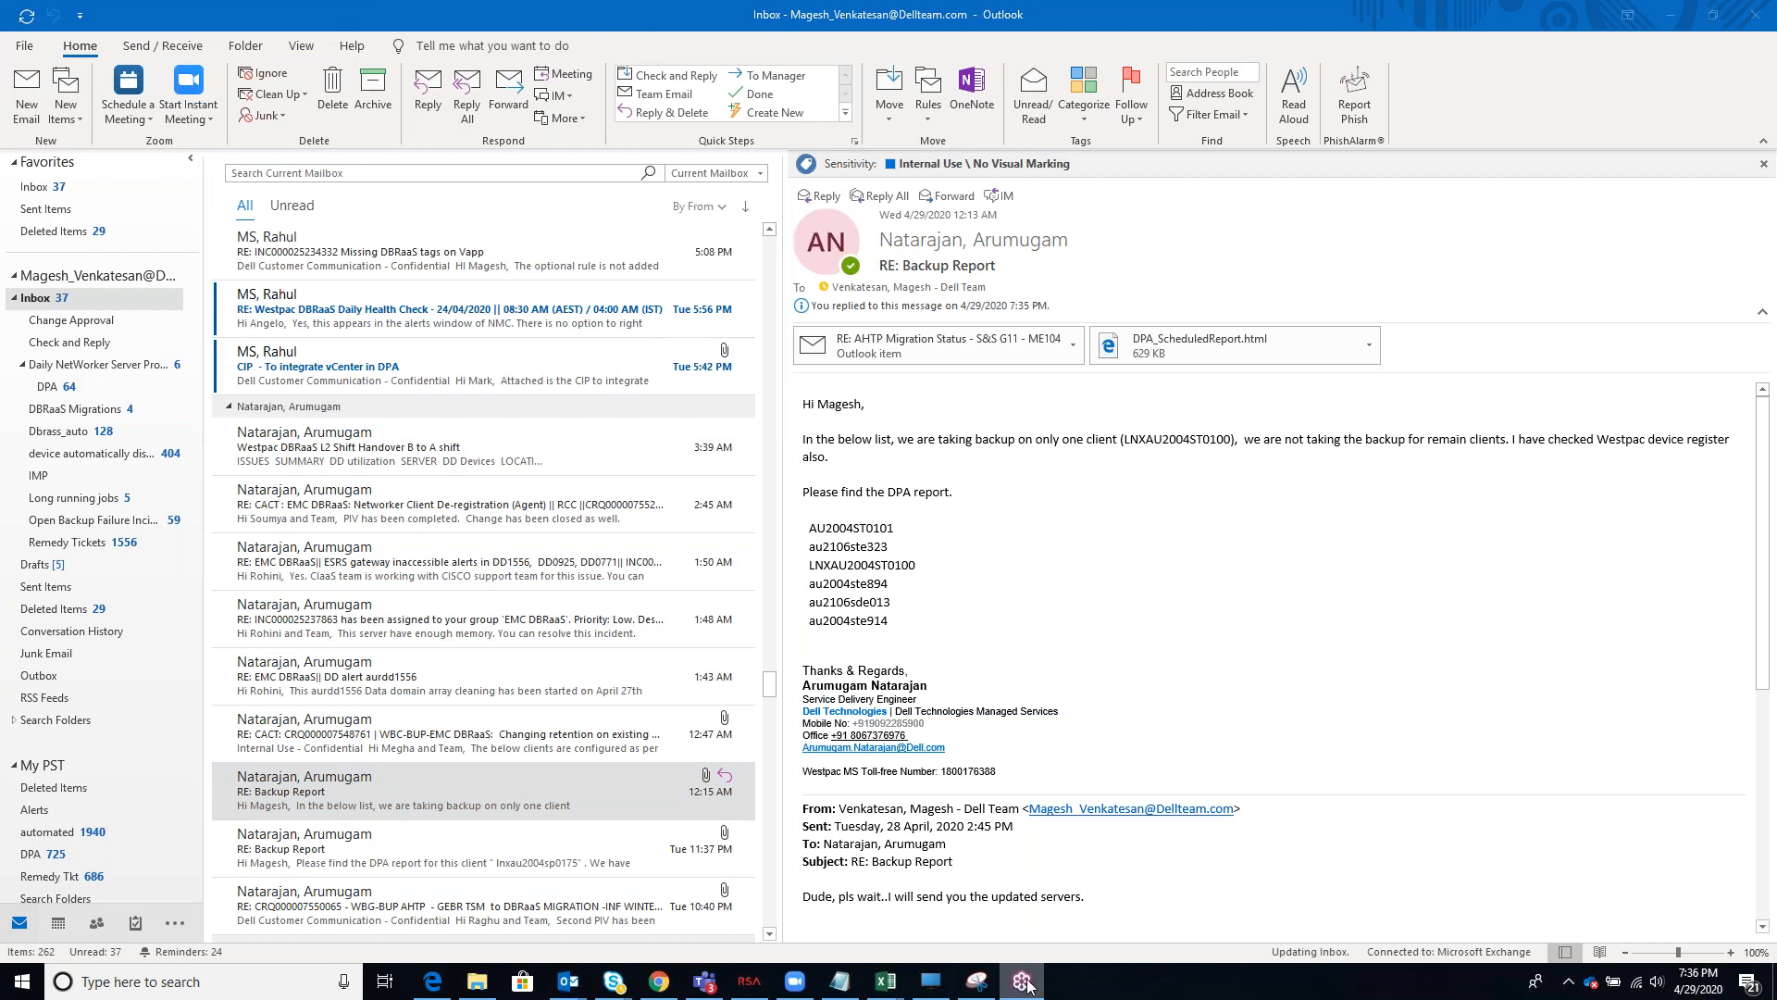
click(659, 981)
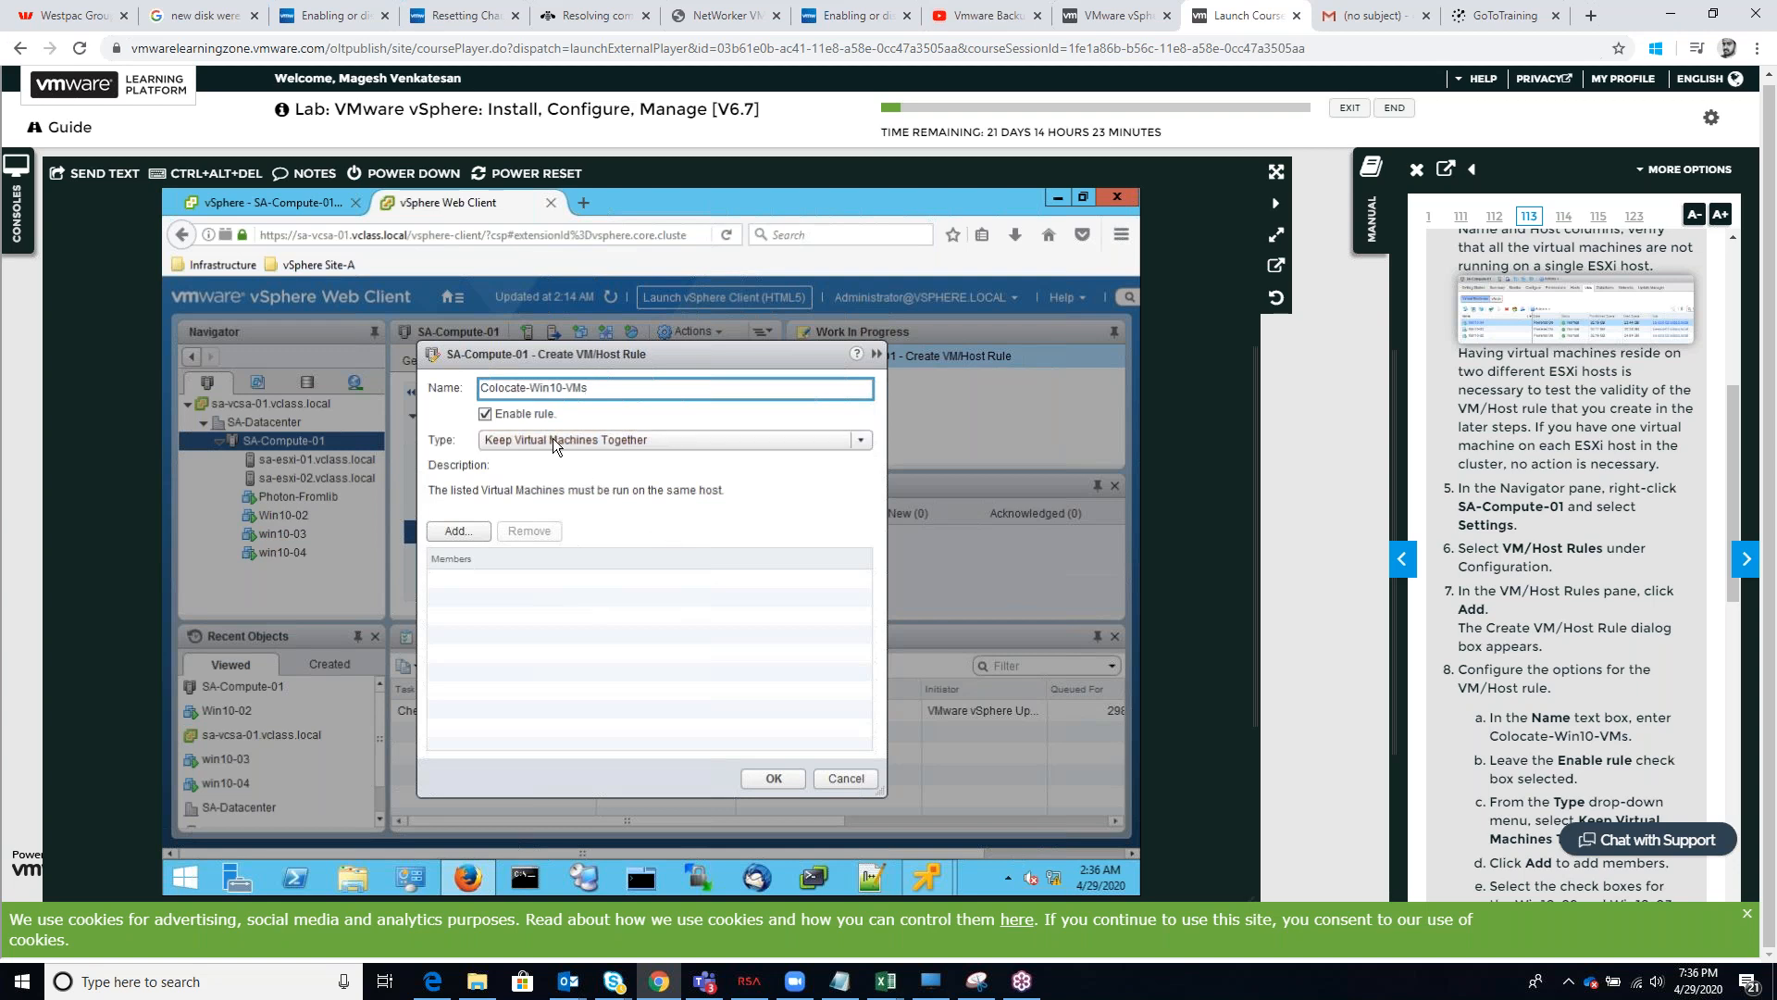
scroll(1625, 792, down, 3)
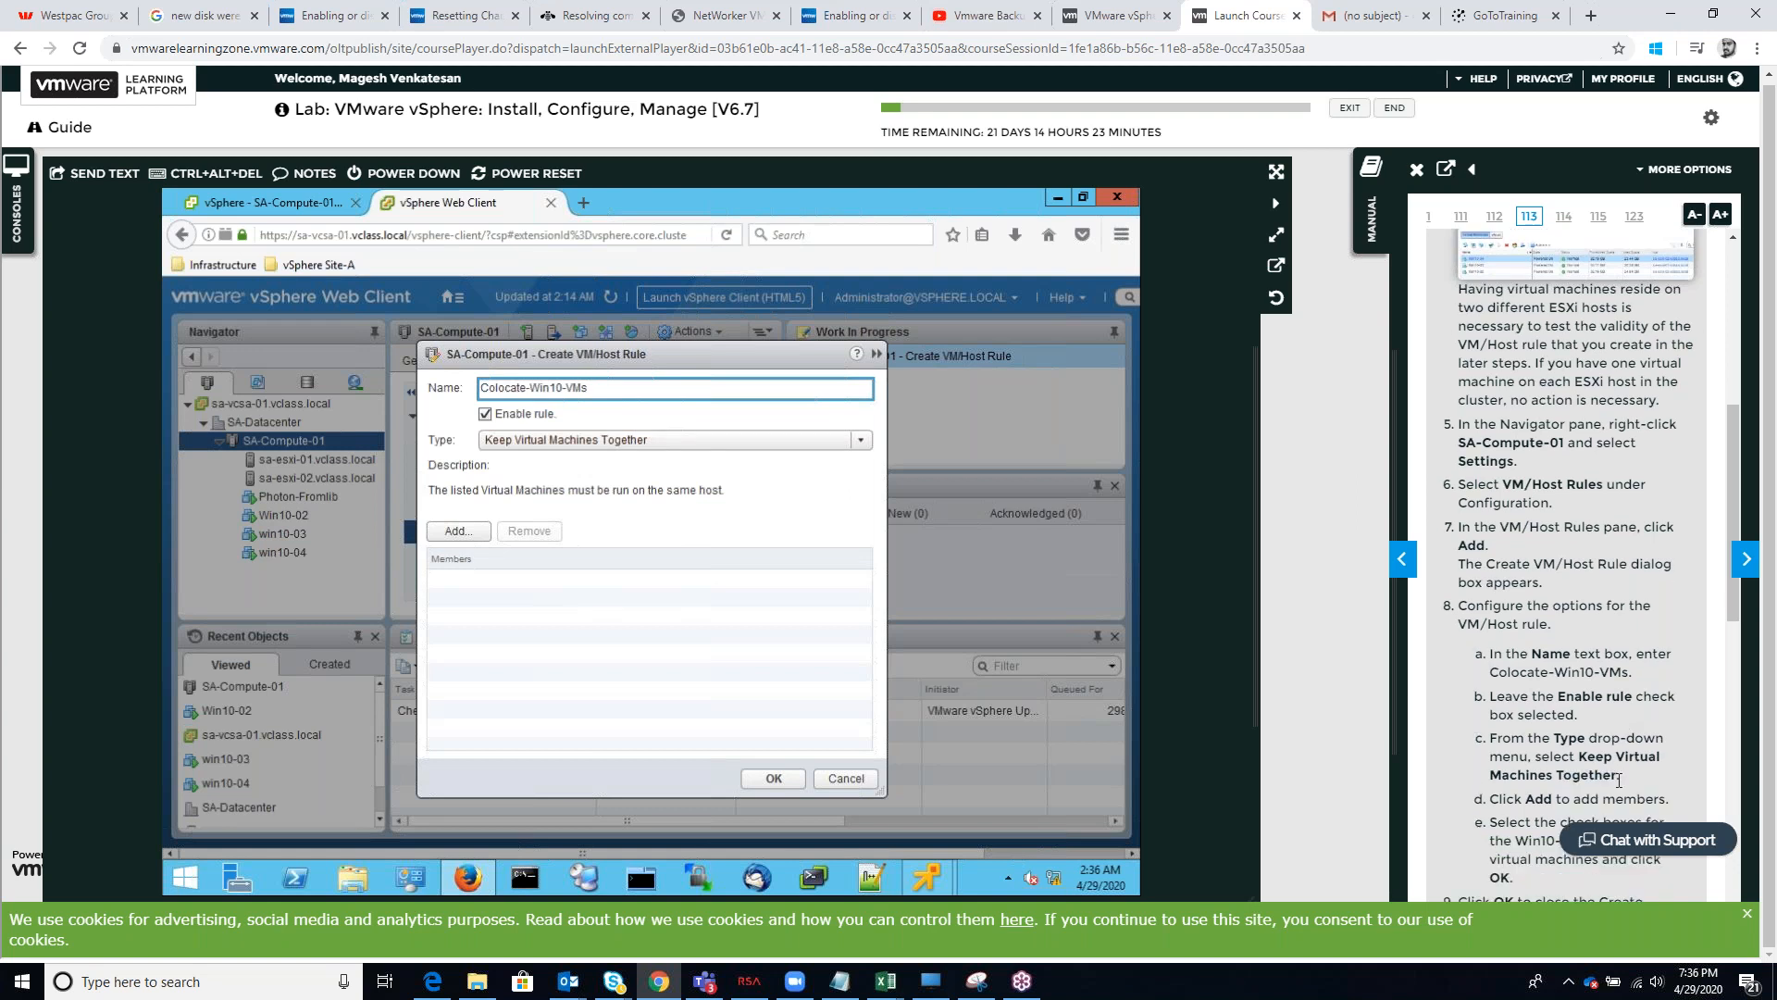
scroll(1613, 776, down, 1)
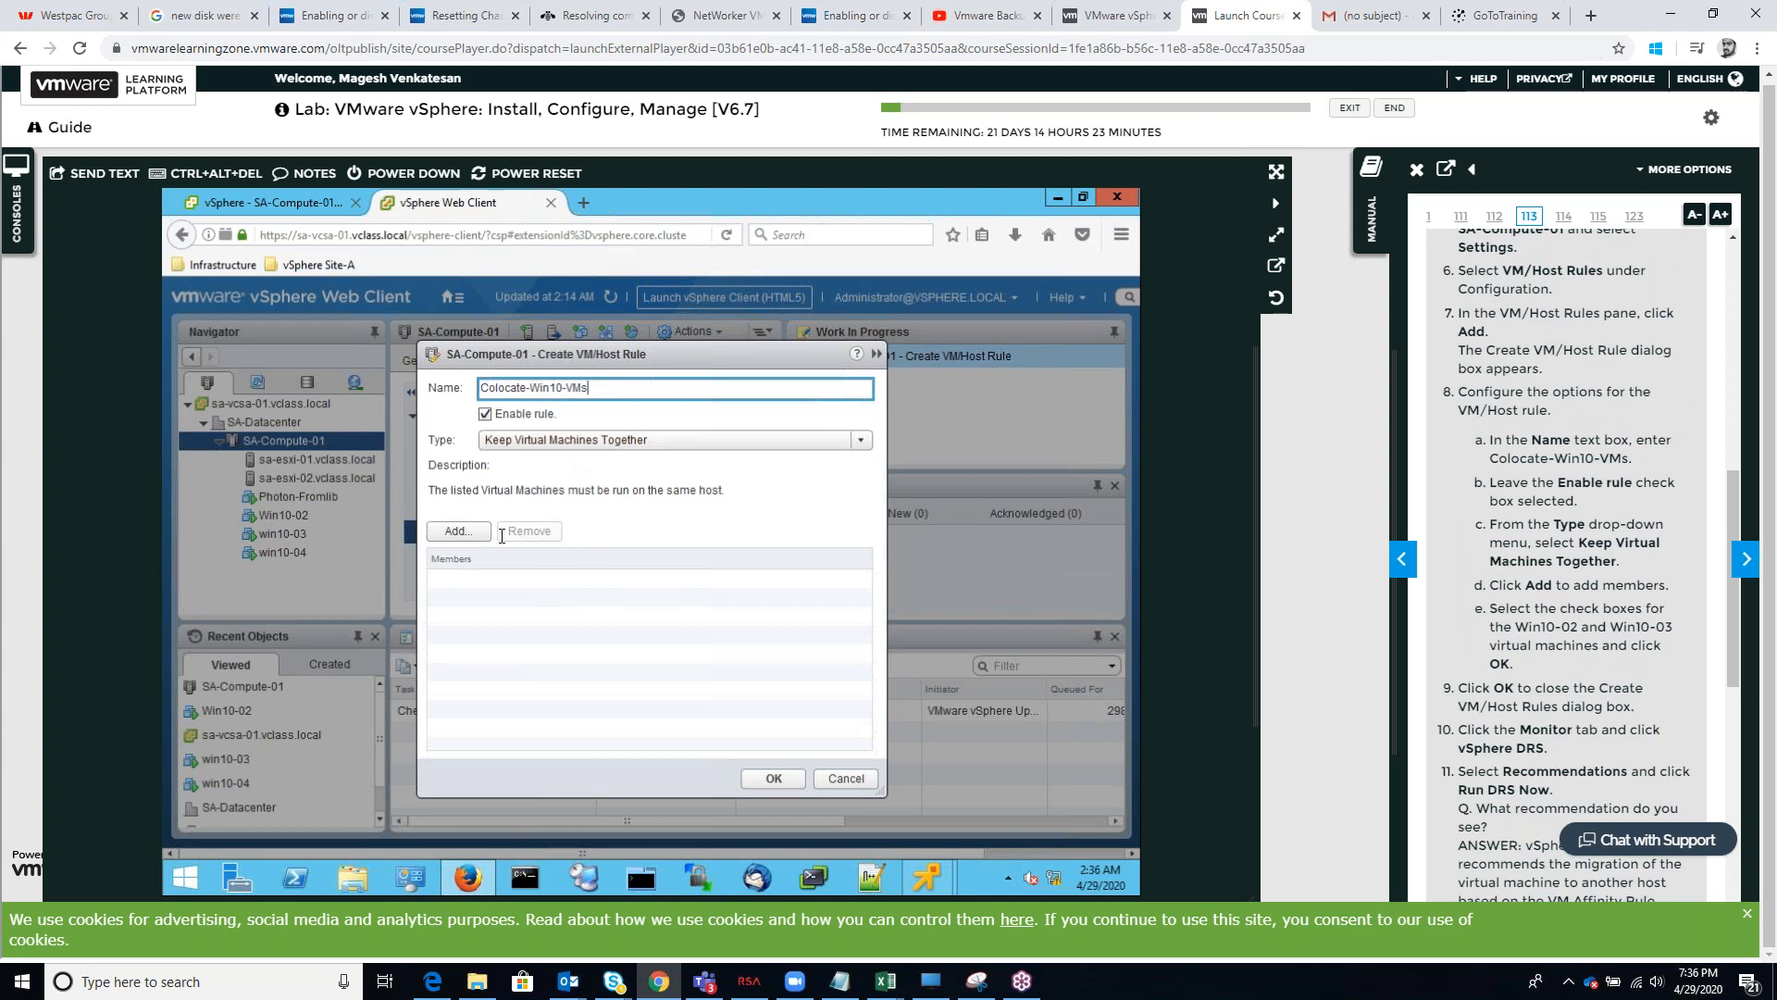
Add win10-03 and Win10-02 as rule members and save the rule, closing the crashed VMware Remote Console program
click(458, 531)
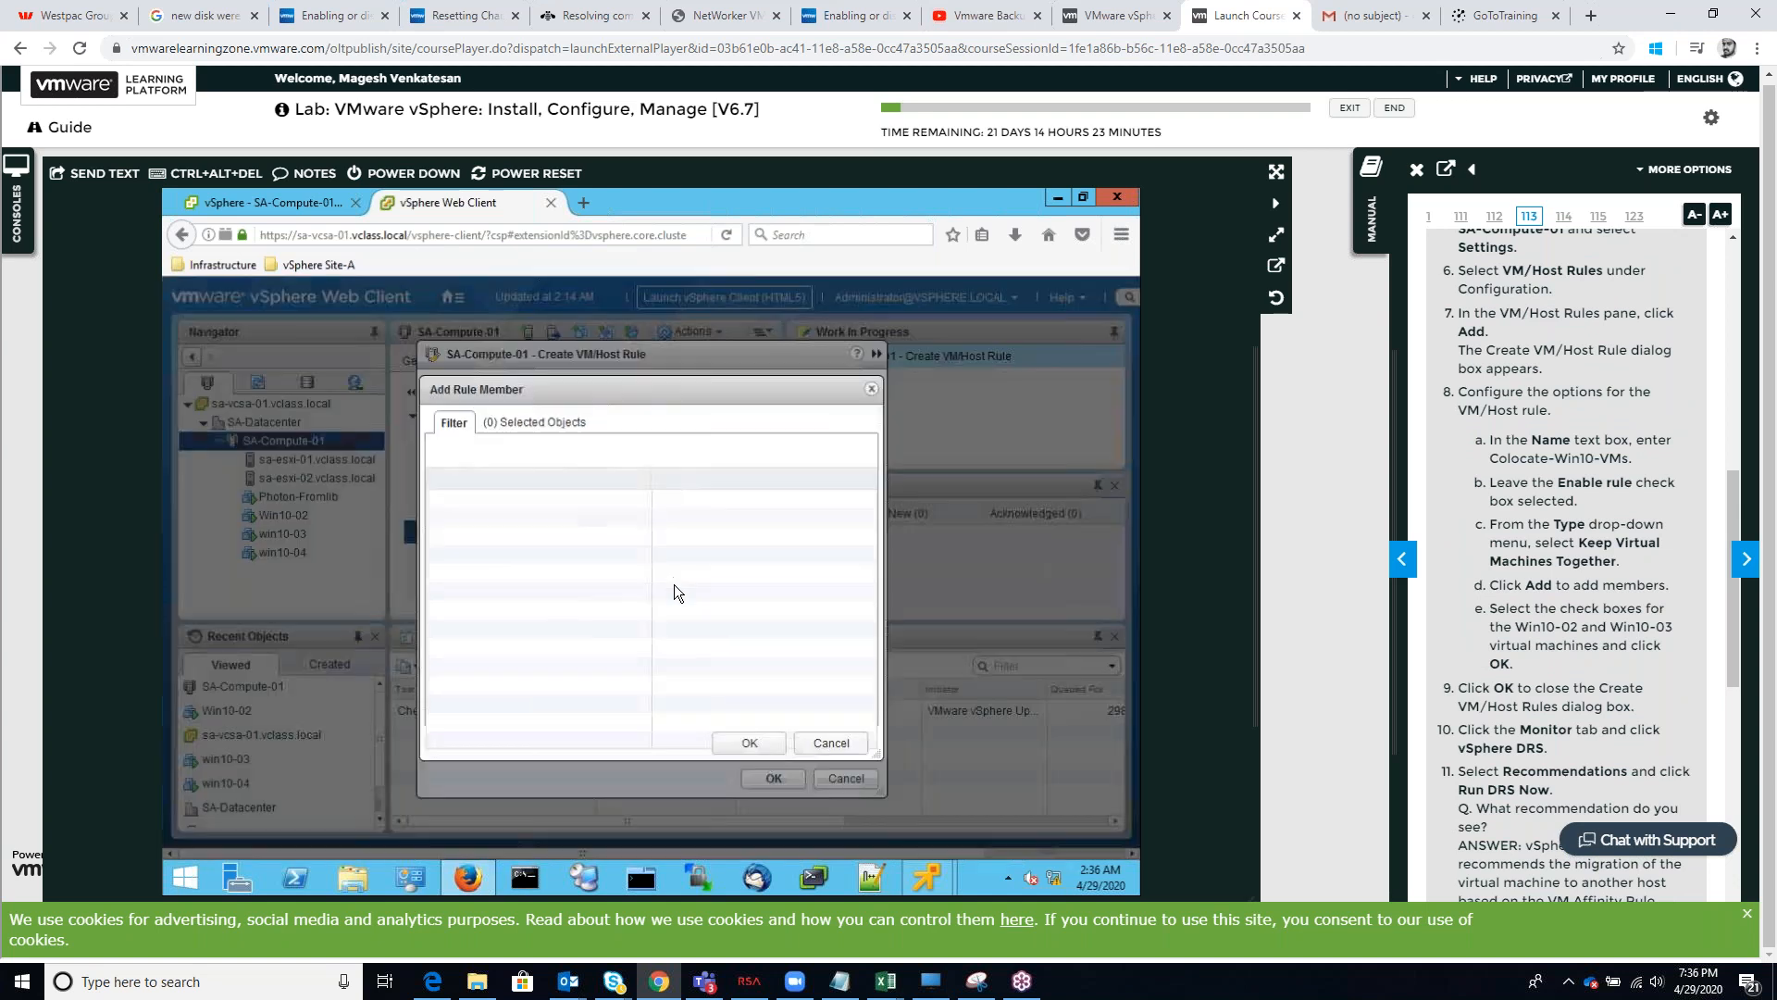
scroll(1608, 676, down, 2)
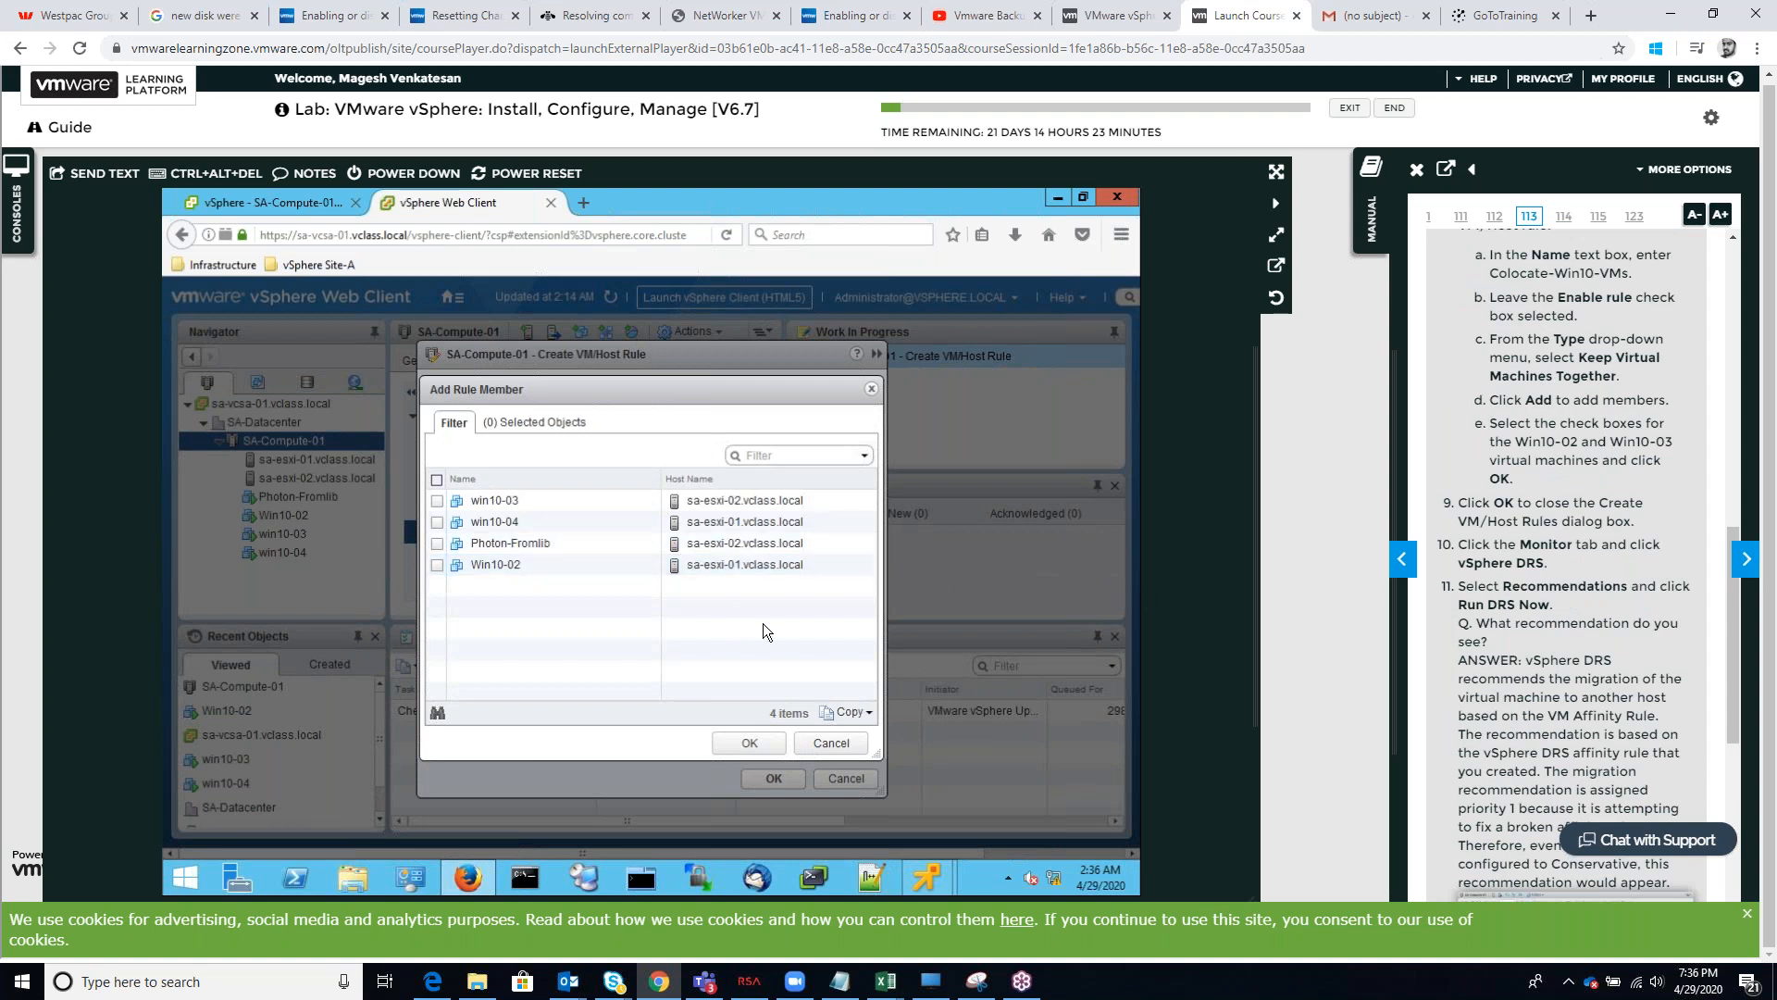
click(747, 742)
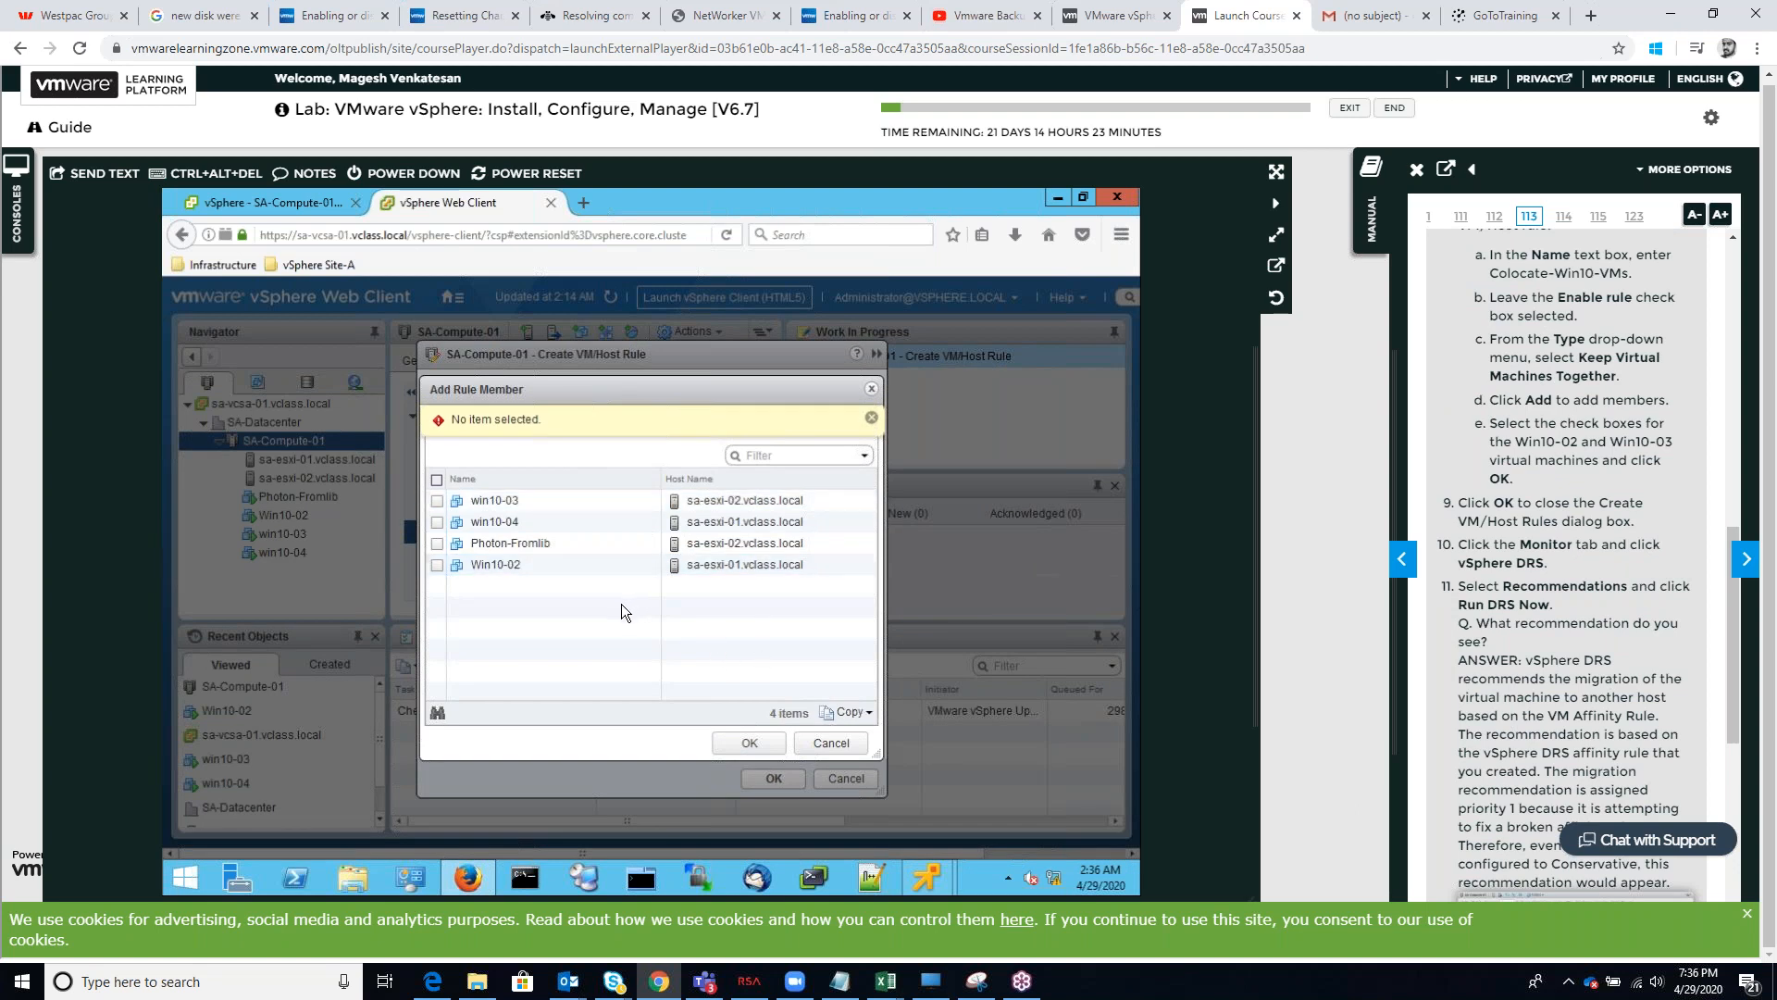
click(436, 501)
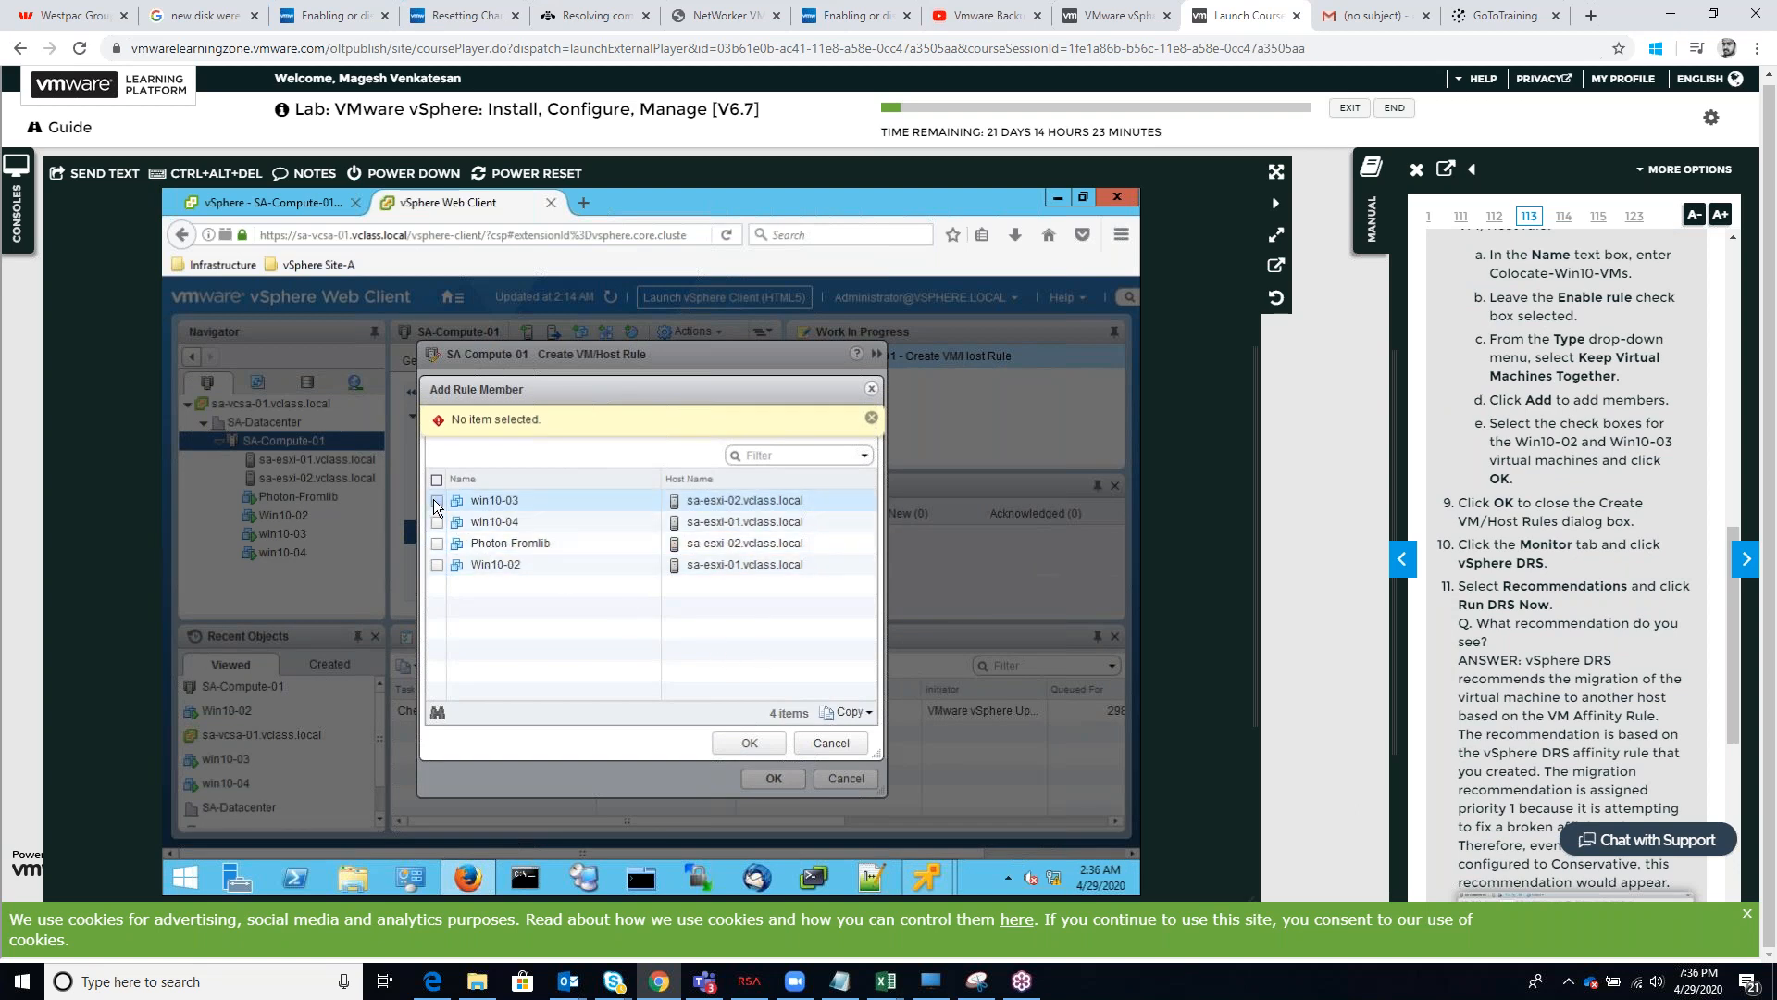
click(437, 566)
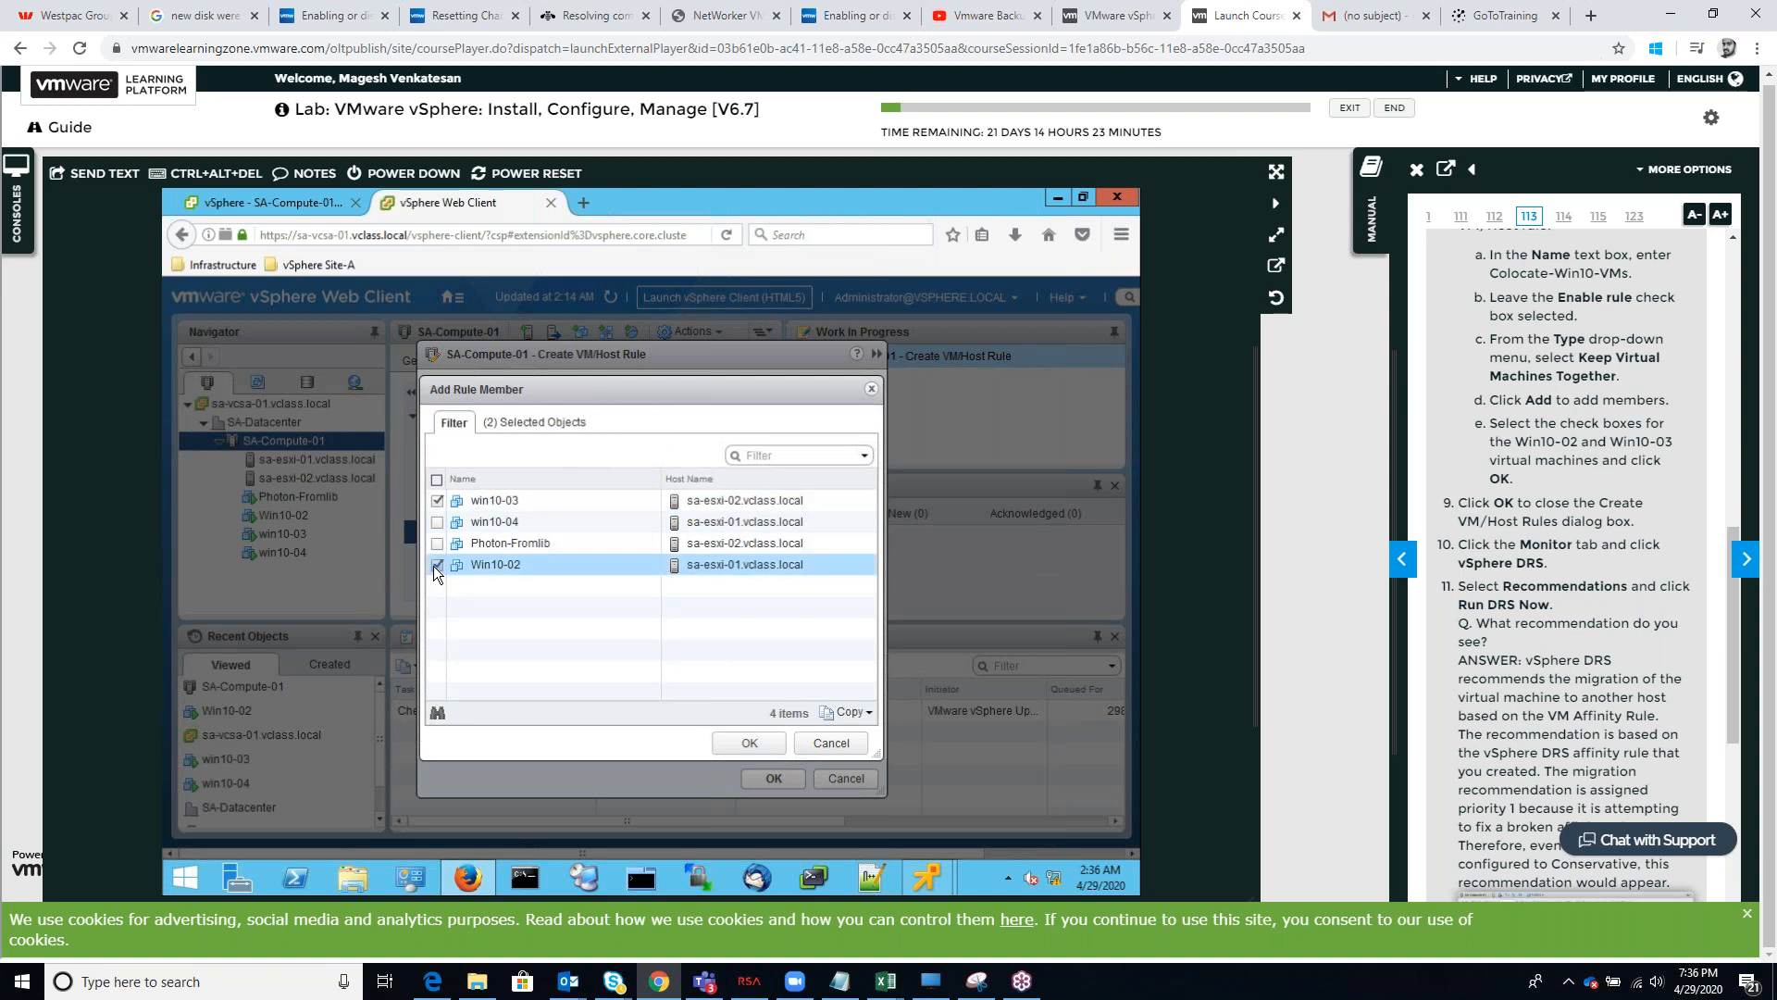
click(745, 743)
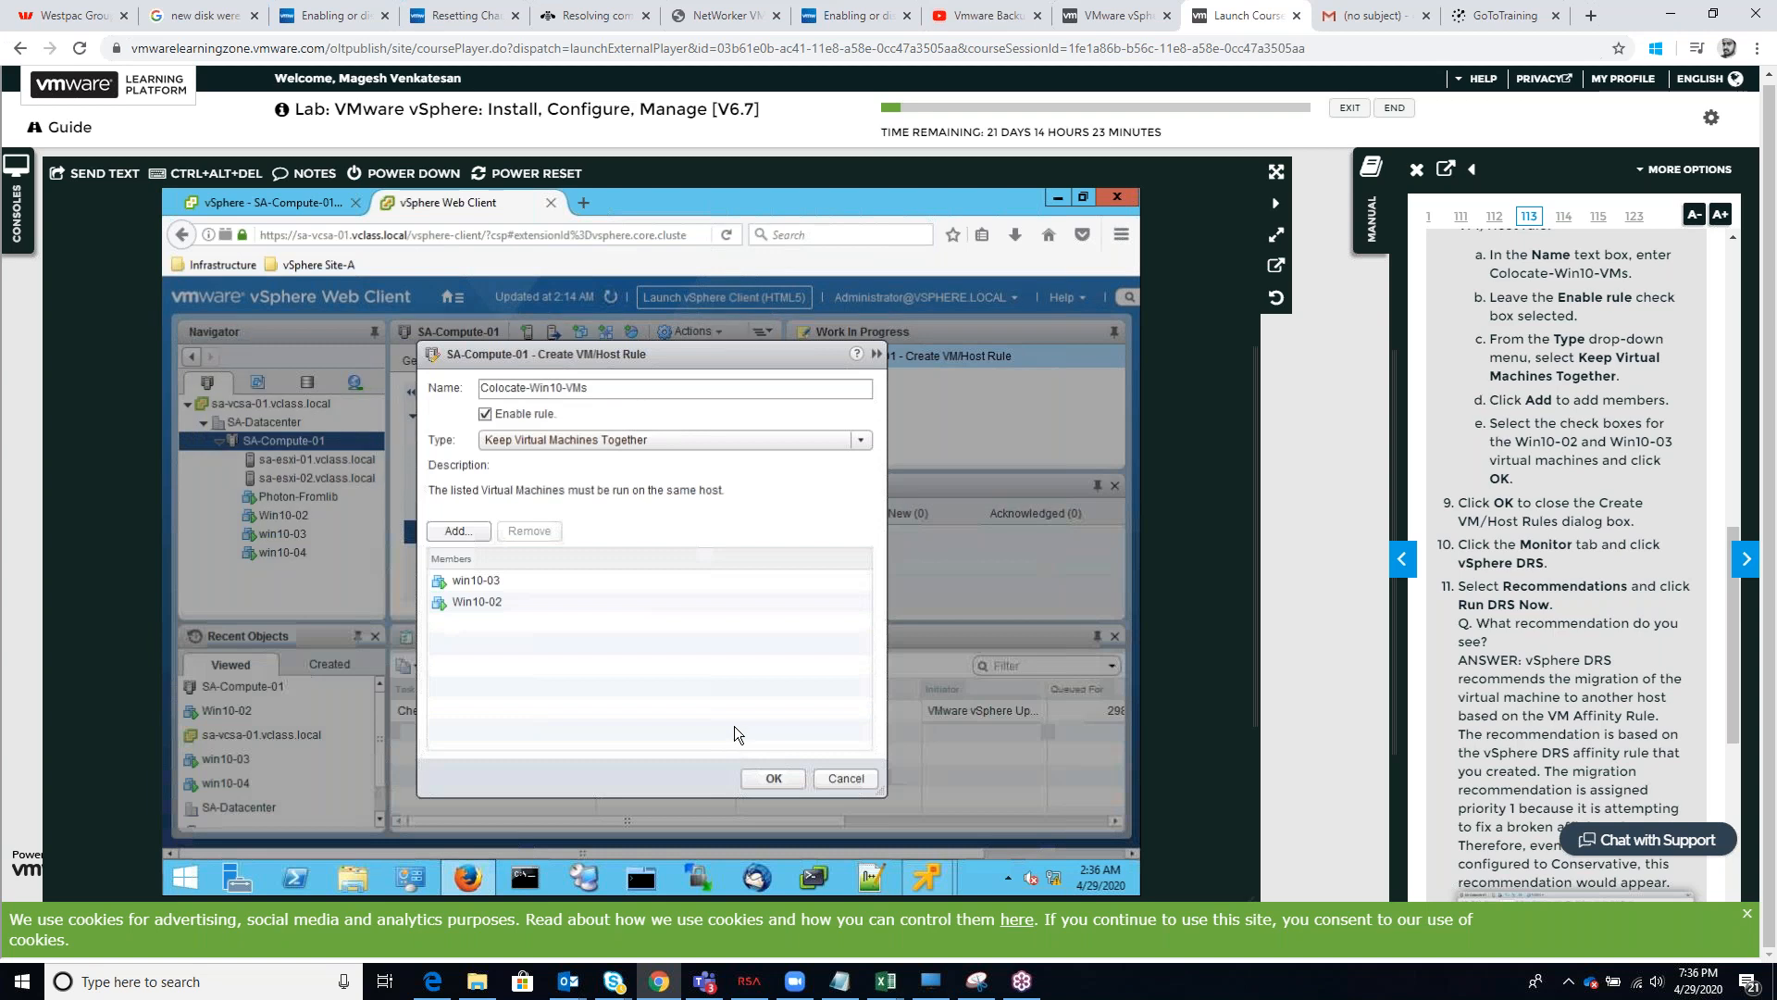
click(776, 778)
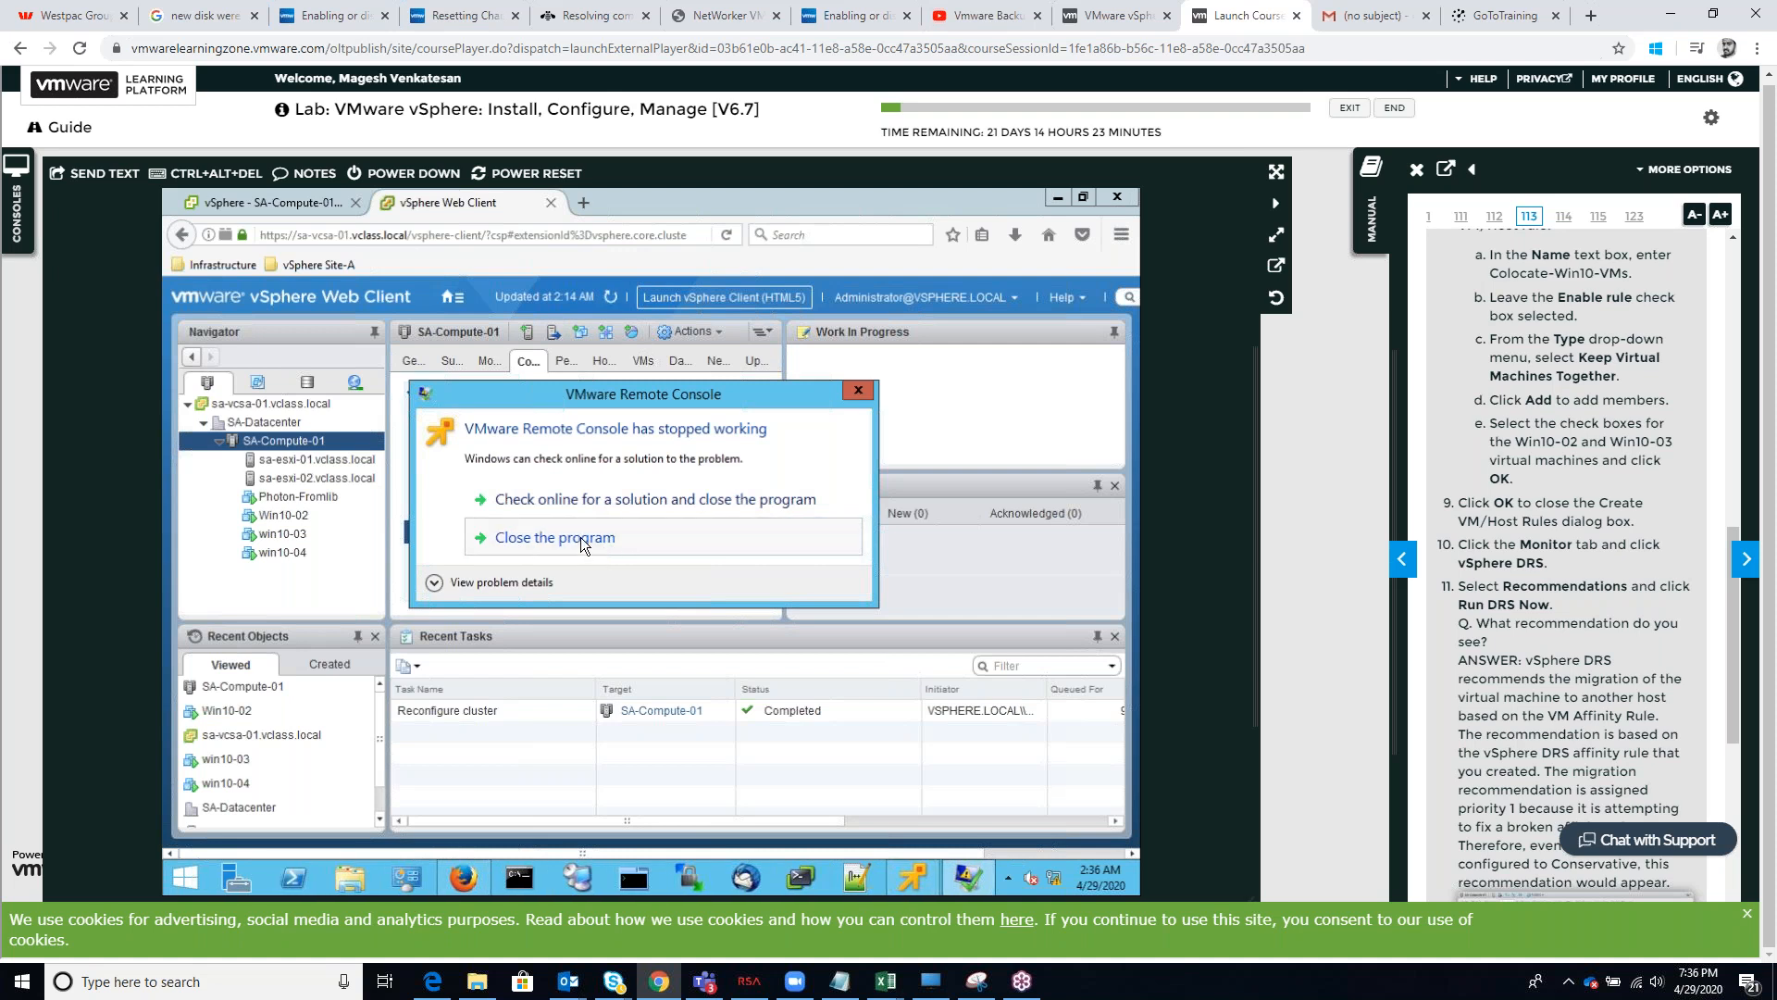
click(582, 540)
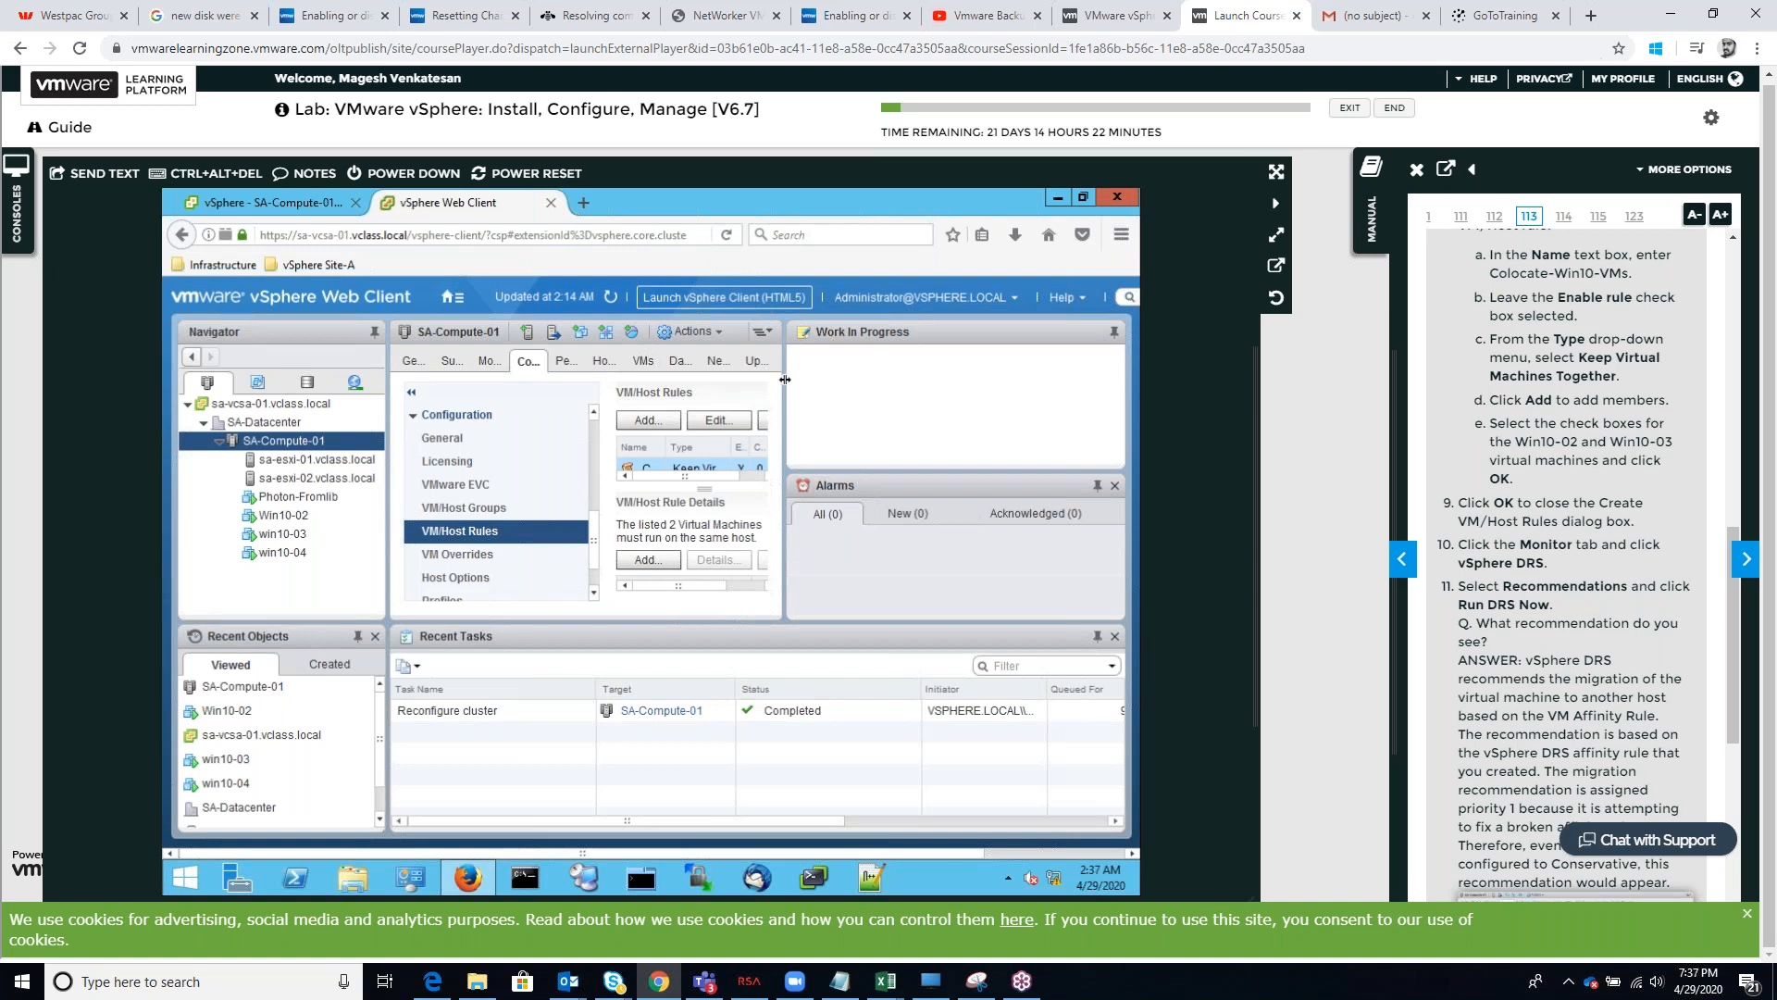
Run DRS from the vSphere DRS recommendations of the SA-Compute-01 cluster and apply the resulting recommendations
drag(787, 378, 1107, 379)
click(558, 360)
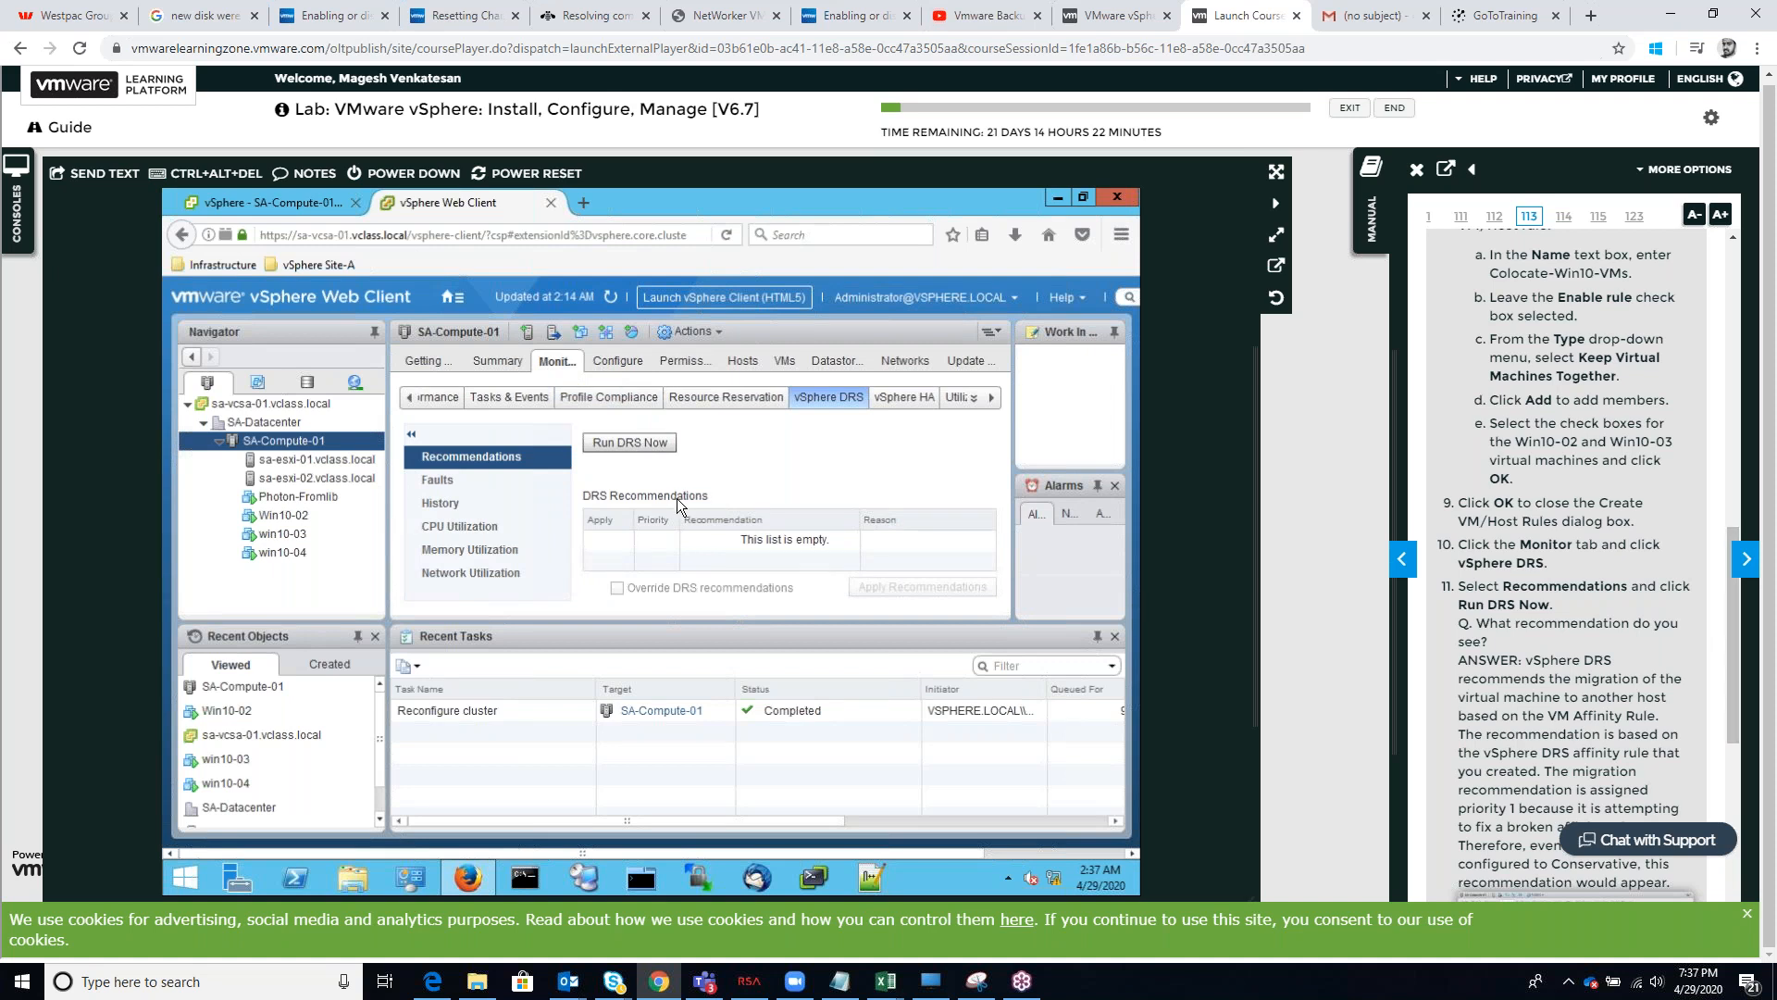
click(645, 445)
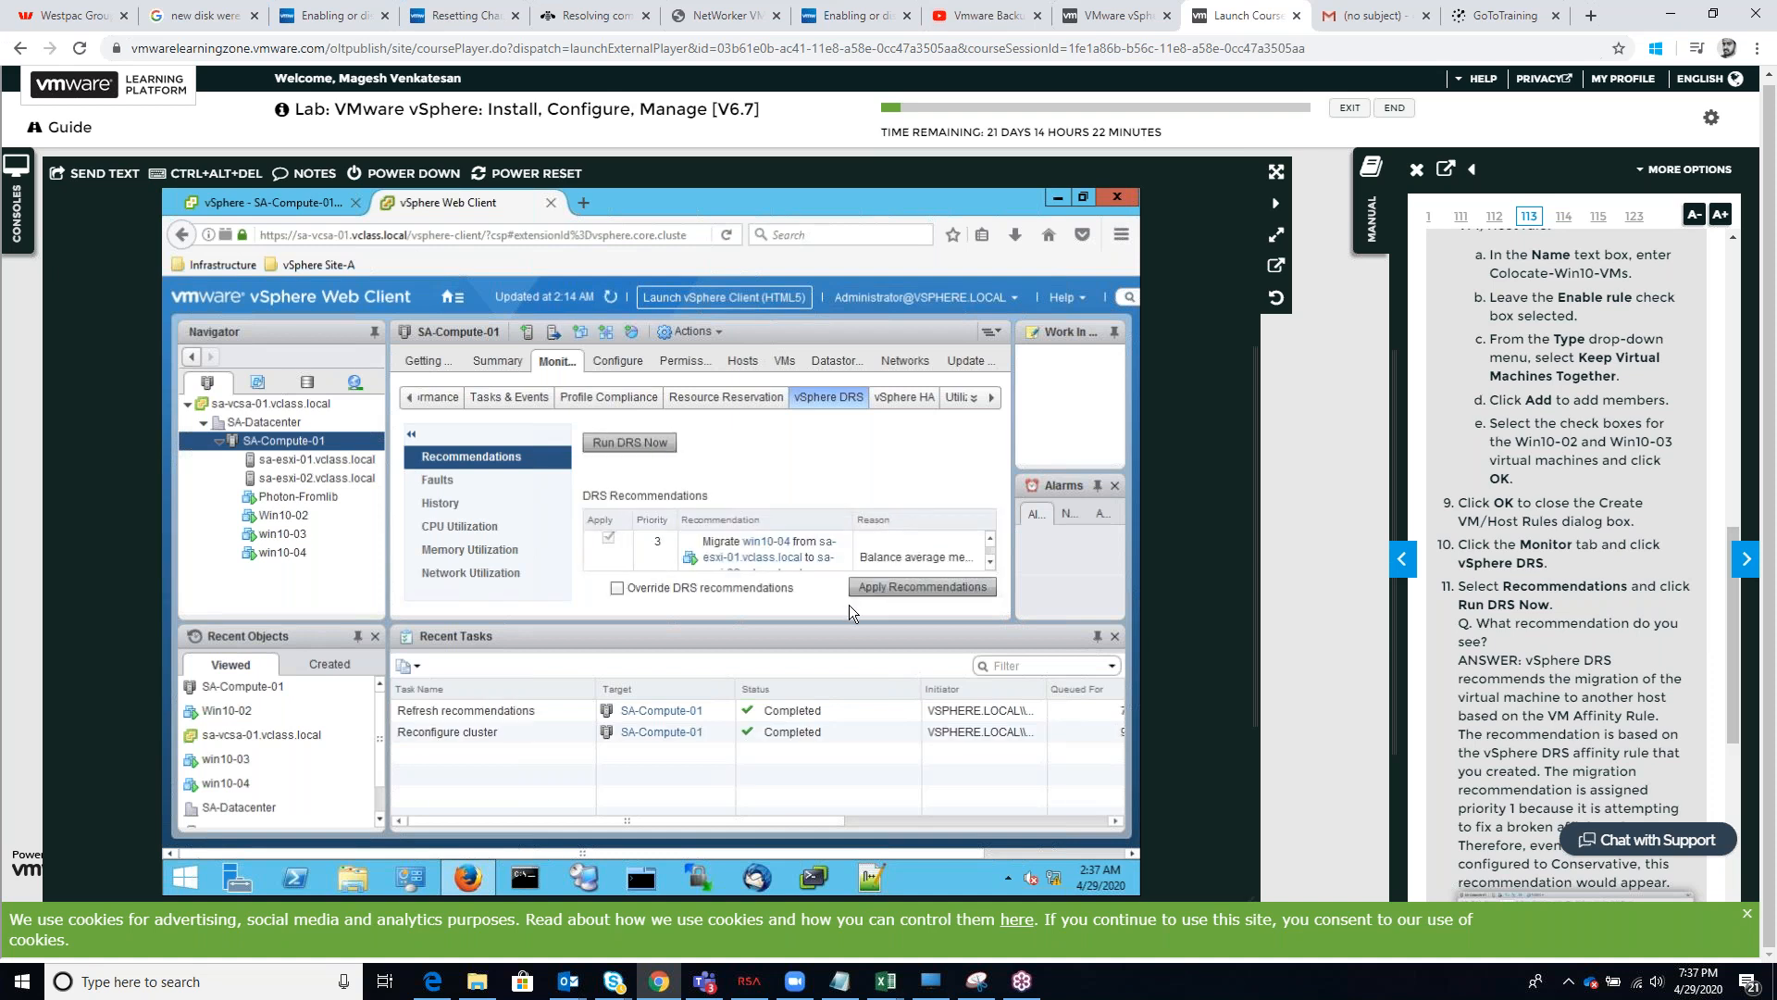
click(867, 589)
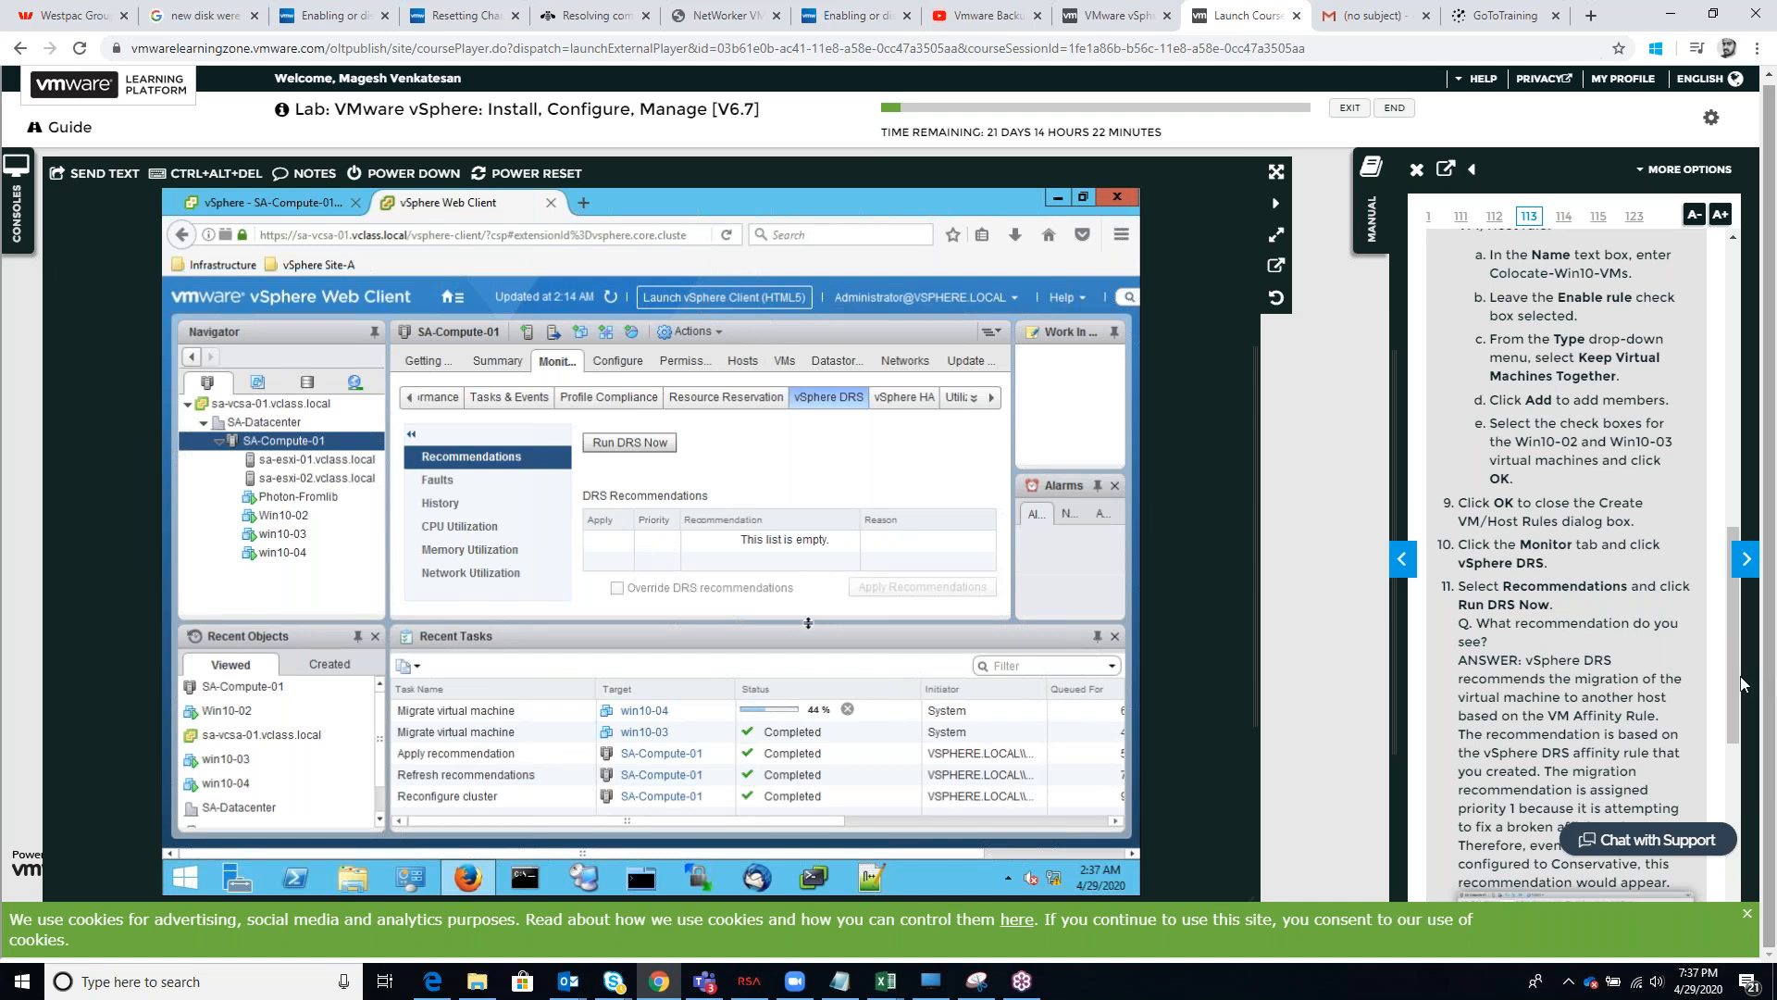
scroll(1527, 660, down, 5)
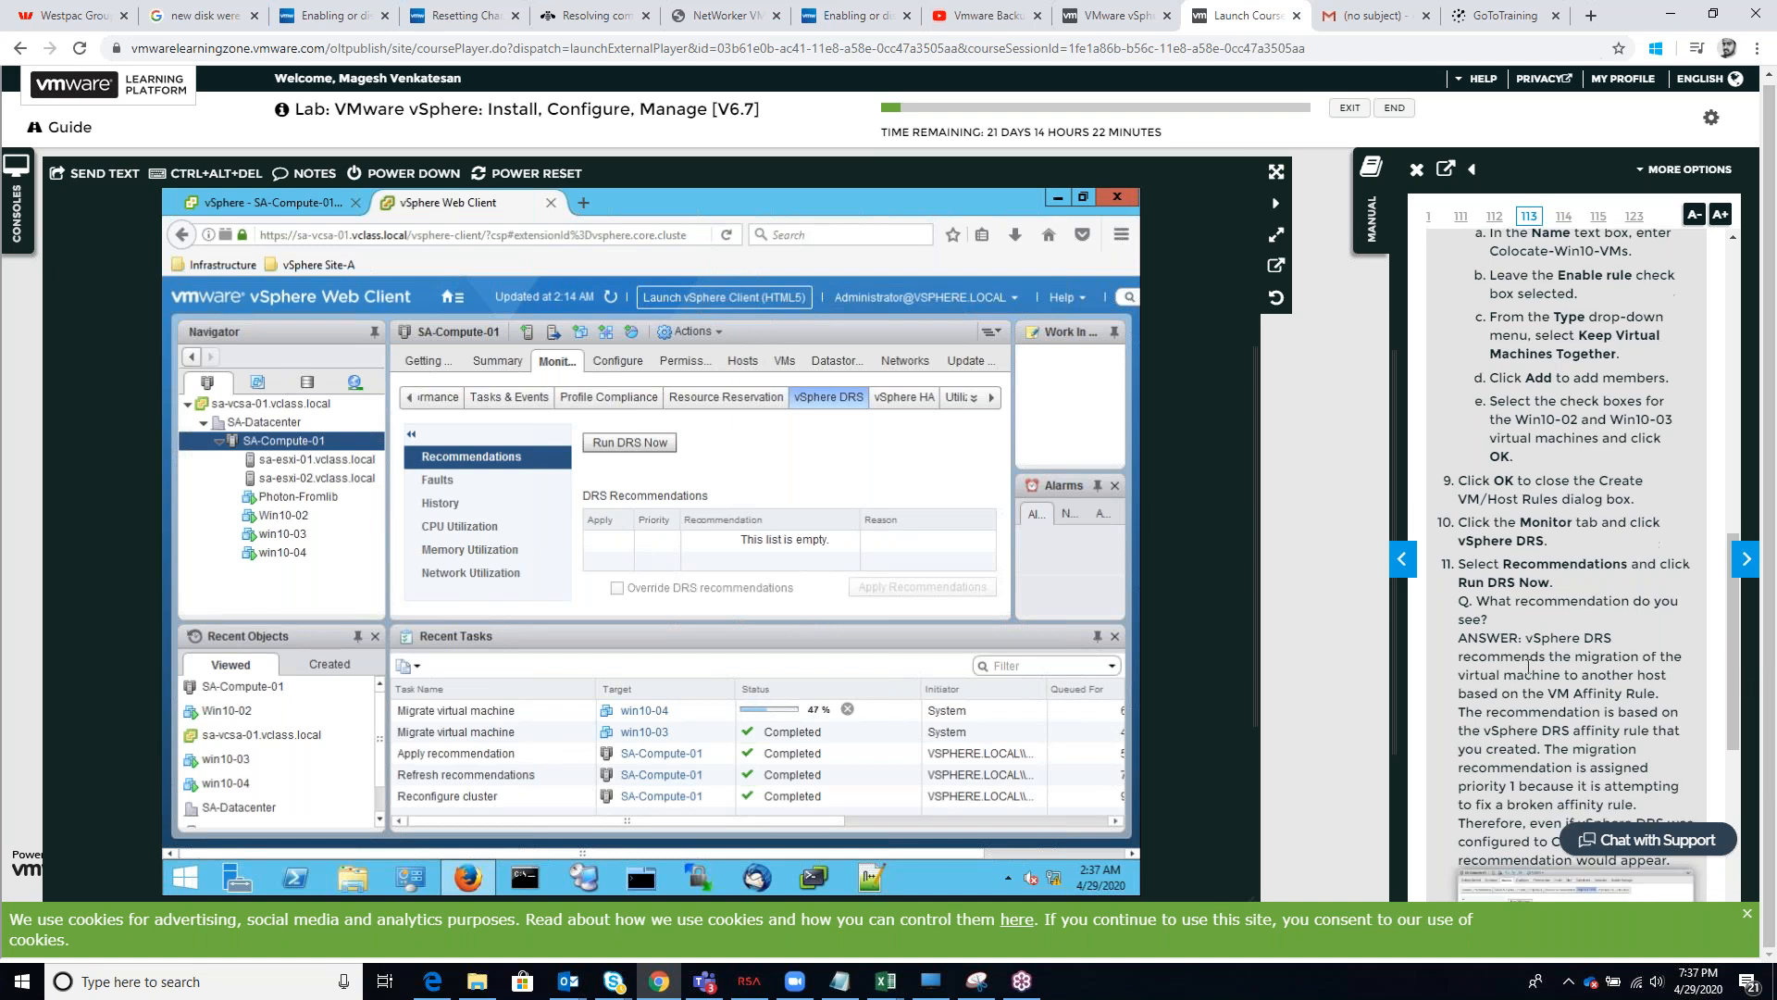
Read manual steps 12 to 15 and check the virtual machine migrations in the SA-Compute-01 cluster's tasks
scroll(1527, 665, down, 2)
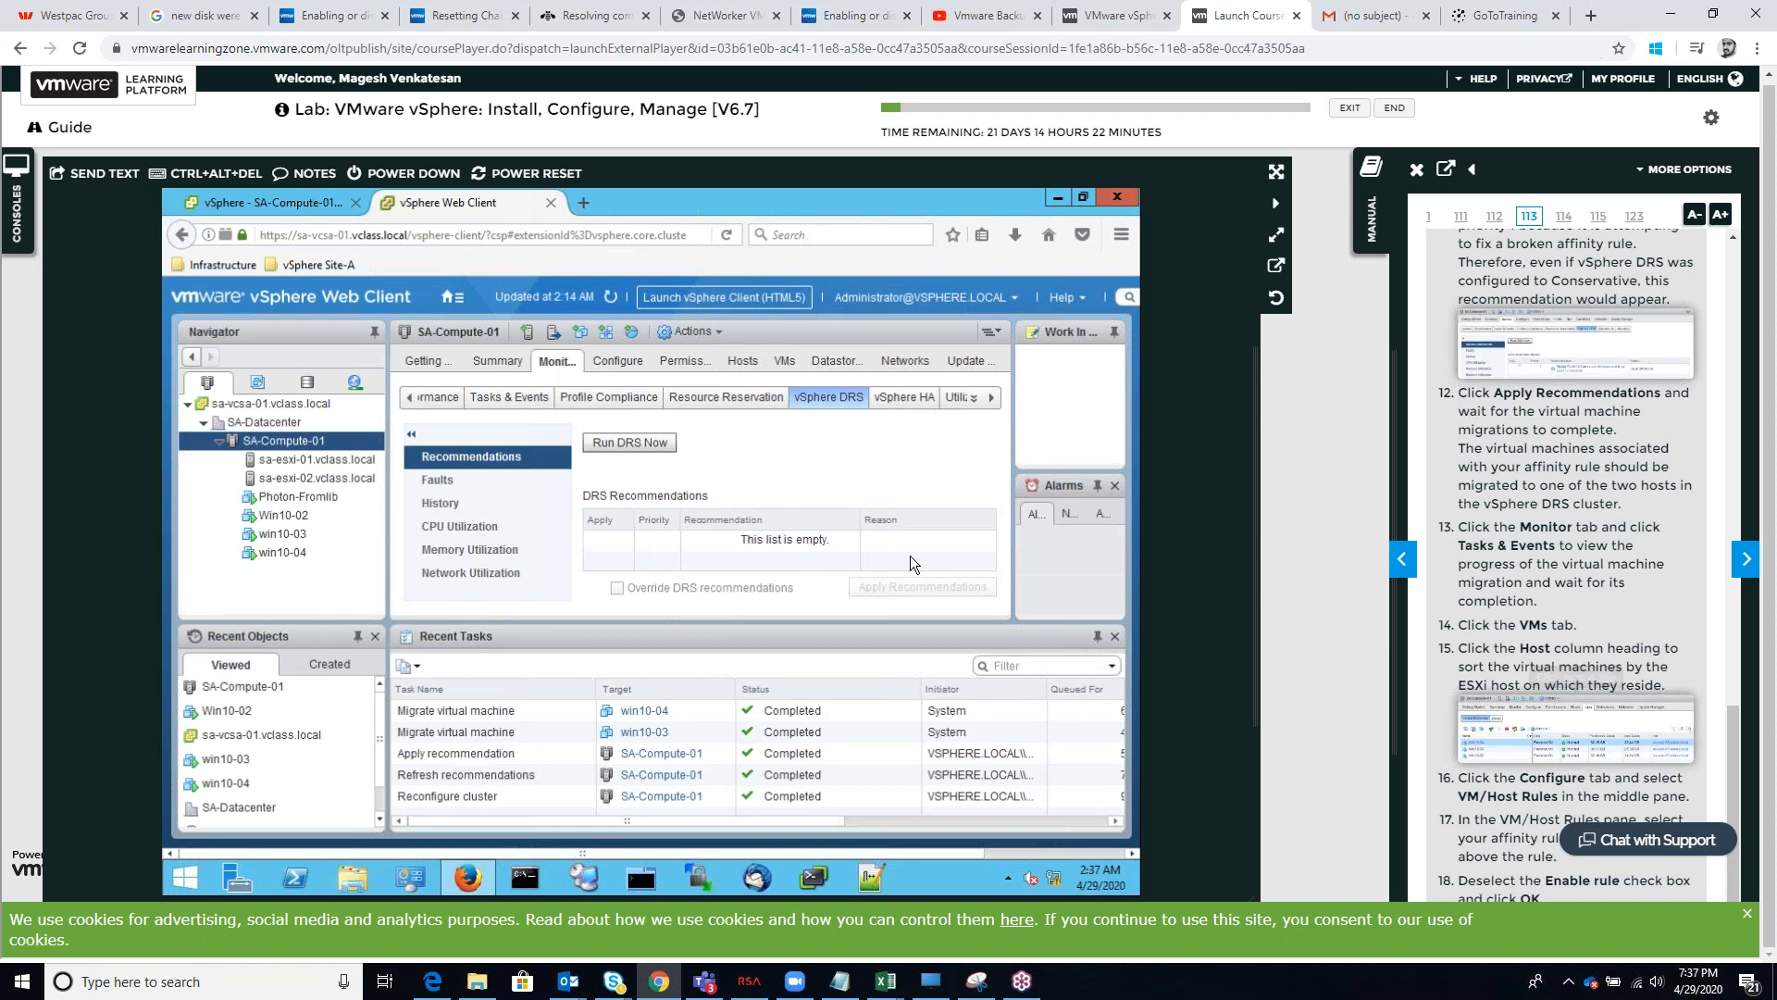
scroll(1573, 556, up, 5)
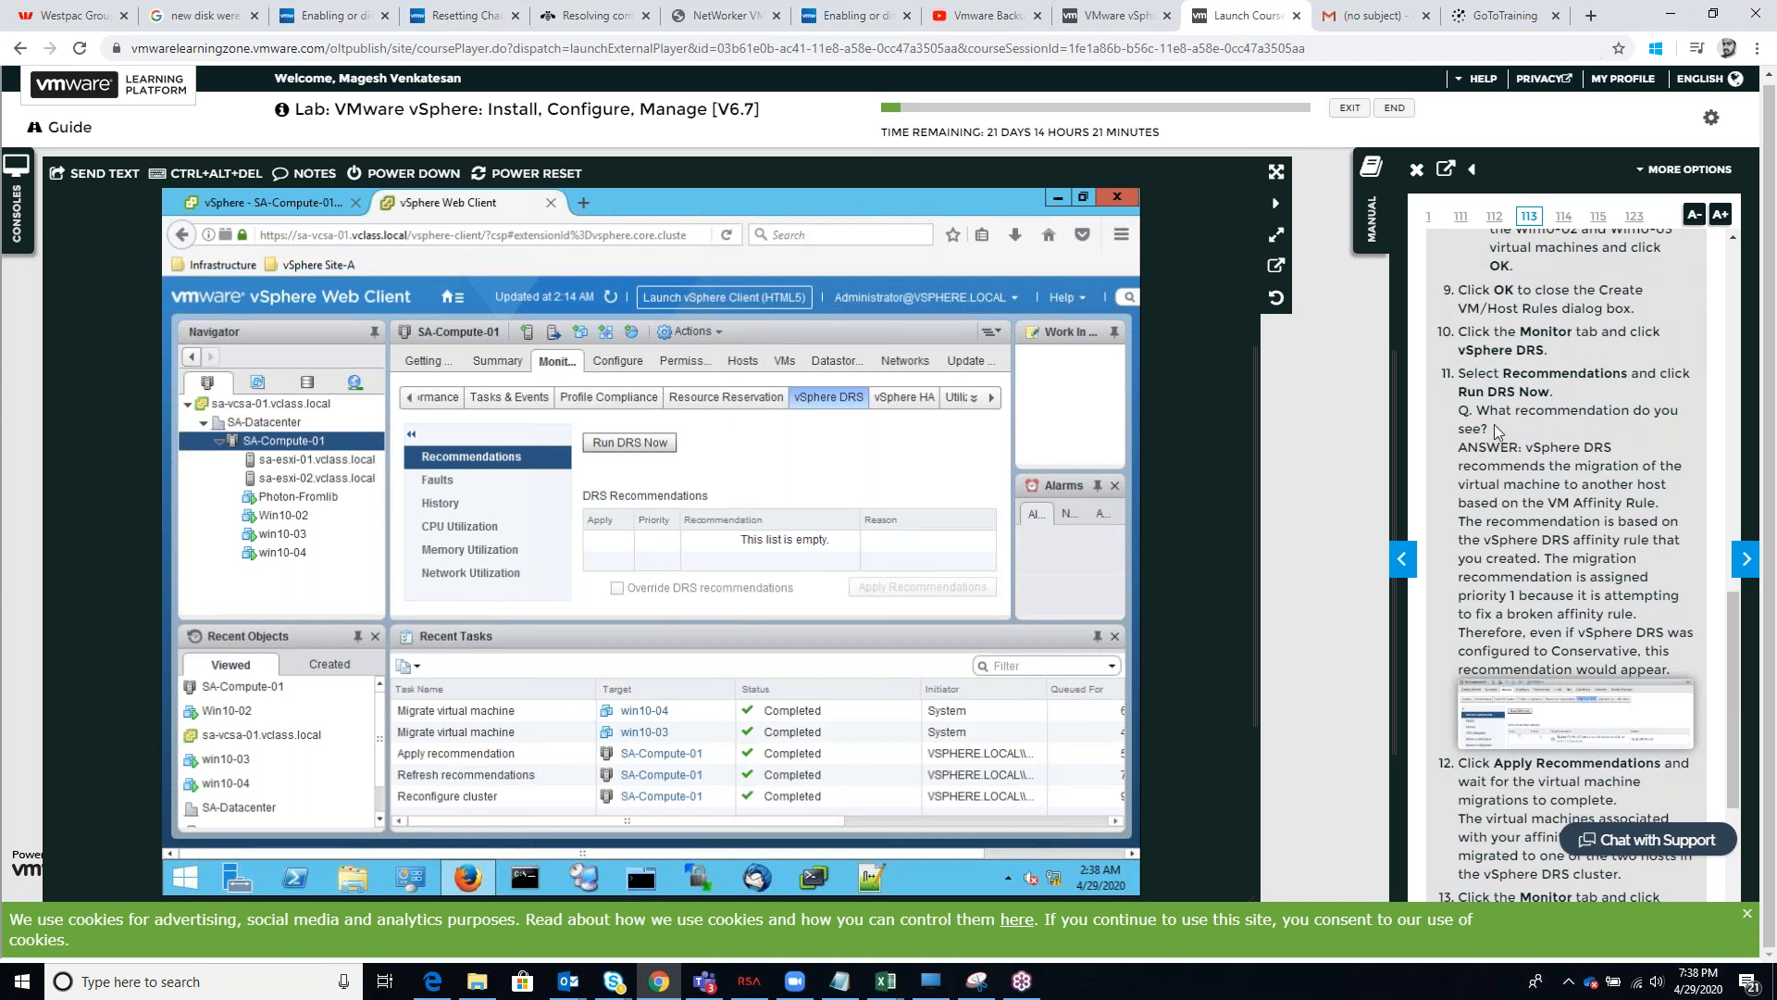
scroll(1503, 418, down, 5)
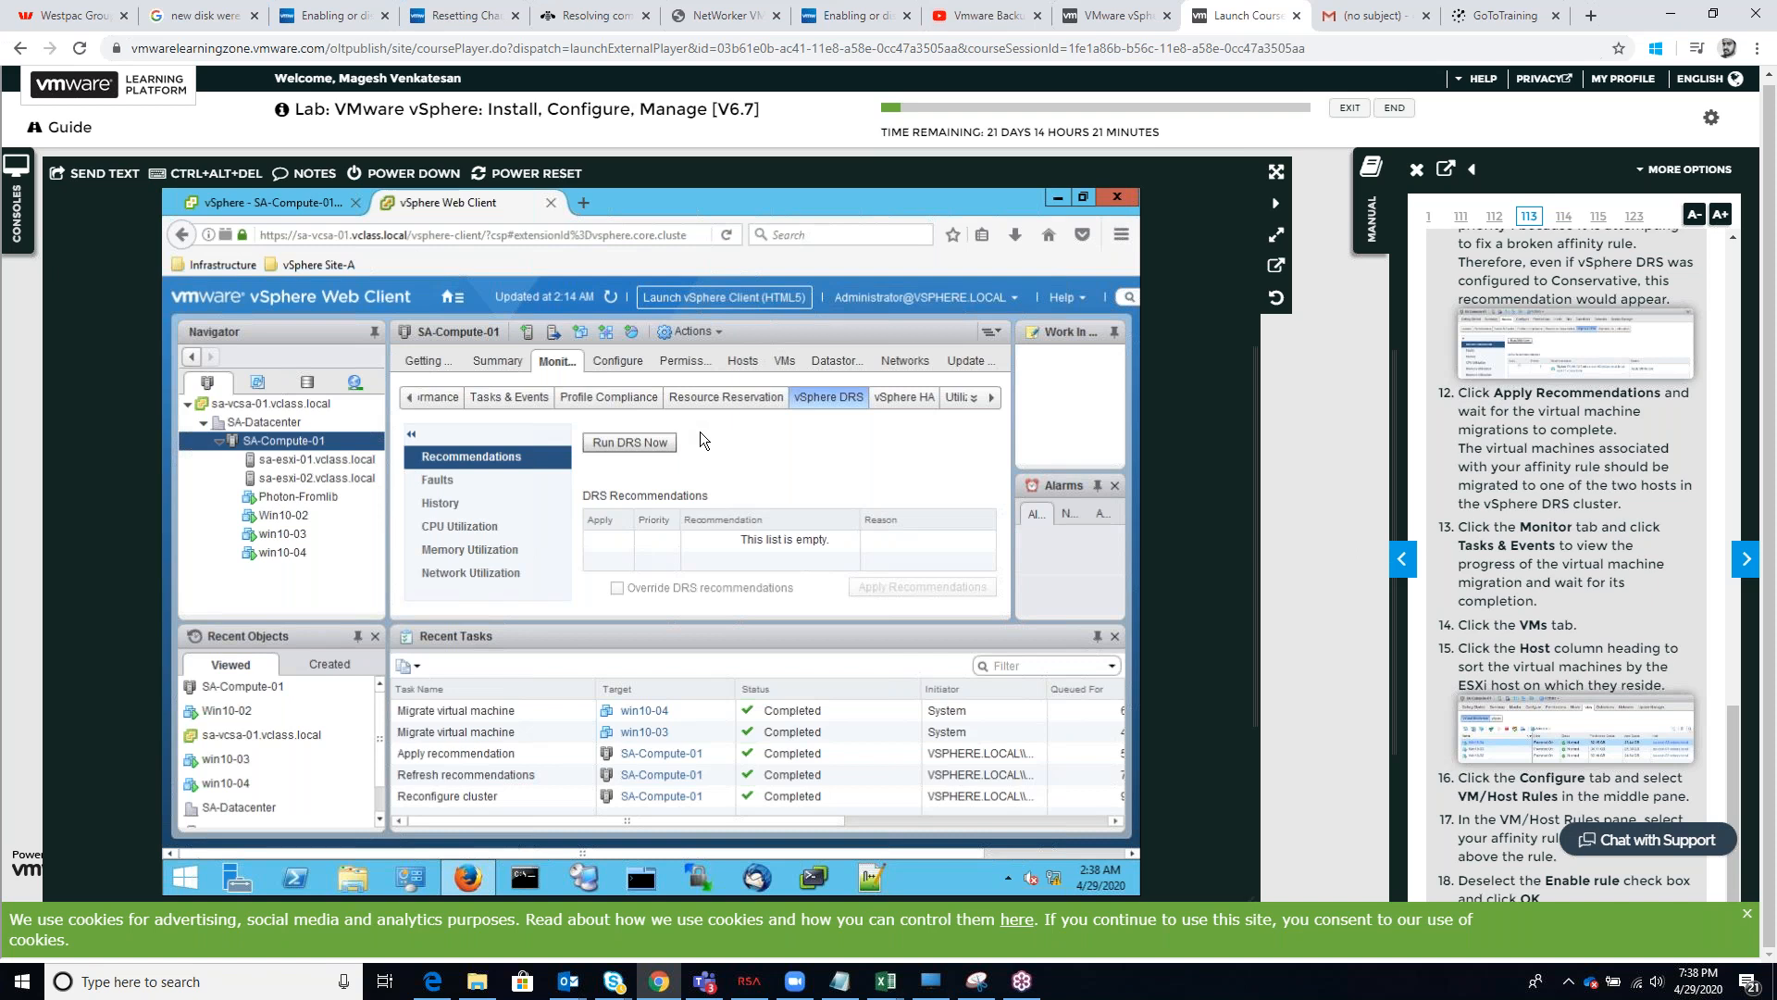
click(507, 397)
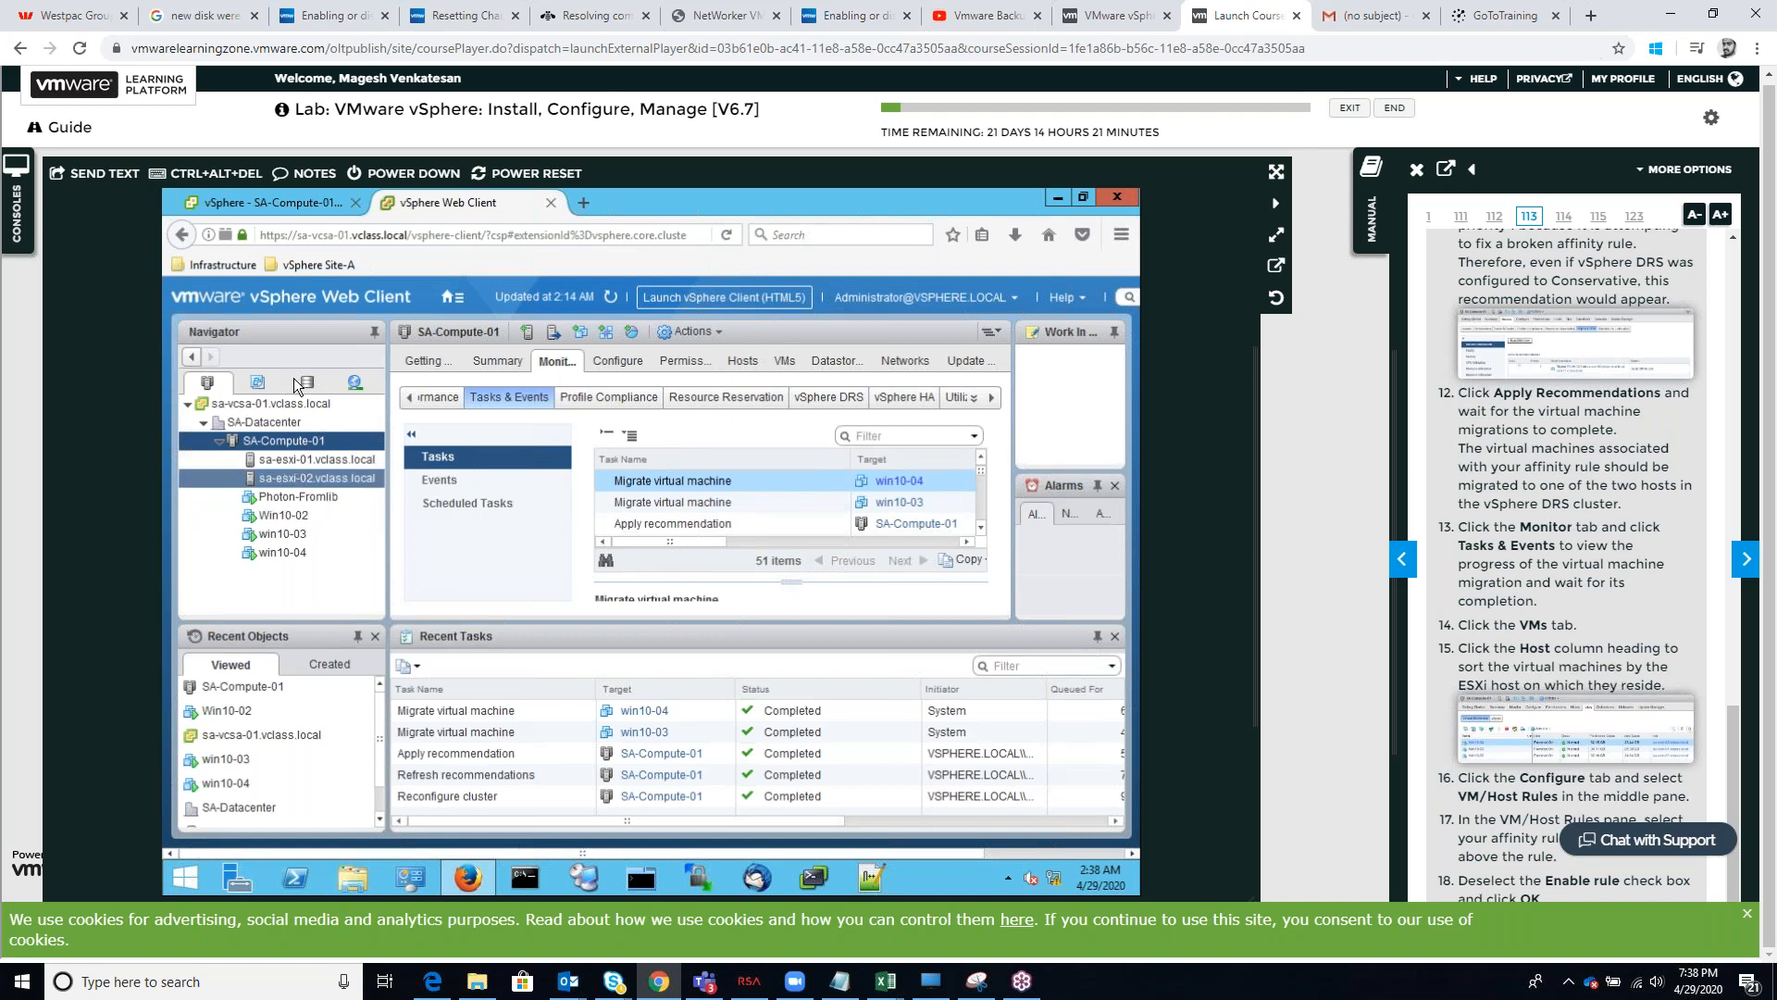
click(259, 383)
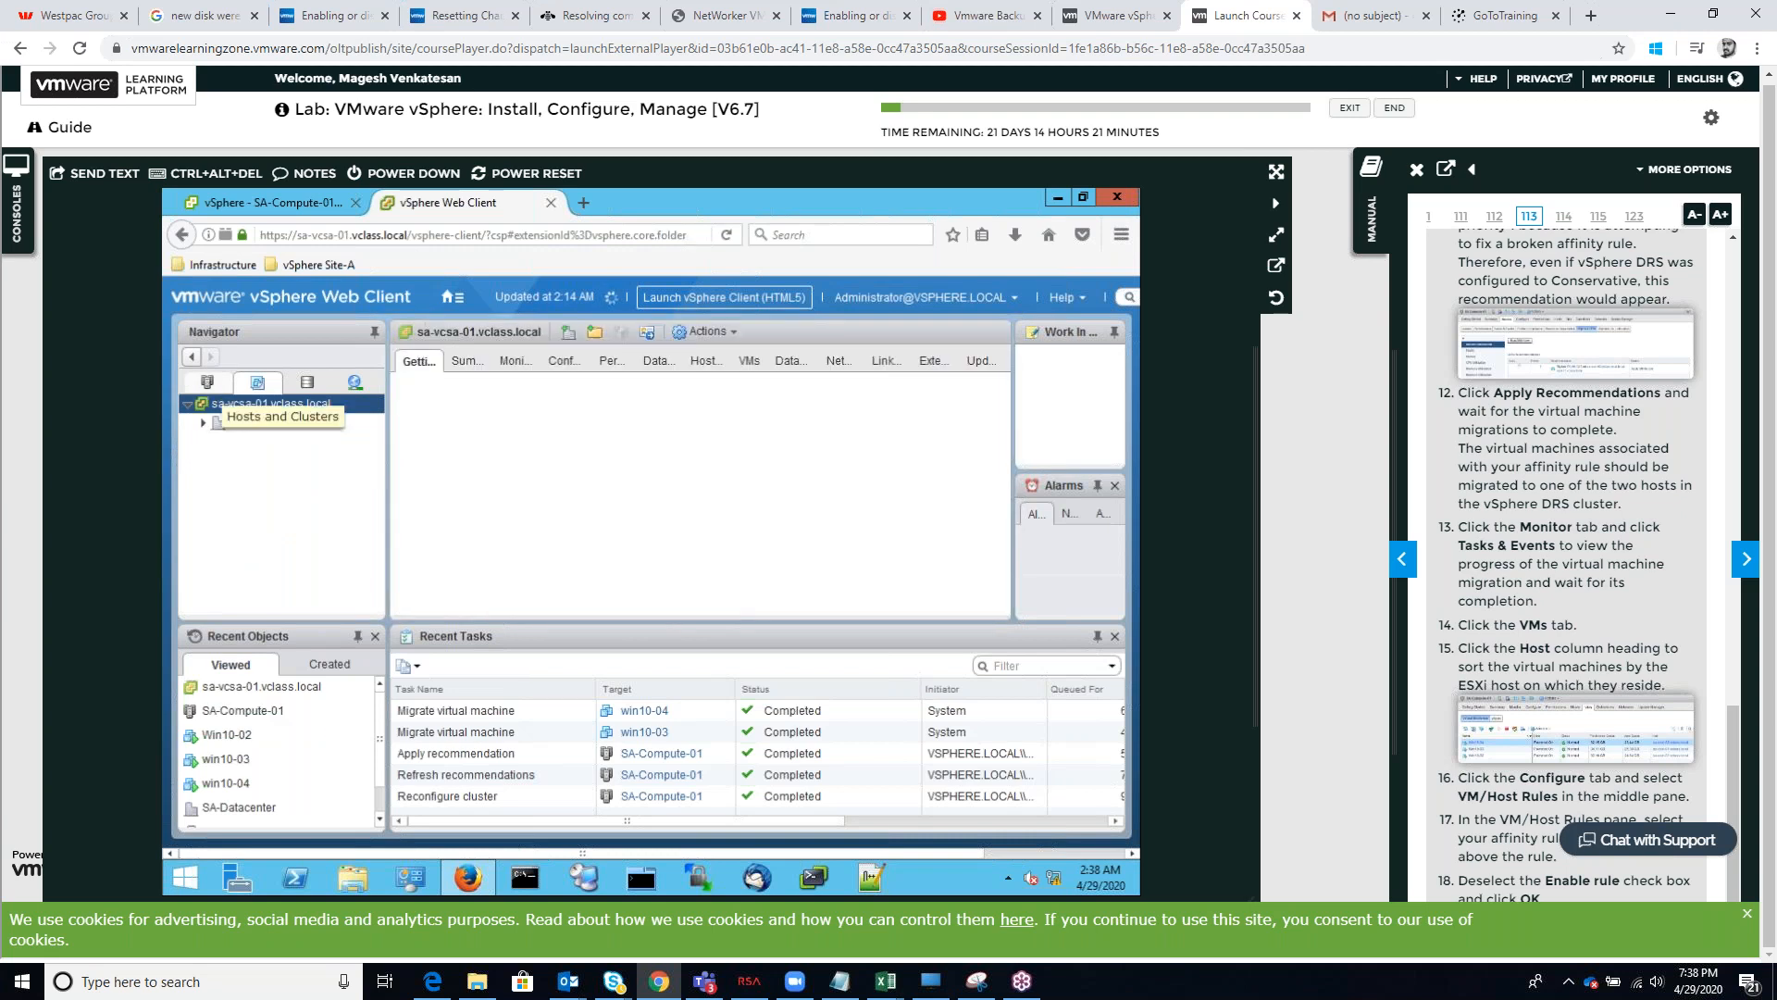
click(209, 387)
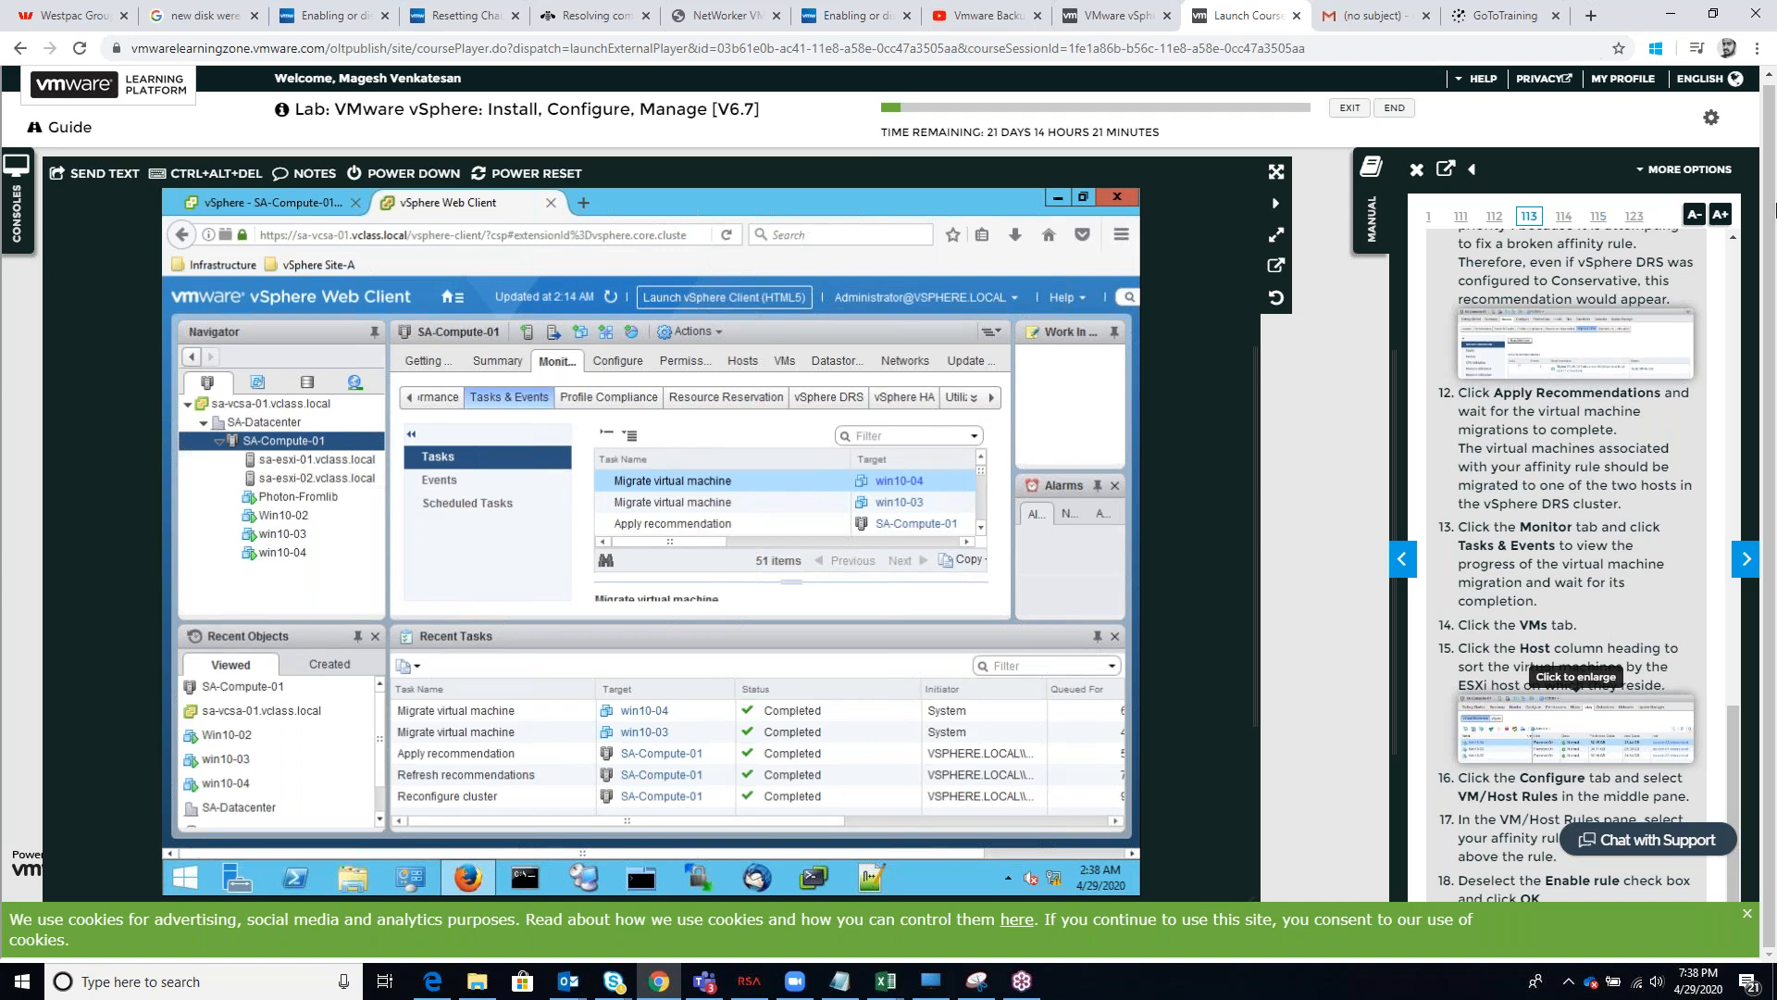
click(1769, 131)
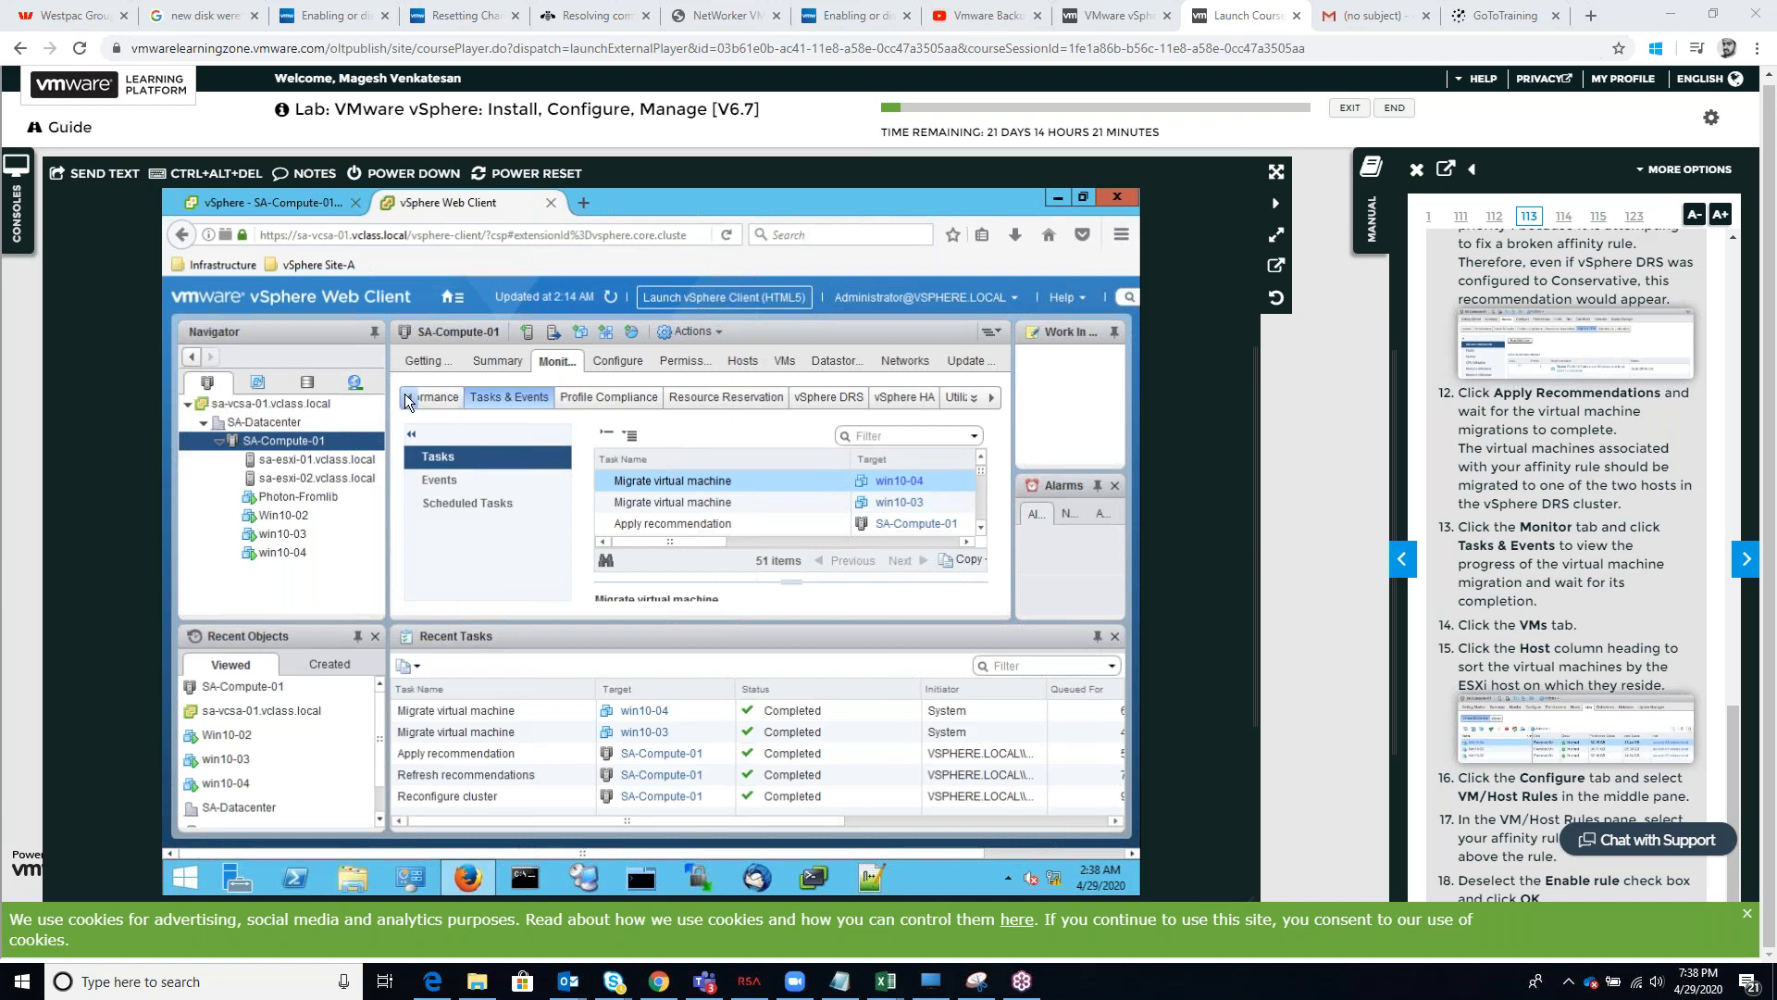
Review the lists of hosts and virtual machines belonging to the SA-Compute-01 cluster
click(746, 360)
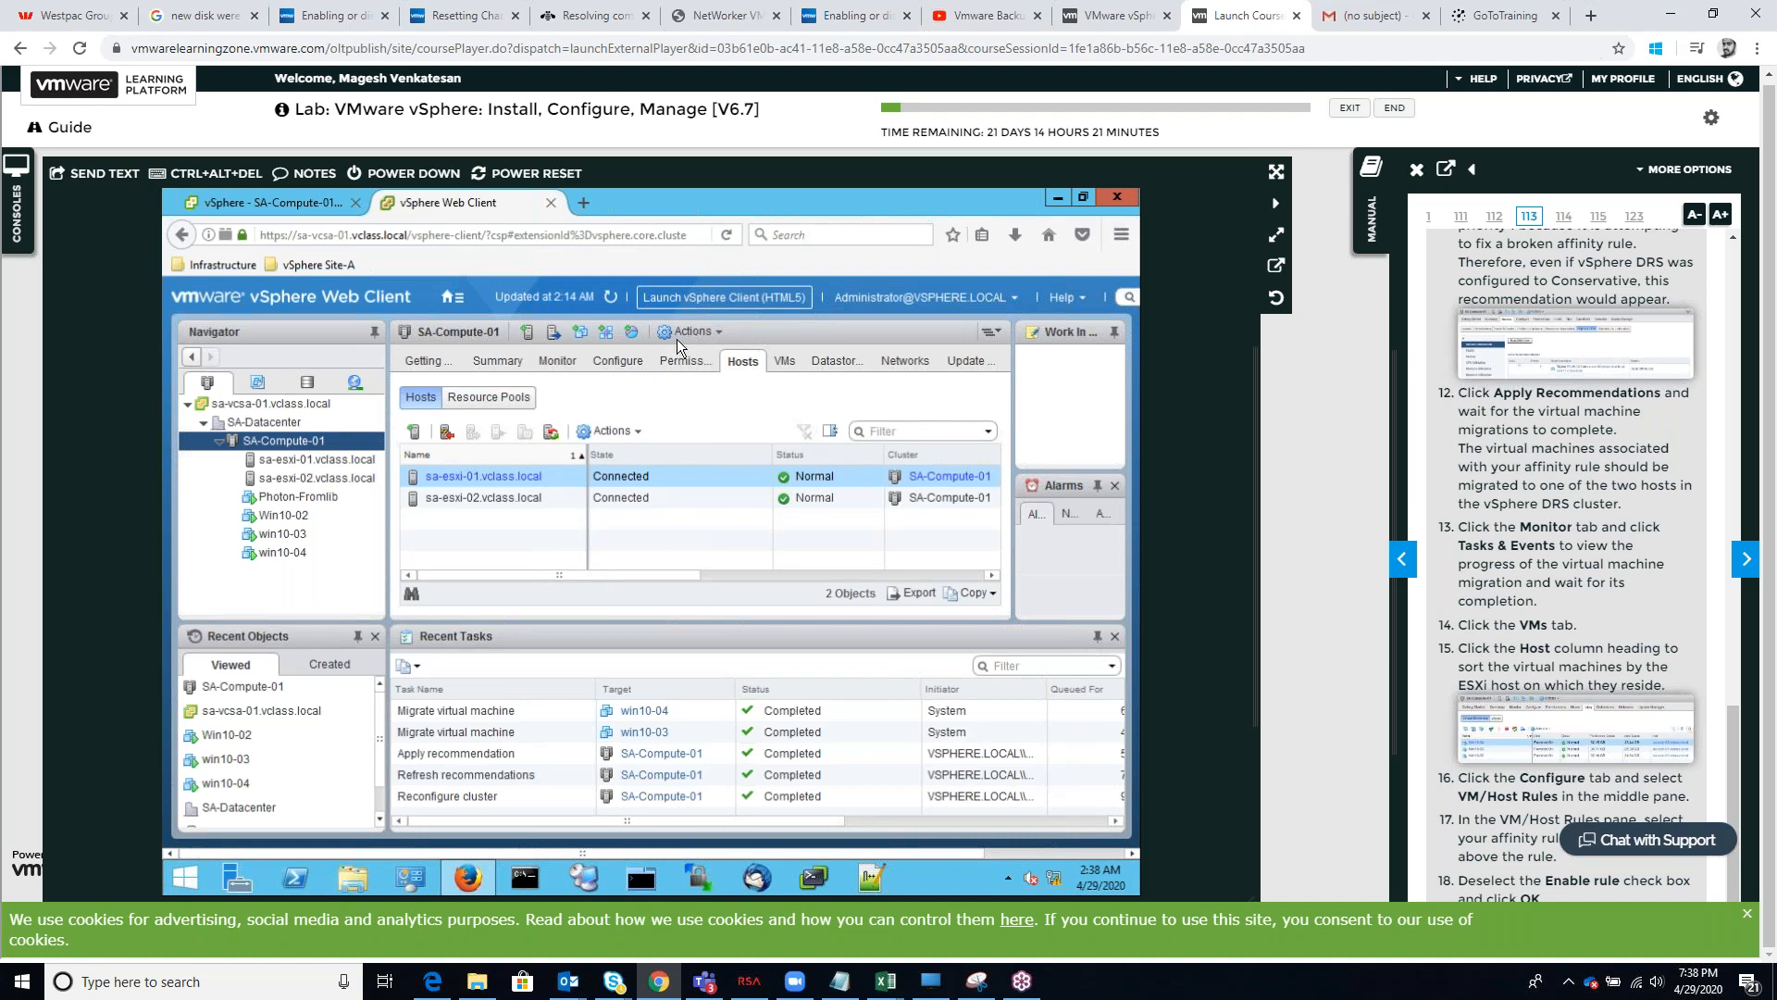
click(782, 362)
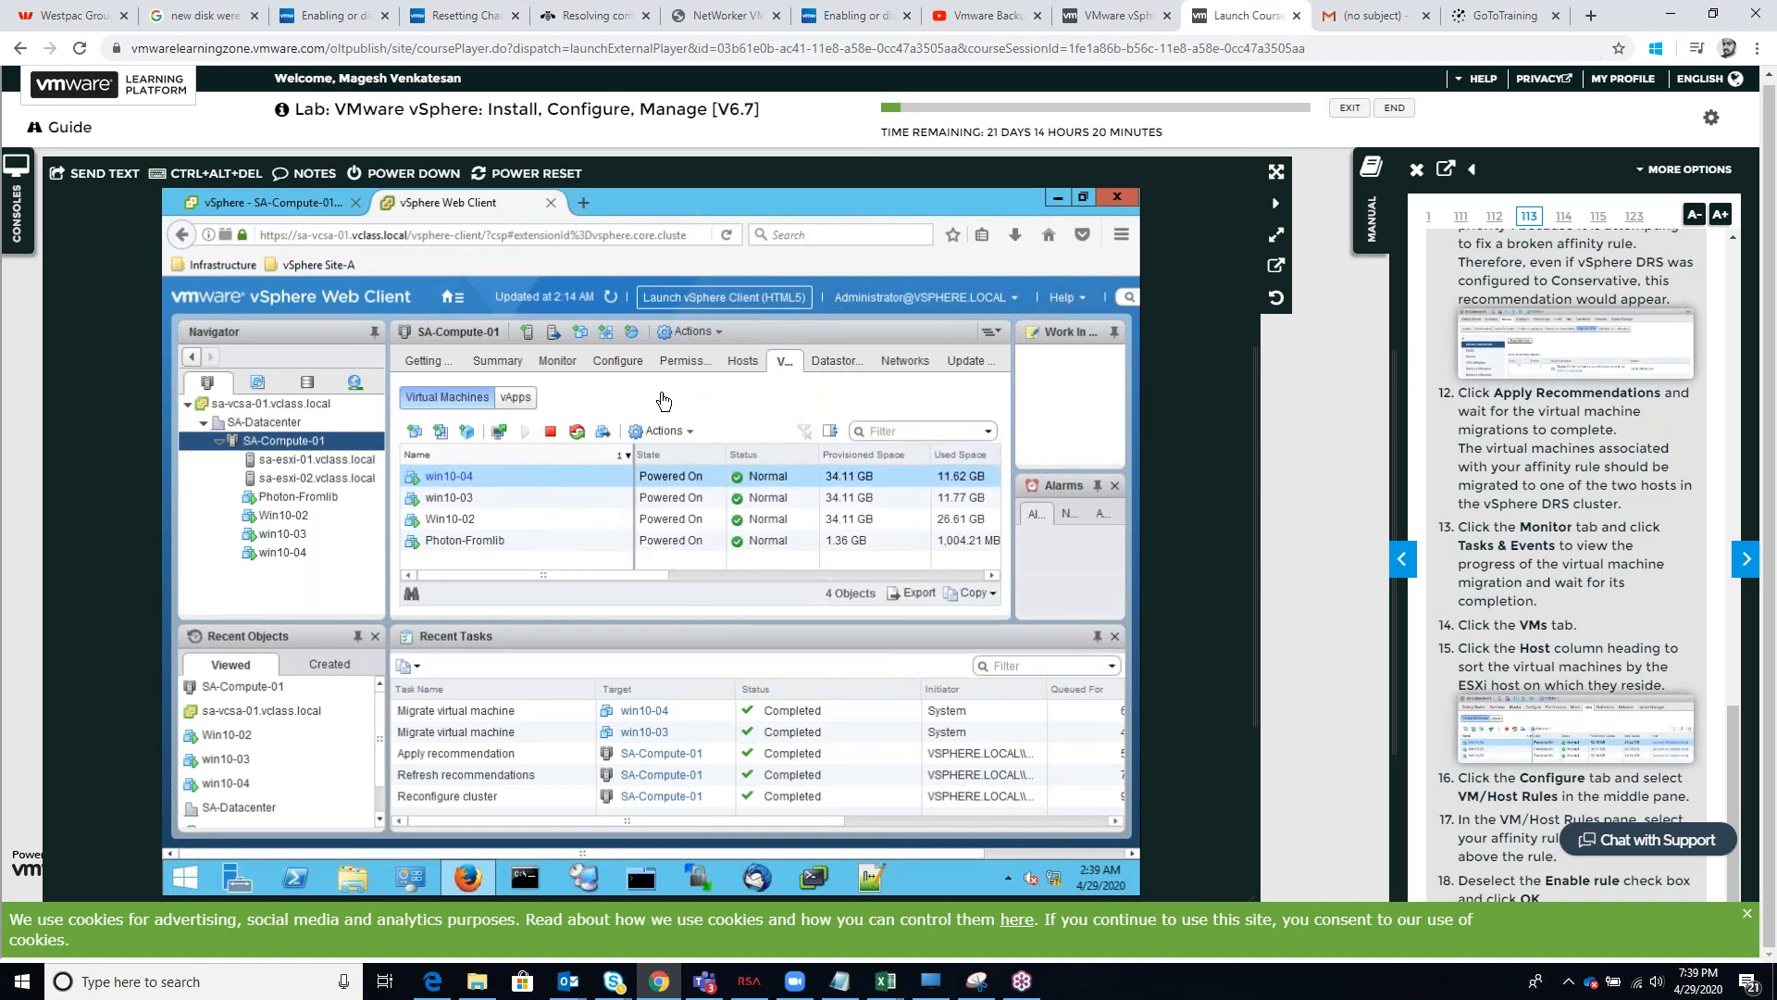
click(740, 362)
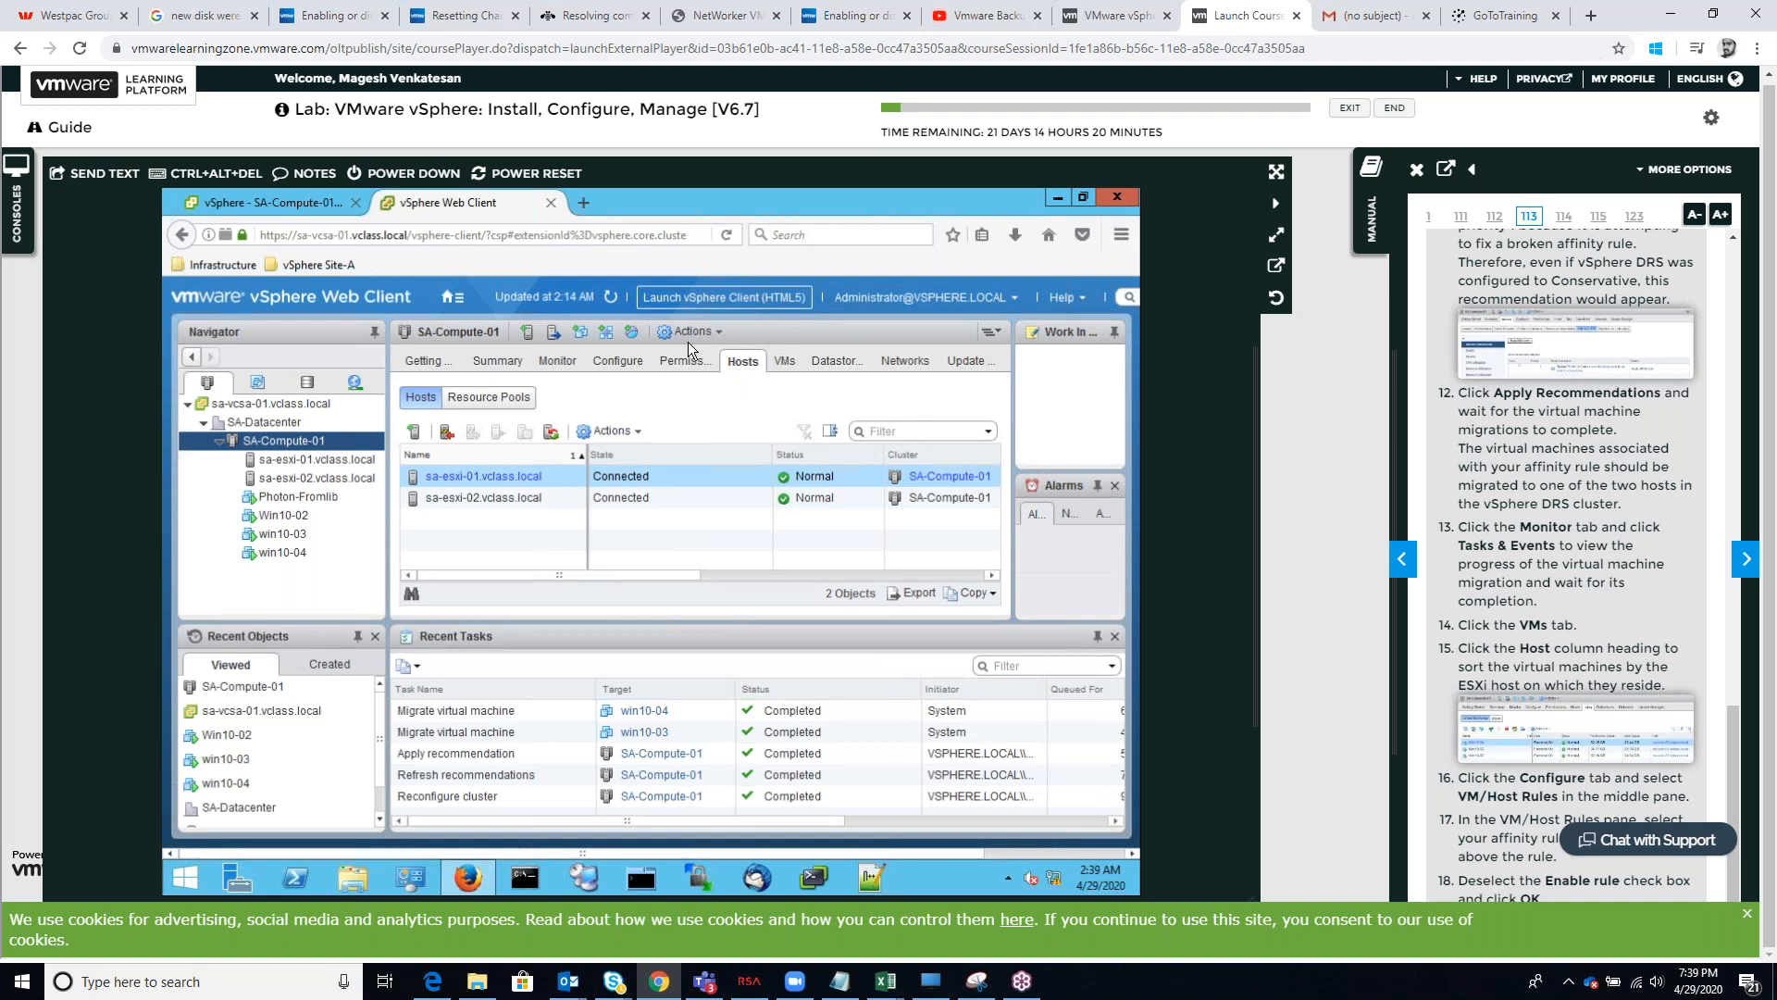
Disable the Colocate-Win10-VMs rule in the cluster's VM/Host Rules, following manual steps 16 to 18, and dismiss the cookie notice
click(618, 363)
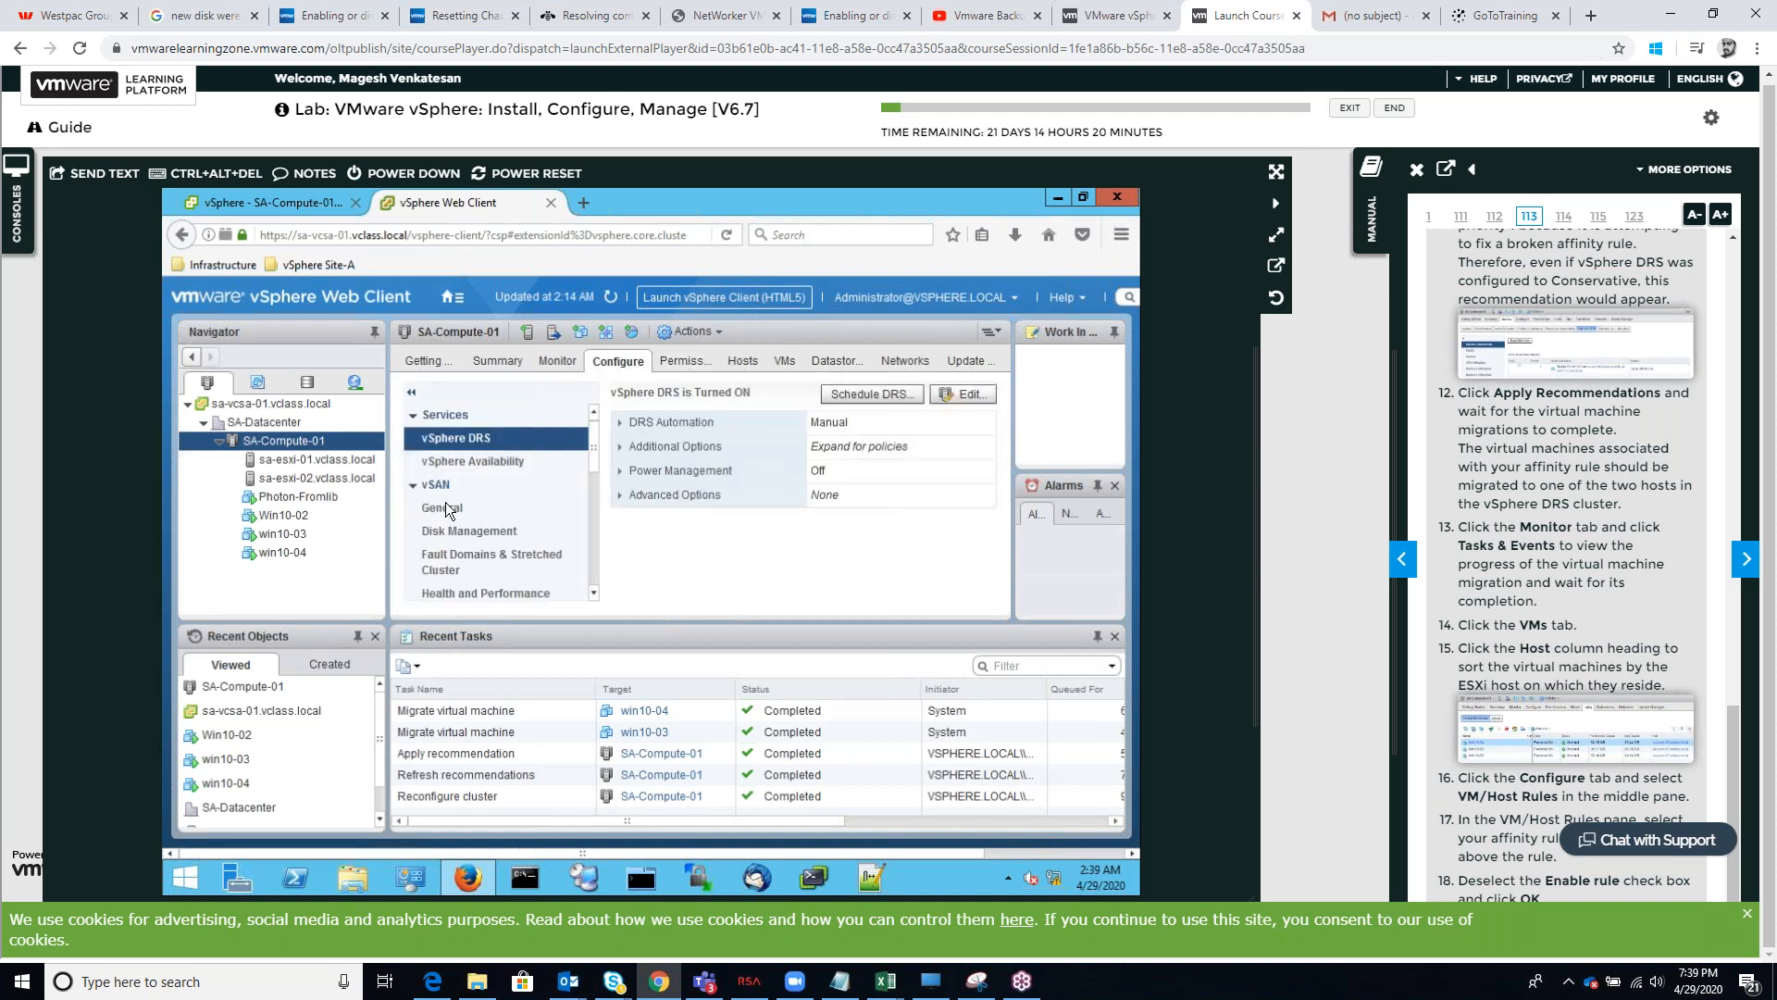
scroll(485, 508, down, 5)
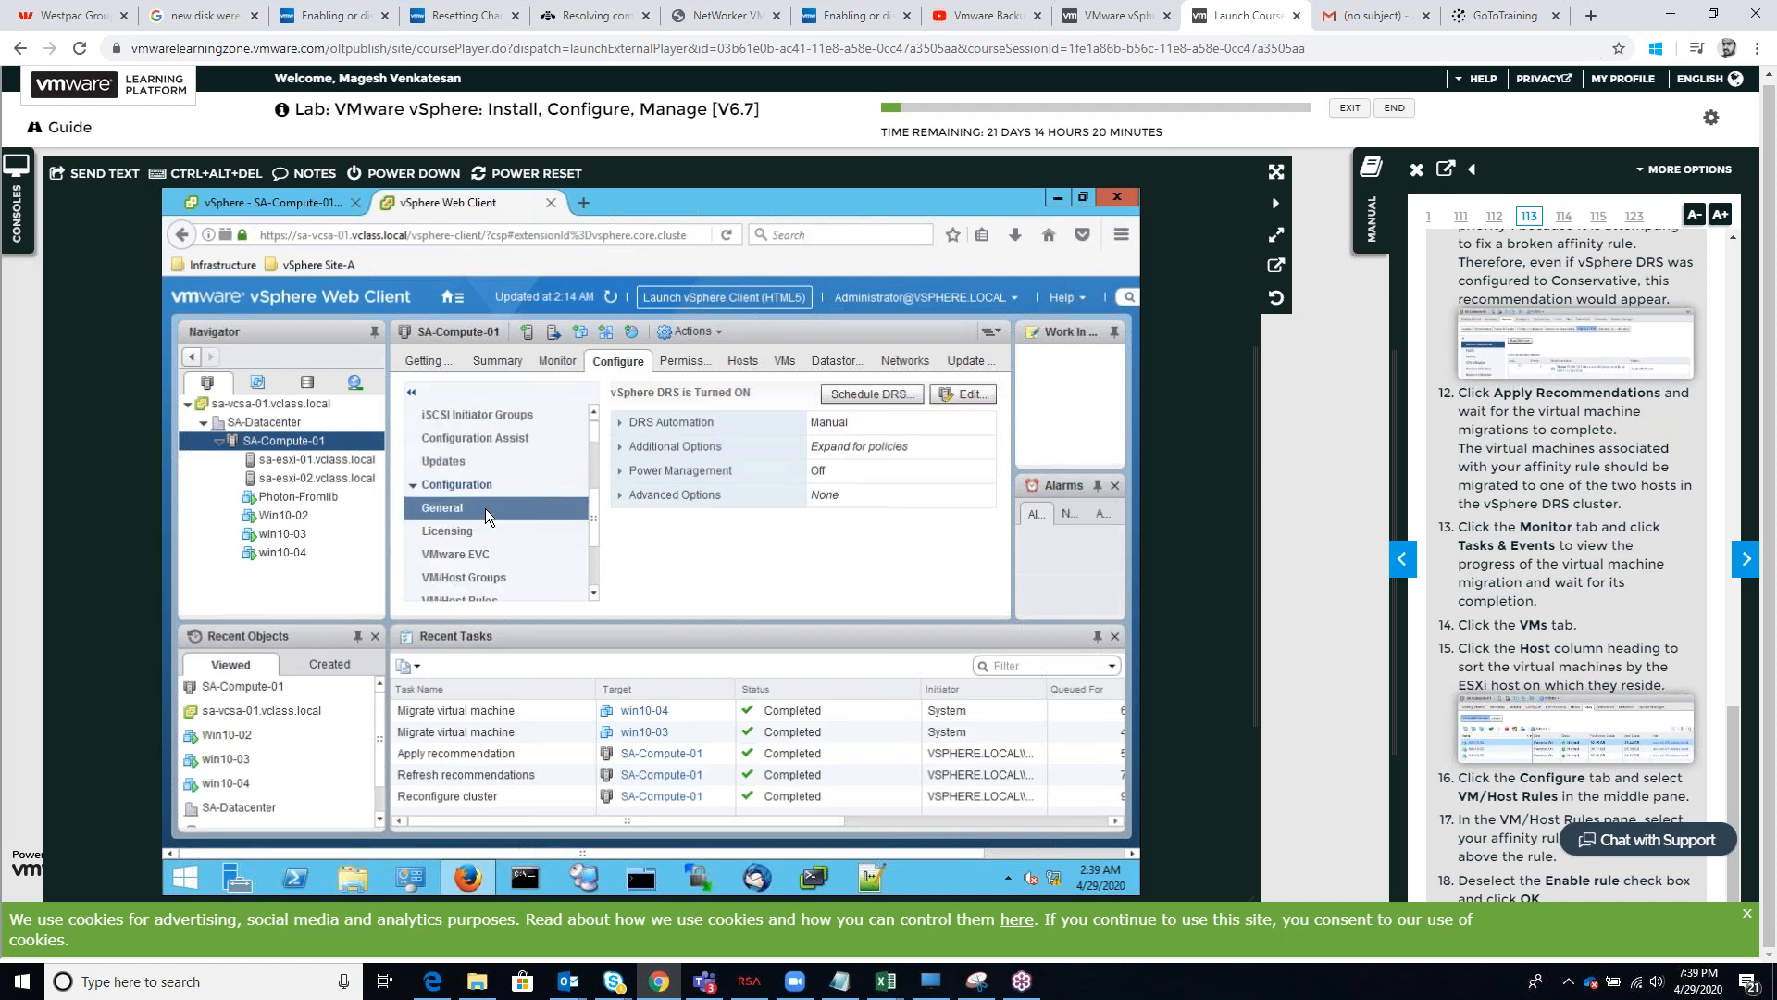
scroll(485, 508, down, 3)
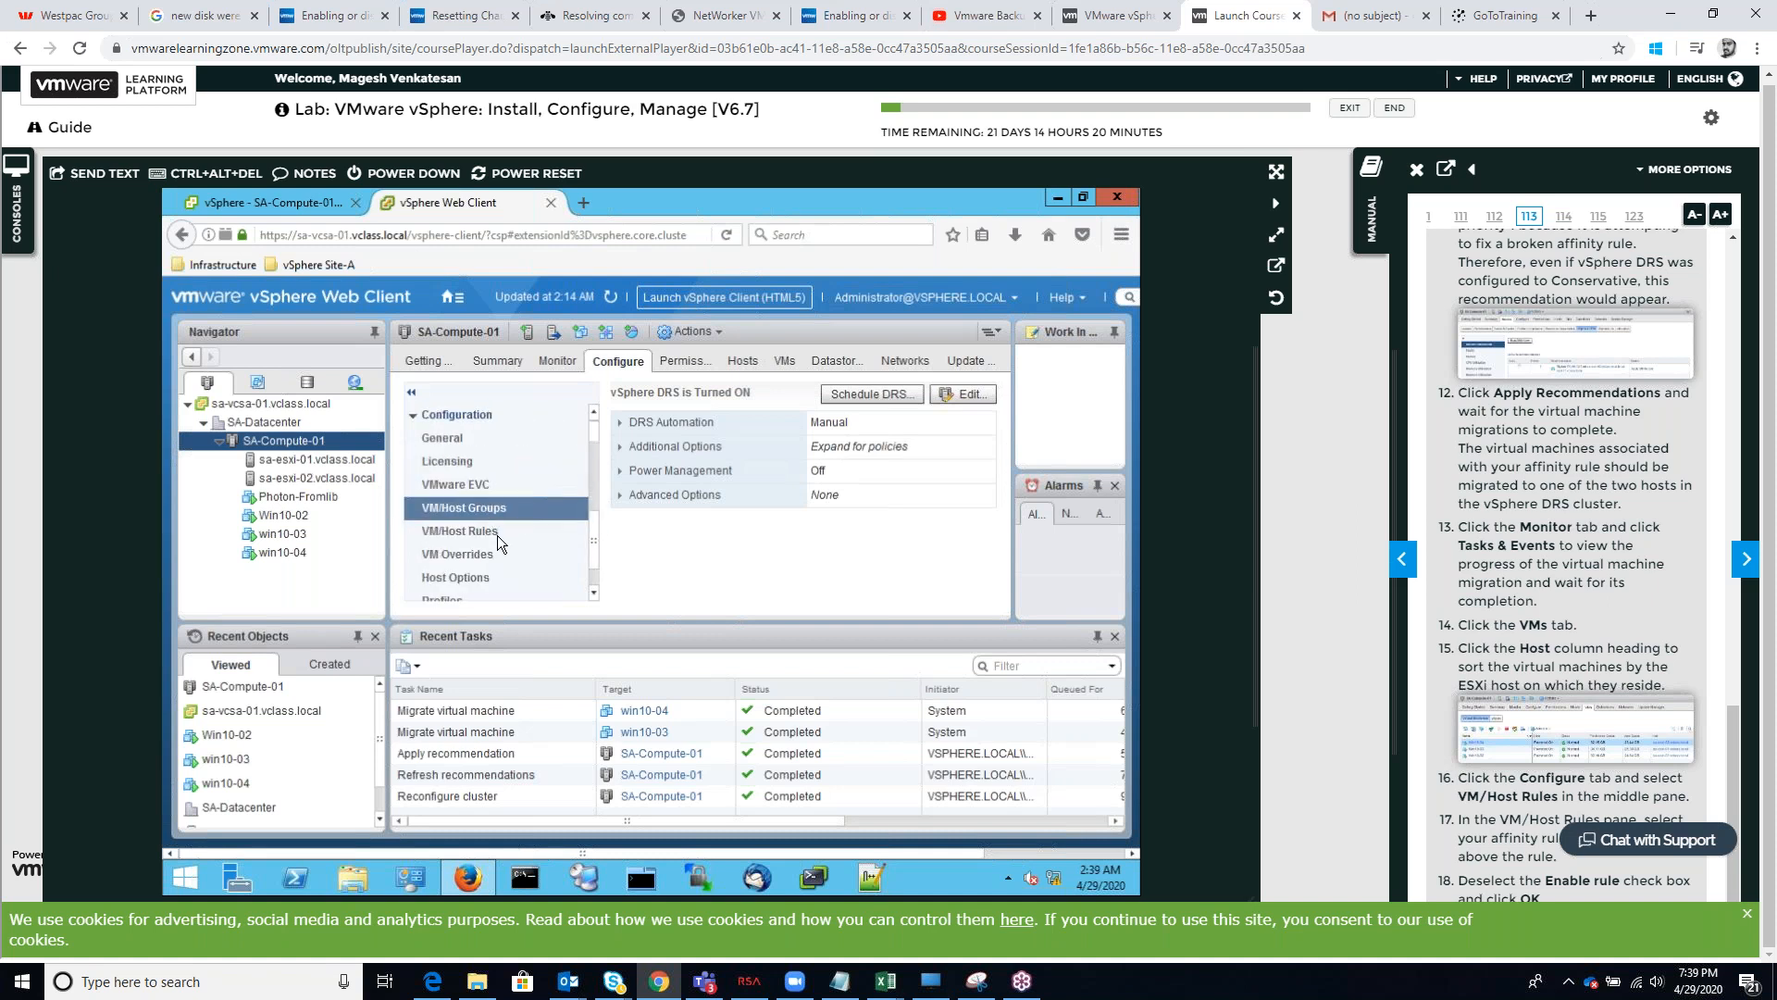
click(497, 535)
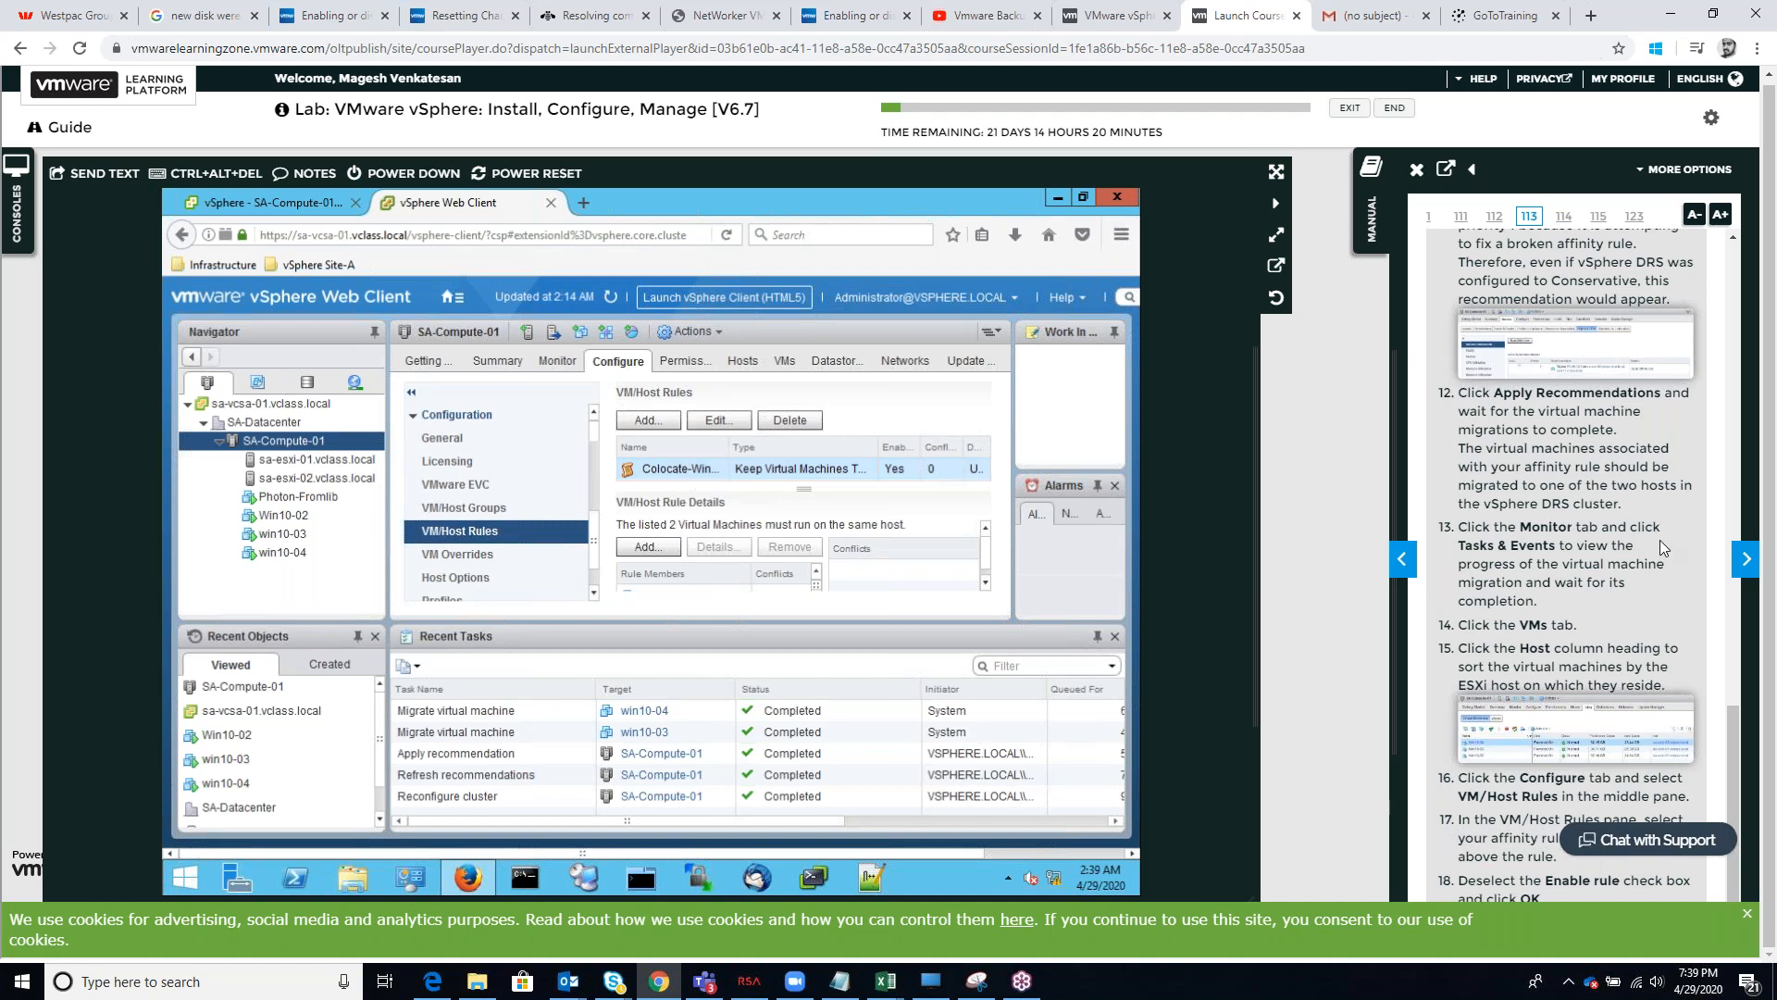
drag(1672, 567, 1664, 602)
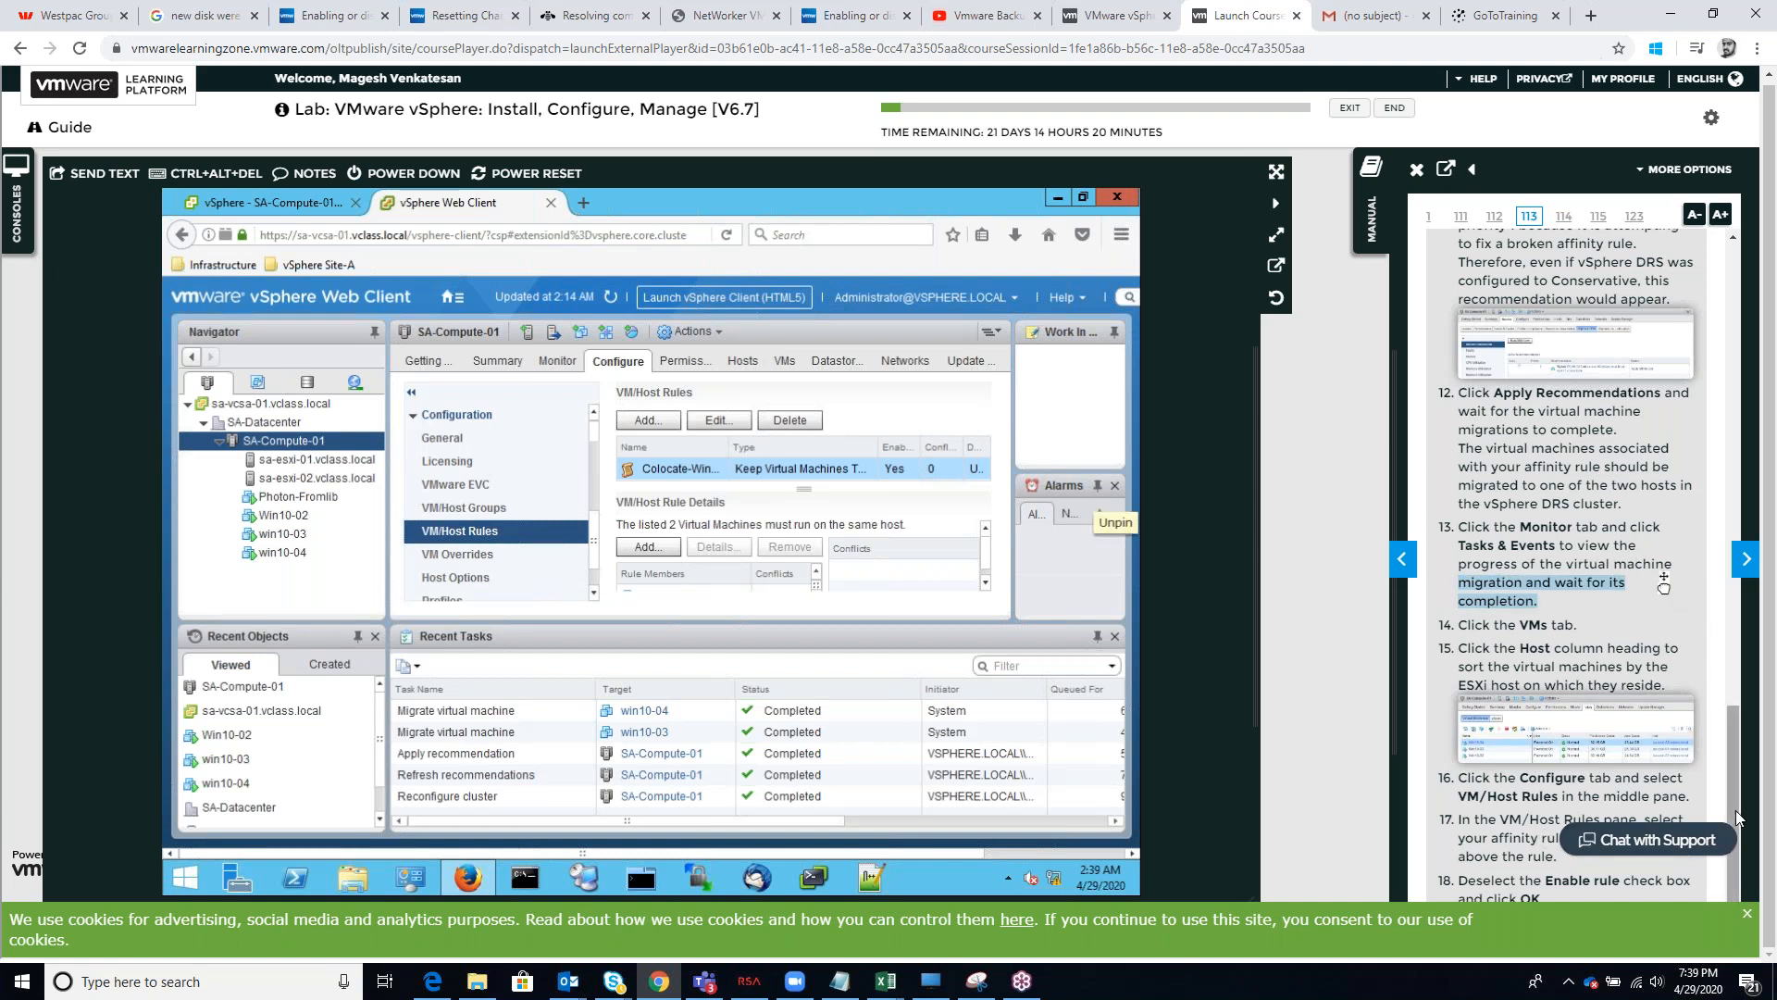
click(1747, 914)
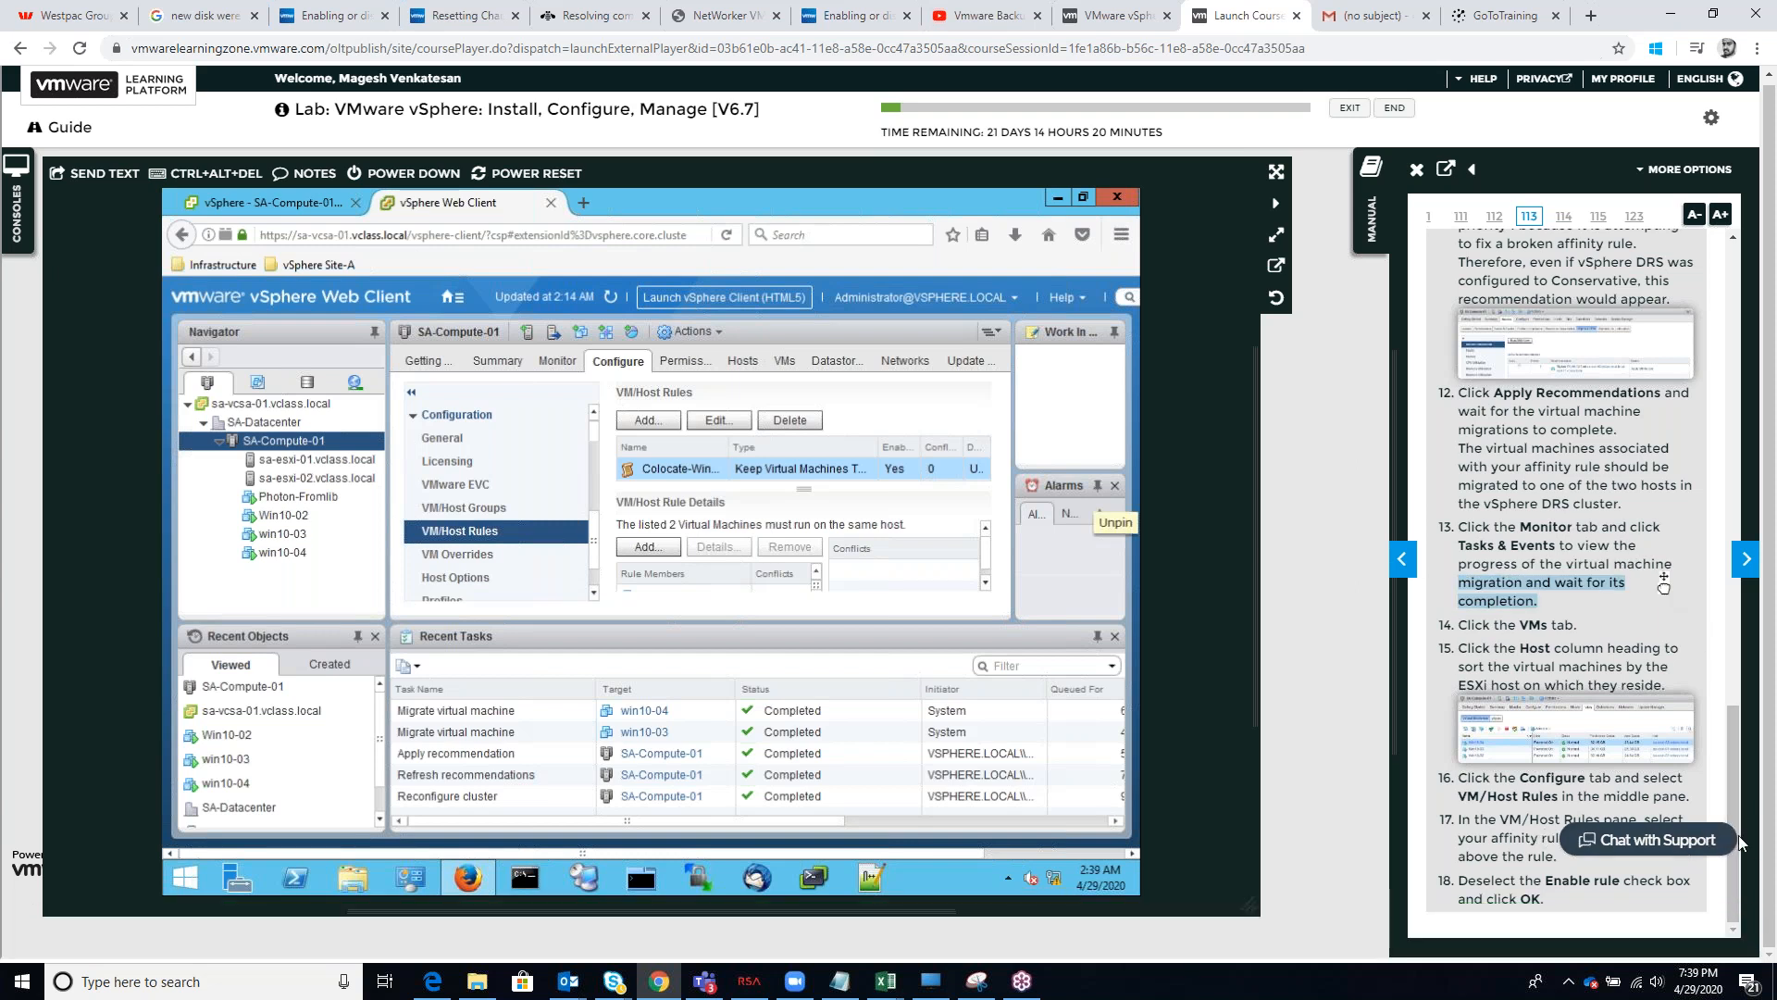
click(1638, 798)
mouse_move(1737, 775)
mouse_down()
mouse_move(1735, 715)
mouse_move(1731, 748)
mouse_up()
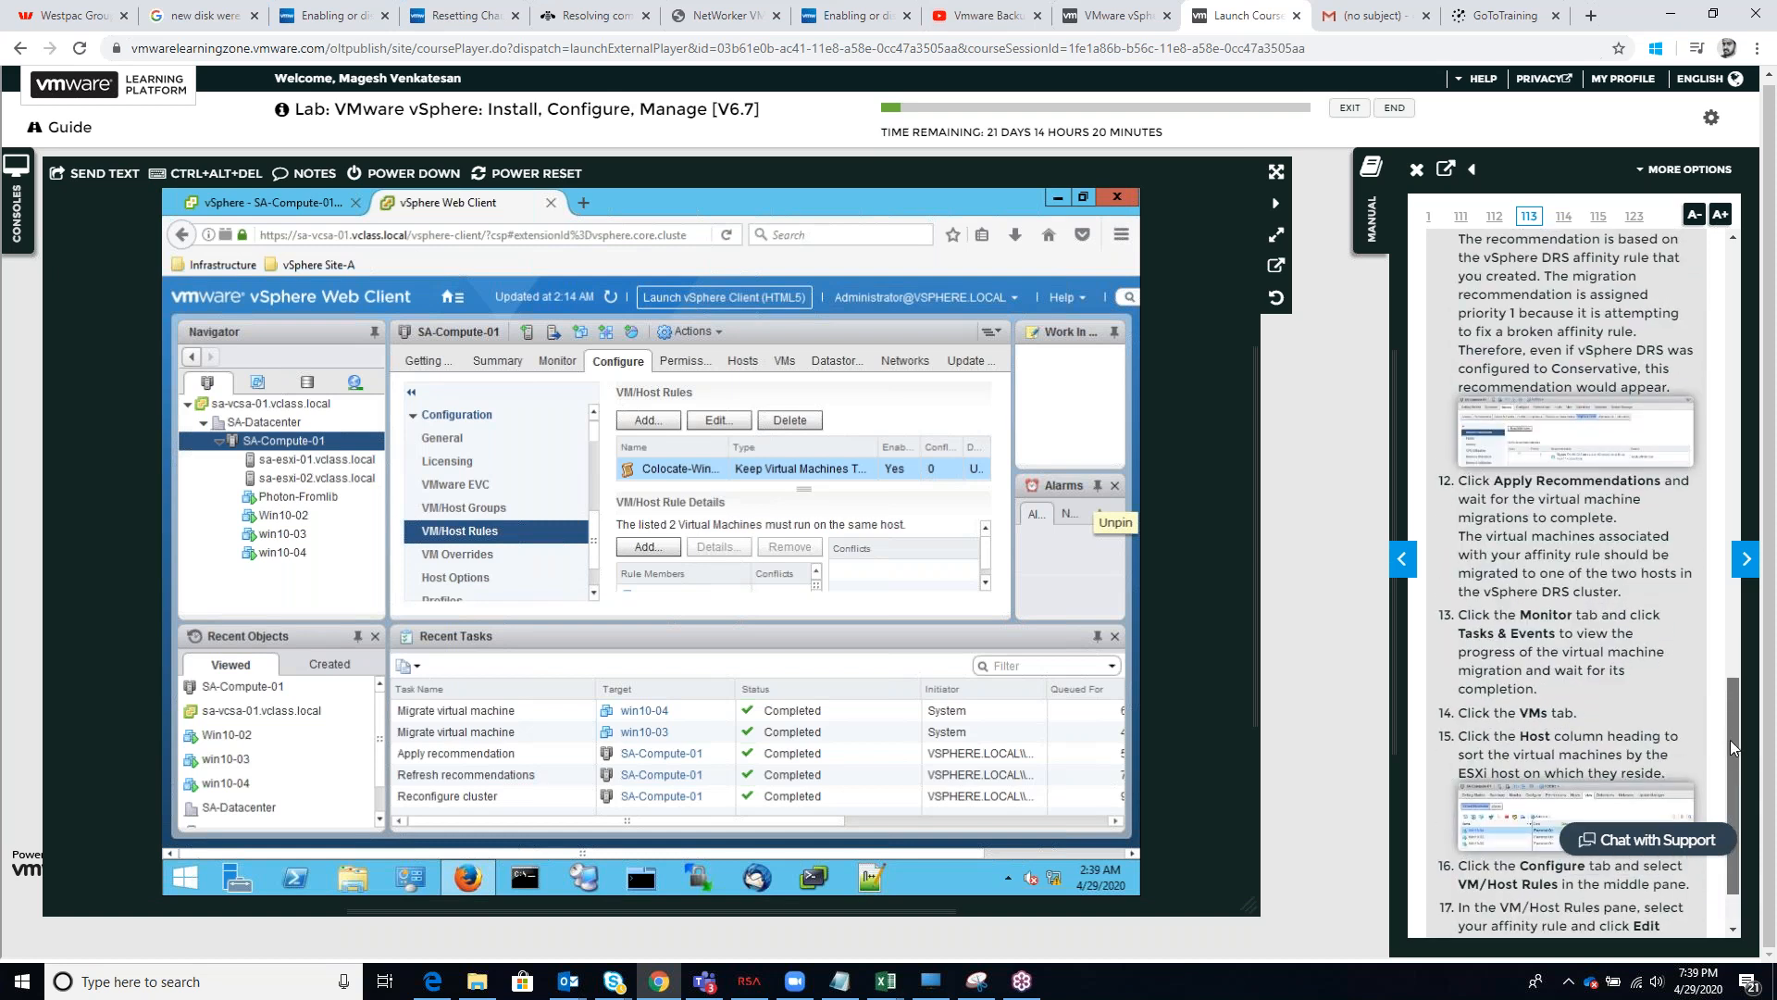
drag(1729, 746, 1729, 761)
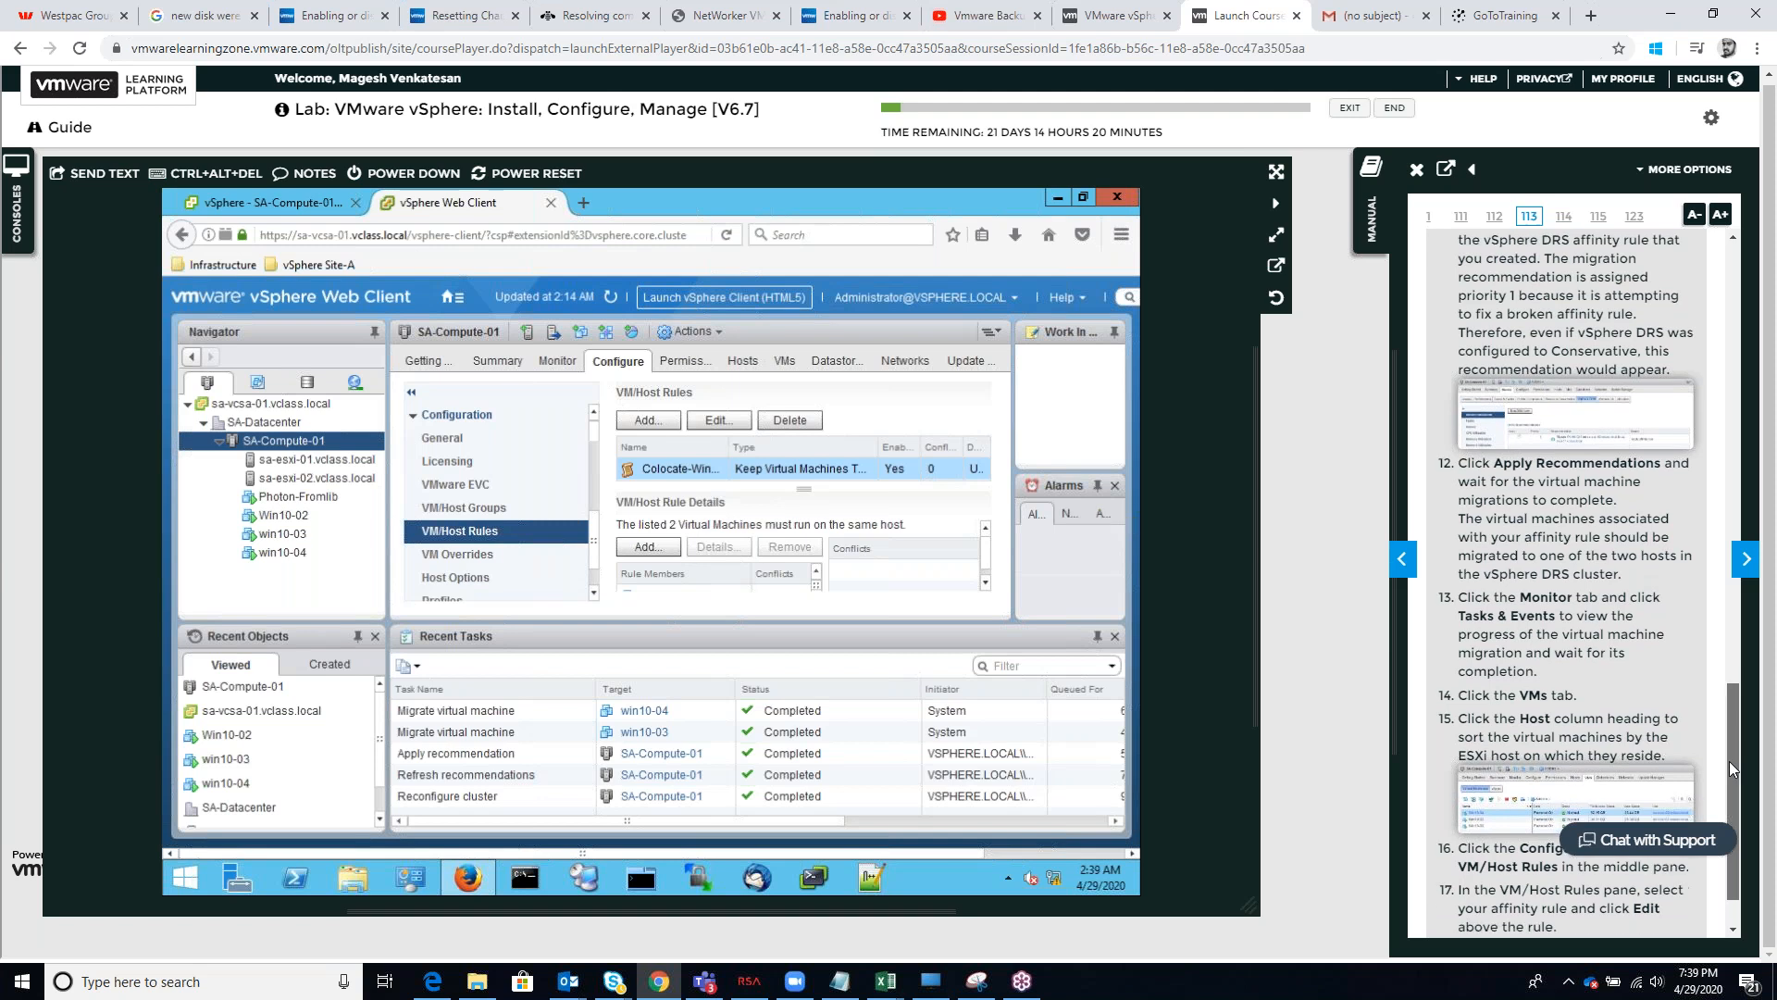
click(739, 423)
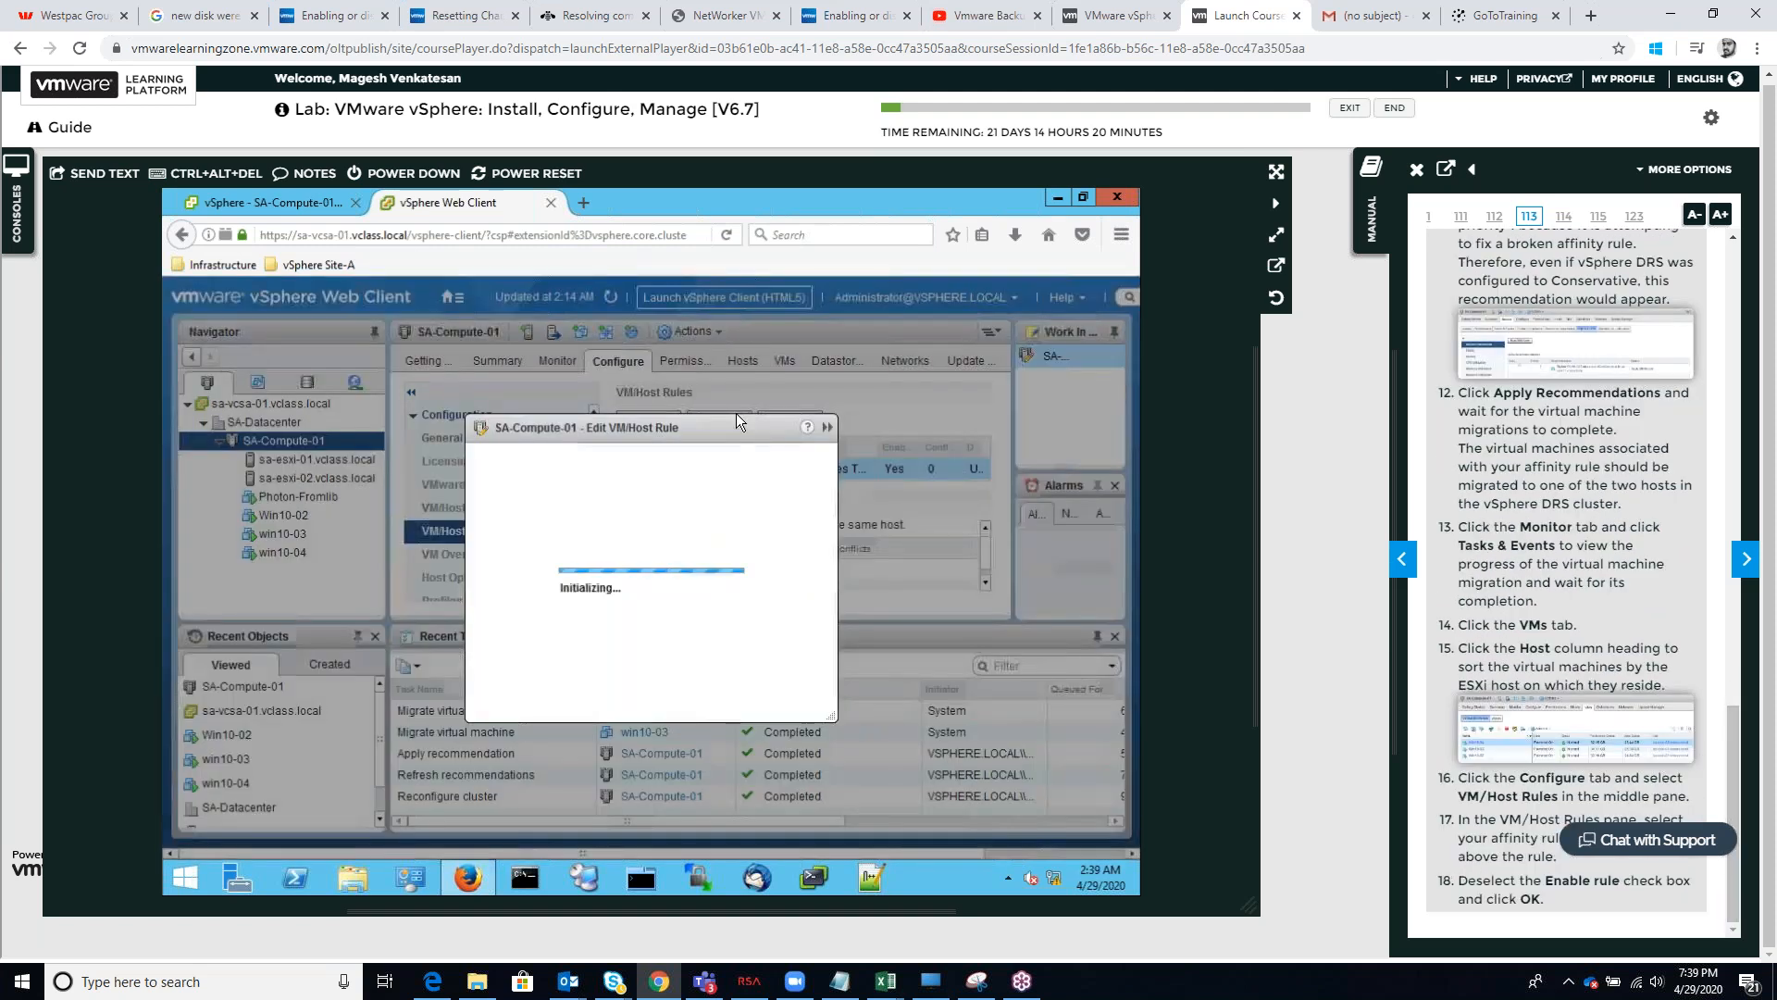
click(485, 414)
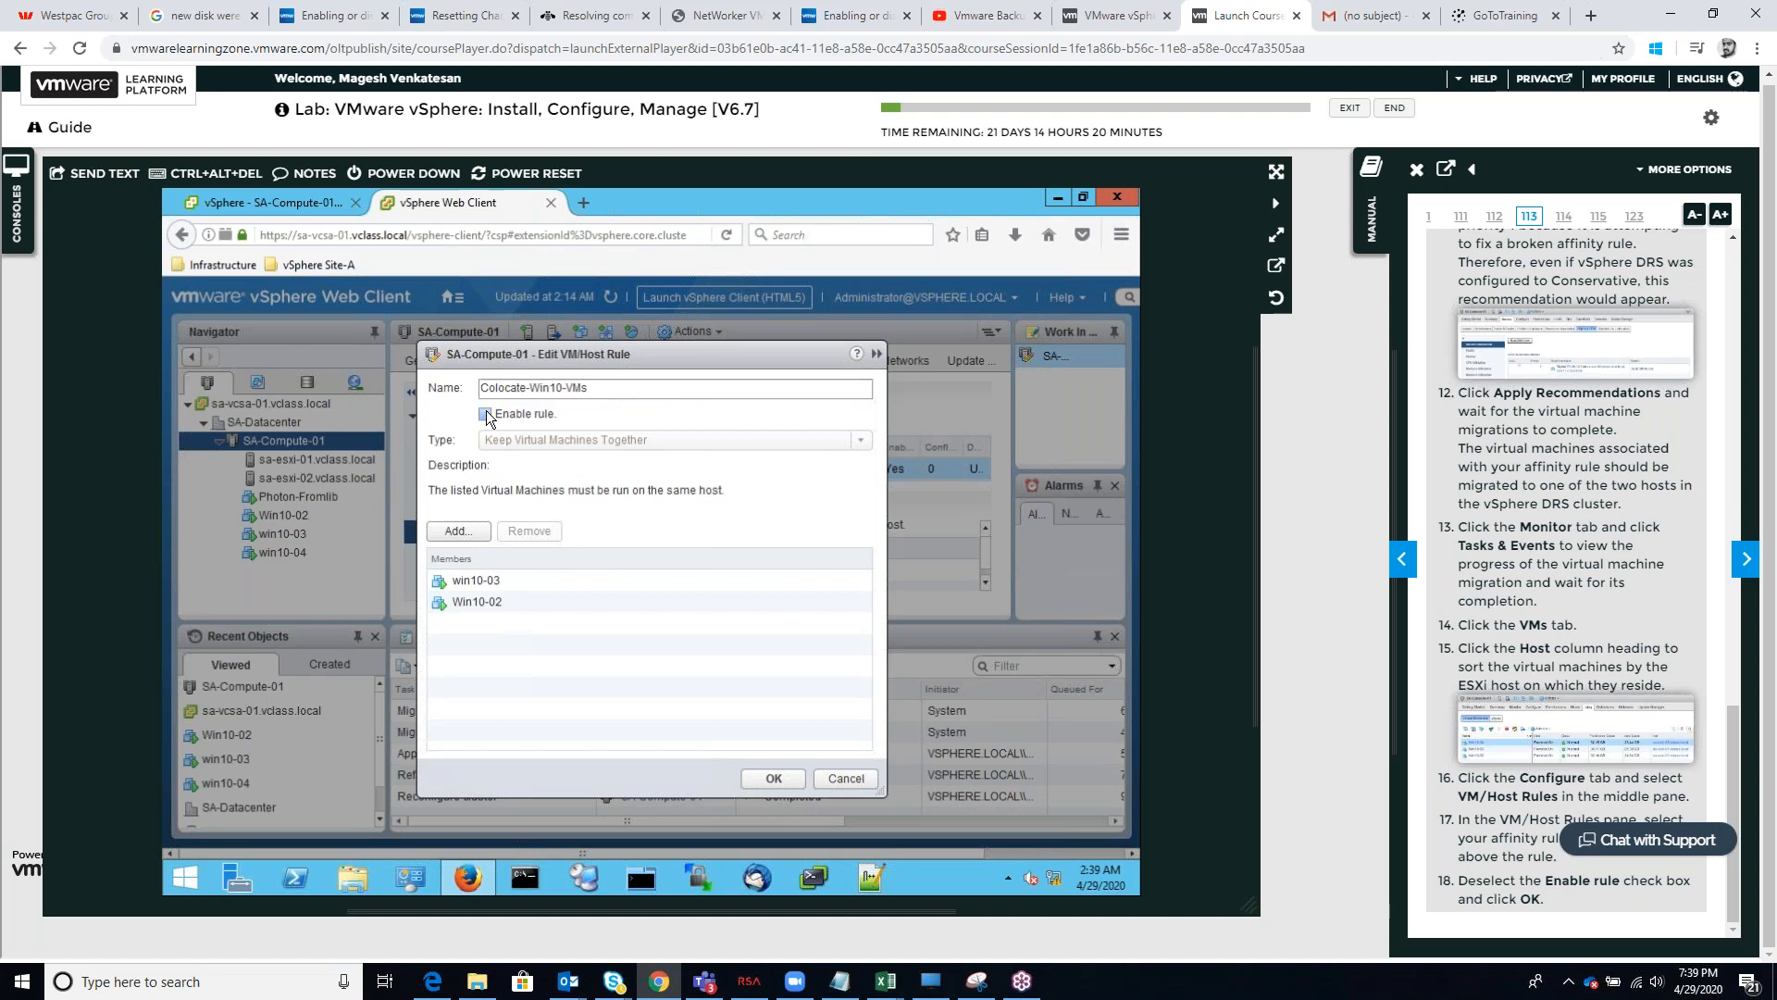
click(774, 780)
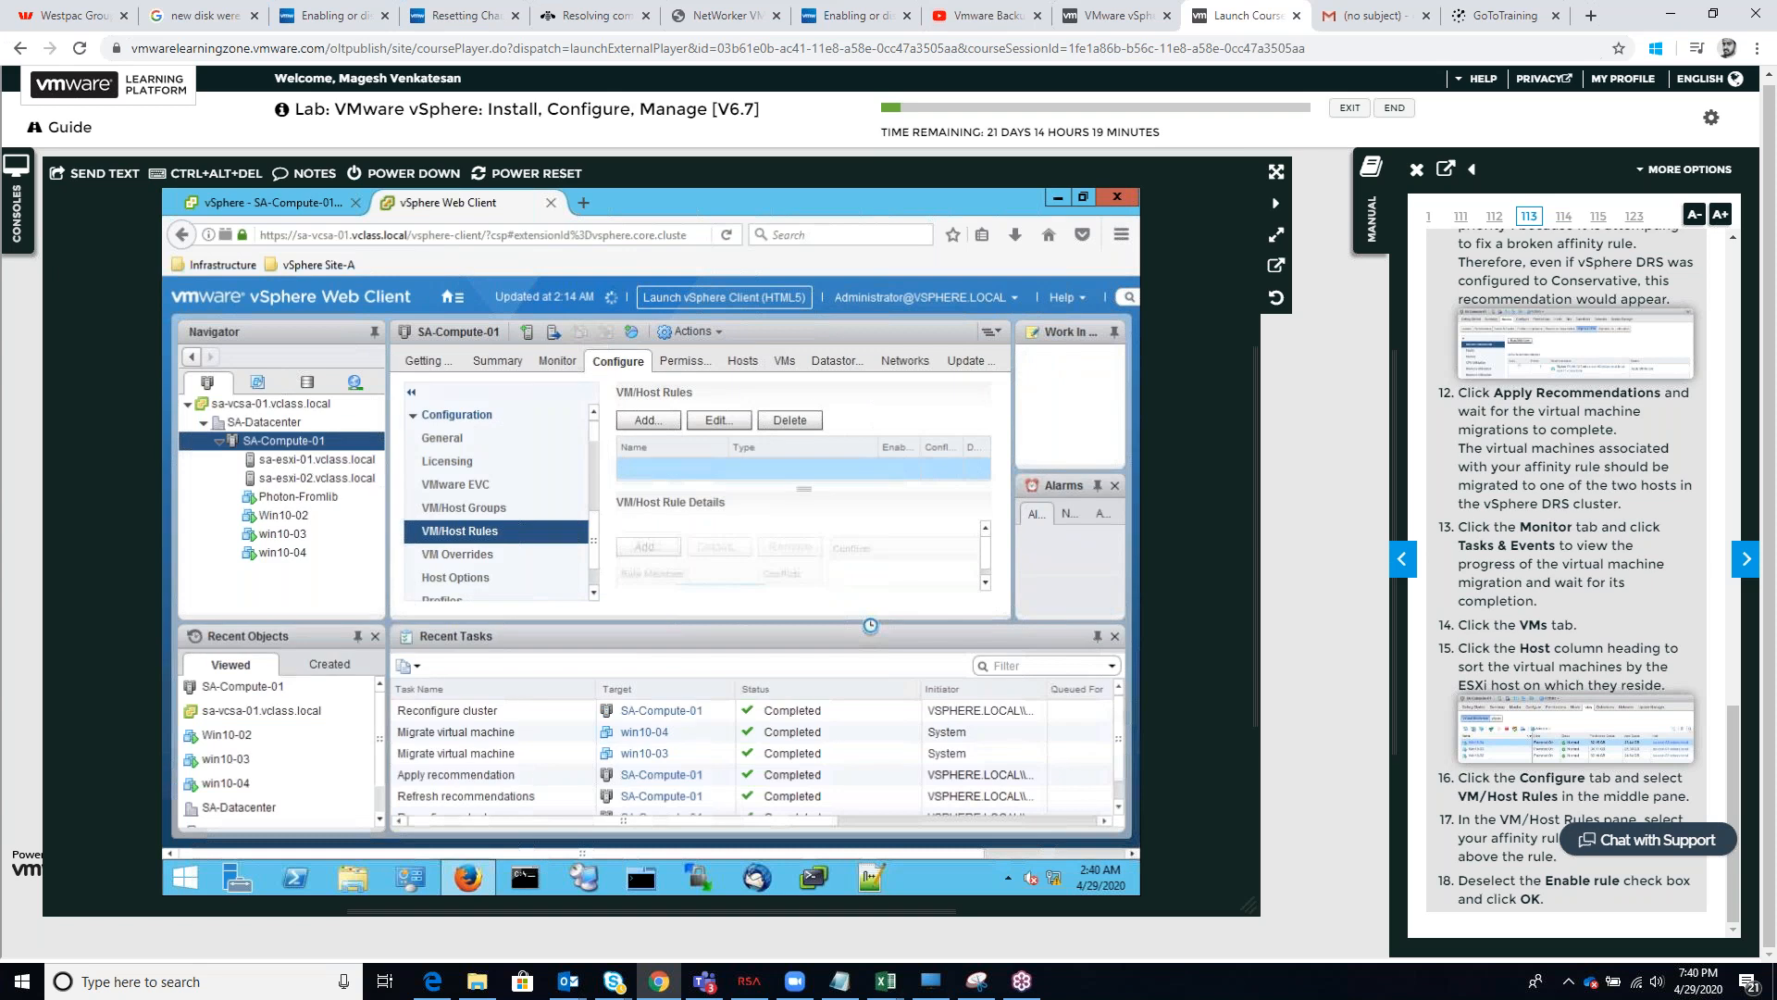
Advance the manual to Task 5 and start a new VM/Host rule named "Seperate Virtual Machines"
click(1746, 559)
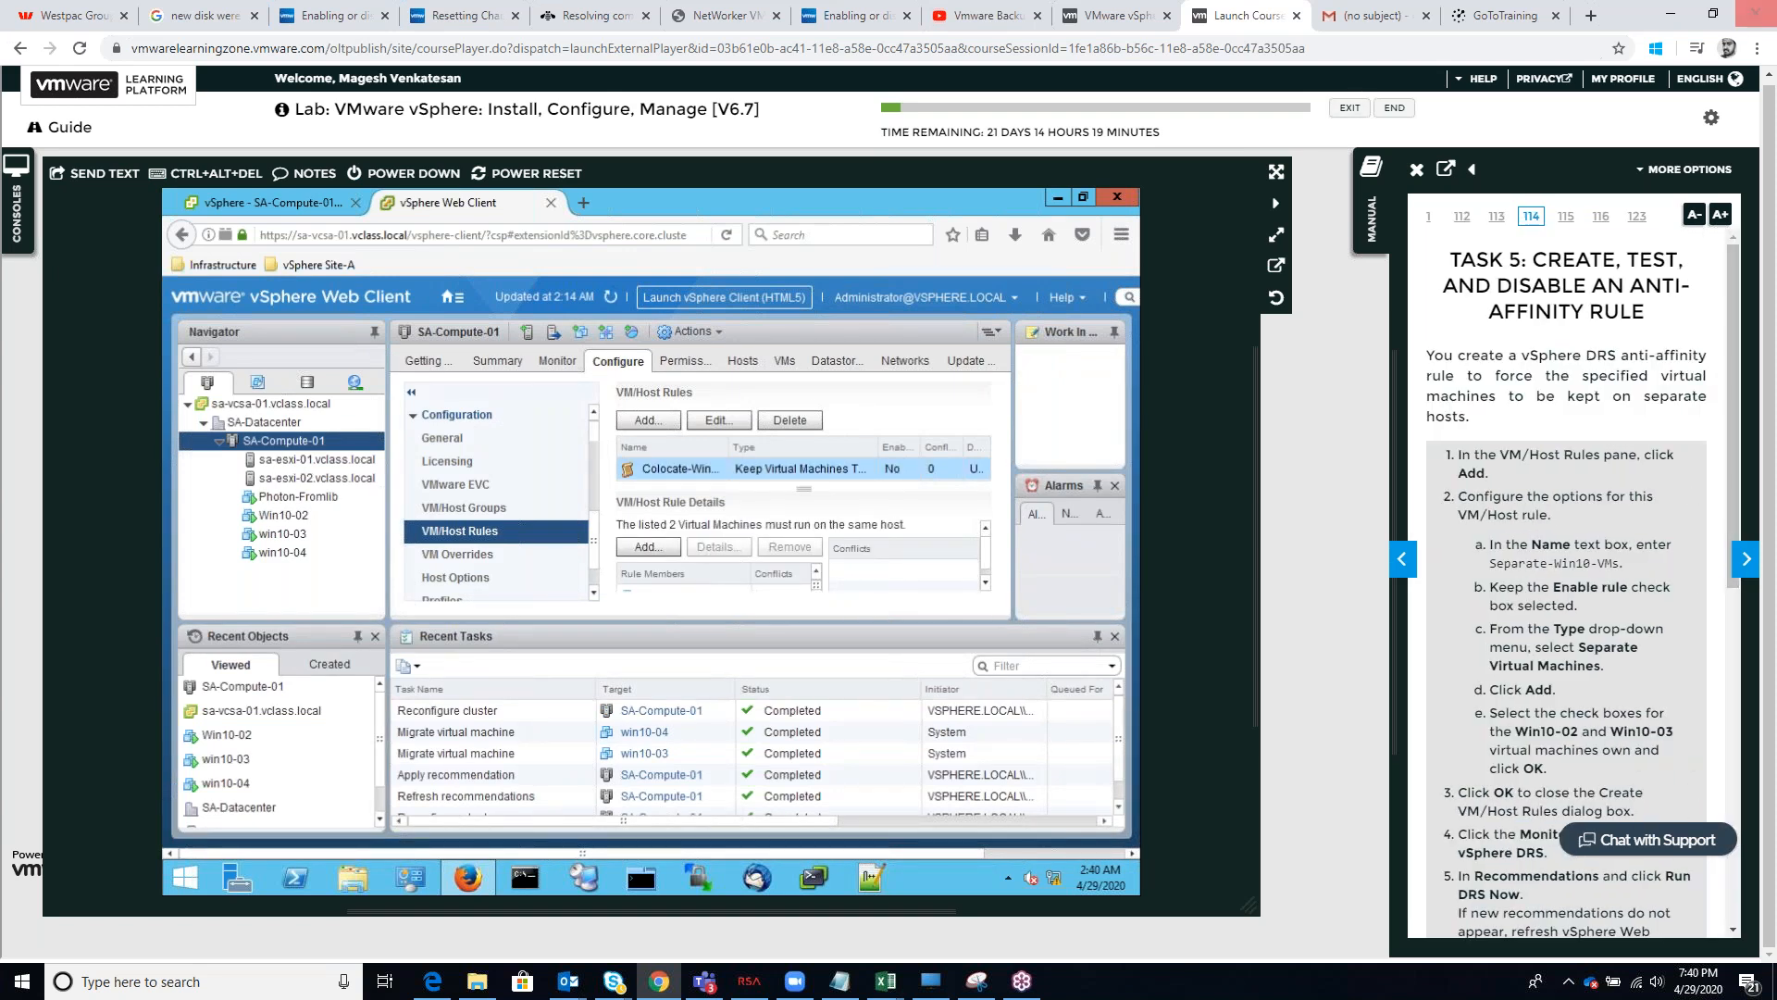
click(293, 716)
click(658, 421)
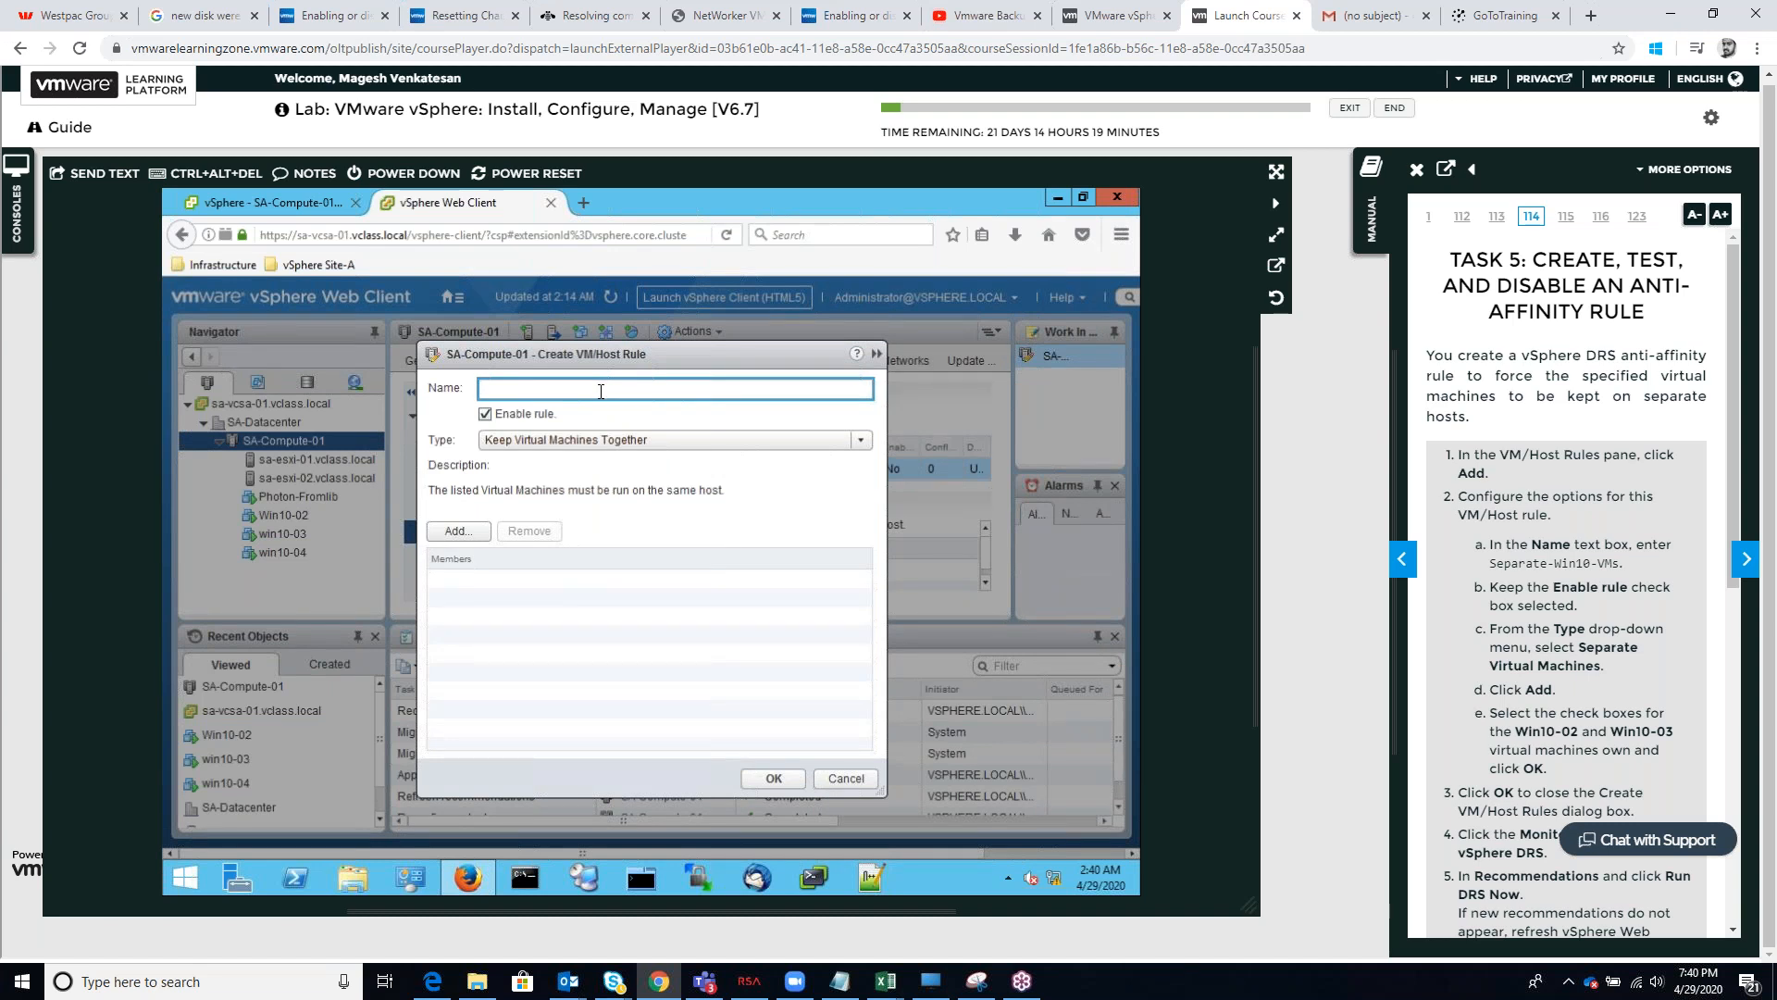
text(Seperate Virtual Machines)
Add win10-03 and win10-04 as members of the new rule, check the manual's Task 5 steps and save the rule
click(446, 537)
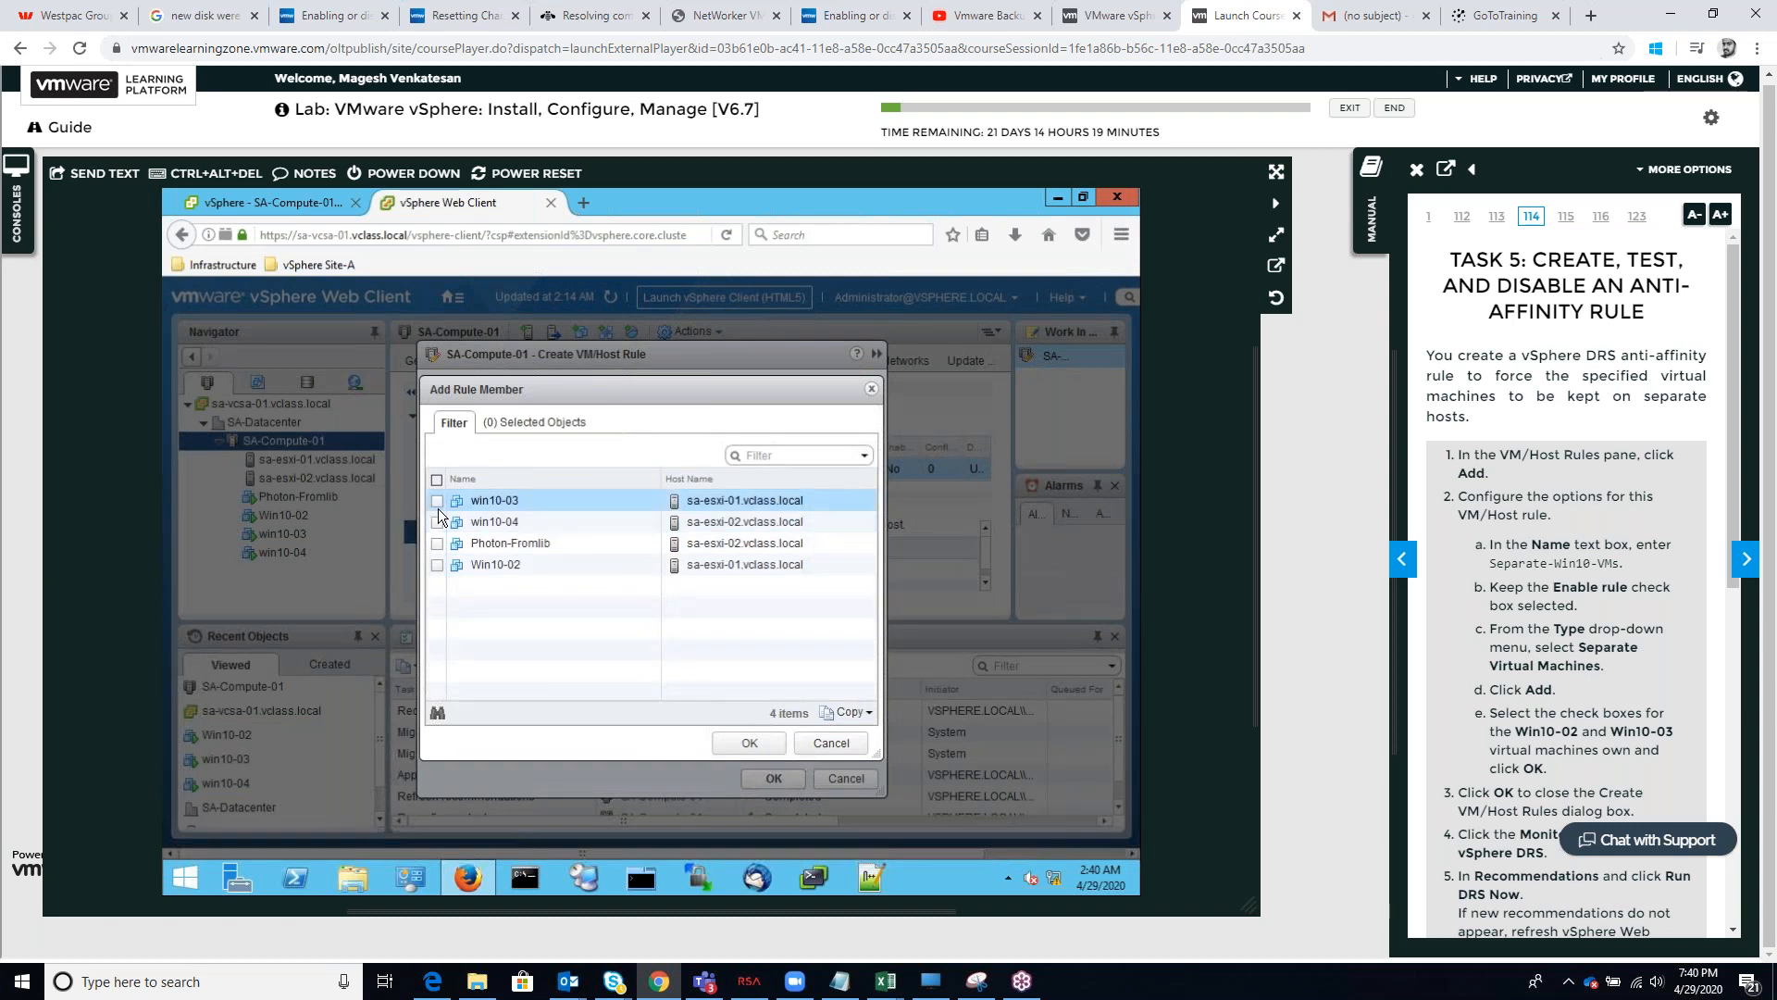
click(436, 502)
click(437, 524)
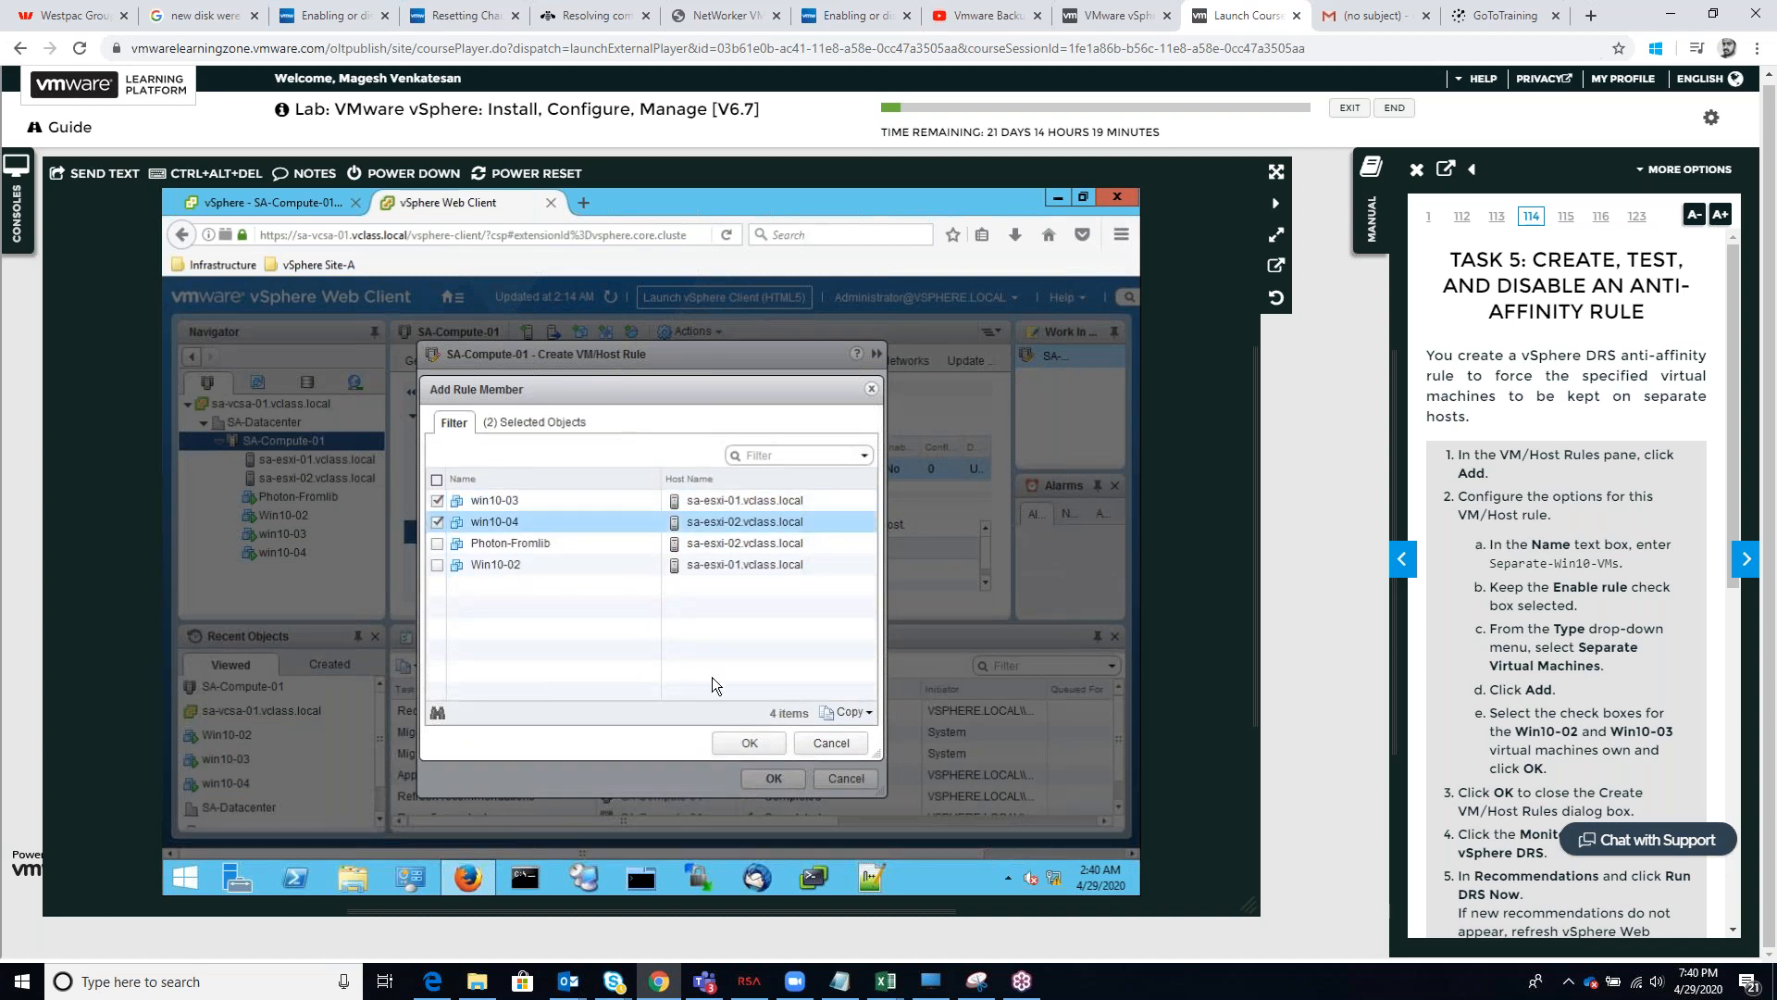
click(749, 742)
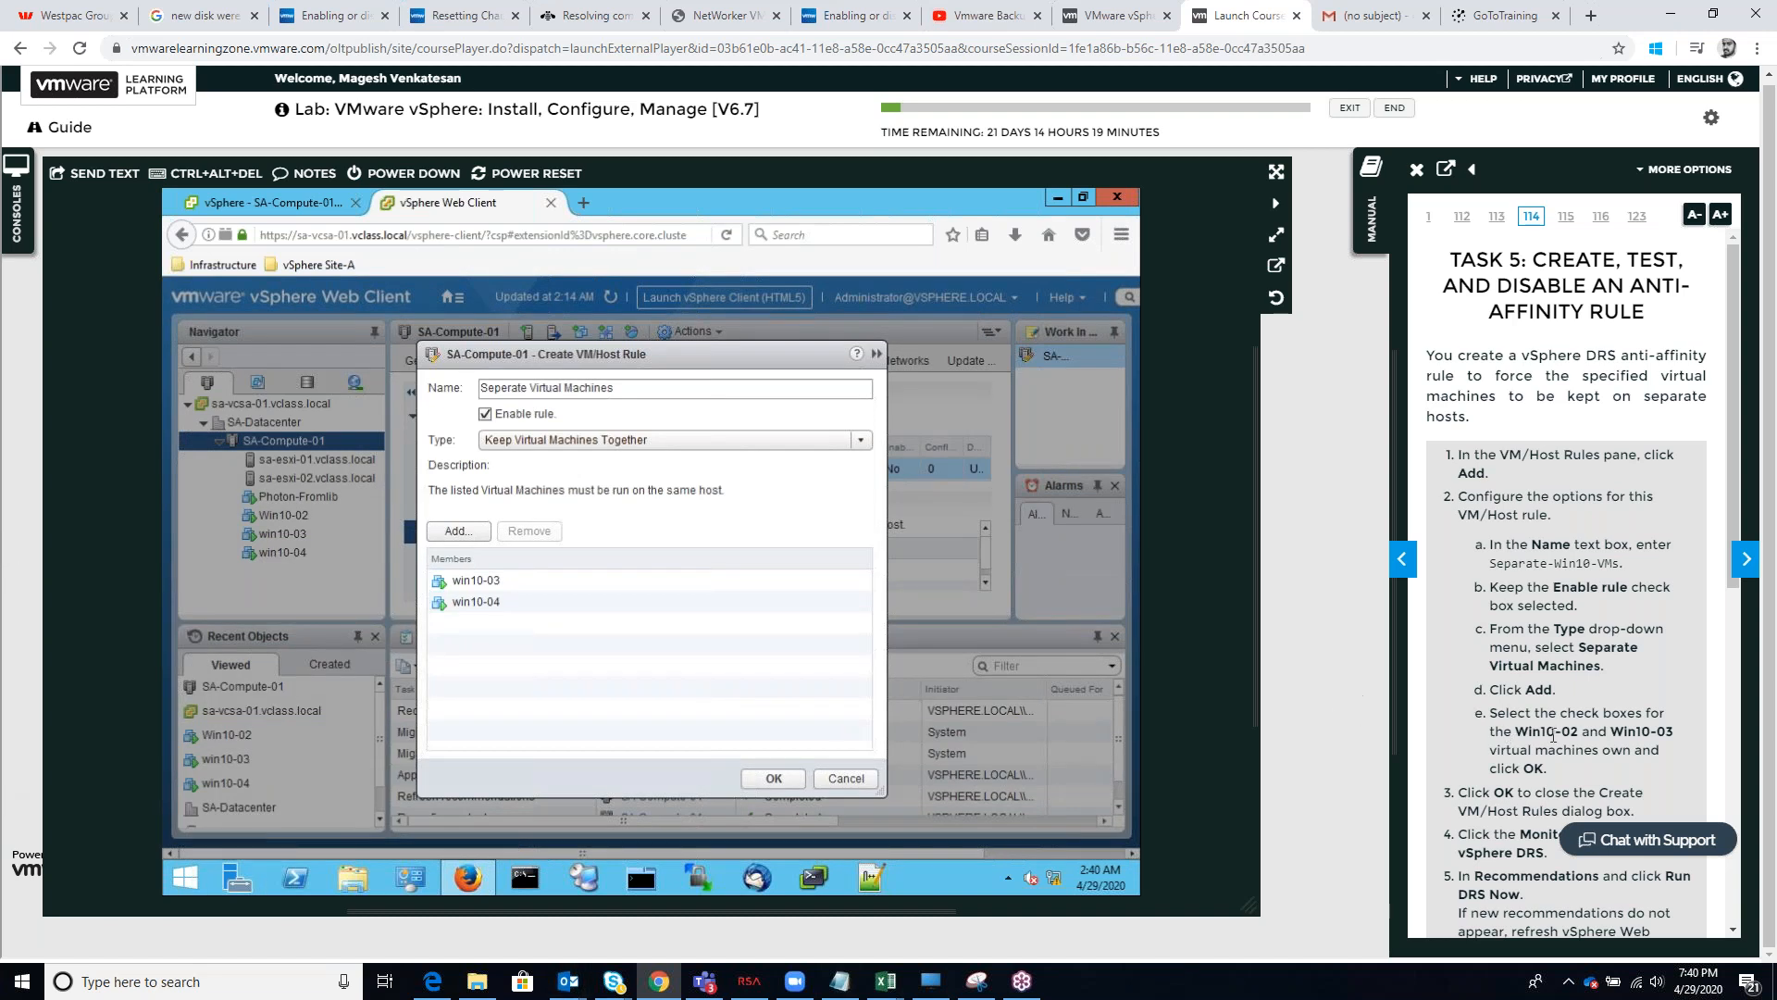
scroll(1510, 738, down, 1)
scroll(1565, 648, down, 3)
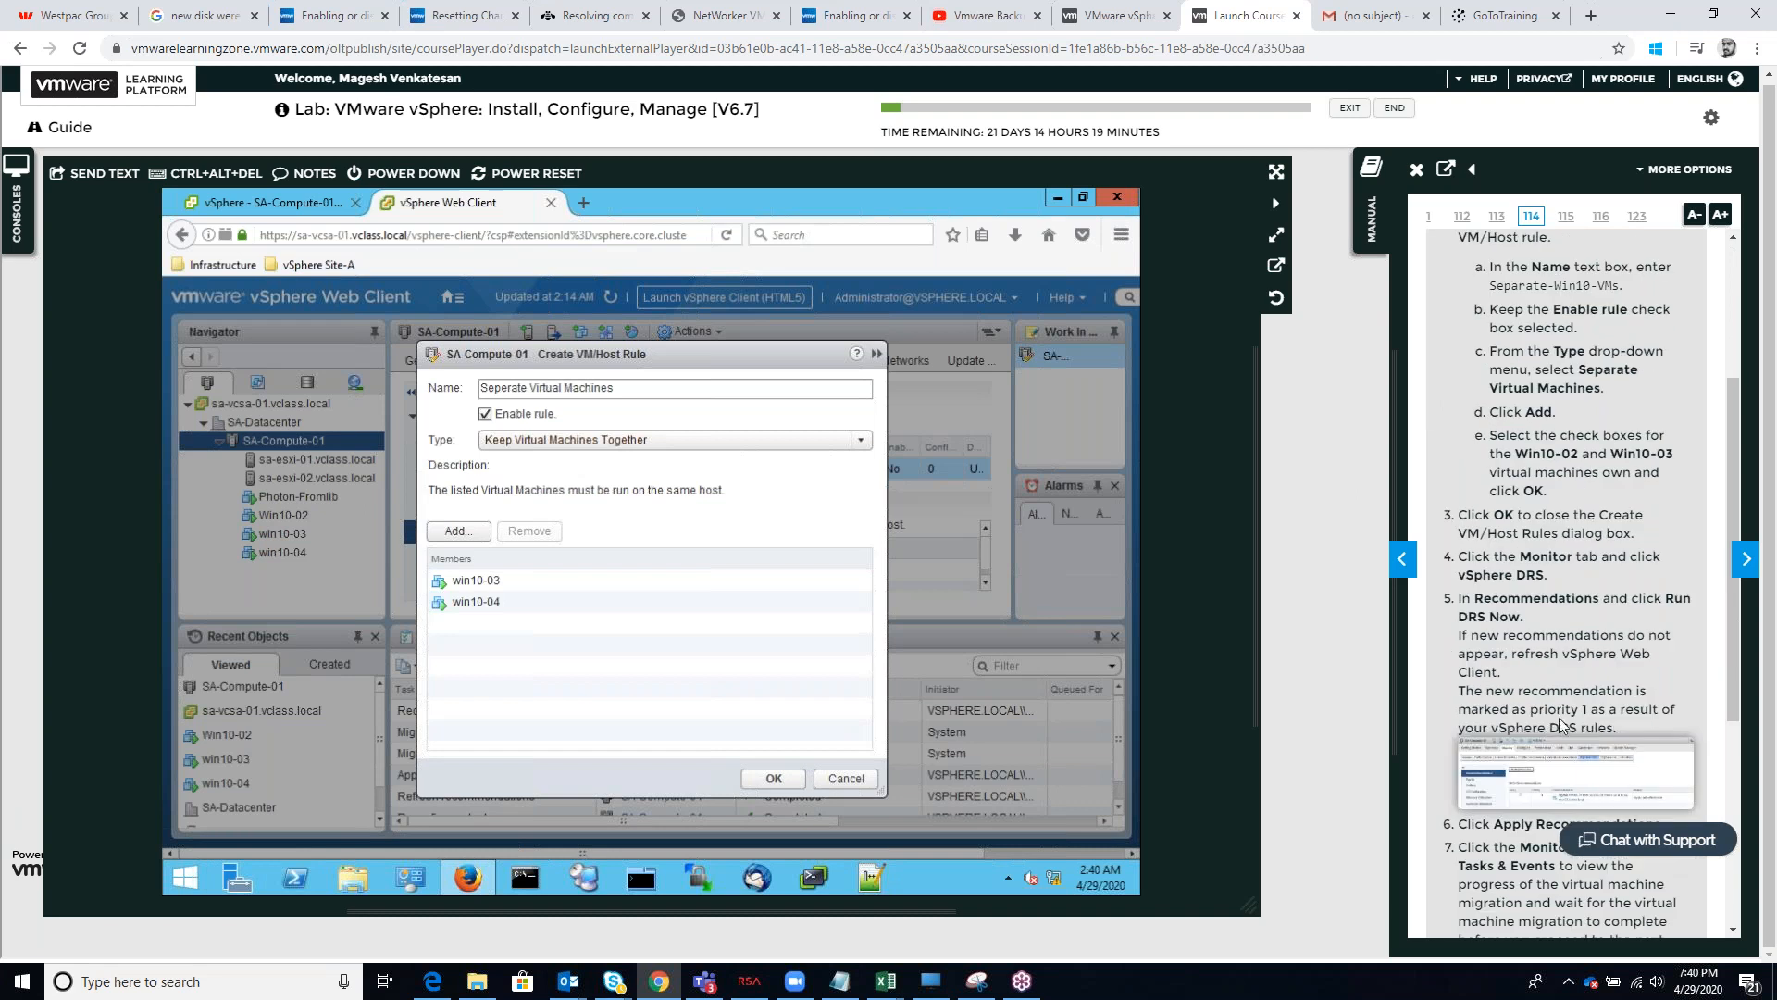
click(769, 778)
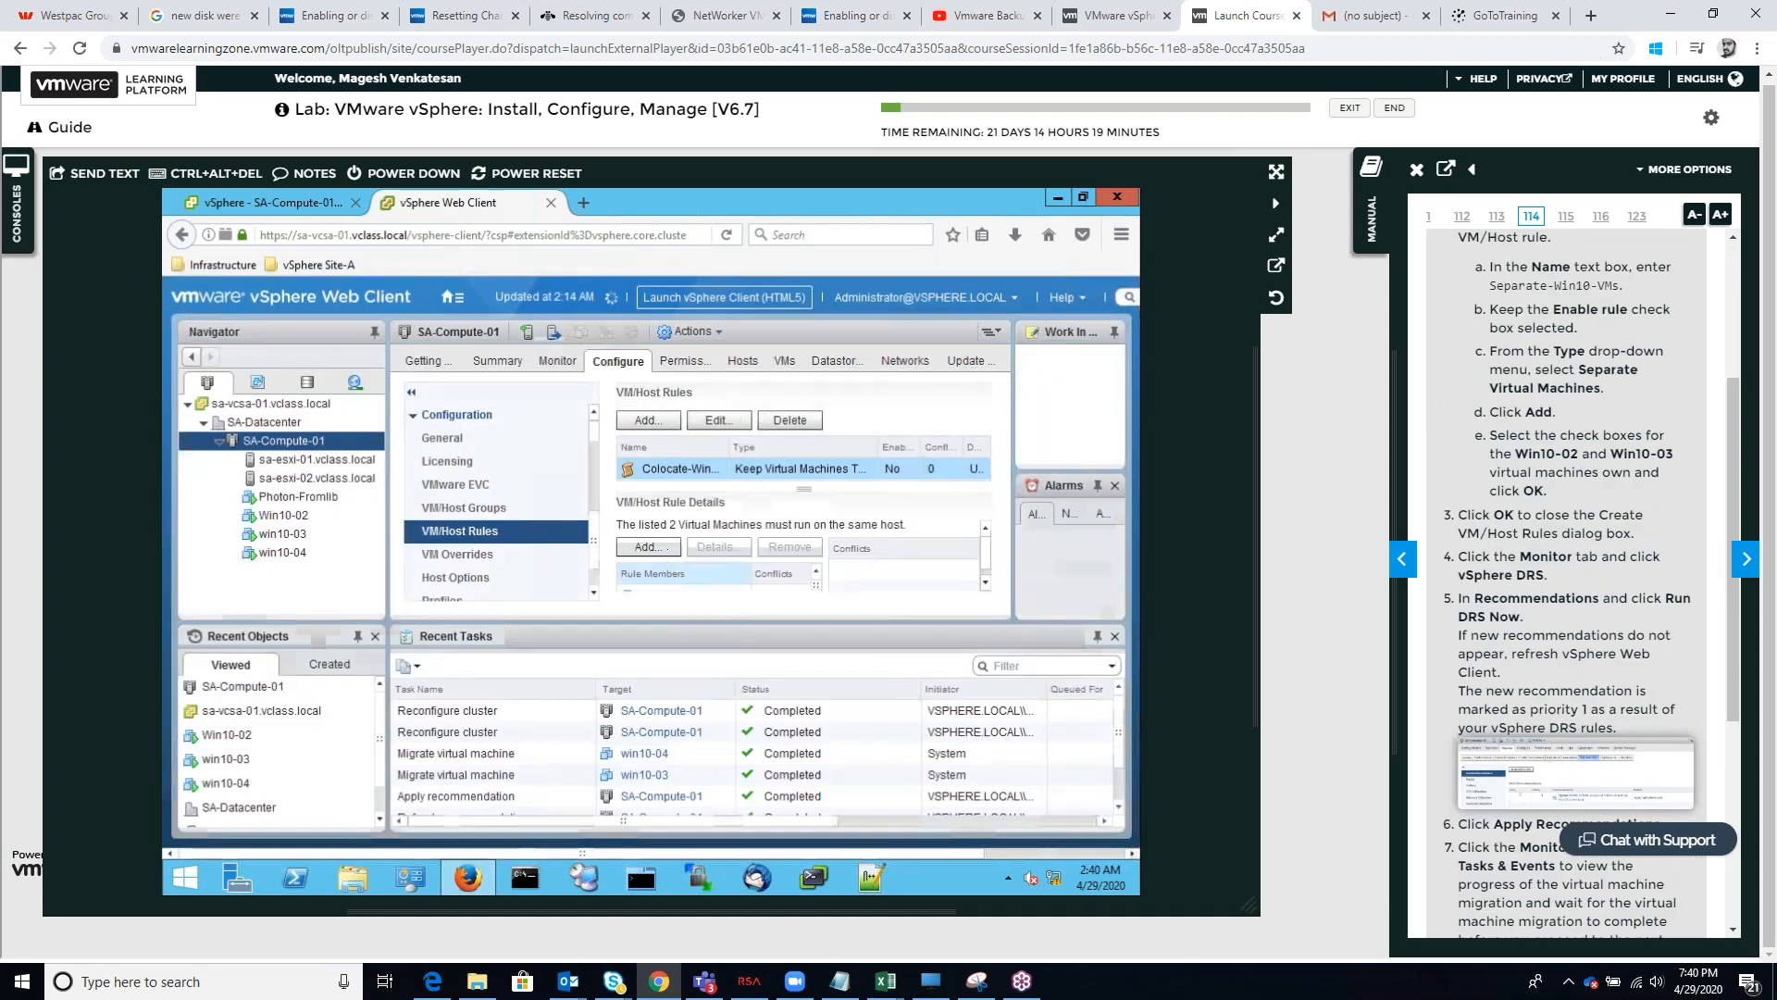
Run DRS on the SA-Compute-01 cluster with the new rule, refresh the web client and apply the resulting recommendations
click(557, 362)
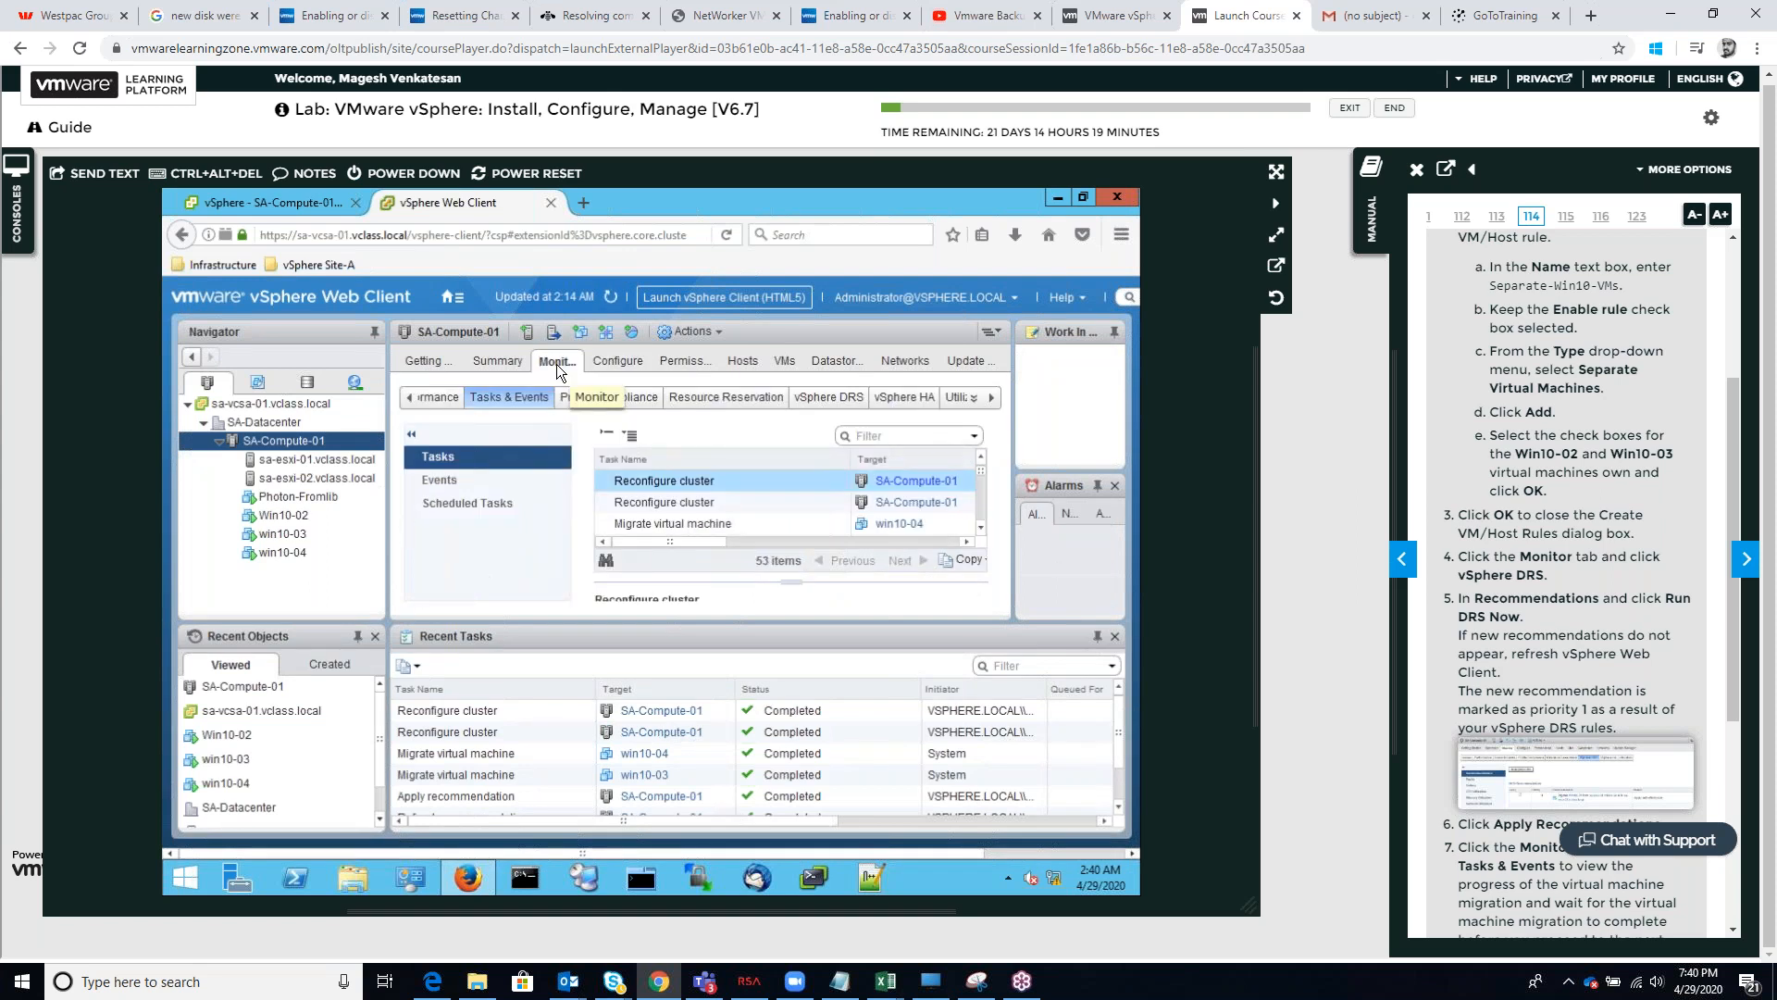
scroll(675, 476, down, 1)
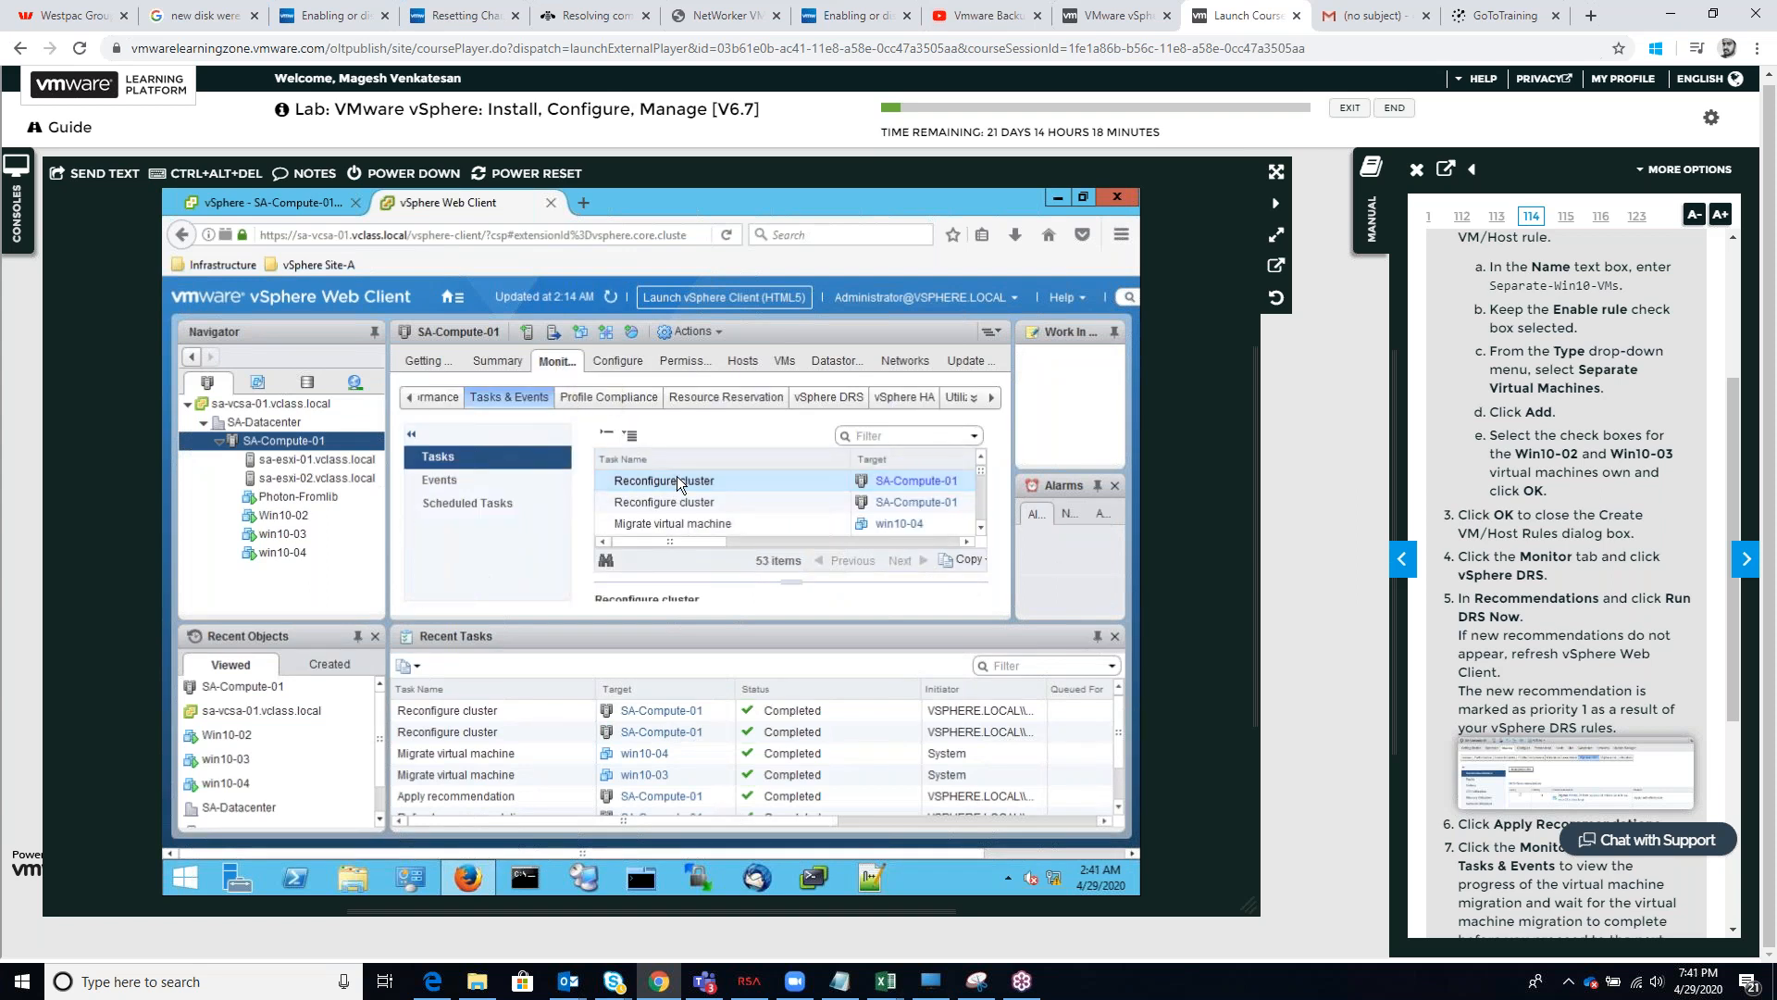
scroll(681, 470, down, 1)
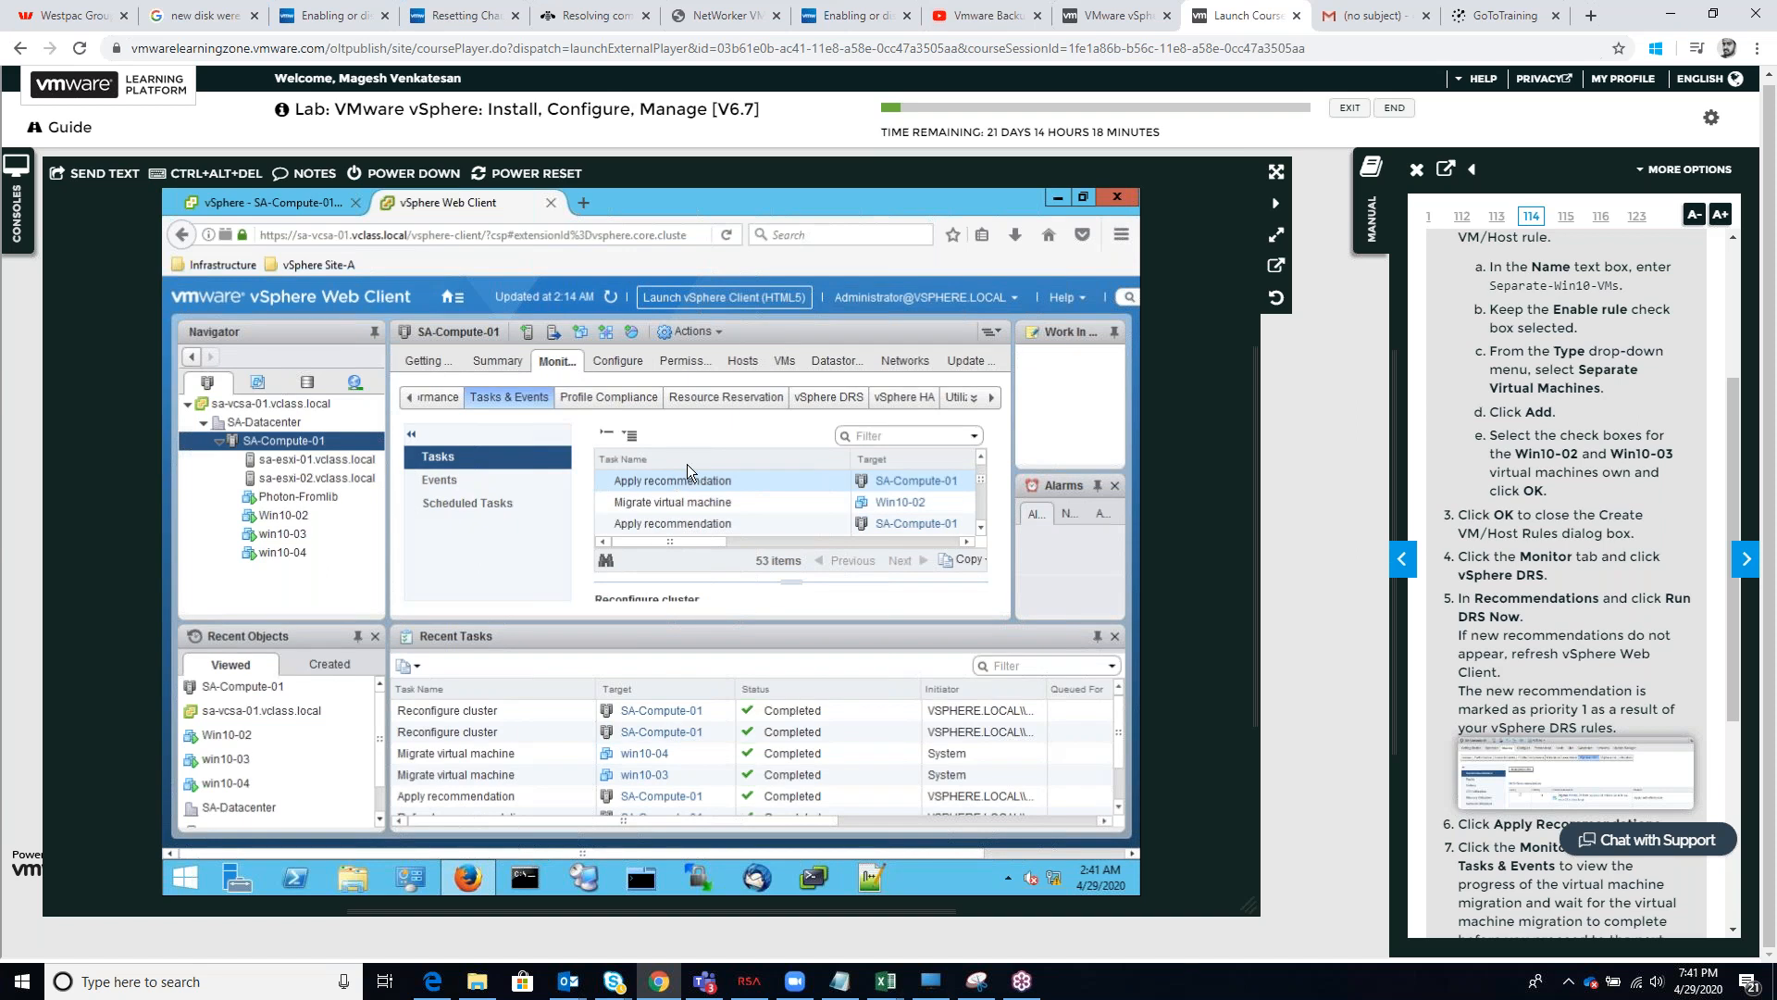
click(816, 396)
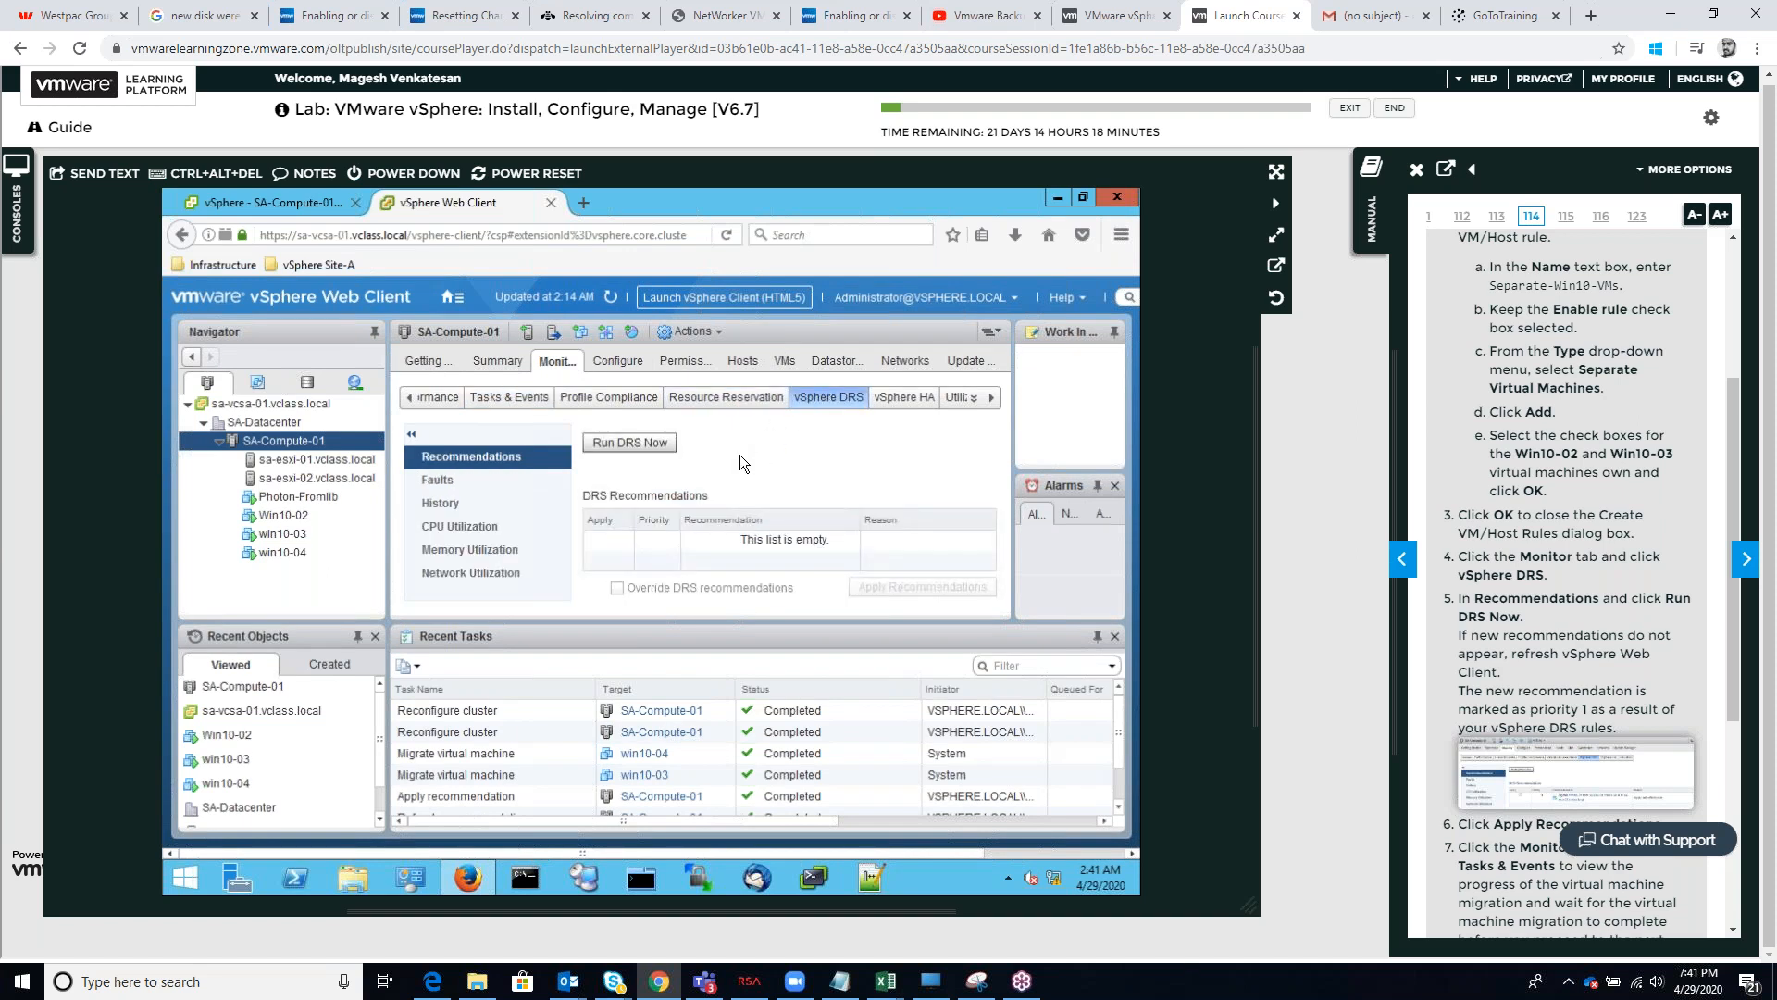
click(653, 445)
click(653, 442)
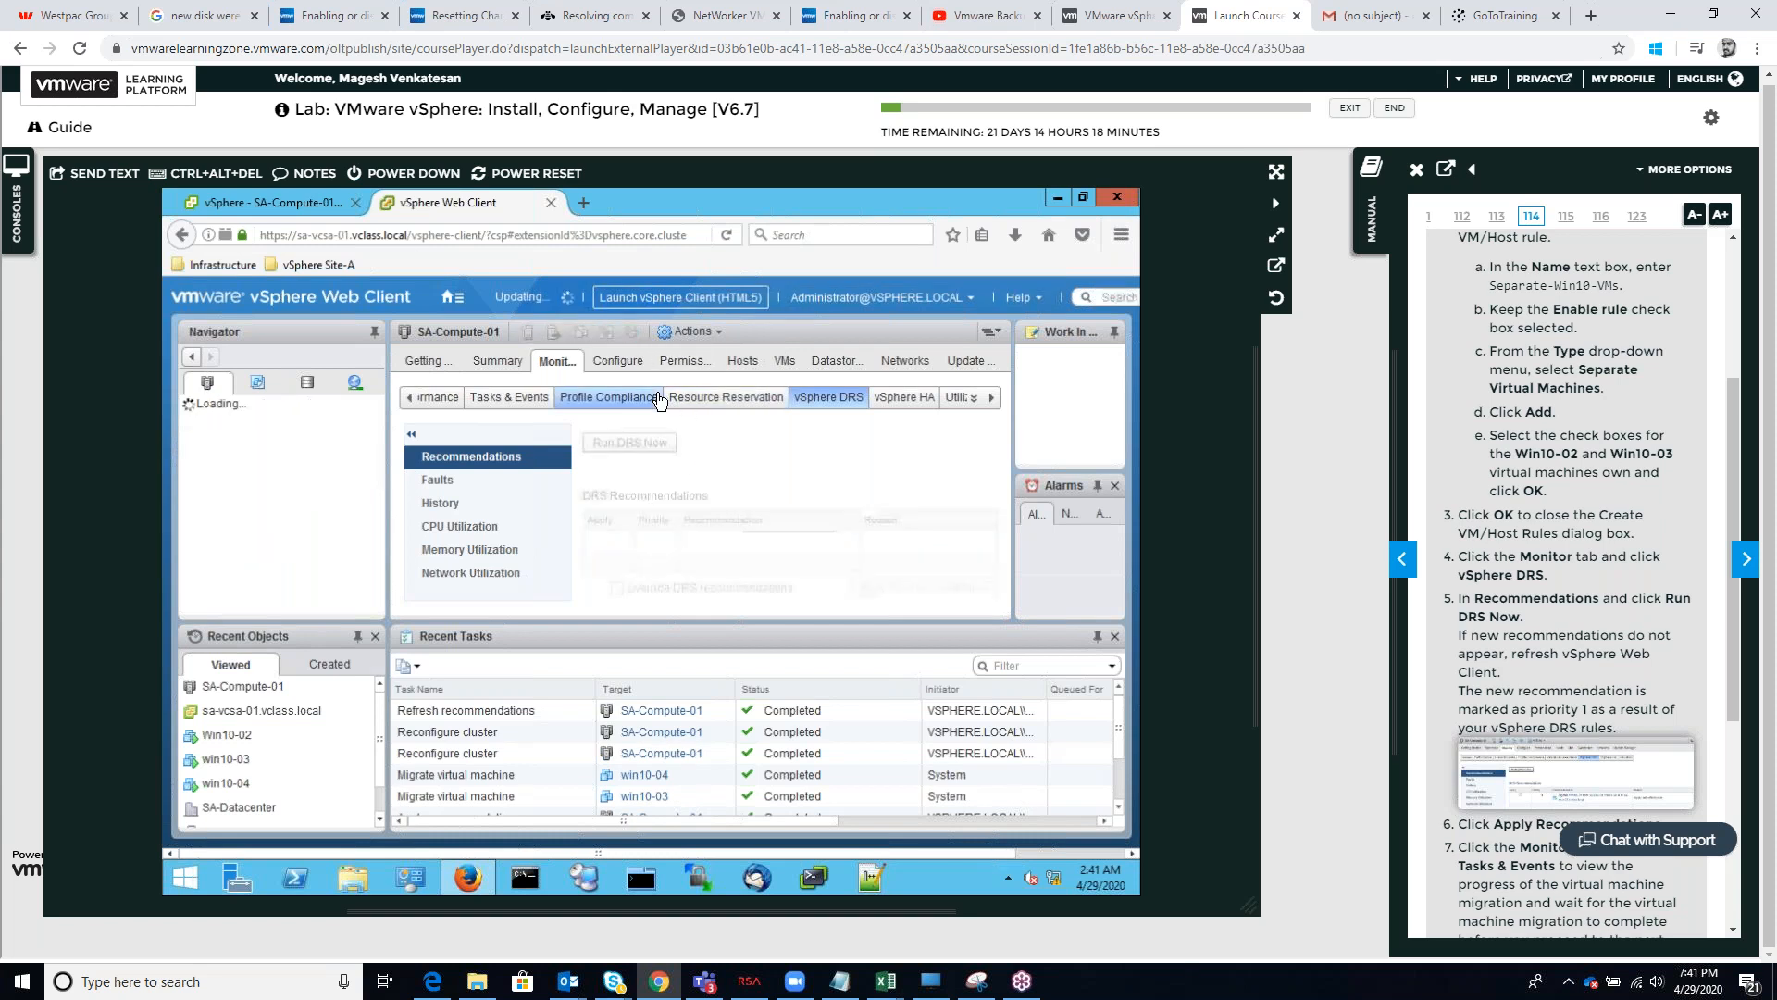
click(881, 586)
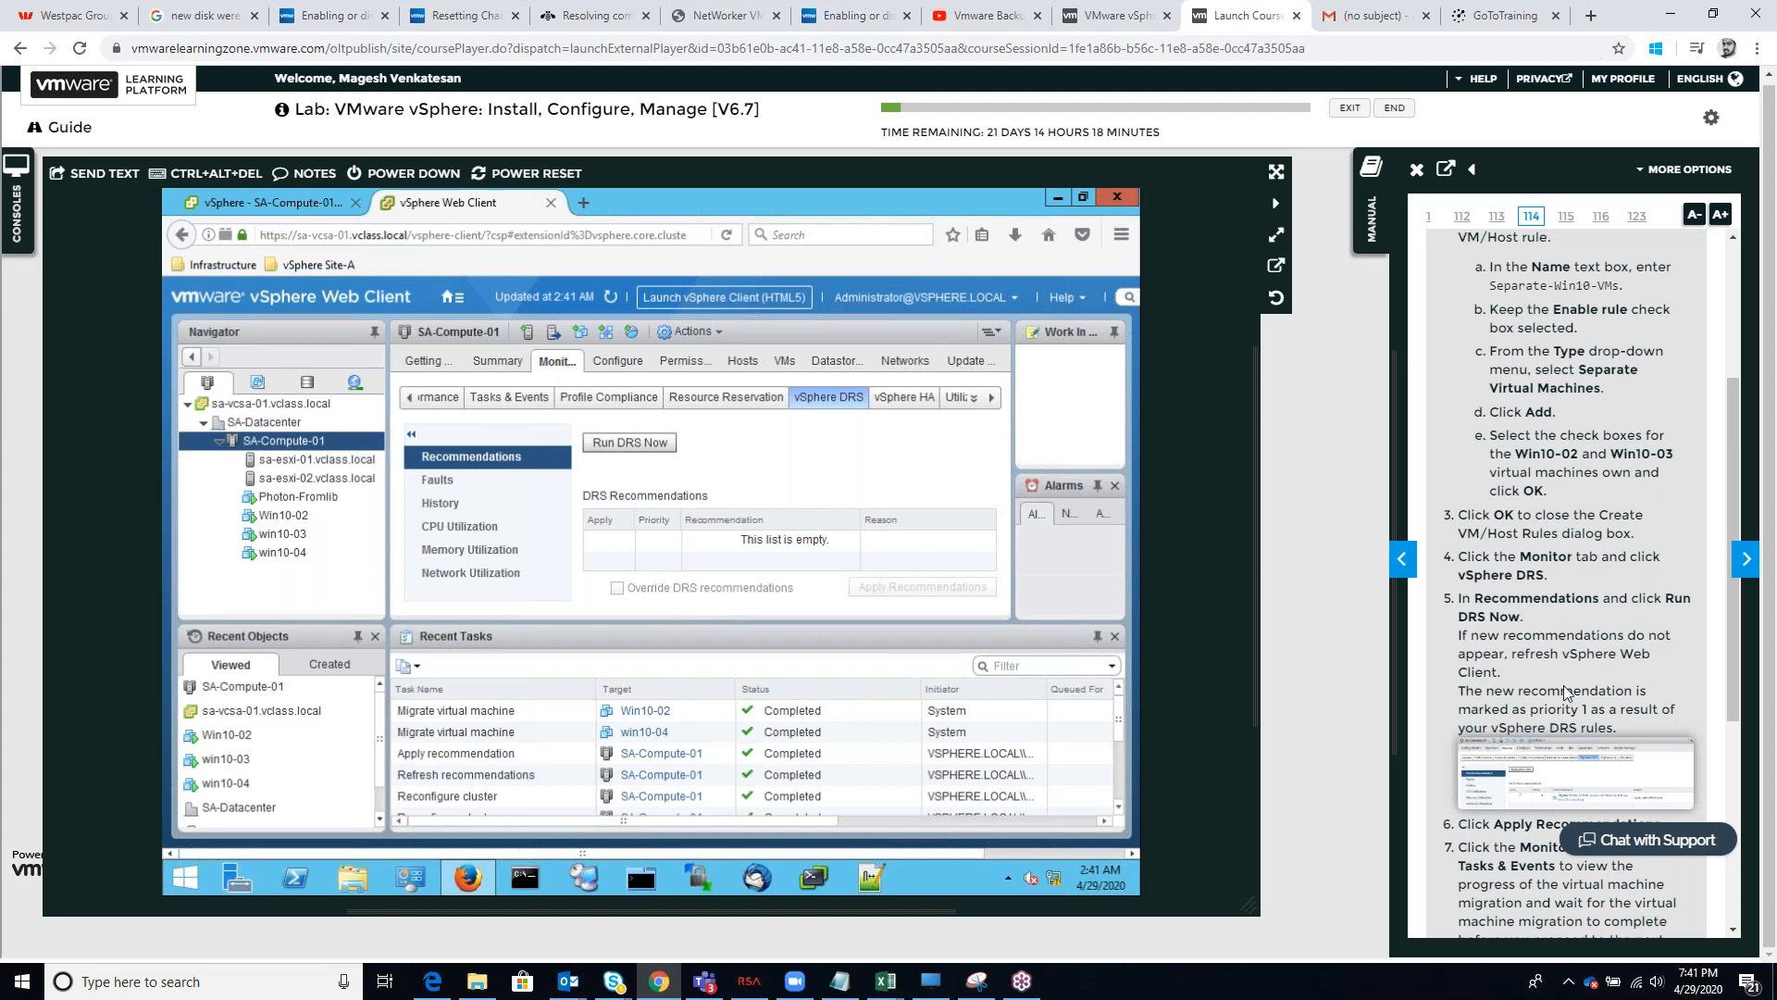
Read the remaining Task 5 steps in the manual and delete the "Seperate Virtual Machines" rule from SA-Compute-01's VM/Host Rules
scroll(1564, 693, down, 4)
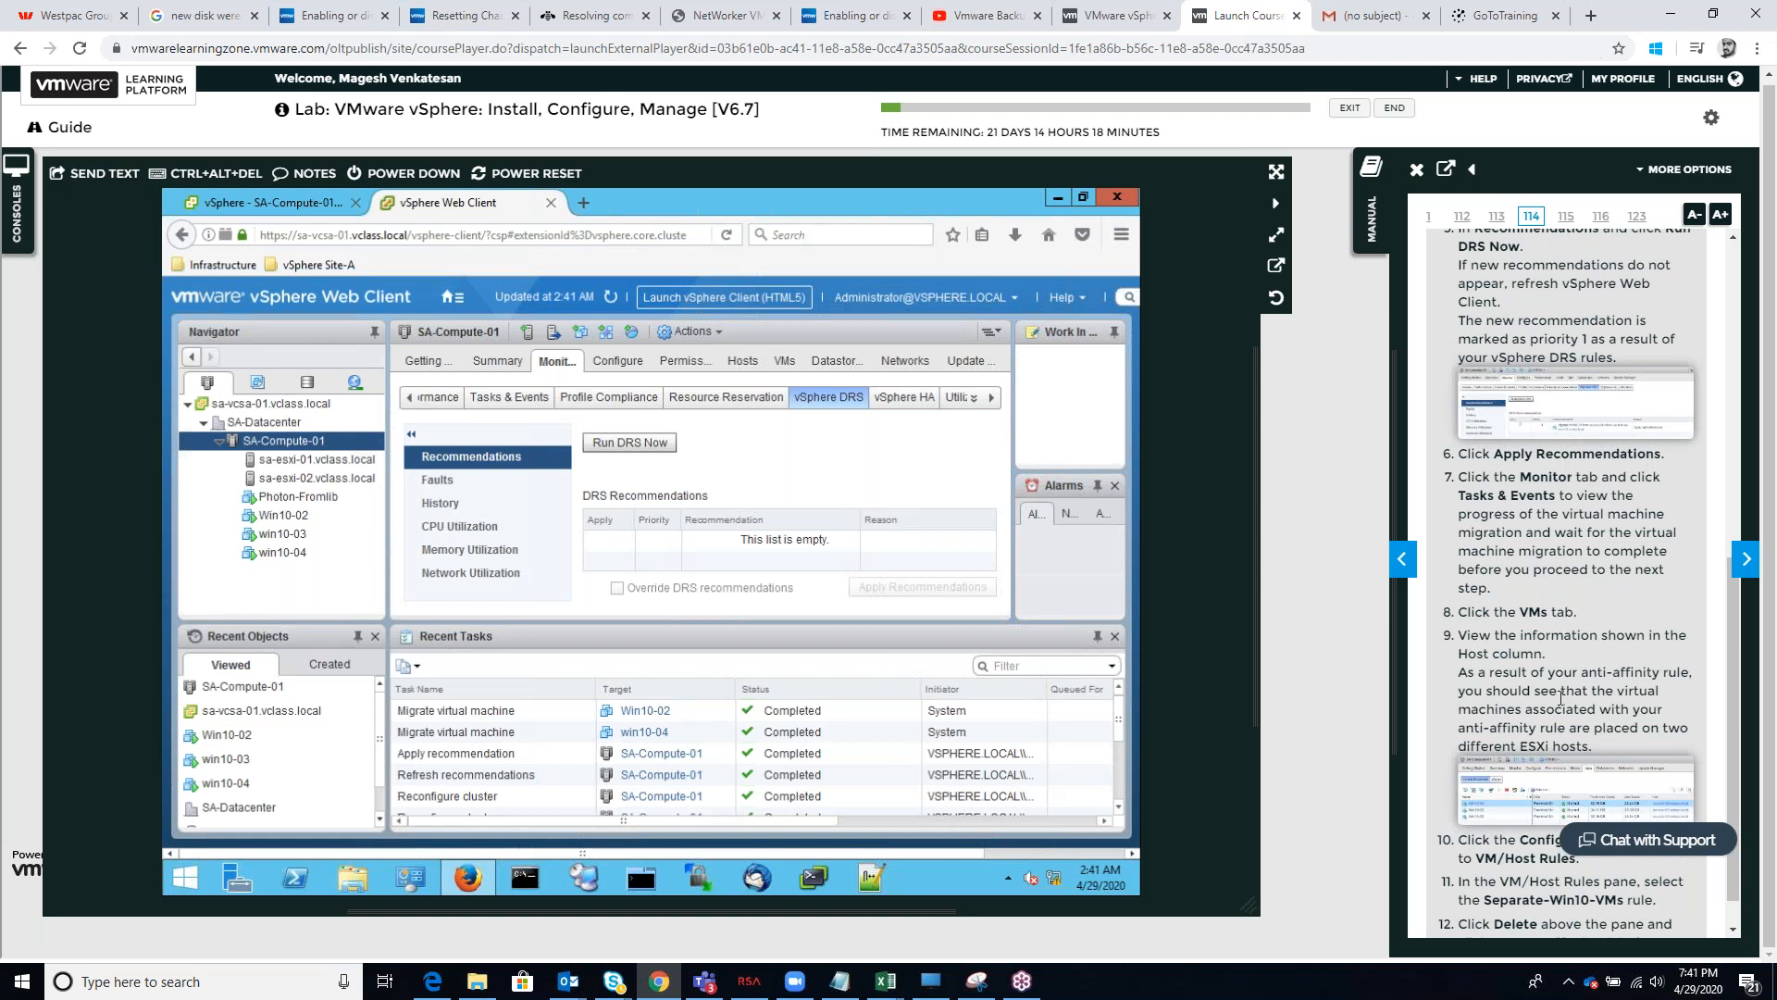
scroll(1561, 703, down, 1)
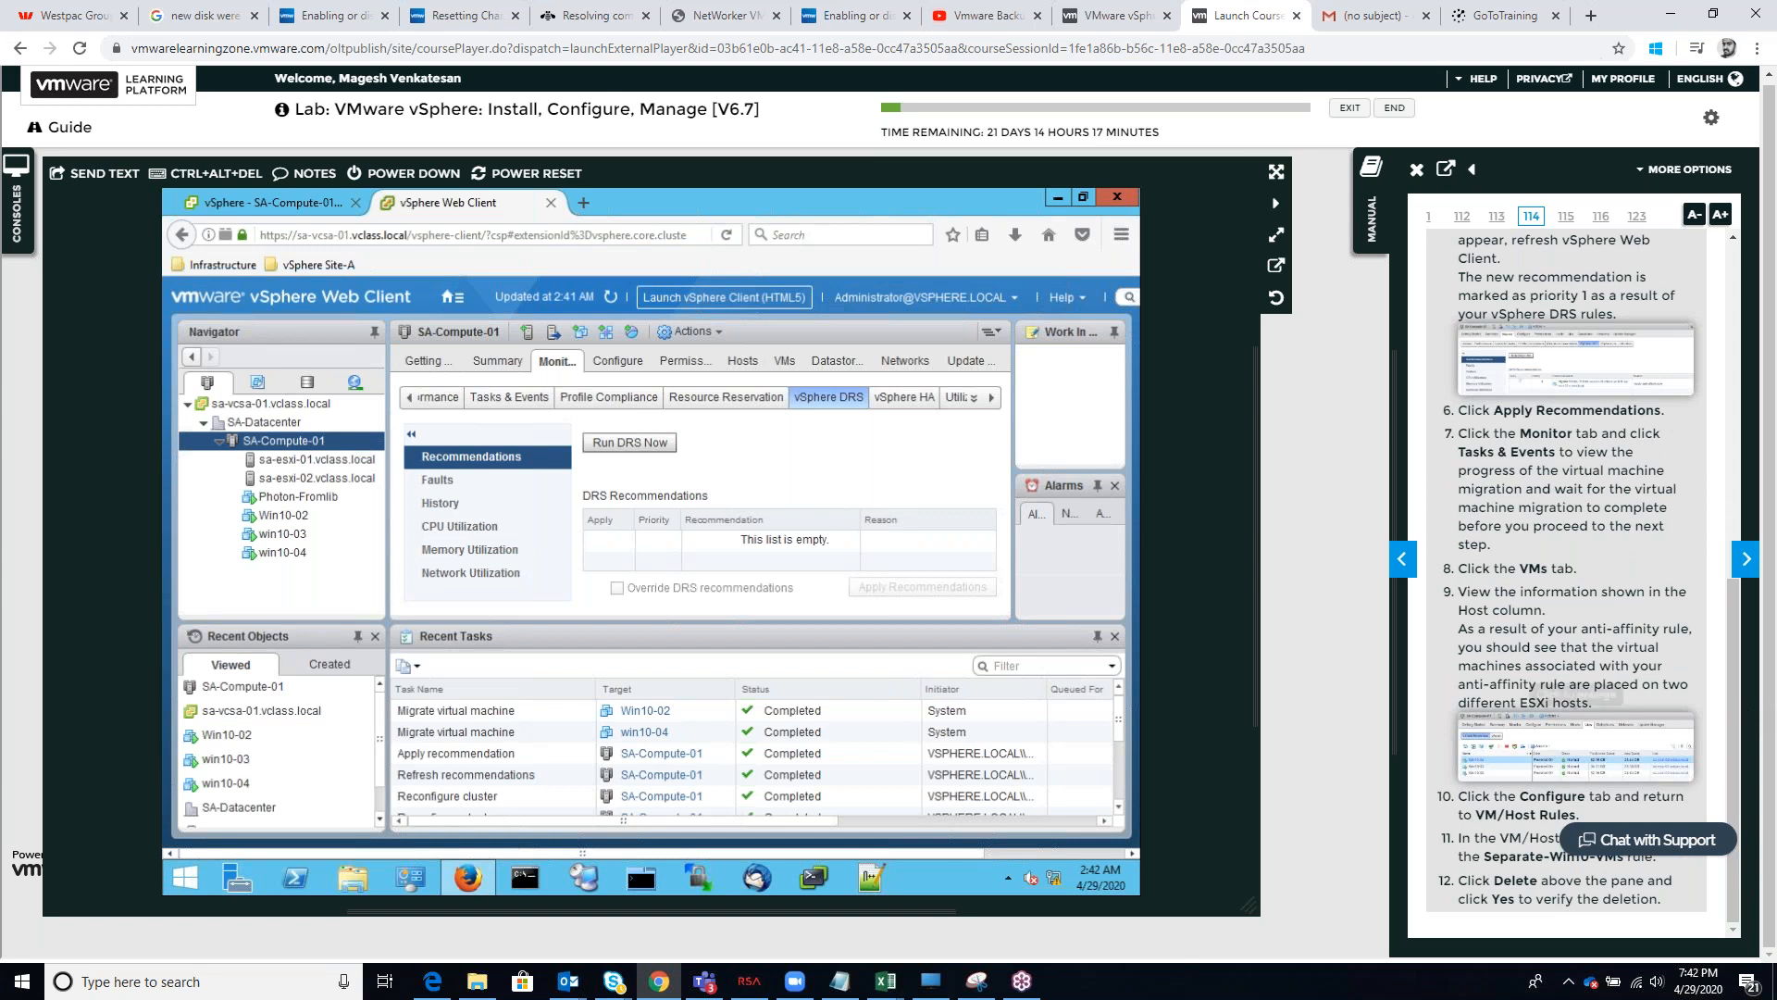
drag(1733, 663, 1733, 663)
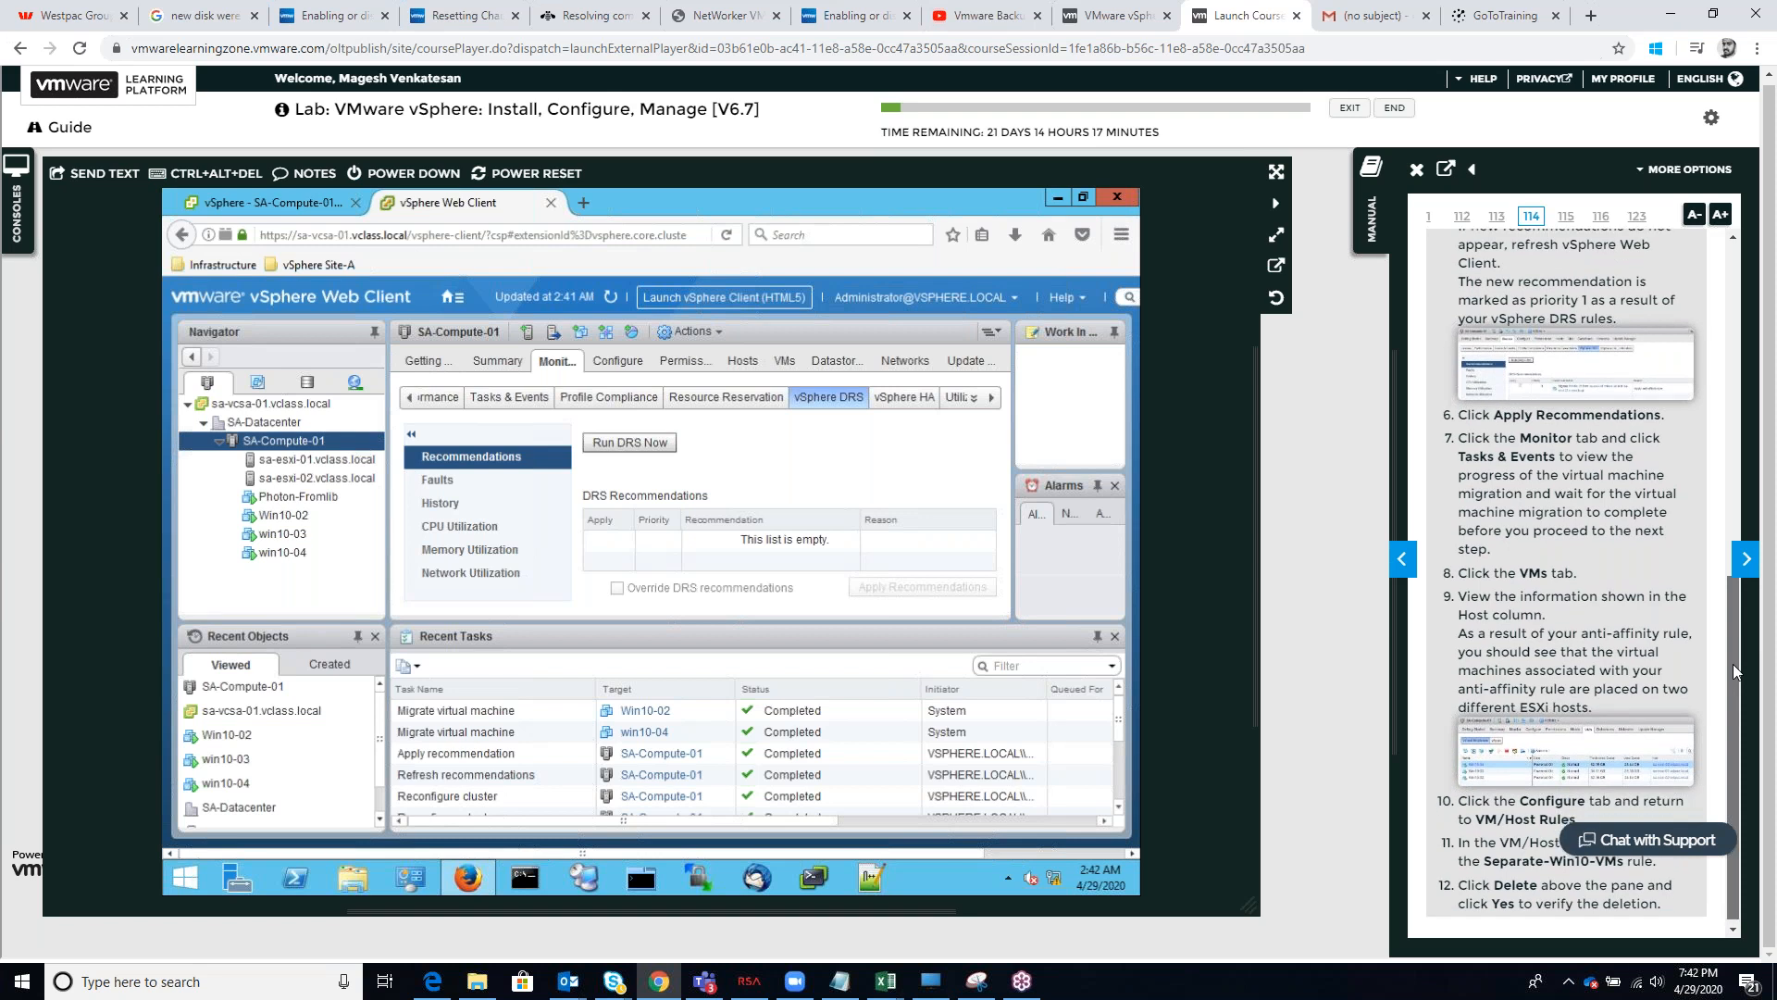
drag(1733, 663, 1735, 675)
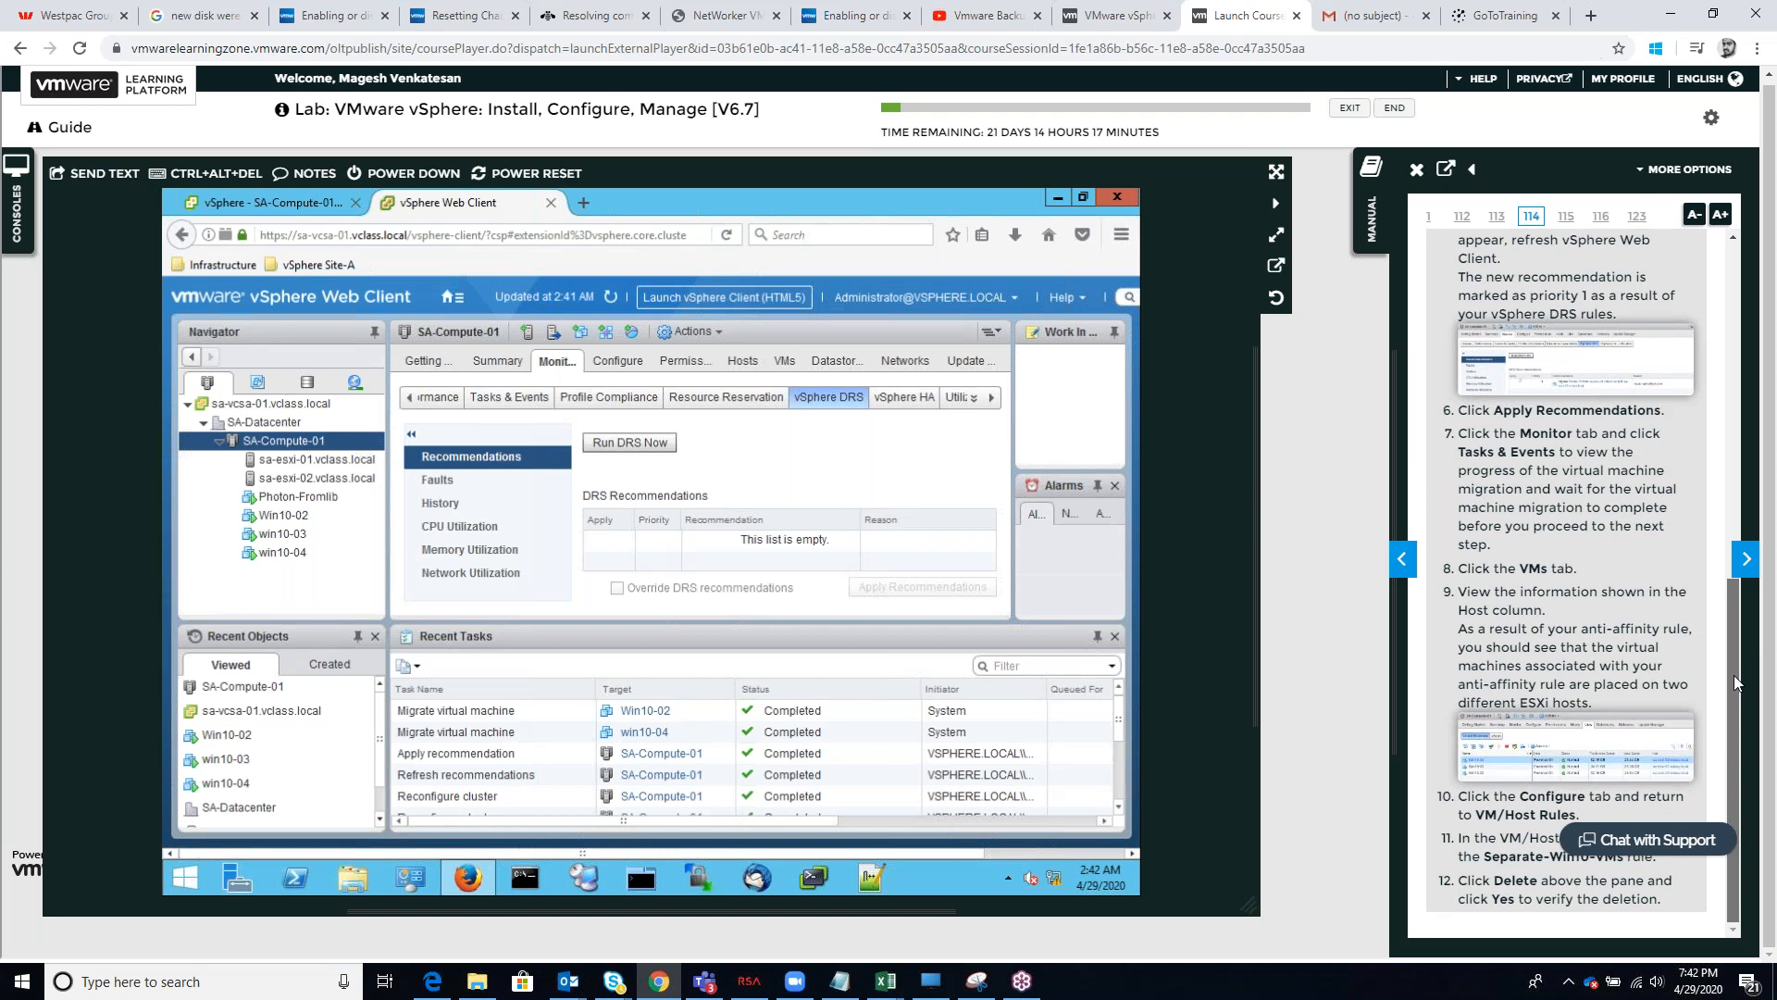
click(614, 361)
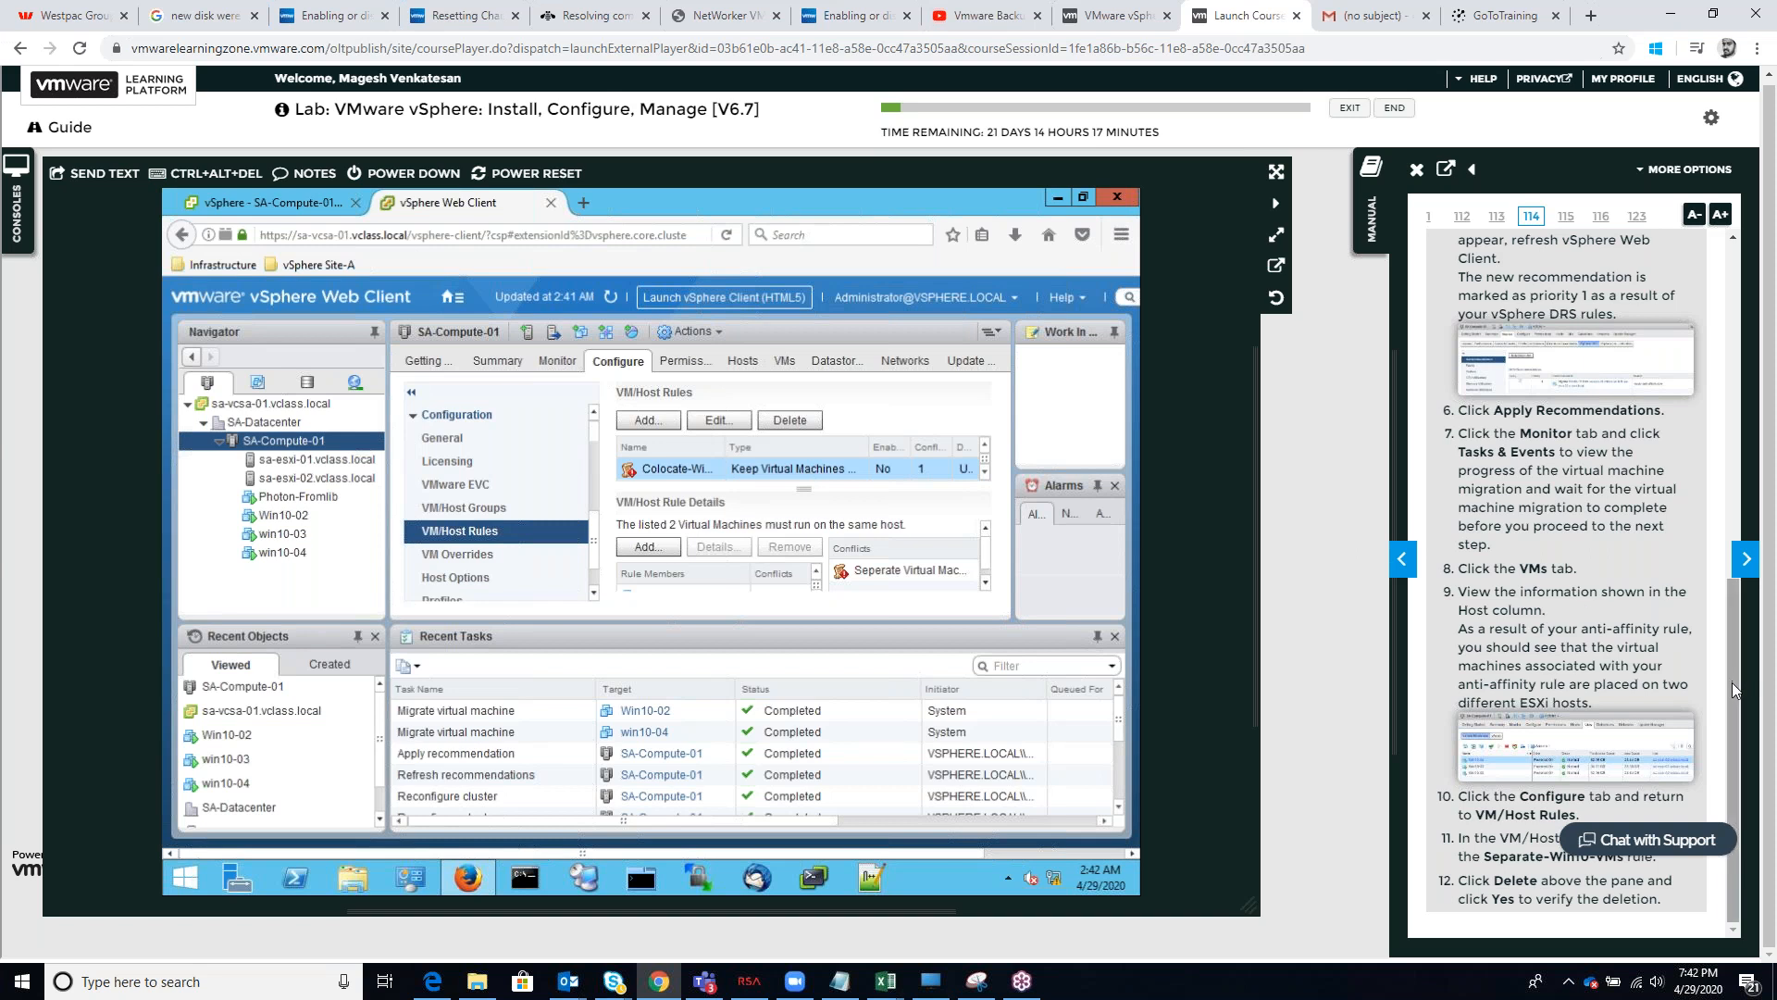
mouse_move(1735, 684)
mouse_down()
mouse_move(1734, 653)
mouse_move(1735, 673)
mouse_up()
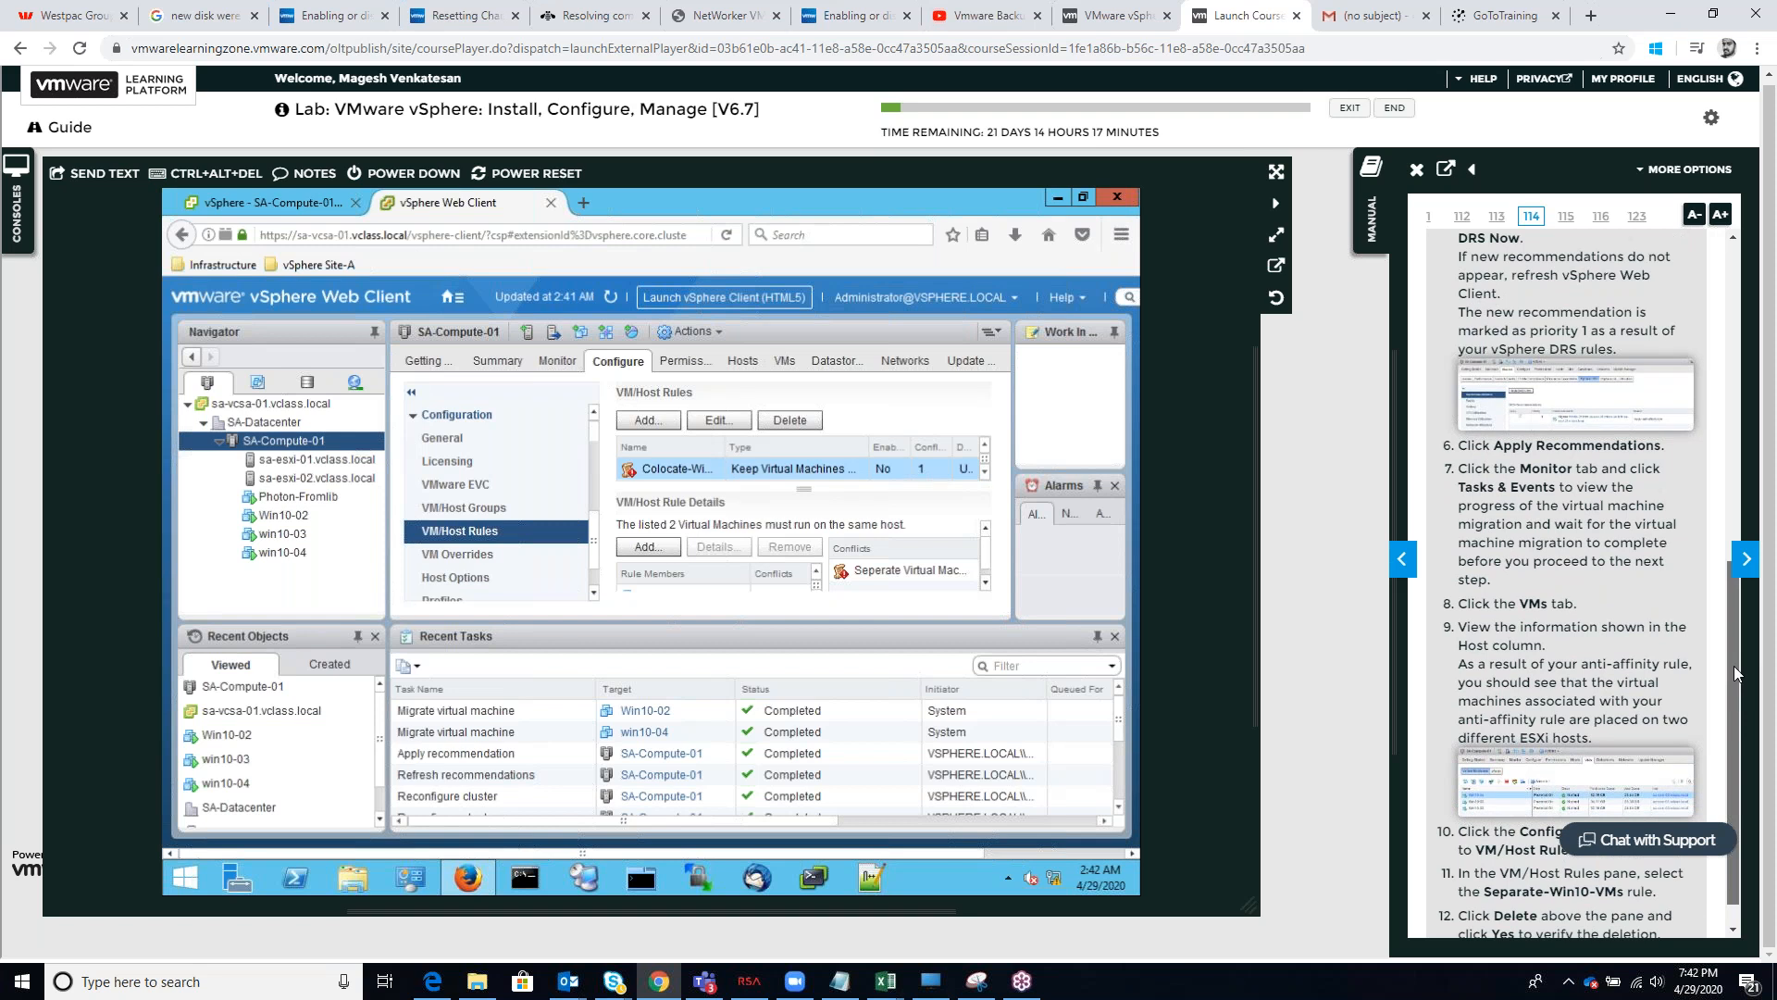
drag(1734, 673, 1734, 688)
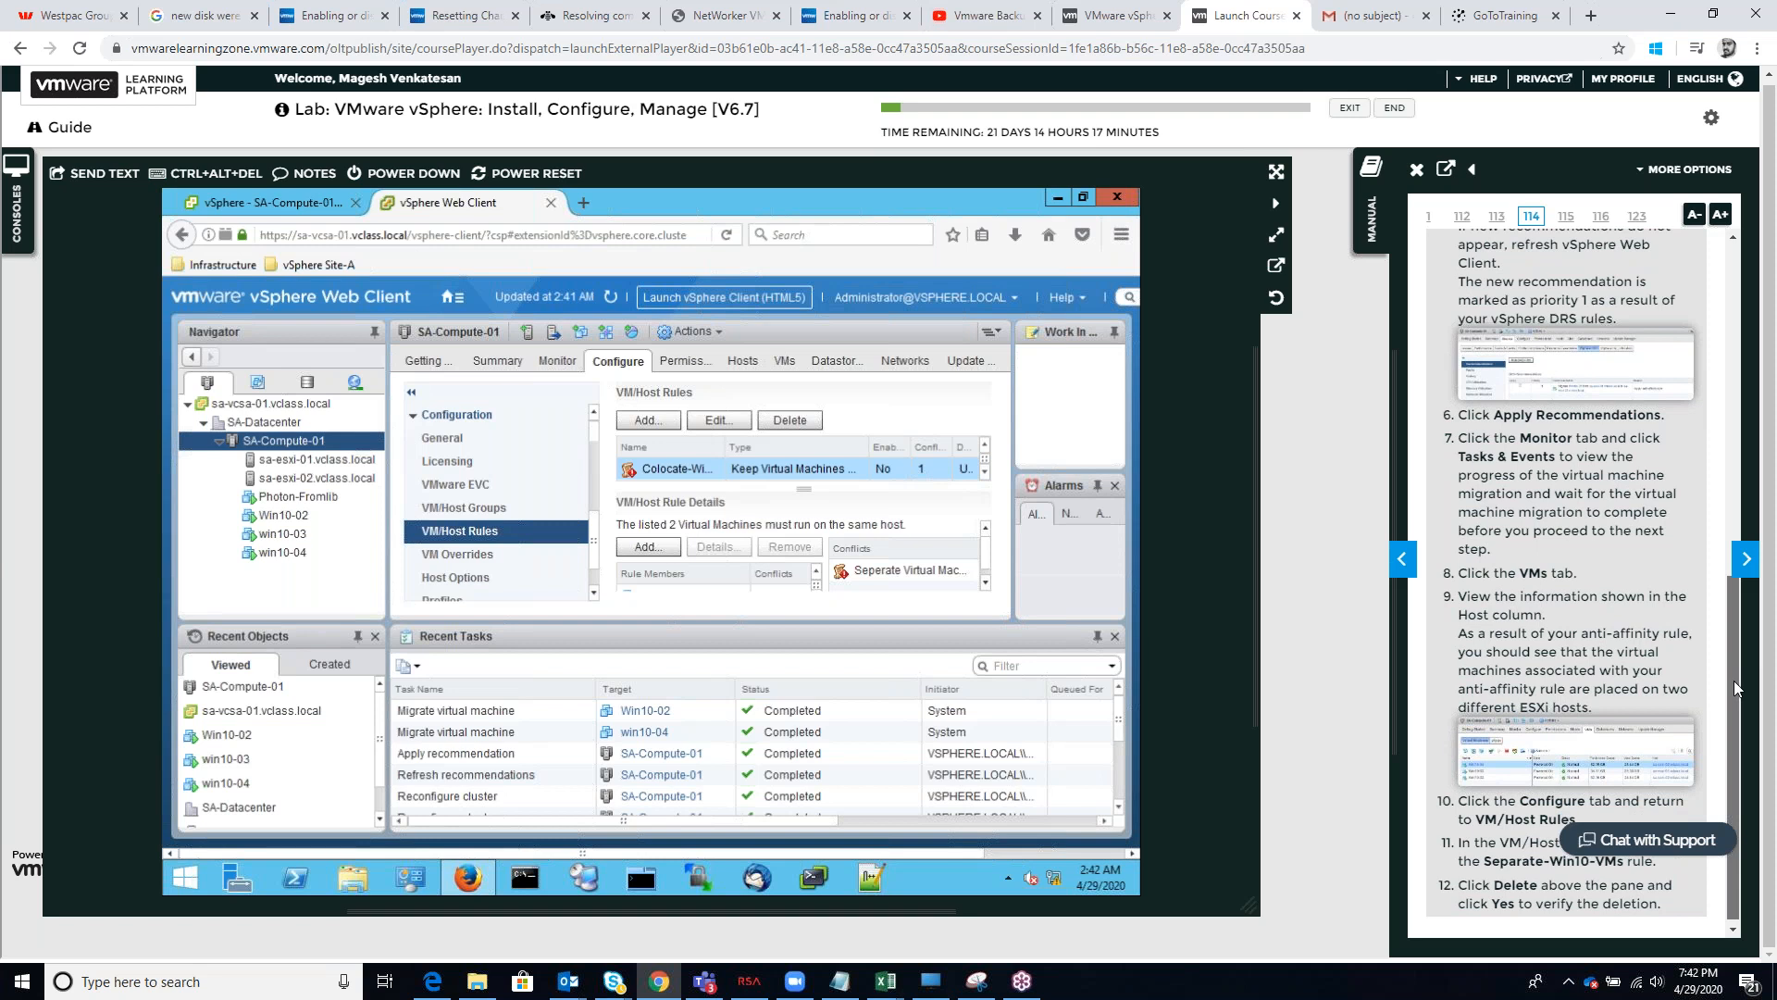
click(983, 472)
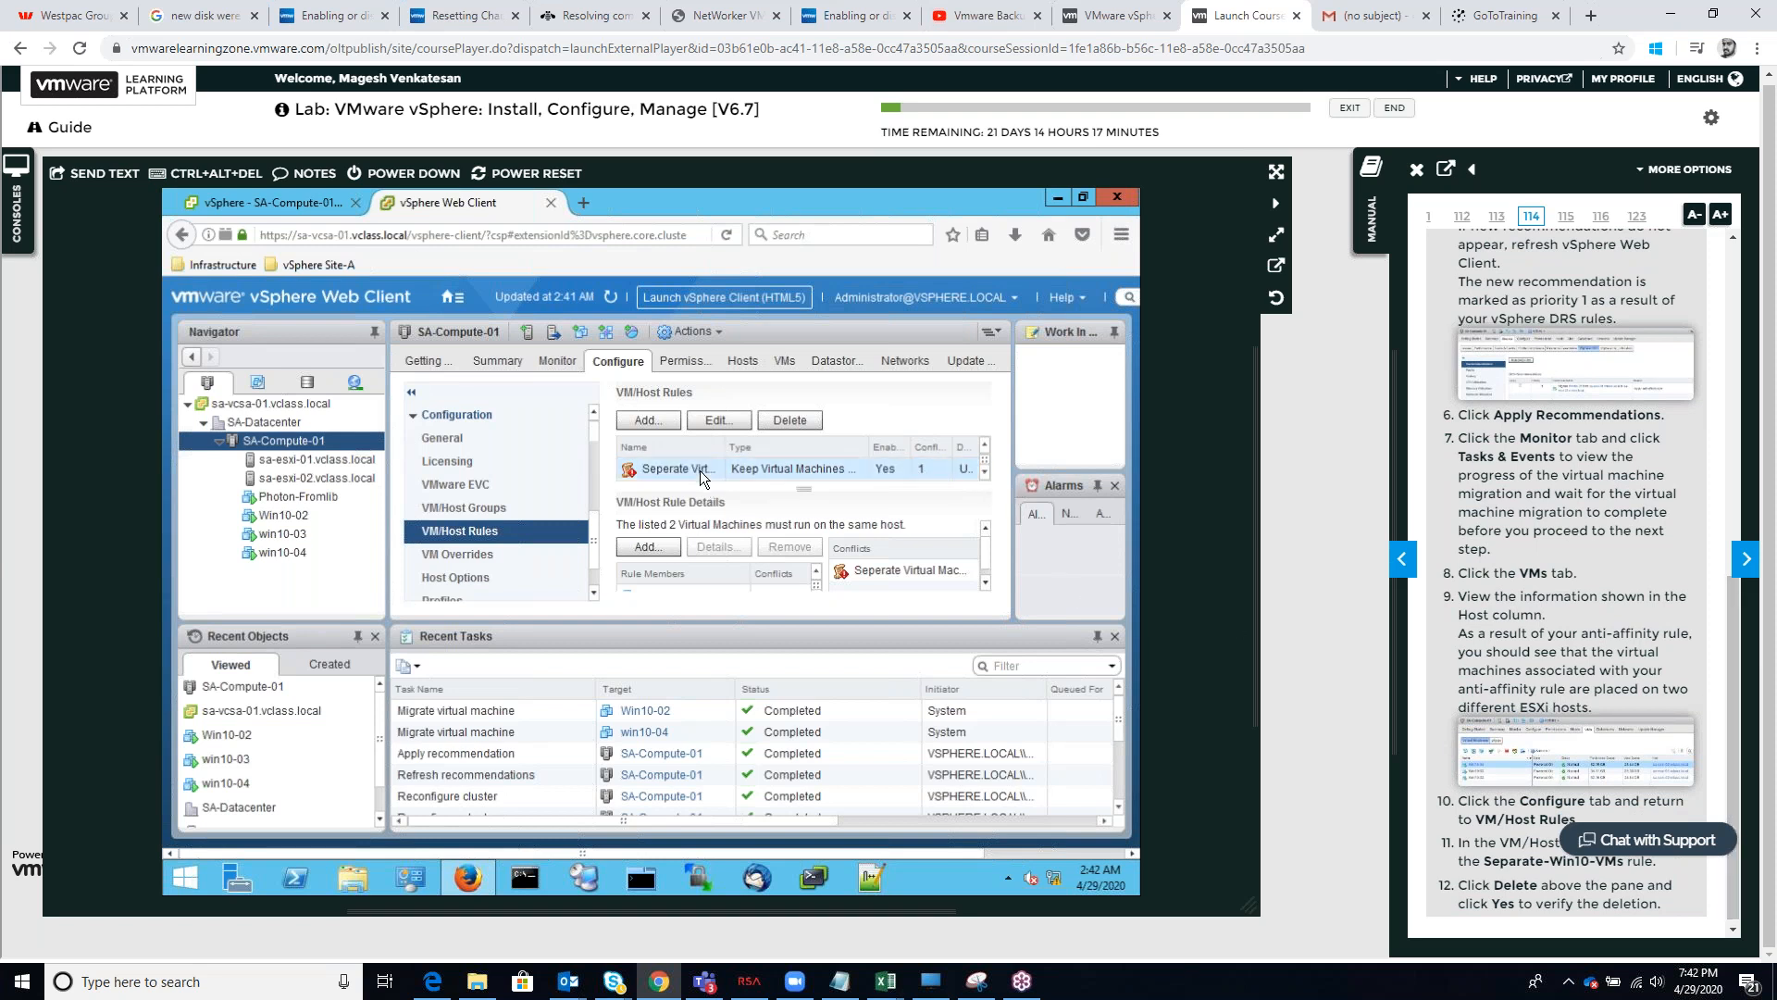
click(791, 420)
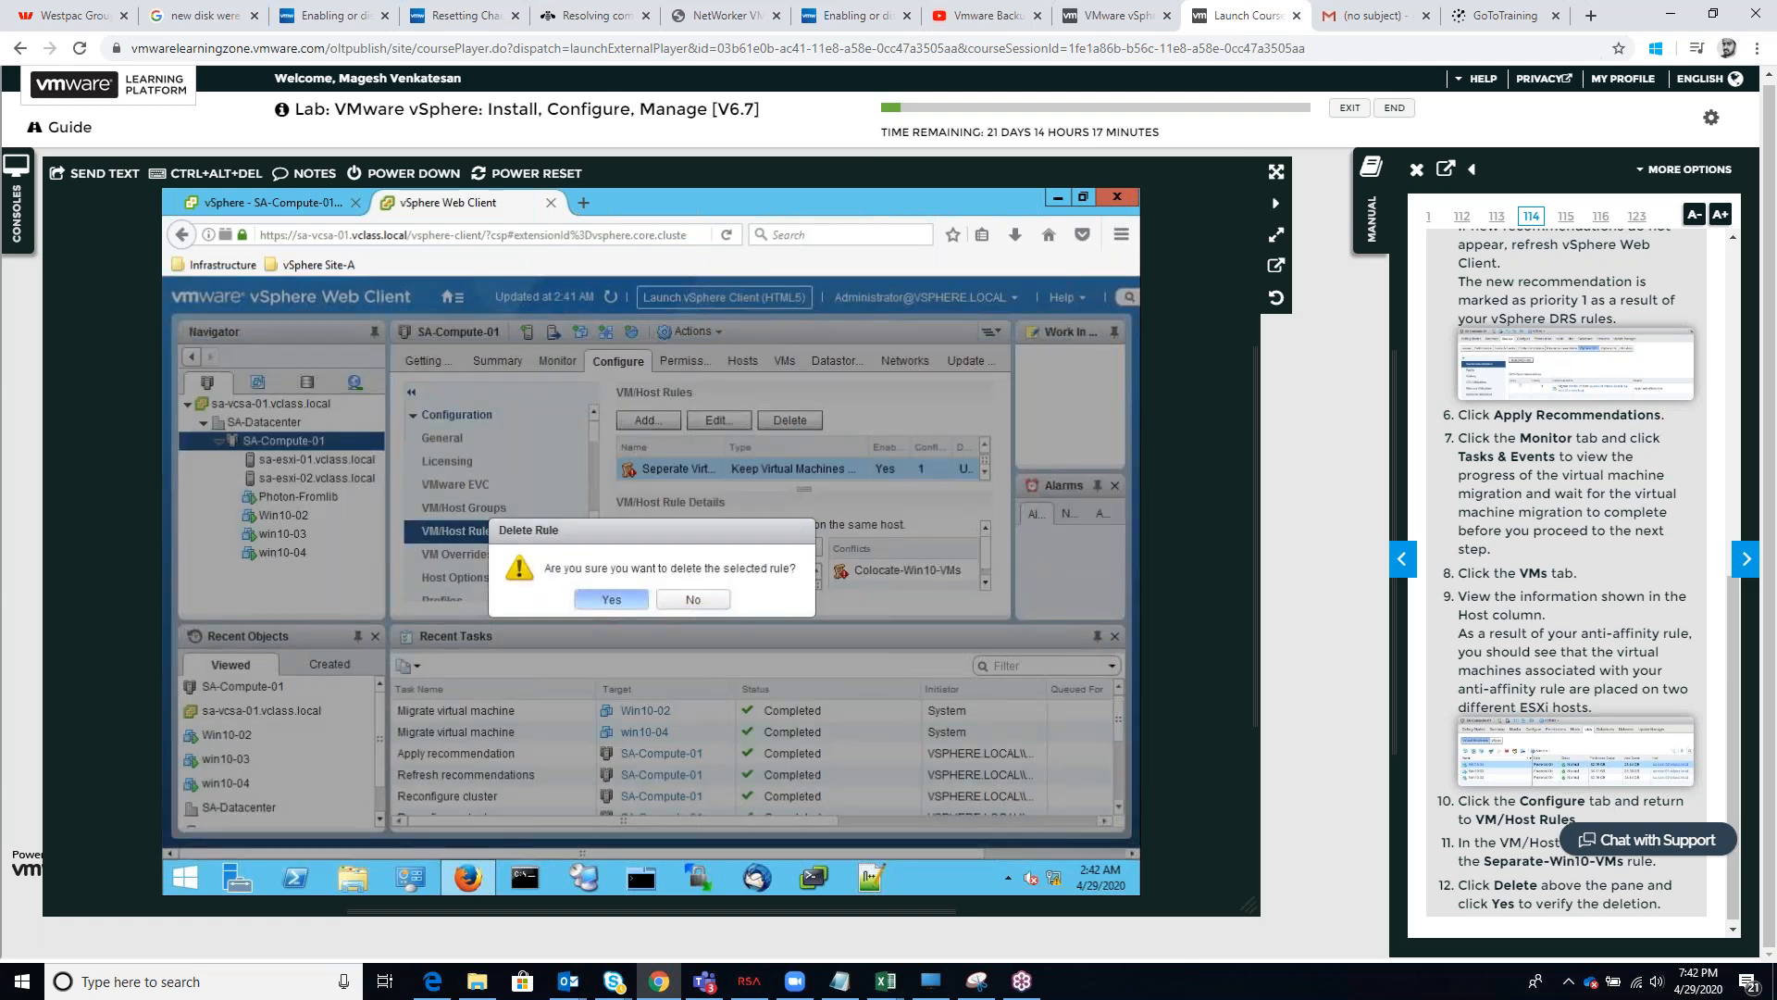
click(637, 600)
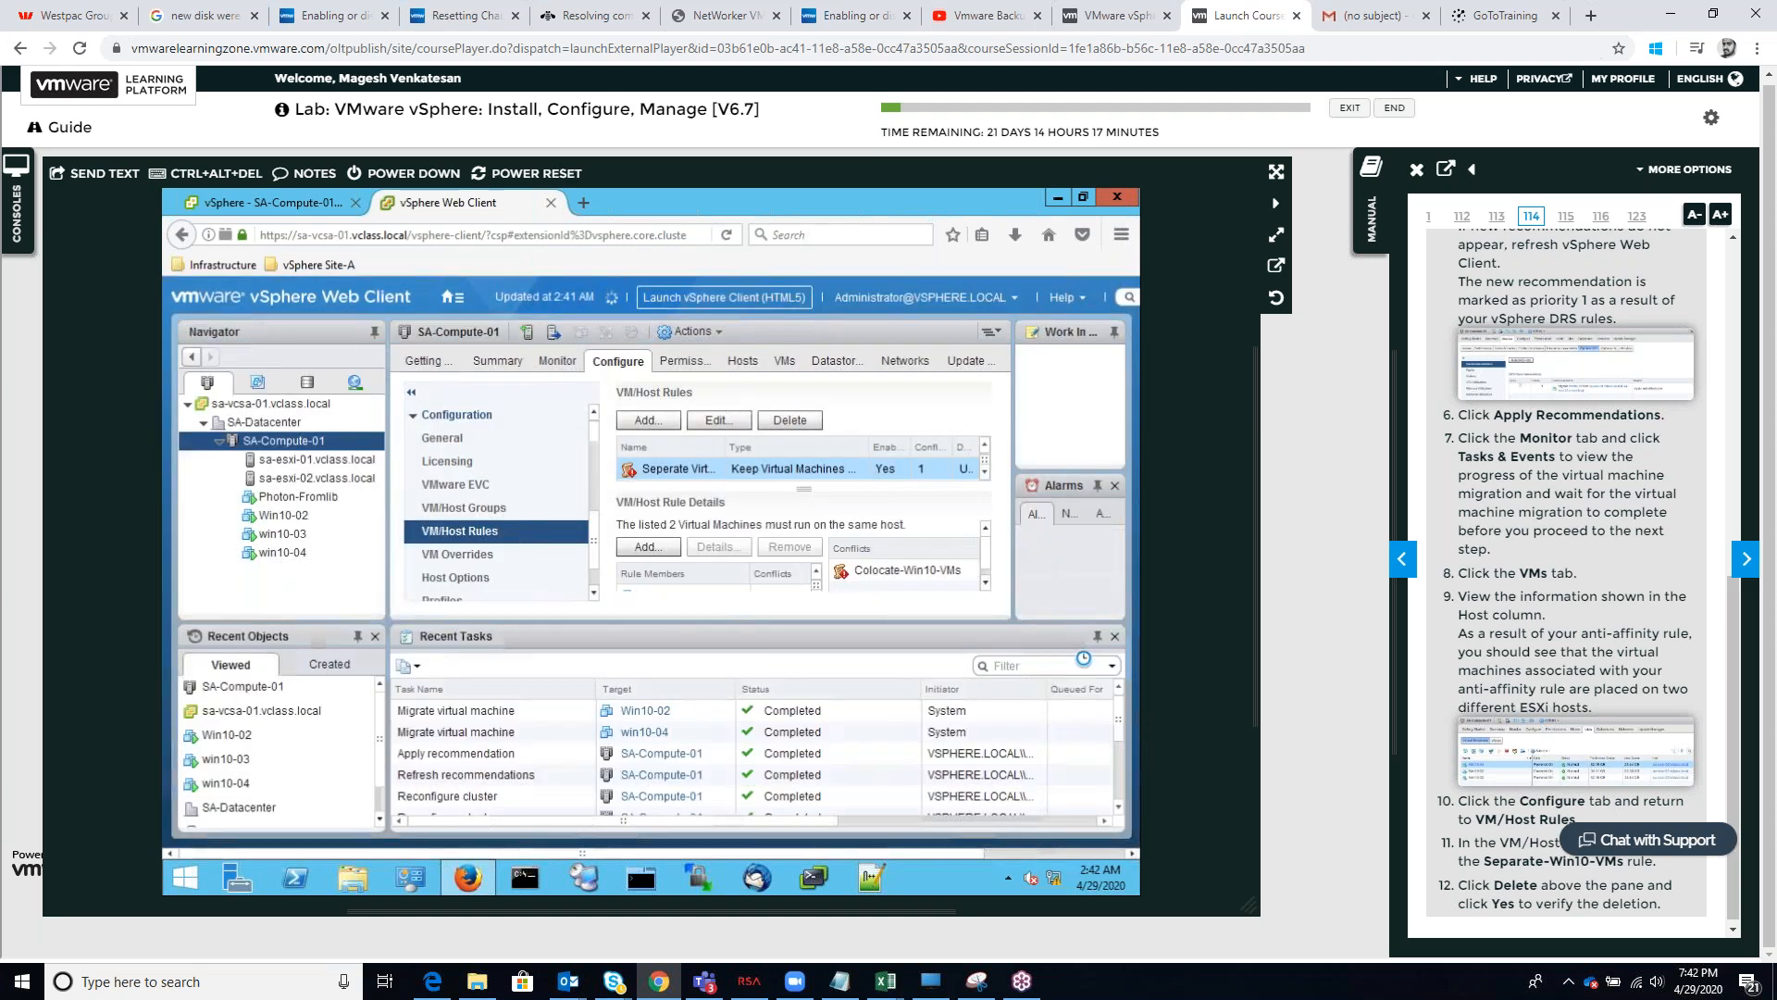
Advance the lab manual to Task 6, on creating, testing and disabling a VM-Host affinity rule
click(1746, 559)
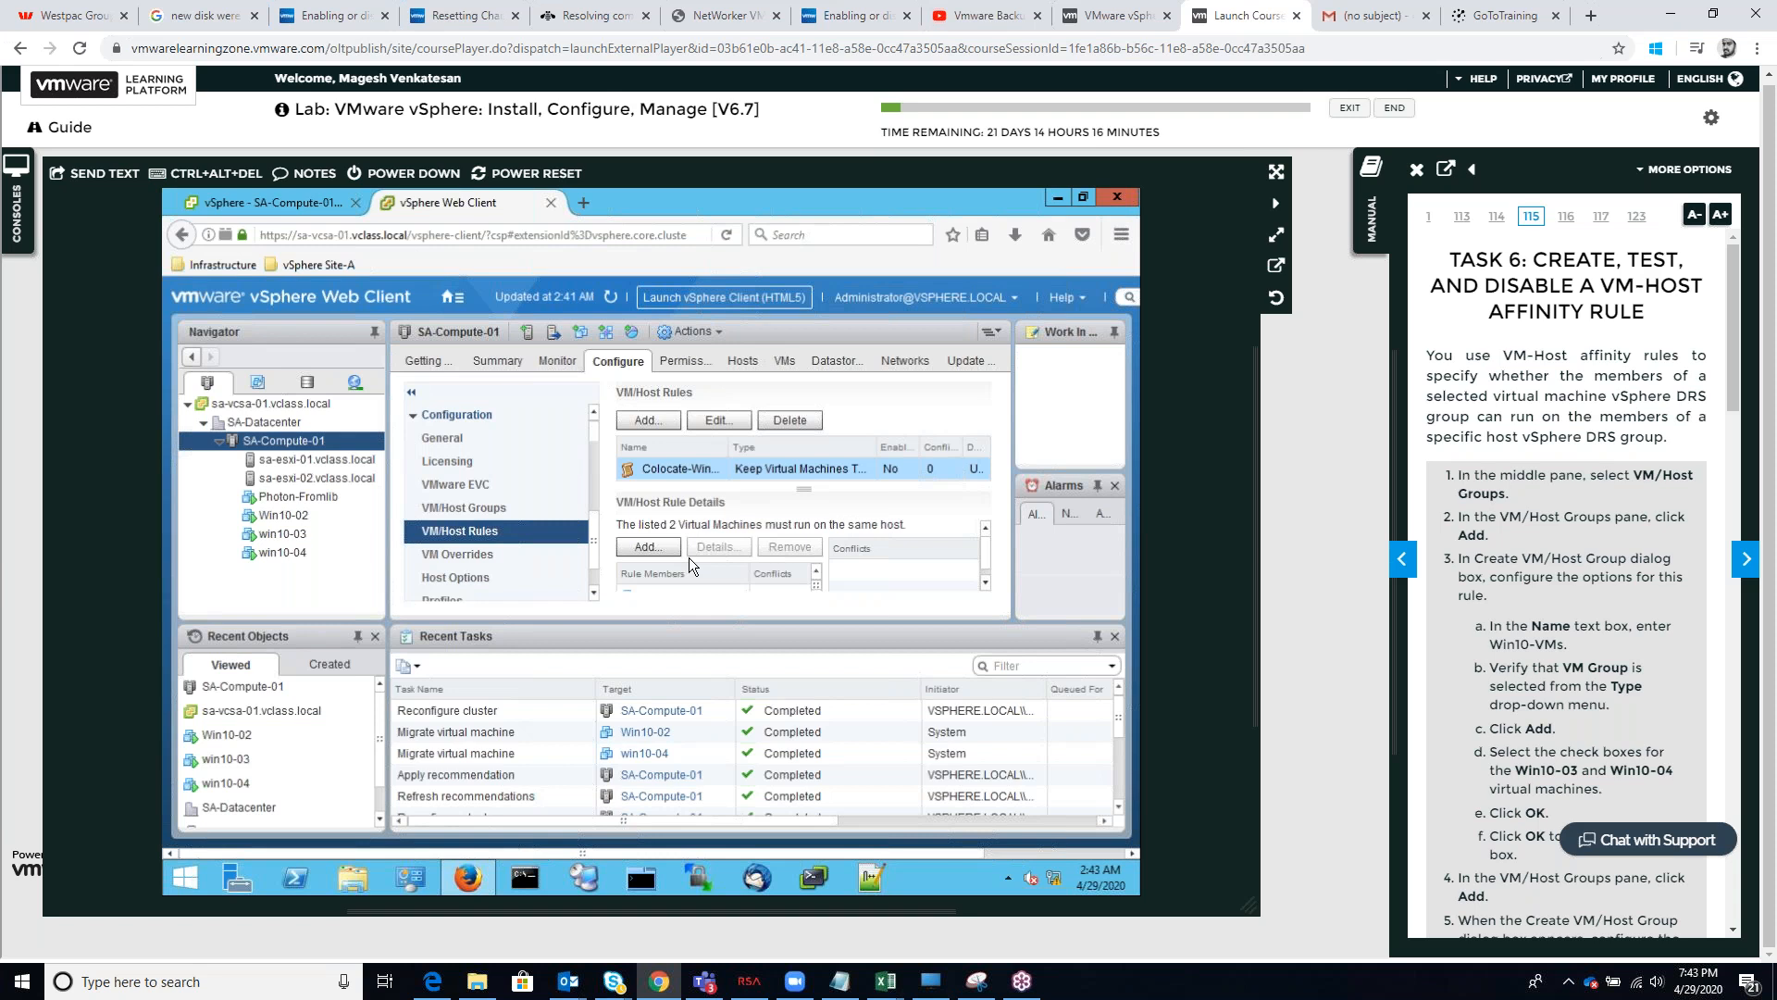
click(1746, 561)
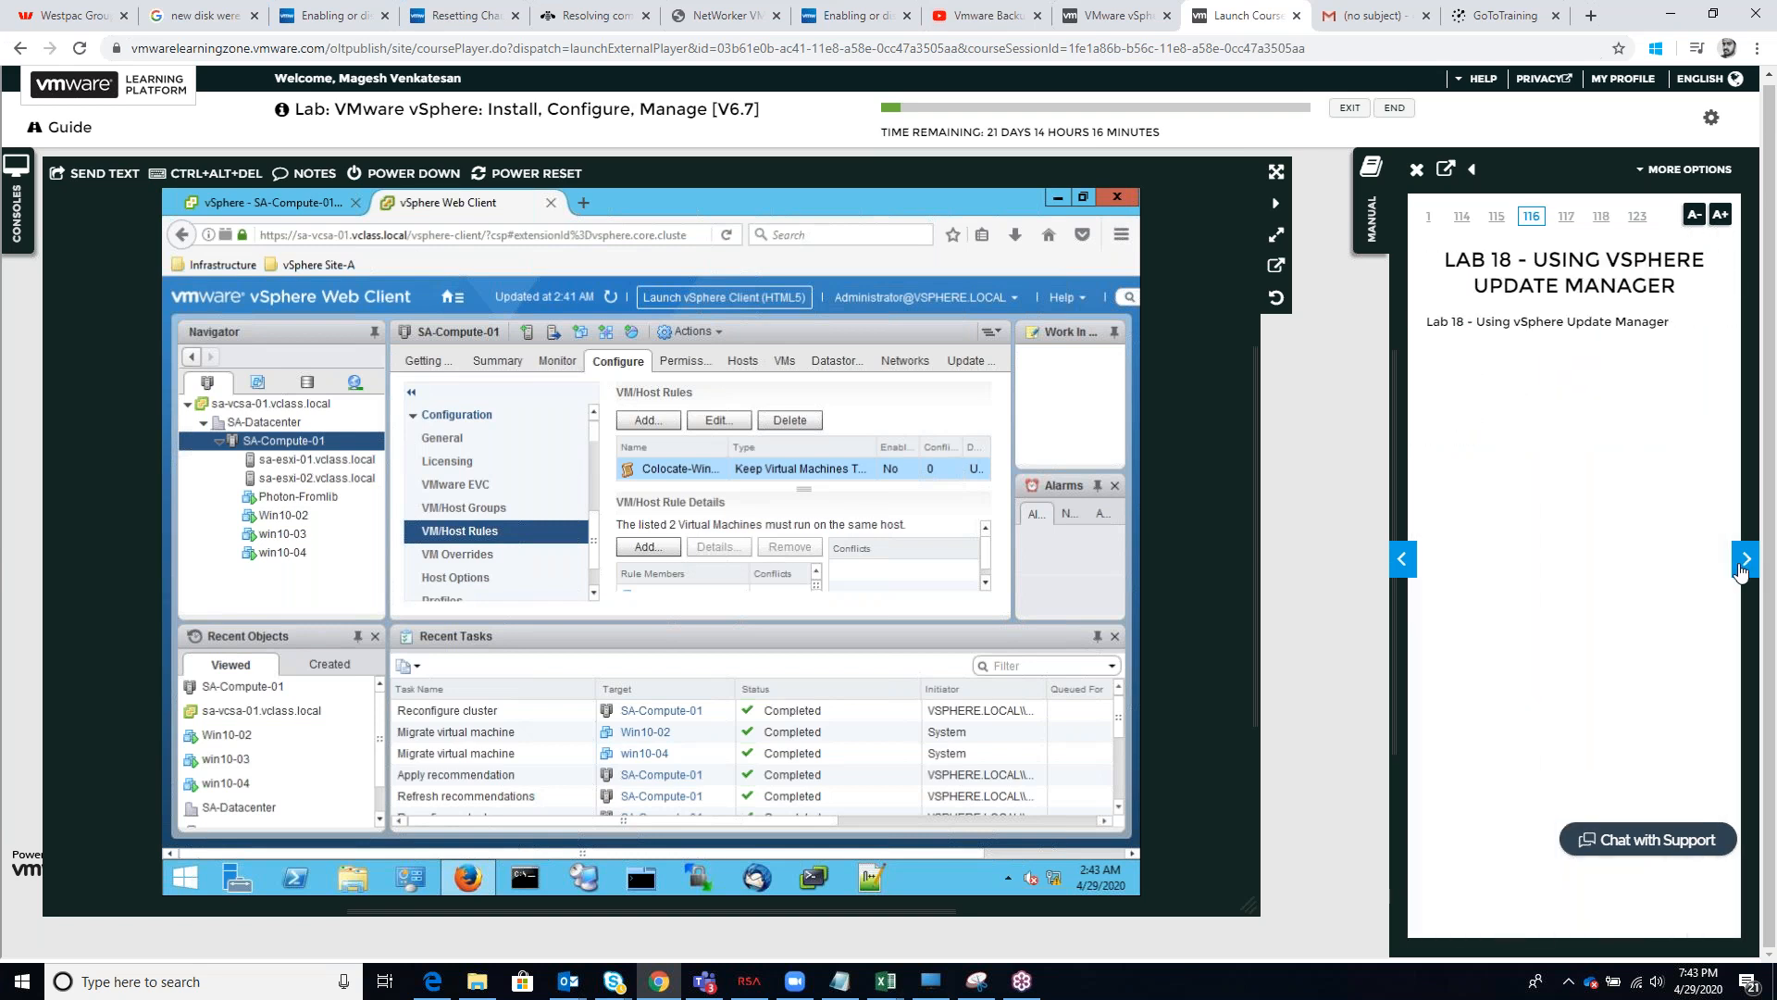
click(1403, 561)
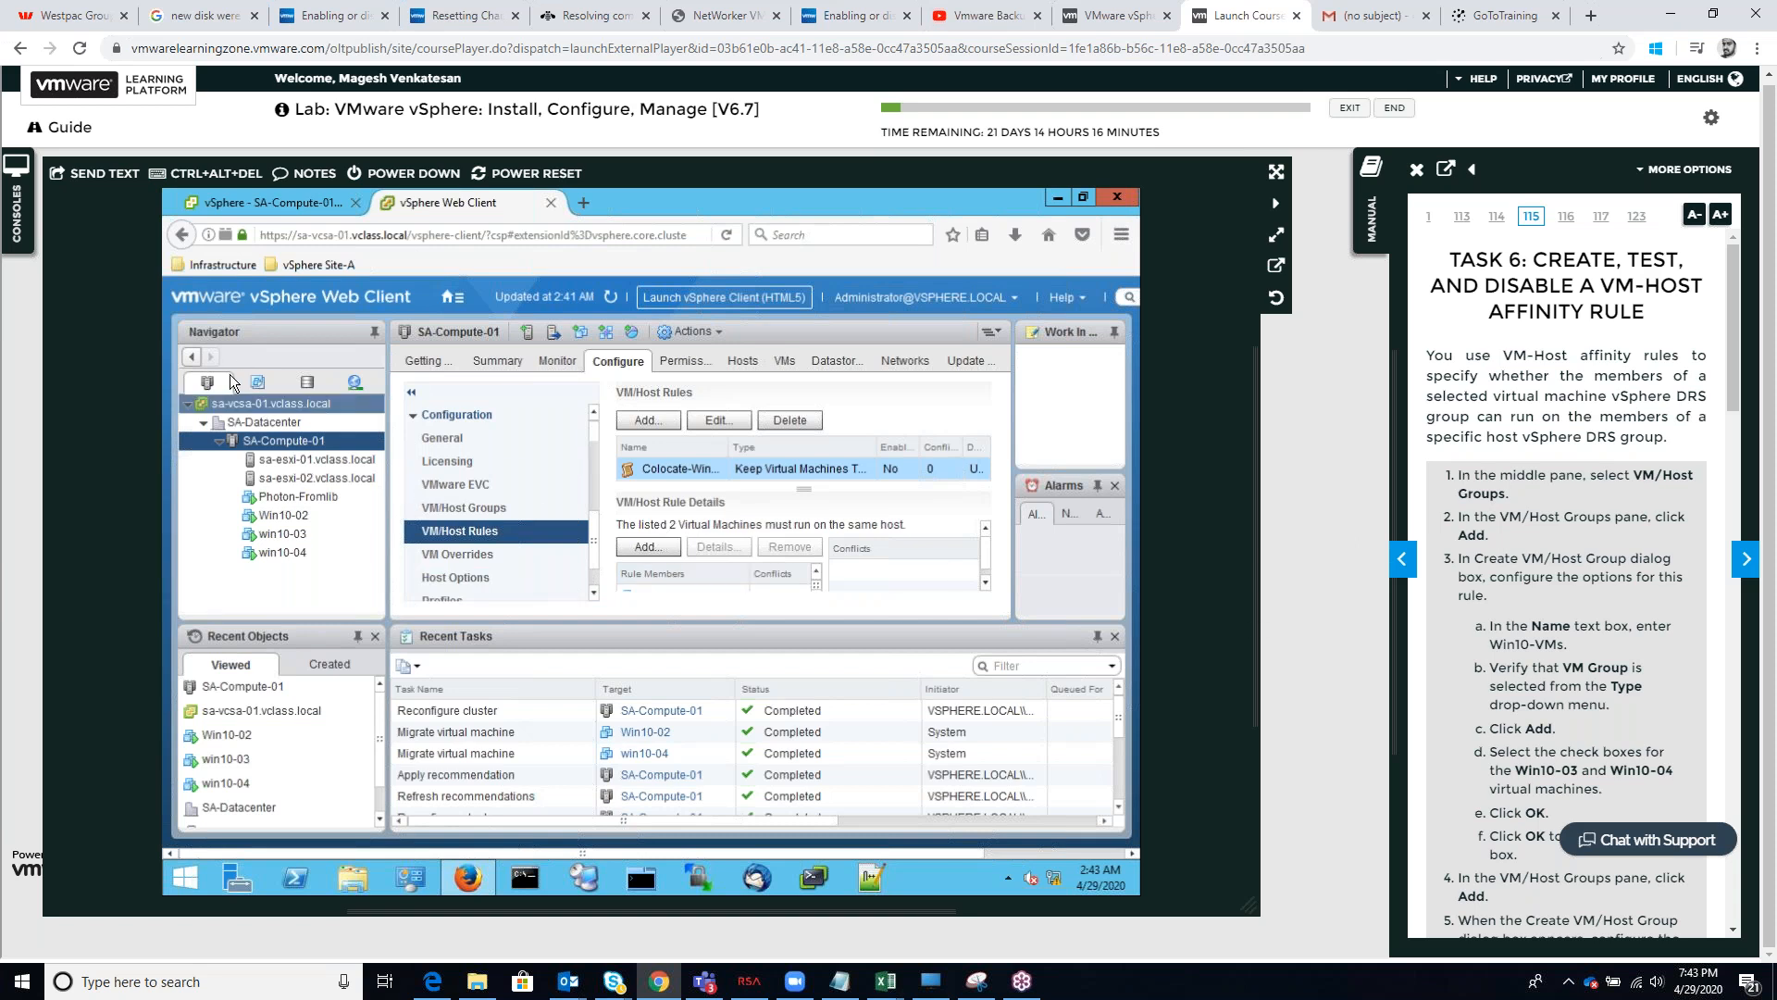
Switch to the VMs and Templates inventory, expand SA-Datacenter and inspect the virtual machine and host lists of sa-vcsa-01.vclass.local
click(258, 383)
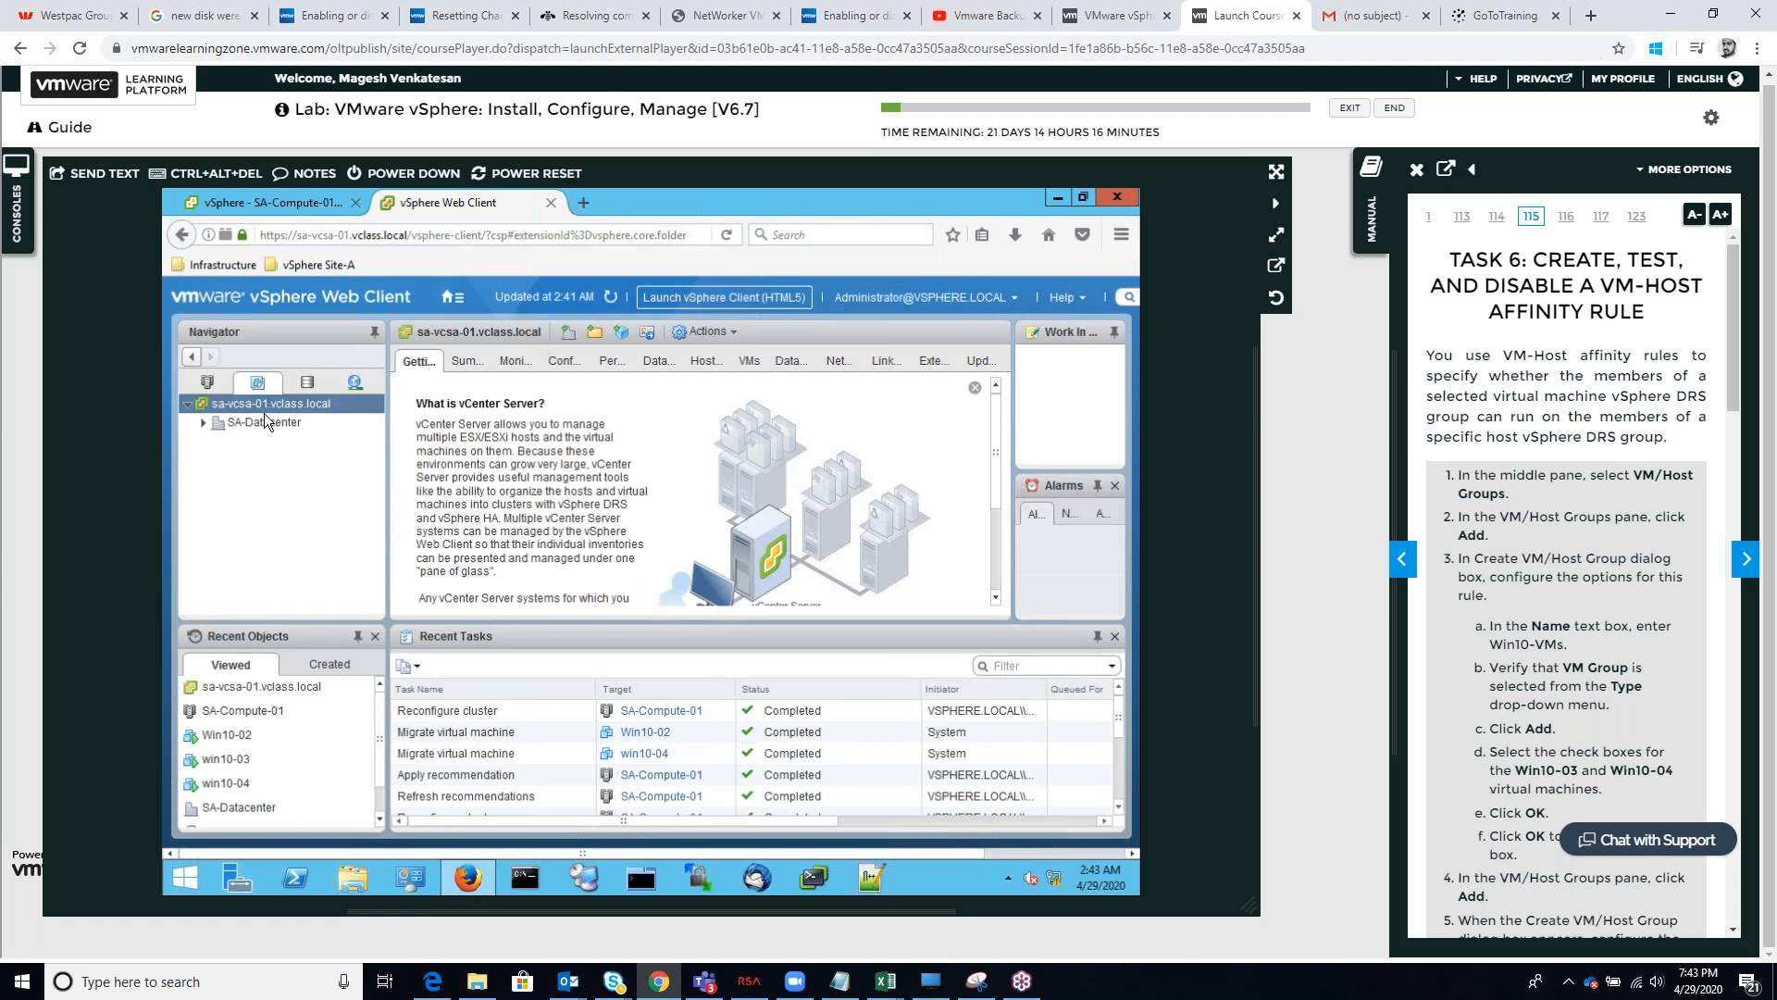
click(207, 426)
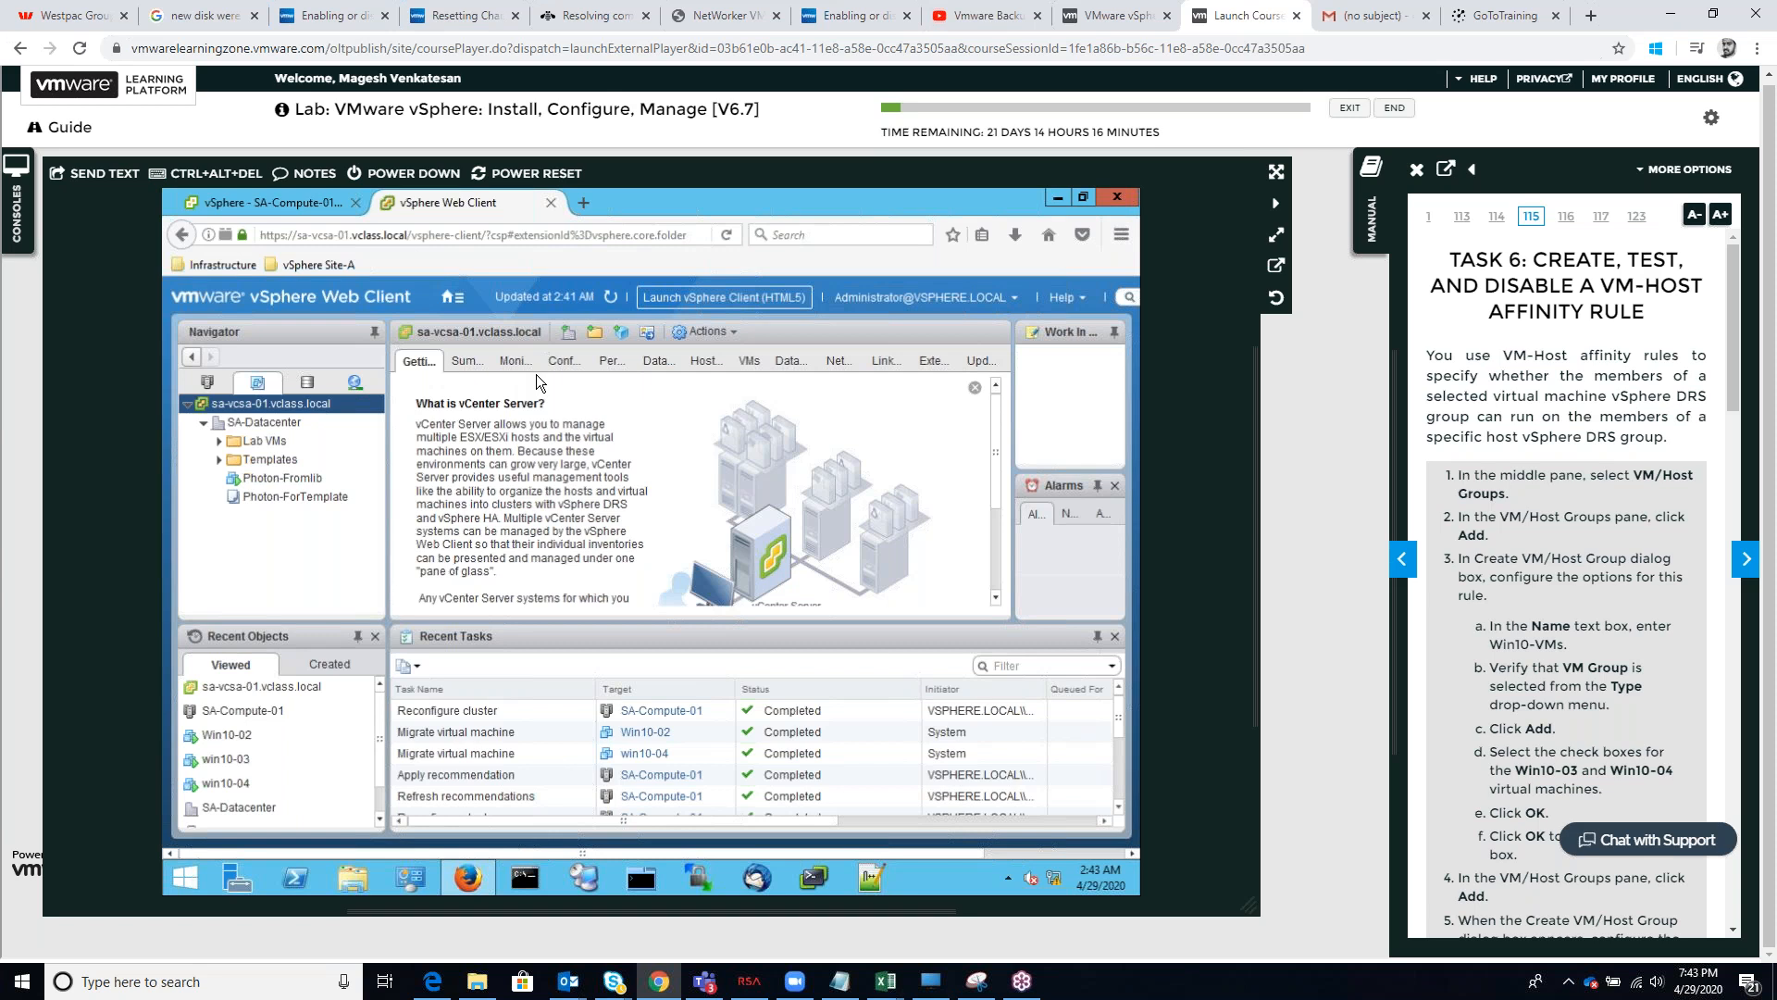
click(750, 360)
click(703, 365)
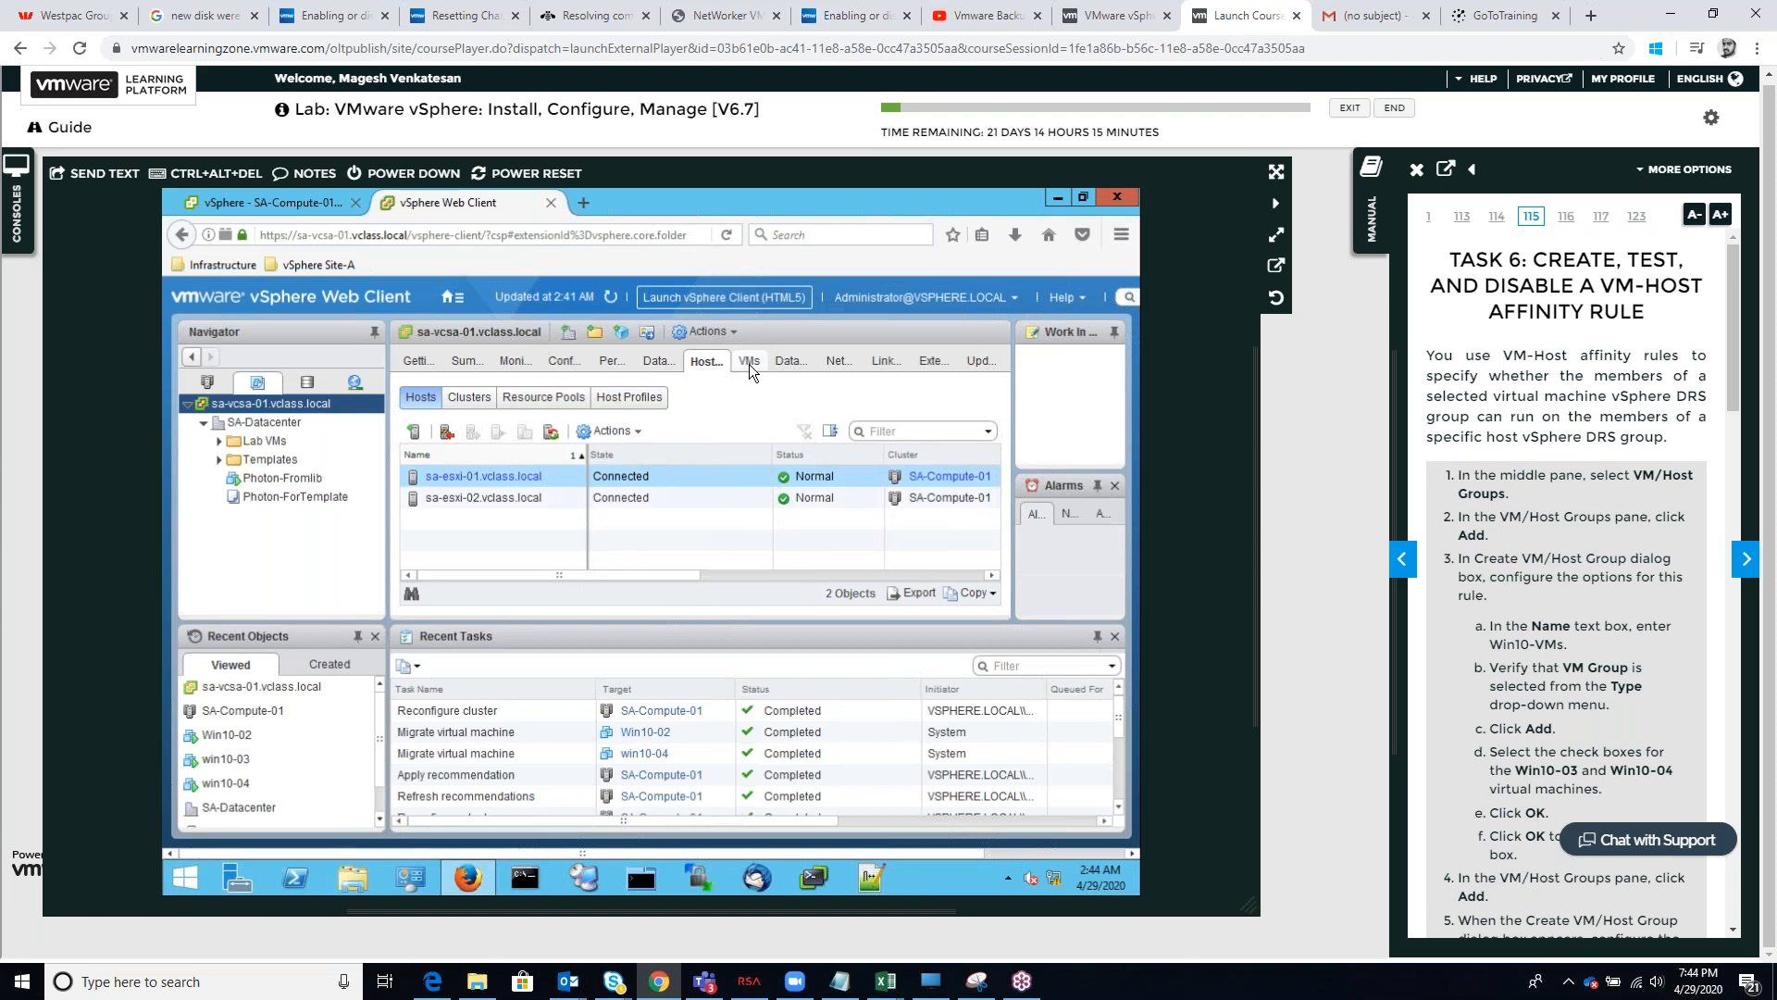
click(748, 362)
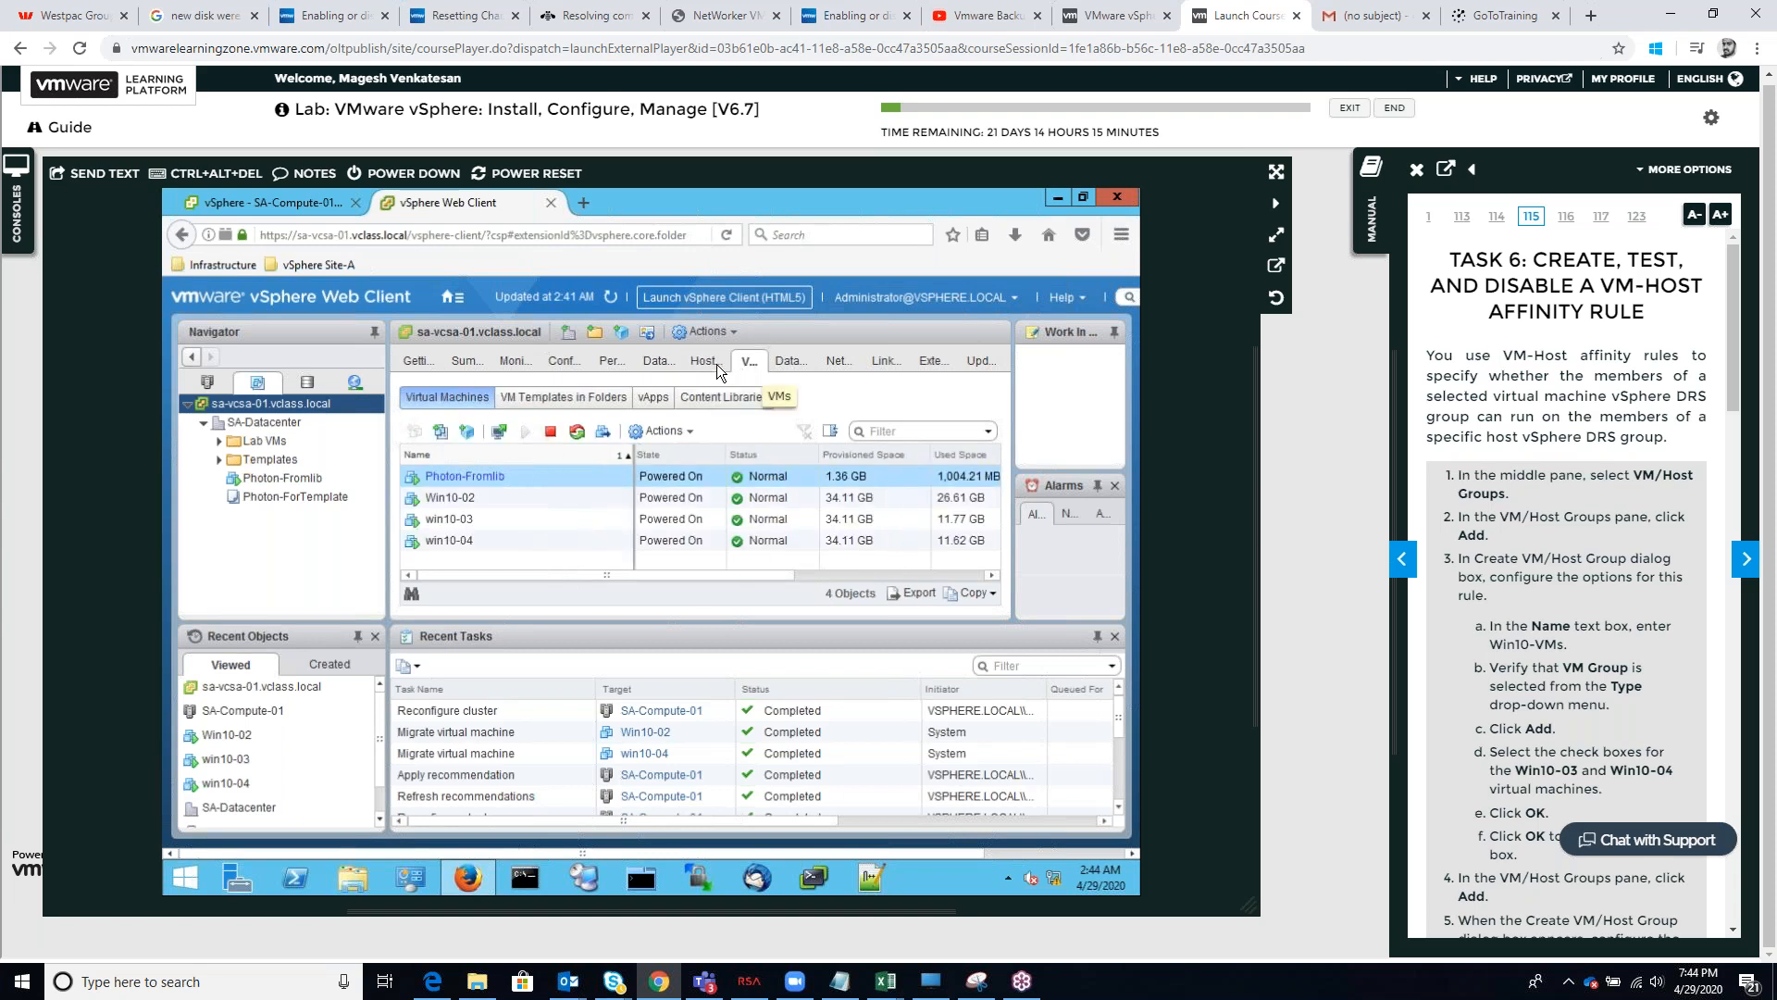
click(708, 362)
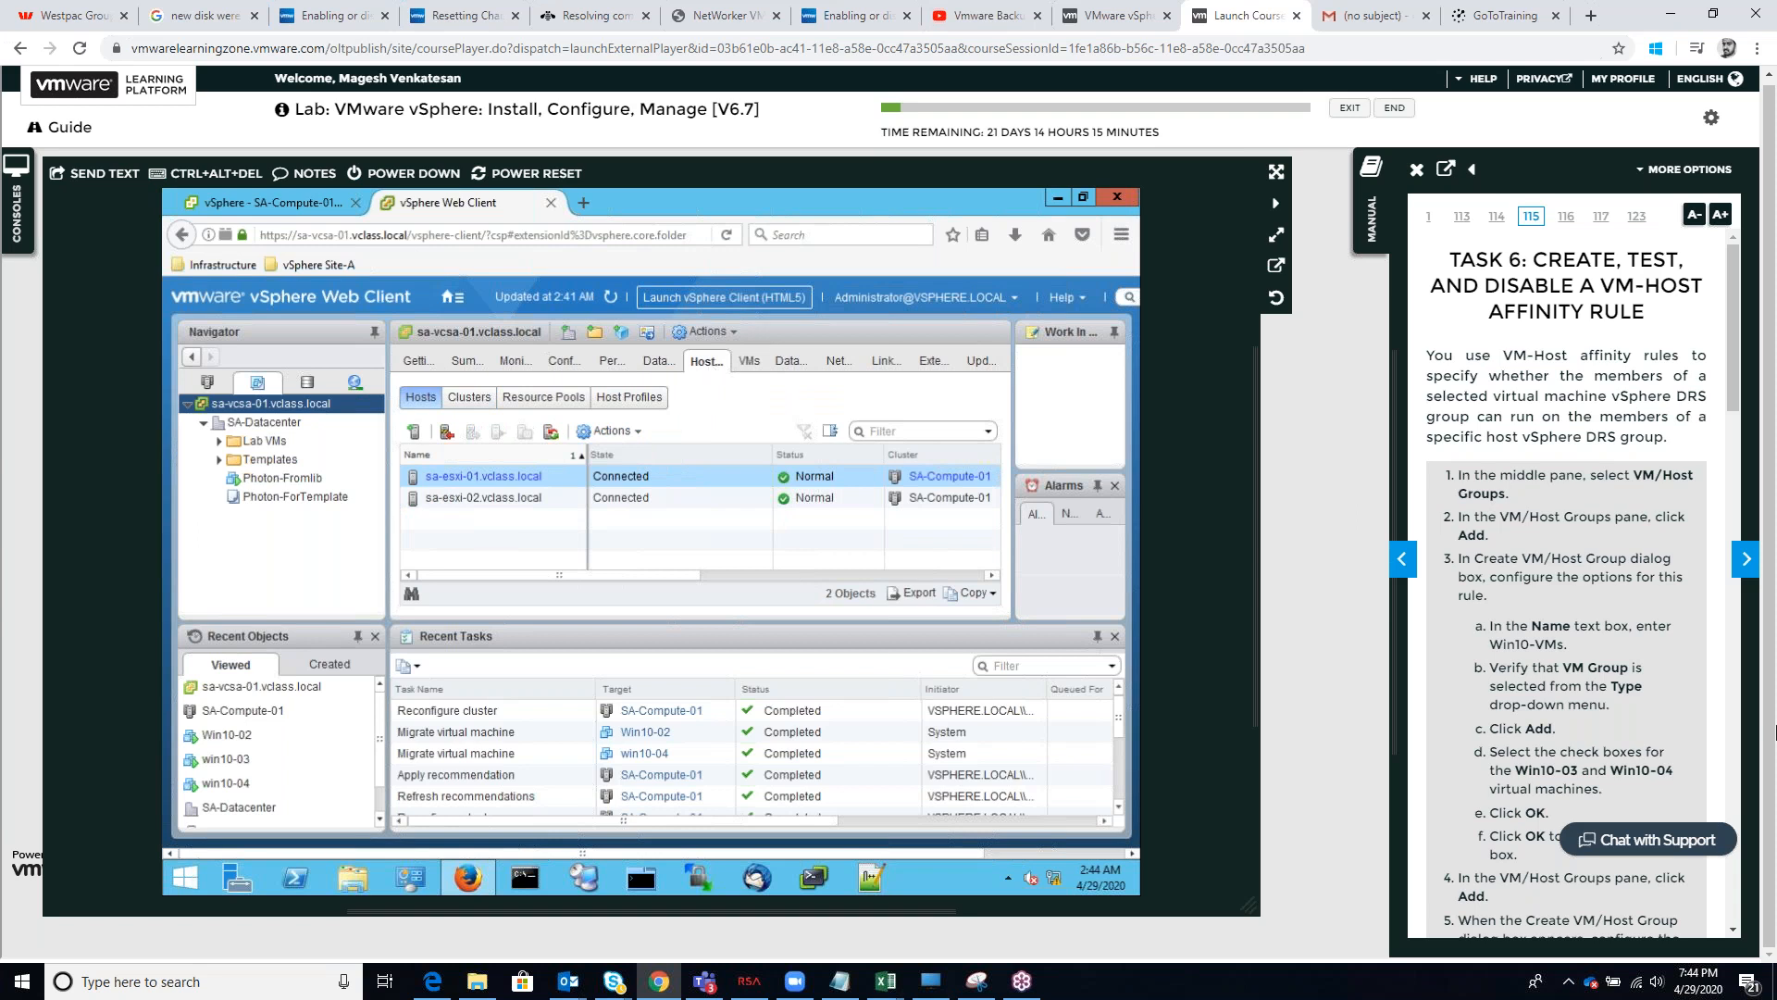
Return the manual to Task 5 and reread steps 6 to 12
click(1402, 560)
scroll(1562, 632, down, 7)
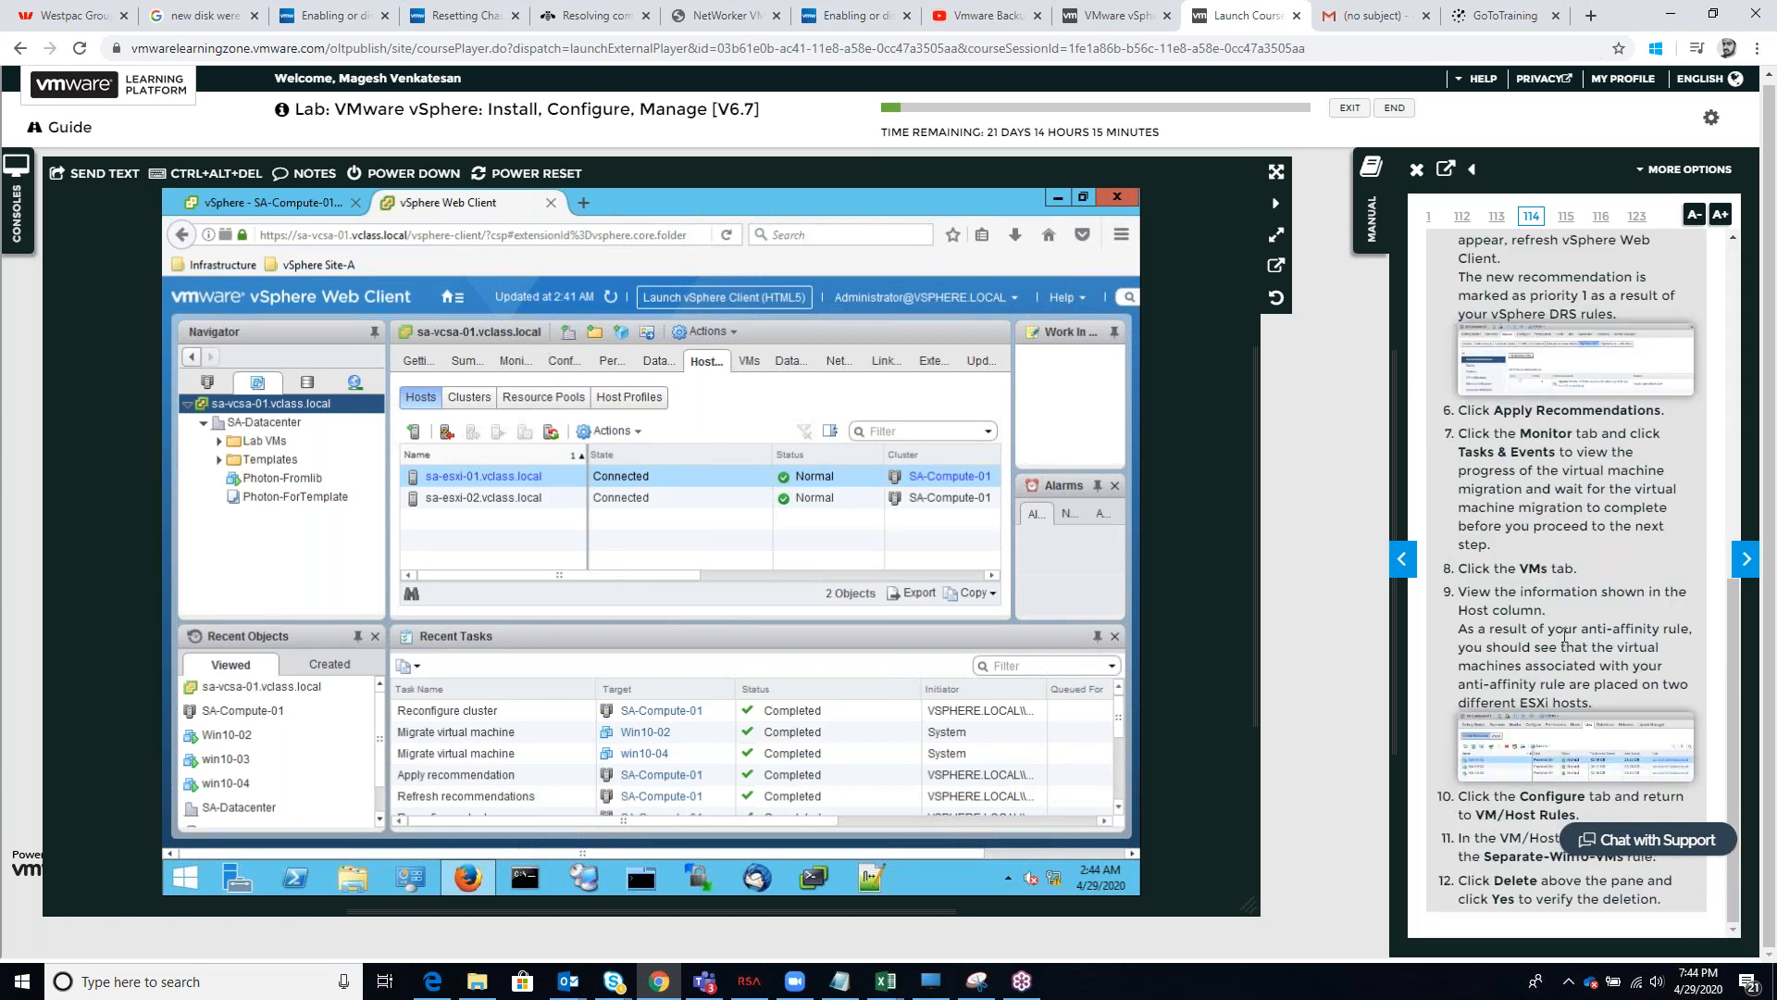
scroll(1564, 634, up, 2)
scroll(1571, 634, down, 2)
scroll(1571, 634, up, 2)
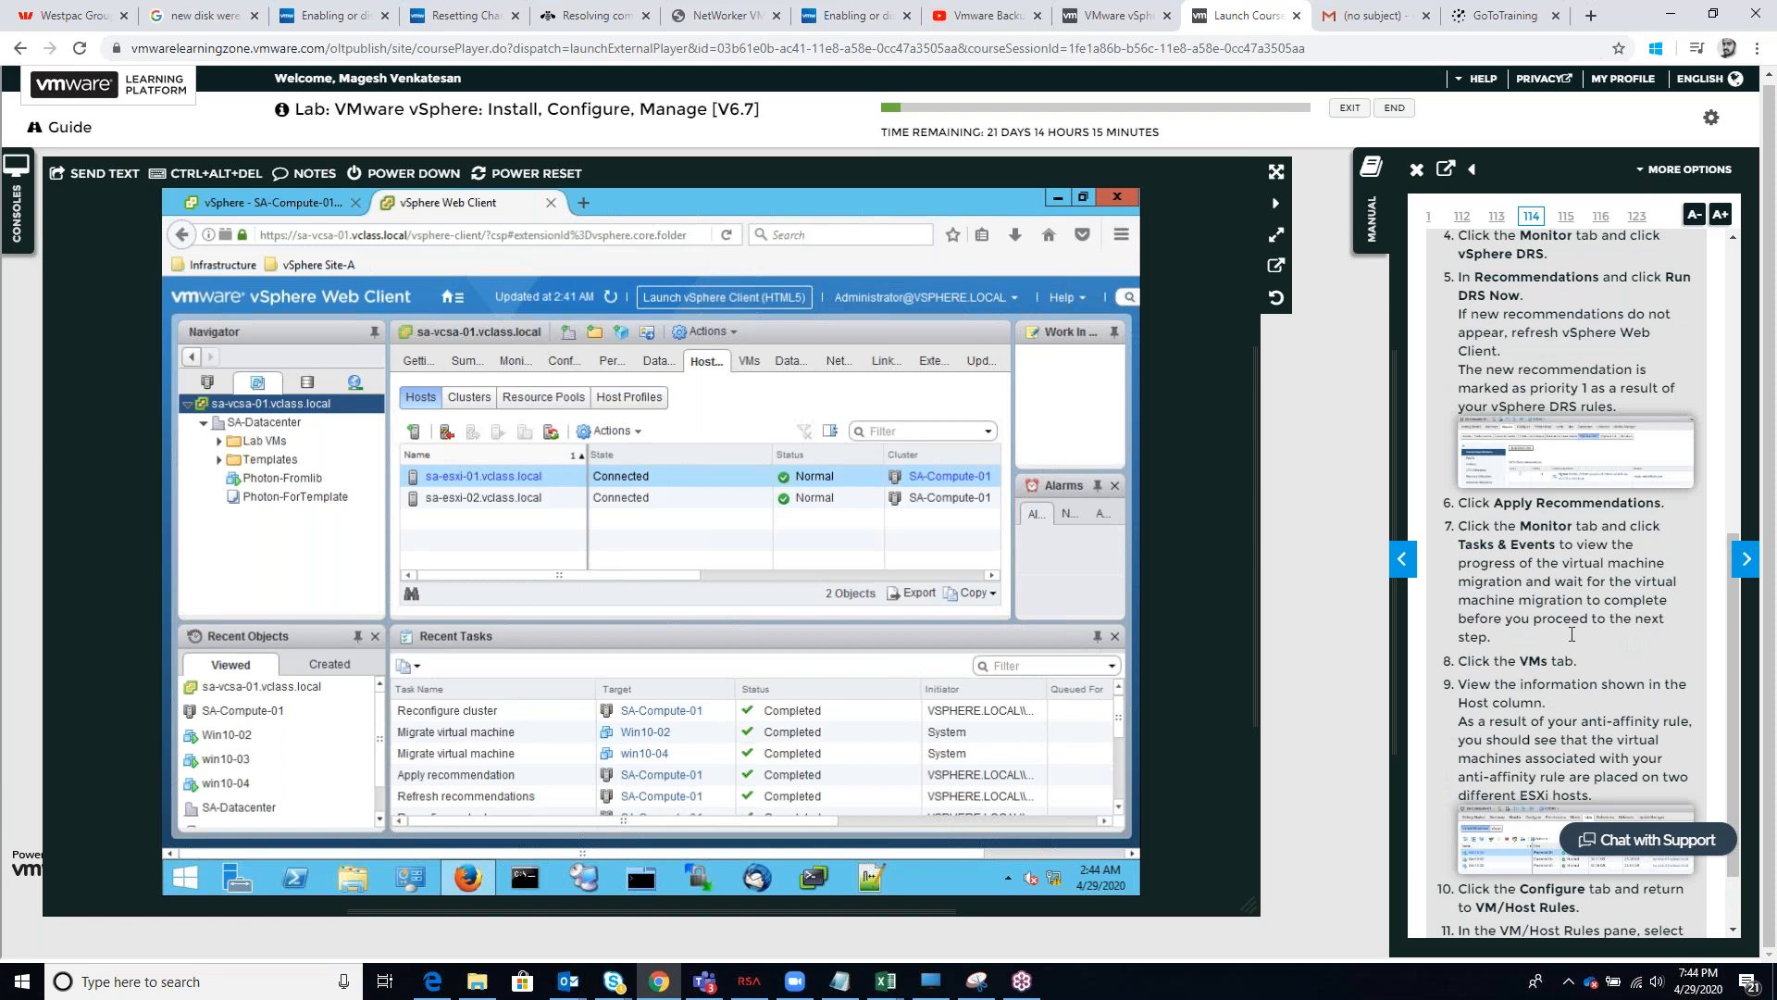
scroll(1571, 634, down, 2)
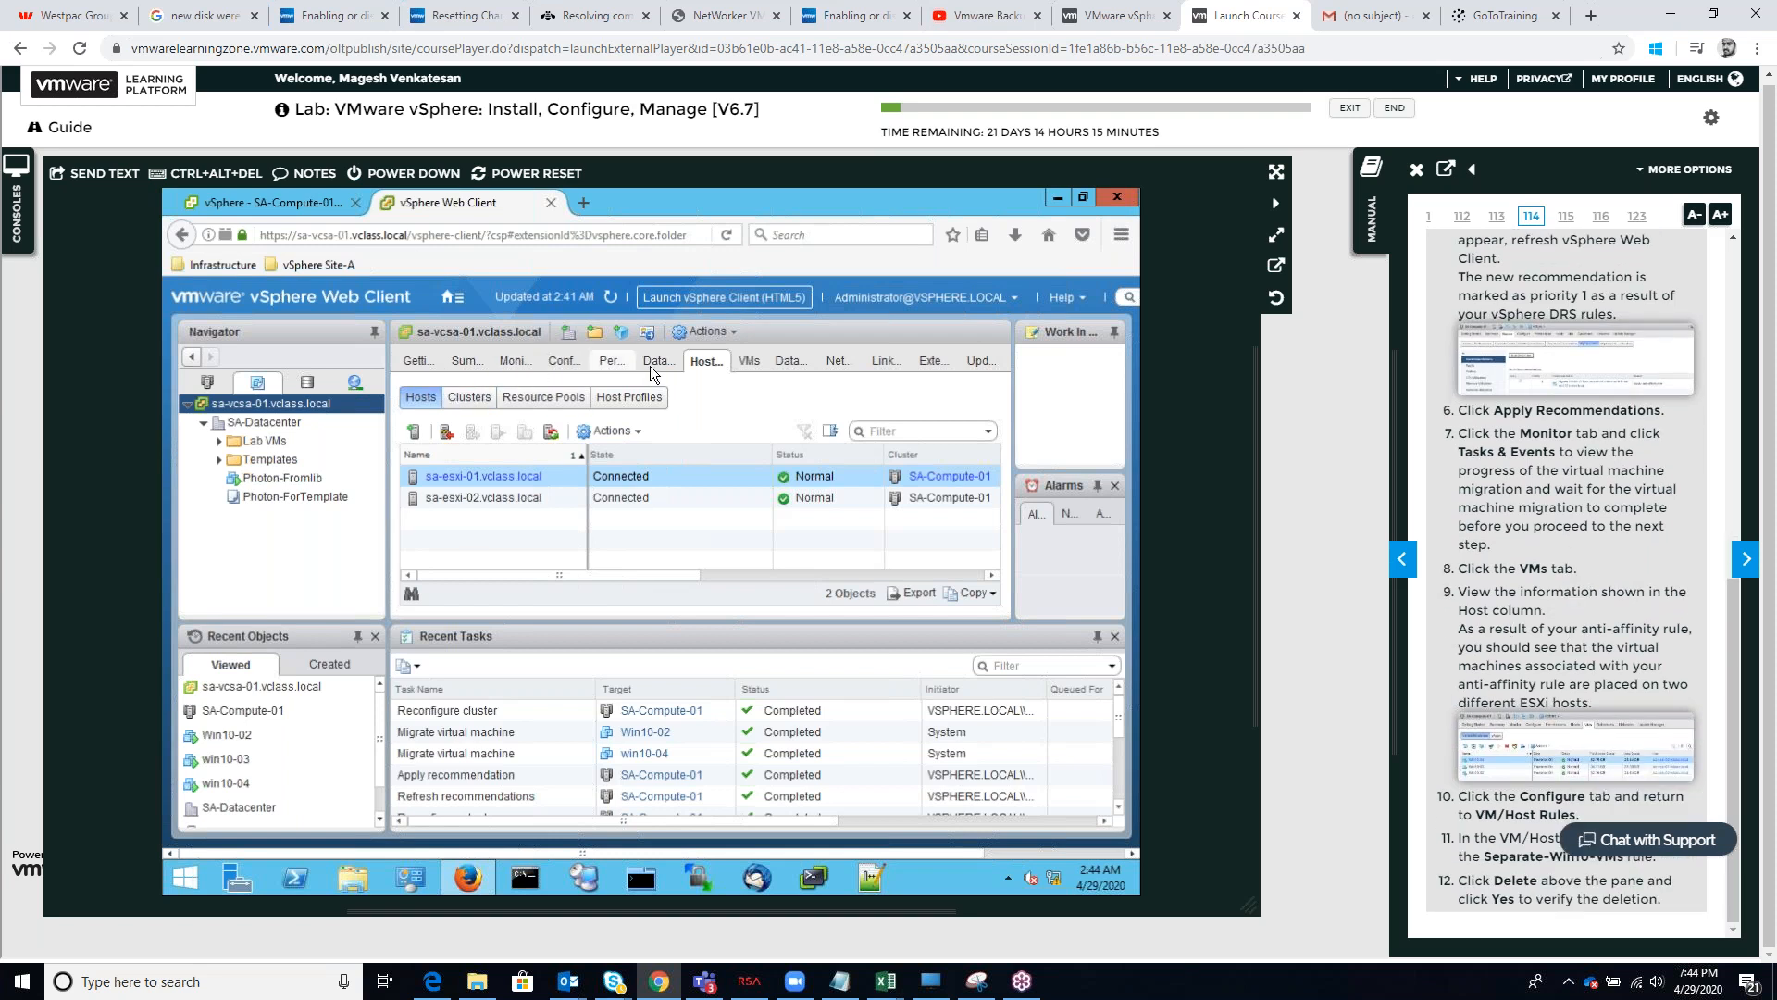
Look through the VM, datastore, monitoring and configuration views of sa-vcsa-01.vclass.local for the VM/Host settings
click(746, 361)
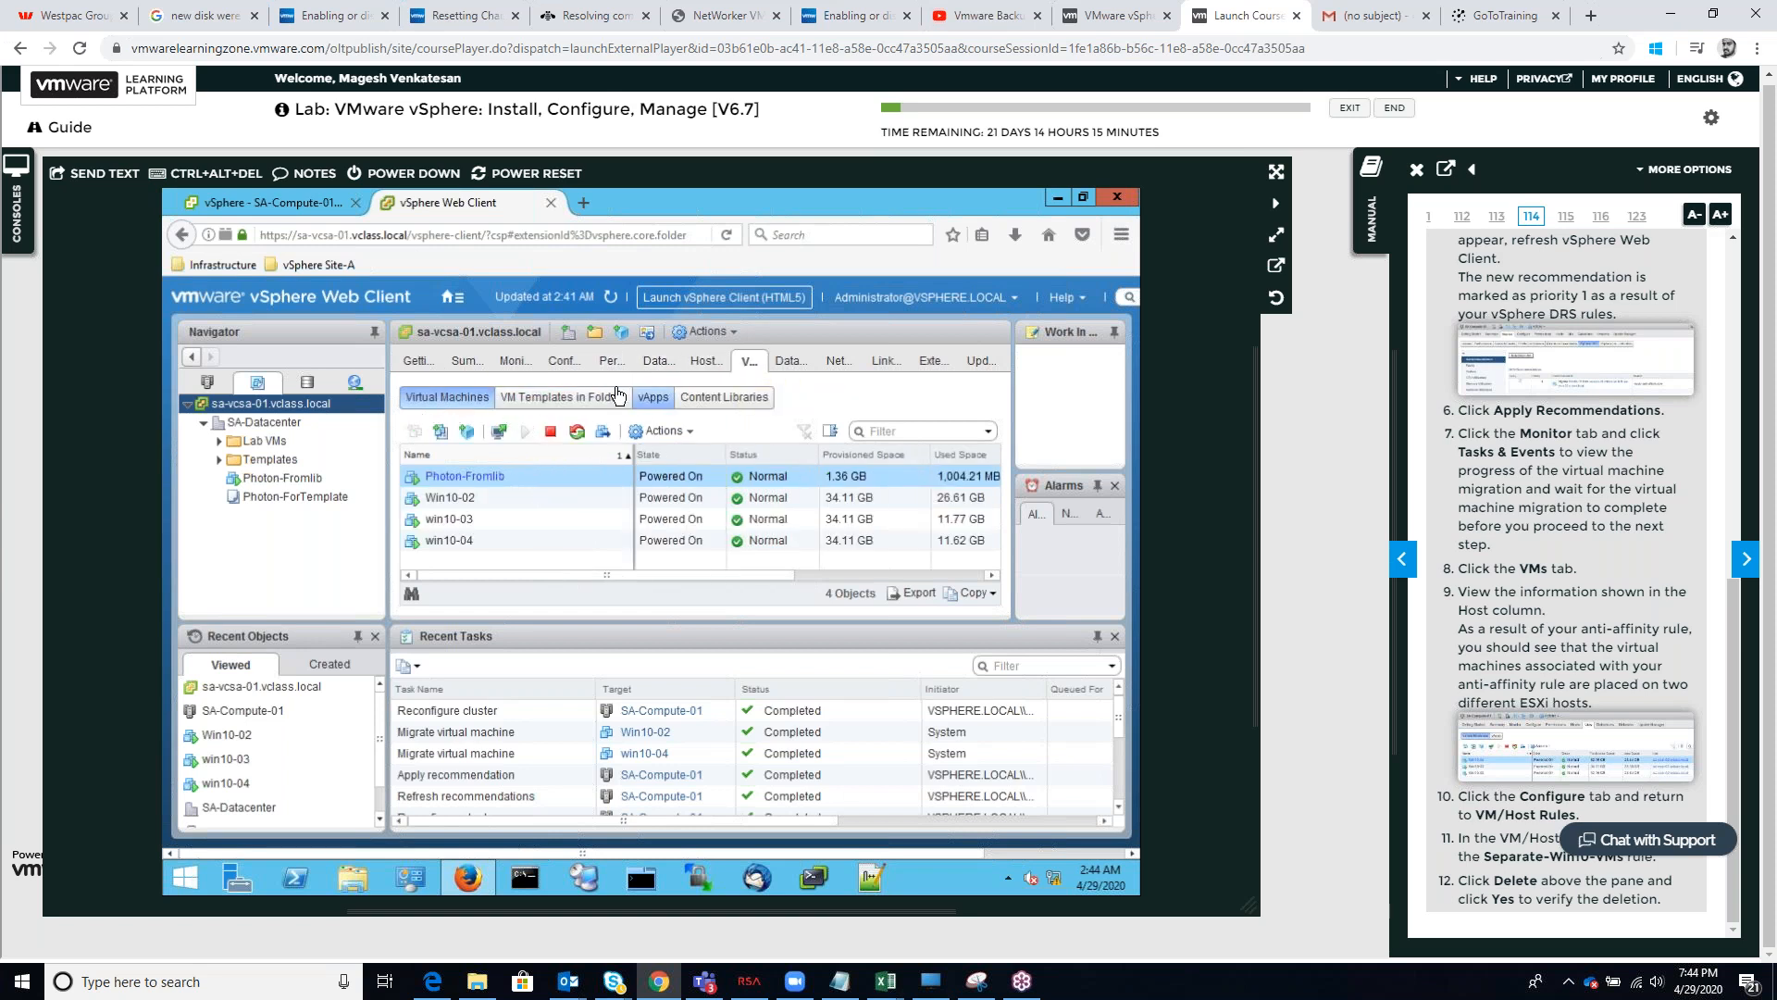
click(649, 362)
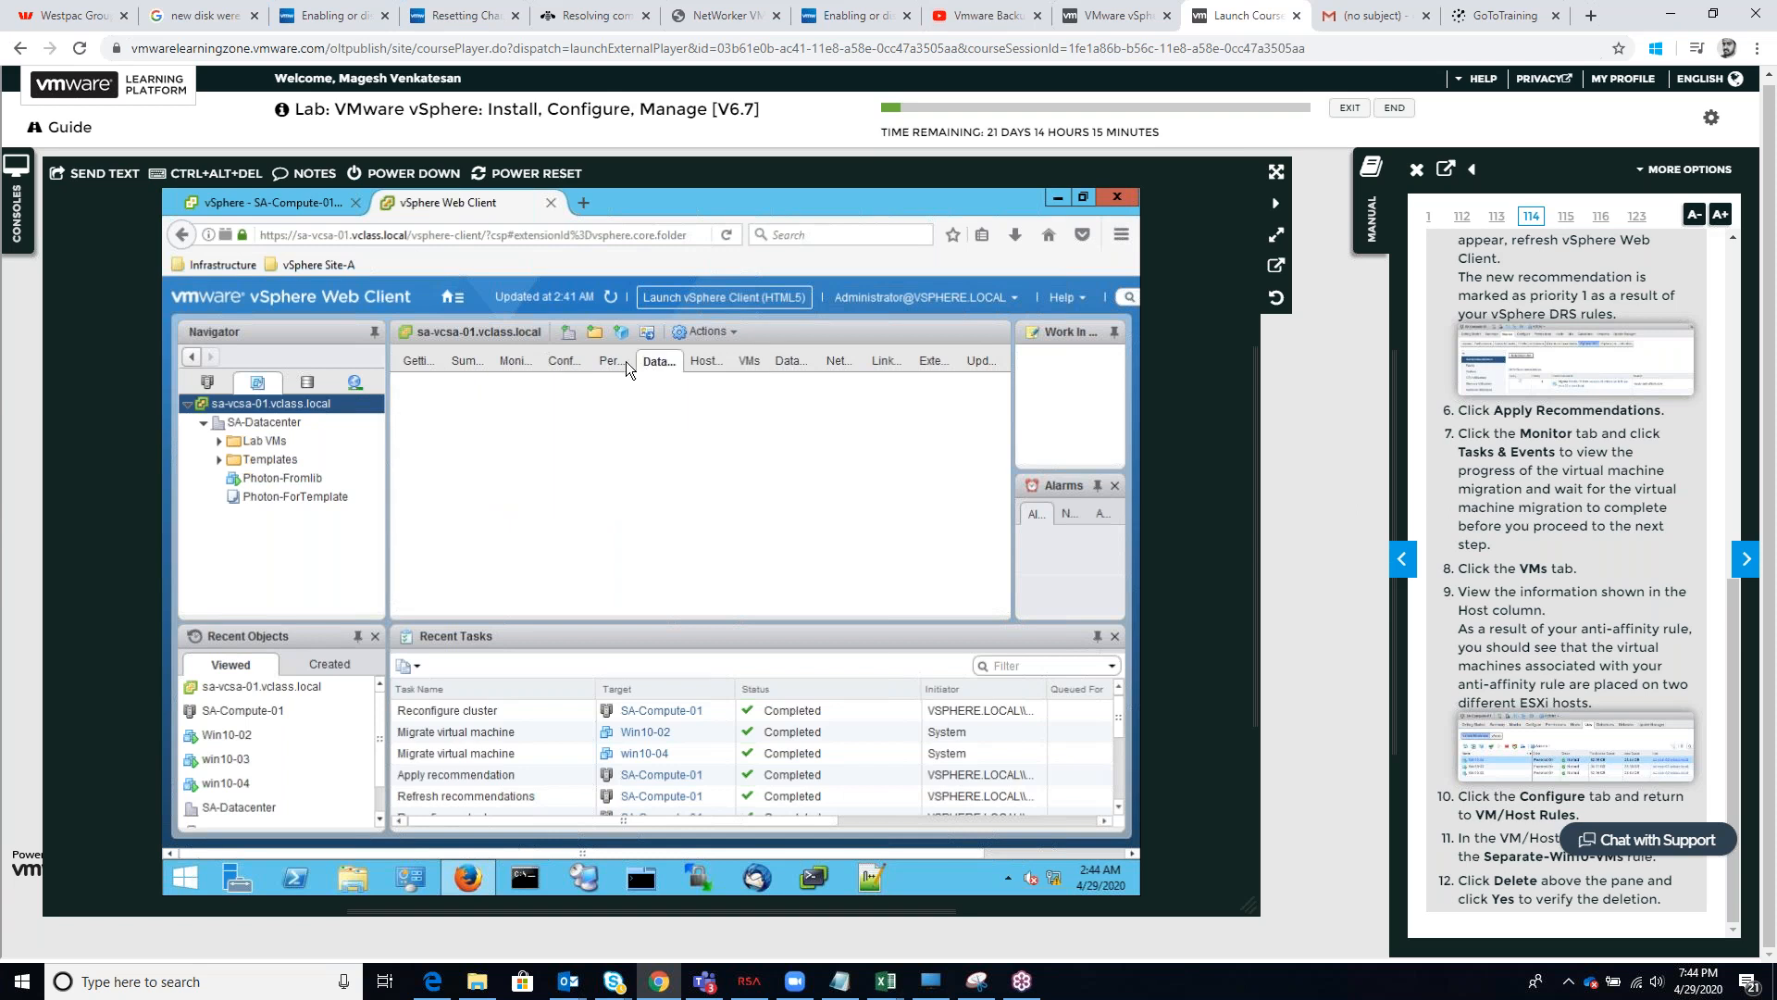
click(524, 360)
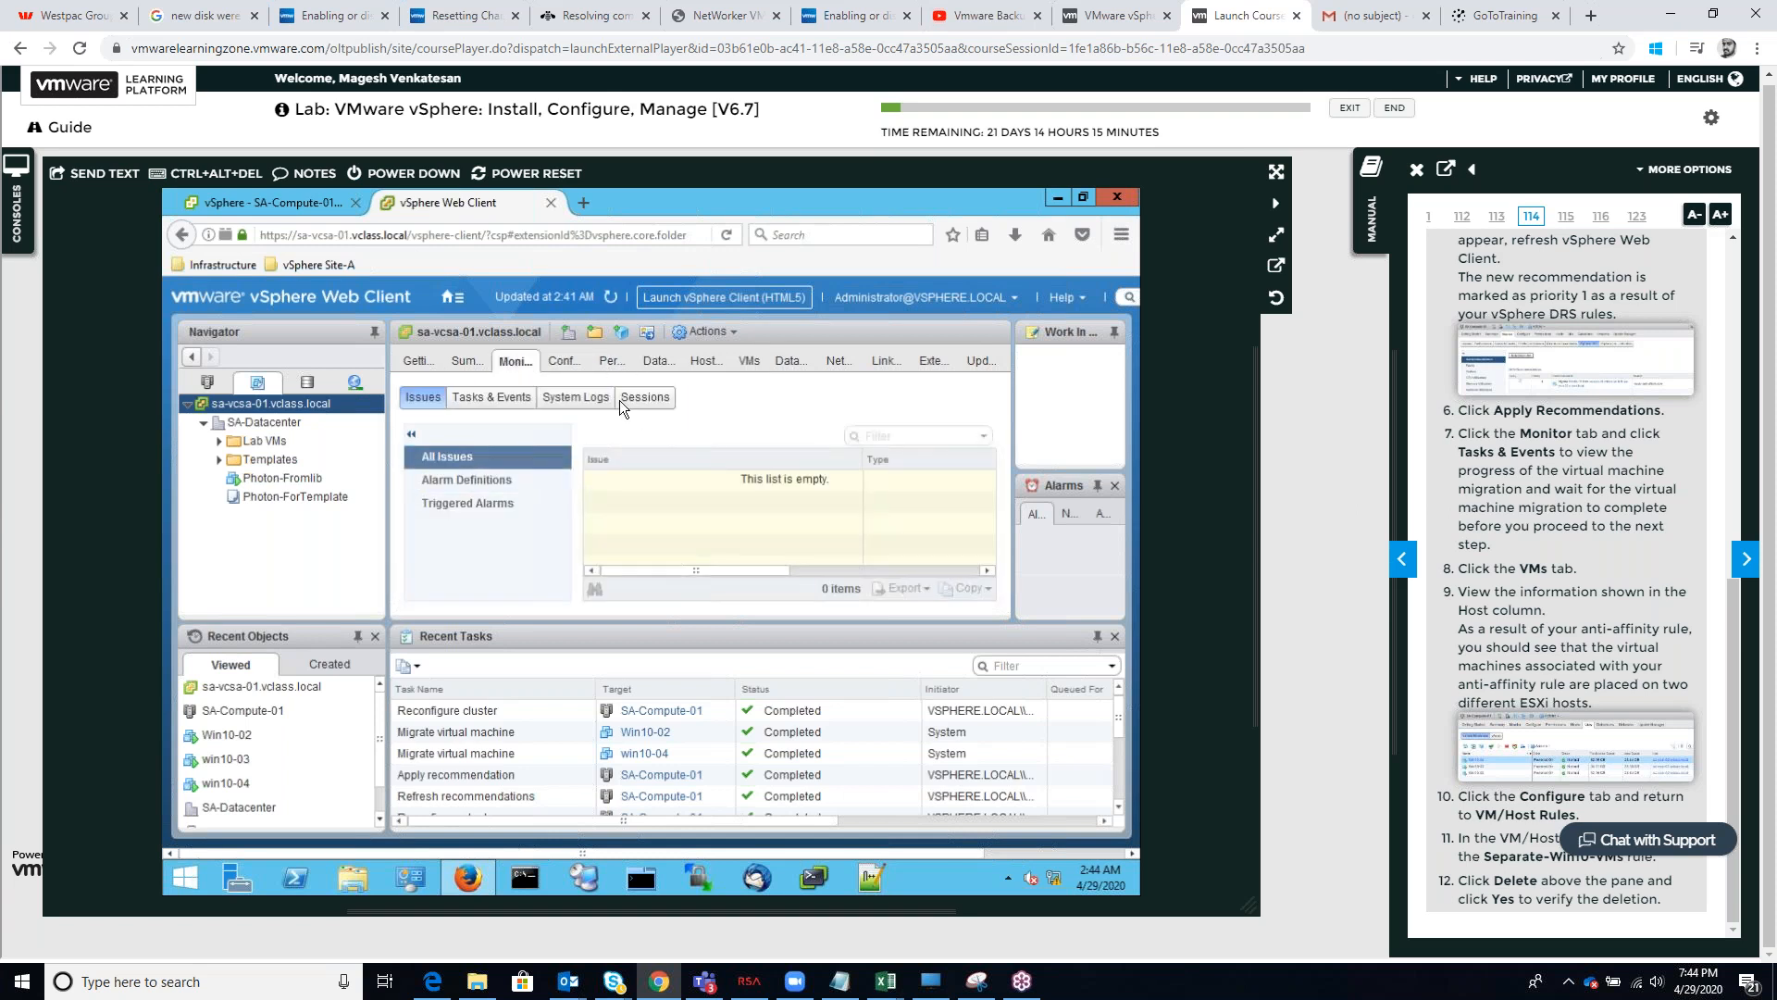
click(762, 360)
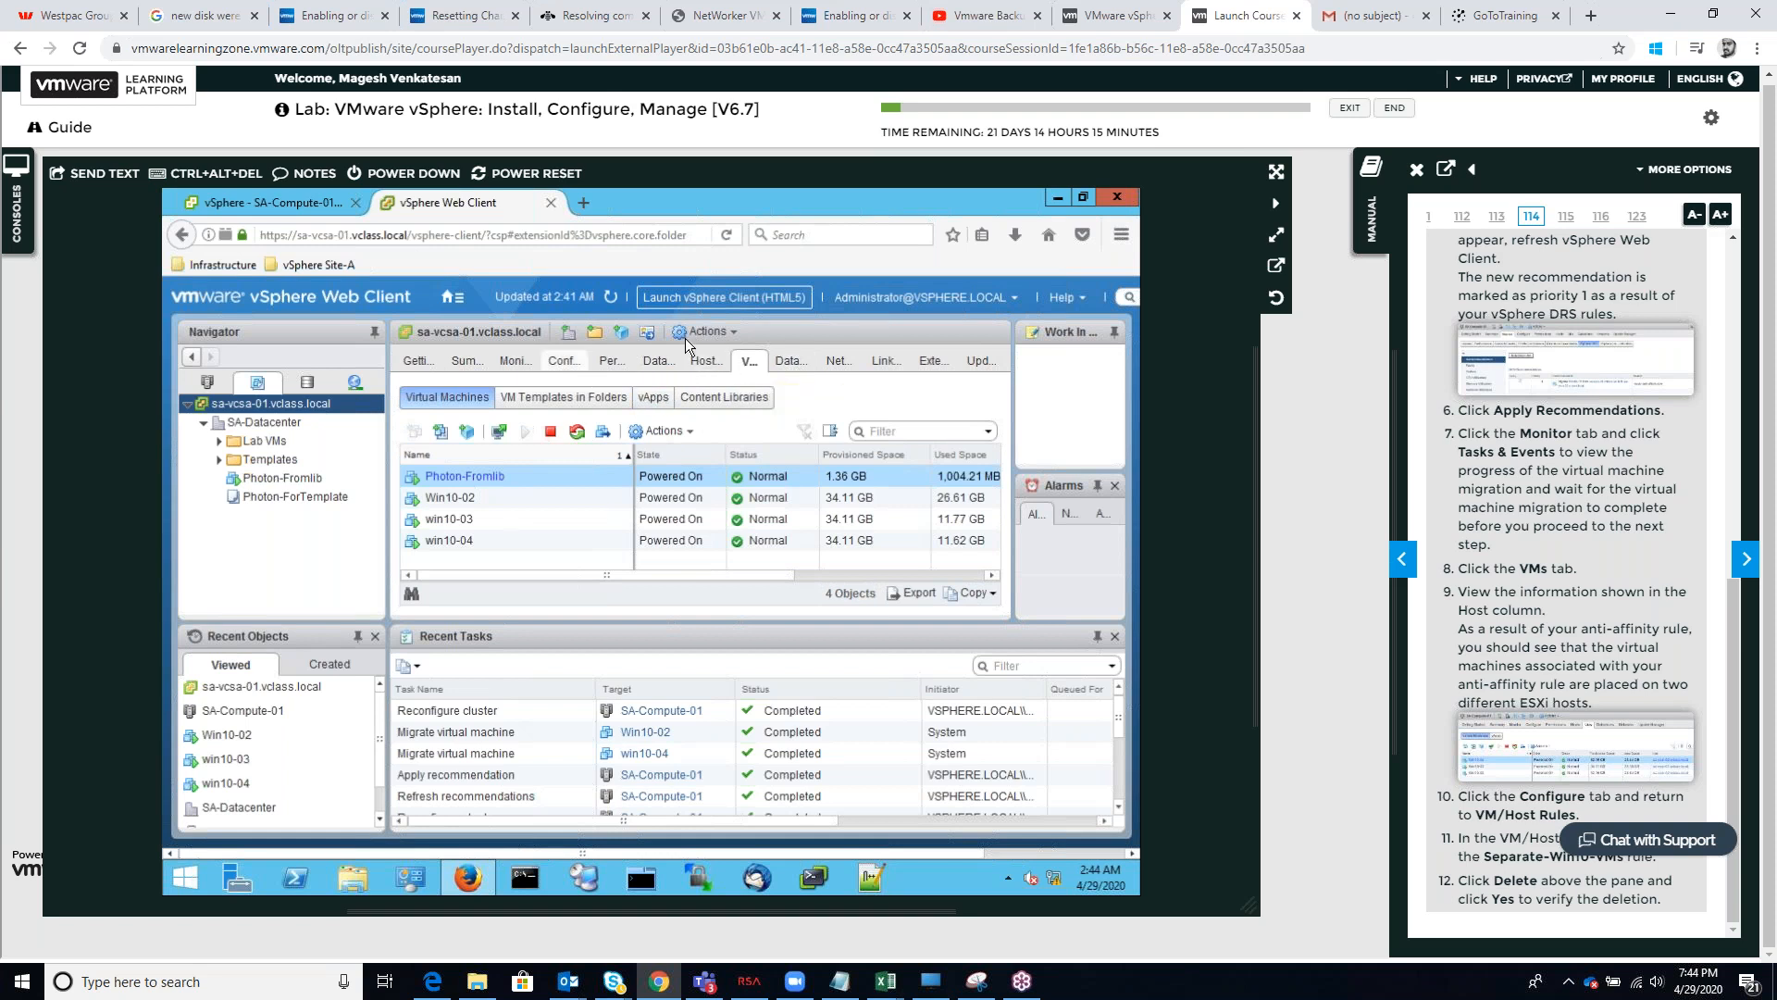
click(788, 362)
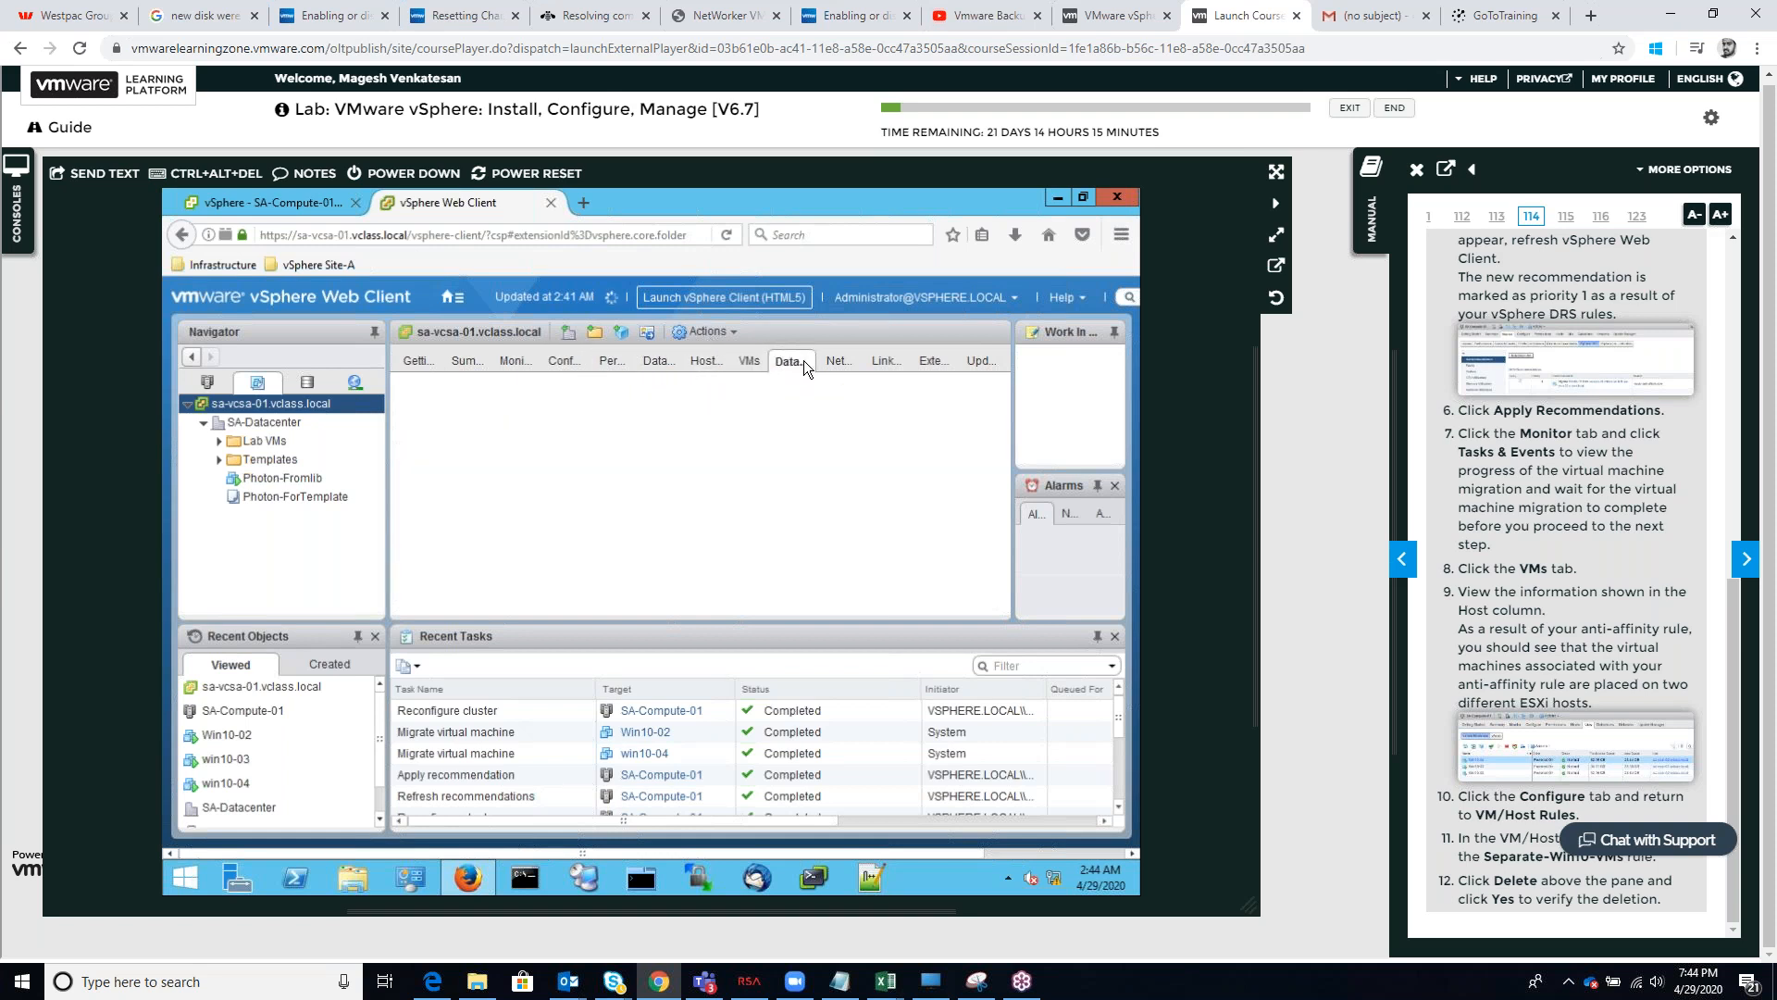
click(704, 359)
click(560, 363)
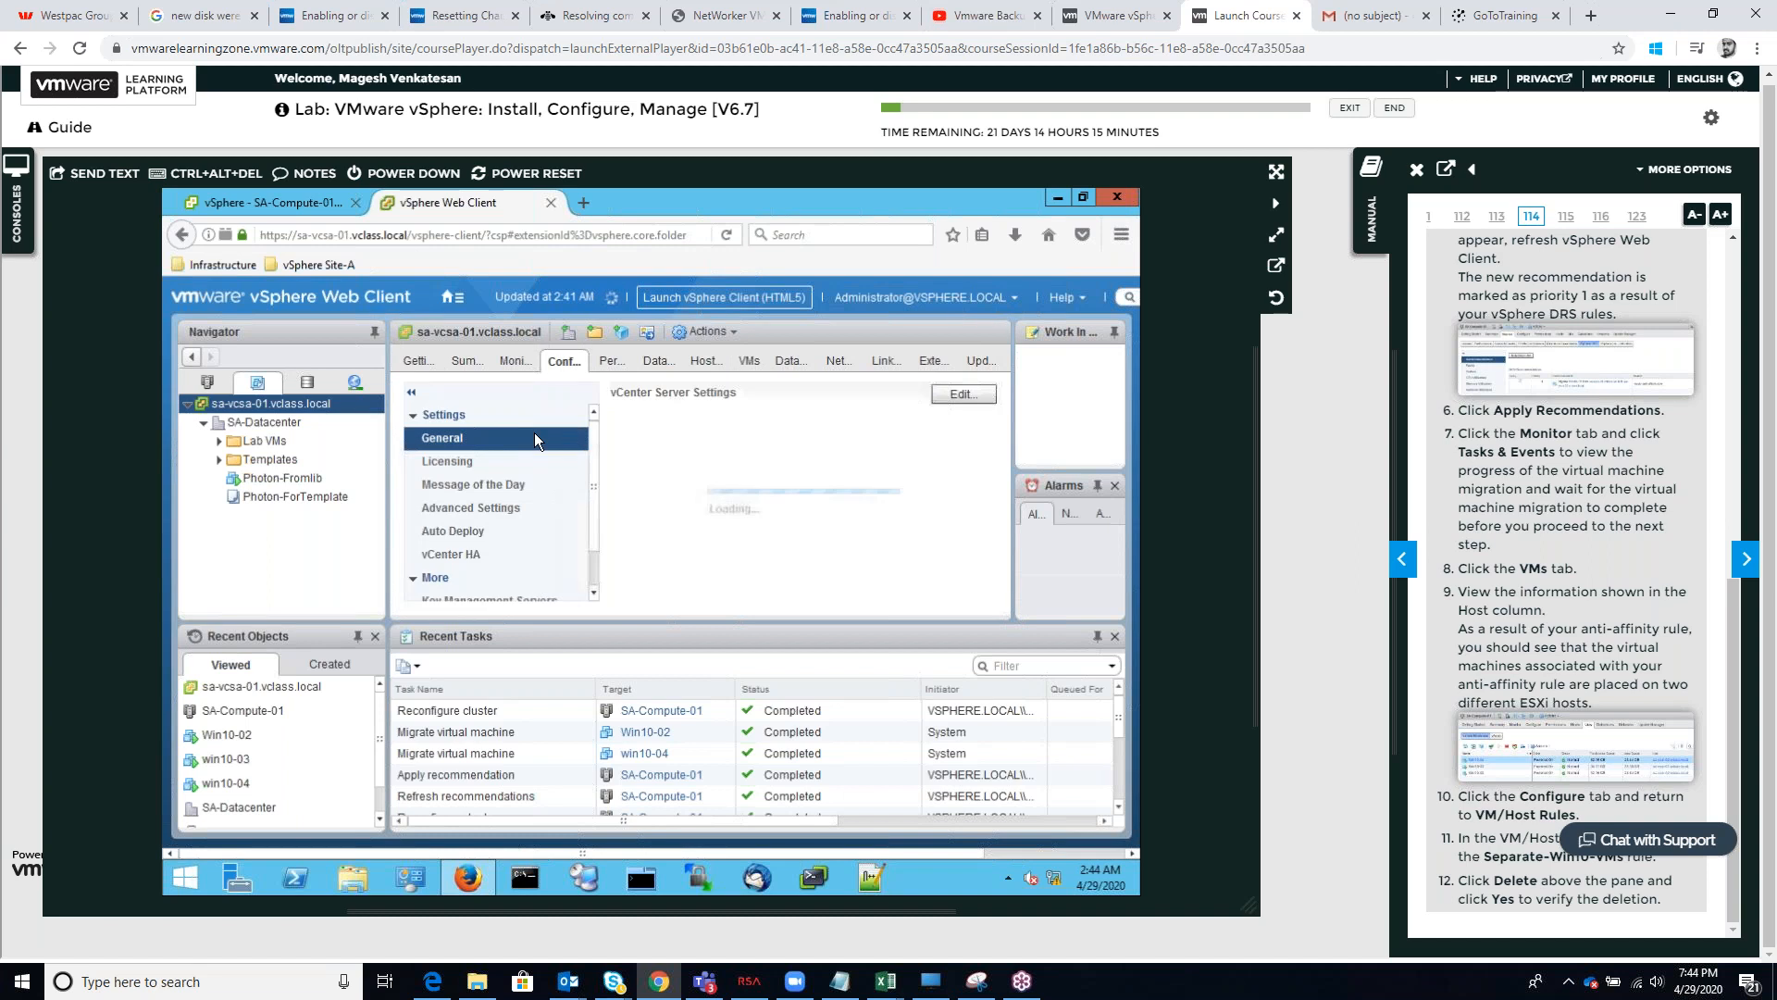
scroll(596, 489, down, 1)
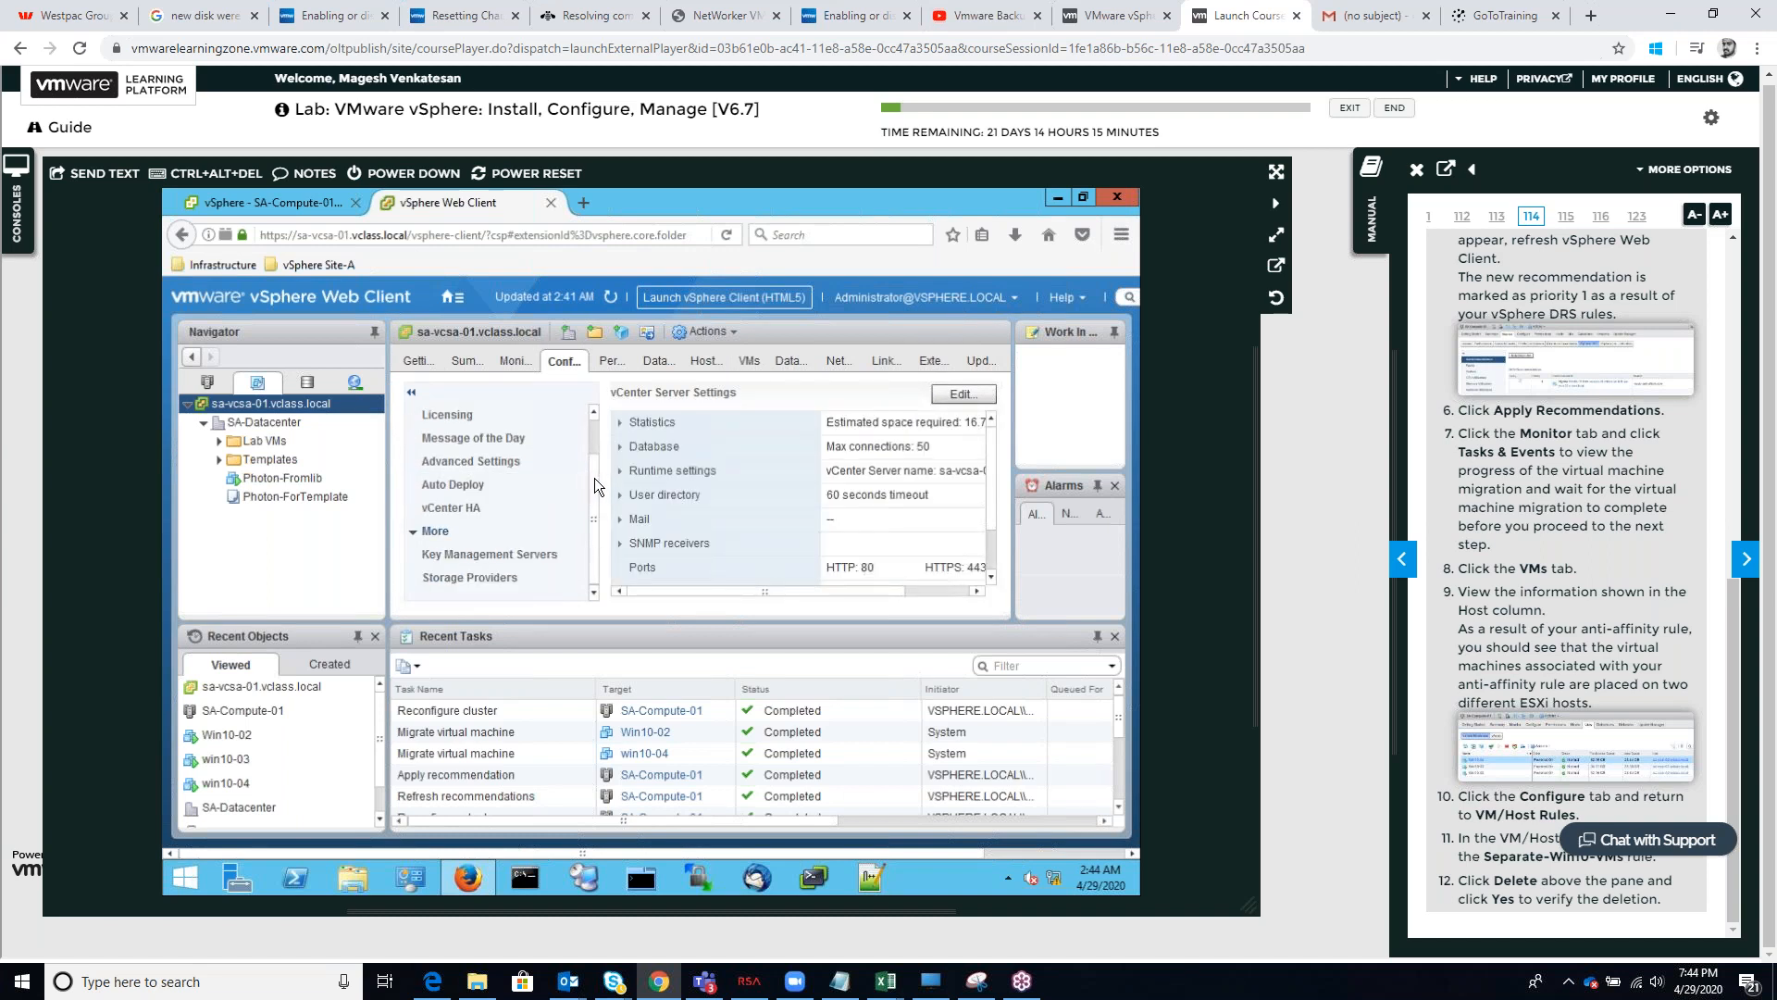
click(585, 481)
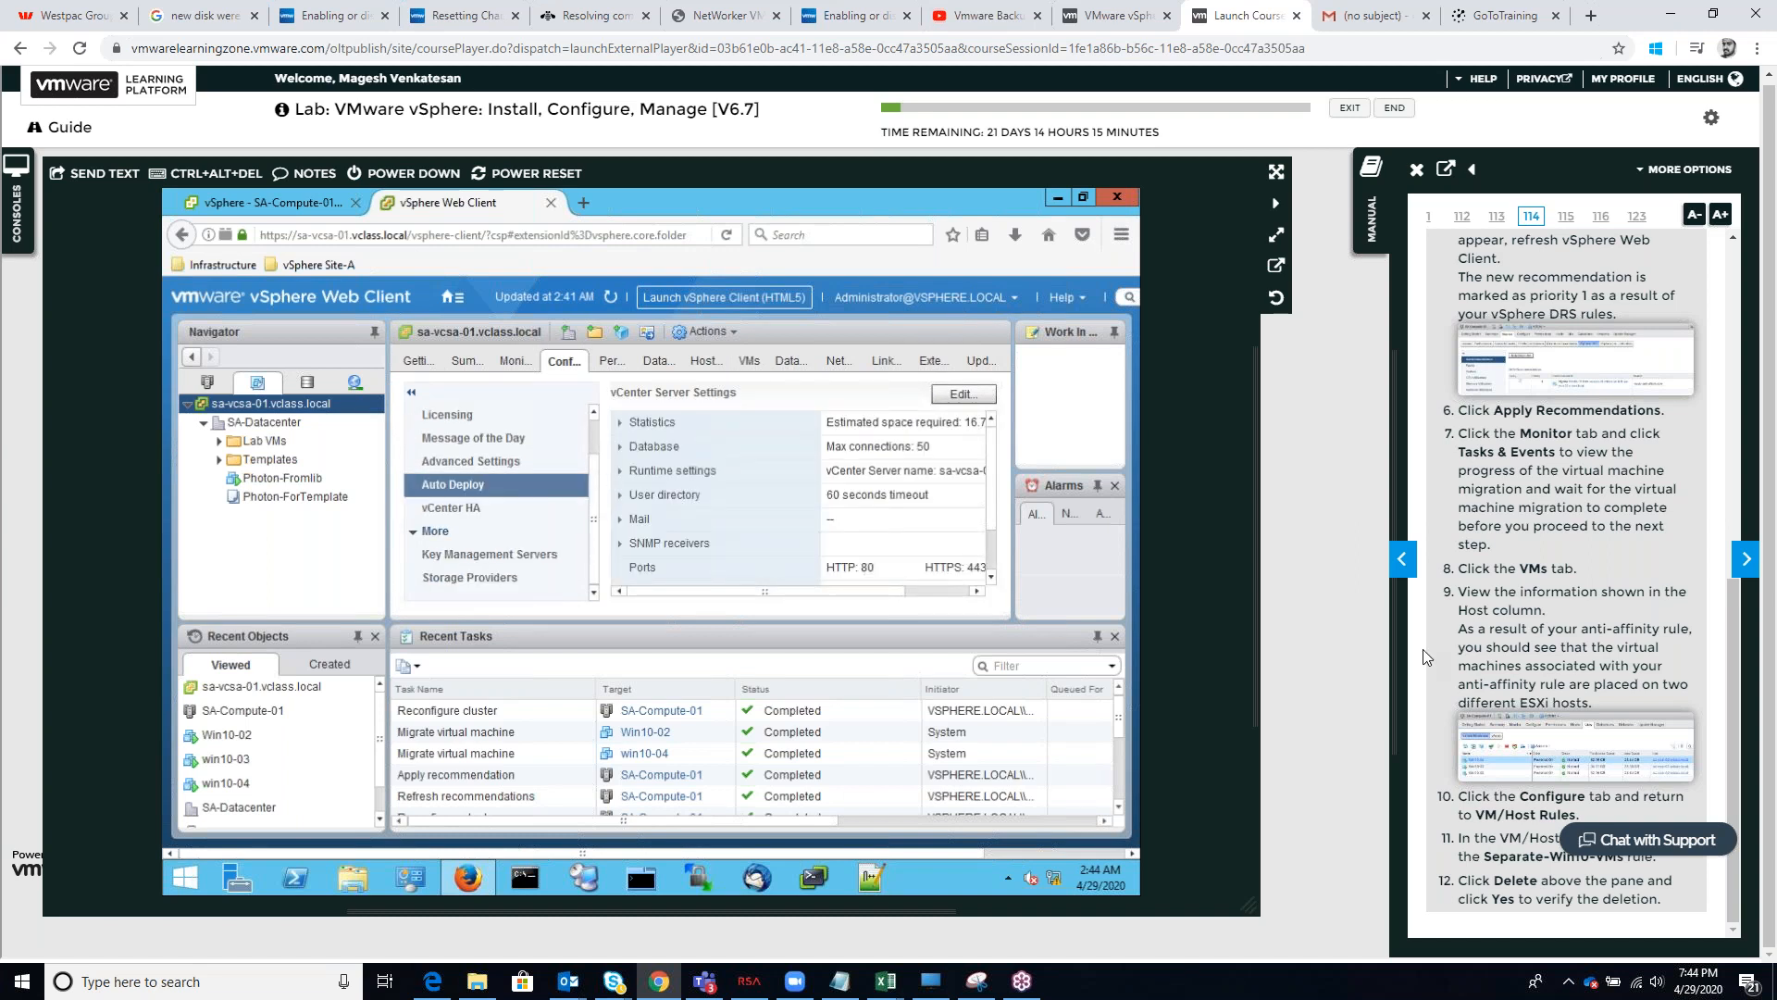
Advance the lab manual to Task 6 and look through the monitoring and configuration settings of sa-vcsa-01.vclass.local for VM/Host Groups
click(1743, 560)
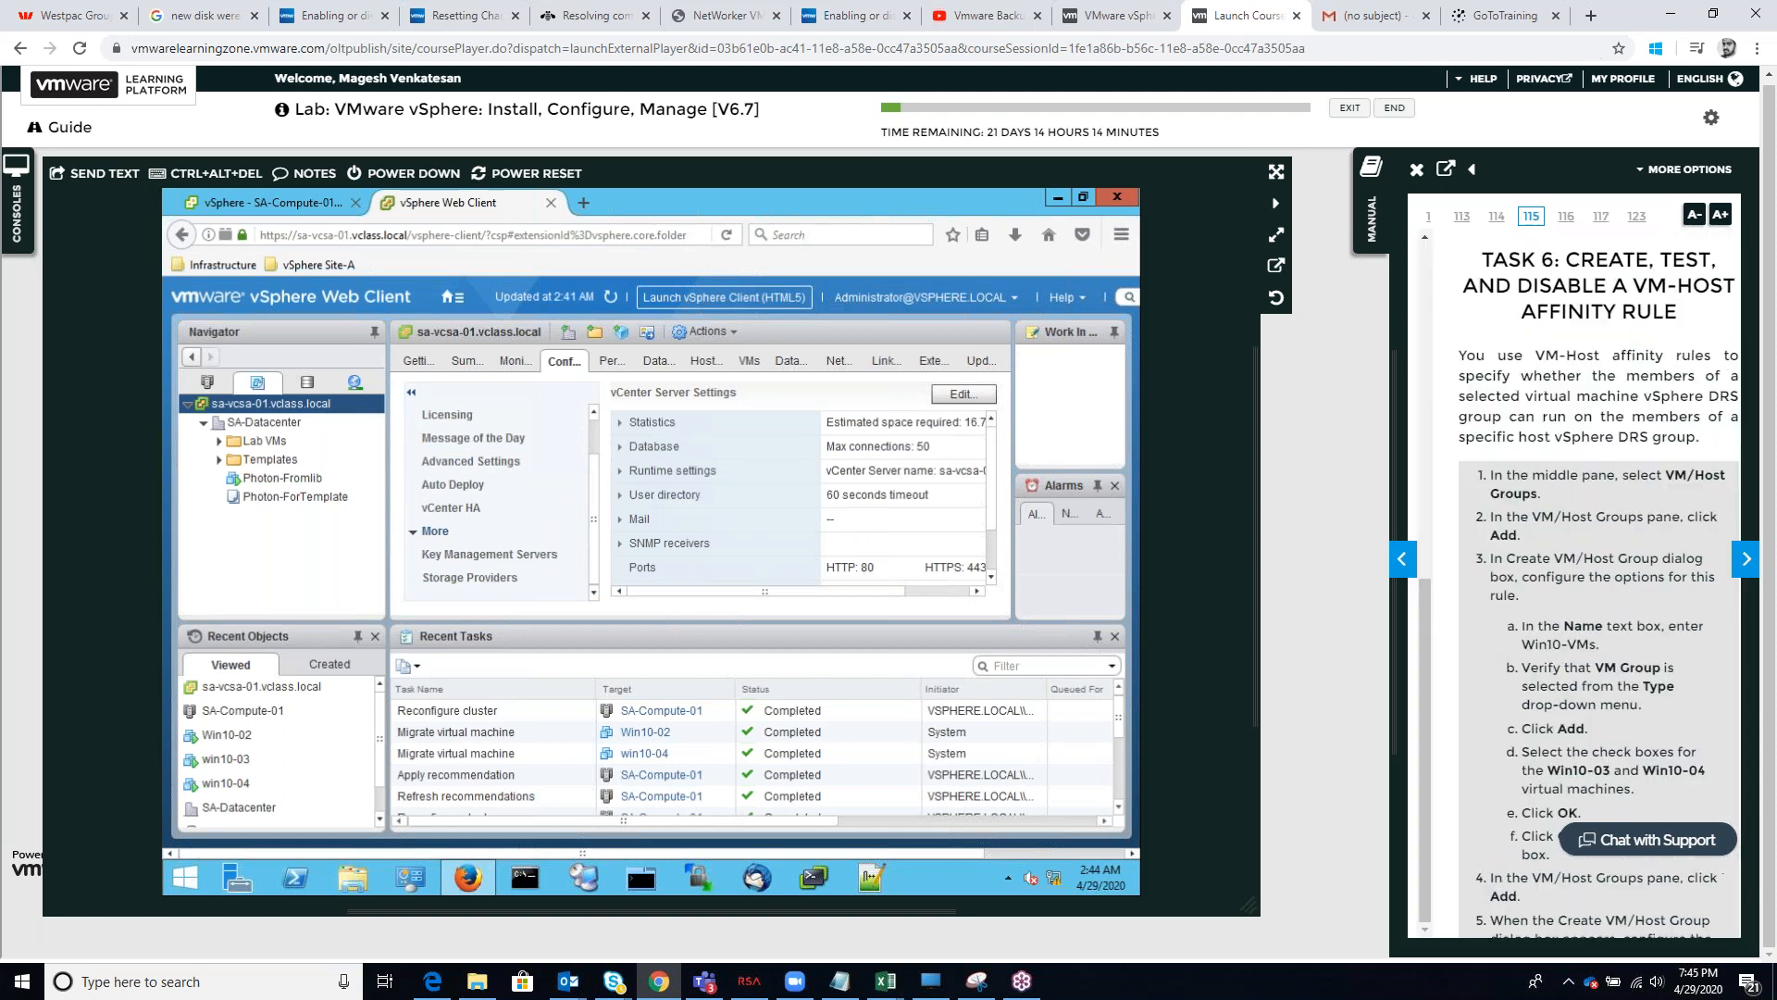
scroll(569, 459, up, 1)
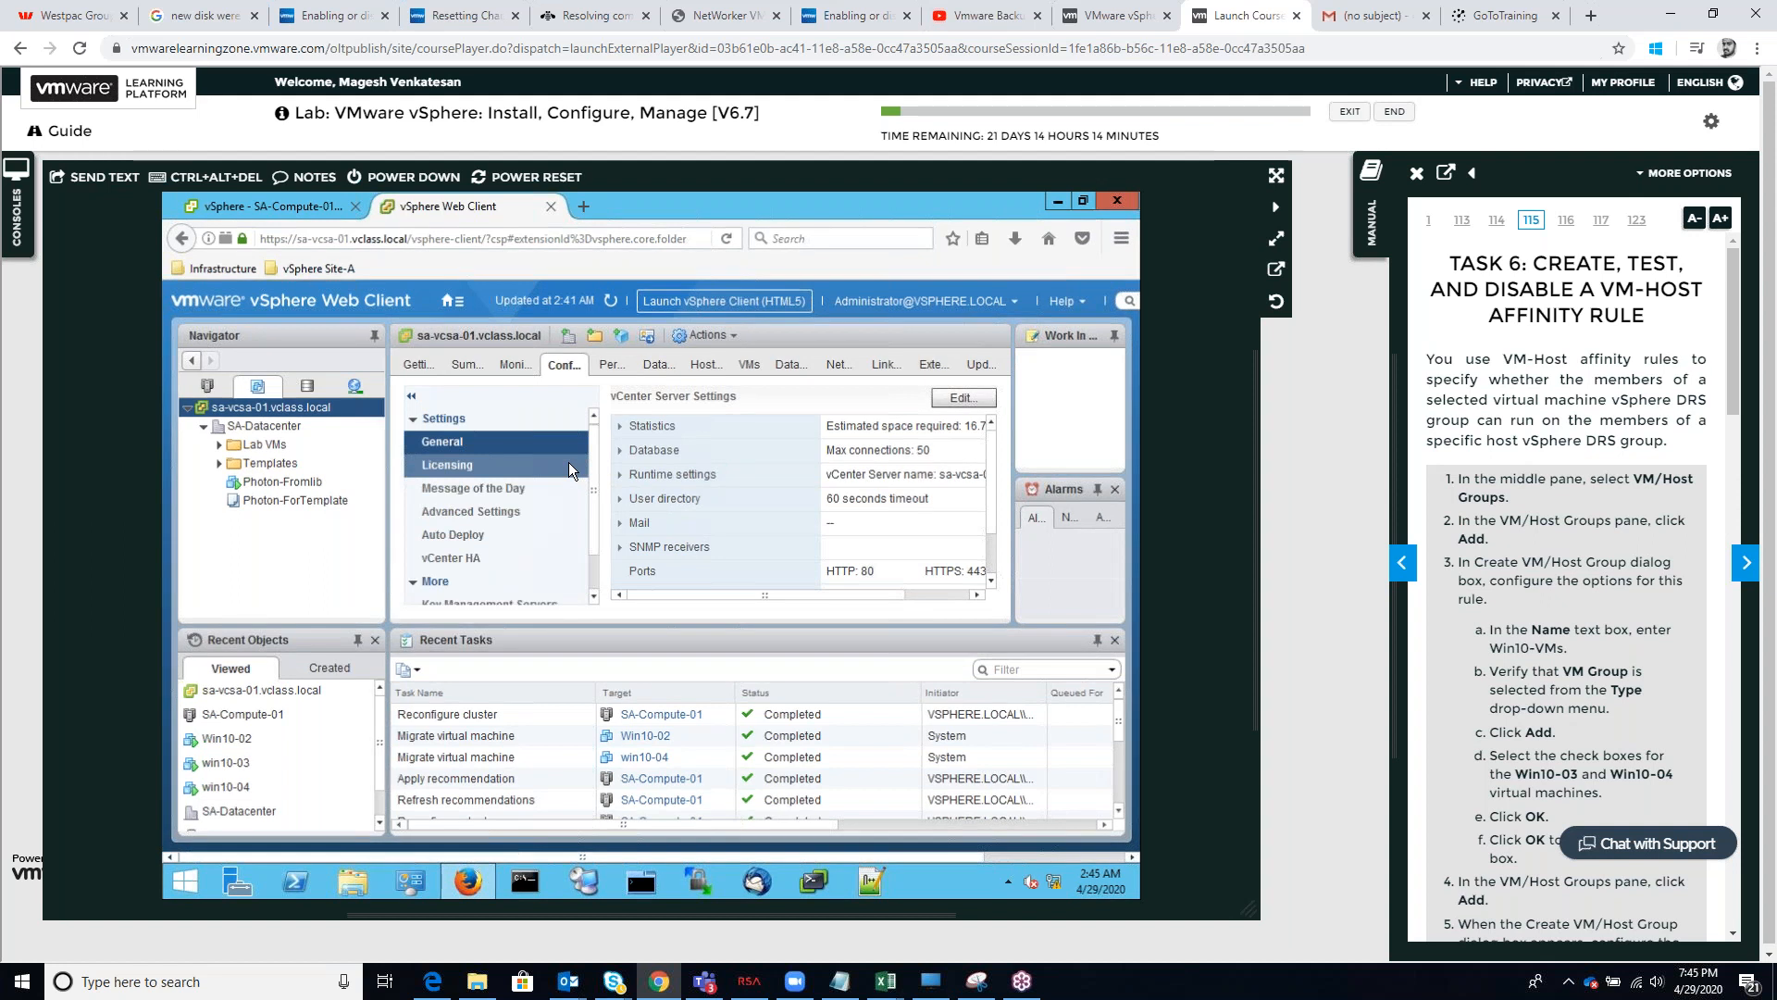
scroll(487, 515, down, 1)
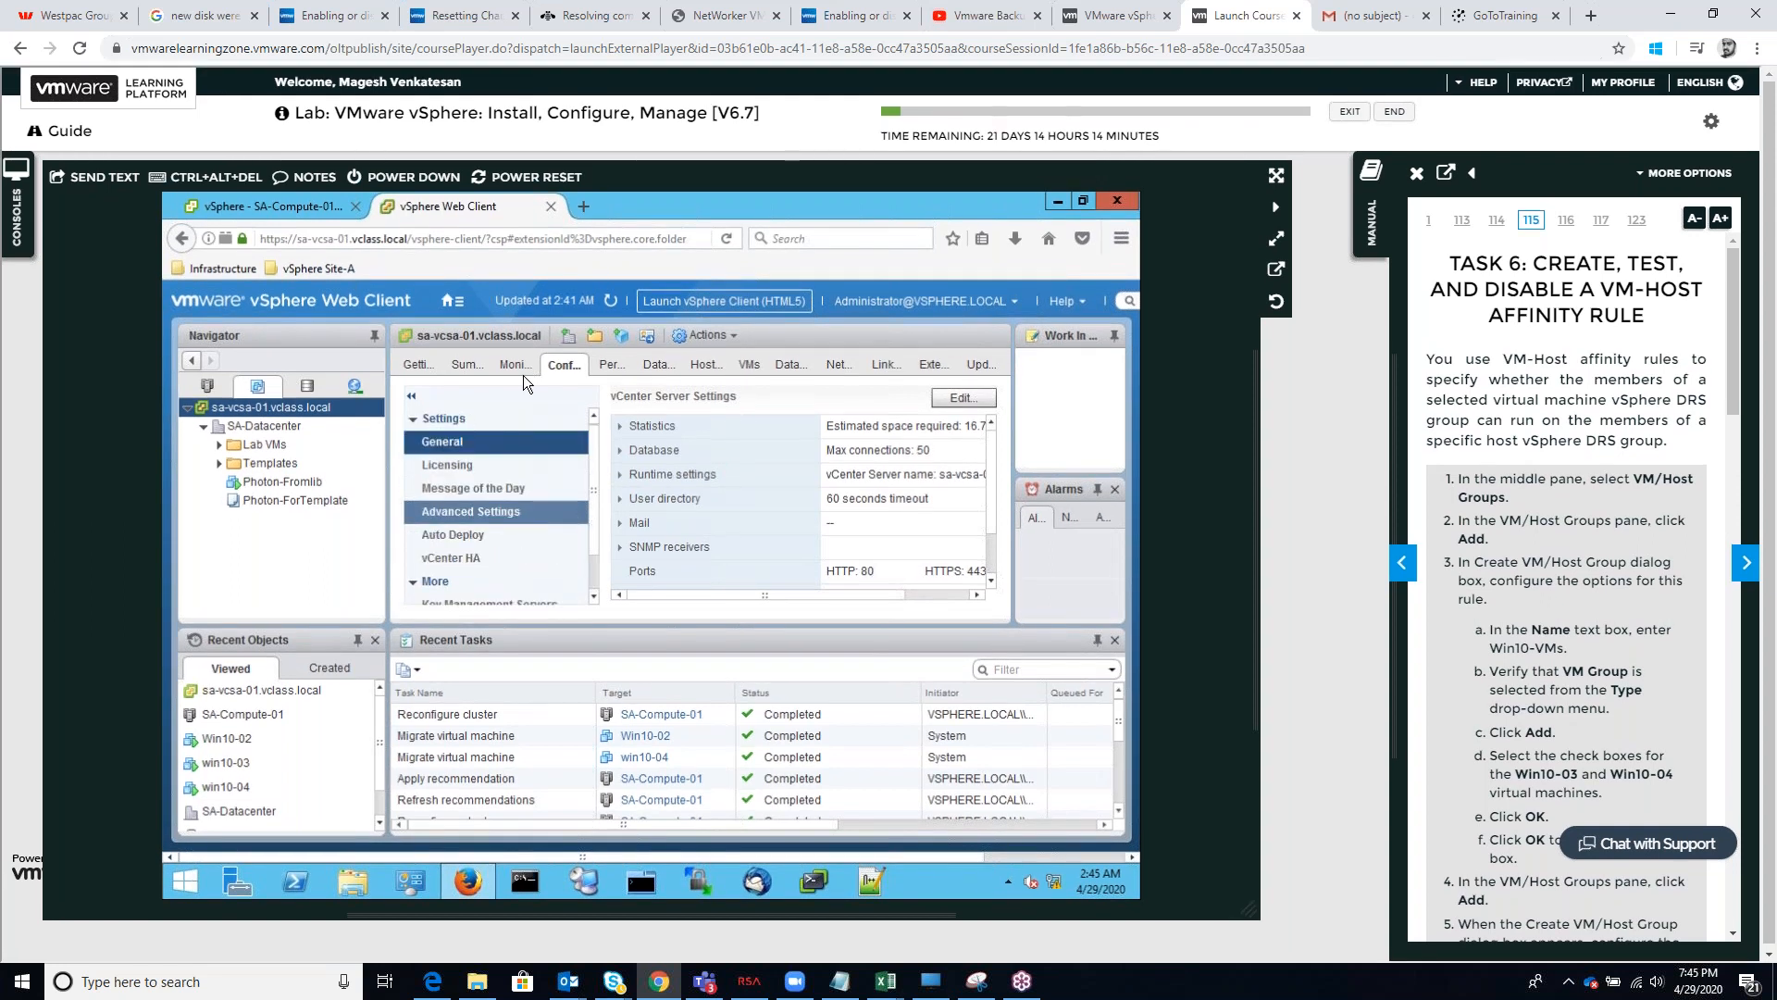
click(517, 367)
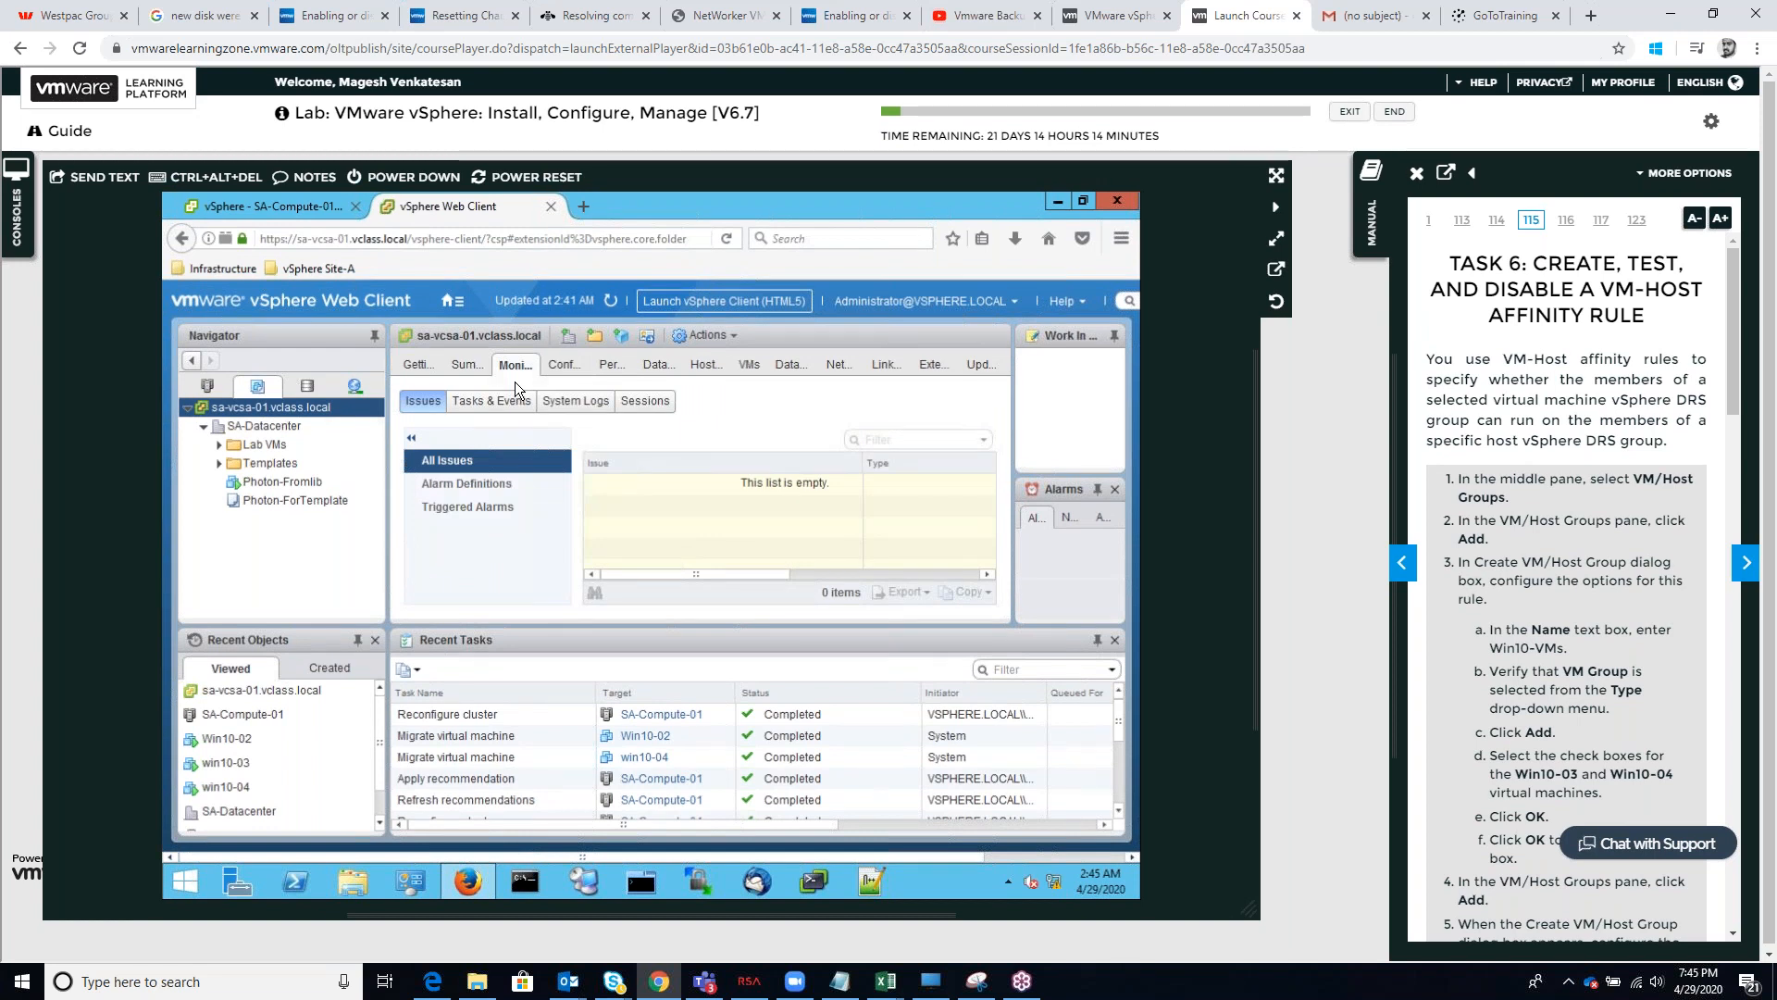
click(563, 366)
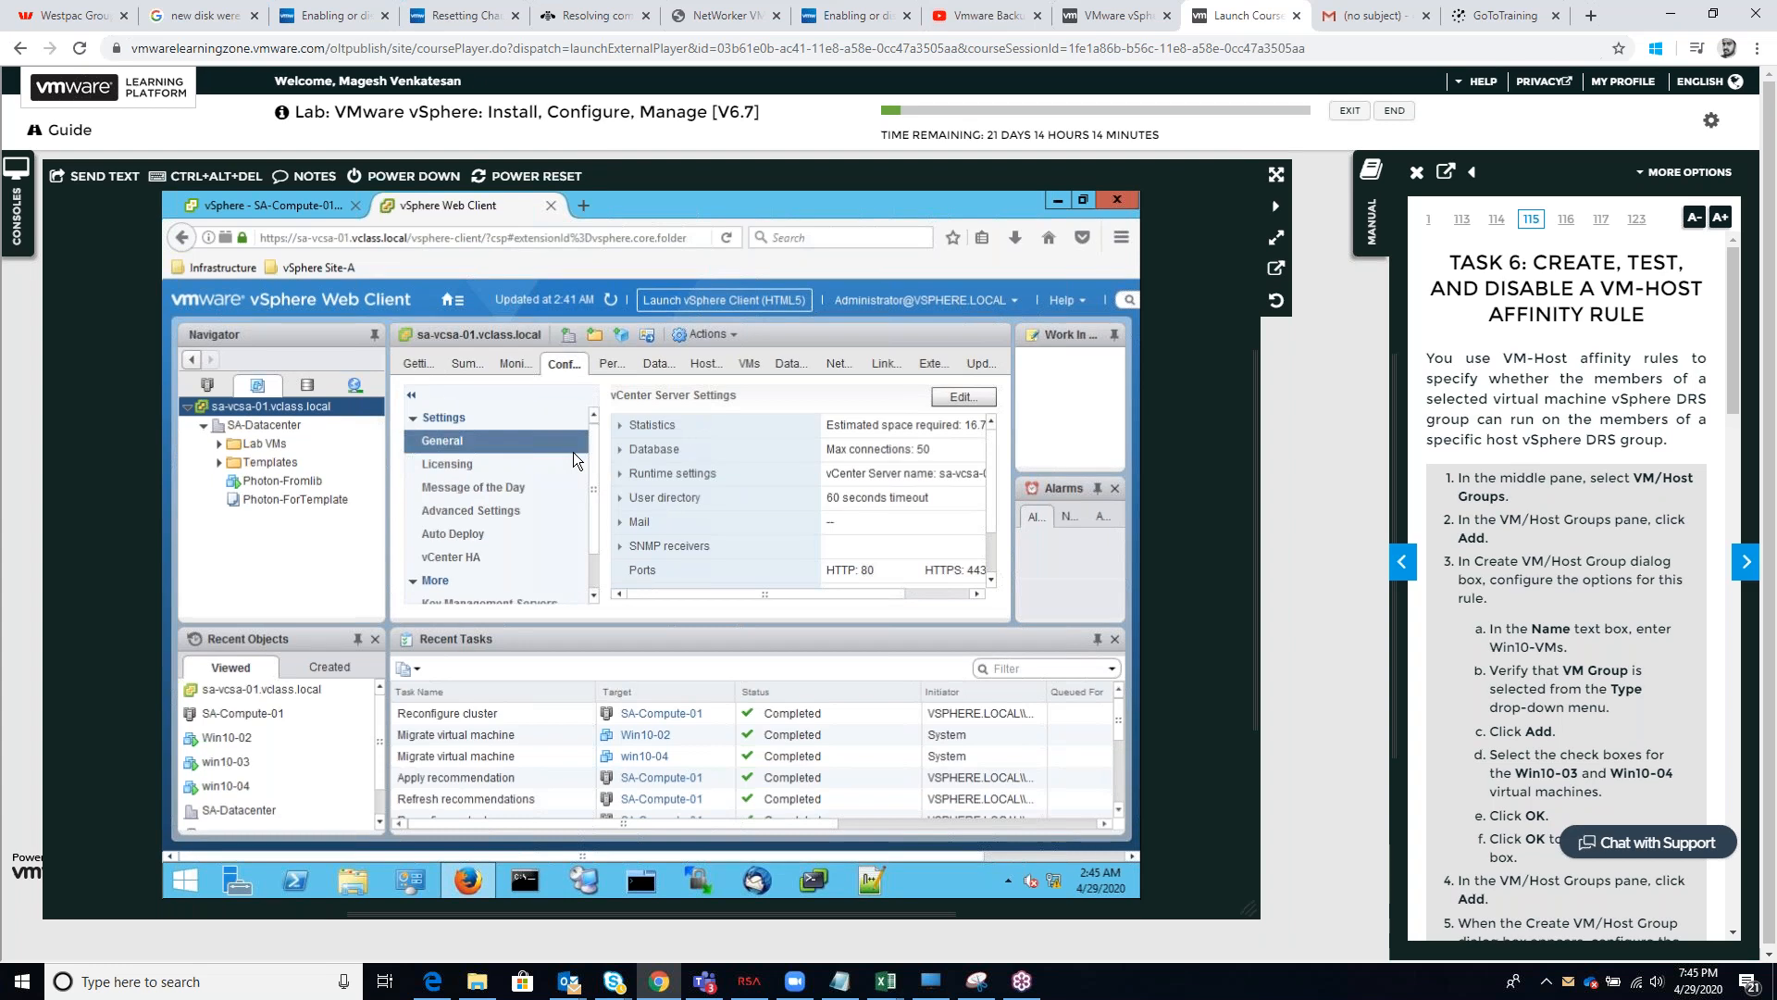
scroll(573, 452, down, 1)
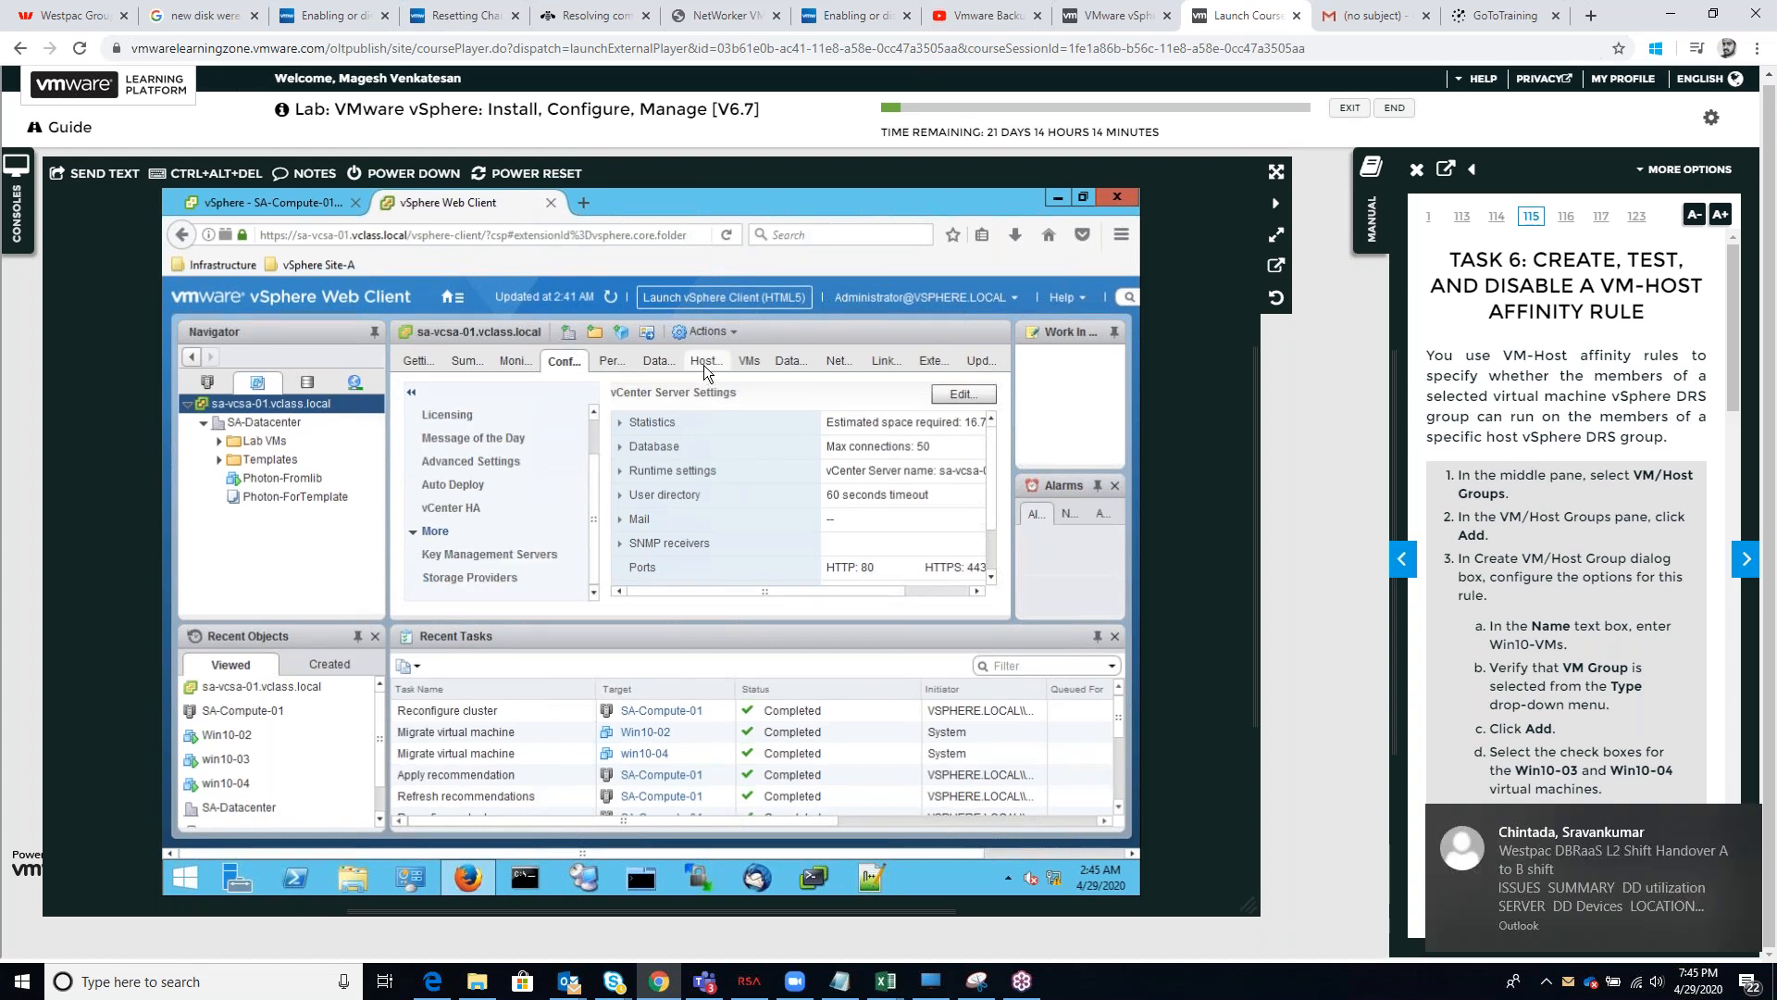
Inspect the summary, monitoring, host and virtual machine views of SA-Datacenter for the VM/Host Groups settings
click(294, 424)
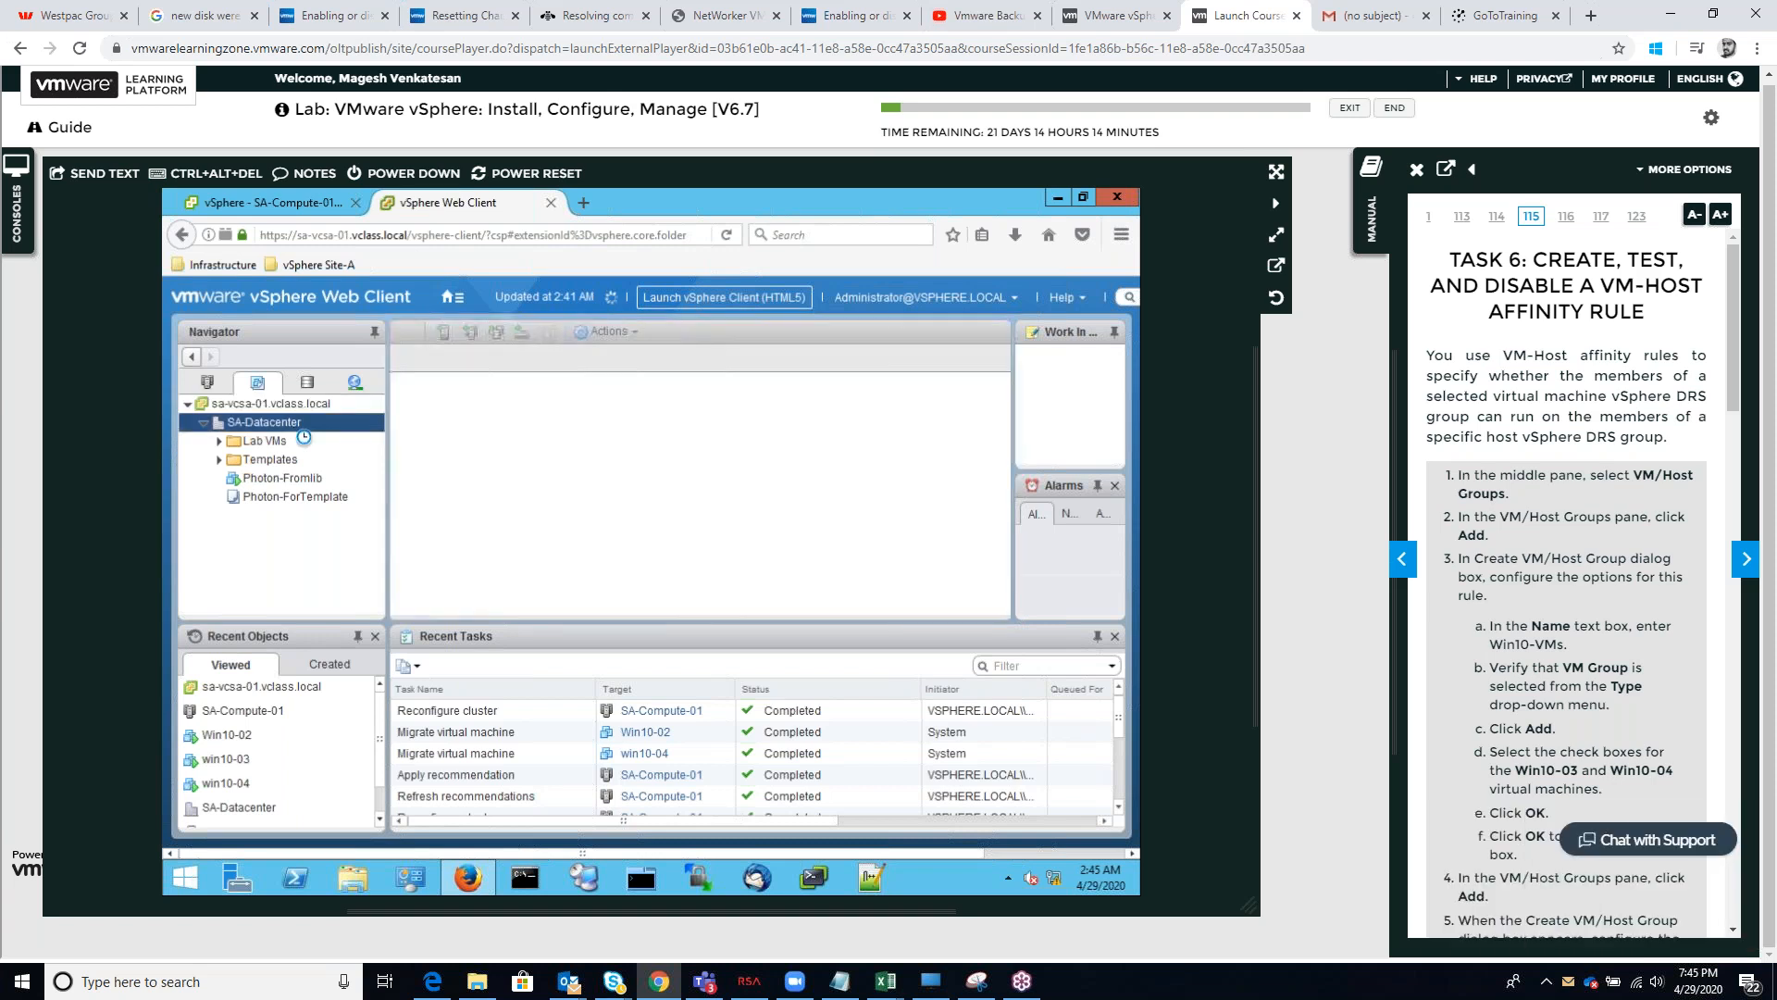
click(507, 361)
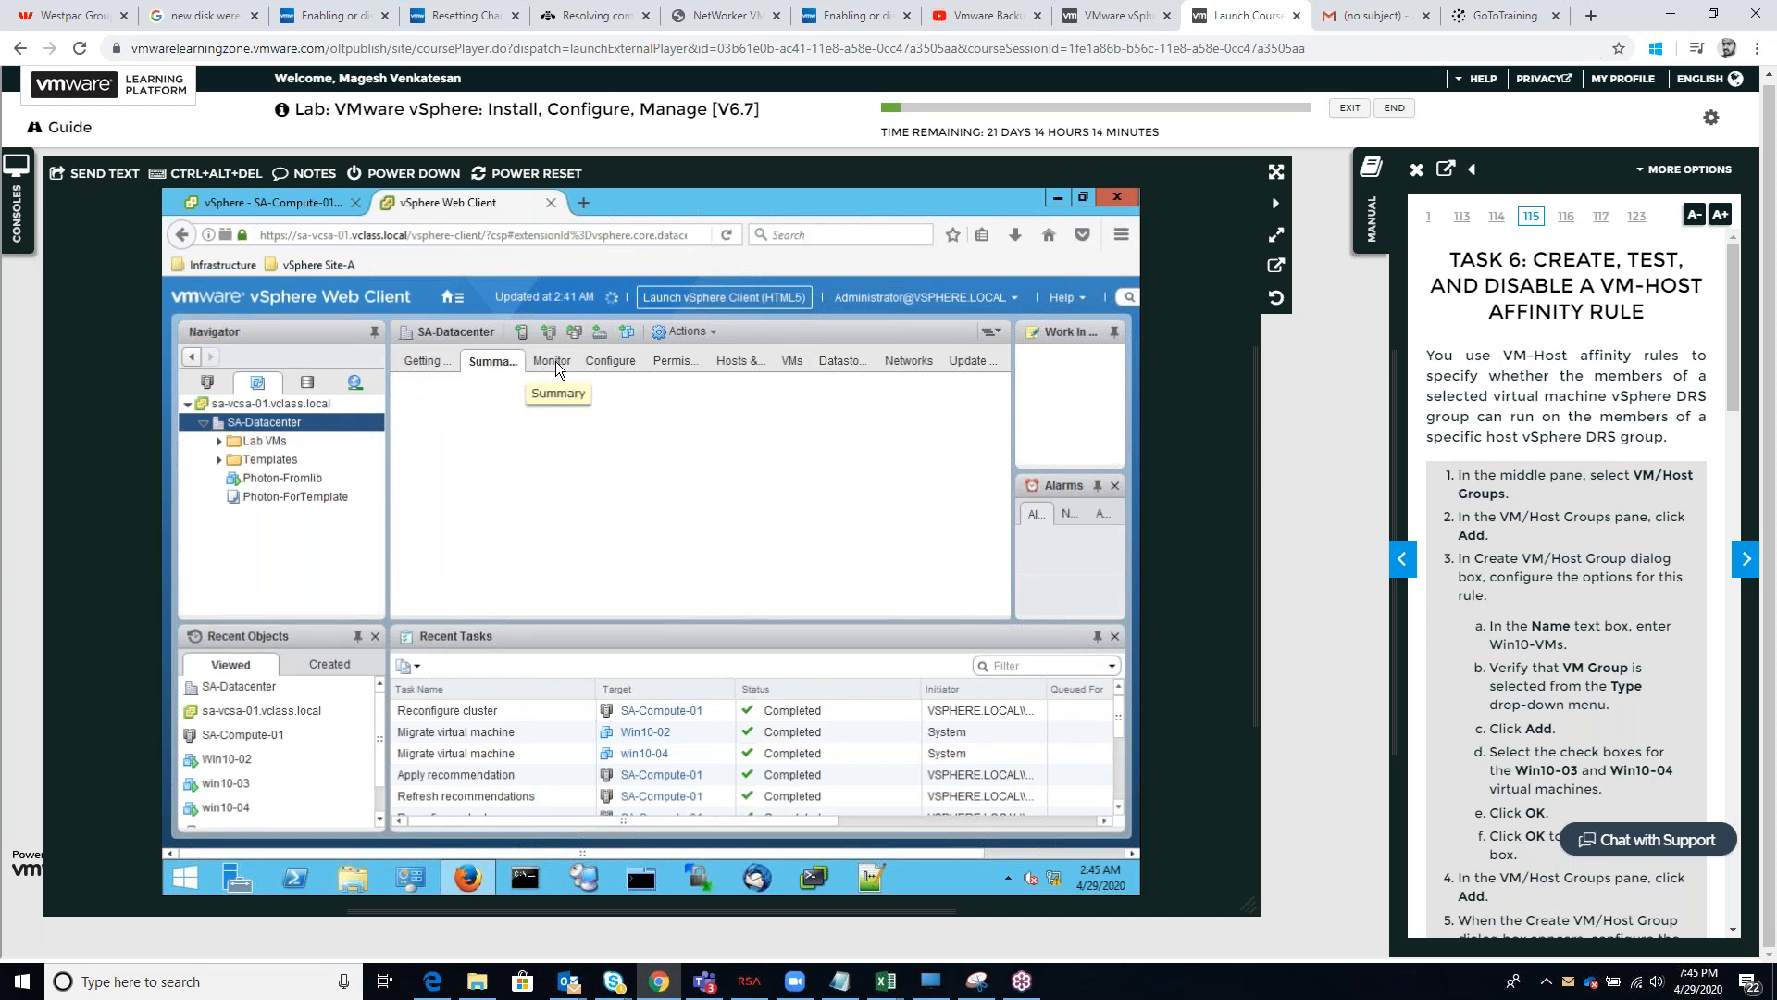
click(555, 364)
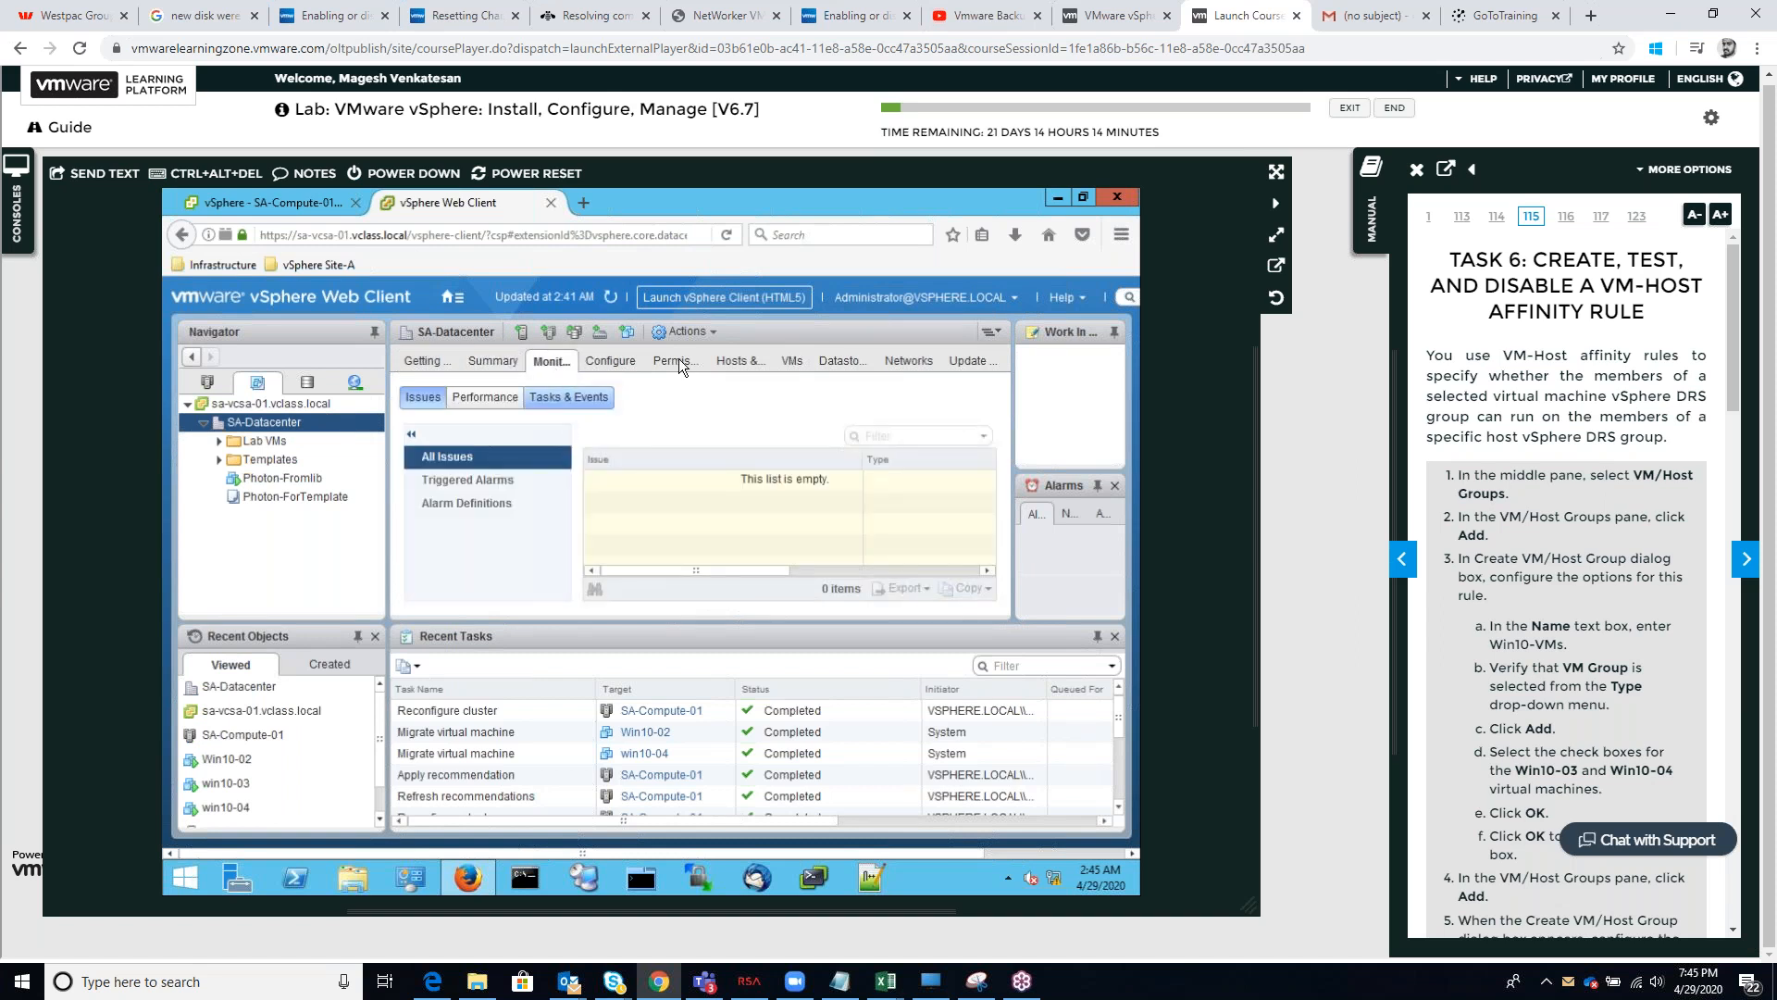
click(731, 359)
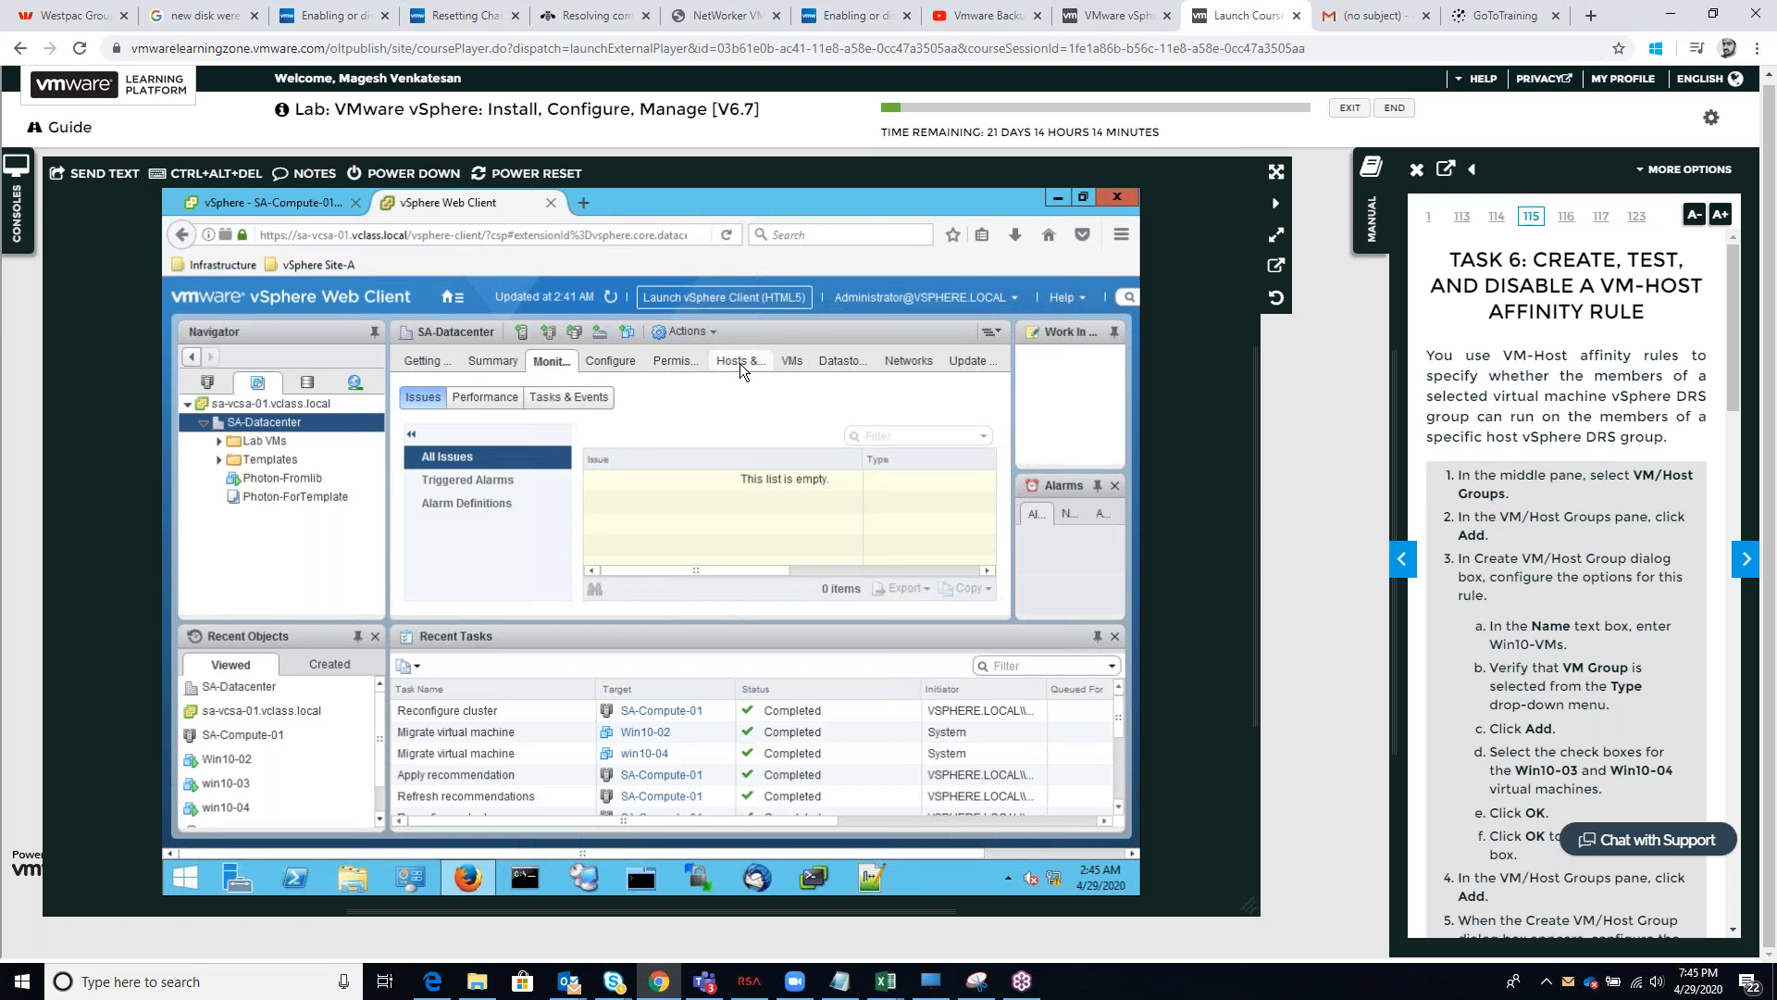
click(796, 359)
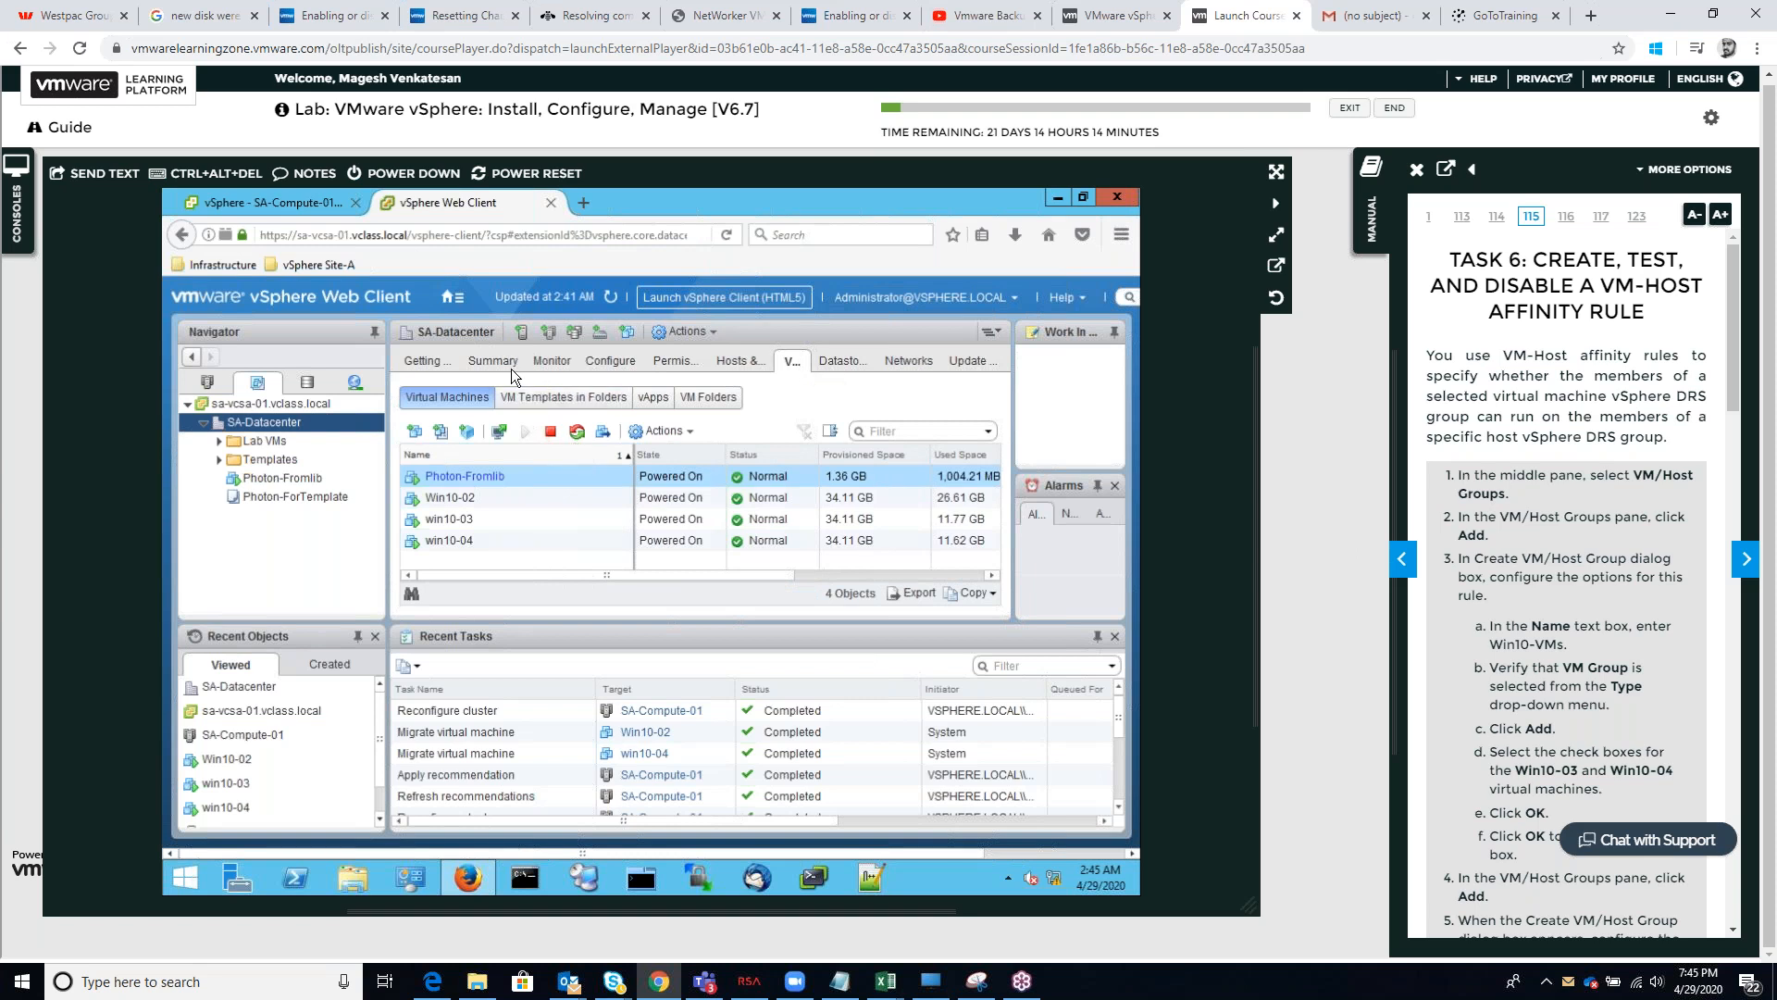
click(618, 452)
Reread the Task 4 manual steps on reaching the VM/Host settings, and return the manual to Task 6
click(1402, 561)
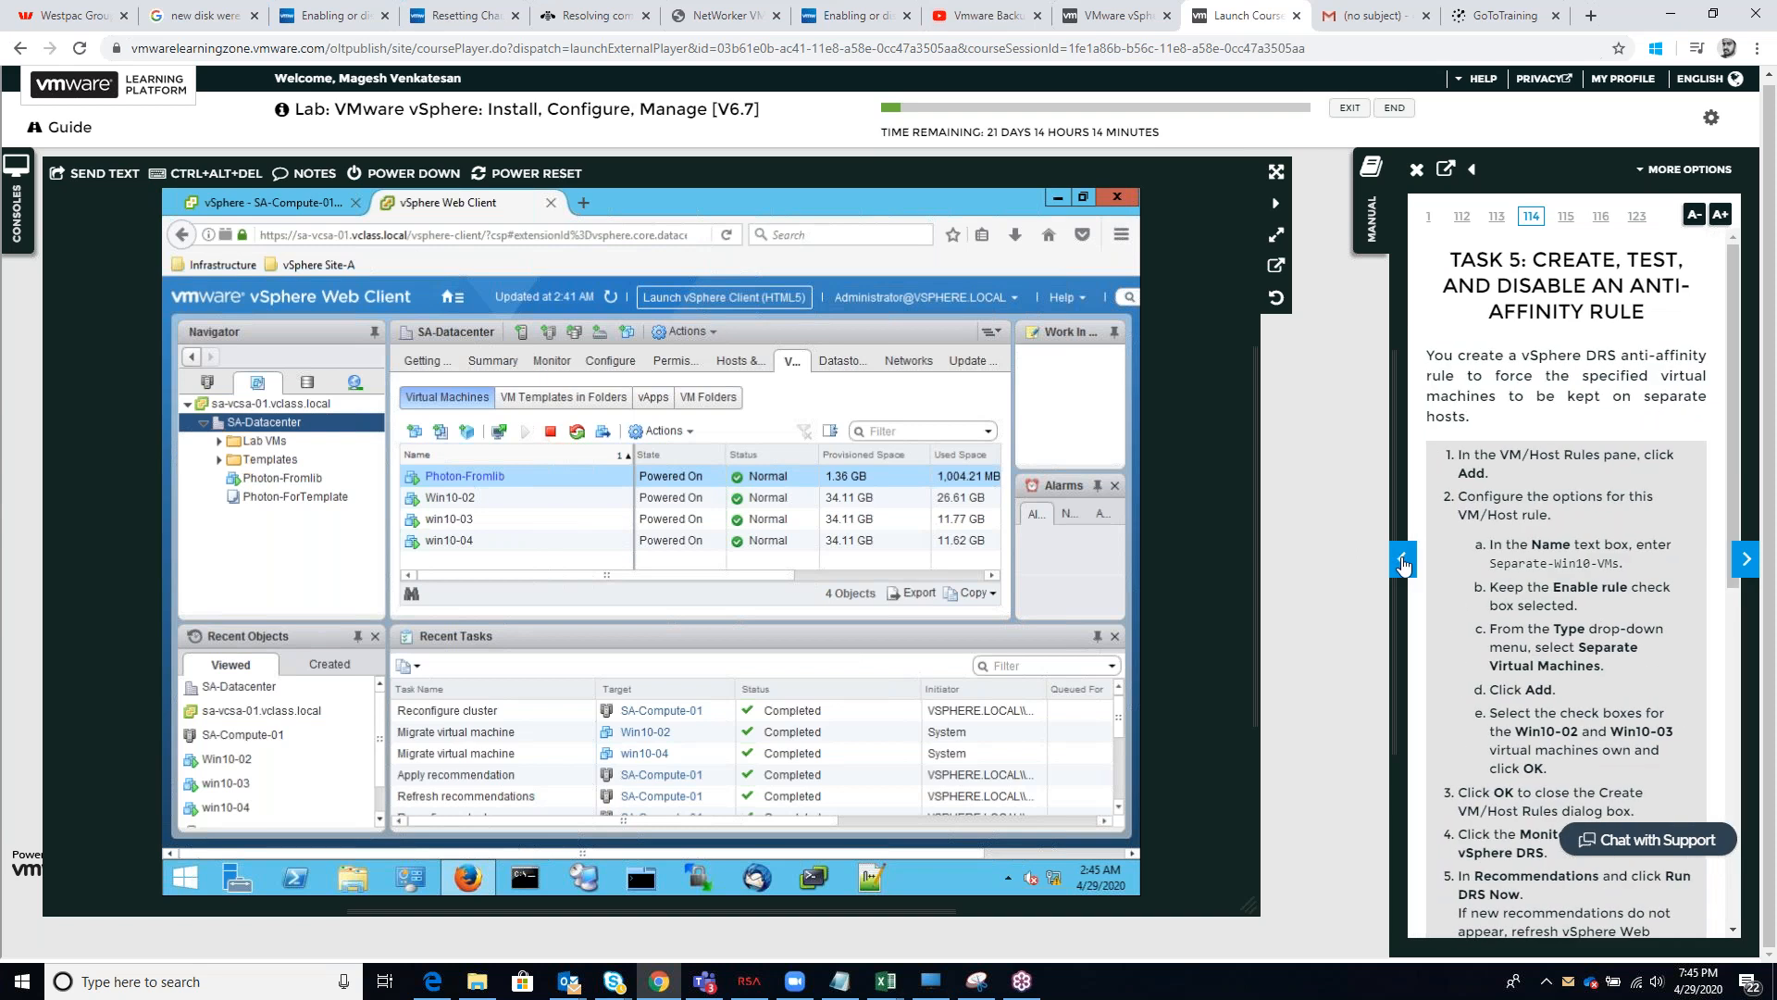
click(1403, 562)
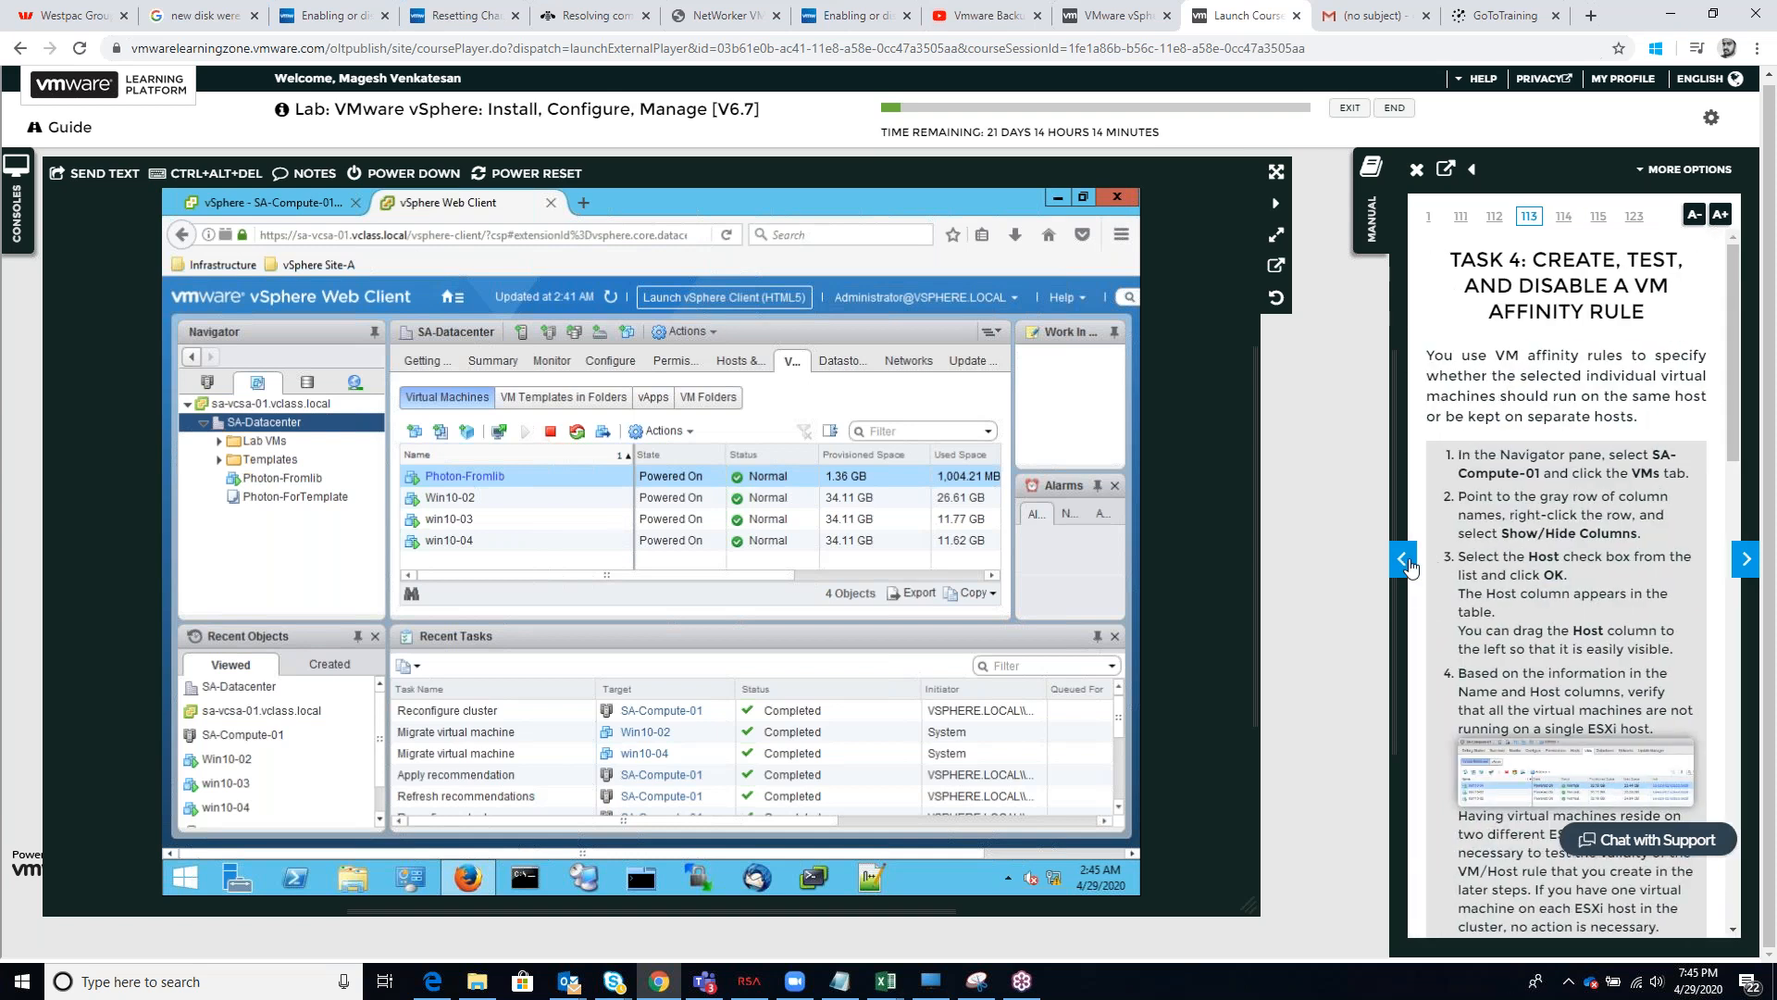
scroll(1684, 643, down, 4)
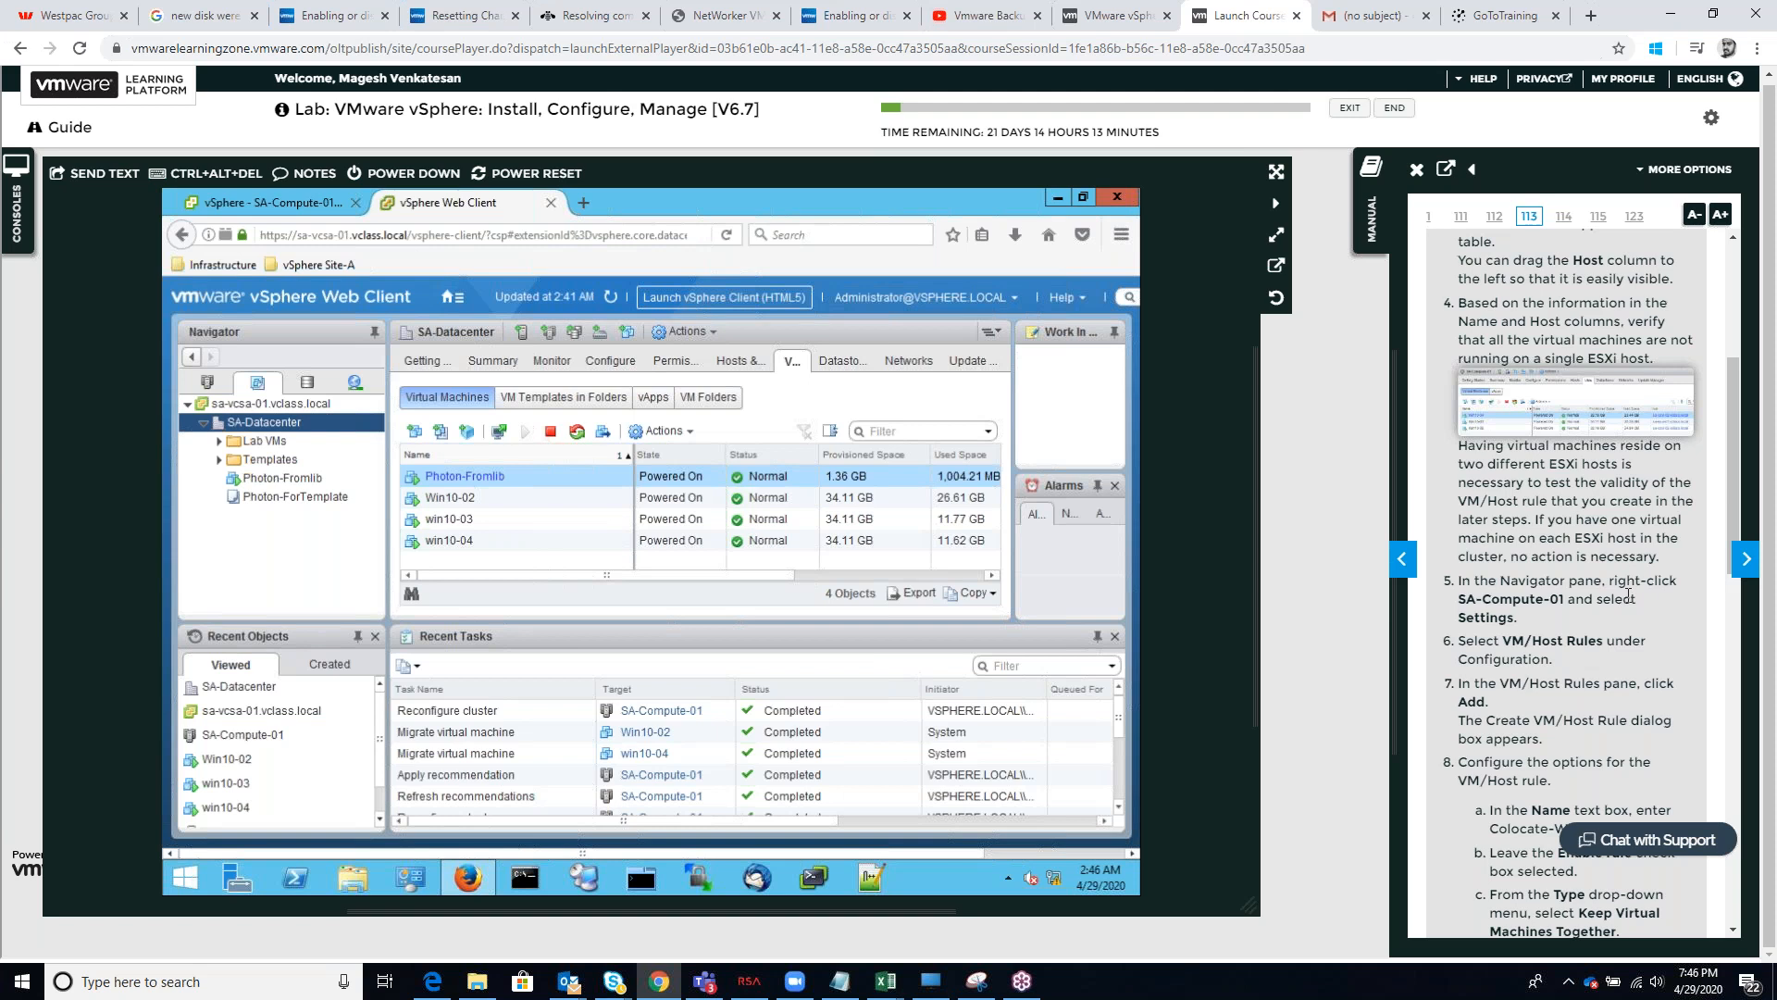
click(1744, 560)
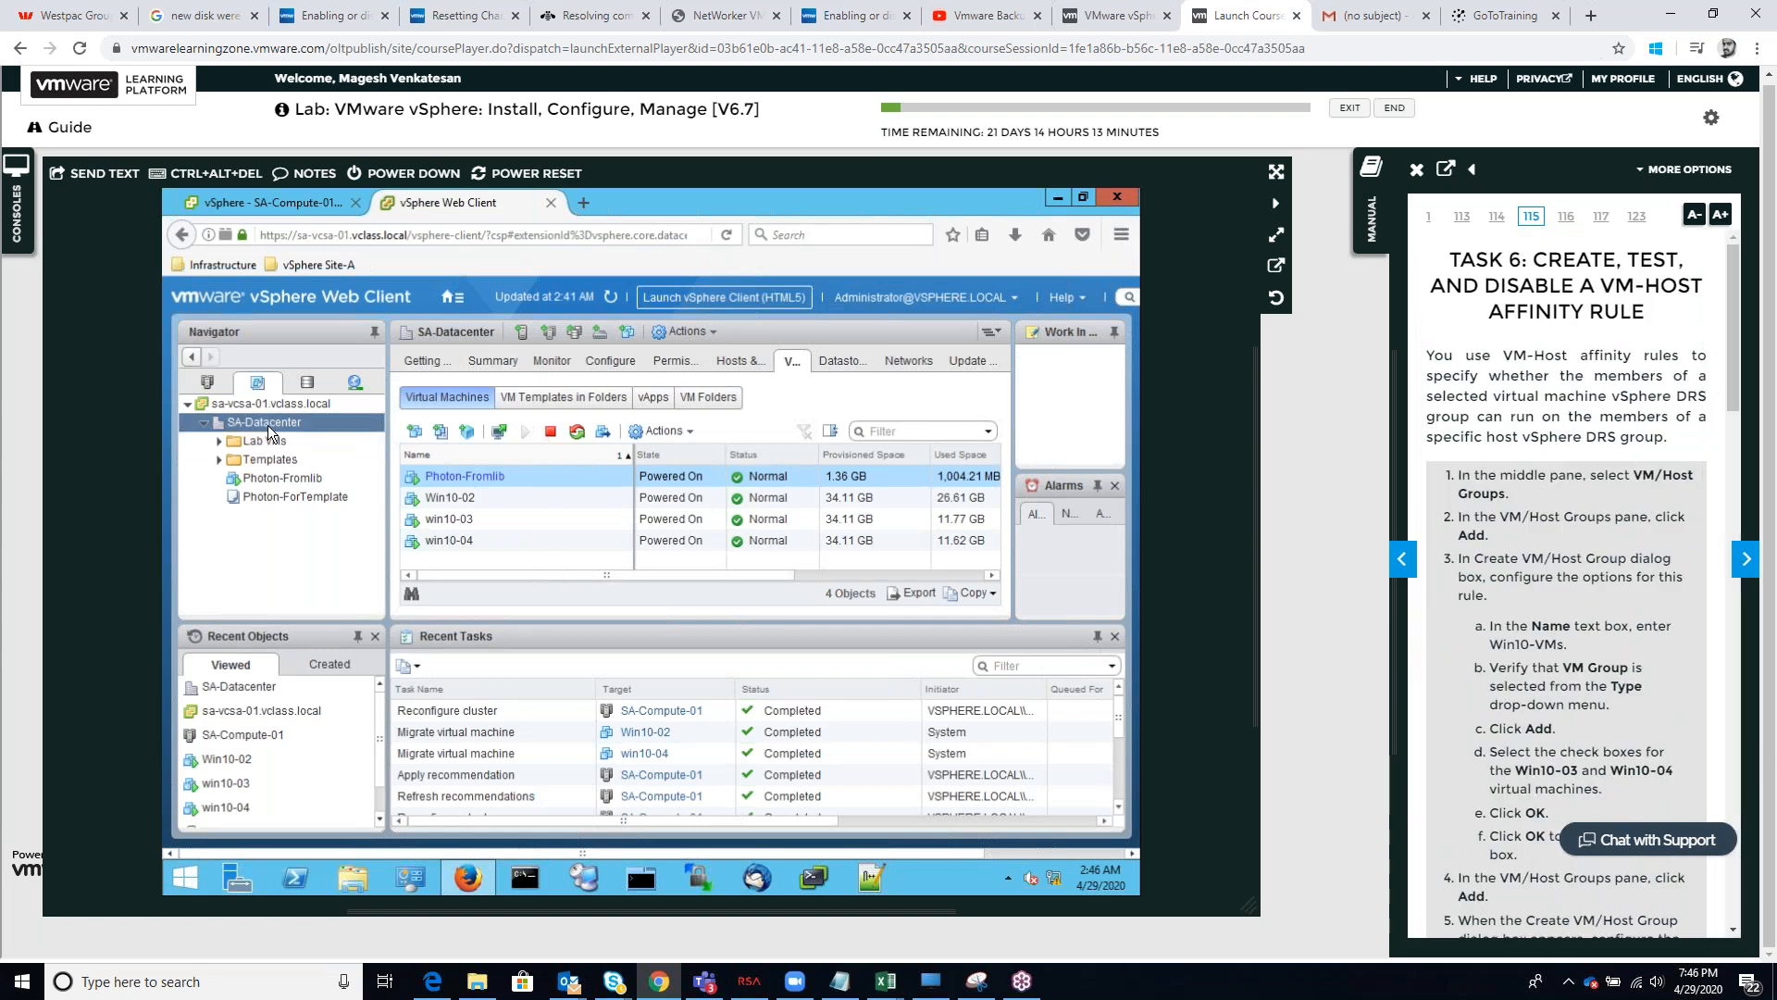
Switch to the Hosts and Clusters inventory and open the VM/Host Groups configuration of the SA-Compute-01 cluster
click(206, 382)
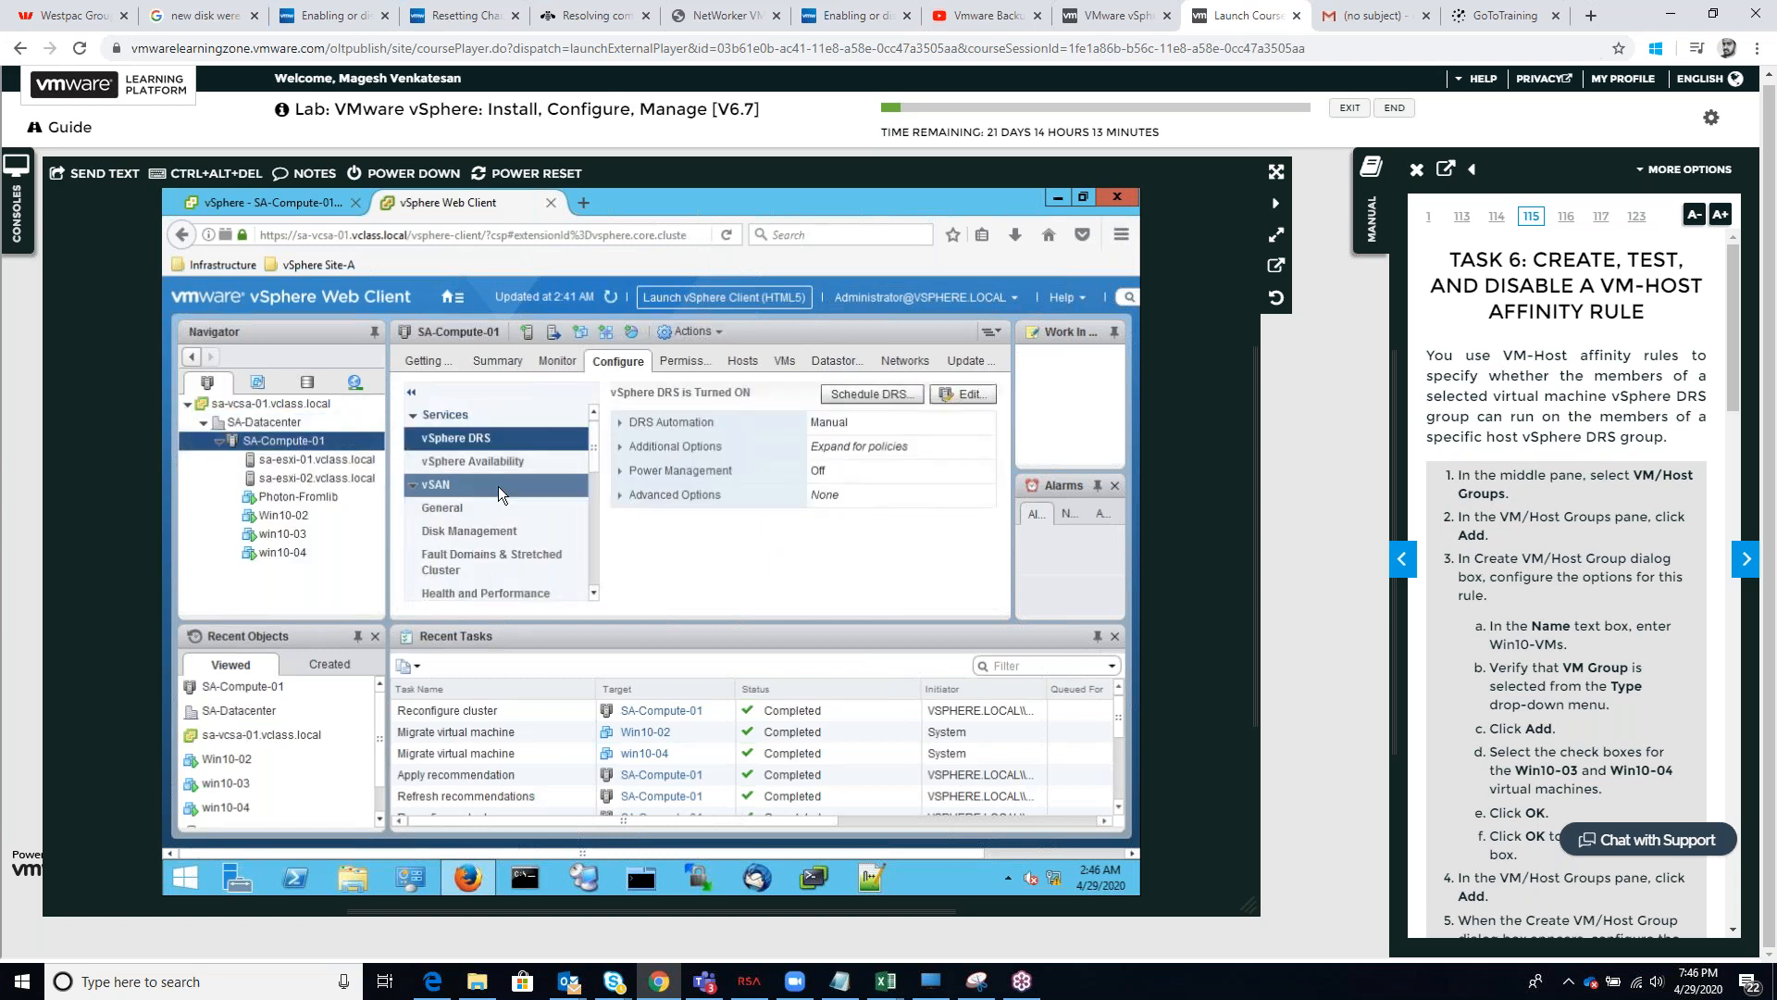
scroll(498, 485, down, 5)
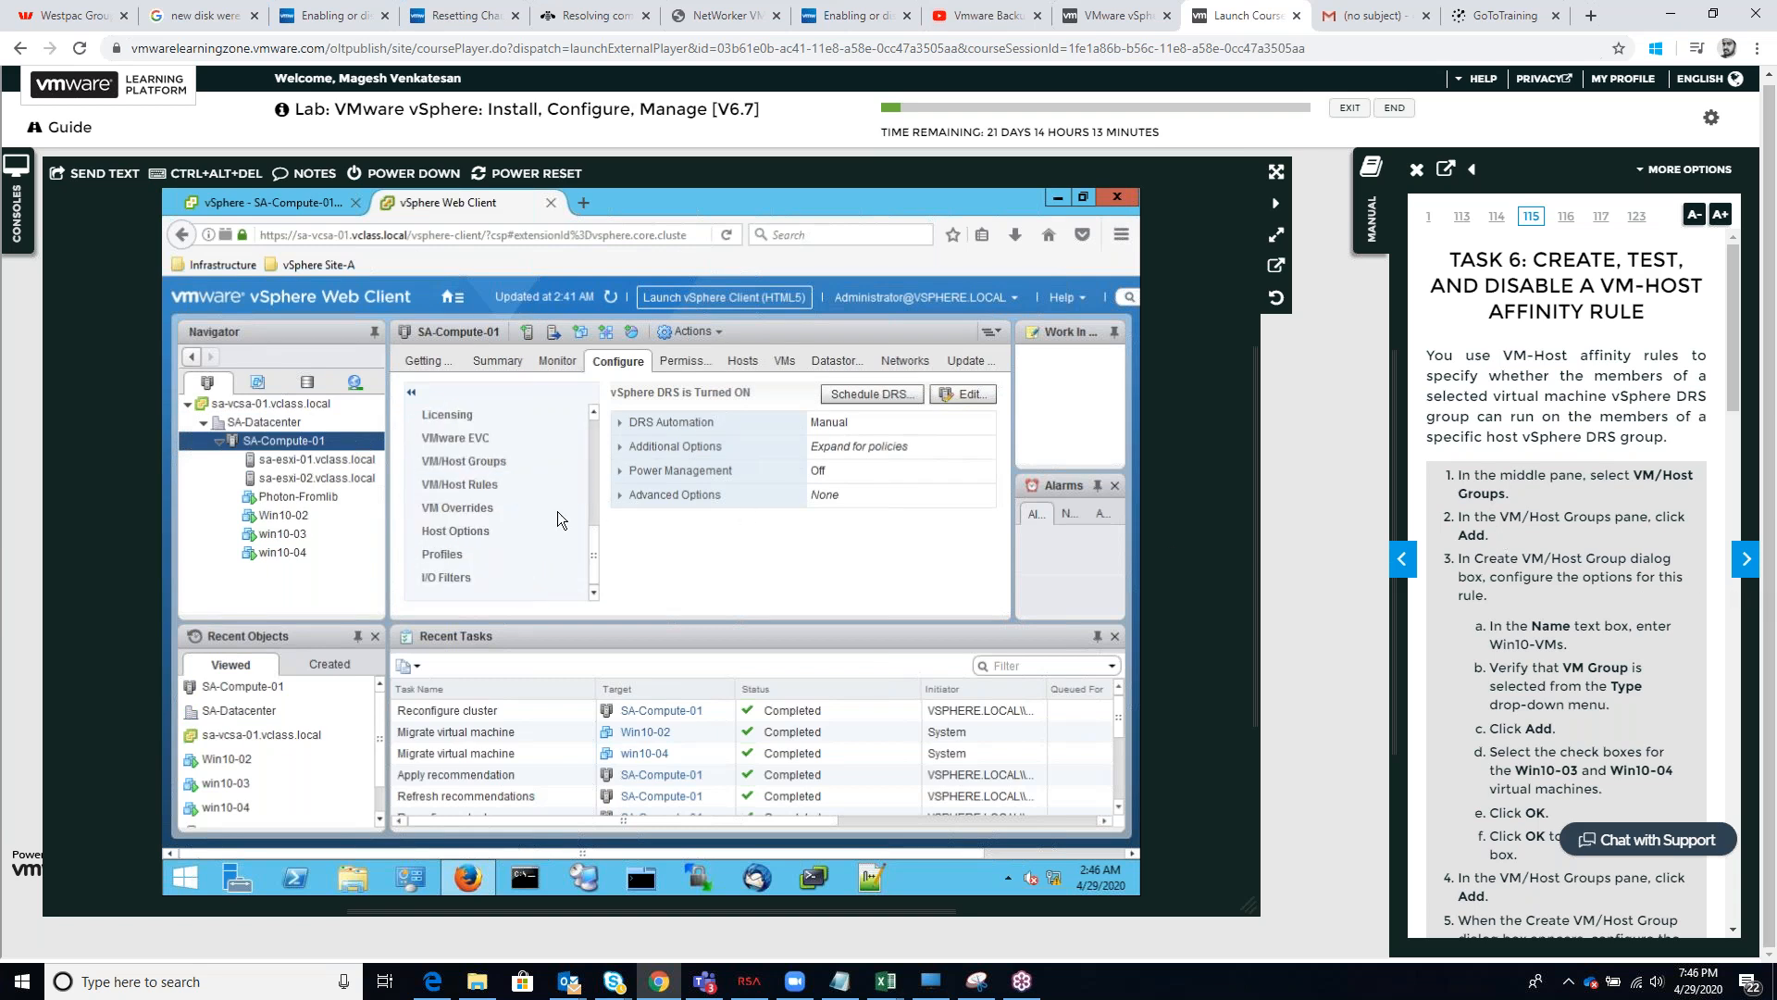
click(455, 514)
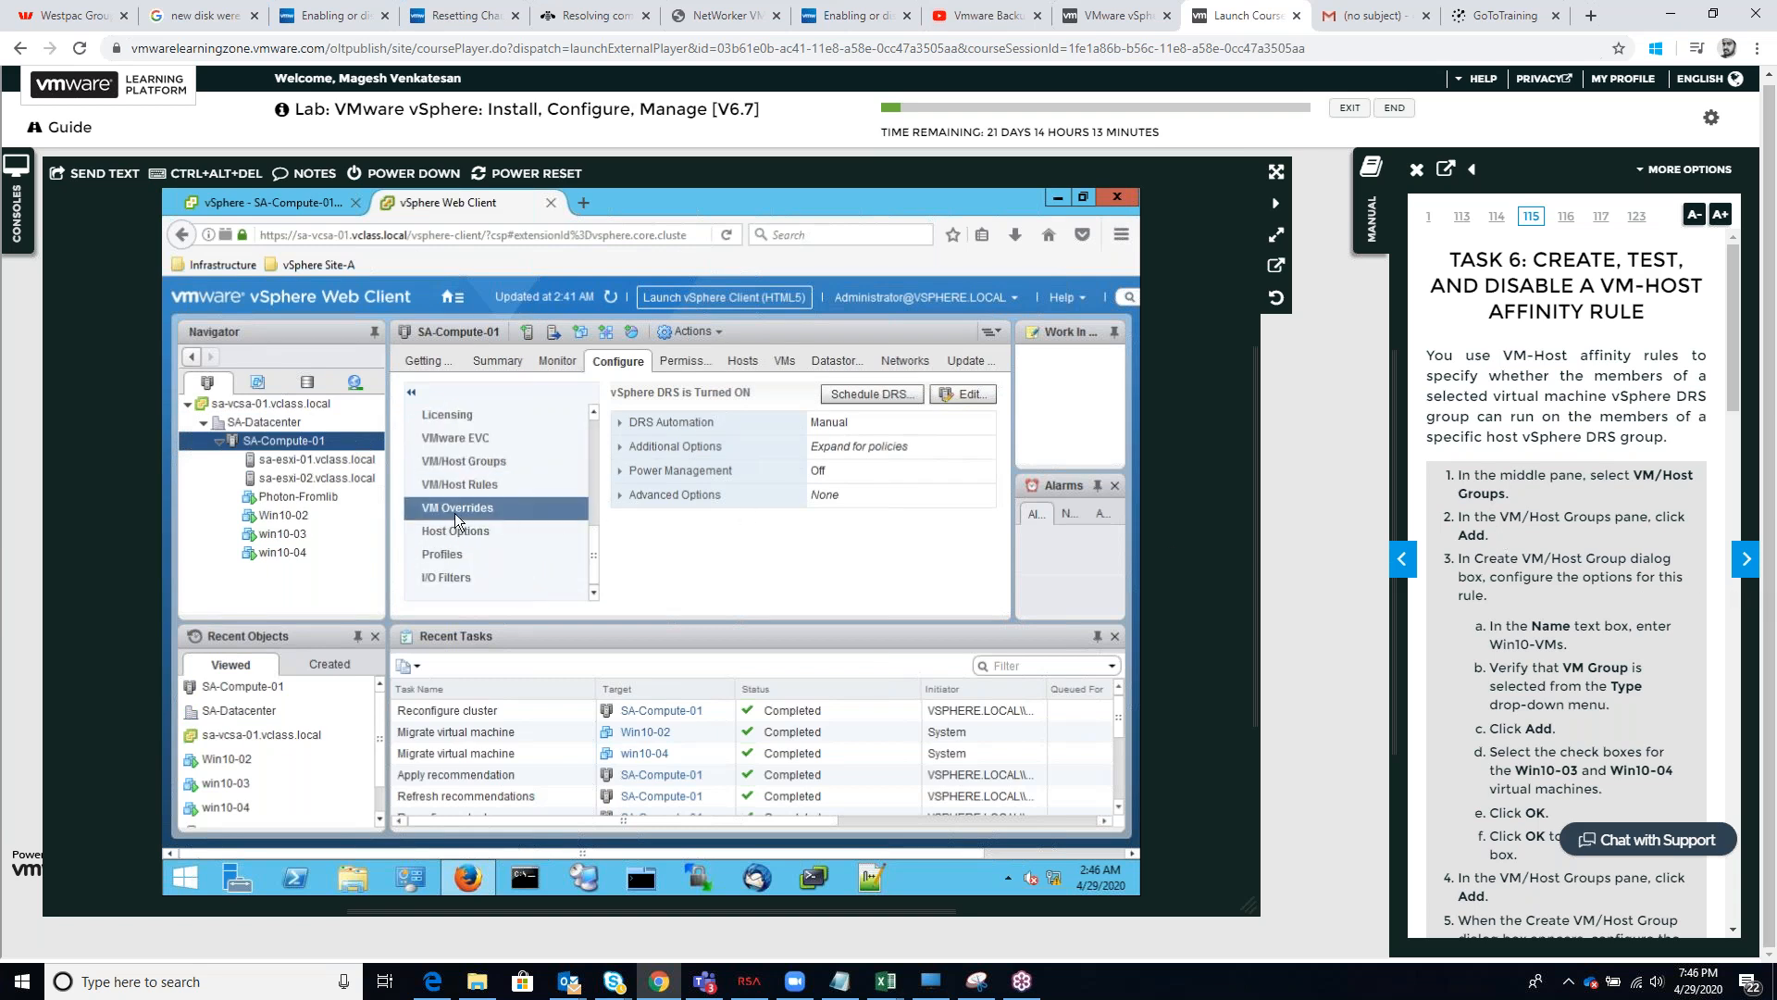
click(486, 463)
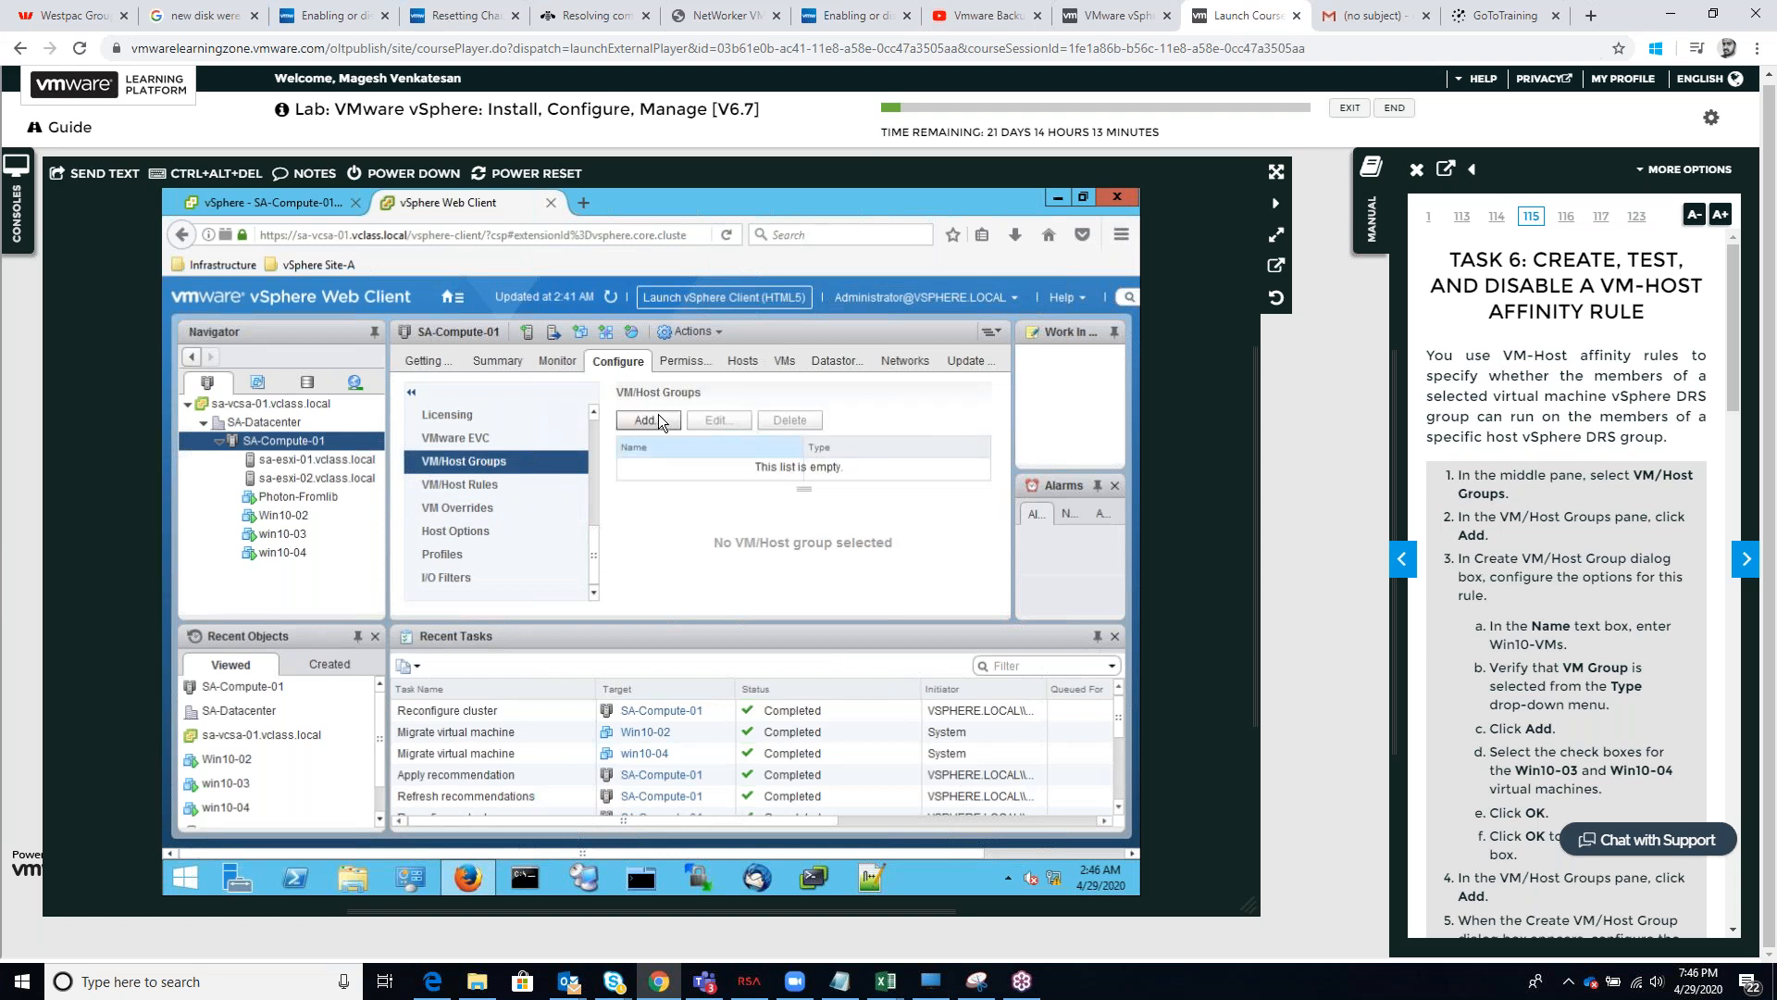
Create a VM group named Win10-VMs on SA-Compute-01 with win10-03 and win10-04 as members
click(648, 419)
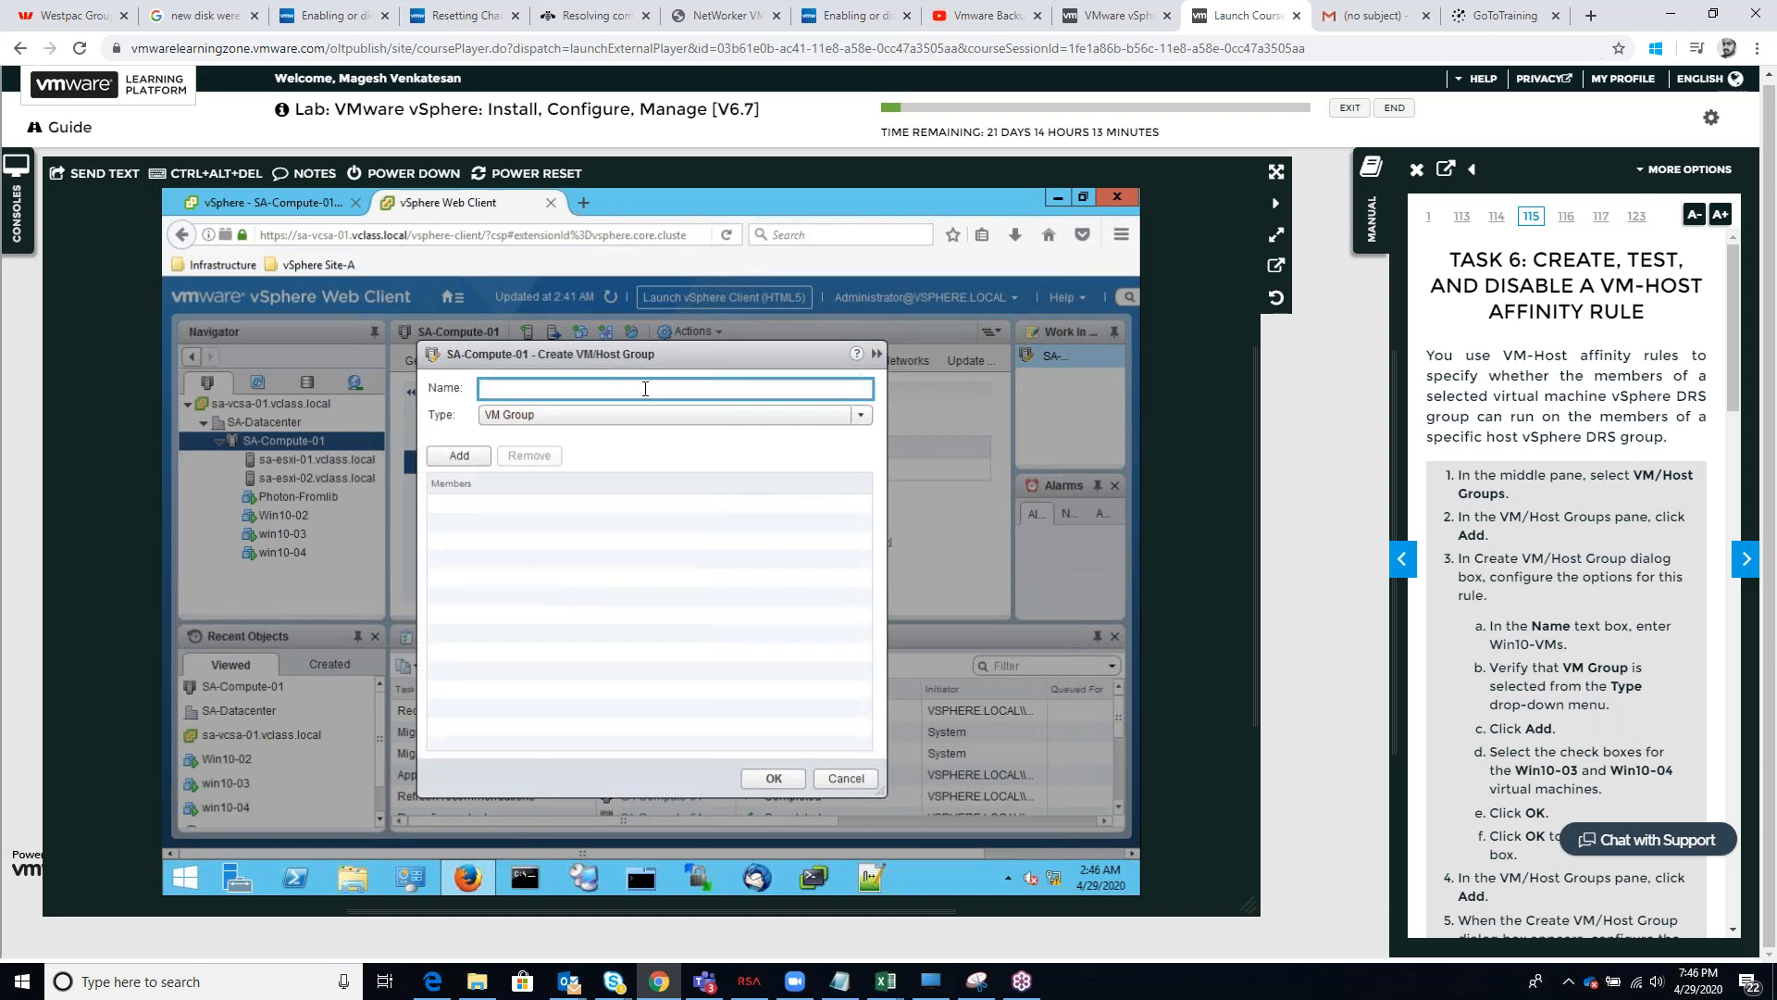
text(Win10-VMs)
click(463, 465)
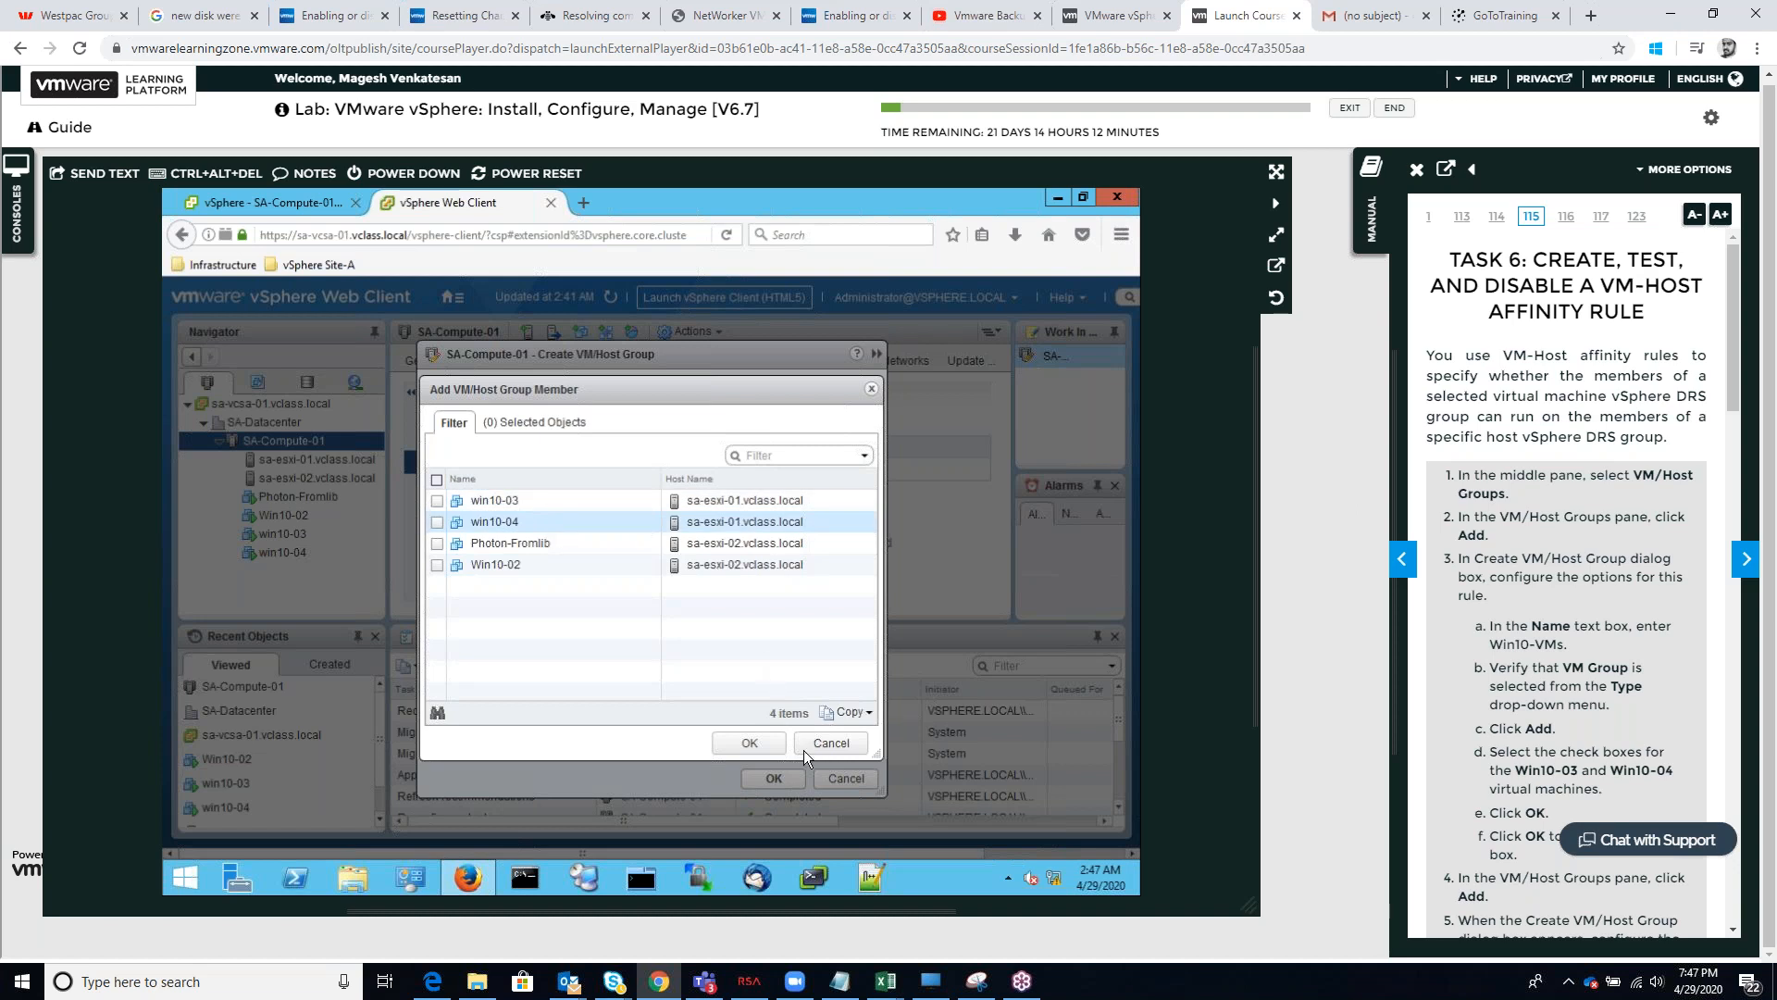
click(750, 743)
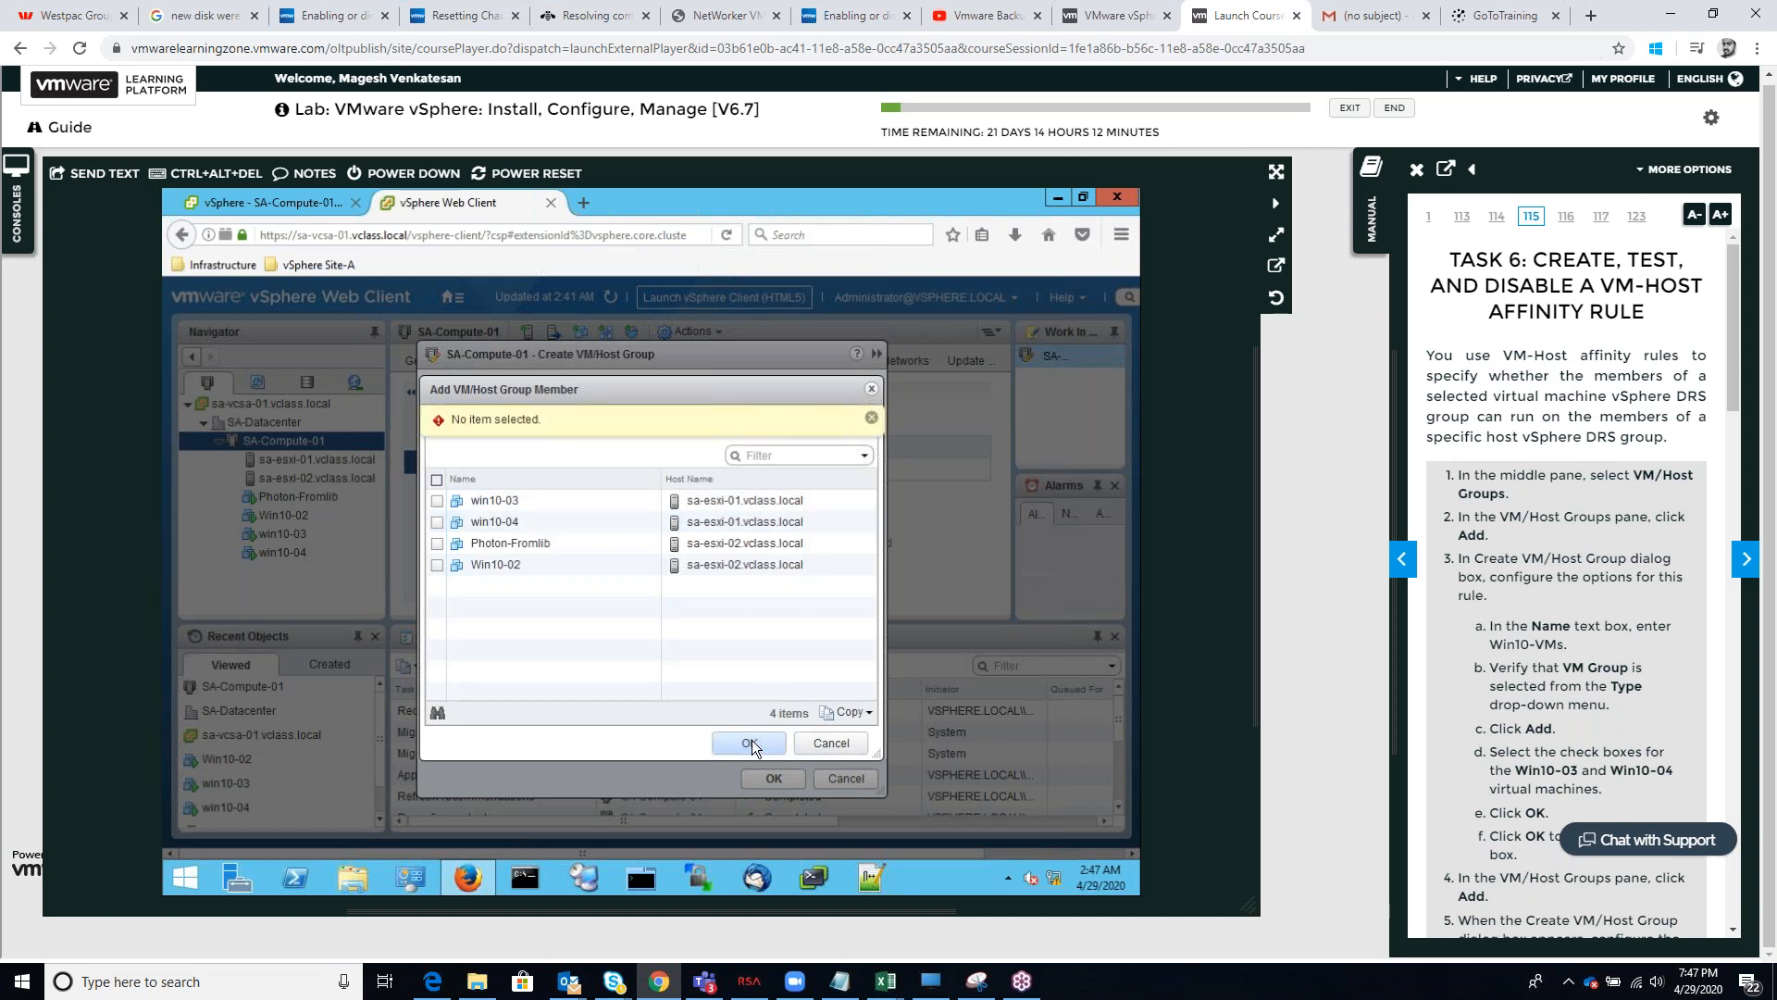
click(439, 499)
click(436, 521)
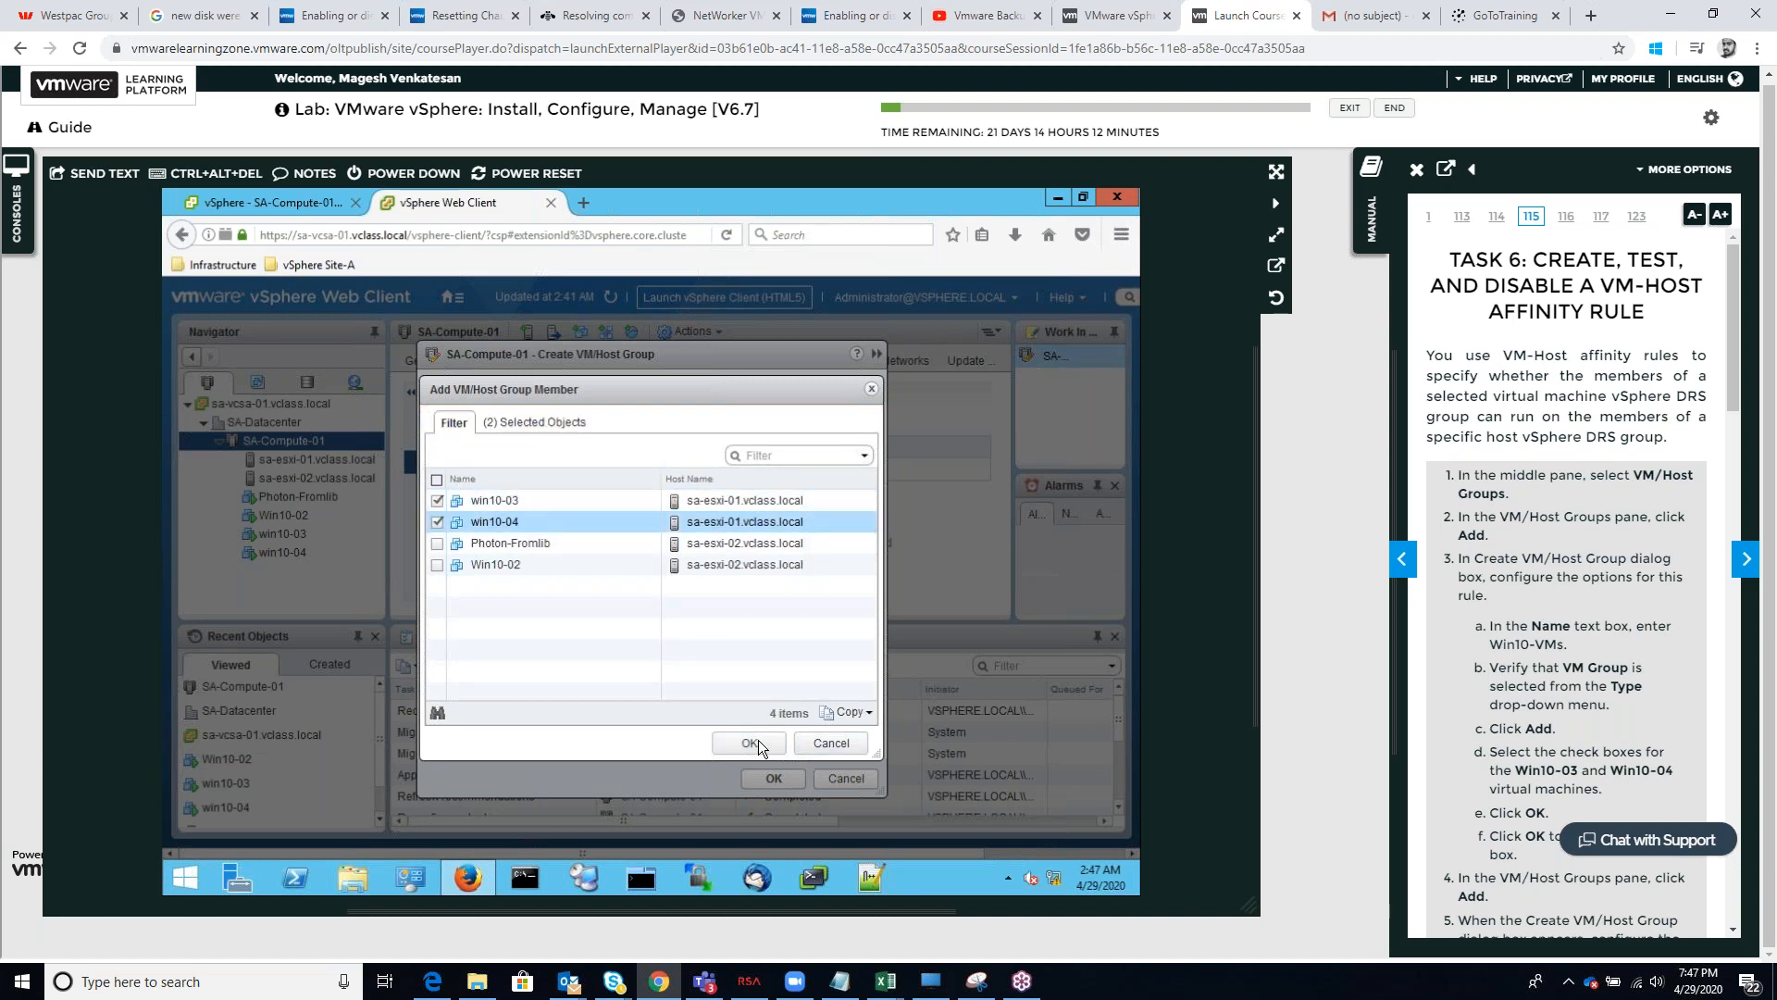
click(758, 740)
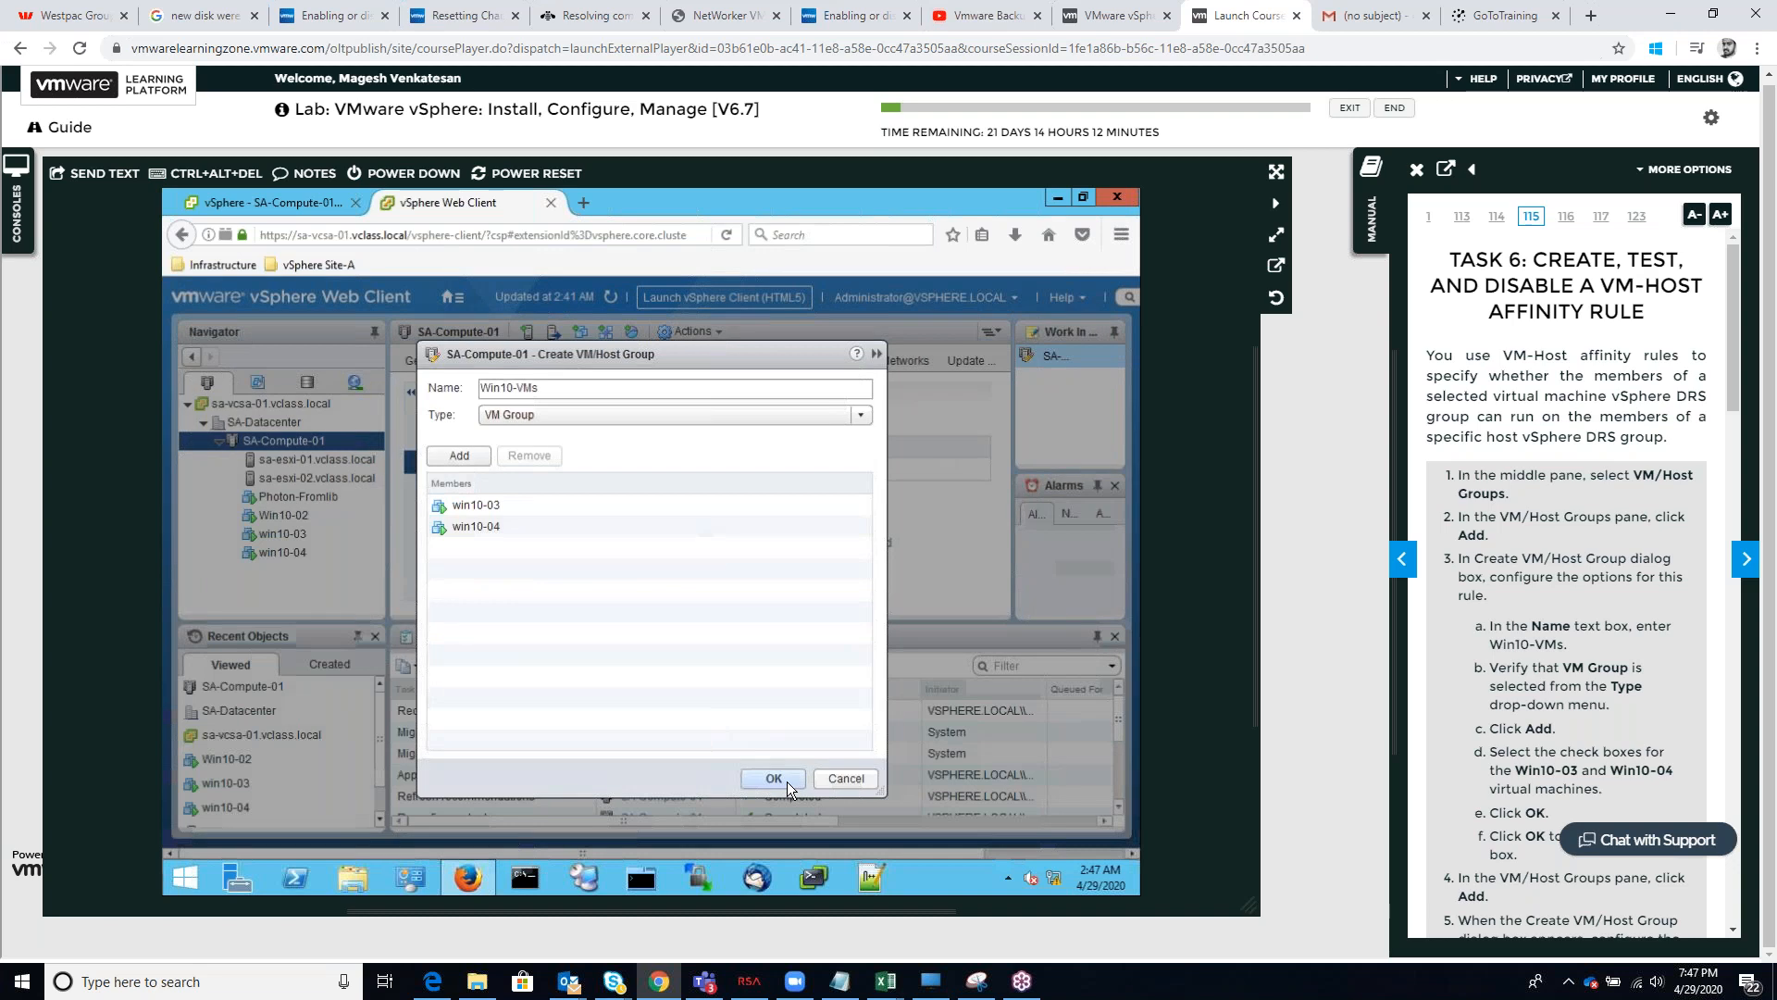
click(787, 781)
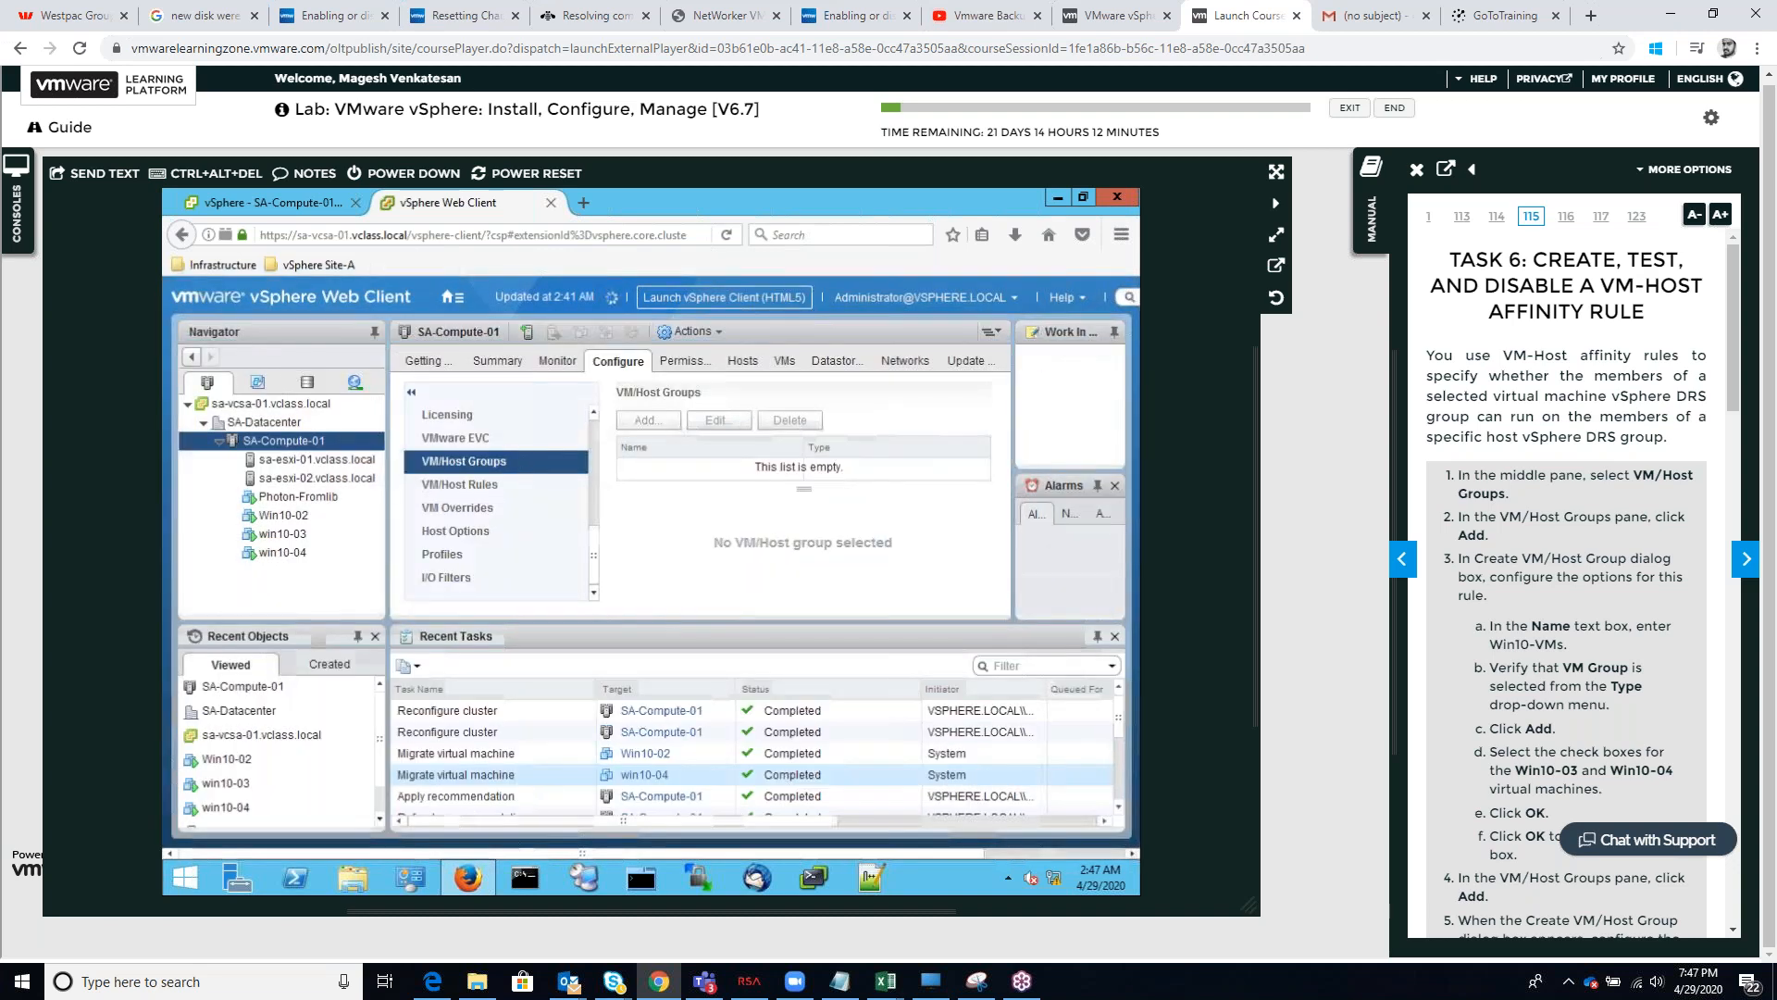
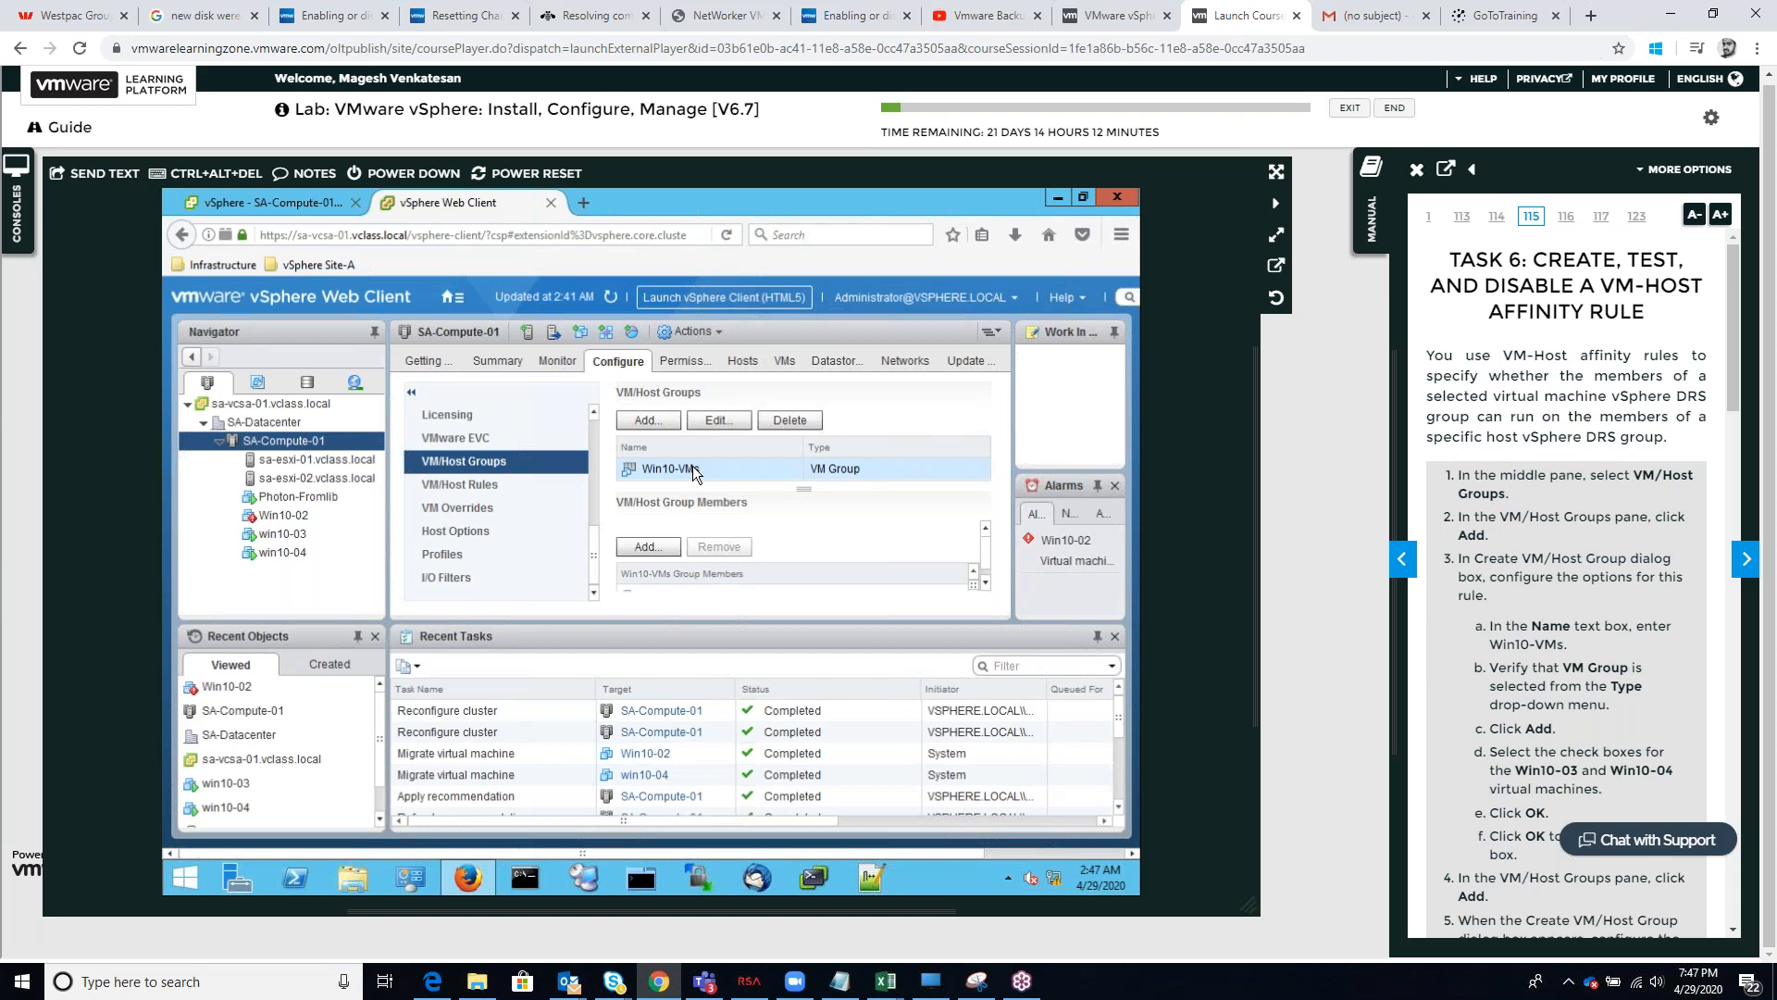
Follow the manual's host group steps and start a new VM/Host group on SA-Compute-01 named Win10-Host
scroll(1551, 669, down, 3)
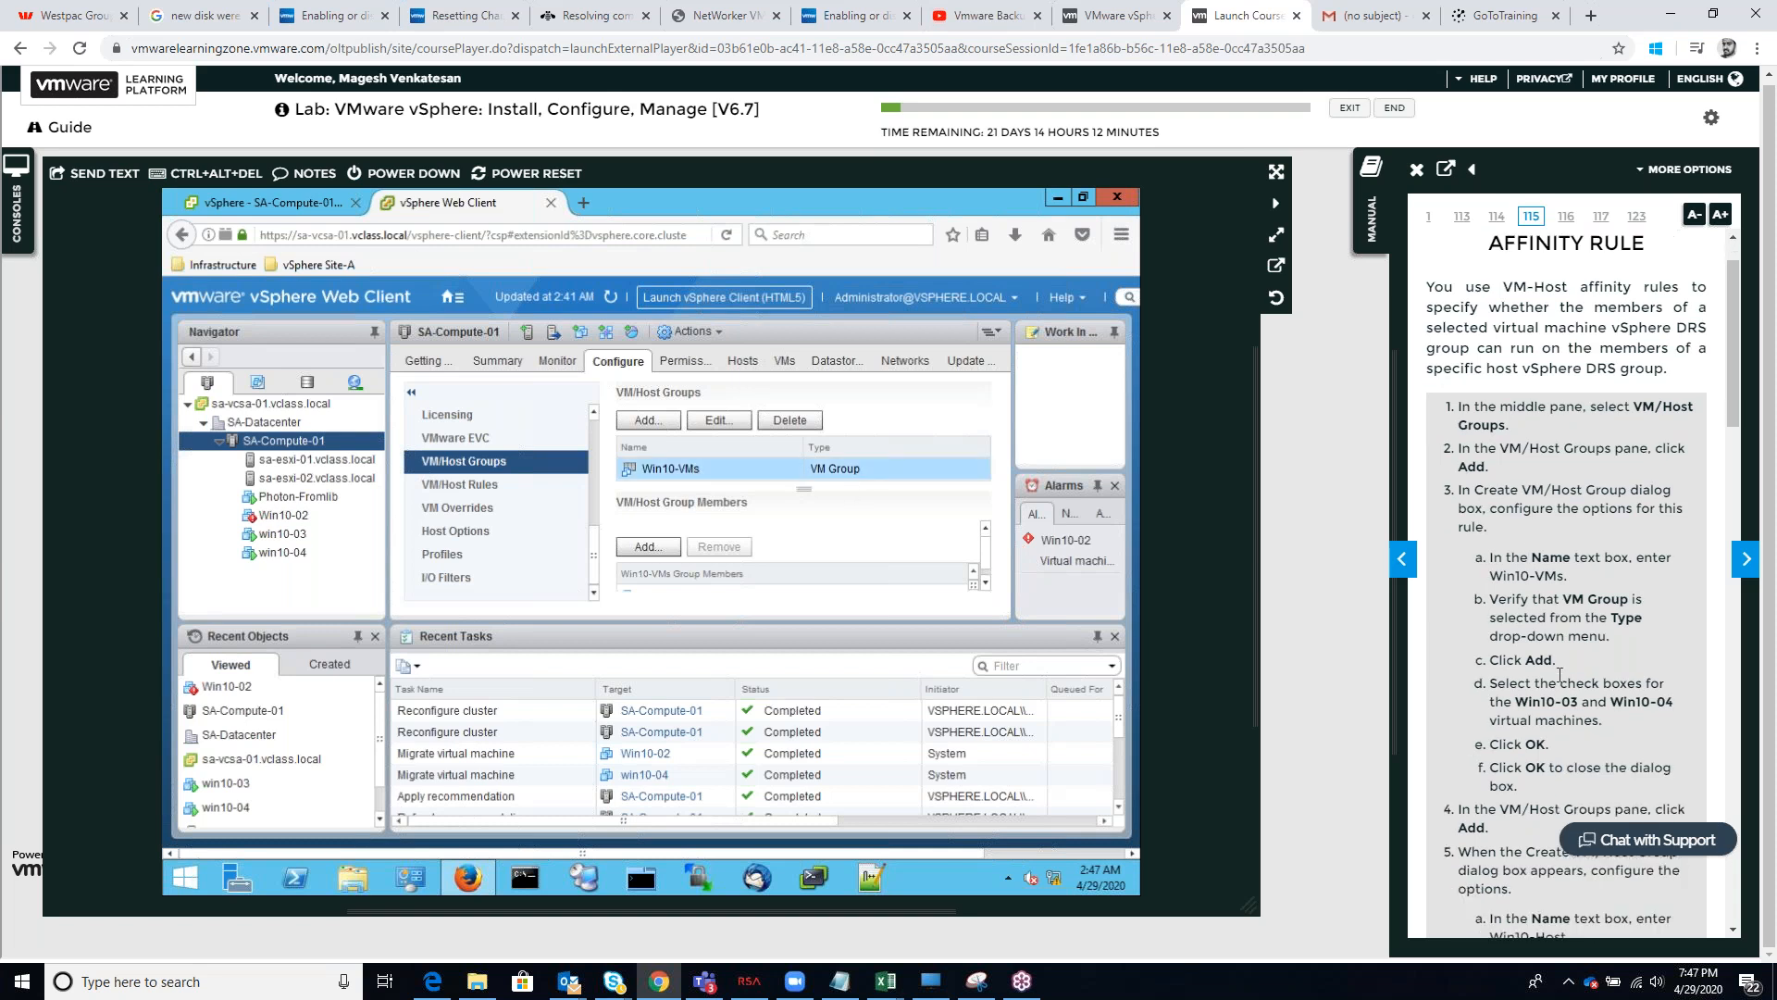
scroll(1550, 668, down, 1)
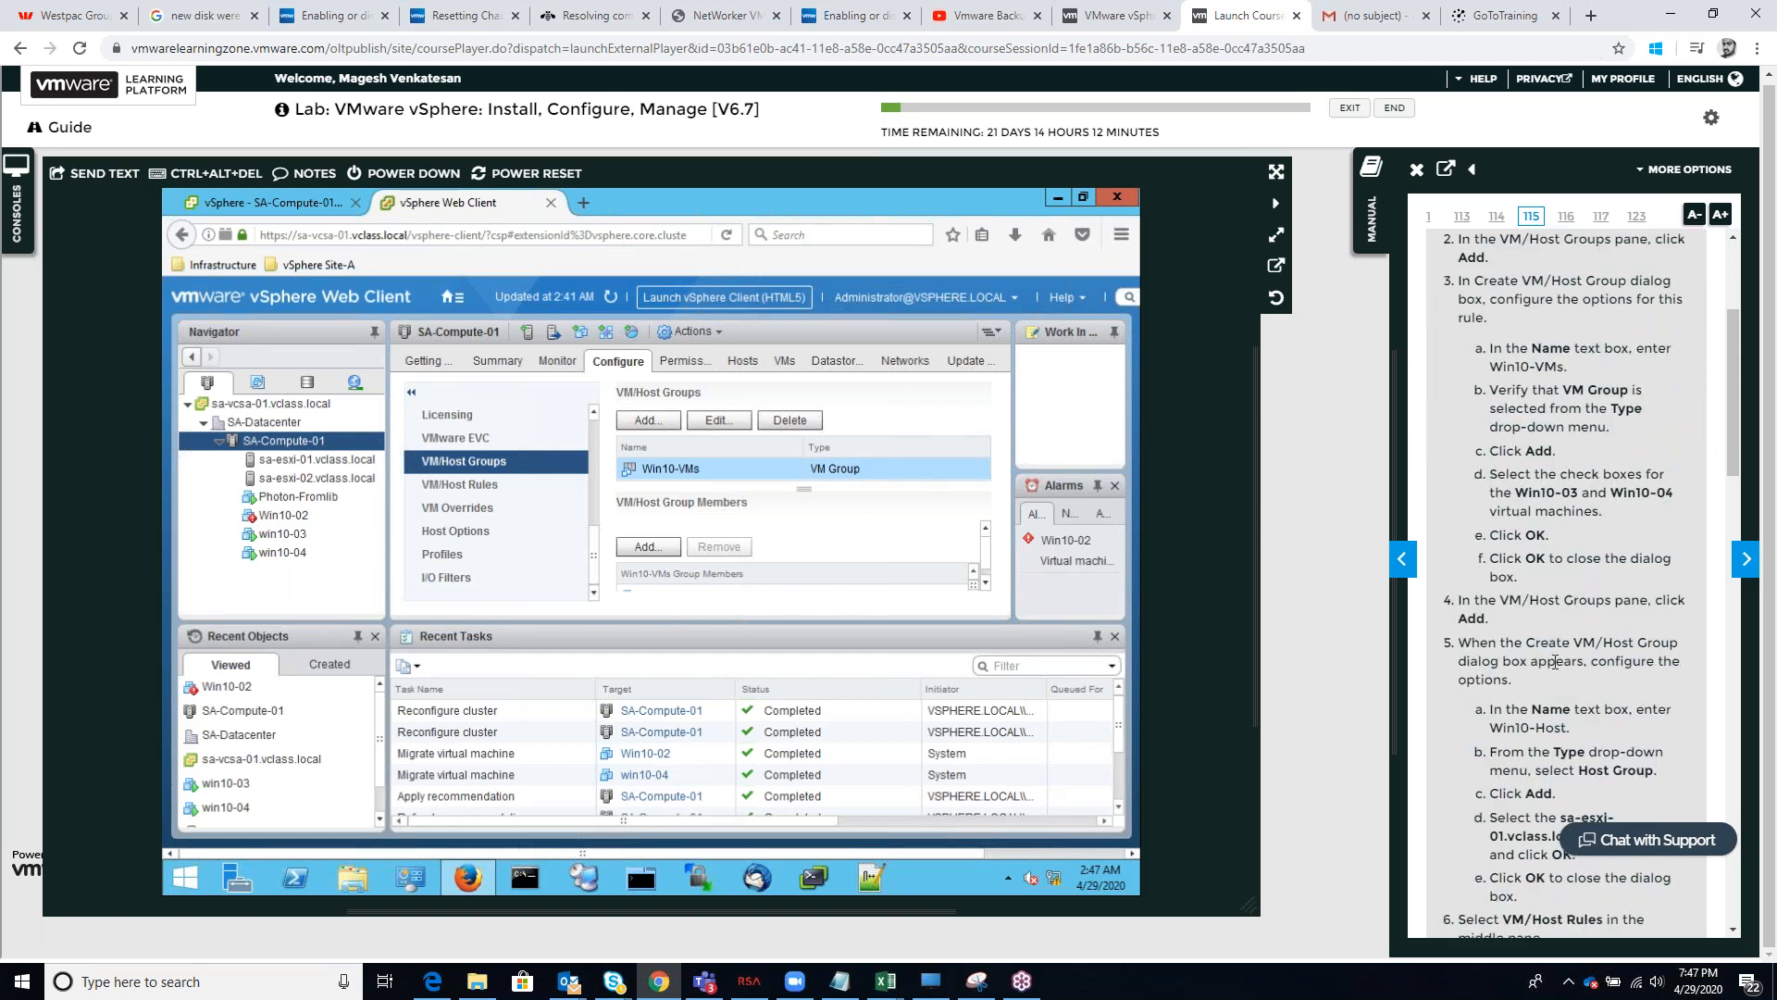
scroll(1550, 666, down, 2)
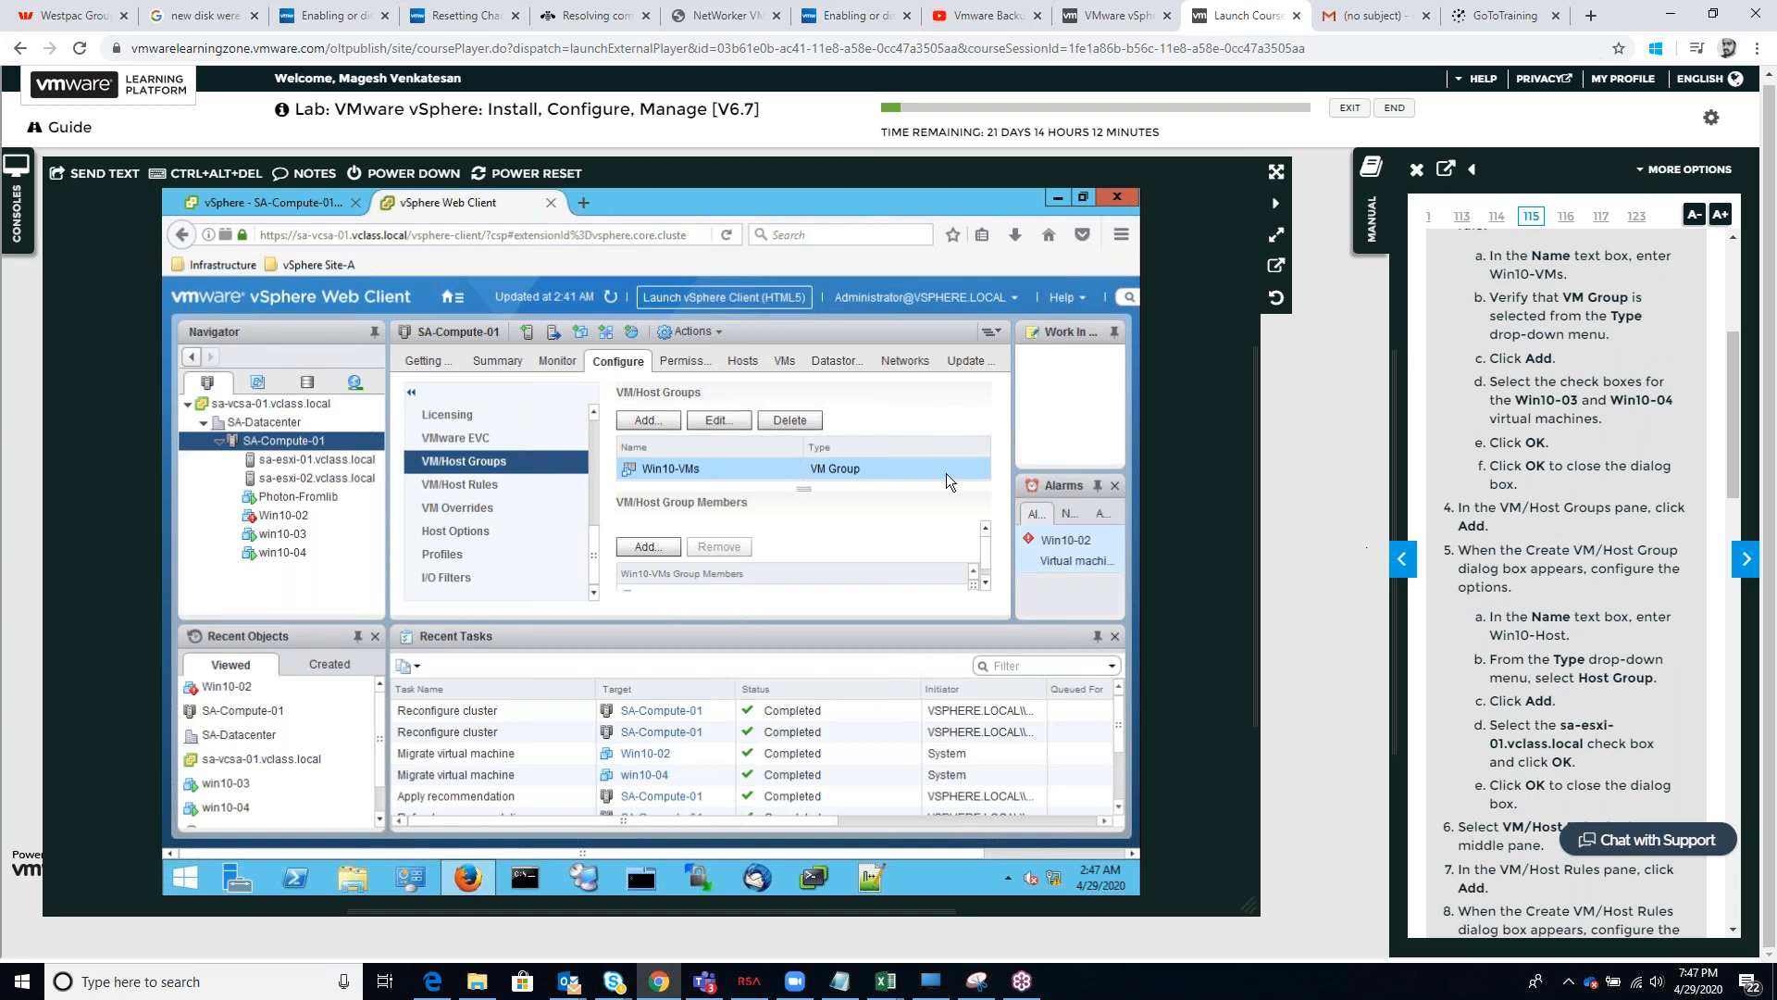
click(649, 421)
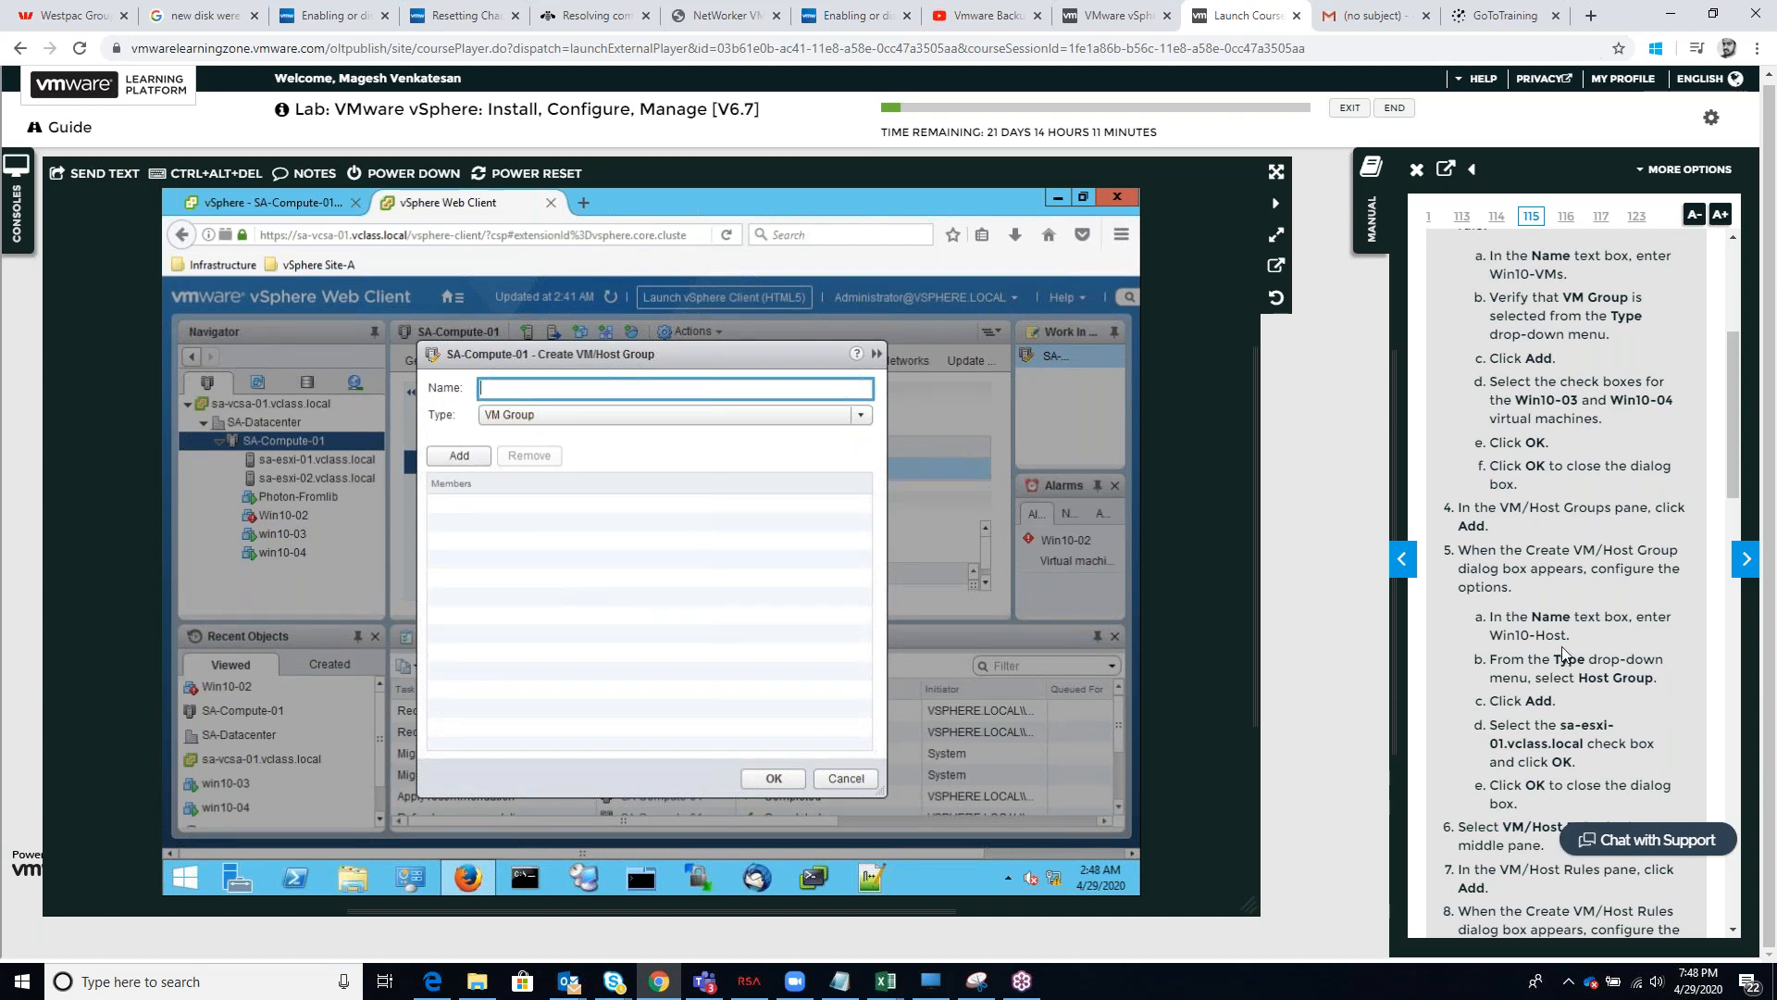
scroll(1564, 653, up, 1)
scroll(1565, 653, up, 5)
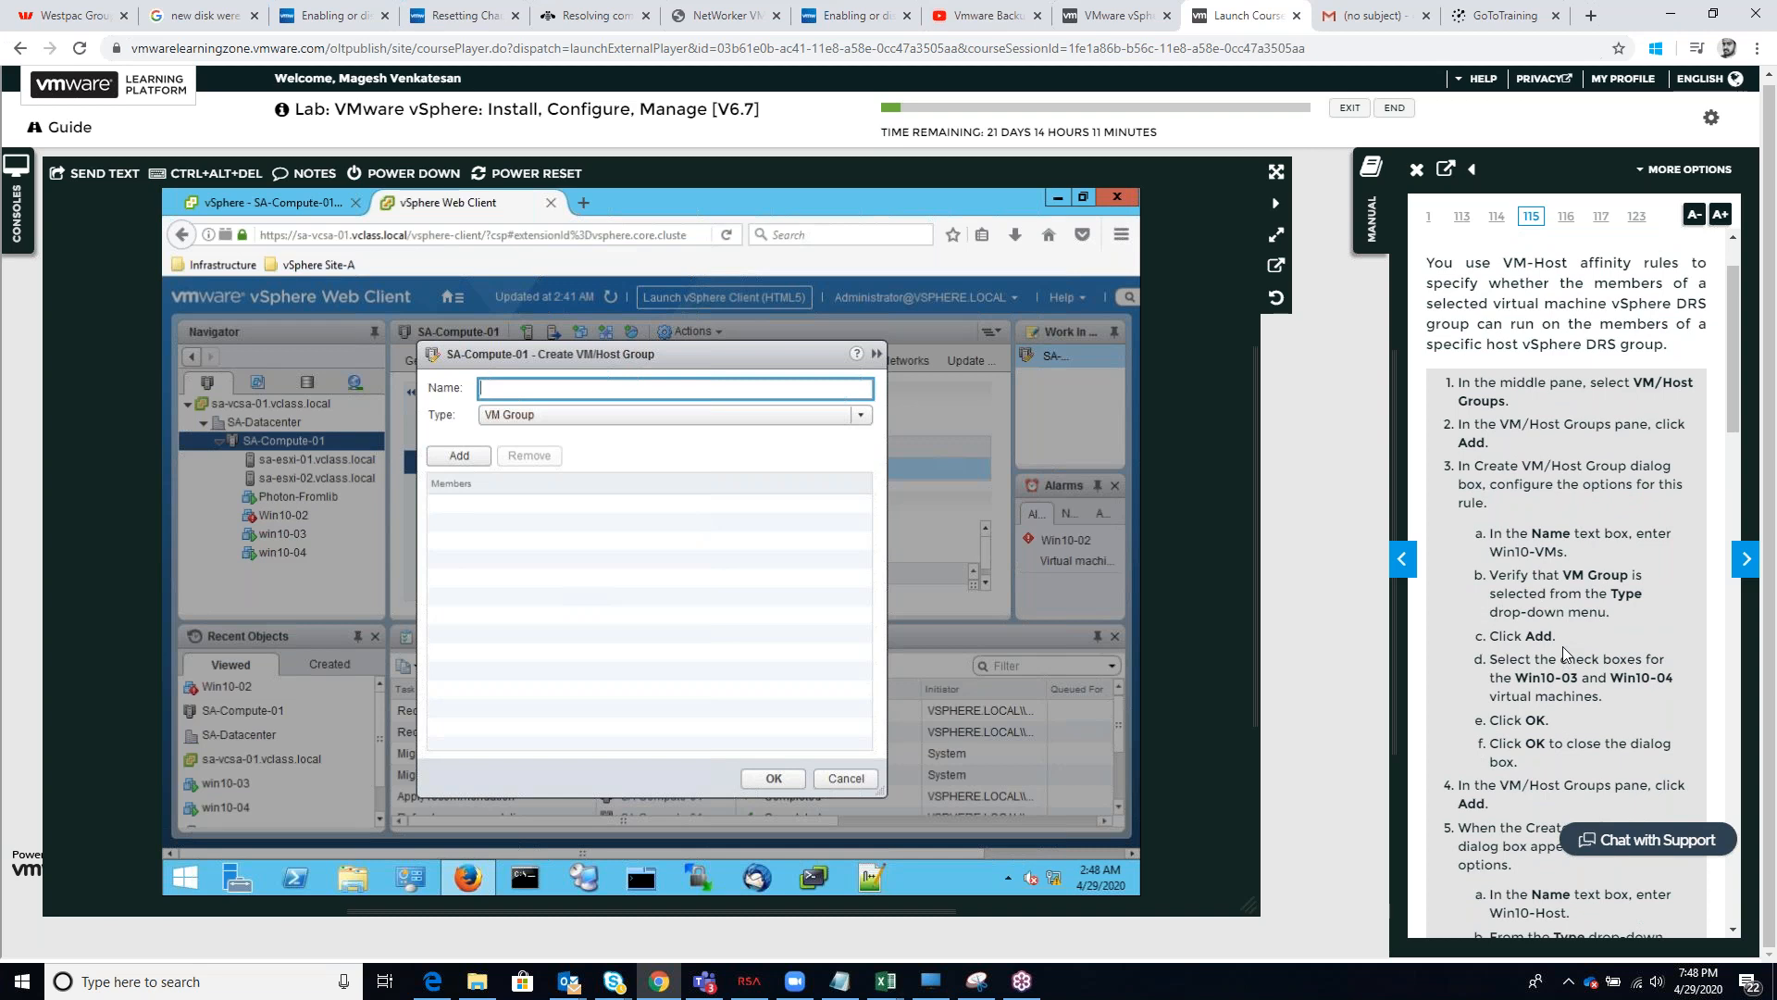
scroll(1562, 646, down, 6)
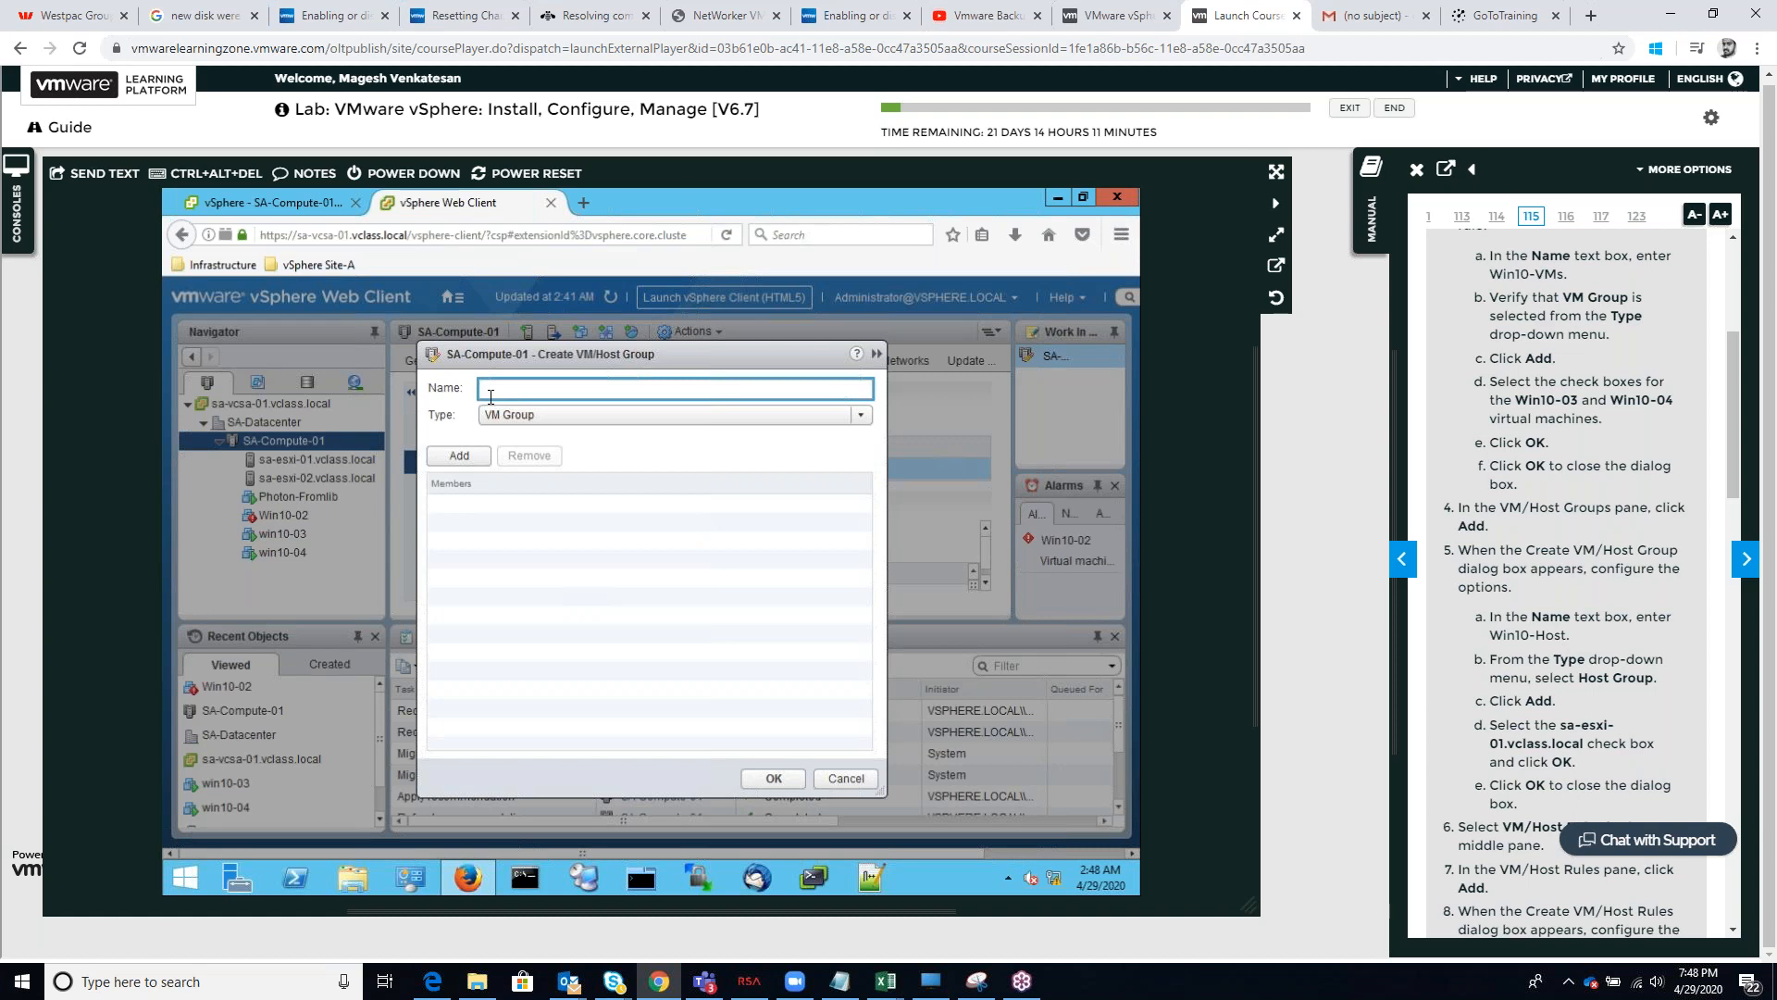
text(Win10-Host)
click(461, 456)
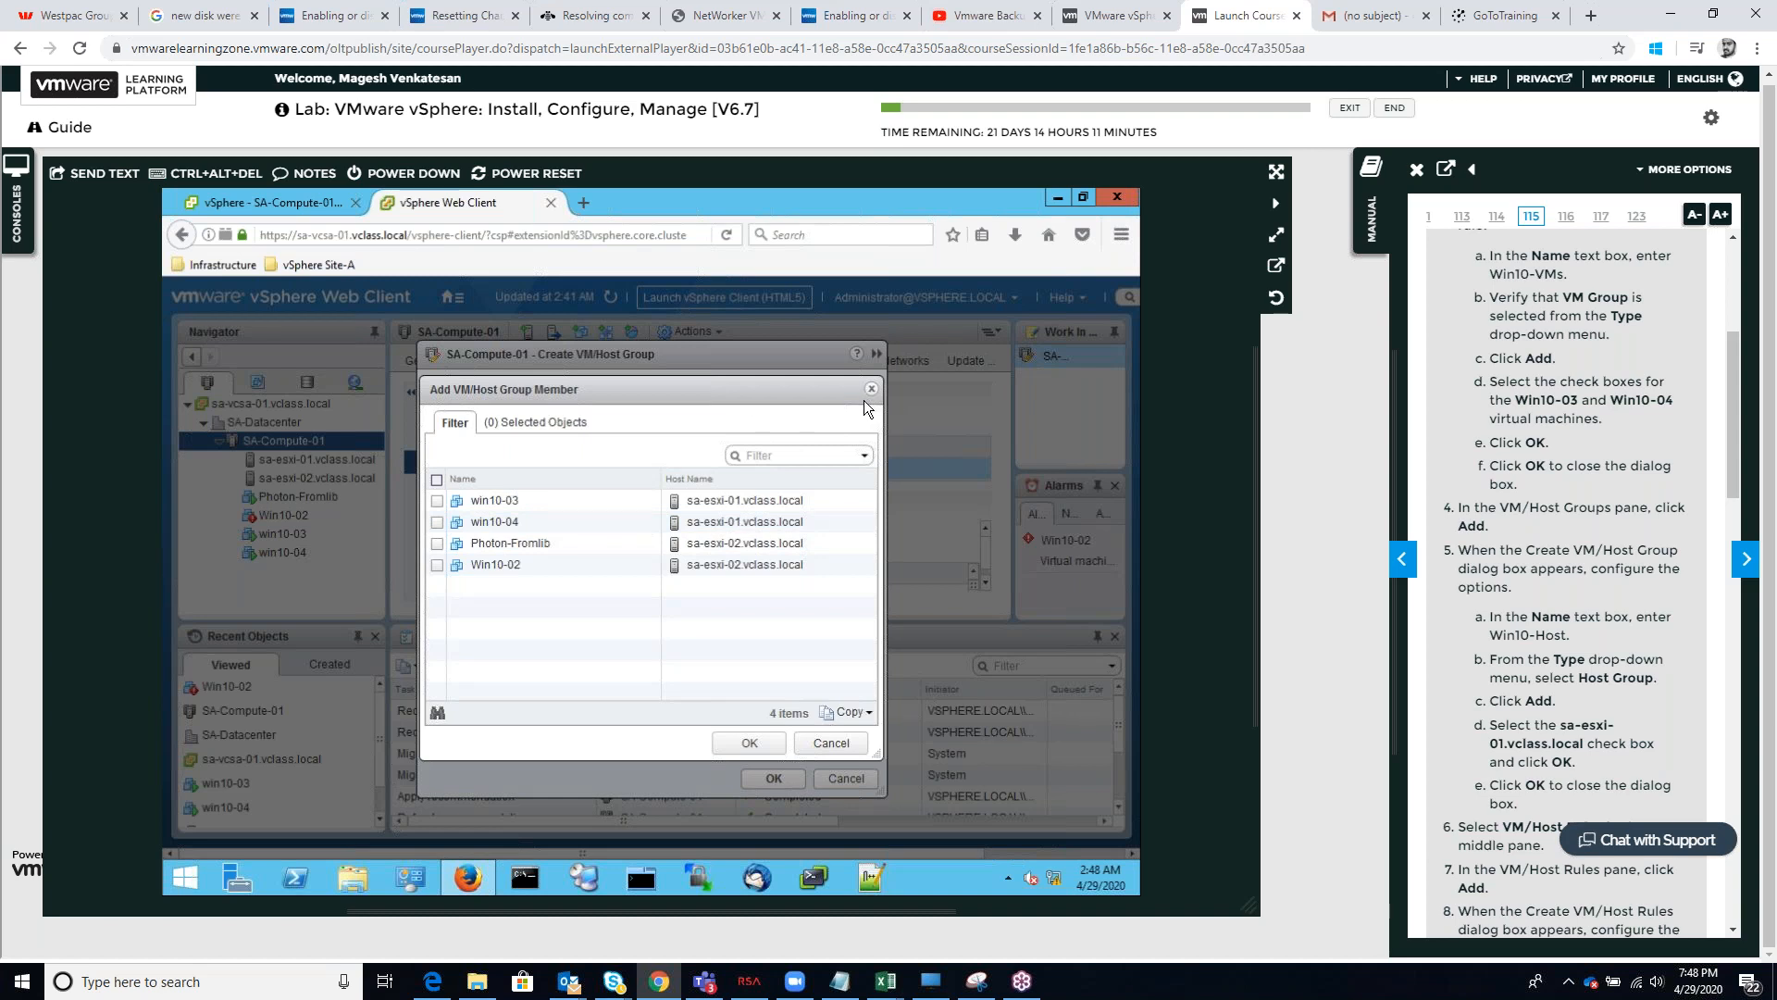
click(827, 454)
click(864, 455)
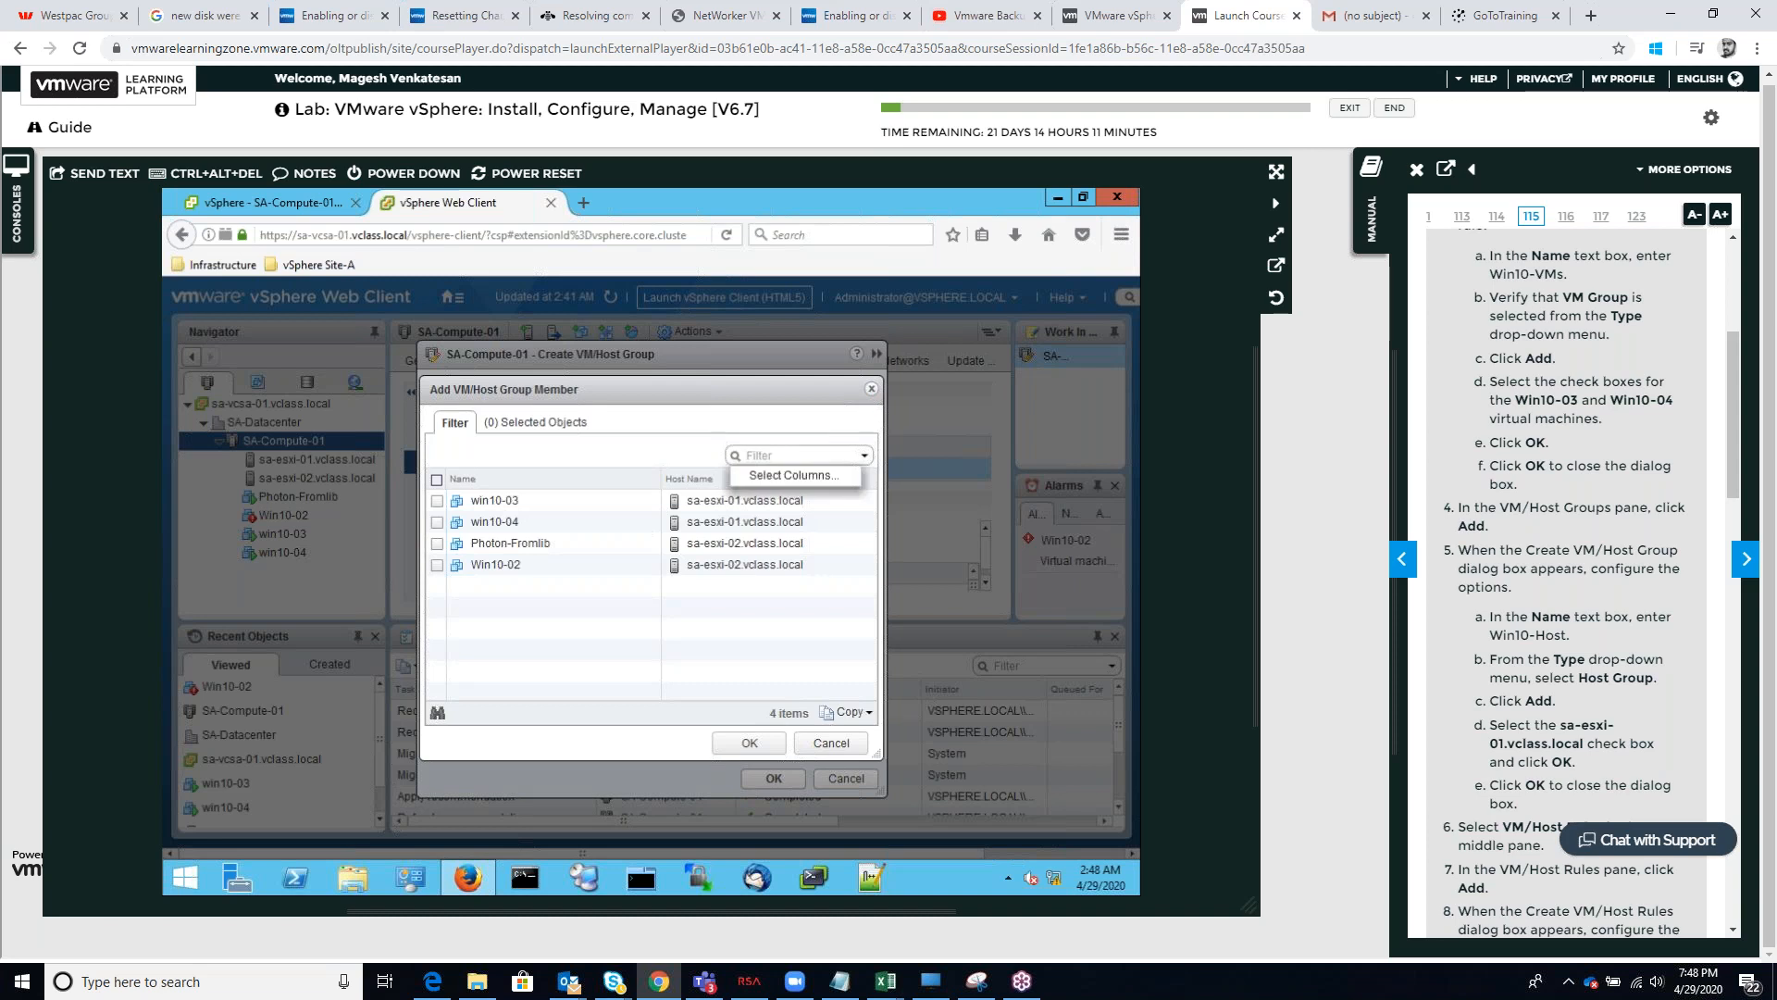
click(814, 474)
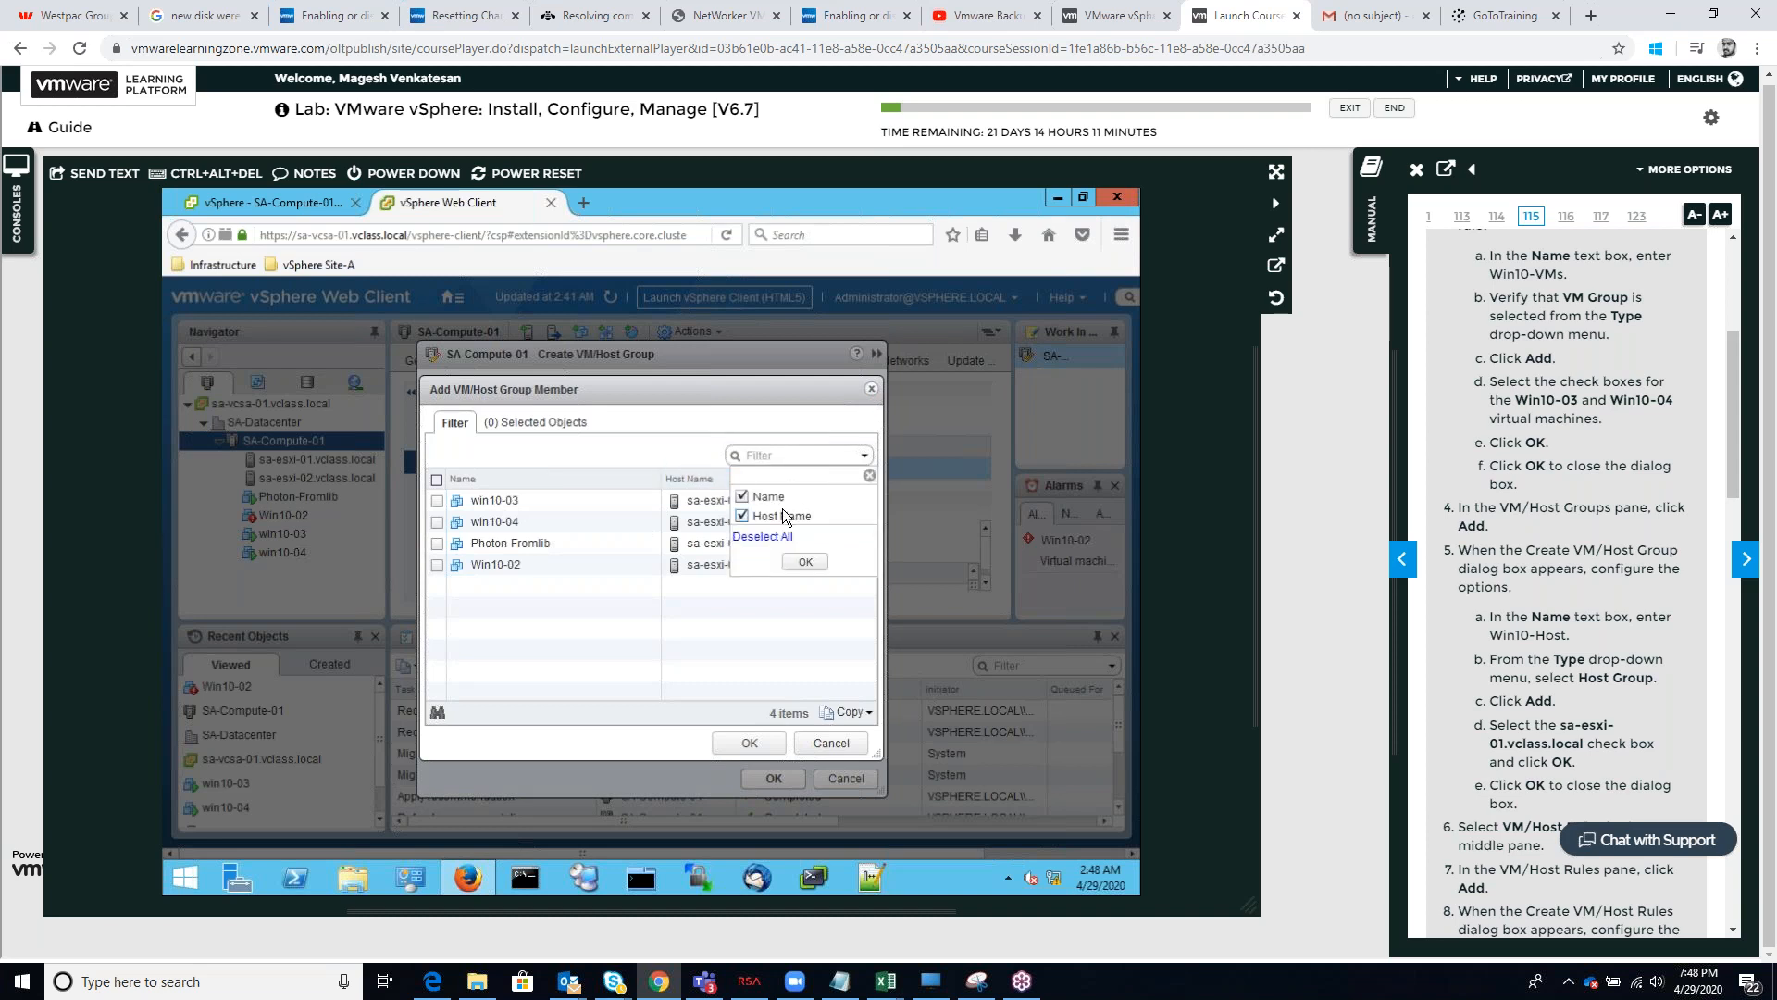
click(797, 561)
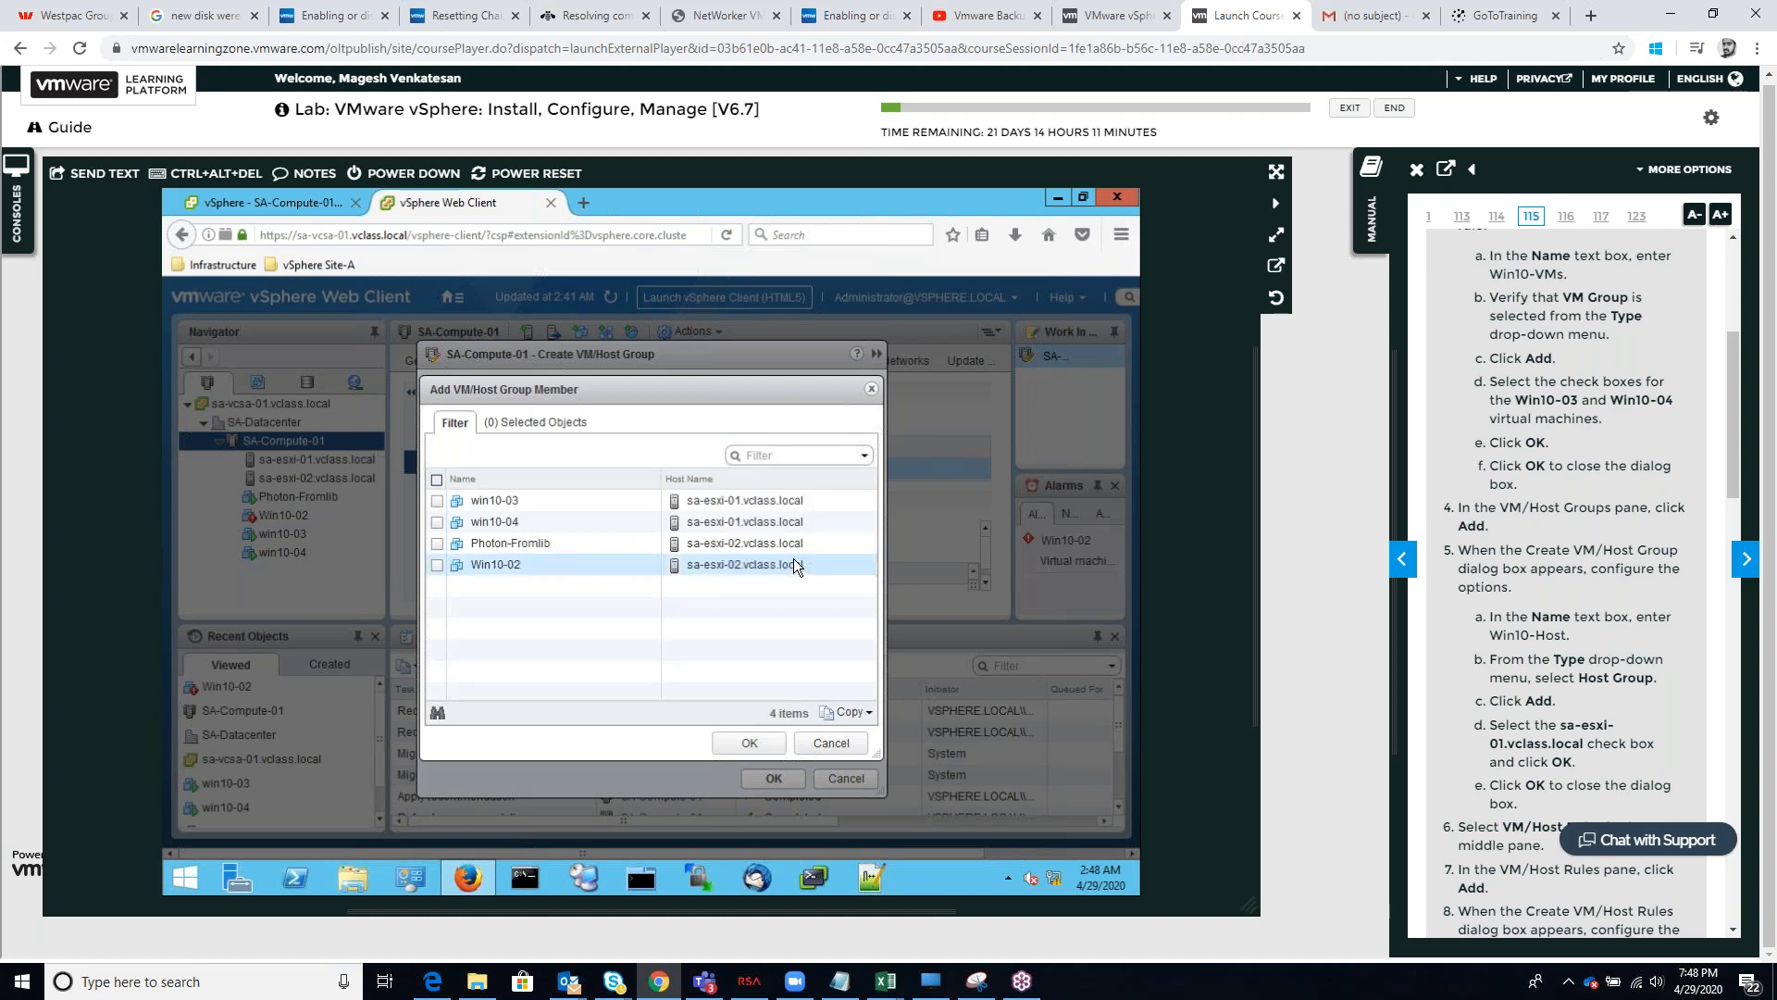
click(530, 422)
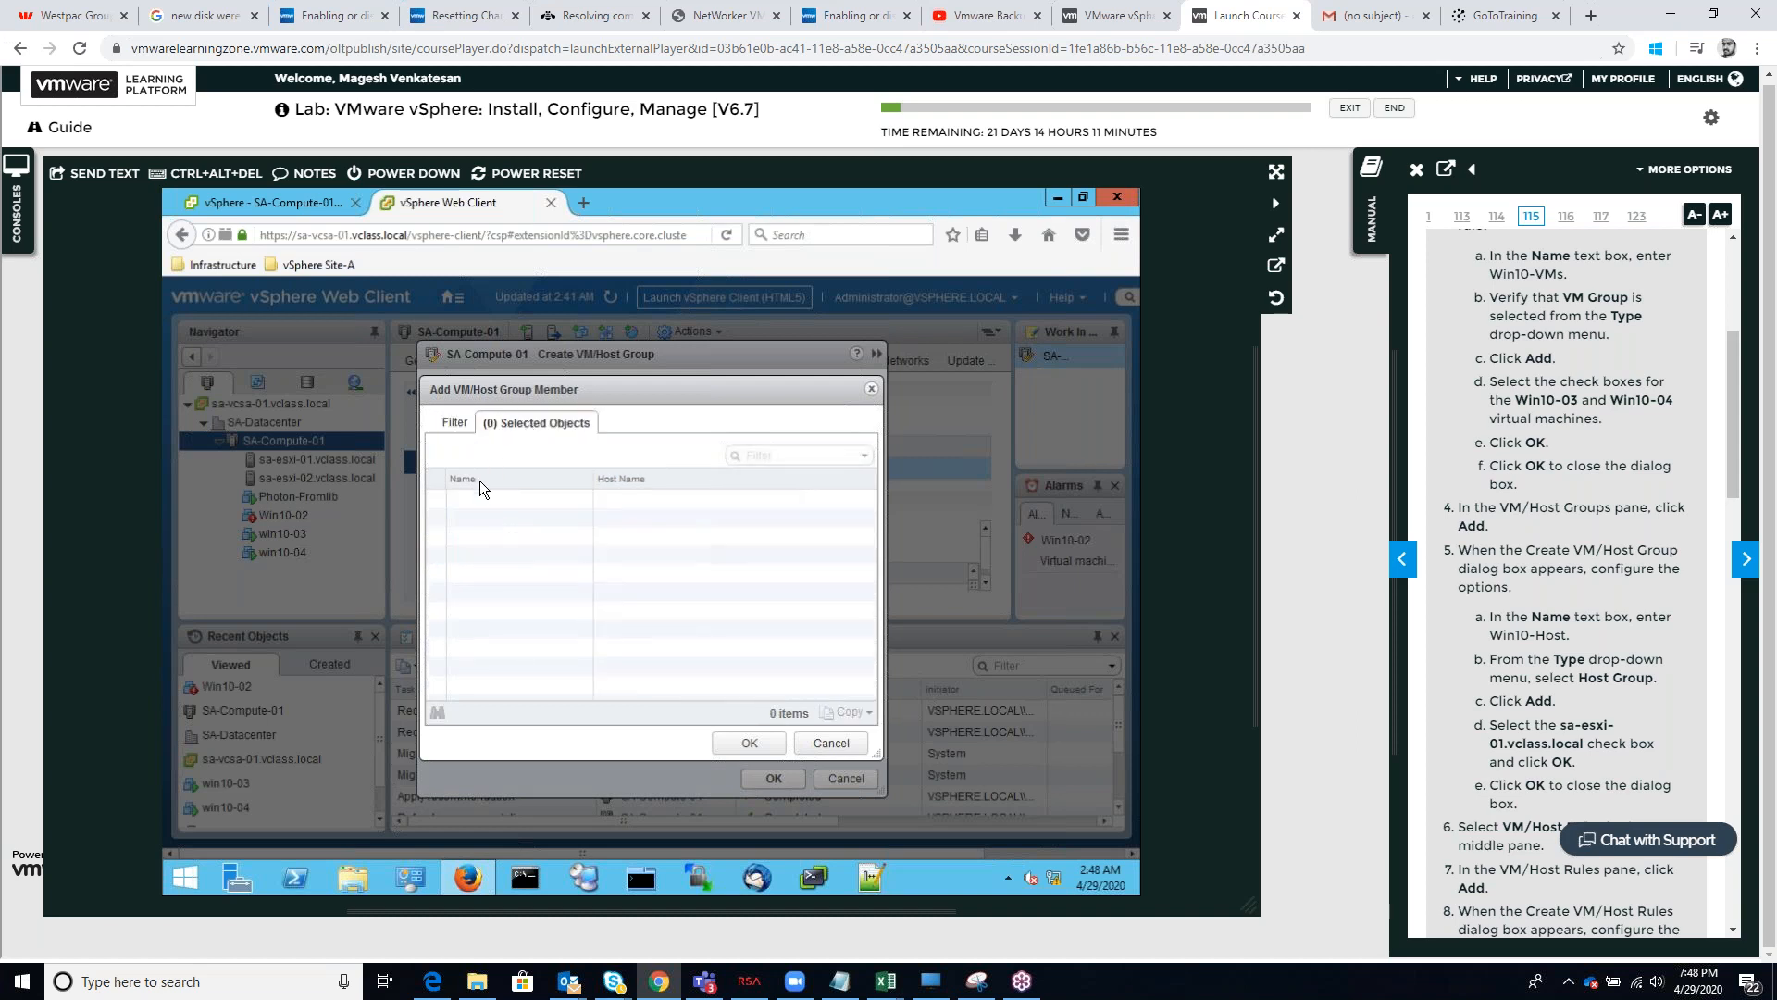
click(453, 420)
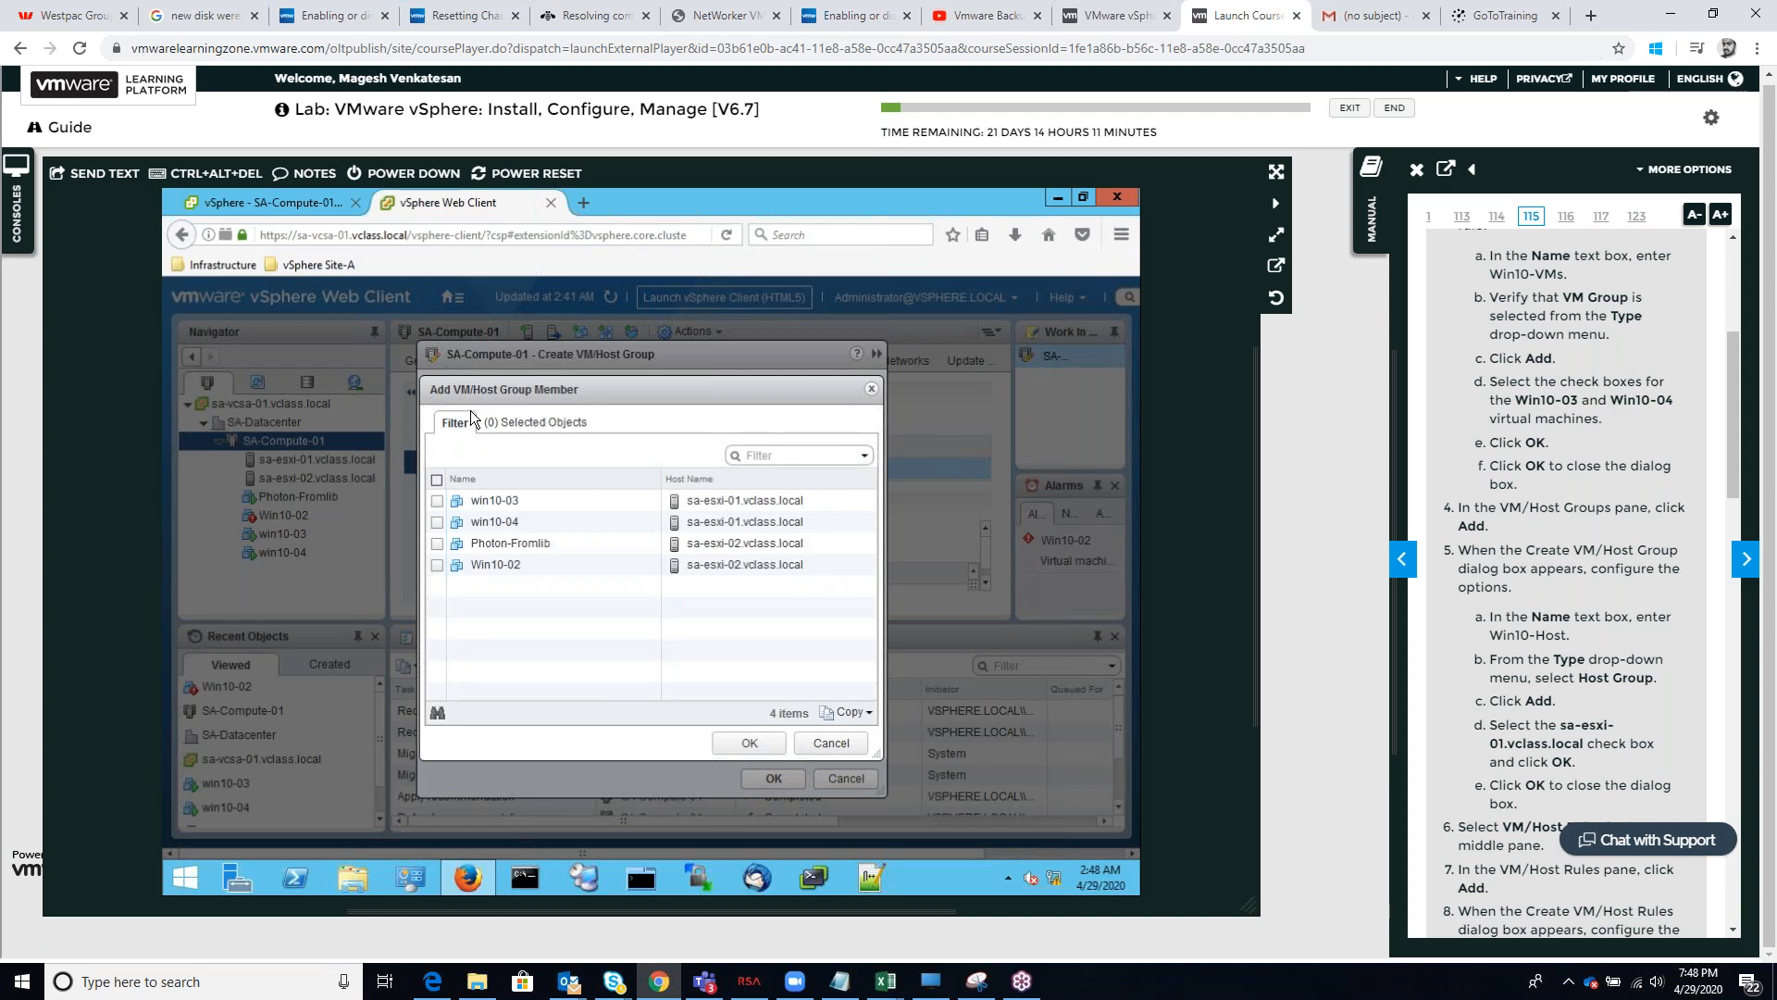
click(807, 746)
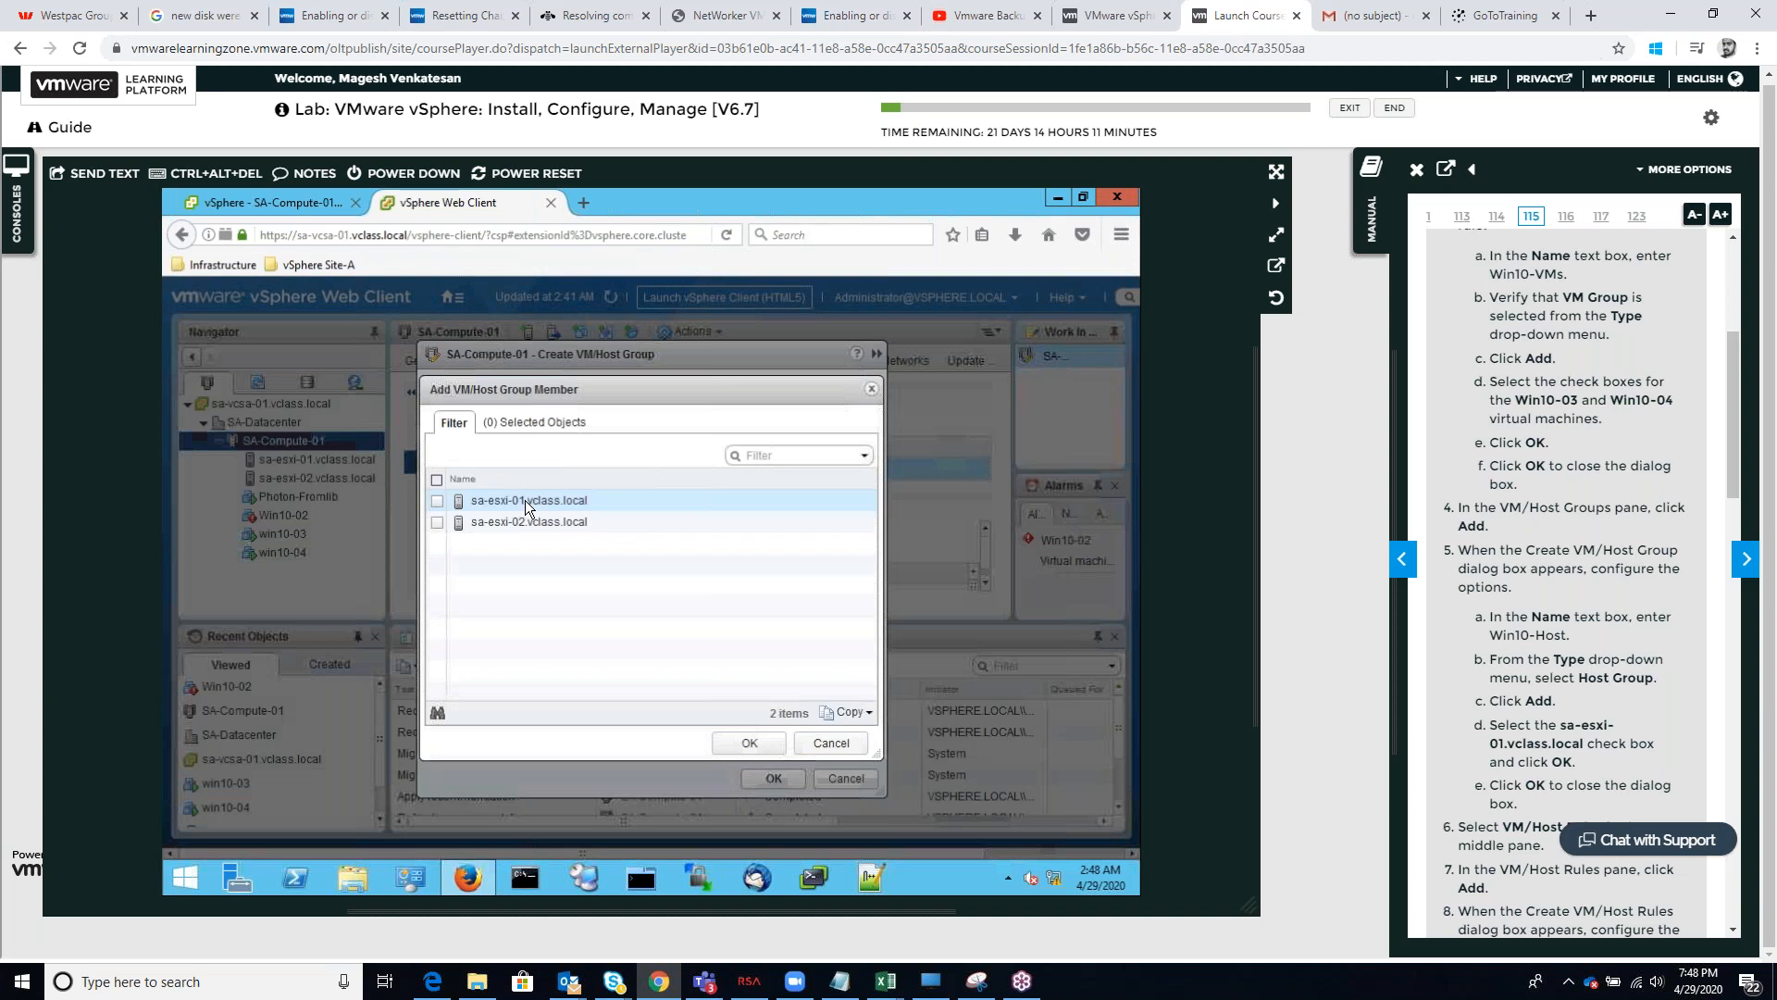
Make Win10-Host a Host Group with sa-esxi-01.vclass.local as its member and create it
click(441, 501)
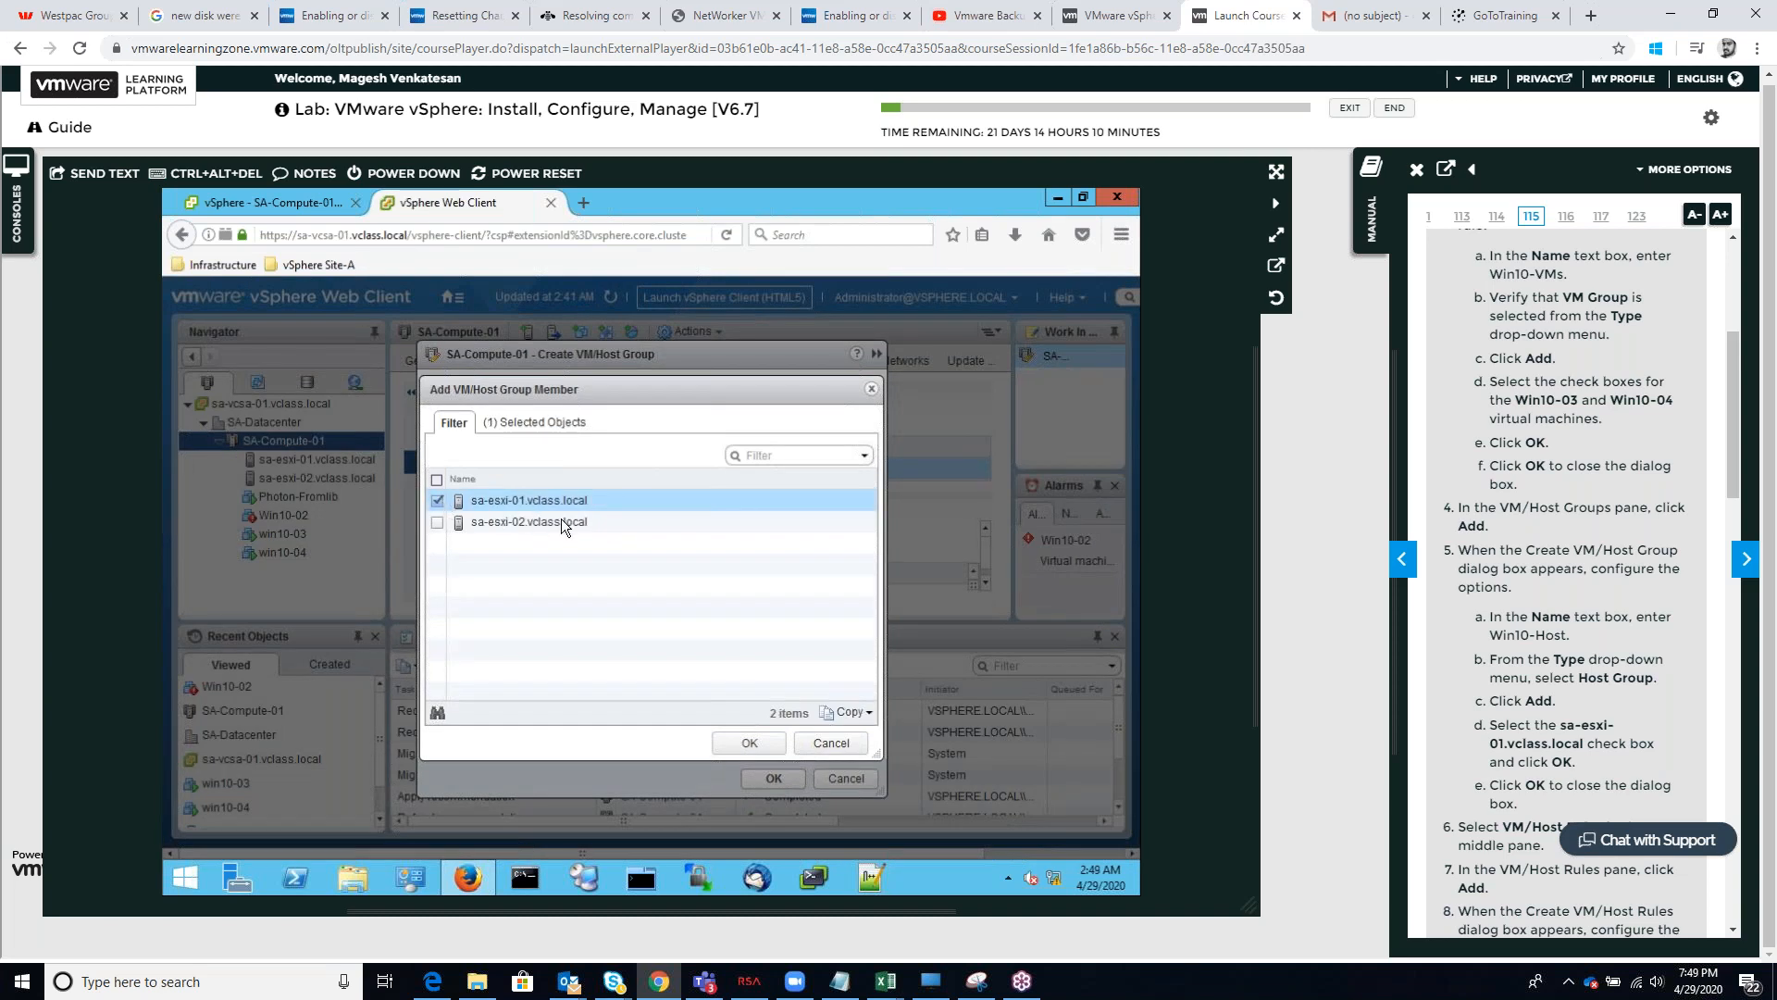
click(743, 742)
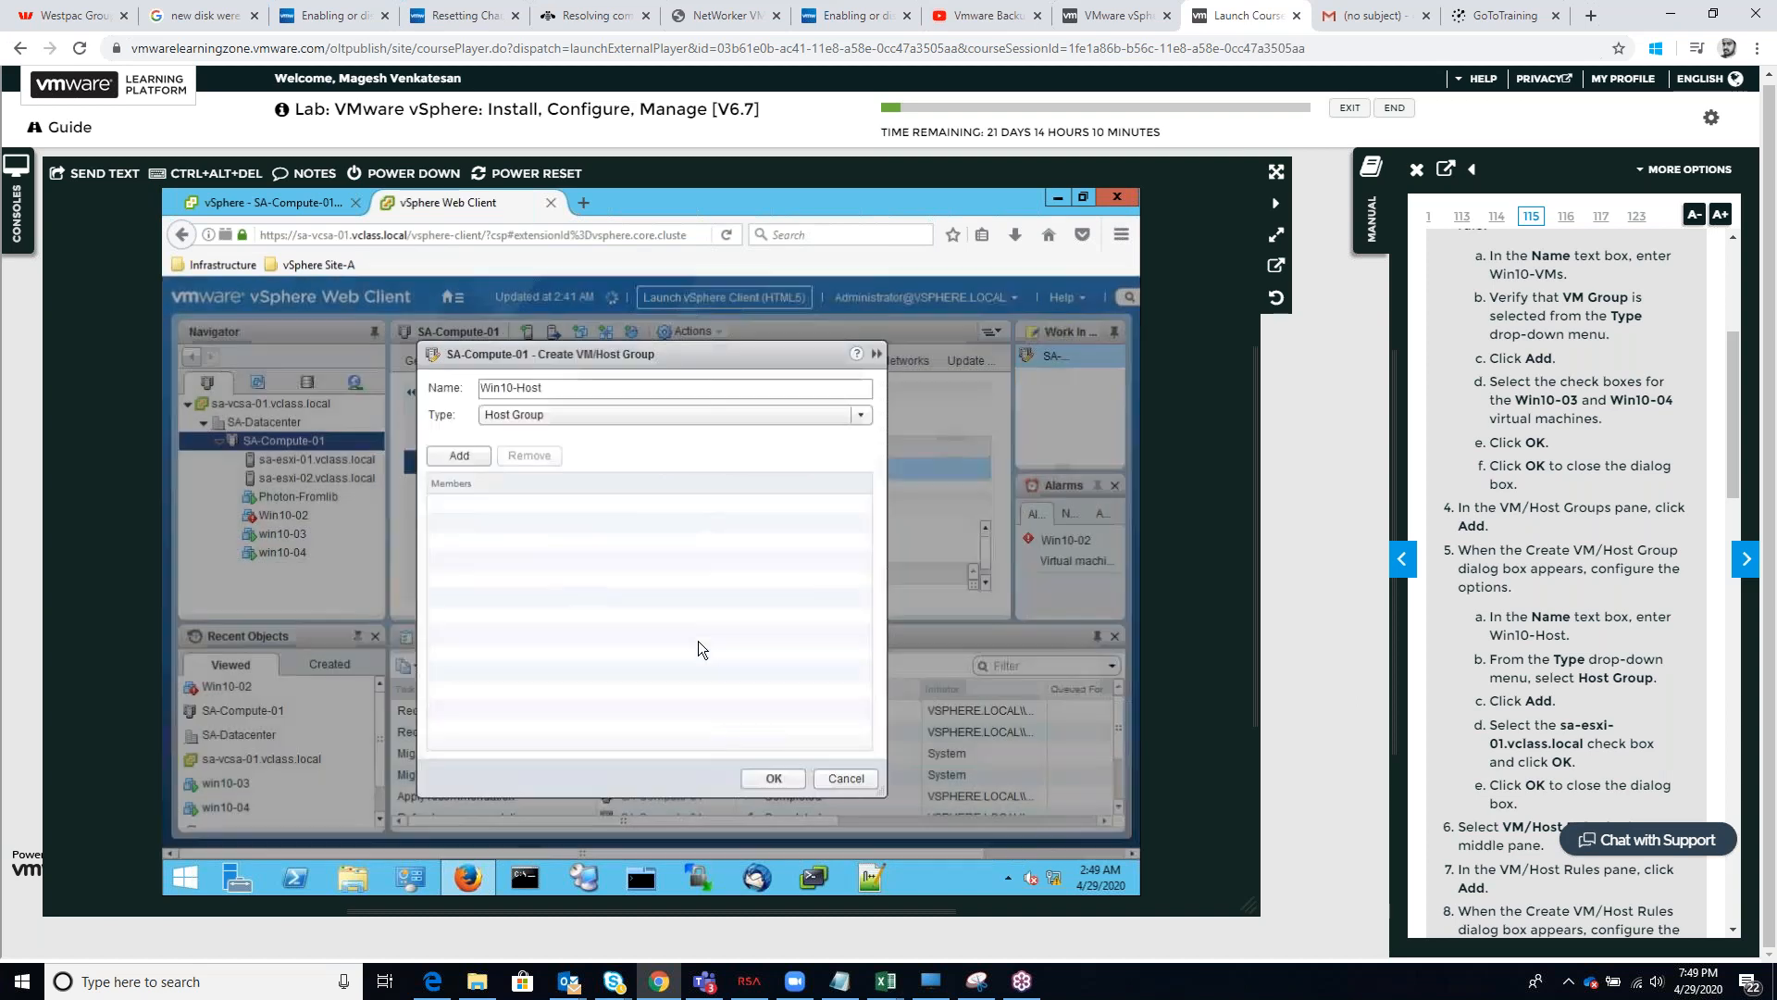
click(774, 778)
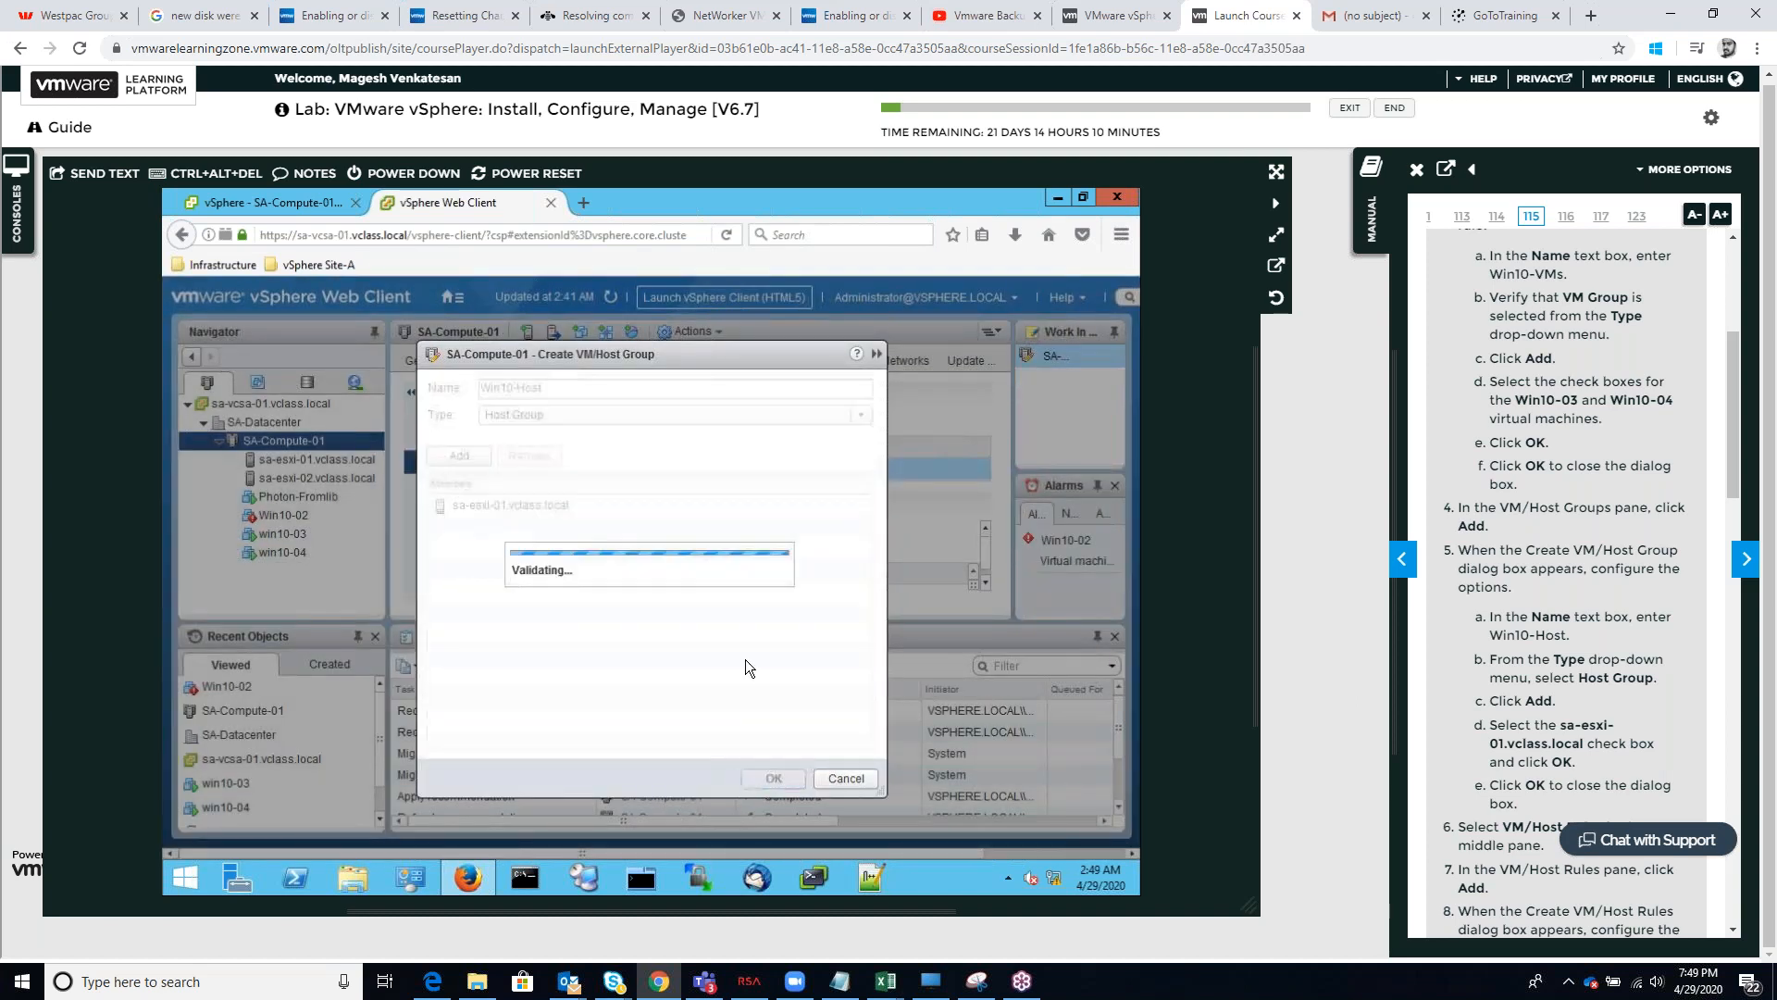
scroll(1567, 645, down, 1)
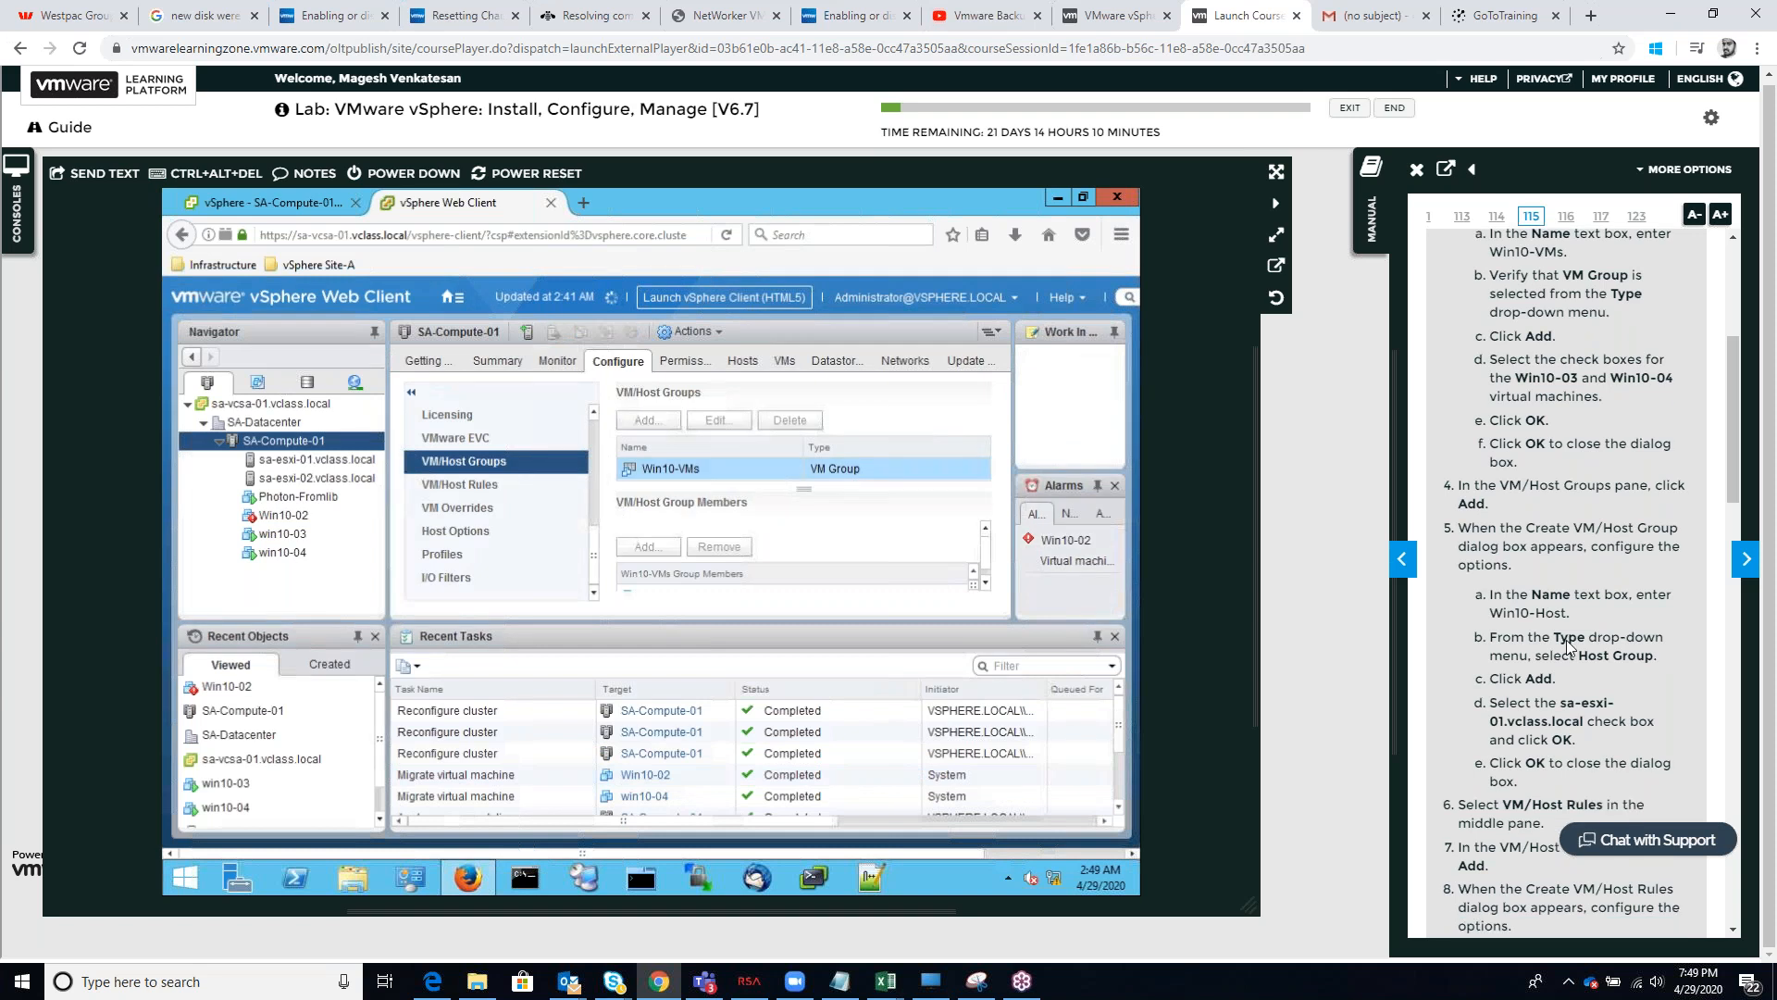
scroll(1564, 643, down, 3)
scroll(1558, 638, down, 1)
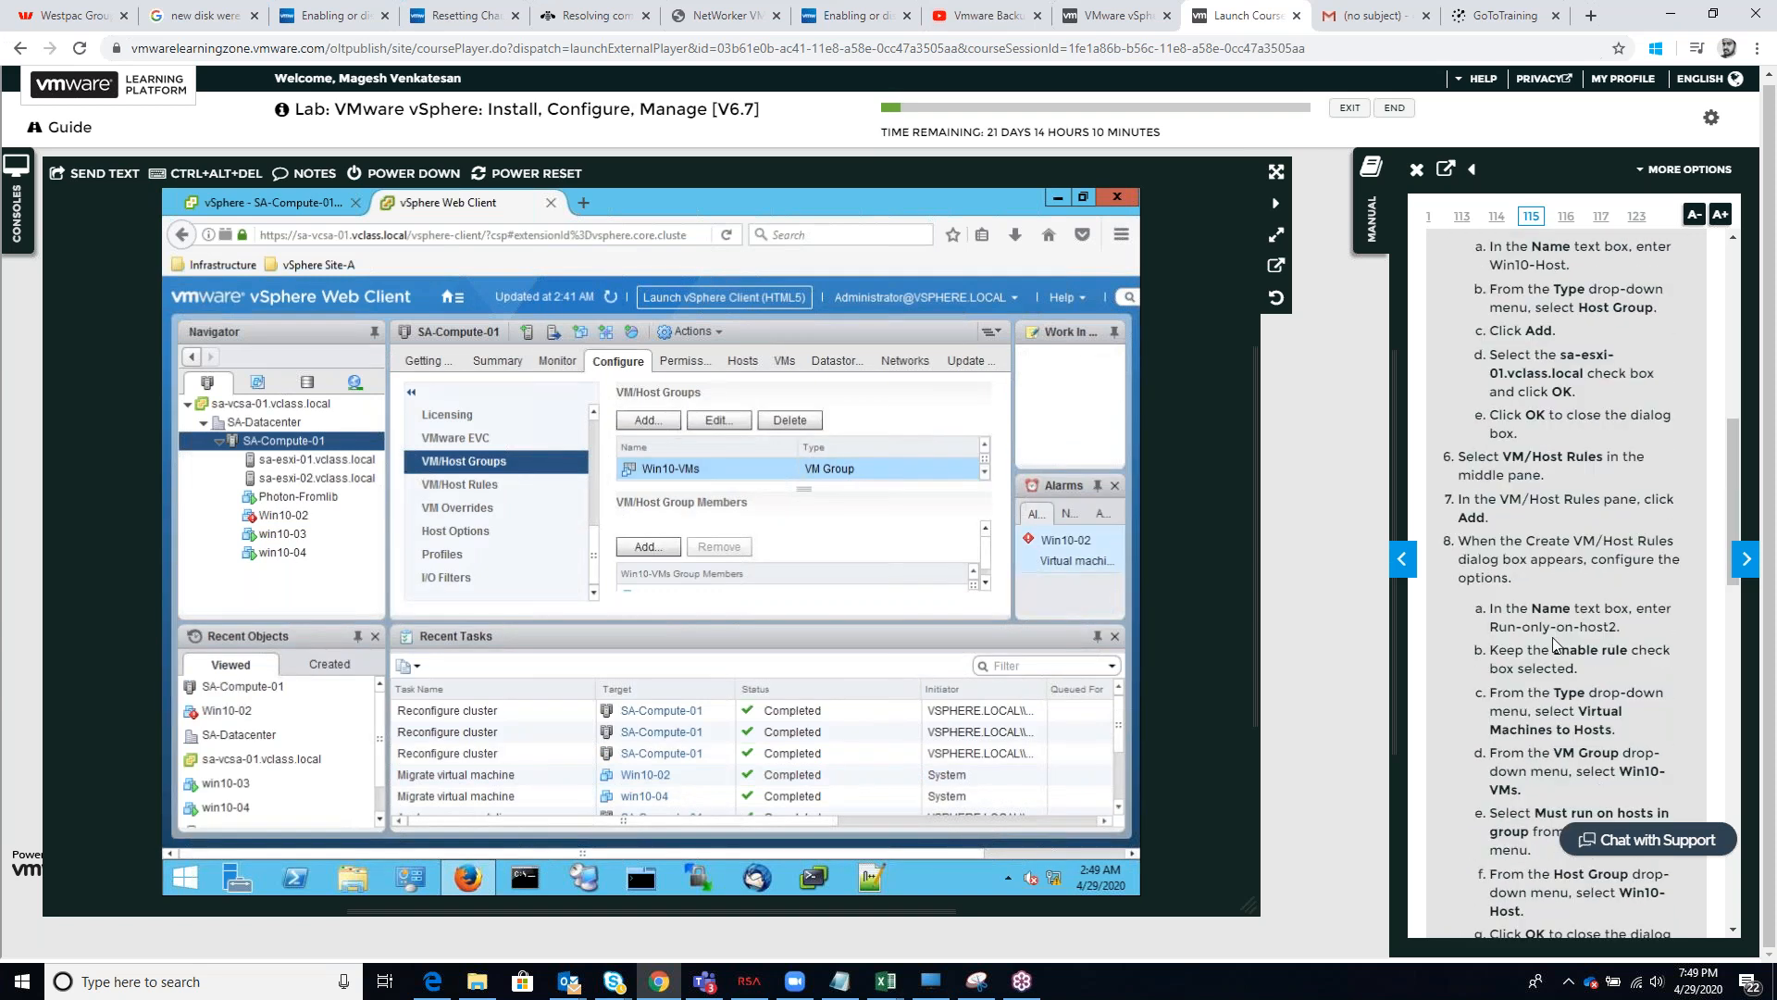
click(647, 426)
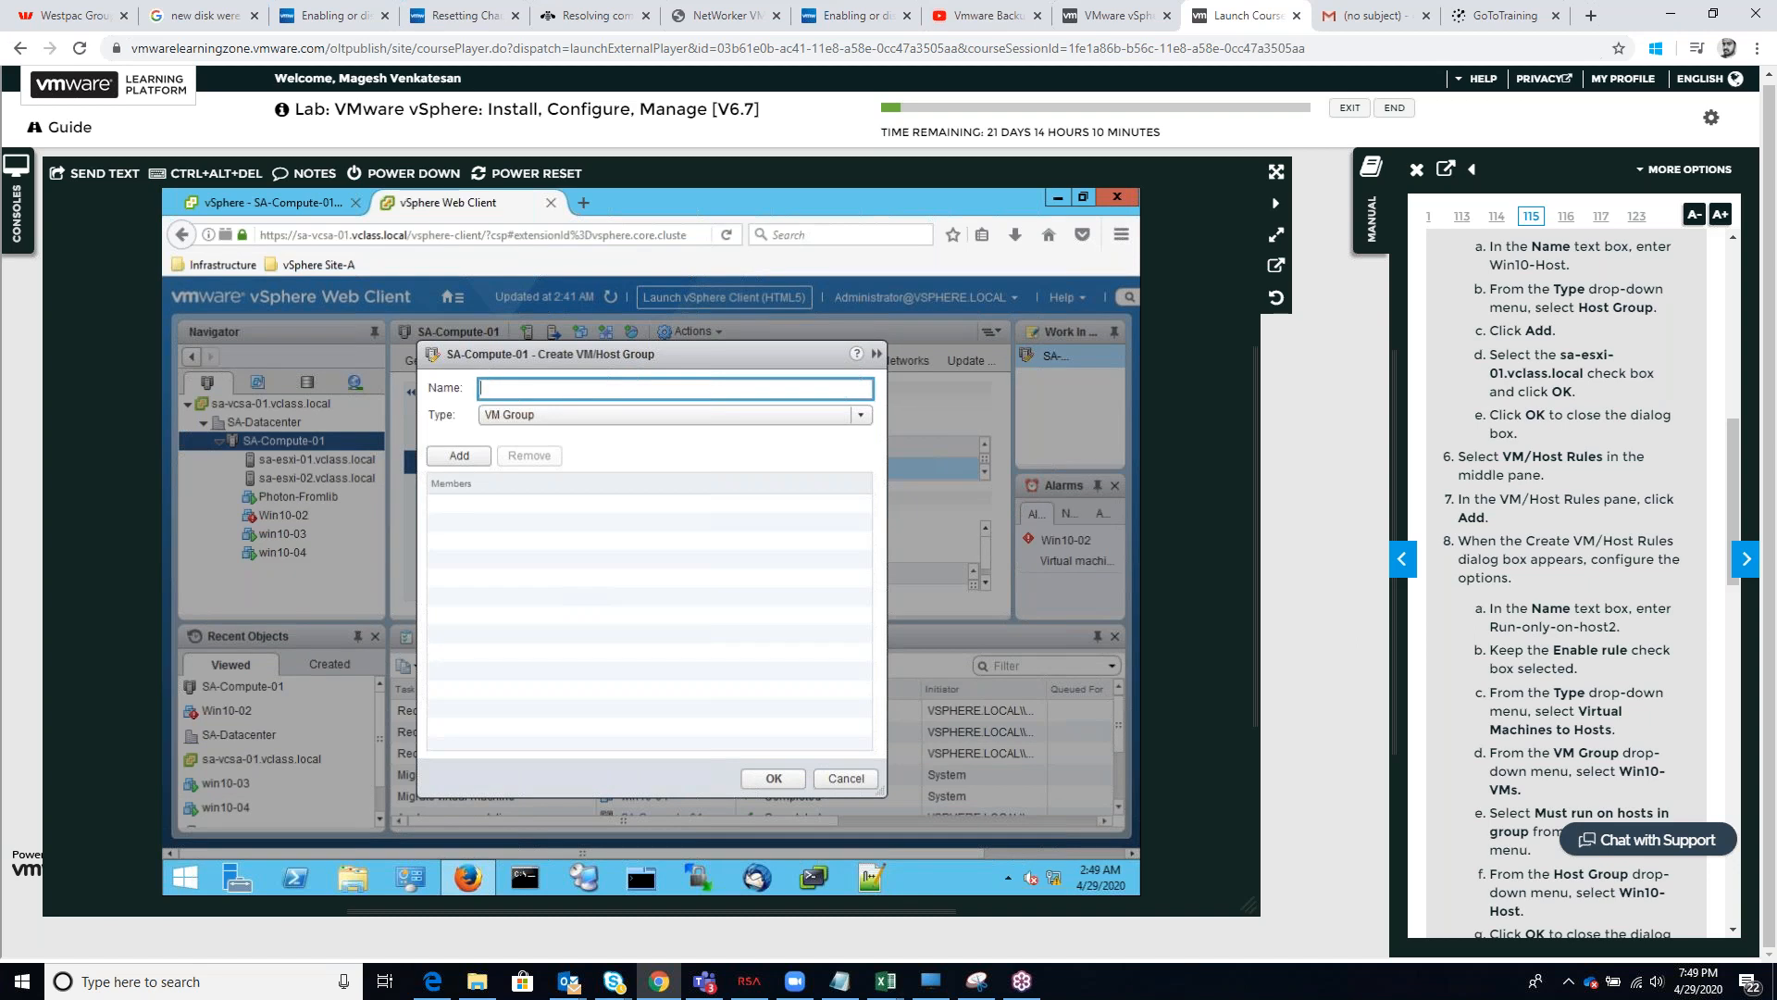
text(Run-only-onhost2)
click(471, 457)
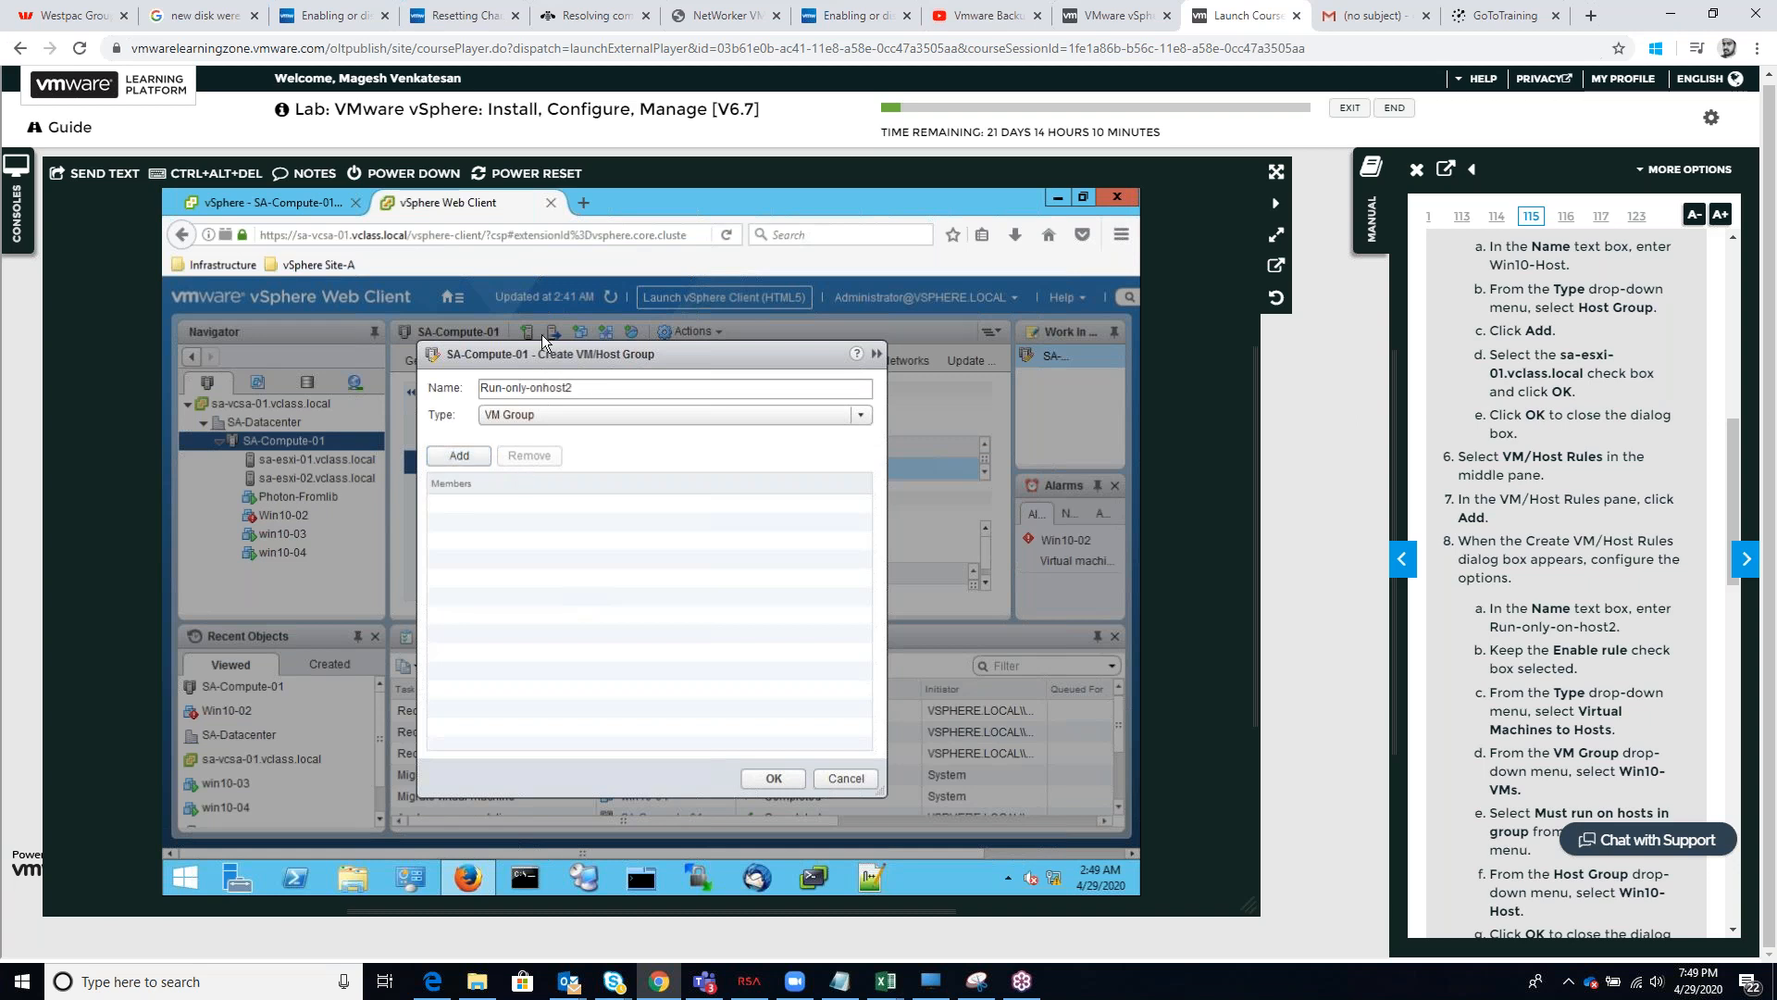
drag(541, 350, 685, 344)
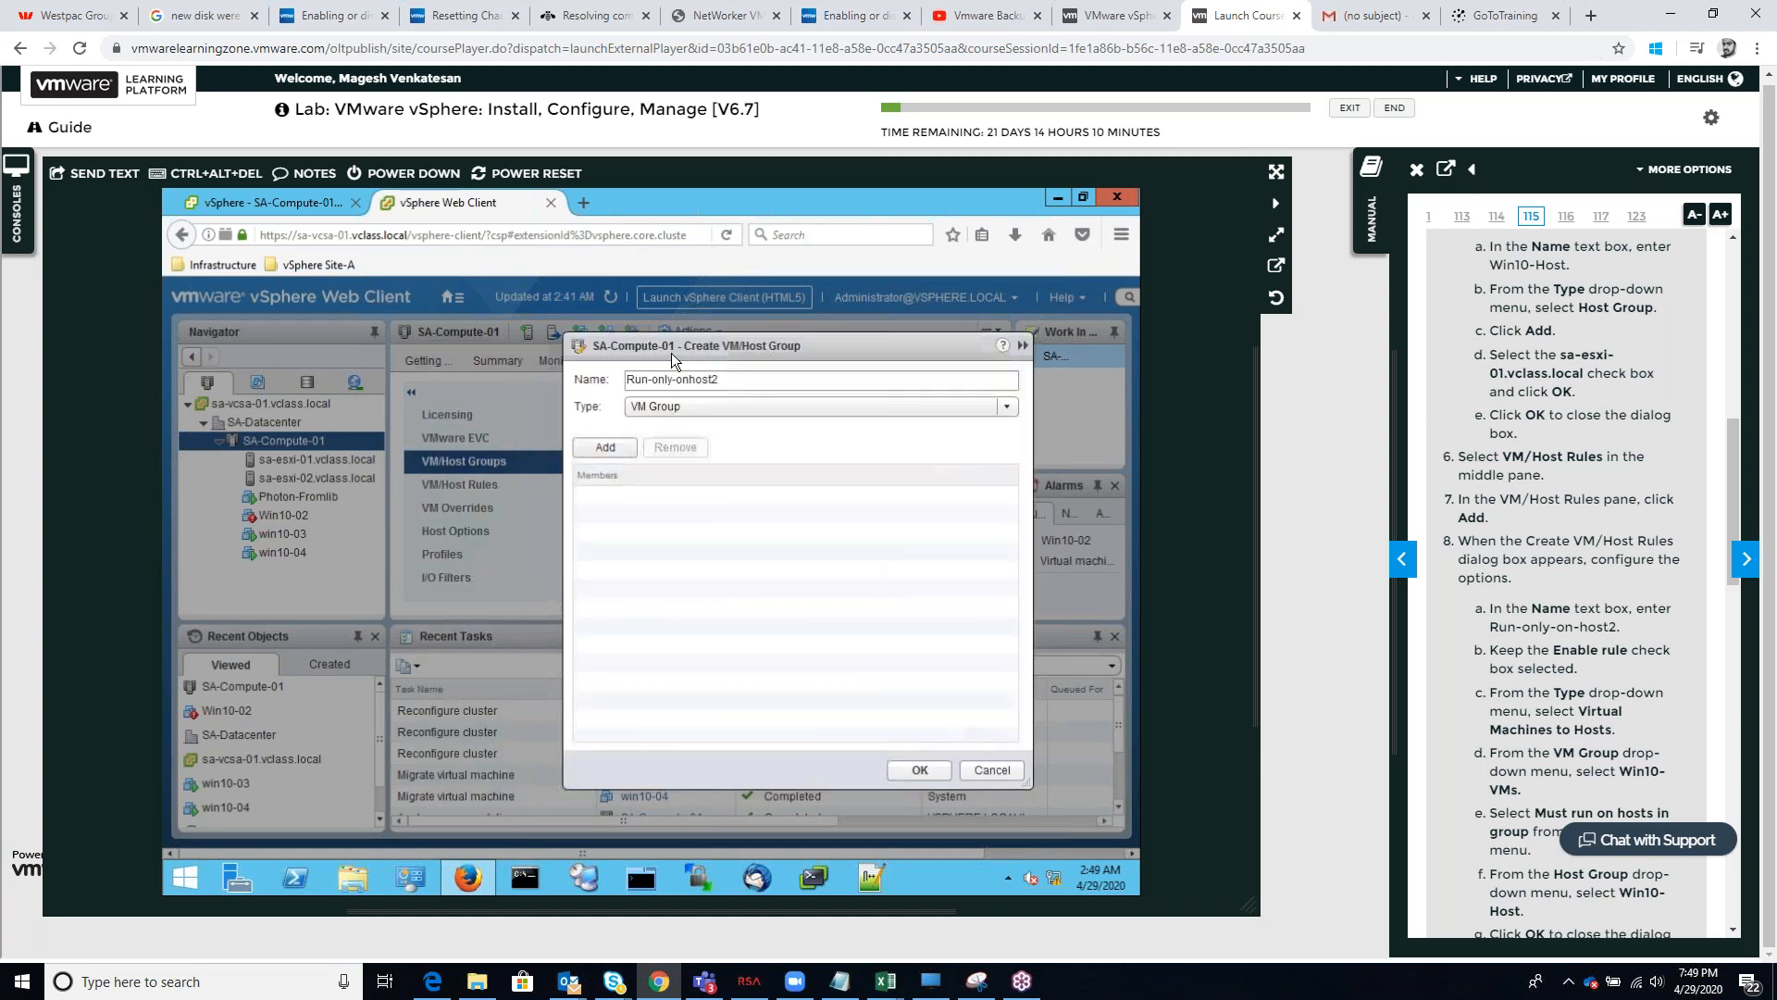
click(1002, 770)
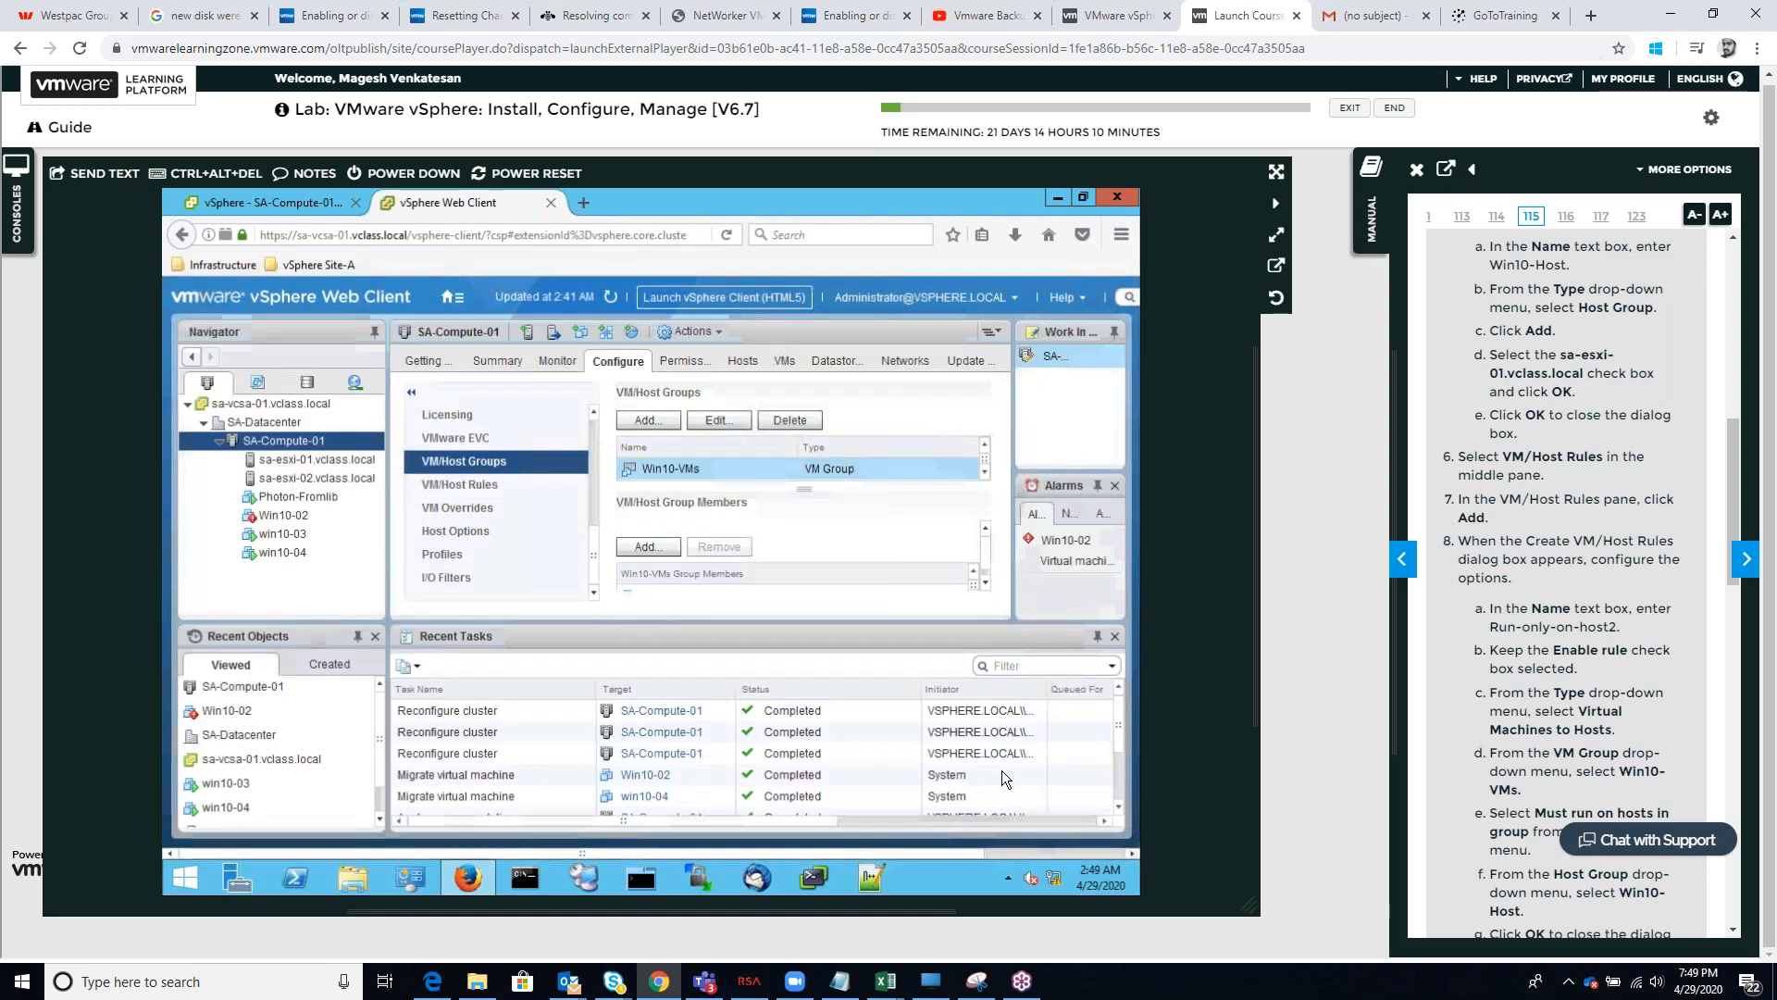
Start a new VM/Host rule on SA-Compute-01 named Run-Only-on-host2, keeping it enabled
click(500, 488)
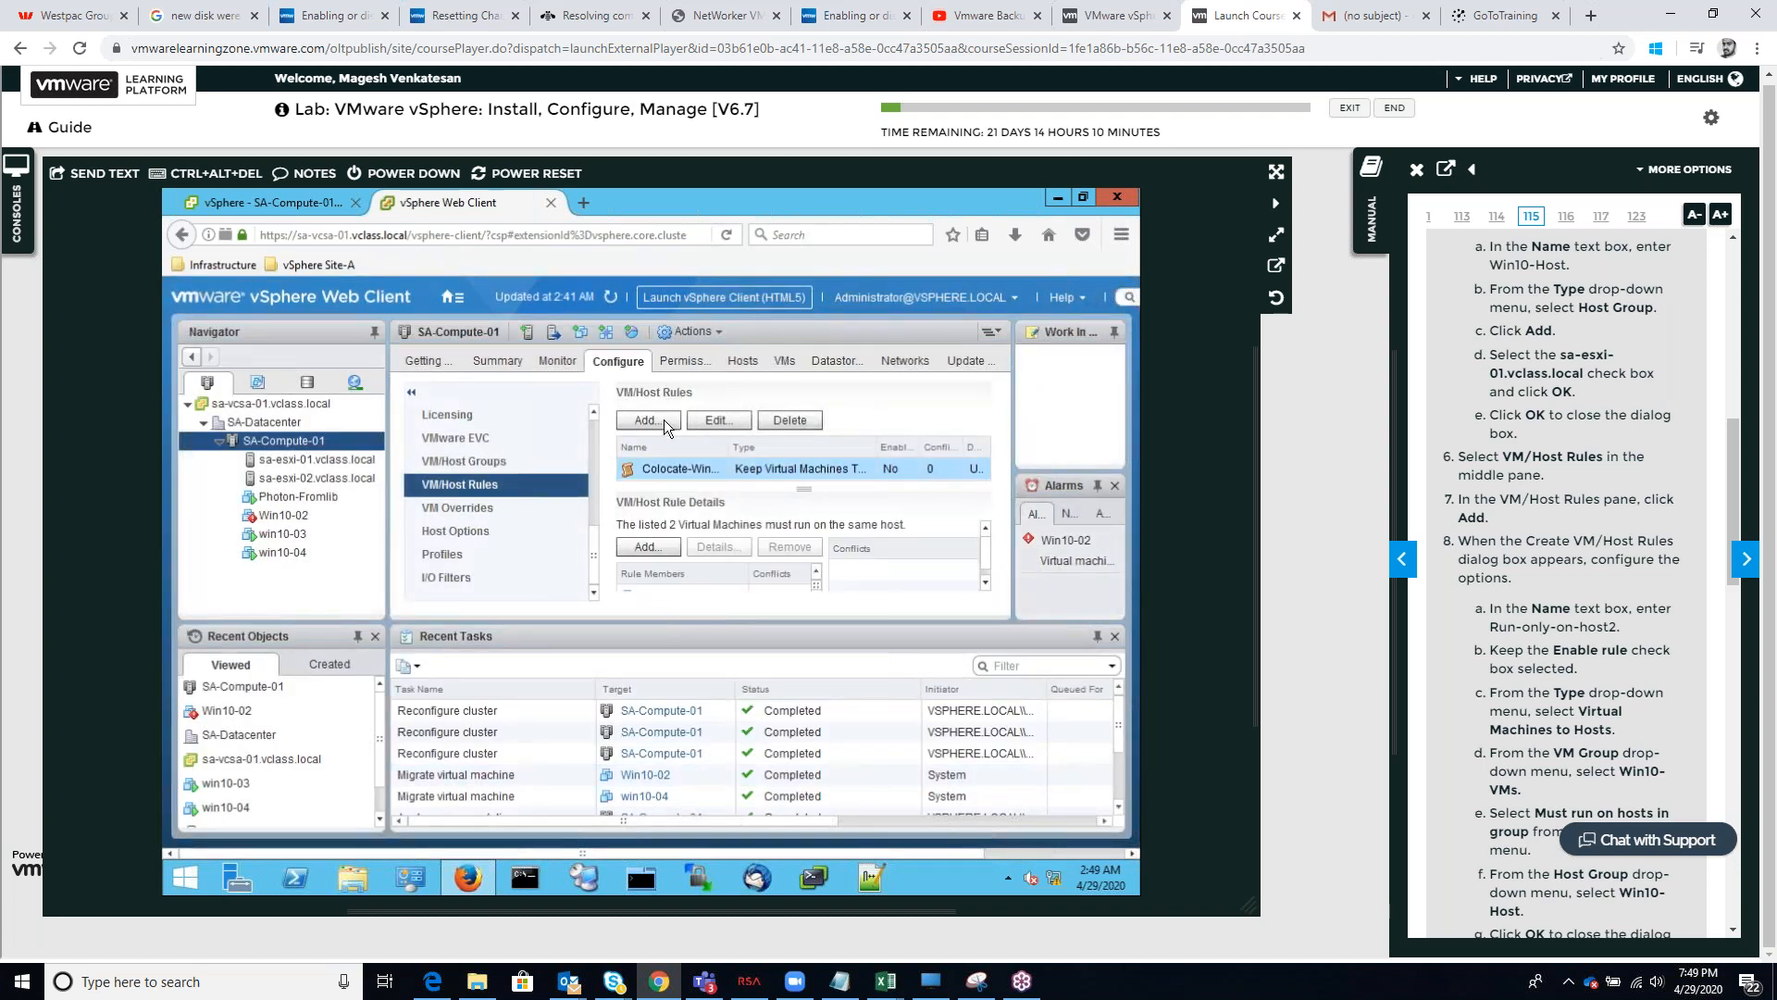
click(662, 420)
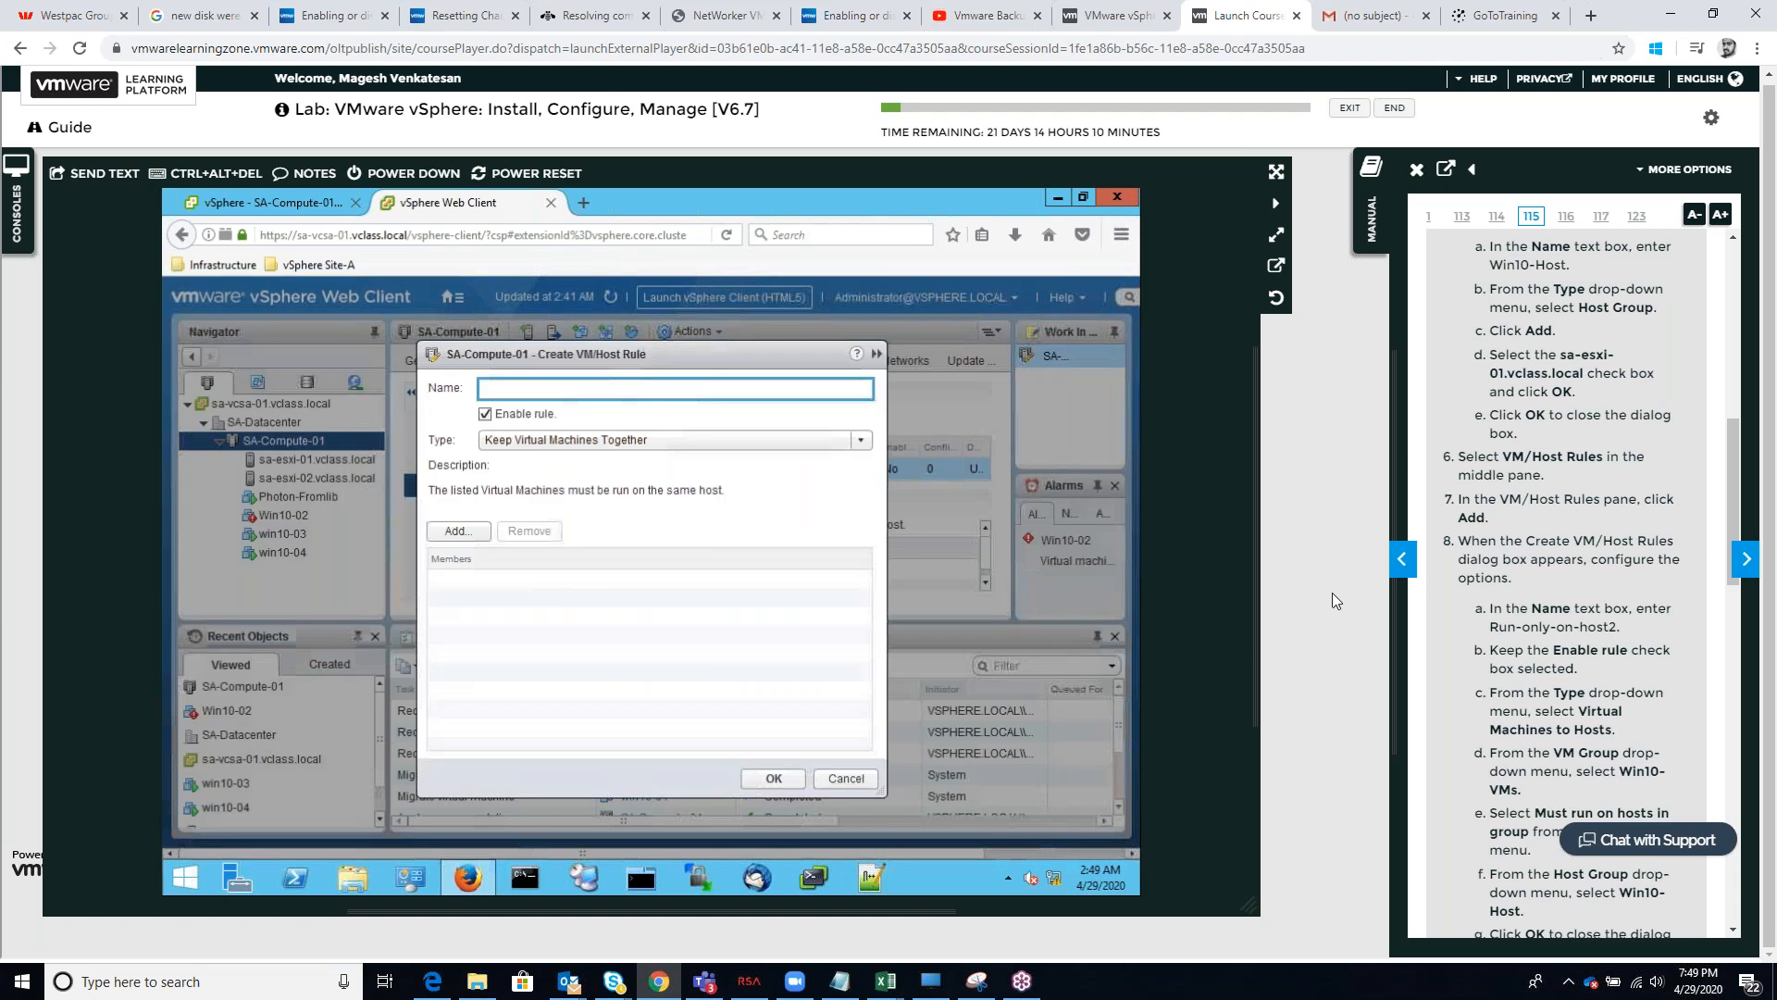
scroll(1499, 622, up, 1)
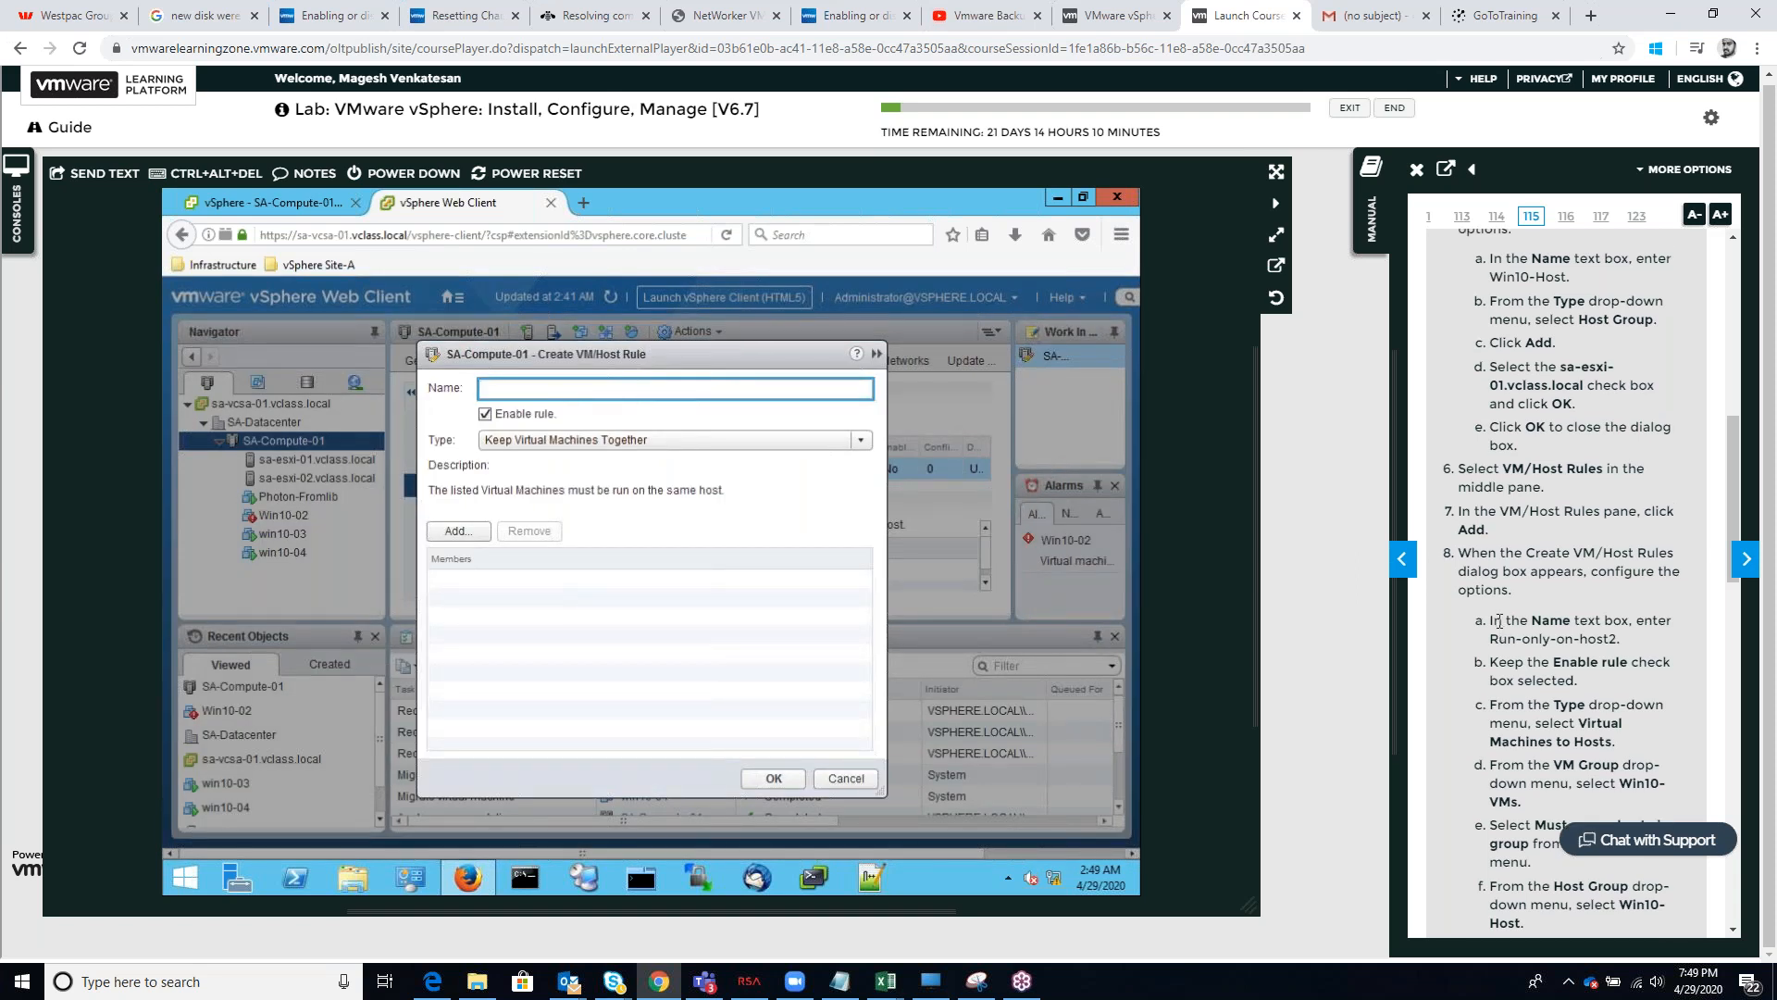
scroll(1499, 622, up, 2)
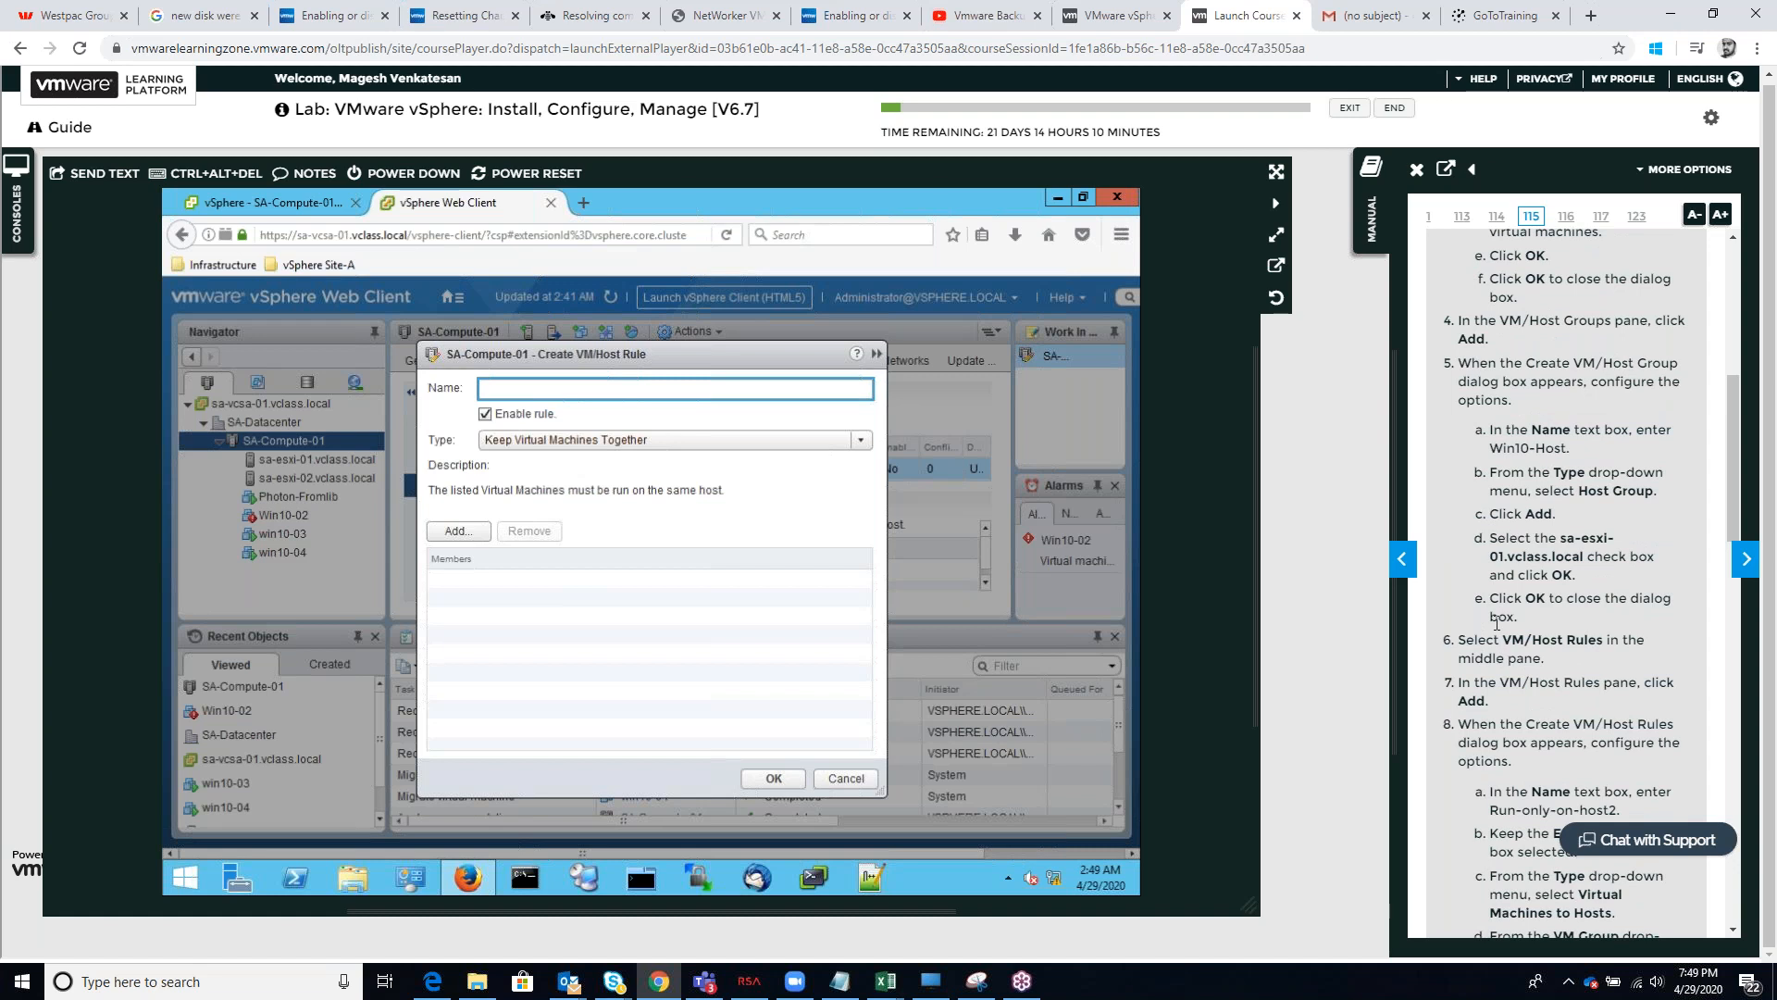
scroll(1496, 622, down, 2)
scroll(1497, 623, up, 1)
scroll(1496, 623, down, 1)
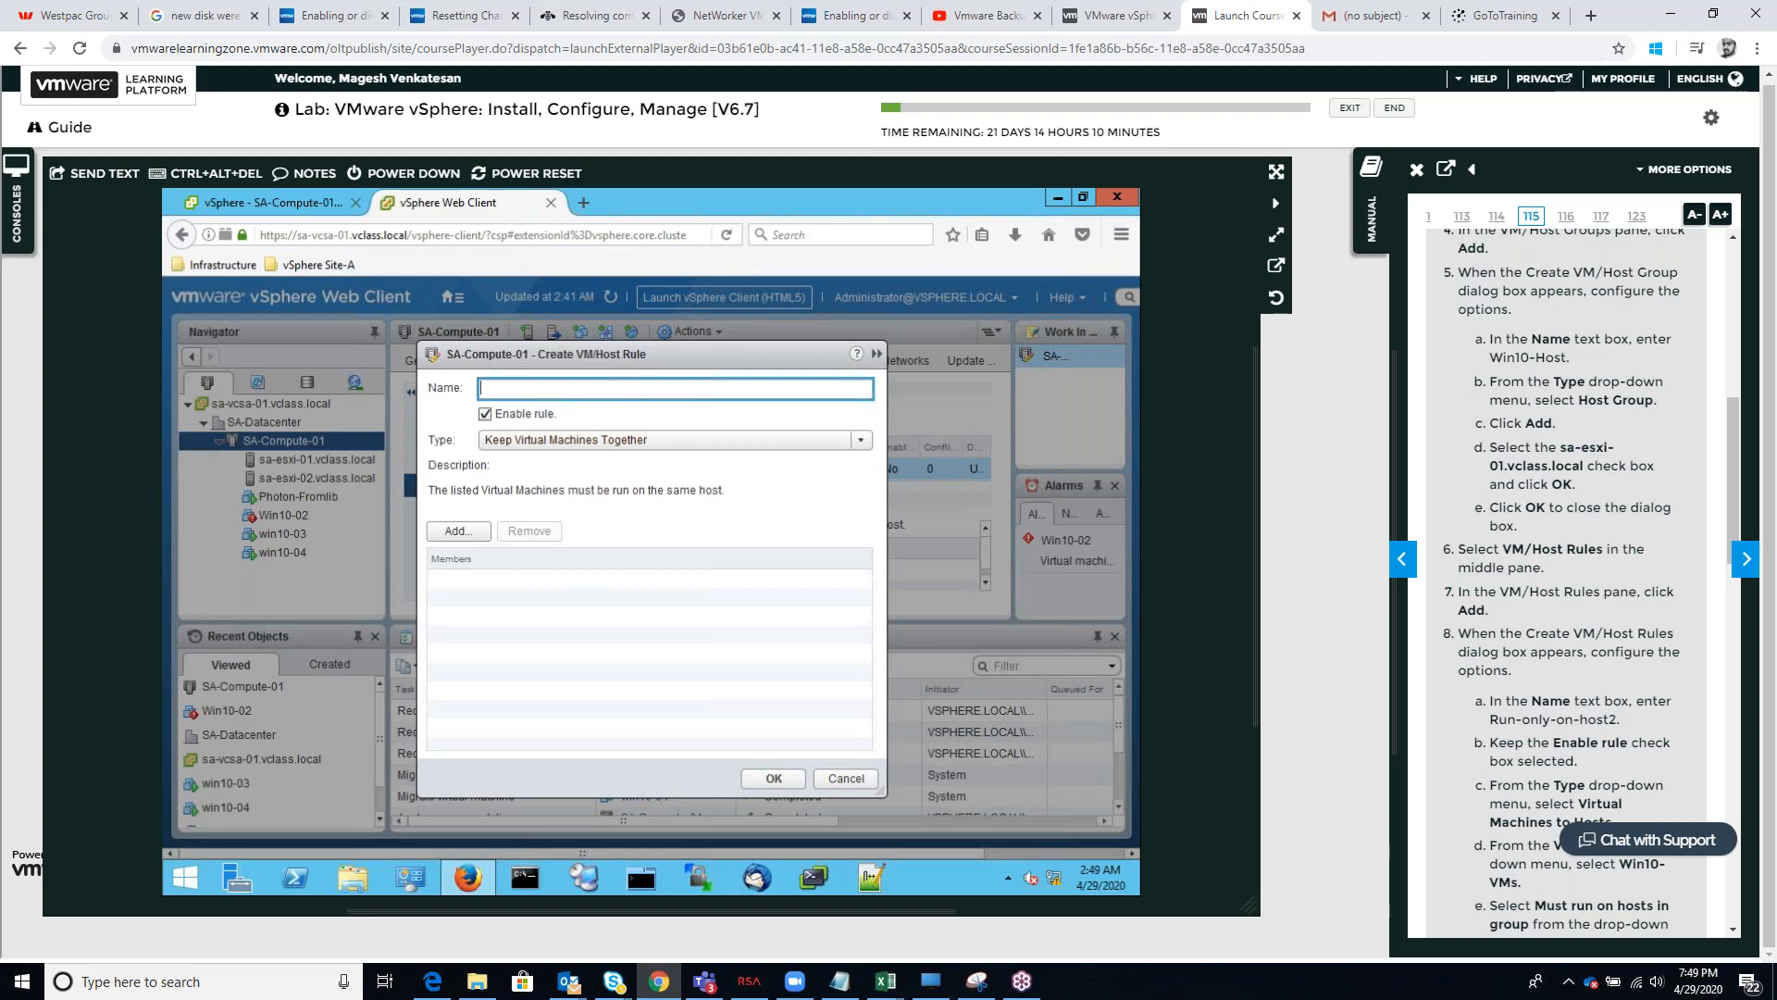
scroll(1573, 583, down, 2)
text(un)
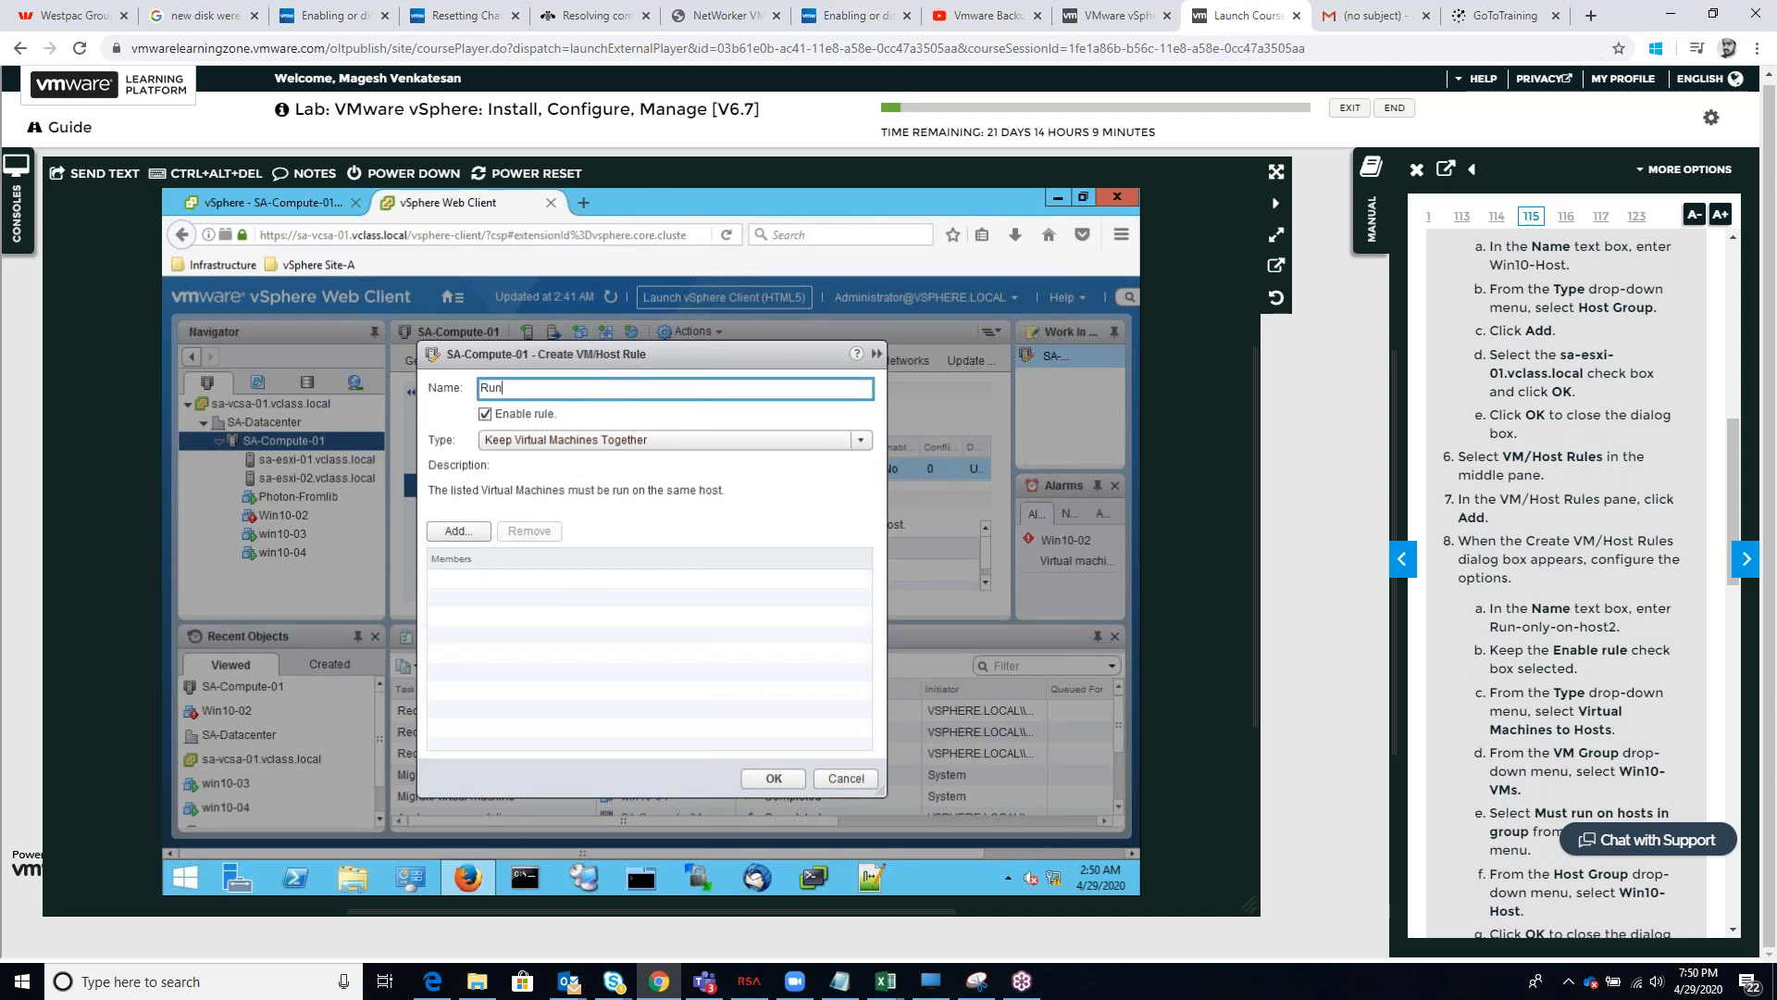
text(-Only-on-host2)
click(463, 533)
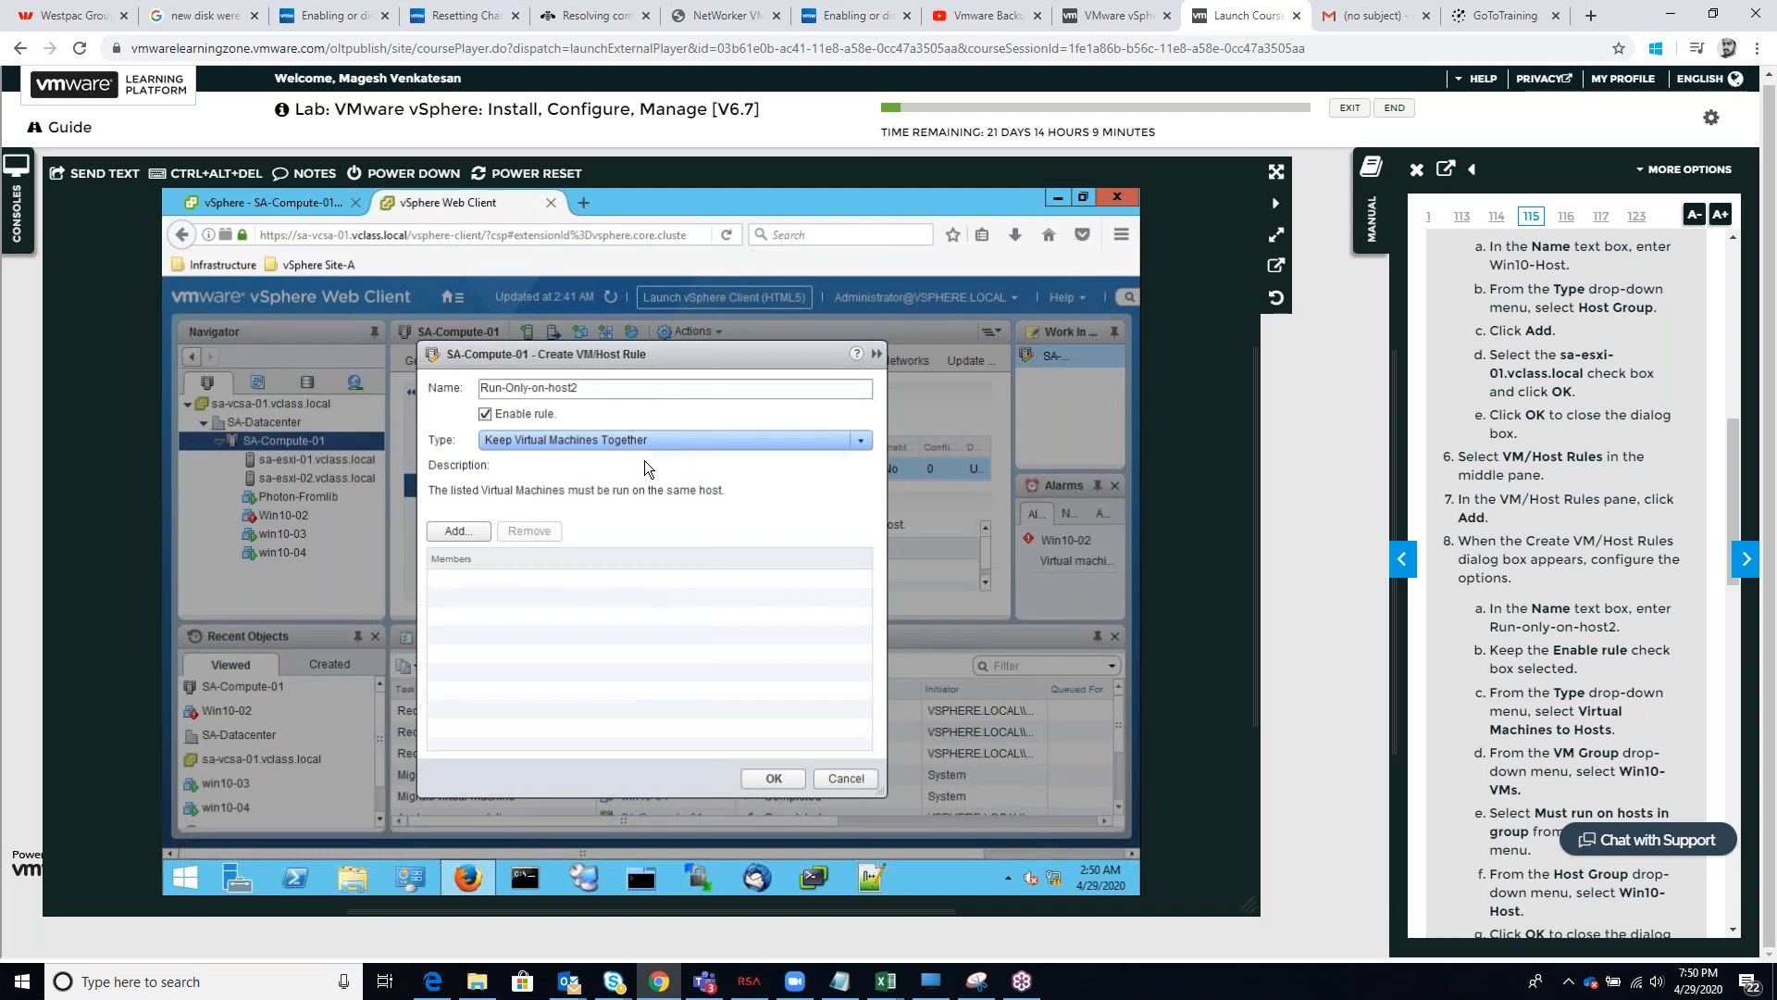
Set the rule type to Virtual Machines to Hosts, require Win10-VMs to run on hosts in group Win10-Host, and create the rule
click(718, 438)
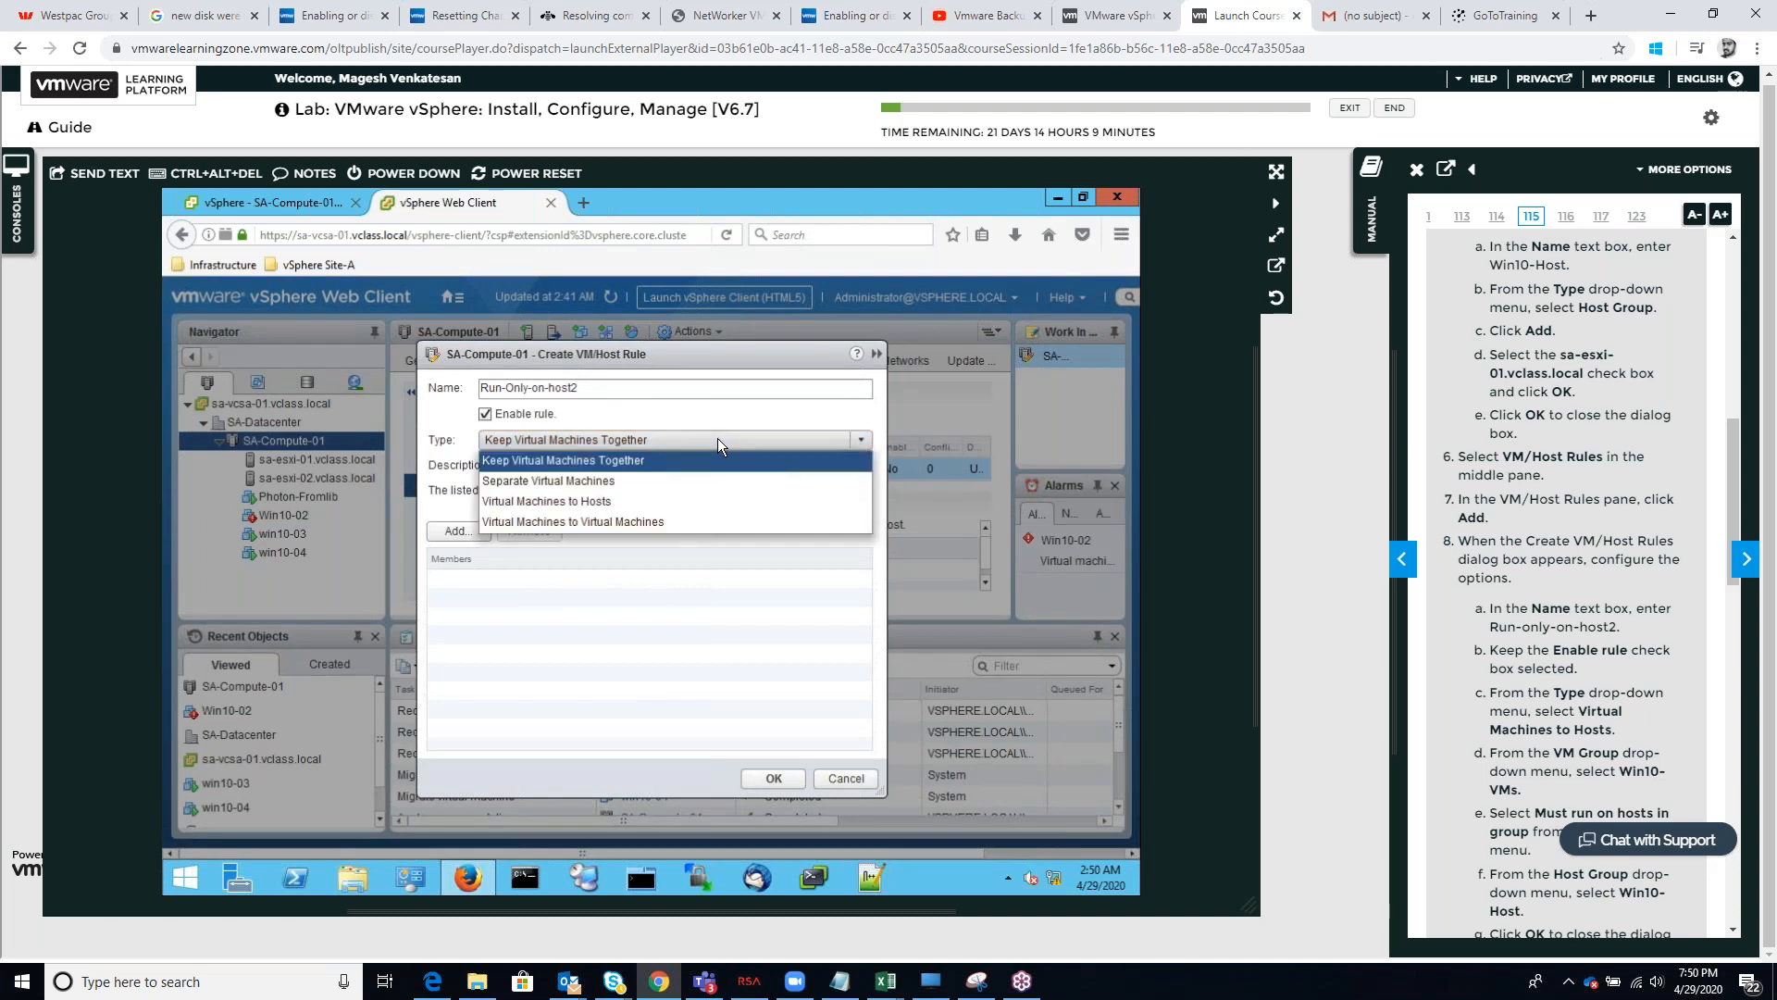
click(628, 503)
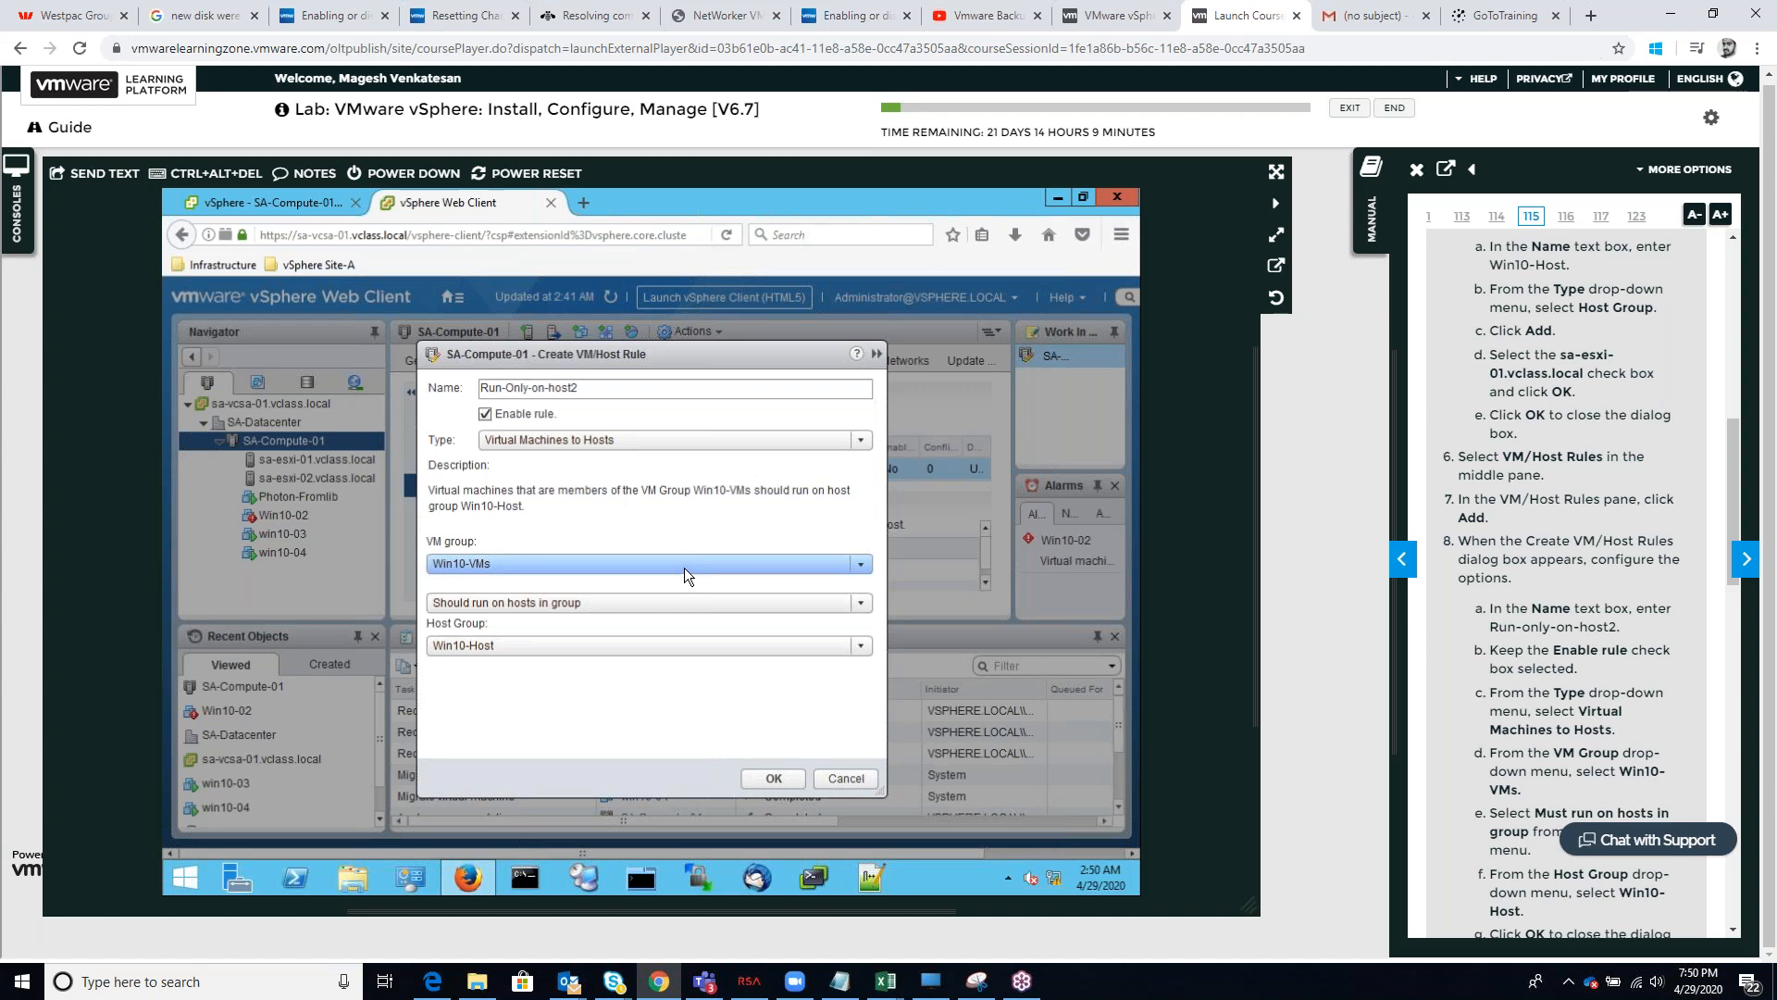
click(625, 603)
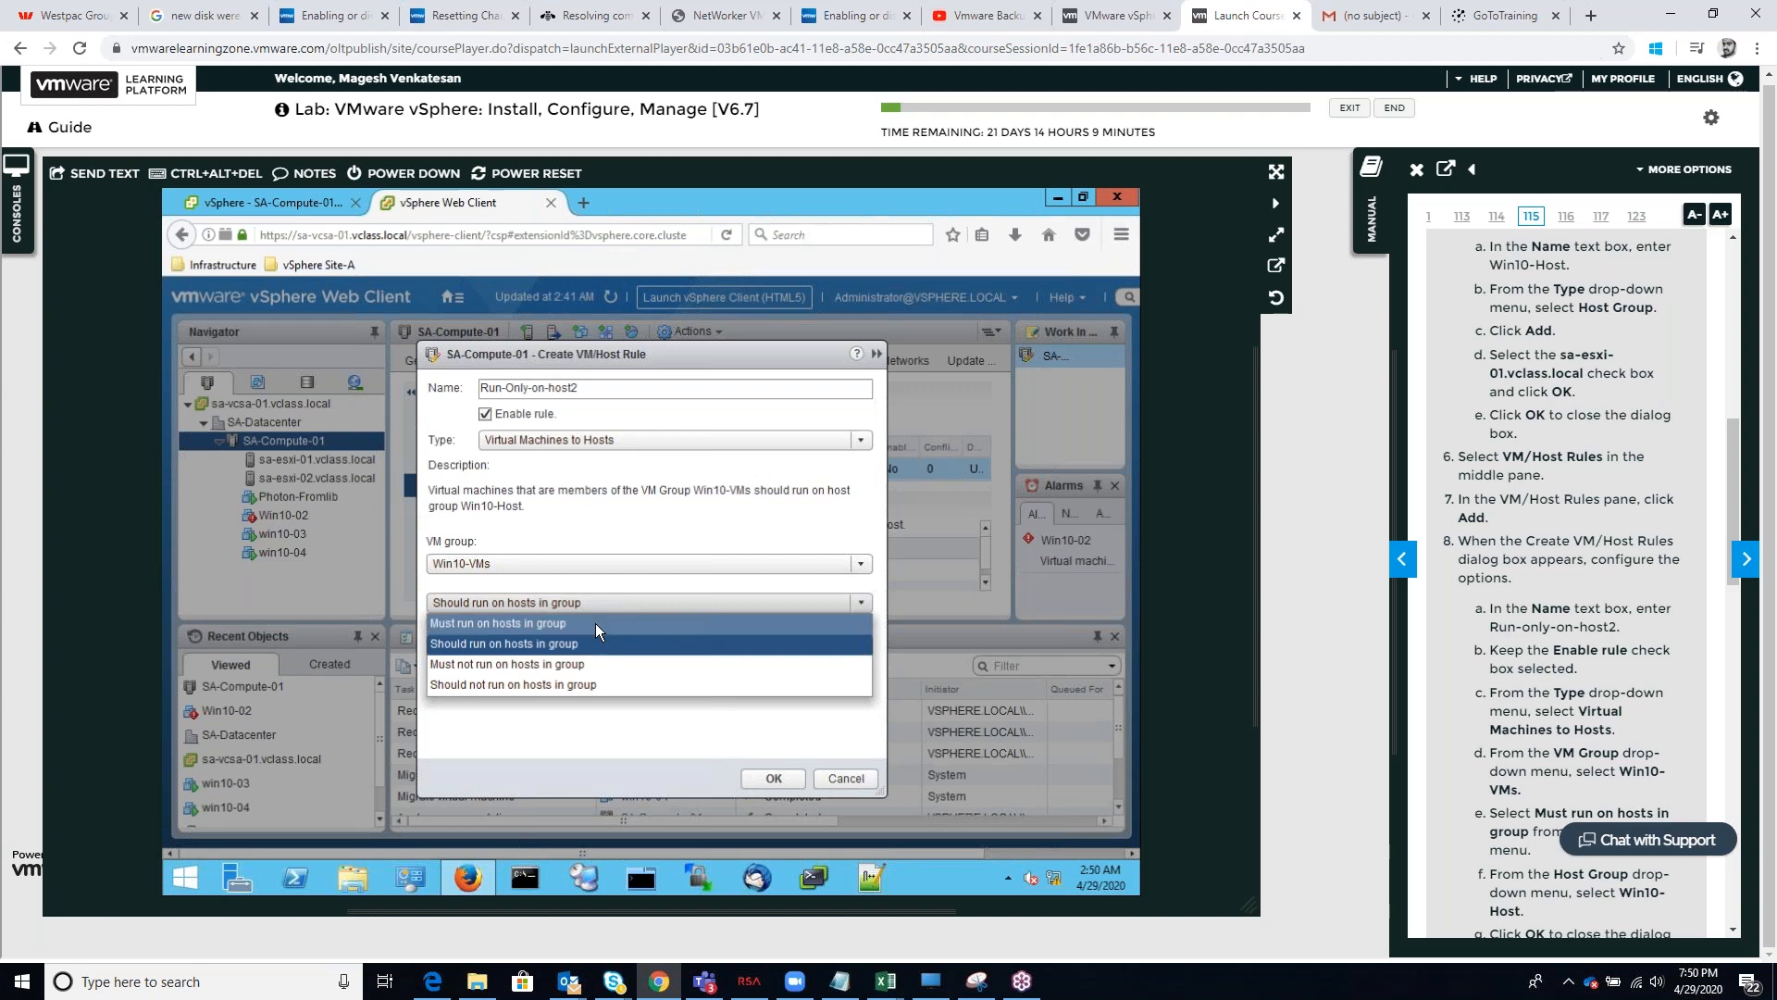
click(596, 624)
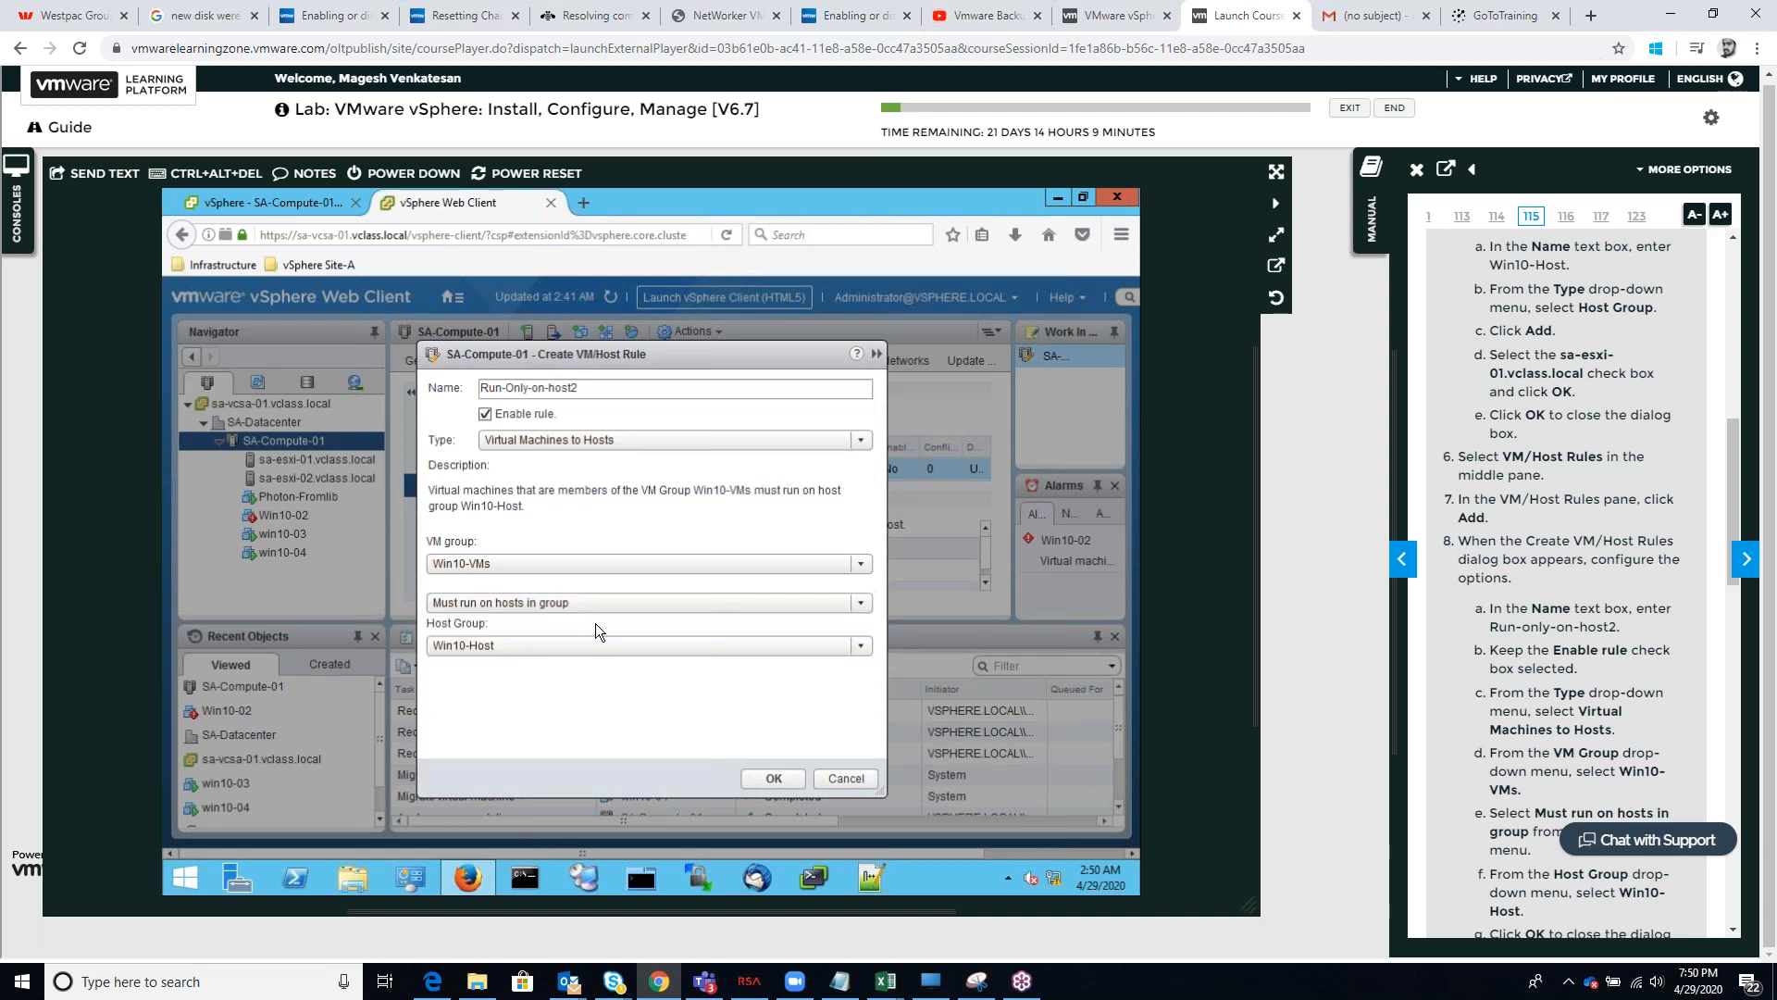
scroll(1592, 682, down, 3)
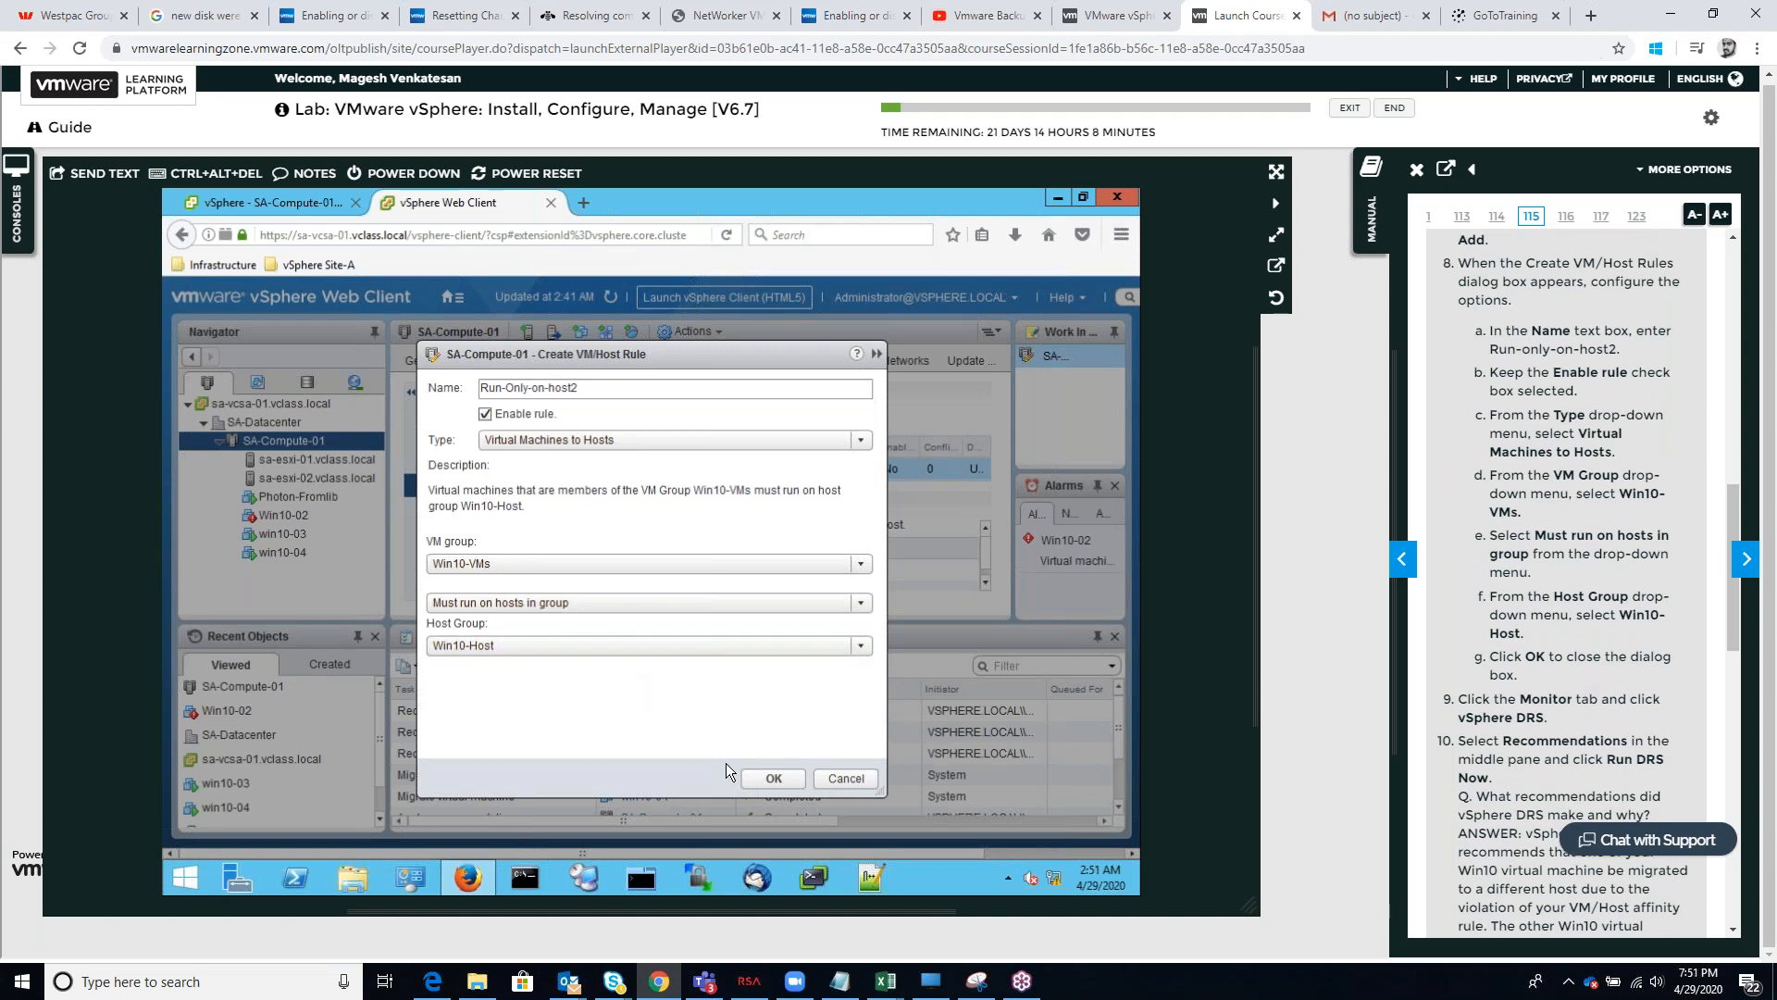
click(768, 778)
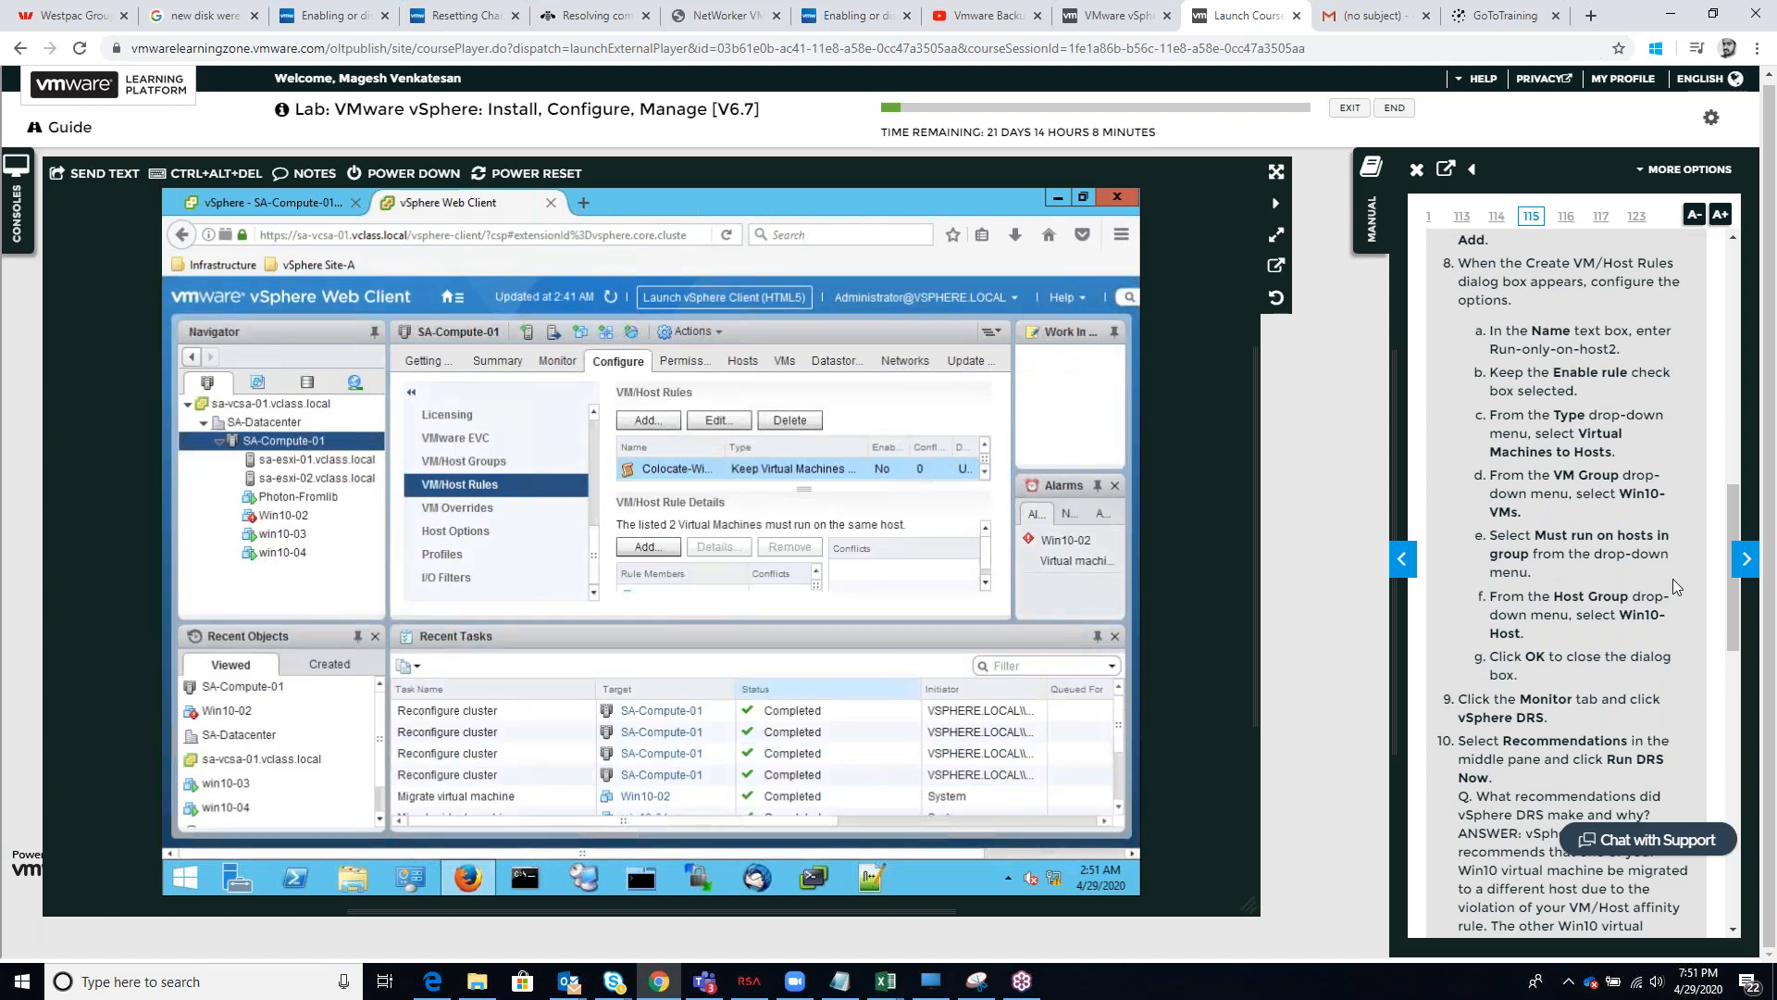
Show SA-Compute-01's vSphere DRS monitoring page in the Web Client and launch the HTML5 vSphere Client
scroll(1654, 621, down, 2)
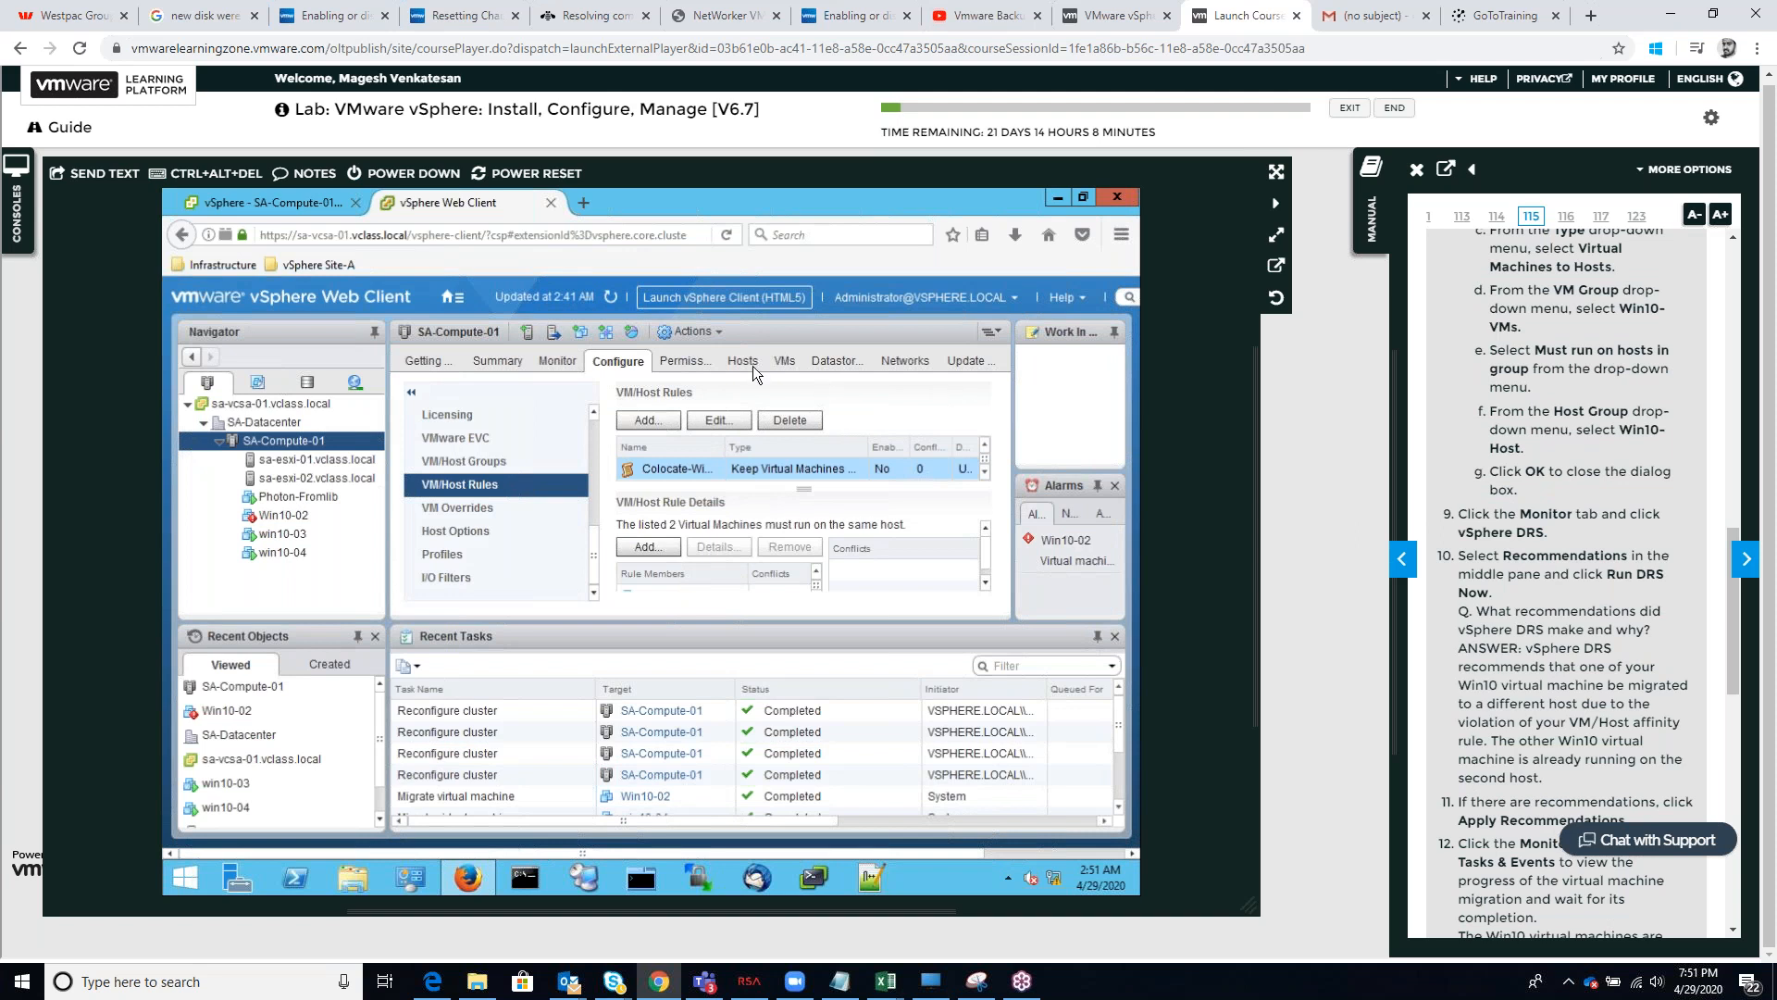
click(550, 364)
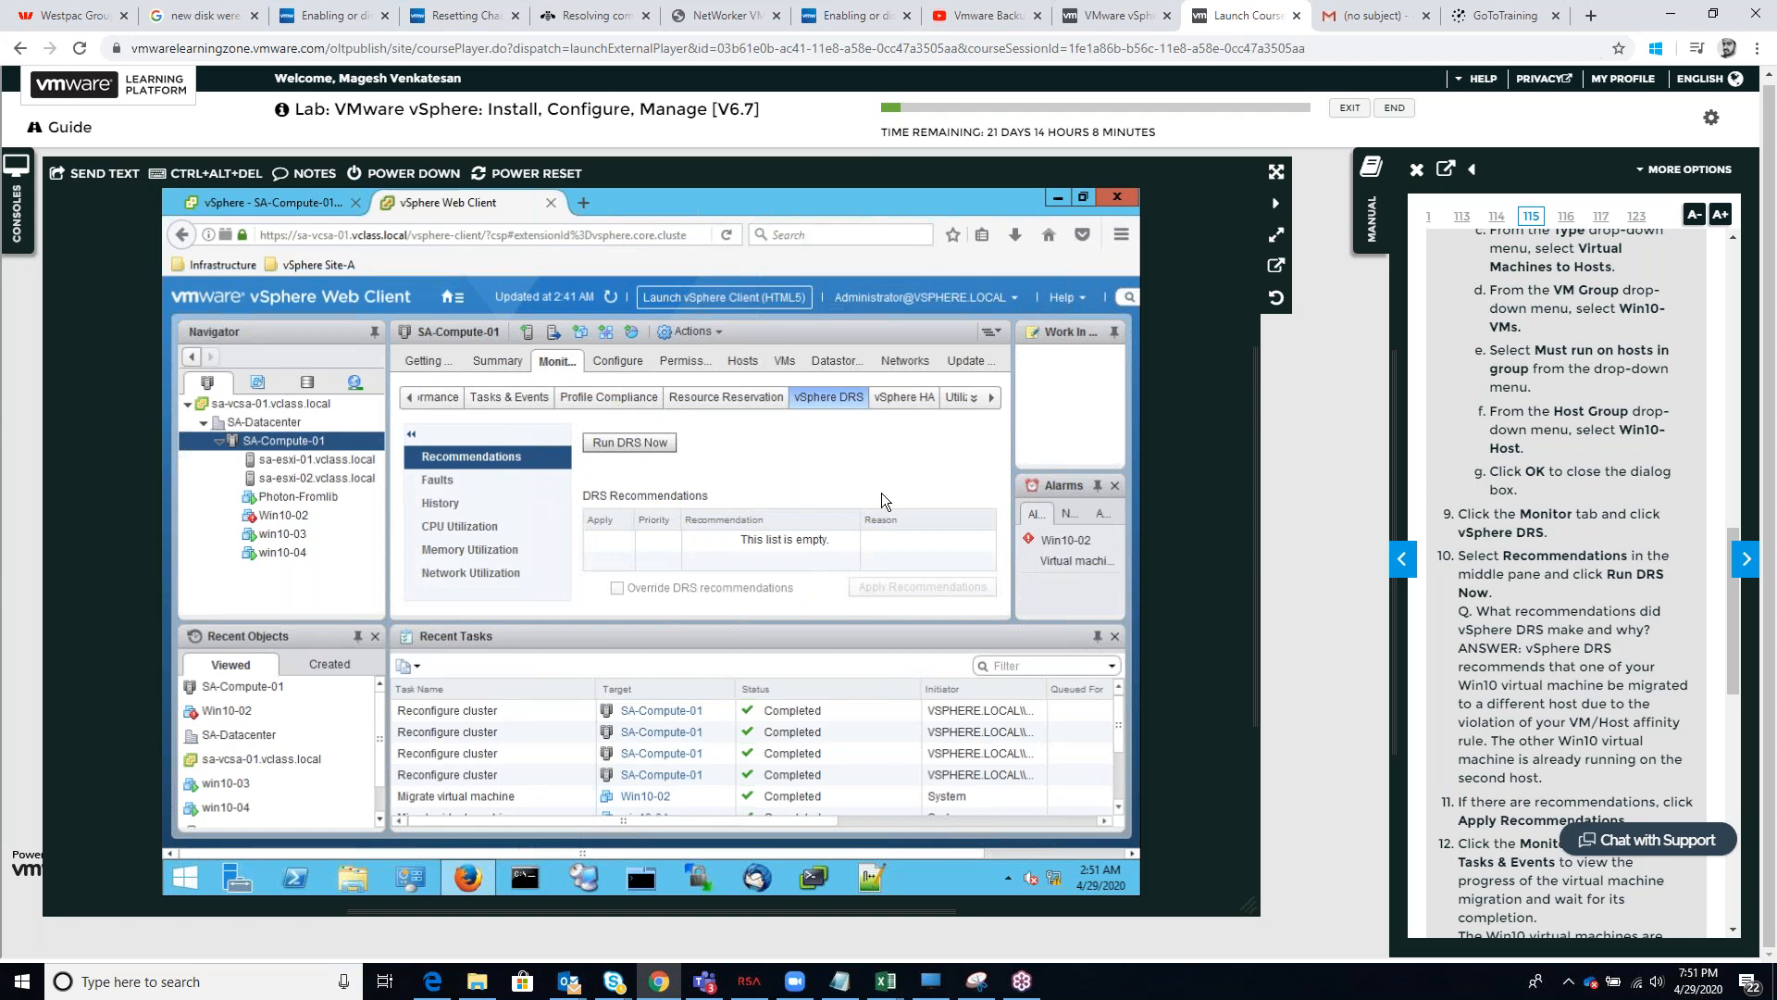
click(610, 297)
click(610, 299)
double_click(723, 297)
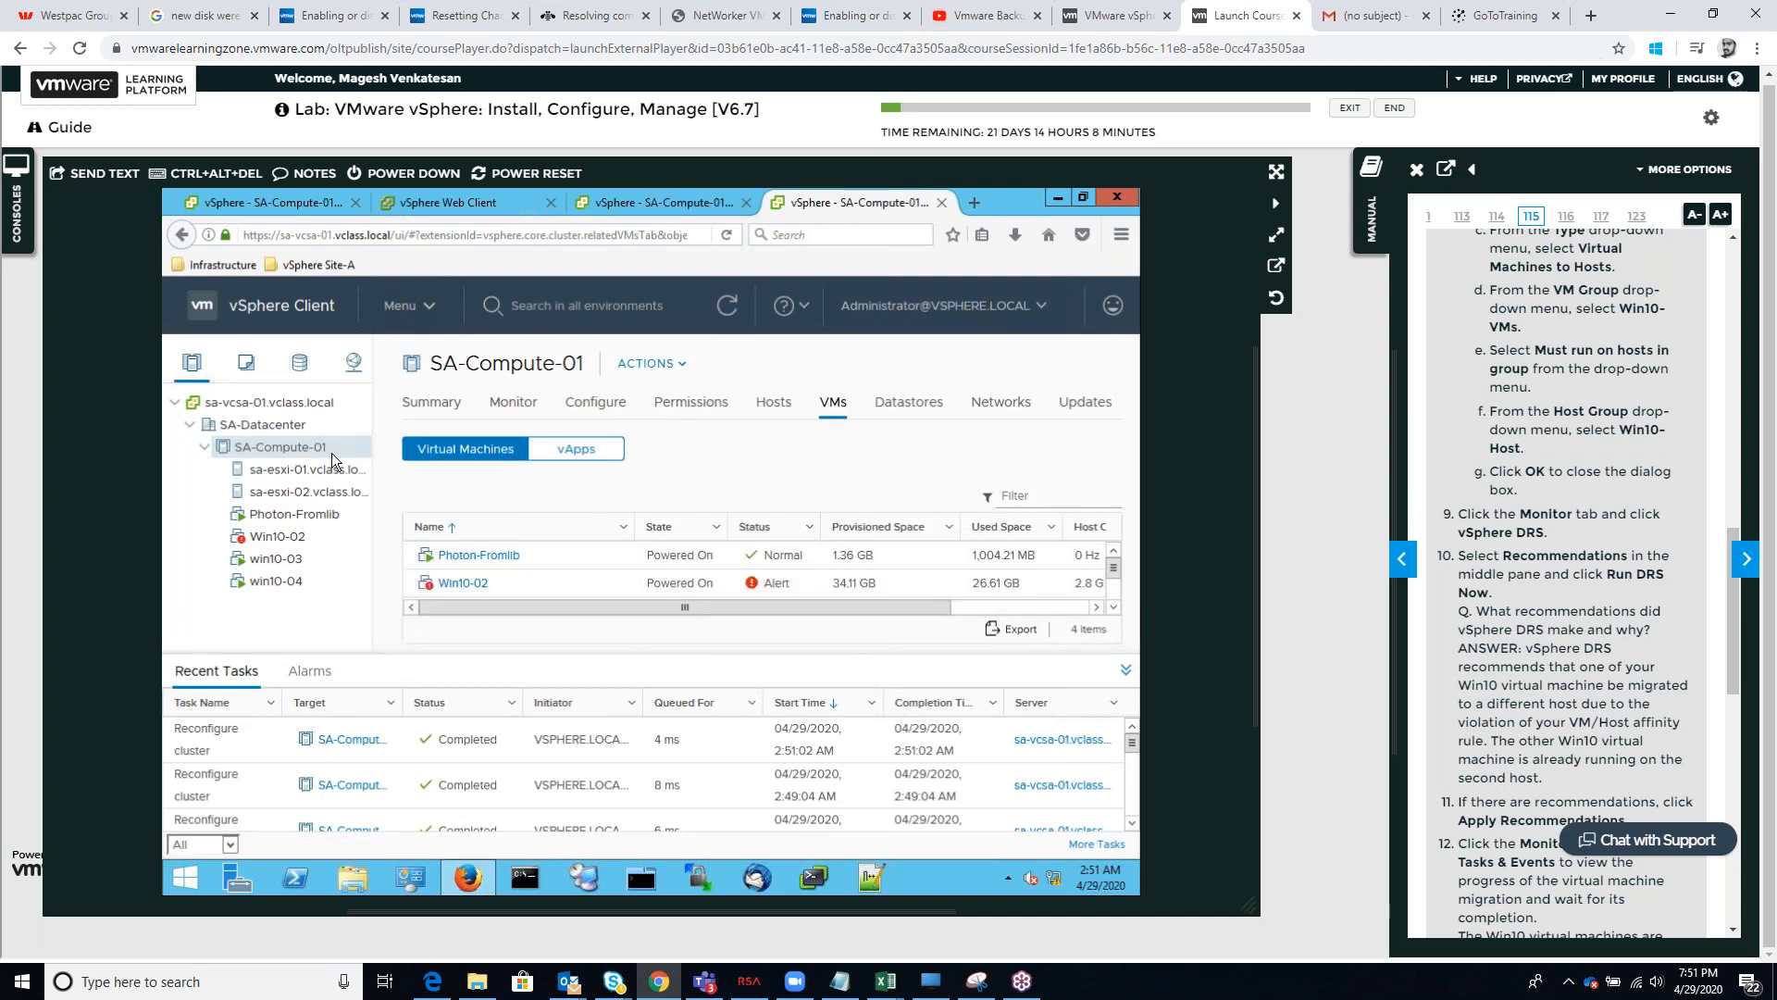
Open the settings of SA-Compute-01 and look through its configuration sections
right_click(299, 447)
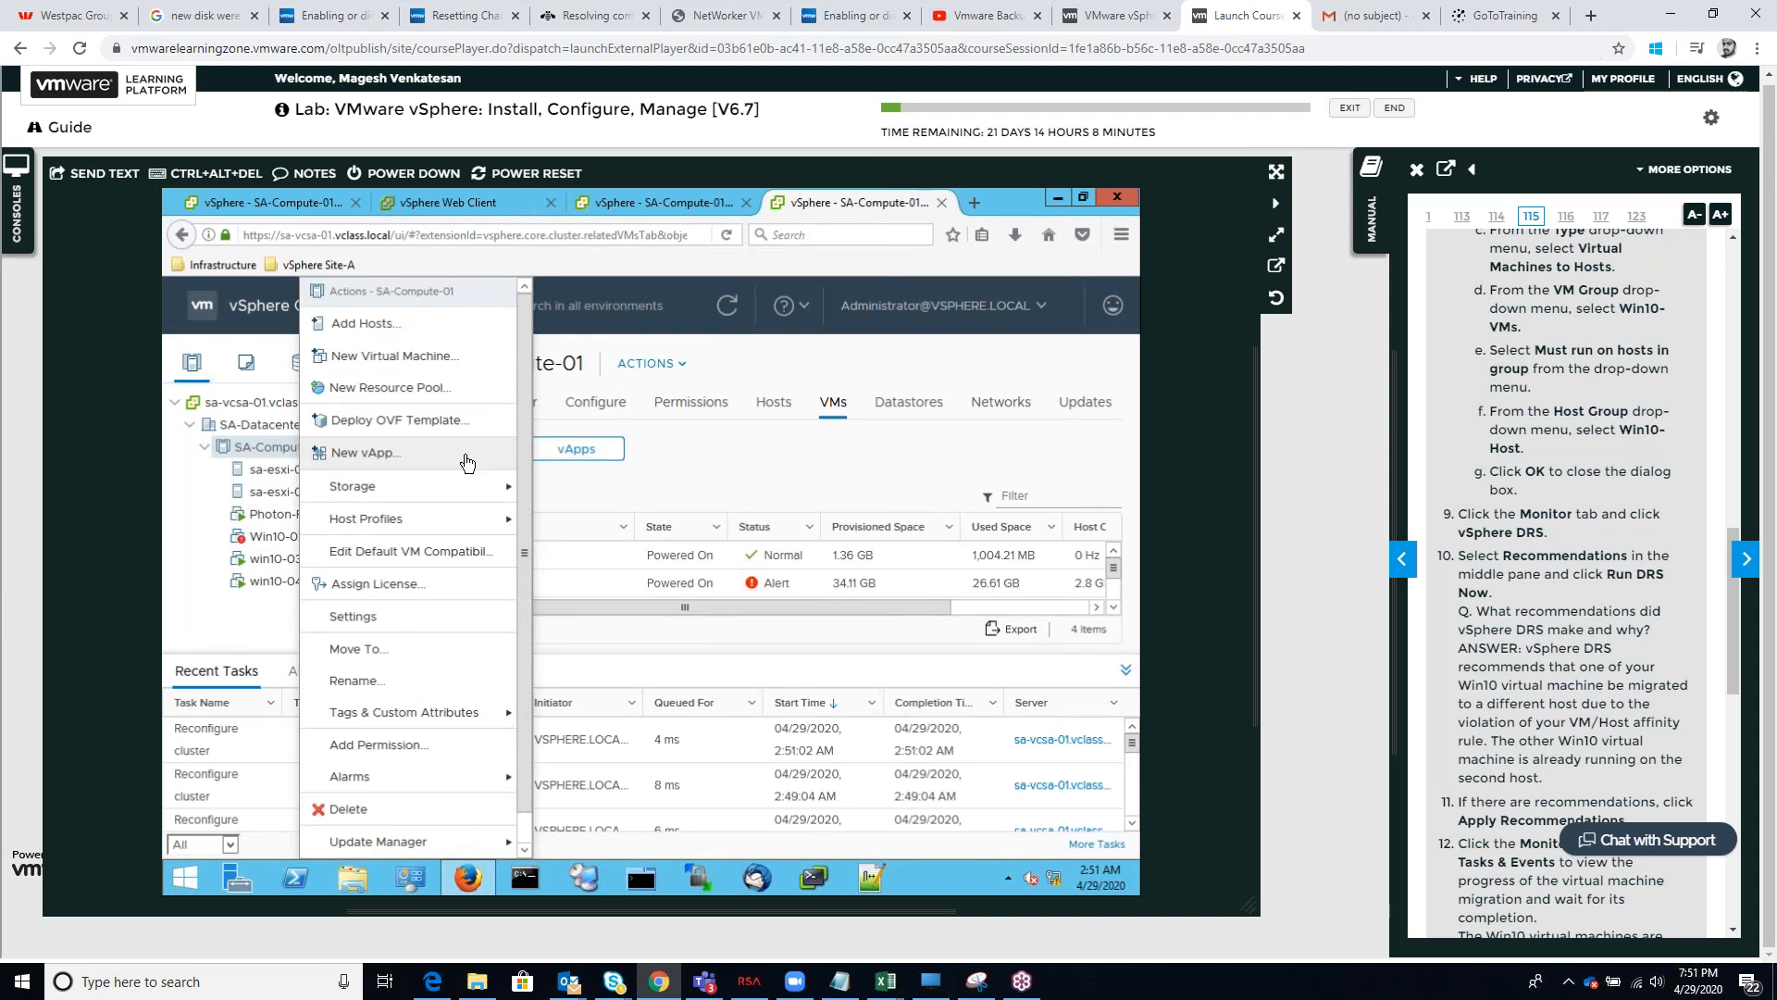
click(664, 425)
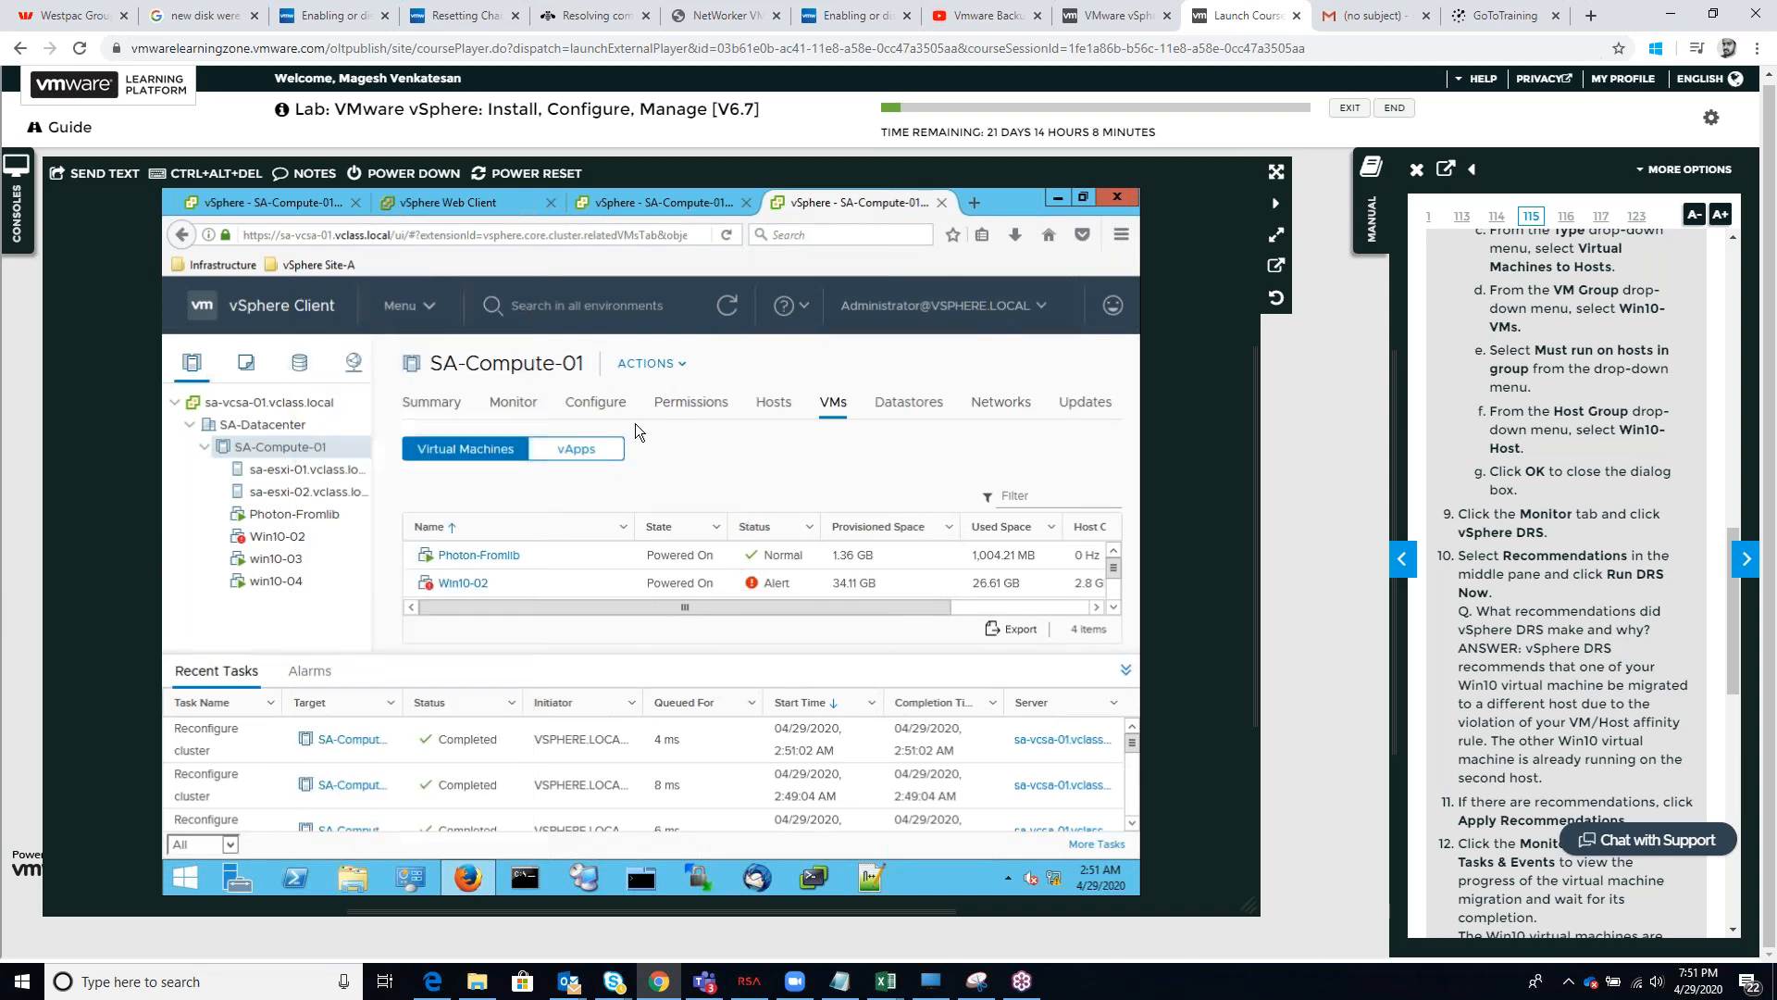
click(530, 403)
right_click(303, 447)
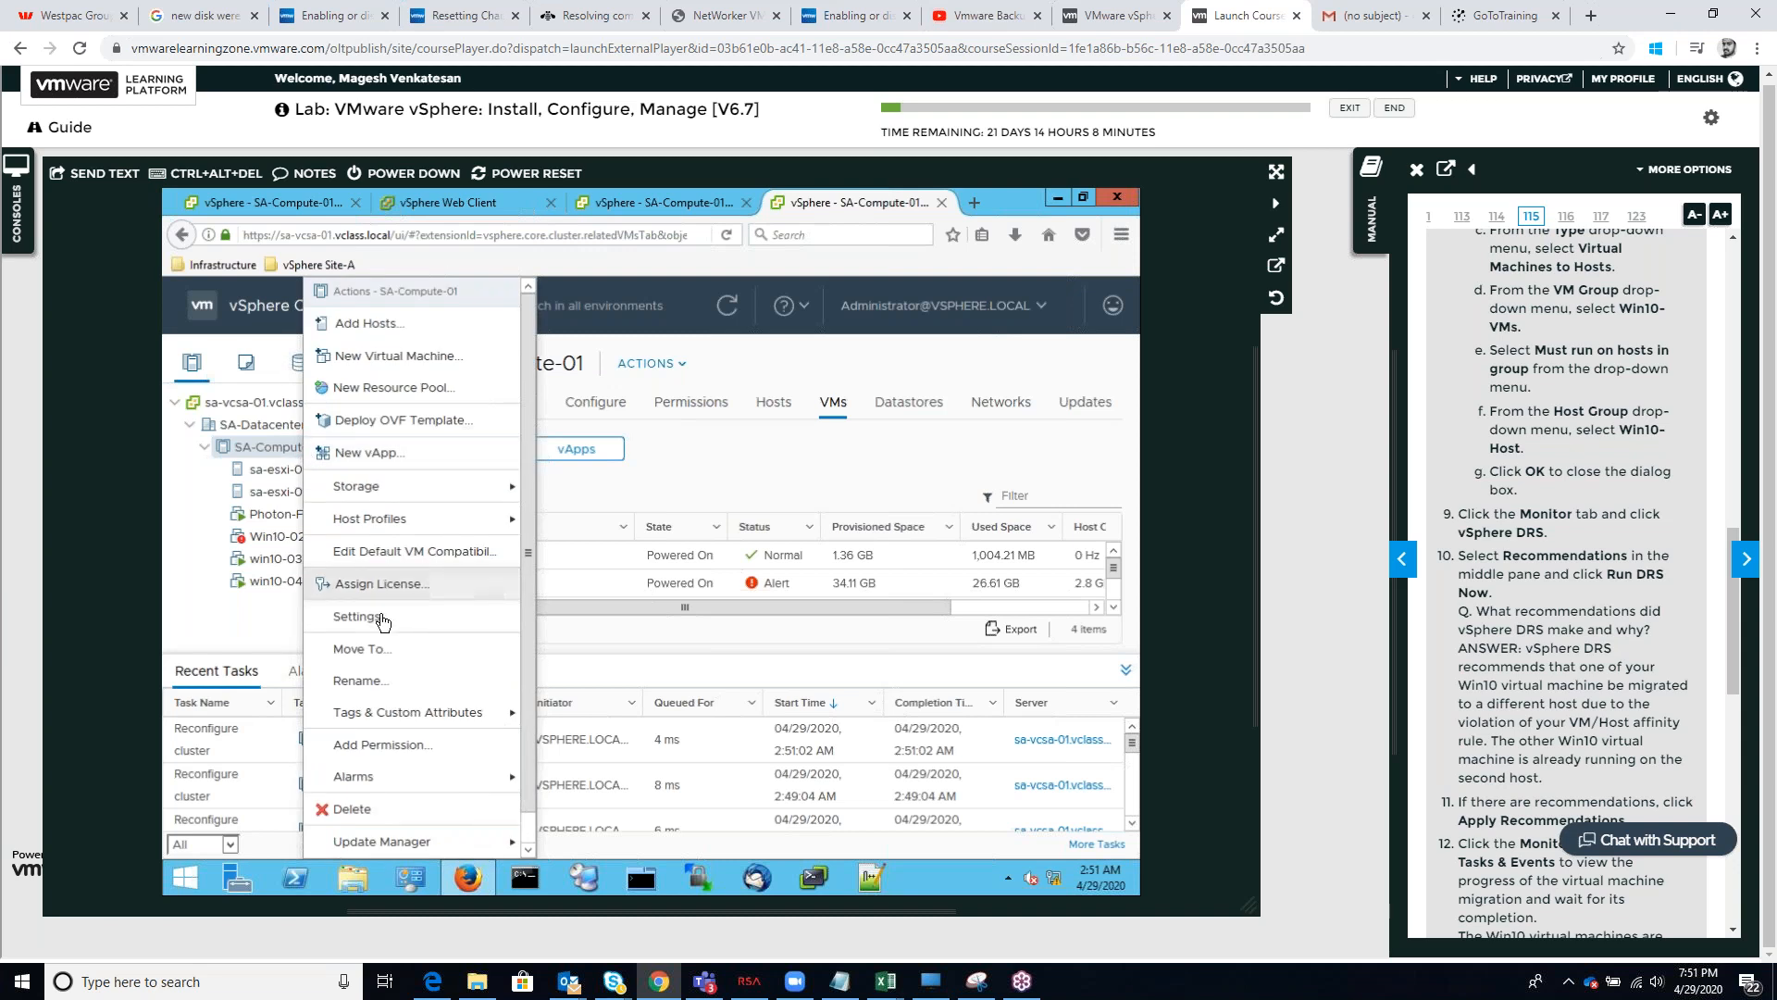
click(388, 604)
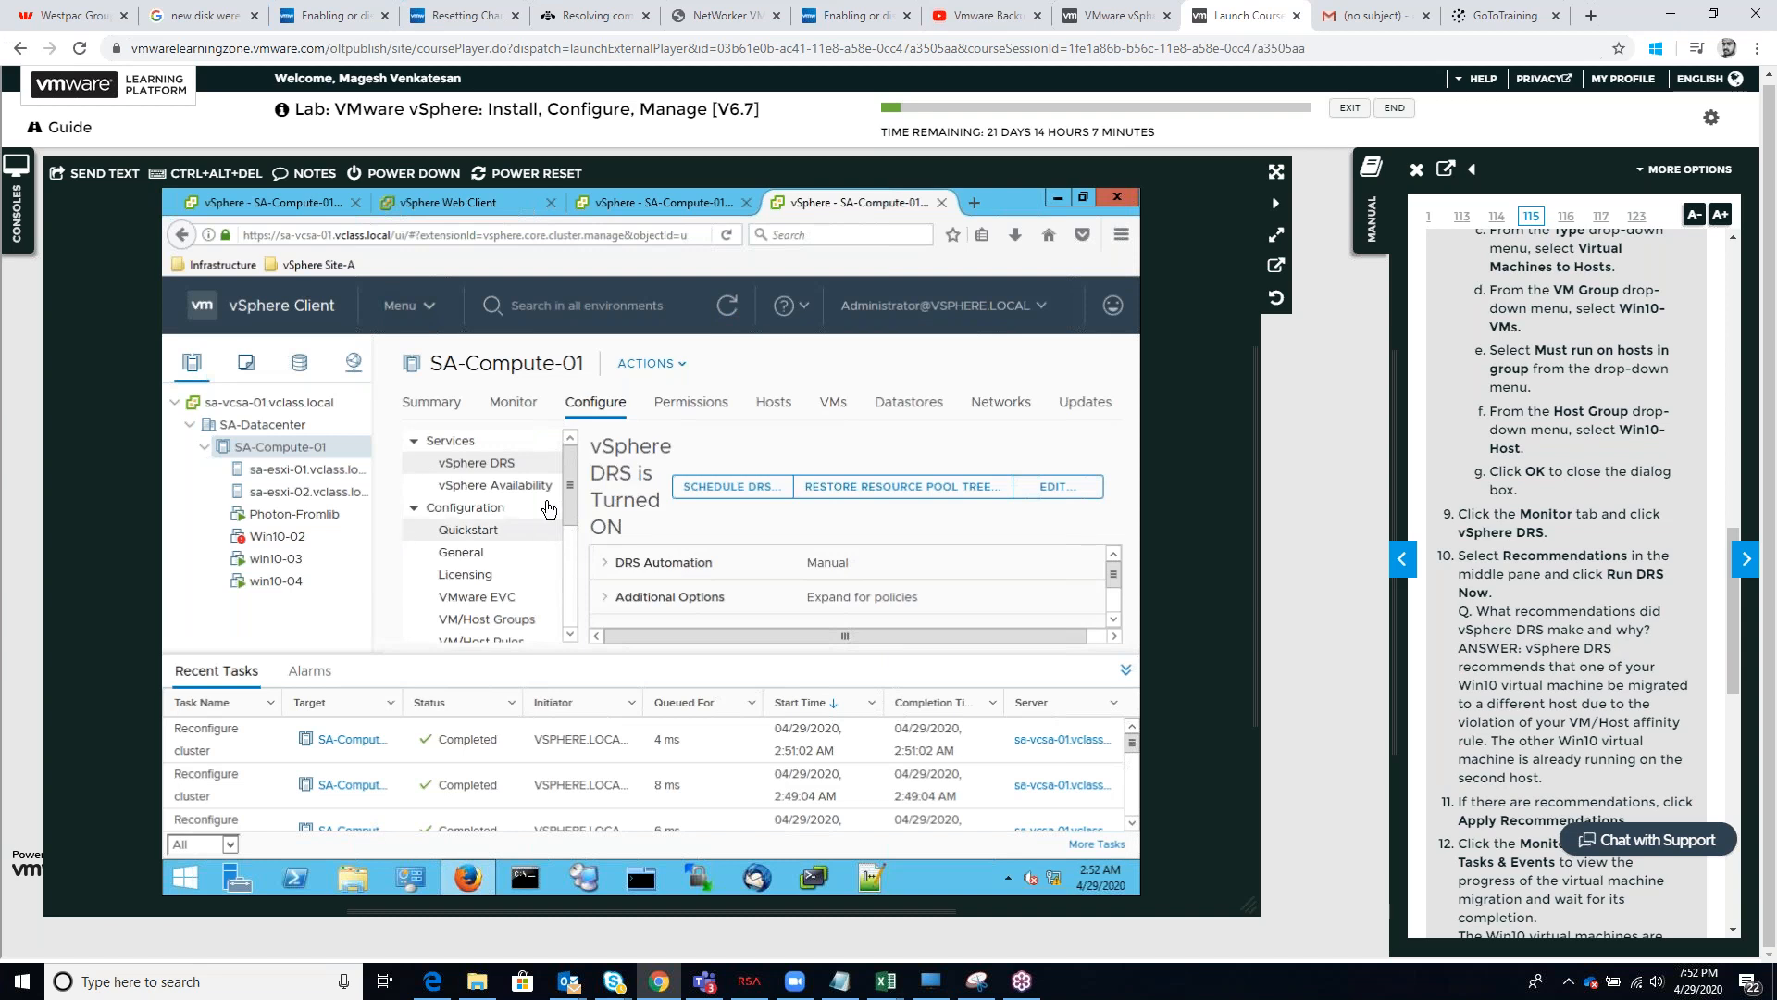
scroll(549, 505, down, 3)
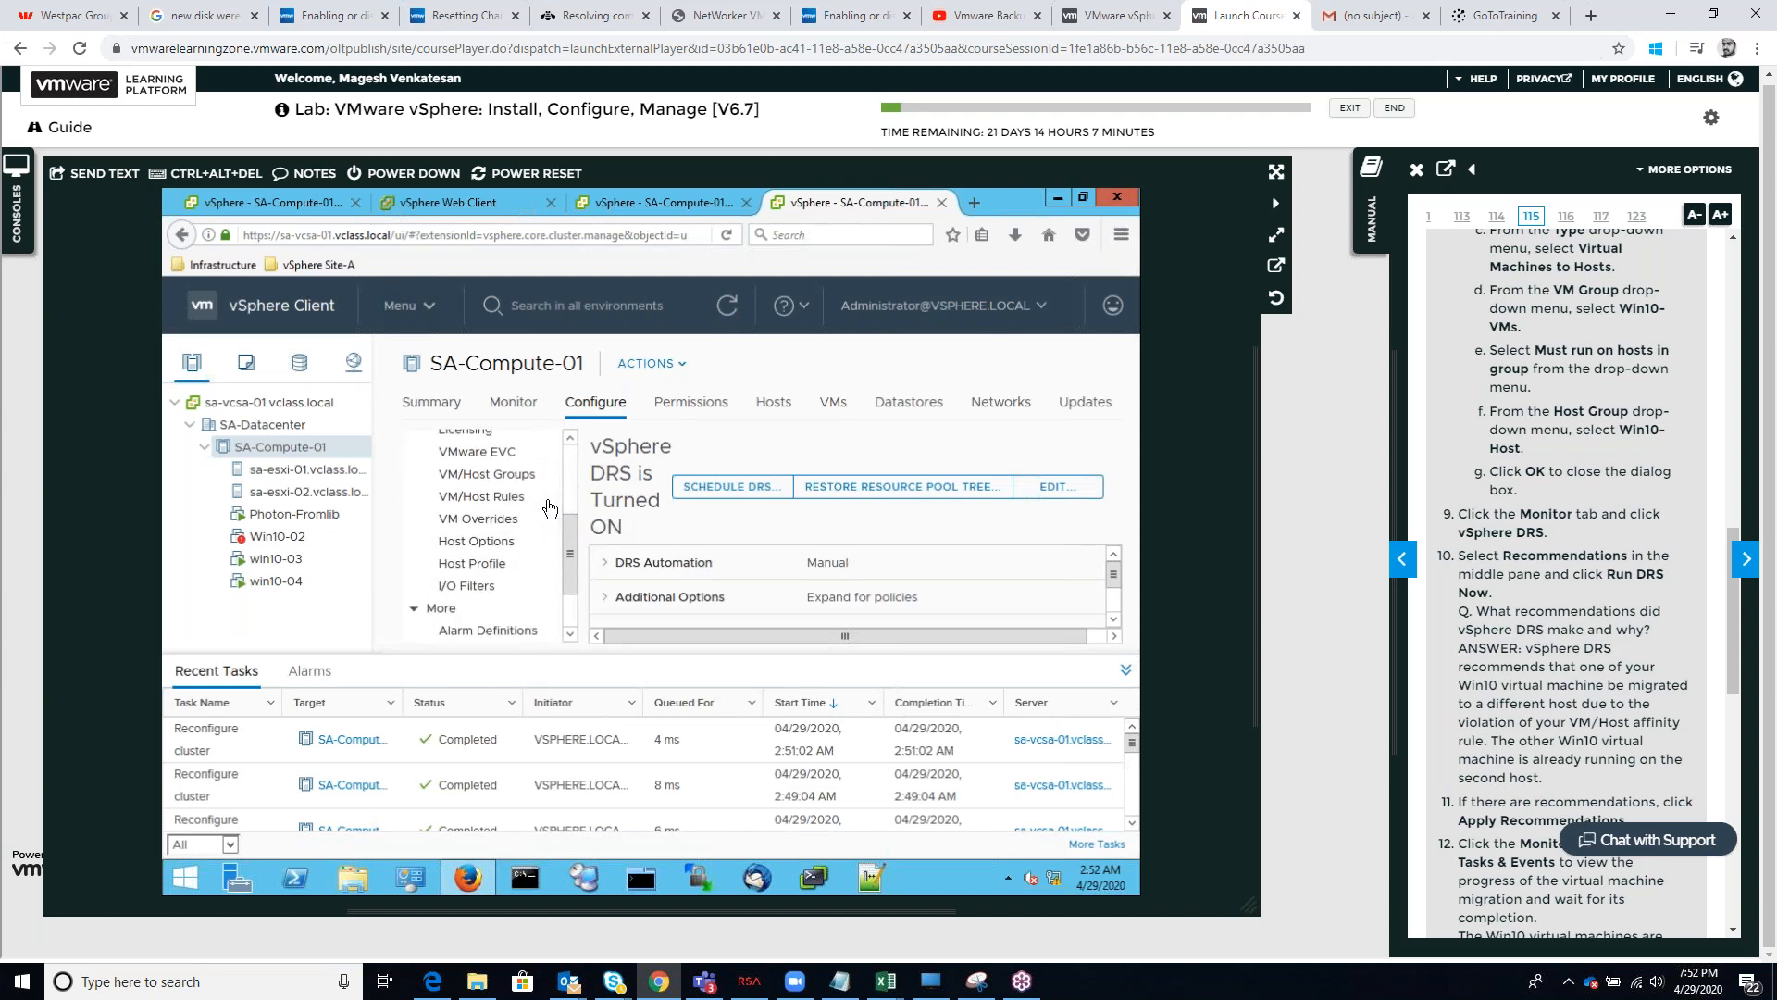
scroll(549, 507, down, 1)
scroll(549, 507, up, 4)
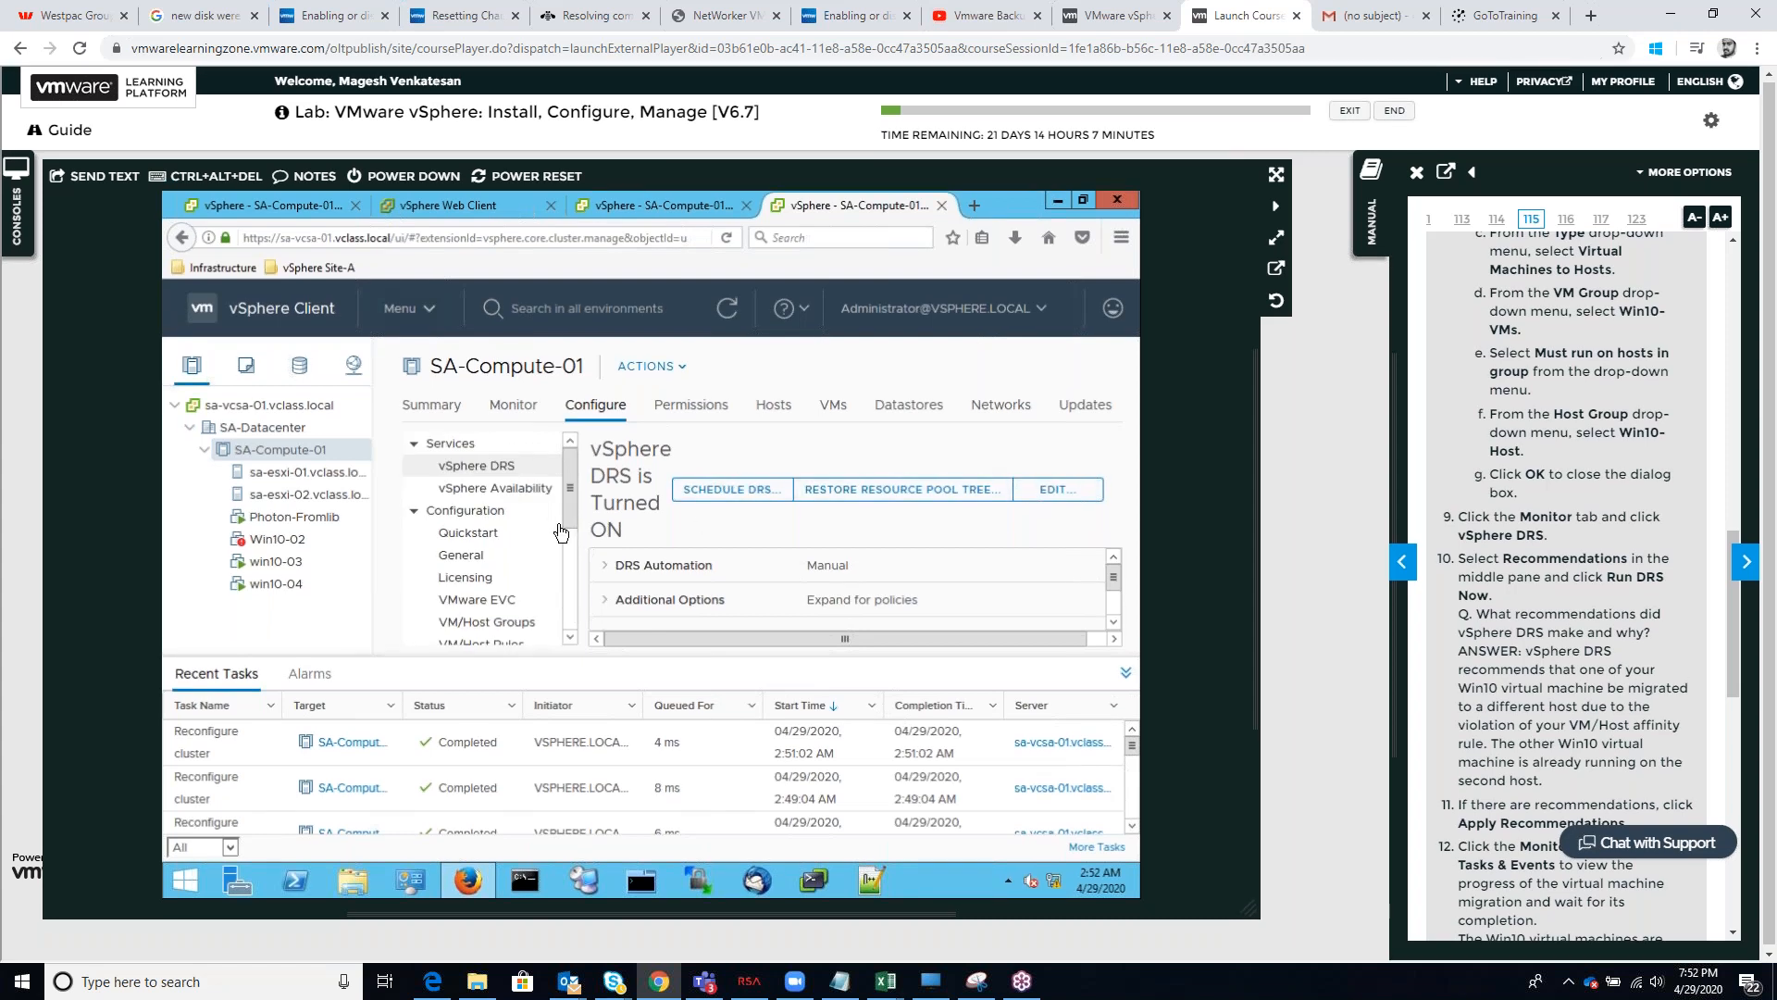
scroll(560, 530, down, 3)
scroll(560, 531, up, 3)
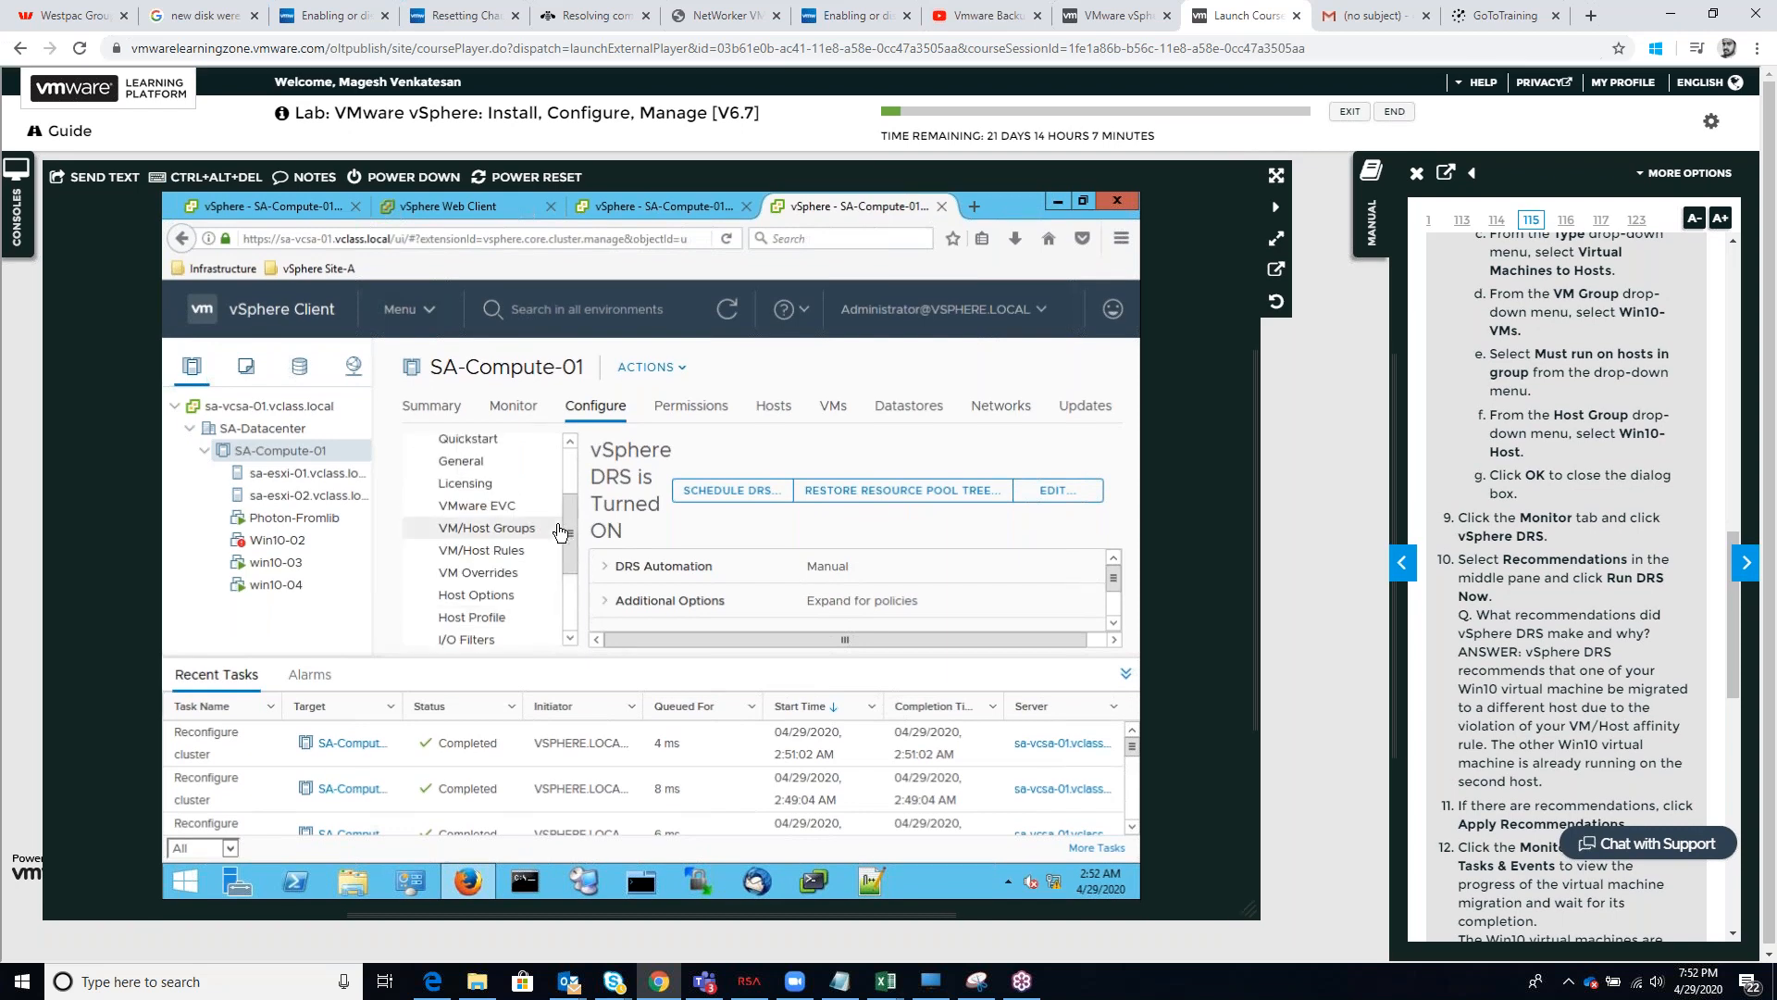
Show all issues of SA-Compute-01 and clear the triggered alarm on Win10-02
click(515, 408)
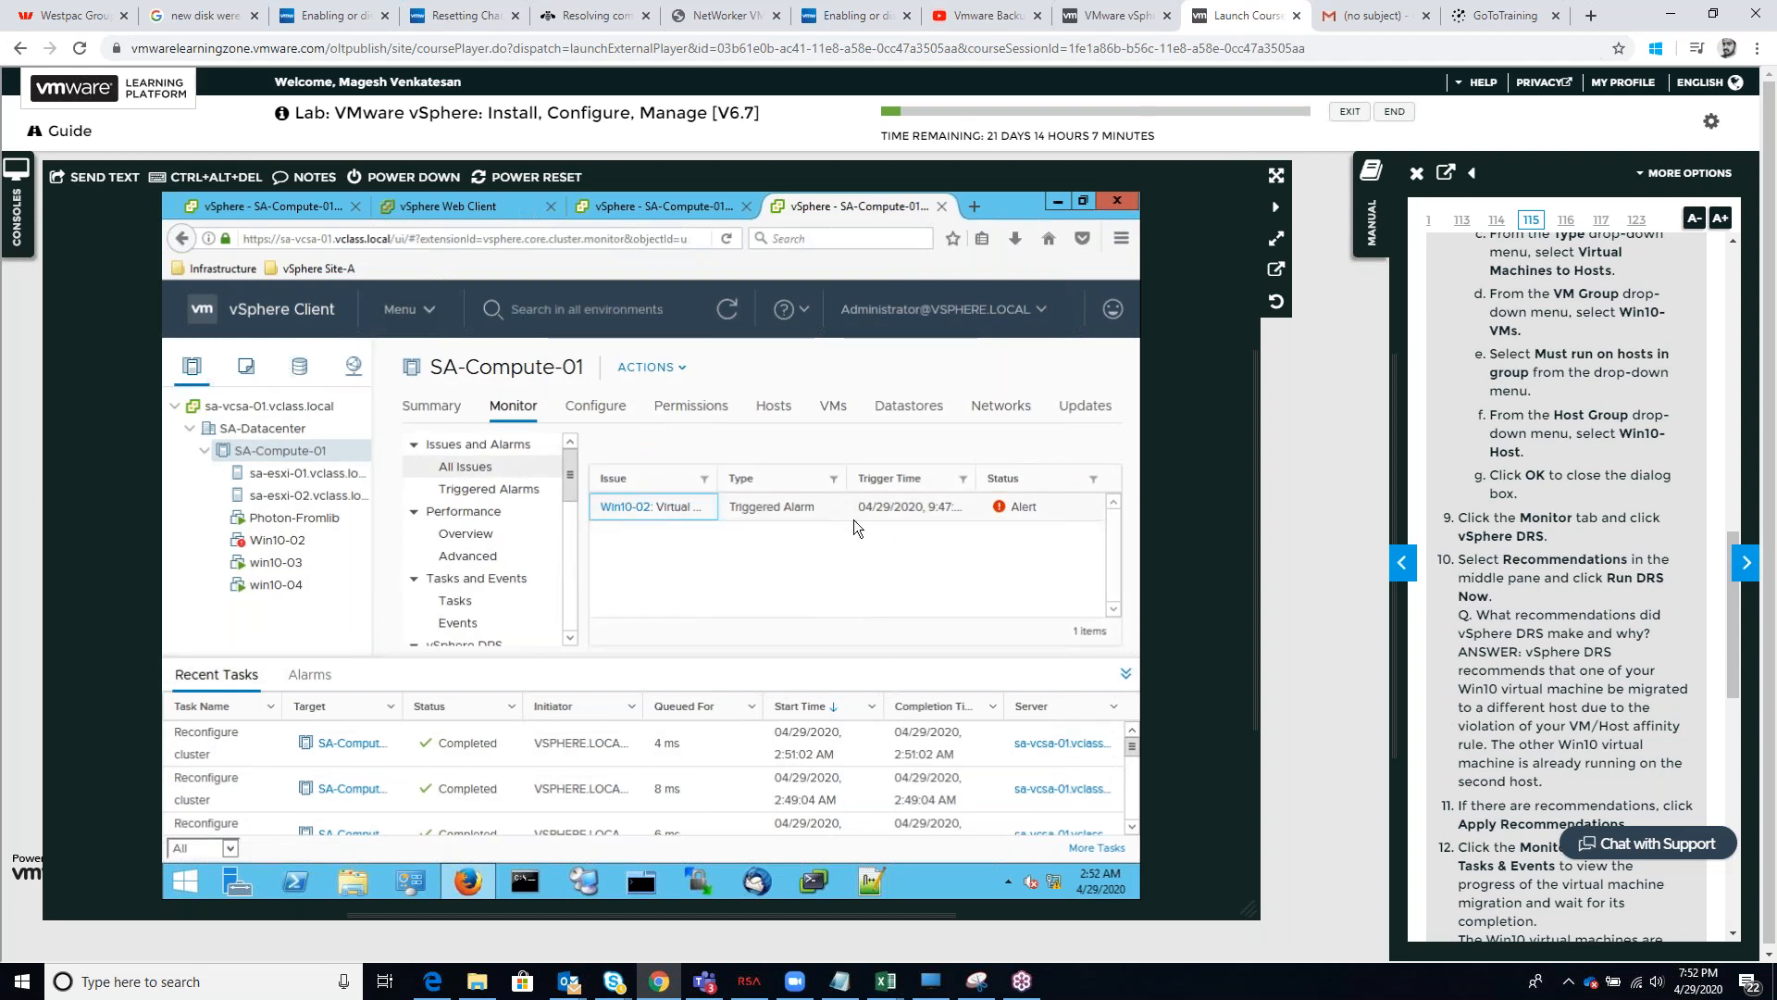
click(991, 505)
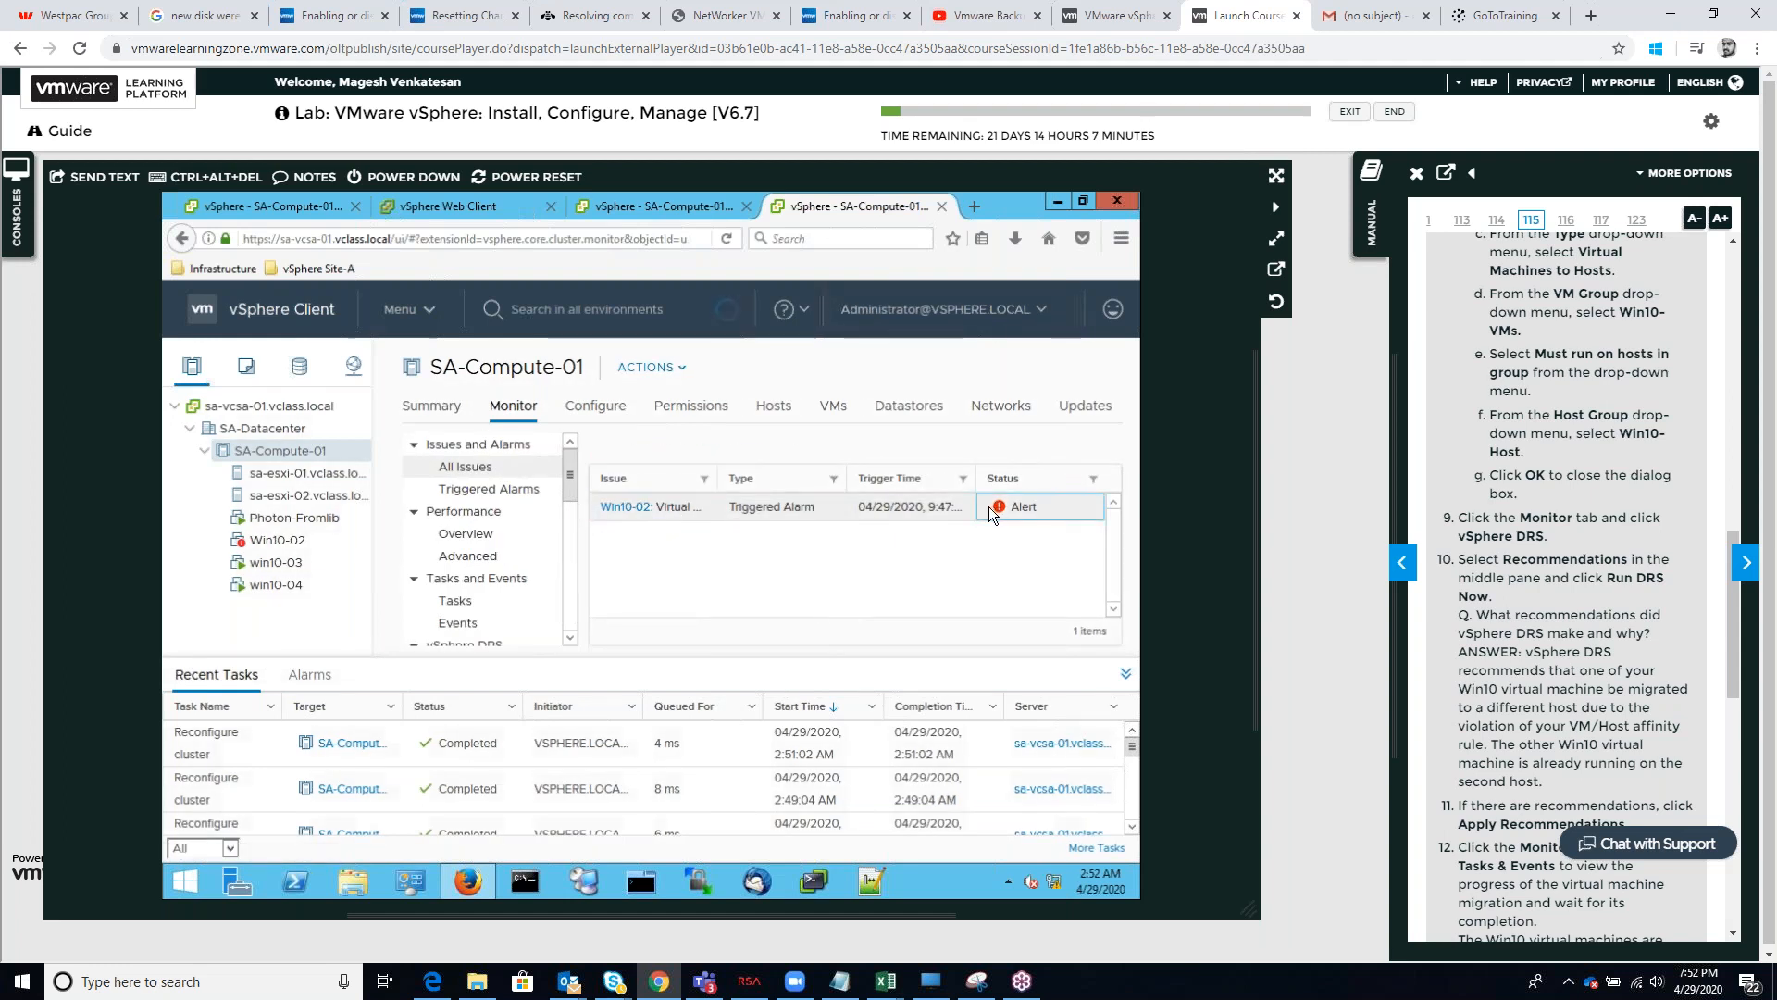
click(771, 454)
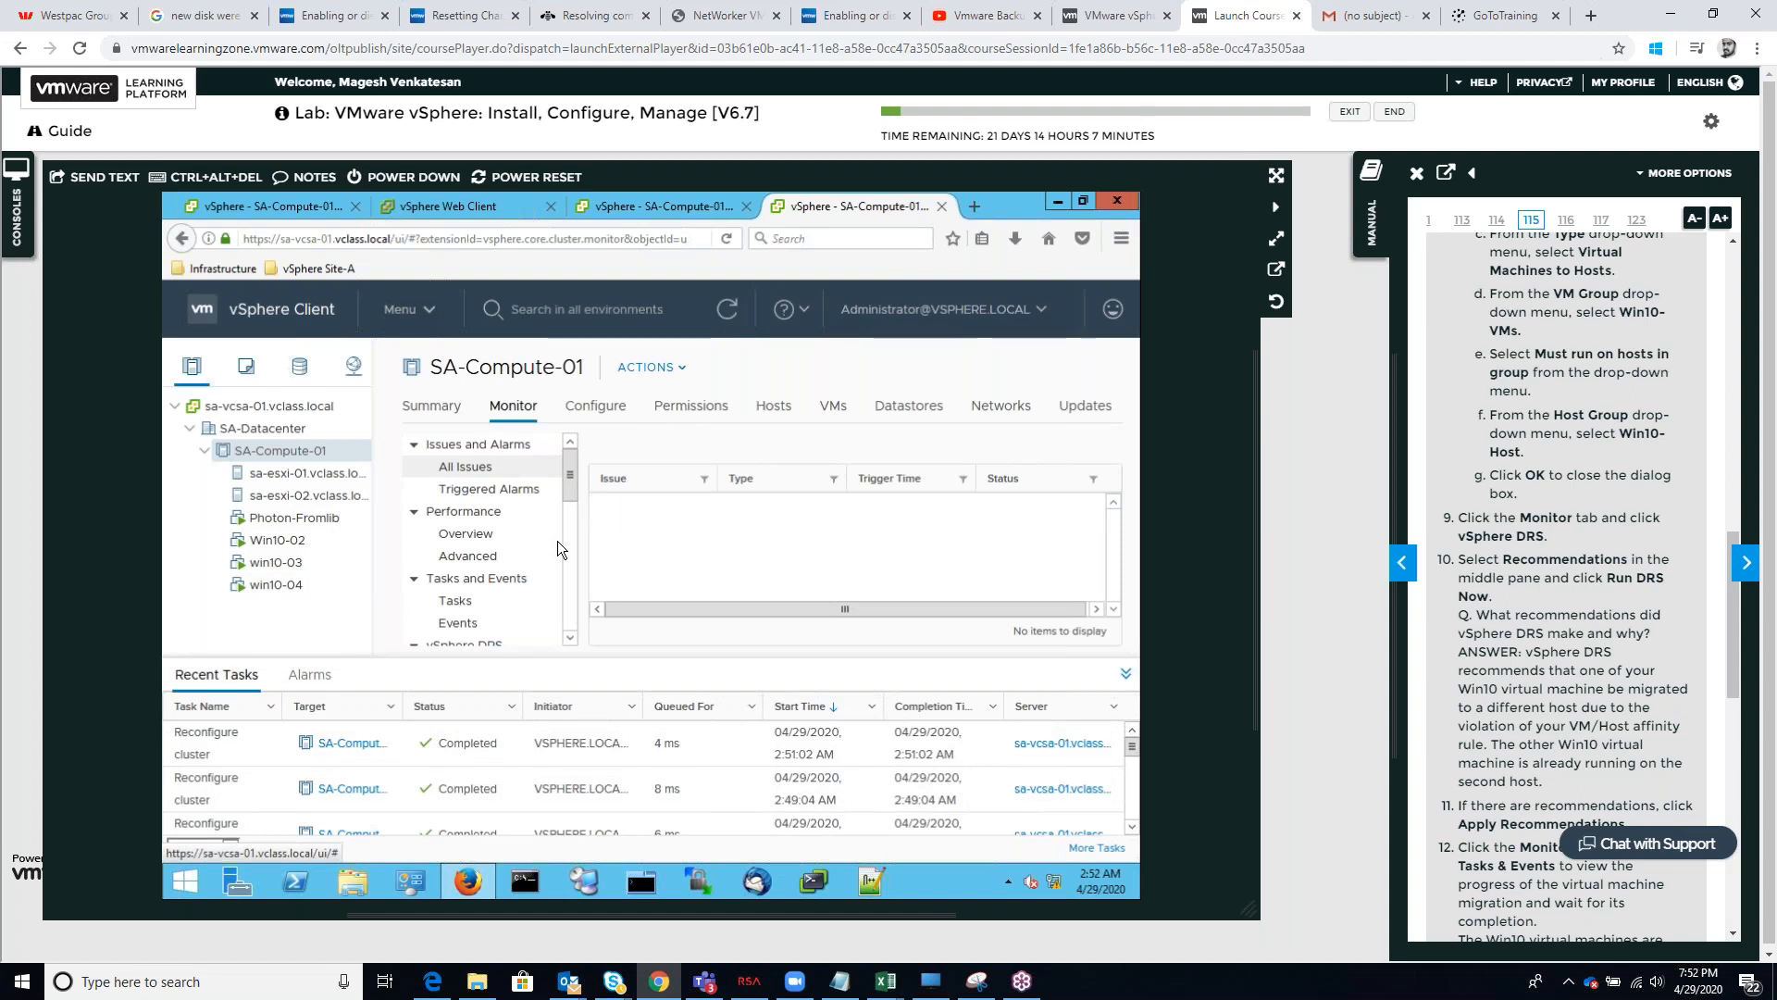
Open the vSphere DRS recommendations for SA-Compute-01, run DRS, refresh the view and run DRS again
scroll(558, 552, down, 3)
click(455, 453)
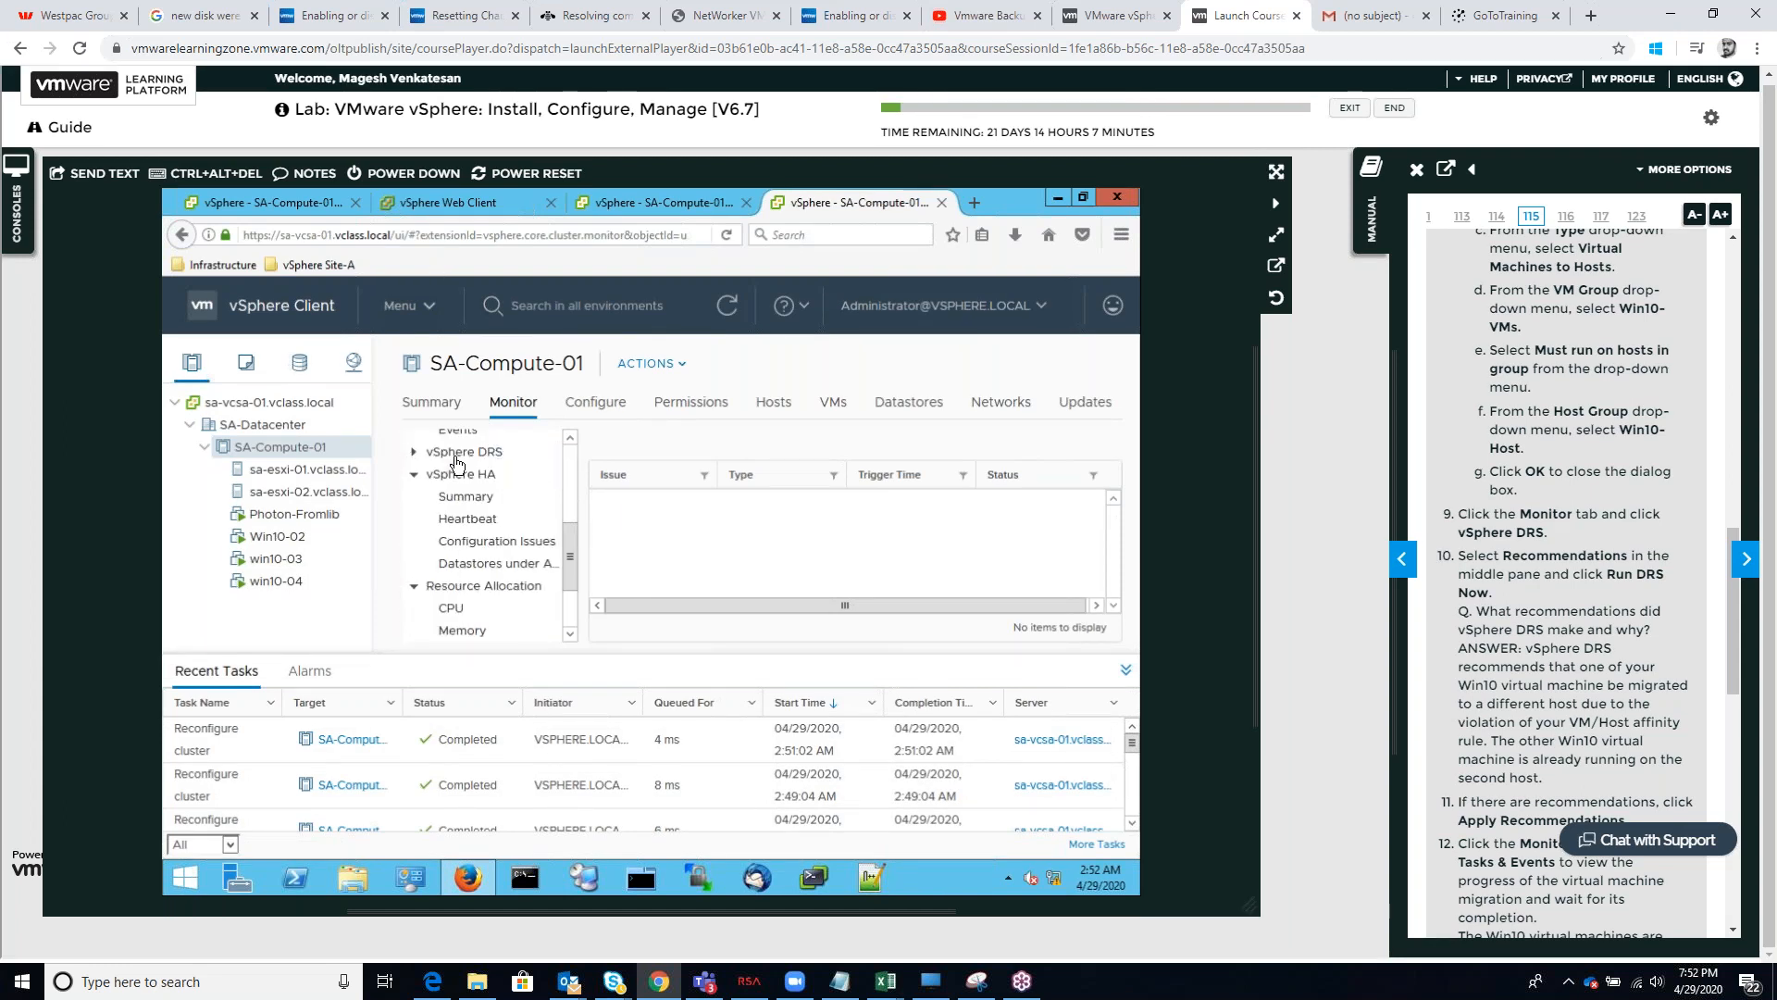
click(456, 456)
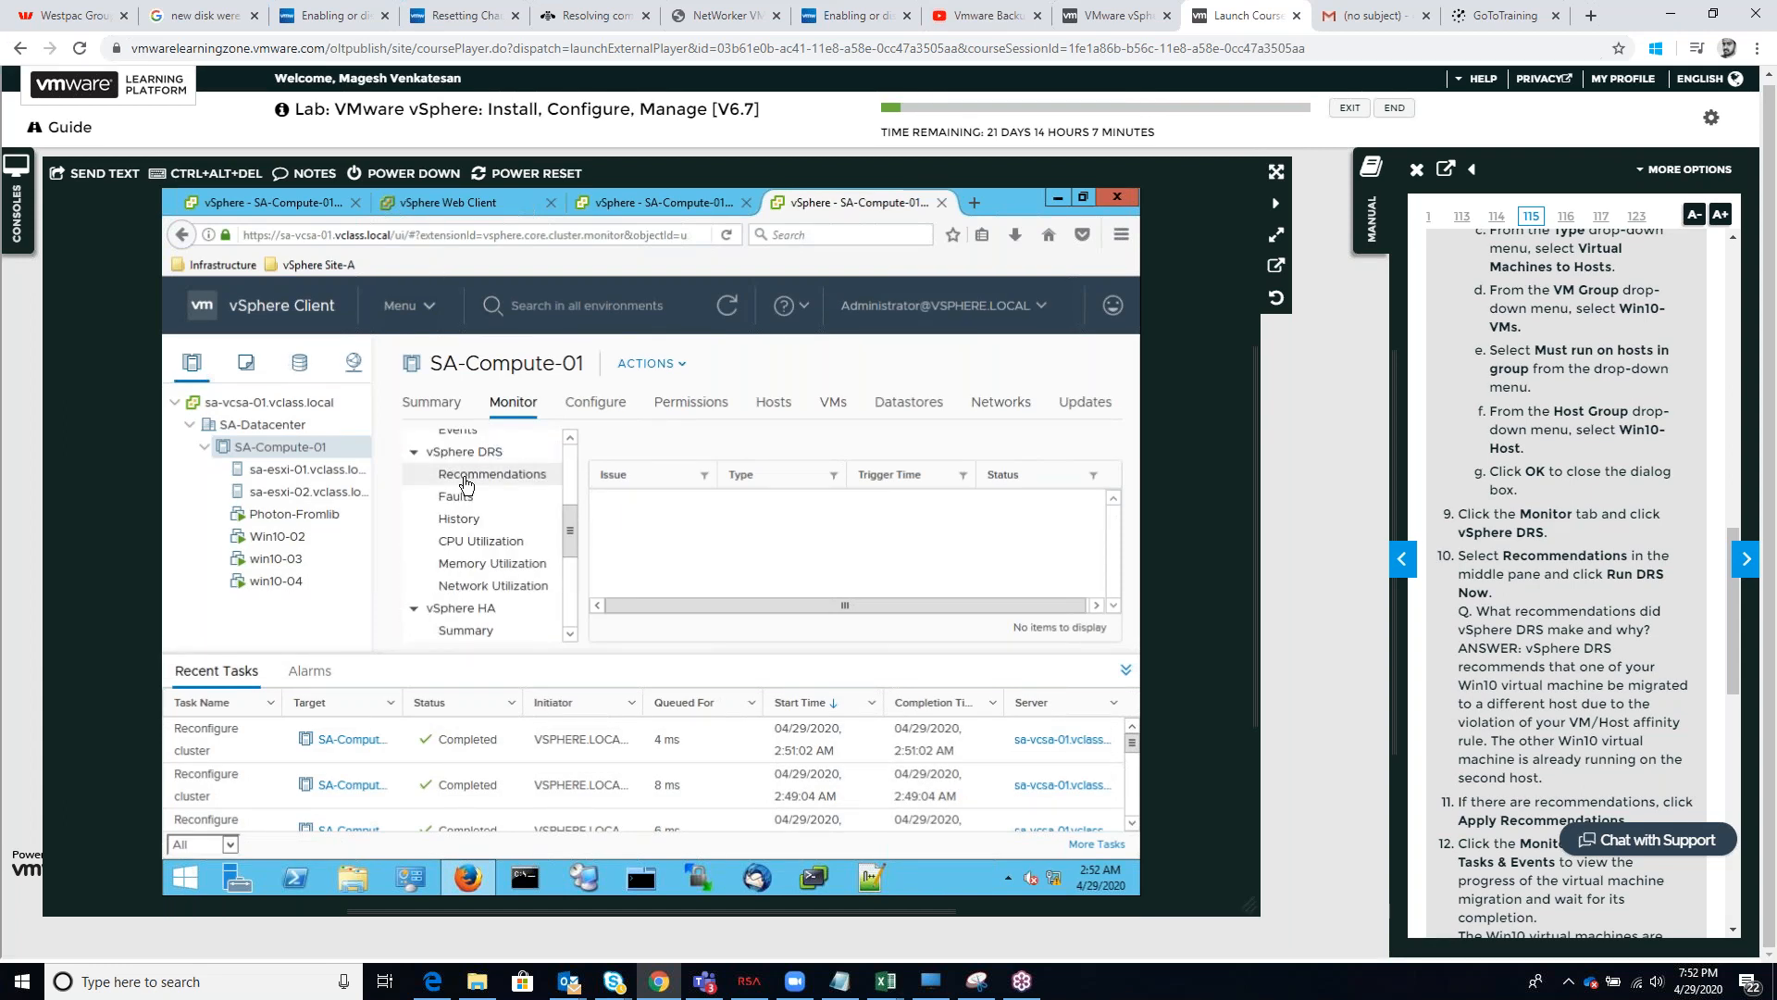
click(466, 476)
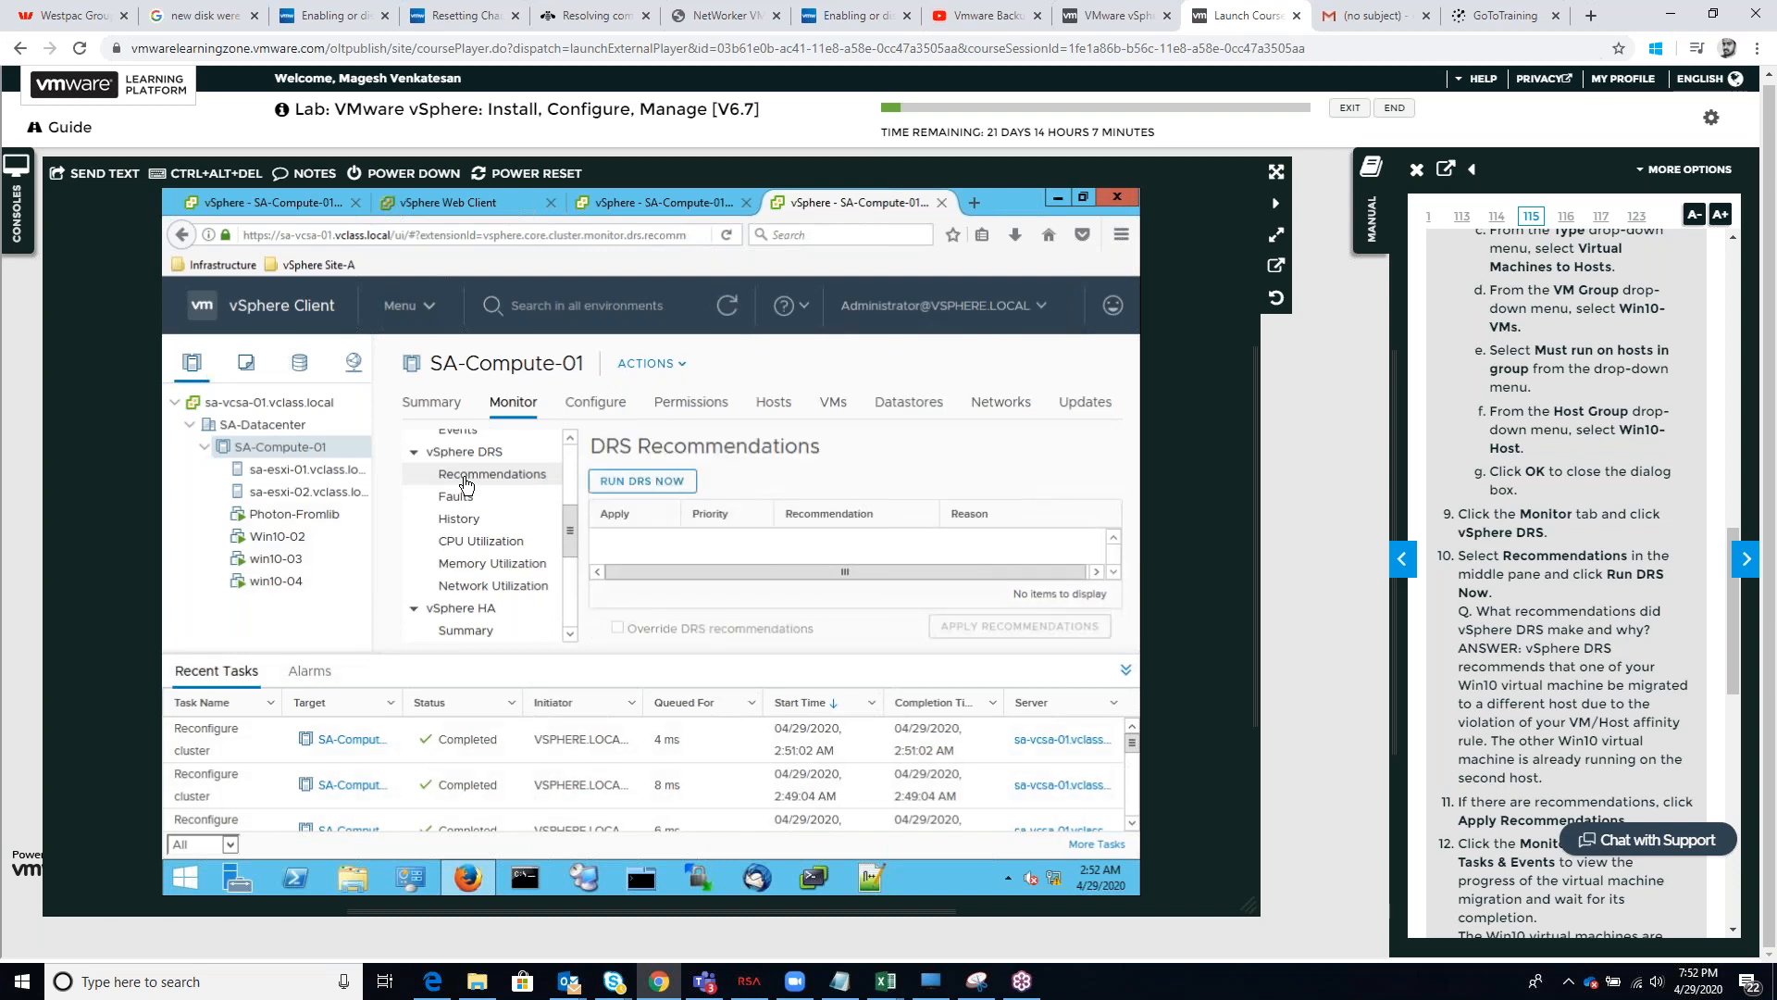
click(628, 487)
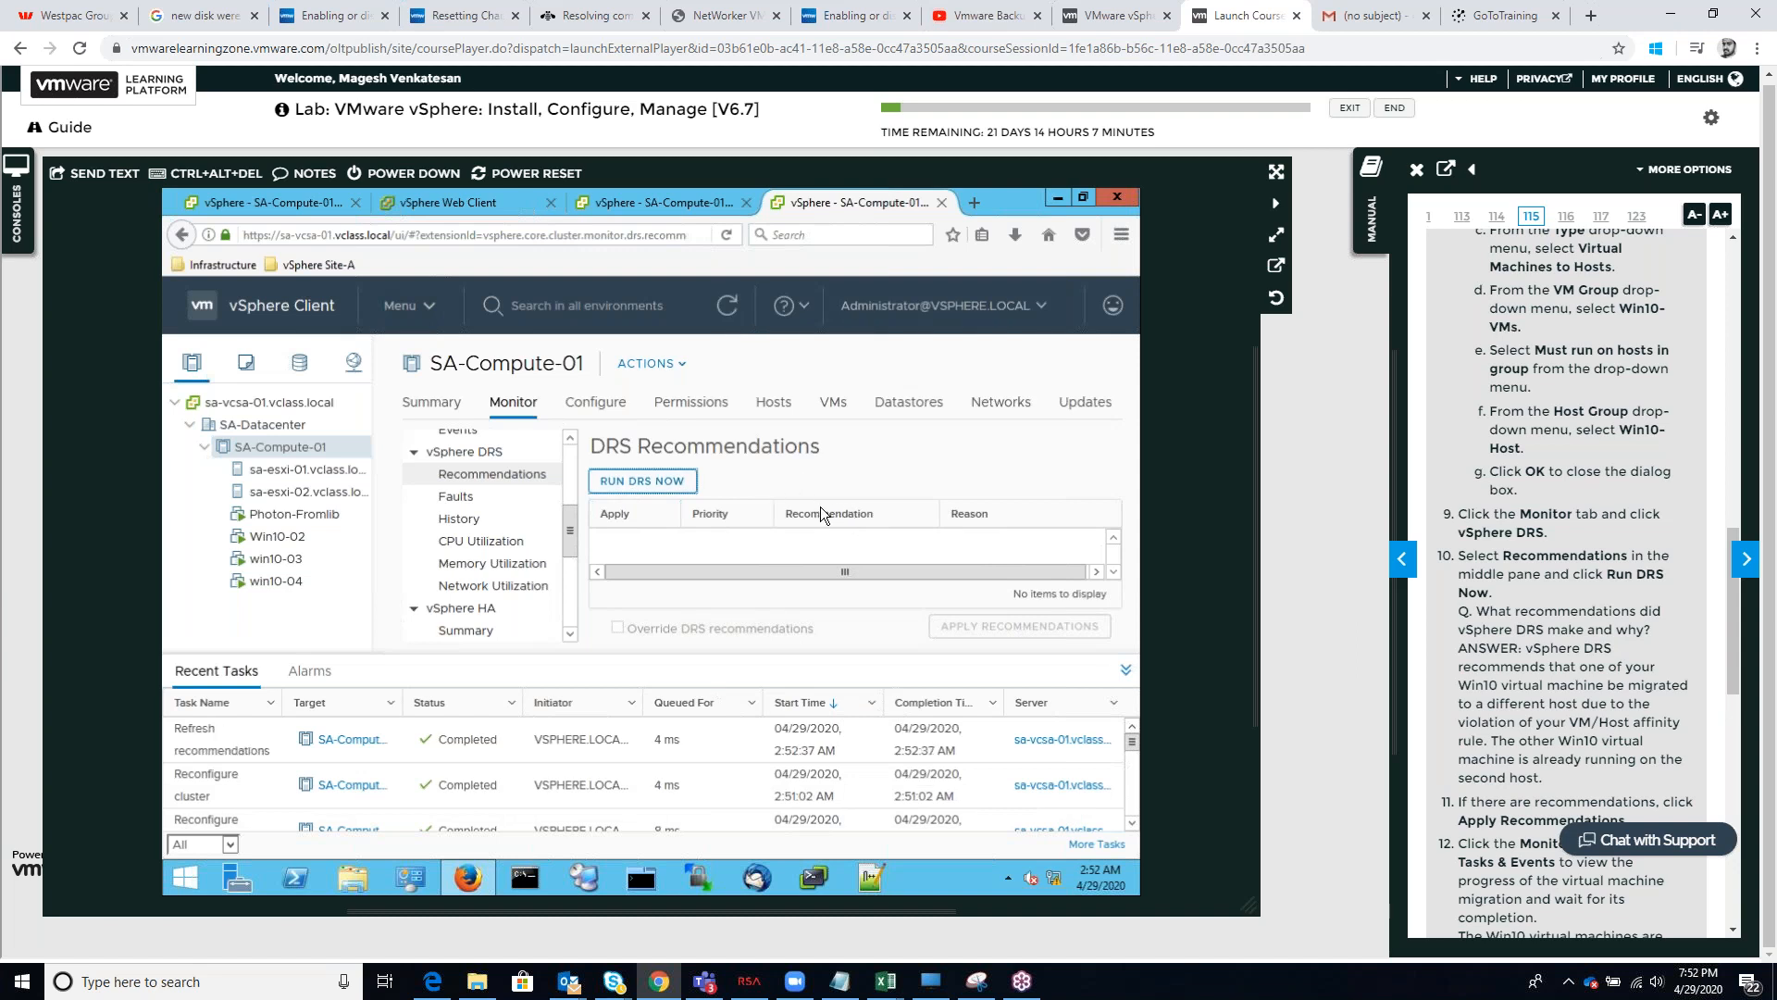
click(731, 314)
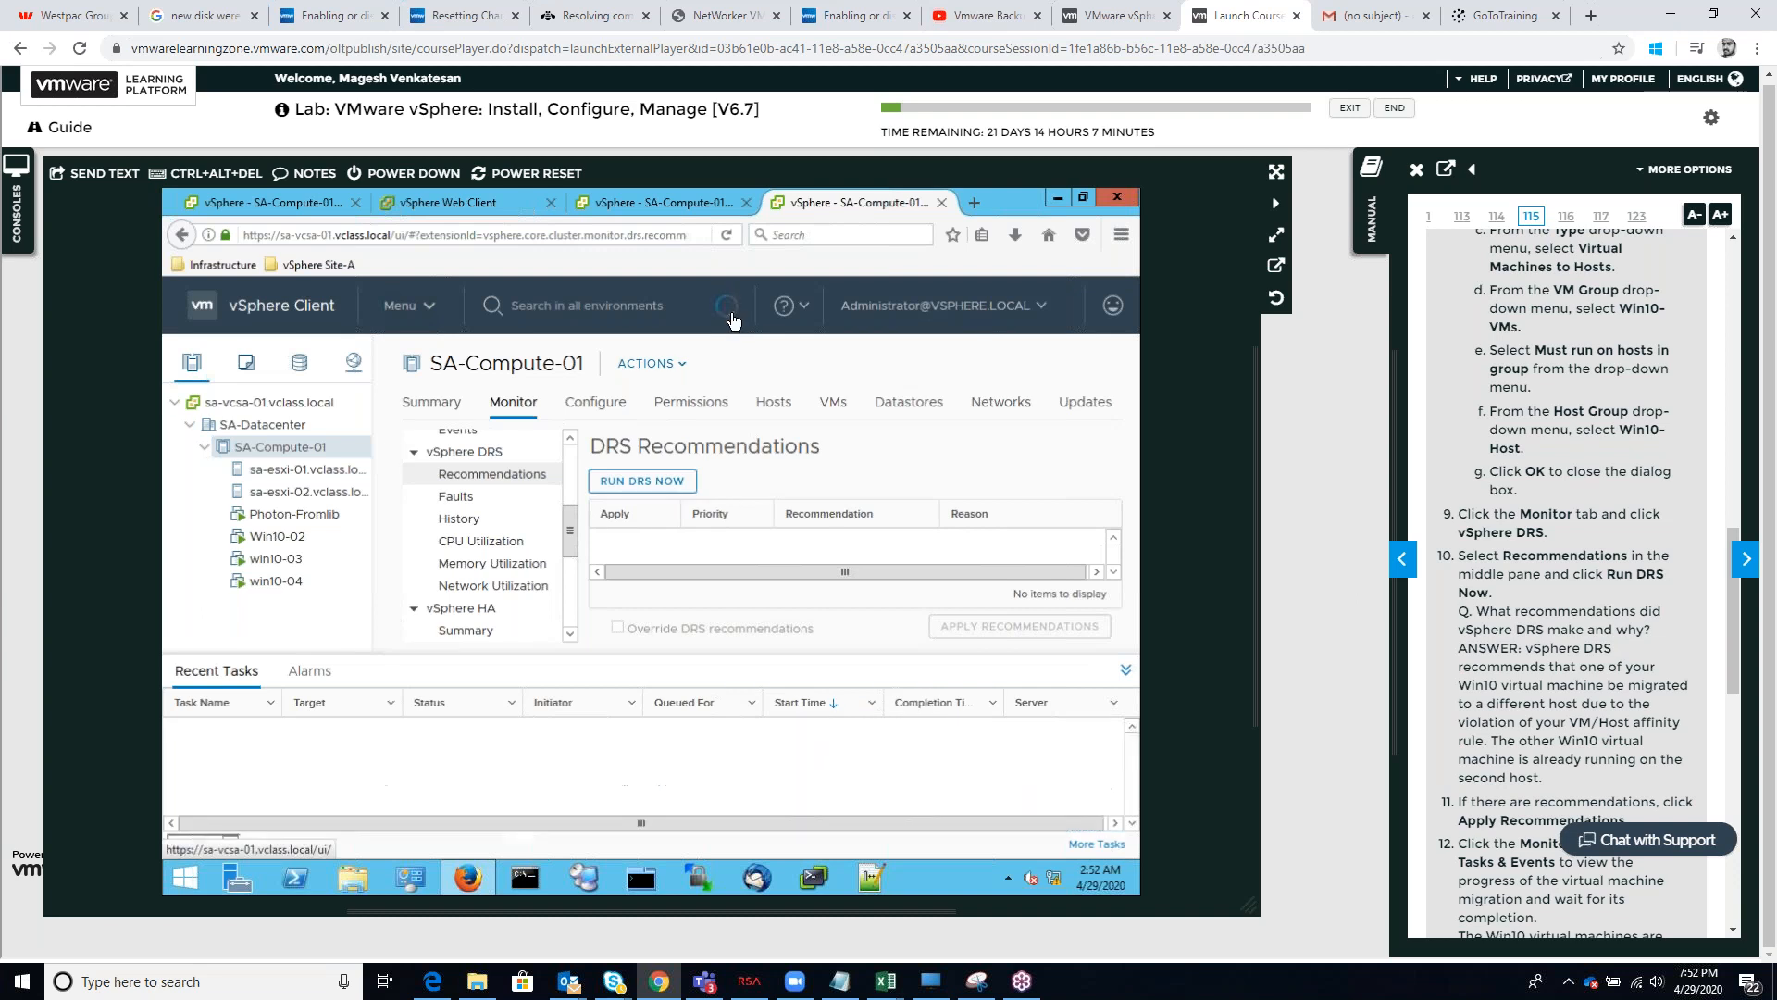
click(657, 488)
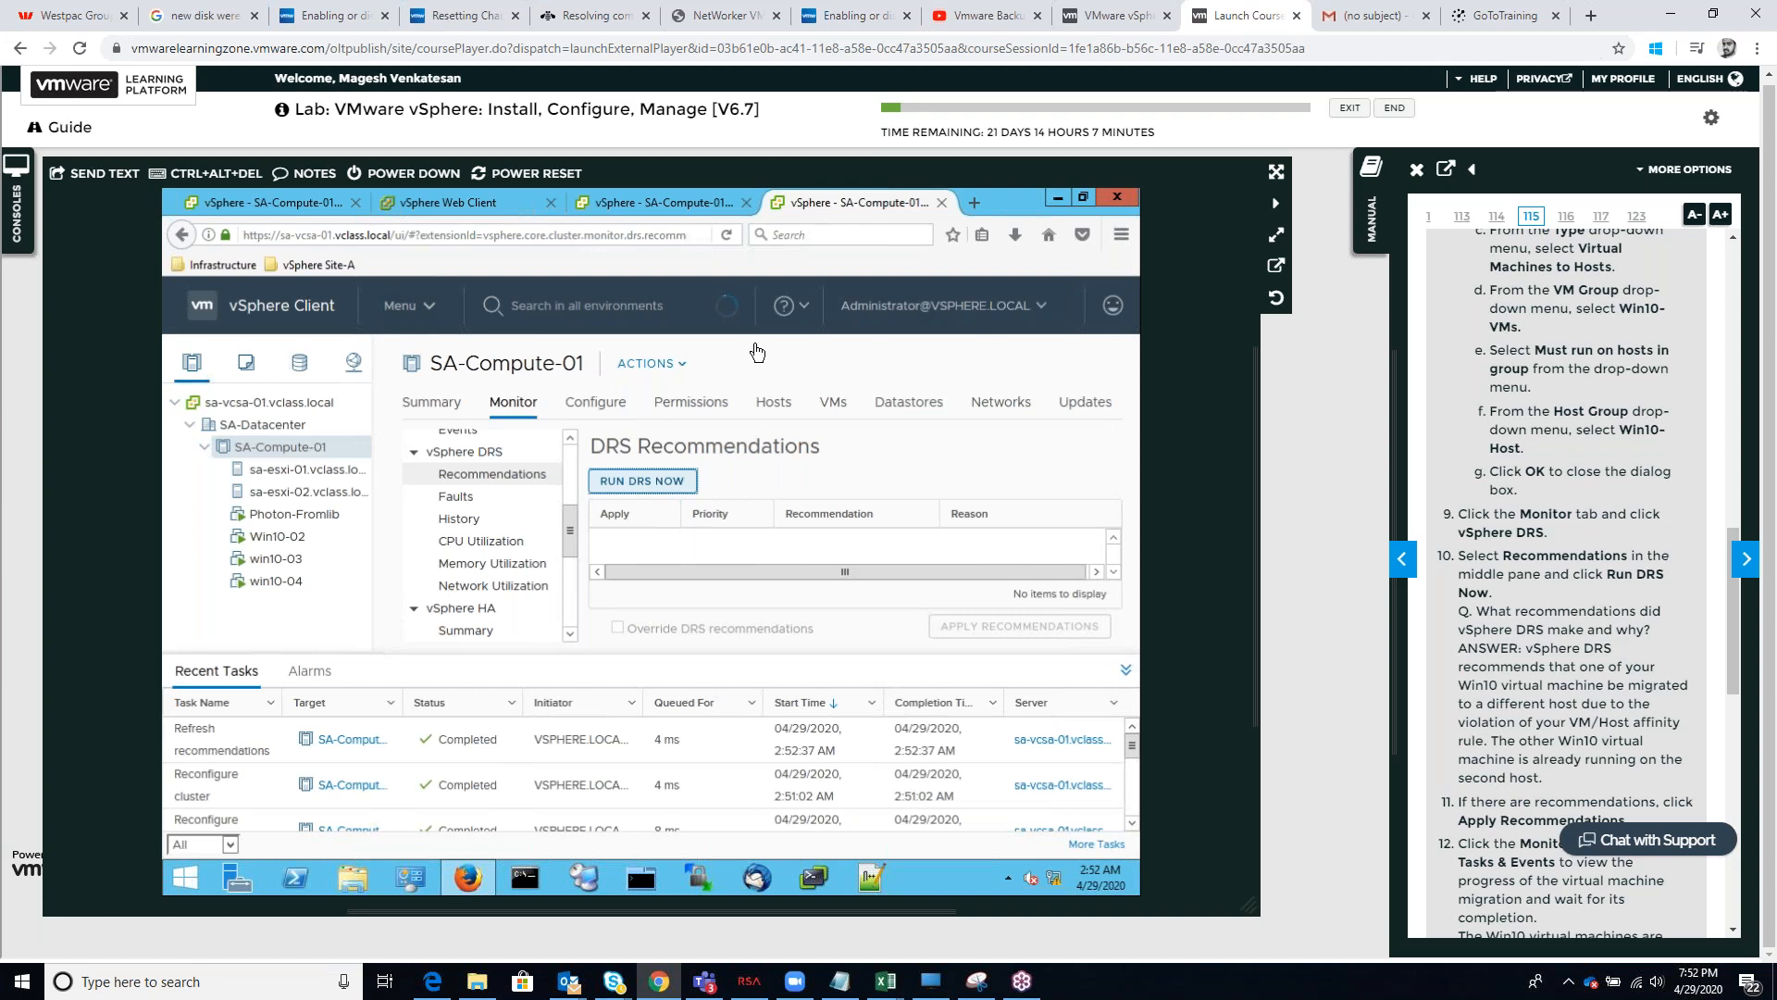
click(685, 207)
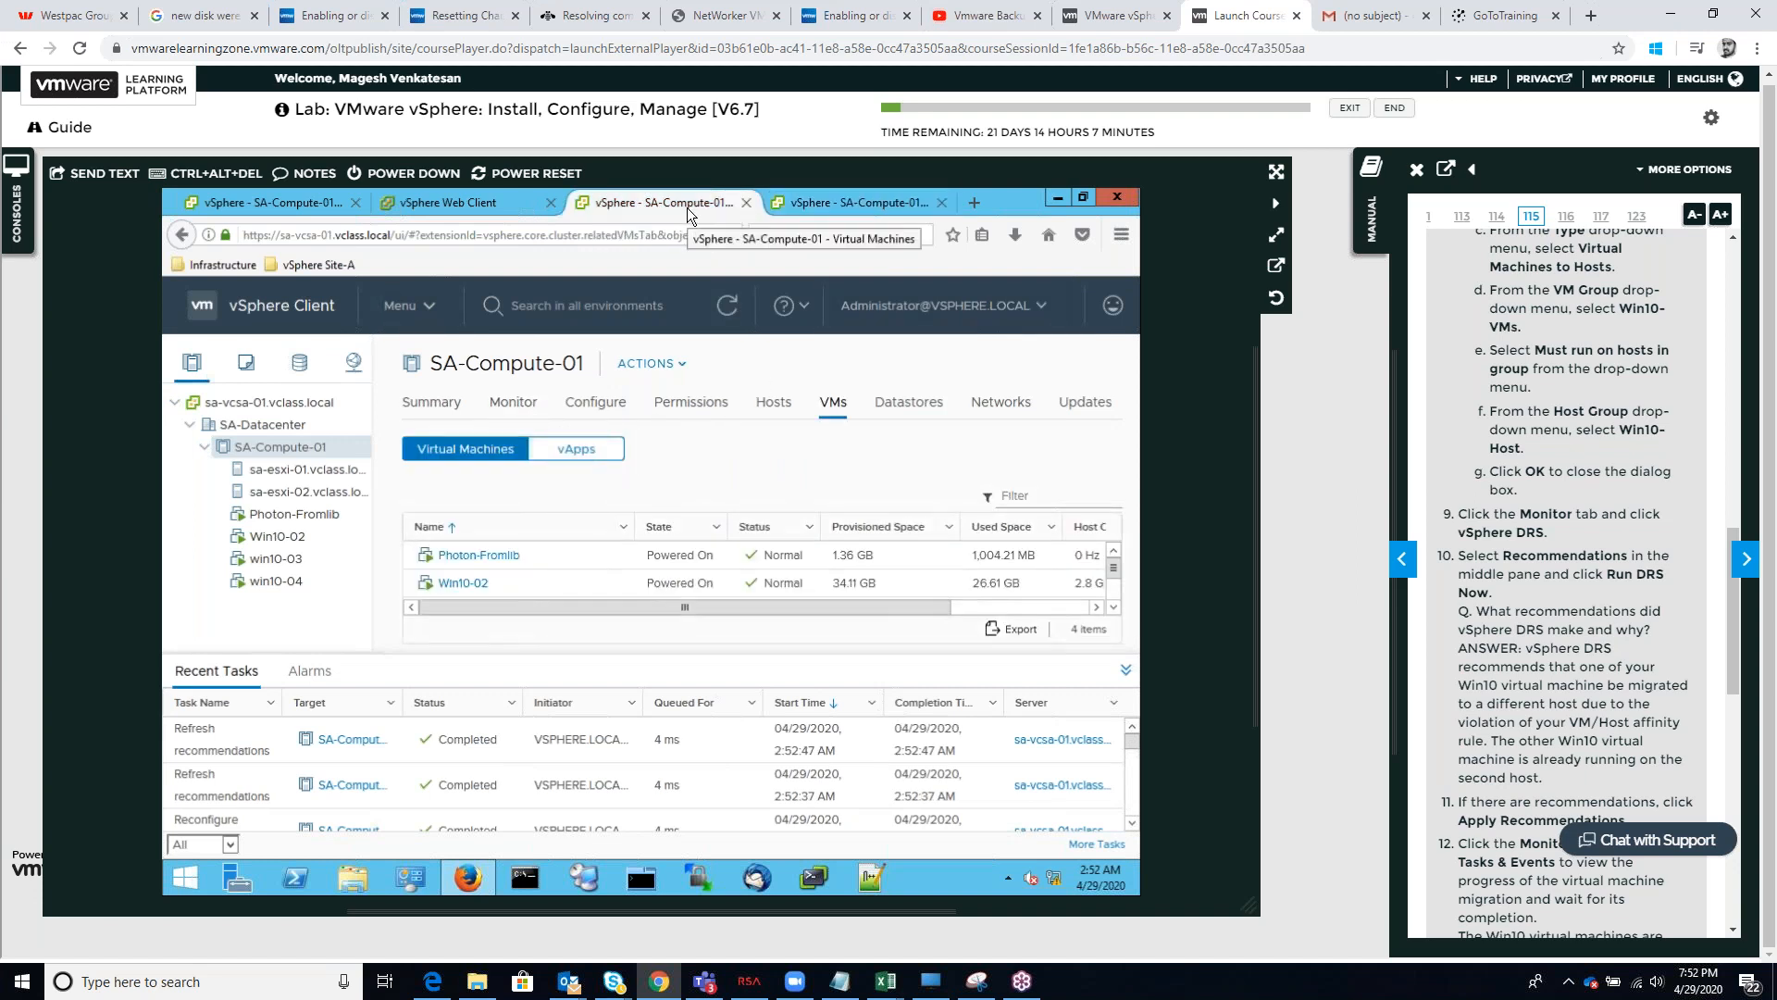
click(838, 200)
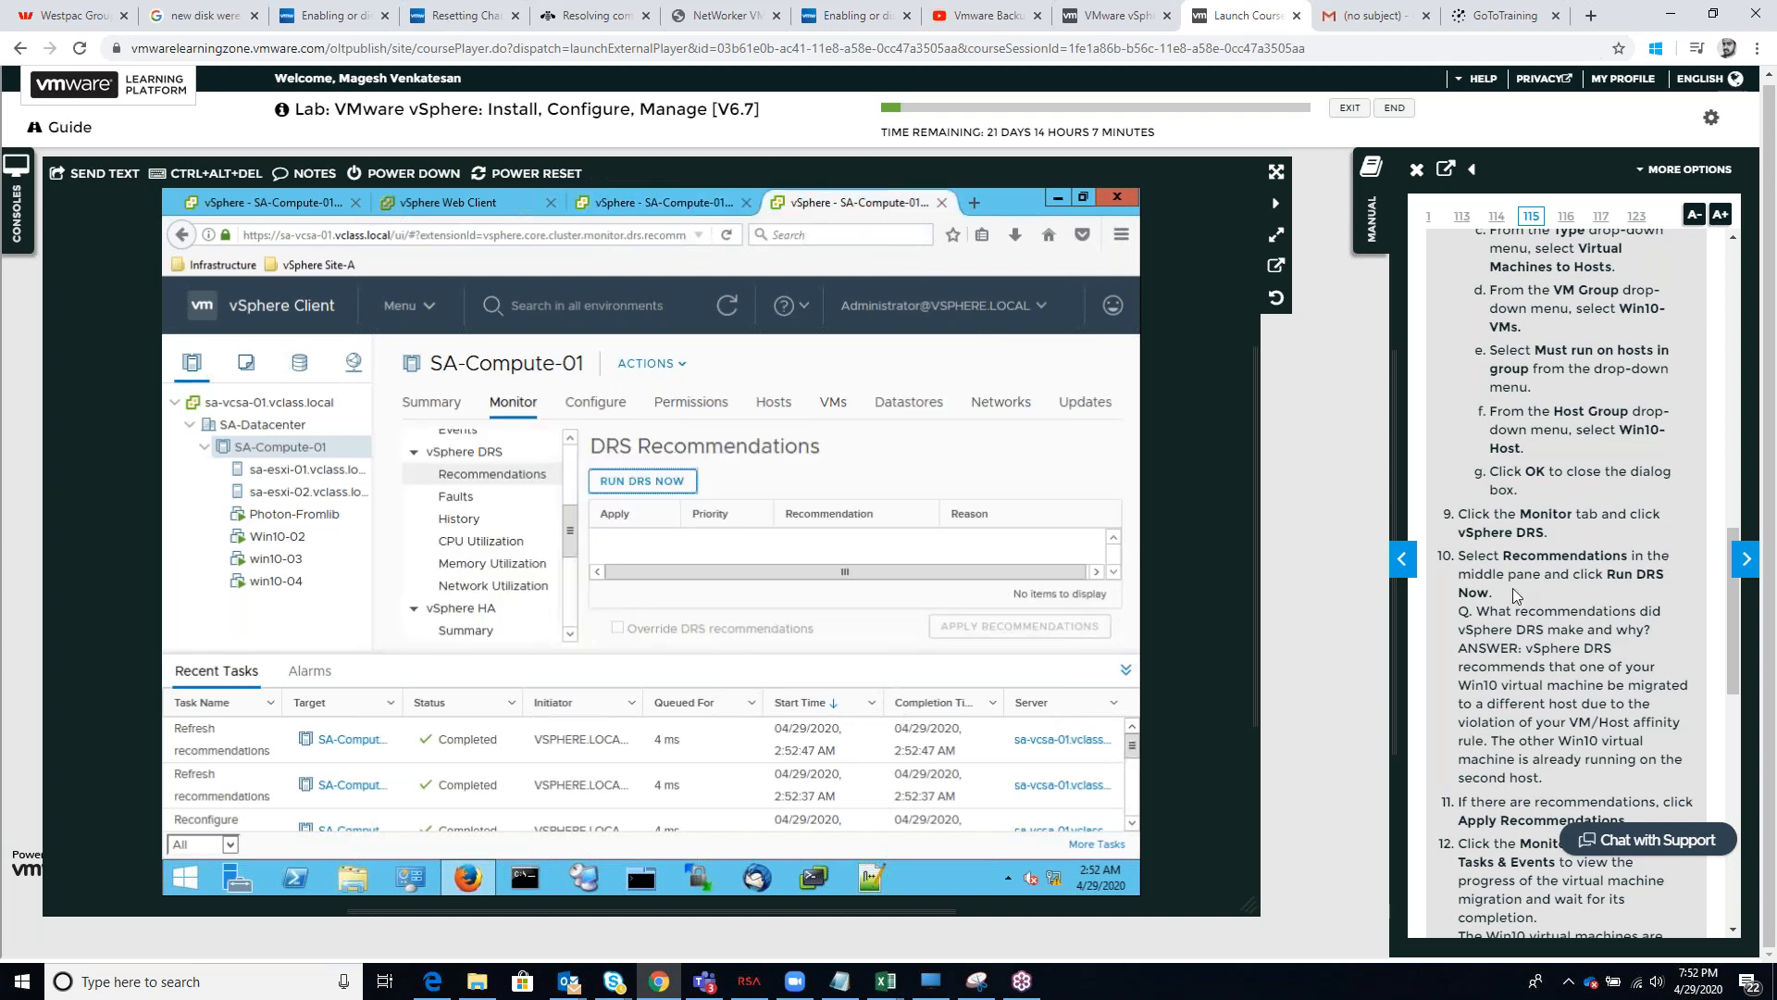
Read the manual's steps 11 to 17 on applying recommendations, checking tasks and migrating Win10-03
scroll(1535, 681, down, 1)
scroll(1535, 680, down, 4)
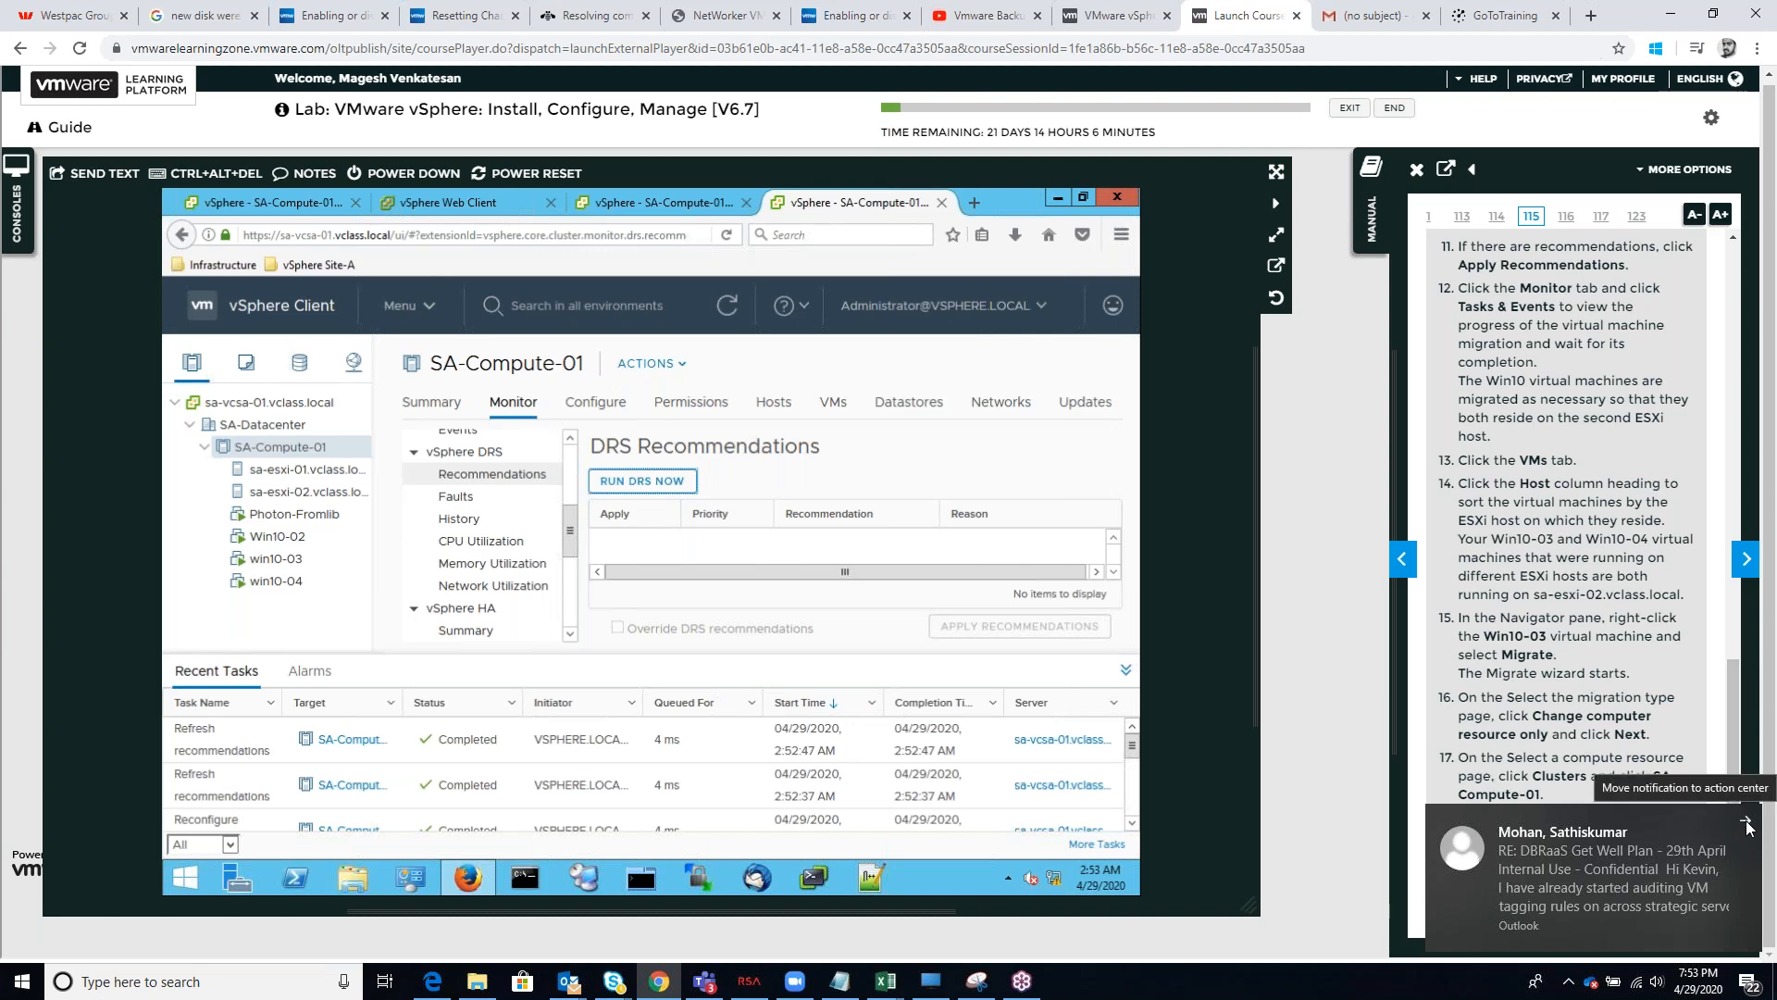
click(1749, 826)
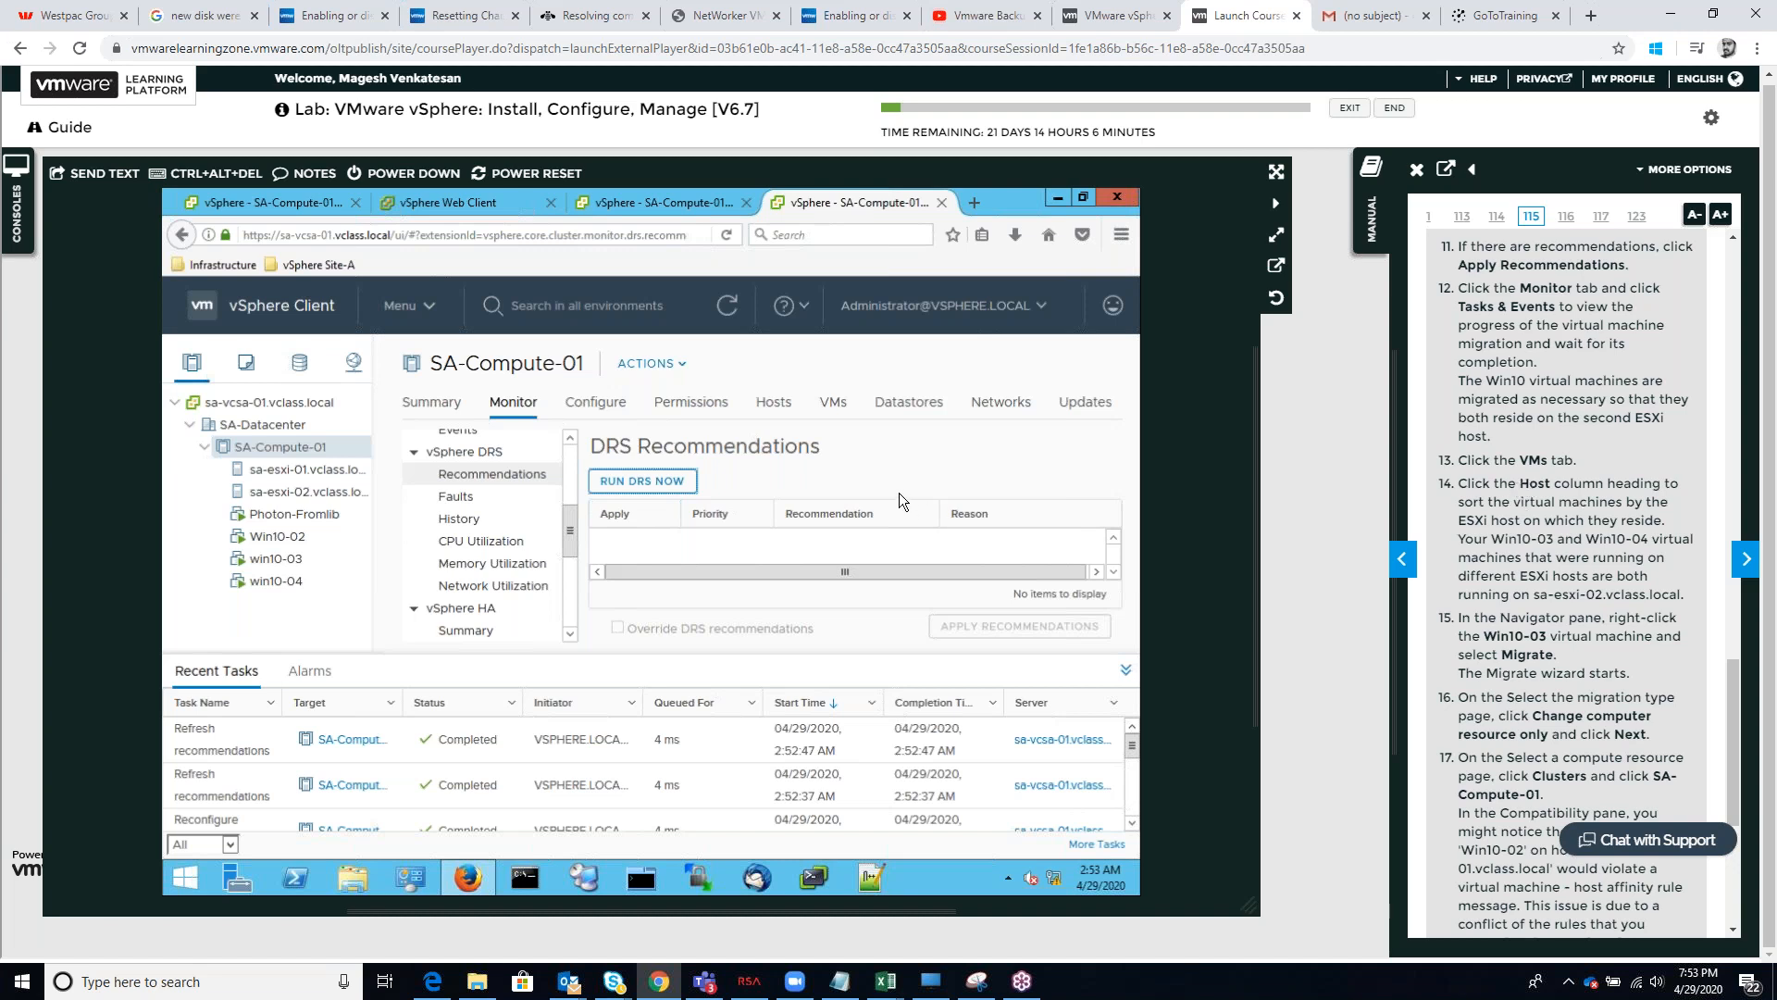
scroll(1601, 599, down, 5)
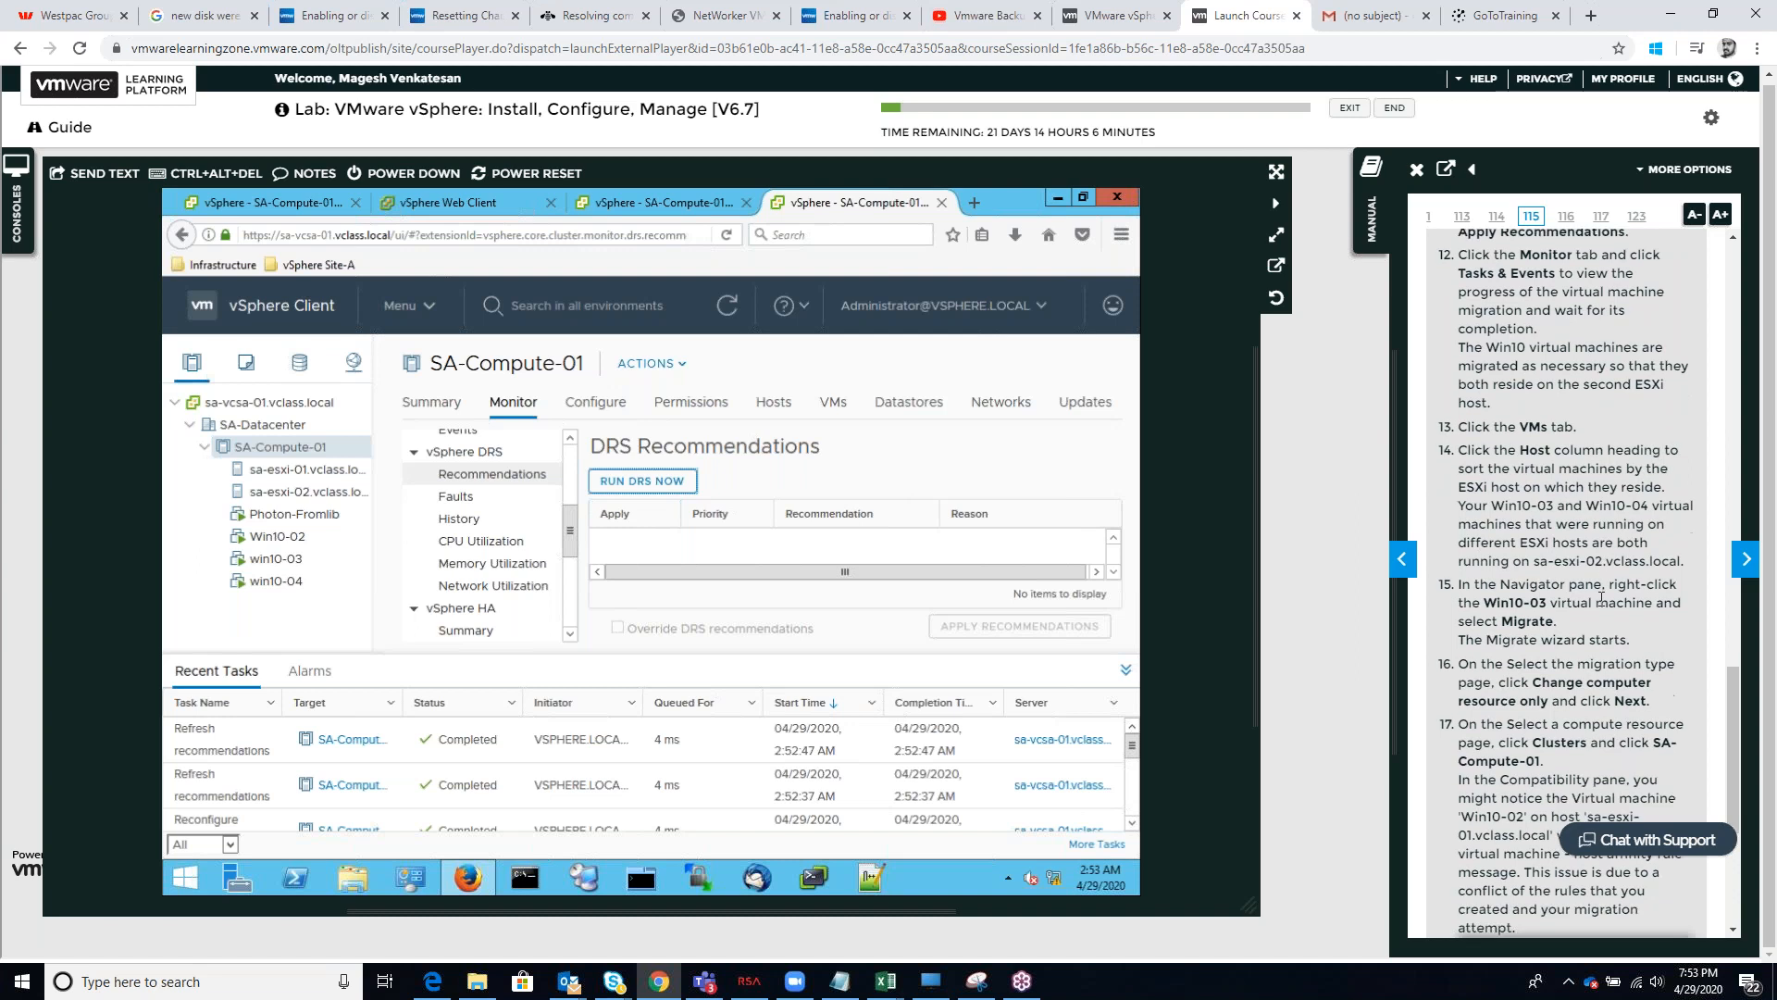
scroll(1595, 574, up, 4)
scroll(1596, 574, up, 2)
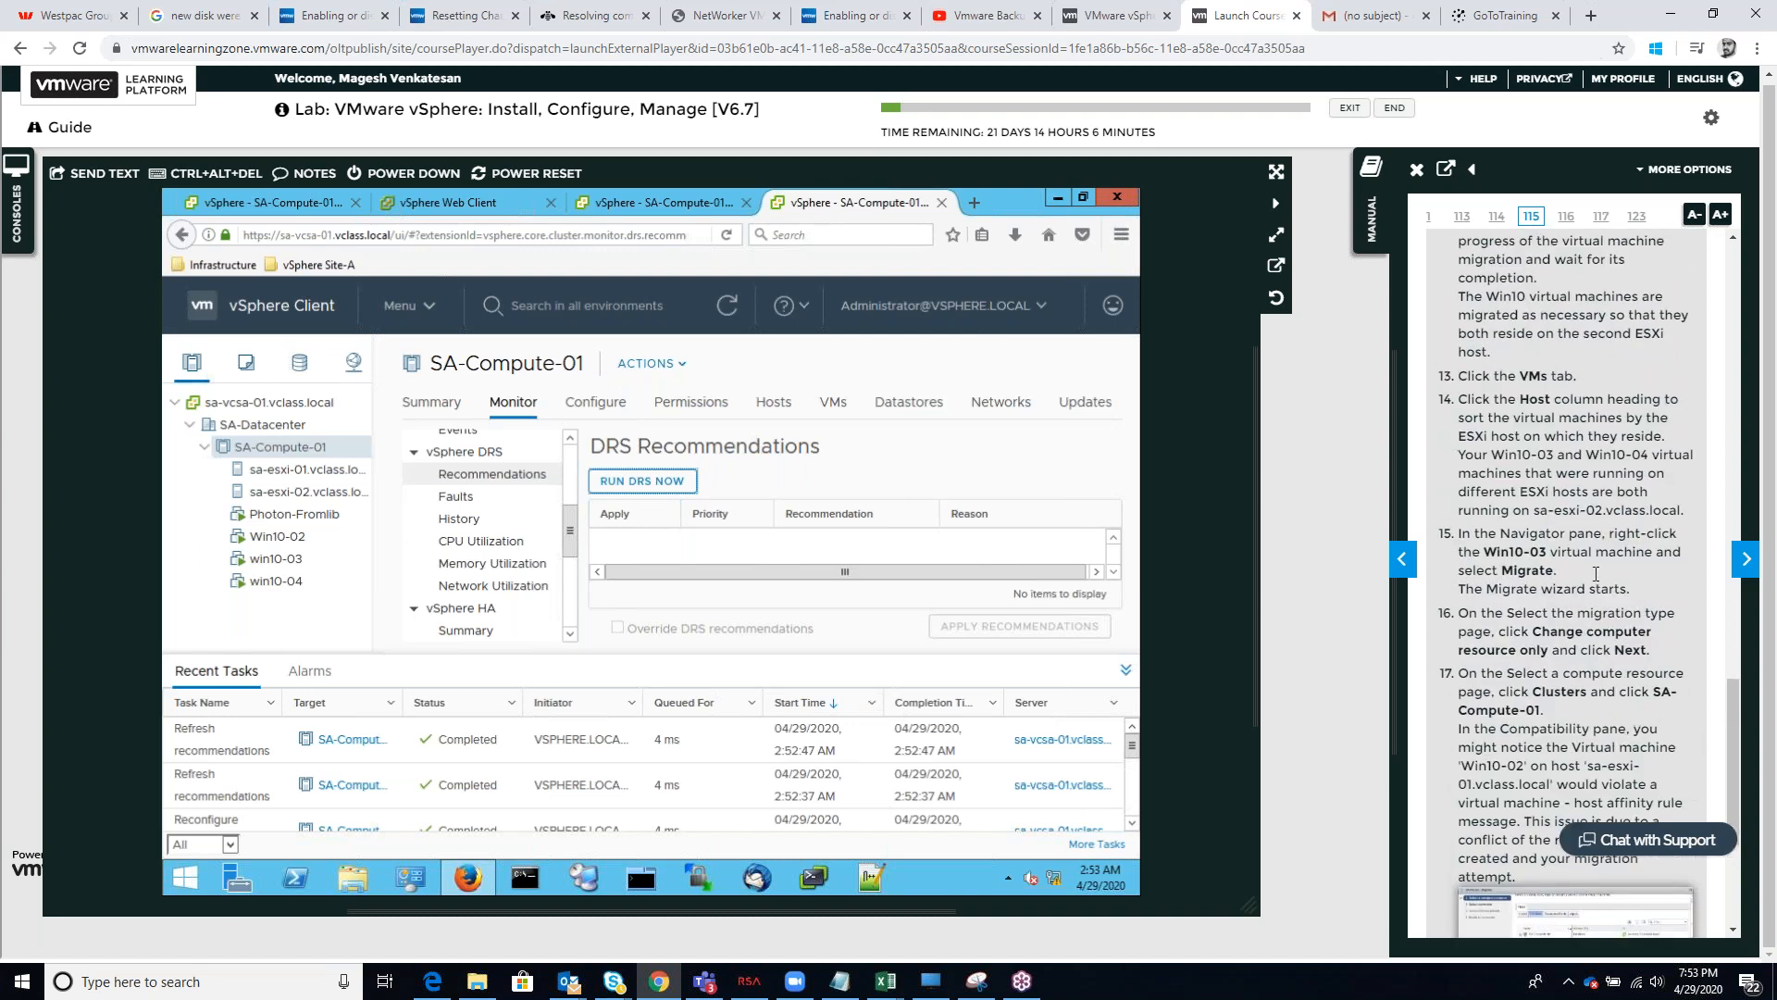
scroll(1560, 487, up, 2)
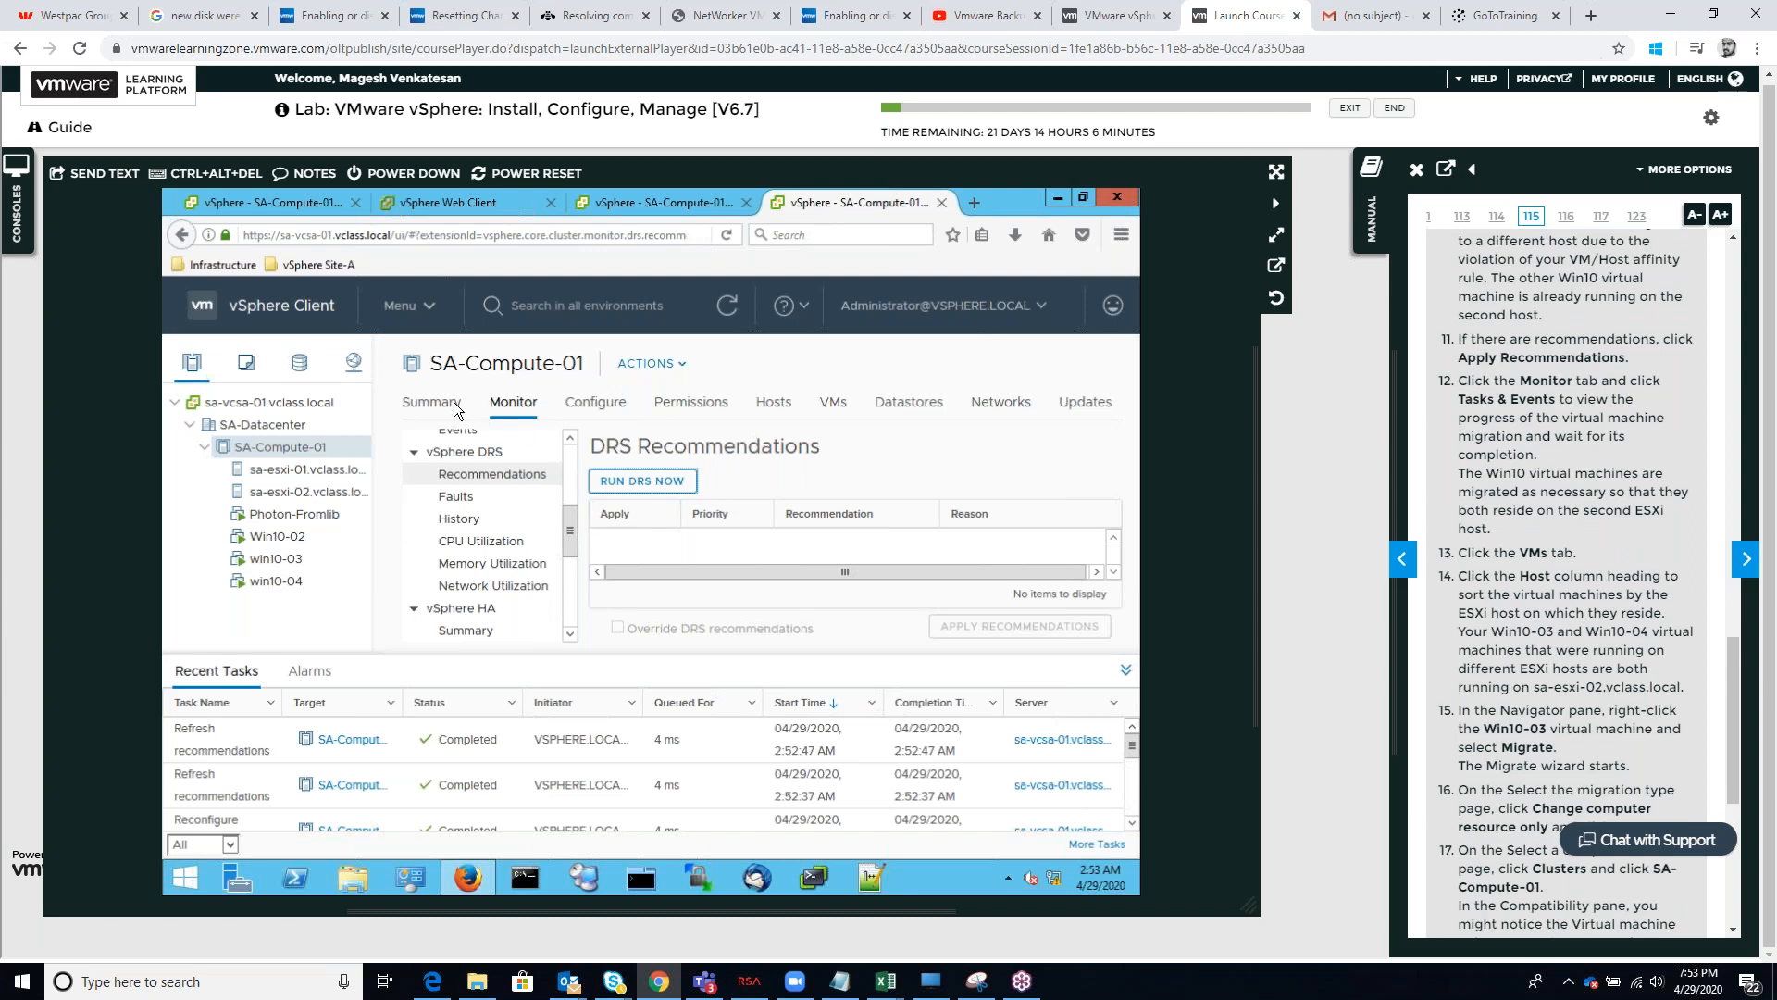
Review SA-Compute-01's task list with a wider Task Name column, and display the cluster's hosts
click(509, 405)
scroll(495, 601, up, 3)
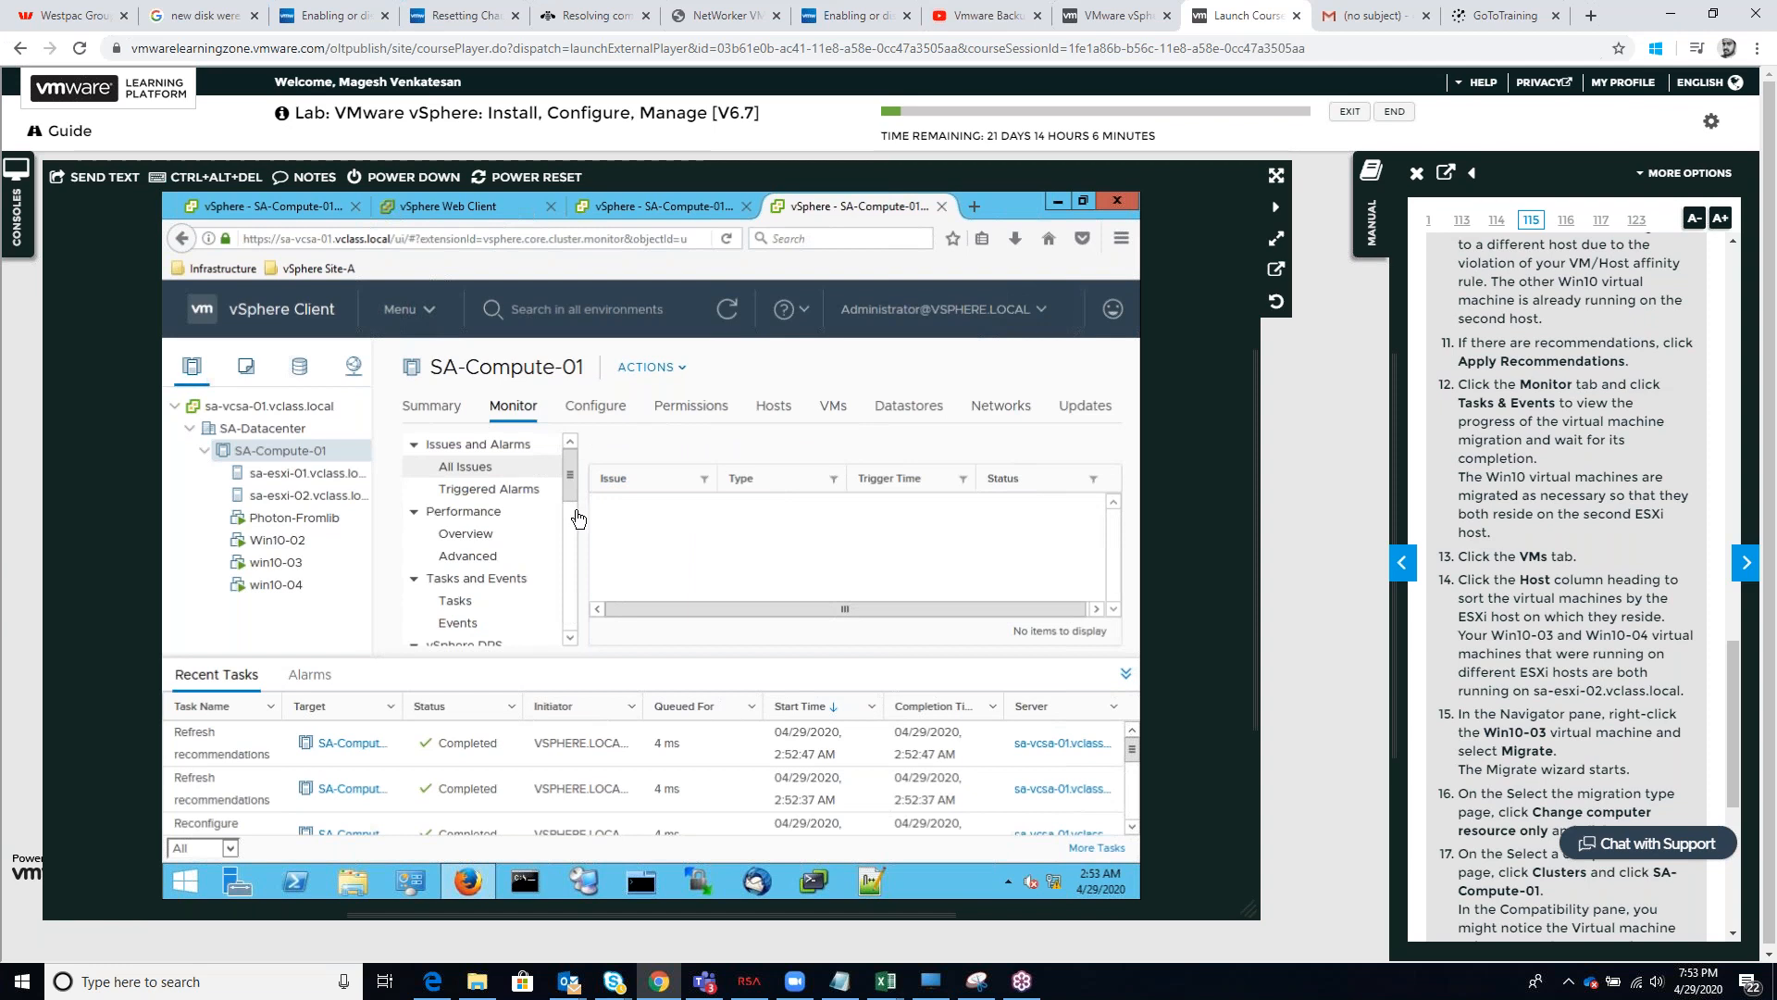
click(456, 600)
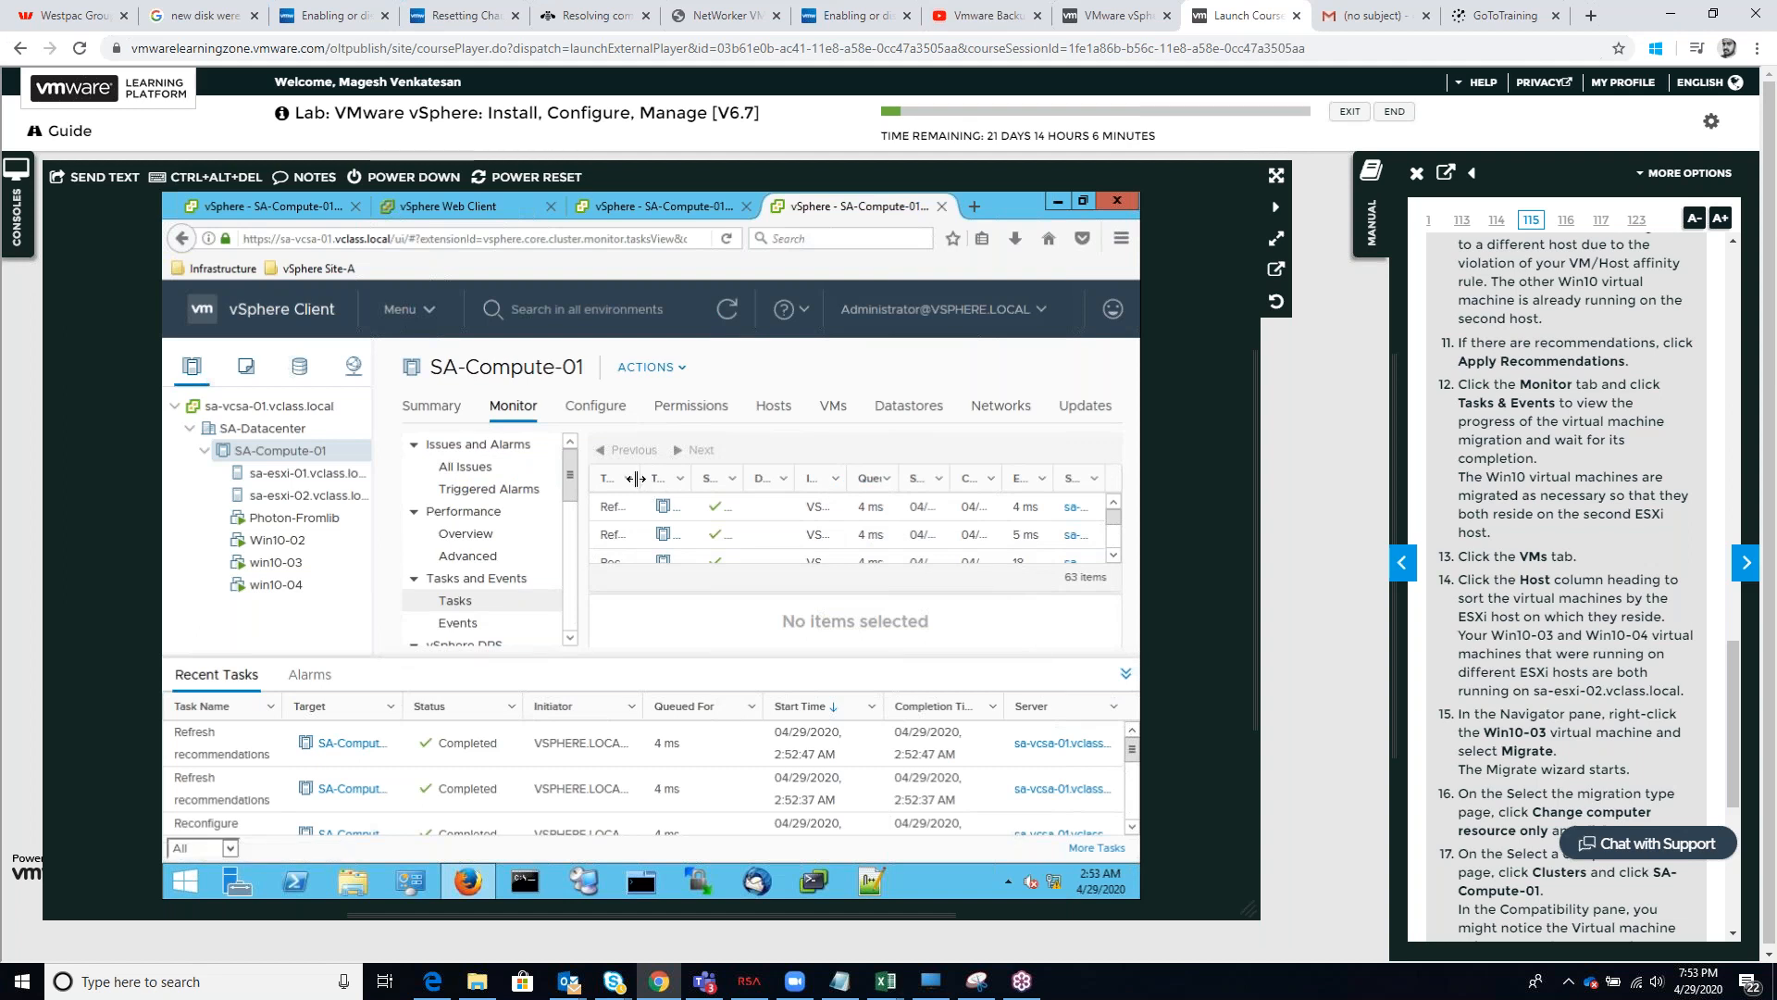
drag(622, 479, 651, 484)
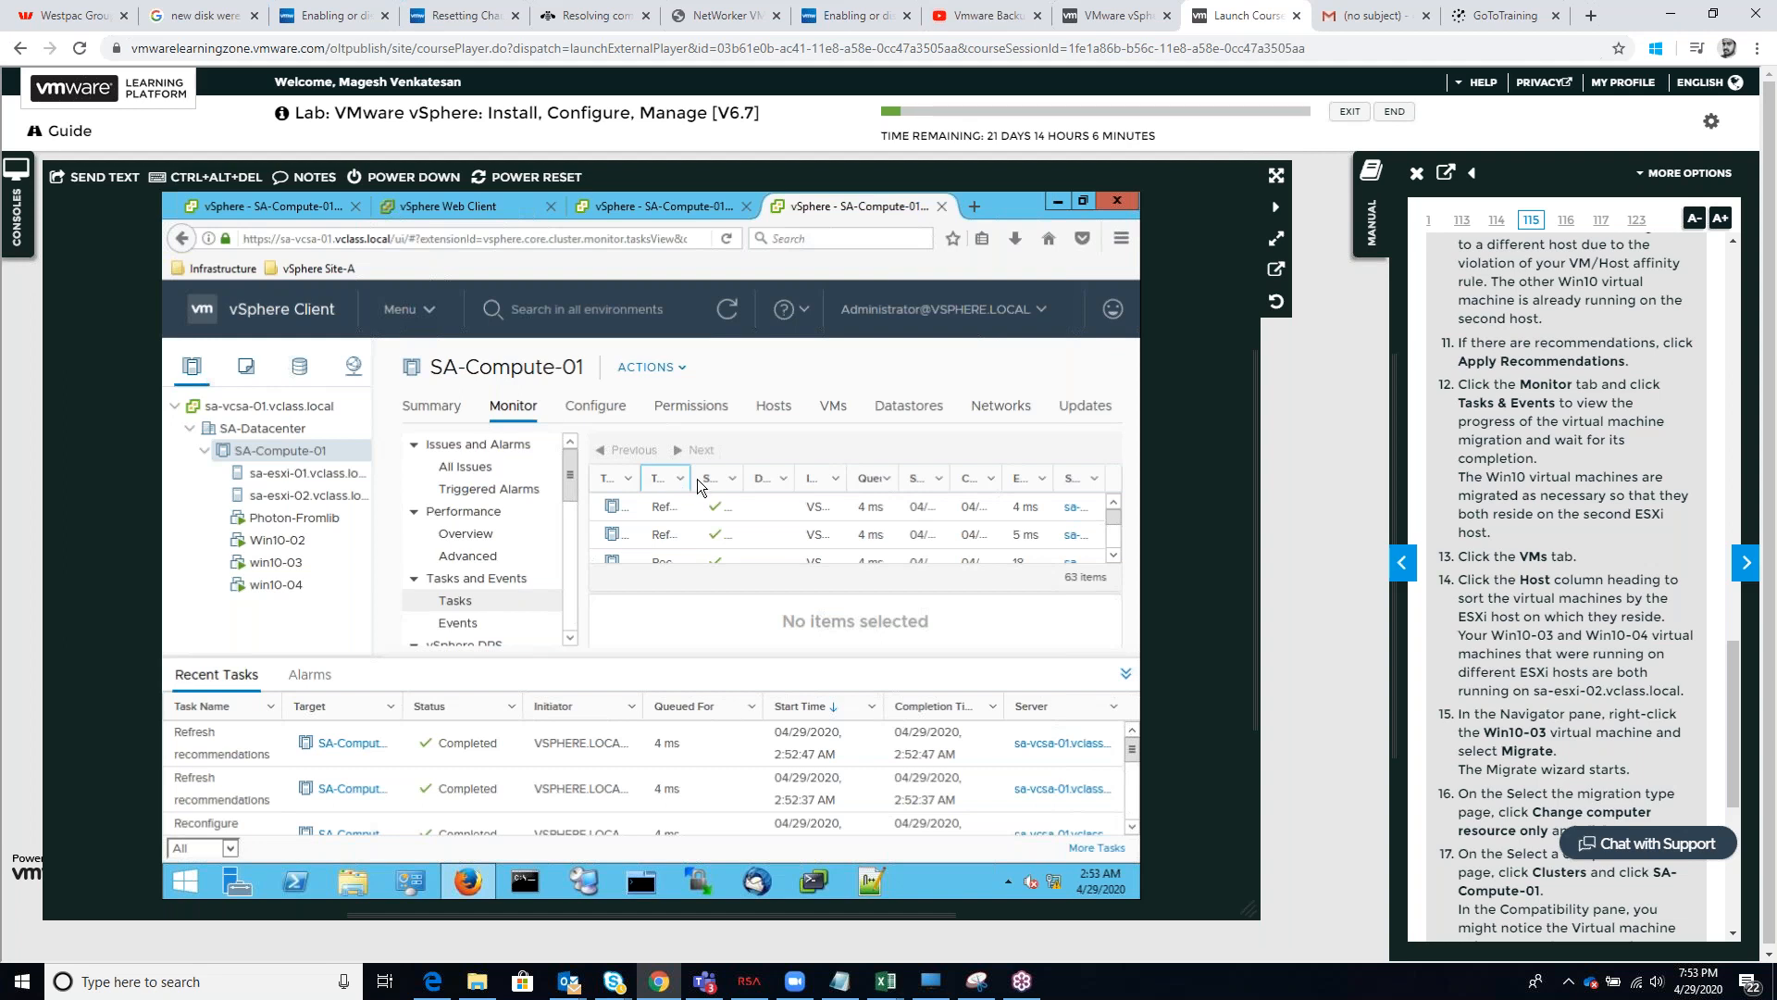
drag(691, 477, 777, 476)
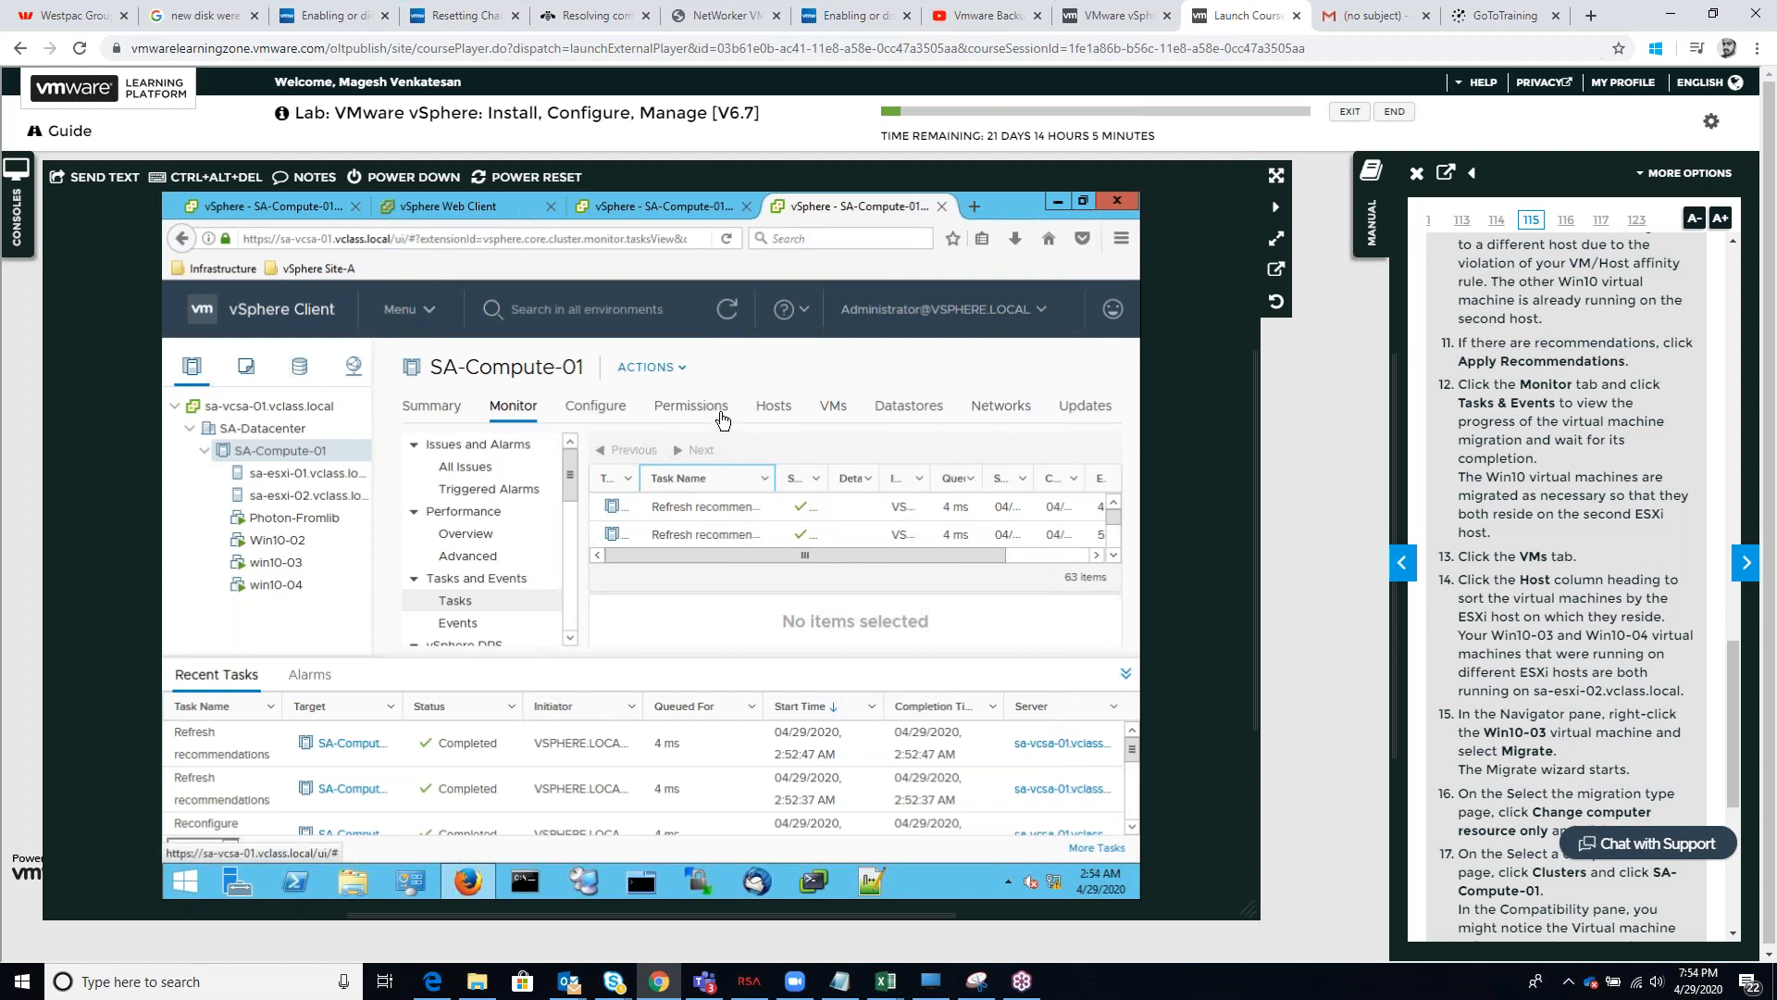
click(774, 405)
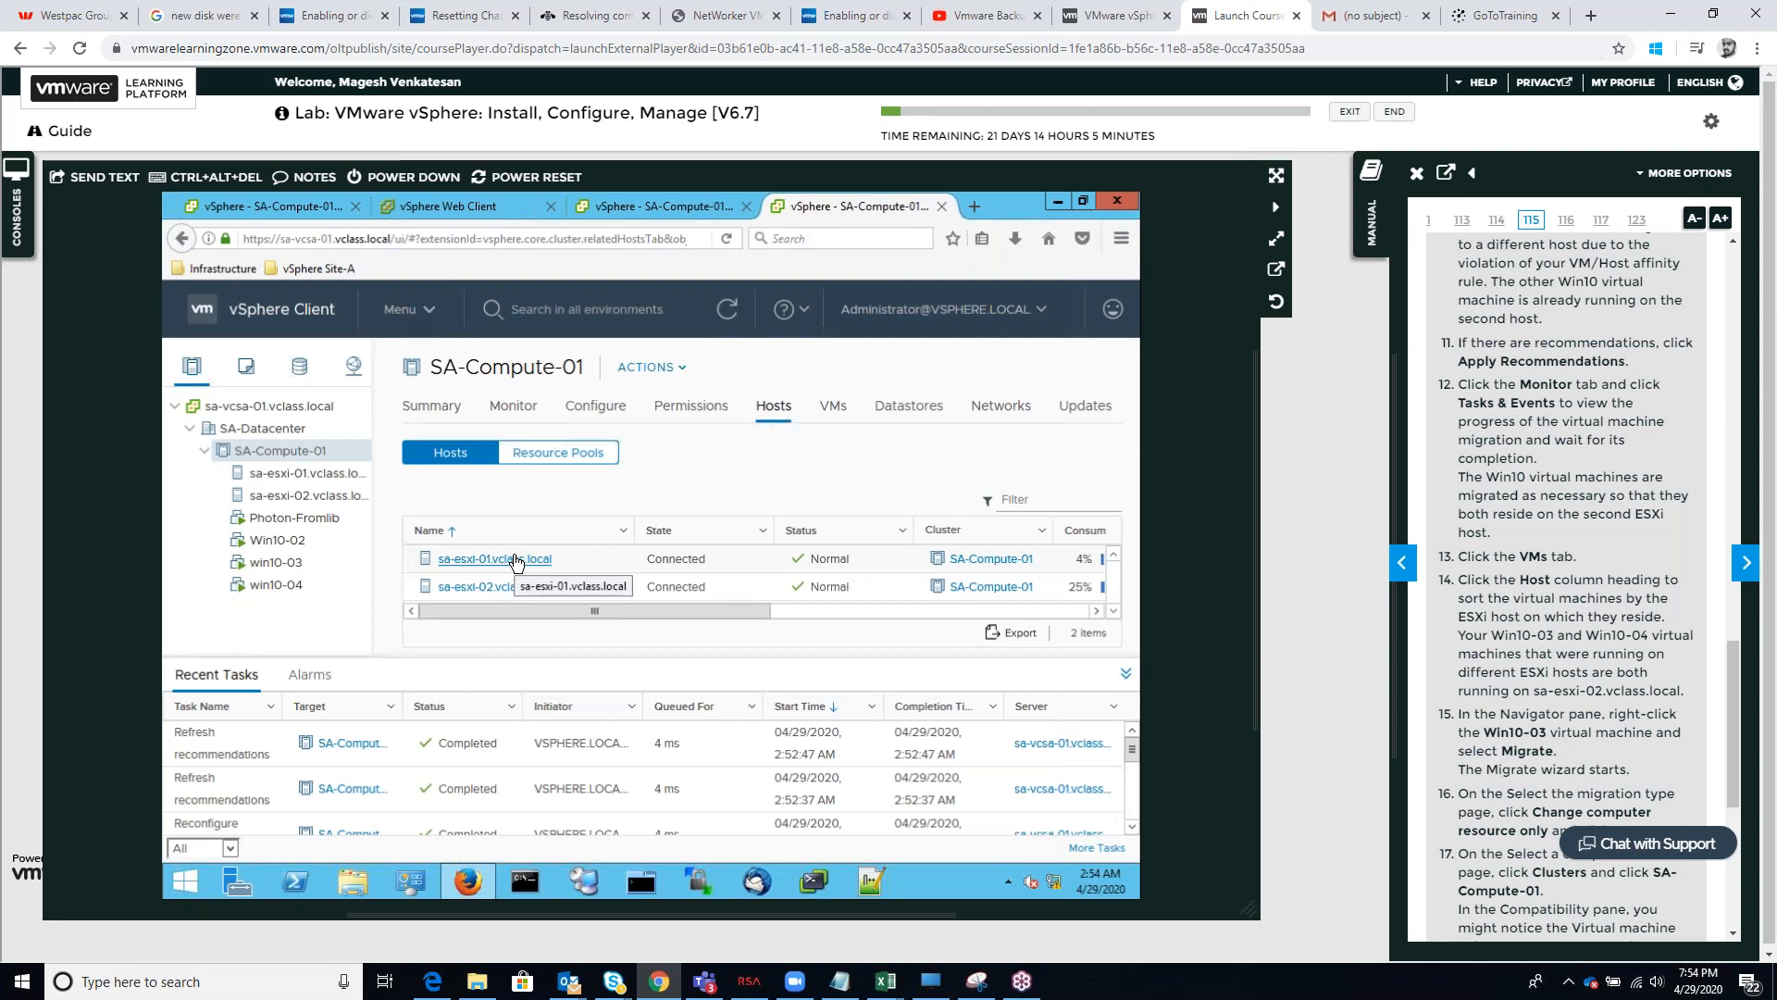
Check the compatibility of migrating win10-03's compute resource only to the SA-Compute-01 cluster, and cancel the migration
right_click(283, 567)
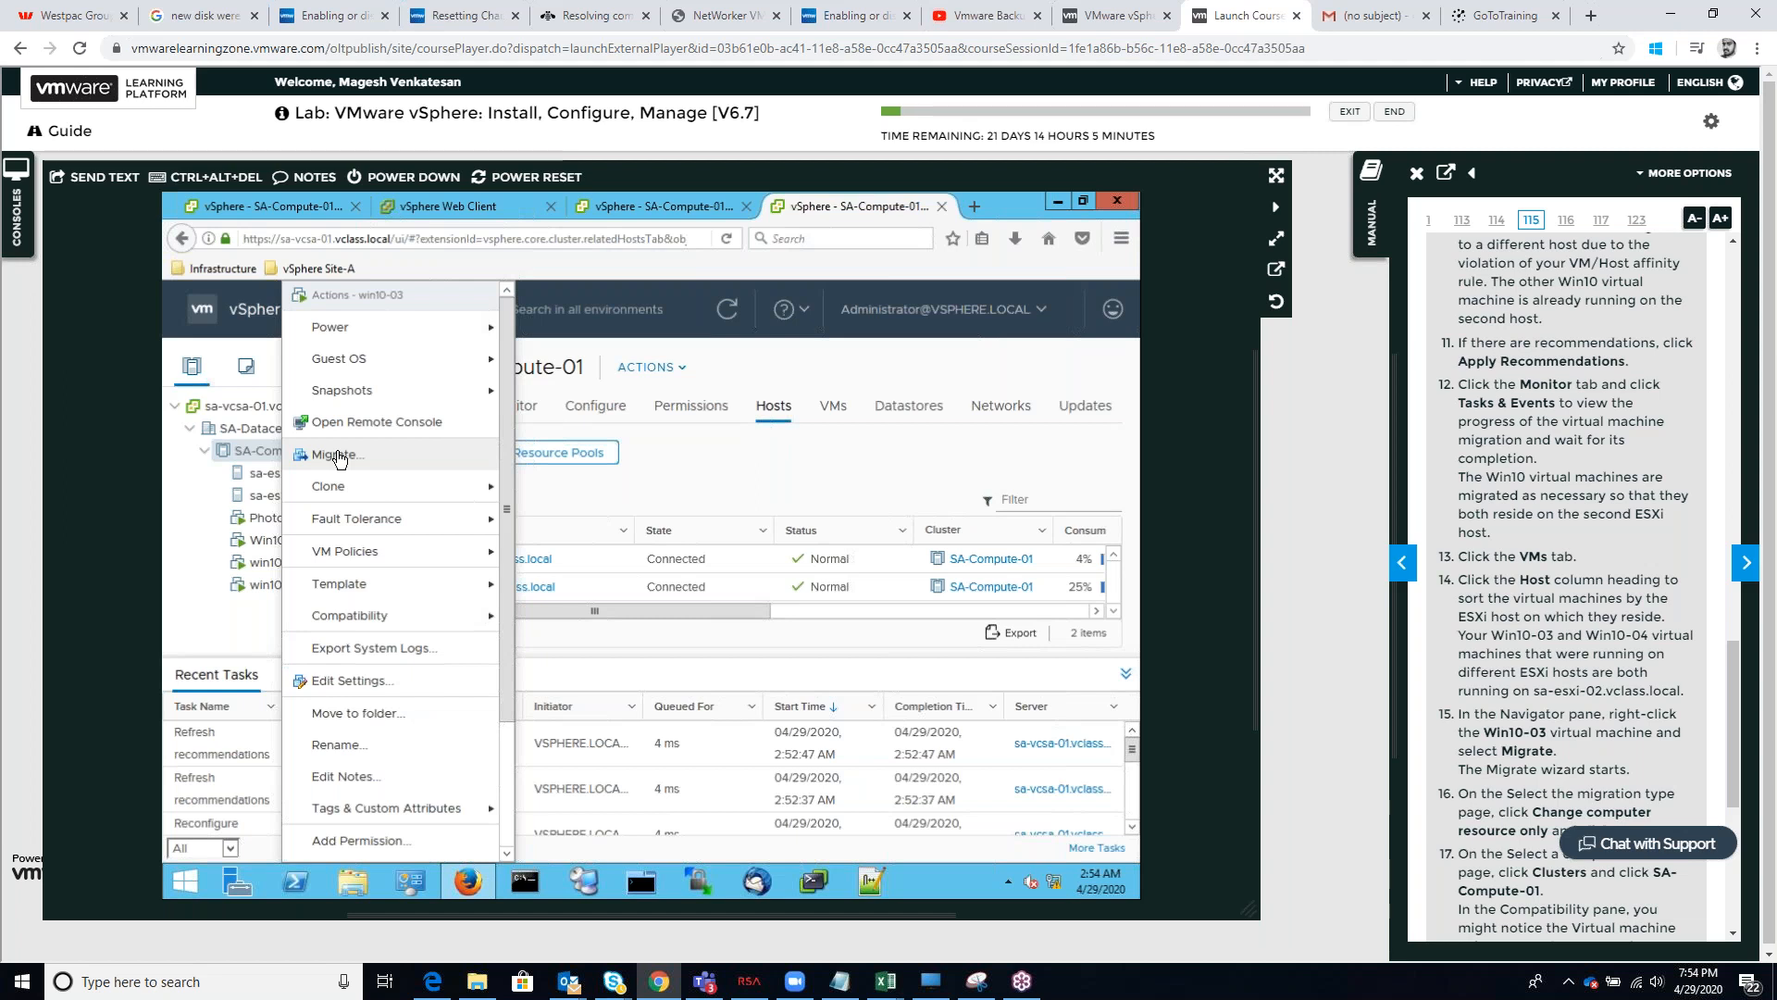
click(339, 456)
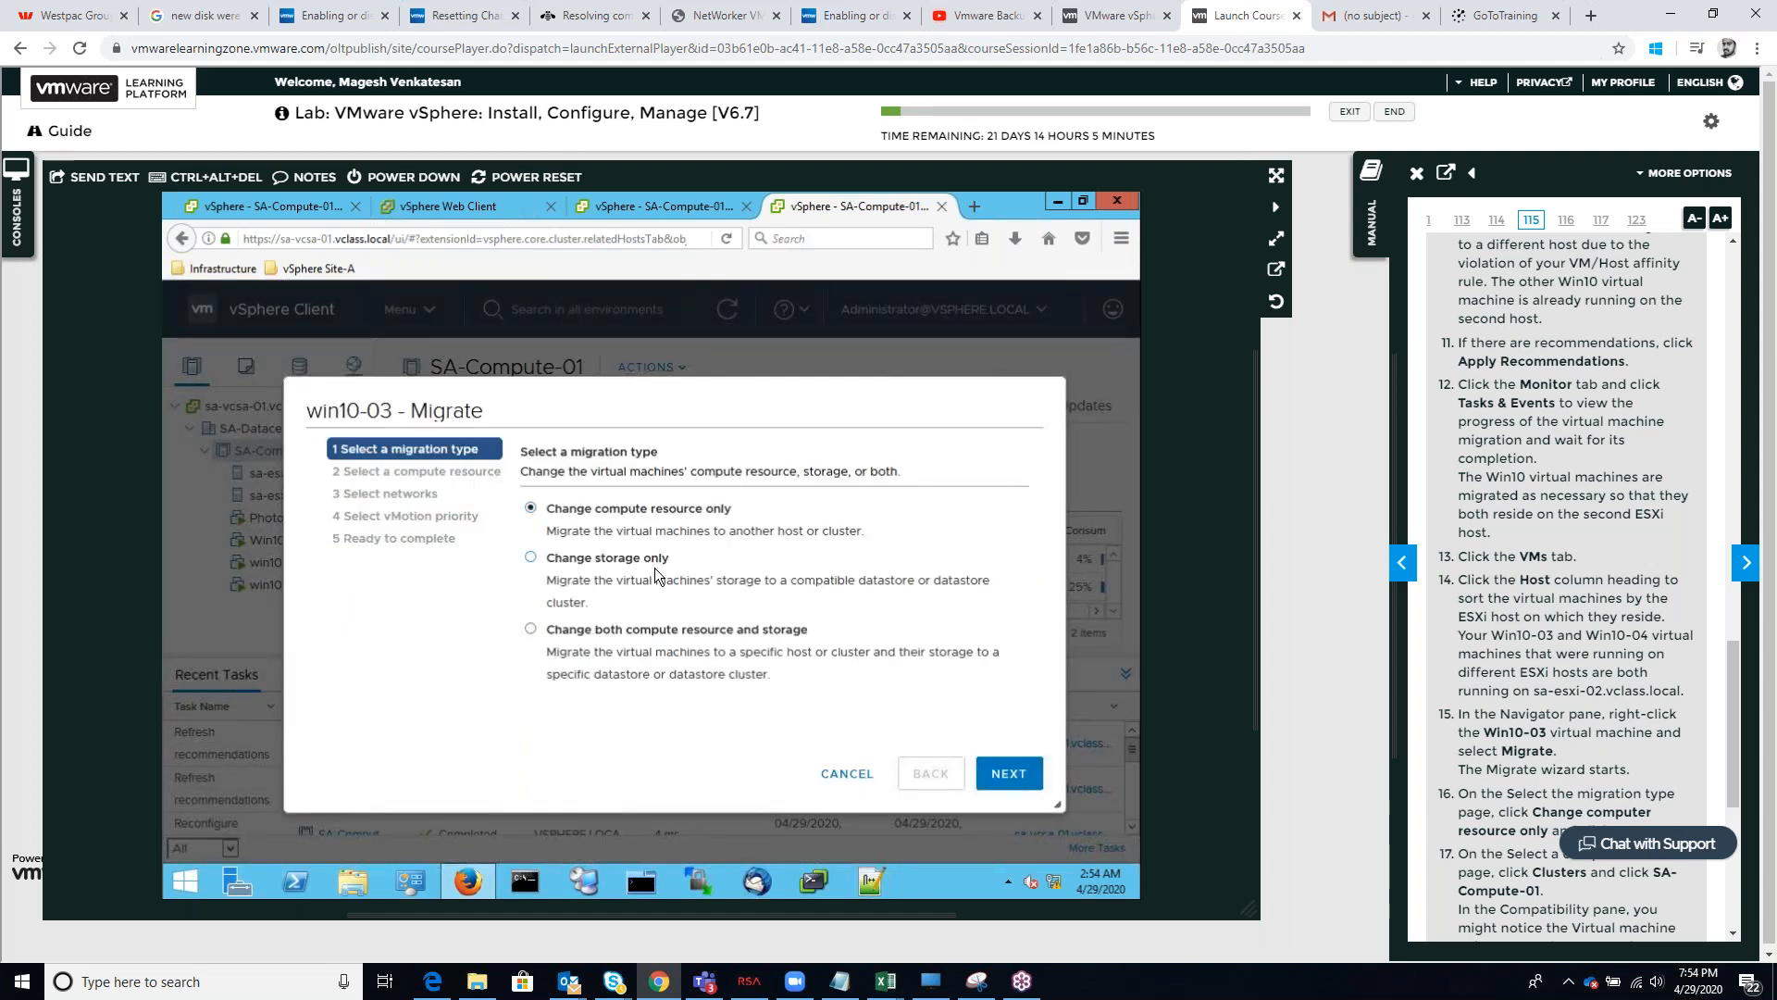
scroll(1493, 750, down, 1)
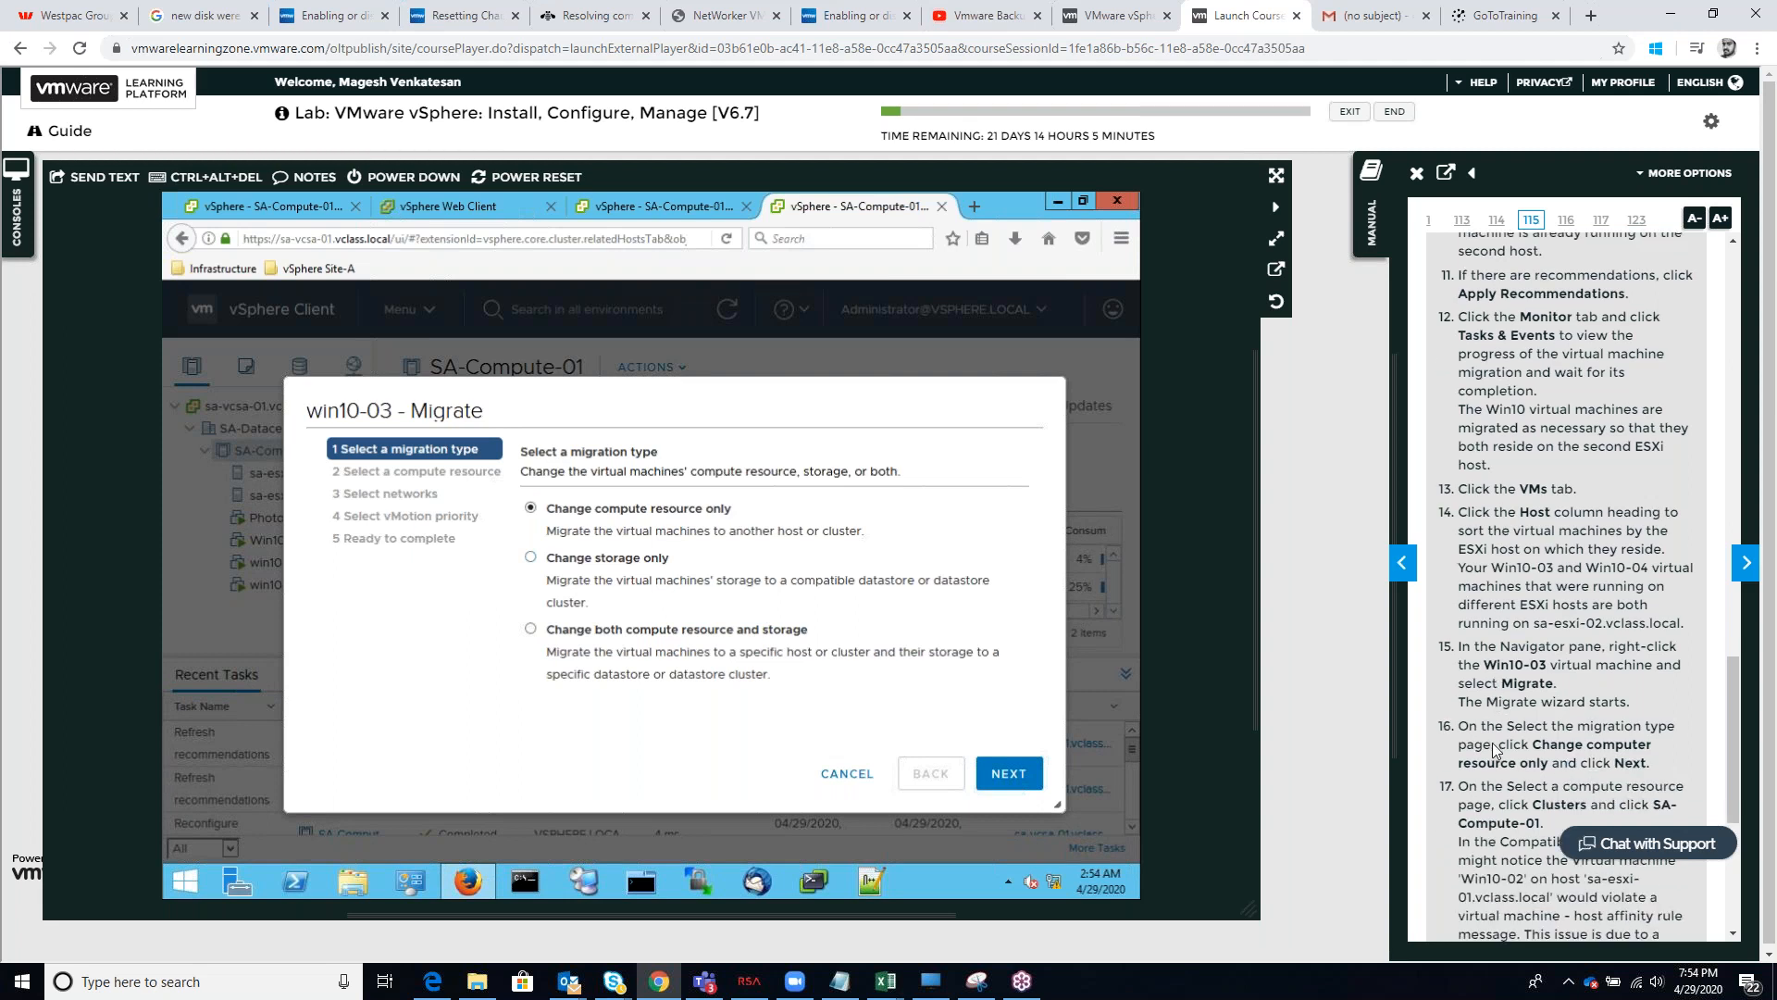
scroll(1493, 750, down, 2)
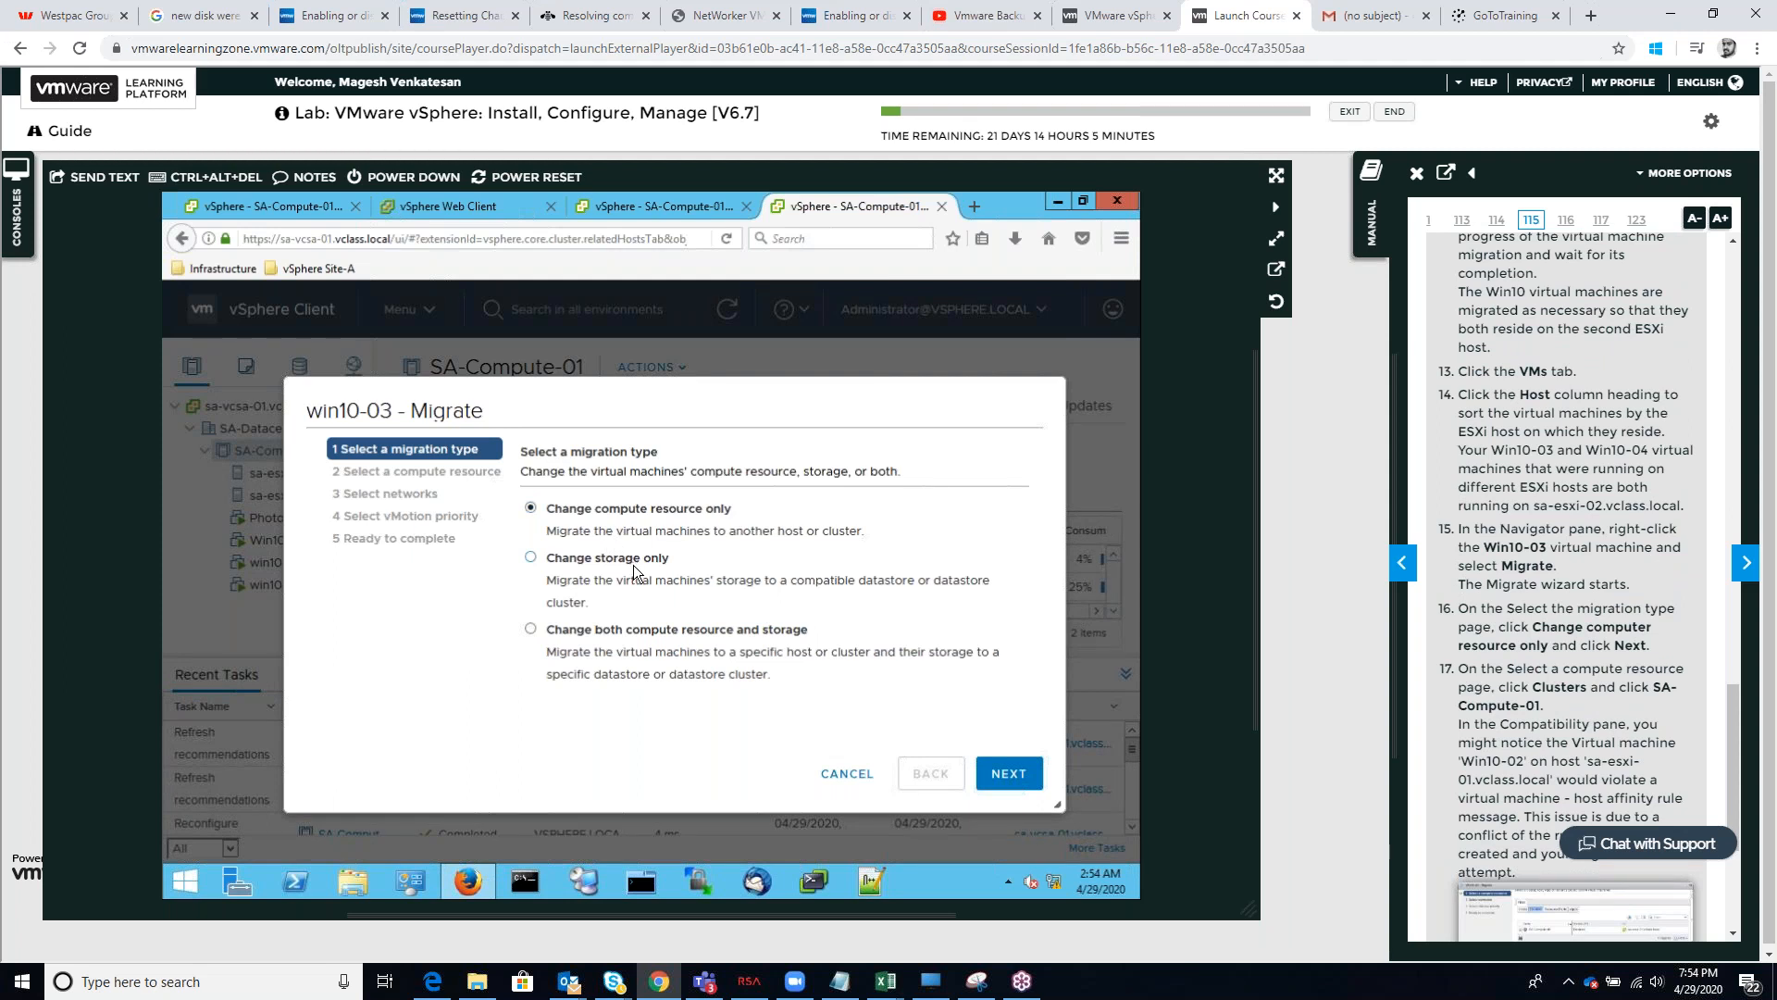
scroll(633, 565, down, 1)
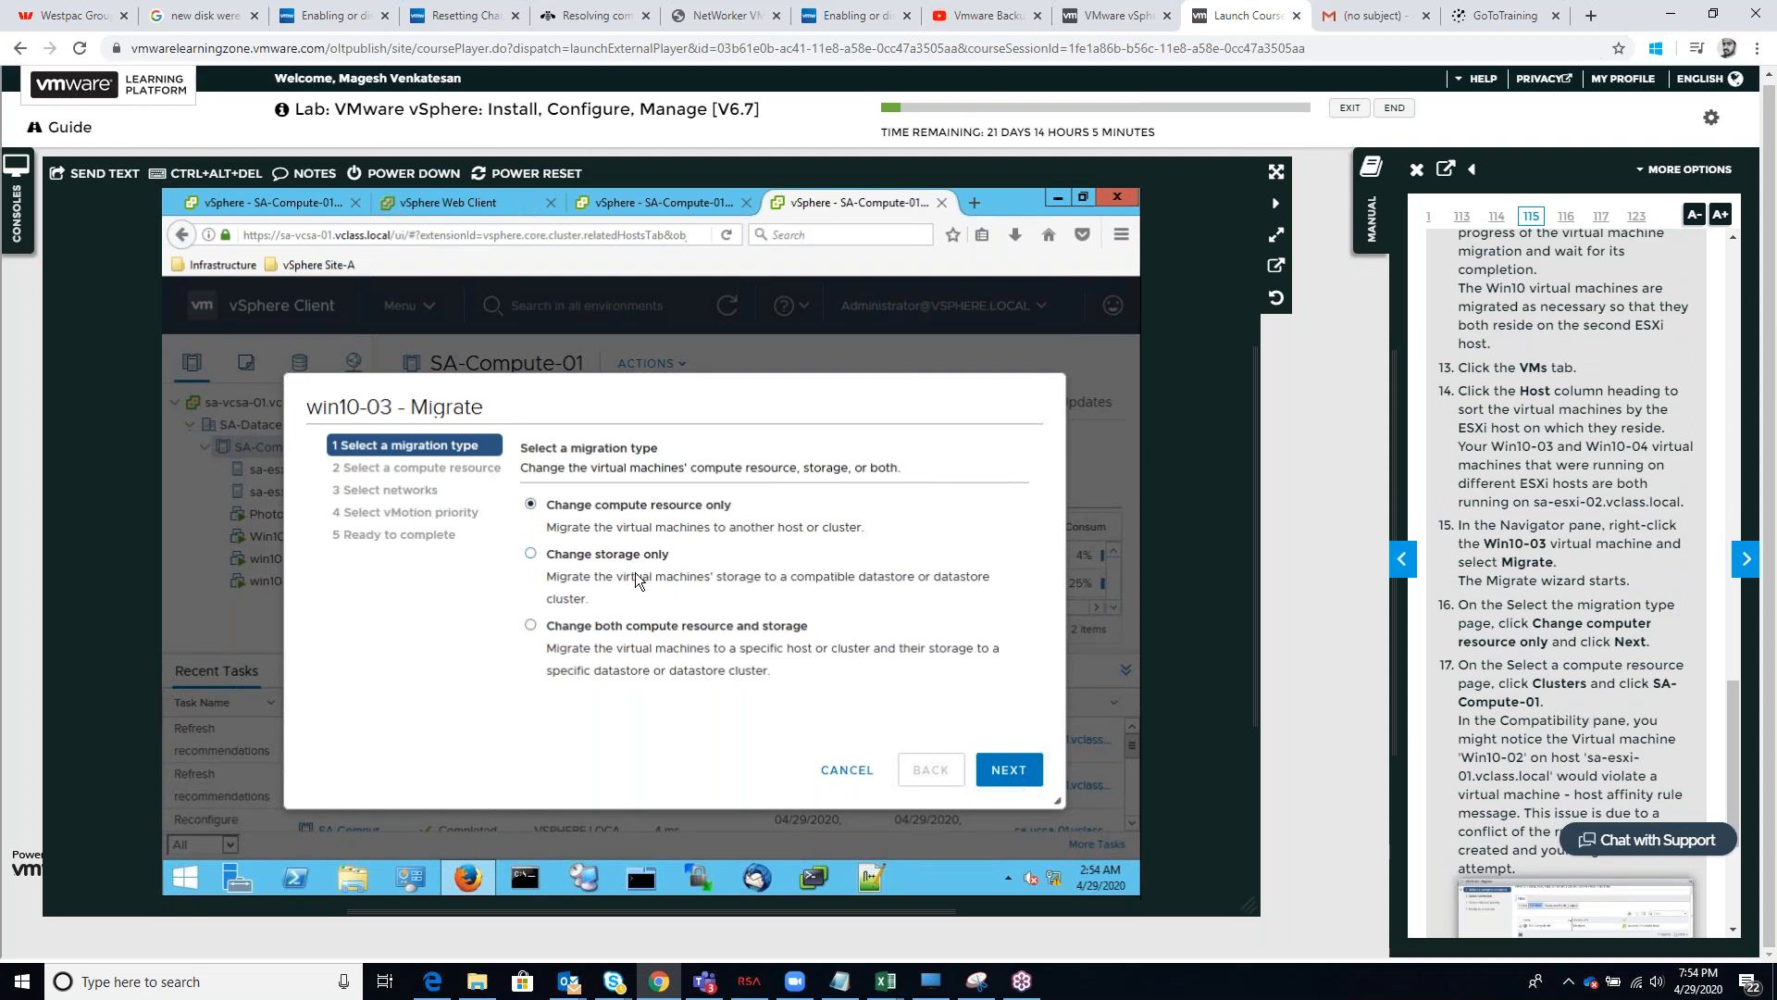
click(983, 757)
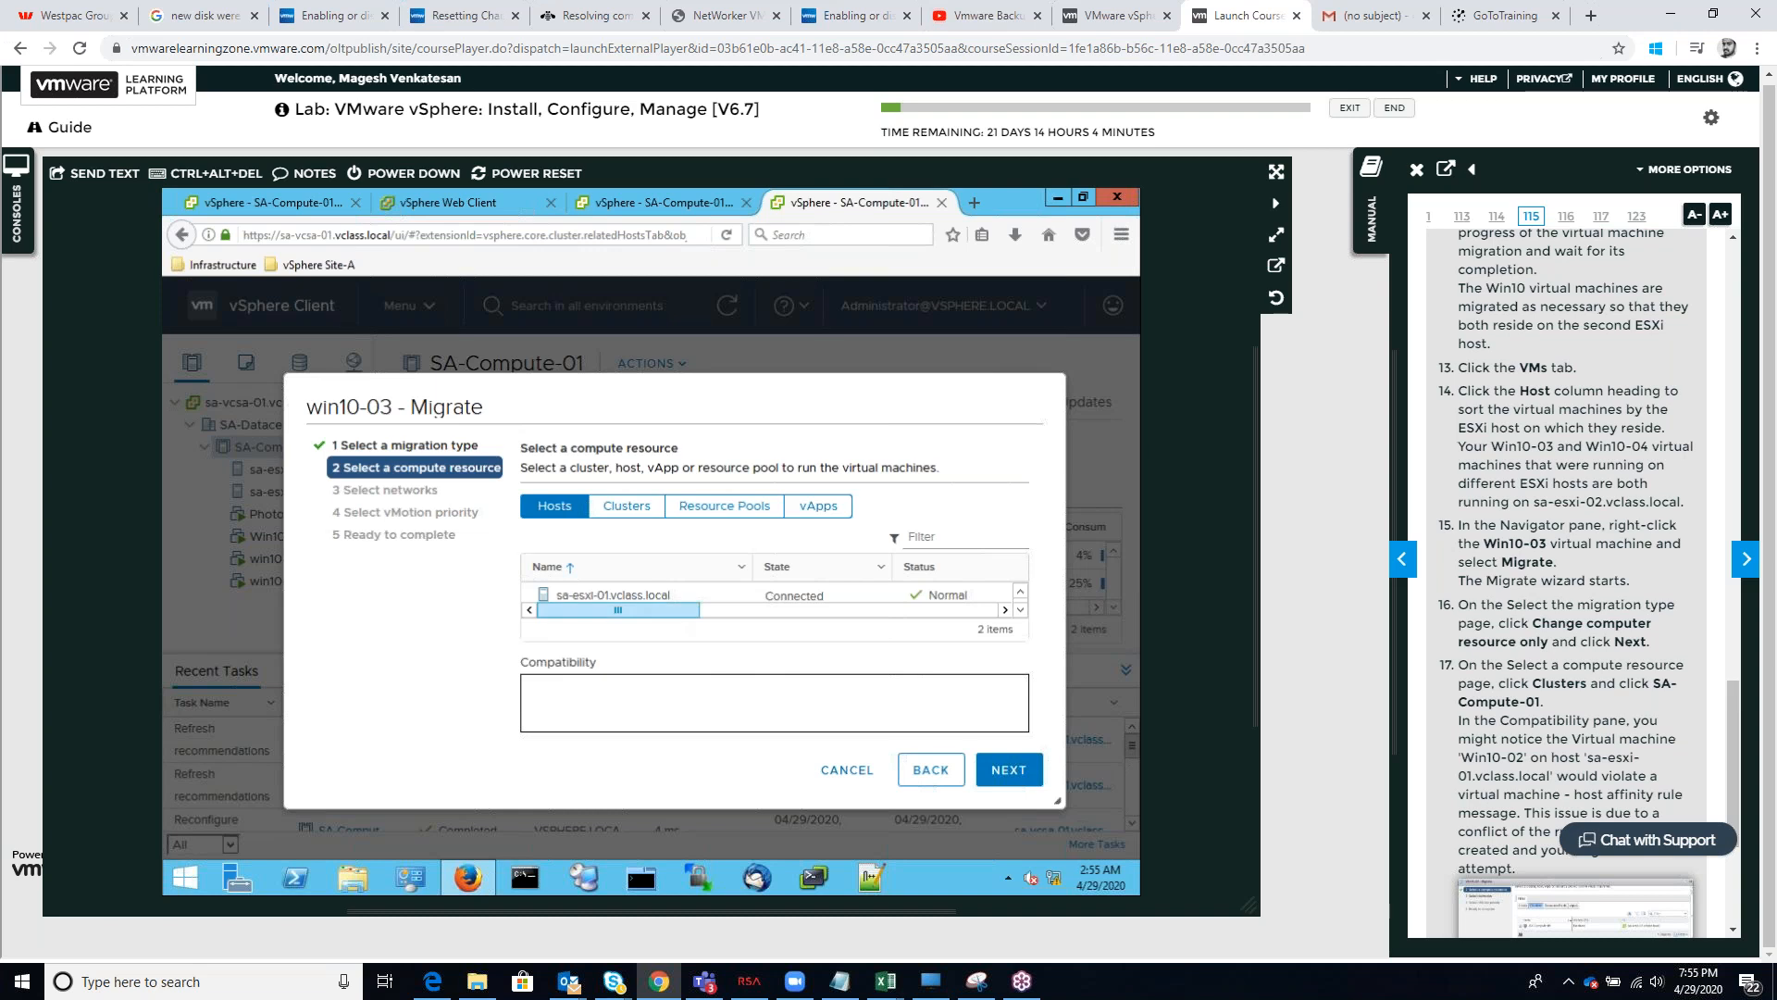
click(627, 509)
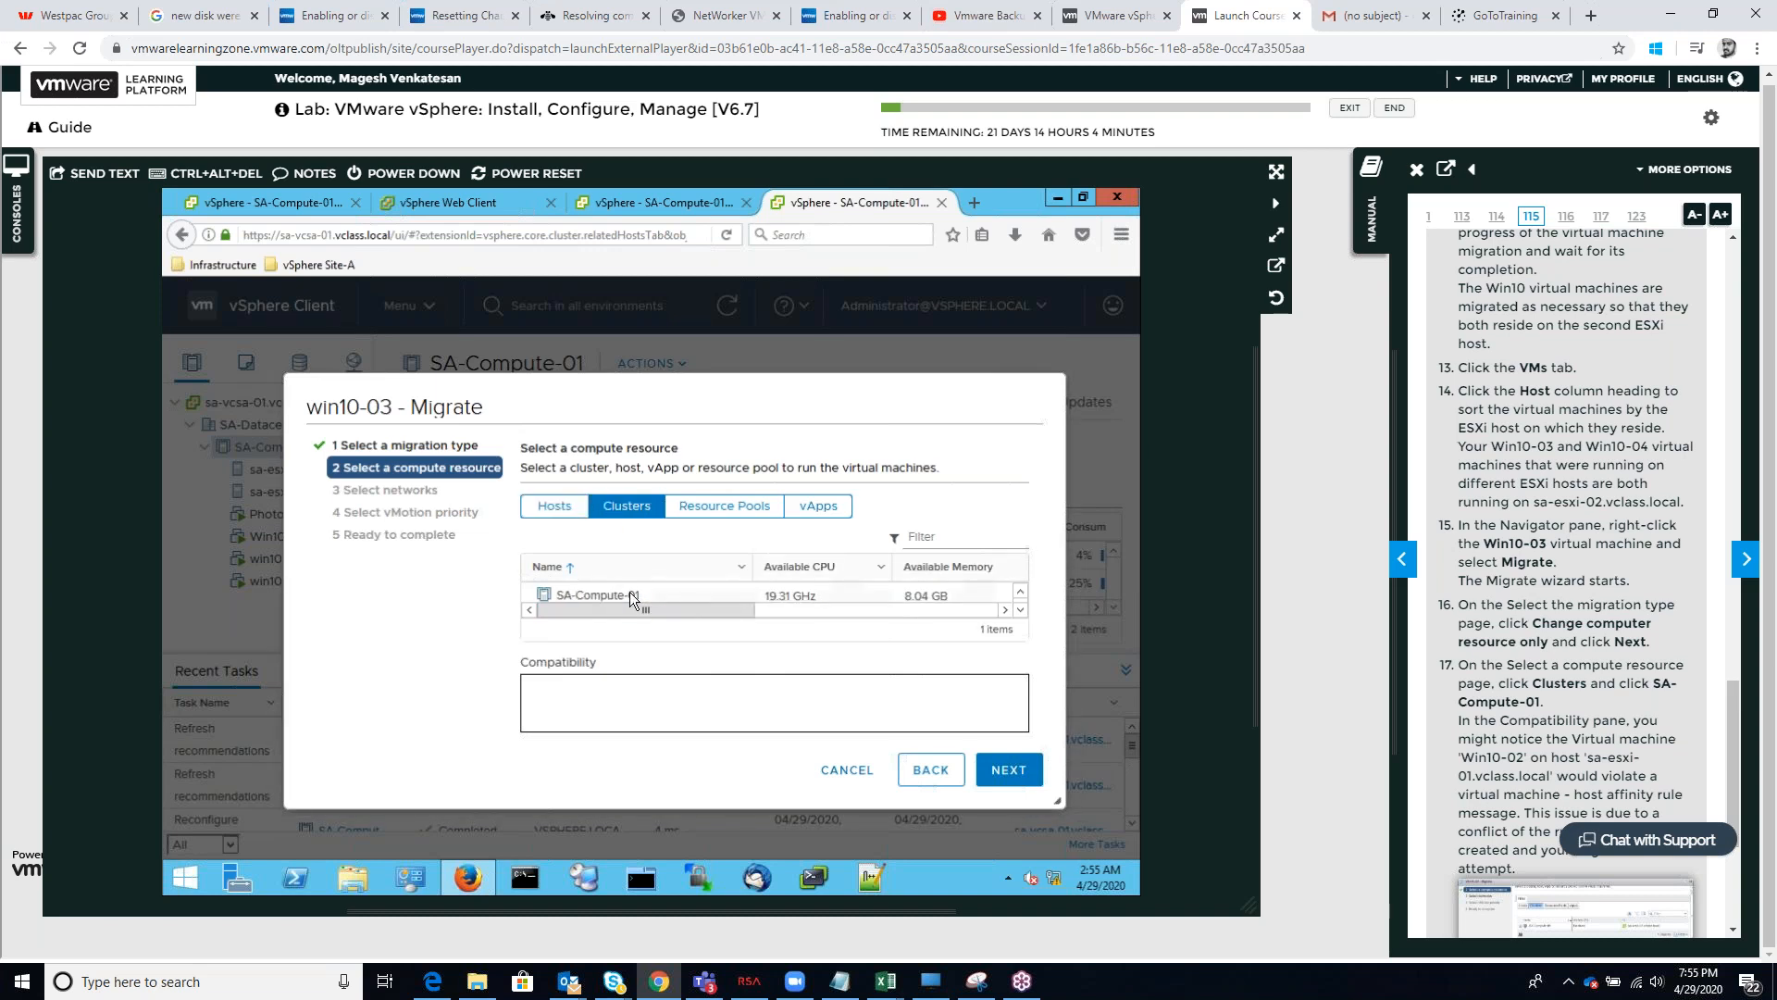
click(631, 597)
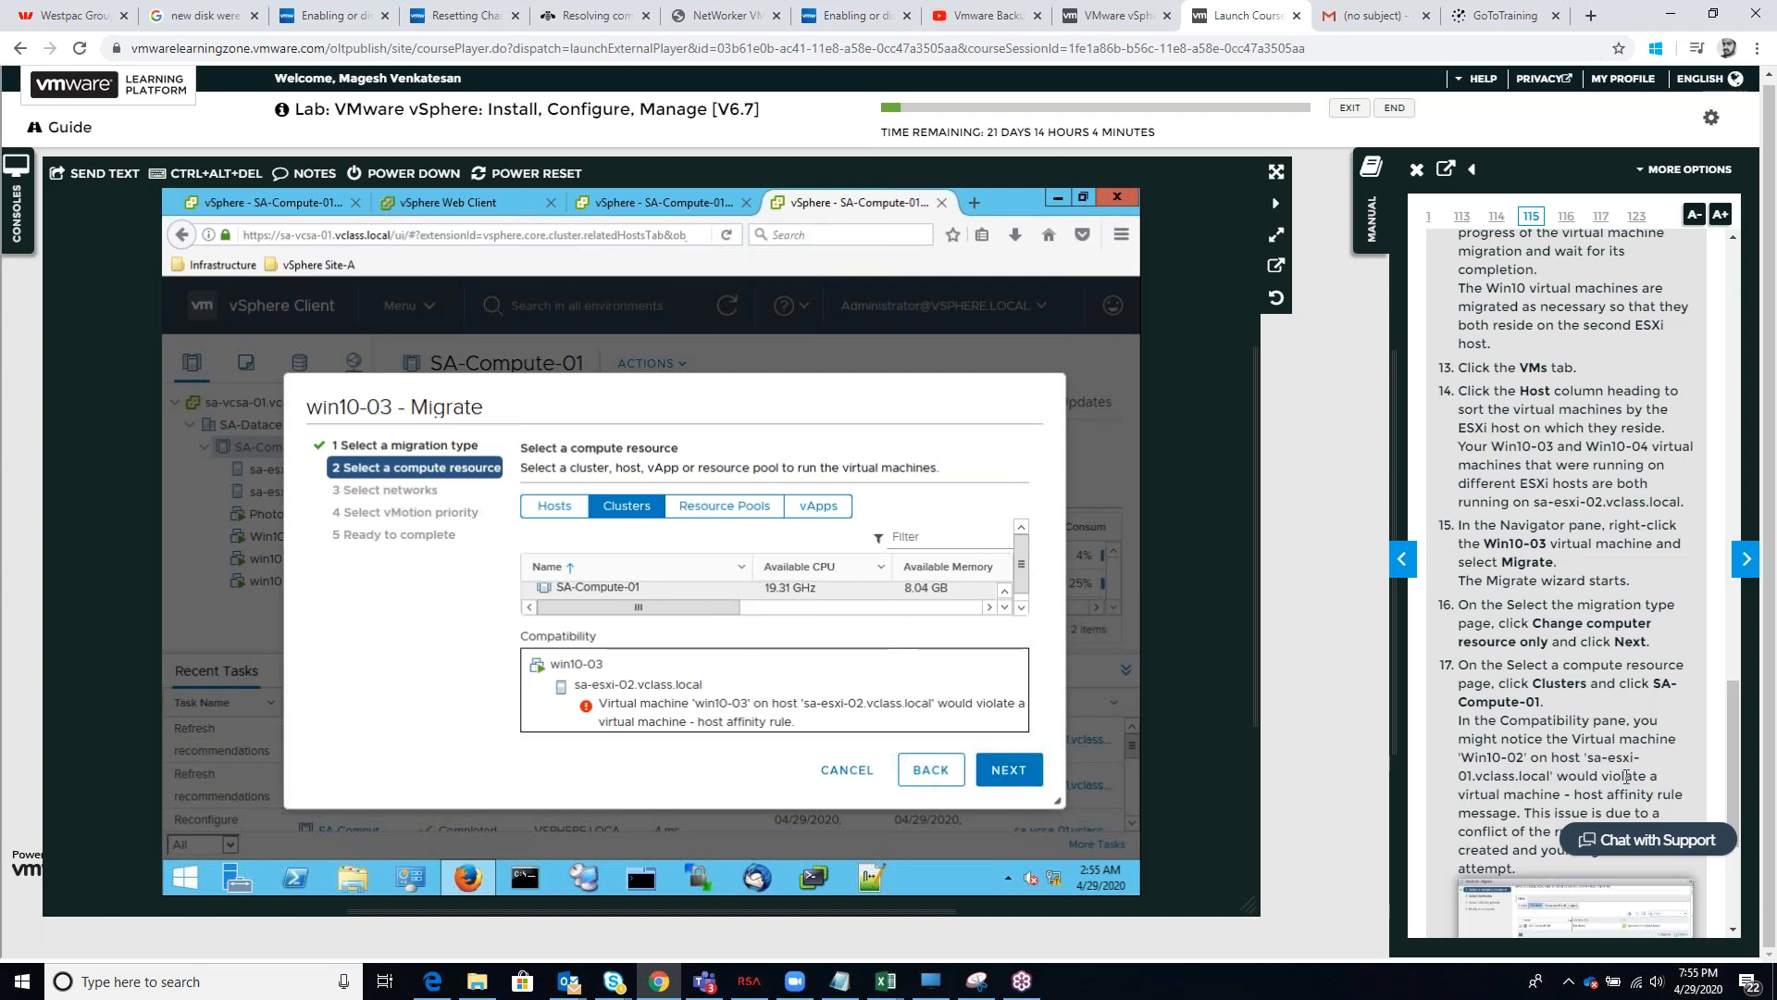
scroll(1612, 776, down, 3)
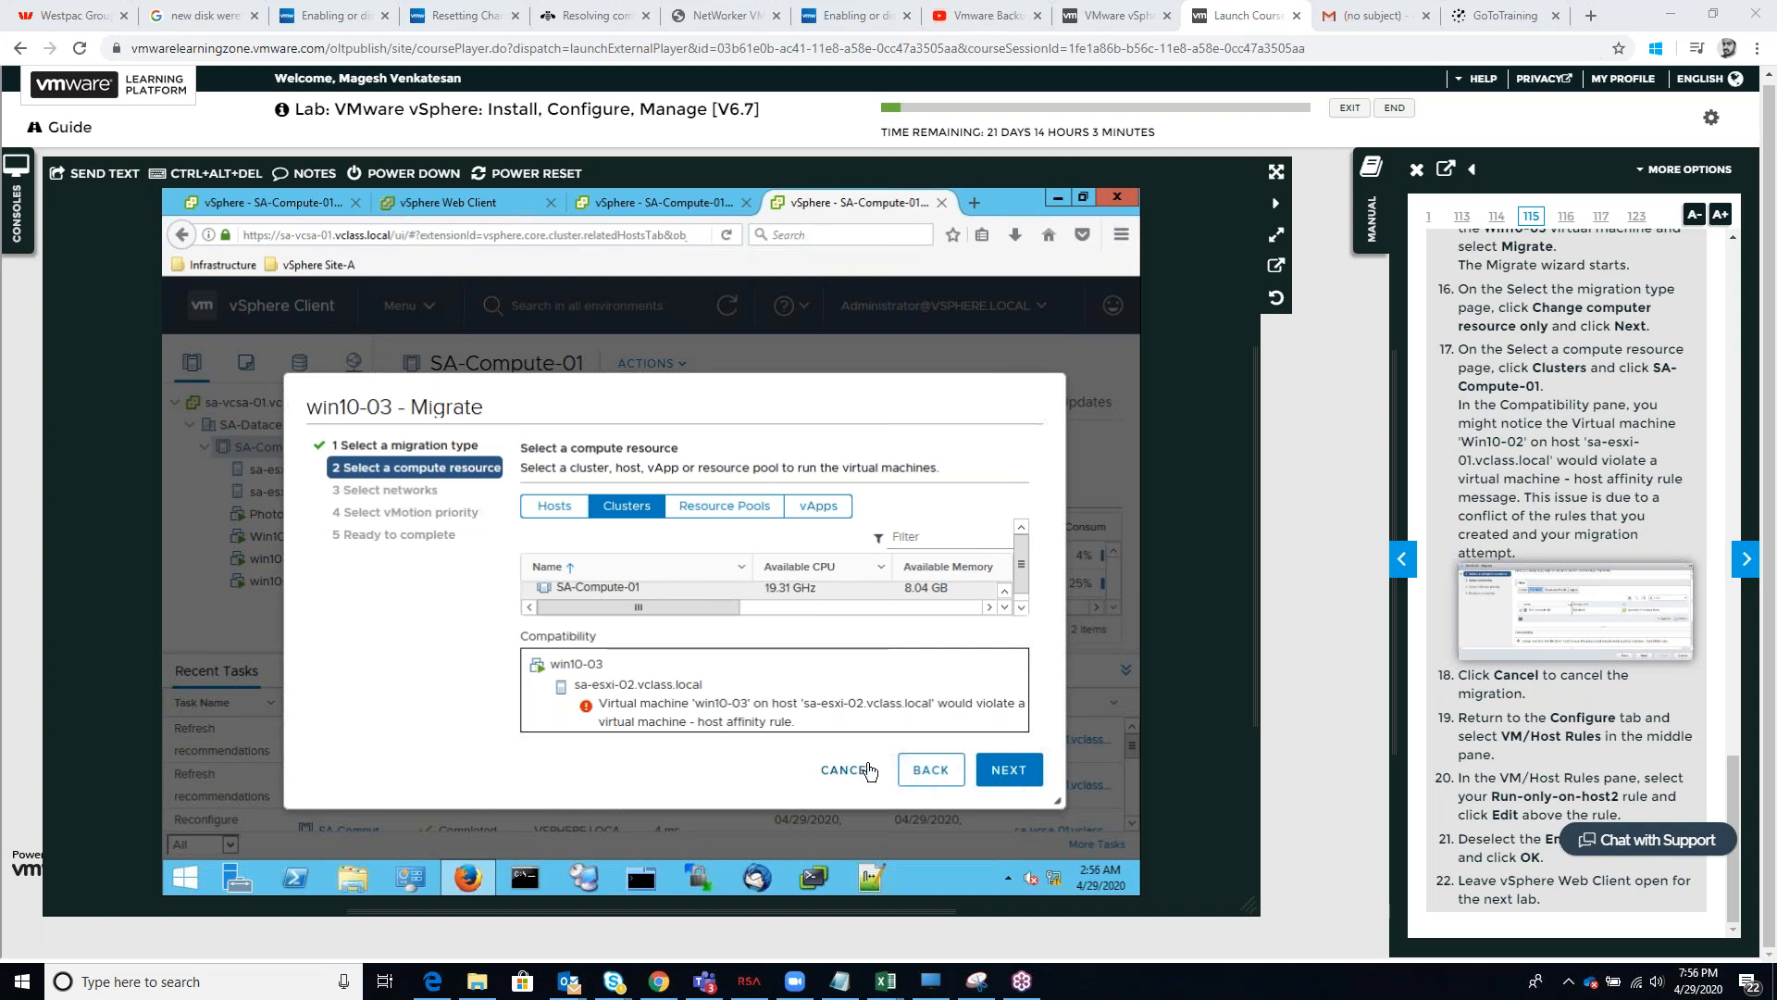
click(877, 763)
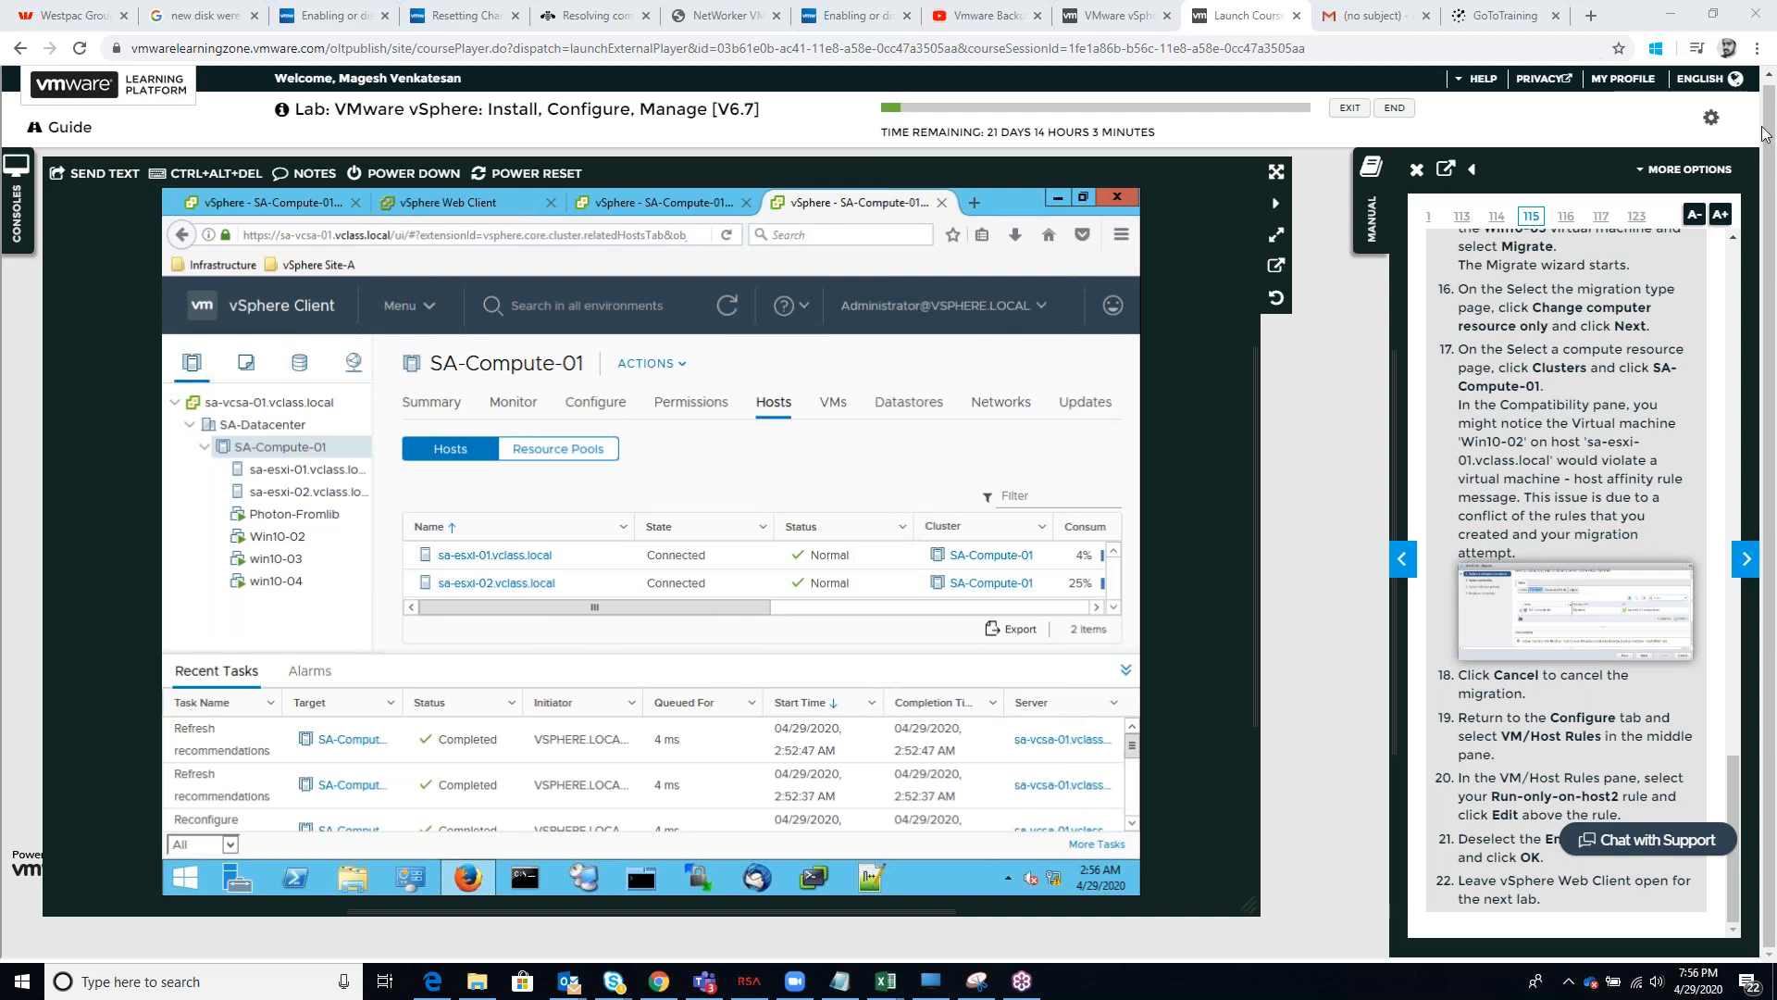
Open the VMware vSphere: Install, Configure, Manage [V6.7] On Demand Content course from the Learning Zone dashboard and pause its video
click(1118, 16)
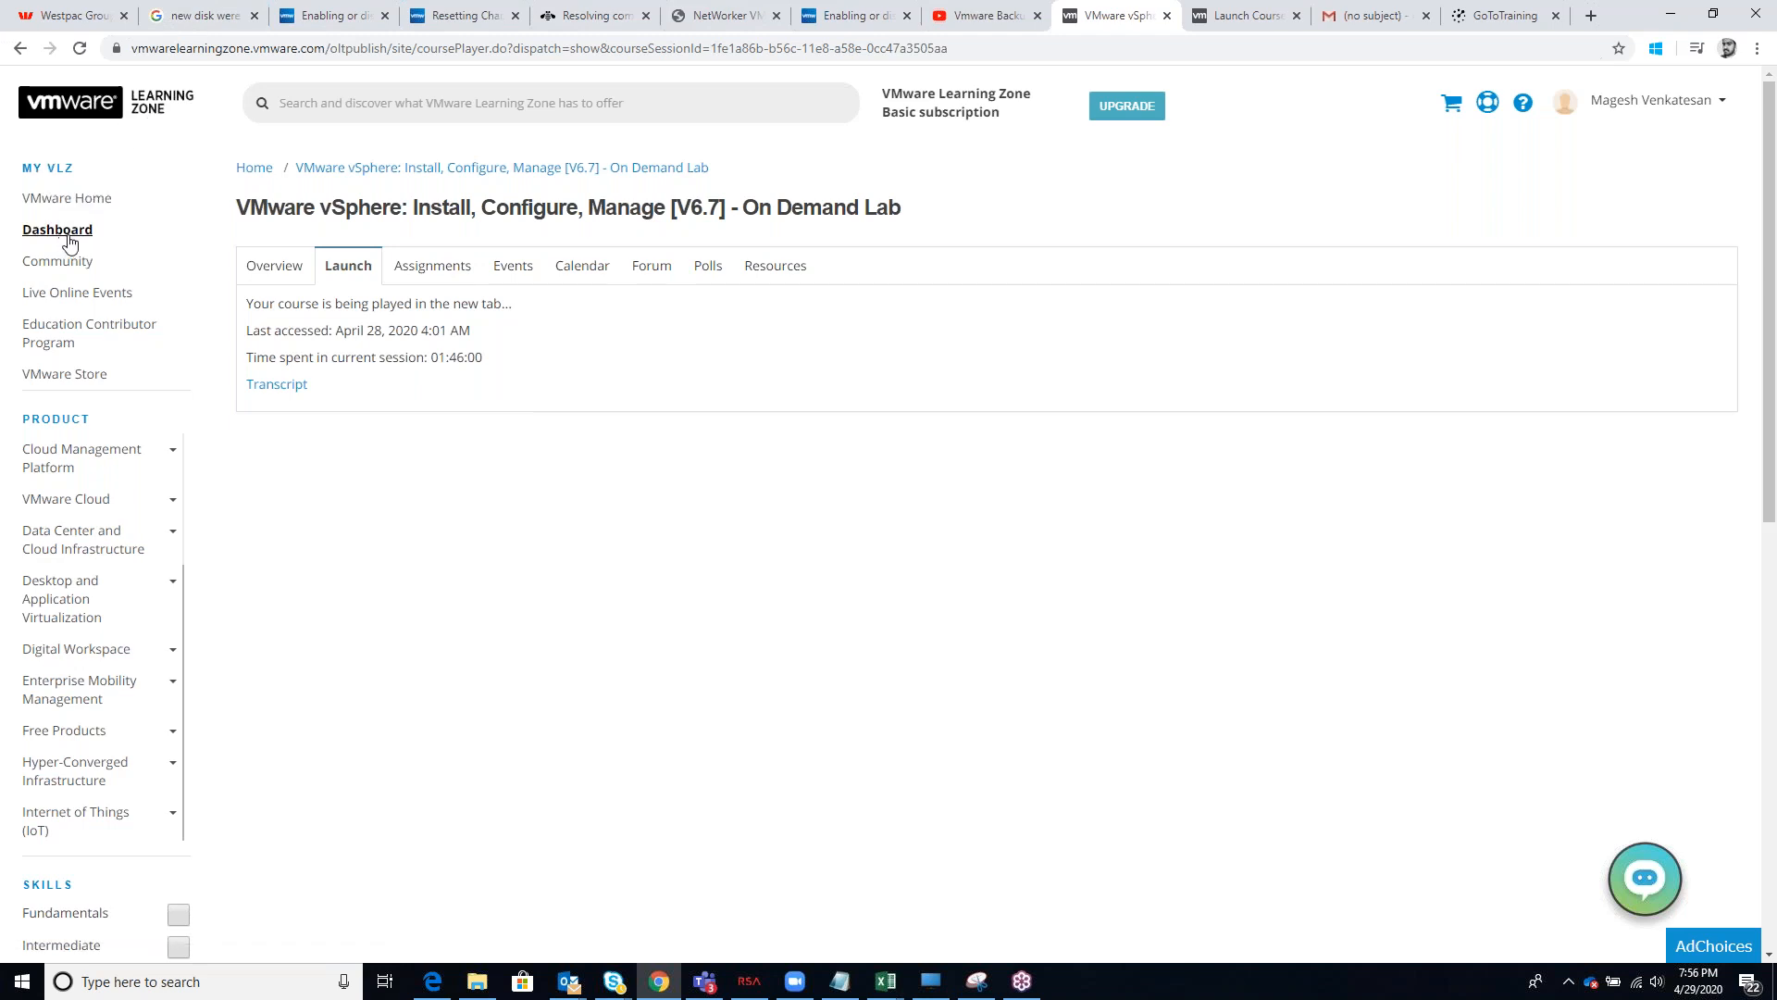
click(70, 198)
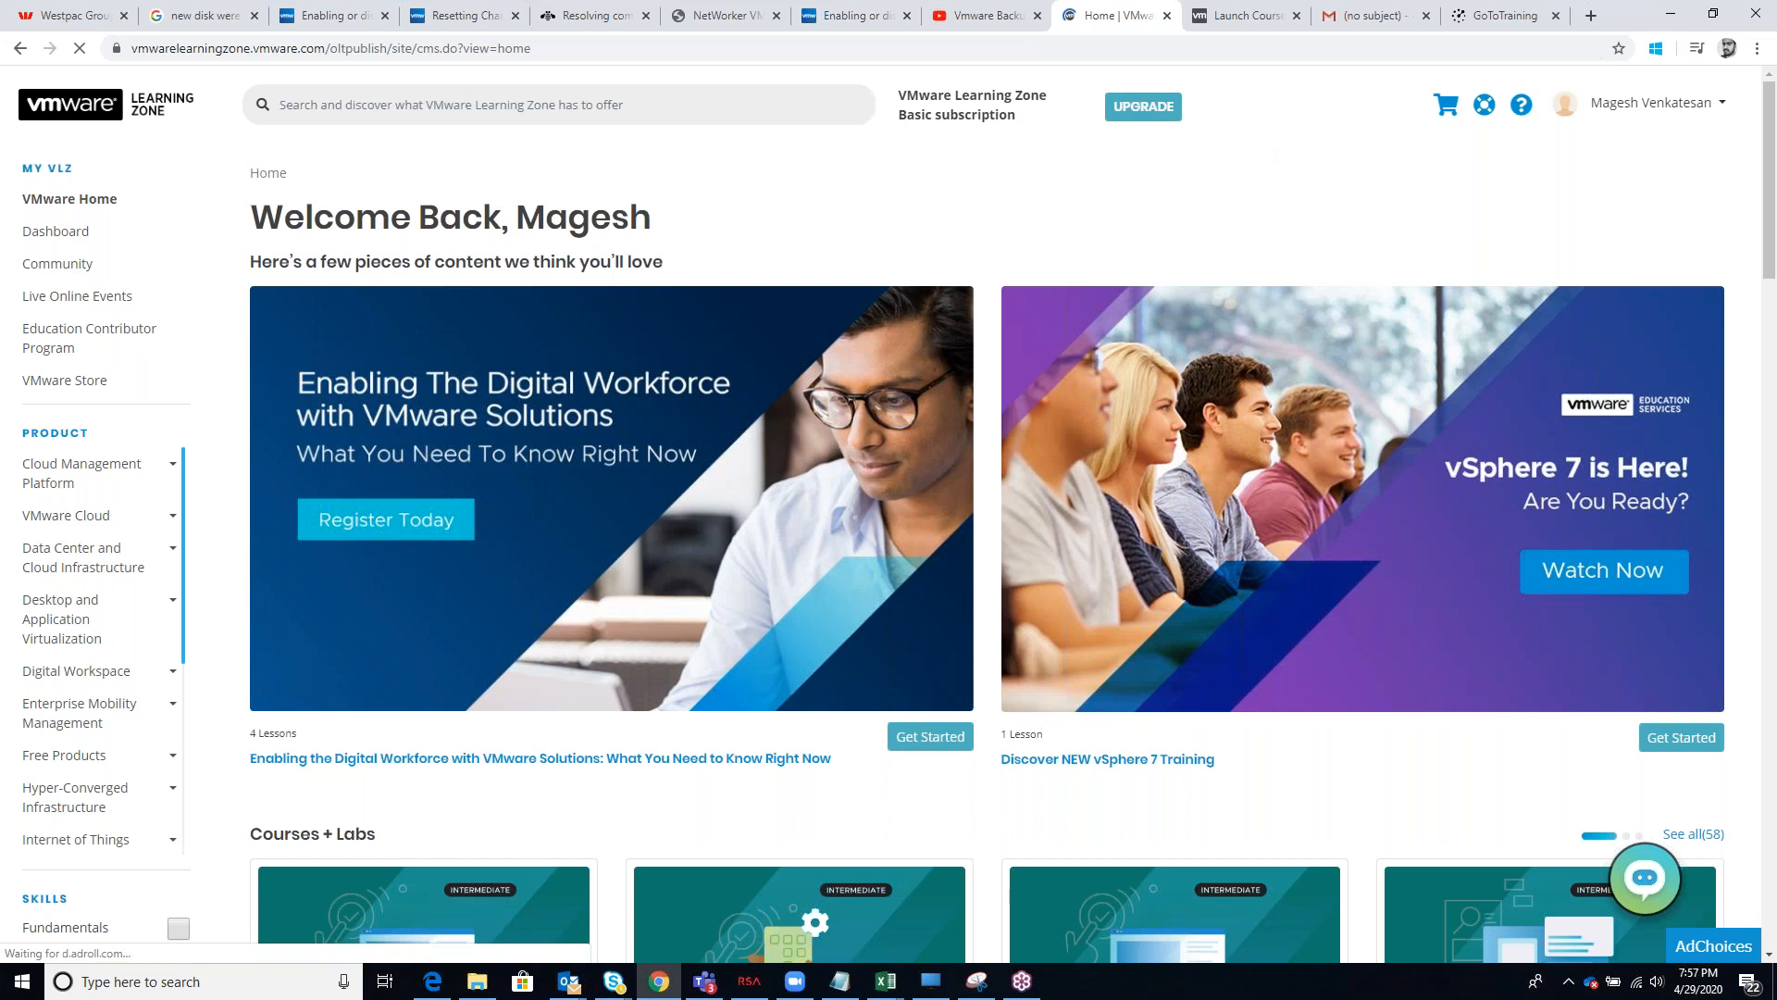
scroll(555, 647, down, 3)
scroll(142, 385, up, 3)
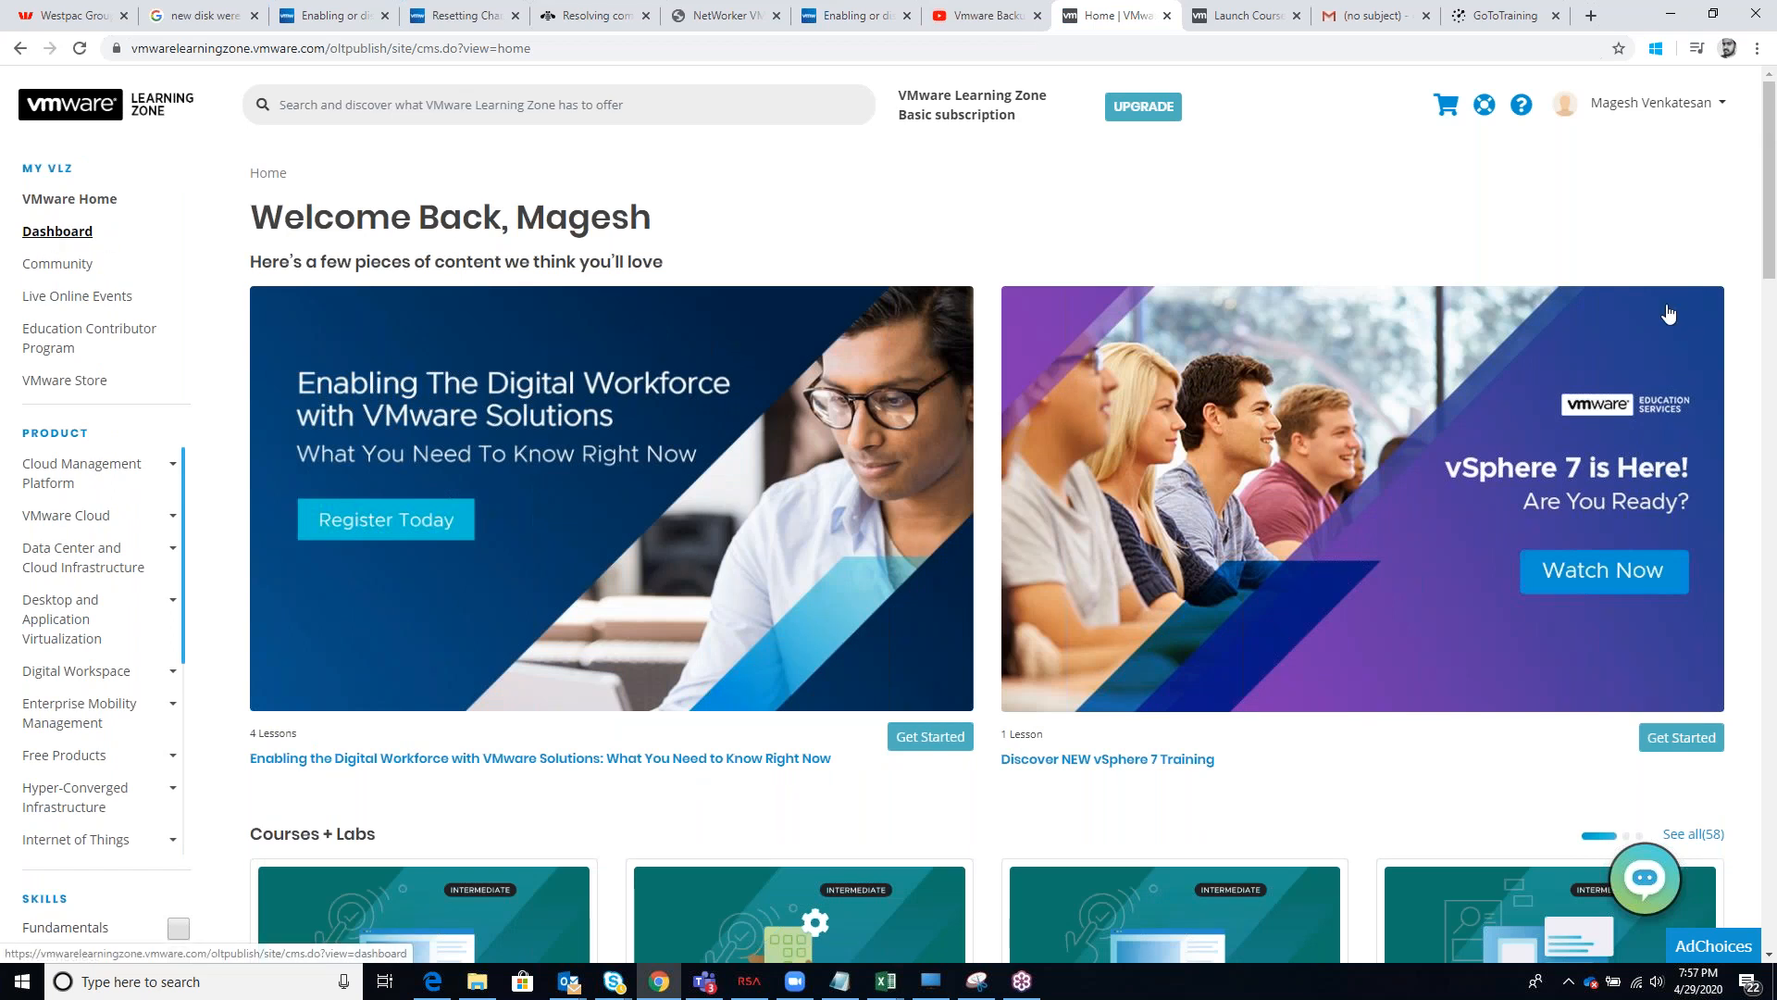
click(57, 231)
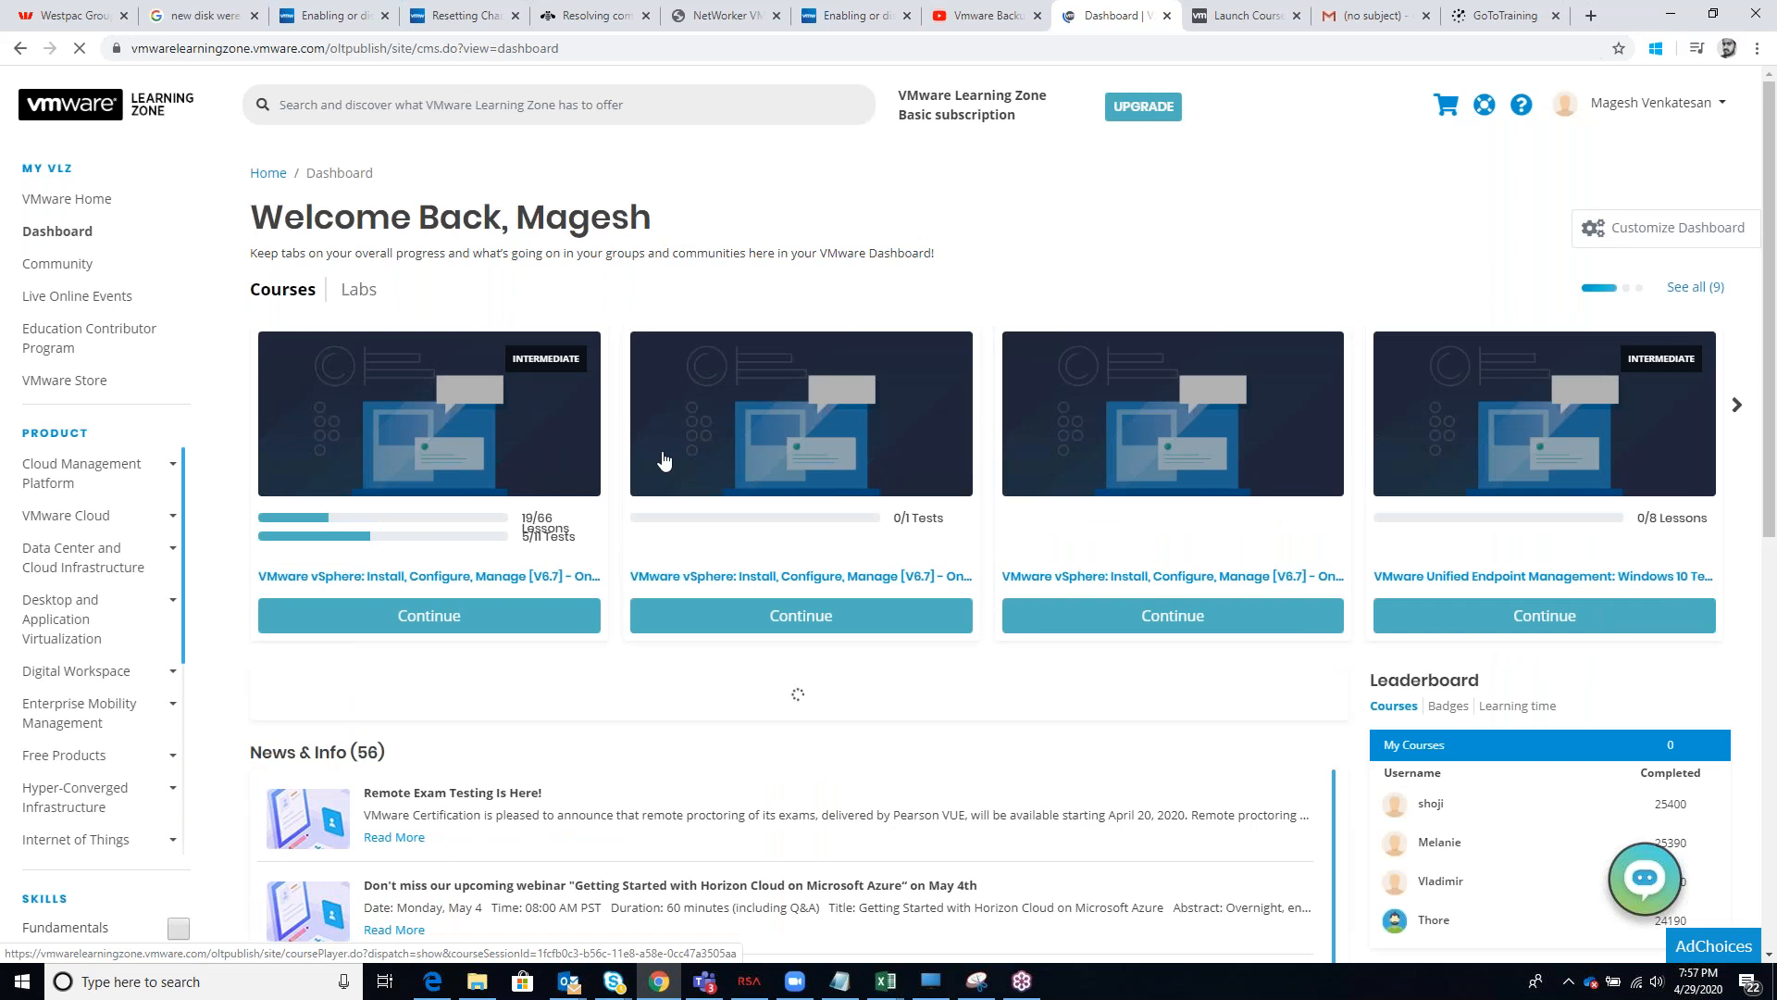
click(478, 456)
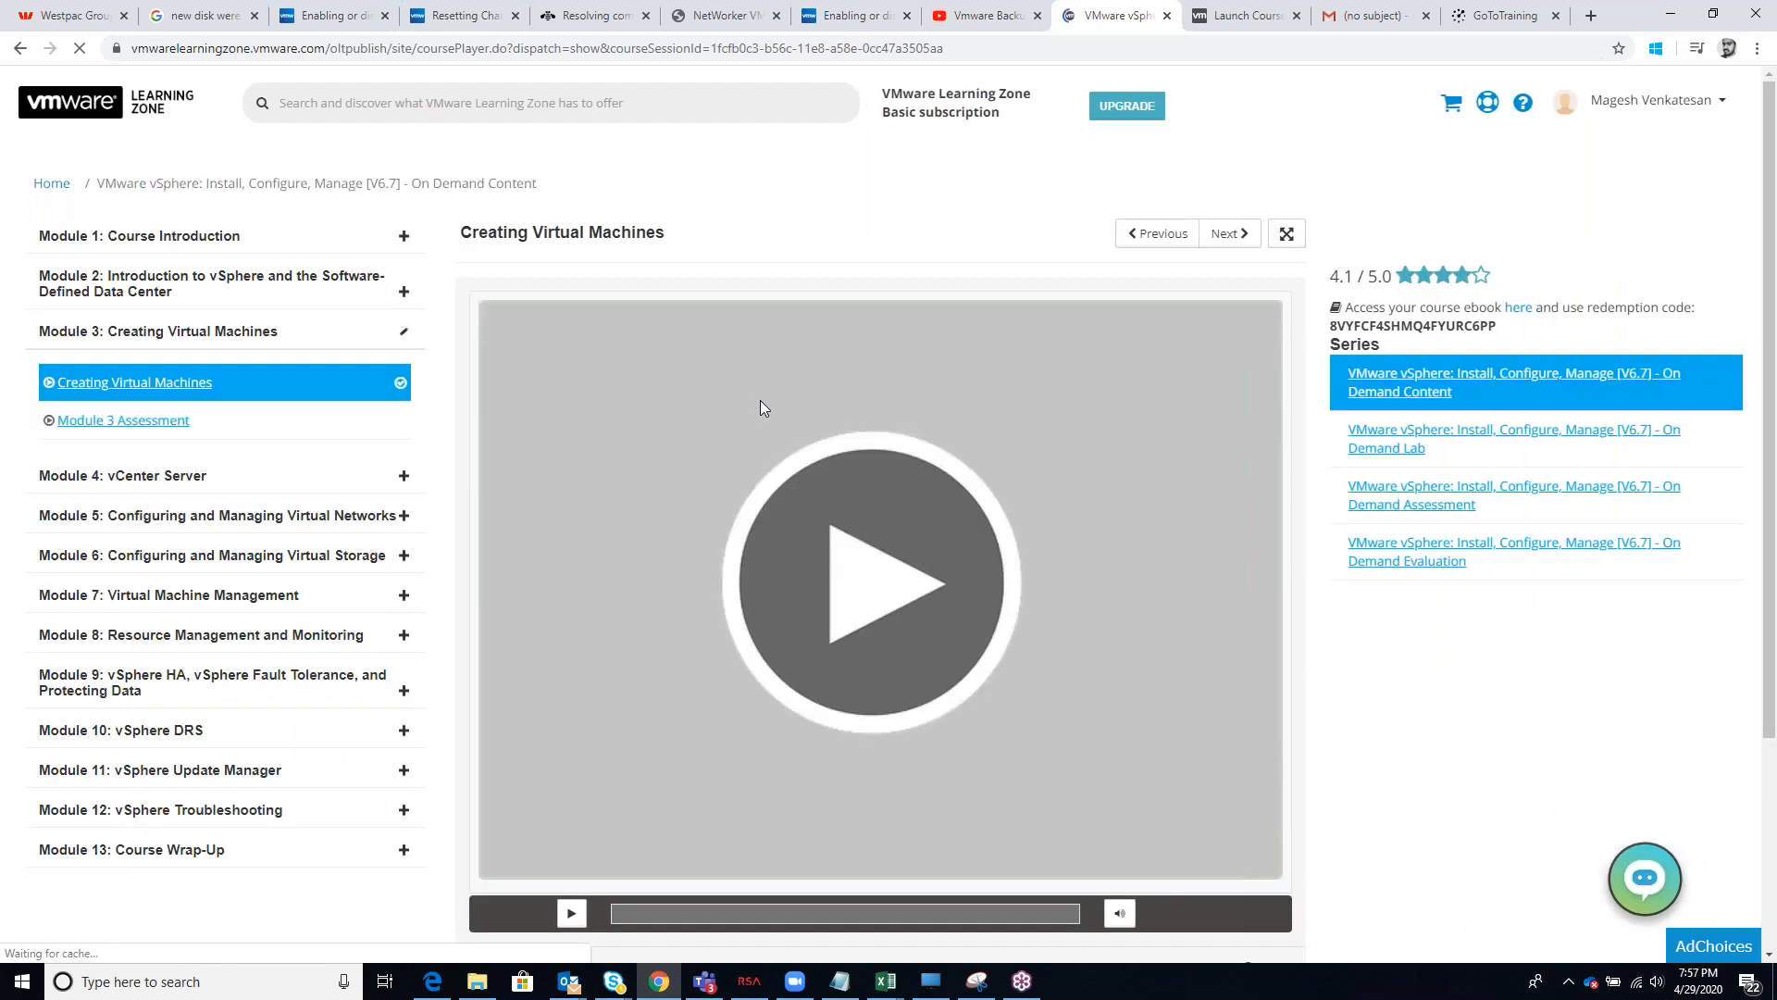
click(759, 400)
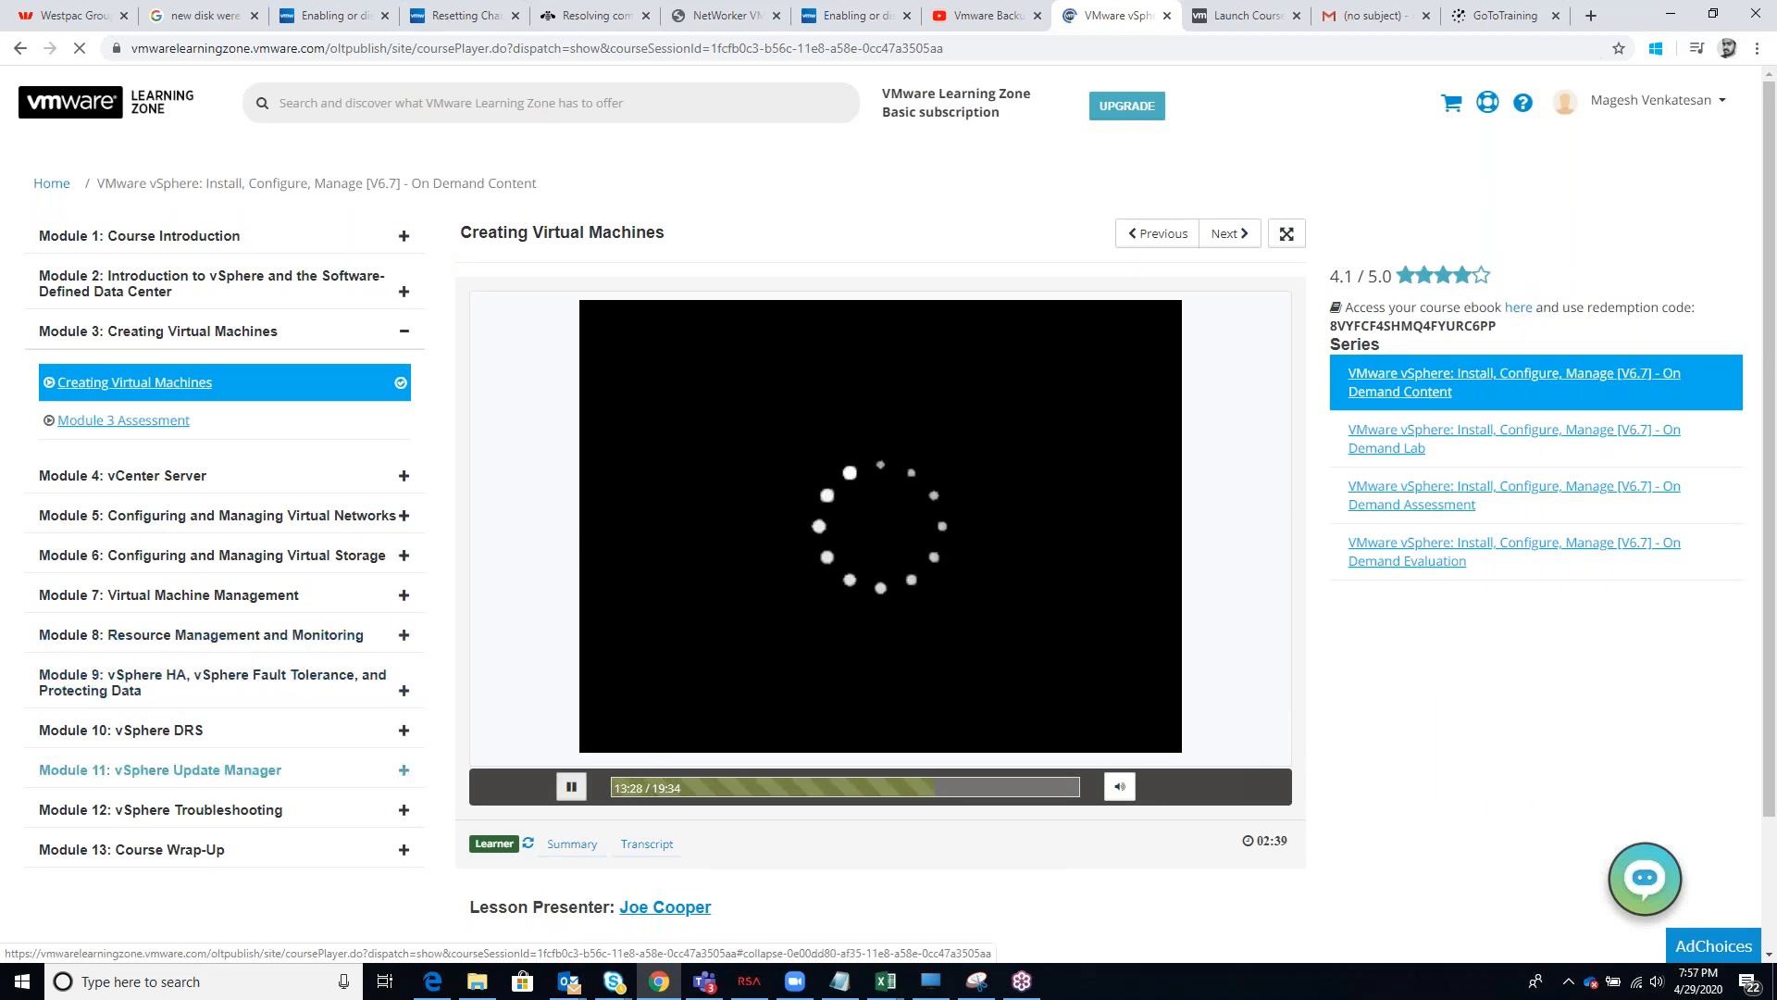
Open the Module 10 Assessment under Module 10: vSphere DRS and start the test
click(403, 736)
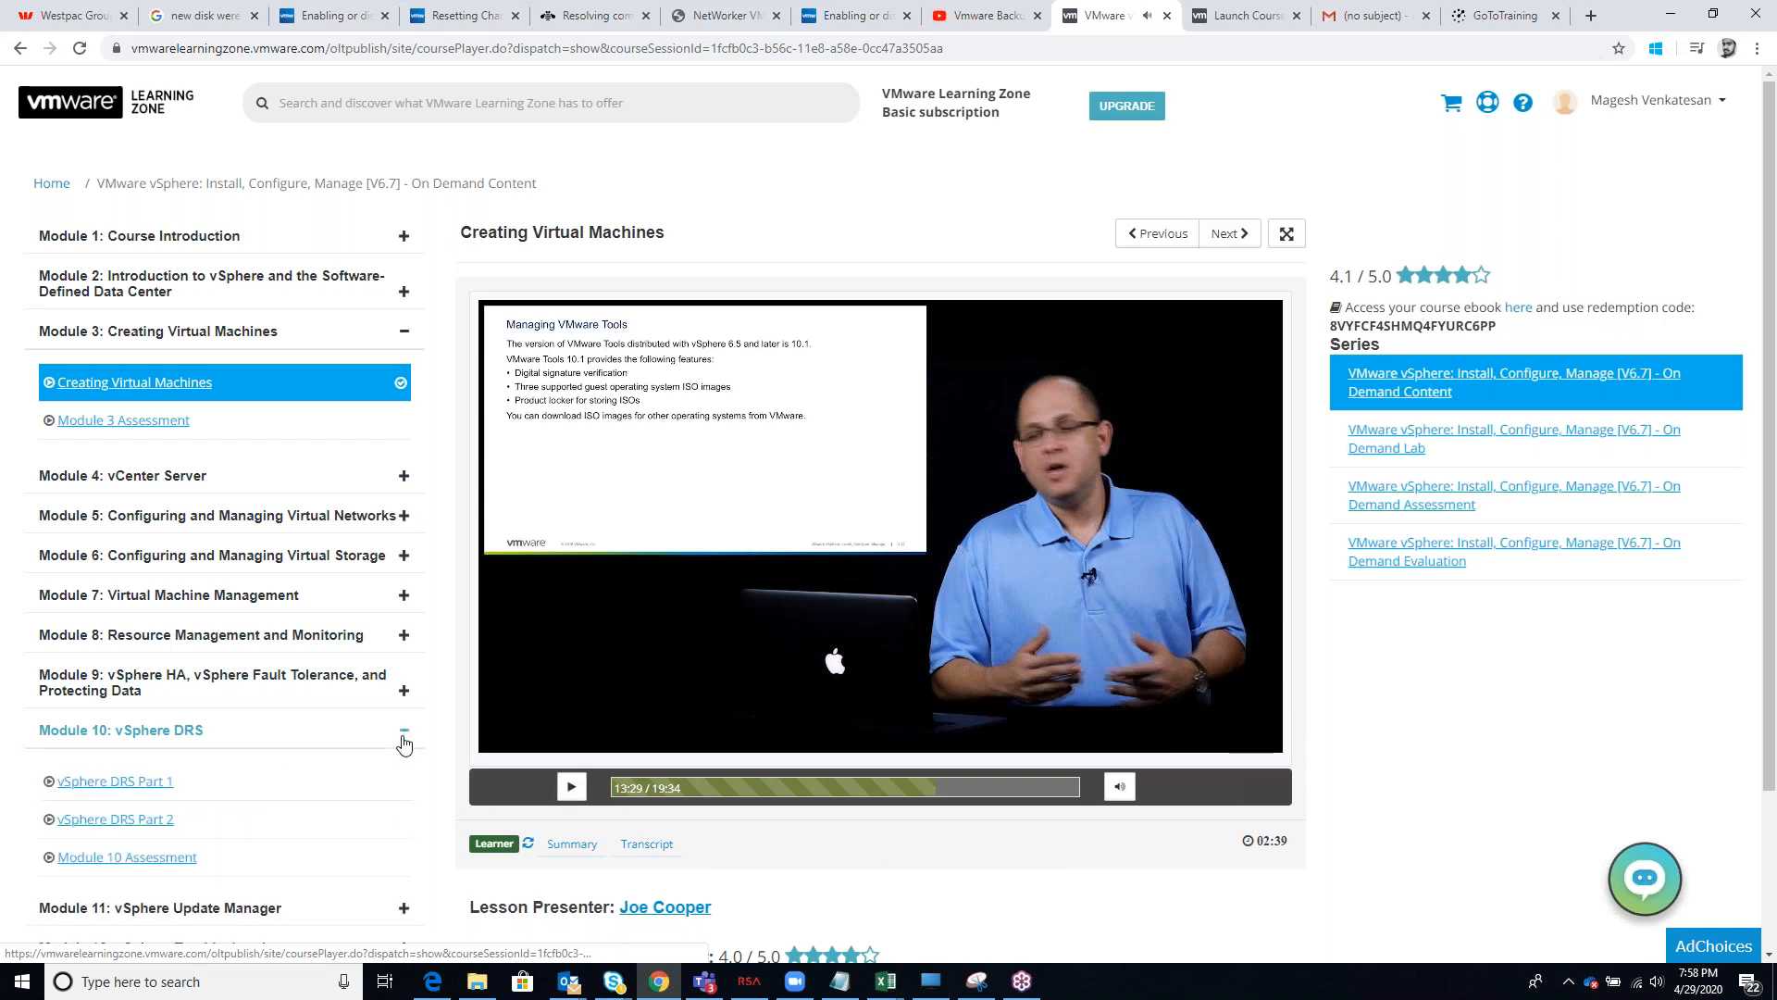
scroll(269, 796, down, 2)
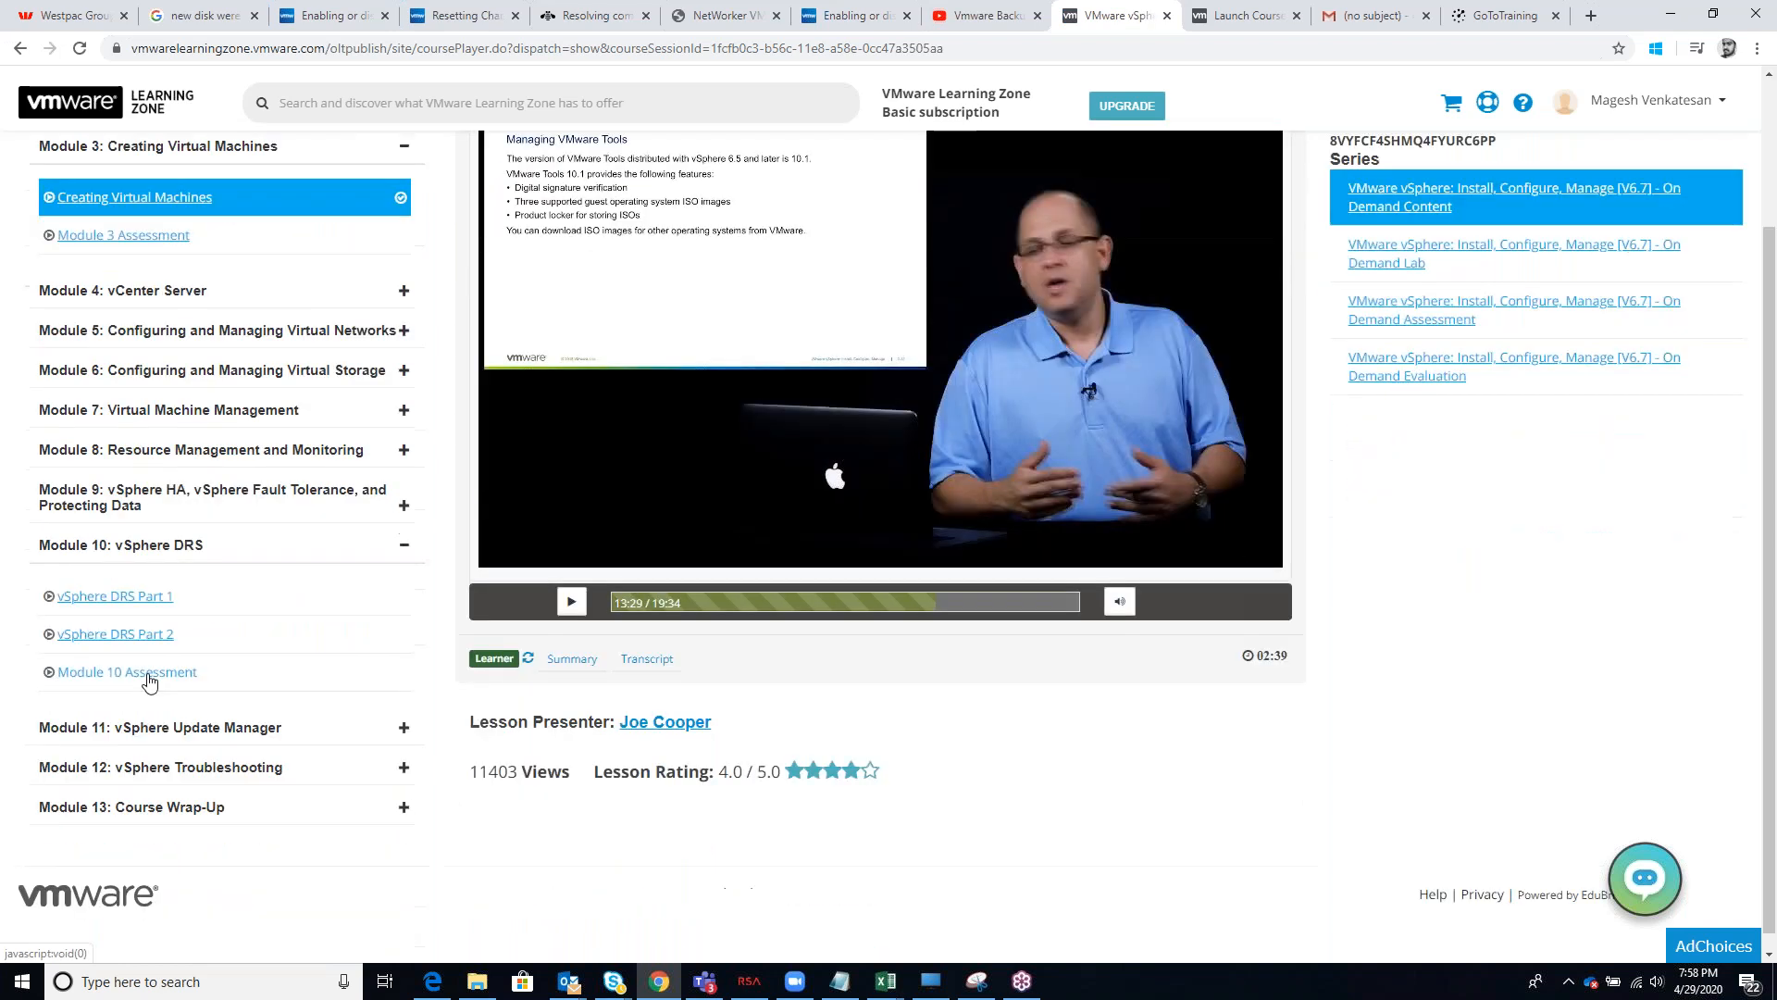
click(143, 674)
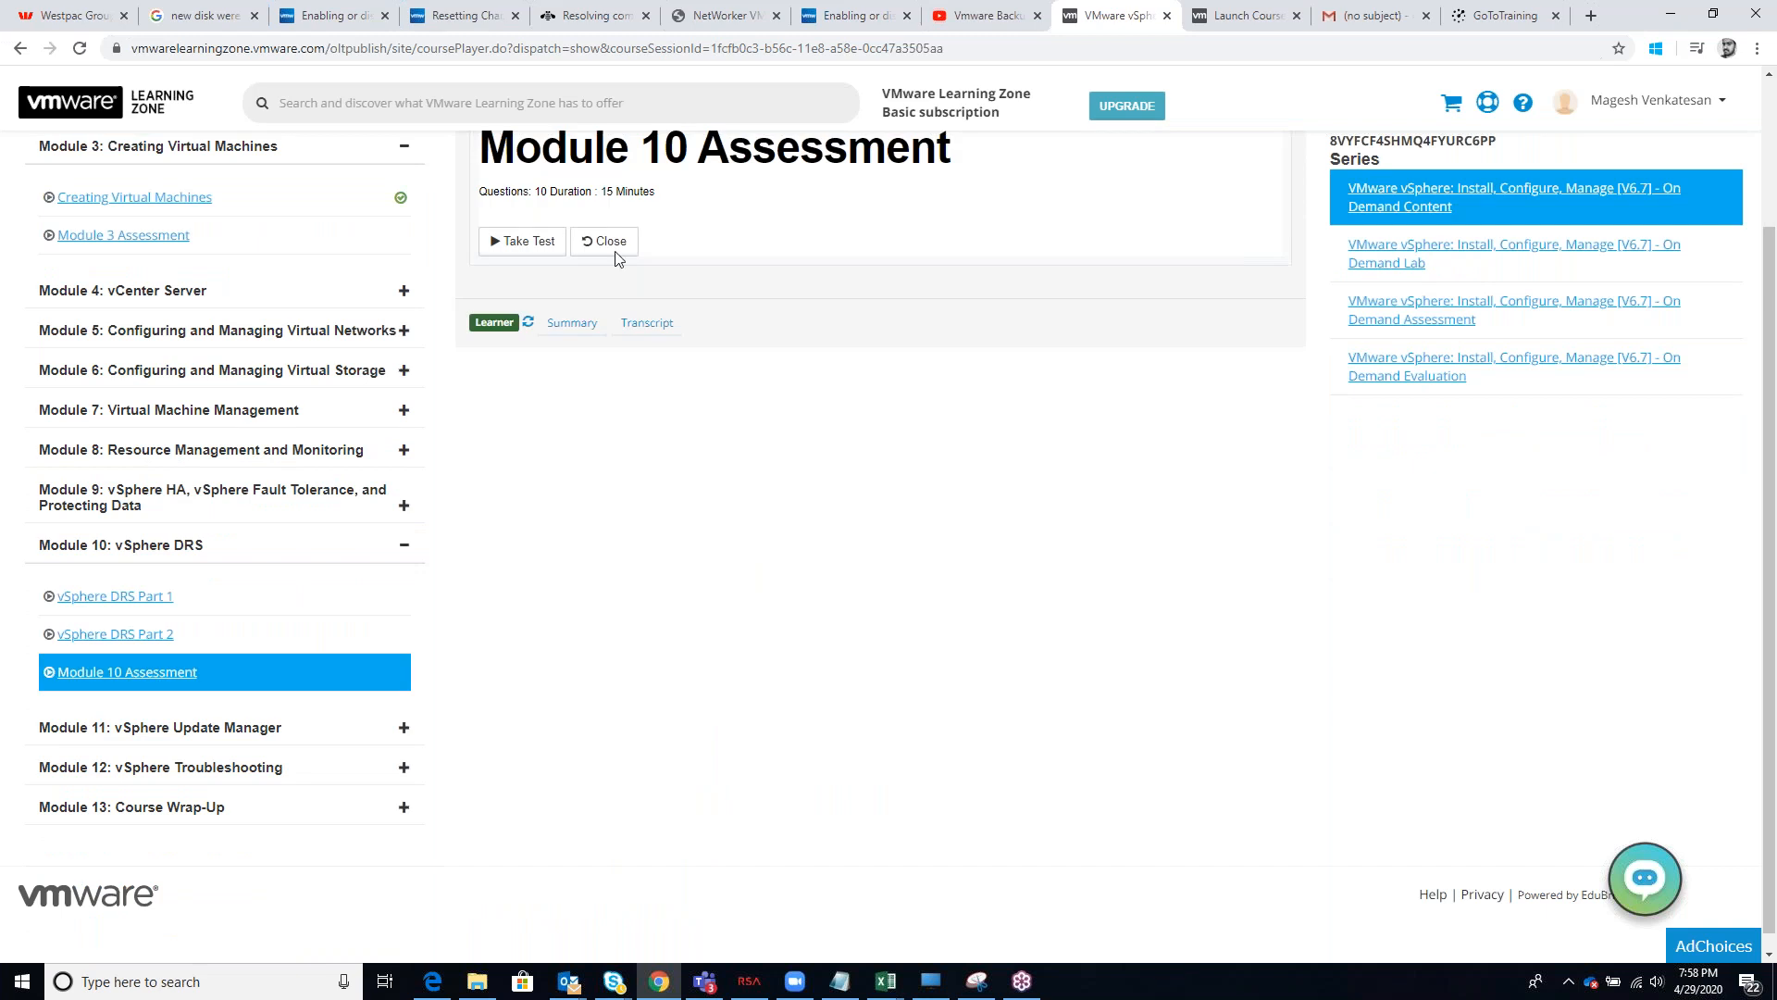
click(523, 241)
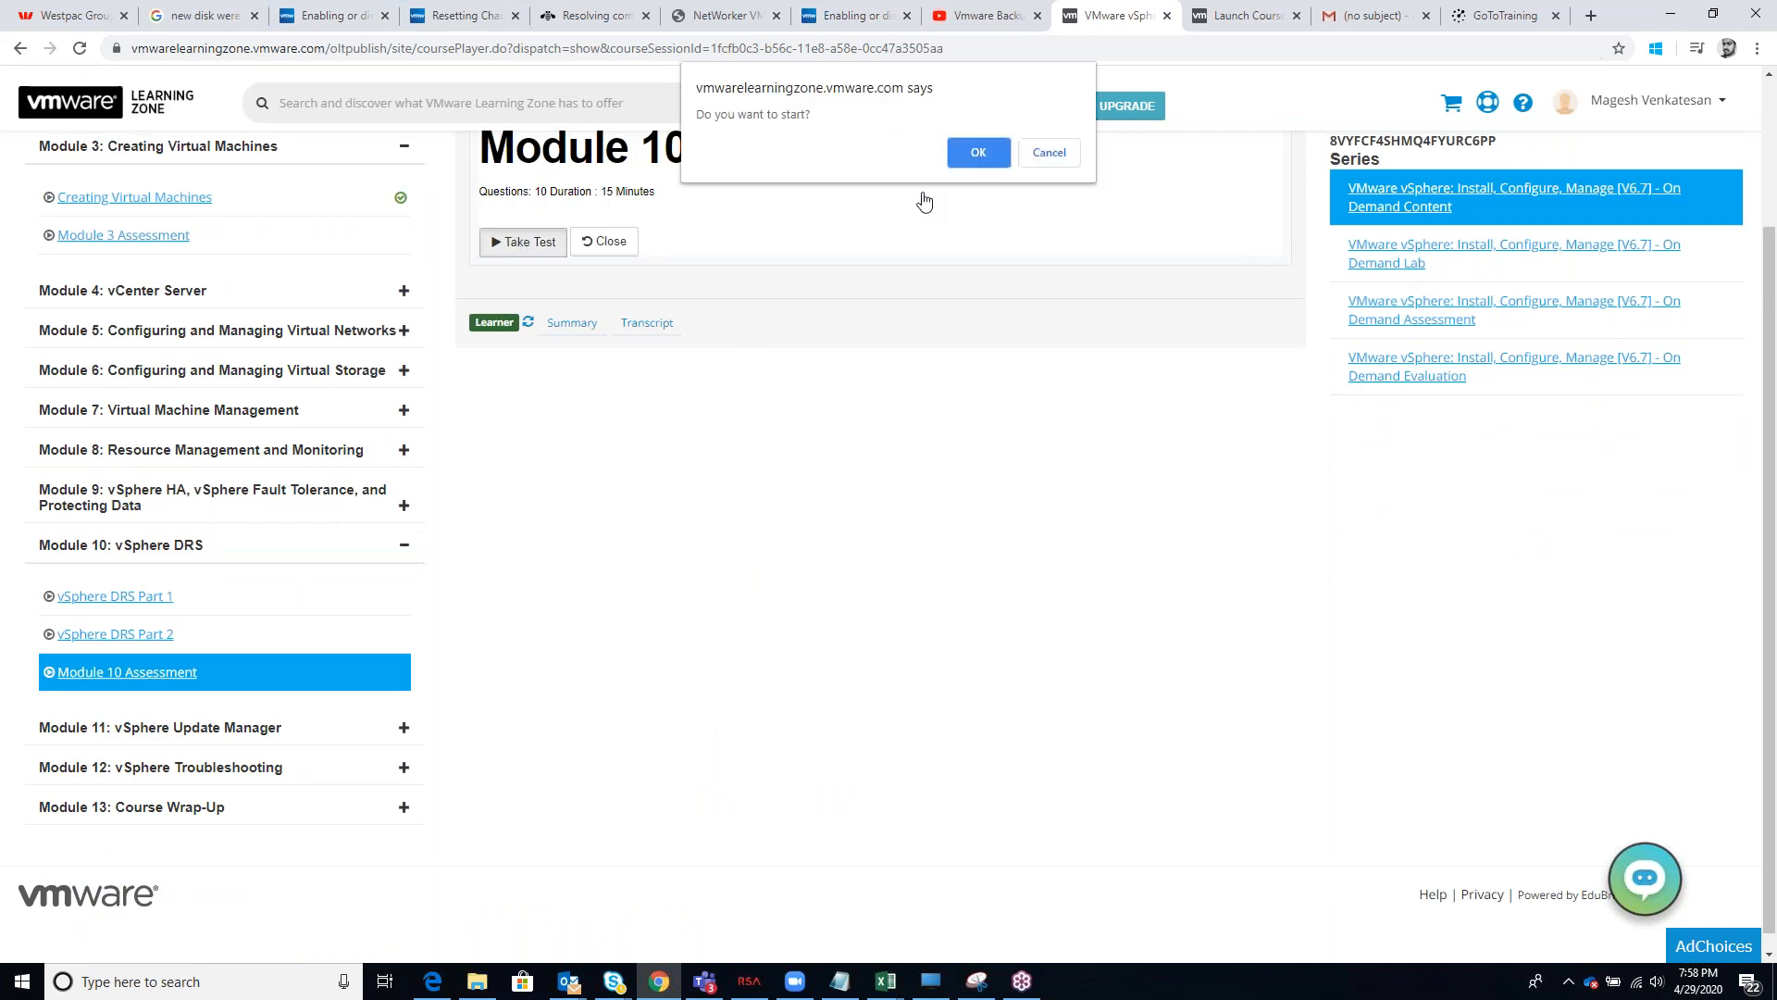
click(977, 154)
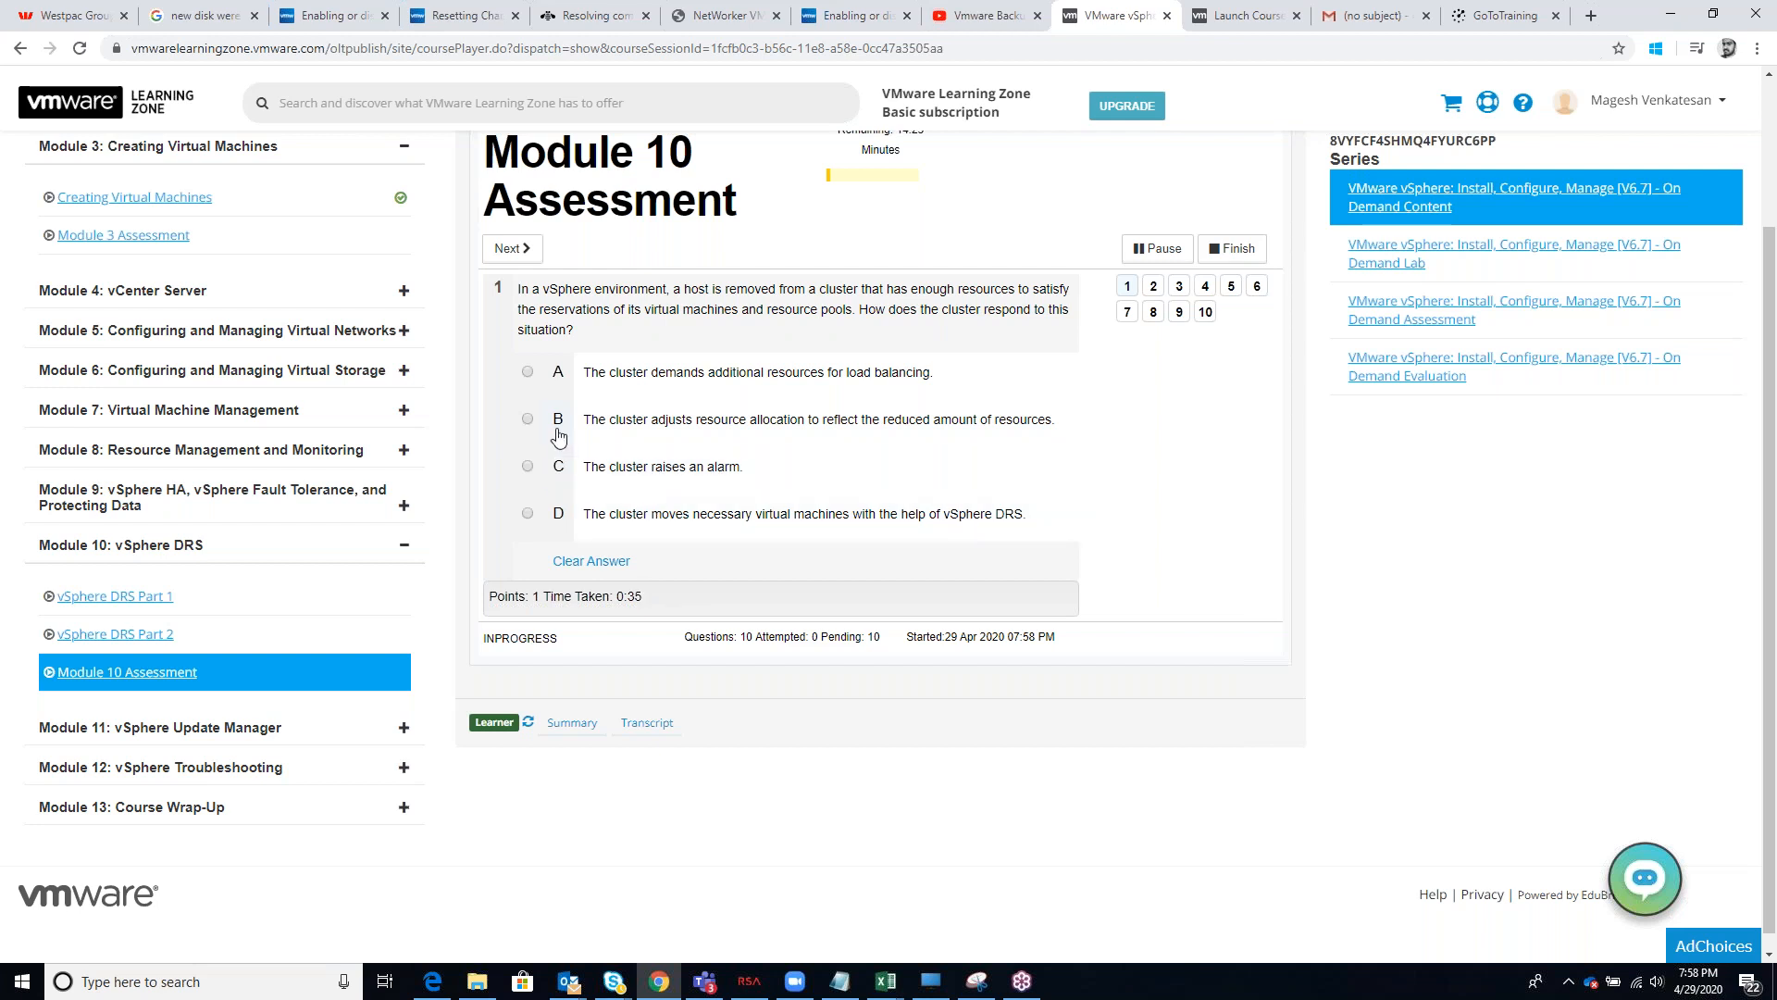
Answer question 1 with the cluster adjusting resource allocation to the reduced resources, and question 2 with "If the host fails"
click(528, 421)
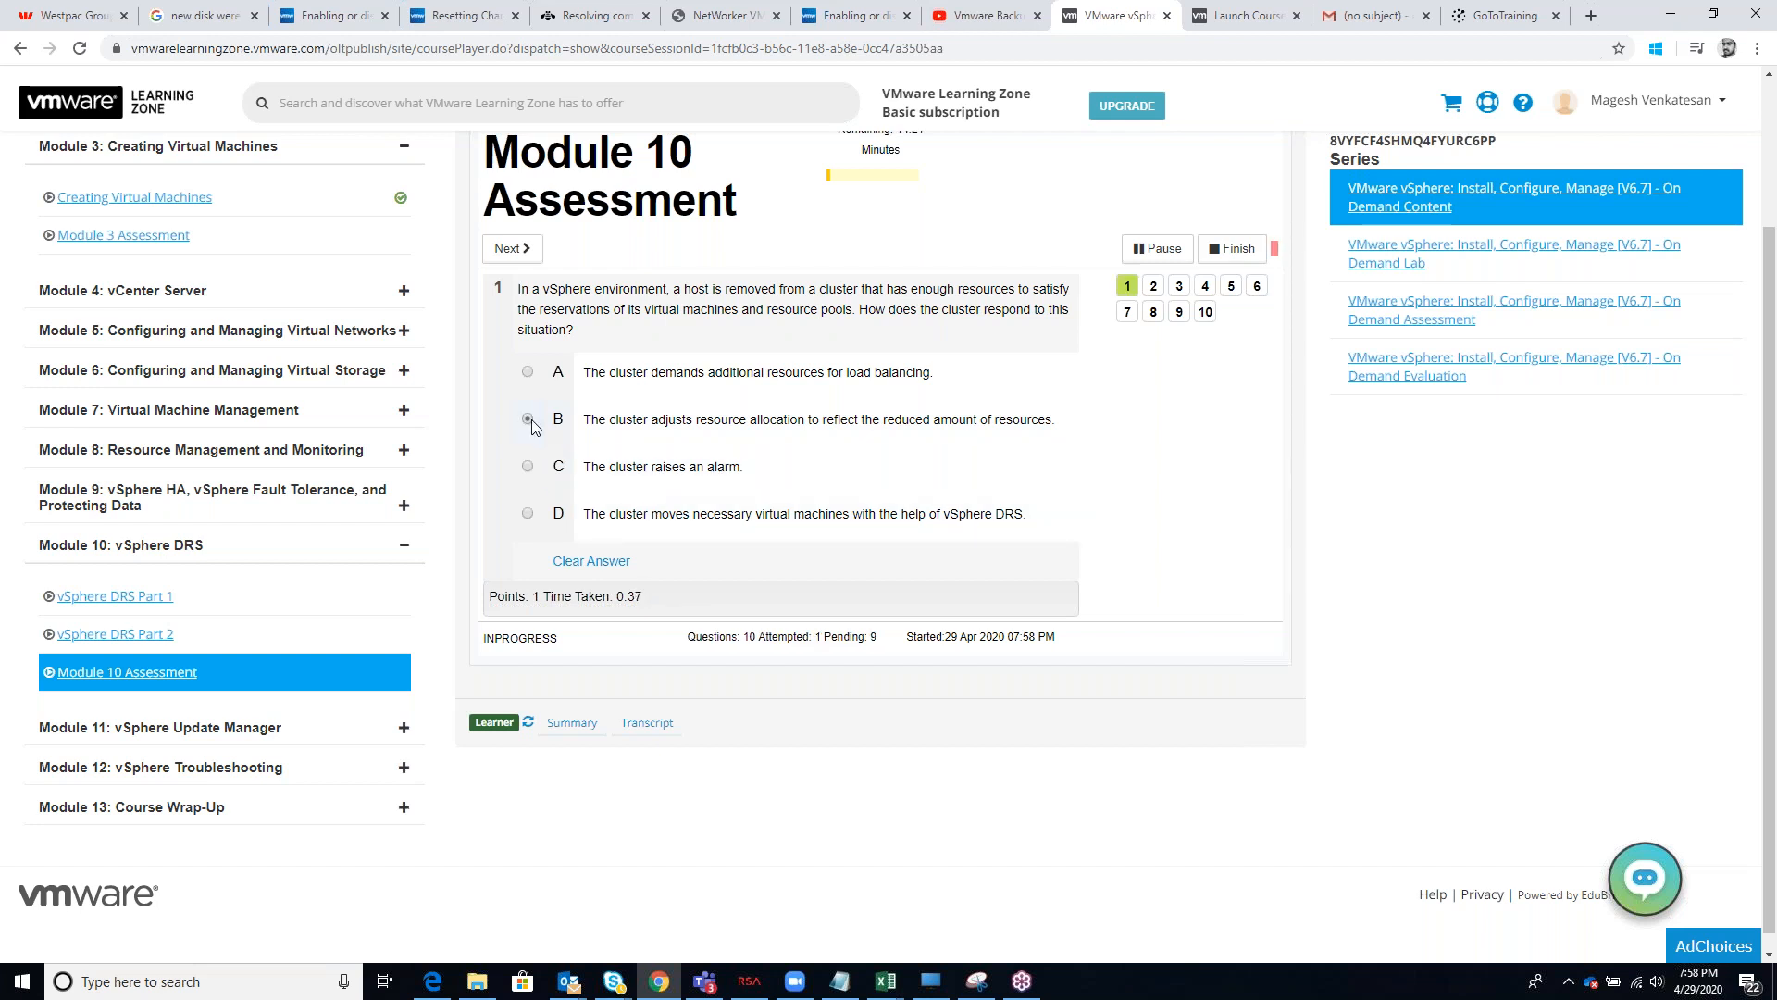
click(528, 515)
click(520, 250)
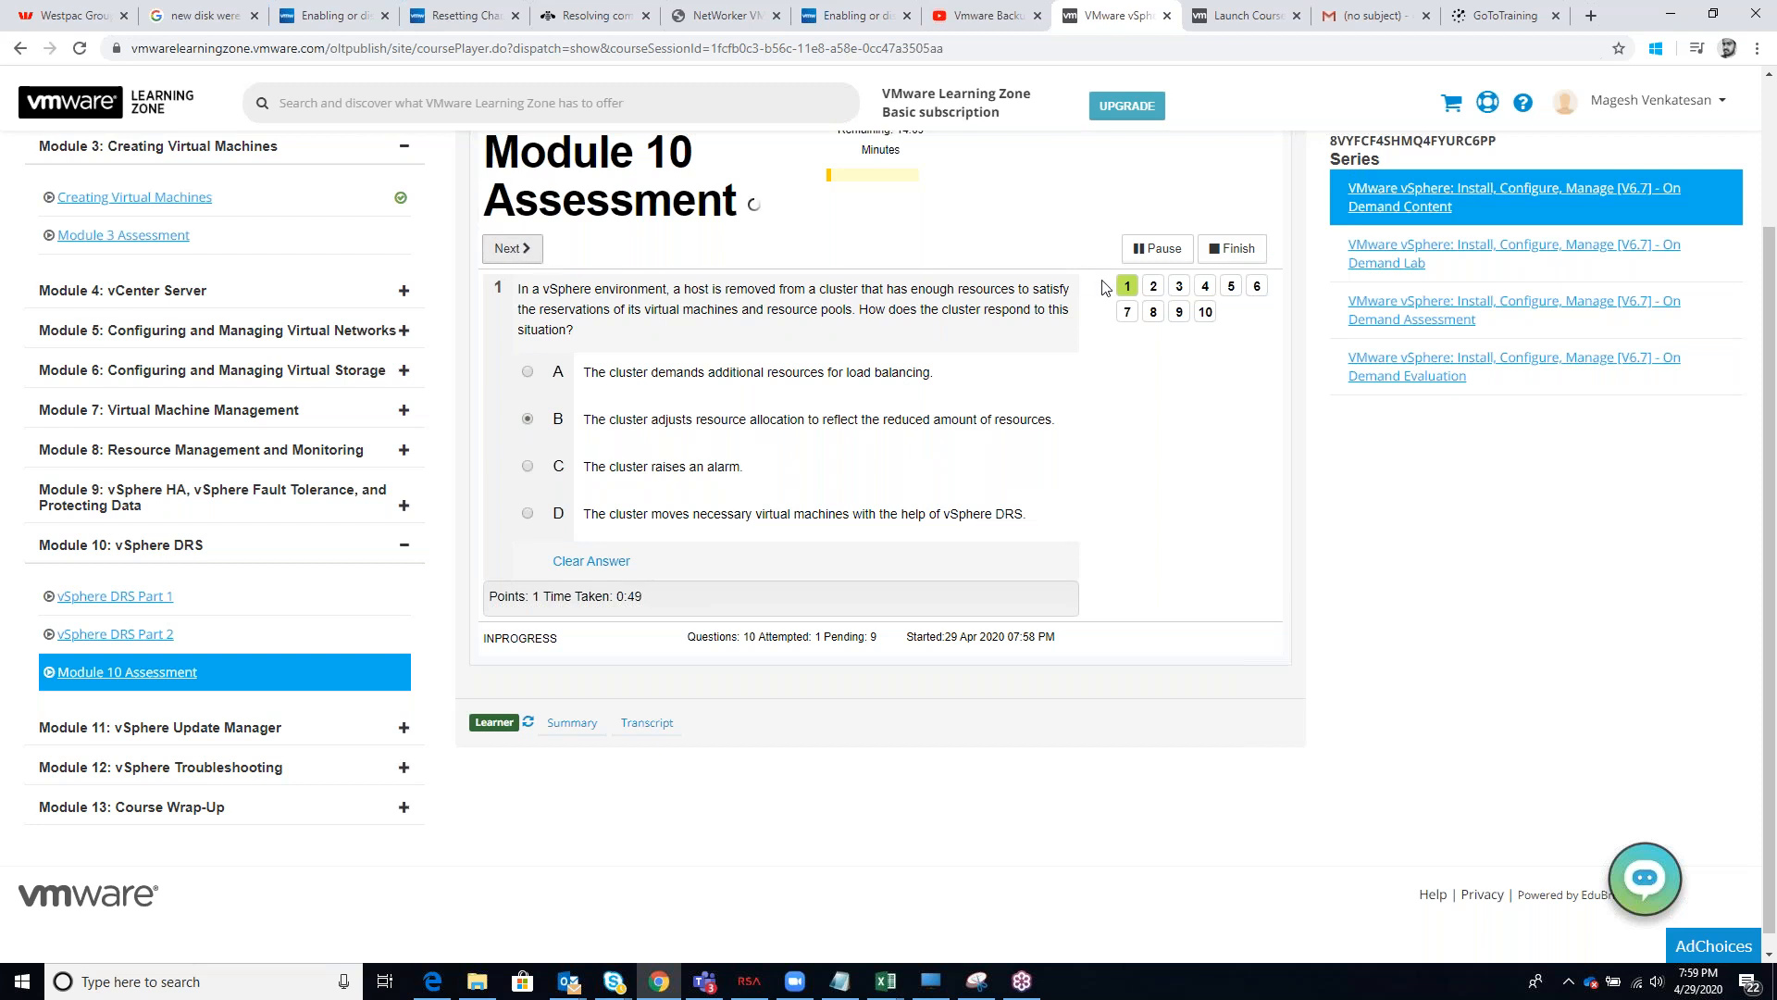
click(911, 354)
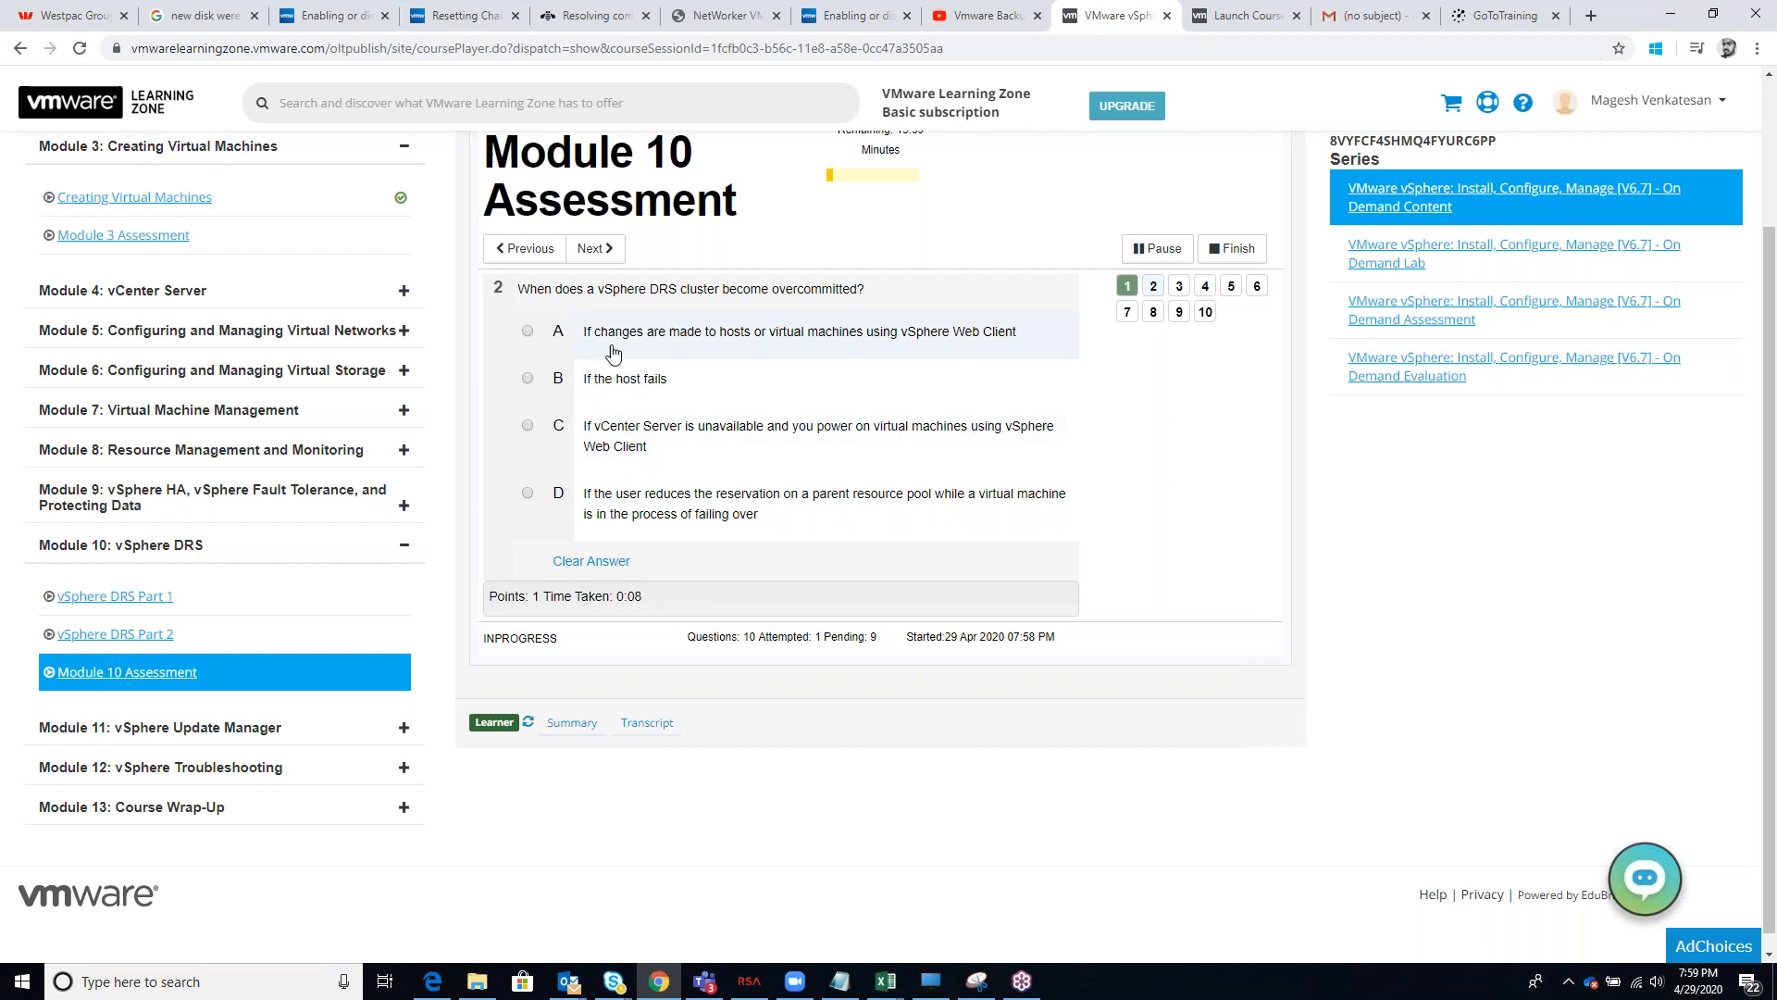
click(536, 393)
click(603, 248)
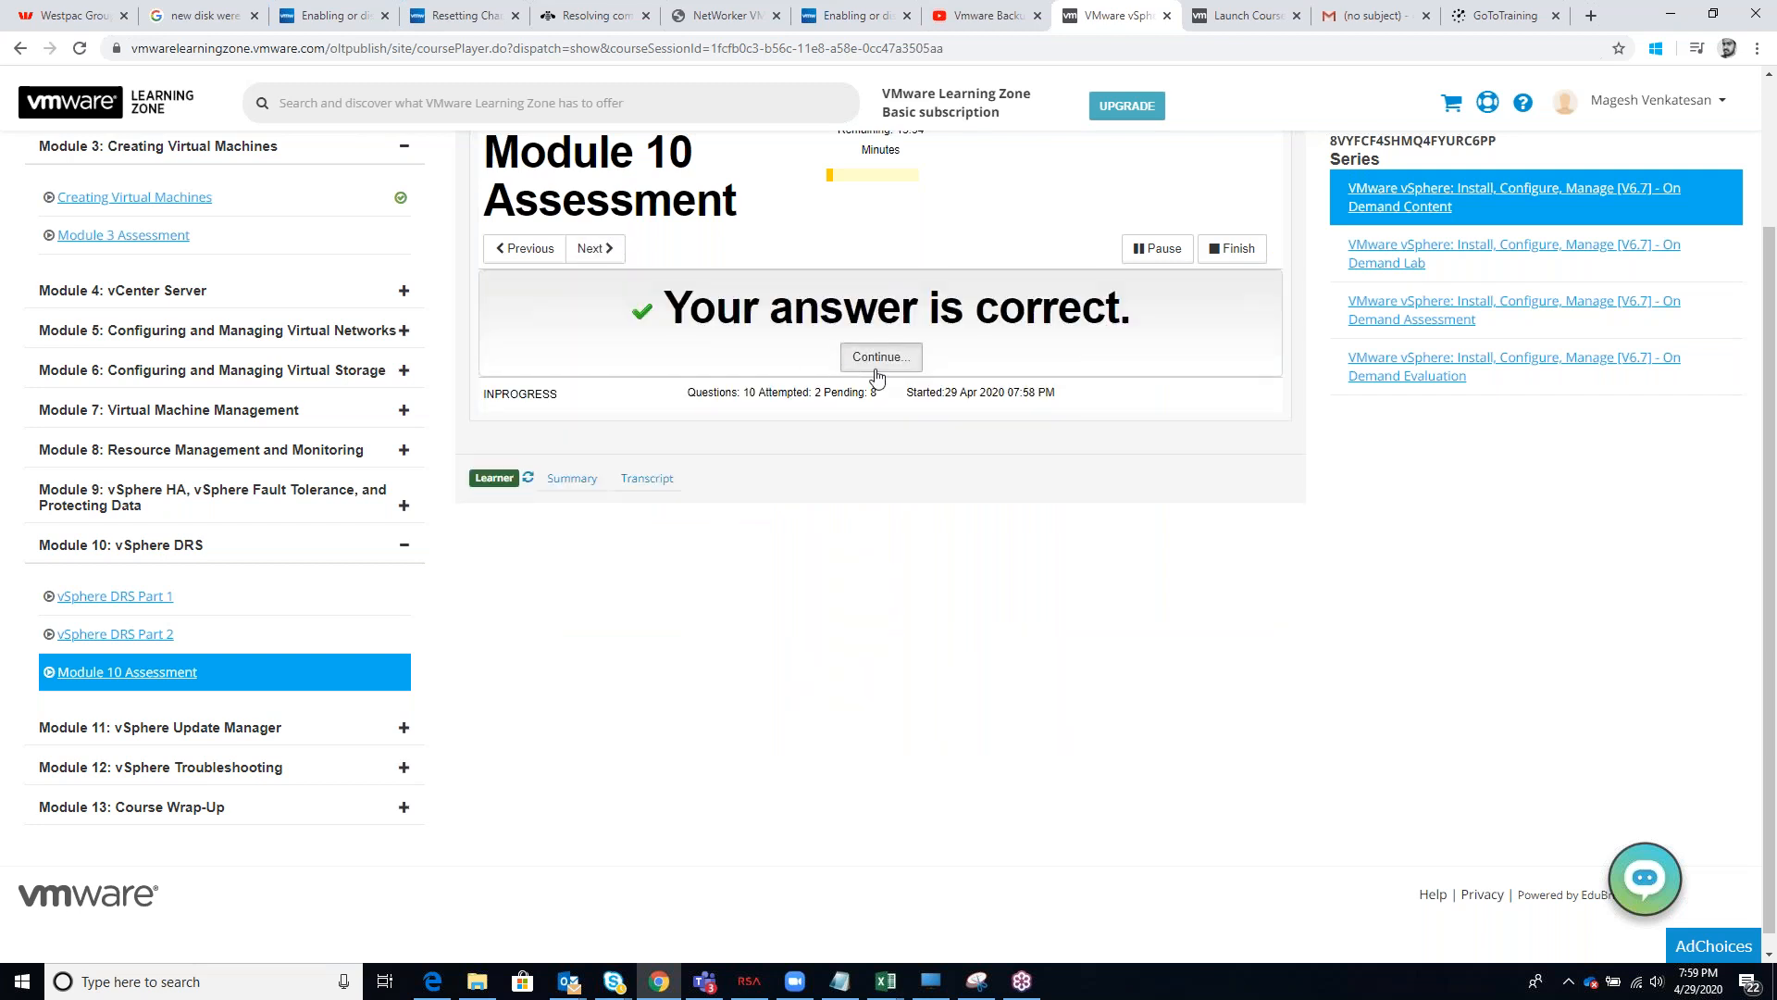
click(880, 359)
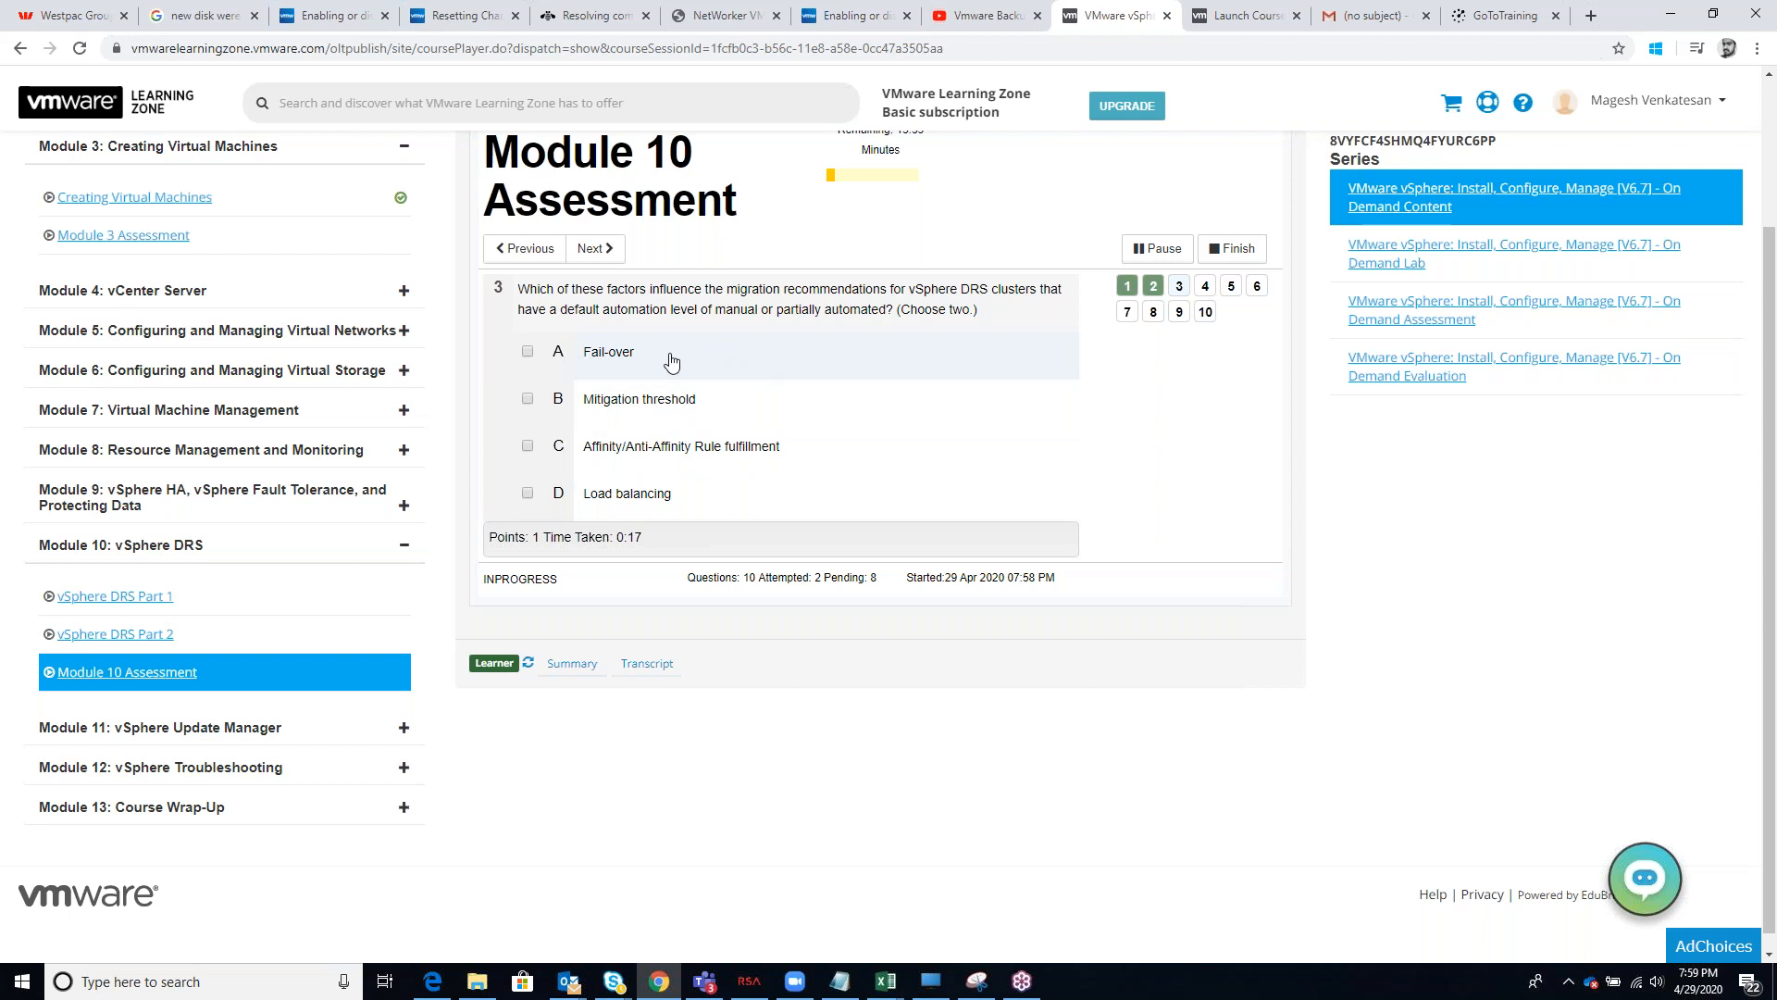
Answer question 3 with Affinity/Anti-Affinity Rule fulfillment and Load balancing, and question 4 with "Use storage multipathing"
click(528, 495)
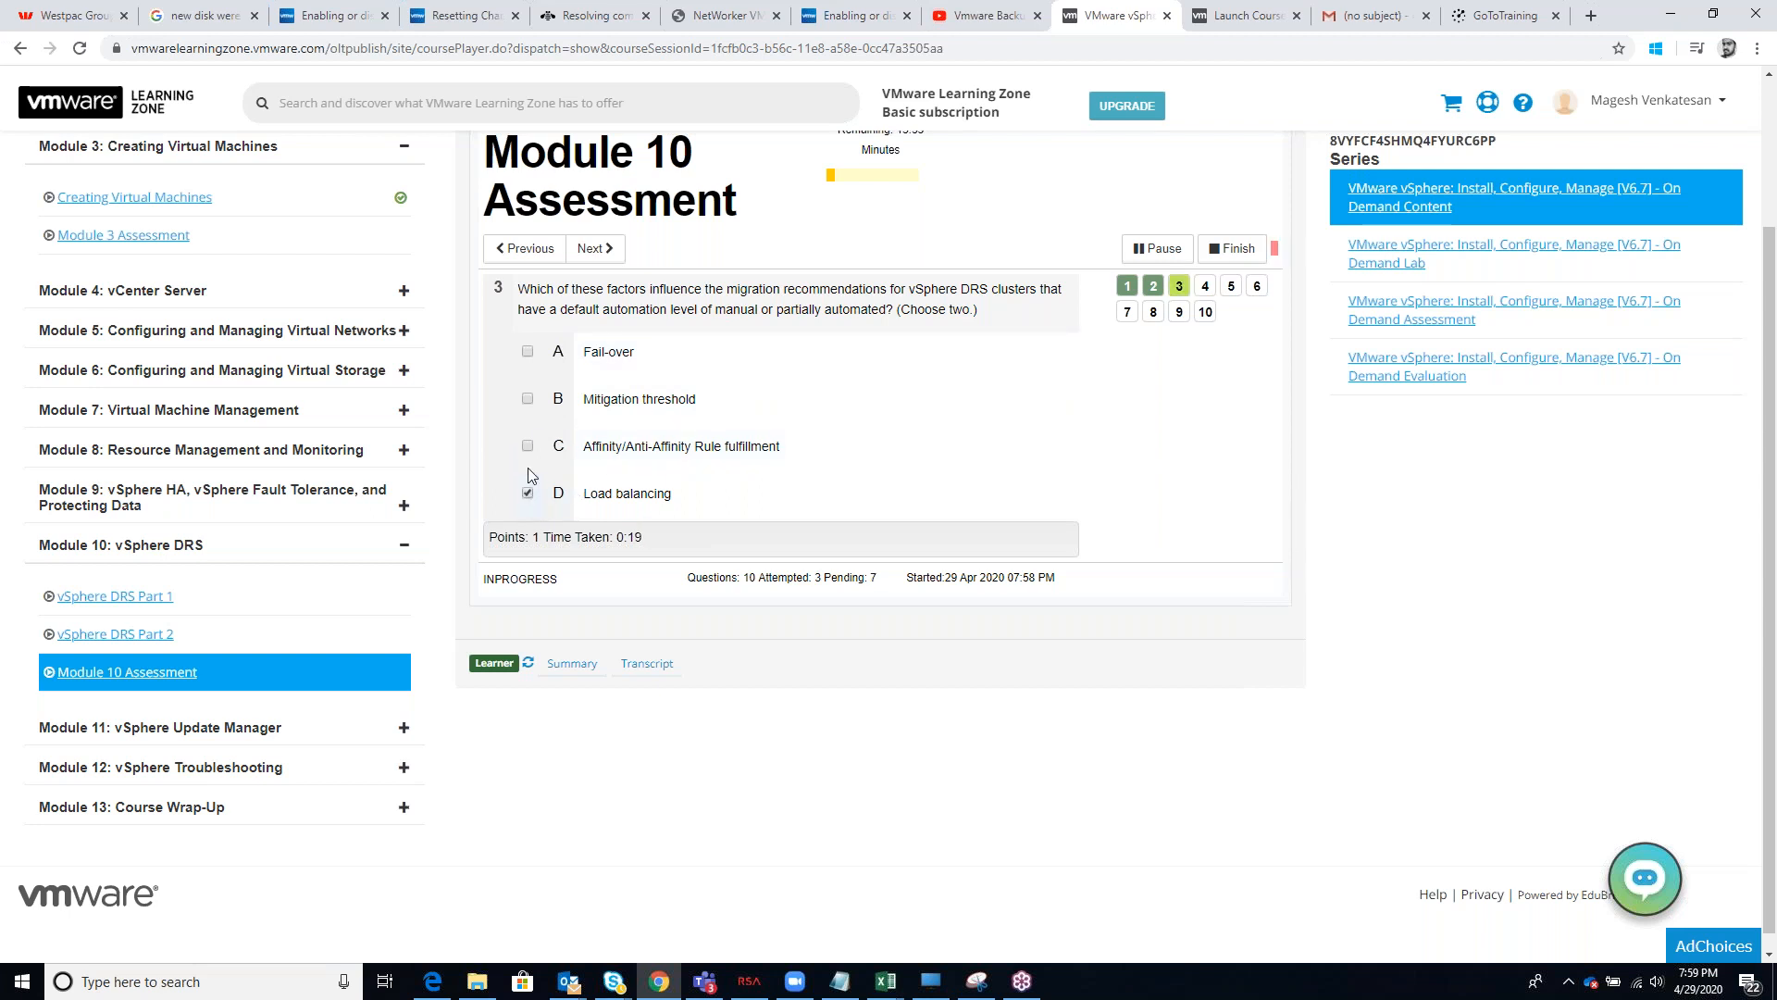
click(528, 447)
click(596, 248)
click(880, 355)
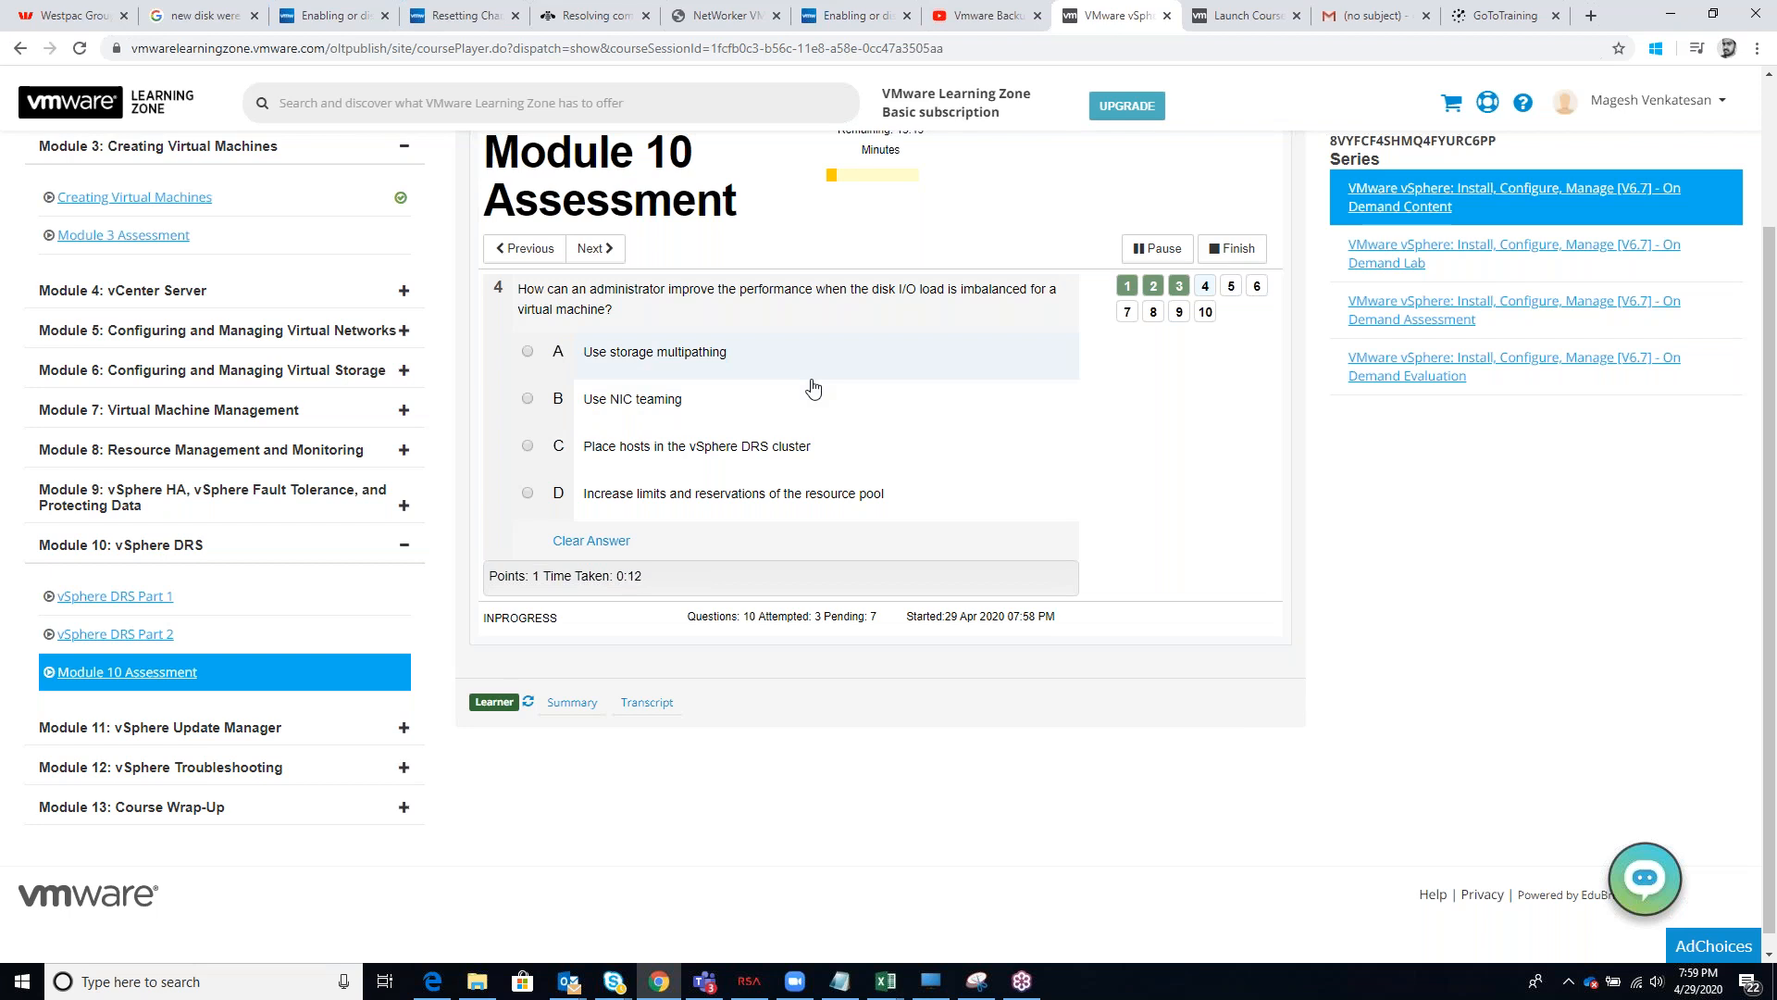
click(530, 352)
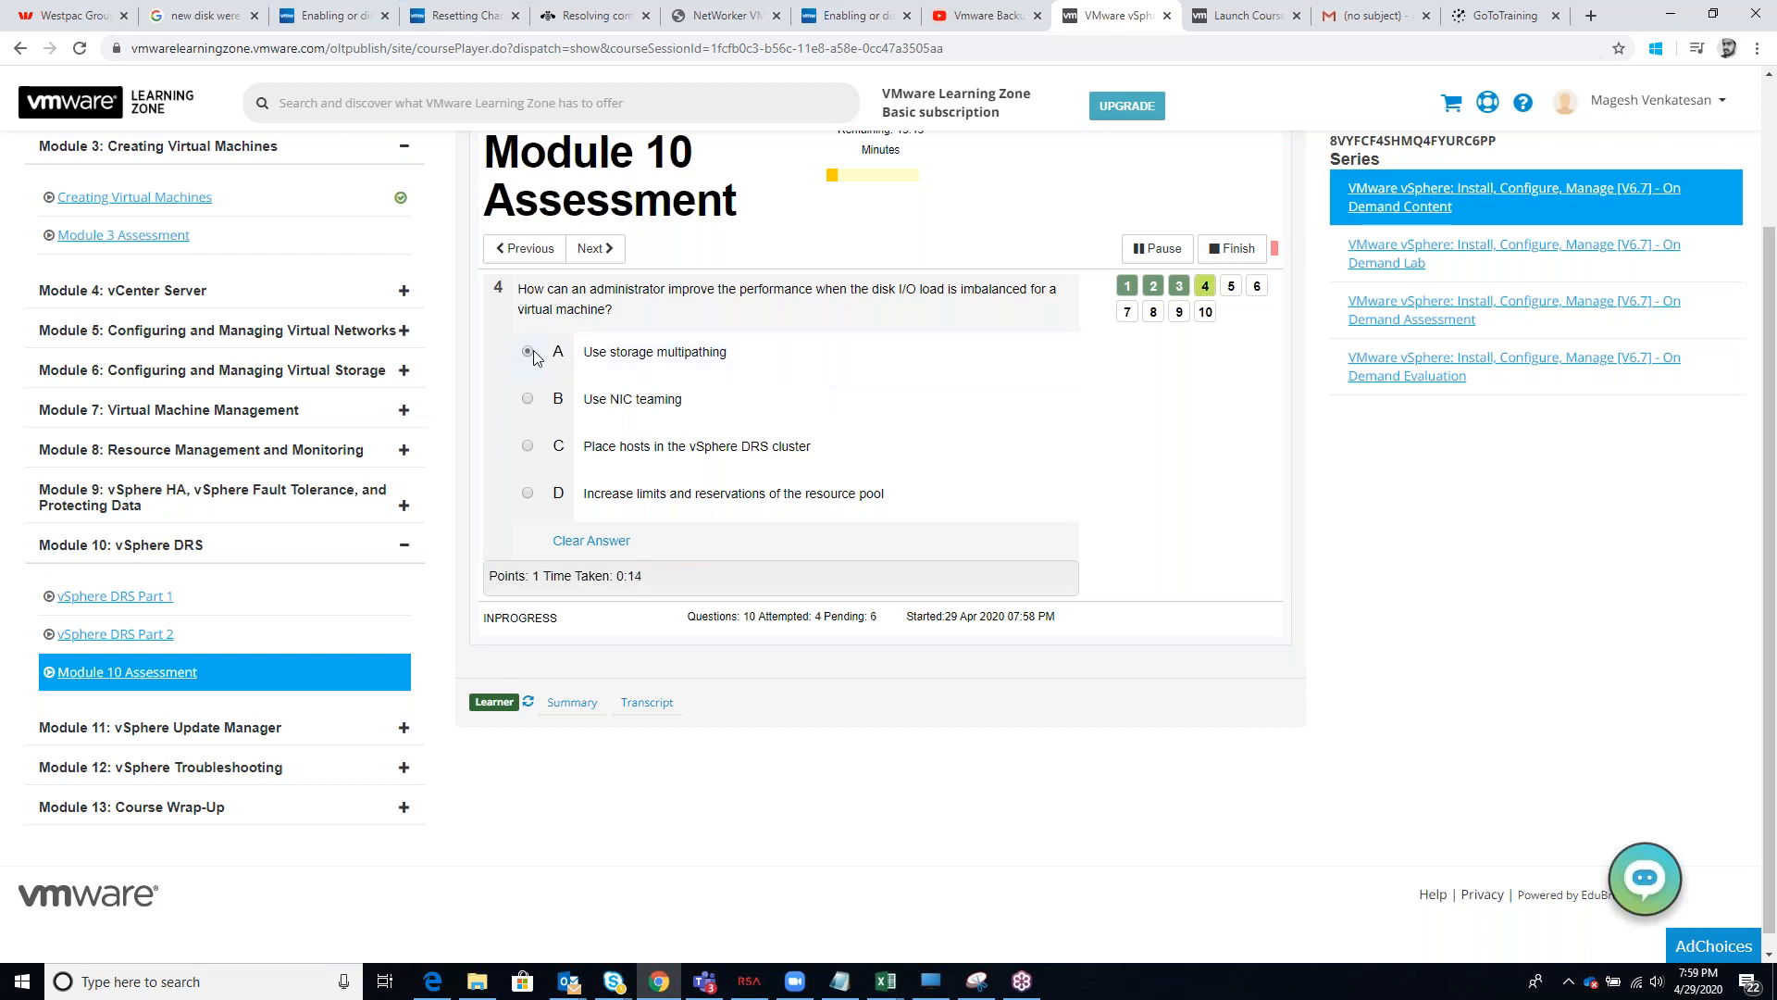
click(607, 251)
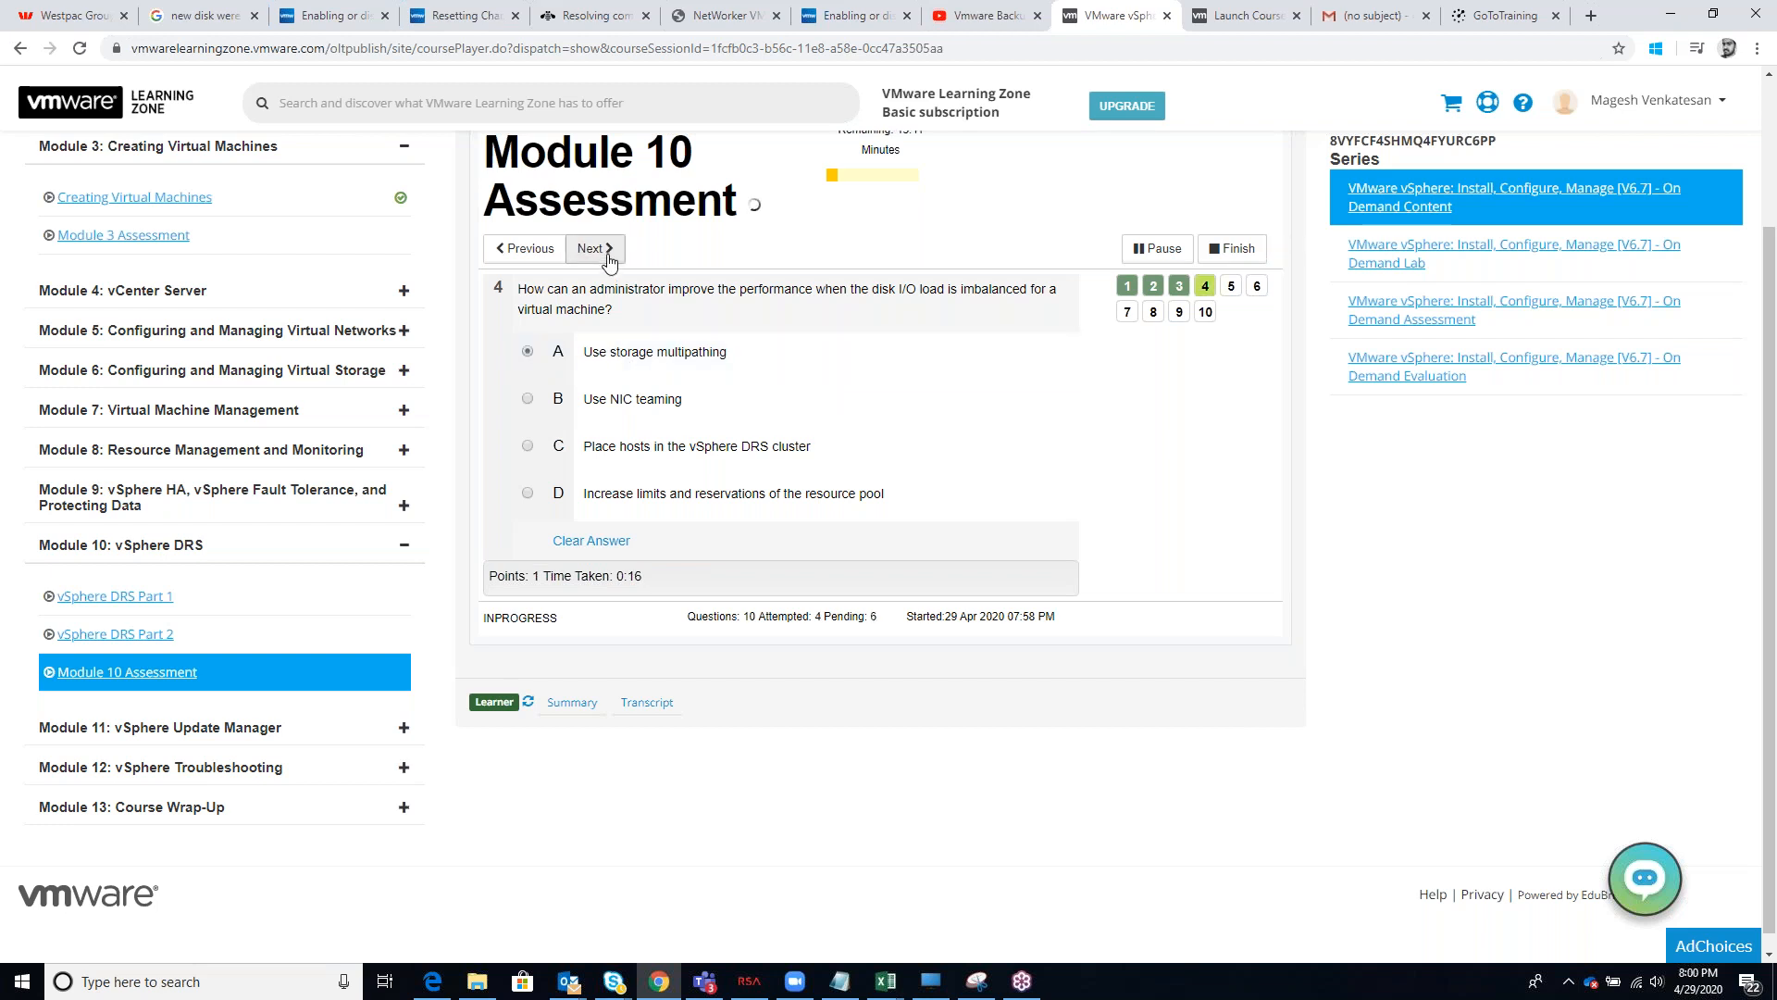
click(904, 360)
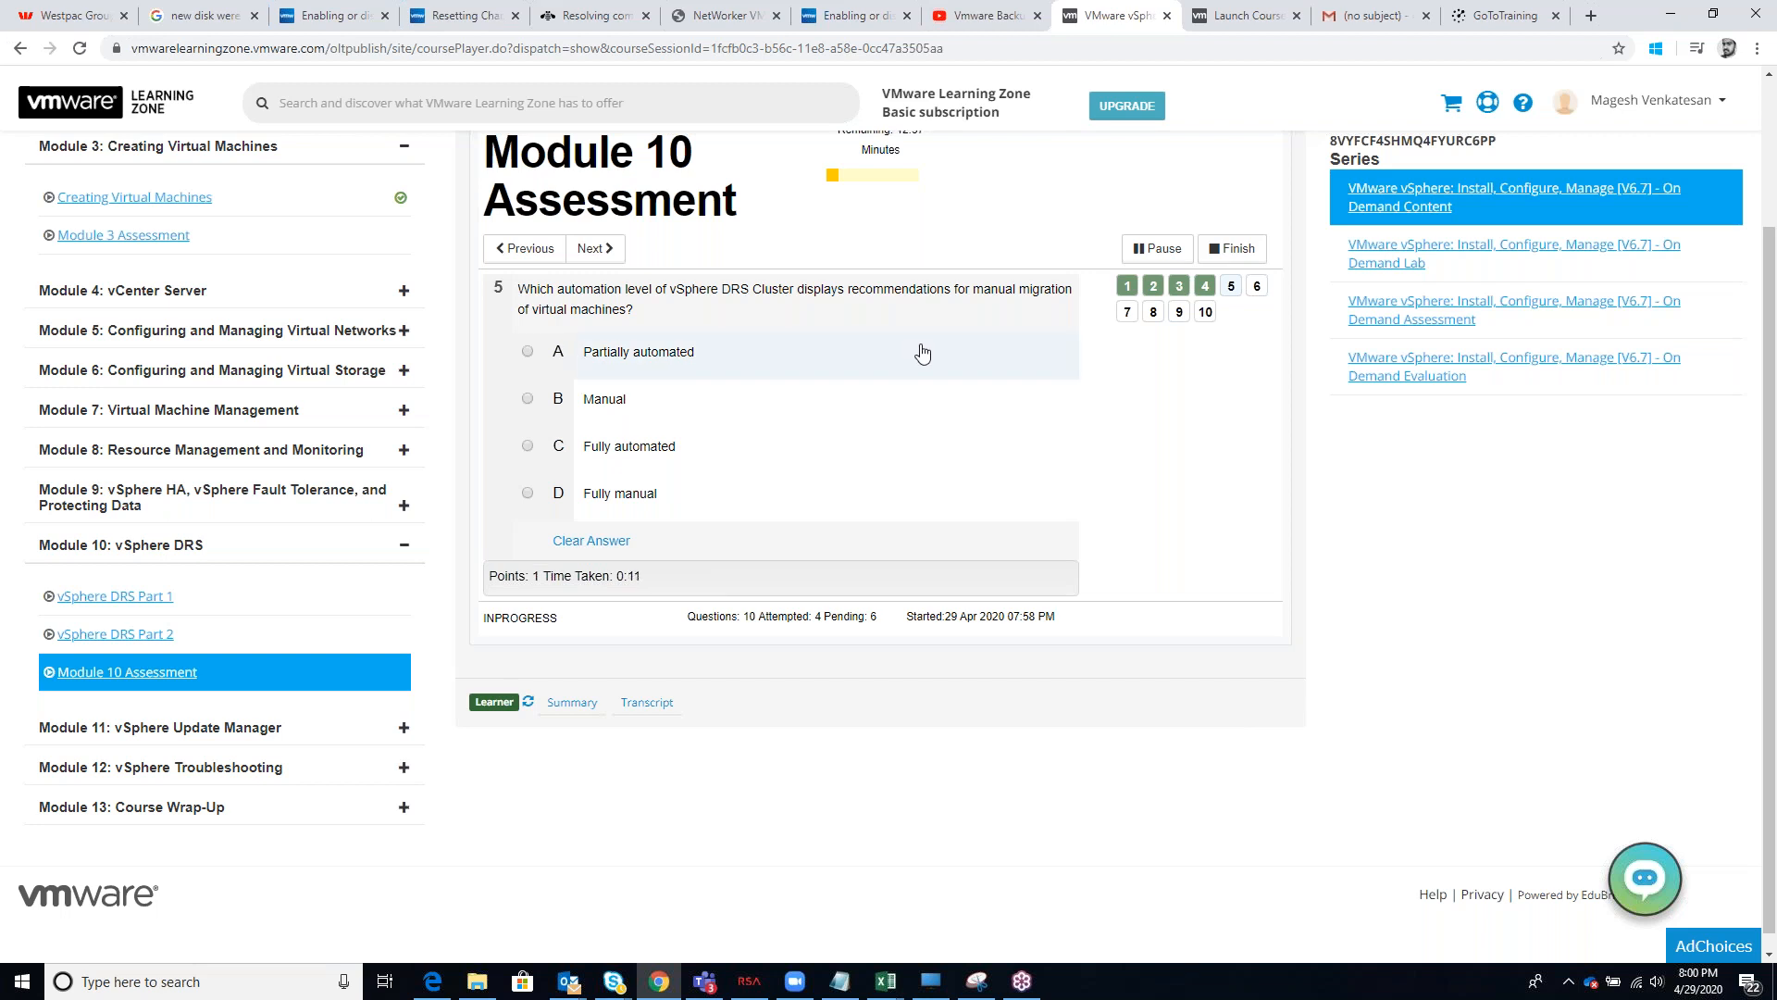
Answer question 5 with "Partially automated", and question 6 with the hosts' vSphere vMotion network membership and shared storage configuration options
click(554, 364)
click(597, 252)
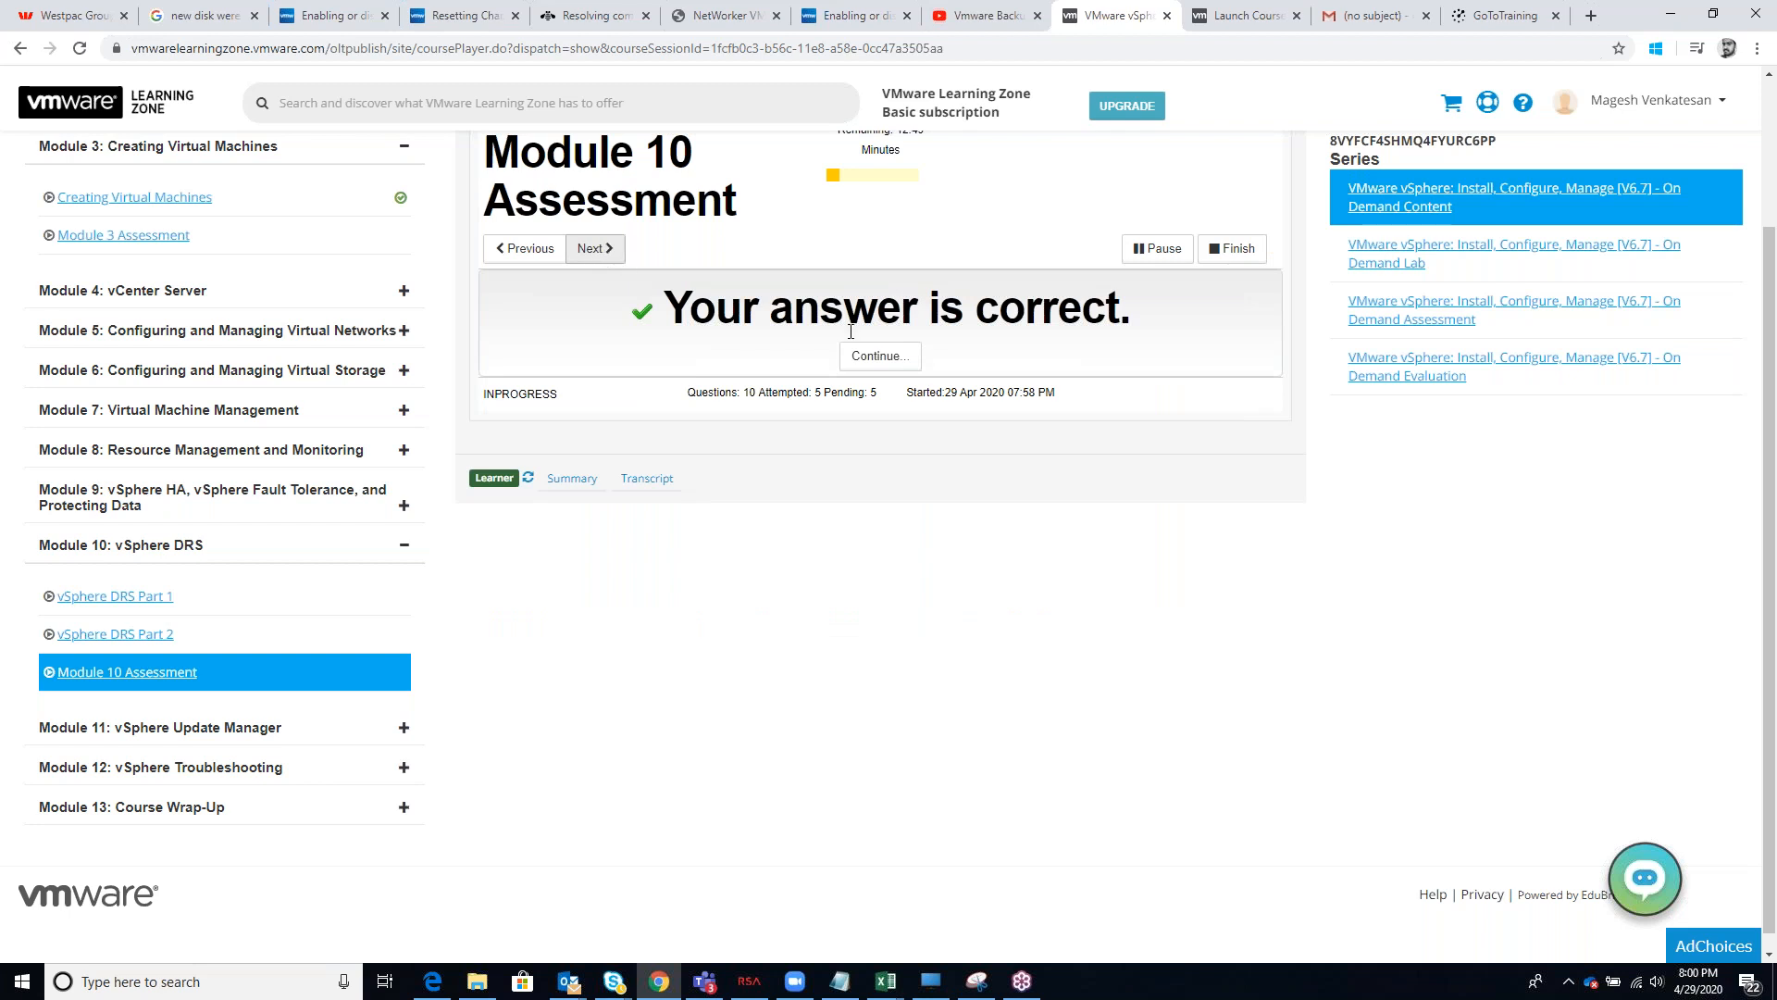
click(889, 363)
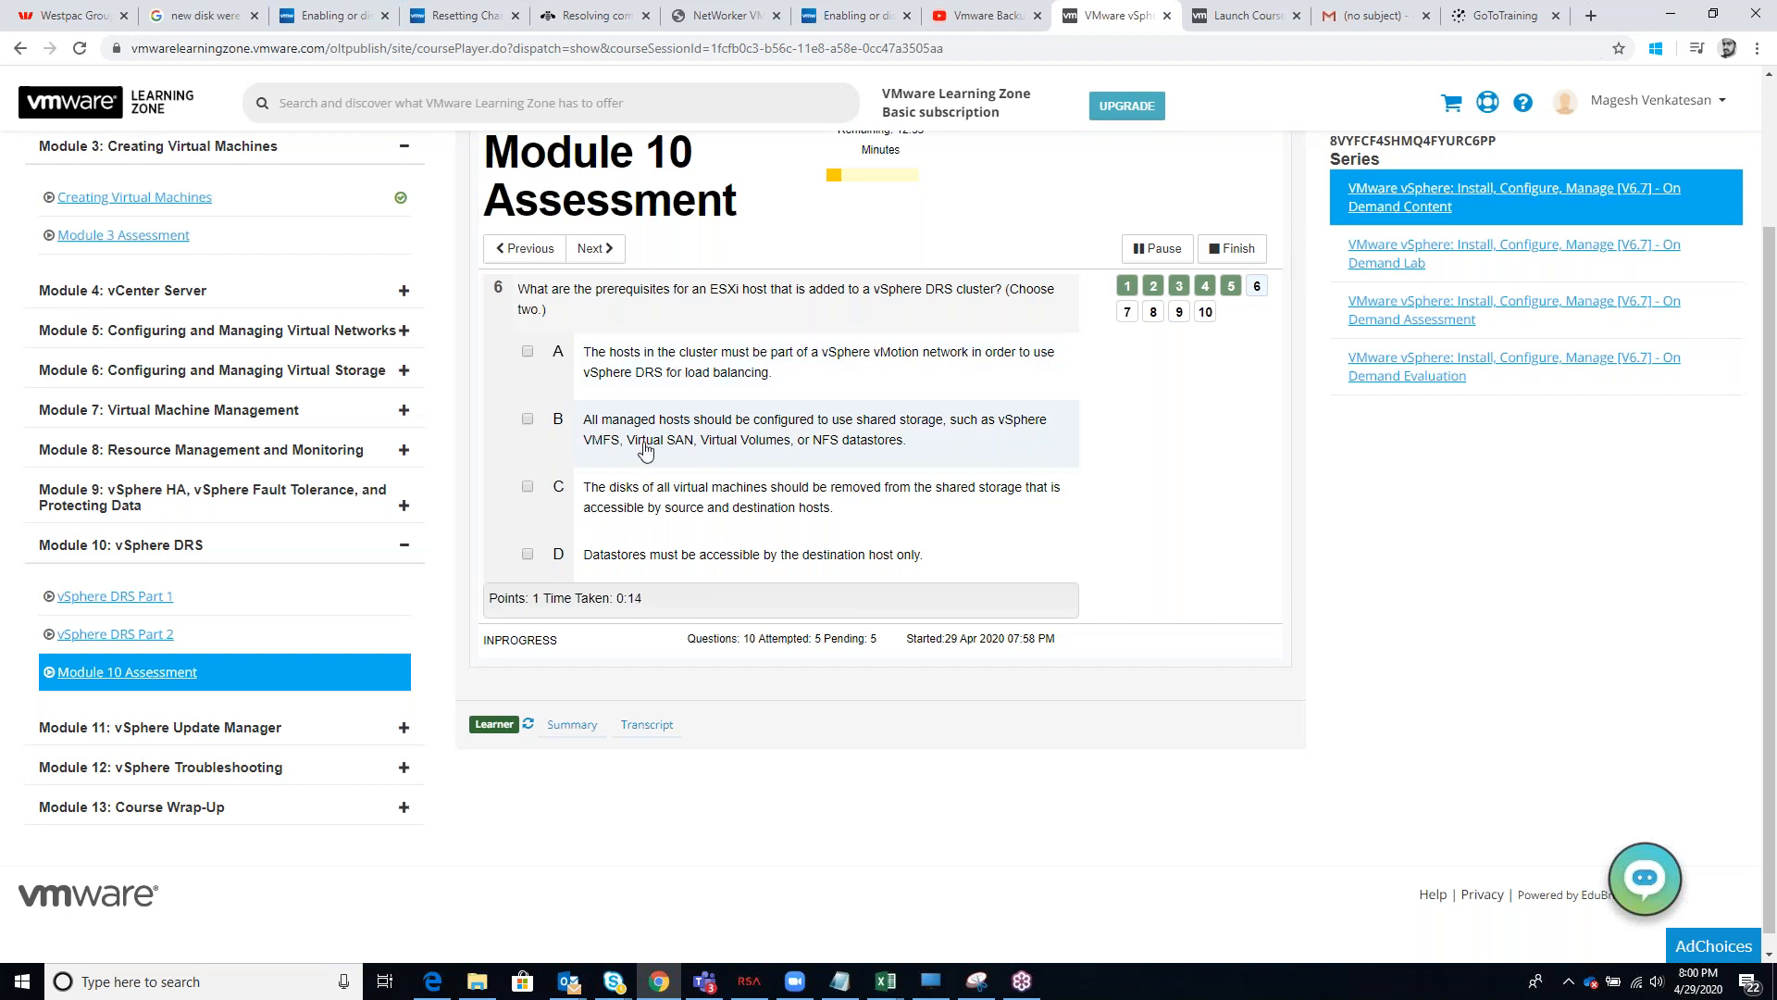
click(586, 372)
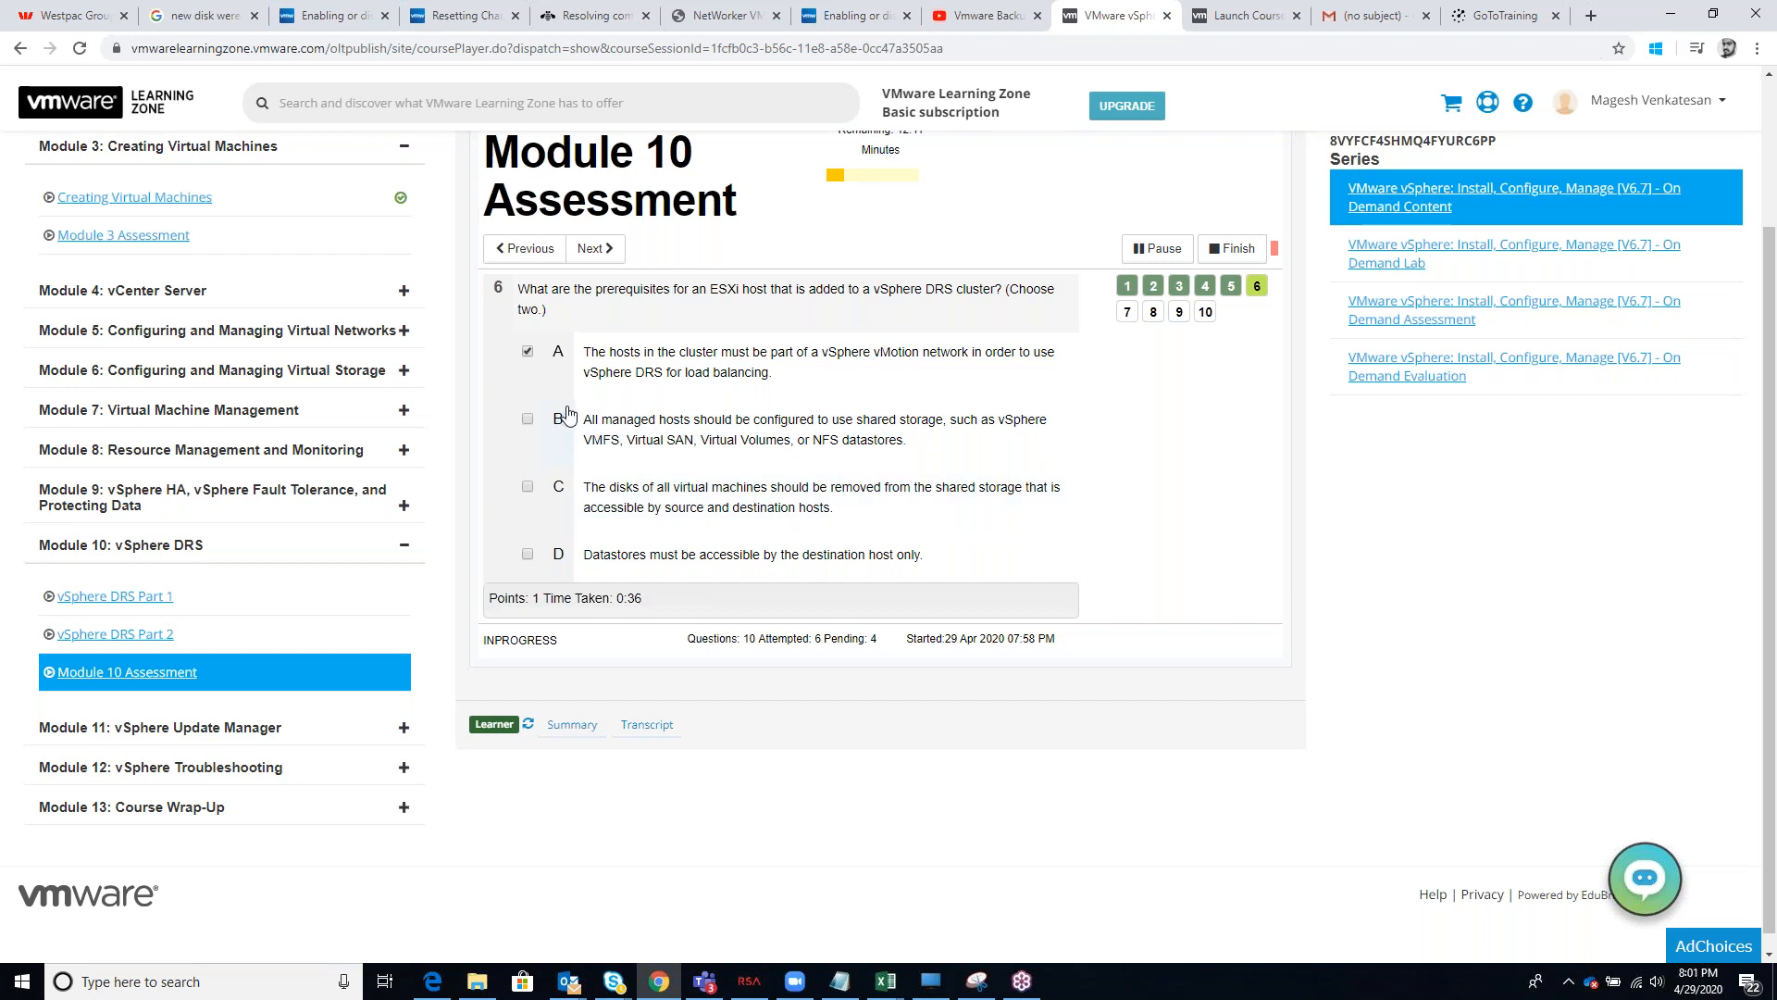
click(528, 419)
click(604, 250)
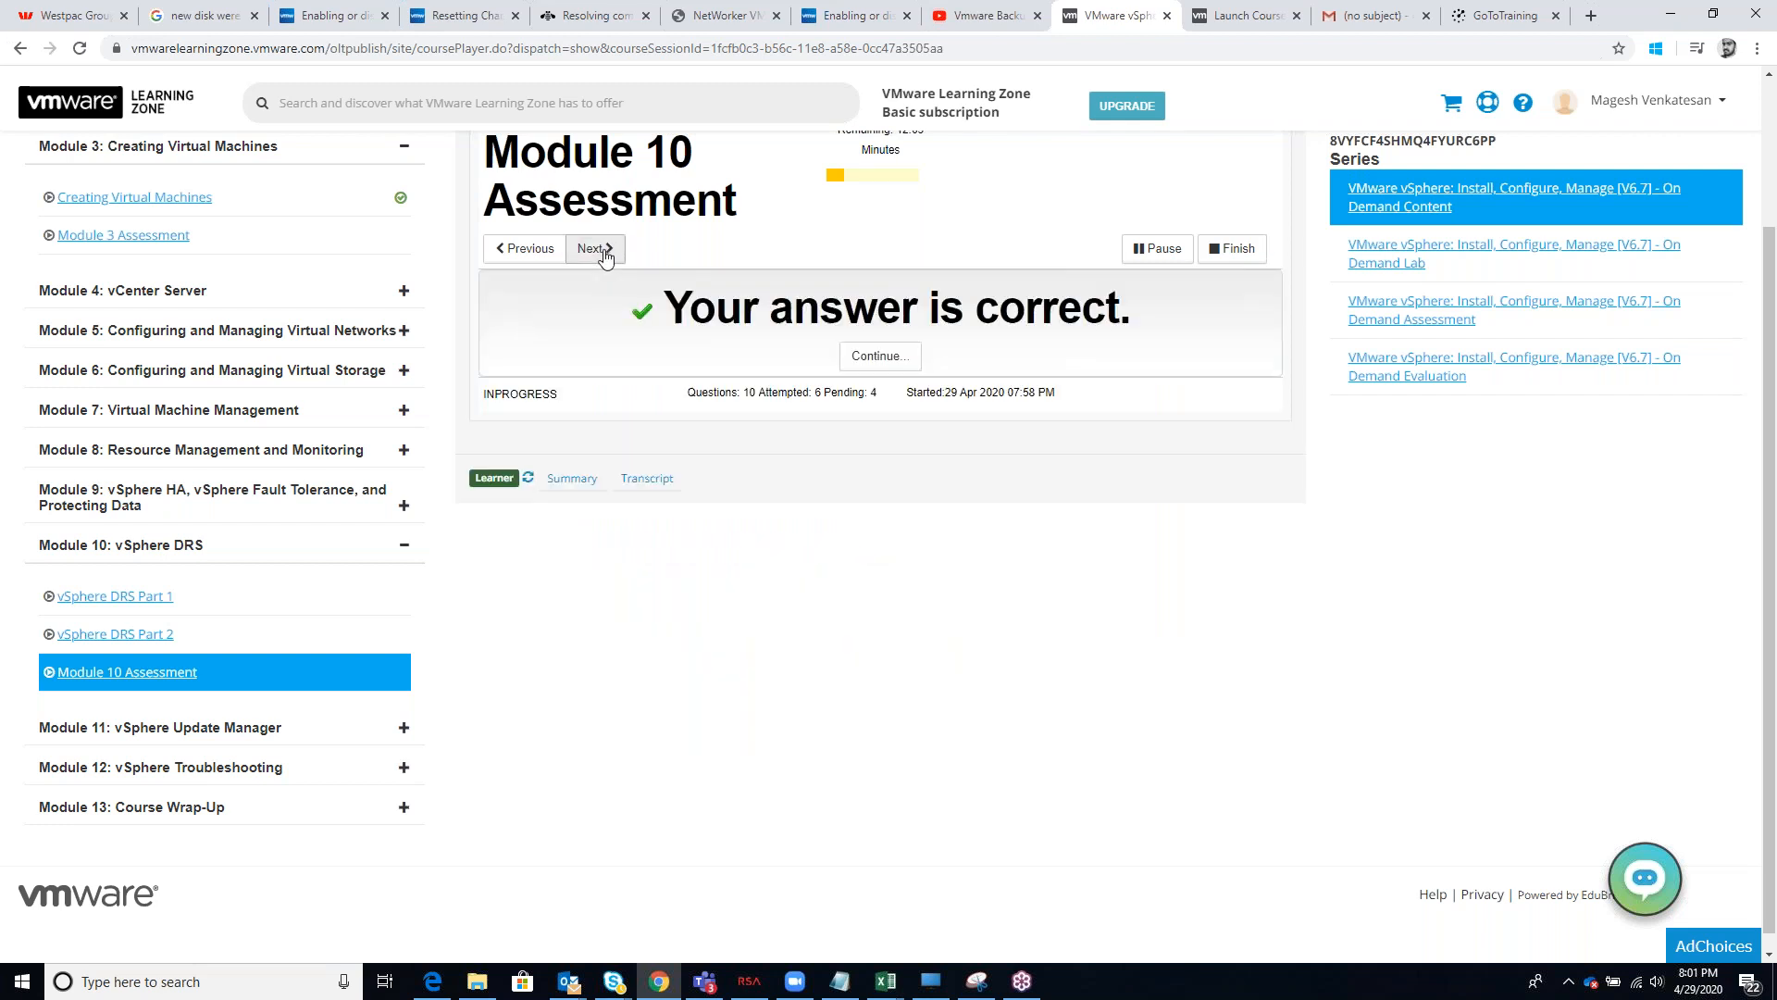
click(889, 366)
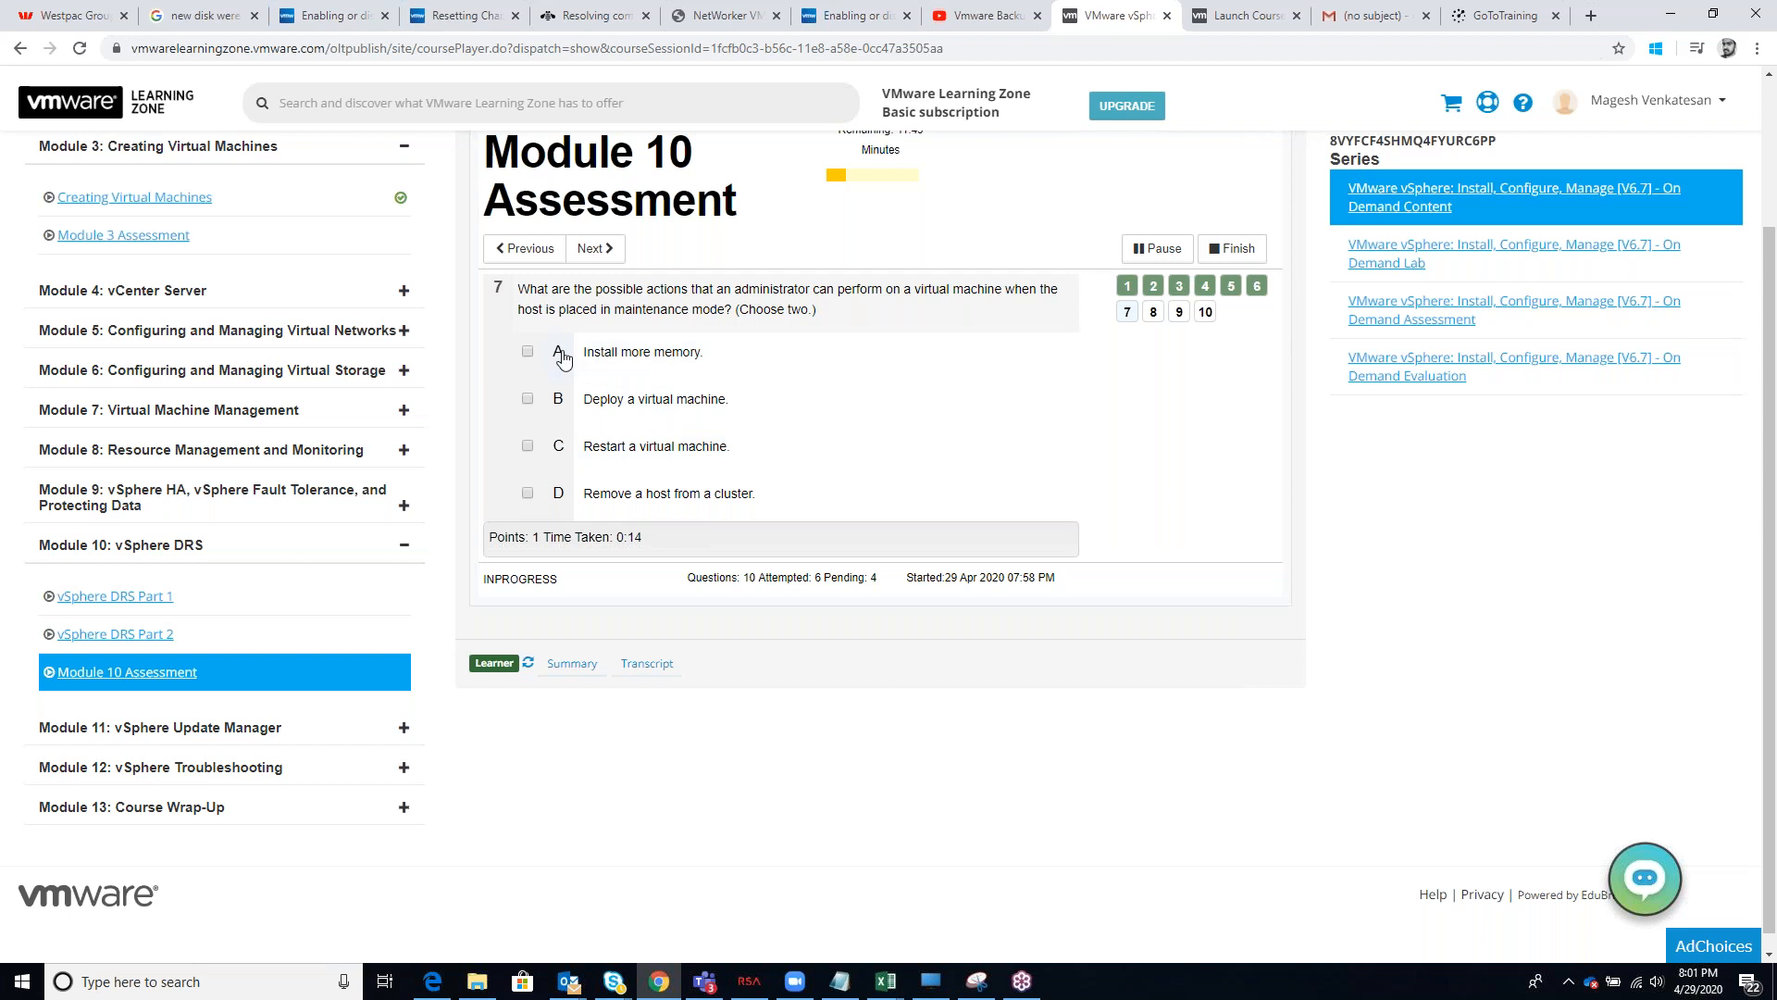
Answer question 7 with "Install more memory" and "Remove a host from a cluster", and question 8 with "vSphere DRS"
click(527, 352)
click(528, 495)
click(597, 248)
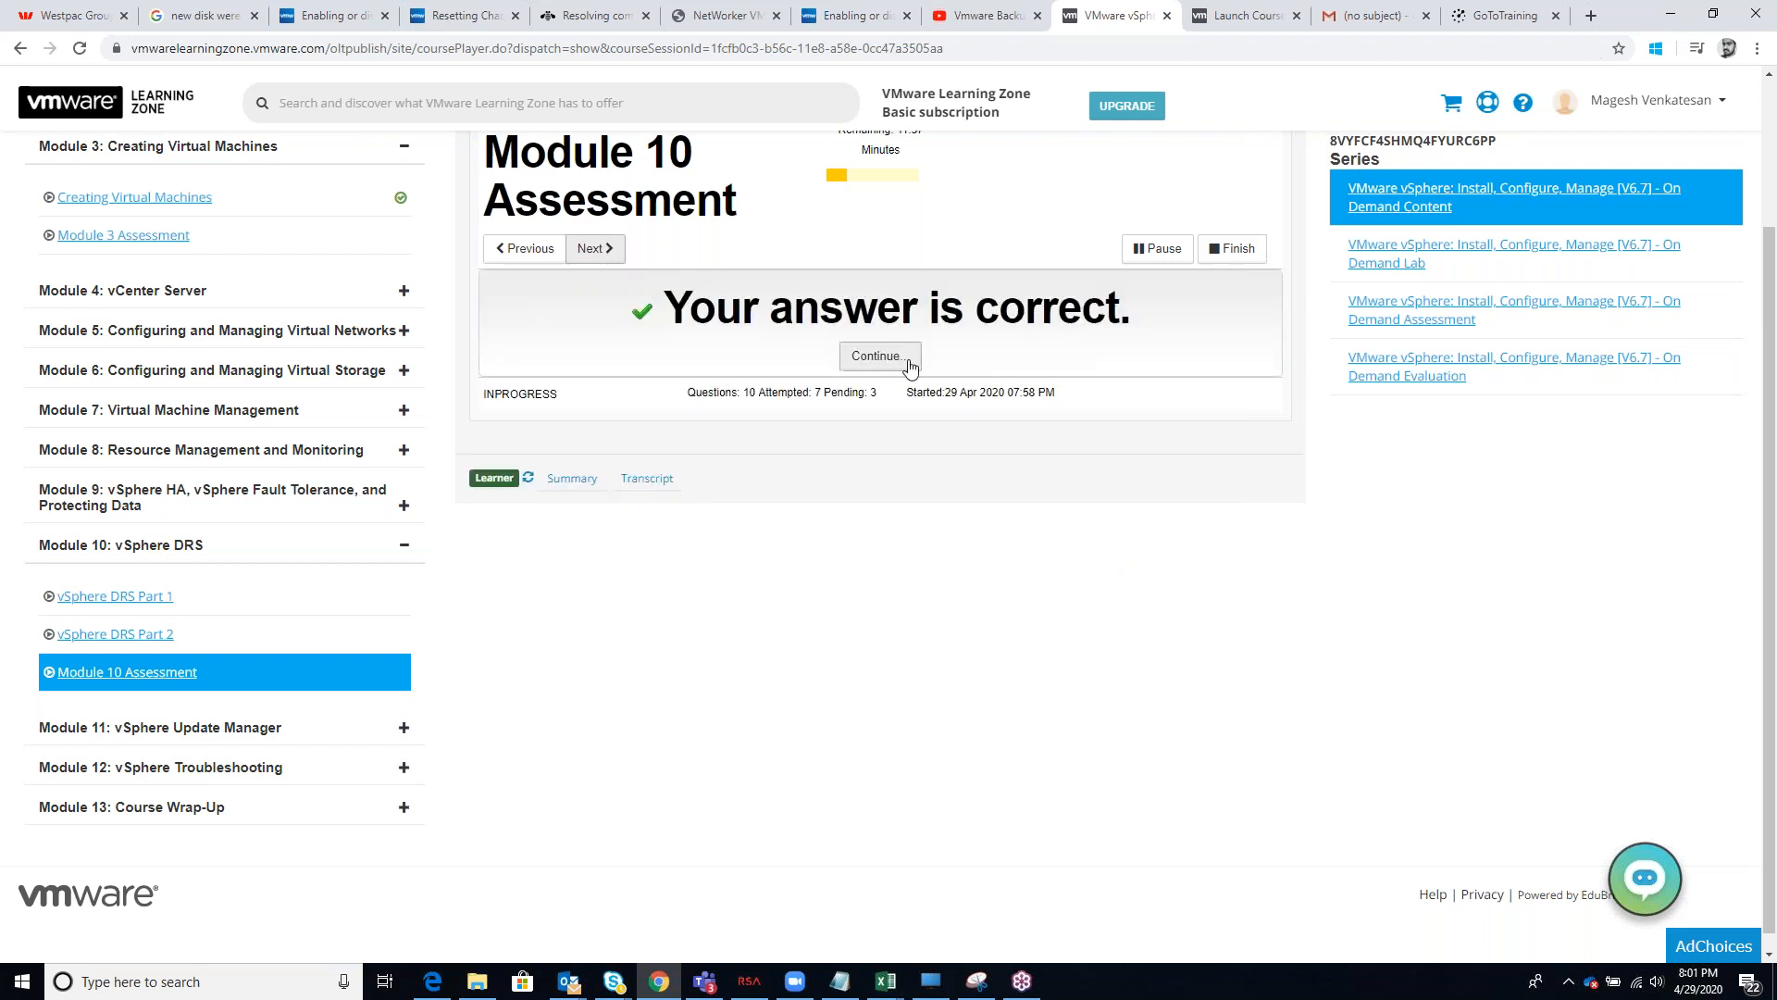
click(911, 372)
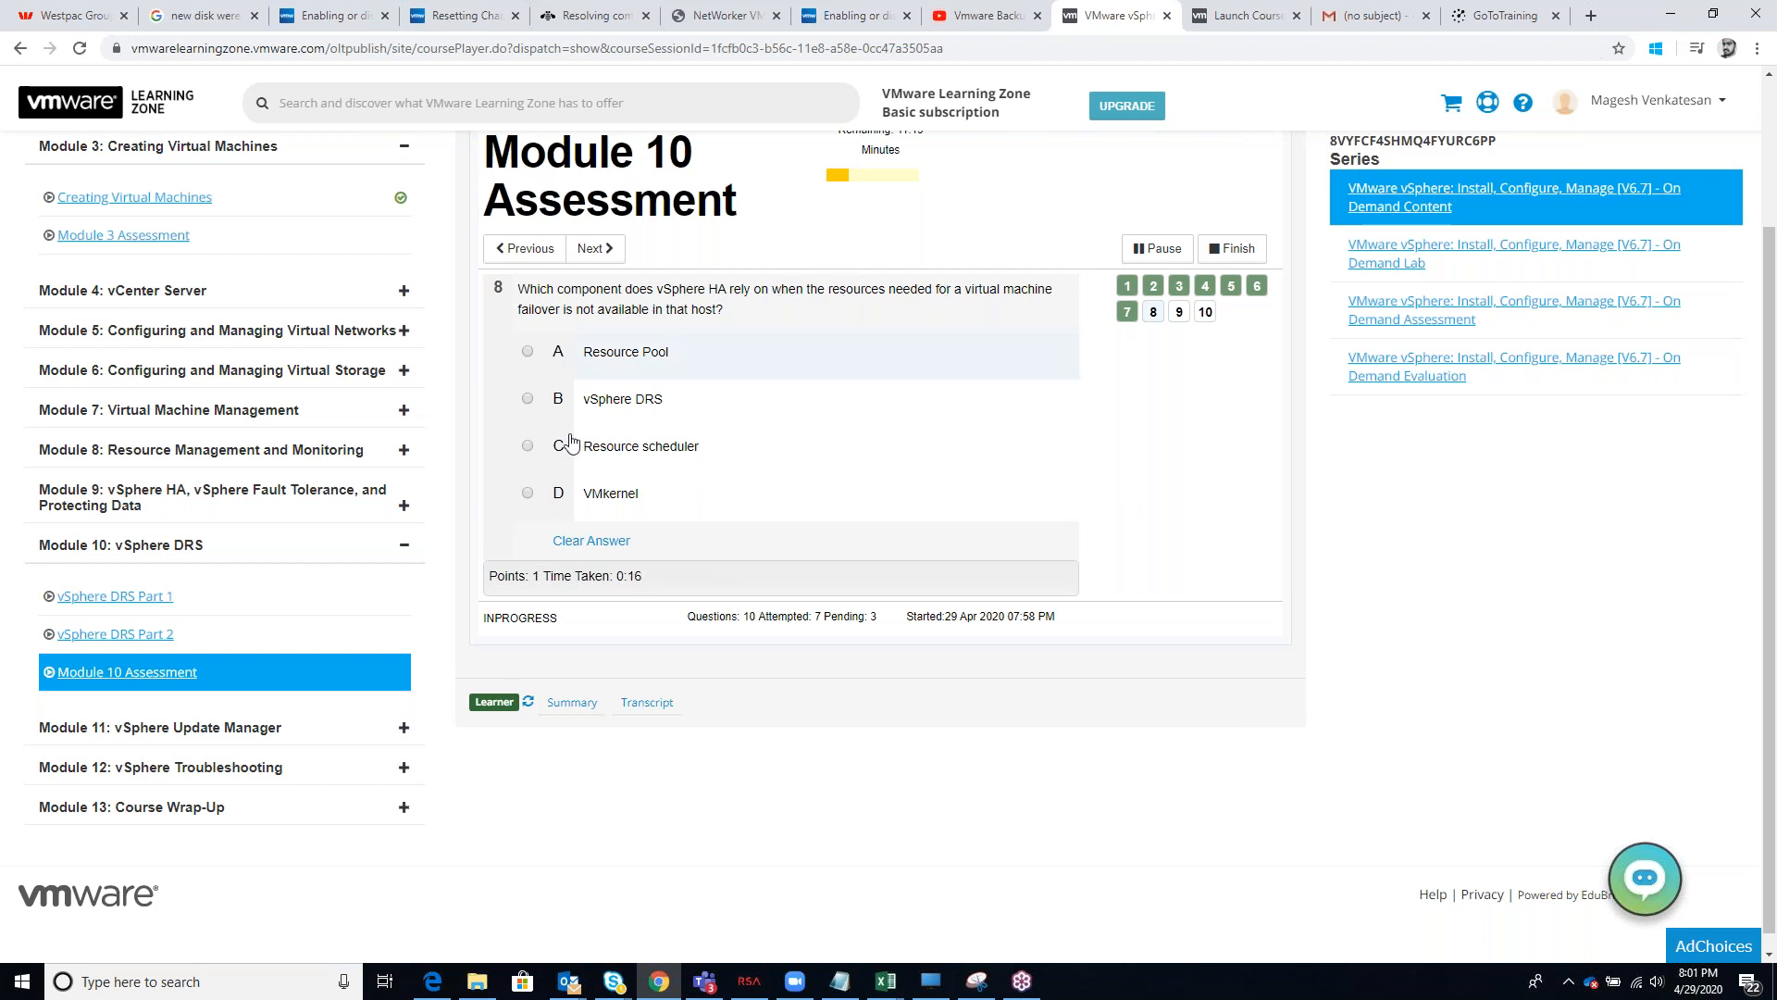
click(529, 400)
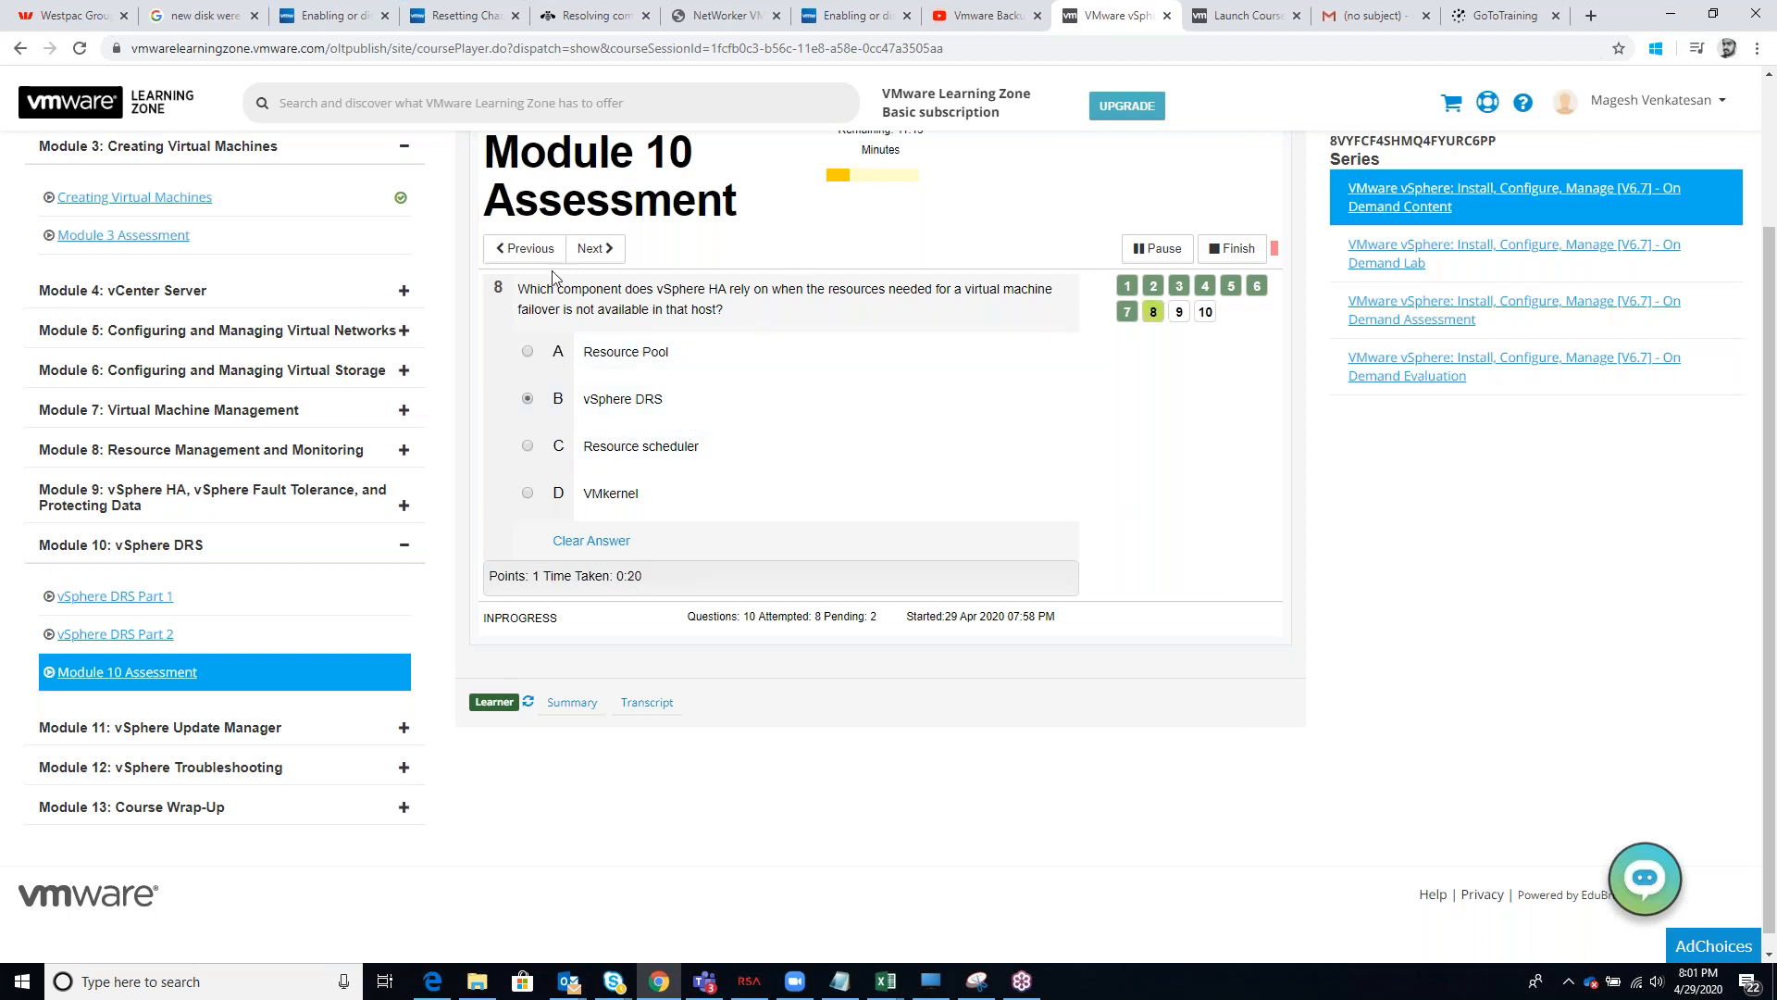
click(611, 252)
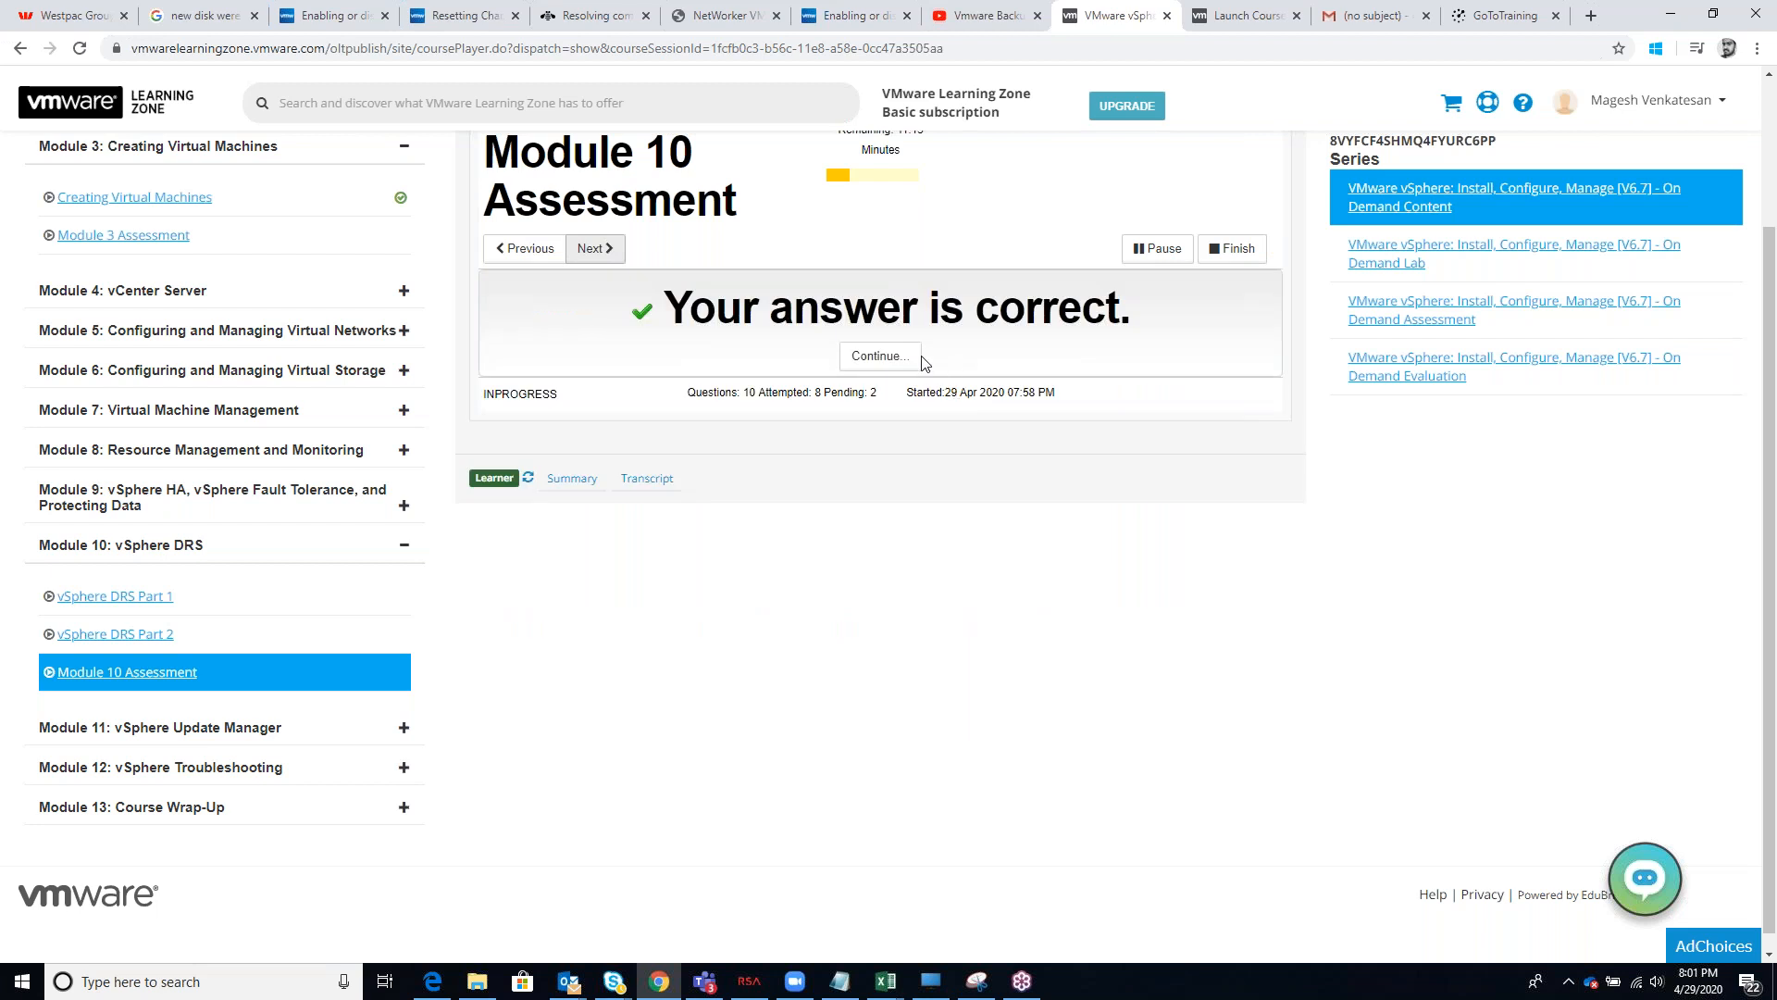
click(879, 359)
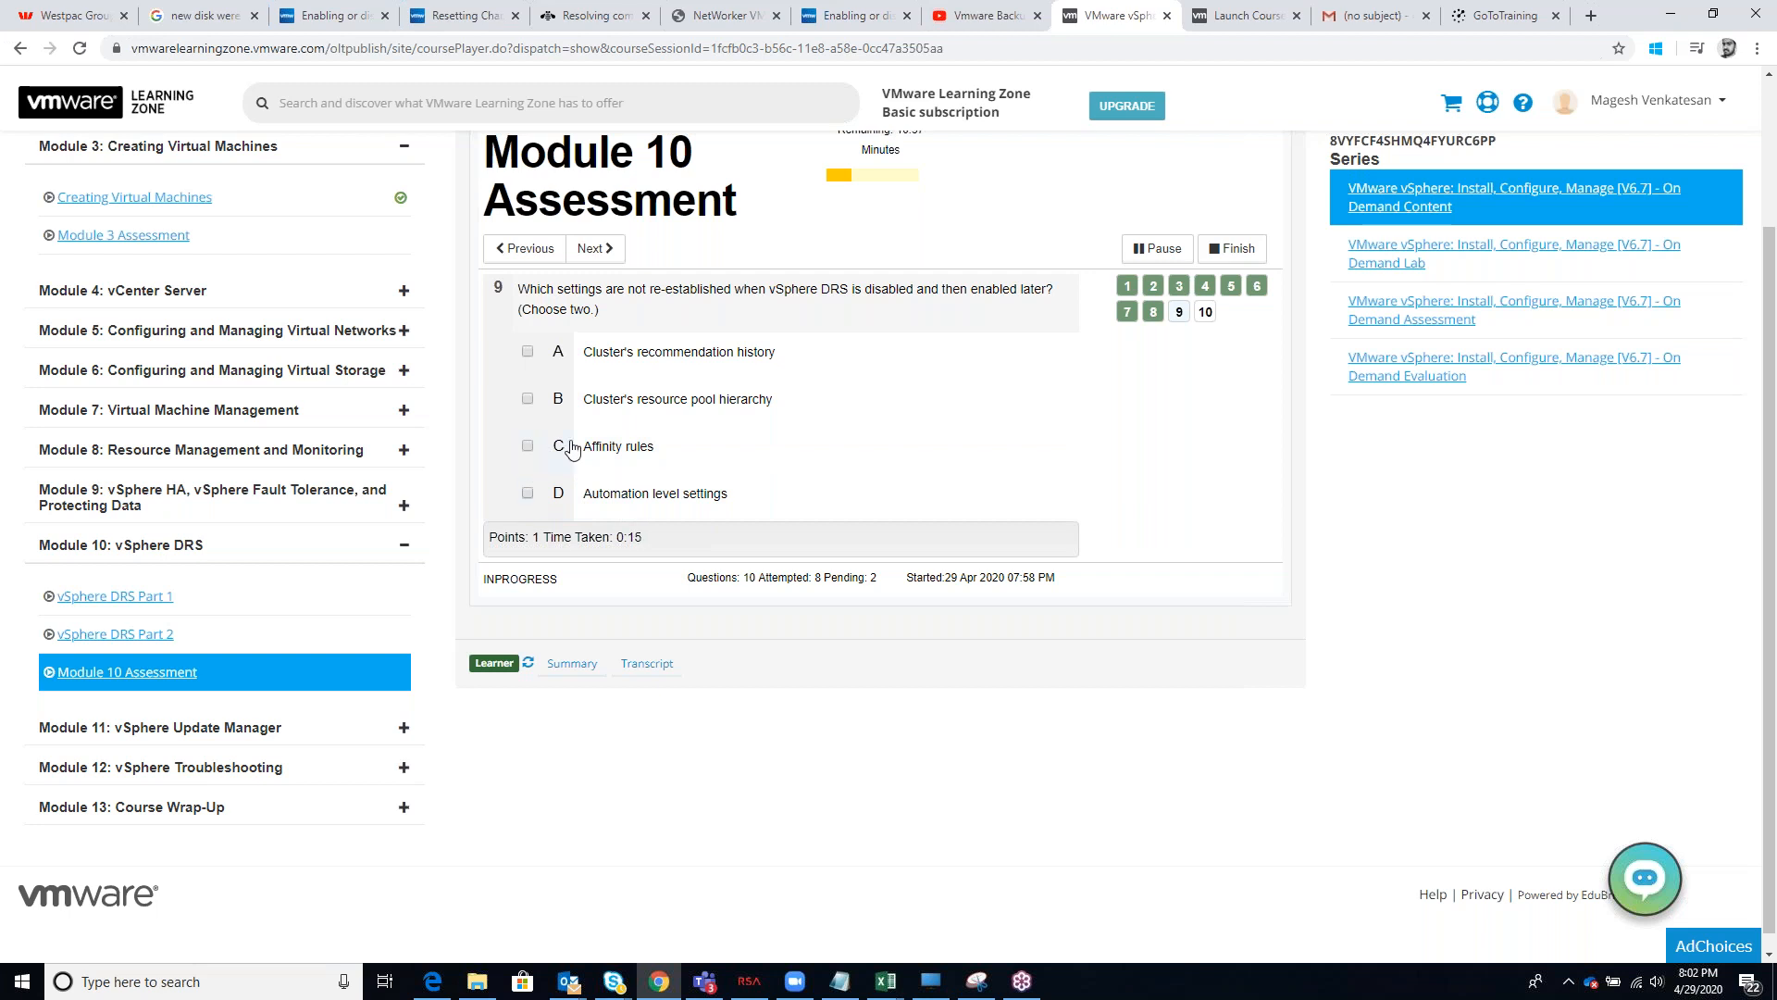
Answer question 9 with Affinity rules and Cluster's resource pool hierarchy, and final question 10 with "Using the load imbalance metric of the cluster"
click(528, 447)
click(529, 401)
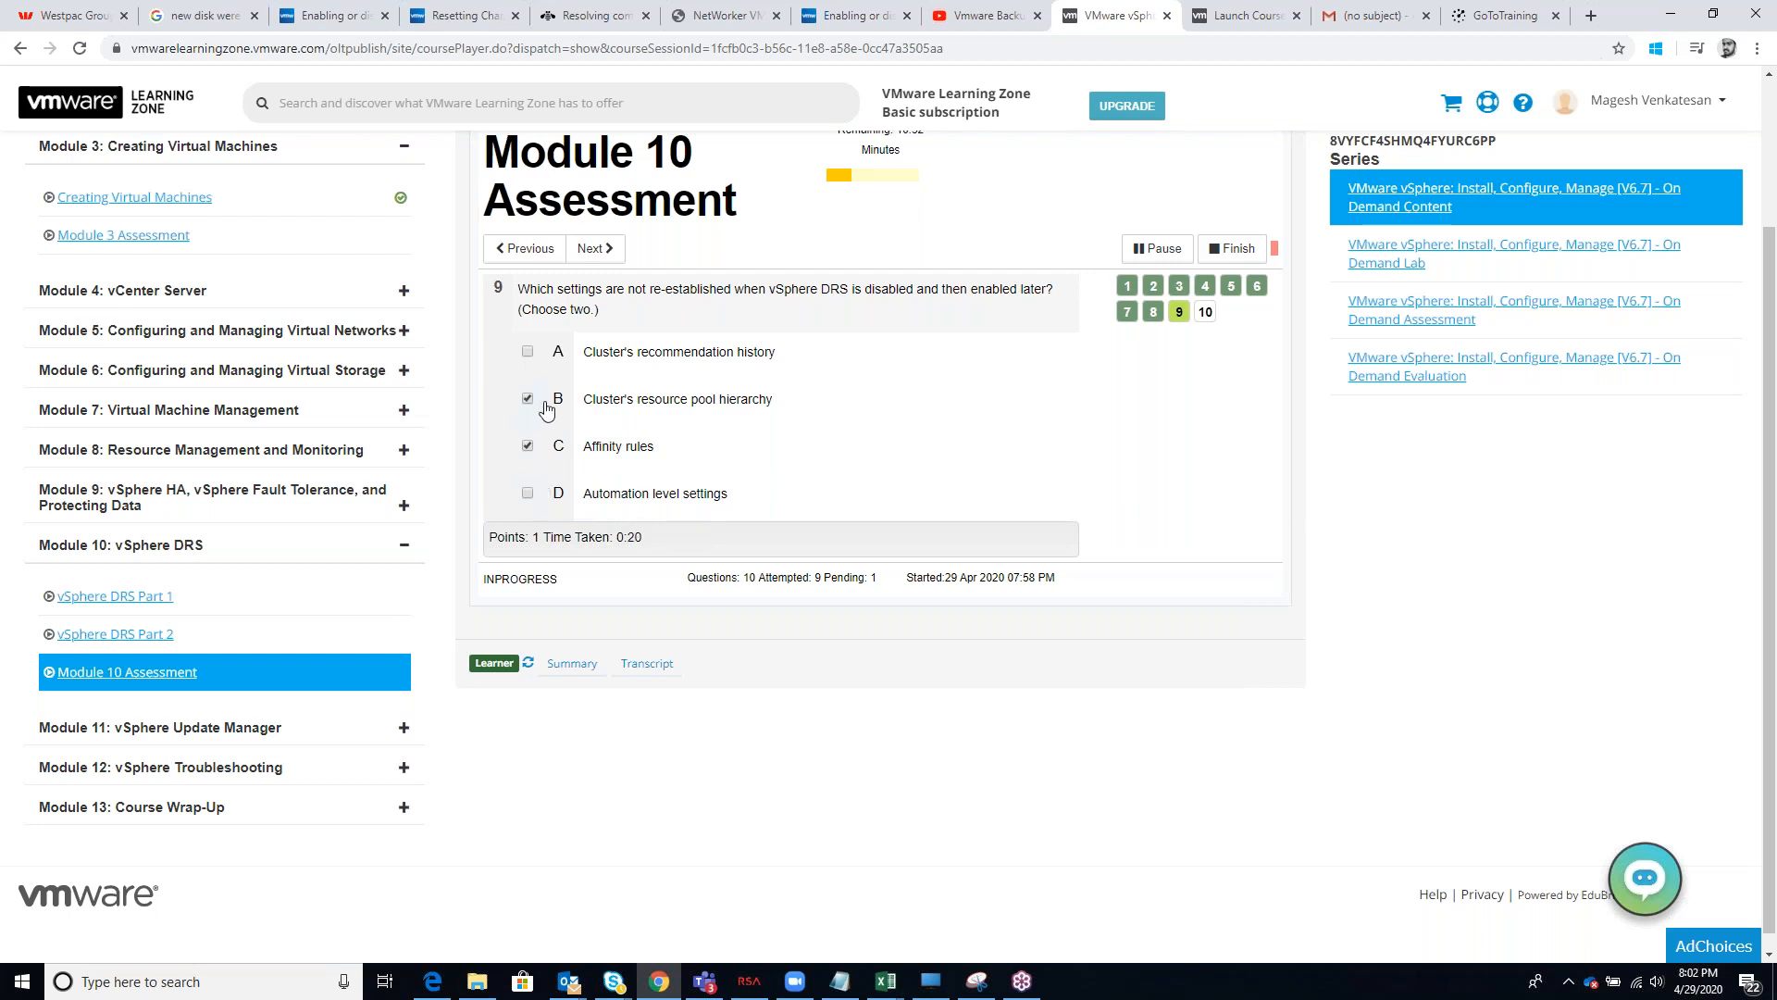
click(595, 250)
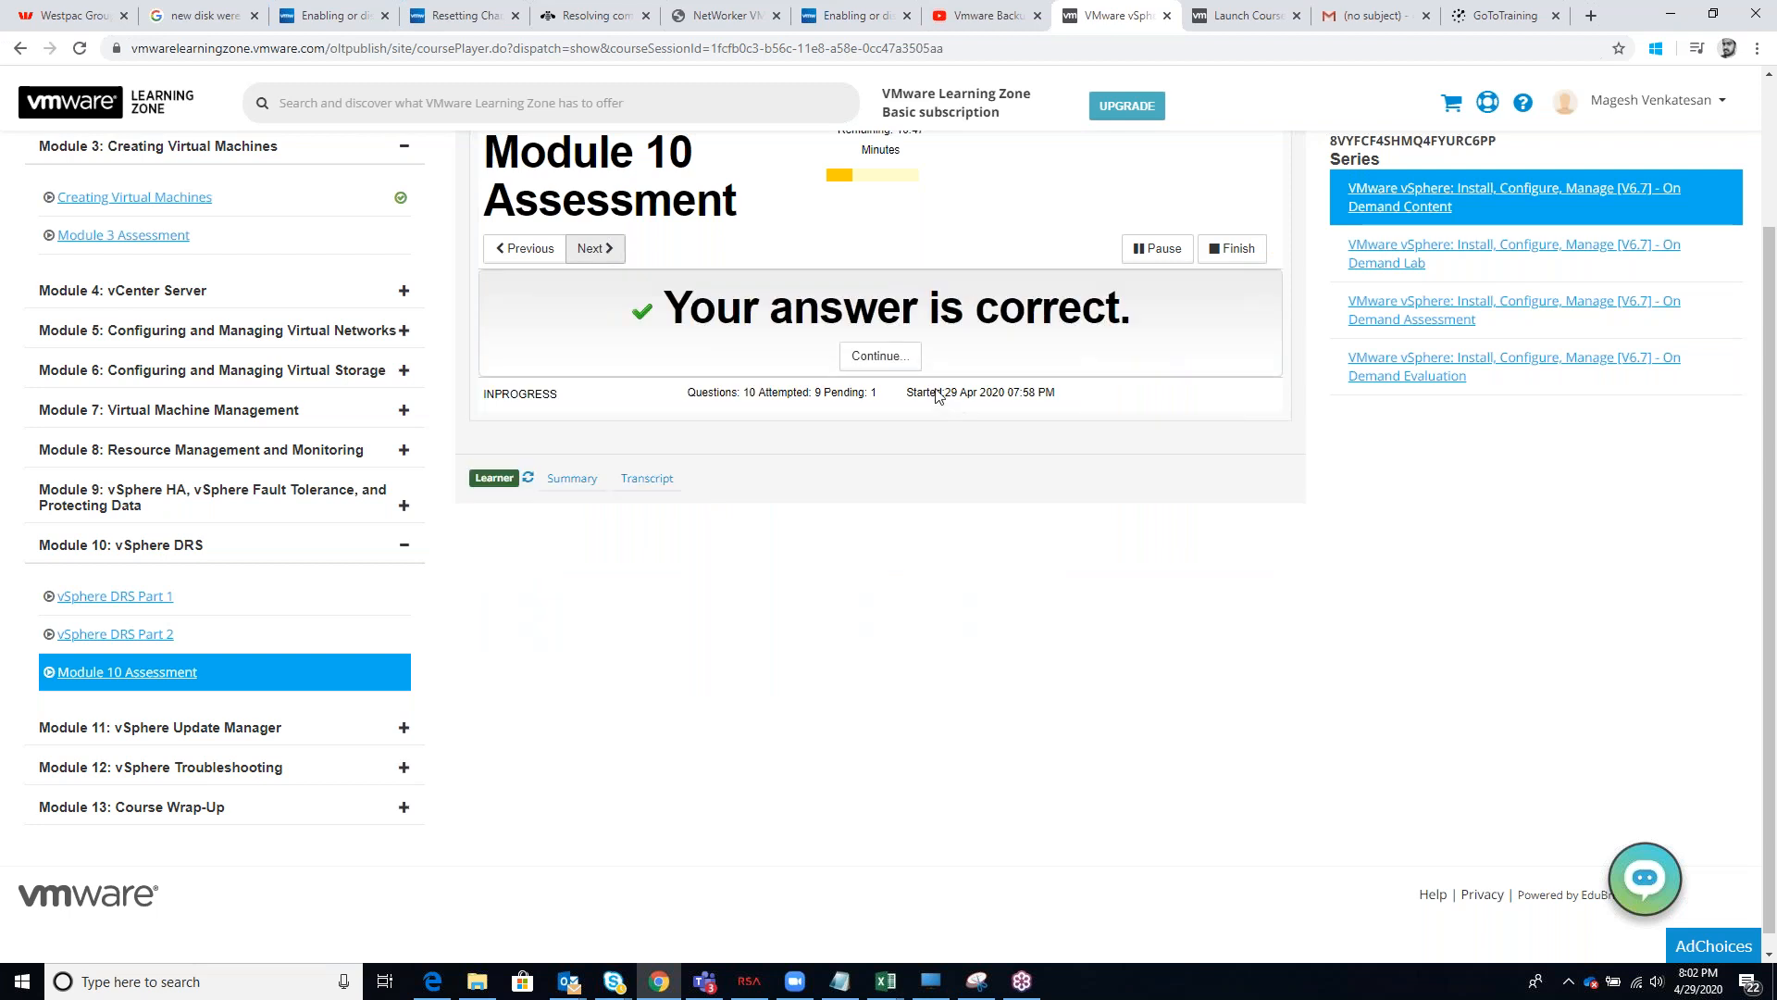
click(902, 359)
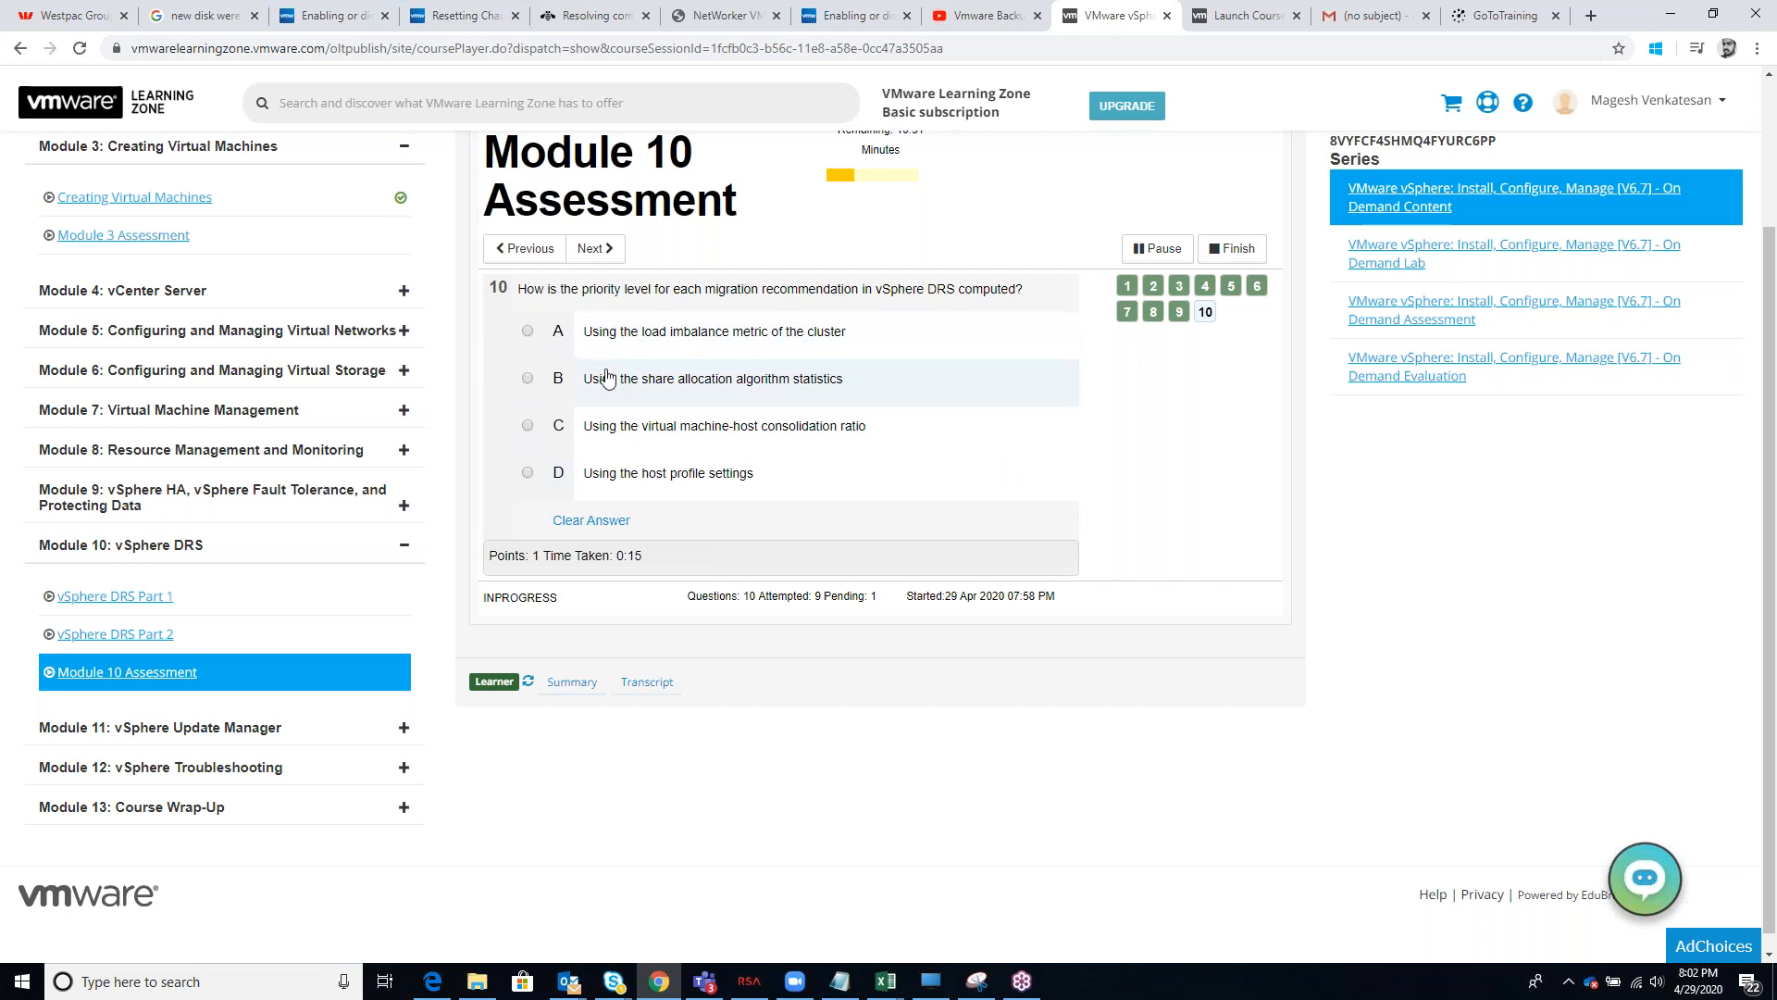
click(557, 339)
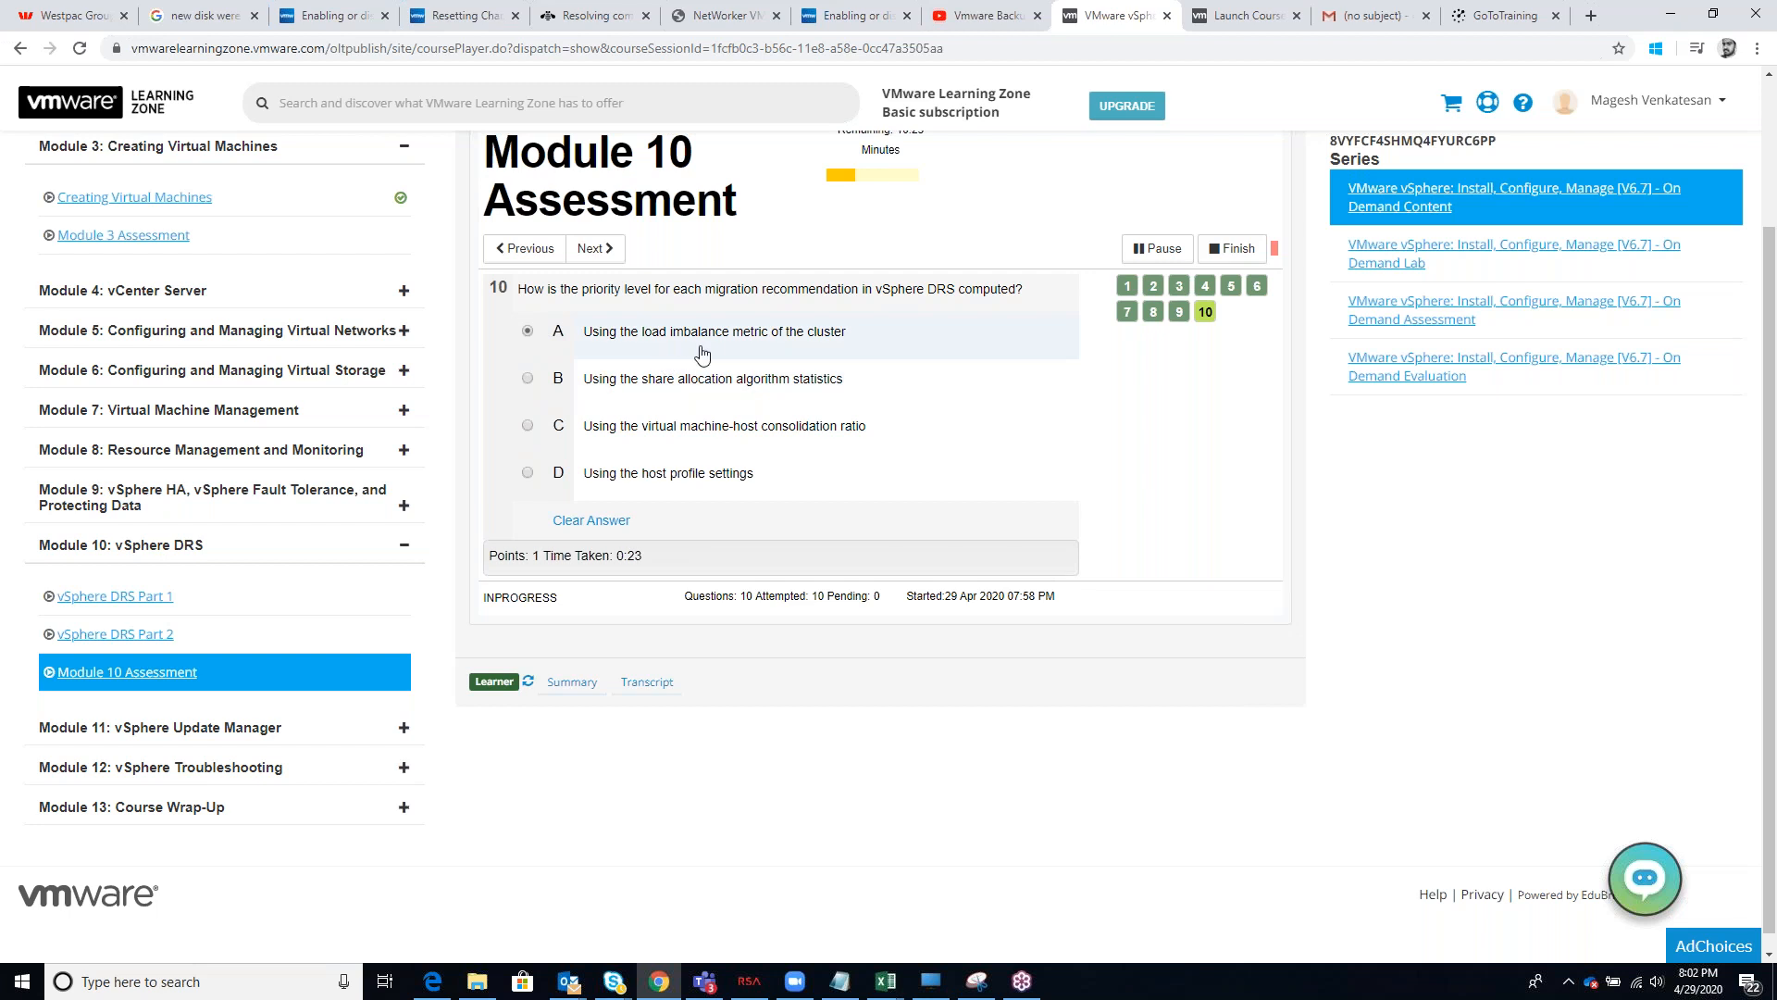
click(611, 264)
click(882, 357)
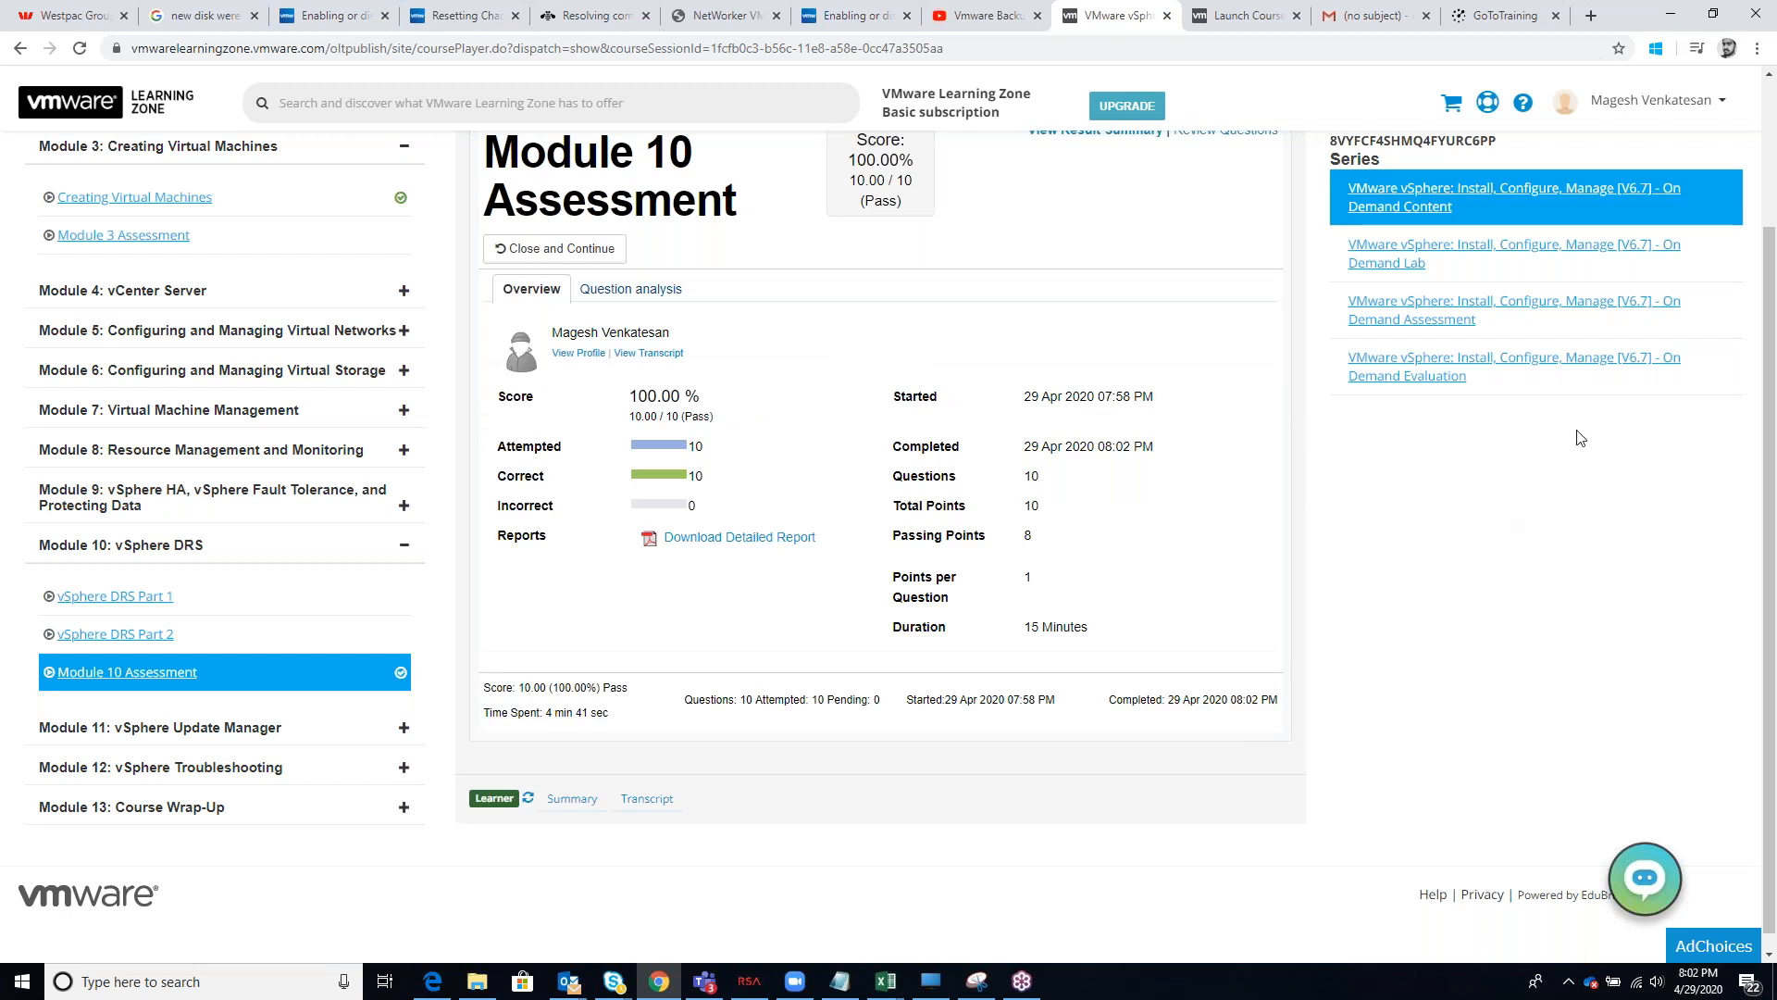